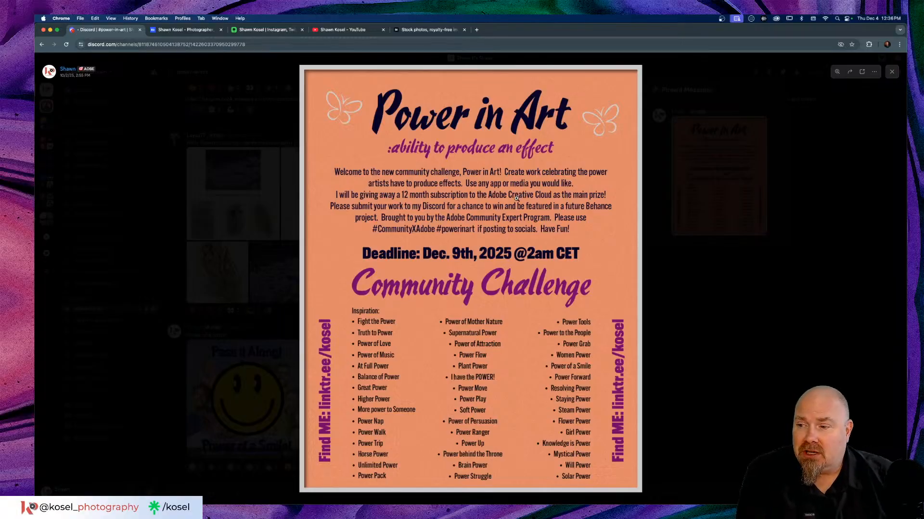
# Enlarge the Power in Art challenge poster to read its brief, and close both the poster and the pinned messages.
pyautogui.click(516, 198)
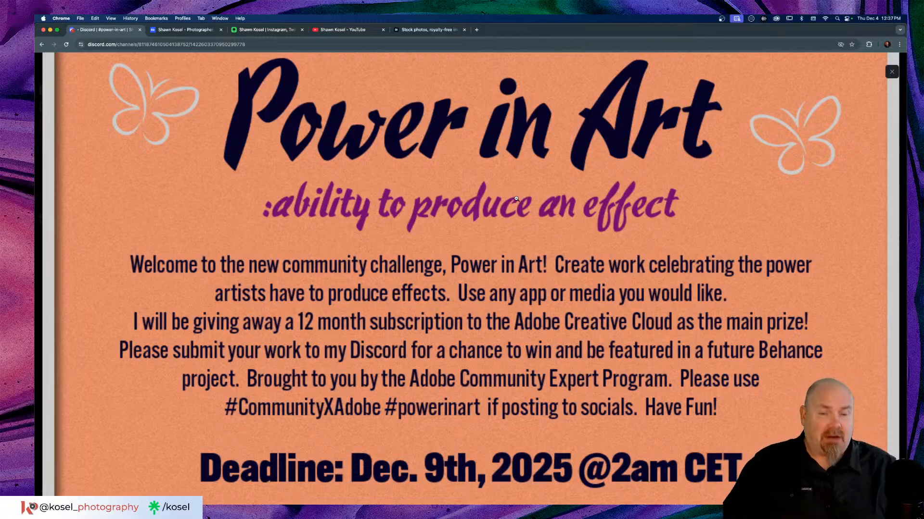
pyautogui.click(516, 199)
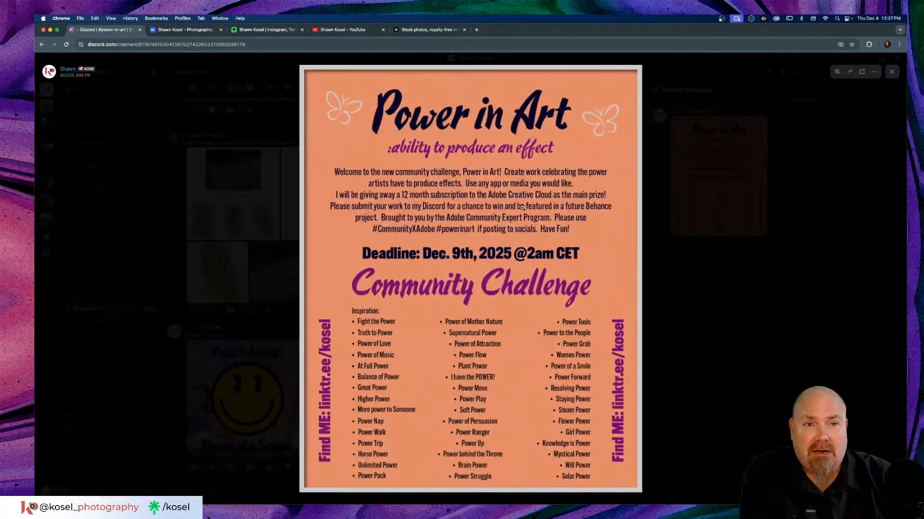
pyautogui.click(889, 72)
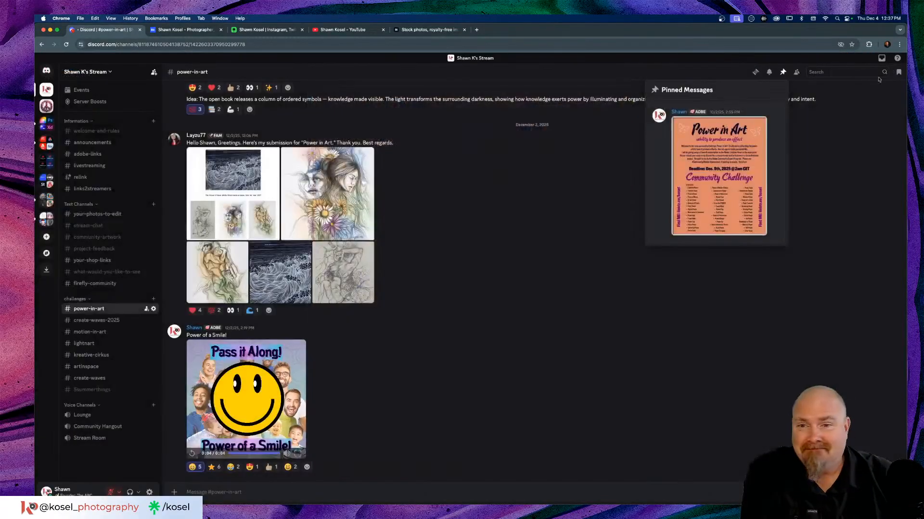
pyautogui.click(466, 228)
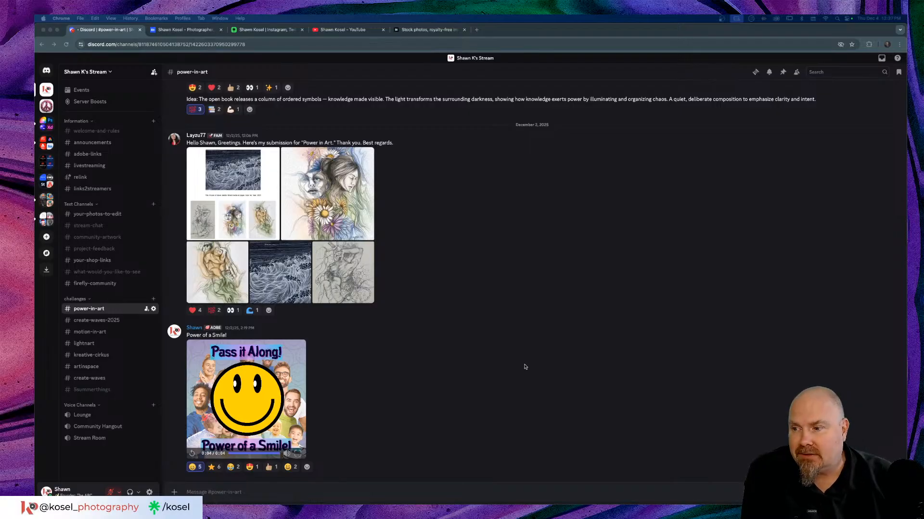
# Browse back through the power-in-art submissions to the battery t-shirt design and view it full size before closing it.
pyautogui.scroll(7, 529, 367)
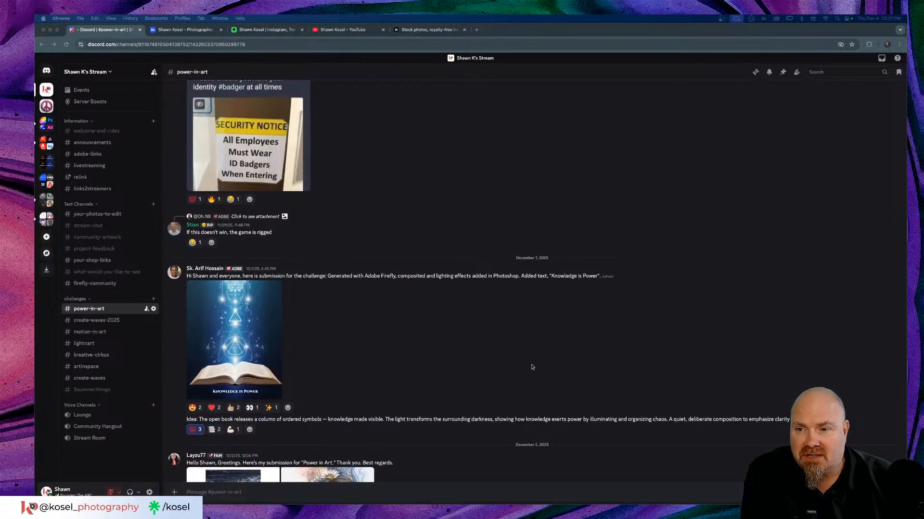
pyautogui.scroll(10, 544, 367)
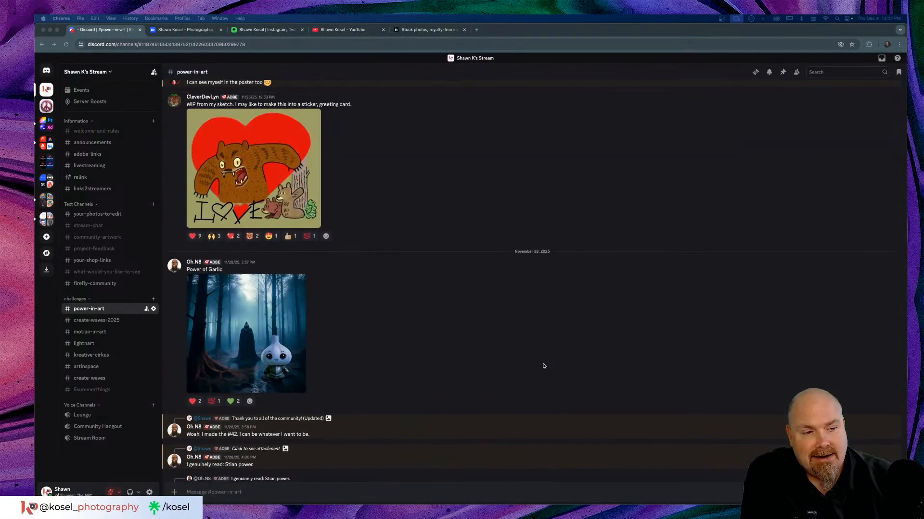
pyautogui.scroll(4, 545, 366)
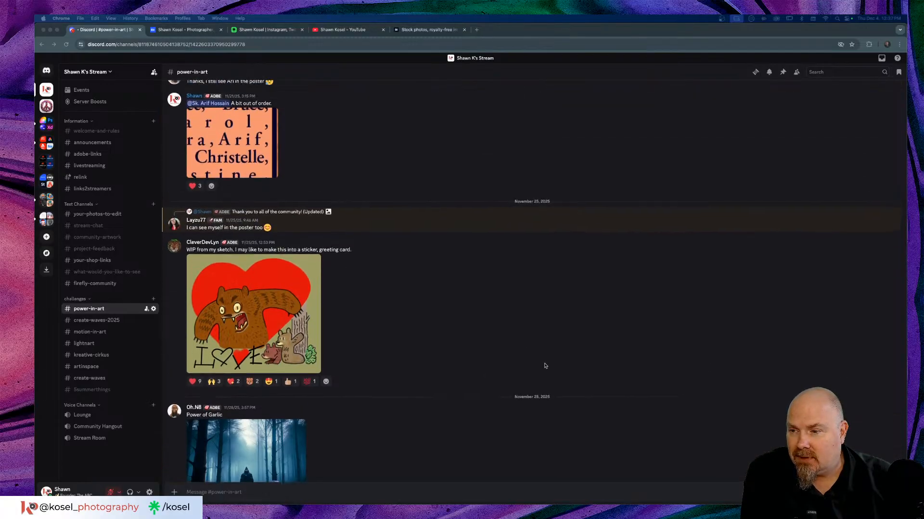
pyautogui.scroll(8, 544, 366)
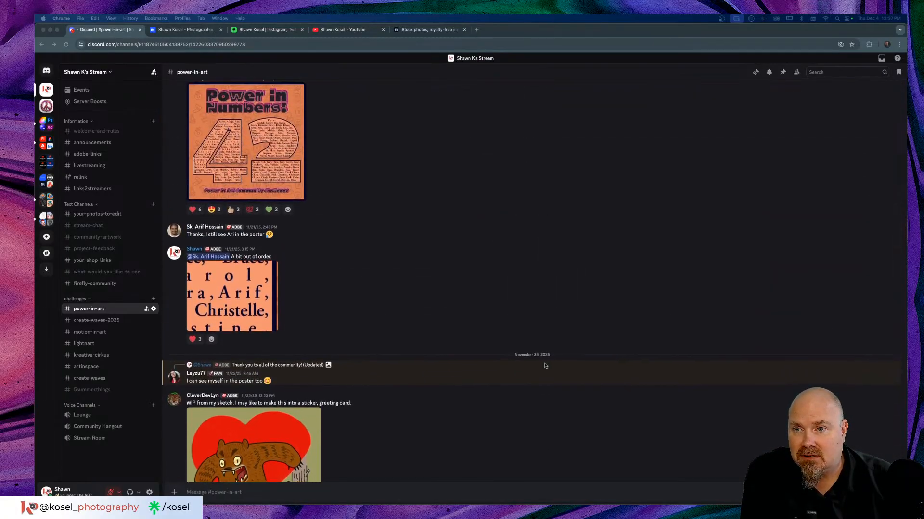
pyautogui.scroll(4, 545, 366)
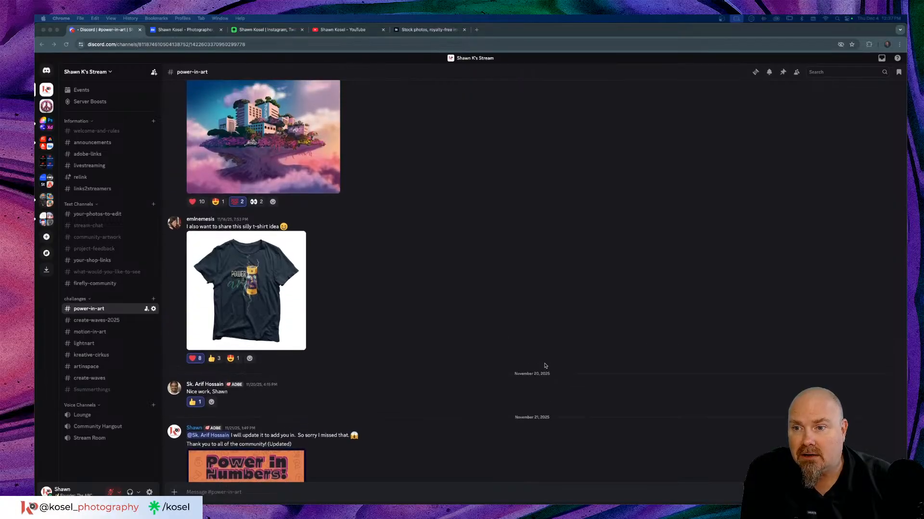
pyautogui.scroll(2, 471, 301)
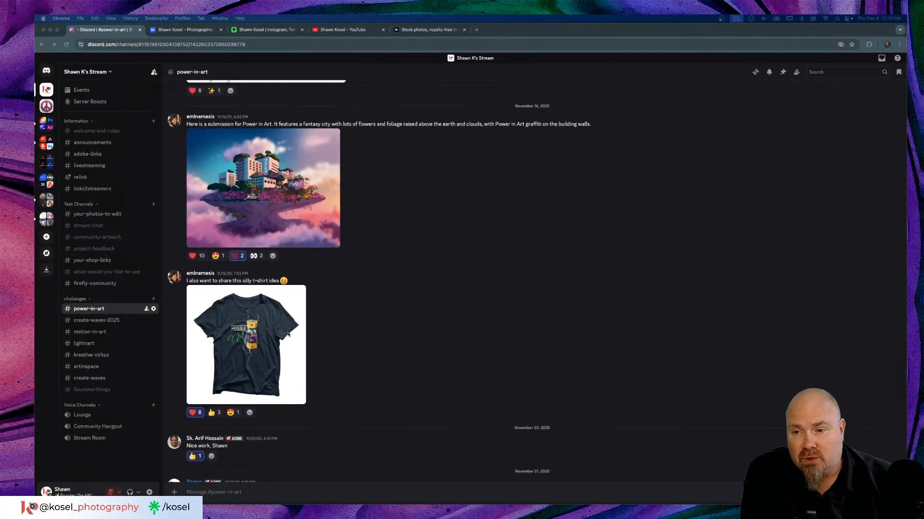
pyautogui.click(248, 336)
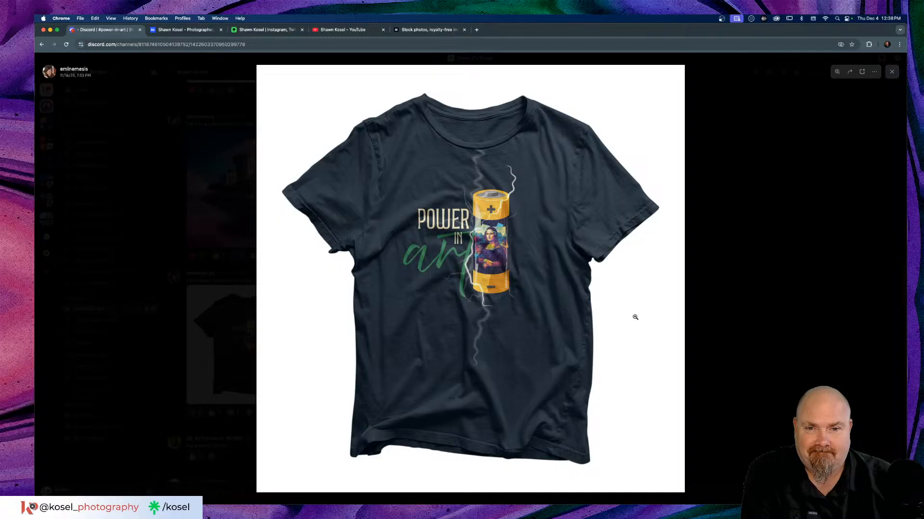
pyautogui.click(769, 313)
# Go back to the October "The Power of Art" entry with the hand holding a pencil, view it full size and close it.
pyautogui.scroll(7, 594, 259)
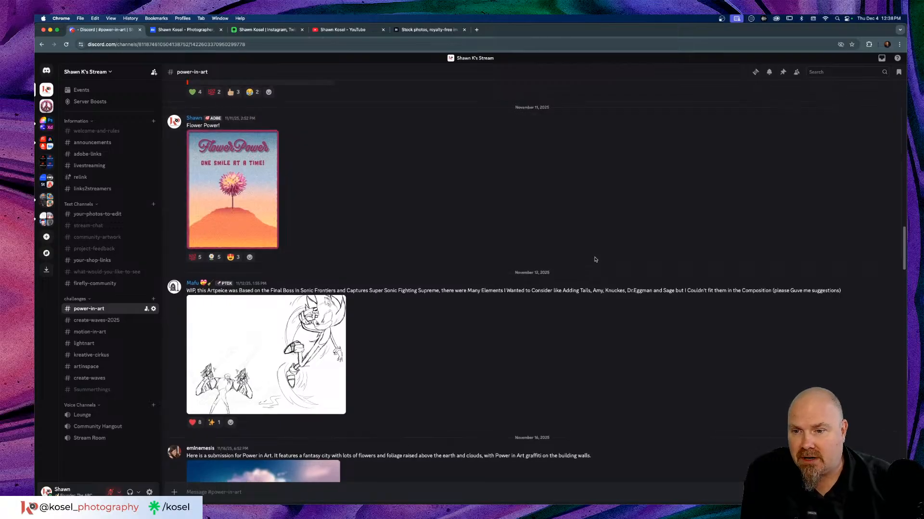
pyautogui.scroll(7, 594, 259)
pyautogui.scroll(3, 594, 259)
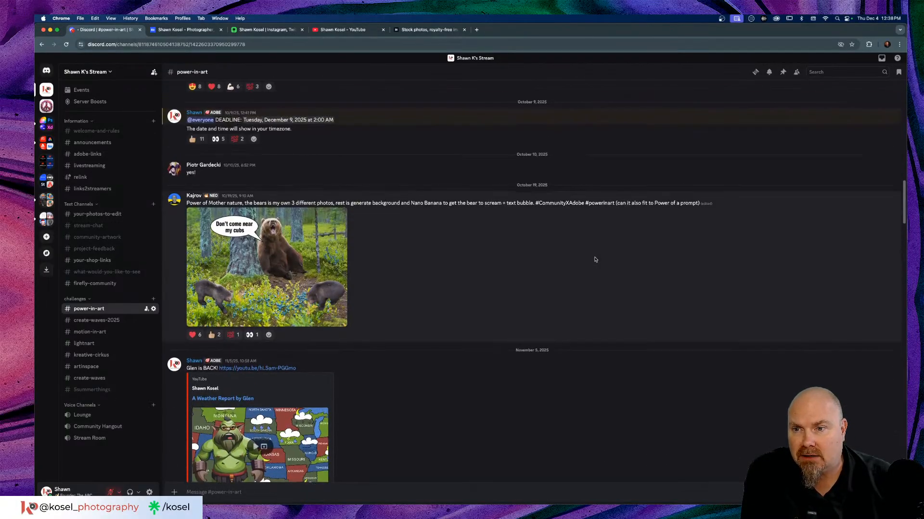
pyautogui.scroll(3, 532, 265)
pyautogui.scroll(3, 531, 264)
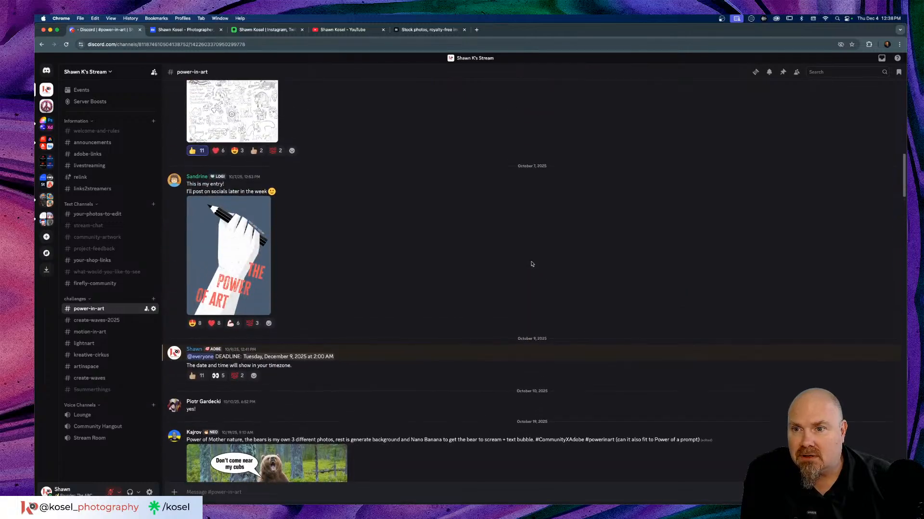
pyautogui.click(251, 265)
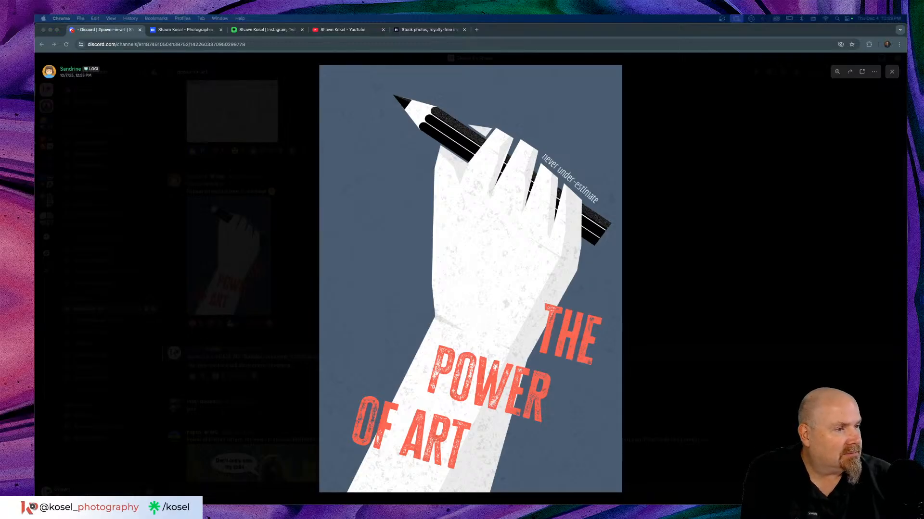
pyautogui.click(716, 286)
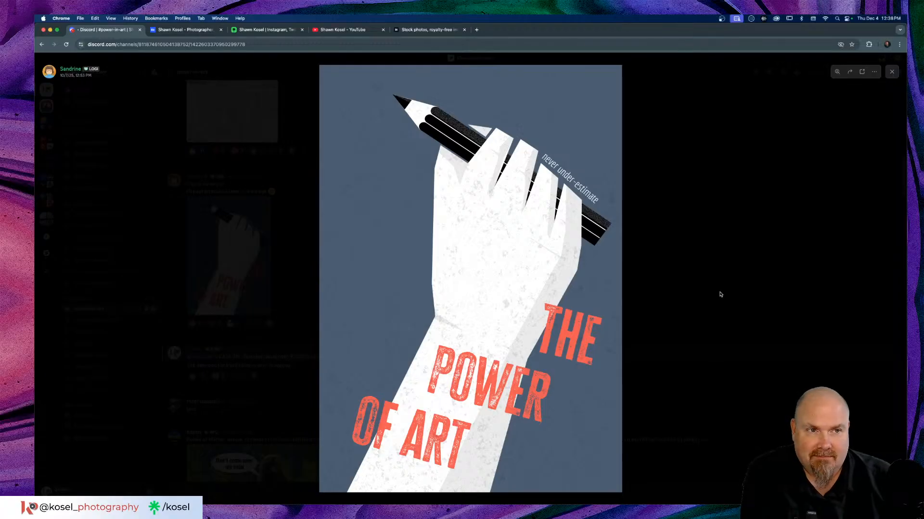
pyautogui.click(892, 71)
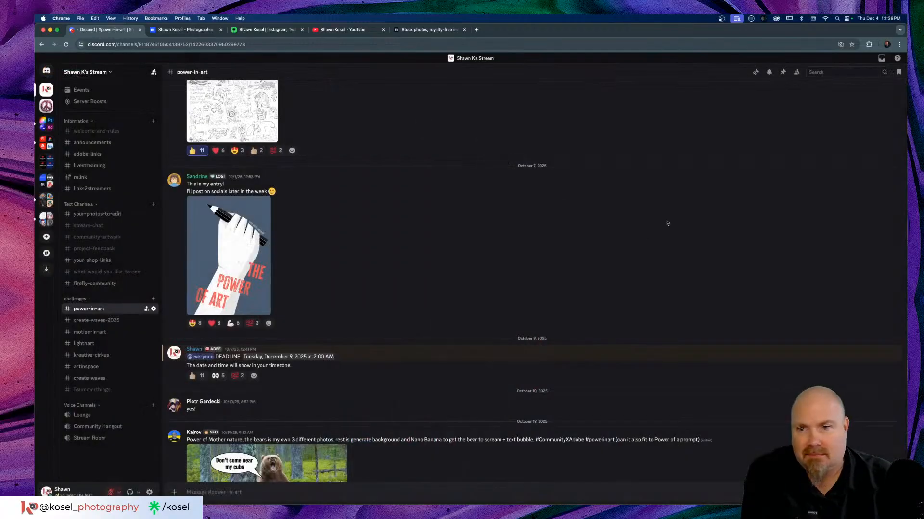
# Find the earlier "Power Outage" animation in the channel, view it enlarged and close it.
pyautogui.scroll(4, 245, 234)
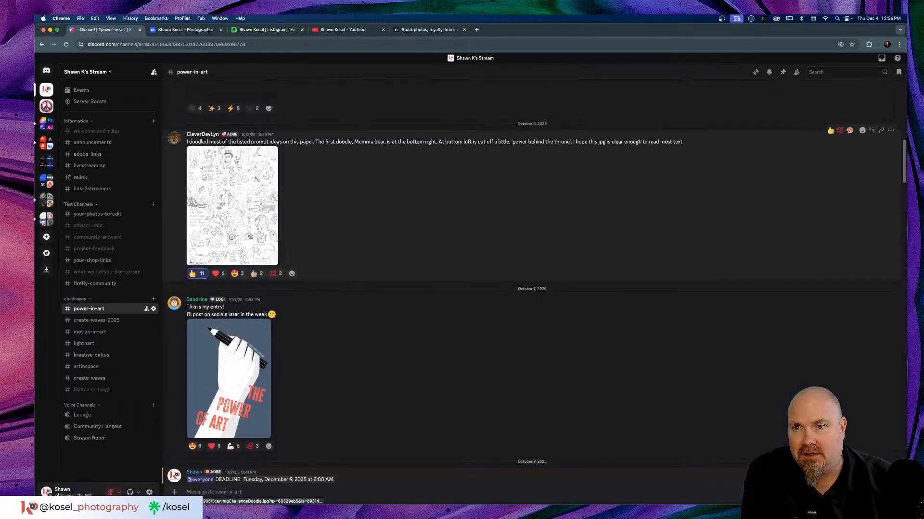
pyautogui.scroll(5, 250, 235)
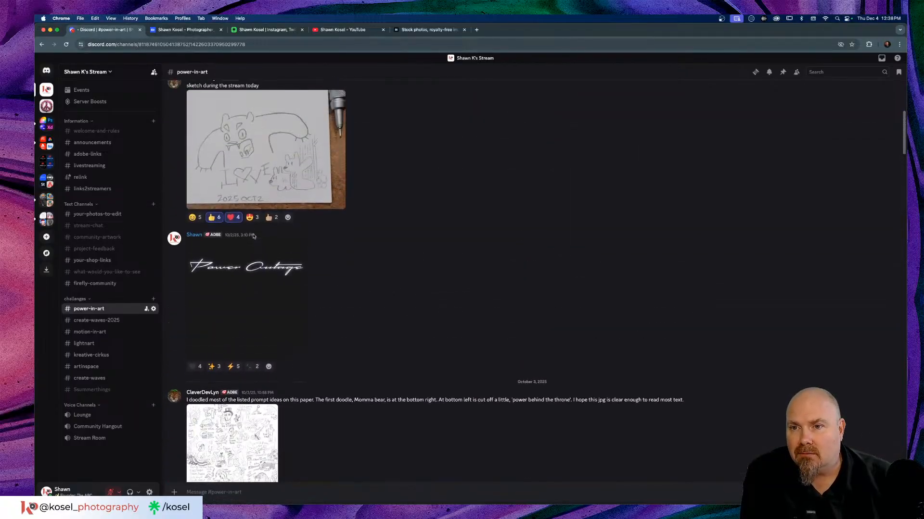
pyautogui.click(237, 301)
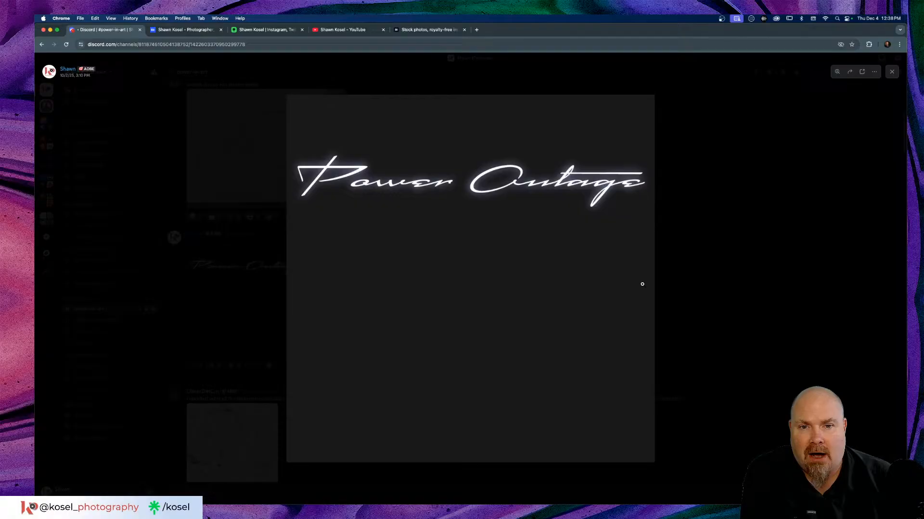
pyautogui.click(741, 289)
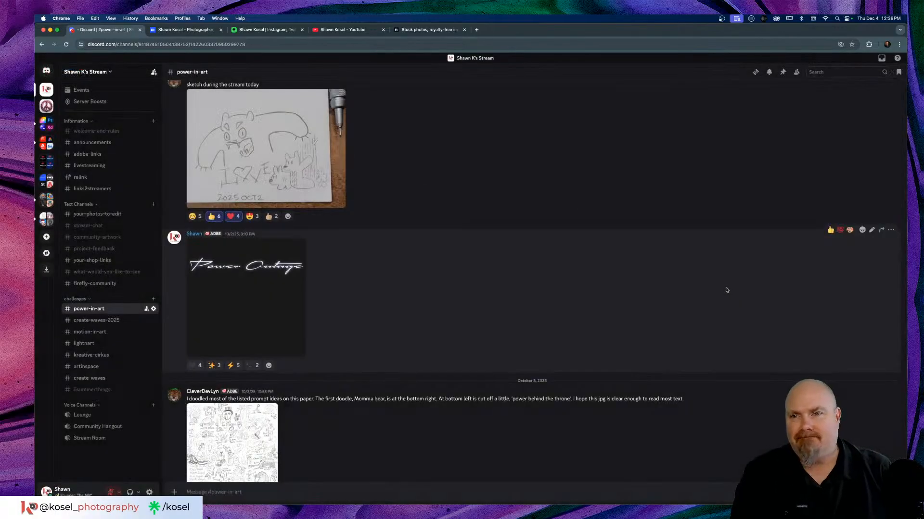
# Skim the oldest challenge entries and return to the newest posts in the power-in-art channel.
pyautogui.scroll(5, 726, 290)
pyautogui.scroll(-7, 690, 289)
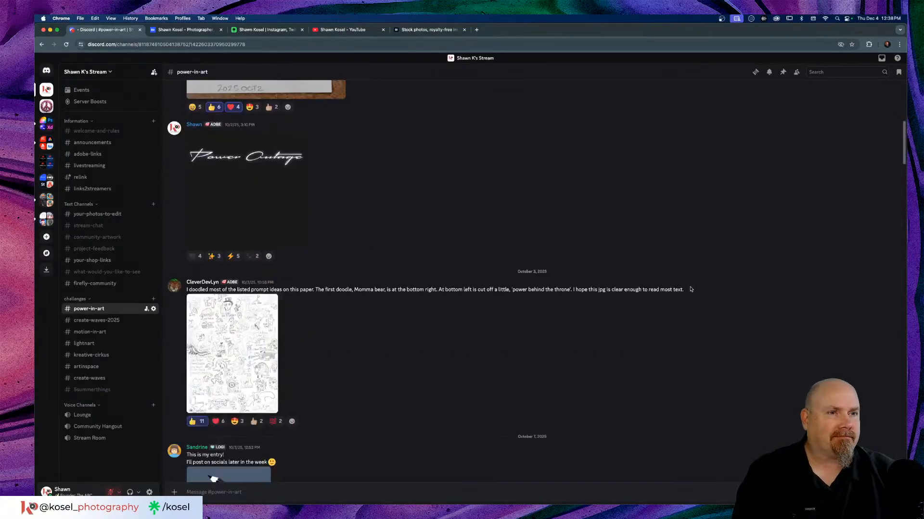
pyautogui.scroll(-15, 691, 289)
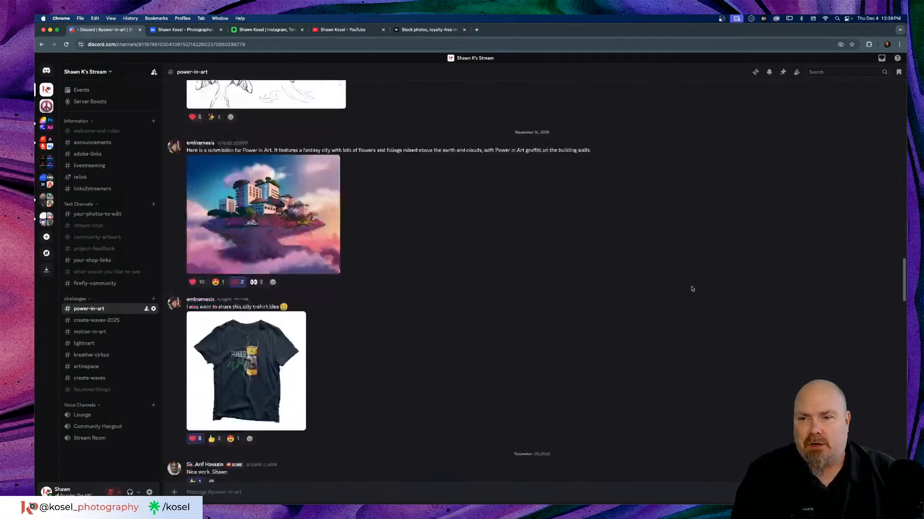
pyautogui.scroll(-15, 691, 288)
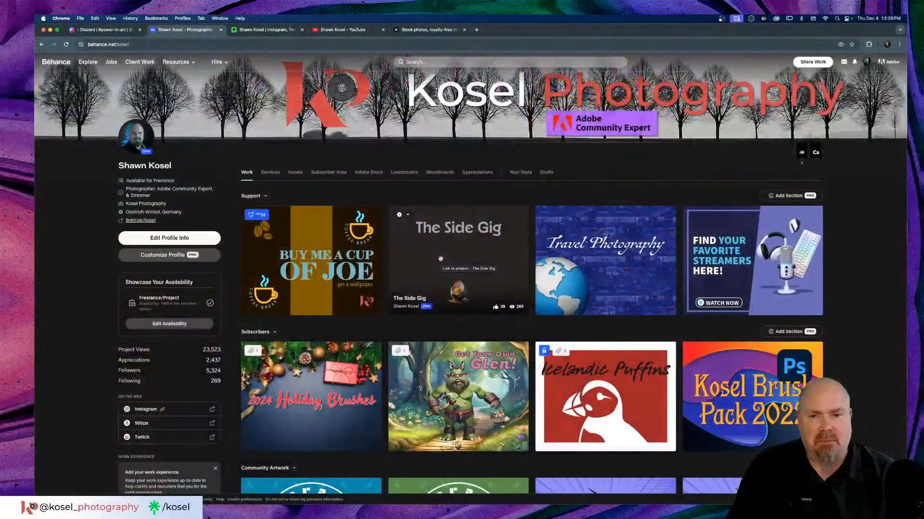
# Expand the Community Artwork section on the Behance profile and open the Create Waves 2025 part 1 project.
pyautogui.scroll(-5, 363, 247)
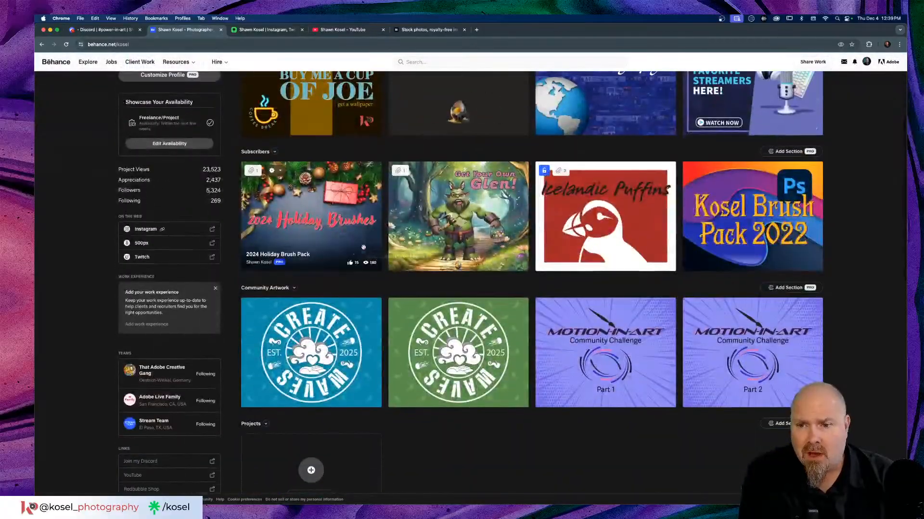
pyautogui.click(294, 288)
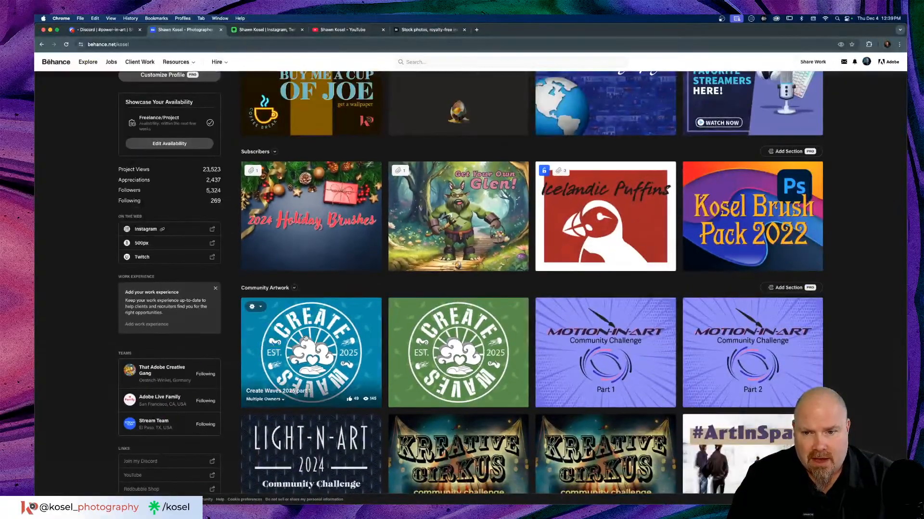
pyautogui.click(306, 339)
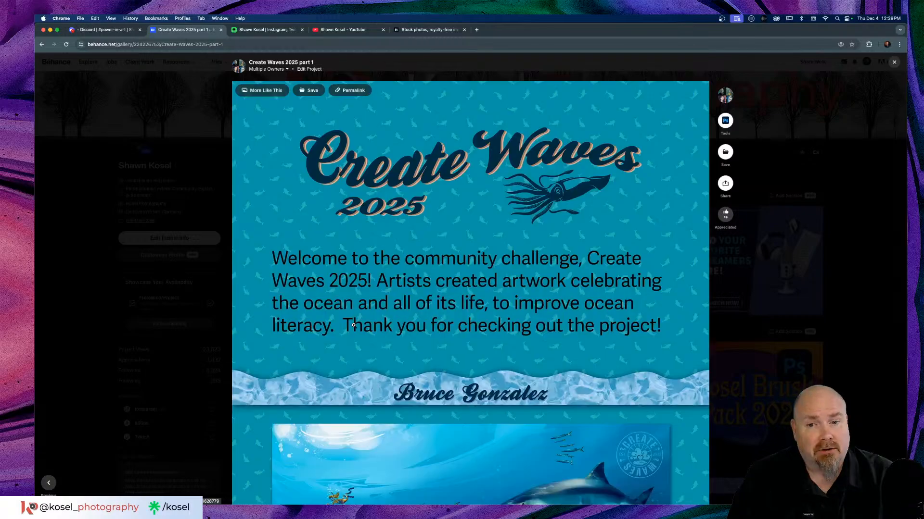
# Examine the introduction and artists' works in the Create Waves 2025 part 1 project, close it and return to the profile's header.
pyautogui.scroll(-6, 479, 336)
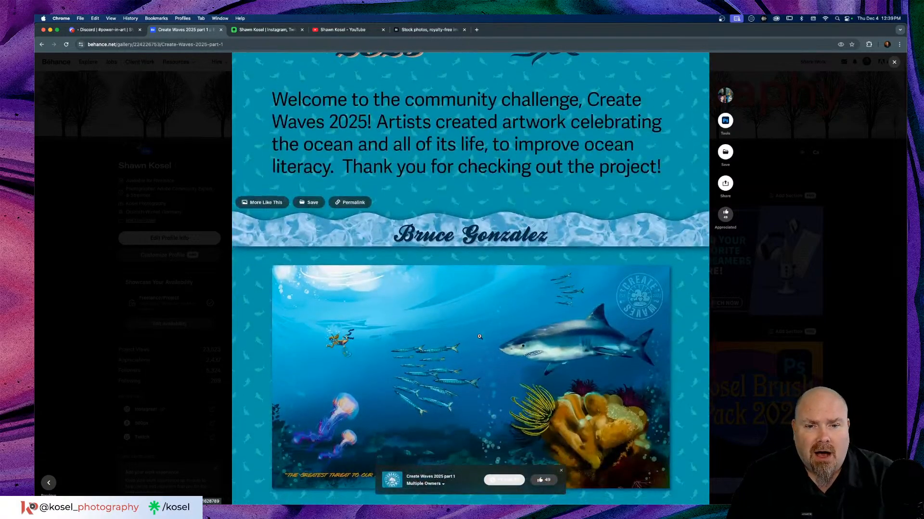
pyautogui.scroll(6, 479, 336)
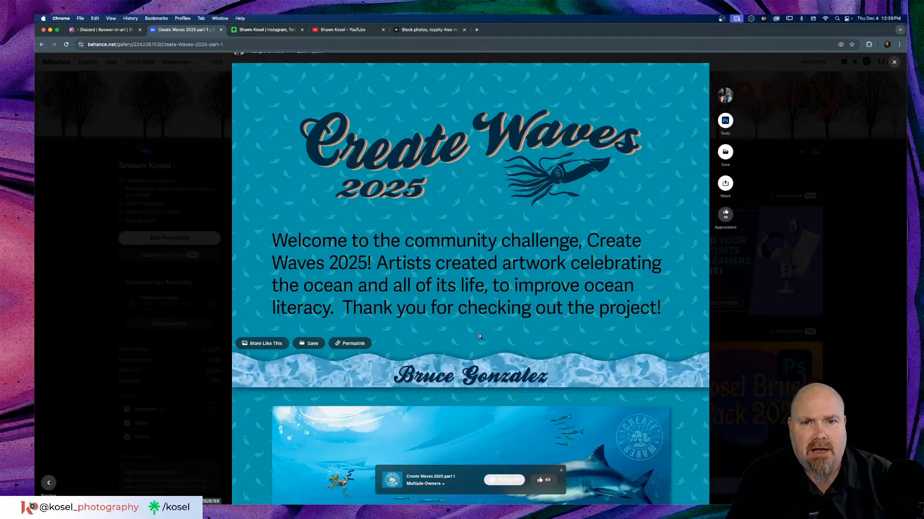
pyautogui.scroll(-4, 480, 338)
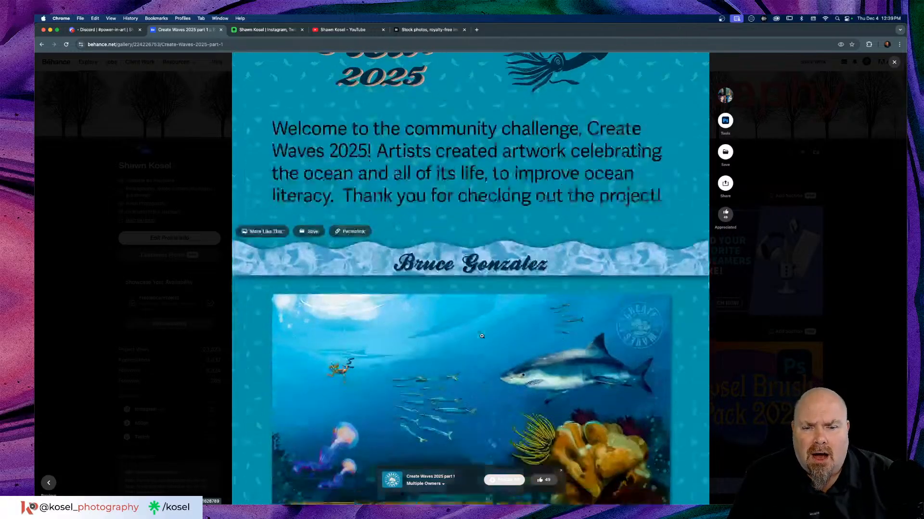
pyautogui.scroll(-5, 482, 336)
pyautogui.scroll(-10, 482, 336)
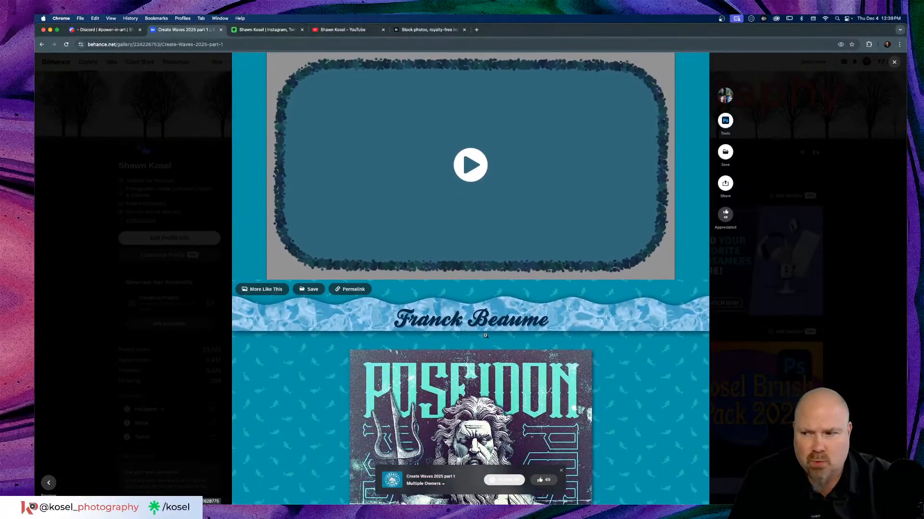
pyautogui.scroll(-7, 485, 336)
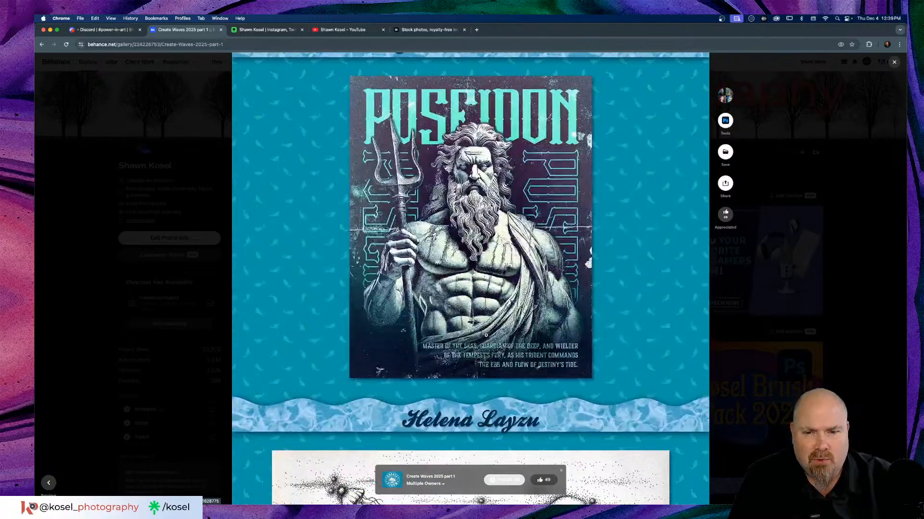
pyautogui.scroll(-4, 486, 335)
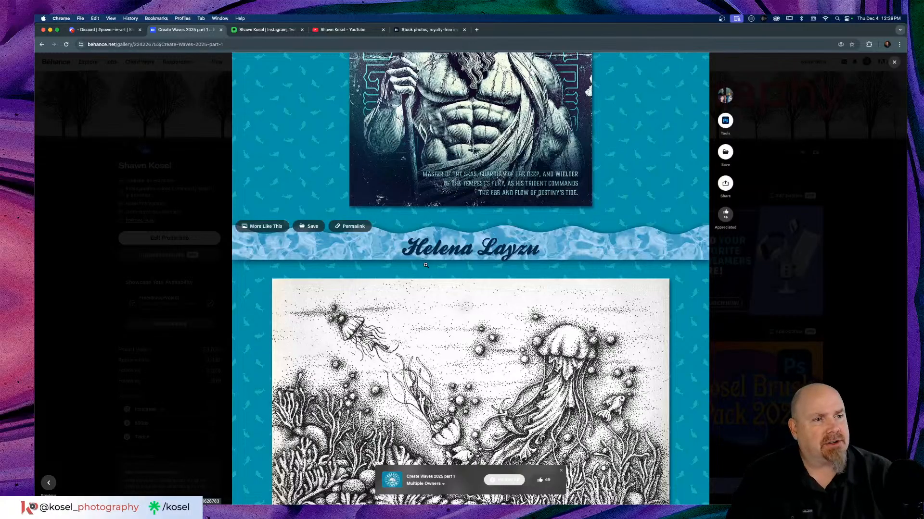
pyautogui.click(95, 275)
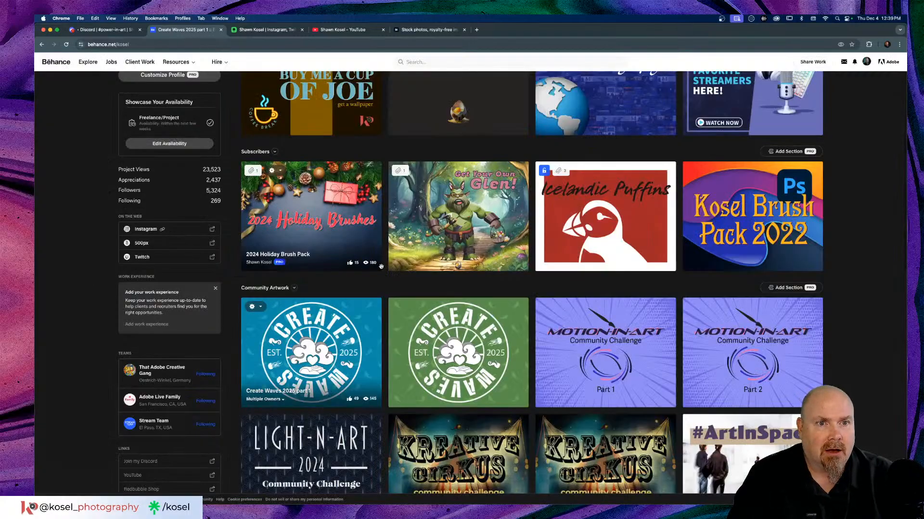
pyautogui.scroll(5, 381, 266)
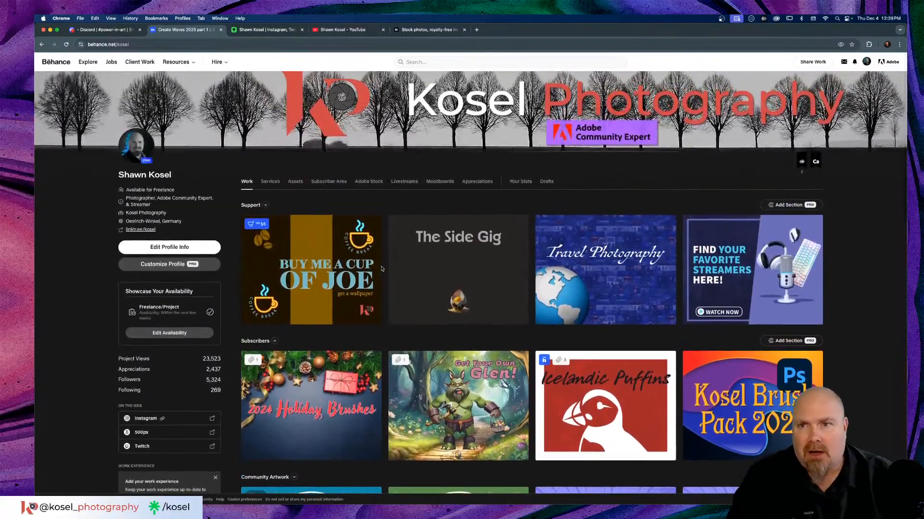
# Switch to Illustrator to show the Power in Art challenge poster, with the Direct Selection tool active.
pyautogui.press('super+Tab')
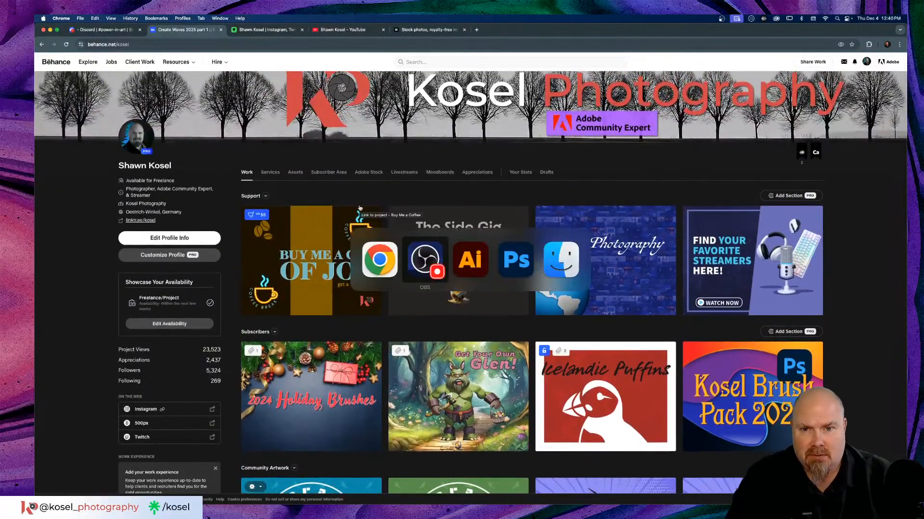
pyautogui.press('super+Tab')
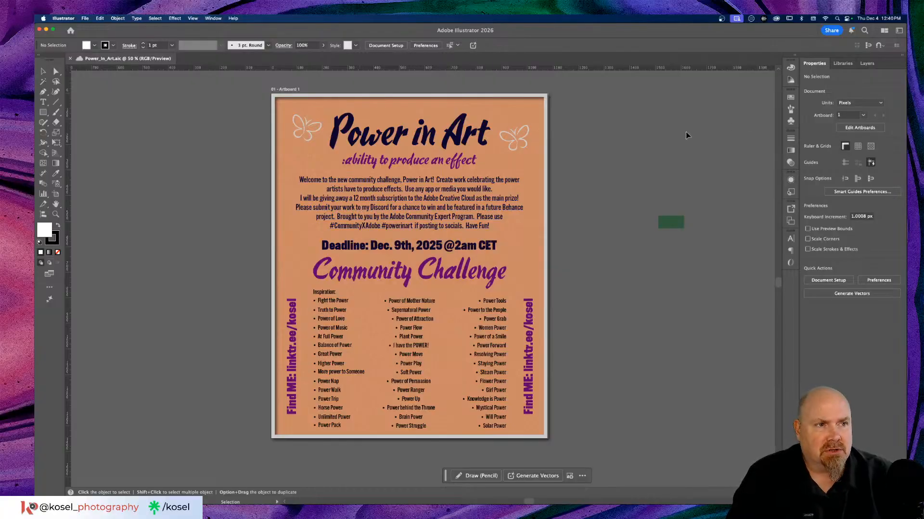
pyautogui.press('a')
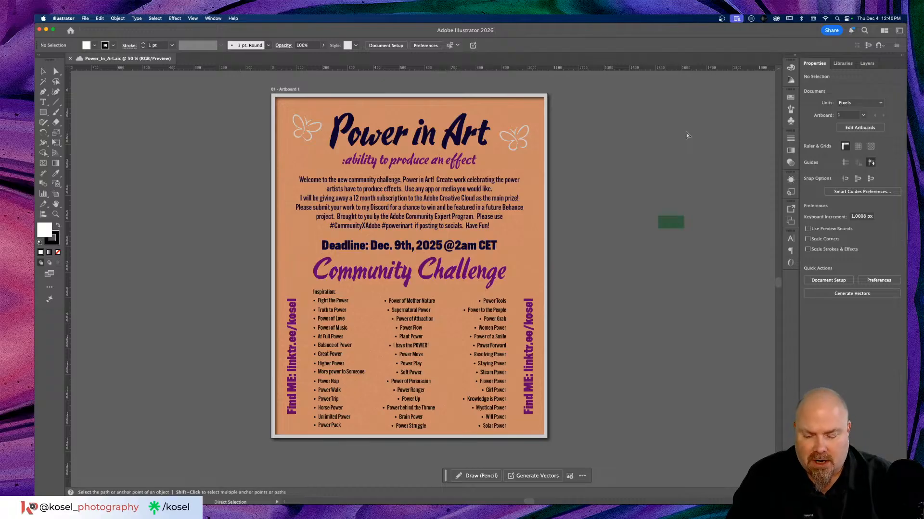
# Switch to Photoshop and create a transparent 1920 x 1080 px, 300 ppi document with artboards enabled.
pyautogui.press('super+Tab')
pyautogui.press('super+Tab')
pyautogui.press('super+Tab')
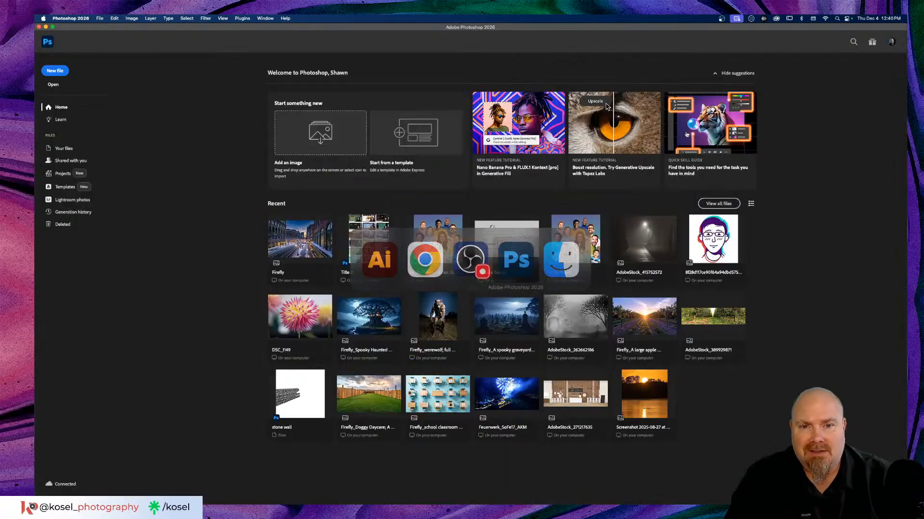
pyautogui.click(58, 71)
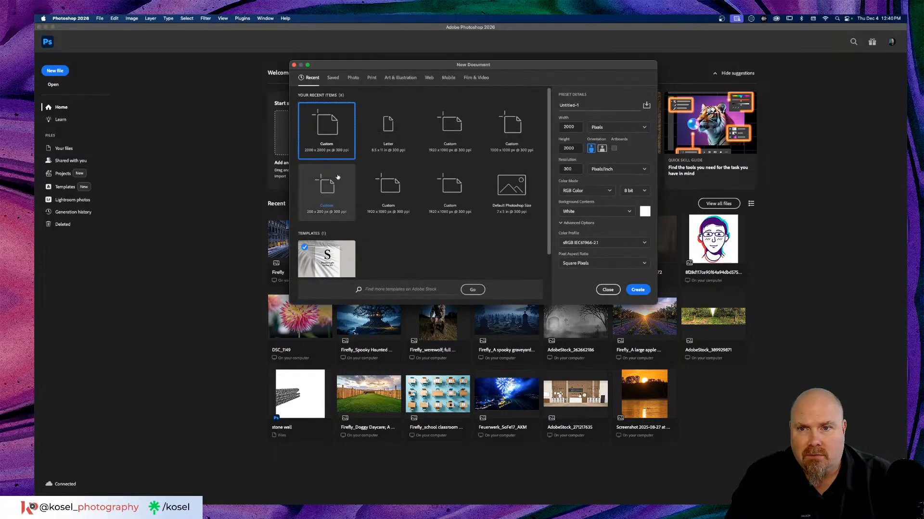
pyautogui.click(457, 128)
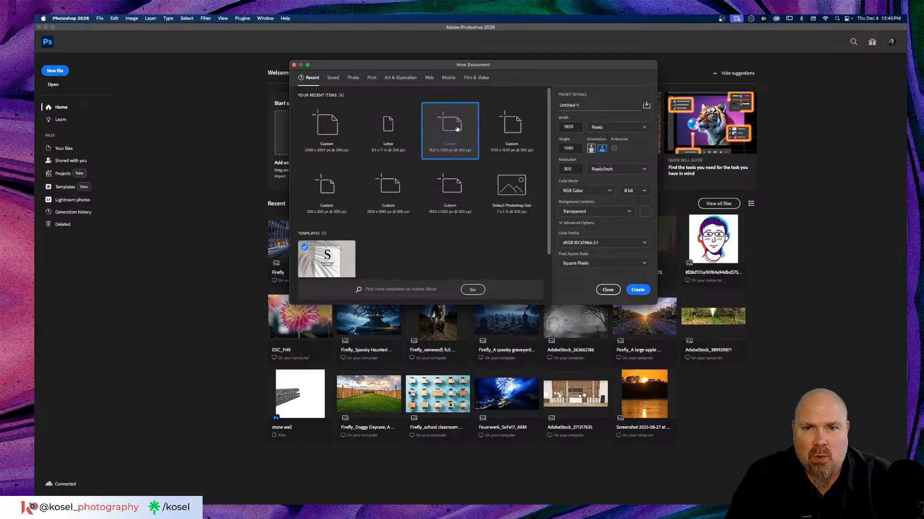
pyautogui.click(614, 148)
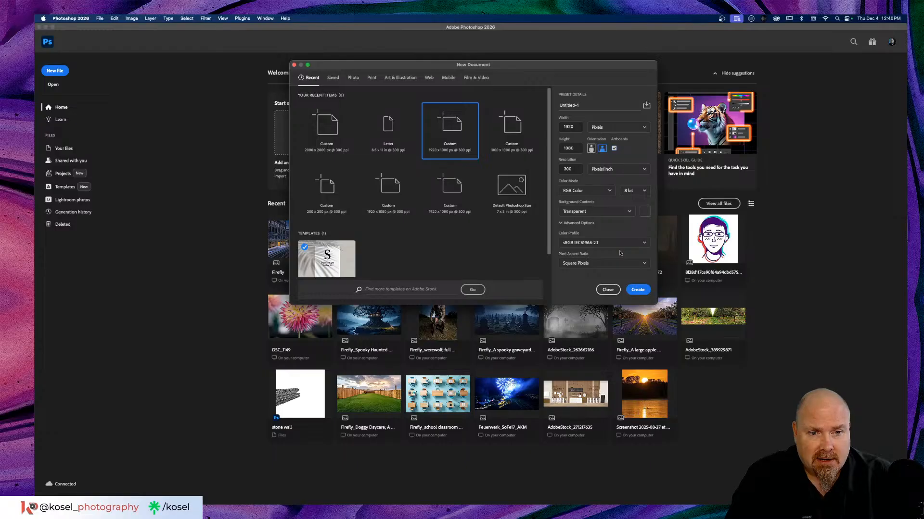
pyautogui.click(637, 290)
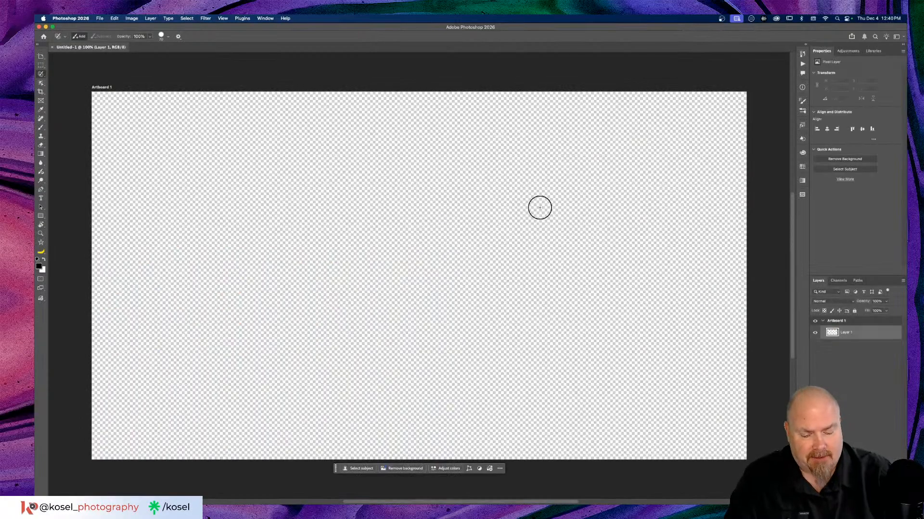
# Extend the artboard's lower edge with the Artboard tool to a height of about 1545 px, then activate the Move tool.
pyautogui.press('super+minus')
pyautogui.press('super+minus')
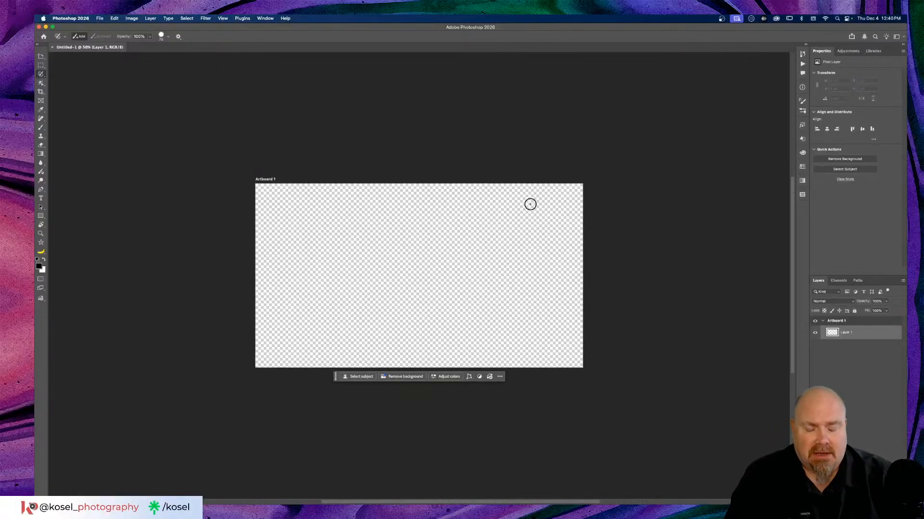
pyautogui.click(42, 56)
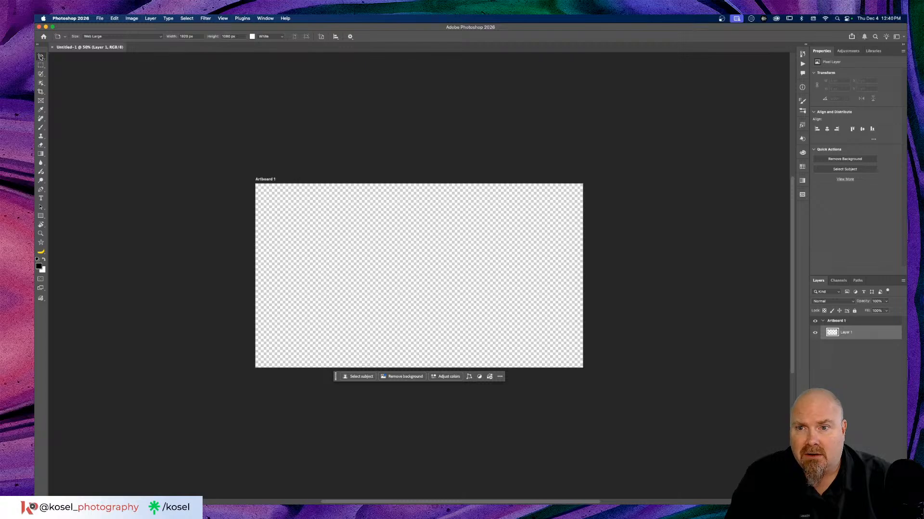
pyautogui.click(267, 186)
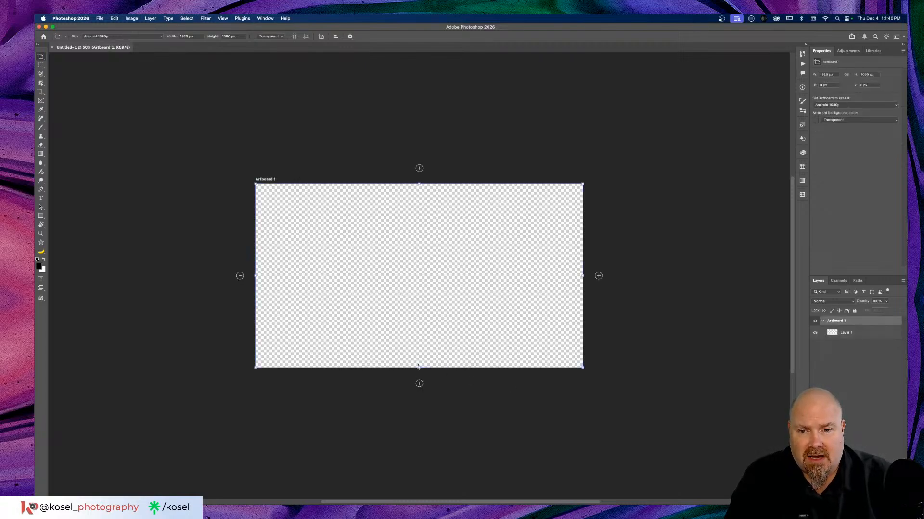
pyautogui.moveTo(419, 368); pyautogui.dragTo(418, 446)
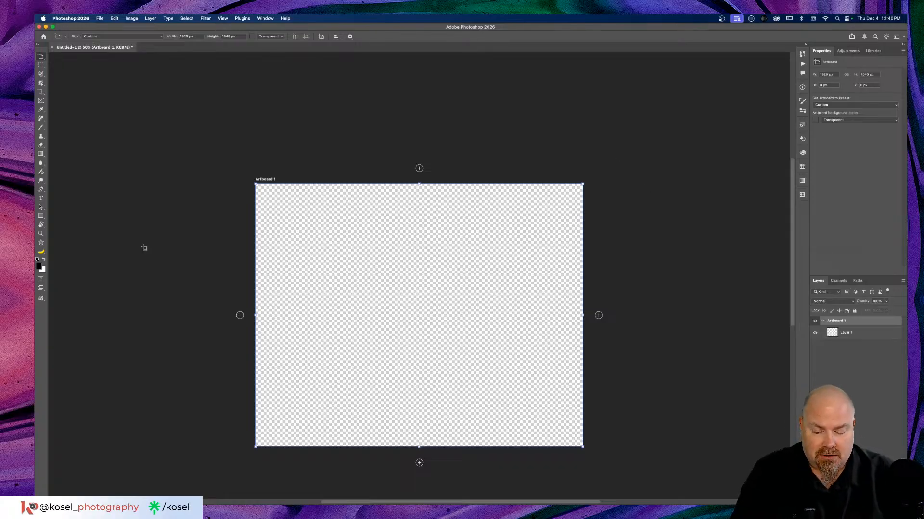
pyautogui.press('v')
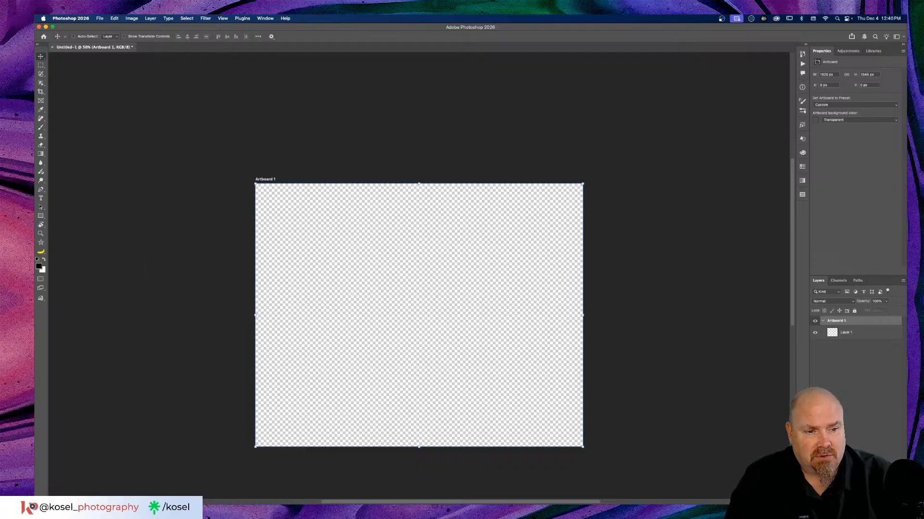
# Add a pattern fill layer to the artboard and choose the multicoloured rainbow swirl pattern.
pyautogui.click(857, 498)
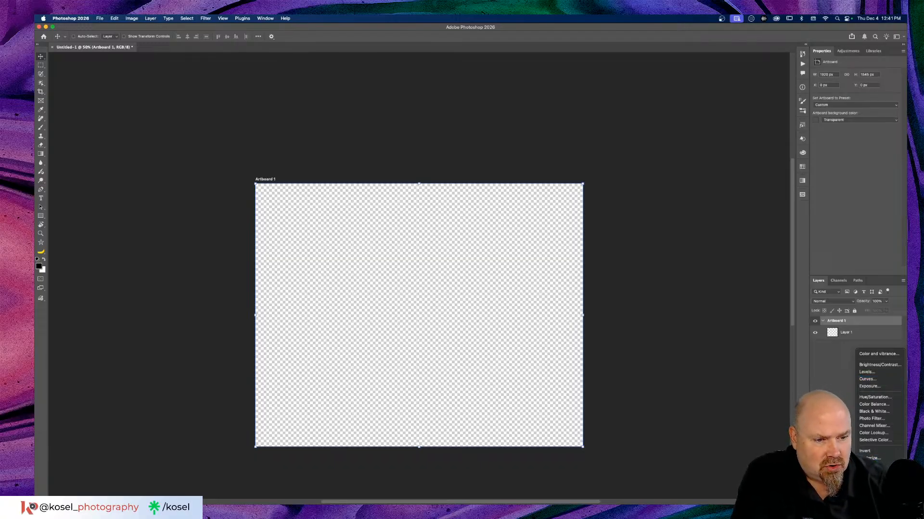
pyautogui.click(869, 492)
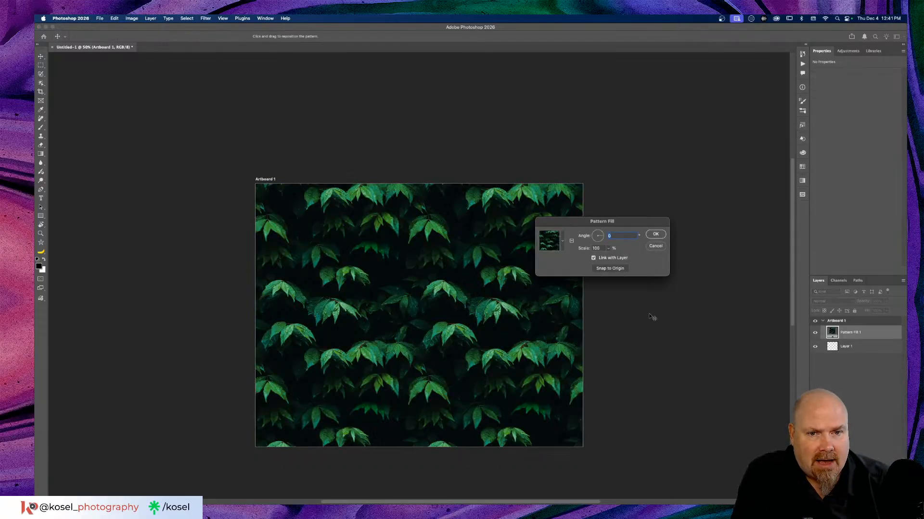
pyautogui.click(564, 239)
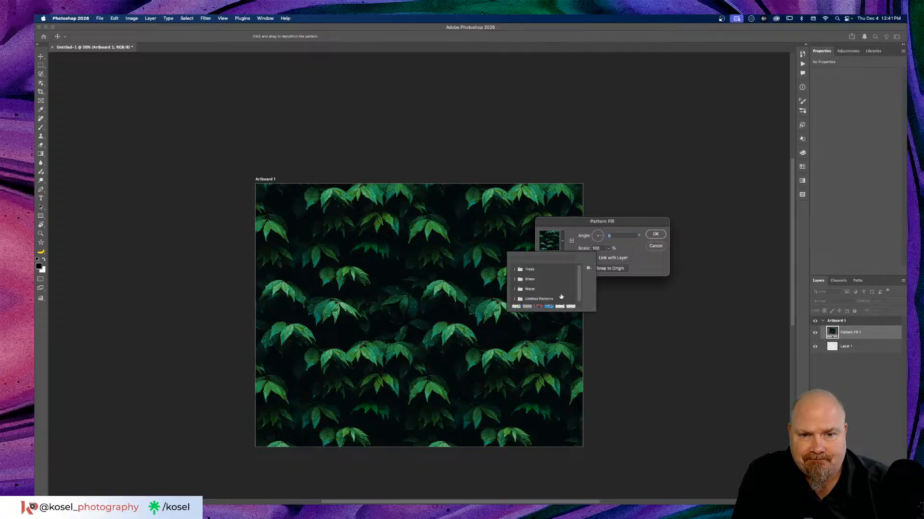
pyautogui.scroll(-2, 561, 295)
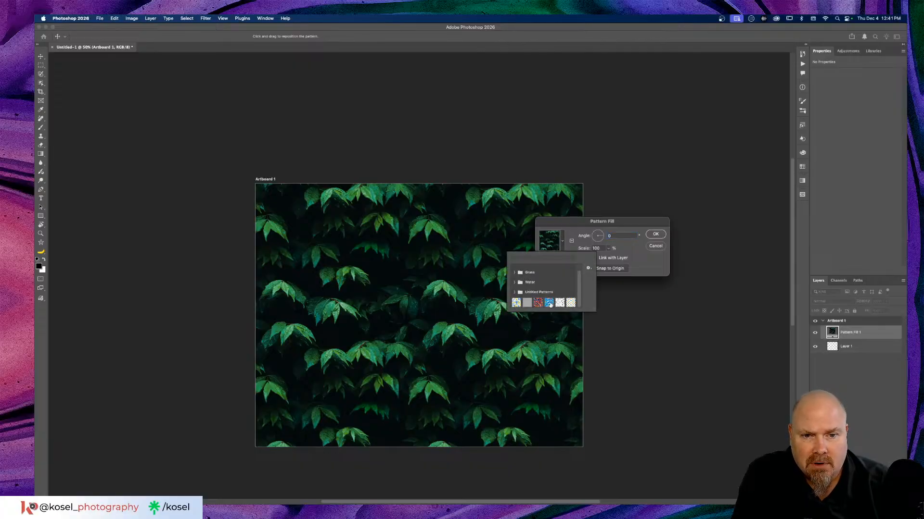
pyautogui.click(549, 303)
pyautogui.click(537, 303)
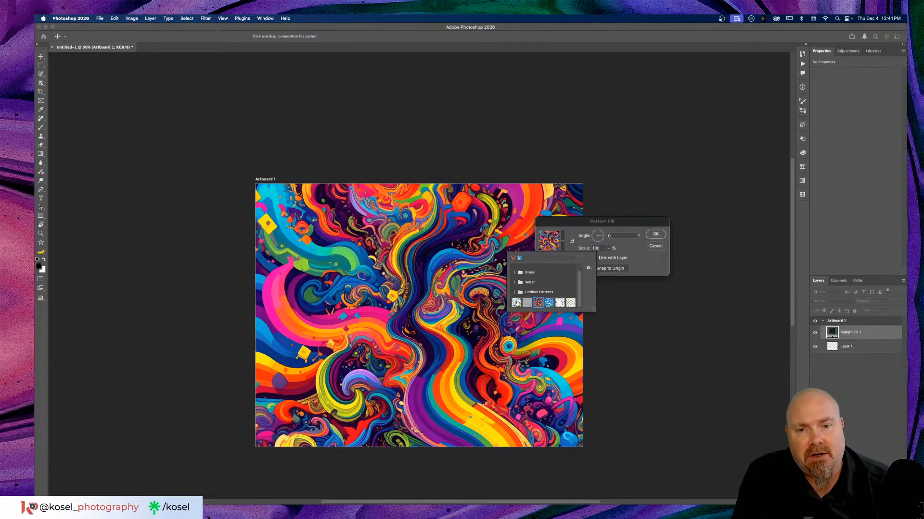
pyautogui.click(516, 303)
pyautogui.click(538, 303)
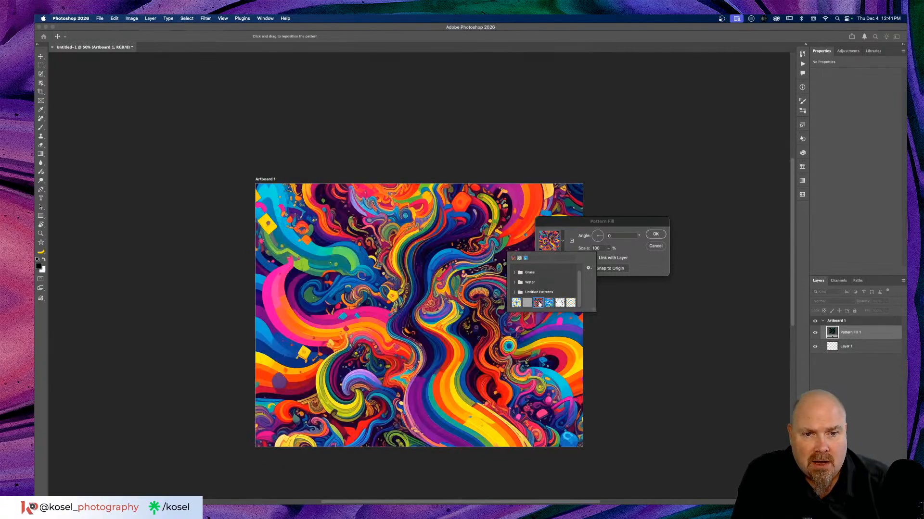
pyautogui.click(613, 219)
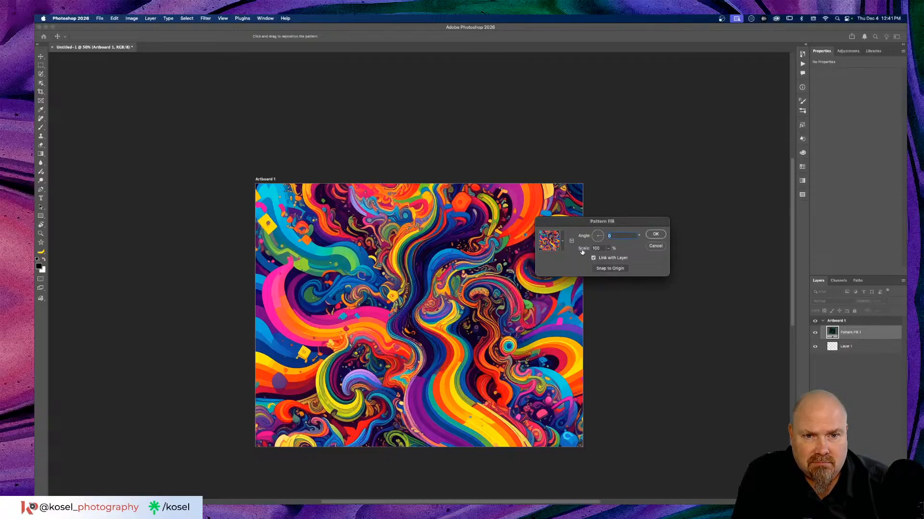
# Scale the swirl pattern to 54% and apply the pattern fill.
pyautogui.moveTo(583, 252); pyautogui.dragTo(578, 251)
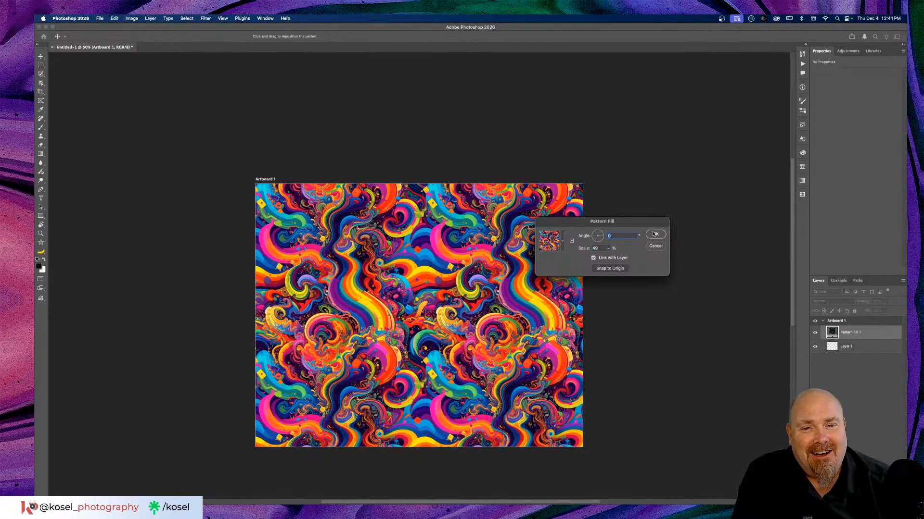
pyautogui.moveTo(585, 252); pyautogui.dragTo(587, 251)
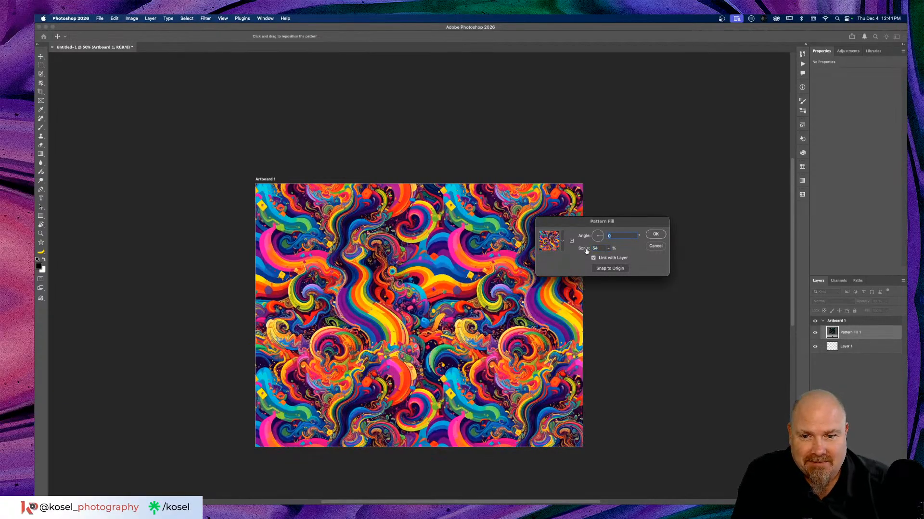
pyautogui.click(656, 234)
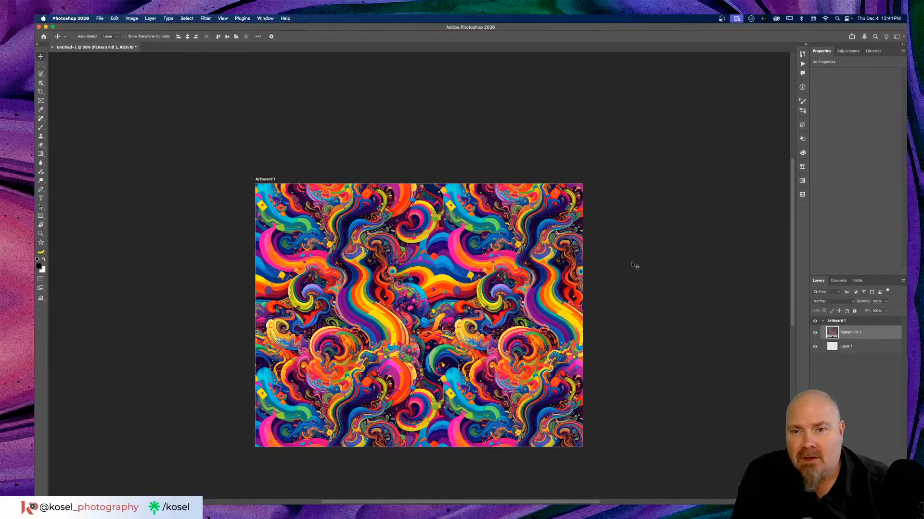
# Extend the pattern-filled artboard downward with the Artboard tool to a height of about 2131 px.
pyautogui.scroll(-2, 580, 446)
pyautogui.scroll(-5, 579, 446)
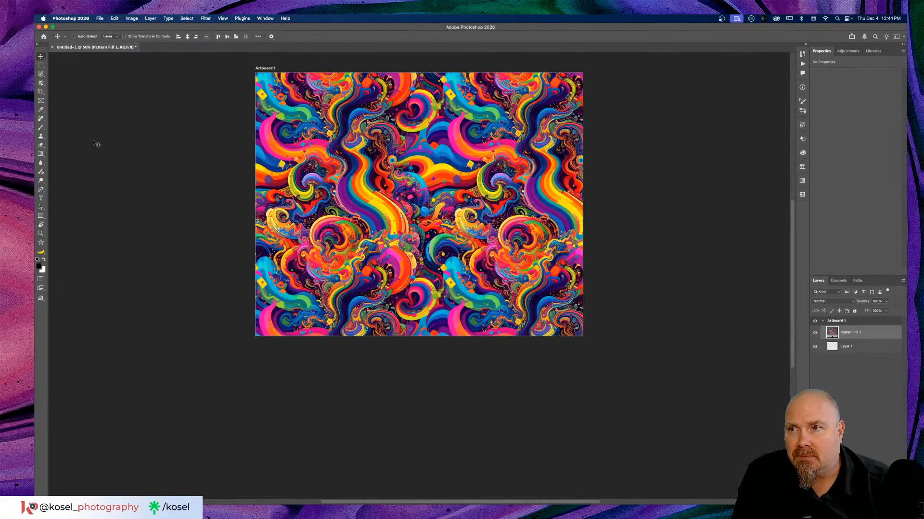
pyautogui.rightClick(40, 56)
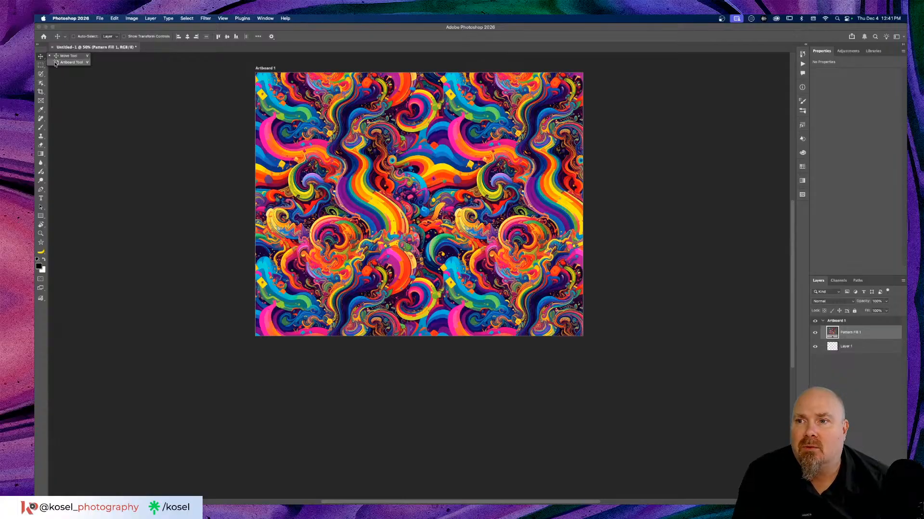
pyautogui.click(55, 64)
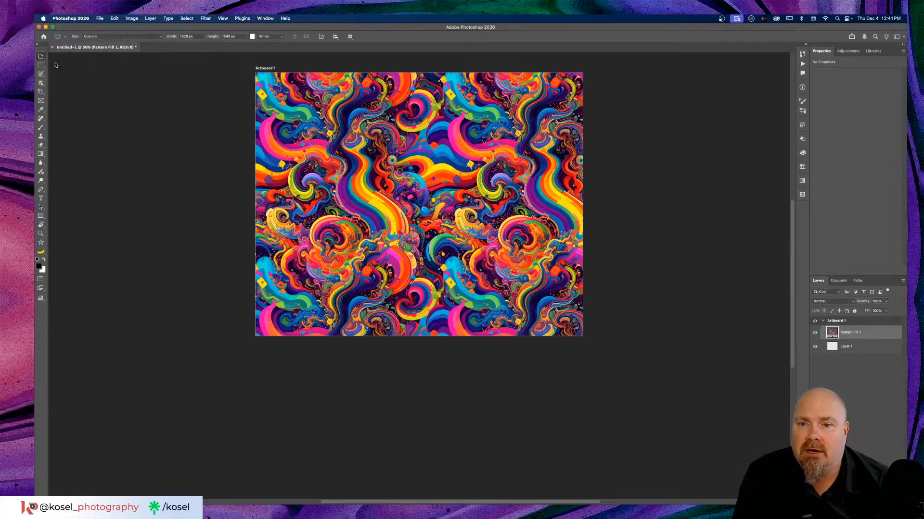
pyautogui.click(271, 69)
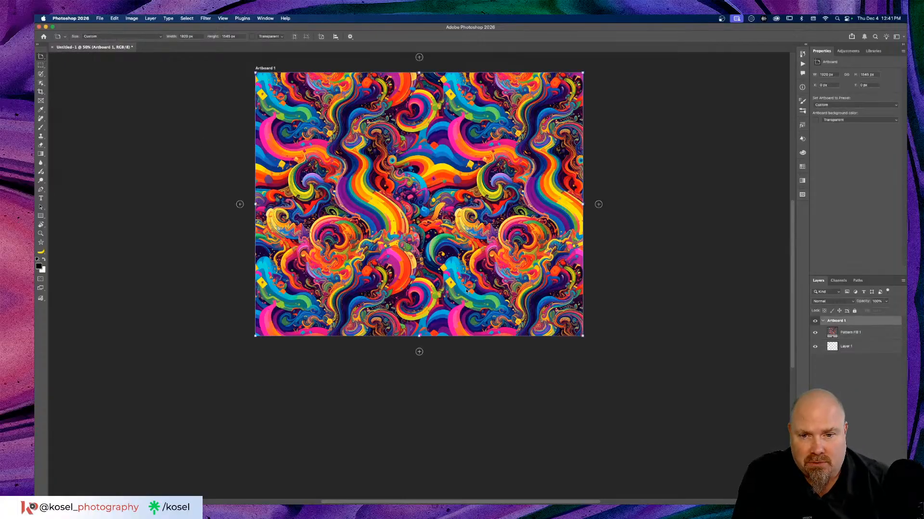
pyautogui.moveTo(418, 336); pyautogui.dragTo(419, 435)
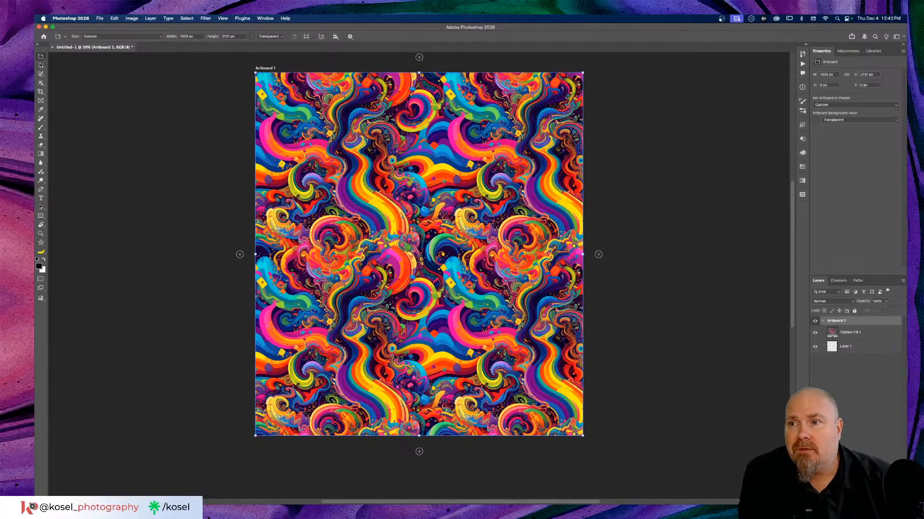
# Set the pattern-filled artboard's height to exactly 1080 px.
pyautogui.click(864, 75)
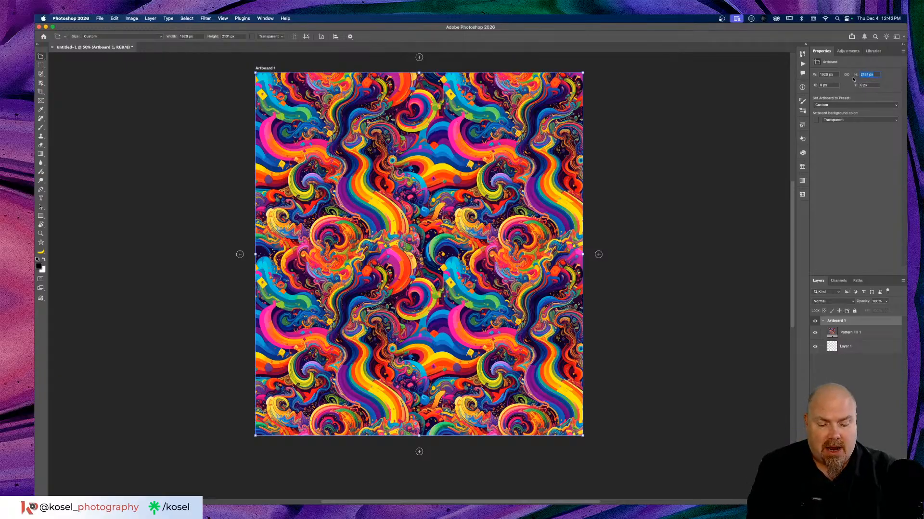
pyautogui.write('108')
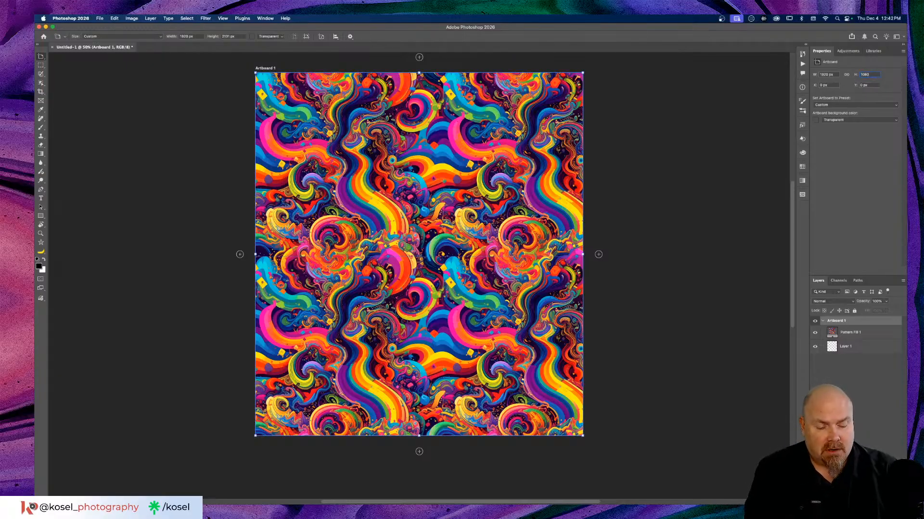
pyautogui.write('0')
pyautogui.press('Return')
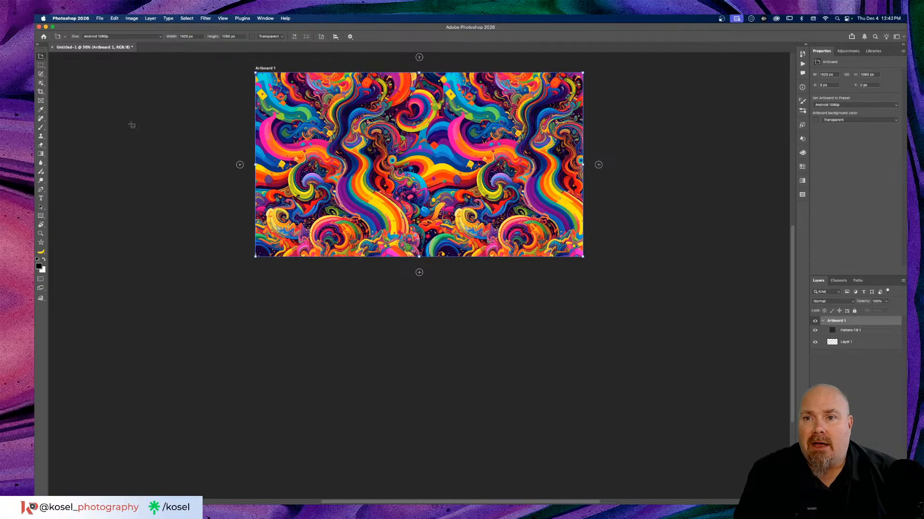
# Add a second artboard to the right of the pattern-filled one and set its size to 808 × 632 px.
pyautogui.click(599, 165)
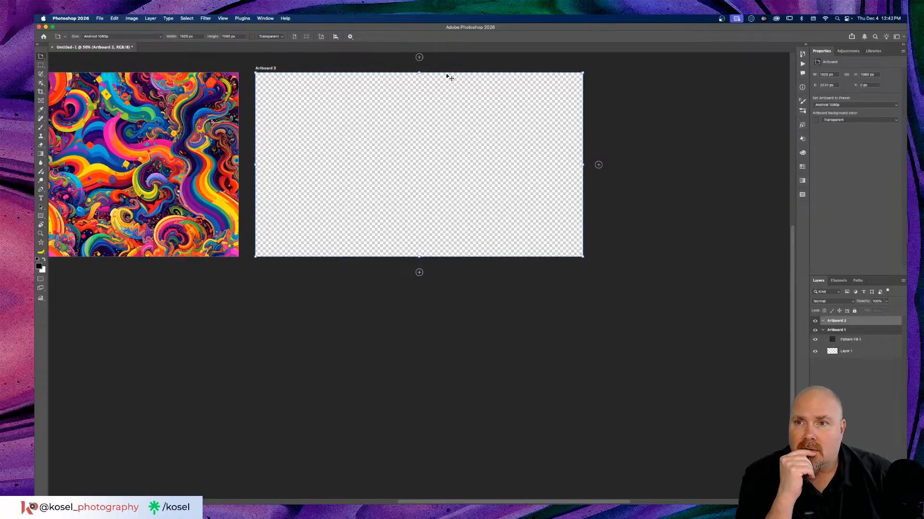
pyautogui.scroll(3, 354, 114)
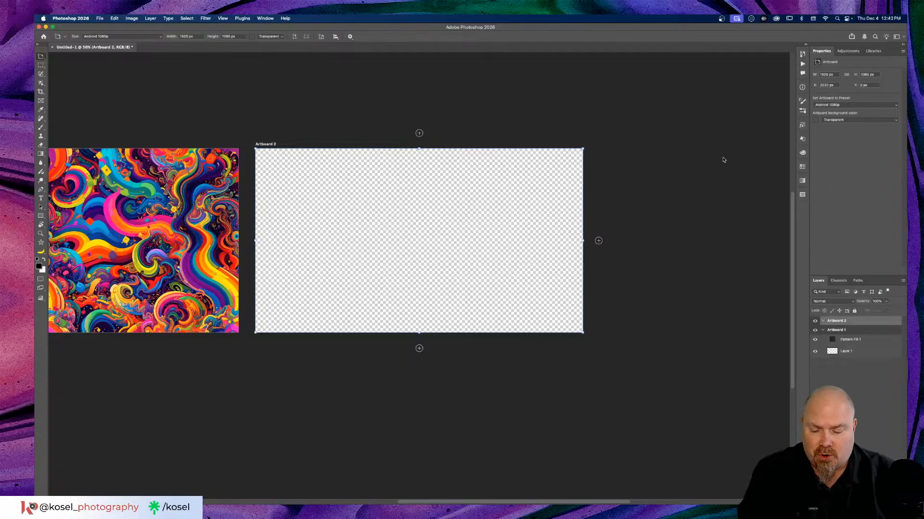
pyautogui.click(826, 75)
pyautogui.click(828, 75)
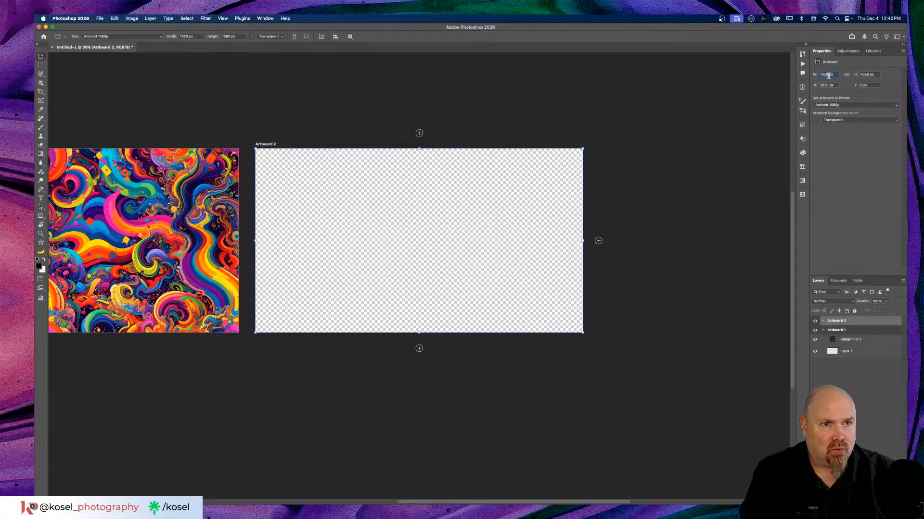
pyautogui.press('BackSpace')
pyautogui.press('BackSpace')
pyautogui.press('BackSpace')
pyautogui.press('BackSpace')
pyautogui.write('800')
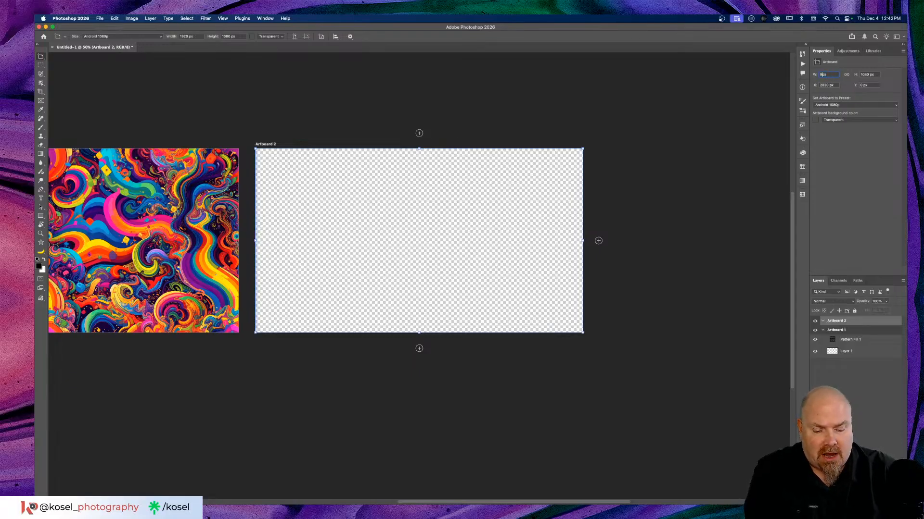
pyautogui.click(868, 75)
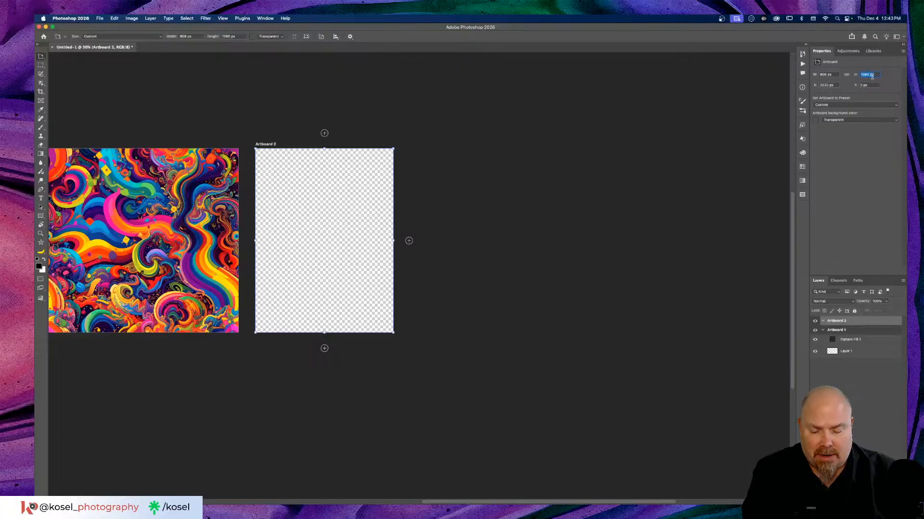
pyautogui.write('631')
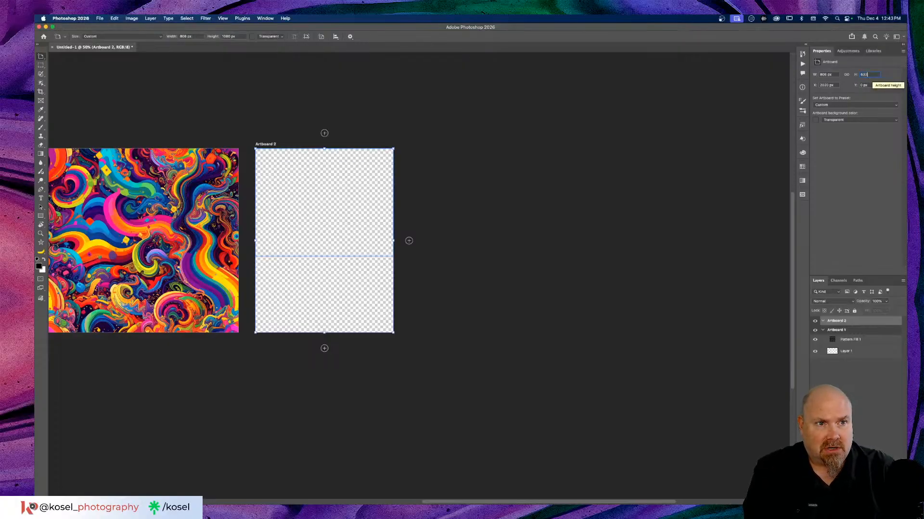
pyautogui.press('Return')
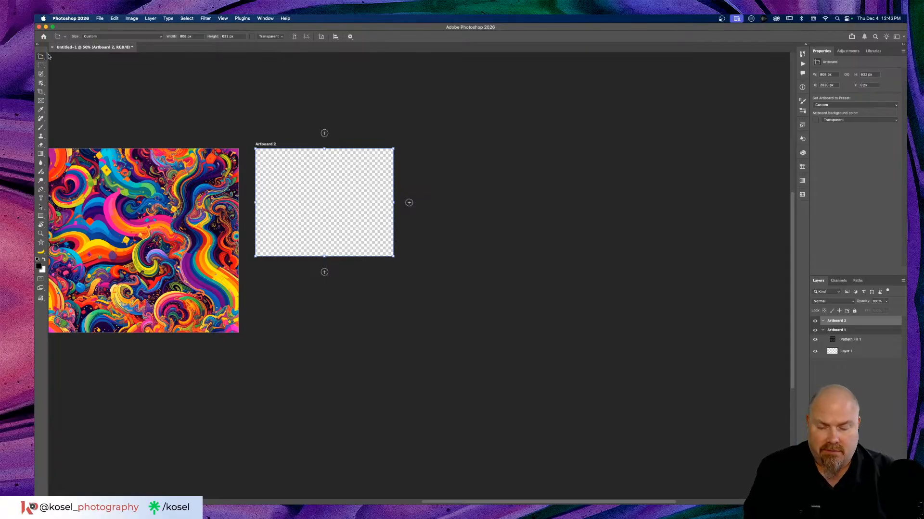
pyautogui.press('v')
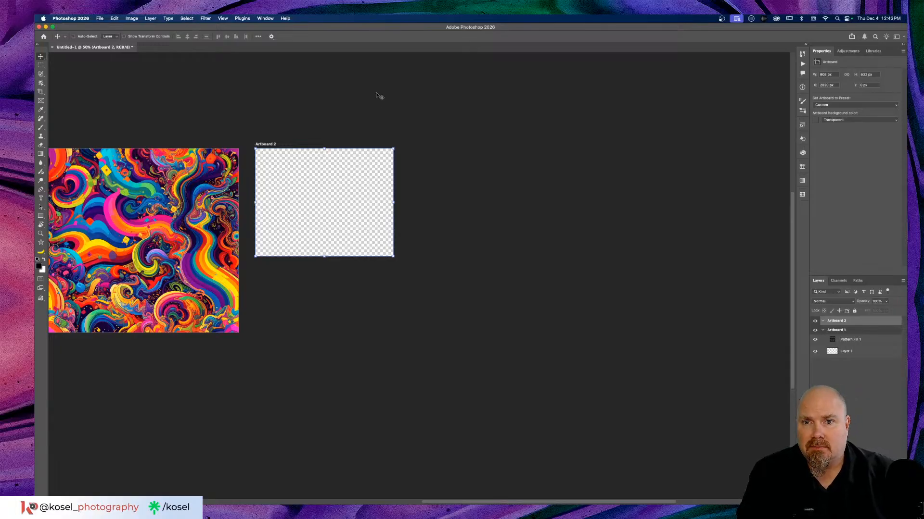
pyautogui.hscroll(-10, 460, 143)
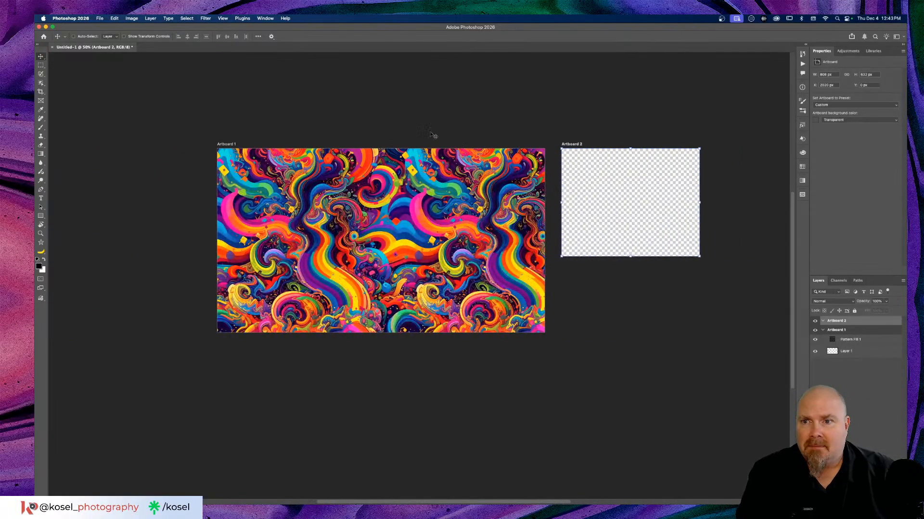
pyautogui.click(583, 146)
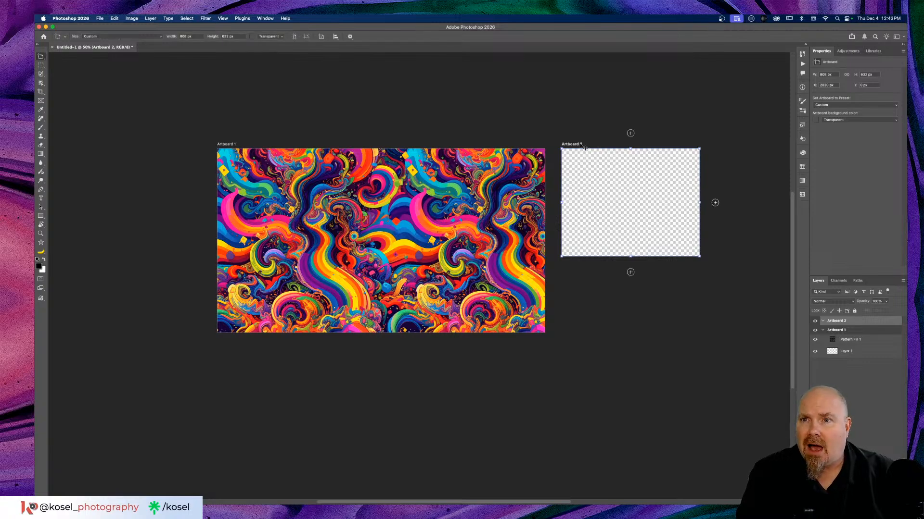
pyautogui.rightClick(583, 147)
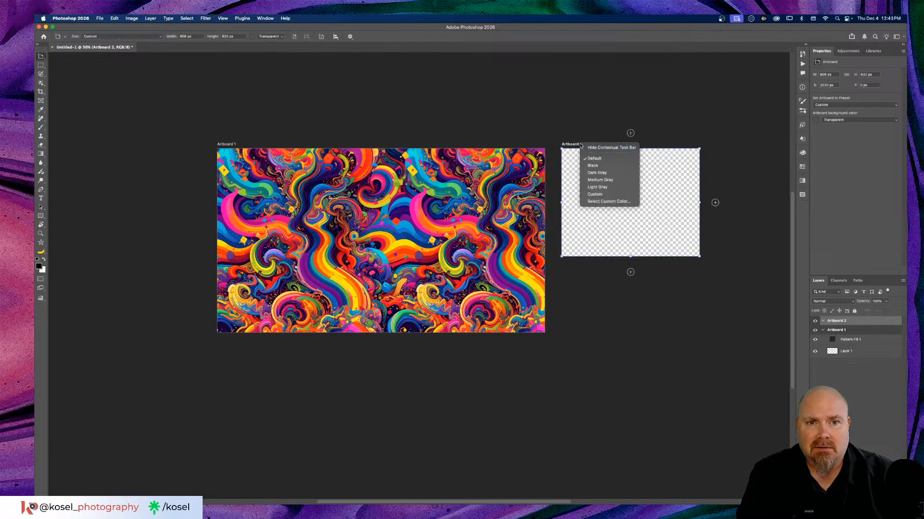
pyautogui.press('Escape')
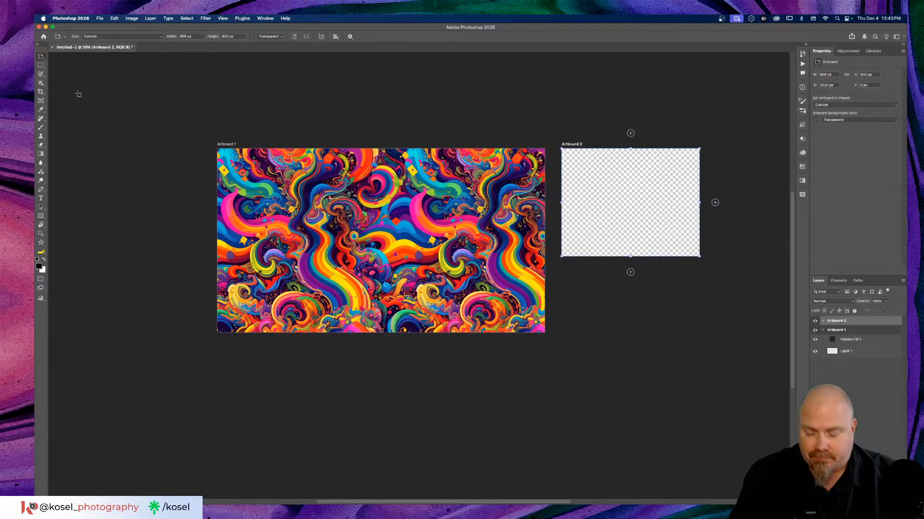
pyautogui.press('v')
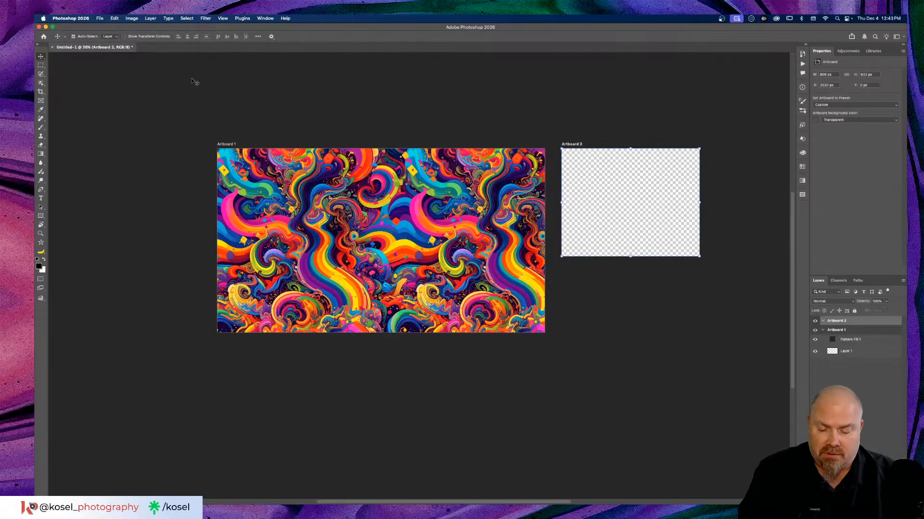
# Switch to the Behance profile in Chrome and start sharing a new project.
pyautogui.press('super+Tab')
pyautogui.press('super+Tab')
pyautogui.press('super+Tab')
pyautogui.press('super+Tab')
pyautogui.press('super+Tab')
pyautogui.press('super+Tab')
pyautogui.press('super+Tab')
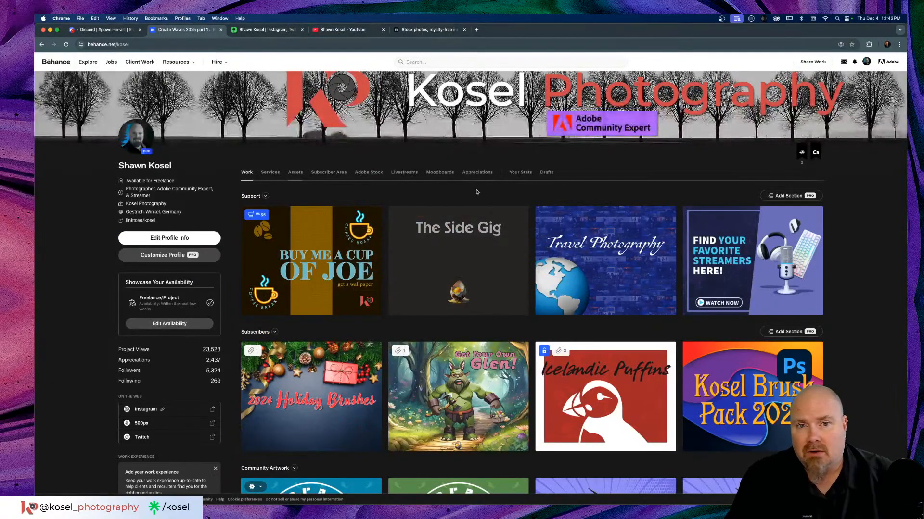
pyautogui.moveTo(732, 144)
pyautogui.moveTo(740, 142)
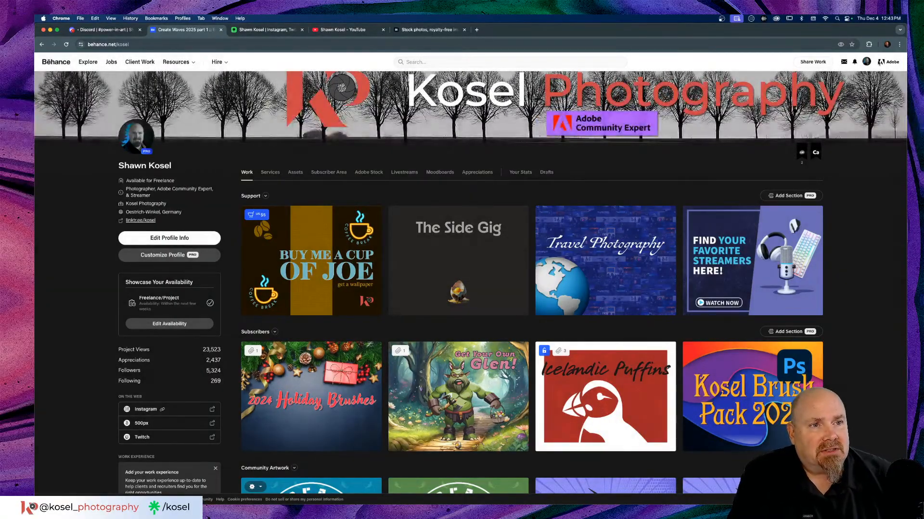
pyautogui.click(866, 62)
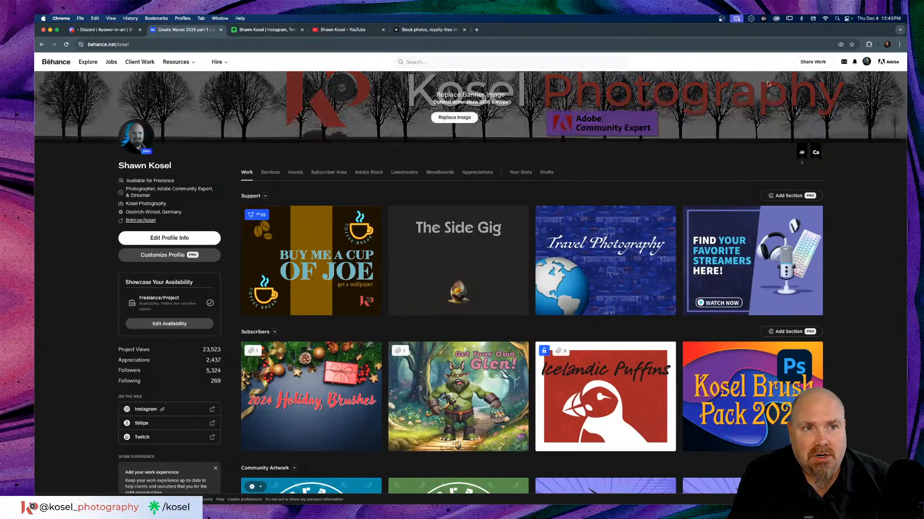
pyautogui.click(801, 62)
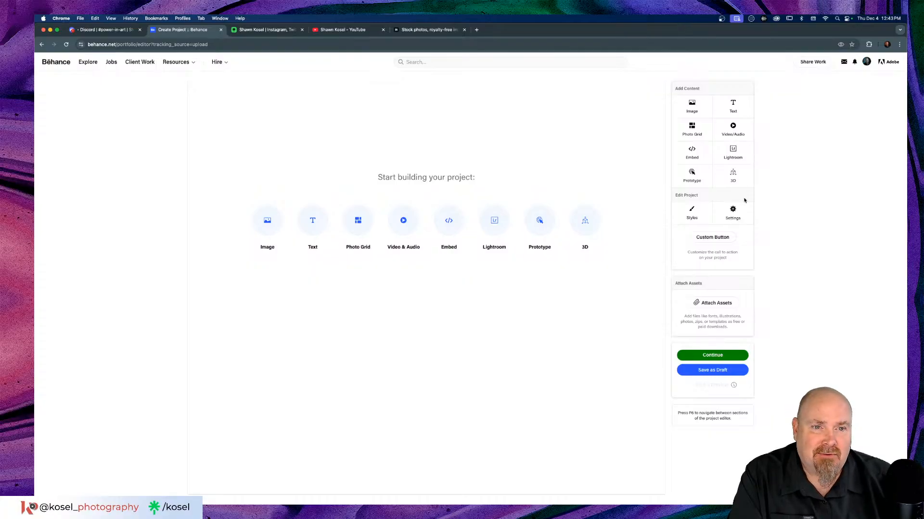
# Open the new project's settings and title the project "Power in Art".
pyautogui.click(732, 211)
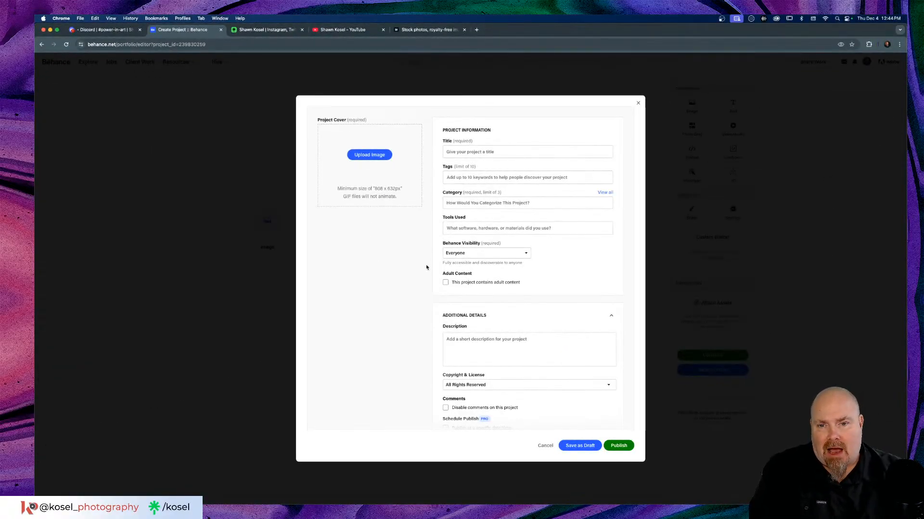
pyautogui.click(490, 152)
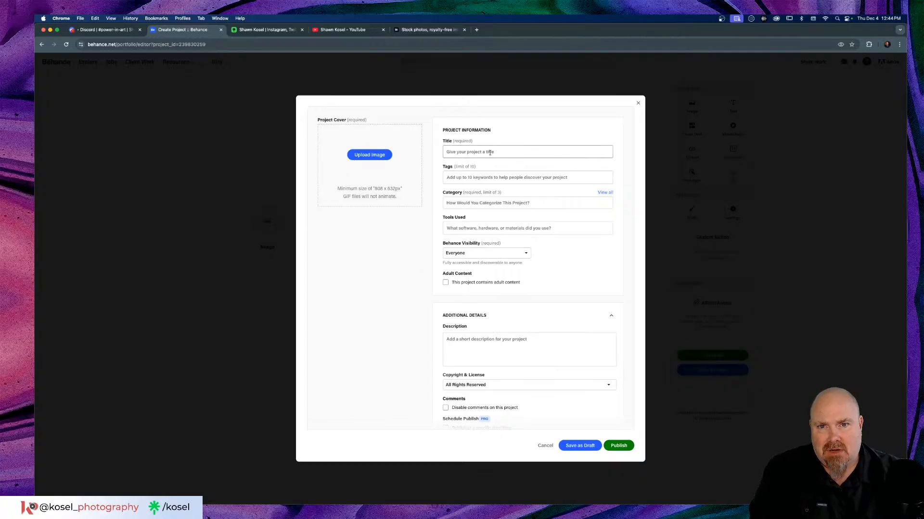
pyautogui.write('P')
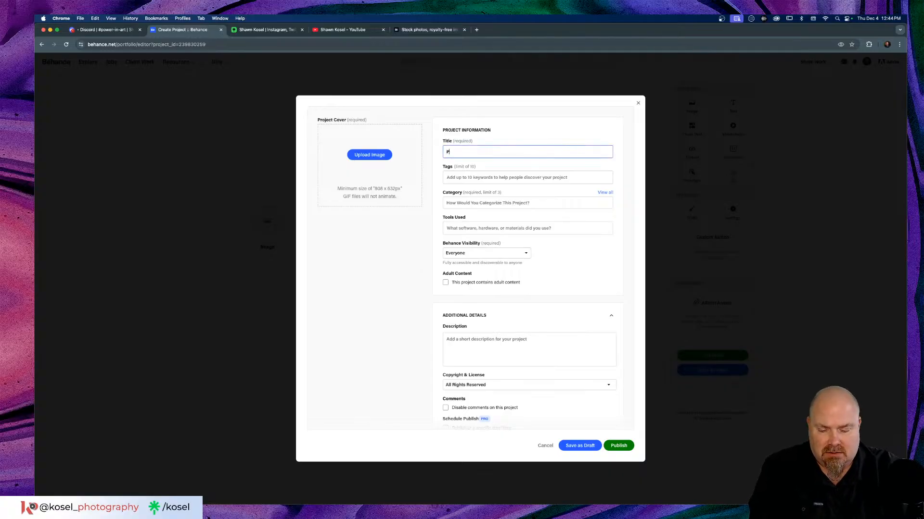
pyautogui.write('ower in')
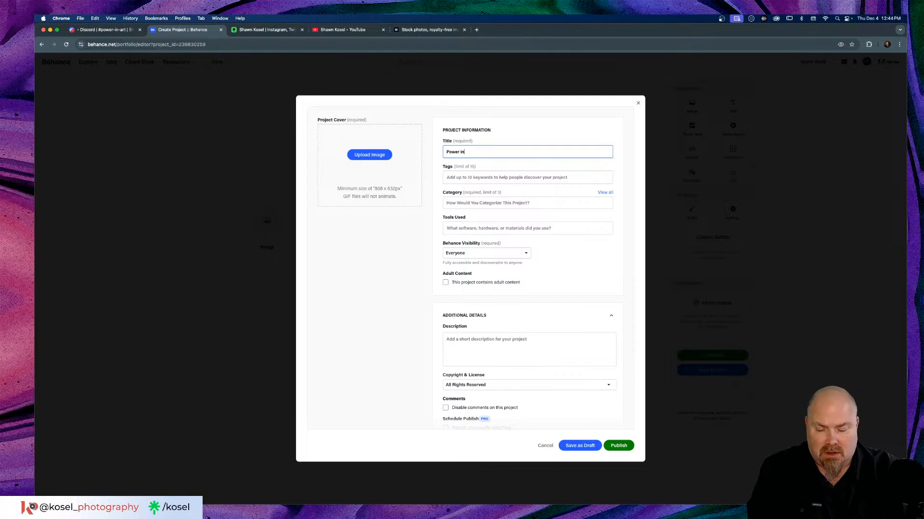
pyautogui.write(' Art')
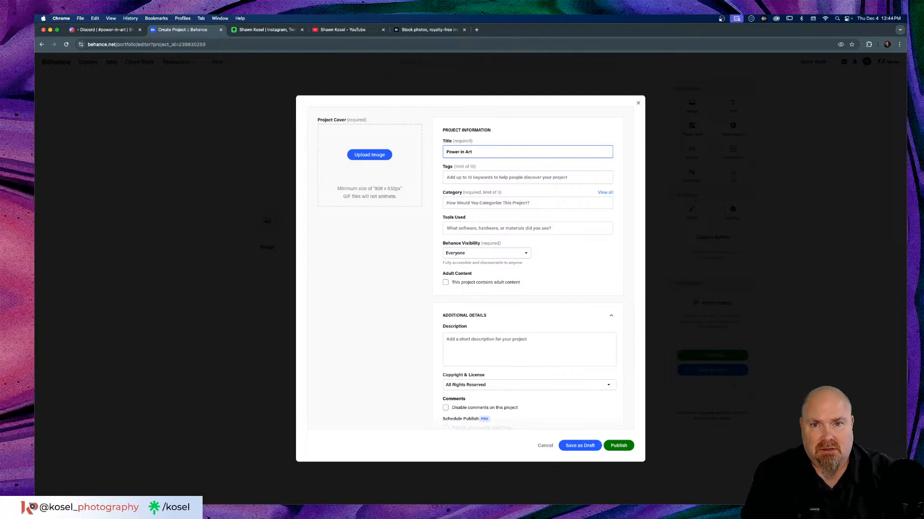
# Open the project's category selection and choose Digital Art as a creative field.
pyautogui.click(487, 178)
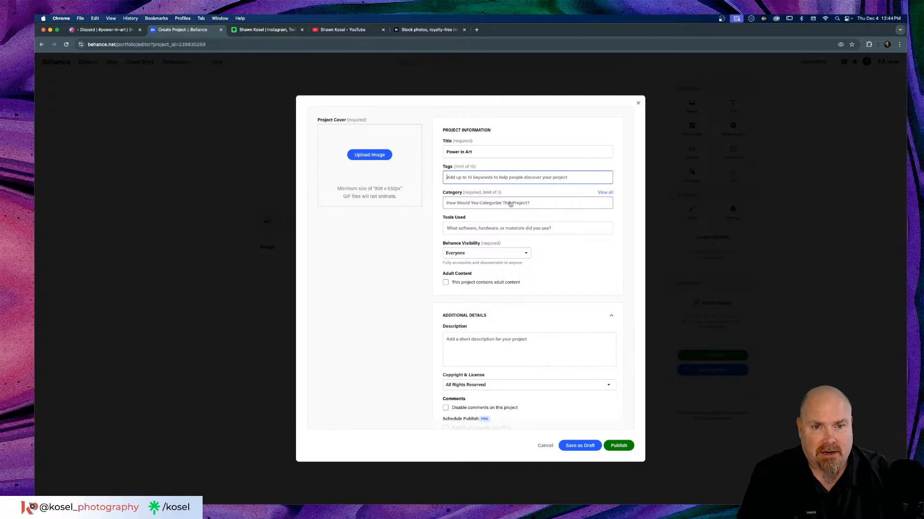
pyautogui.click(538, 204)
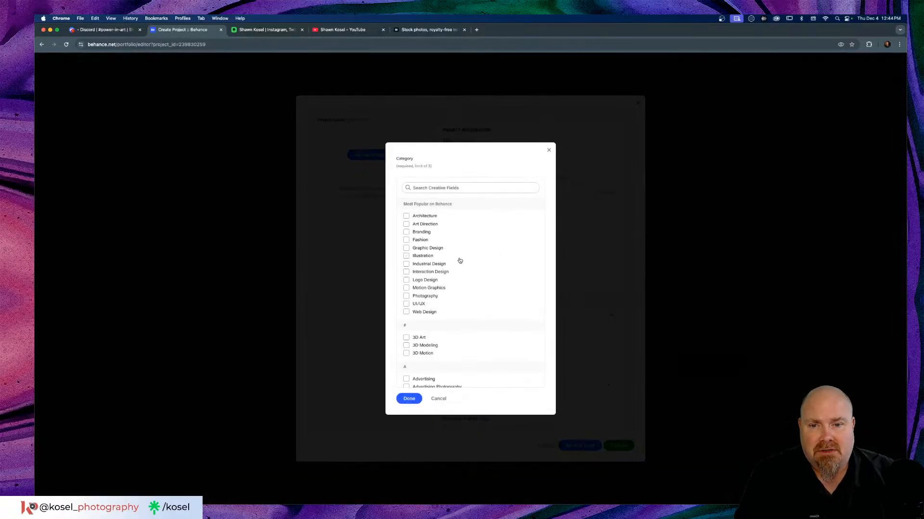
pyautogui.scroll(-1, 450, 258)
pyautogui.scroll(-10, 451, 261)
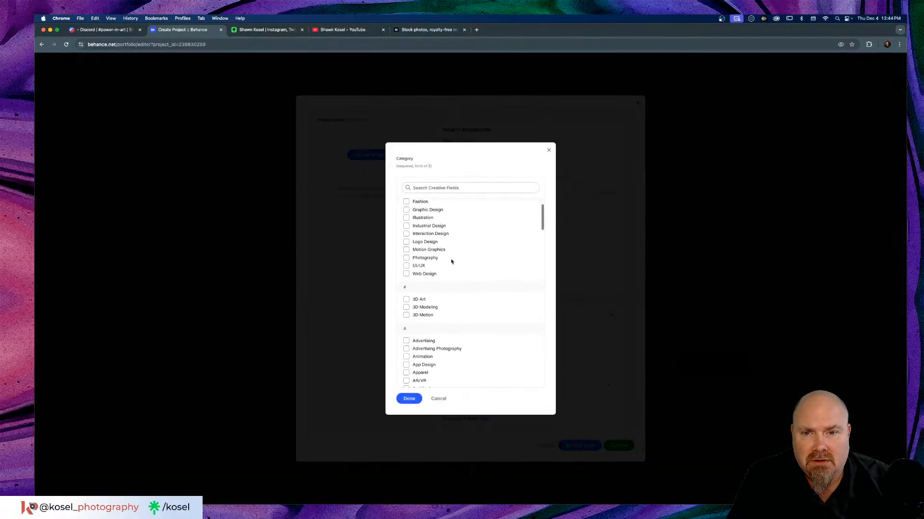
pyautogui.scroll(-3, 451, 261)
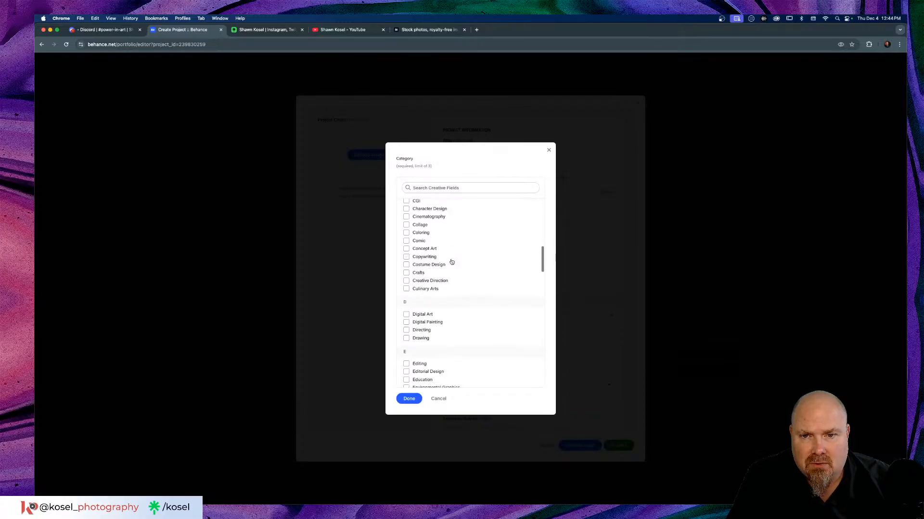
pyautogui.click(406, 315)
# Add Illustration as the project's second creative field.
pyautogui.scroll(-1, 474, 274)
pyautogui.scroll(-3, 475, 274)
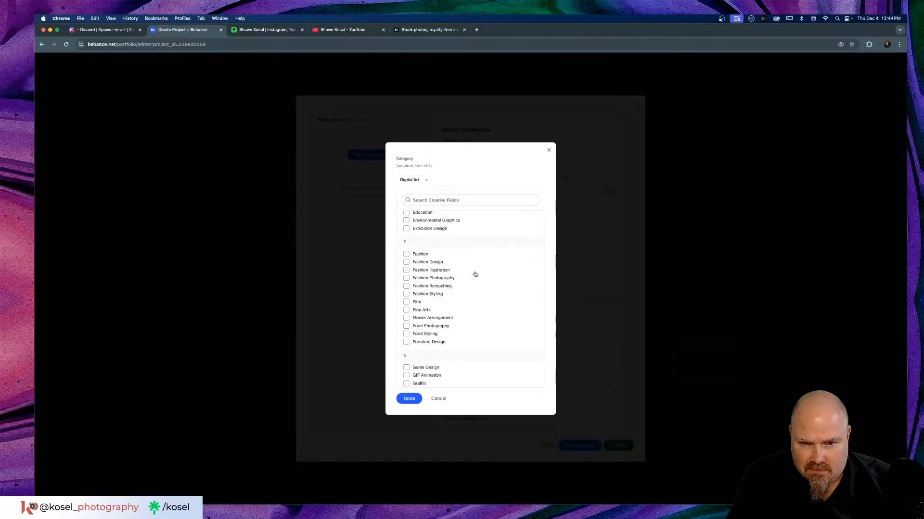
pyautogui.scroll(-1, 474, 275)
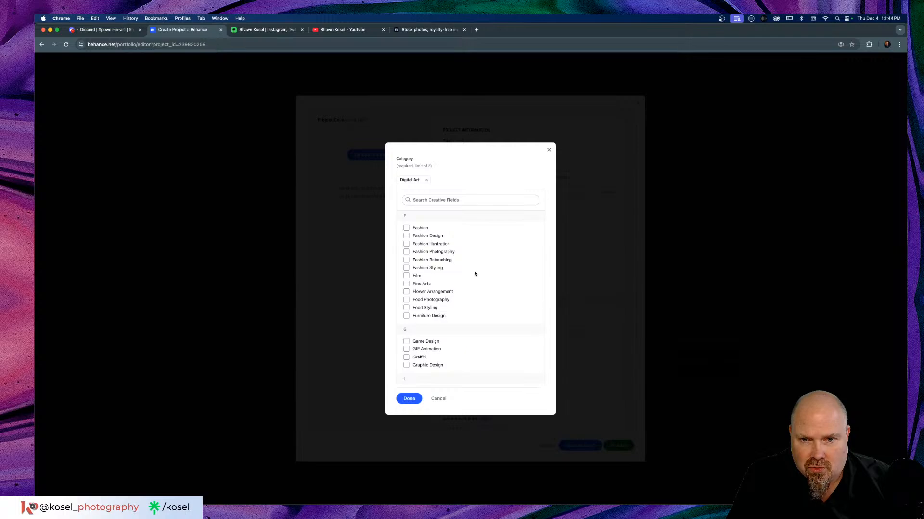
pyautogui.scroll(-3, 475, 274)
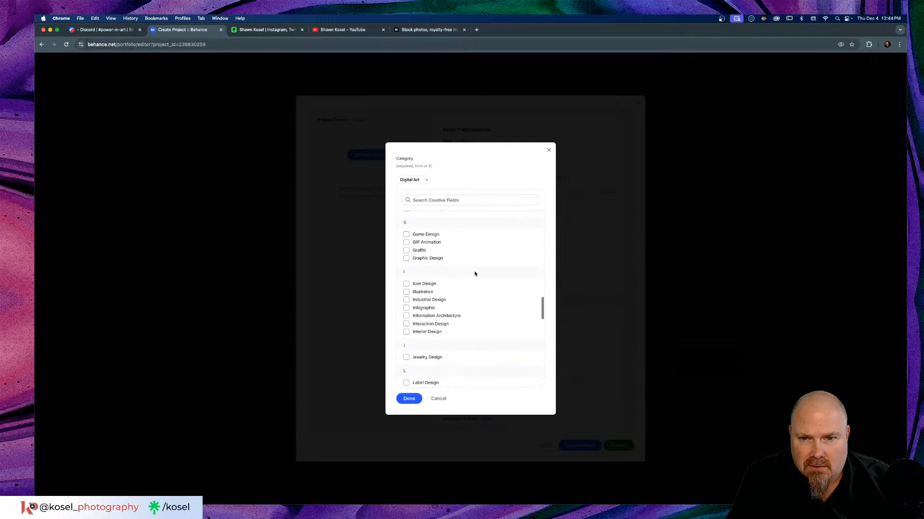
pyautogui.scroll(-1, 475, 274)
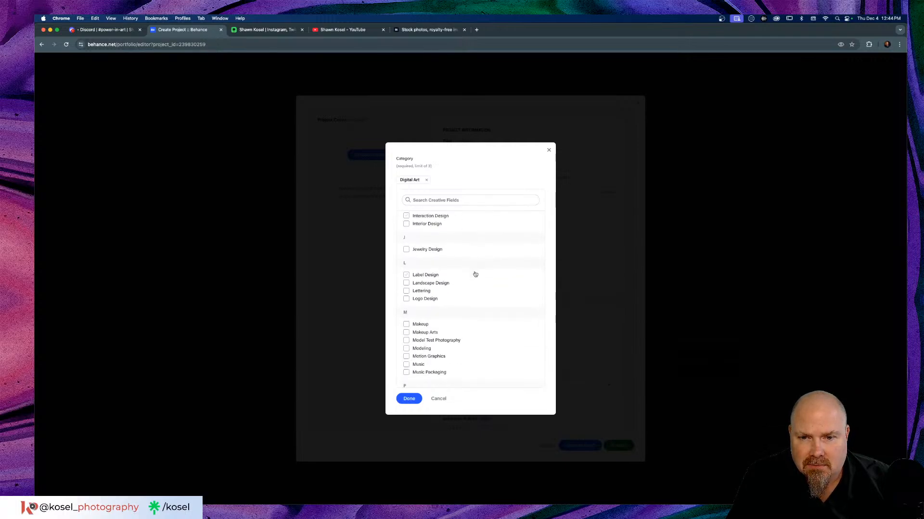
pyautogui.scroll(3, 474, 274)
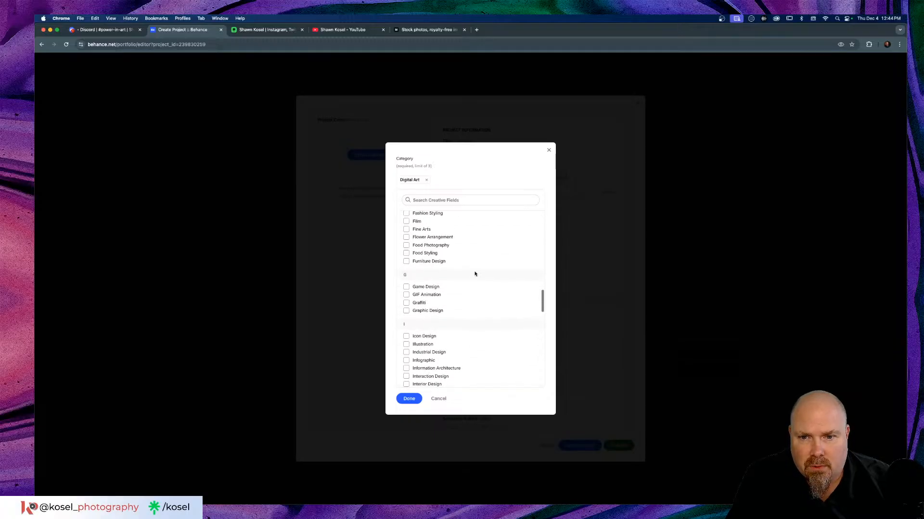
pyautogui.scroll(-1, 474, 274)
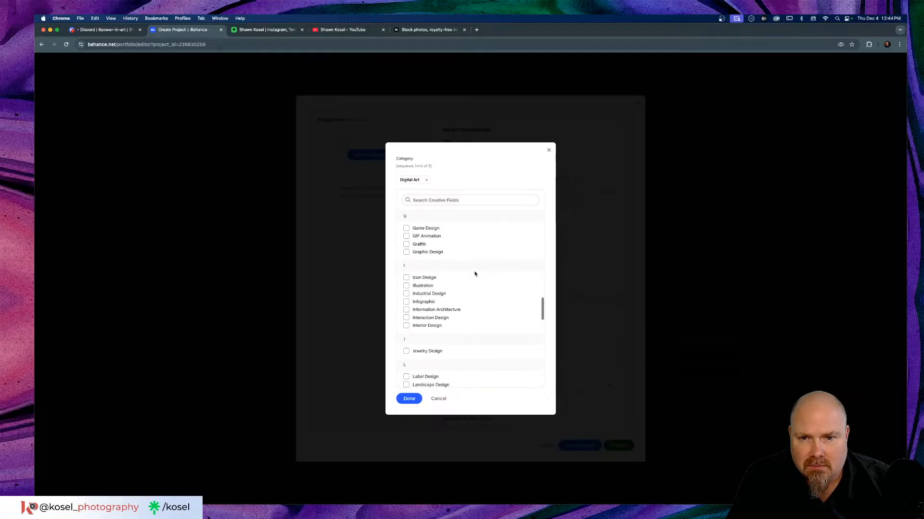
pyautogui.click(406, 285)
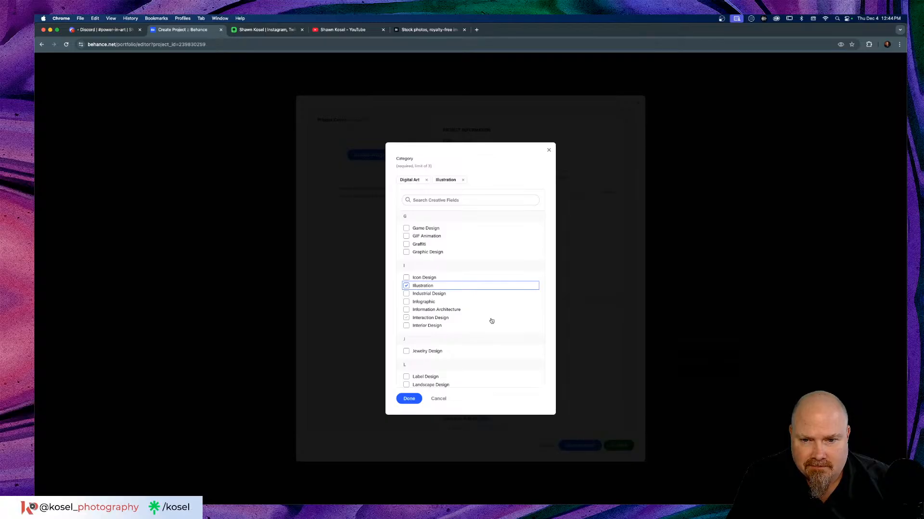
# Add Poster Design as the project's third creative field and confirm the category selection.
pyautogui.scroll(-10, 491, 321)
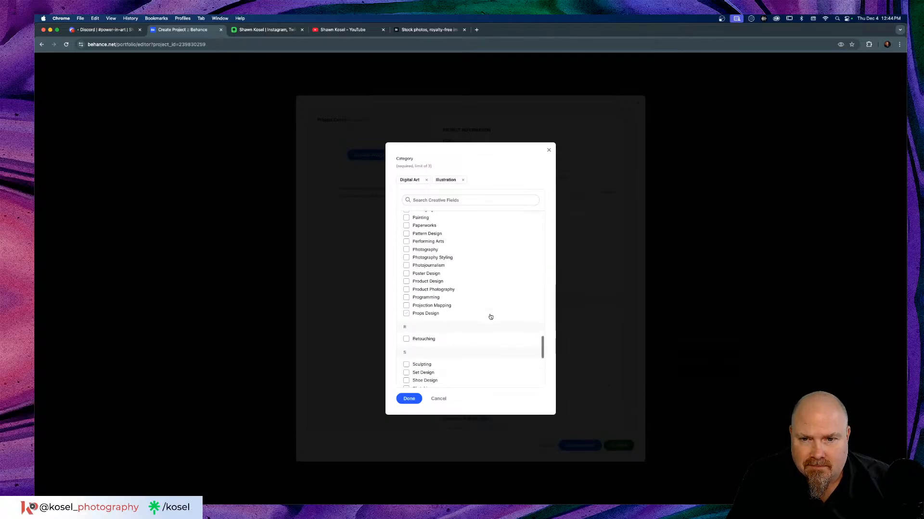
pyautogui.scroll(-1, 491, 317)
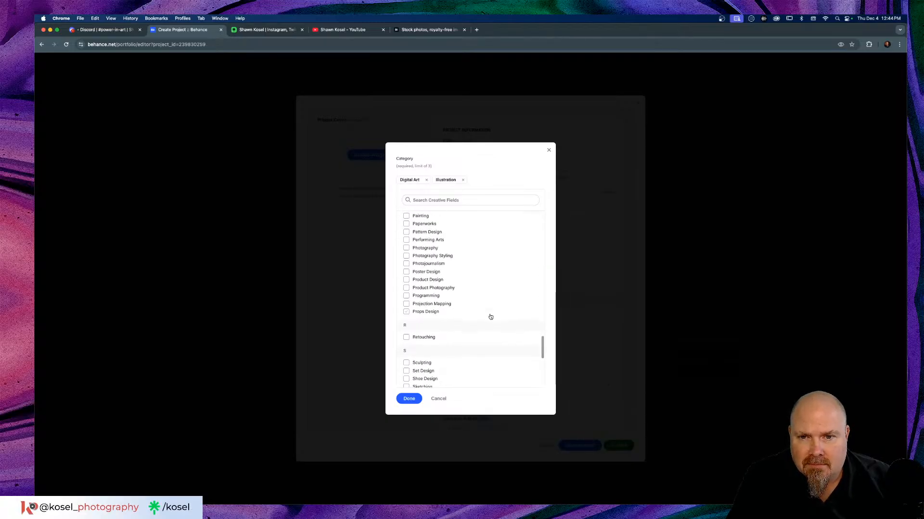
pyautogui.click(409, 273)
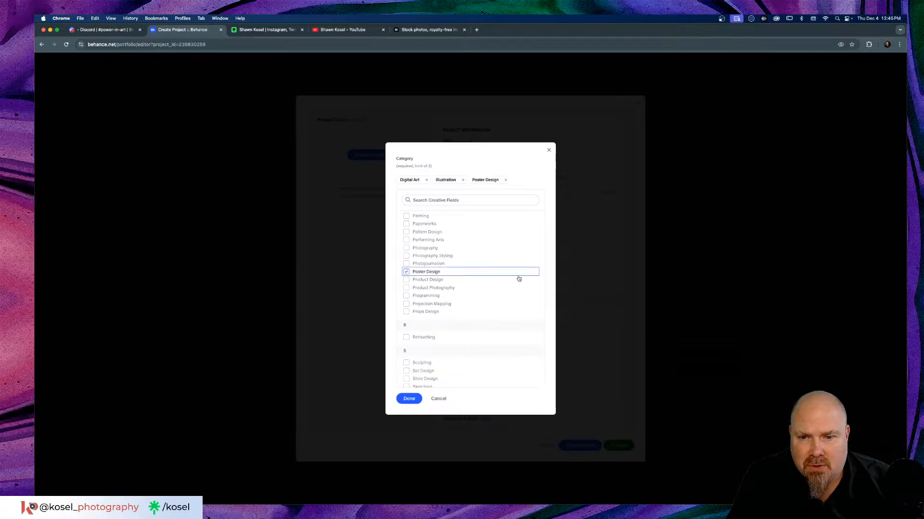
pyautogui.click(406, 400)
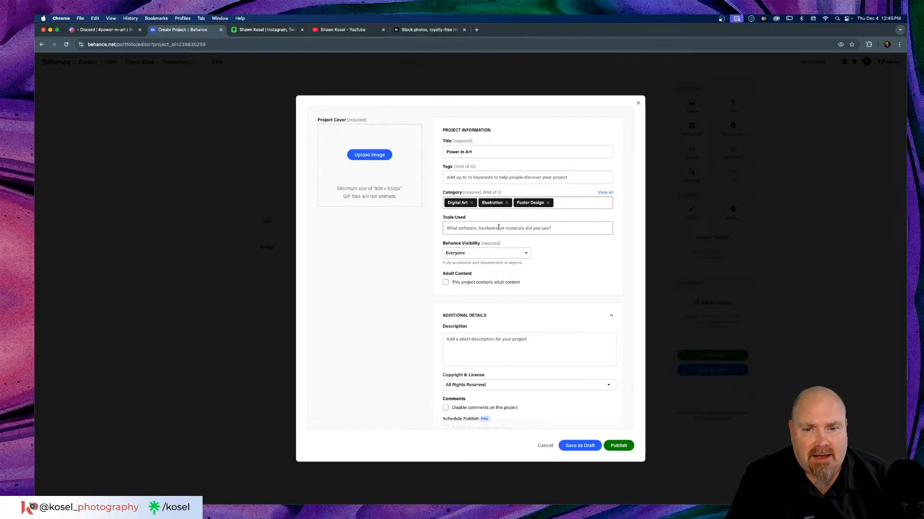
# Enter the project description "A community challenge, showing the power artists have to create an effect.".
pyautogui.click(489, 339)
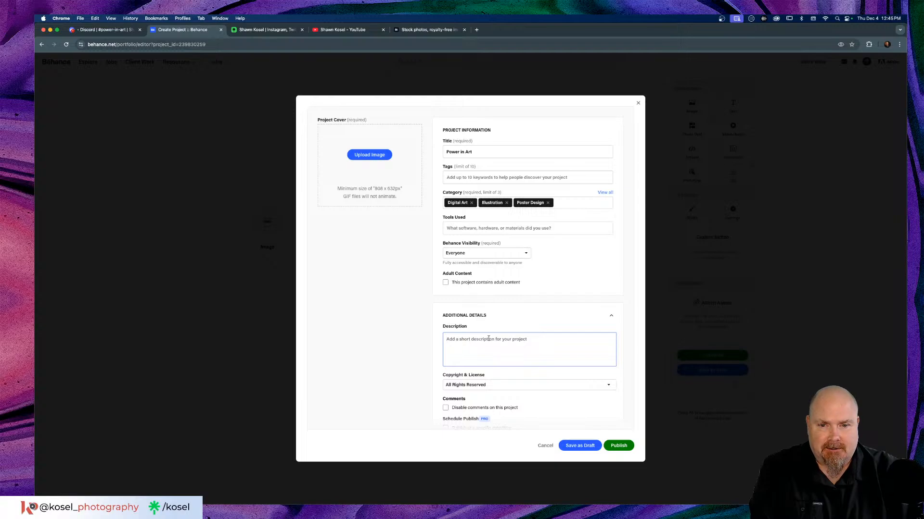
pyautogui.write('A c')
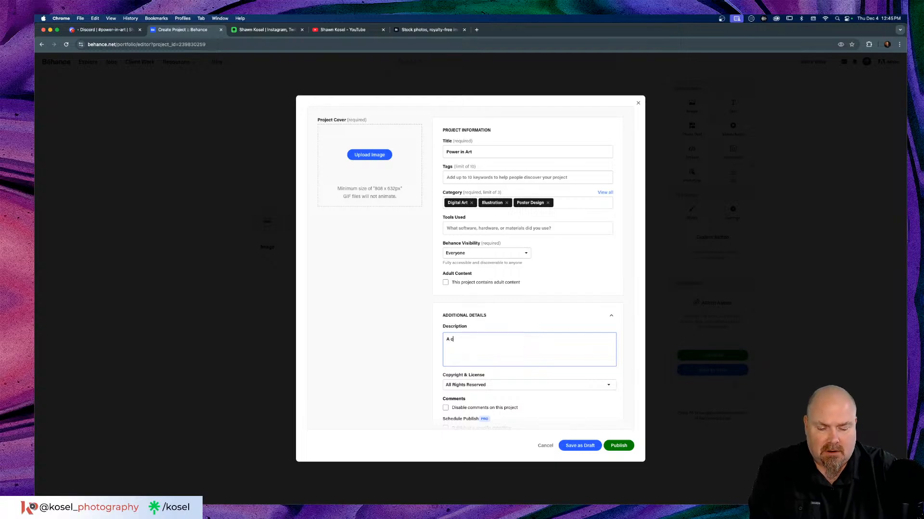
pyautogui.write('ommunity')
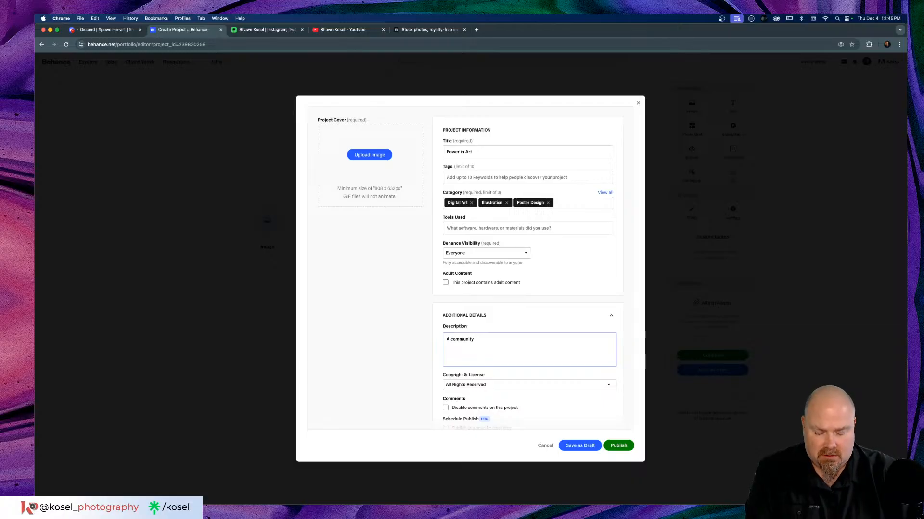
pyautogui.write(' c')
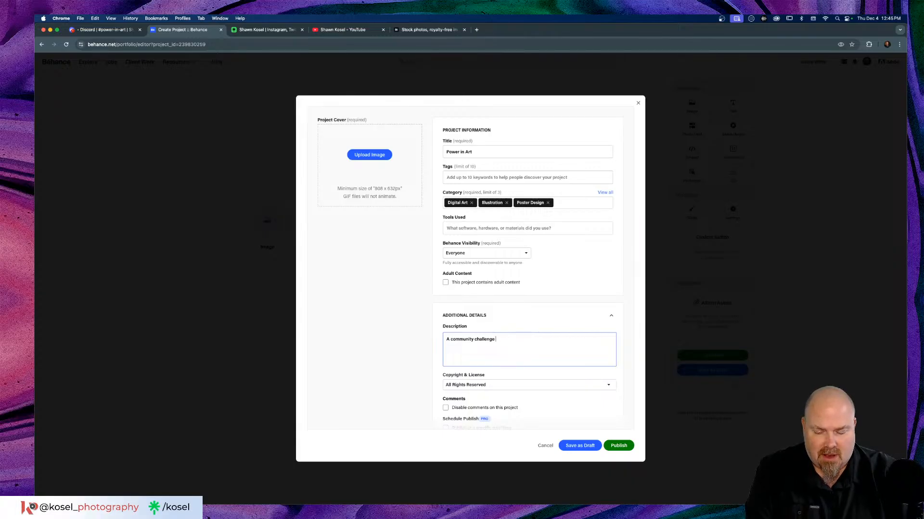
pyautogui.write('hallenge')
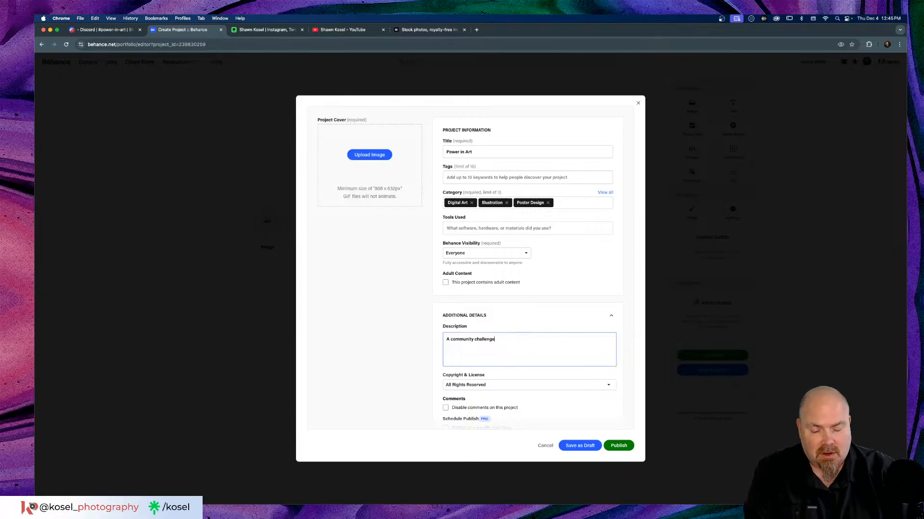
pyautogui.write(', sho')
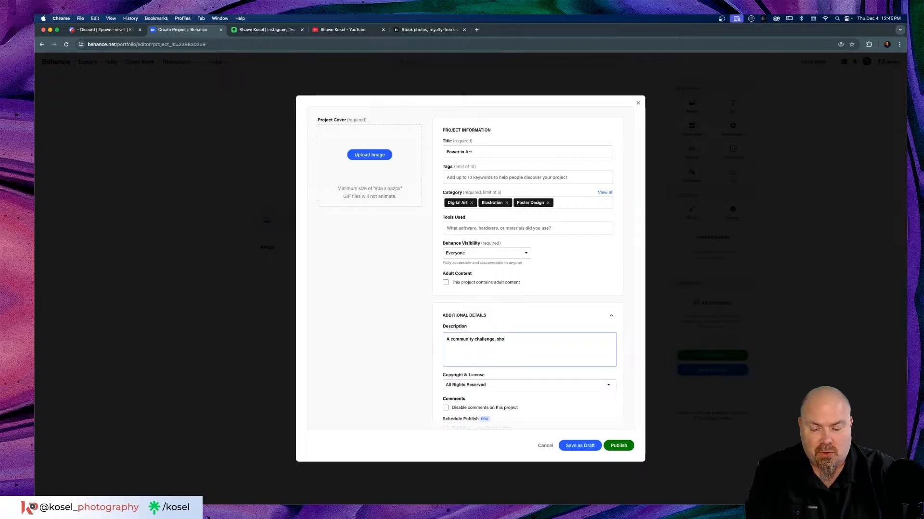
pyautogui.write('wing the ')
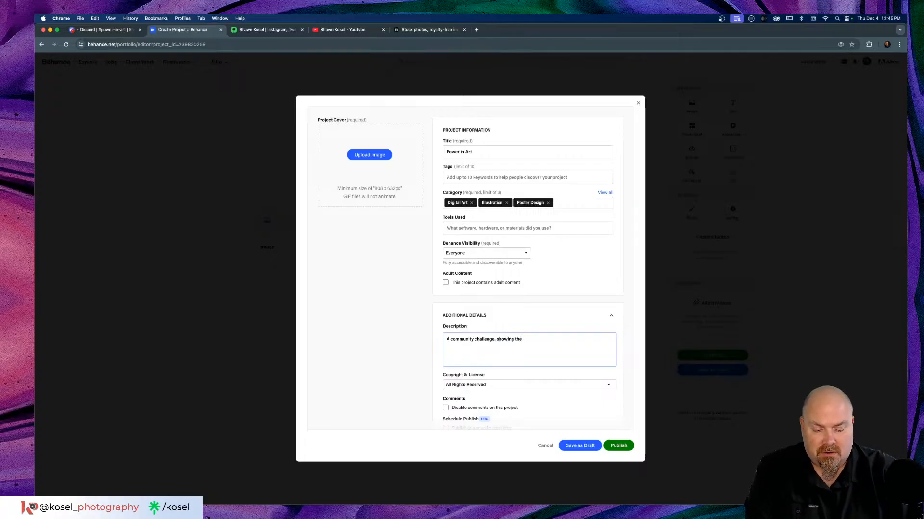
pyautogui.write('power ar')
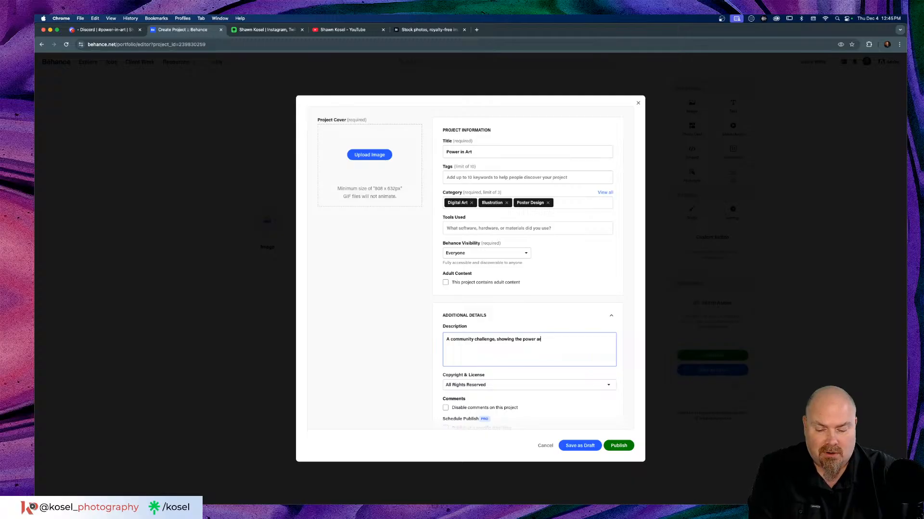
pyautogui.write('tists have')
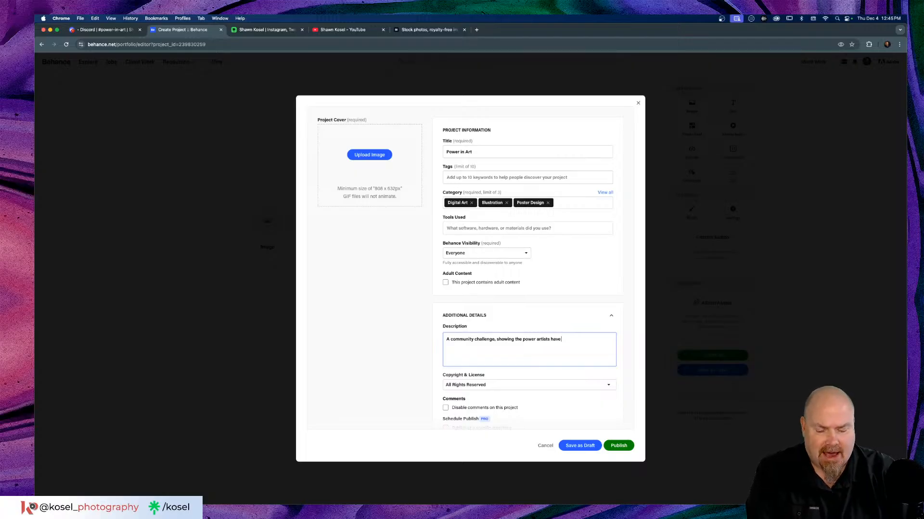
pyautogui.write('to')
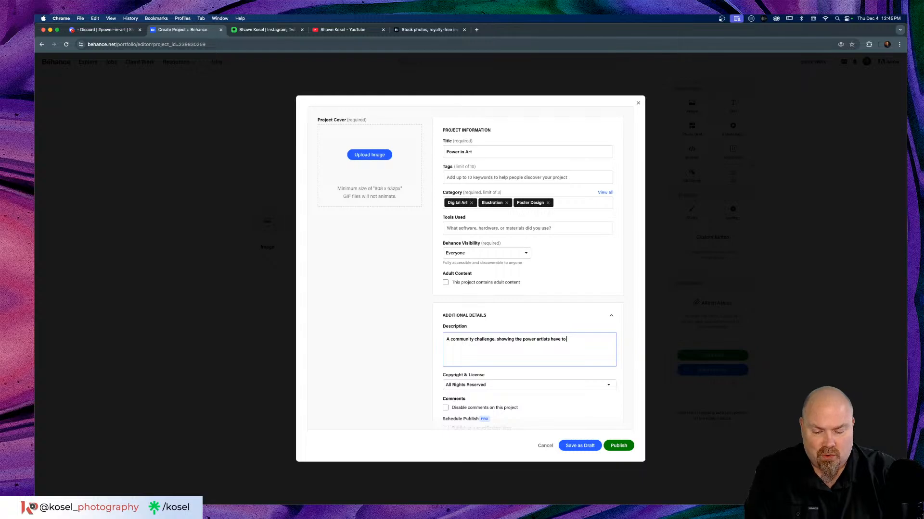
pyautogui.write(' create')
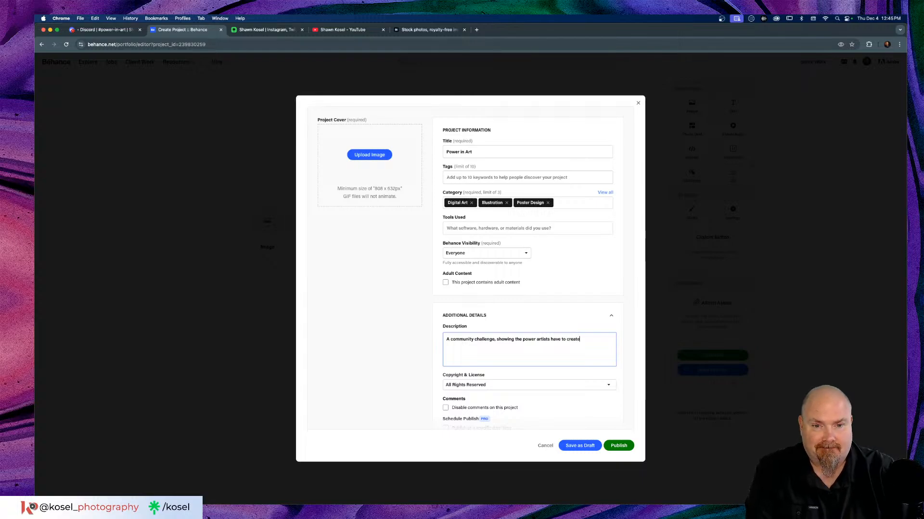
pyautogui.write(' an eff')
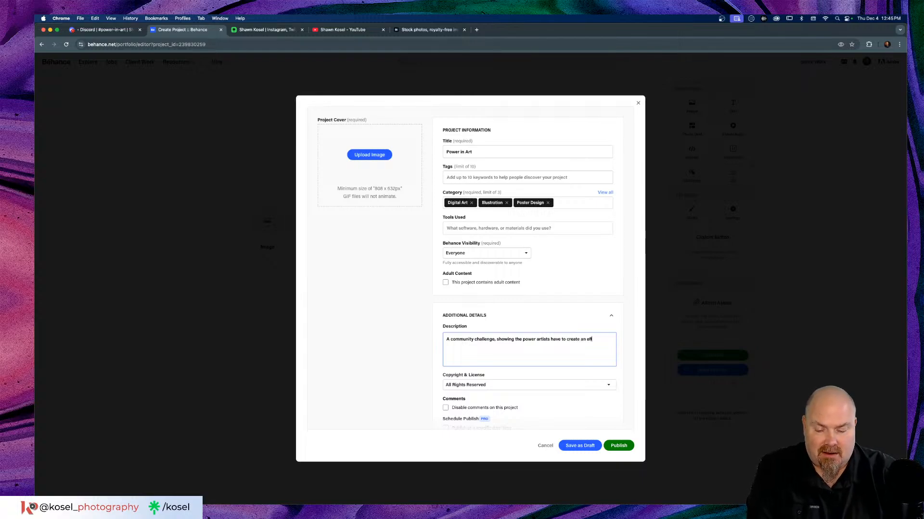
pyautogui.write('ect.')
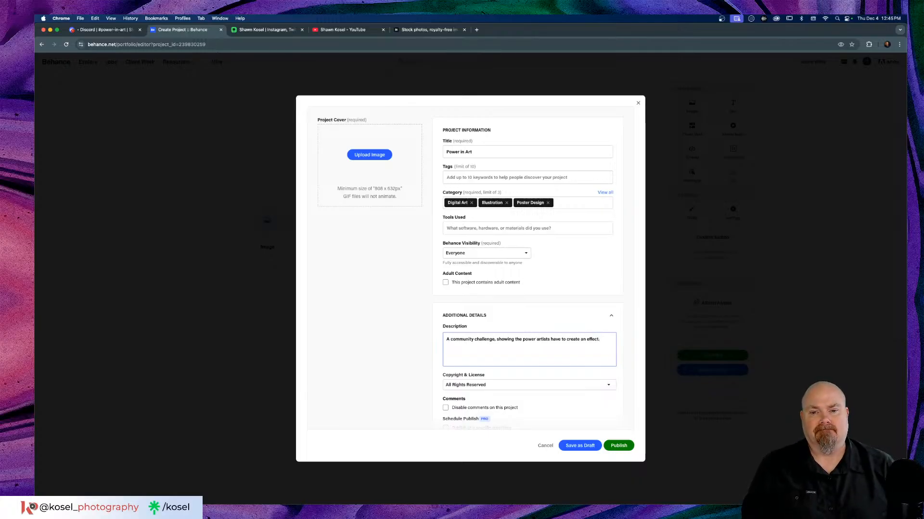
# Review the remaining publishing and team options, then save the project as a draft and close its settings.
pyautogui.scroll(-1, 461, 339)
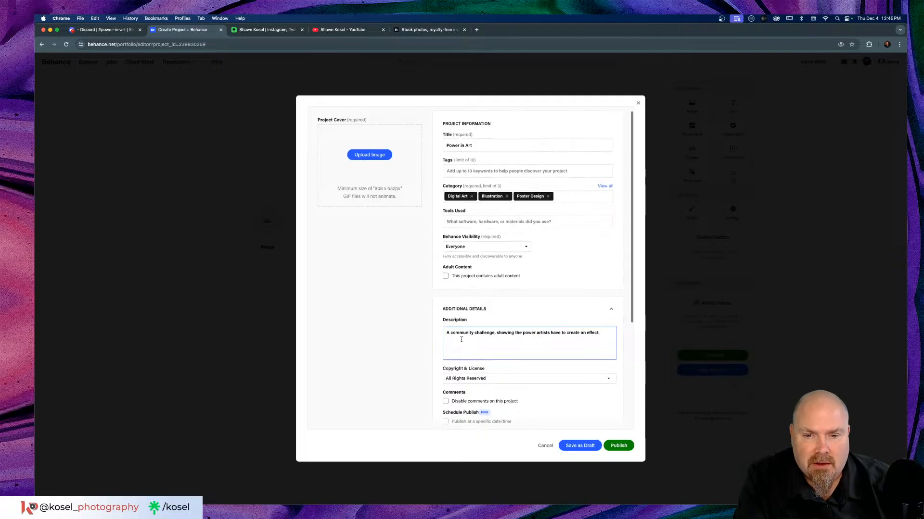
pyautogui.scroll(-5, 461, 340)
pyautogui.scroll(-4, 522, 326)
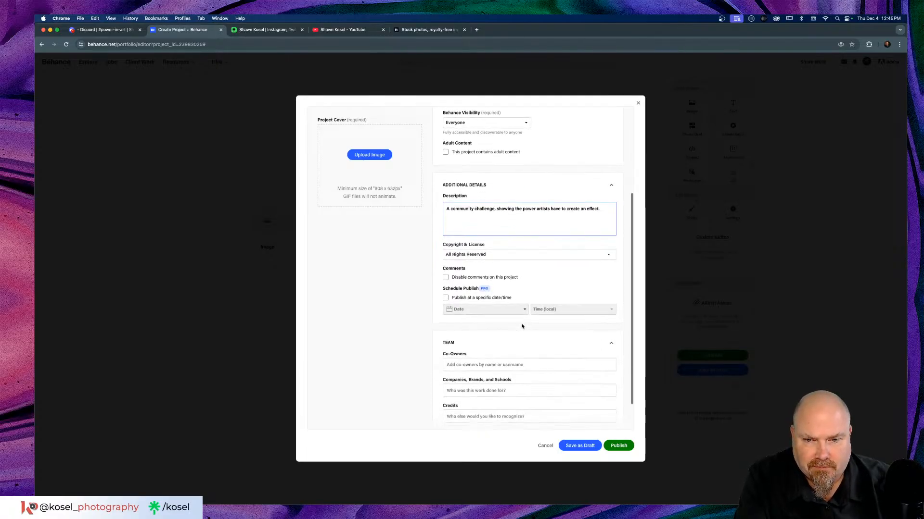
pyautogui.scroll(-3, 522, 326)
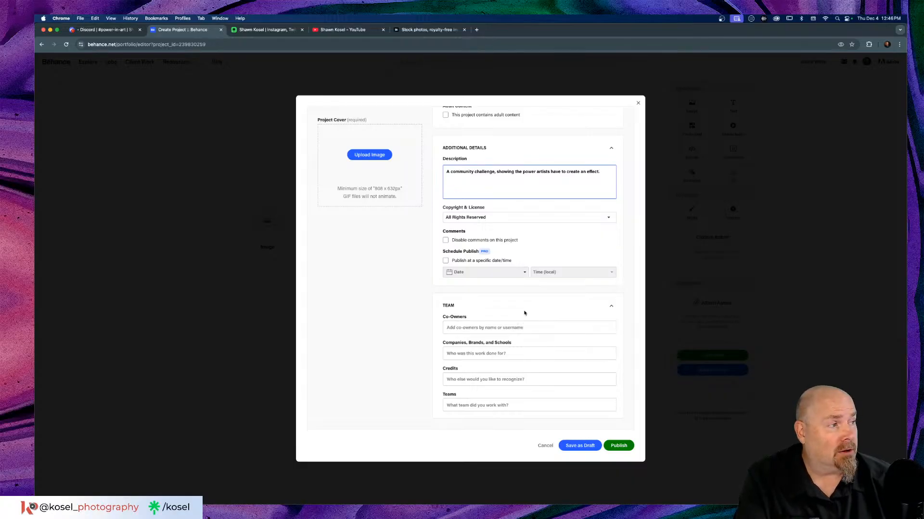
pyautogui.scroll(5, 524, 313)
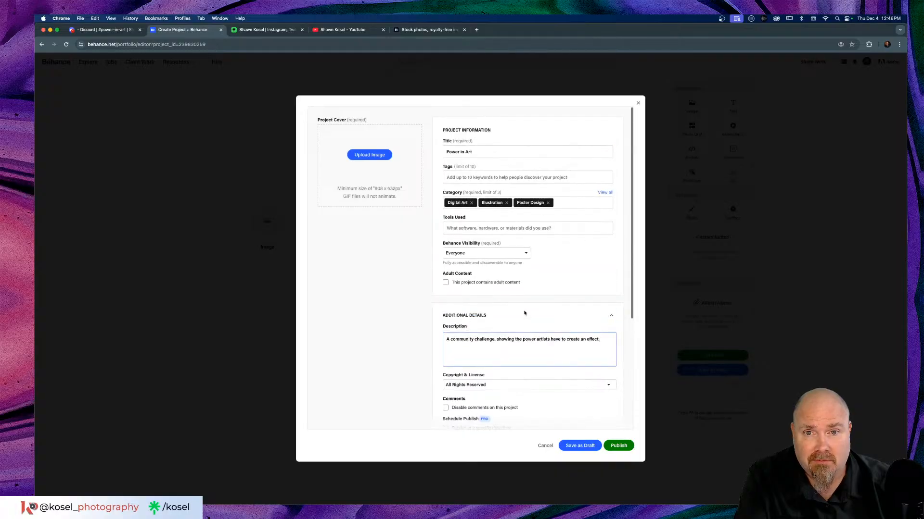
pyautogui.click(570, 446)
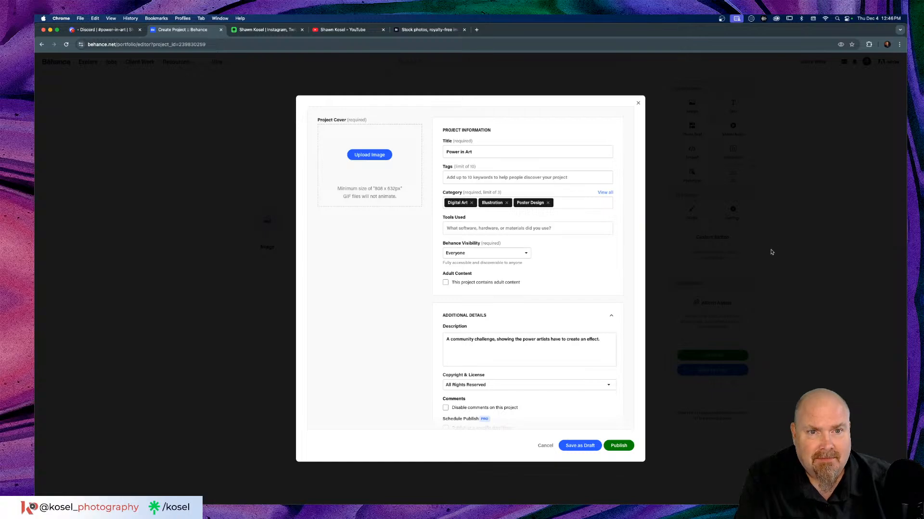
pyautogui.click(638, 106)
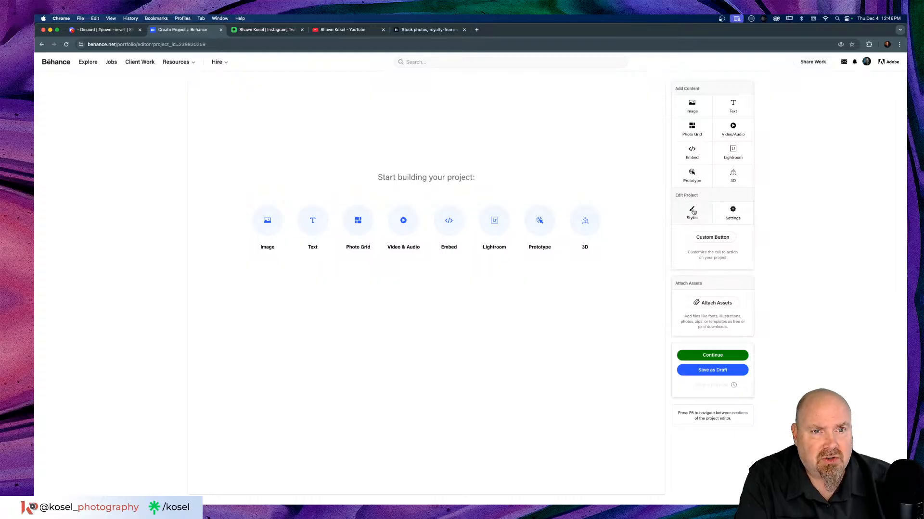
# Set the content spacing in the project styles to its 4 px minimum and save the styles.
pyautogui.click(695, 212)
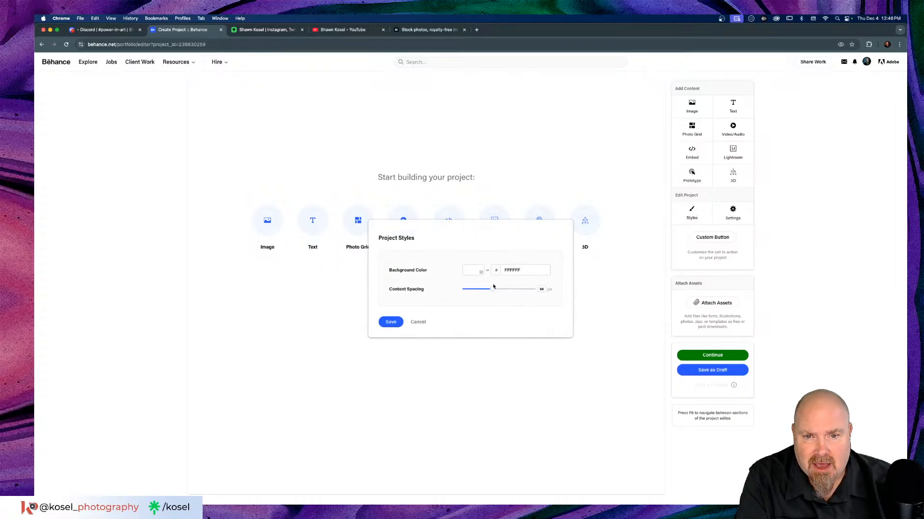
pyautogui.moveTo(493, 288); pyautogui.dragTo(454, 295)
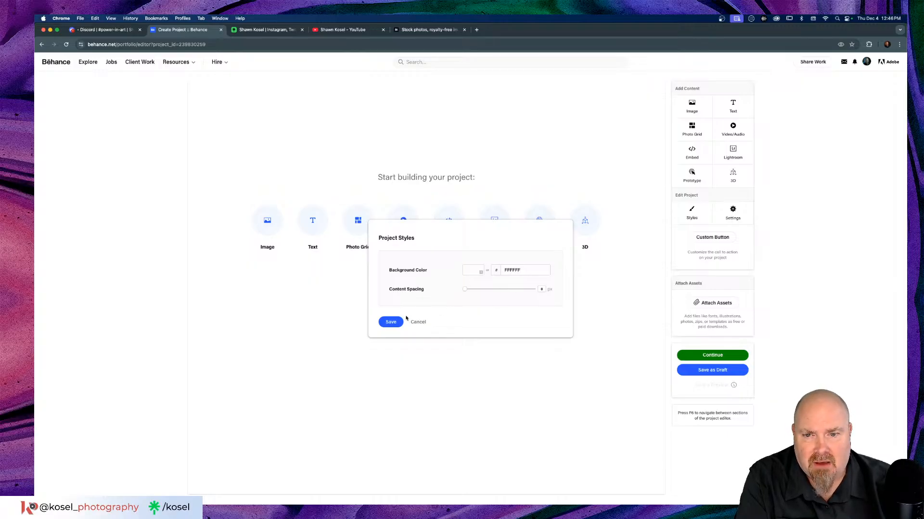
pyautogui.click(390, 322)
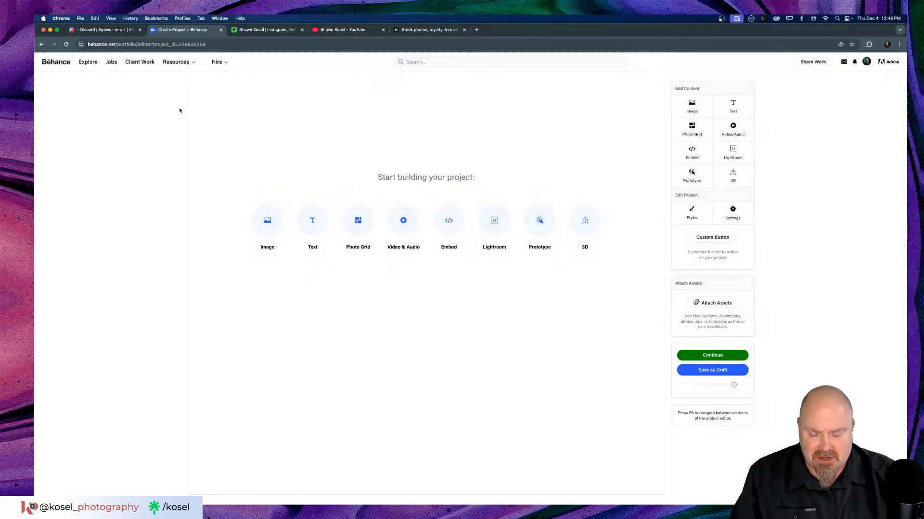
# Switch to the Power_in_Art poster in Illustrator and set the fill to the peach swatch in the poster's color group.
pyautogui.press('super+Tab')
pyautogui.press('super+Tab')
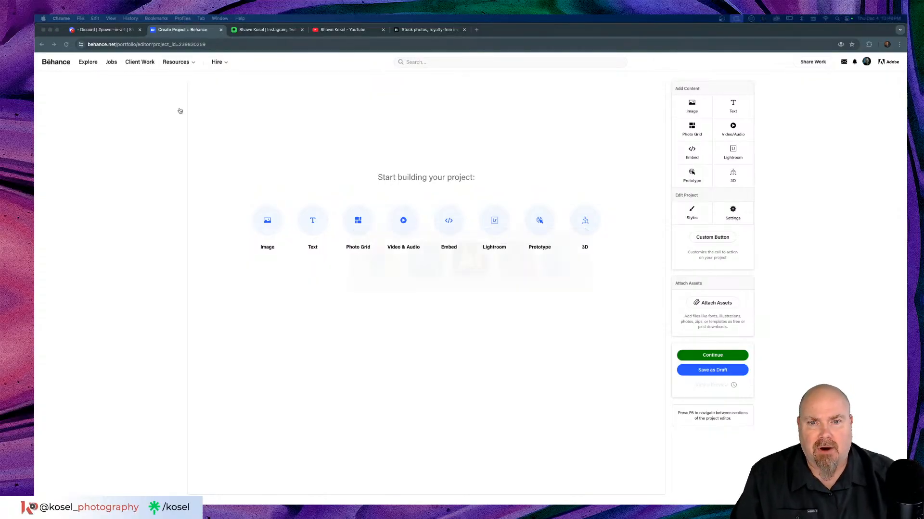
pyautogui.press('super+Tab')
pyautogui.press('super+Tab')
pyautogui.press('super+Tab')
pyautogui.press('super+Tab')
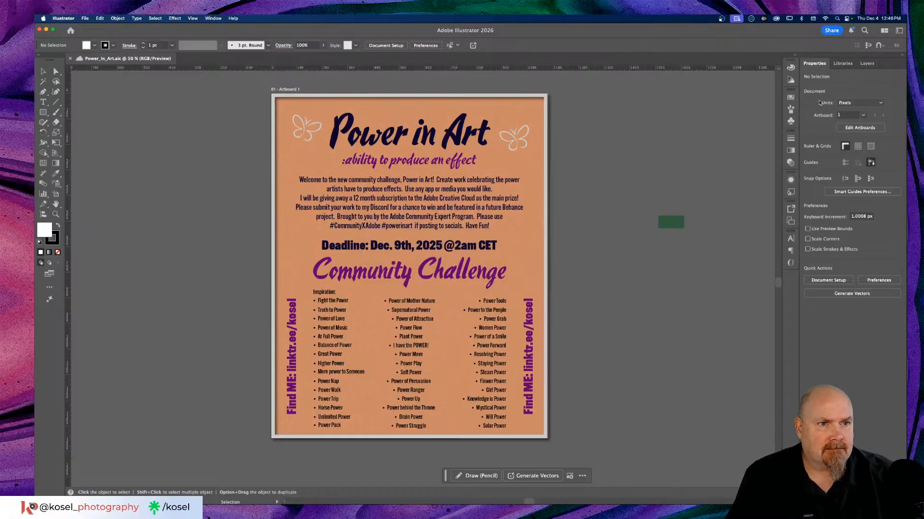
pyautogui.click(842, 63)
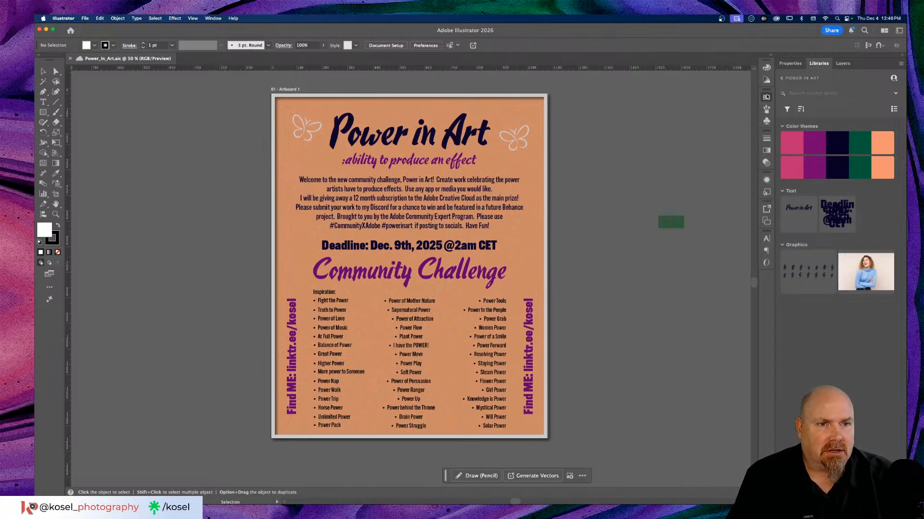
pyautogui.click(767, 97)
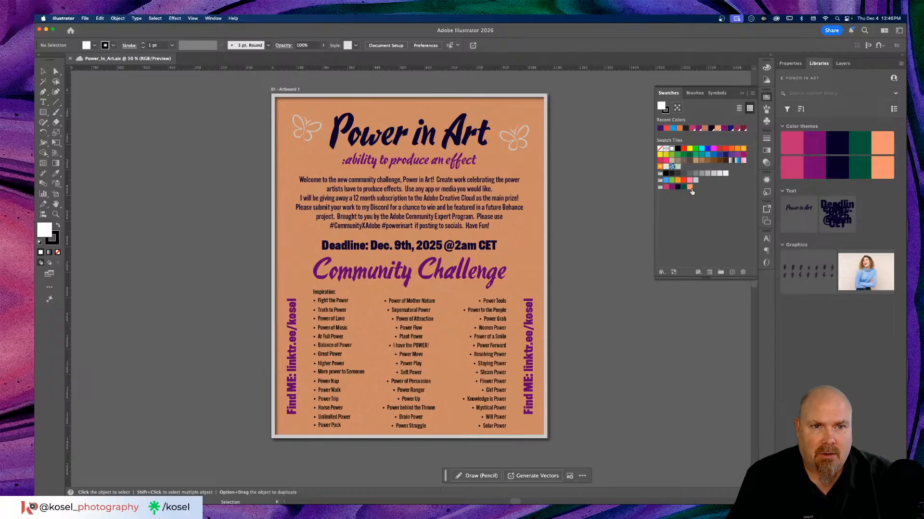
pyautogui.click(691, 188)
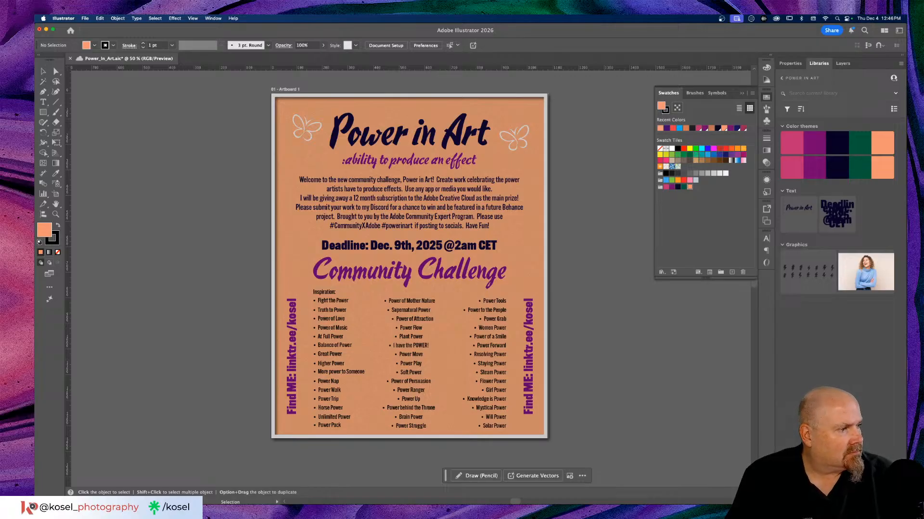
# Look up the peach fill's hex code in the Color Picker and return to the Behance project in Chrome.
pyautogui.press('super+Tab')
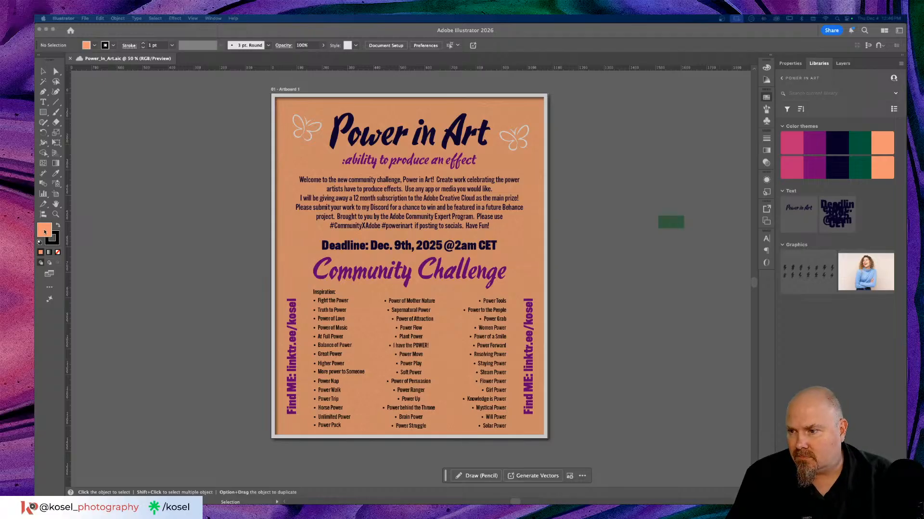
pyautogui.doubleClick(45, 232)
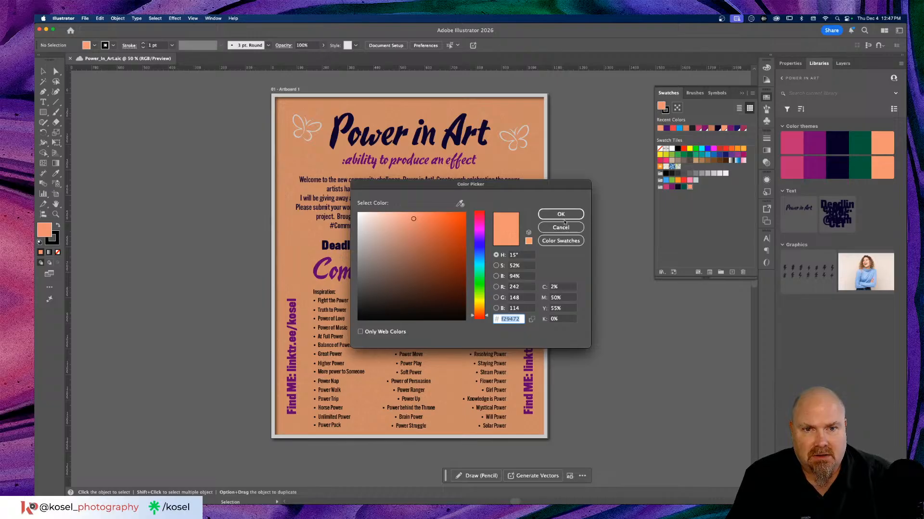
pyautogui.click(562, 215)
pyautogui.press('super+Tab')
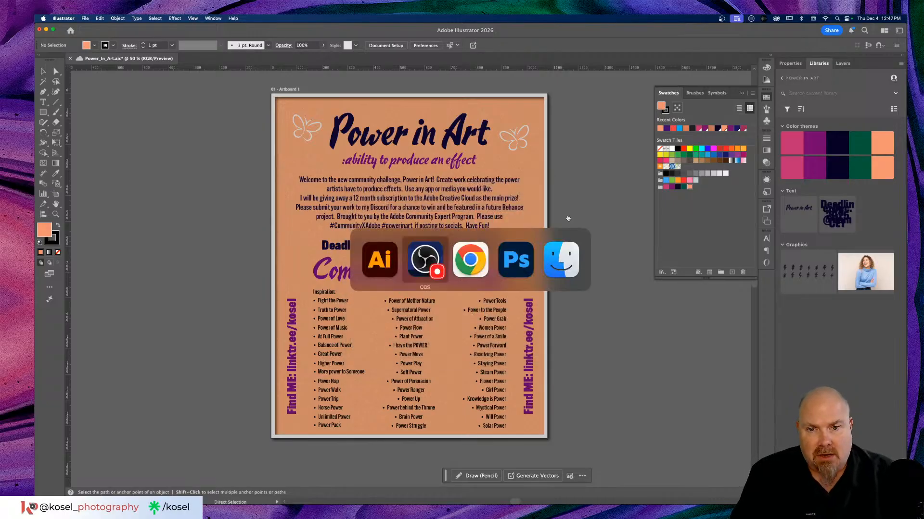
pyautogui.press('super+Tab')
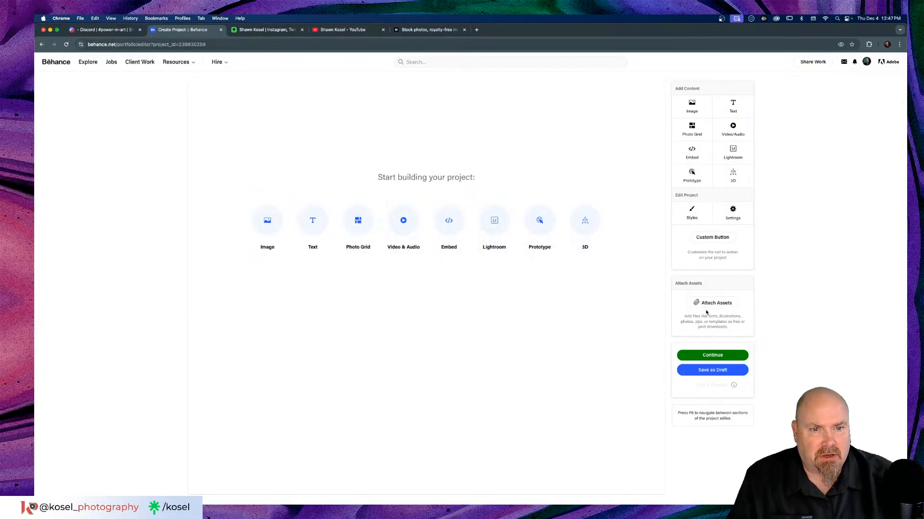
# Set the Behance project's background color to F29472 in the project styles, save the styles and save the project as a draft.
pyautogui.click(692, 210)
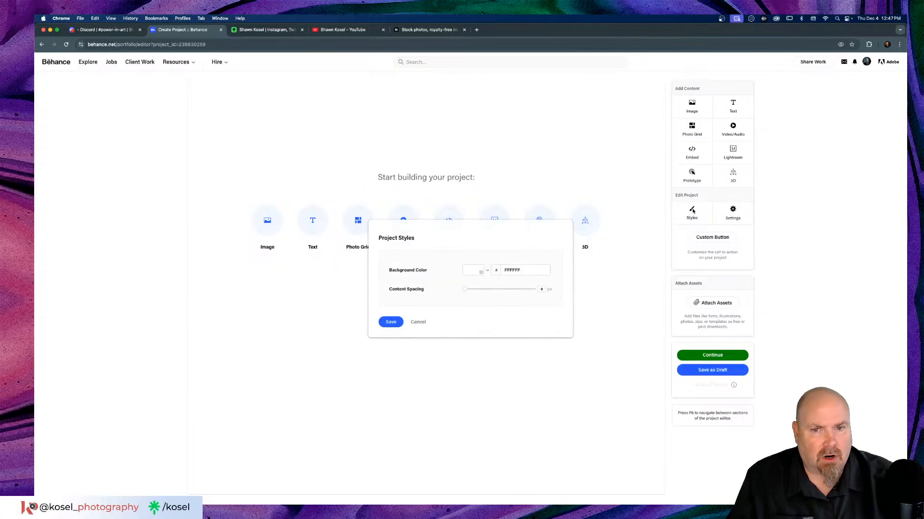
pyautogui.doubleClick(526, 270)
pyautogui.write('F29472')
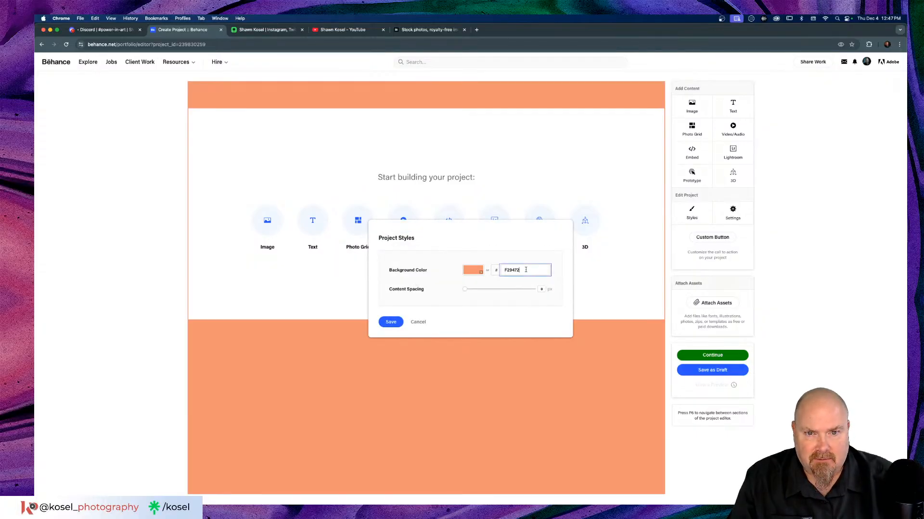
pyautogui.click(391, 323)
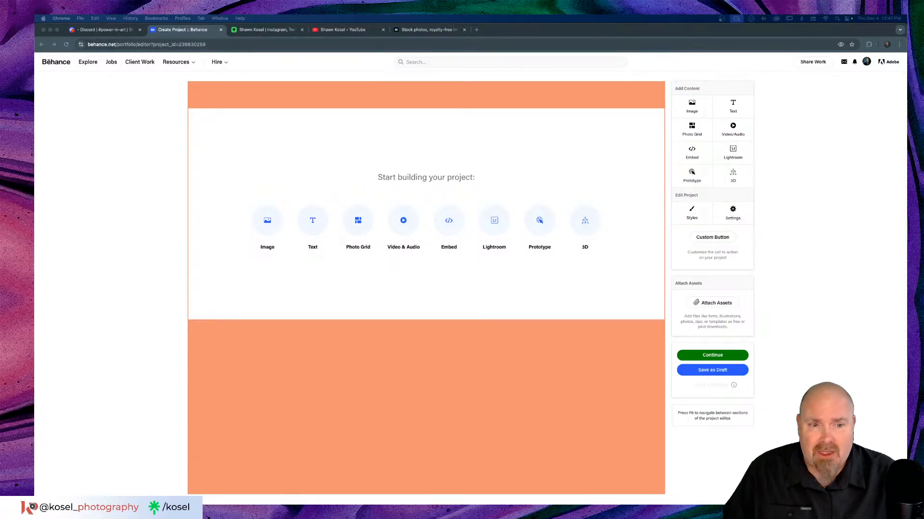
pyautogui.click(722, 373)
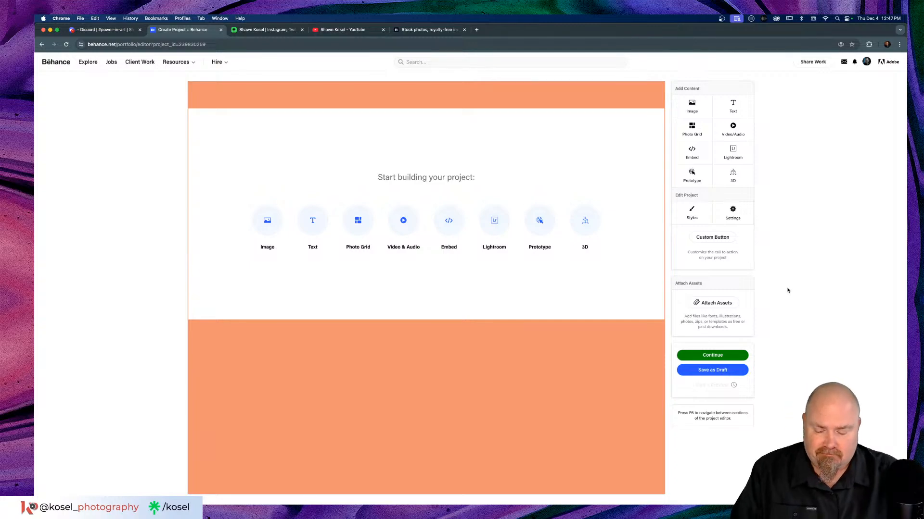
# Switch to the Power_in_Art poster in Illustrator, unlock the BG layer and inspect the peach rectangle's fill in its appearance settings.
pyautogui.press('super+Tab')
pyautogui.press('super+Tab')
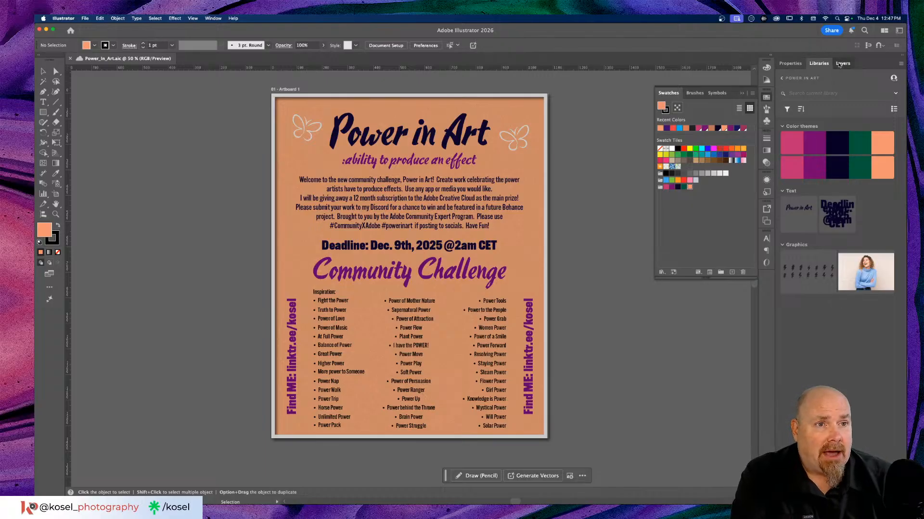
pyautogui.click(834, 65)
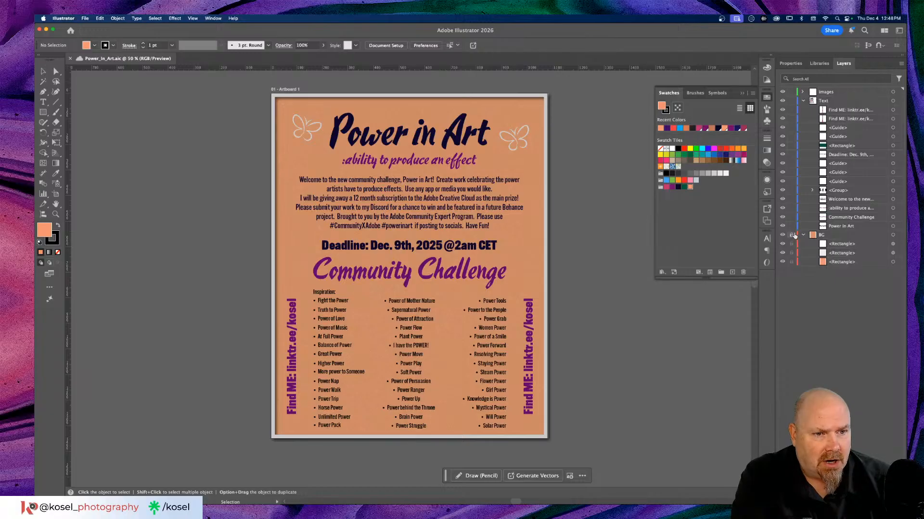
pyautogui.click(791, 234)
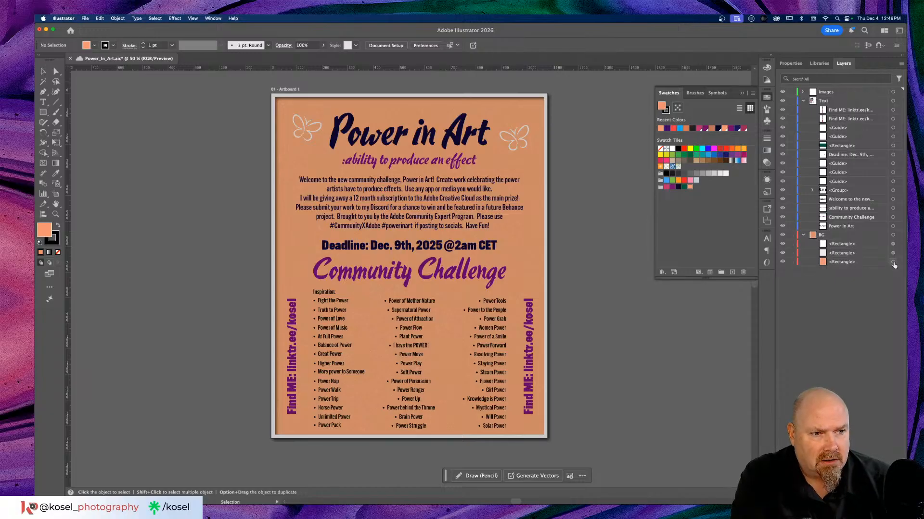
pyautogui.click(892, 262)
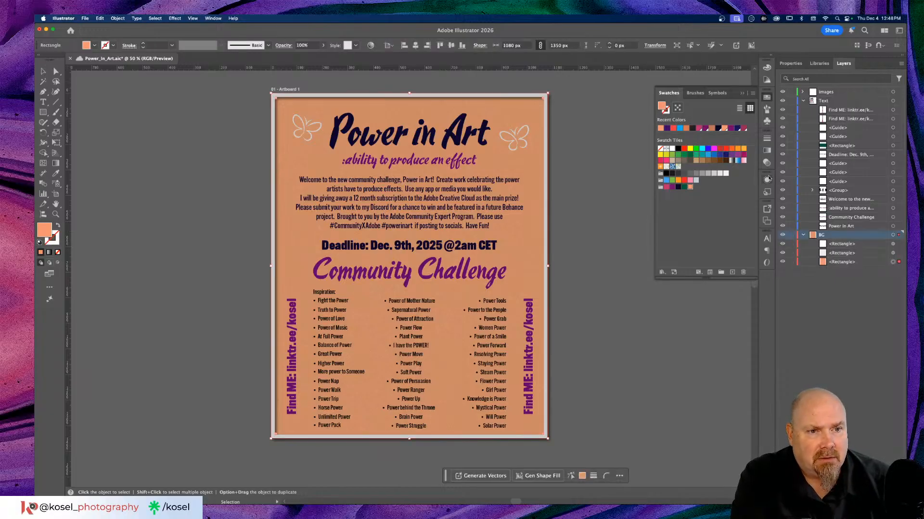
pyautogui.click(767, 179)
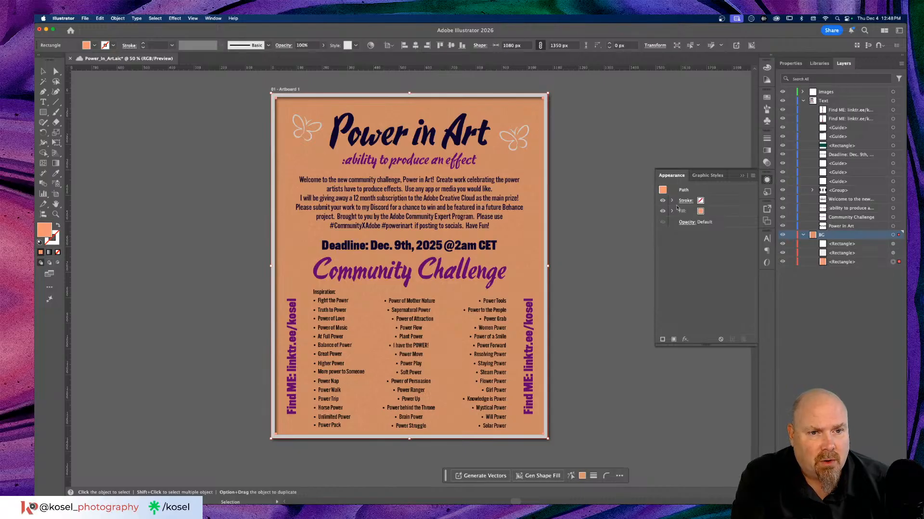
pyautogui.click(671, 211)
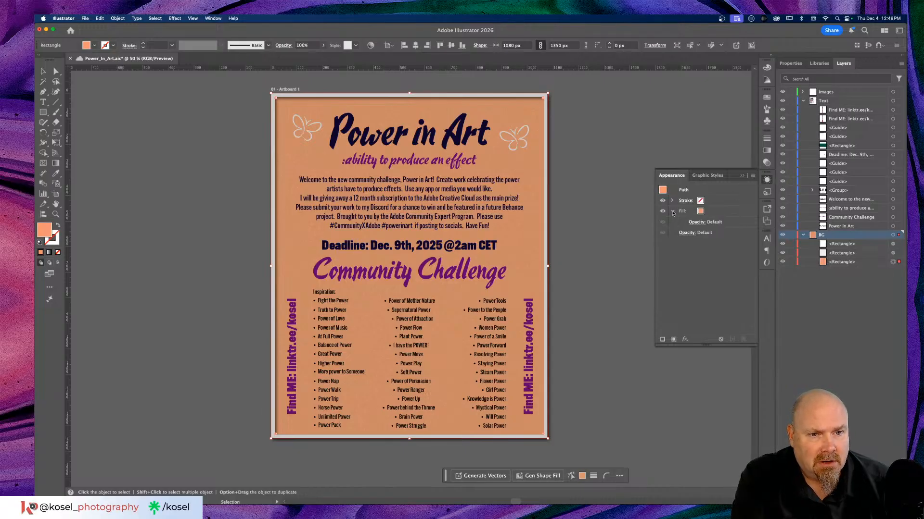
pyautogui.click(672, 212)
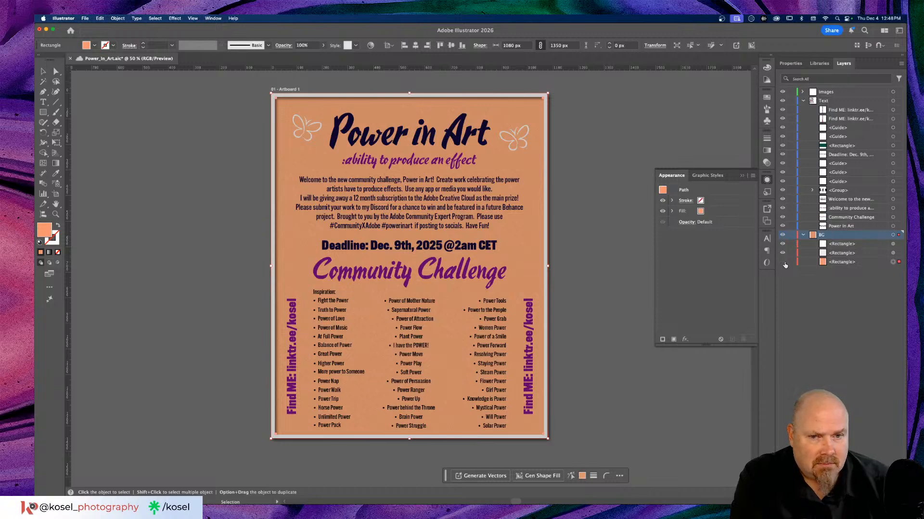
# Temporarily hide the peach rectangle, inspect the fill effects of the texture rectangle above it, then restore the peach rectangle and clear the selection.
pyautogui.click(782, 262)
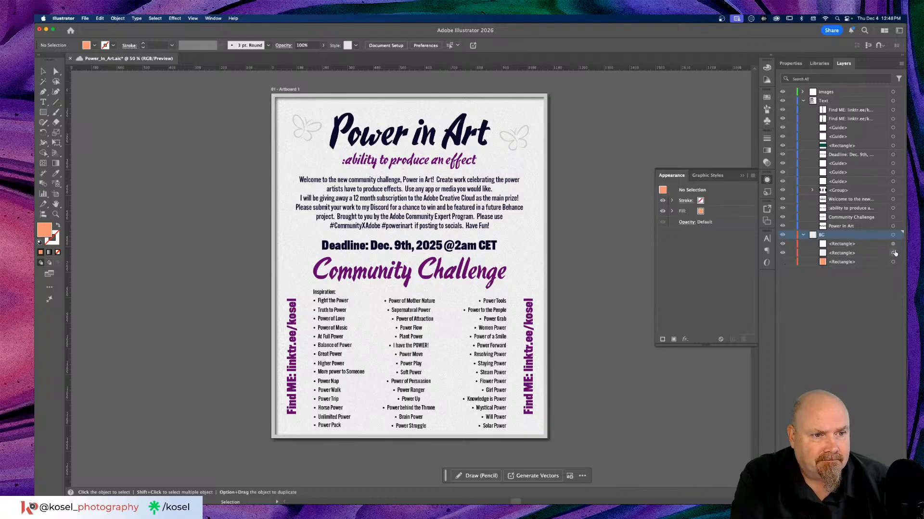
pyautogui.click(894, 253)
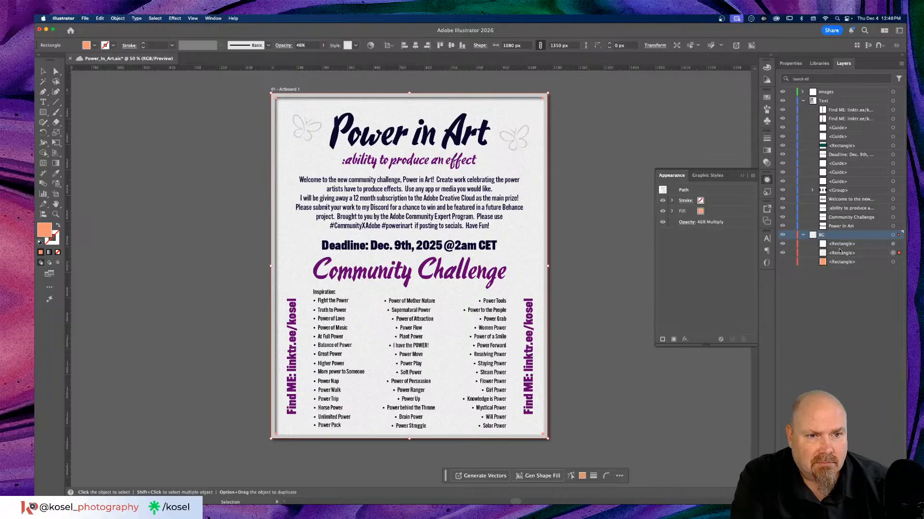
pyautogui.click(835, 254)
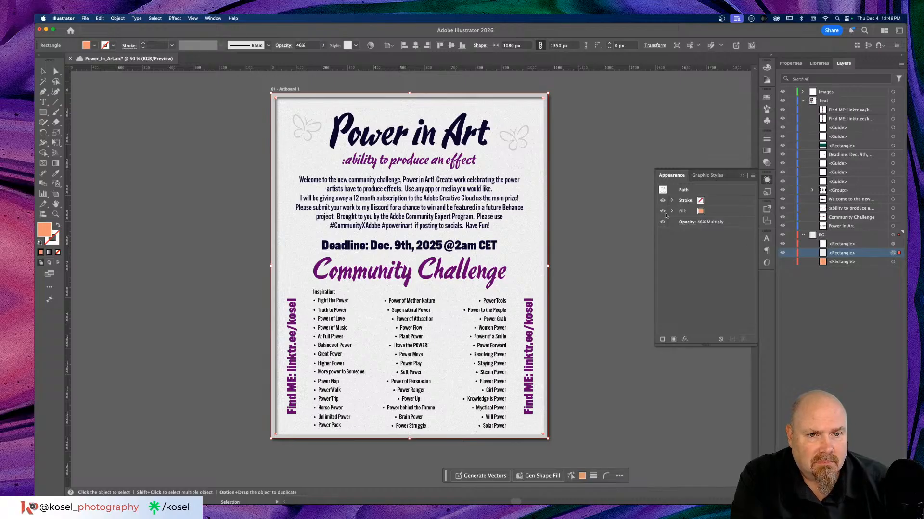
pyautogui.click(672, 211)
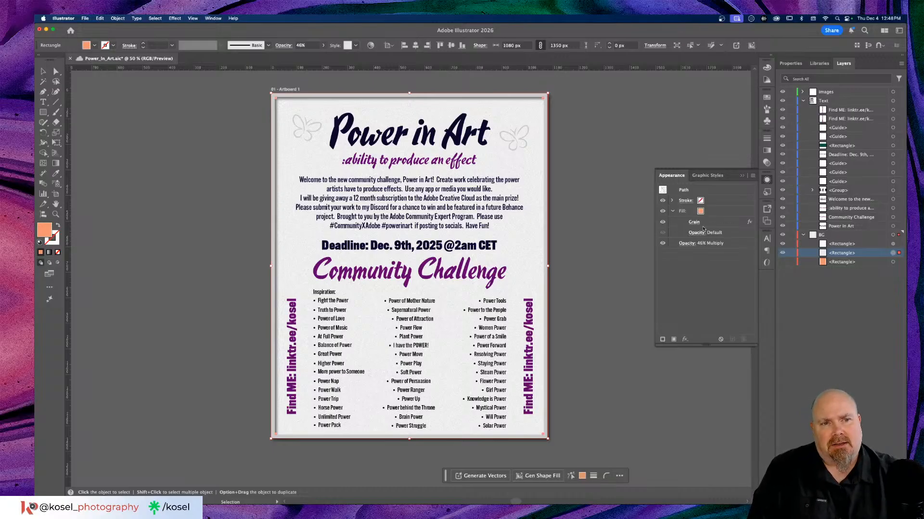
pyautogui.click(782, 262)
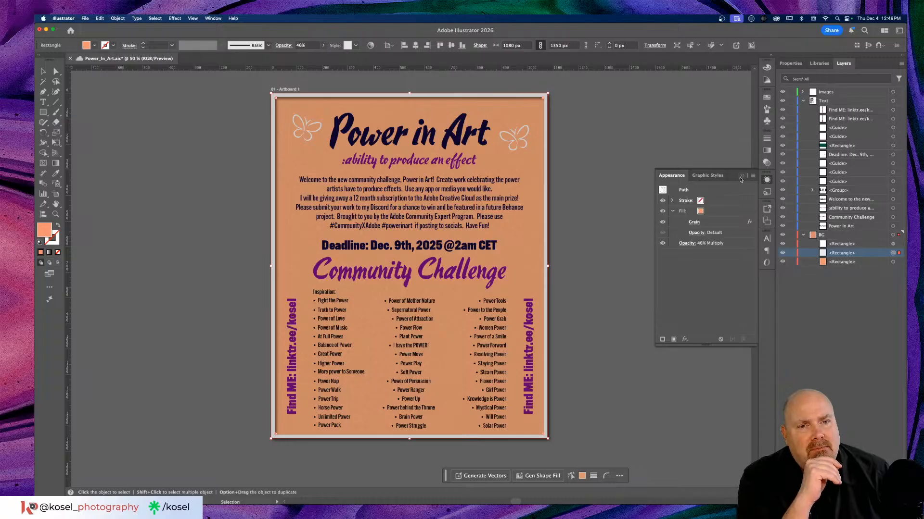
pyautogui.click(742, 176)
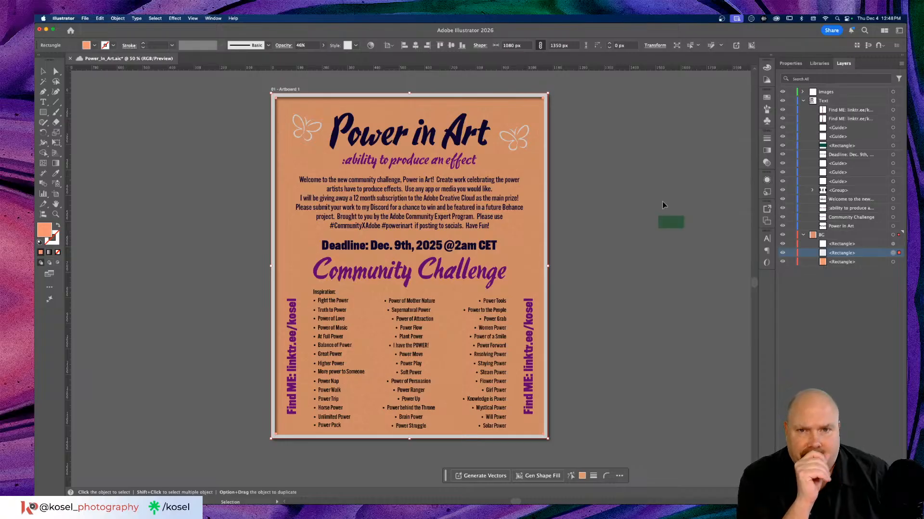
pyautogui.click(627, 205)
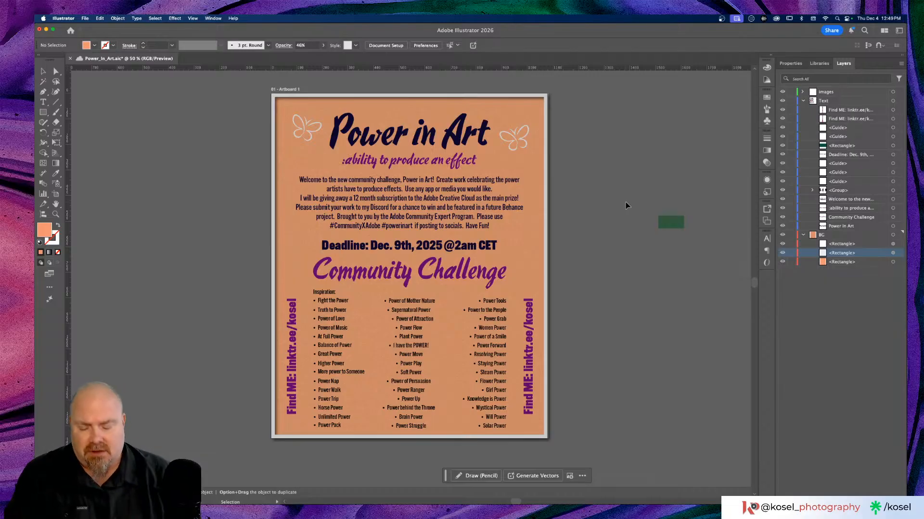
# Switch to Photoshop and create a new document from the recent 1000 x 1000 px, 300 ppi preset.
pyautogui.press('super+Tab')
pyautogui.press('super+Tab')
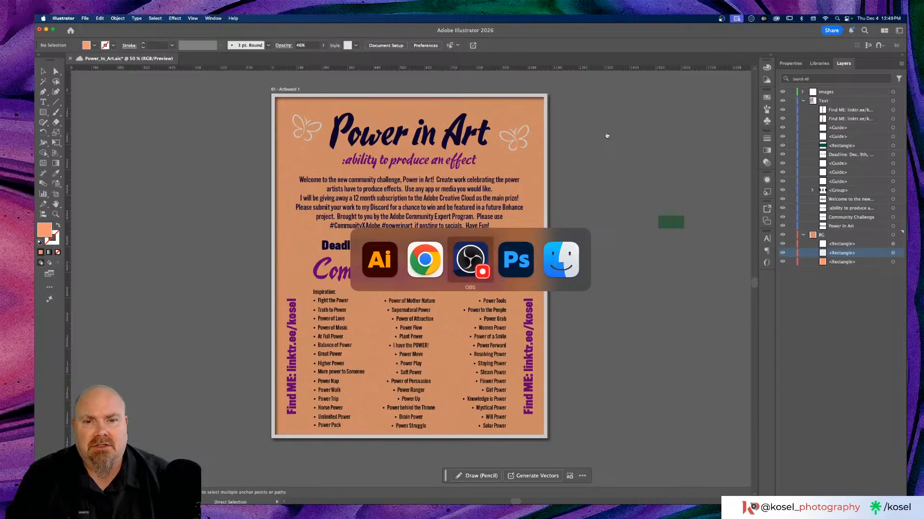
pyautogui.press('super+Tab')
pyautogui.click(70, 18)
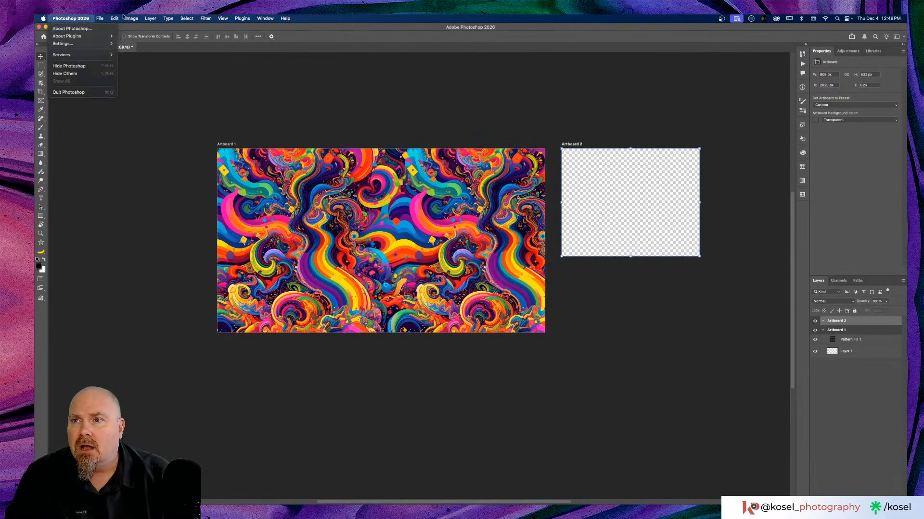
pyautogui.click(108, 29)
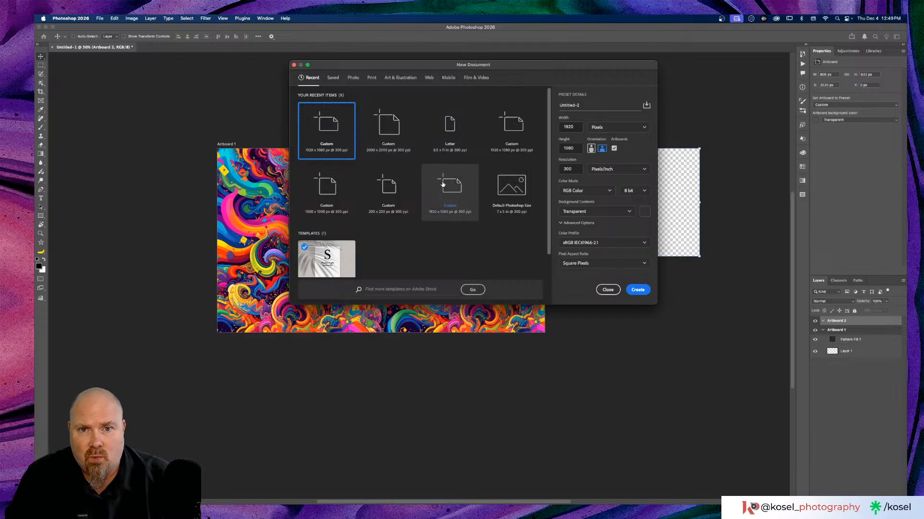
pyautogui.click(319, 185)
pyautogui.click(640, 290)
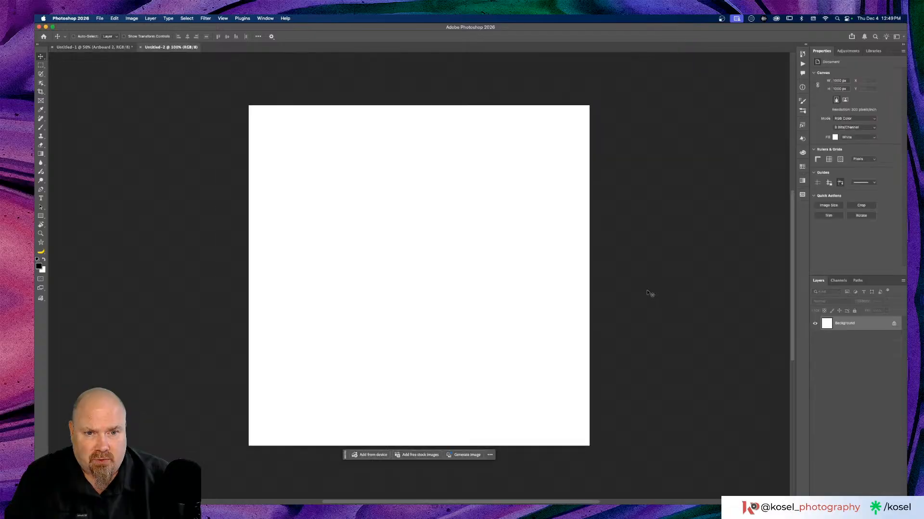
# Switch to Adobe Stock in Chrome and search the free collection for "power".
pyautogui.press('super+Tab')
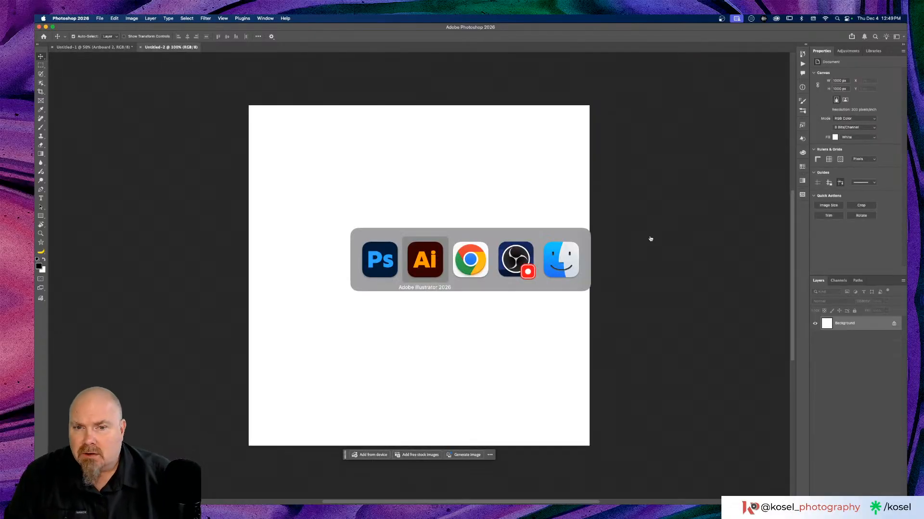
pyautogui.press('super+Tab')
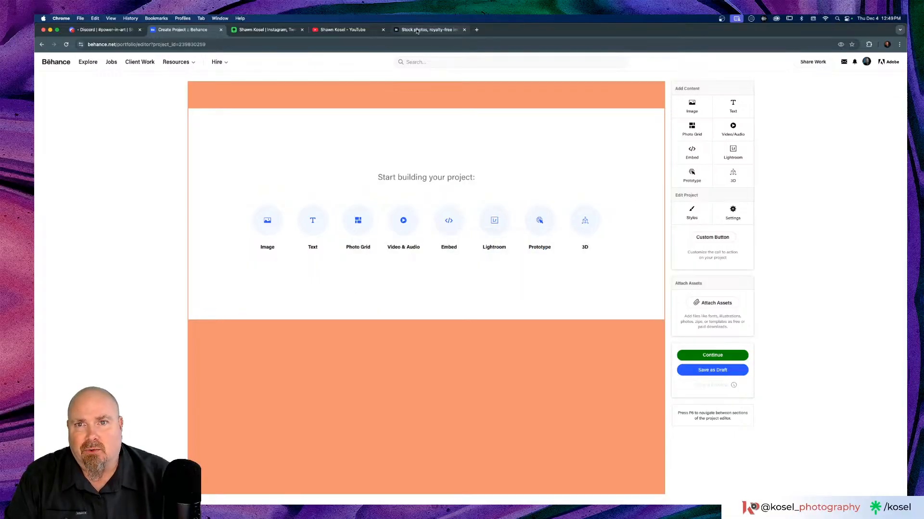
pyautogui.click(417, 30)
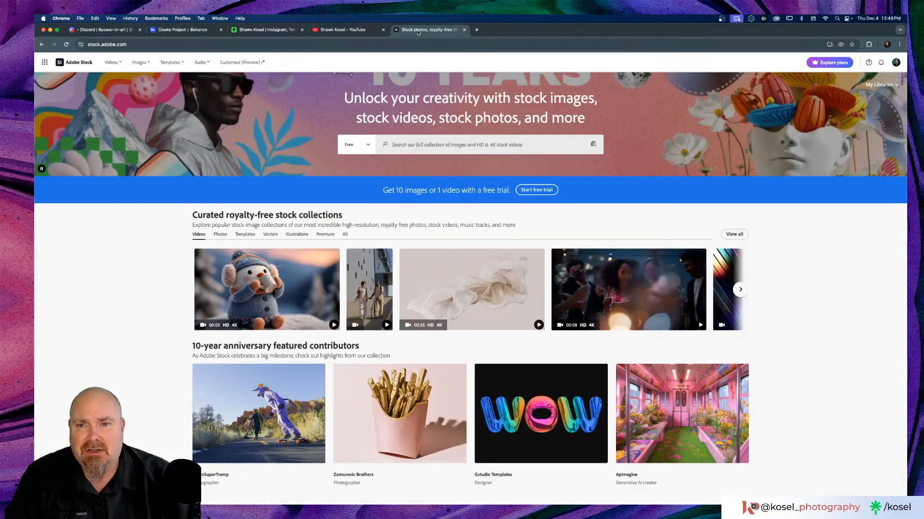
pyautogui.click(407, 145)
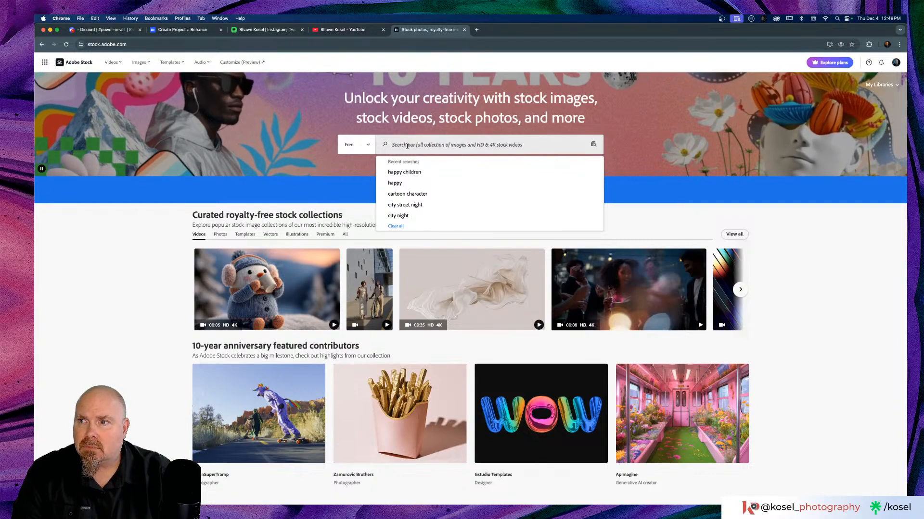
pyautogui.write('power')
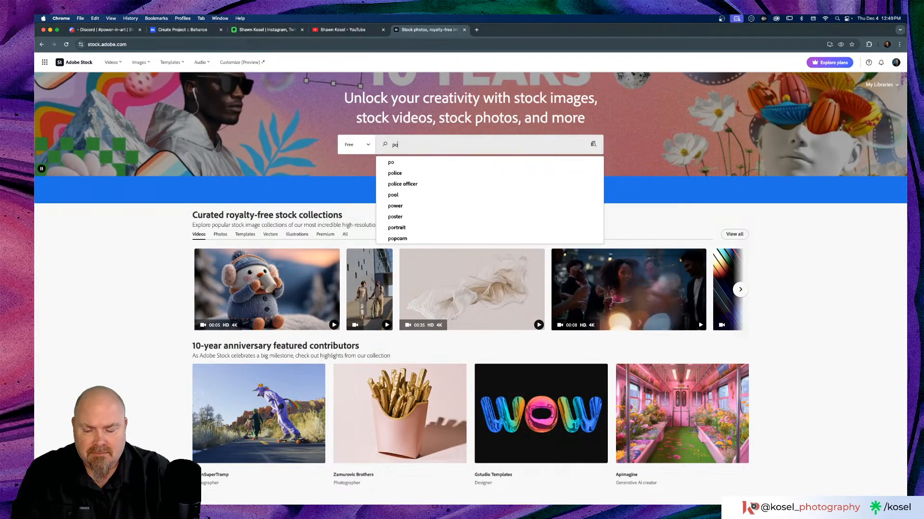
pyautogui.press('Return')
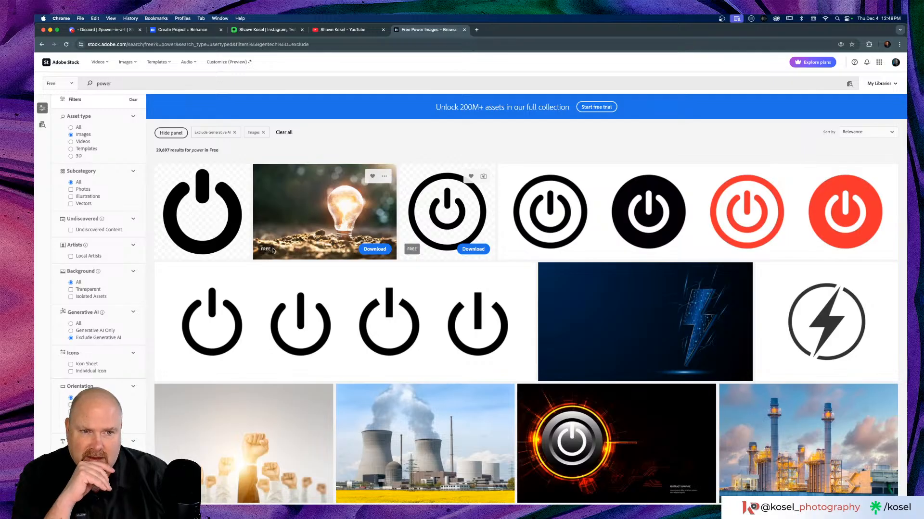
# Look through the first "power" results and limit the subcategory to Vectors.
pyautogui.scroll(-3, 272, 250)
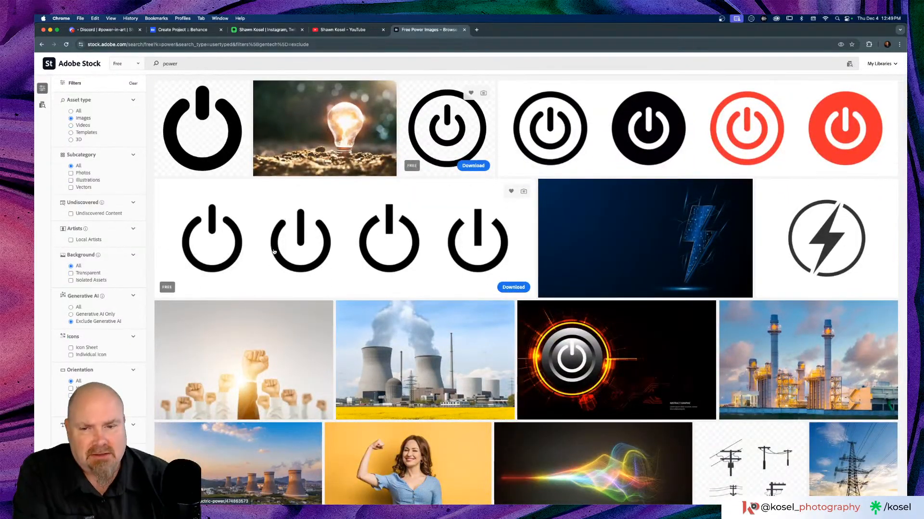
pyautogui.scroll(-7, 284, 255)
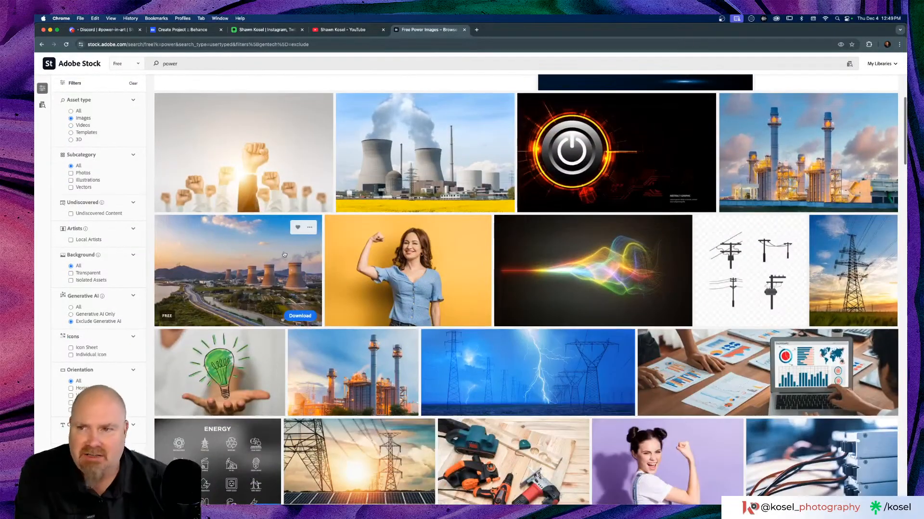
pyautogui.click(81, 187)
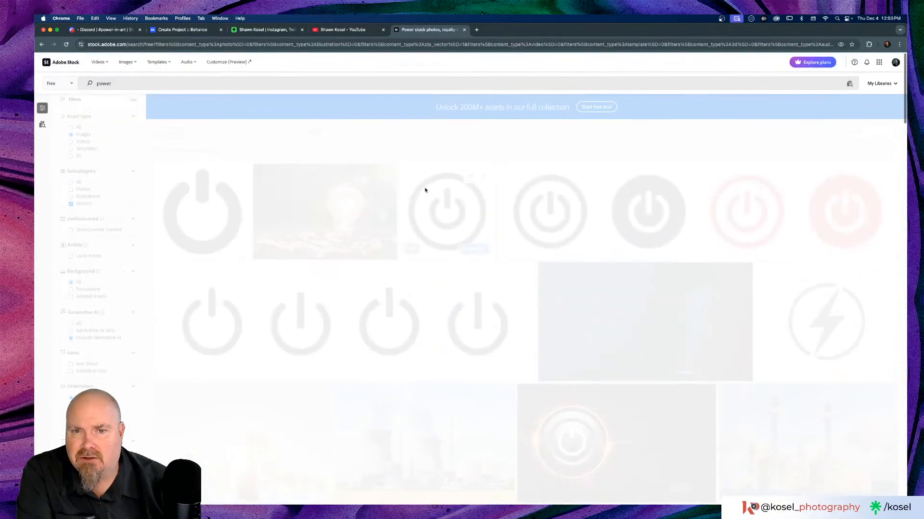
# Browse the free vector results for power-themed artwork suitable for the challenge designs.
pyautogui.scroll(-7, 427, 191)
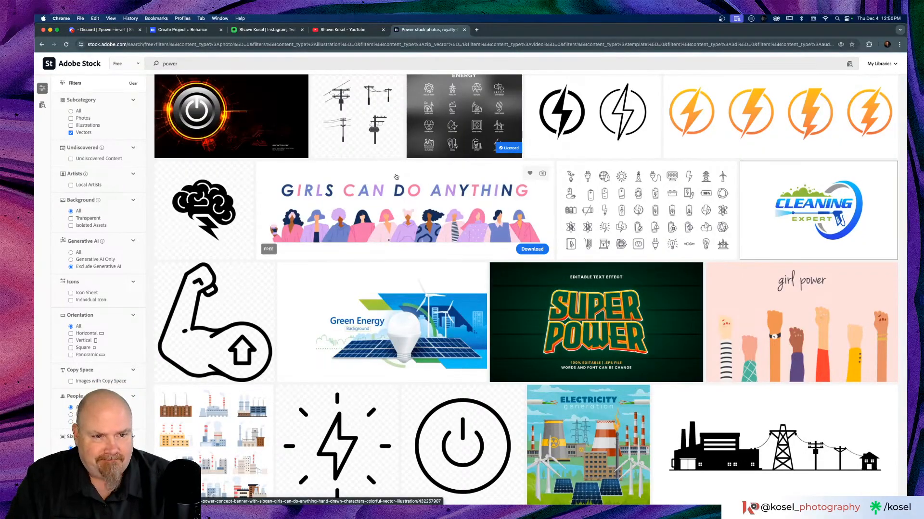
pyautogui.scroll(-3, 400, 173)
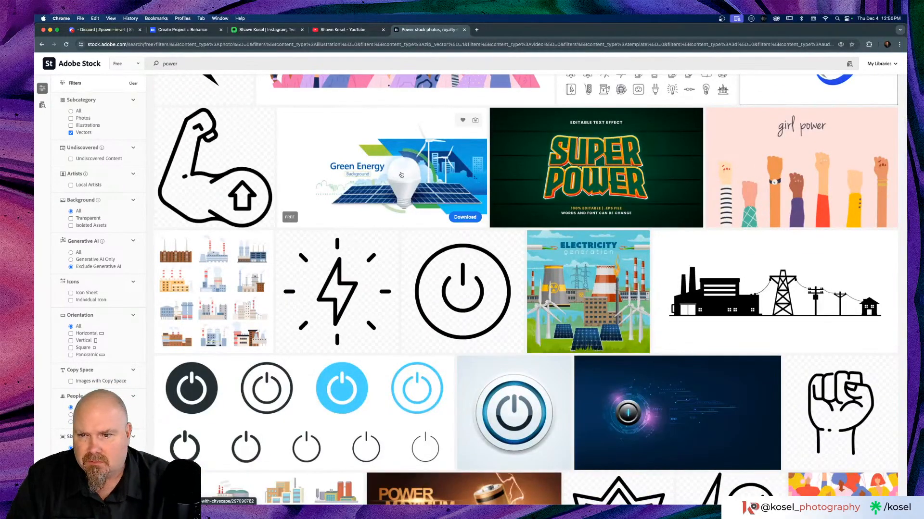
pyautogui.scroll(-3, 456, 184)
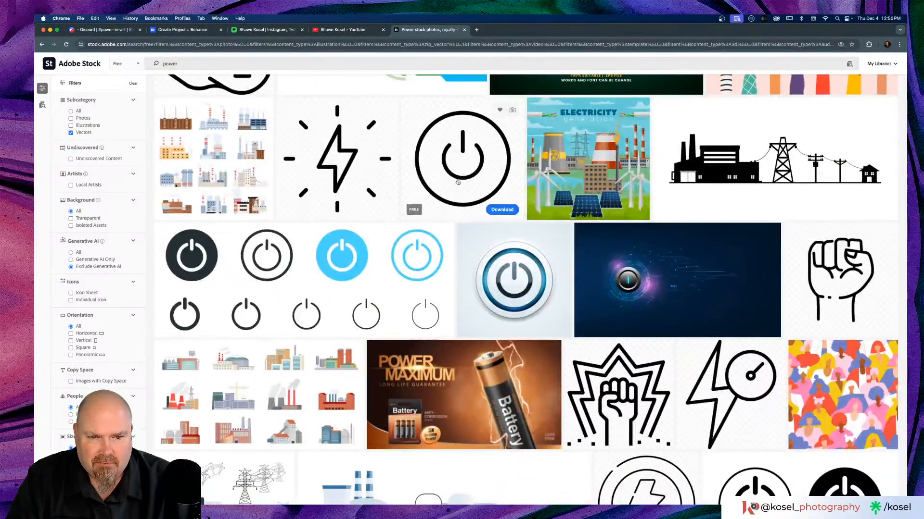
pyautogui.scroll(-3, 460, 180)
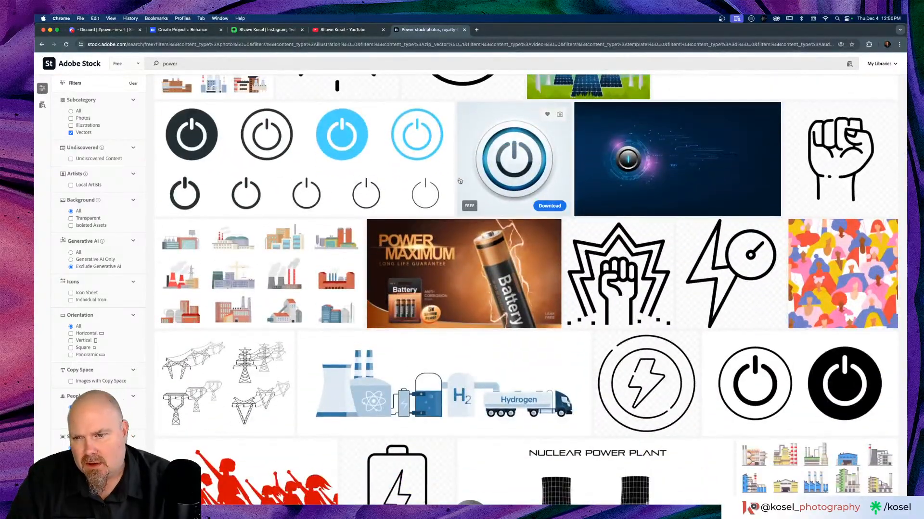
pyautogui.scroll(-2, 461, 182)
pyautogui.scroll(-3, 460, 182)
pyautogui.scroll(-4, 460, 182)
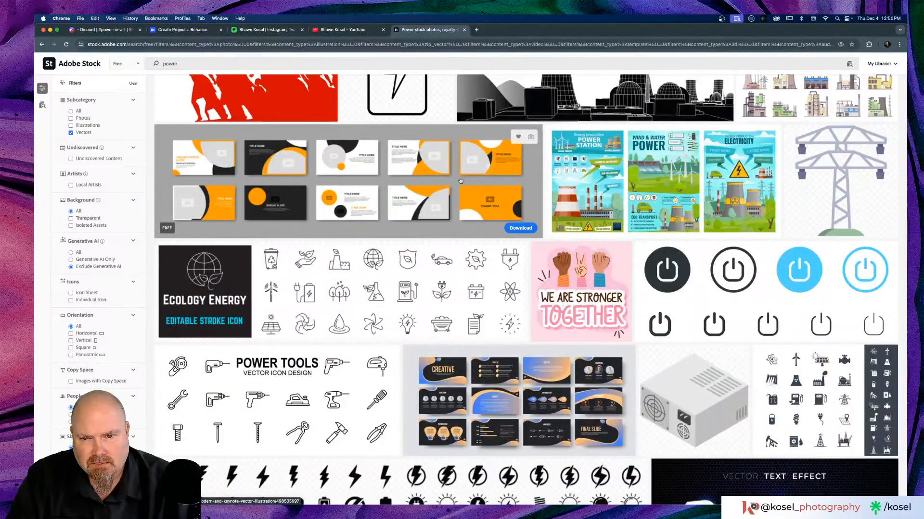
pyautogui.scroll(-3, 461, 181)
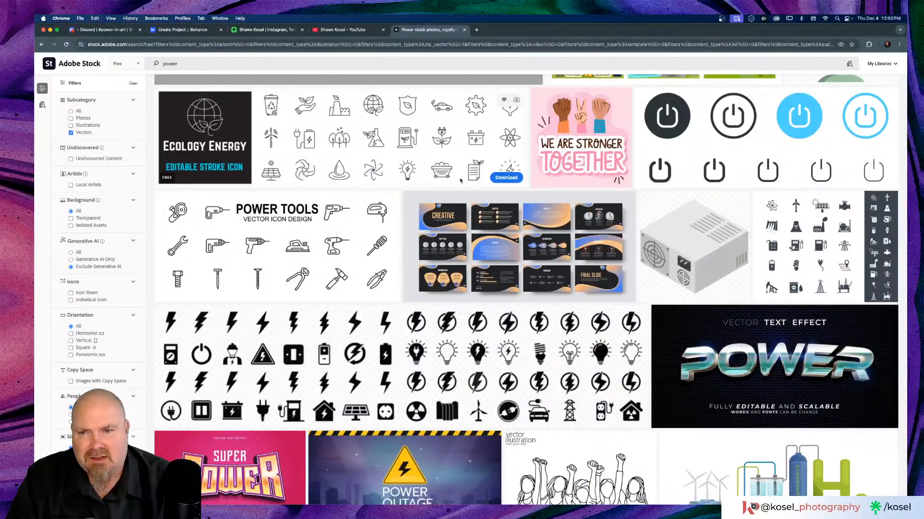
pyautogui.scroll(-3, 460, 181)
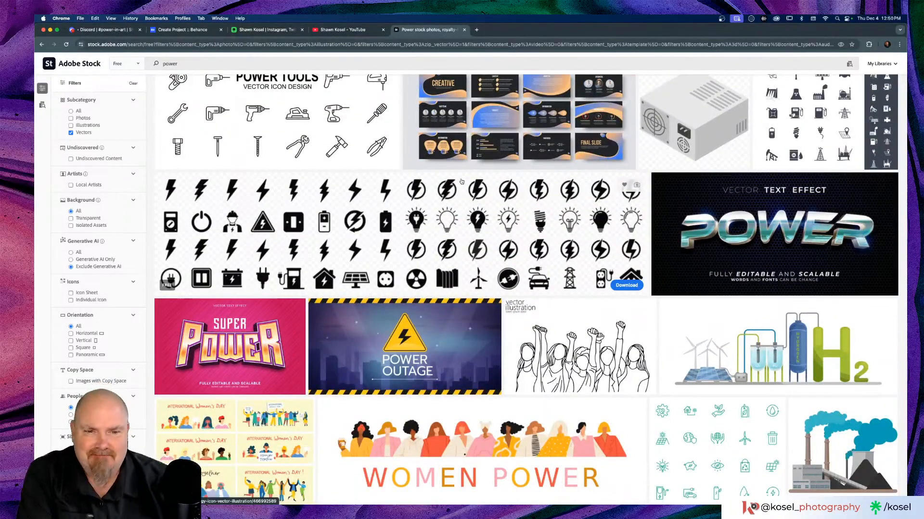
pyautogui.scroll(-3, 461, 181)
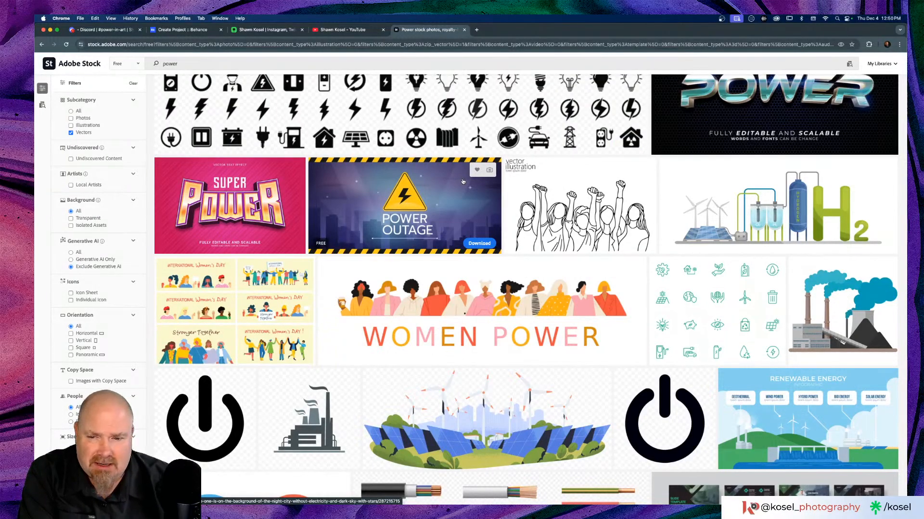
pyautogui.scroll(-7, 463, 181)
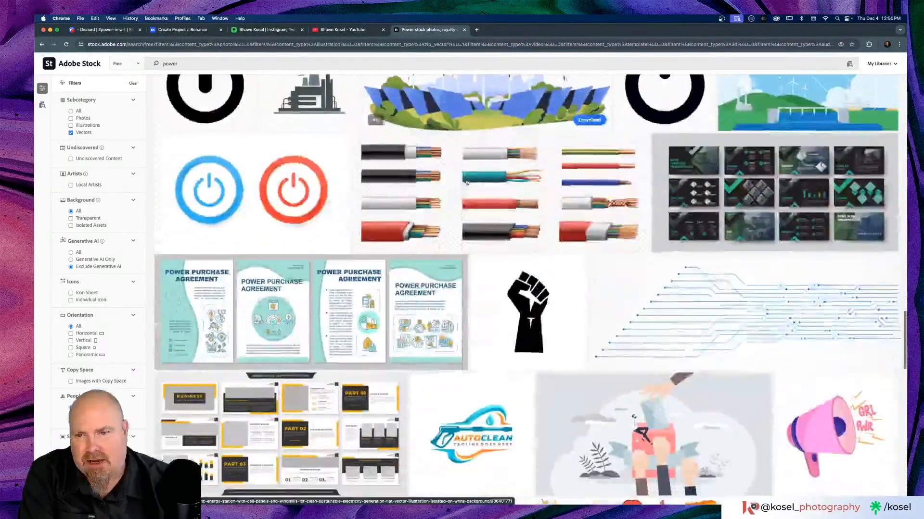
pyautogui.scroll(-4, 467, 183)
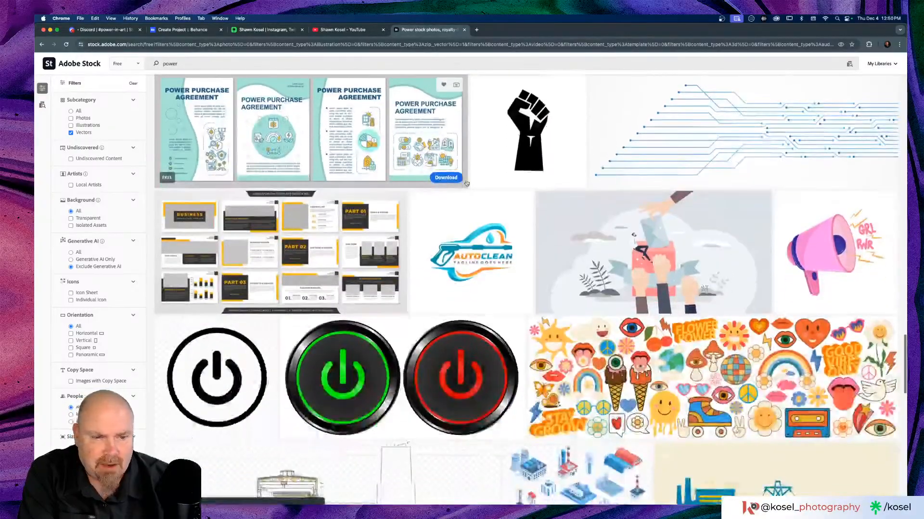
pyautogui.scroll(-3, 466, 183)
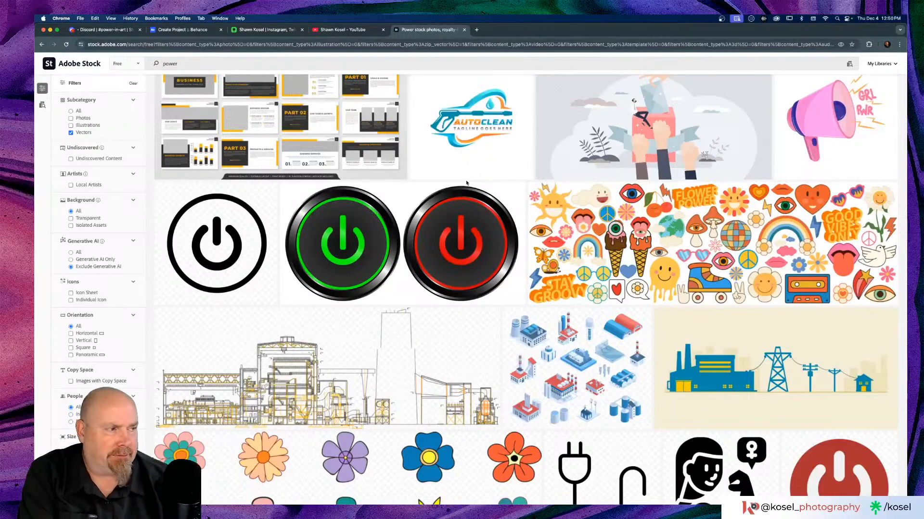
pyautogui.scroll(-4, 466, 183)
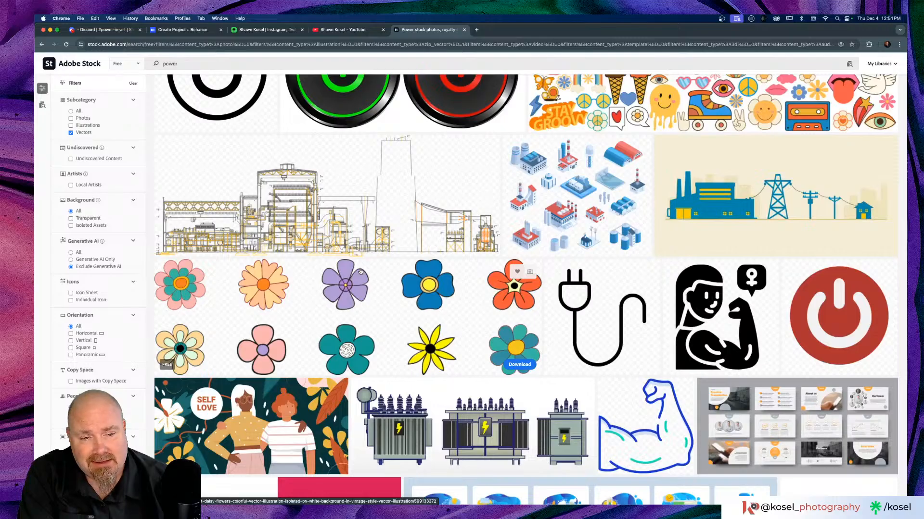
pyautogui.scroll(-2, 360, 272)
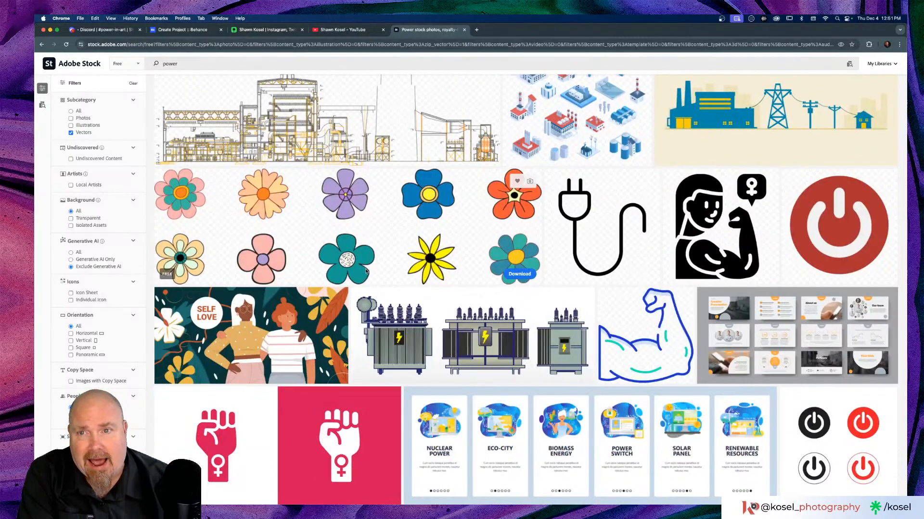
# Switch to the power-in-art Discord channel and enlarge the pinned Power in Art poster to read its brief and inspiration list.
pyautogui.click(106, 30)
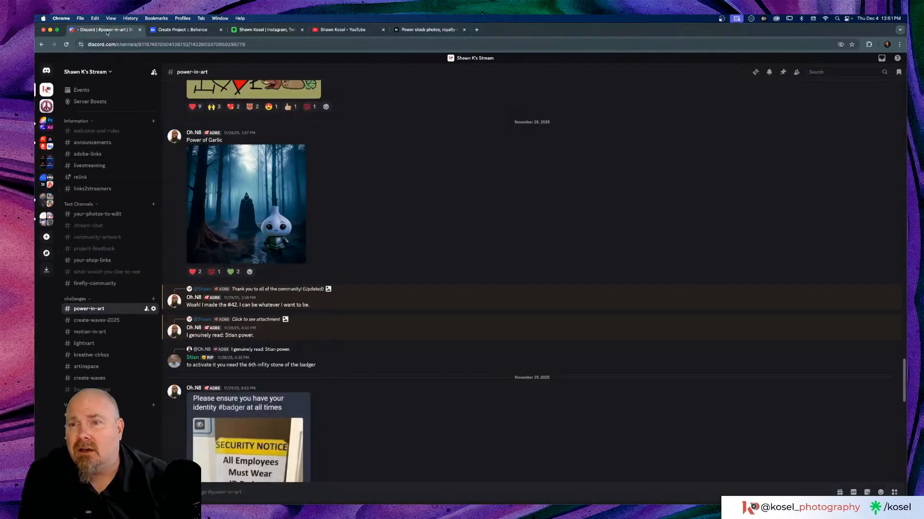
pyautogui.click(783, 72)
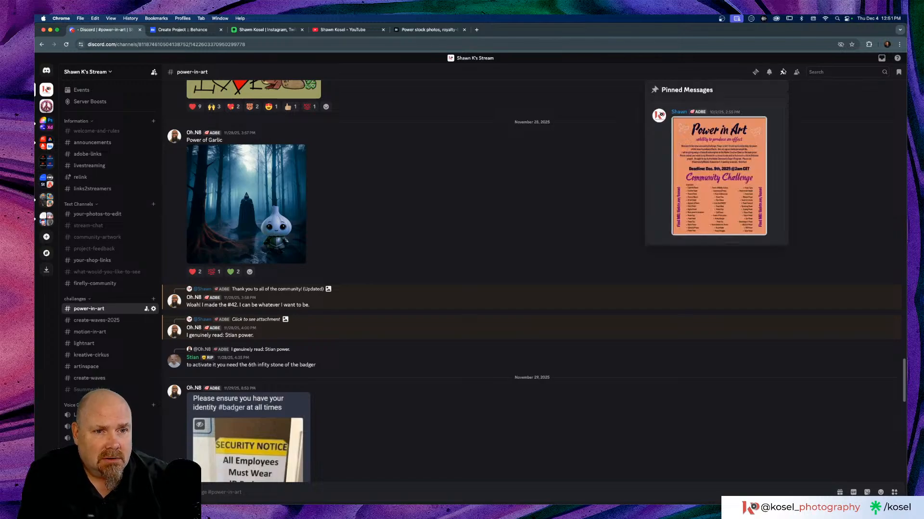
pyautogui.click(711, 183)
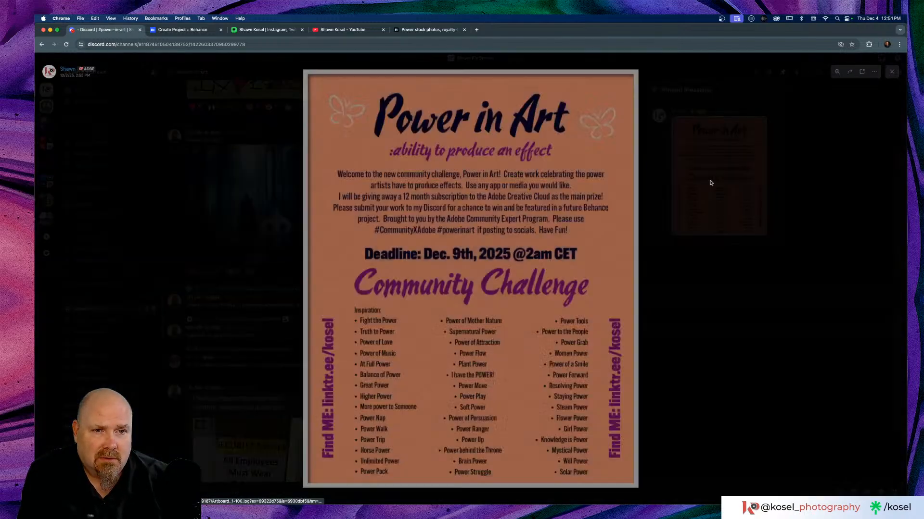
pyautogui.click(437, 233)
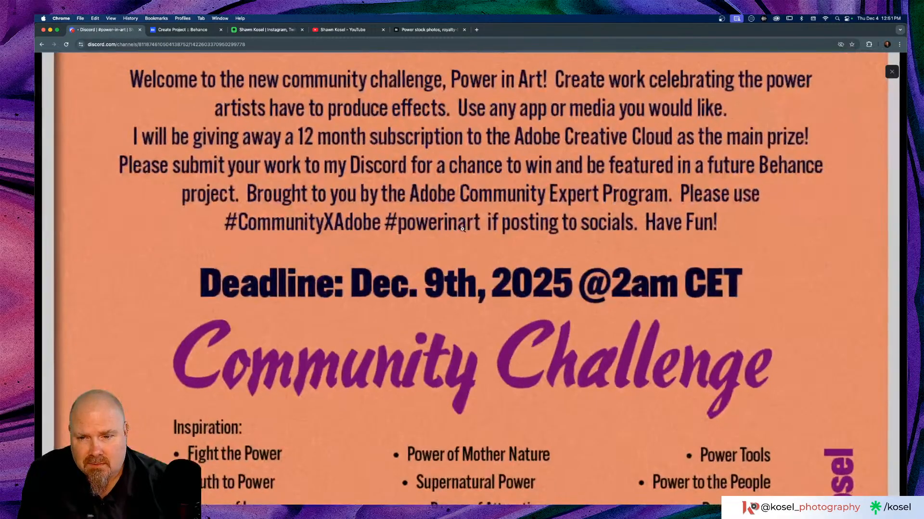
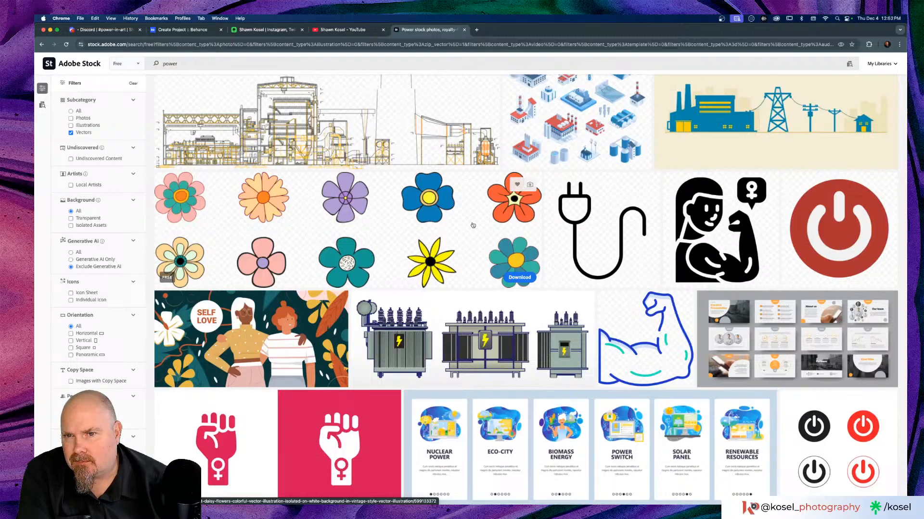
# Download the retro flower set from Adobe Stock as AI/EPS, open the file in Illustrator from Downloads and close the Finder window.
pyautogui.click(473, 225)
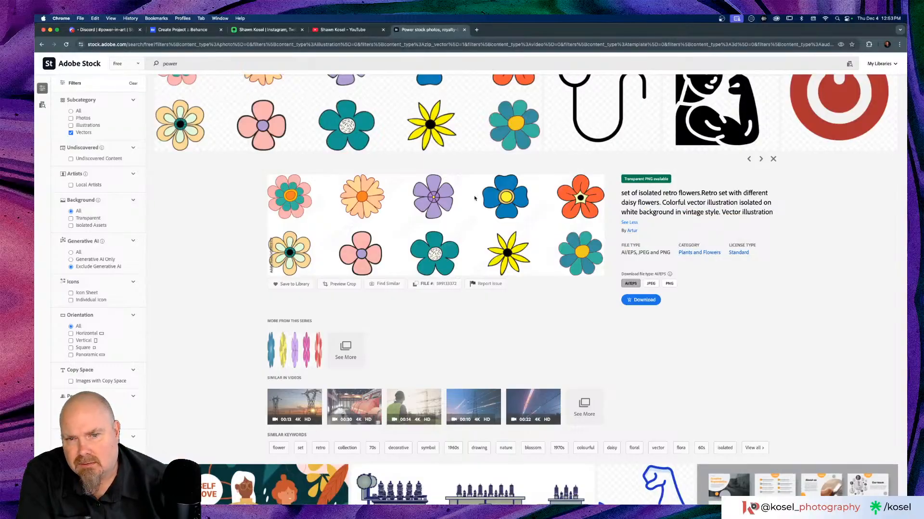
pyautogui.click(645, 302)
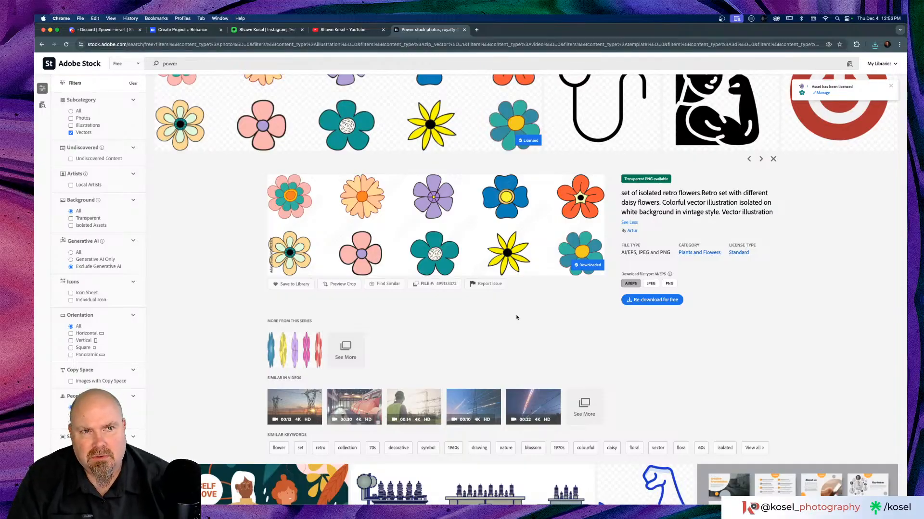
pyautogui.click(195, 489)
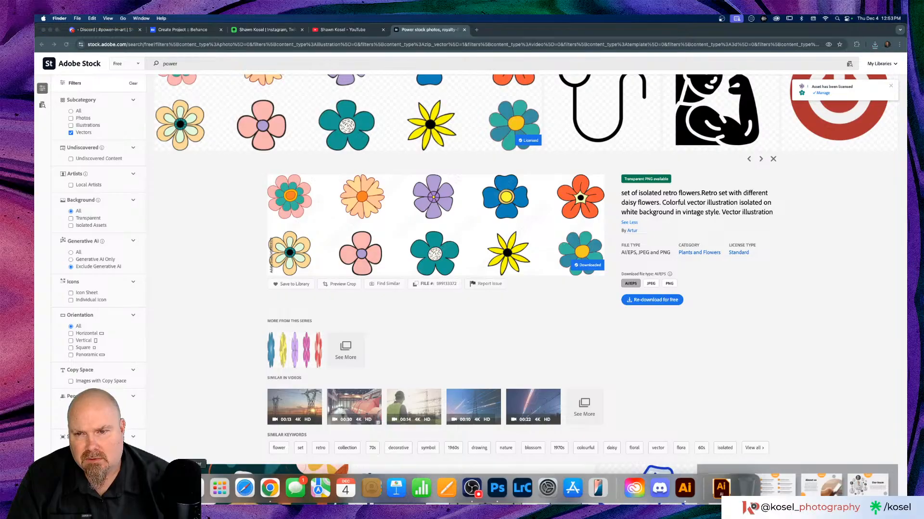
pyautogui.rightClick(390, 157)
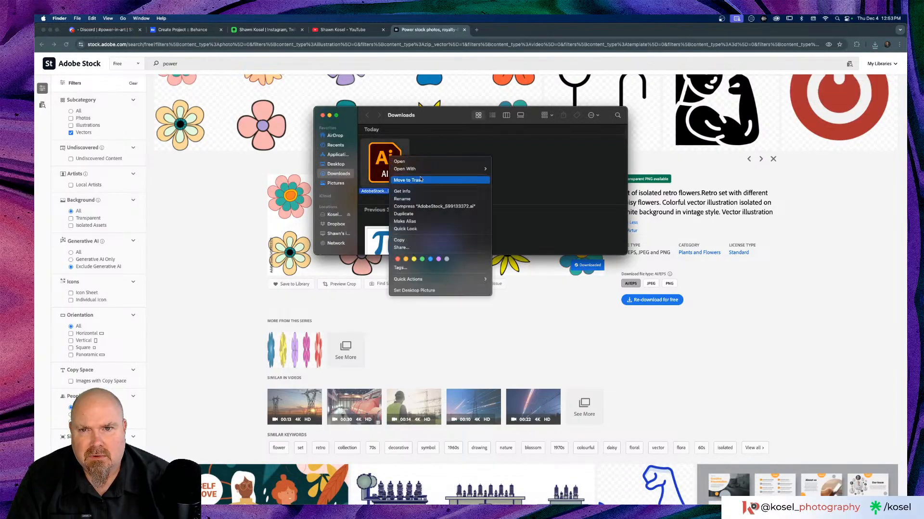
pyautogui.moveTo(423, 169)
pyautogui.click(521, 169)
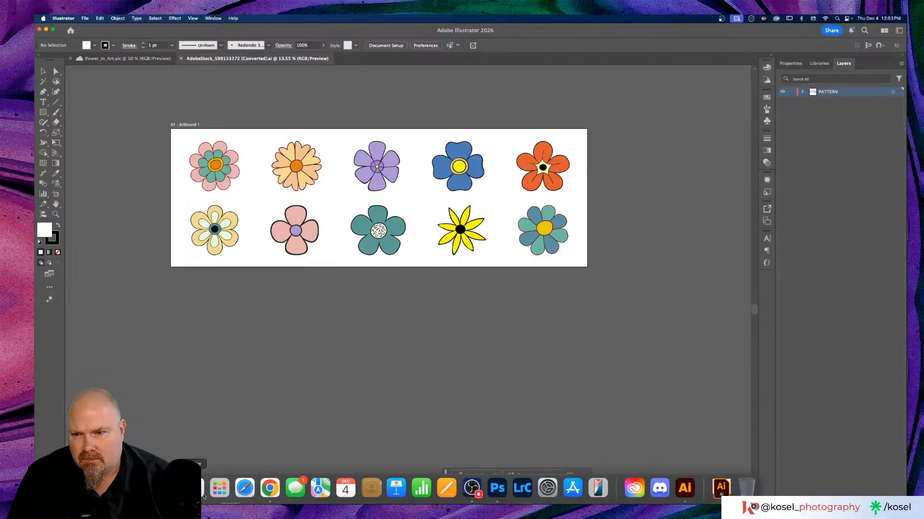
pyautogui.click(198, 489)
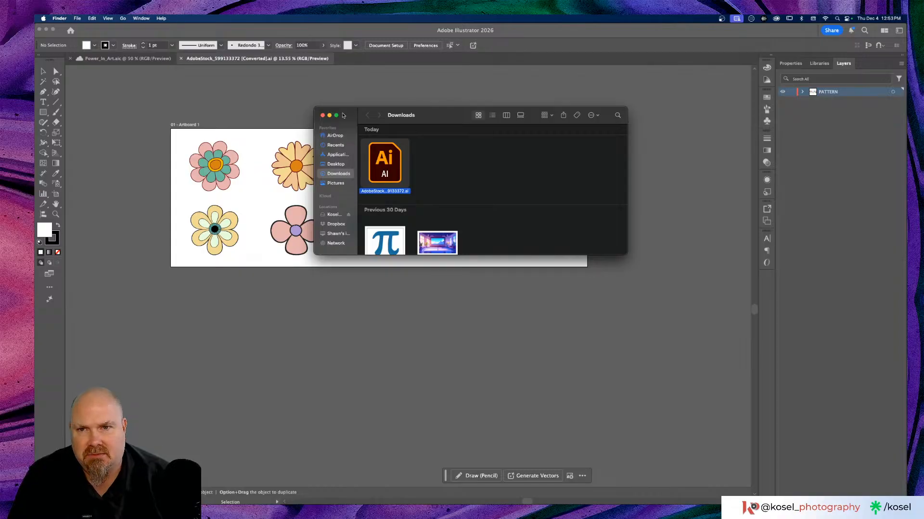
pyautogui.click(323, 116)
# Select the orange daisy in the upper row to check how it is grouped, and clear the selection.
pyautogui.hscroll(-3, 400, 206)
pyautogui.scroll(2, 400, 206)
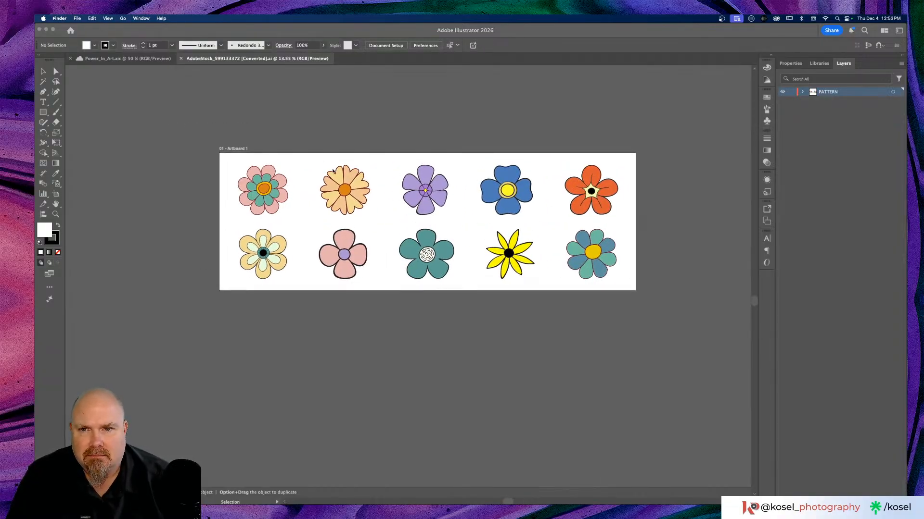
pyautogui.click(334, 171)
pyautogui.click(342, 193)
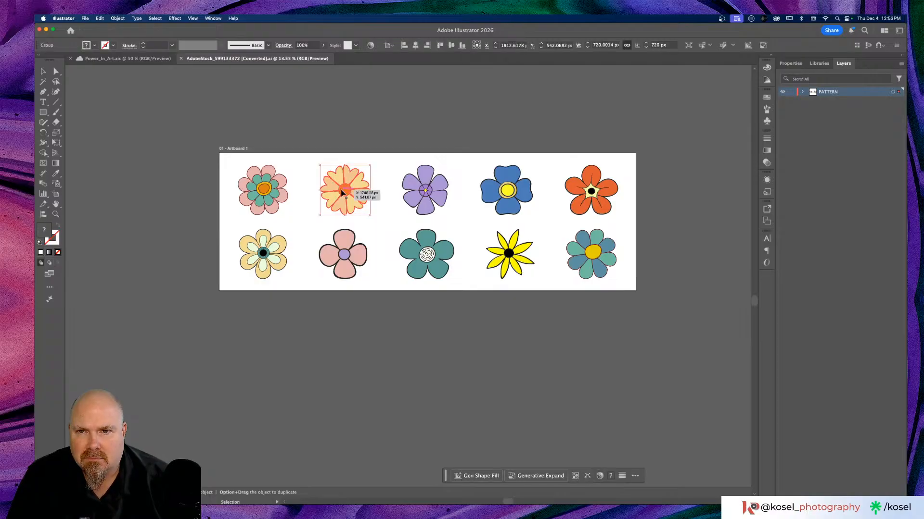
pyautogui.click(481, 98)
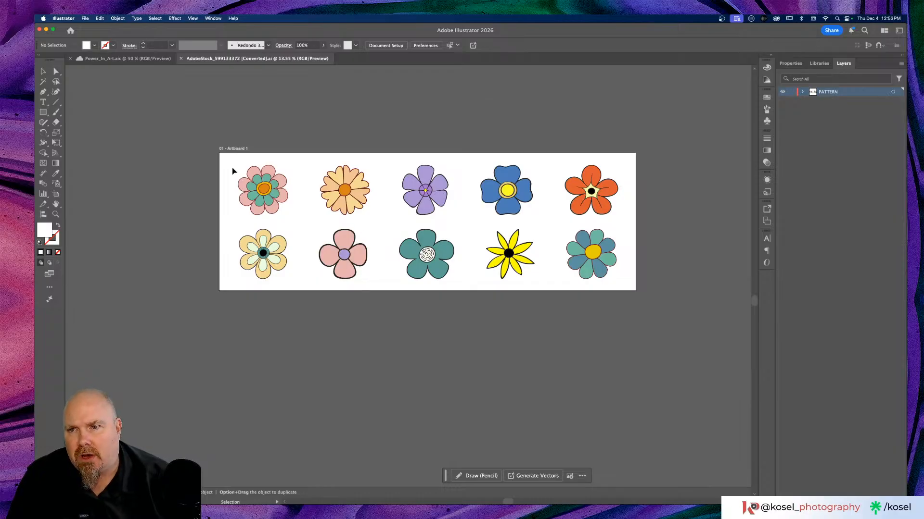
# Duplicate all ten retro flowers to the empty canvas below the artboard.
pyautogui.moveTo(228, 166); pyautogui.dragTo(601, 420)
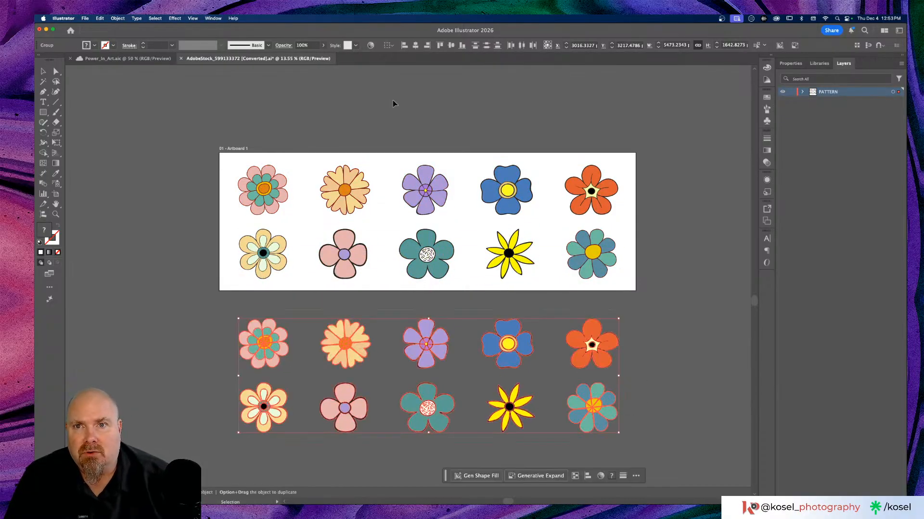
pyautogui.click(371, 45)
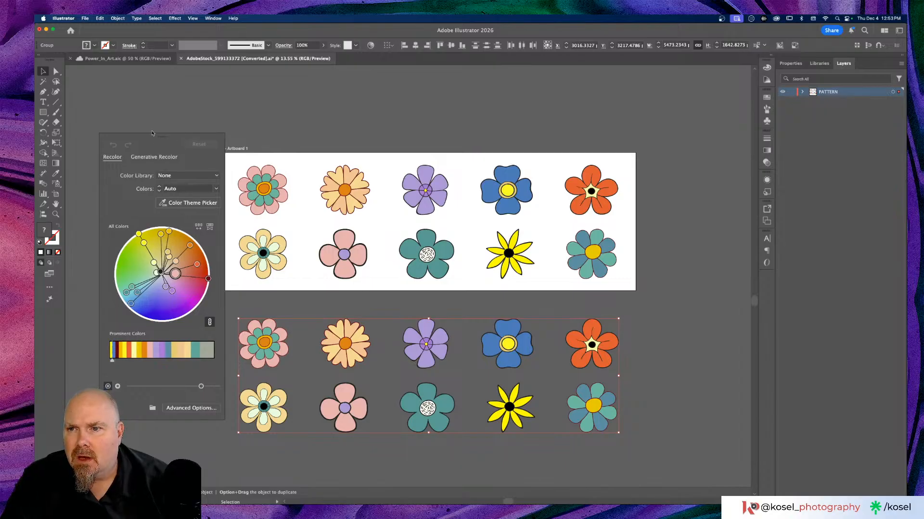
pyautogui.moveTo(162, 140); pyautogui.dragTo(148, 98)
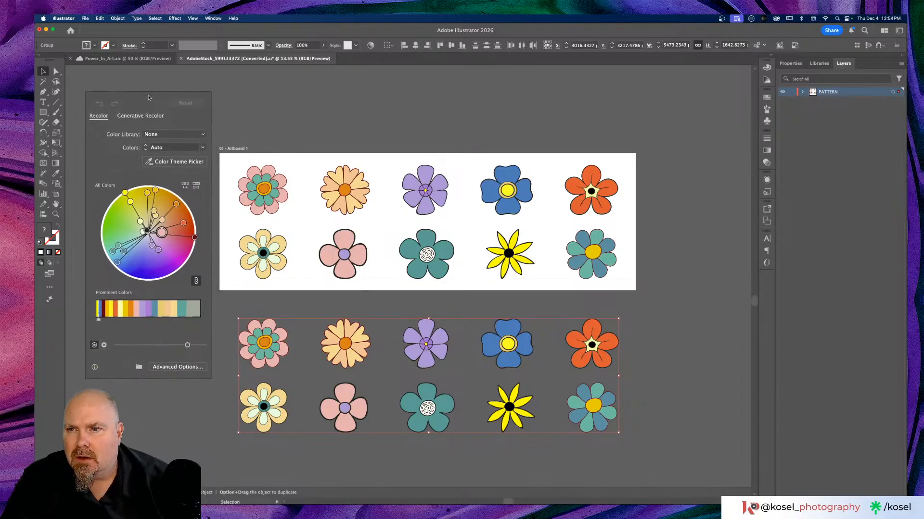
pyautogui.click(202, 148)
pyautogui.click(202, 148)
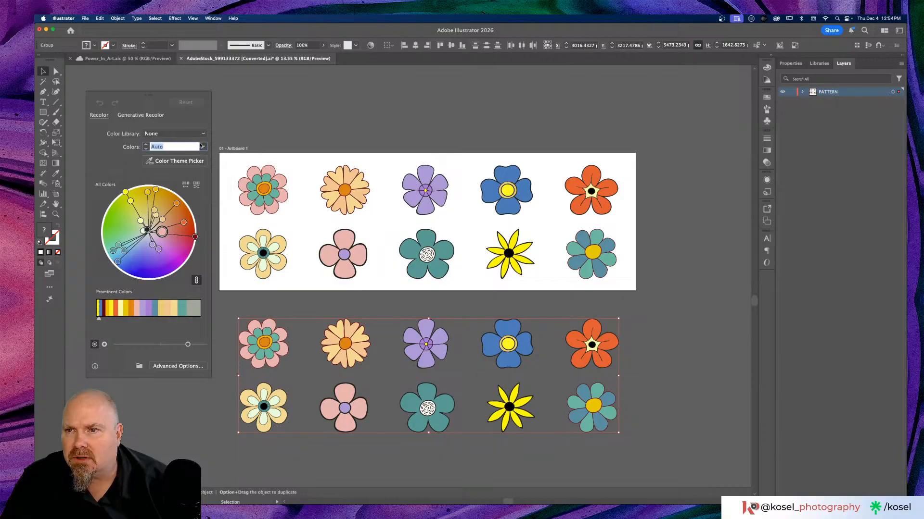
pyautogui.click(202, 134)
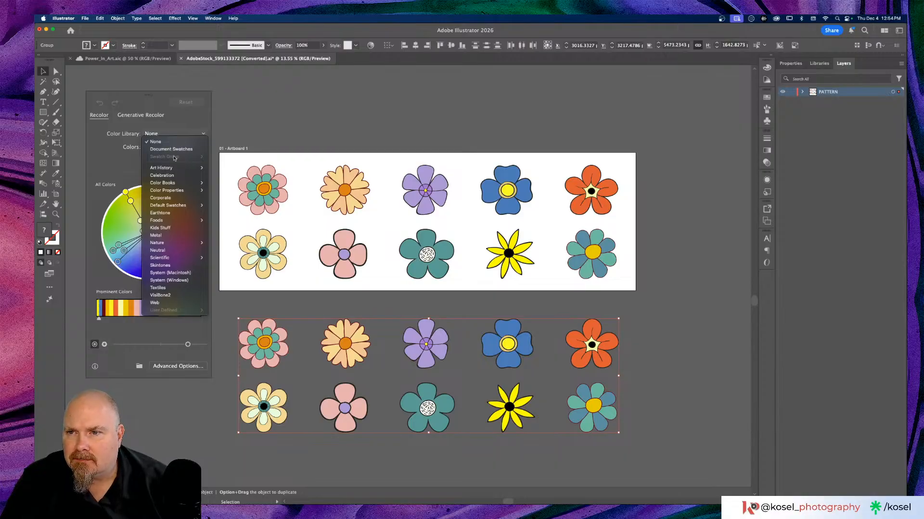
pyautogui.click(423, 106)
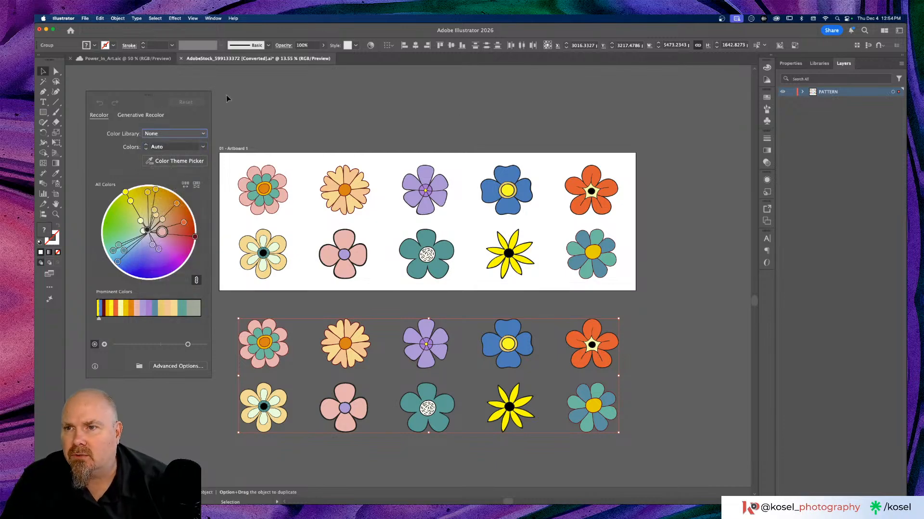
pyautogui.click(370, 45)
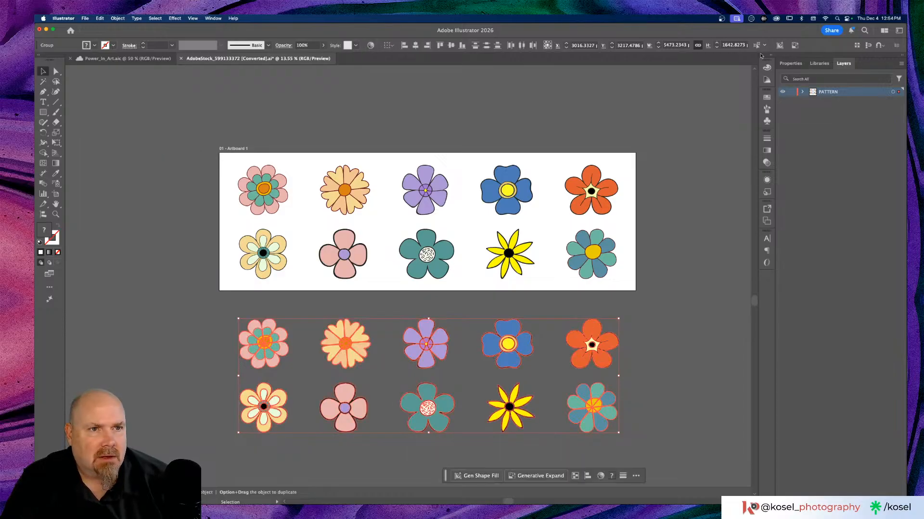
# Add the Caster Semenya - Born this Way color theme from the Power in Art library to the document swatches and clear the selection.
pyautogui.click(819, 63)
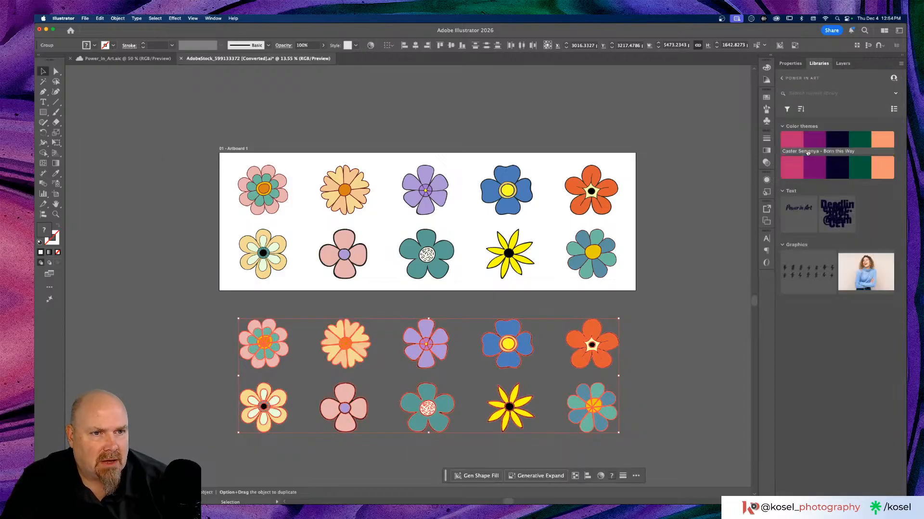
pyautogui.rightClick(871, 144)
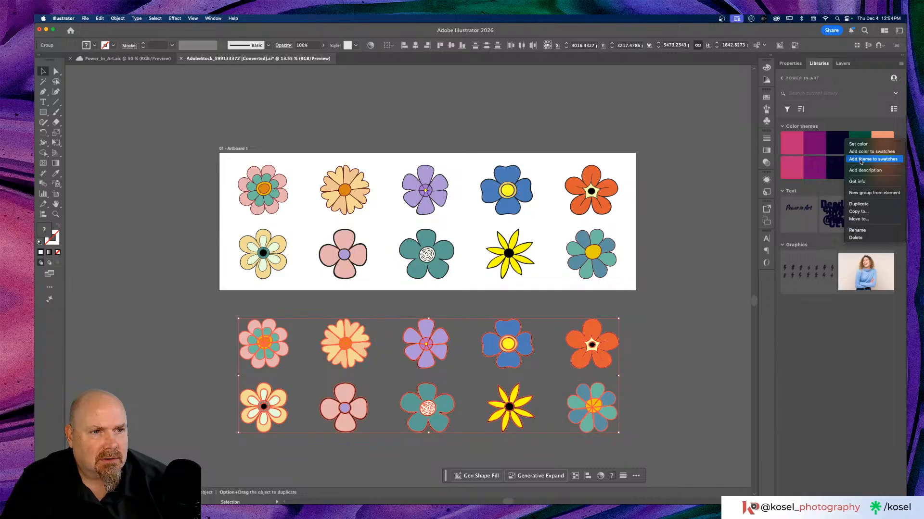
pyautogui.click(861, 162)
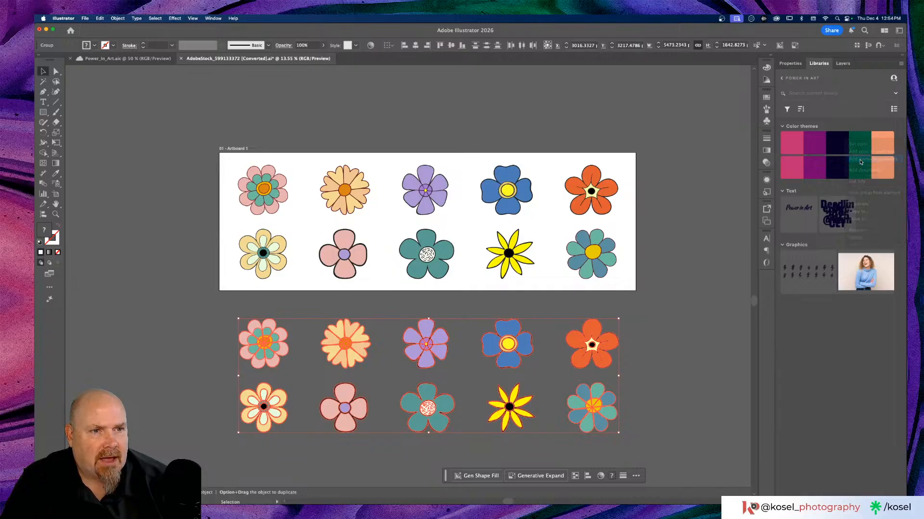
pyautogui.click(766, 96)
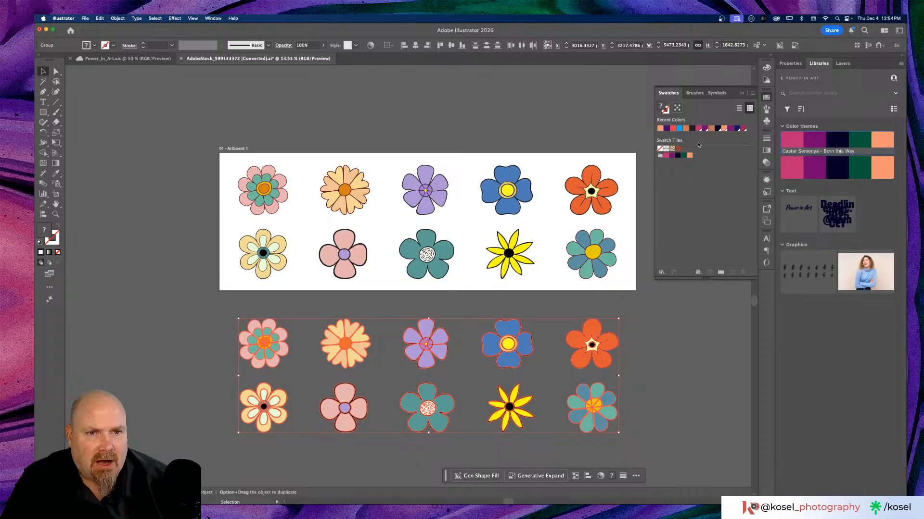
pyautogui.click(679, 81)
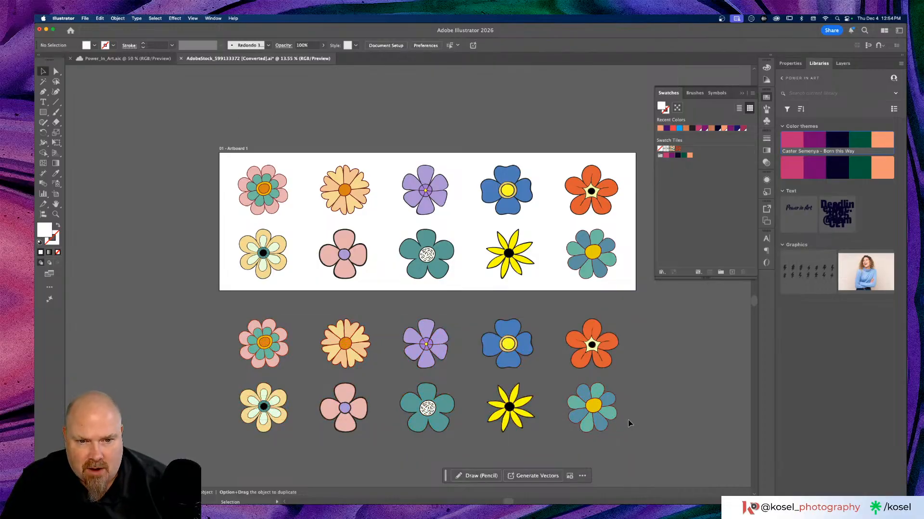
# Recolor the duplicated flower group using the Caster Semenya - Born this Way swatch group as its color library.
pyautogui.click(613, 424)
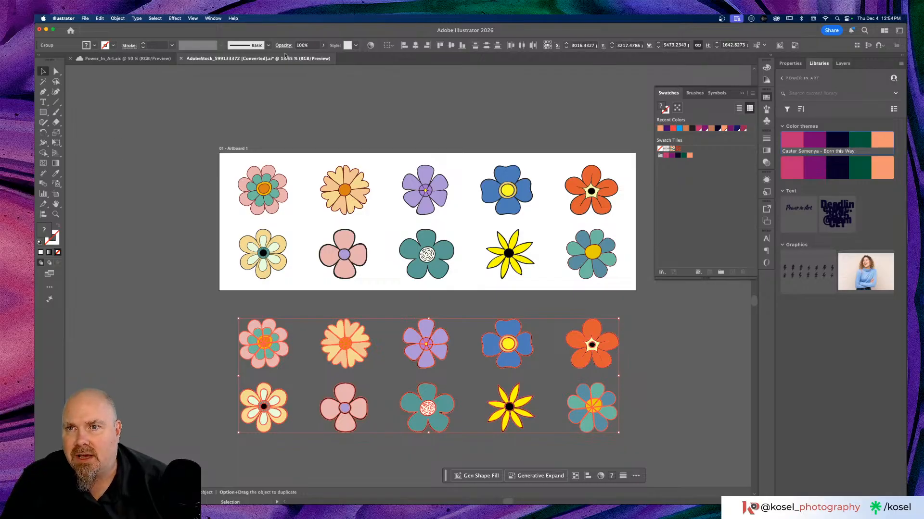
pyautogui.click(370, 44)
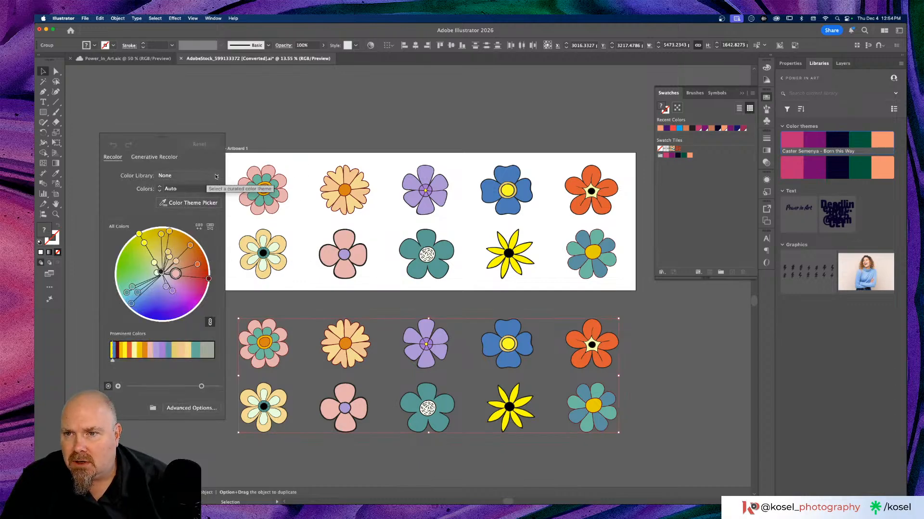
pyautogui.click(216, 176)
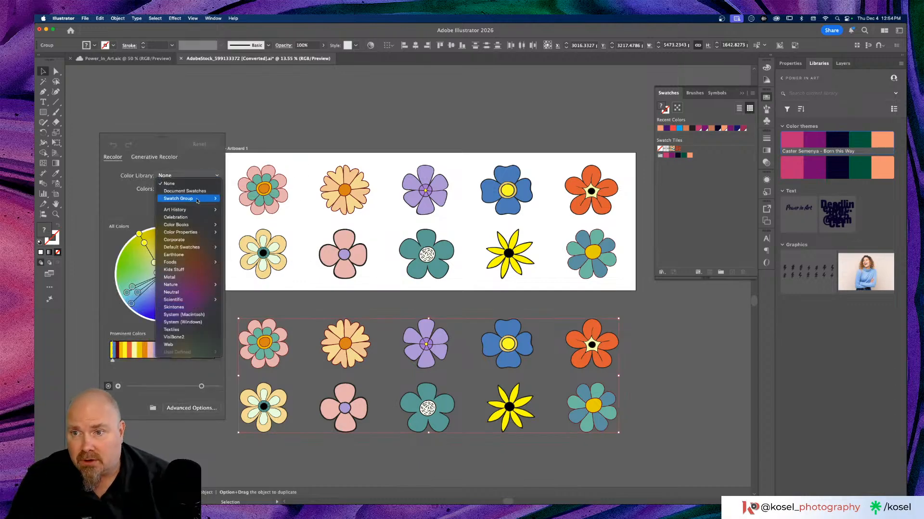
pyautogui.moveTo(197, 199)
pyautogui.click(273, 199)
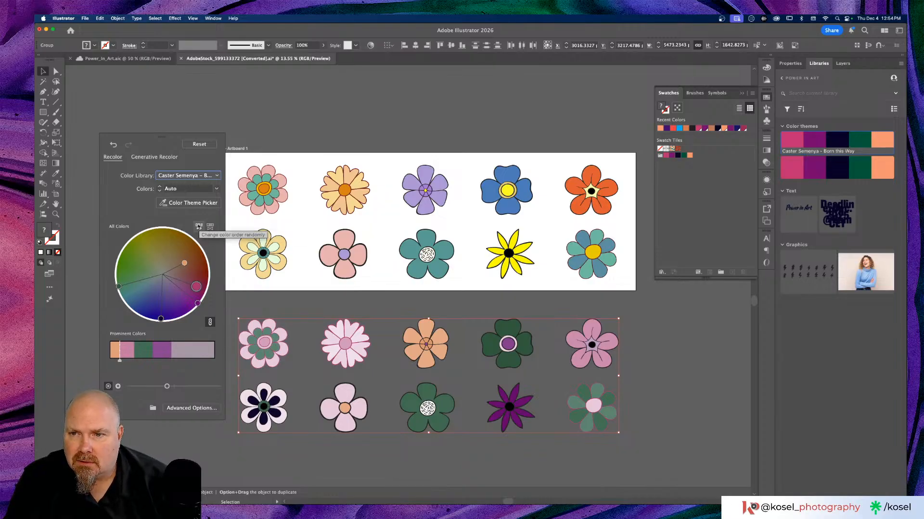
# Shuffle the theme's color order randomly until the flowers mix pale pink, green, navy and purple, and finish recoloring.
pyautogui.click(199, 227)
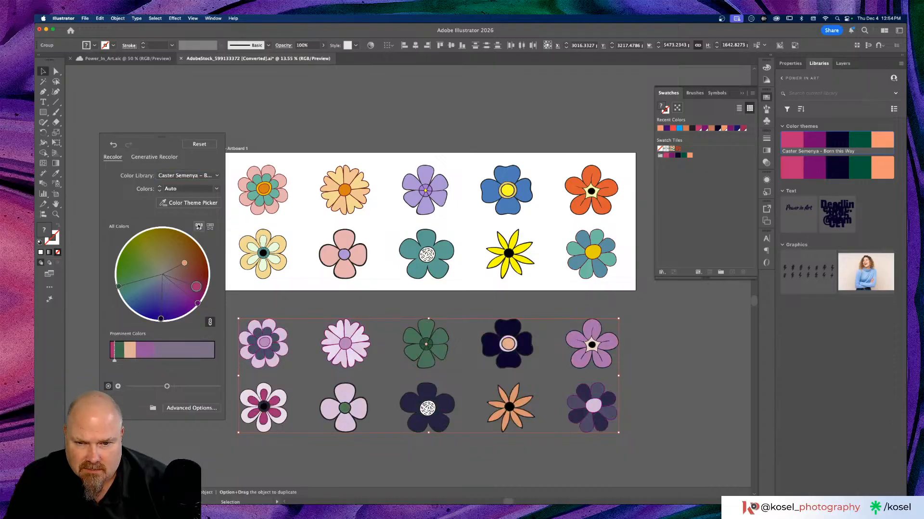
pyautogui.click(199, 226)
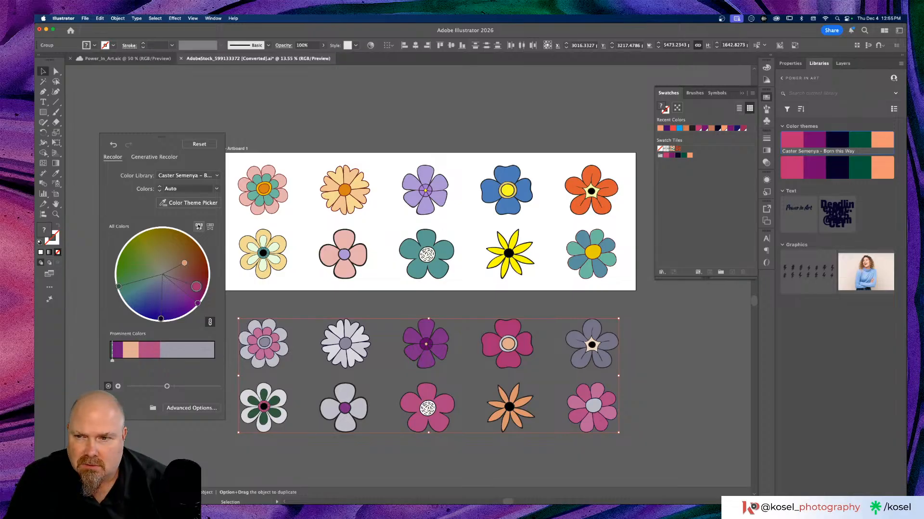
pyautogui.click(198, 227)
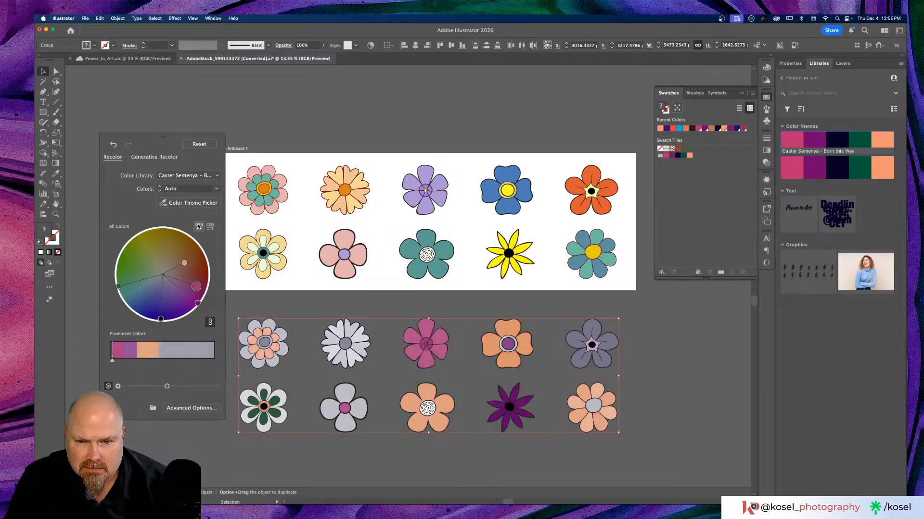
pyautogui.click(199, 227)
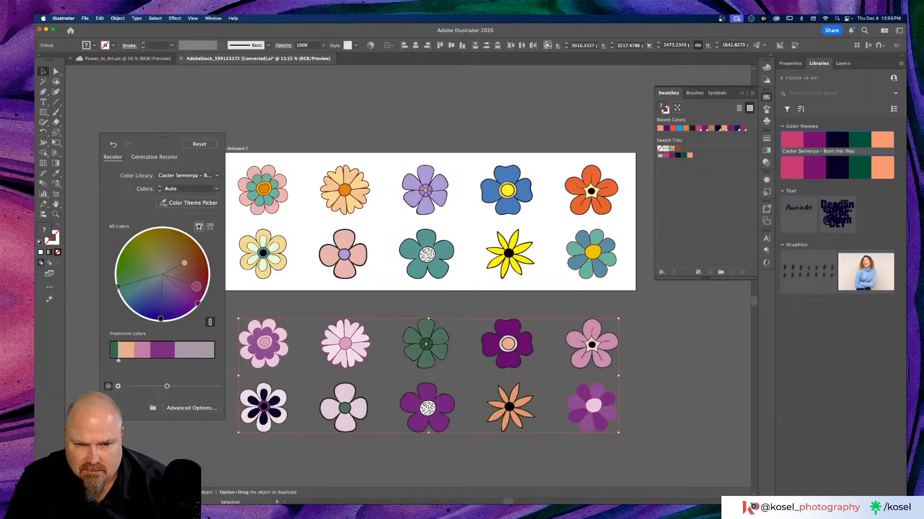
pyautogui.click(199, 227)
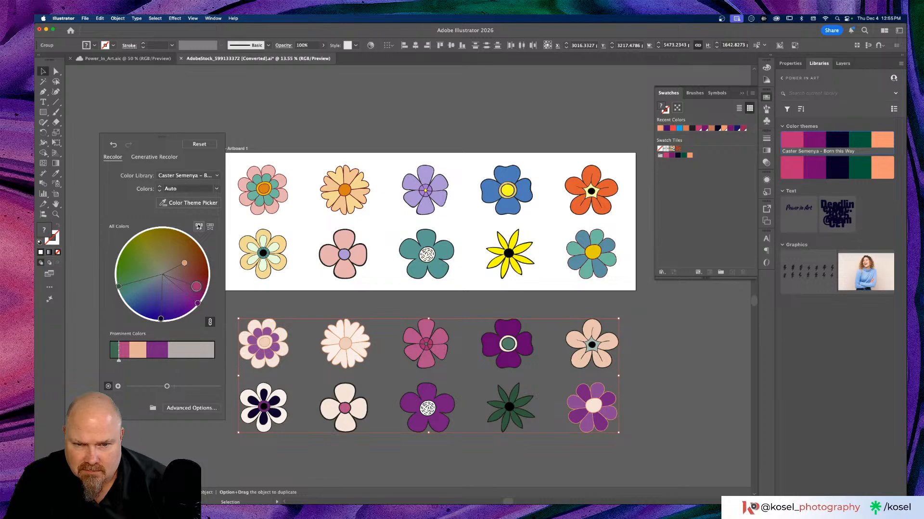
pyautogui.click(199, 227)
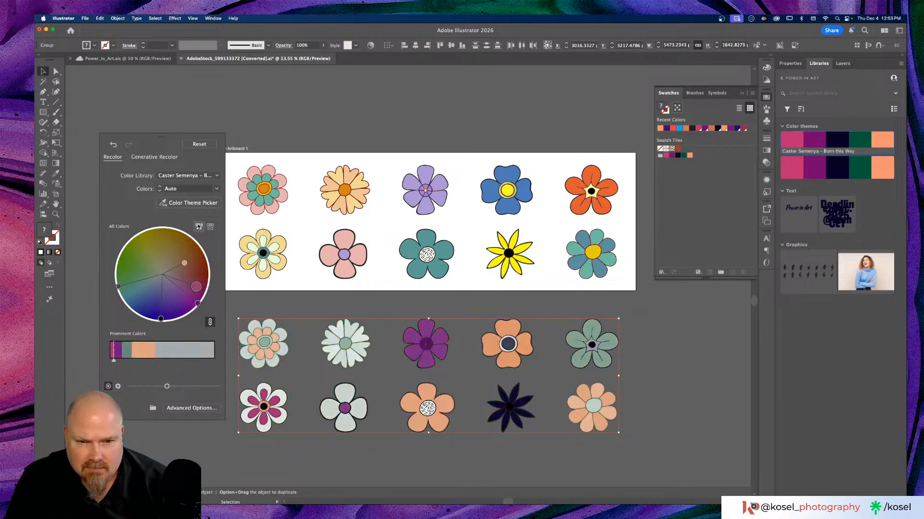
pyautogui.click(198, 227)
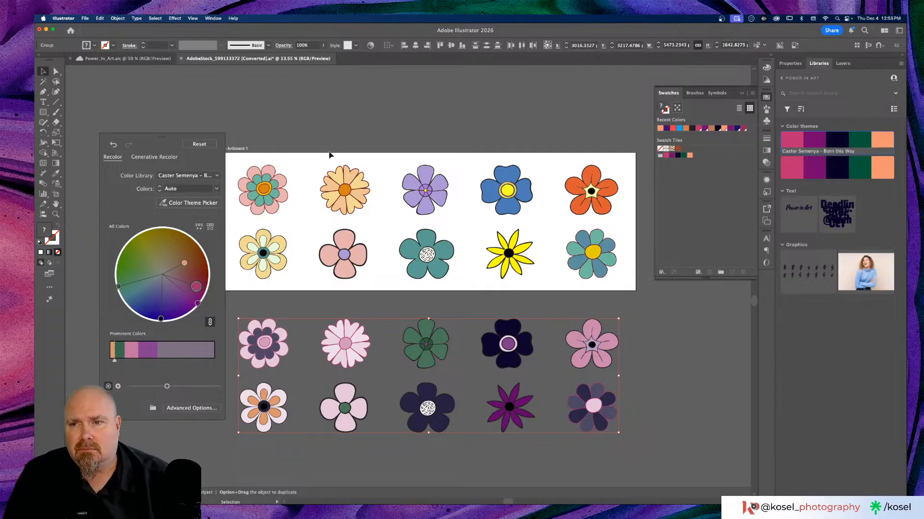
pyautogui.click(360, 110)
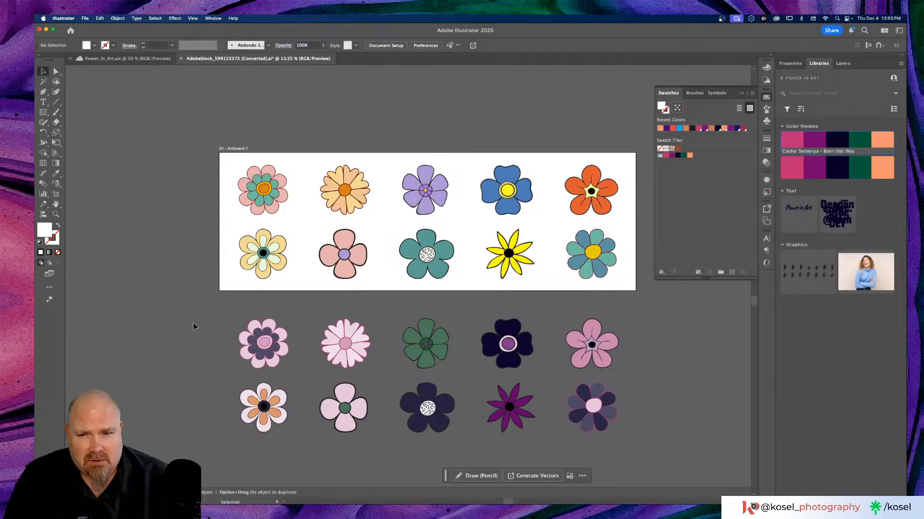
# Copy all the recolored flowers below the artboard and paste them into the blank Untitled-2 document in Photoshop.
pyautogui.moveTo(197, 314); pyautogui.dragTo(676, 441)
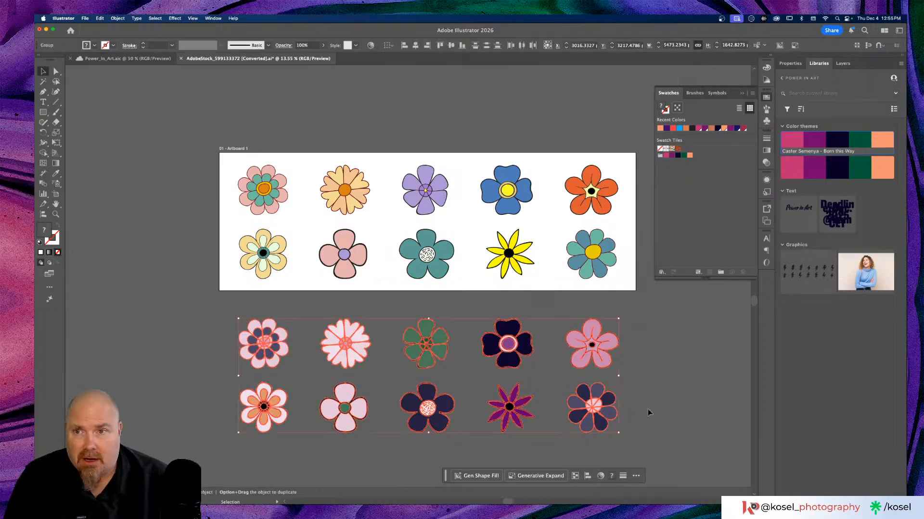
pyautogui.press('a')
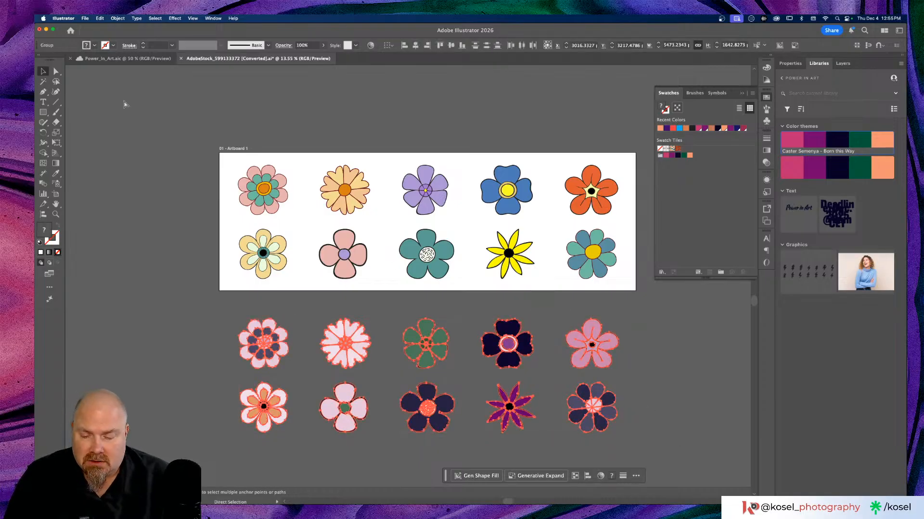
pyautogui.press('super+Tab')
pyautogui.press('super+Tab')
pyautogui.press('super+Tab')
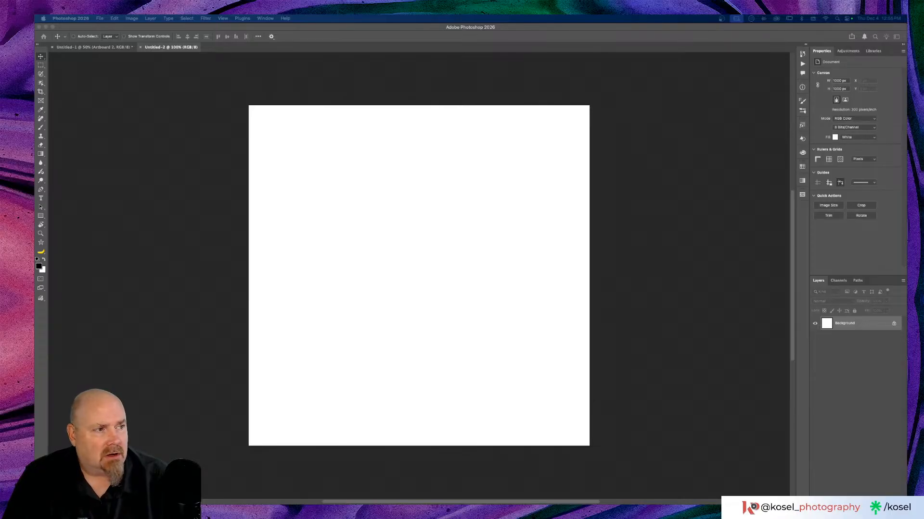
pyautogui.press('super+v')
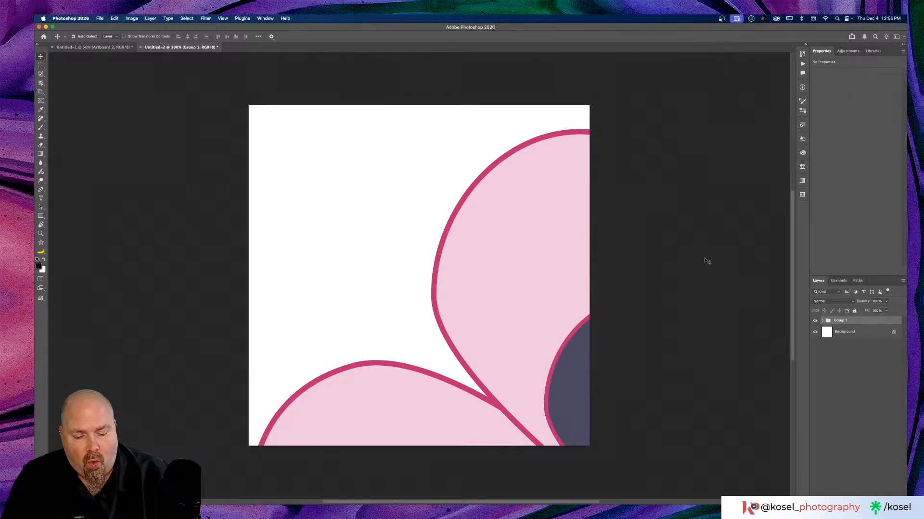
# Free-transform the pasted flower group and scale it down to about 5% at the canvas's upper-left corner.
pyautogui.press('super+minus')
pyautogui.press('super+minus')
pyautogui.press('super+minus')
pyautogui.press('super+minus')
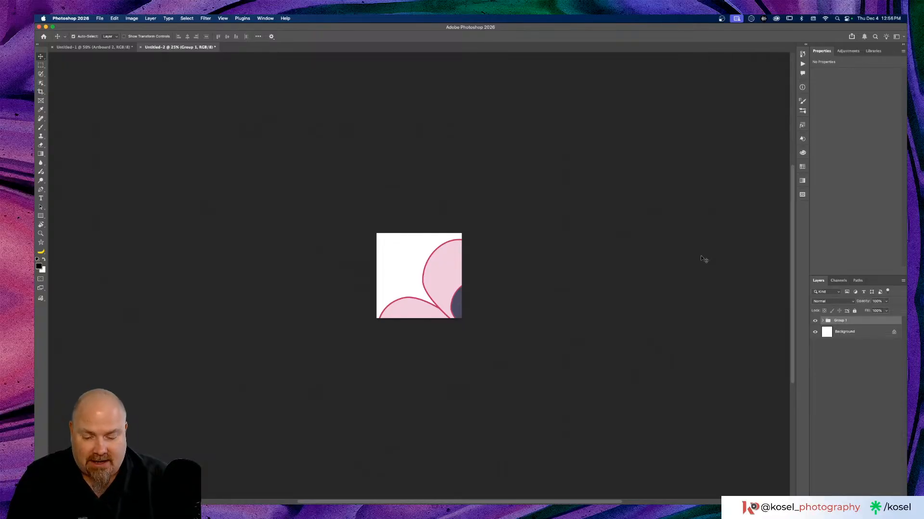
pyautogui.press('super+t')
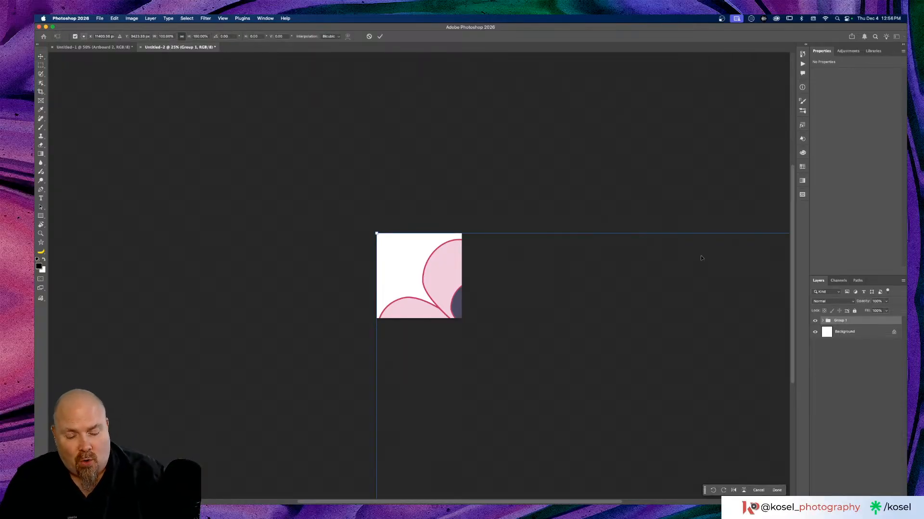
pyautogui.press('super+minus')
pyautogui.press('super+minus')
pyautogui.press('super+minus')
pyautogui.press('super+minus')
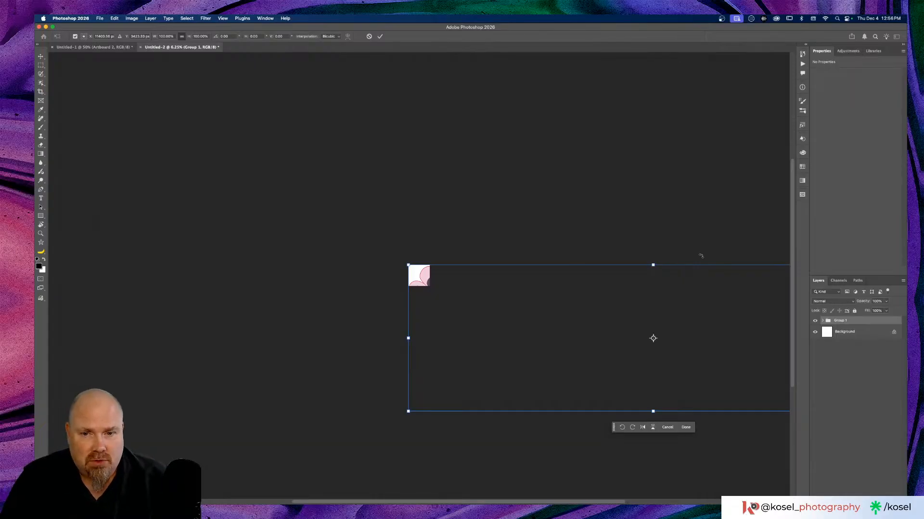
pyautogui.hscroll(6, 538, 348)
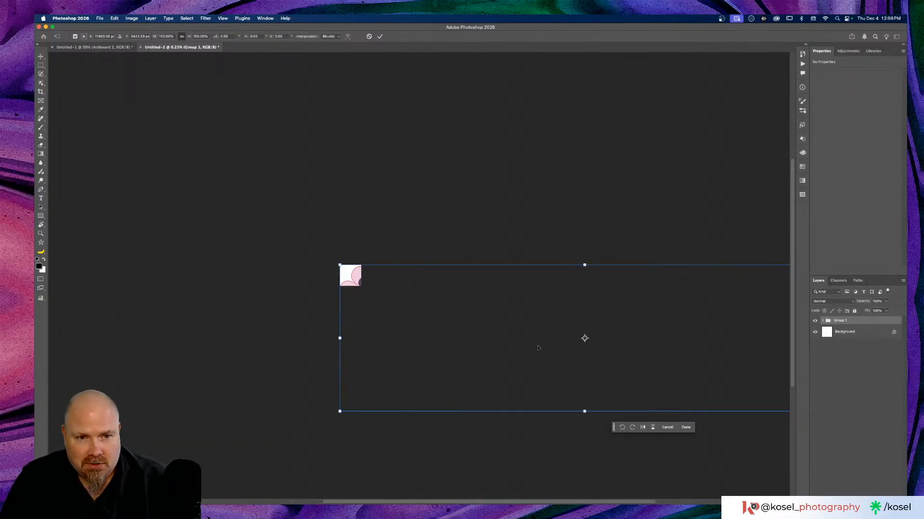
pyautogui.hscroll(-6, 538, 348)
pyautogui.scroll(-1, 538, 348)
pyautogui.hscroll(2, 538, 349)
pyautogui.hscroll(5, 538, 349)
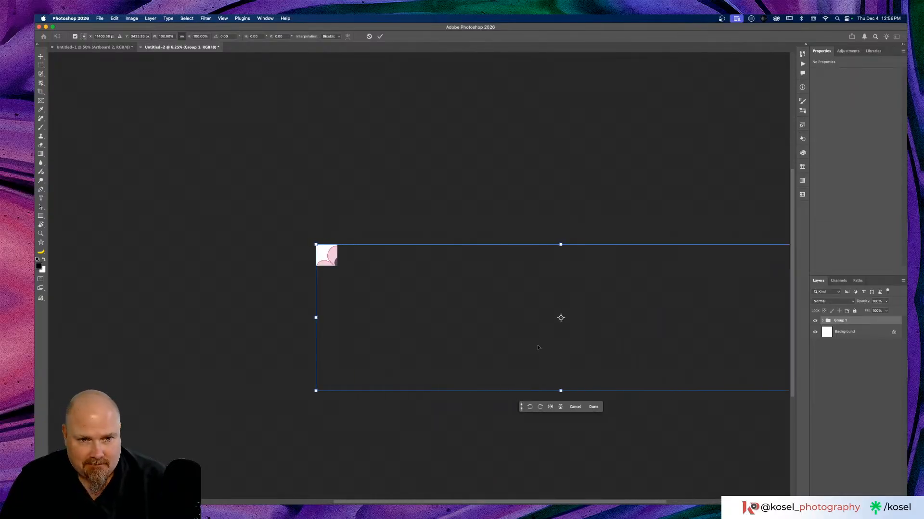
pyautogui.scroll(-1, 539, 349)
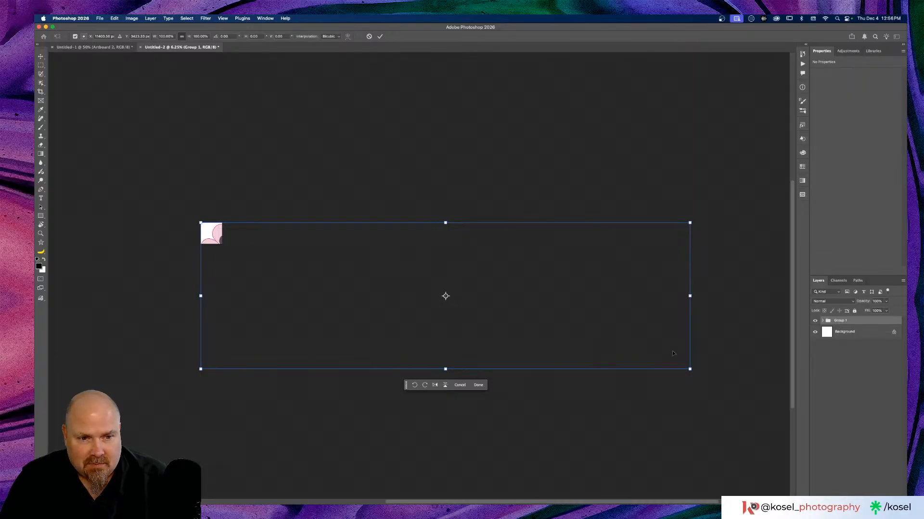
pyautogui.moveTo(690, 369); pyautogui.dragTo(303, 265)
pyautogui.moveTo(303, 265); pyautogui.dragTo(228, 231)
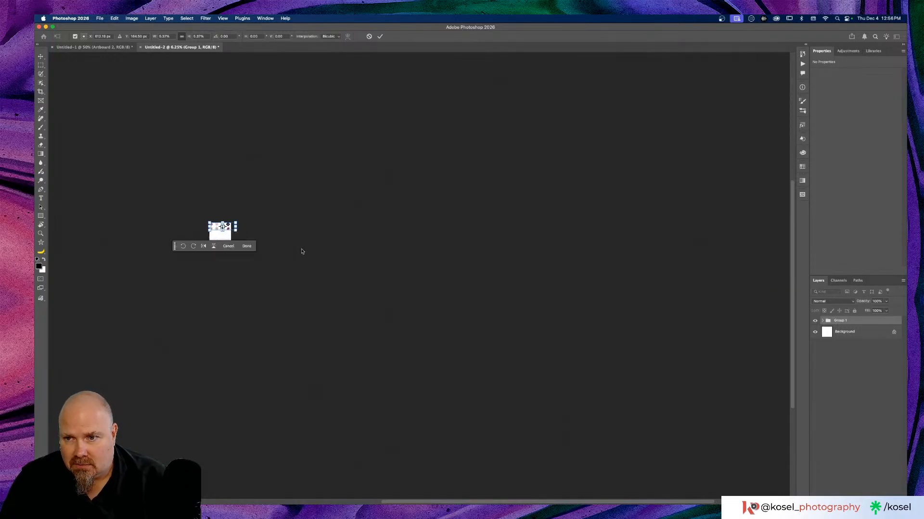
# Shrink the flower group a little further until both rows fit within the canvas width, and apply the transform.
pyautogui.hscroll(-10, 302, 252)
pyautogui.hscroll(3, 302, 251)
pyautogui.hscroll(-2, 301, 252)
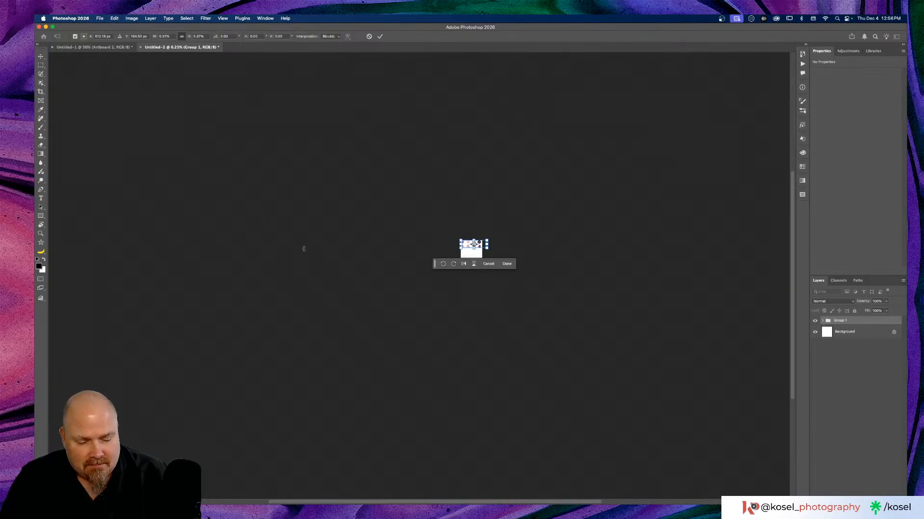
pyautogui.press('super+equal')
pyautogui.press('super+equal')
pyautogui.press('super+equal')
pyautogui.press('super+equal')
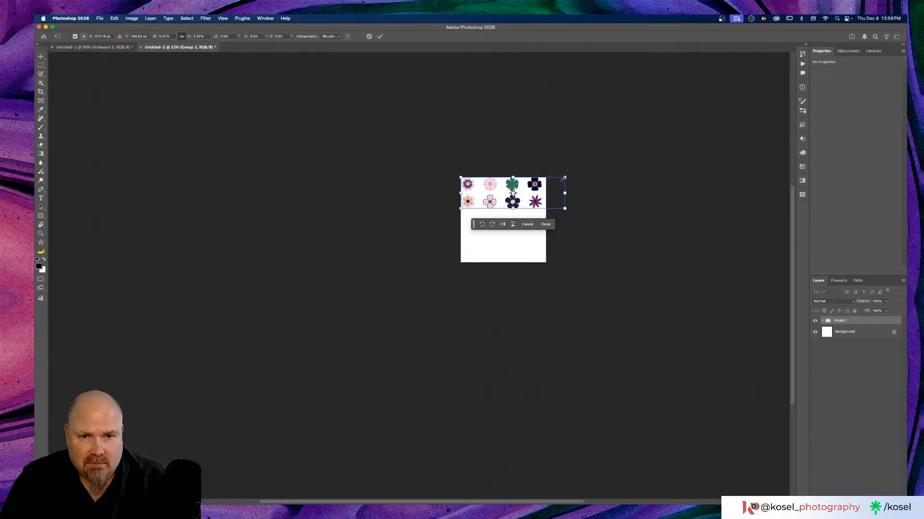
pyautogui.moveTo(566, 209); pyautogui.dragTo(543, 205)
pyautogui.click(541, 220)
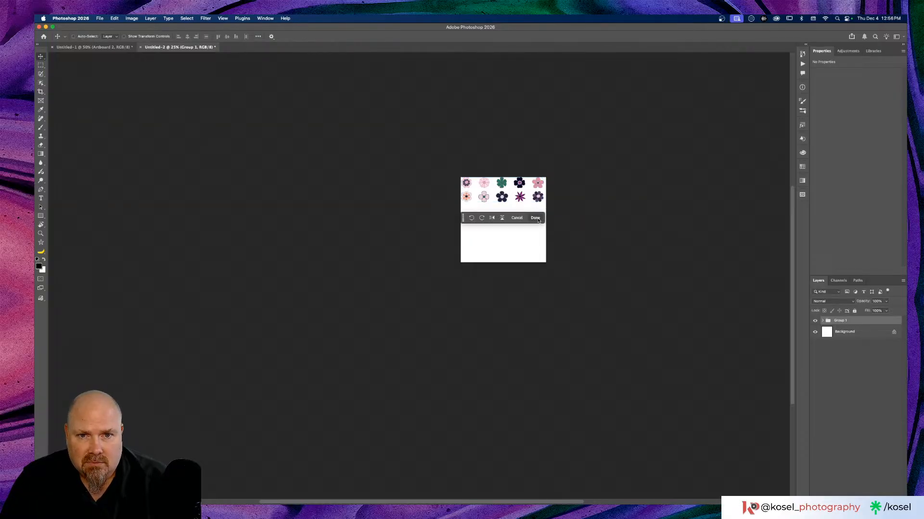
# Expand Group 1 and its PATTERN subgroup to list the individual flower groups, with the canvas viewed at 100%.
pyautogui.scroll(5, 510, 242)
pyautogui.hscroll(3, 511, 242)
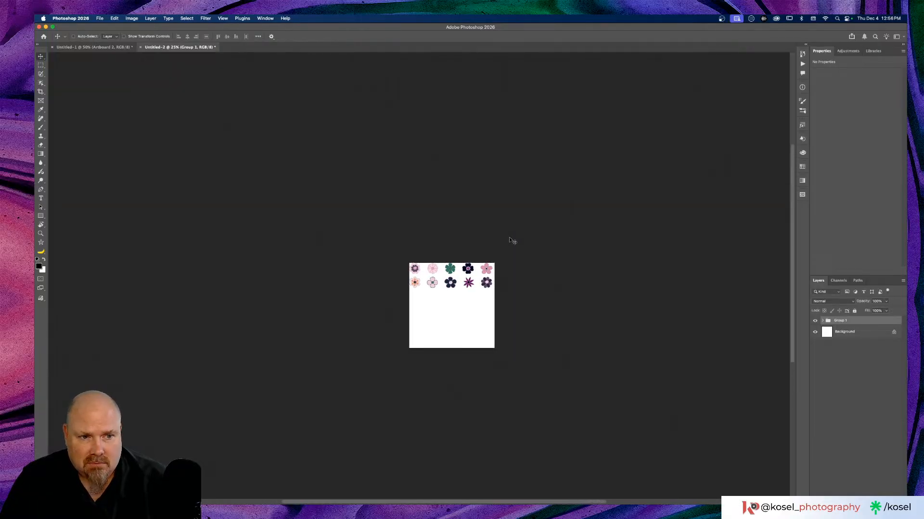
pyautogui.click(824, 321)
pyautogui.click(830, 329)
pyautogui.click(829, 329)
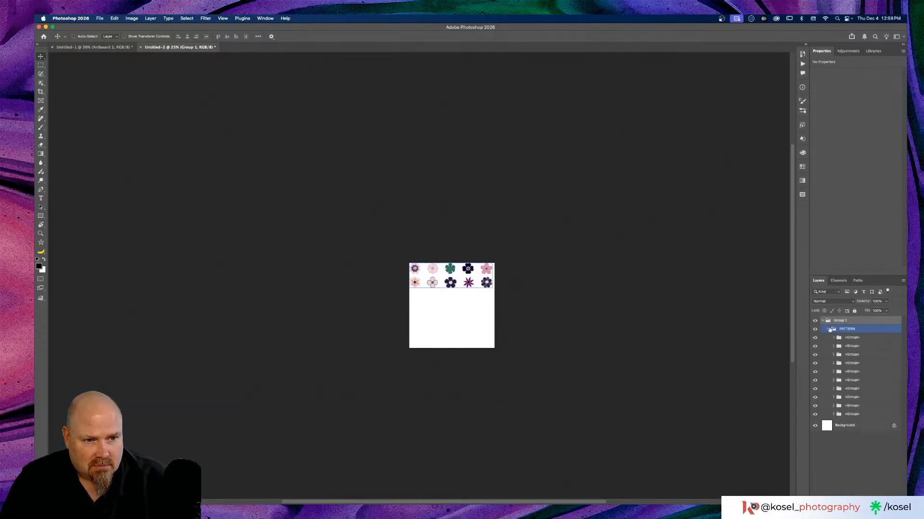
pyautogui.click(820, 338)
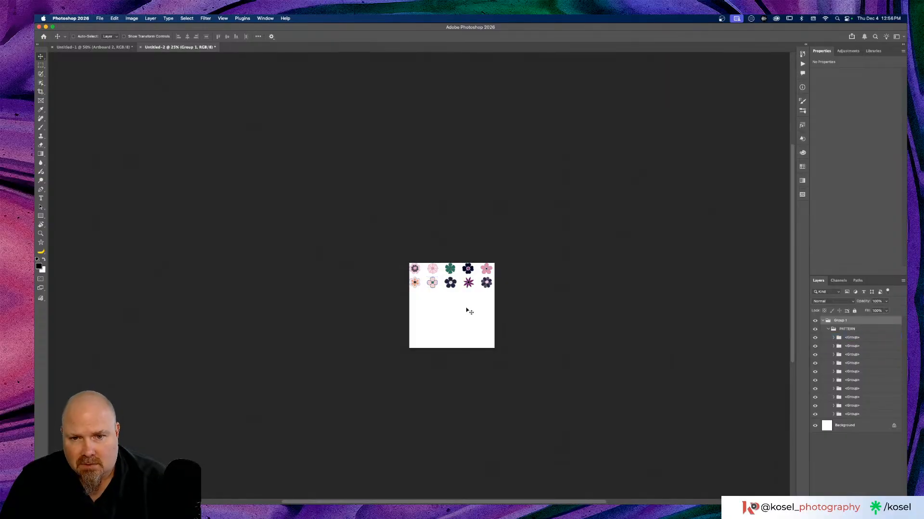
pyautogui.press('super+1')
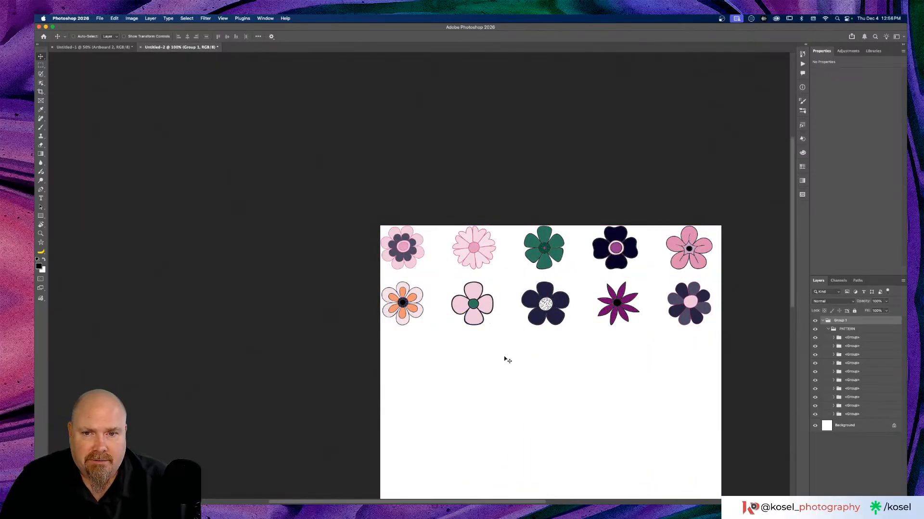
pyautogui.scroll(-5, 505, 360)
pyautogui.hscroll(5, 505, 359)
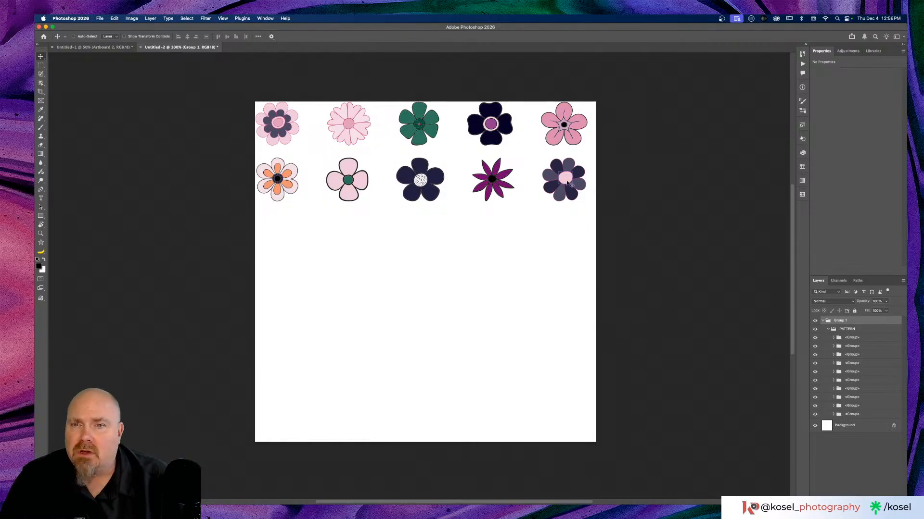
# Enable the Move tool's Auto-Select, collapse the orange-centred flower's group, and set Auto-Select to target Group.
pyautogui.click(869, 339)
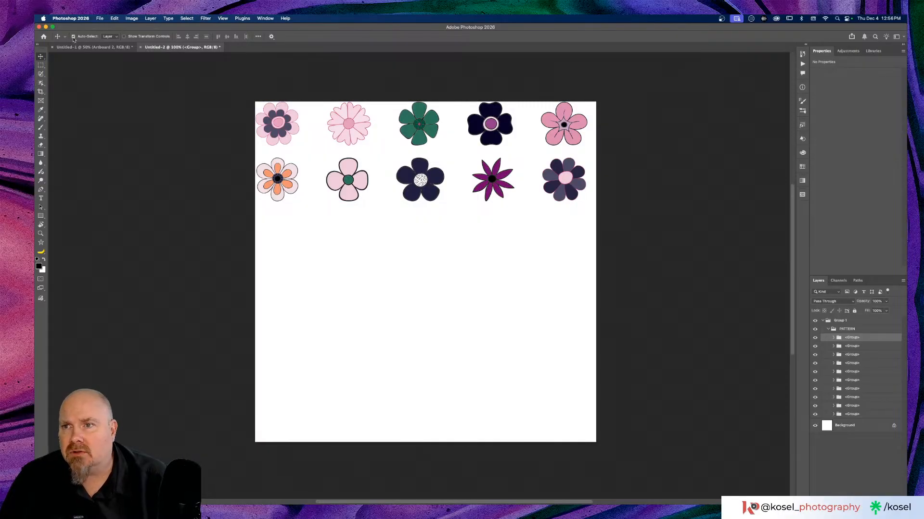
pyautogui.click(277, 185)
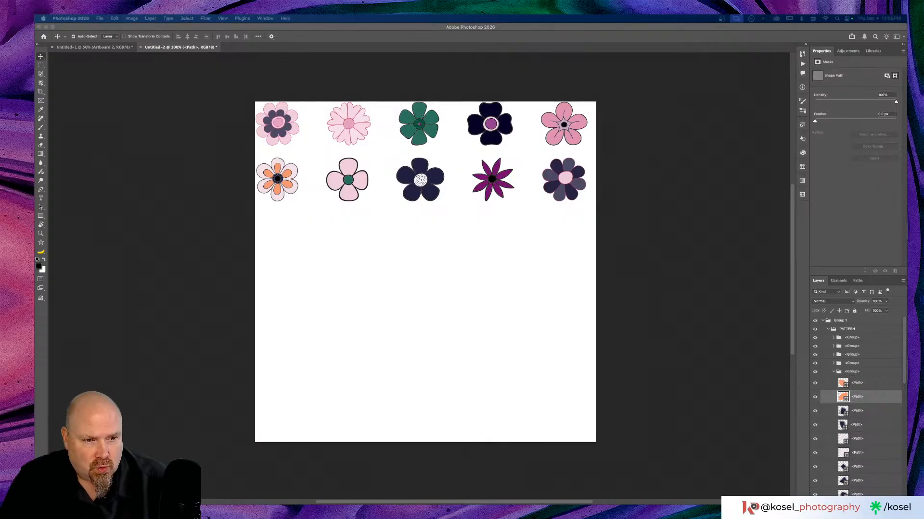
pyautogui.click(834, 372)
pyautogui.click(833, 371)
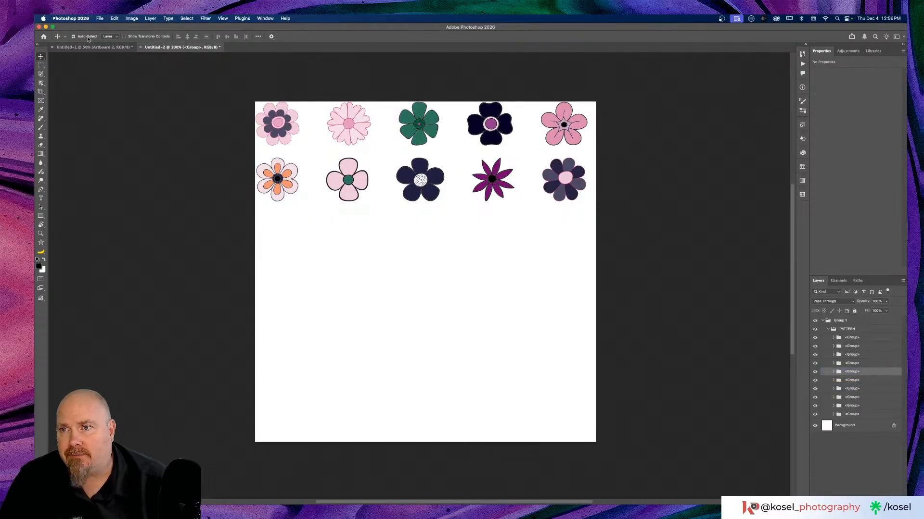
pyautogui.click(107, 37)
pyautogui.click(109, 29)
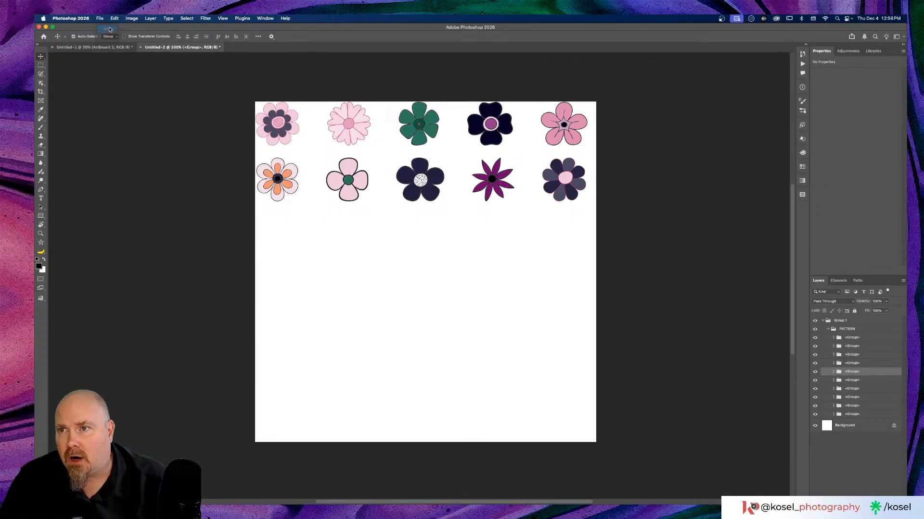
# Move the flower block slightly down the canvas and ungroup both Group 1 and PATTERN to separate the flowers.
pyautogui.click(288, 183)
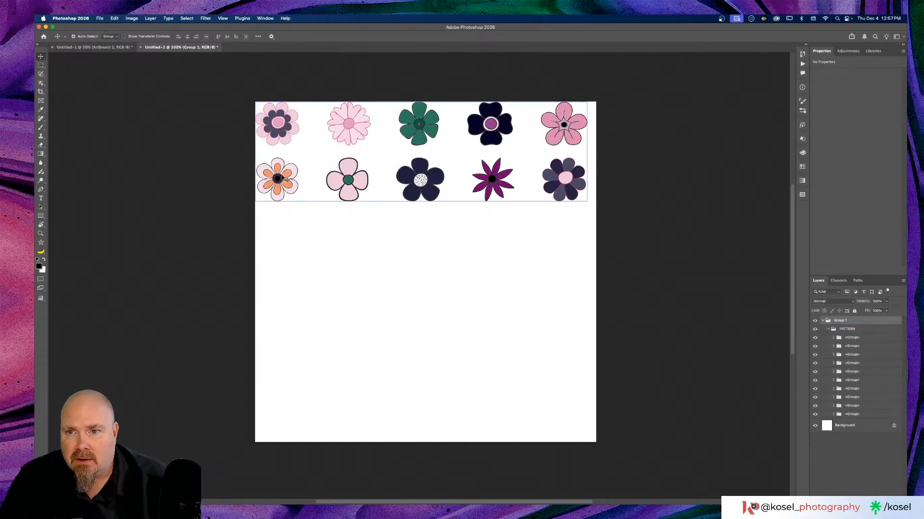
pyautogui.moveTo(282, 193)
pyautogui.mouseDown()
pyautogui.moveTo(283, 216)
pyautogui.moveTo(283, 208)
pyautogui.mouseUp()
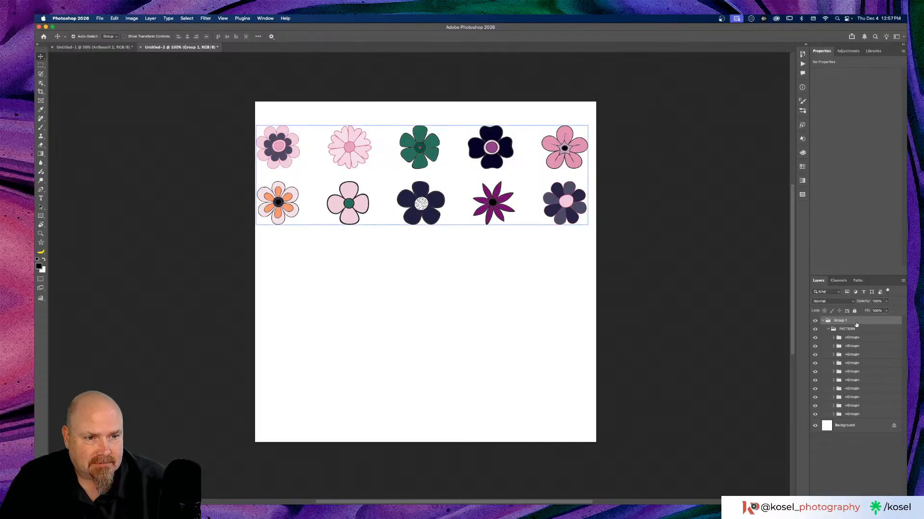
pyautogui.rightClick(857, 325)
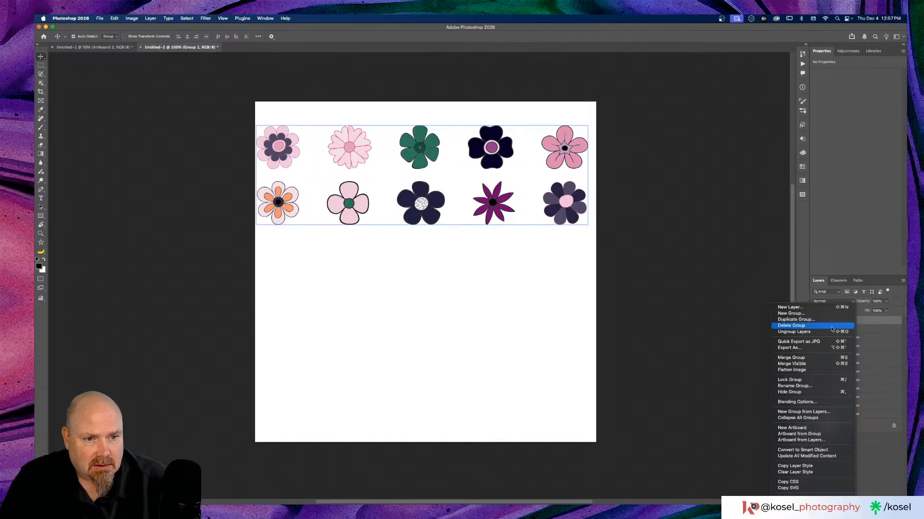
pyautogui.click(812, 332)
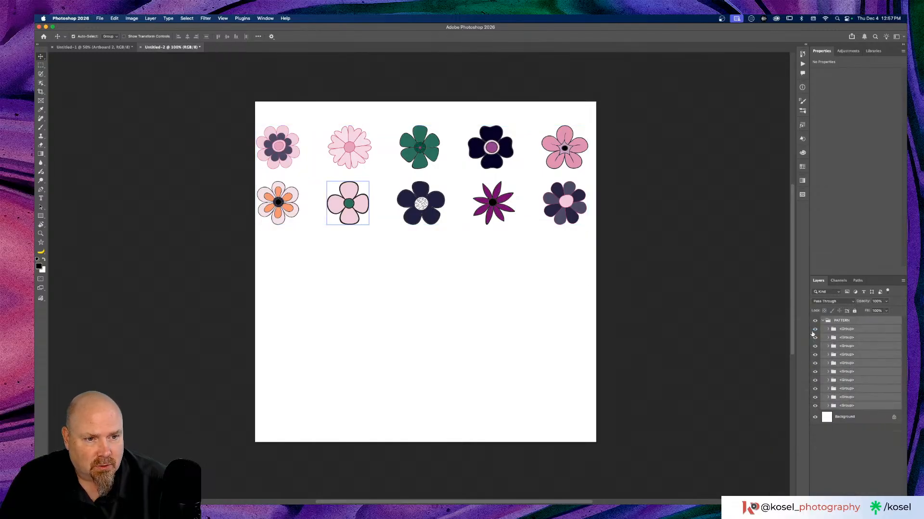
pyautogui.click(504, 344)
pyautogui.click(861, 325)
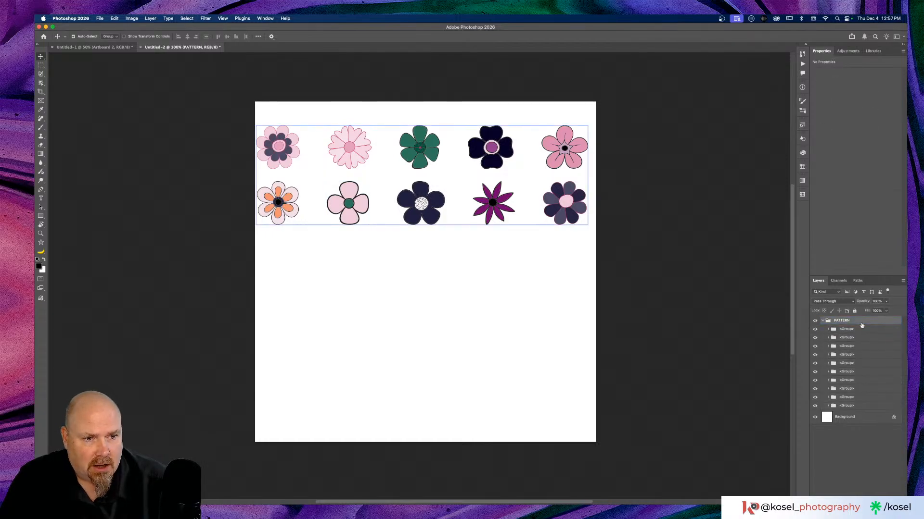
pyautogui.rightClick(861, 325)
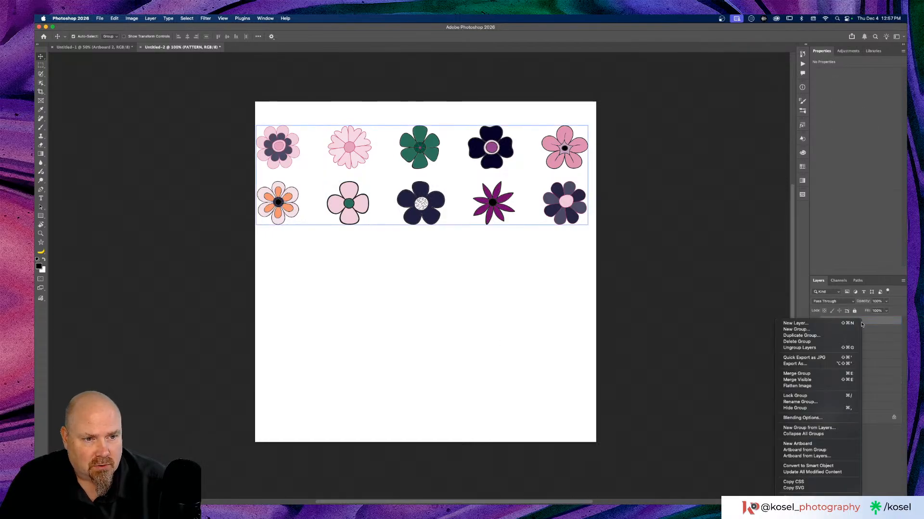
pyautogui.click(811, 348)
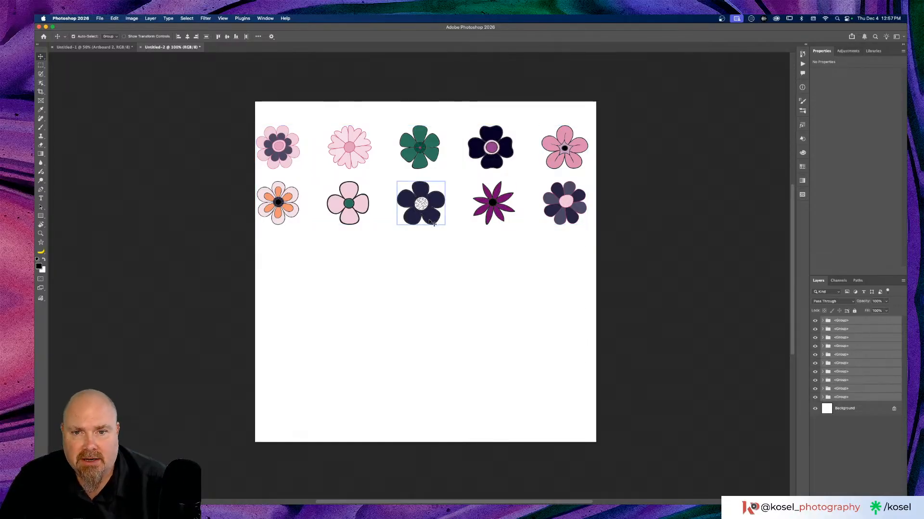
# Shift all flowers further down the canvas together and move the navy flower with the white centre alone to the lower middle.
pyautogui.moveTo(432, 223); pyautogui.dragTo(427, 263)
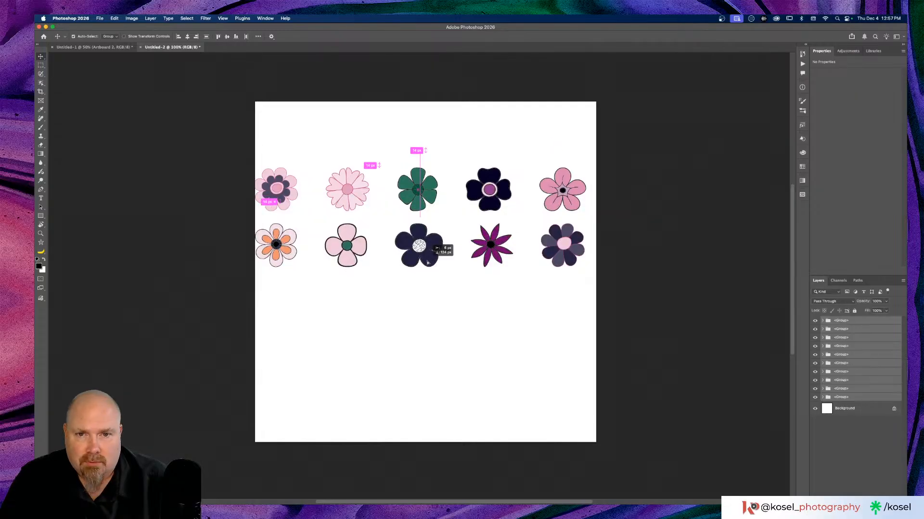
pyautogui.click(494, 320)
pyautogui.click(422, 248)
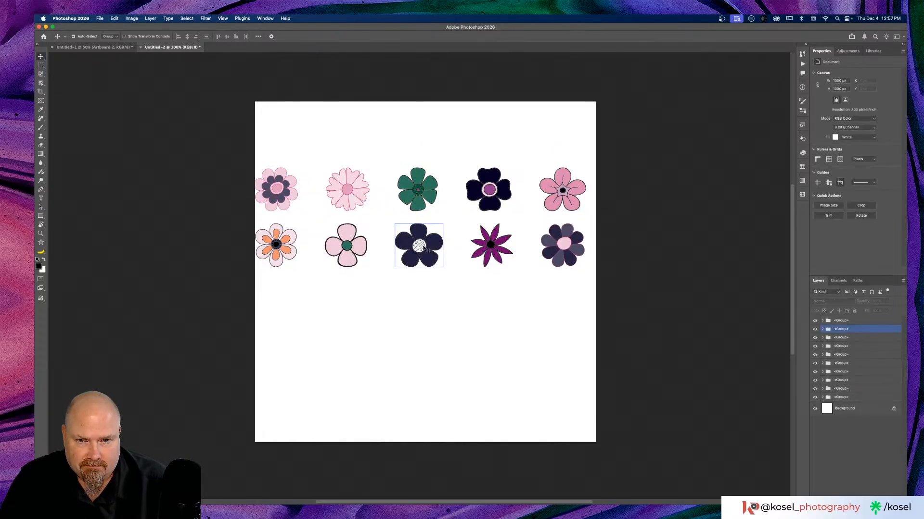
pyautogui.moveTo(434, 260); pyautogui.dragTo(444, 375)
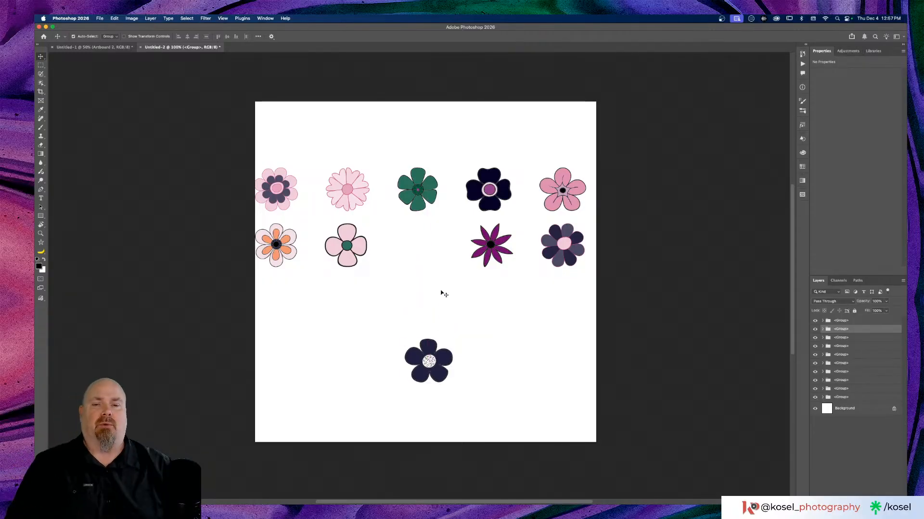
# Scatter the pale pink four-petal, purple and multi-petal navy flowers across the lower canvas, and the pink five-petal flower to the upper right.
pyautogui.click(367, 248)
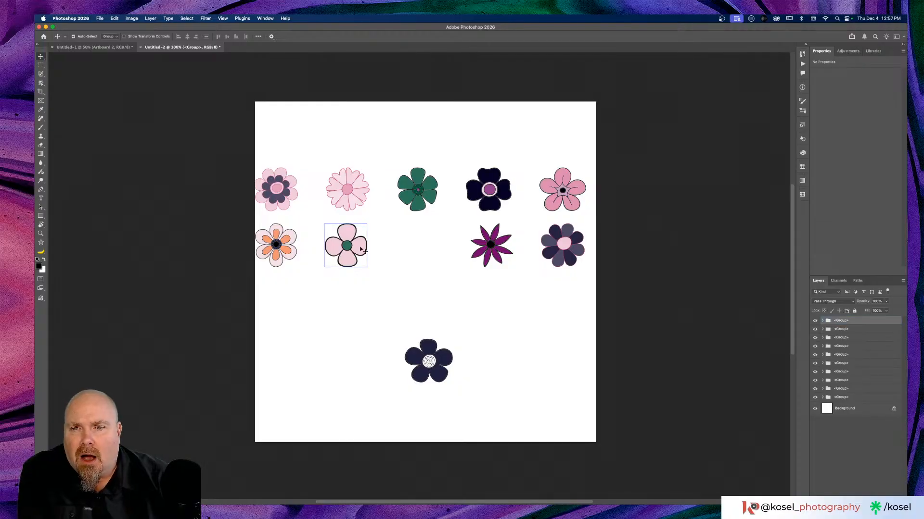
pyautogui.moveTo(366, 249); pyautogui.dragTo(375, 367)
pyautogui.moveTo(485, 252); pyautogui.dragTo(472, 275)
pyautogui.click(547, 255)
pyautogui.moveTo(547, 255); pyautogui.dragTo(518, 339)
pyautogui.click(559, 176)
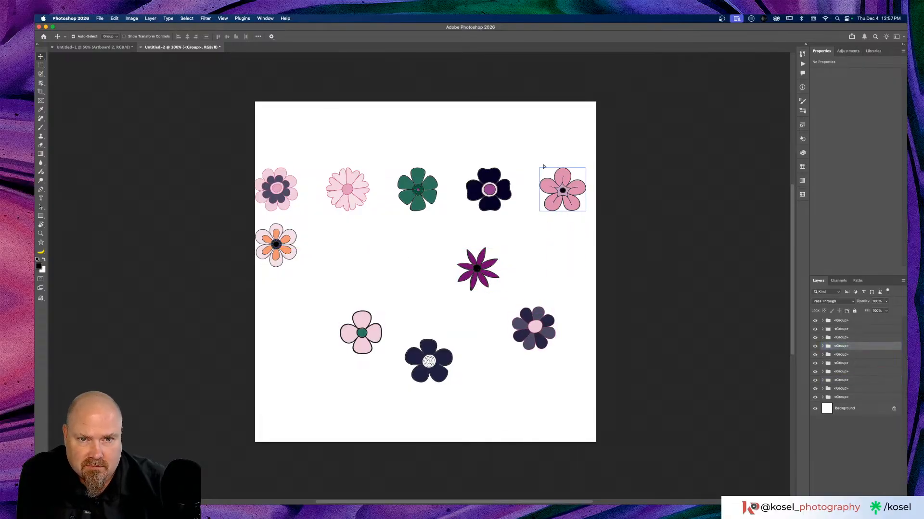
pyautogui.moveTo(558, 175); pyautogui.dragTo(530, 133)
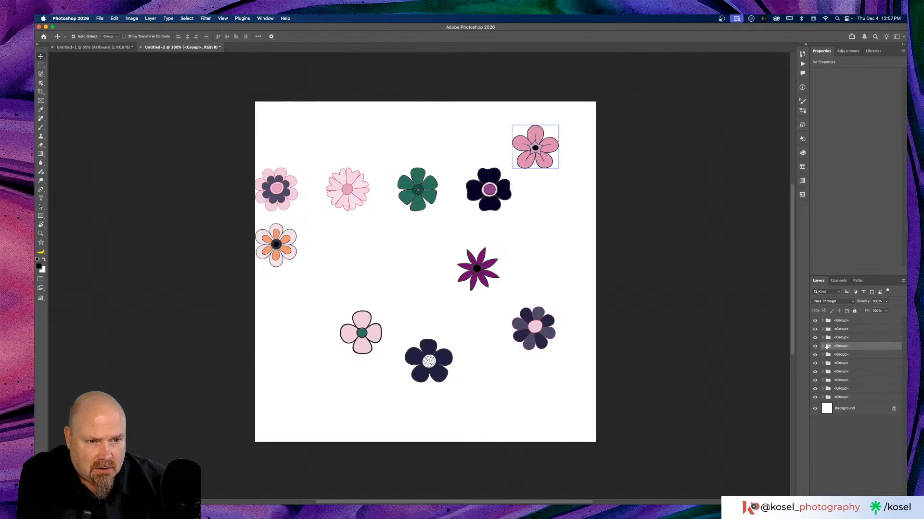
pyautogui.click(822, 346)
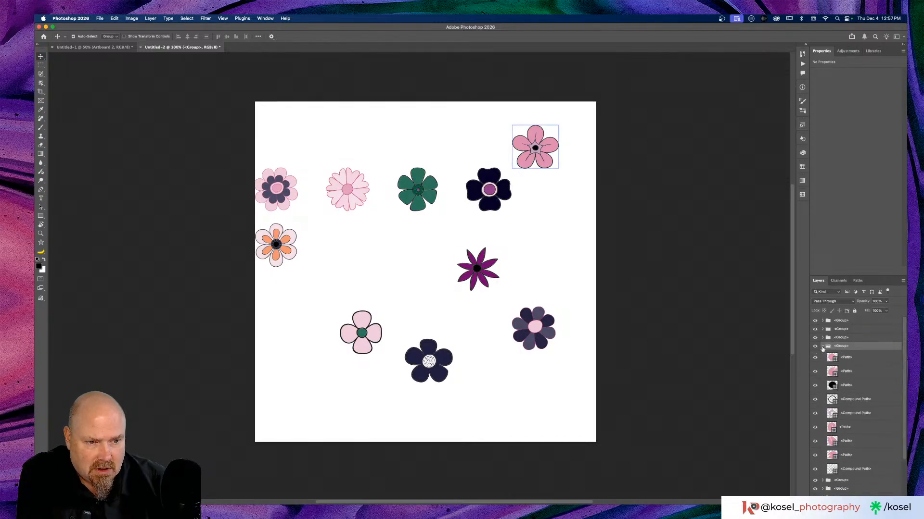
pyautogui.click(822, 347)
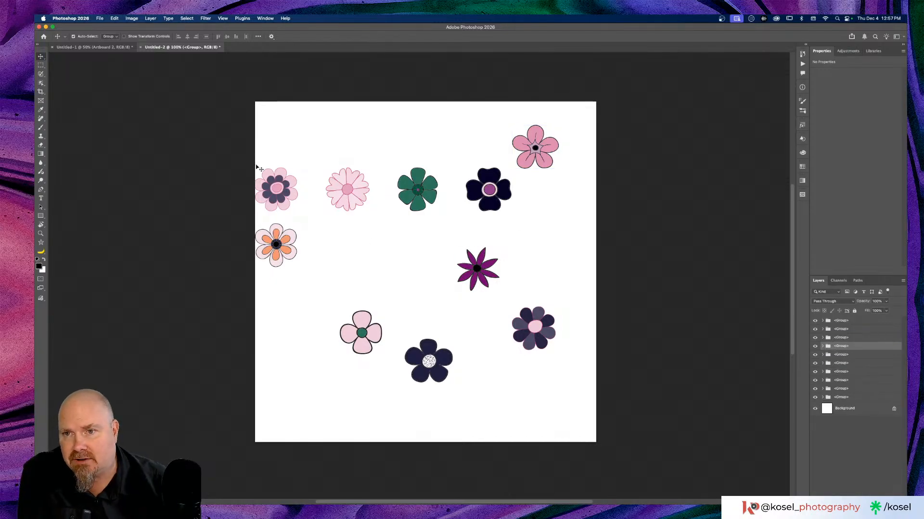
# Move the layered pink-and-navy flower to the canvas's upper left, the pale pink daisy to the upper middle, and the green flower left of centre.
pyautogui.moveTo(280, 185); pyautogui.dragTo(307, 145)
pyautogui.moveTo(342, 190); pyautogui.dragTo(425, 149)
pyautogui.click(412, 190)
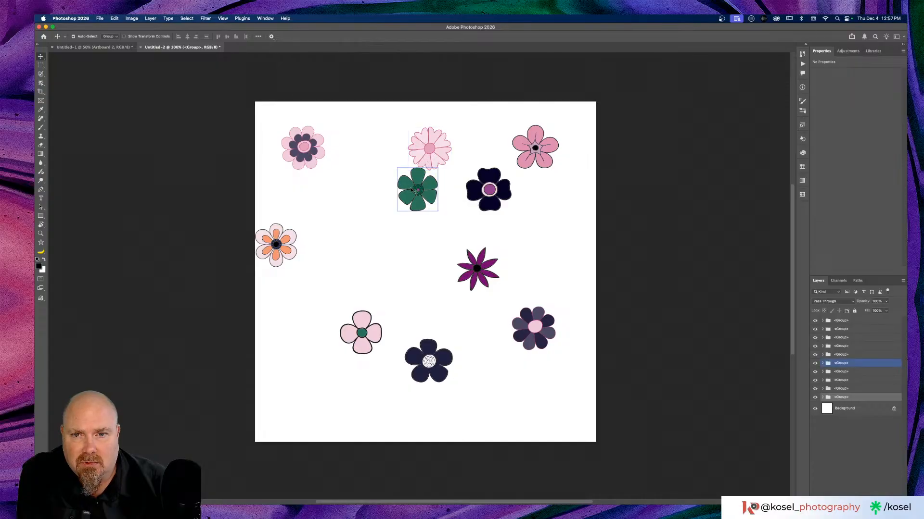
pyautogui.moveTo(412, 190); pyautogui.dragTo(371, 217)
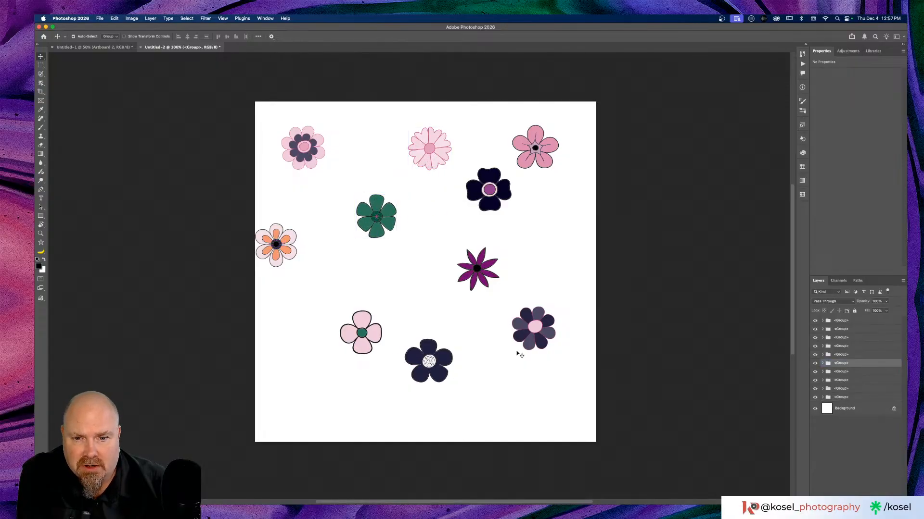
# Move the white-centred navy flower to the lower left, the orange-centred flower to the lower middle, and the green flower to the middle left.
pyautogui.moveTo(429, 362); pyautogui.dragTo(351, 390)
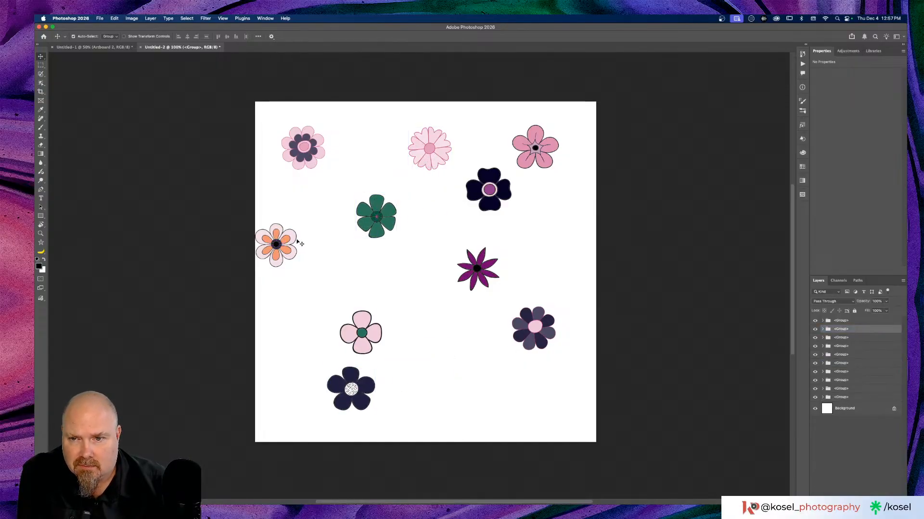
pyautogui.moveTo(295, 243); pyautogui.dragTo(481, 332)
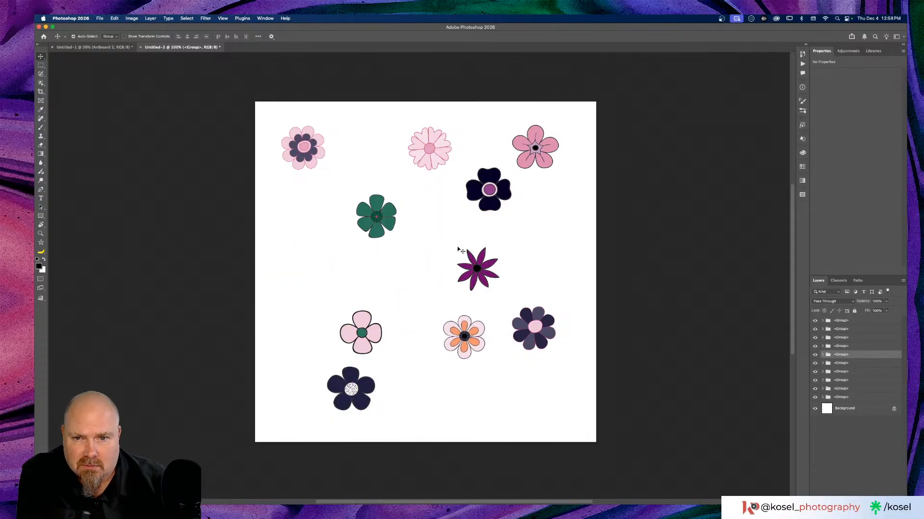
pyautogui.moveTo(376, 218); pyautogui.dragTo(321, 250)
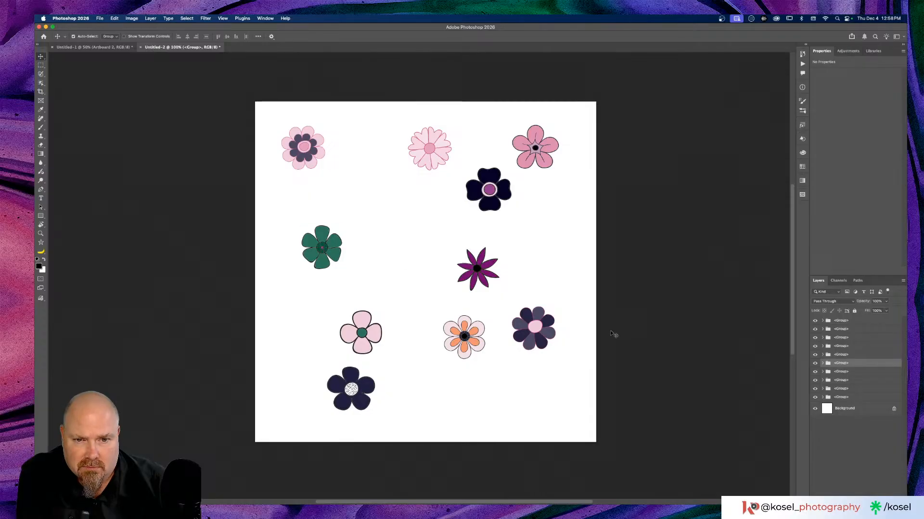
pyautogui.moveTo(463, 337); pyautogui.dragTo(463, 368)
# Move the purple pointed flower to the canvas's middle right and the navy four-petal flower with the purple centre just above the canvas centre.
pyautogui.click(472, 278)
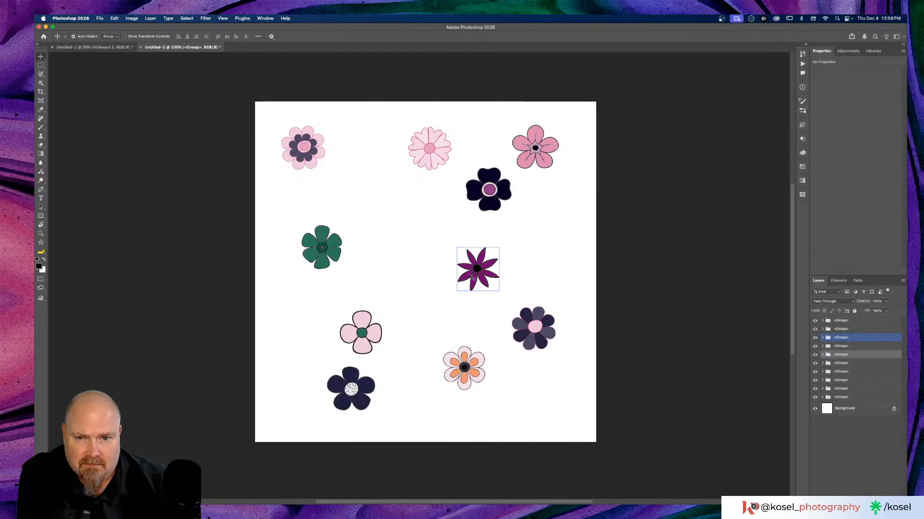
pyautogui.moveTo(473, 278); pyautogui.dragTo(550, 250)
pyautogui.click(569, 293)
pyautogui.click(489, 206)
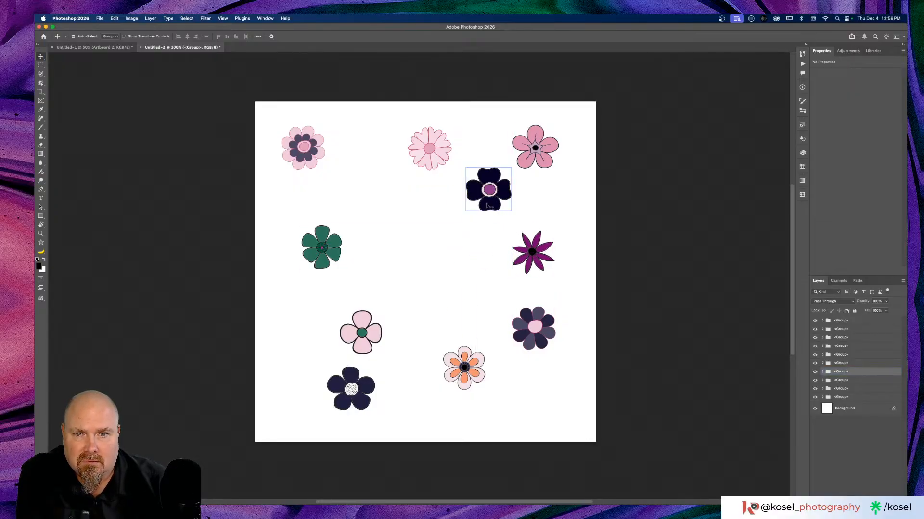
pyautogui.moveTo(488, 206); pyautogui.dragTo(442, 232)
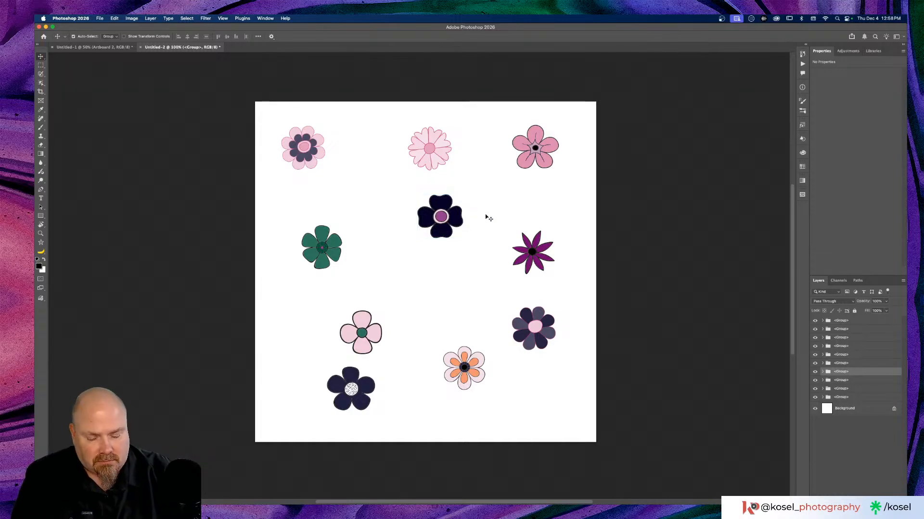
# Enlarge the navy four-petal flower proportionally to about 159% and shift it slightly down and right.
pyautogui.press('t')
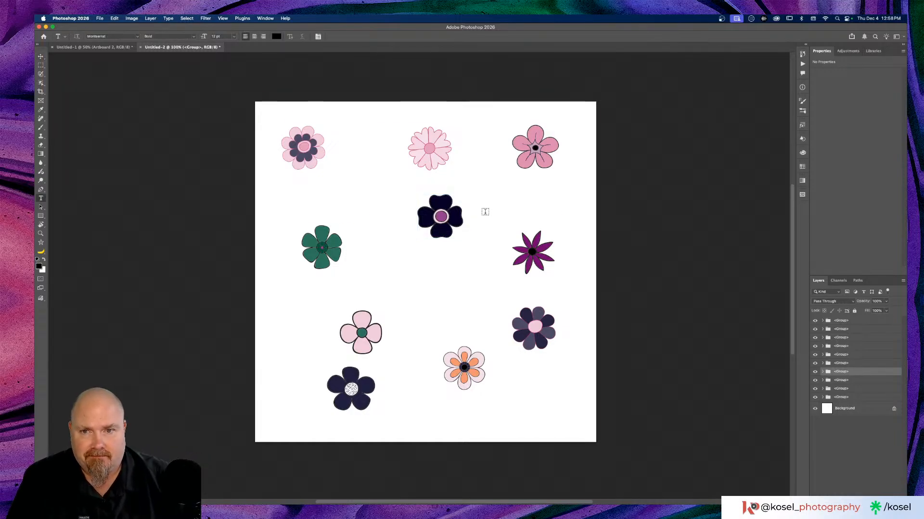
pyautogui.click(41, 58)
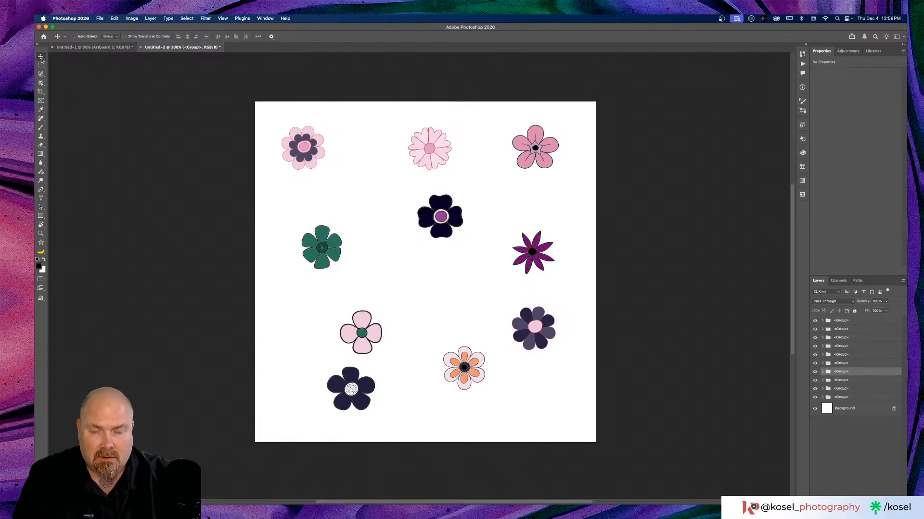
pyautogui.press('super+t')
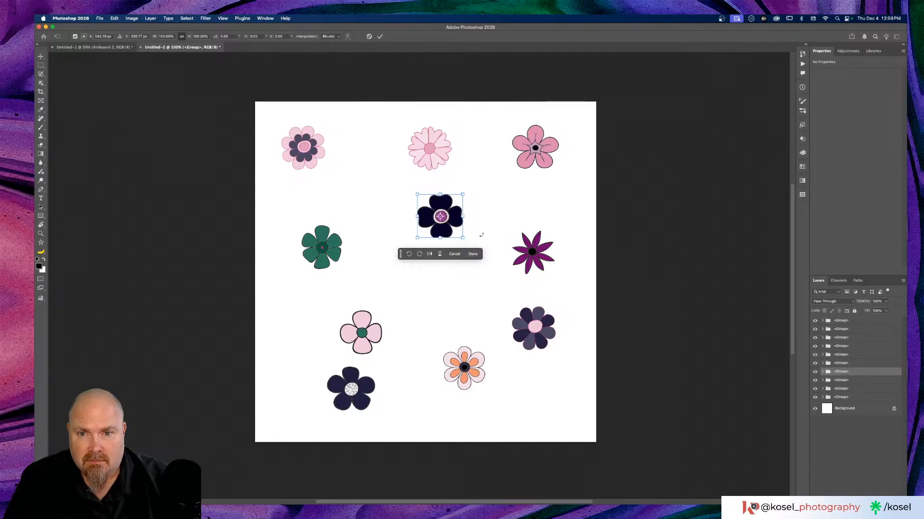
pyautogui.moveTo(418, 237); pyautogui.dragTo(389, 262)
pyautogui.click(459, 280)
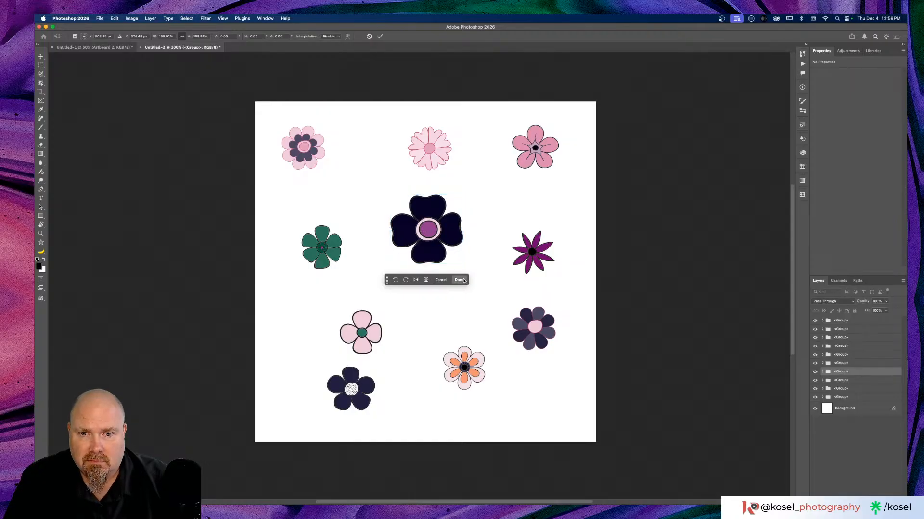
pyautogui.moveTo(438, 256); pyautogui.dragTo(447, 269)
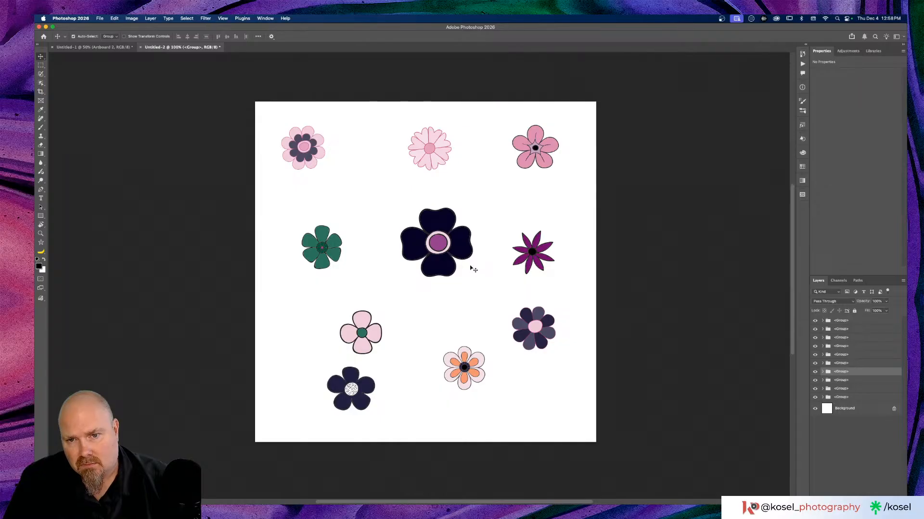
# Rotate the enlarged navy four-petal flower about 12 degrees counterclockwise.
pyautogui.press('super+t')
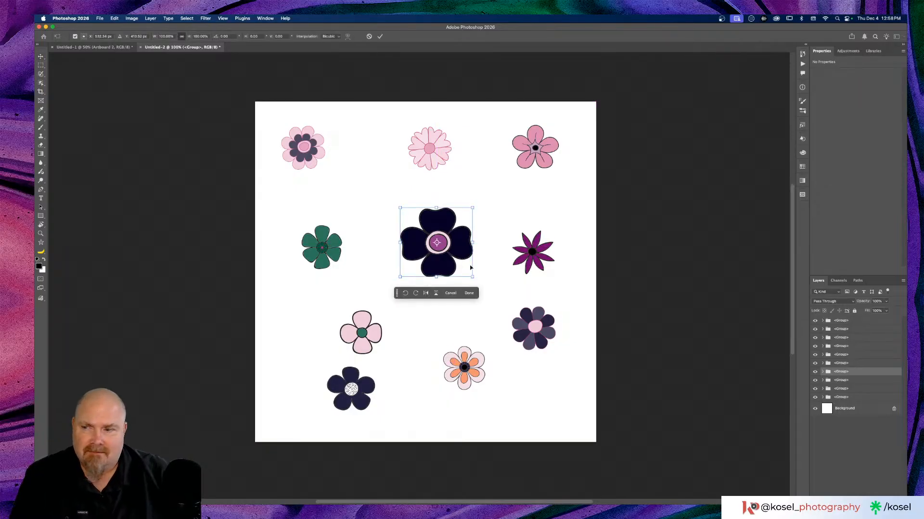
pyautogui.moveTo(478, 277); pyautogui.dragTo(485, 267)
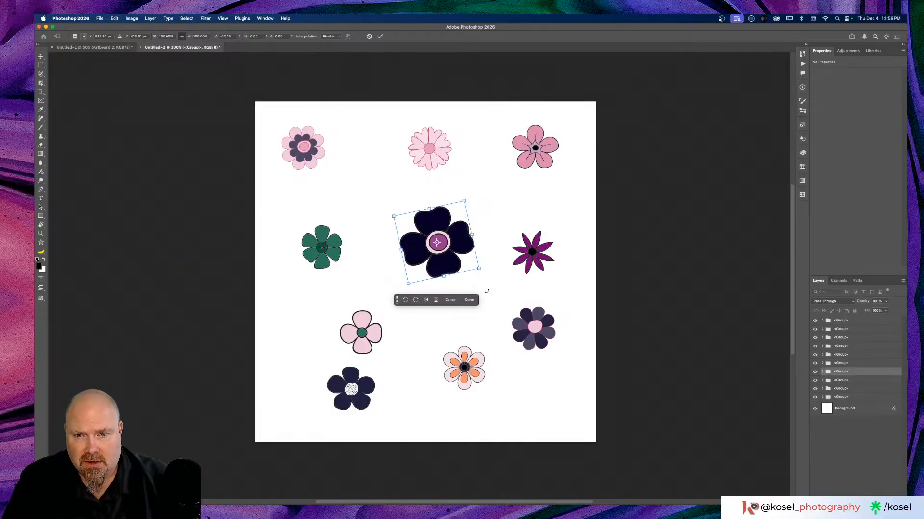
pyautogui.click(469, 300)
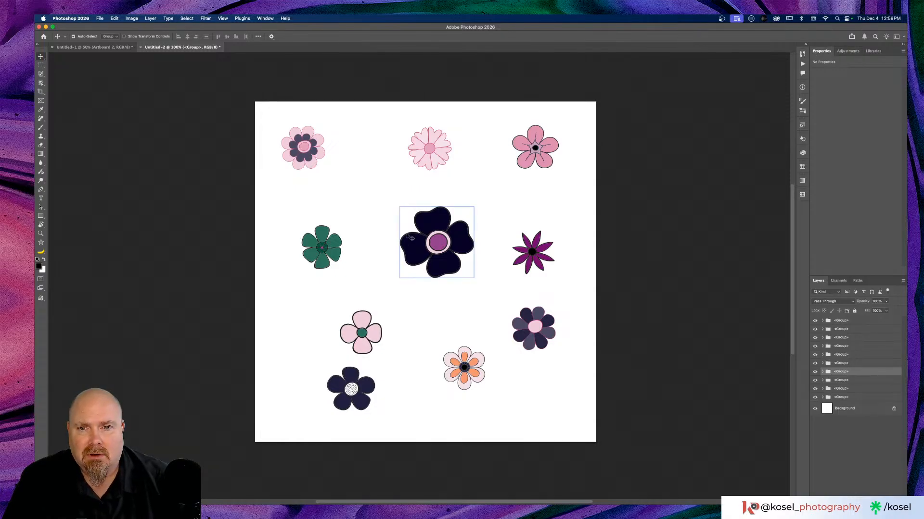
pyautogui.press('super+t')
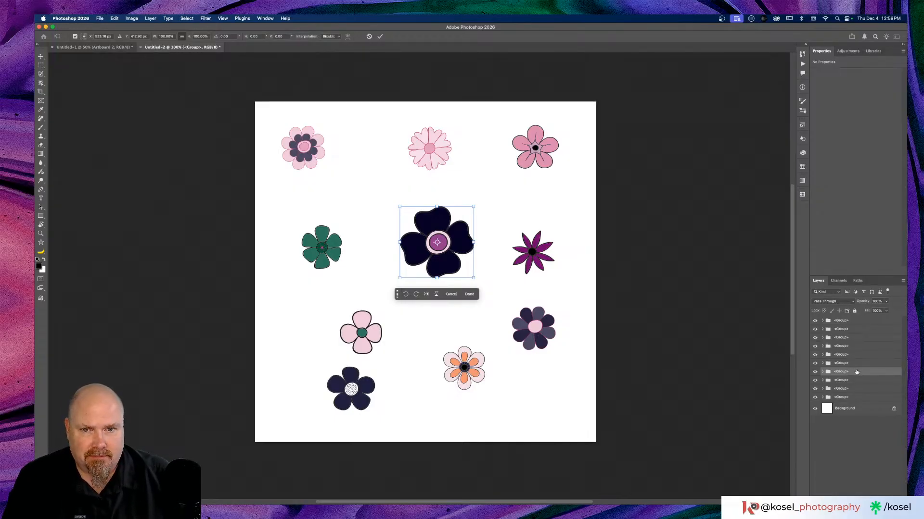
# Set the large navy flower aside at the lower left and gather the pink-and-navy, green, pale four-petal and purple flowers into two upper rows.
pyautogui.click(300, 136)
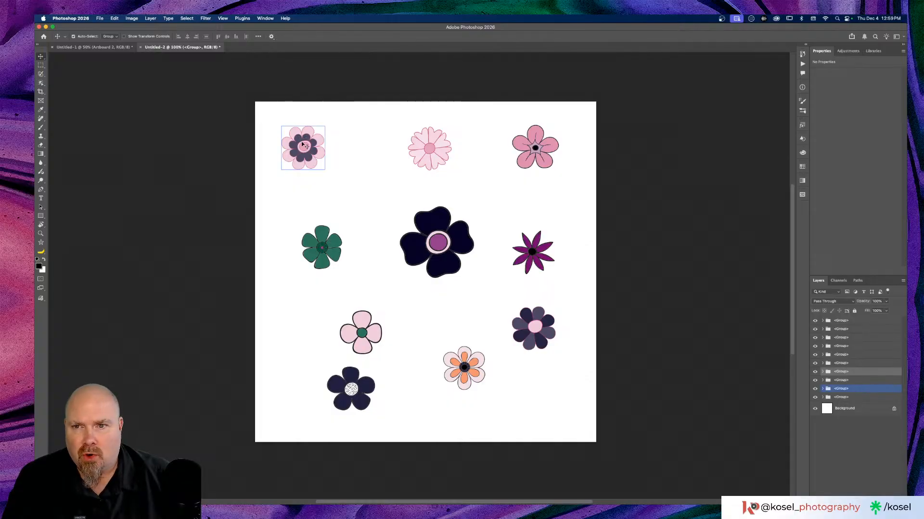
pyautogui.moveTo(310, 149); pyautogui.dragTo(367, 147)
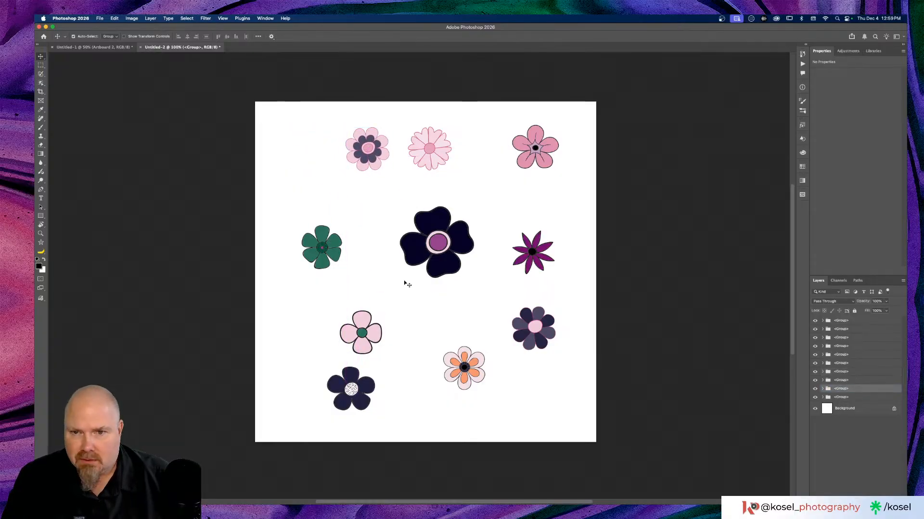
pyautogui.moveTo(414, 262); pyautogui.dragTo(276, 367)
pyautogui.moveTo(321, 248); pyautogui.dragTo(358, 208)
pyautogui.moveTo(373, 338); pyautogui.dragTo(431, 222)
pyautogui.moveTo(534, 253); pyautogui.dragTo(533, 207)
# Line up the multi-petal navy, orange-centred and white-centred navy flowers as a third row below the others.
pyautogui.click(534, 312)
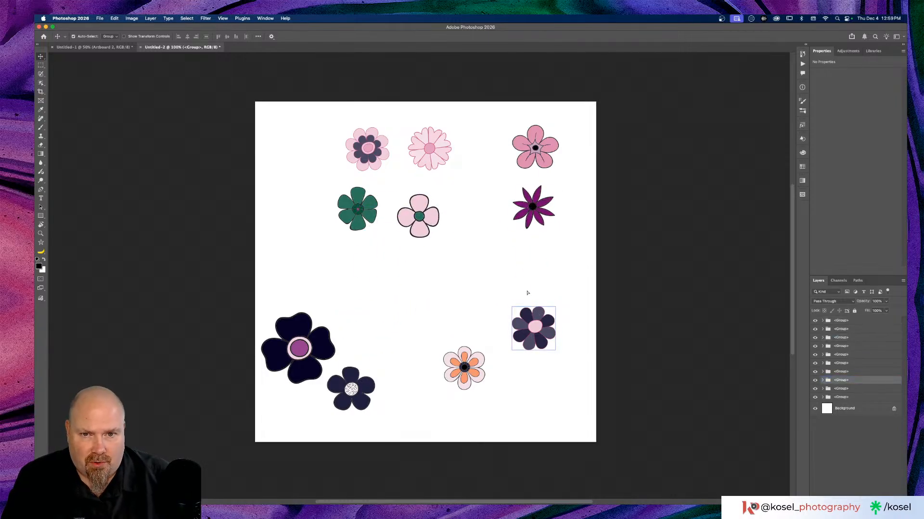
pyautogui.moveTo(522, 314); pyautogui.dragTo(516, 255)
pyautogui.moveTo(463, 367); pyautogui.dragTo(437, 272)
pyautogui.moveTo(351, 382); pyautogui.dragTo(367, 266)
# Bring the large navy flower's group to the top of the layer stack and select all the other flower groups.
pyautogui.click(314, 328)
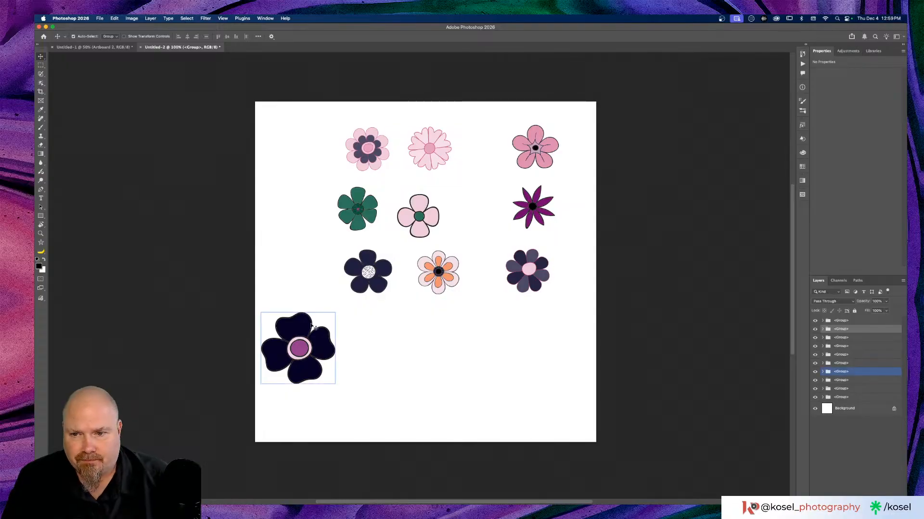
pyautogui.click(307, 331)
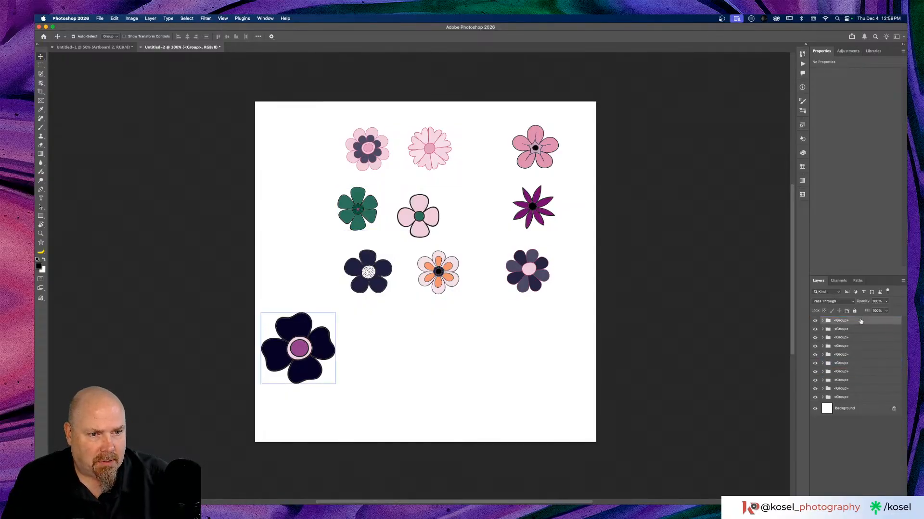
pyautogui.click(853, 391)
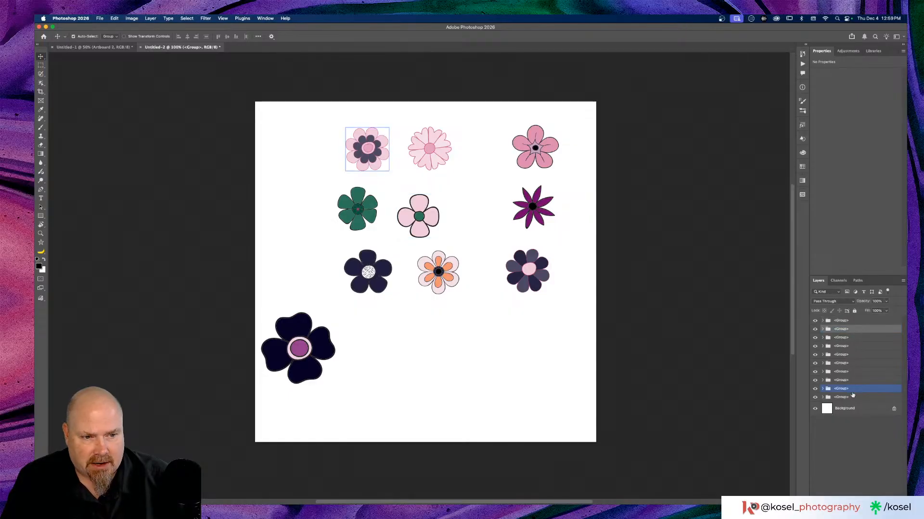
pyautogui.click(852, 399)
pyautogui.keyDown('shift'); pyautogui.click(853, 399); pyautogui.keyUp('shift')
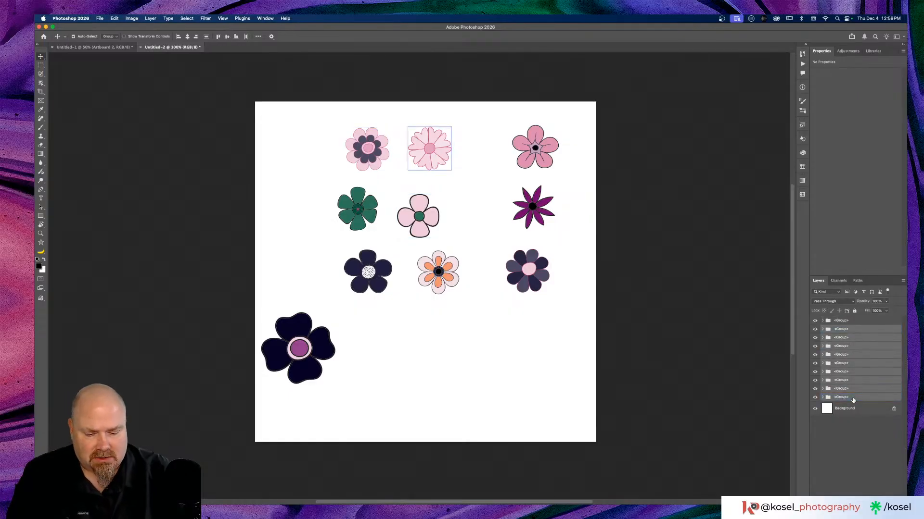
# Scale the selected flowers together to about 153% and shift them left so they fit within the canvas width.
pyautogui.press('super+t')
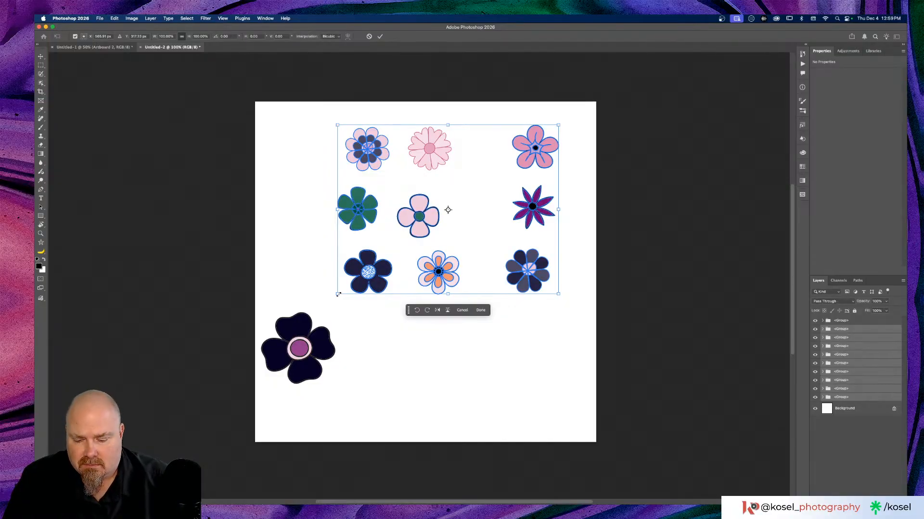
pyautogui.moveTo(338, 295); pyautogui.dragTo(265, 349)
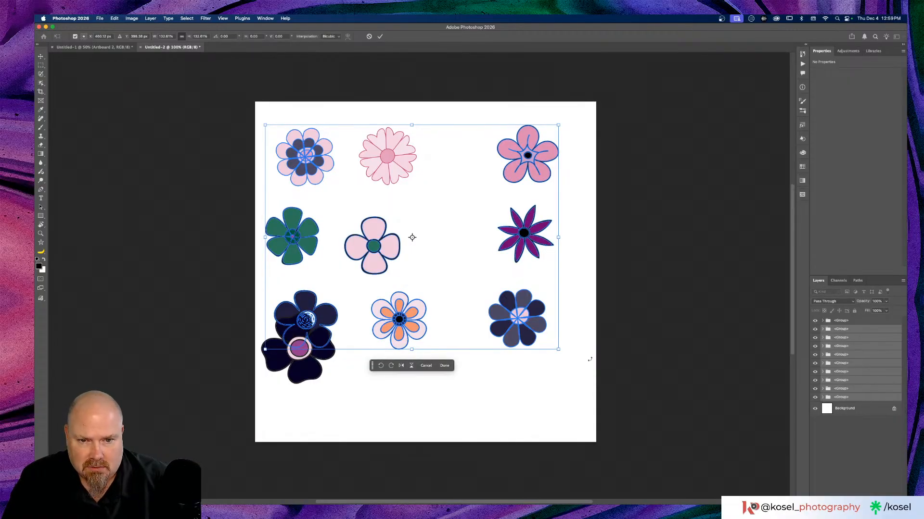
pyautogui.moveTo(559, 350); pyautogui.dragTo(600, 396)
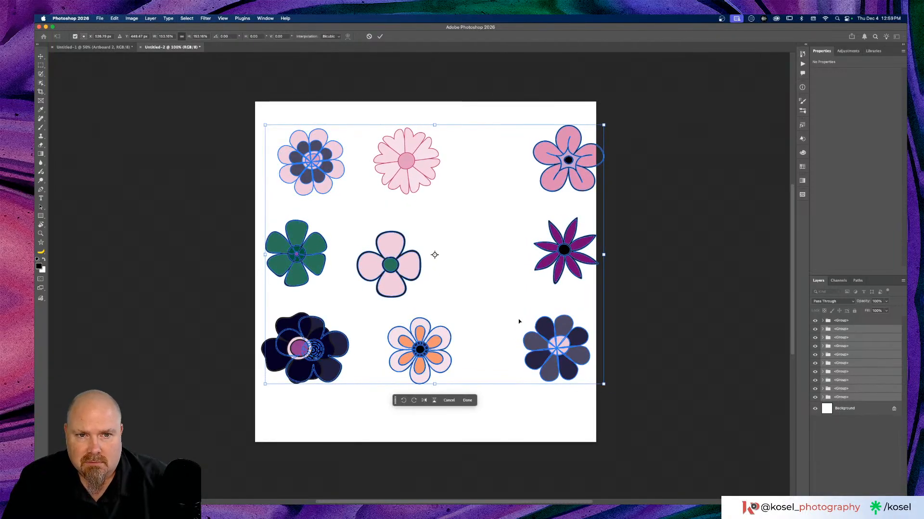
pyautogui.hscroll(2, 513, 323)
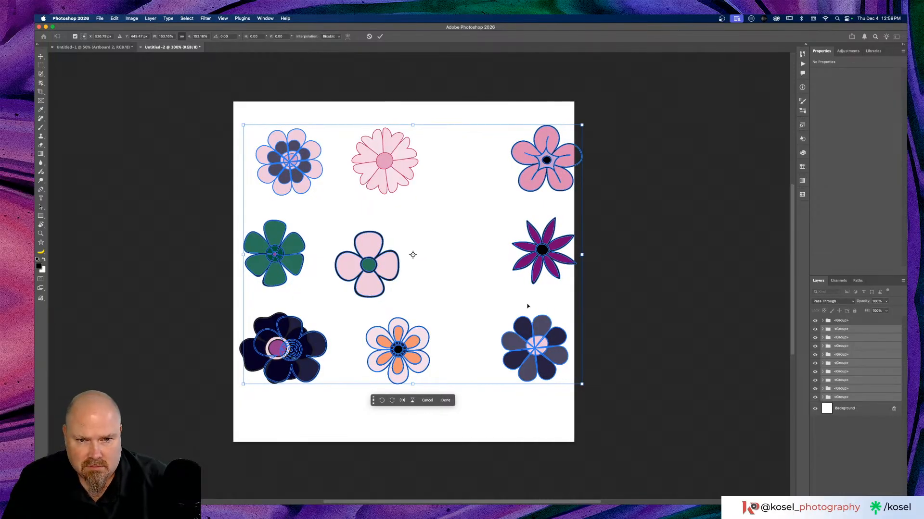
pyautogui.moveTo(553, 252); pyautogui.dragTo(546, 253)
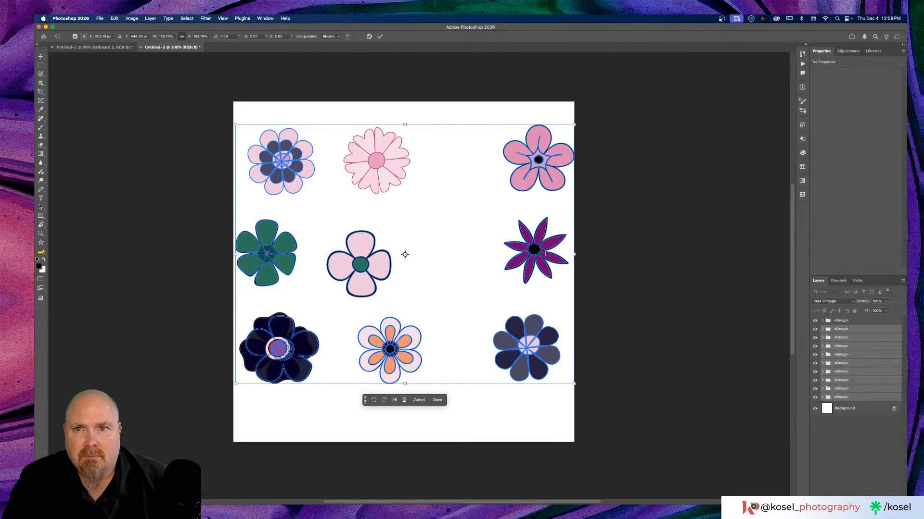
pyautogui.click(379, 38)
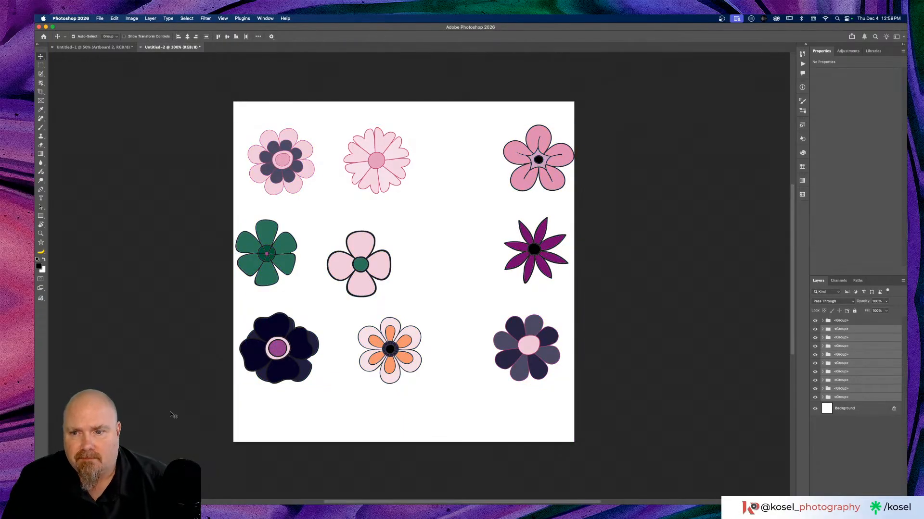
# Move the large navy flower beside the pale four-petal one and spread the white-centred navy, orange-centred and multi-petal navy flowers across the lower canvas.
pyautogui.click(274, 361)
pyautogui.moveTo(283, 360)
pyautogui.mouseDown()
pyautogui.moveTo(357, 385)
pyautogui.moveTo(413, 366)
pyautogui.moveTo(429, 244)
pyautogui.moveTo(278, 369)
pyautogui.moveTo(322, 393)
pyautogui.moveTo(294, 385)
pyautogui.moveTo(301, 365)
pyautogui.mouseUp()
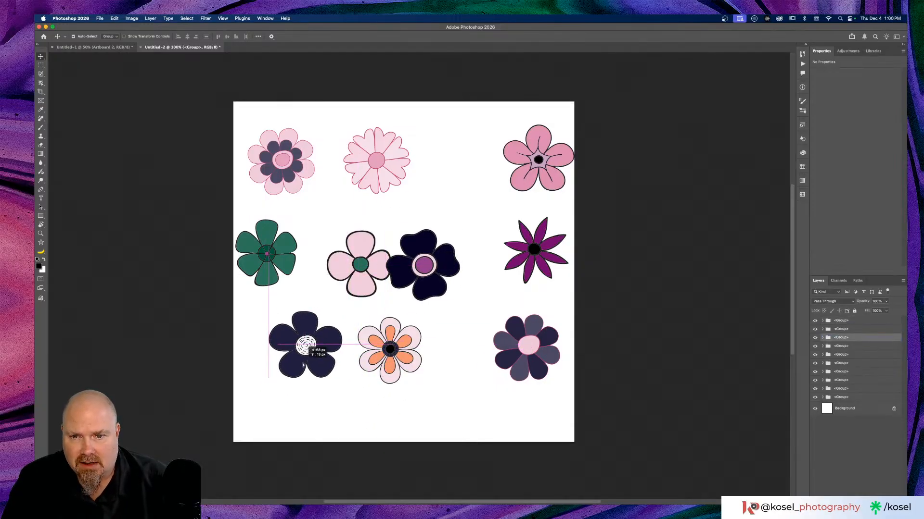
pyautogui.moveTo(382, 381); pyautogui.dragTo(385, 405)
pyautogui.moveTo(520, 373); pyautogui.dragTo(511, 383)
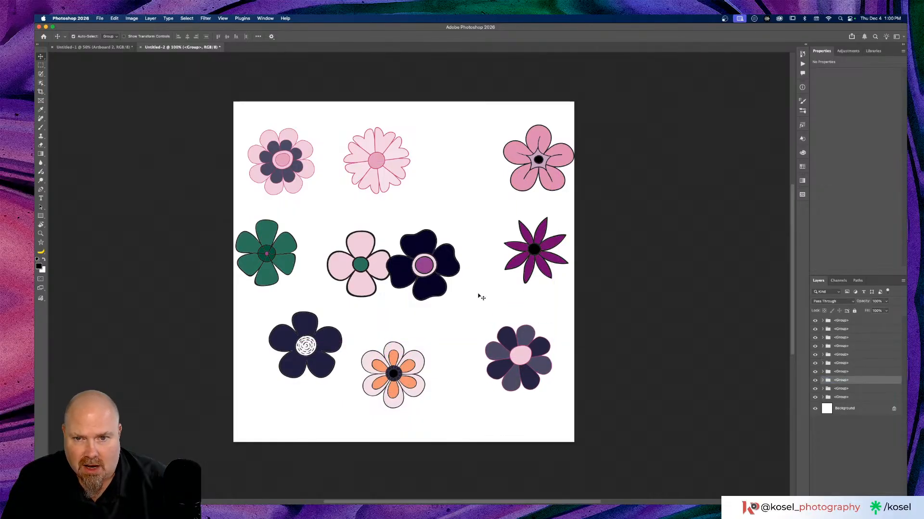
# Move the large navy flower up and right of centre, and nudge the pale pink daisy up and right.
pyautogui.moveTo(445, 263); pyautogui.dragTo(472, 218)
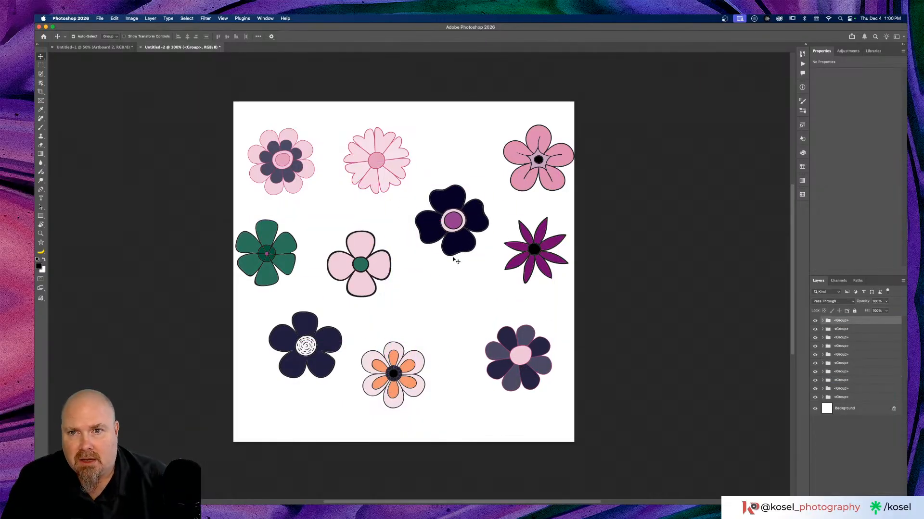
pyautogui.moveTo(383, 152); pyautogui.dragTo(399, 140)
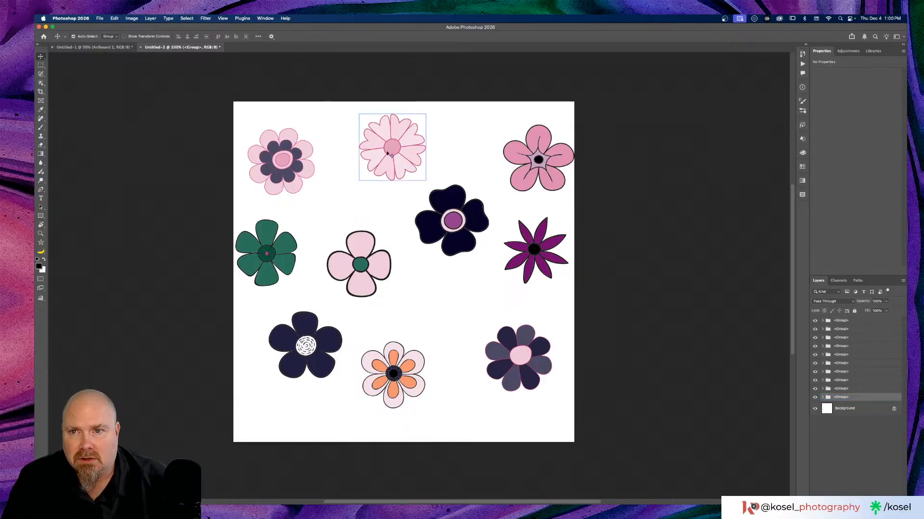
pyautogui.click(287, 242)
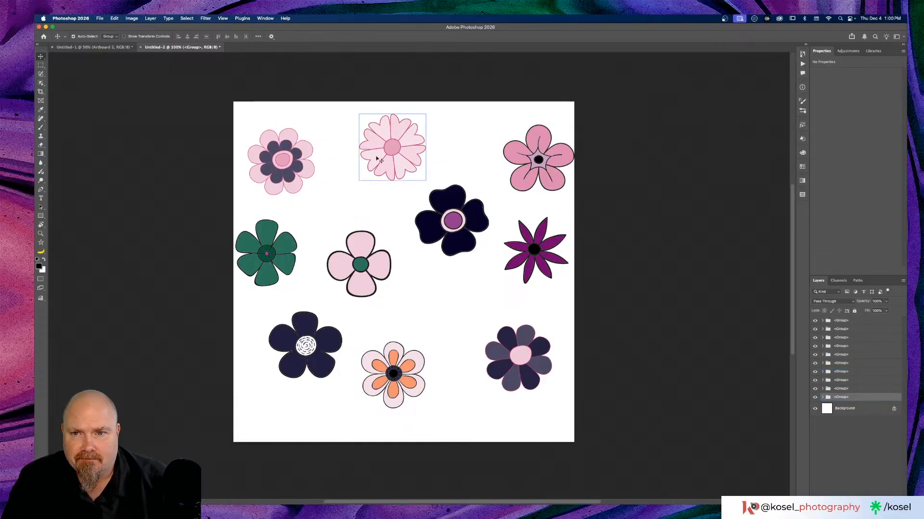
# Move the pale pink daisy below the large navy flower, the green flower to the upper centre, and the white-centred navy flower into the lower-left corner.
pyautogui.moveTo(391, 150); pyautogui.dragTo(447, 304)
pyautogui.moveTo(274, 237); pyautogui.dragTo(399, 135)
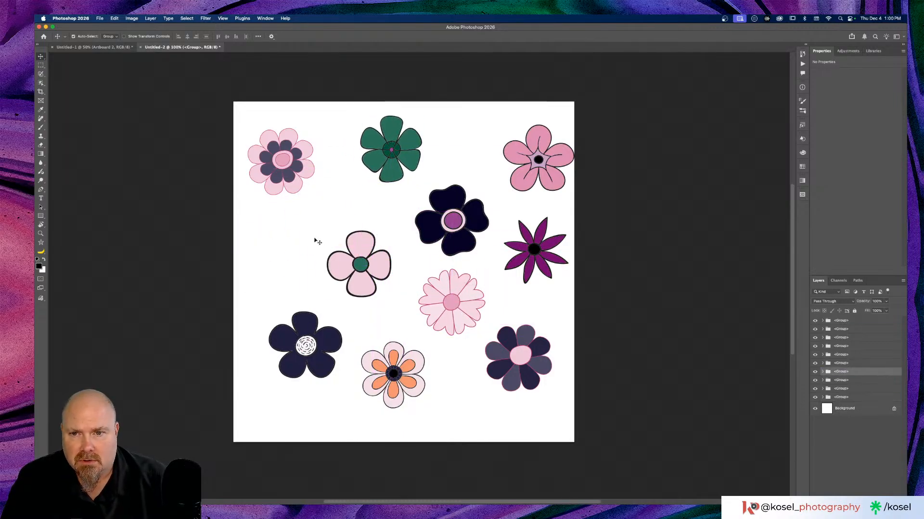
pyautogui.moveTo(339, 269); pyautogui.dragTo(332, 251)
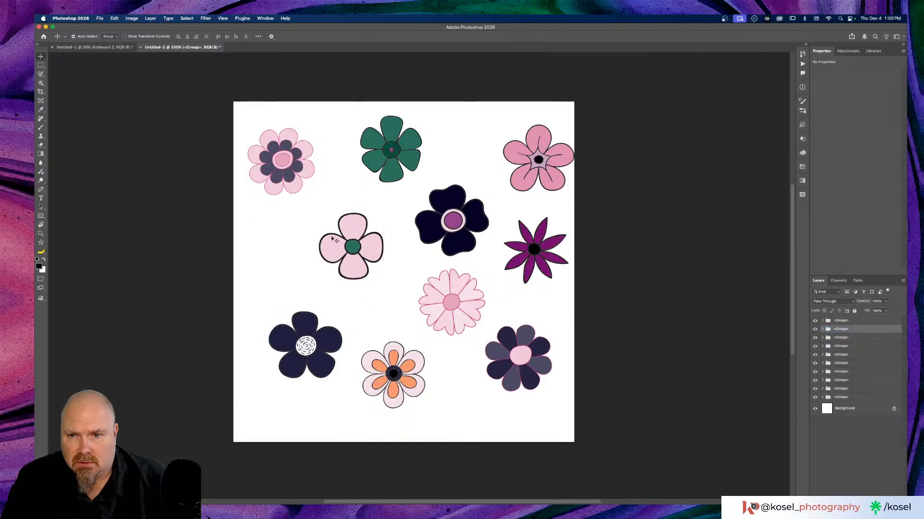
pyautogui.moveTo(306, 331); pyautogui.dragTo(282, 354)
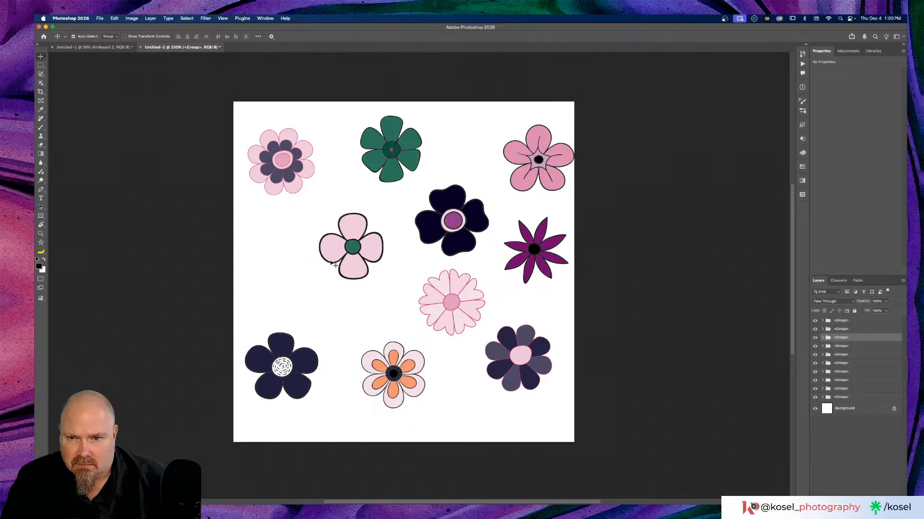
# Spread the flowers outward, shifting the four-petal one left, the multi-petal navy one toward the lower-right corner, and the five-petal pink one up.
pyautogui.moveTo(349, 236); pyautogui.dragTo(333, 249)
pyautogui.moveTo(456, 221); pyautogui.dragTo(443, 229)
pyautogui.moveTo(473, 318); pyautogui.dragTo(530, 380)
pyautogui.moveTo(422, 374); pyautogui.dragTo(433, 386)
pyautogui.moveTo(548, 159); pyautogui.dragTo(543, 142)
pyautogui.moveTo(352, 258); pyautogui.dragTo(333, 260)
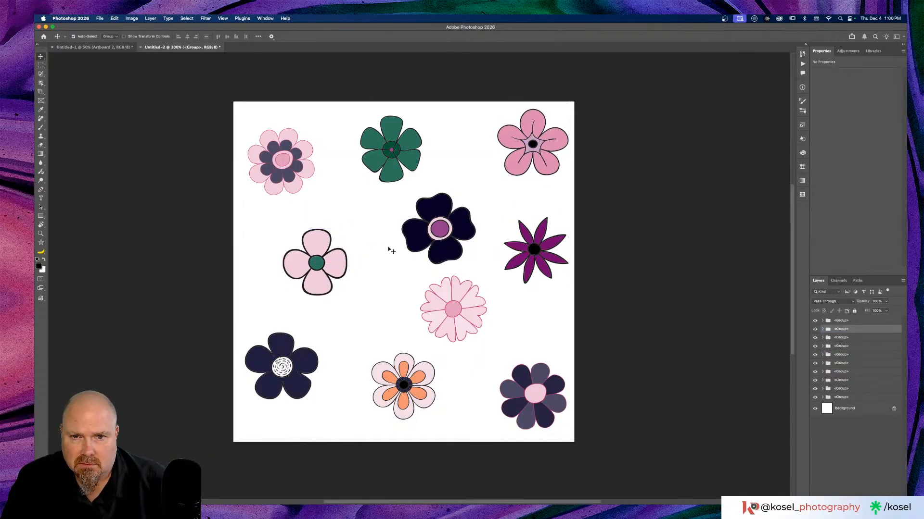
# Move the large navy flower up and right, the daisy left, the purple star flower down, and the orange-centred flower down and right.
pyautogui.moveTo(423, 239); pyautogui.dragTo(445, 220)
pyautogui.moveTo(444, 304); pyautogui.dragTo(415, 297)
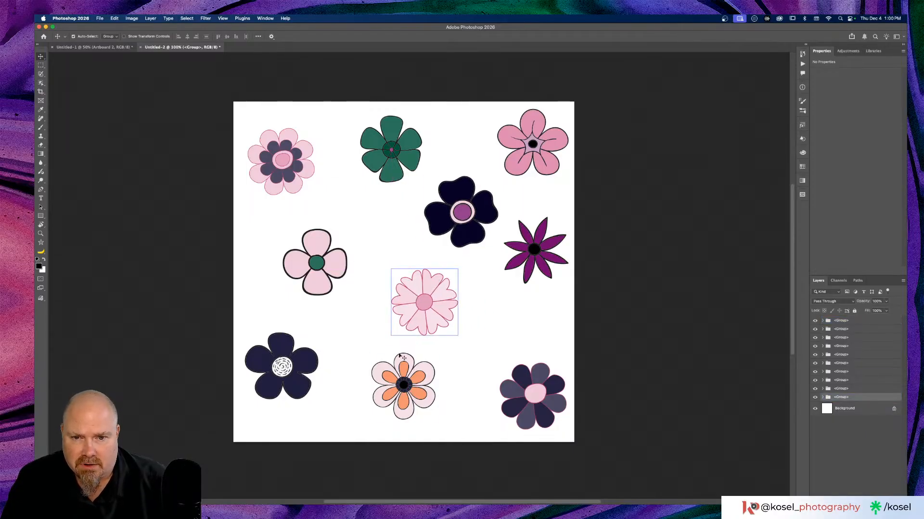
pyautogui.moveTo(526, 256); pyautogui.dragTo(521, 285)
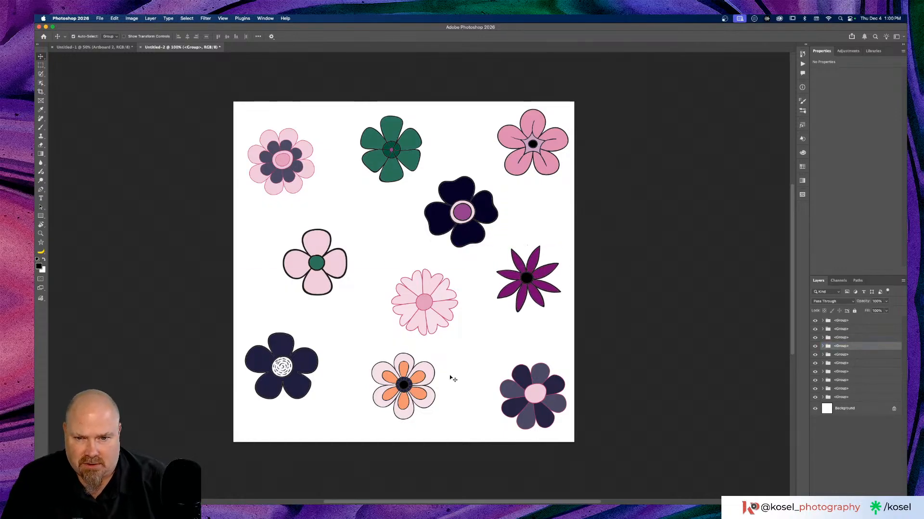
pyautogui.moveTo(430, 383); pyautogui.dragTo(452, 396)
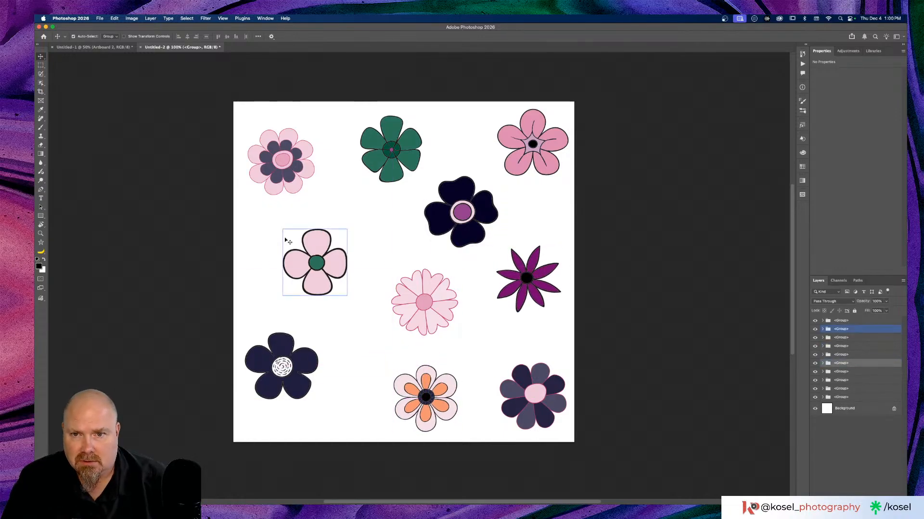
# Turn on Pattern Preview to show the flower canvas as a repeating tile, viewed at 50%.
pyautogui.click(208, 65)
pyautogui.click(223, 19)
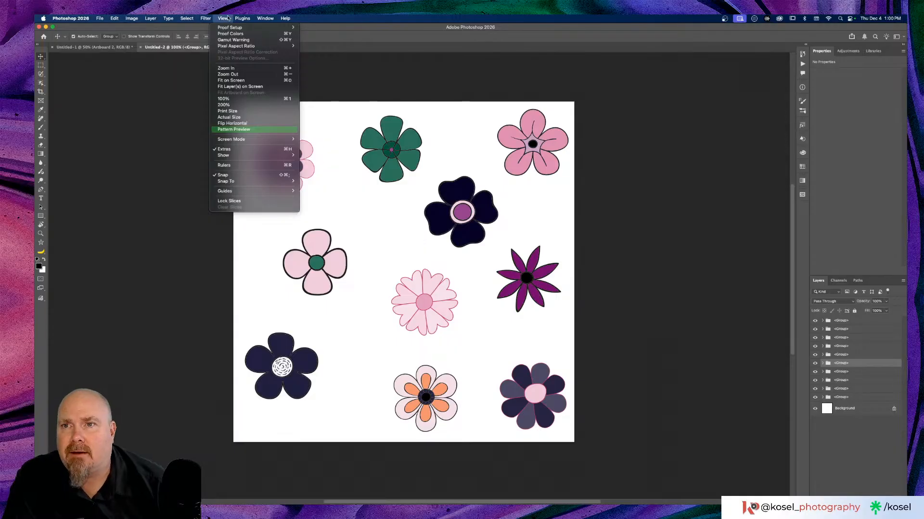
pyautogui.click(224, 130)
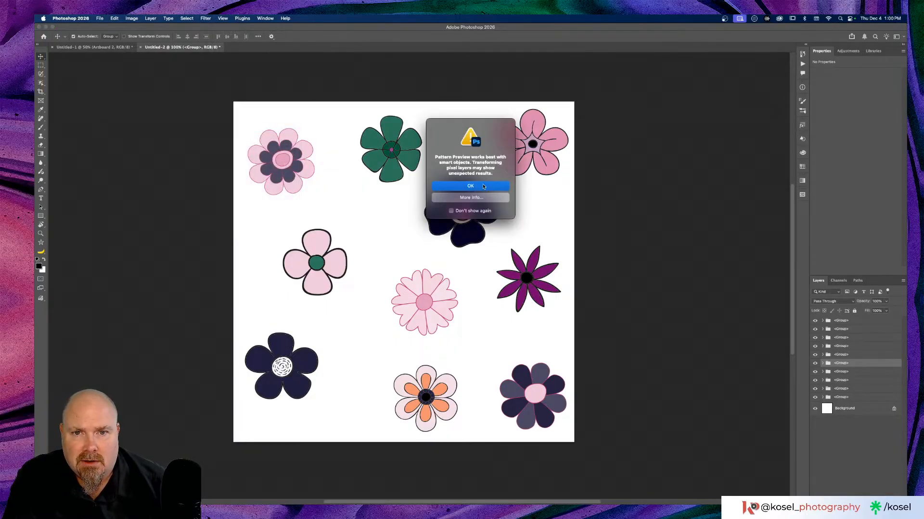
pyautogui.click(480, 186)
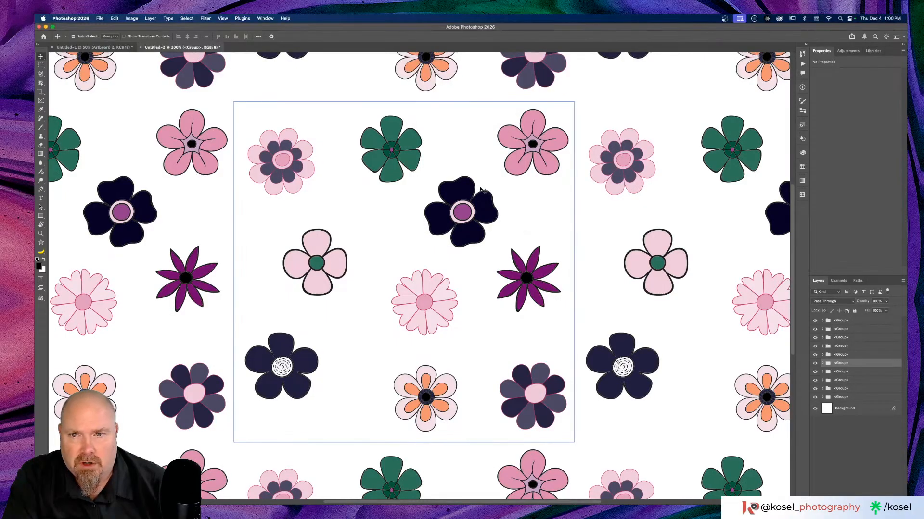
pyautogui.press('super+minus')
pyautogui.press('super+minus')
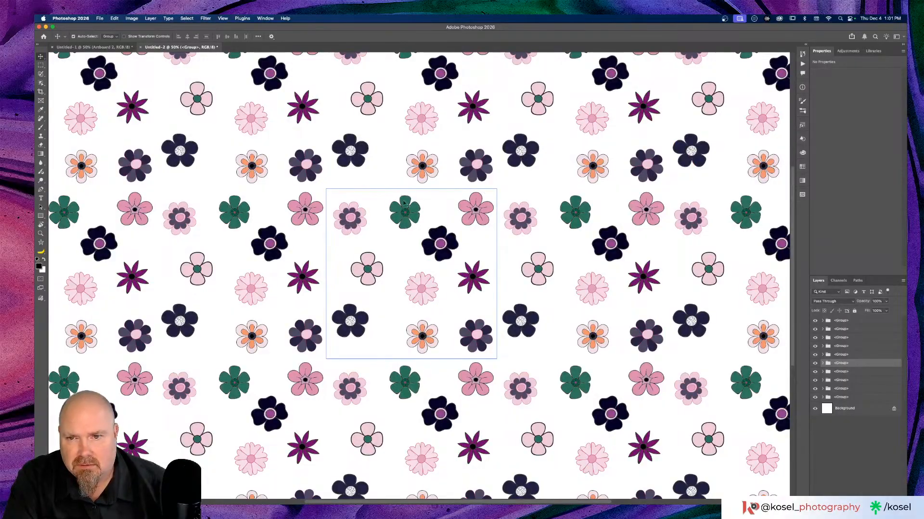
# Nudge the pink-and-navy layered flower and four-petal flower up, the white-centred navy flower right, and the daisy down and left in the tile.
pyautogui.click(345, 225)
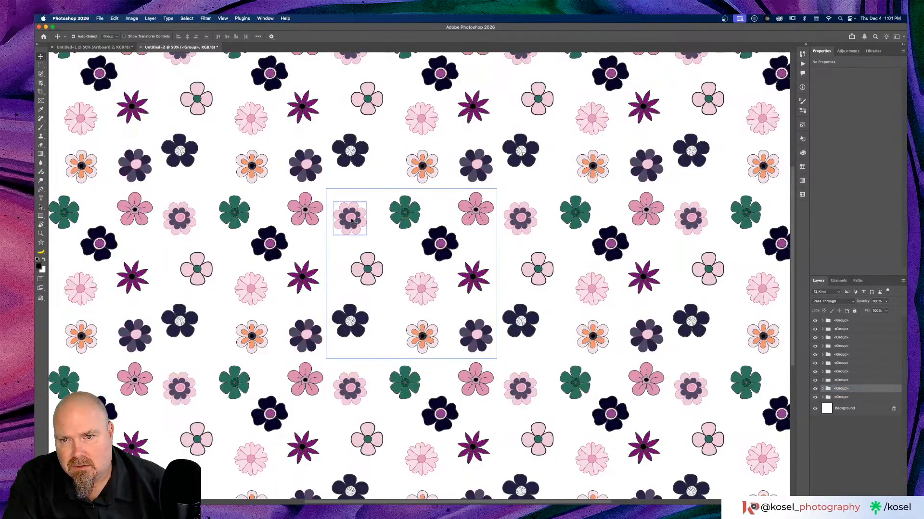
pyautogui.moveTo(356, 217); pyautogui.dragTo(353, 210)
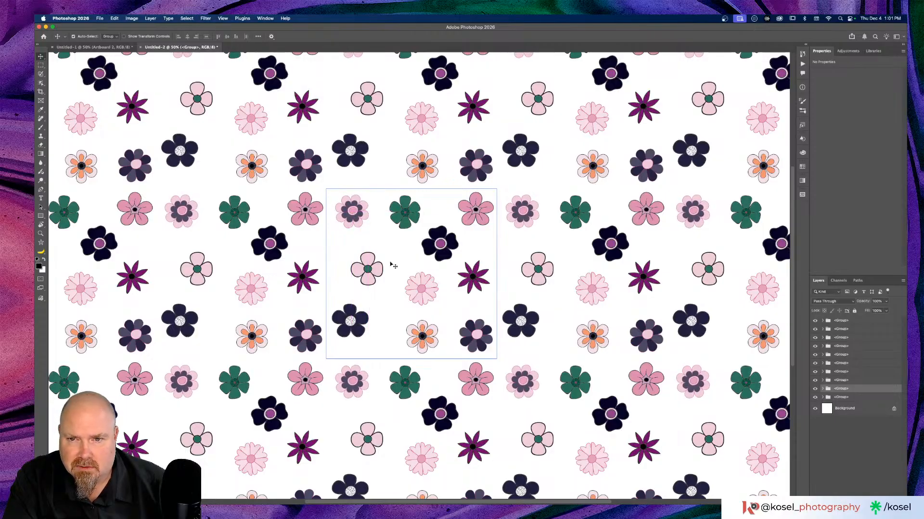
pyautogui.click(376, 269)
pyautogui.moveTo(377, 269); pyautogui.dragTo(370, 257)
pyautogui.moveTo(350, 331); pyautogui.dragTo(358, 333)
pyautogui.moveTo(411, 289); pyautogui.dragTo(395, 297)
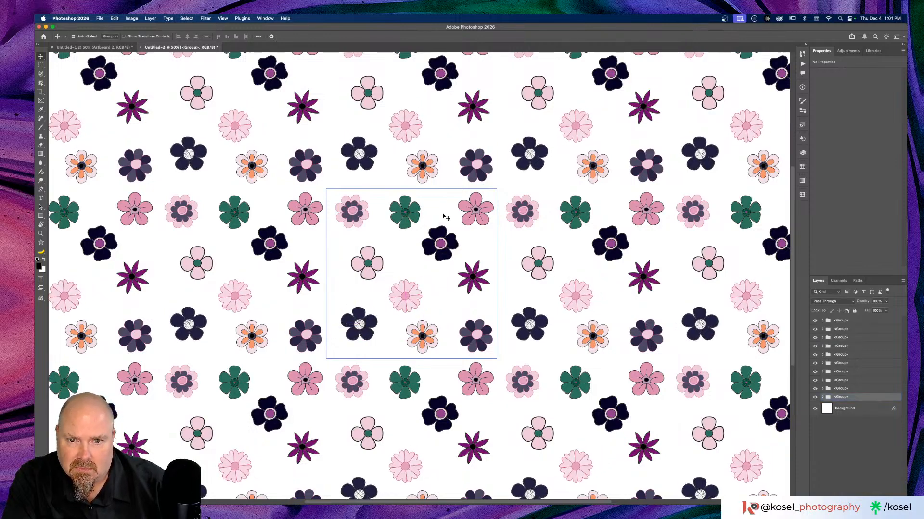
# Nudge the large navy flower down, the white-centred navy flower up, and the green flower slightly down and left to even the spacing.
pyautogui.moveTo(436, 246); pyautogui.dragTo(434, 254)
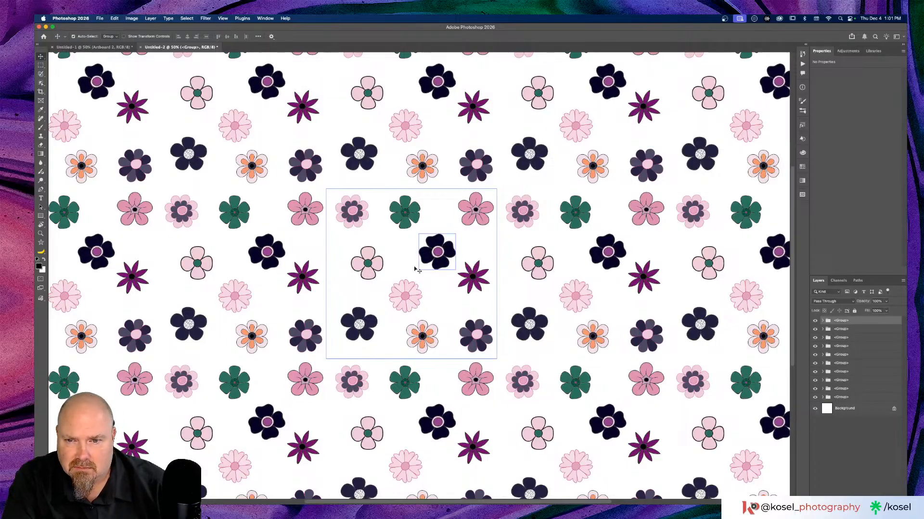
pyautogui.click(347, 333)
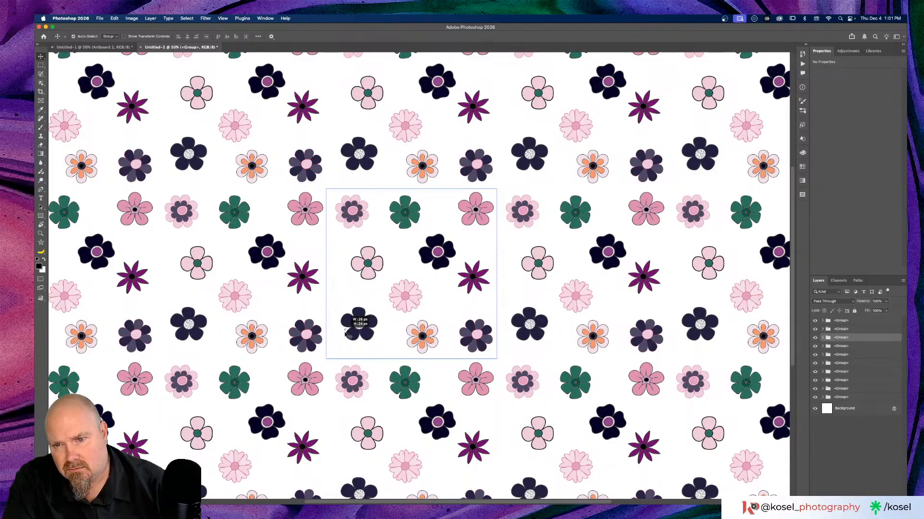
pyautogui.moveTo(345, 332); pyautogui.dragTo(355, 330)
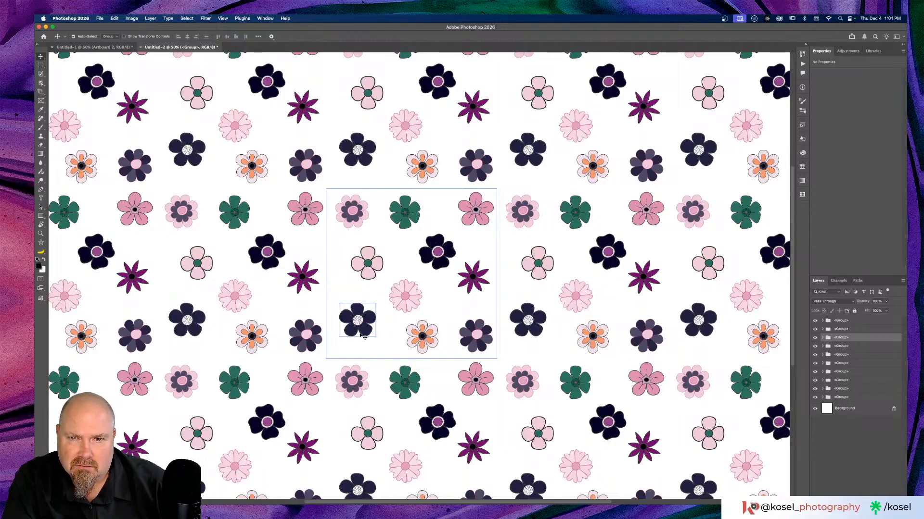
pyautogui.moveTo(401, 229); pyautogui.dragTo(398, 230)
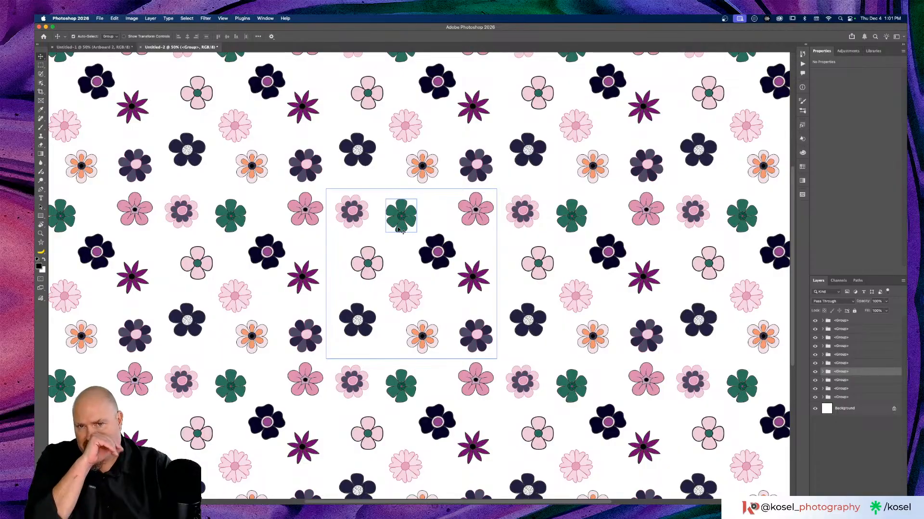
# Scale the green flower to about 117% and move it up so it straddles the tile's upper edge.
pyautogui.press('super+t')
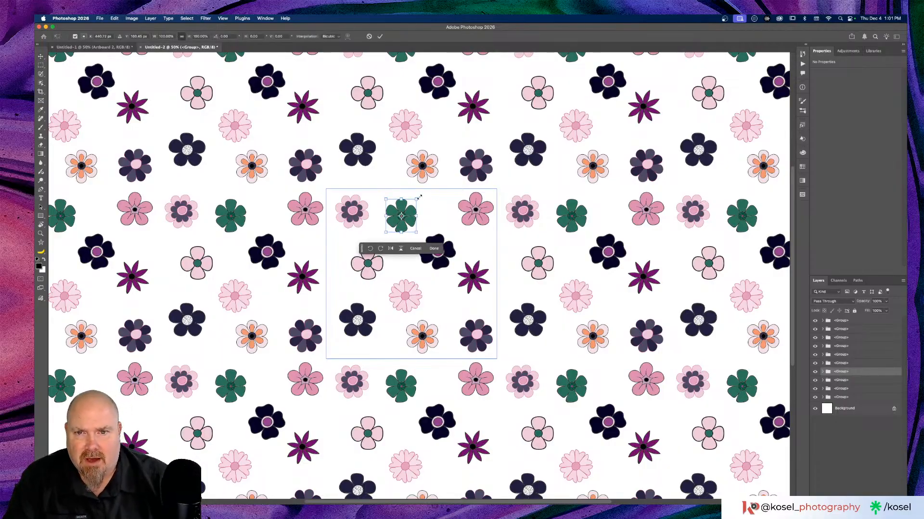
pyautogui.moveTo(420, 197); pyautogui.dragTo(425, 195)
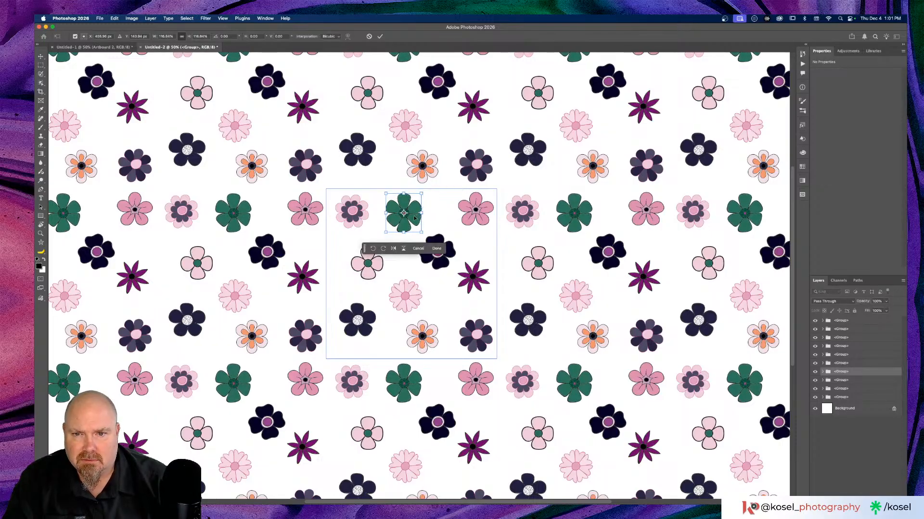
pyautogui.click(441, 249)
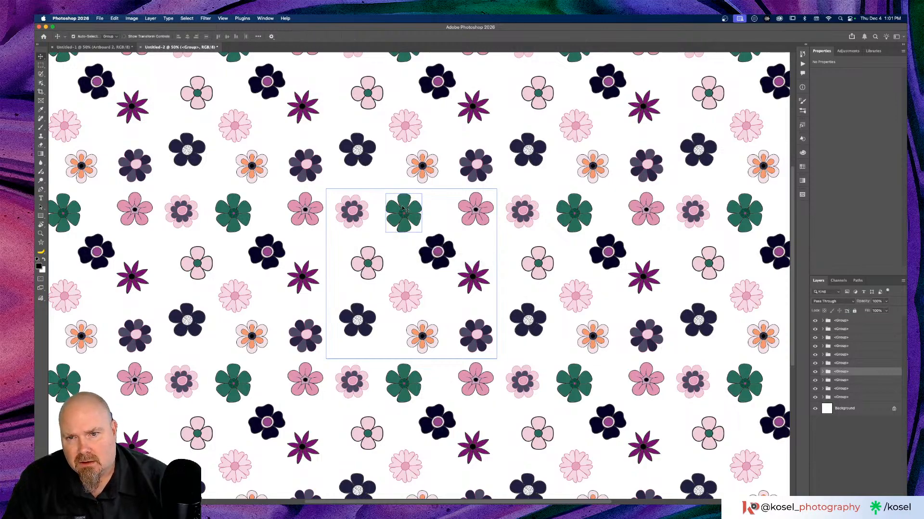
pyautogui.moveTo(403, 207); pyautogui.dragTo(399, 195)
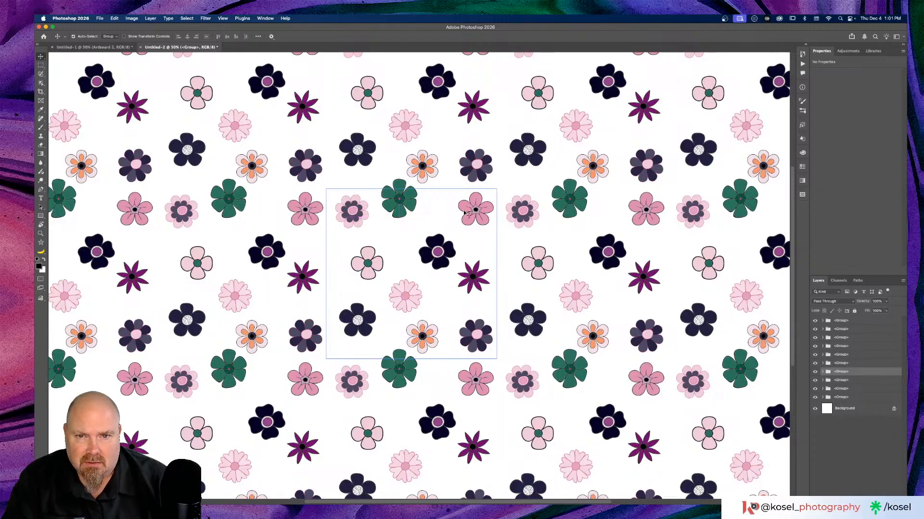
# Scale the five-petal pink flower to about 121% and rotate it about 13 degrees clockwise.
pyautogui.click(465, 213)
pyautogui.press('super+t')
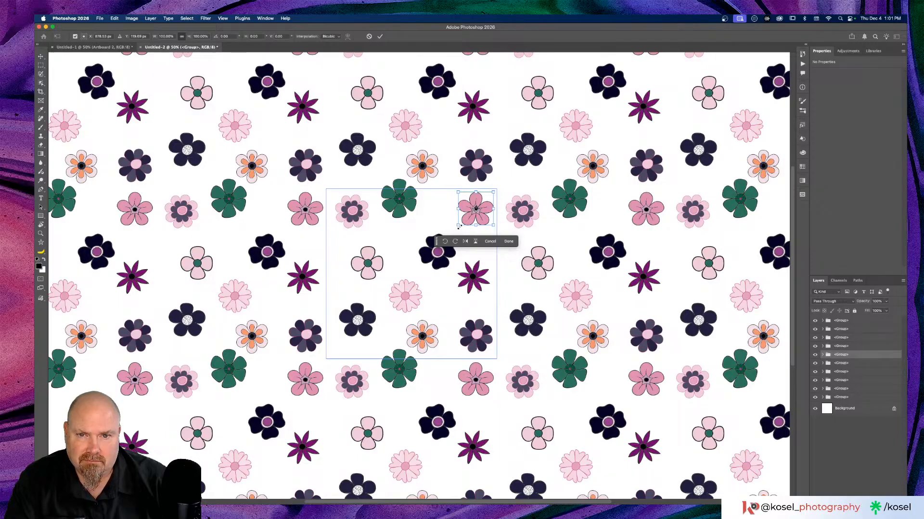
pyautogui.moveTo(458, 226); pyautogui.dragTo(479, 221)
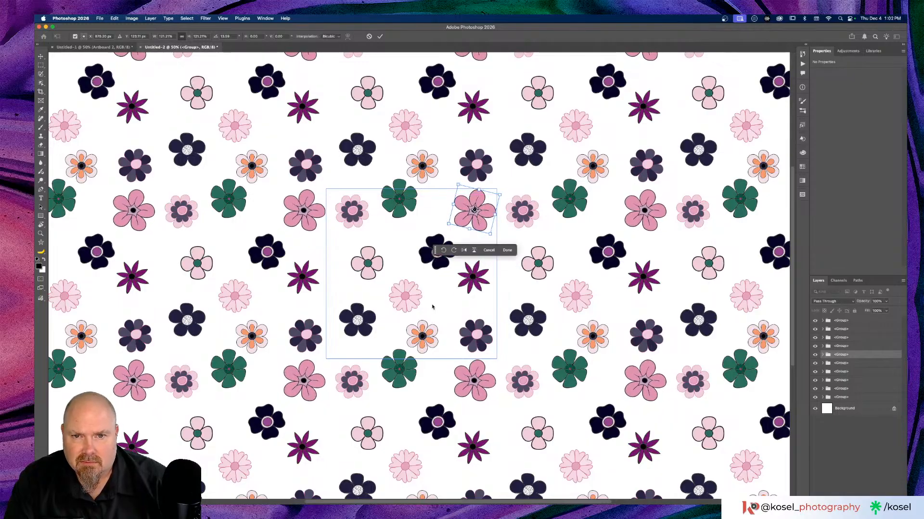
pyautogui.click(513, 250)
# Scale the purple star flower to about 118% and move it right so it overlaps the tile's right edge.
pyautogui.click(475, 285)
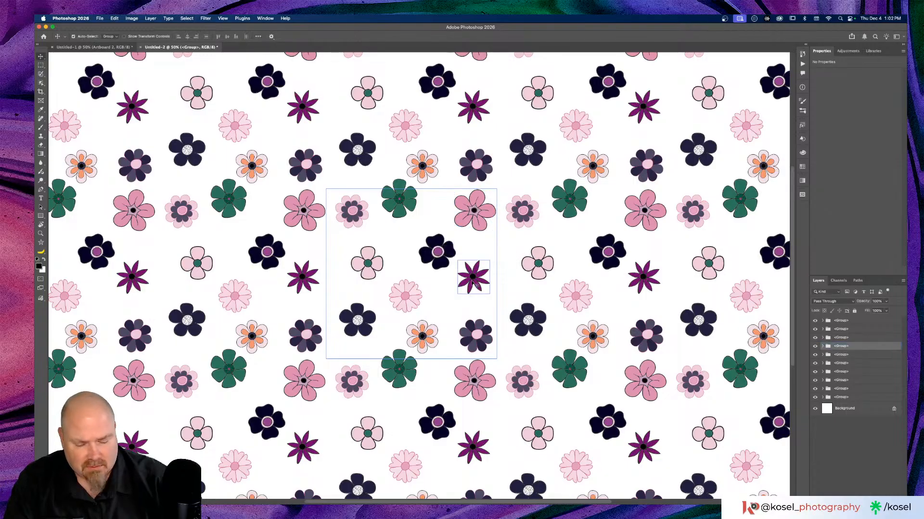
pyautogui.press('super+t')
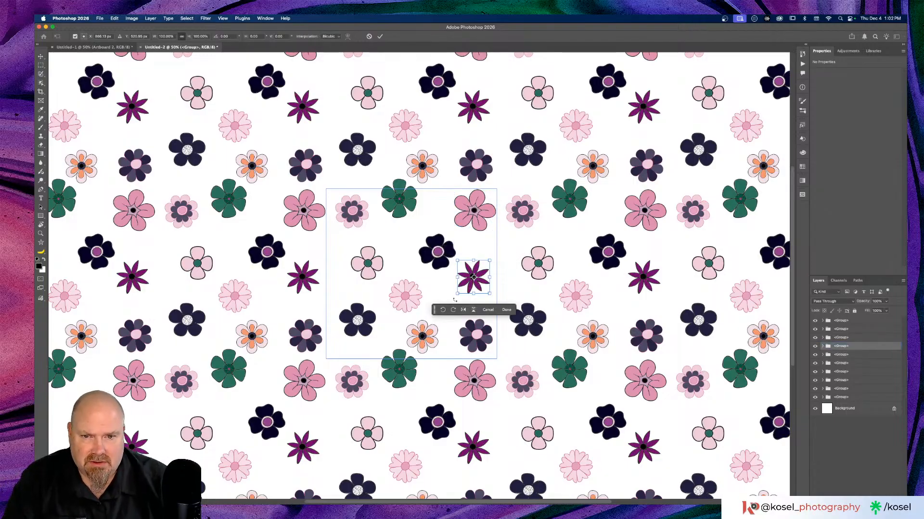
pyautogui.moveTo(457, 293); pyautogui.dragTo(486, 280)
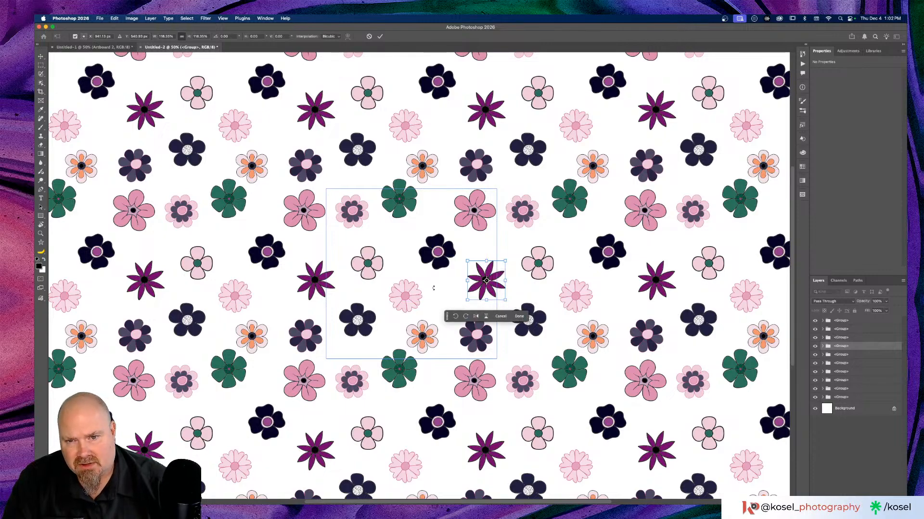
pyautogui.click(520, 316)
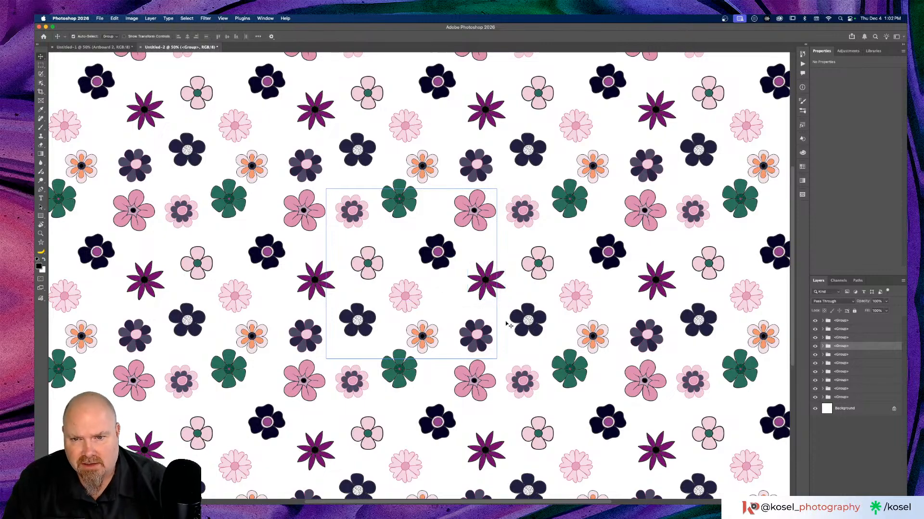
# Rotate the pale four-petal flower about 21 degrees counterclockwise, move it slightly up and left, and scale it to about 112%.
pyautogui.click(377, 264)
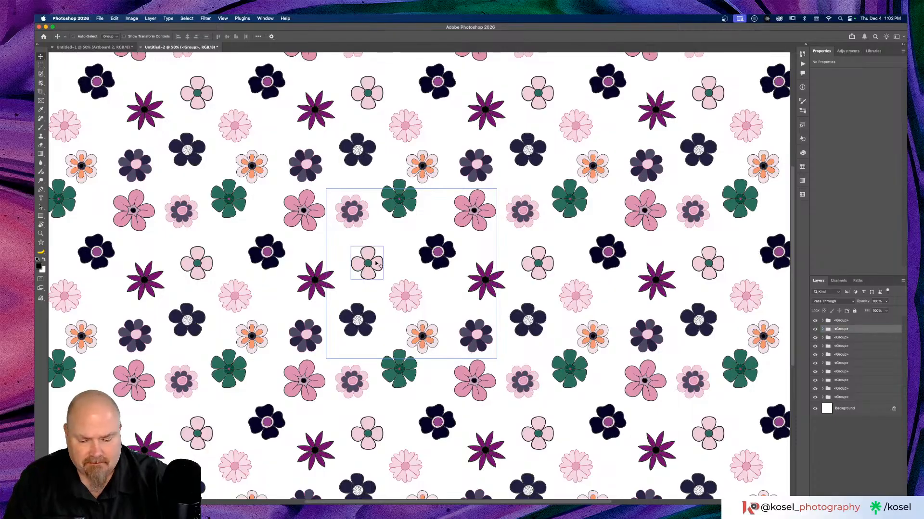
pyautogui.press('super+t')
pyautogui.moveTo(392, 237)
pyautogui.mouseDown()
pyautogui.moveTo(395, 245)
pyautogui.moveTo(385, 221)
pyautogui.mouseUp()
pyautogui.moveTo(365, 252); pyautogui.dragTo(360, 247)
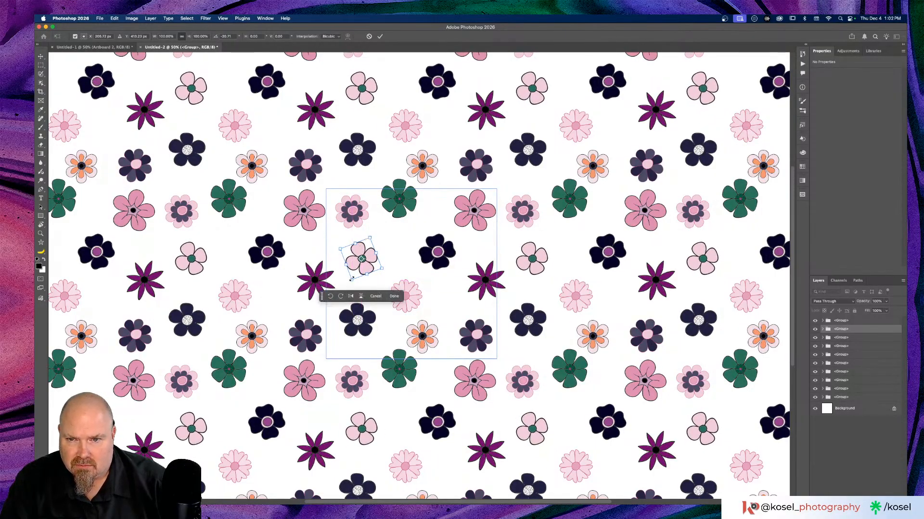
pyautogui.moveTo(351, 279); pyautogui.dragTo(349, 285)
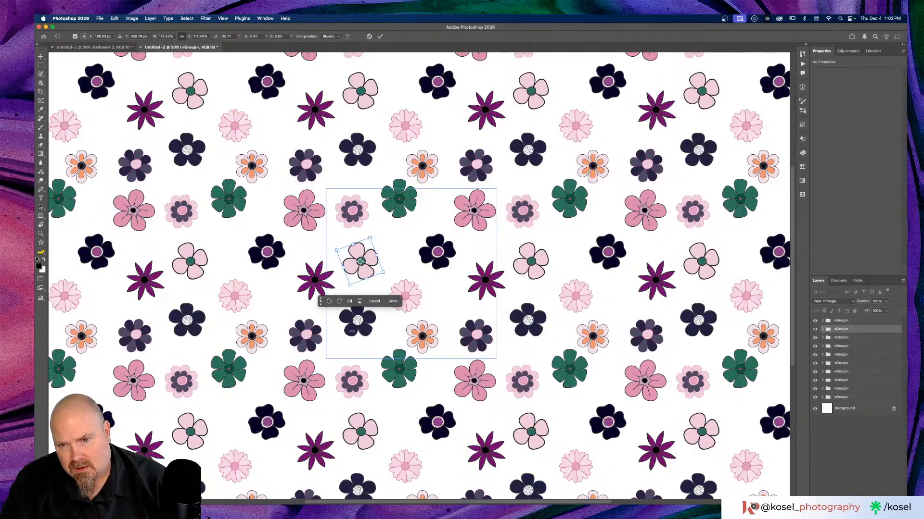
pyautogui.click(393, 301)
# Scale the white-centred navy flower in the tile's lower left to about 113% and rotate it slightly.
pyautogui.click(365, 333)
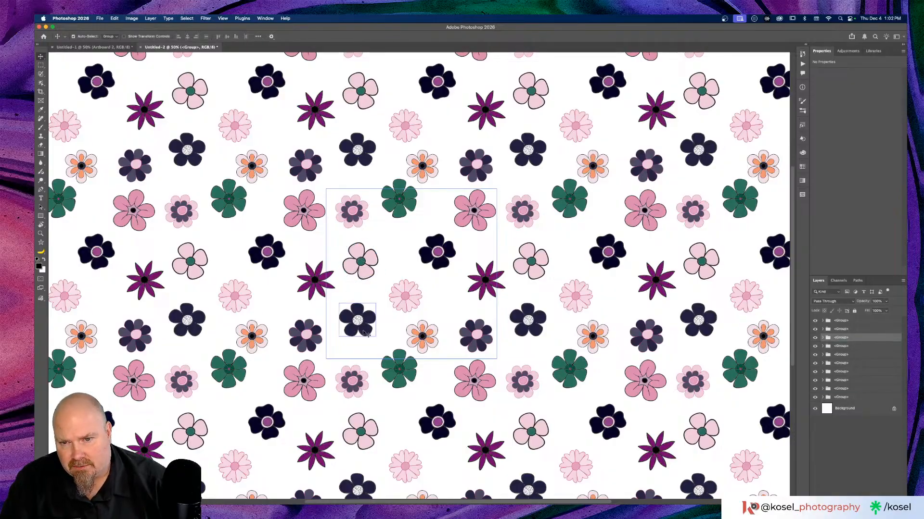
pyautogui.press('super+t')
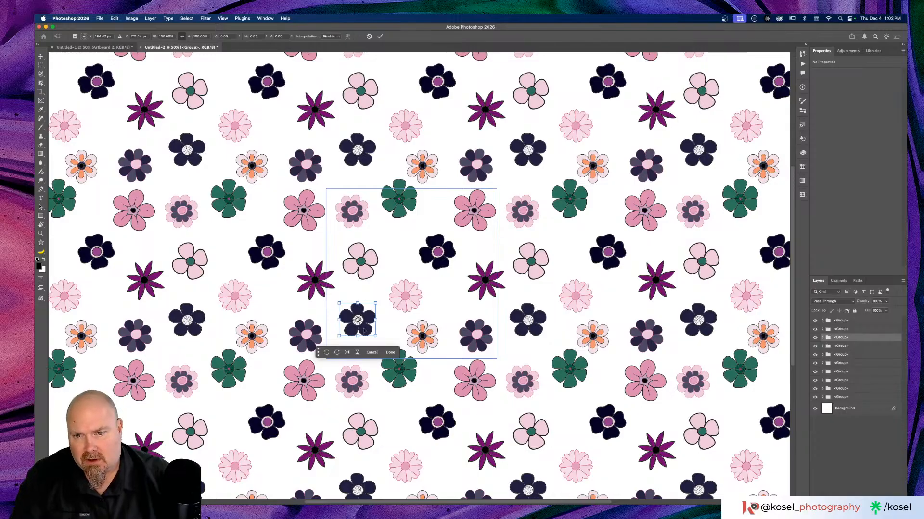
pyautogui.moveTo(336, 337); pyautogui.dragTo(354, 337)
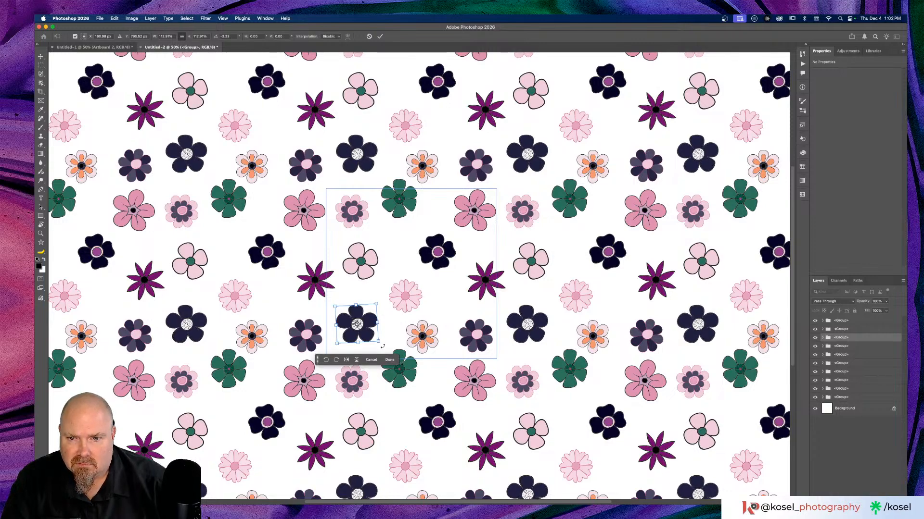
pyautogui.moveTo(380, 347); pyautogui.dragTo(402, 332)
pyautogui.click(394, 364)
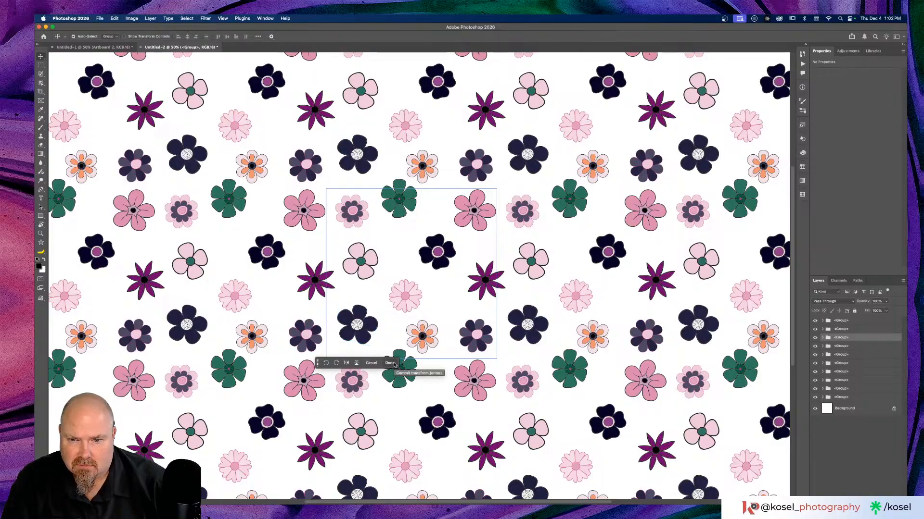
# Move the orange-centred flower up and right, and nudge the pale pink daisy up to even out the repeat.
pyautogui.click(426, 331)
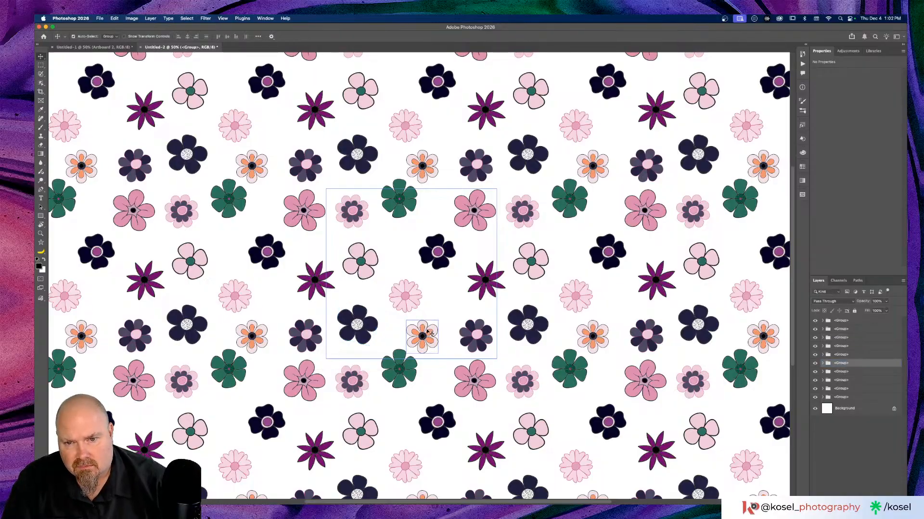
pyautogui.moveTo(429, 332); pyautogui.dragTo(441, 315)
pyautogui.moveTo(442, 316); pyautogui.dragTo(412, 312)
pyautogui.click(410, 298)
pyautogui.moveTo(436, 323); pyautogui.dragTo(431, 322)
pyautogui.click(486, 332)
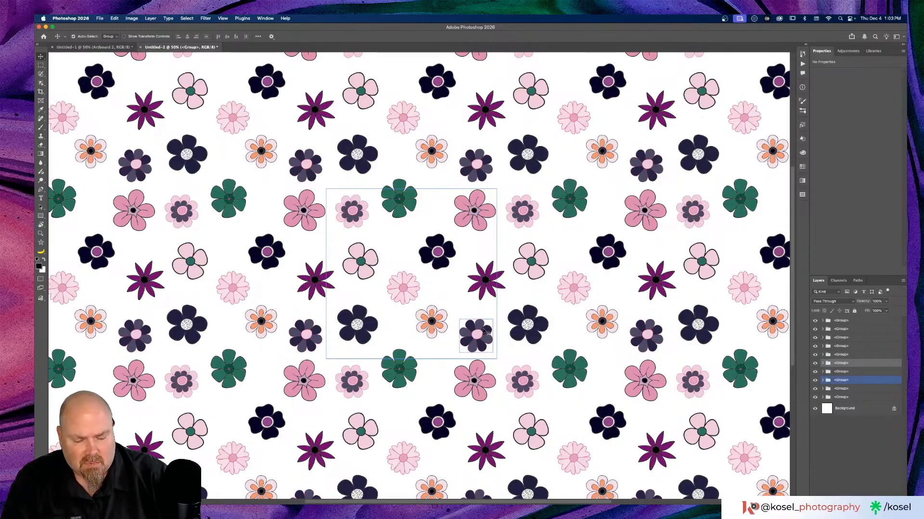
pyautogui.press('super+minus')
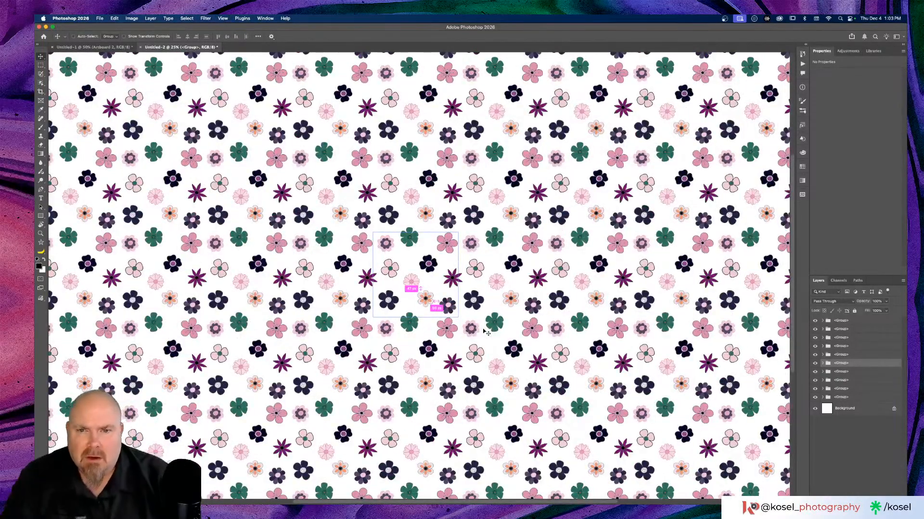
pyautogui.press('super+plus')
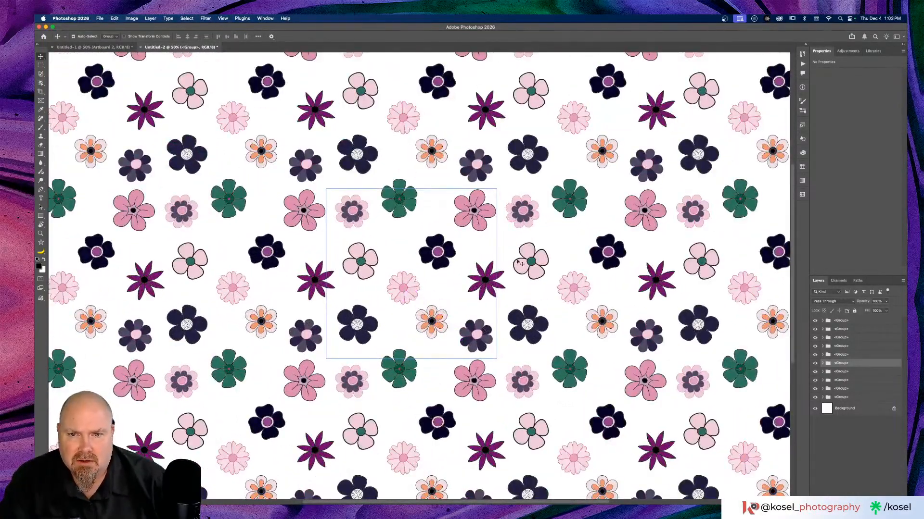
# Enlarge the dark navy flower with the purple centre proportionally with Free Transform and commit the change.
pyautogui.click(441, 246)
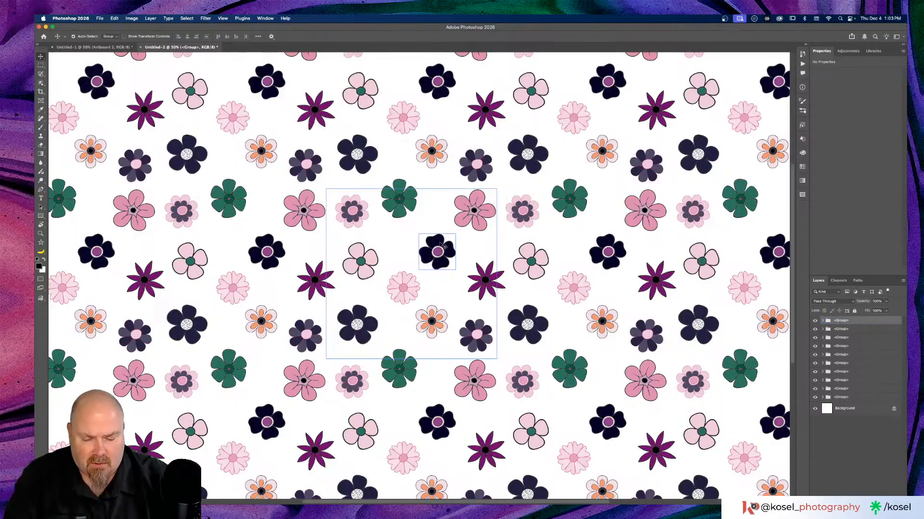
pyautogui.press('super+t')
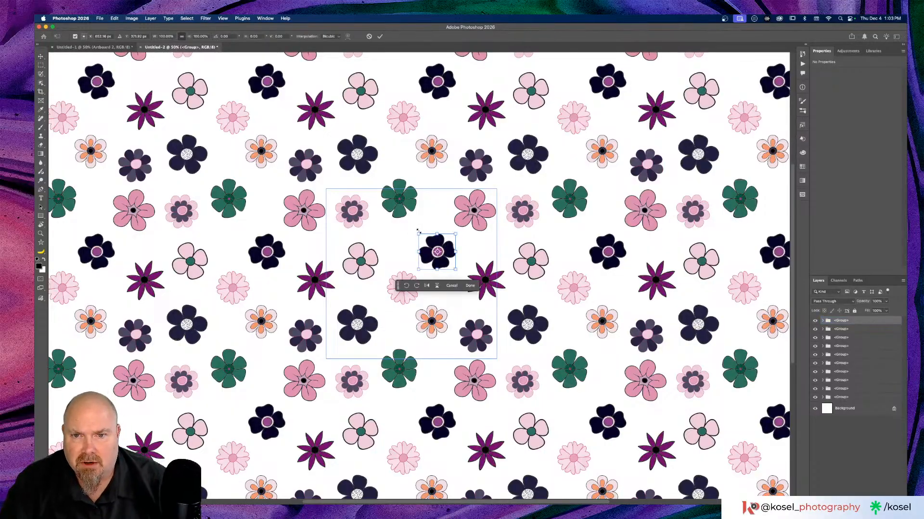
pyautogui.moveTo(418, 232); pyautogui.dragTo(445, 246)
pyautogui.click(465, 285)
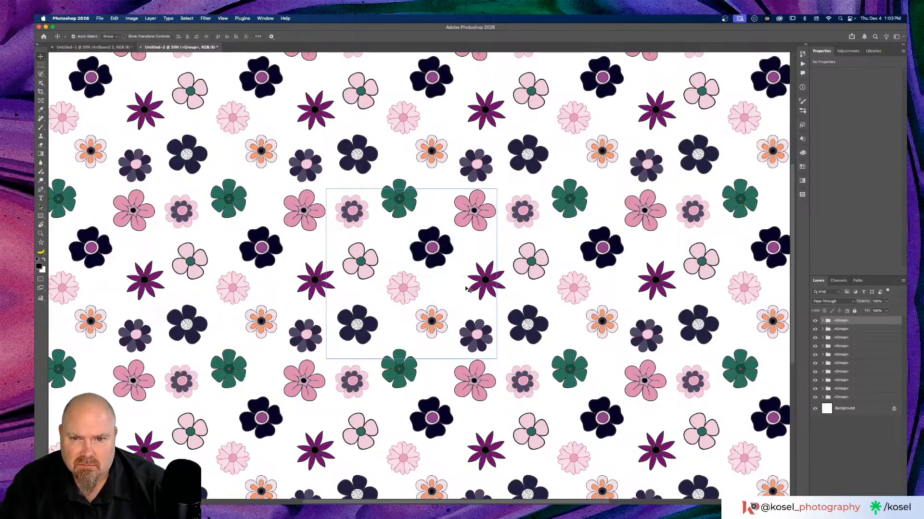
# Move the dark navy flower with the purple centre slightly to the right to even out its spacing in the repeat.
pyautogui.press('super+minus')
pyautogui.press('super+minus')
pyautogui.press('super+minus')
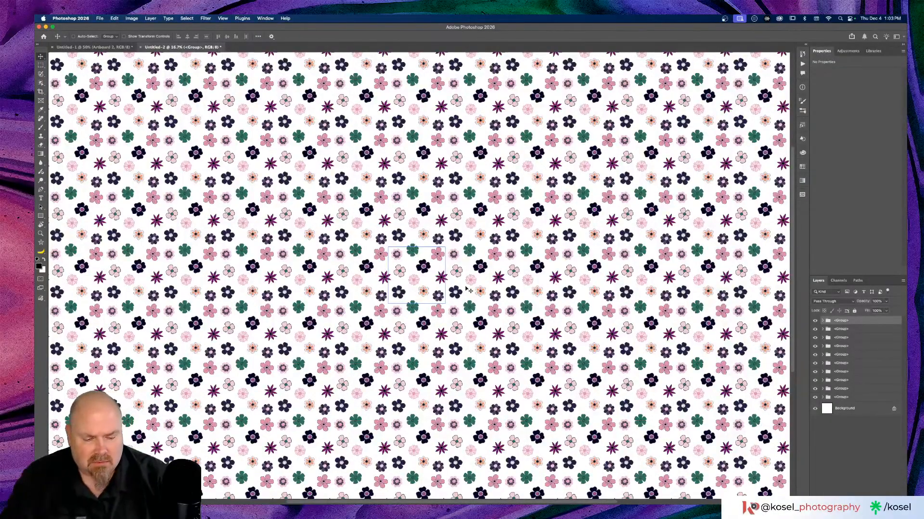
pyautogui.press('super+plus')
pyautogui.press('super+plus')
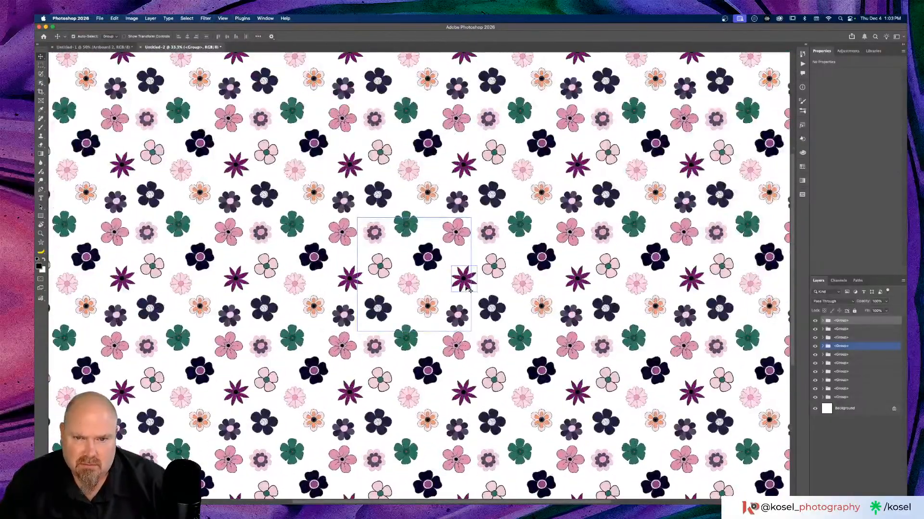
pyautogui.moveTo(428, 267); pyautogui.dragTo(433, 270)
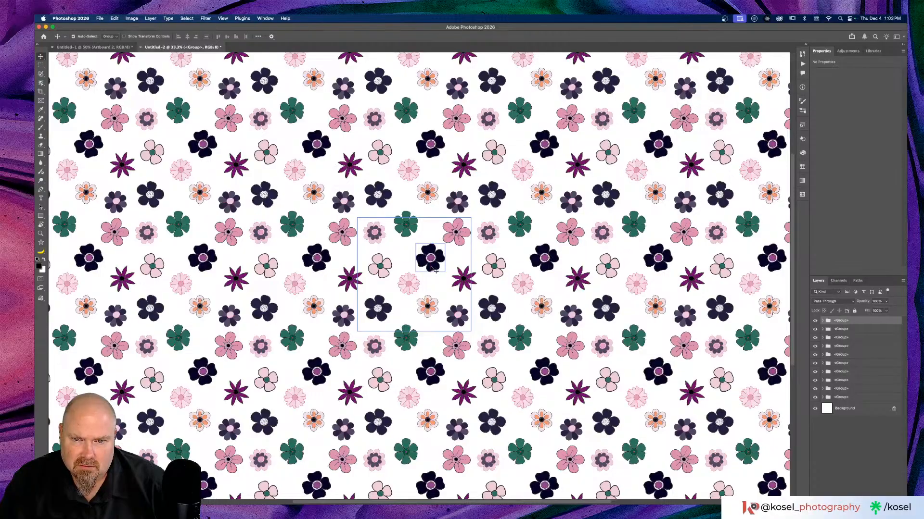
pyautogui.press('super+minus')
pyautogui.press('super+minus')
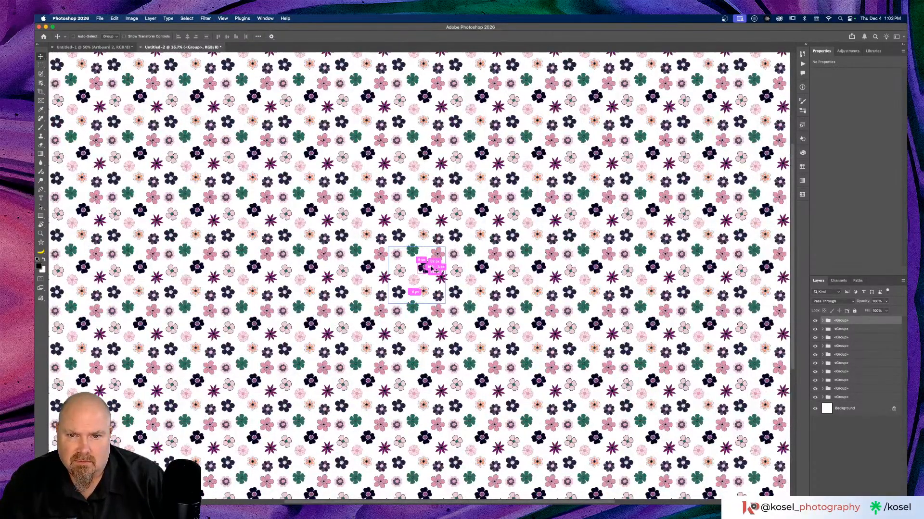
# Scale the purple star-shaped flower on the tile's right edge up to about 129% with Free Transform.
pyautogui.press('super+equal')
pyautogui.press('super+equal')
pyautogui.press('super+equal')
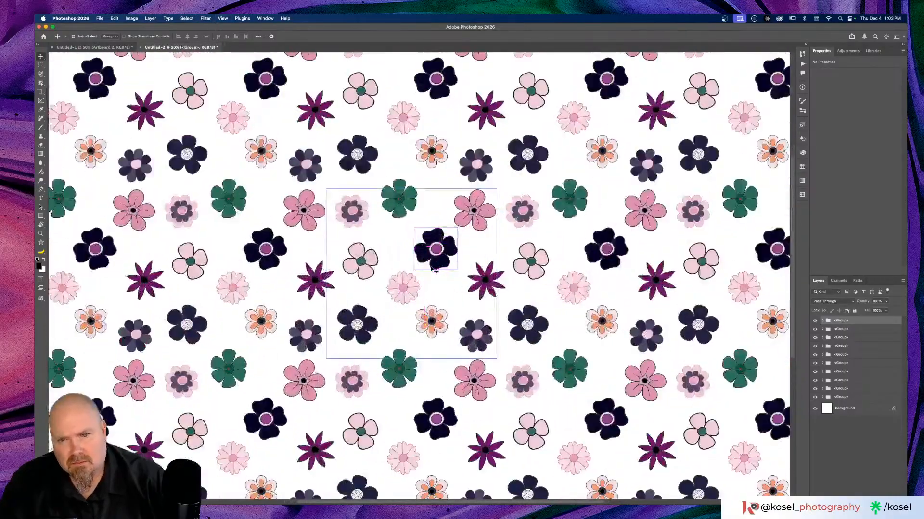
pyautogui.click(491, 287)
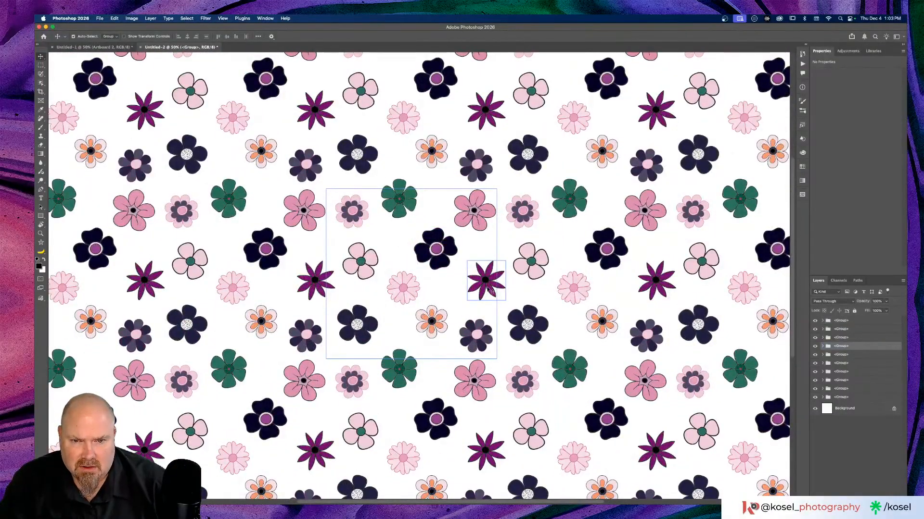
pyautogui.press('super+t')
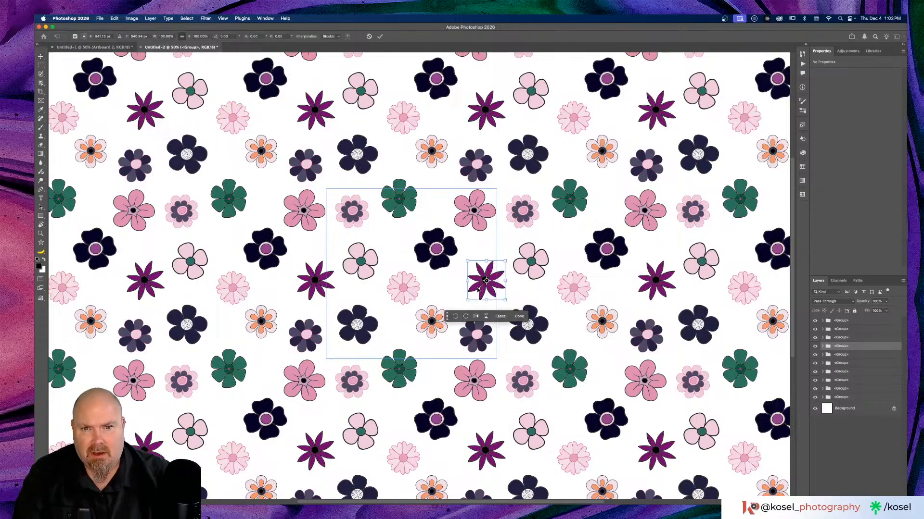
pyautogui.moveTo(466, 300)
pyautogui.mouseDown()
pyautogui.moveTo(457, 310)
pyautogui.moveTo(465, 294)
pyautogui.moveTo(472, 299)
pyautogui.mouseUp()
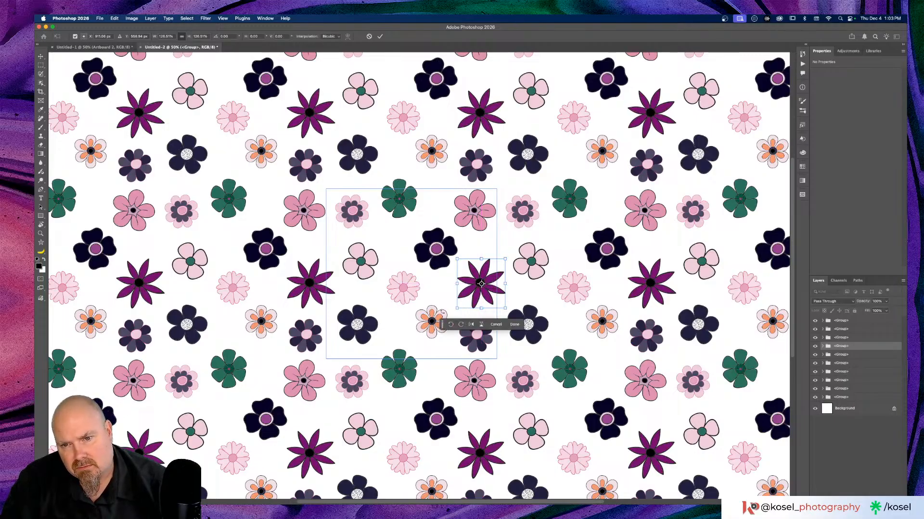
pyautogui.click(516, 325)
# Enlarge the green flower on the tile's upper edge with Free Transform and shift it slightly right.
pyautogui.click(405, 214)
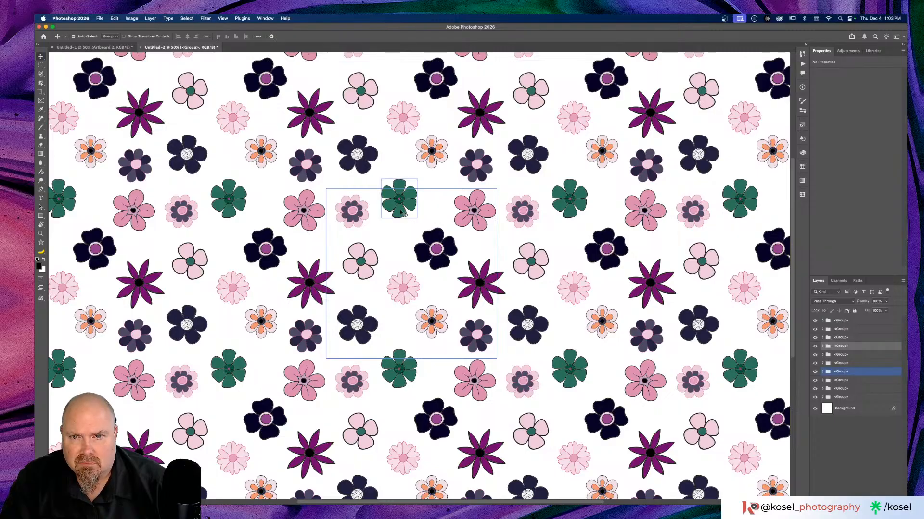
pyautogui.press('super+t')
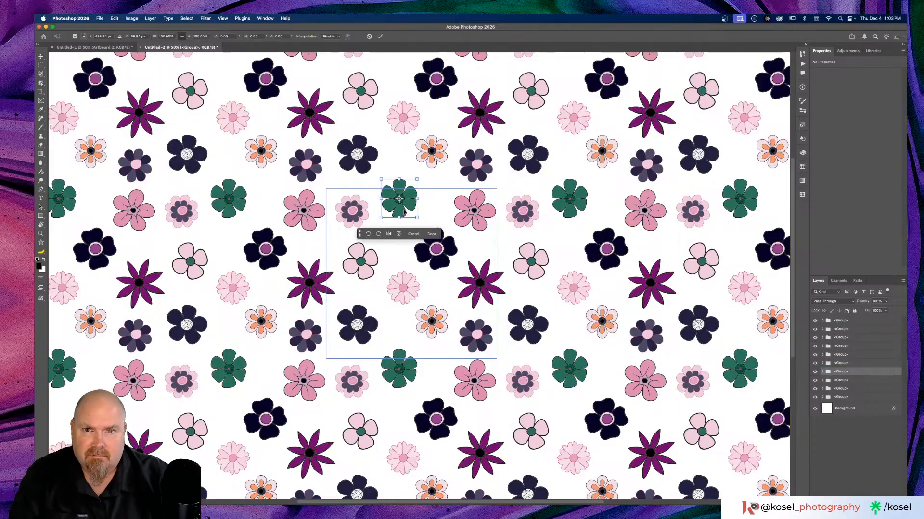
pyautogui.moveTo(416, 217)
pyautogui.mouseDown()
pyautogui.moveTo(421, 222)
pyautogui.moveTo(405, 218)
pyautogui.moveTo(412, 214)
pyautogui.mouseUp()
pyautogui.click(442, 234)
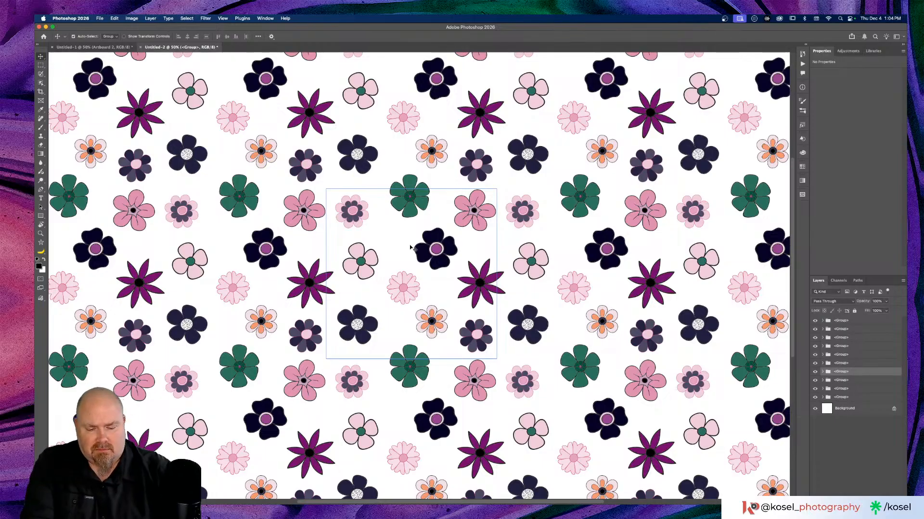
# Check the repeat at a reduced zoom and turn off Pattern Preview.
pyautogui.press('super+minus')
pyautogui.press('super+minus')
pyautogui.press('super+minus')
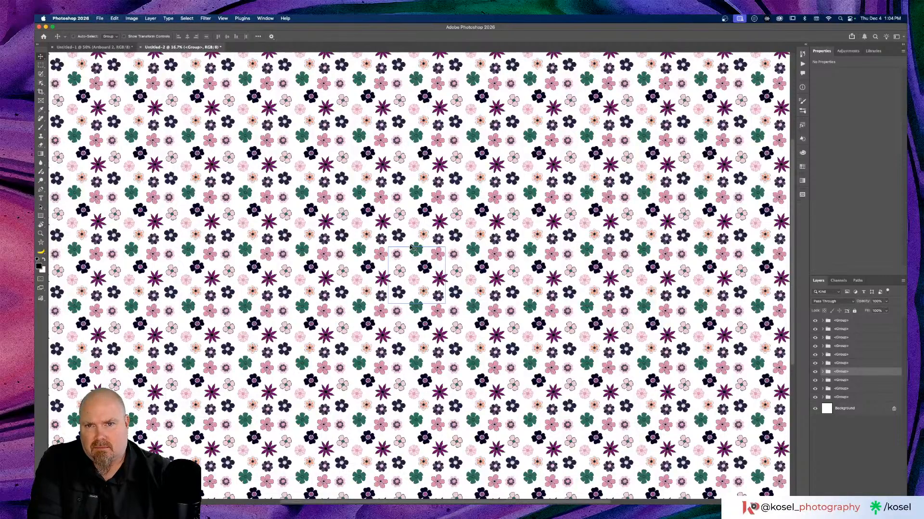
pyautogui.press('super+plus')
pyautogui.press('super+plus')
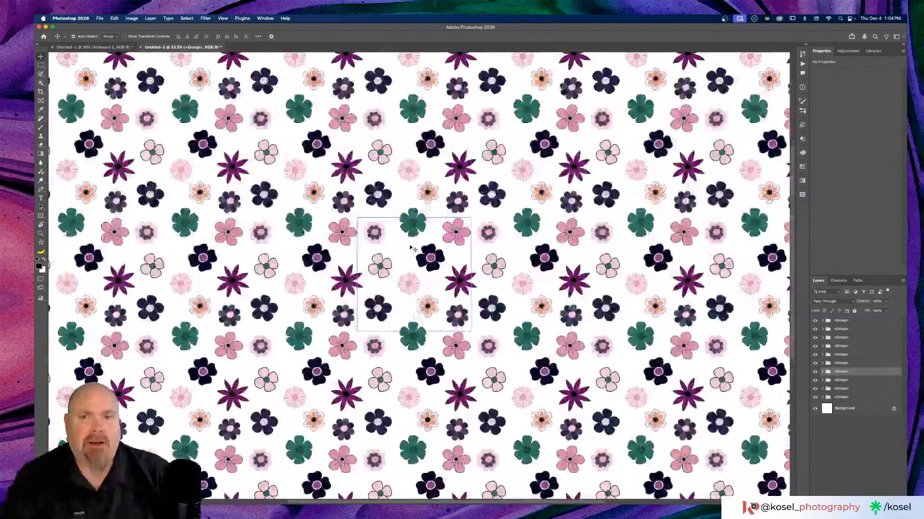
pyautogui.click(223, 19)
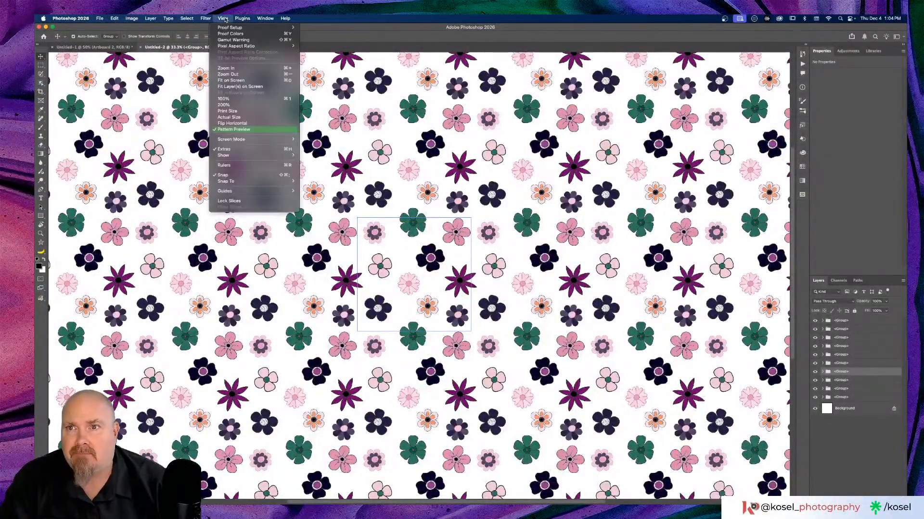
pyautogui.click(245, 130)
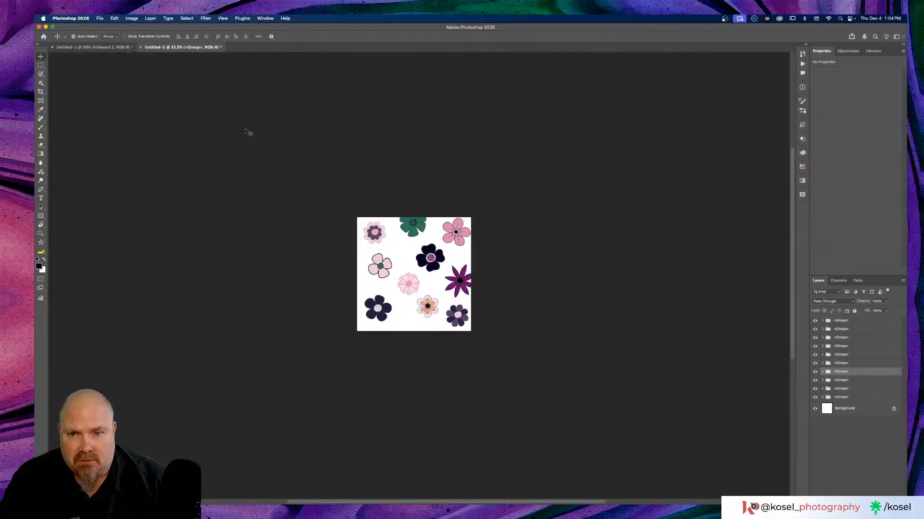
# Select the whole canvas, define it as a pattern named "Flower Power", and clear the selection.
pyautogui.press('super+plus')
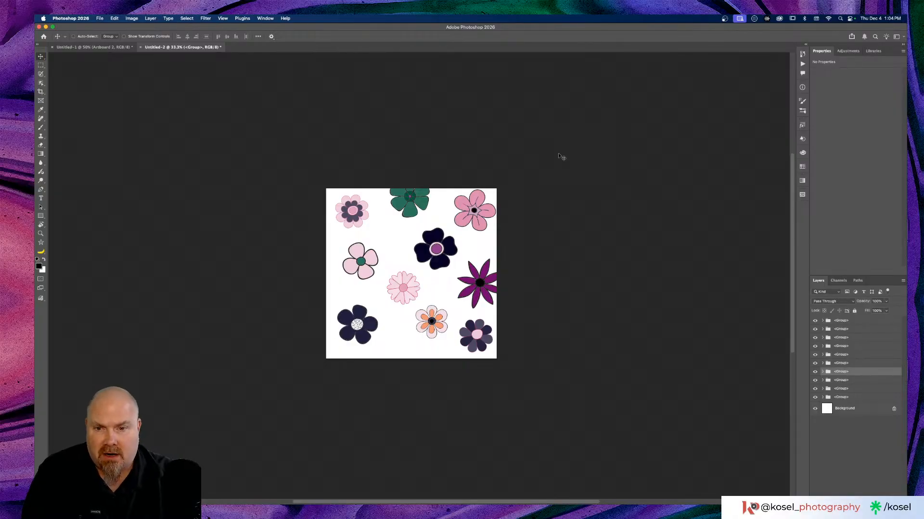
pyautogui.press('super+a')
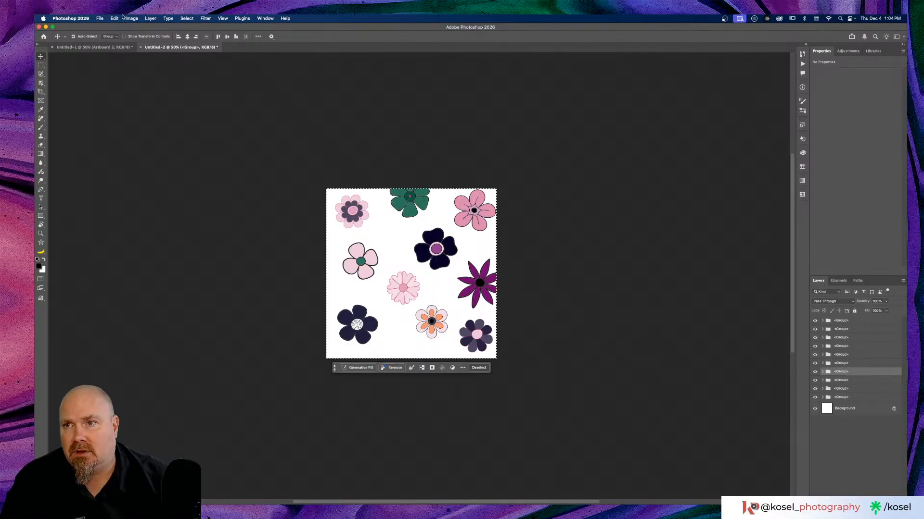
pyautogui.click(100, 18)
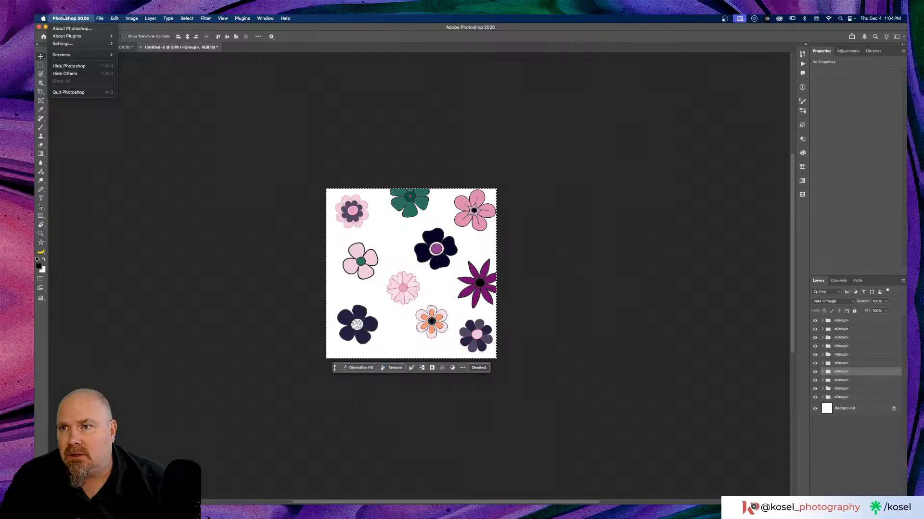
pyautogui.moveTo(147, 167)
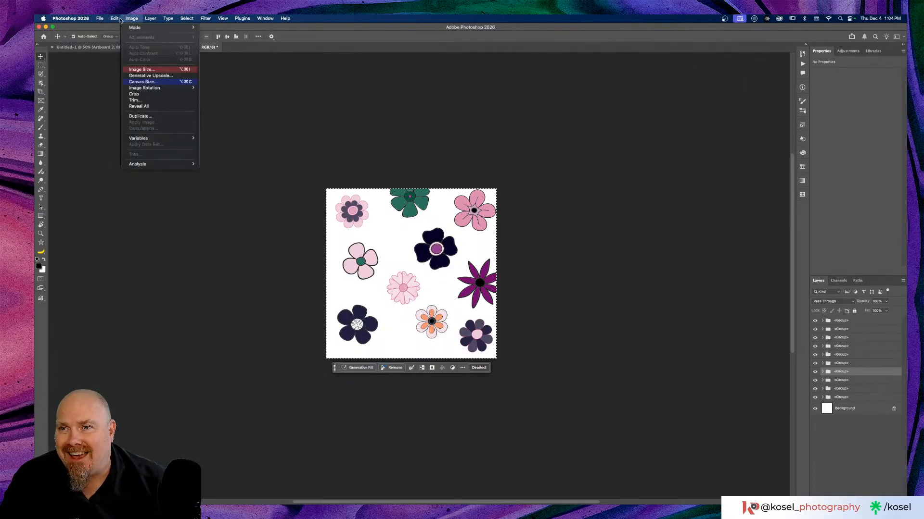
pyautogui.moveTo(118, 19)
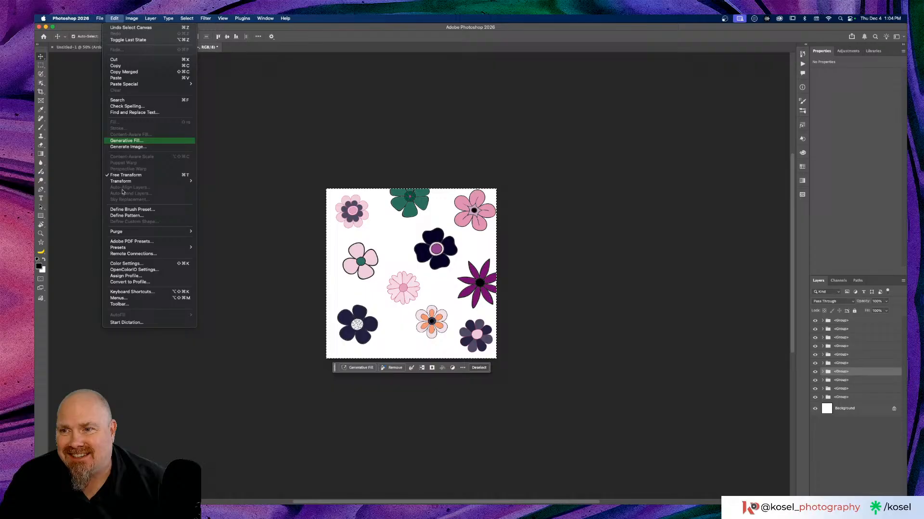
pyautogui.click(126, 216)
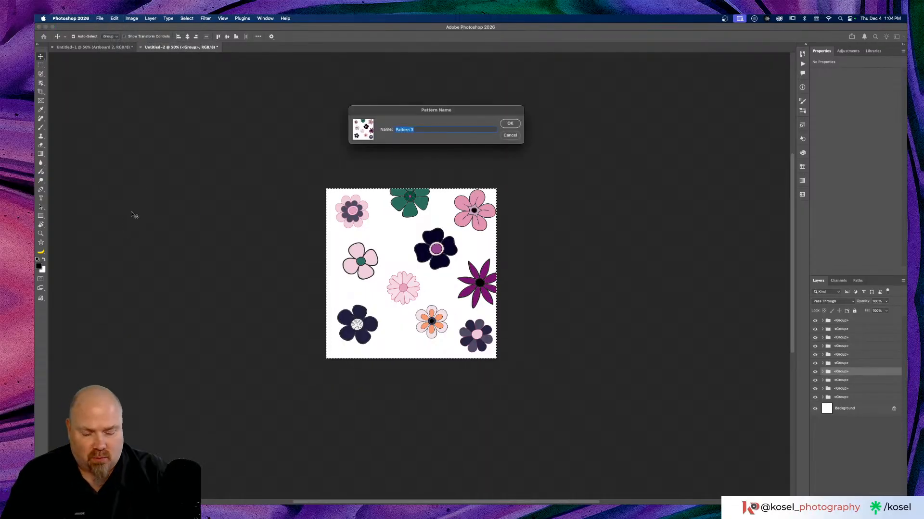
pyautogui.write('Flower ')
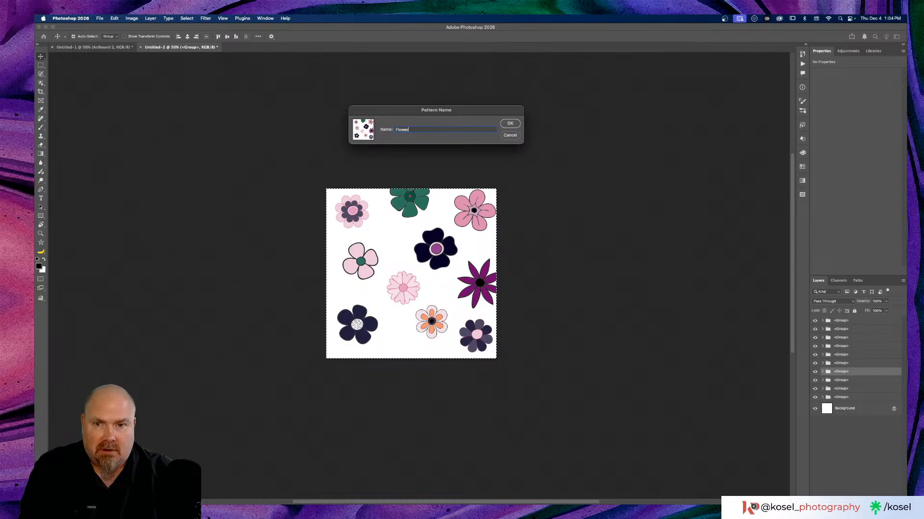
pyautogui.write('Power')
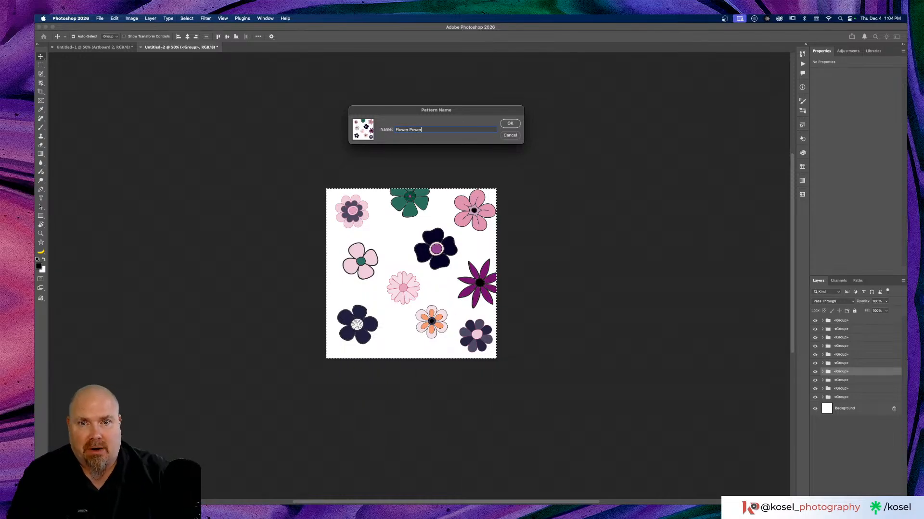
pyautogui.click(515, 121)
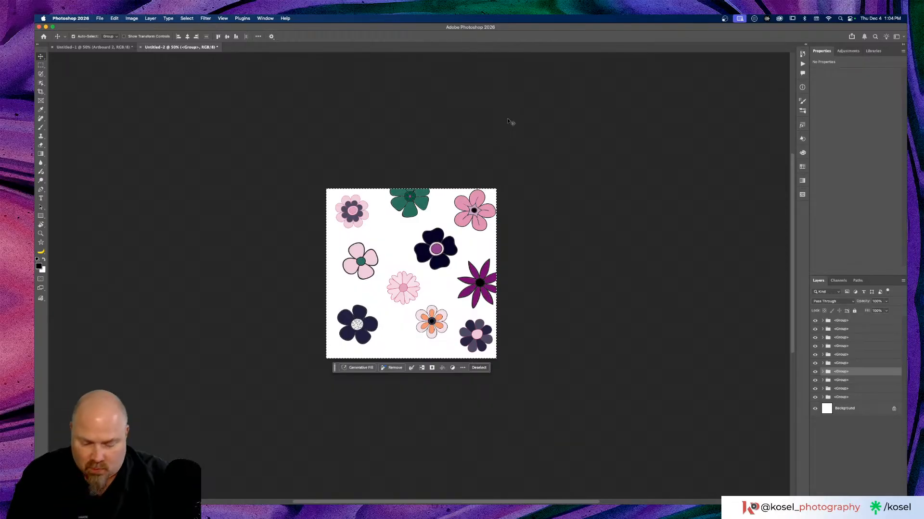
pyautogui.press('super+d')
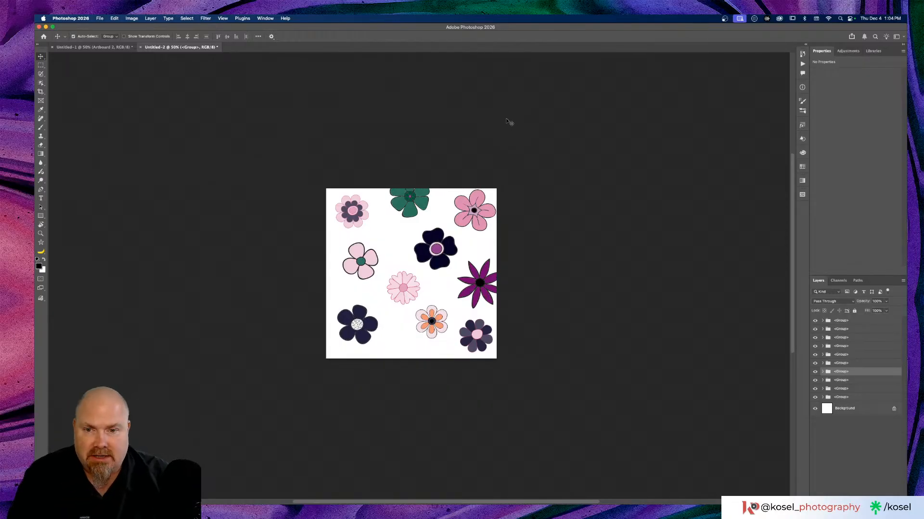
# Try the Flower Power pattern in the Pattern Fill 1 layer of Untitled-1, shifting it up and left on Artboard 1, and discard the changes.
pyautogui.click(95, 47)
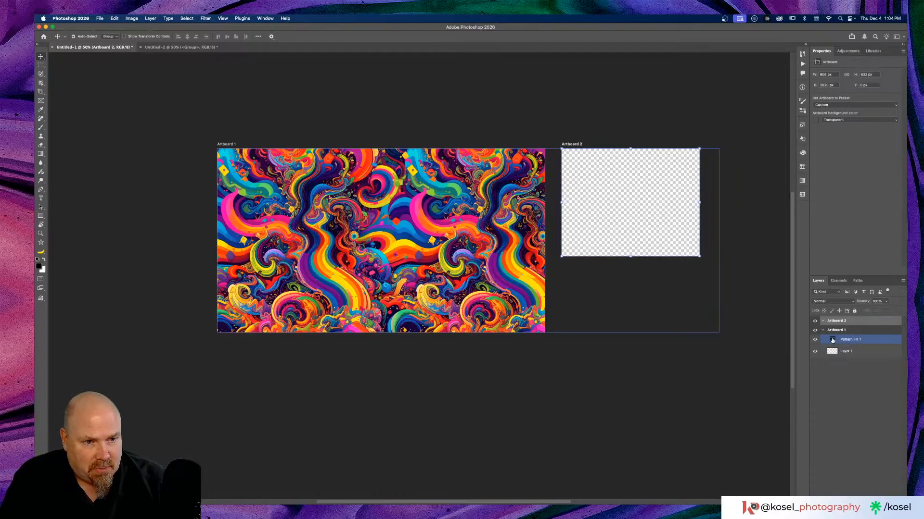
pyautogui.doubleClick(832, 340)
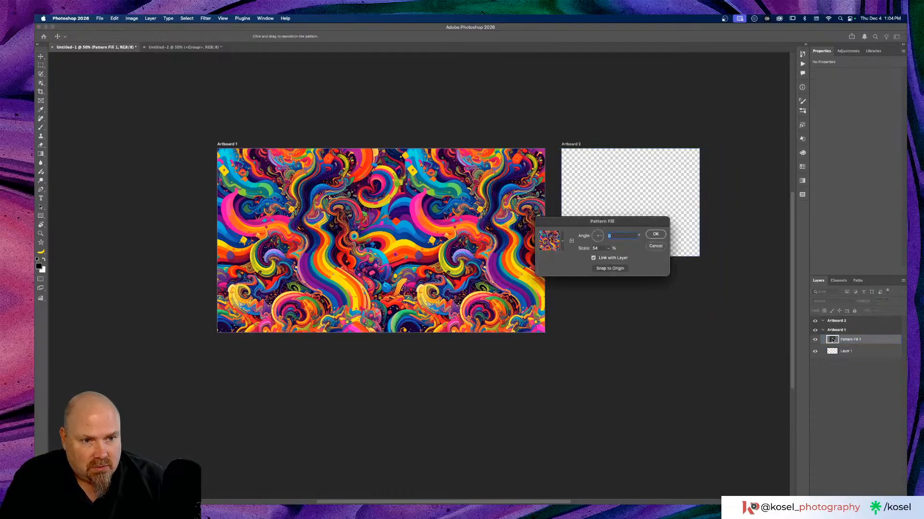
pyautogui.click(566, 240)
pyautogui.scroll(-1, 563, 287)
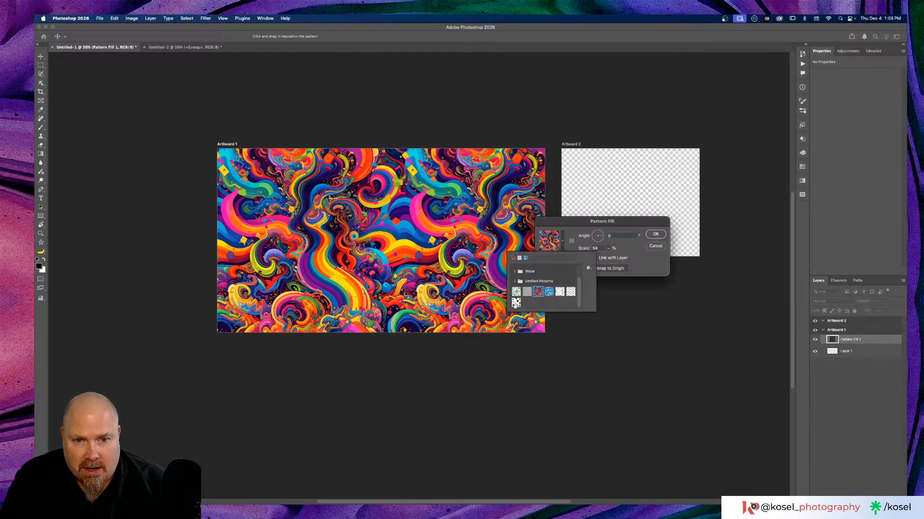
pyautogui.click(515, 303)
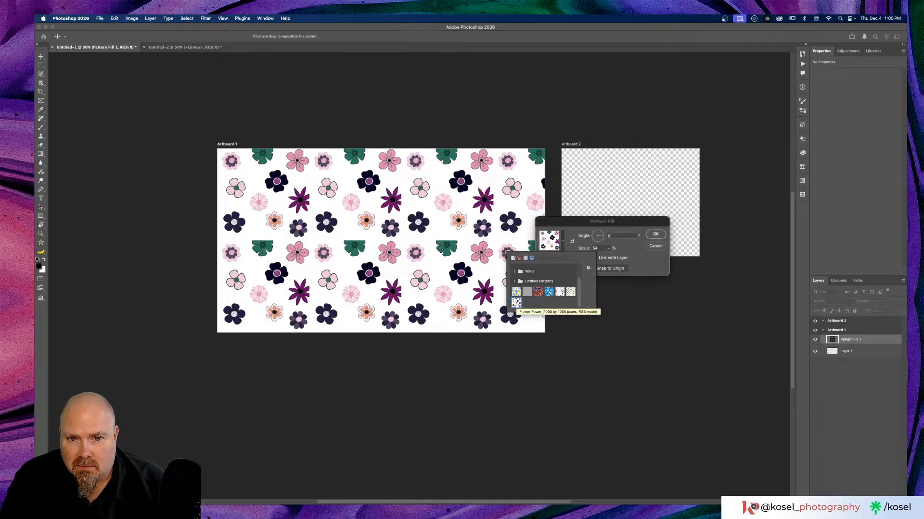
pyautogui.click(624, 224)
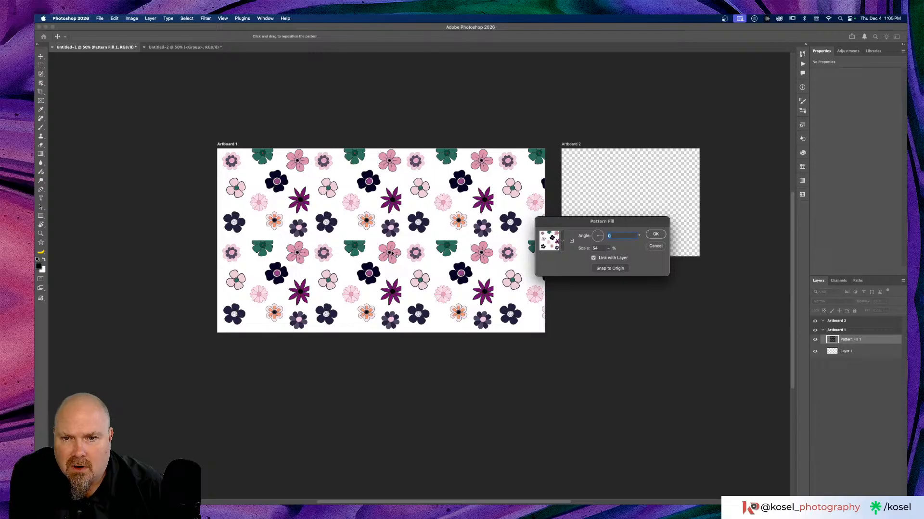
pyautogui.moveTo(395, 255); pyautogui.dragTo(381, 225)
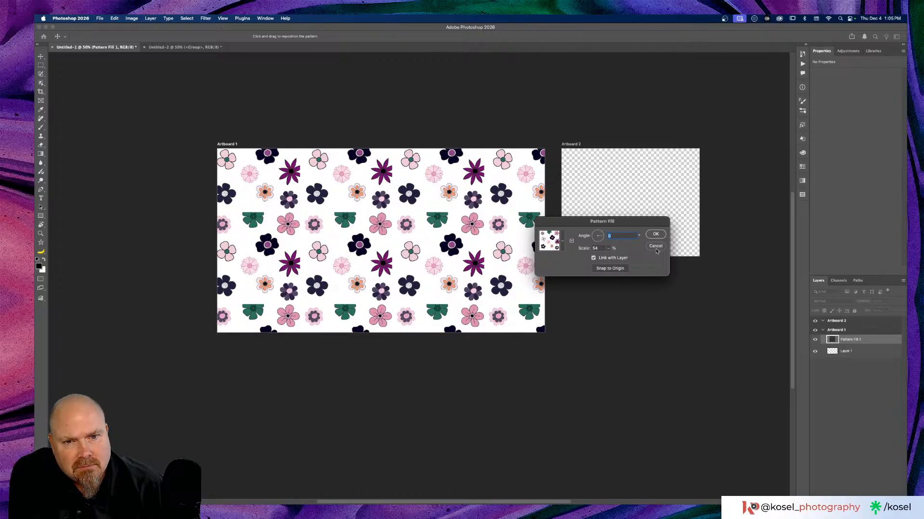
pyautogui.click(656, 246)
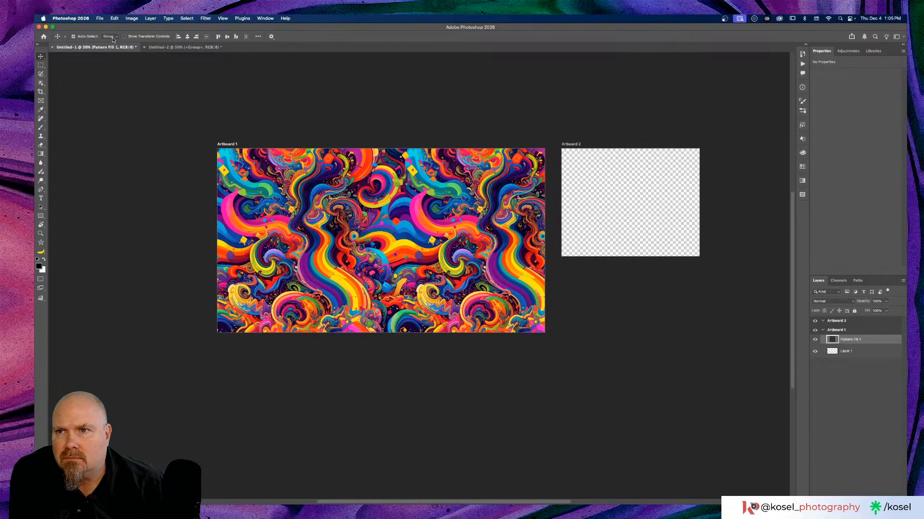
# Switch to the Untitled-2 flower tile and delete the Flower Power pattern from the saved patterns.
pyautogui.click(165, 48)
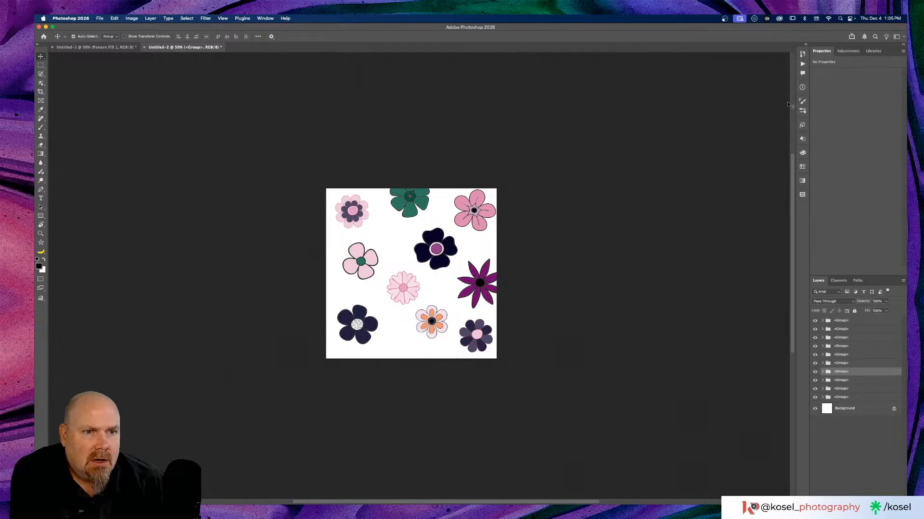
pyautogui.click(801, 166)
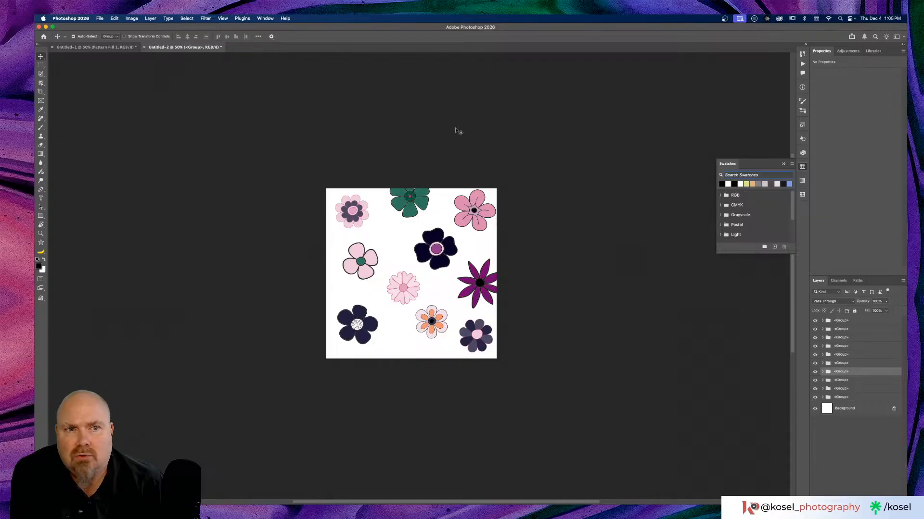
pyautogui.click(783, 165)
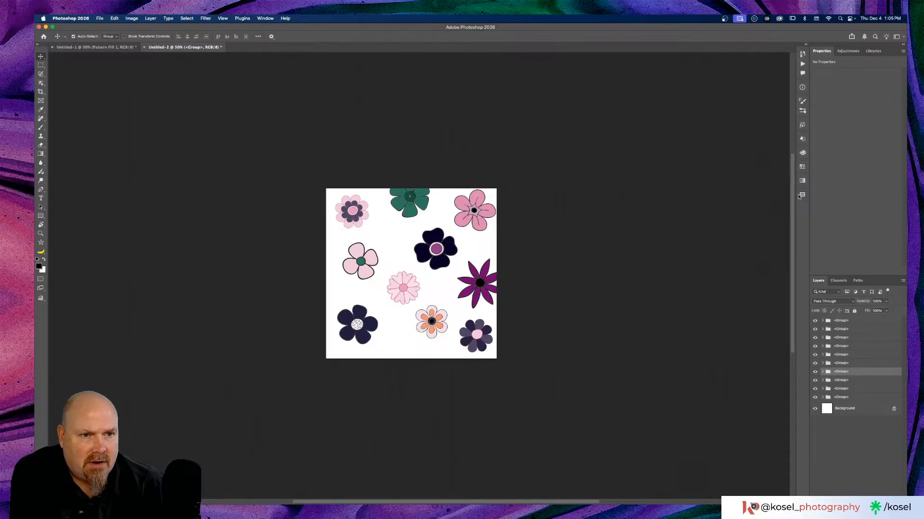
pyautogui.click(801, 195)
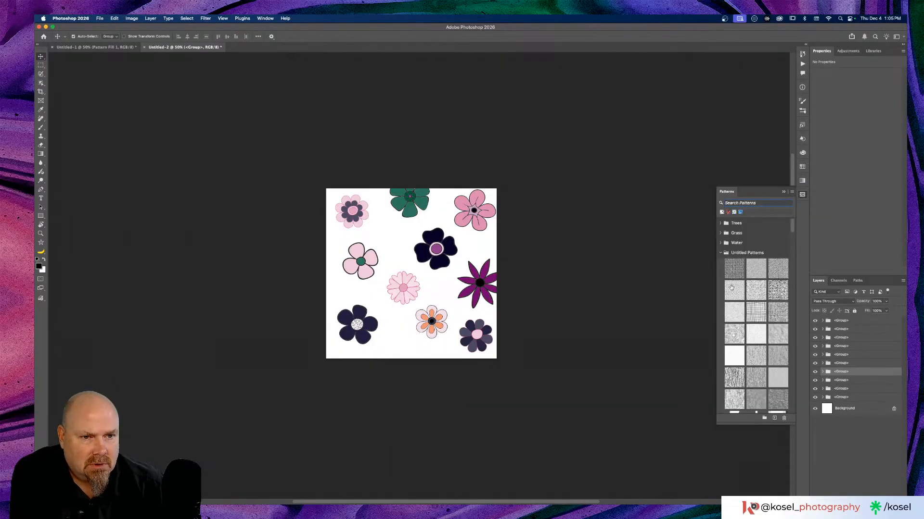
pyautogui.scroll(-15, 733, 287)
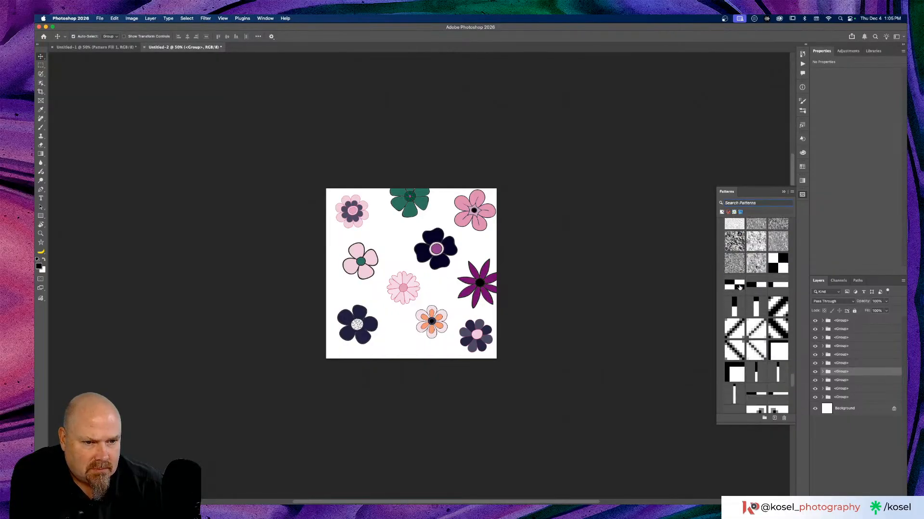
pyautogui.scroll(-10, 739, 287)
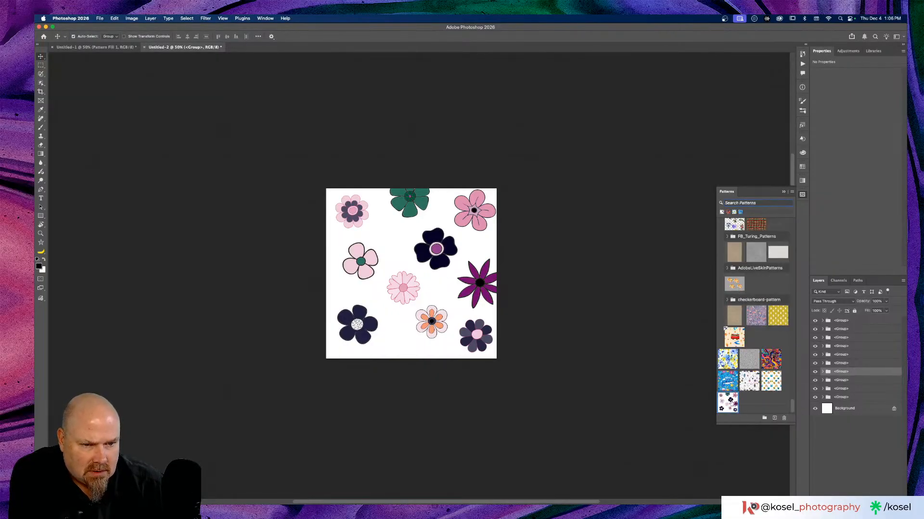
pyautogui.click(729, 402)
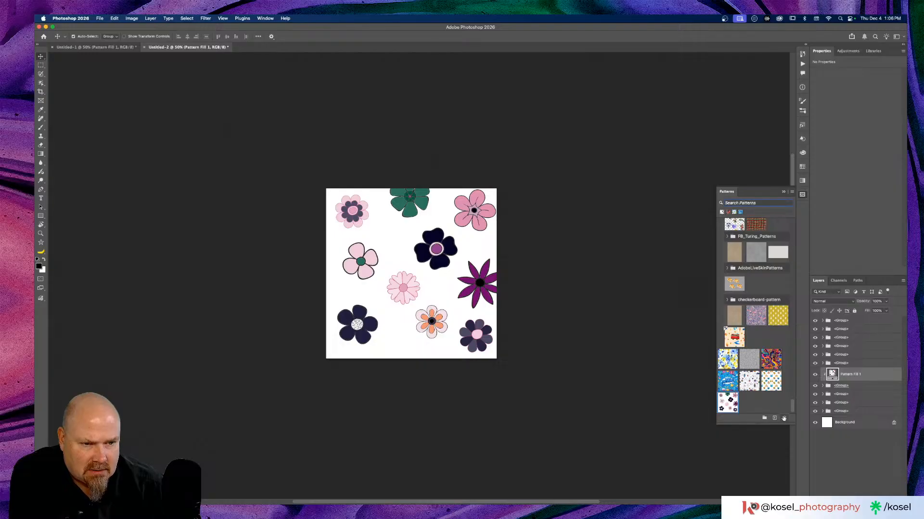
pyautogui.click(784, 418)
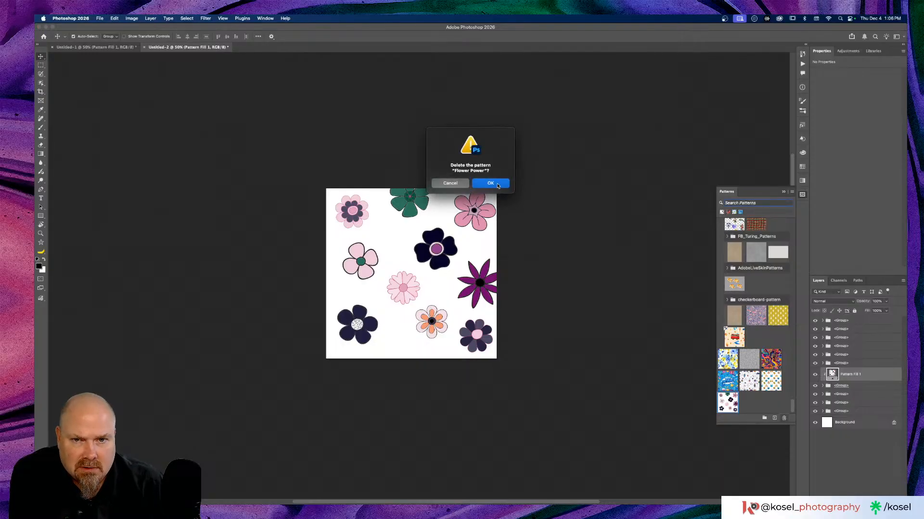
pyautogui.click(491, 184)
# Remove the Pattern Fill 1 layer from the flower tile and deselect all layers.
pyautogui.moveTo(883, 379); pyautogui.dragTo(882, 406)
pyautogui.click(858, 355)
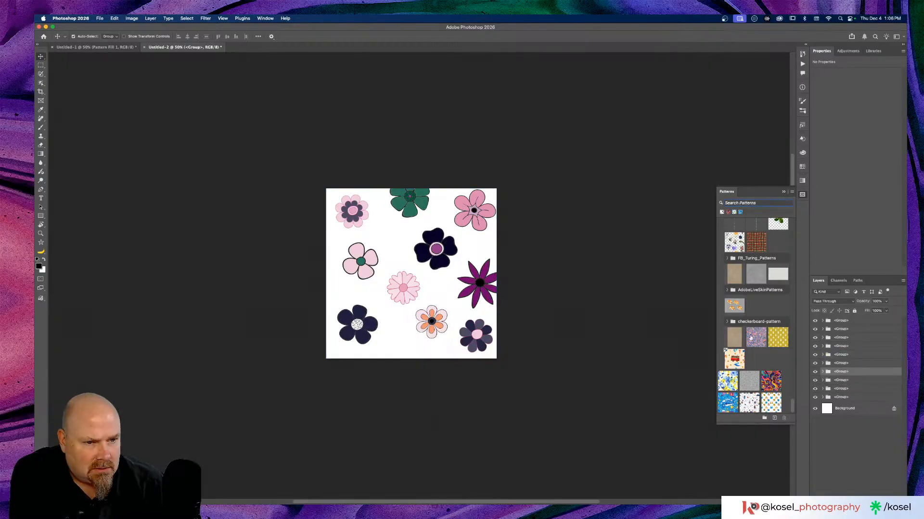
pyautogui.click(854, 322)
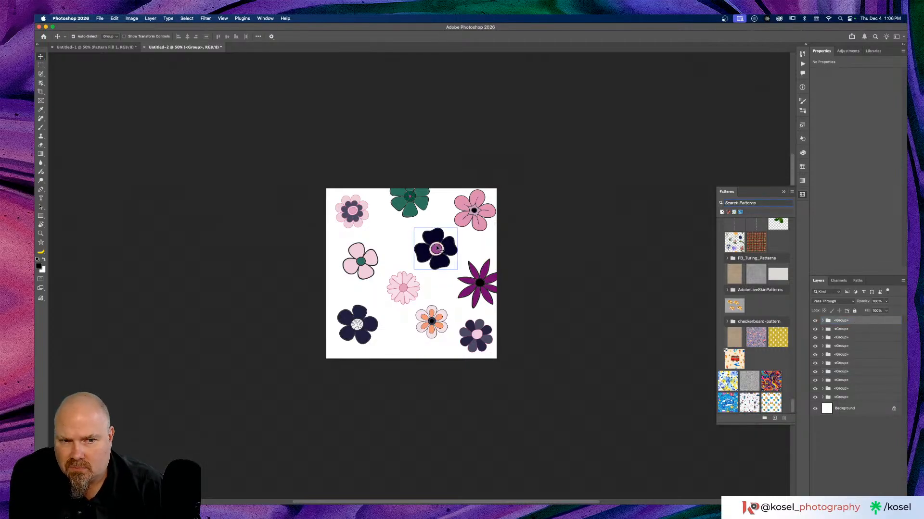
pyautogui.click(511, 157)
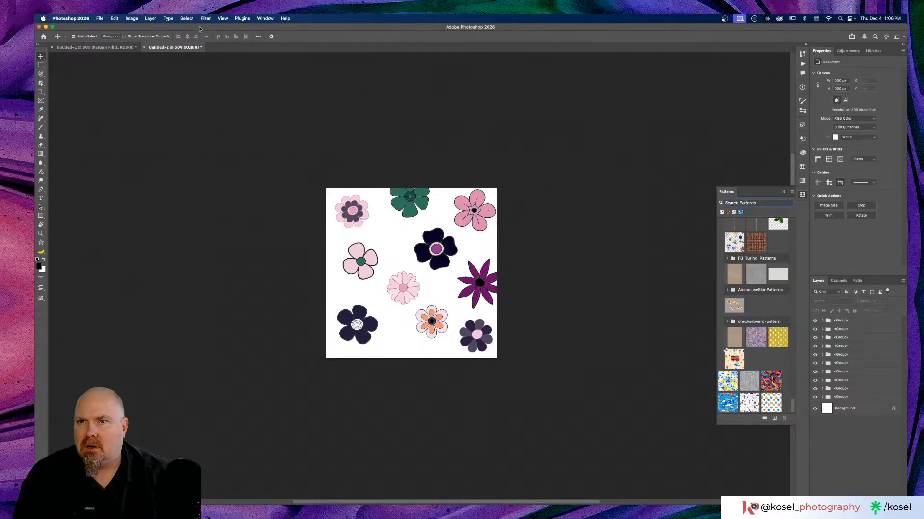
# Check the flower tile's repeat with Pattern Preview and turn the preview off.
pyautogui.click(225, 19)
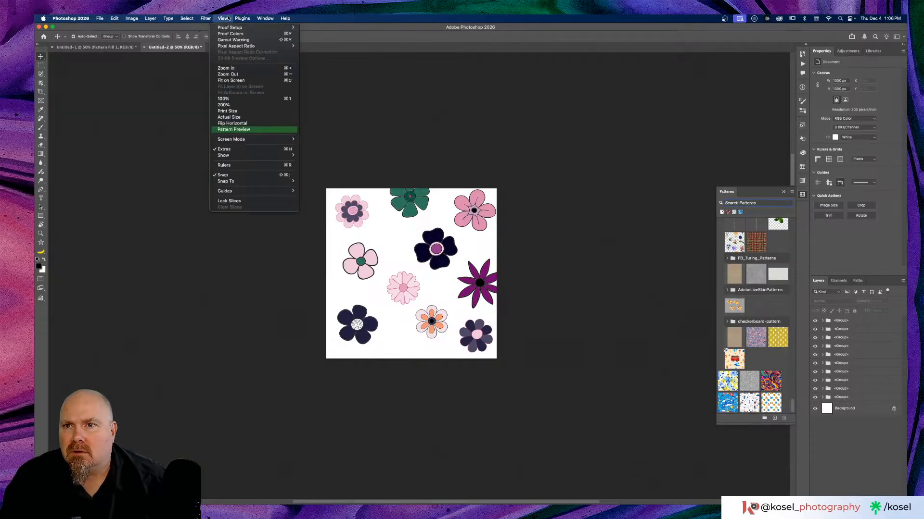
pyautogui.click(251, 131)
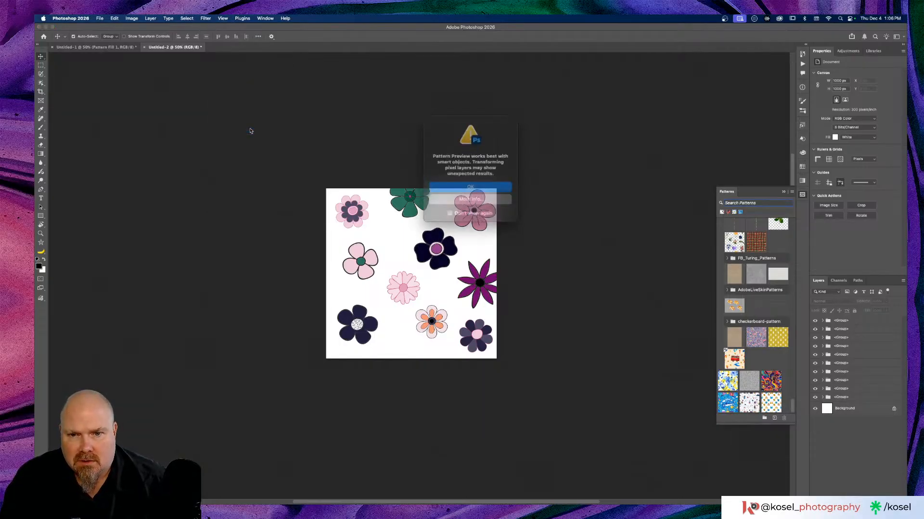
pyautogui.click(439, 186)
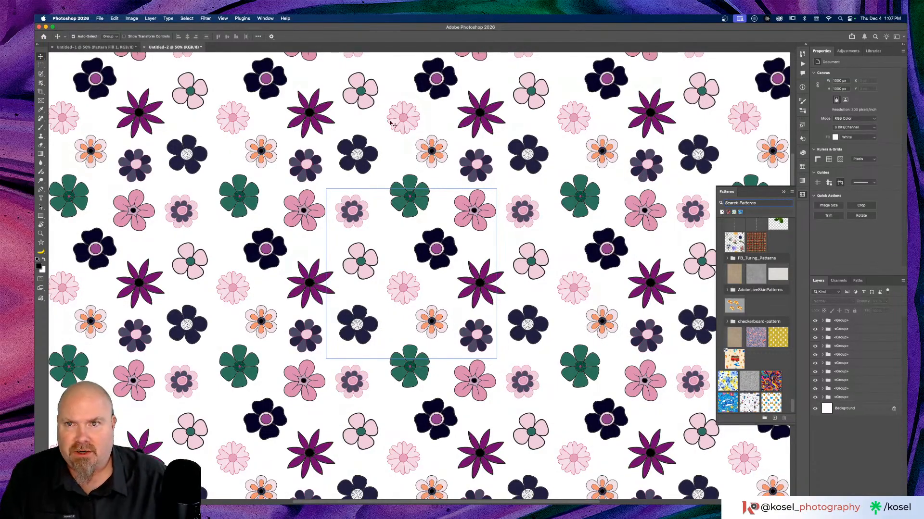
pyautogui.click(202, 20)
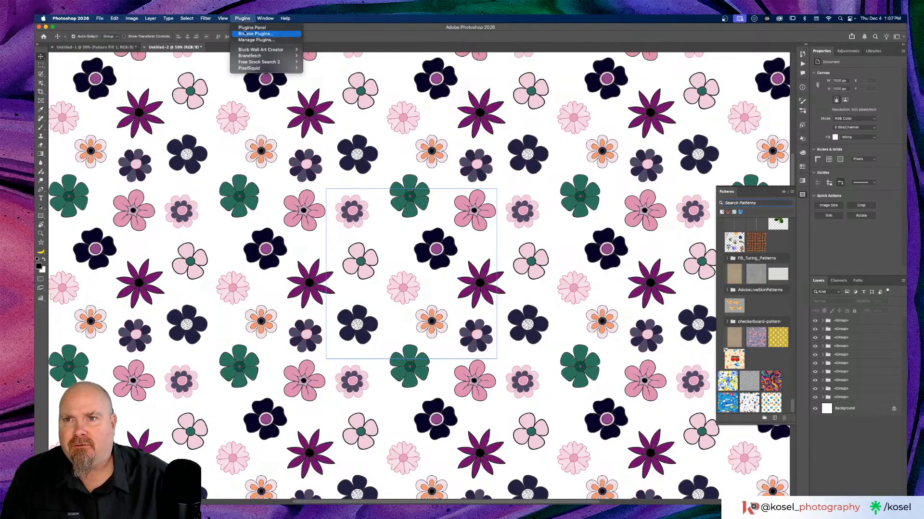
pyautogui.moveTo(223, 18)
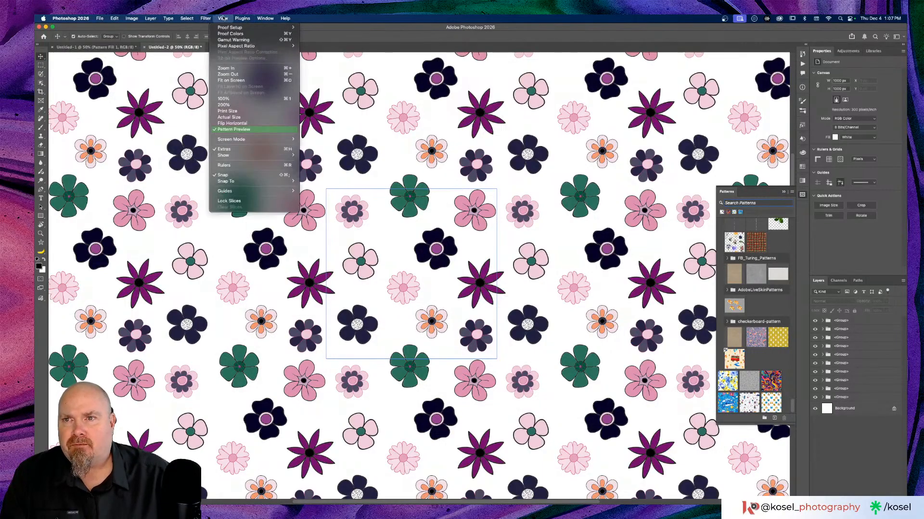
pyautogui.click(225, 129)
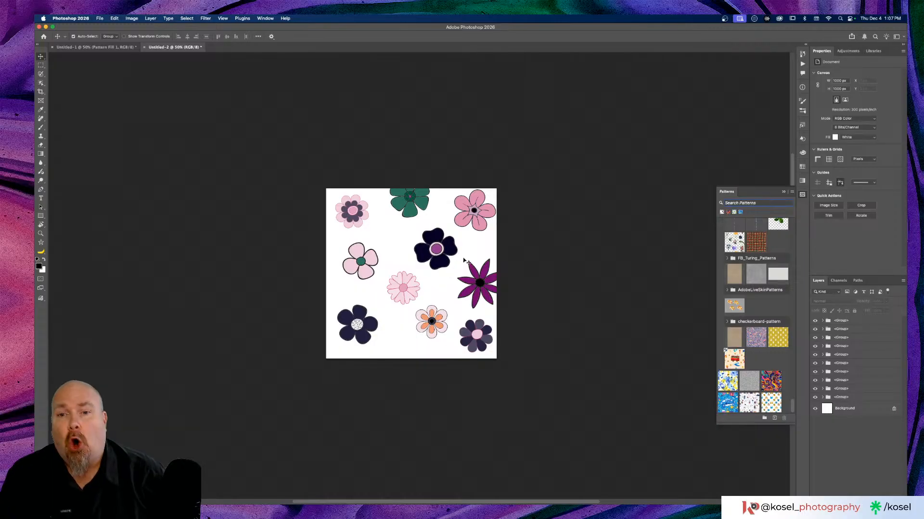
# Move the green flower and the purple star-shaped flower inward so both lie fully inside the canvas.
pyautogui.click(409, 214)
pyautogui.moveTo(411, 215); pyautogui.dragTo(400, 233)
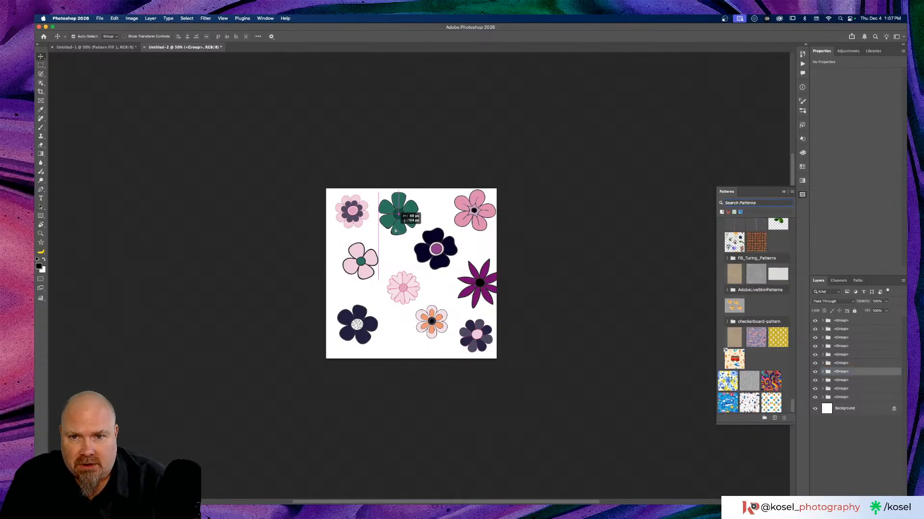
pyautogui.click(466, 341)
pyautogui.moveTo(477, 297); pyautogui.dragTo(465, 303)
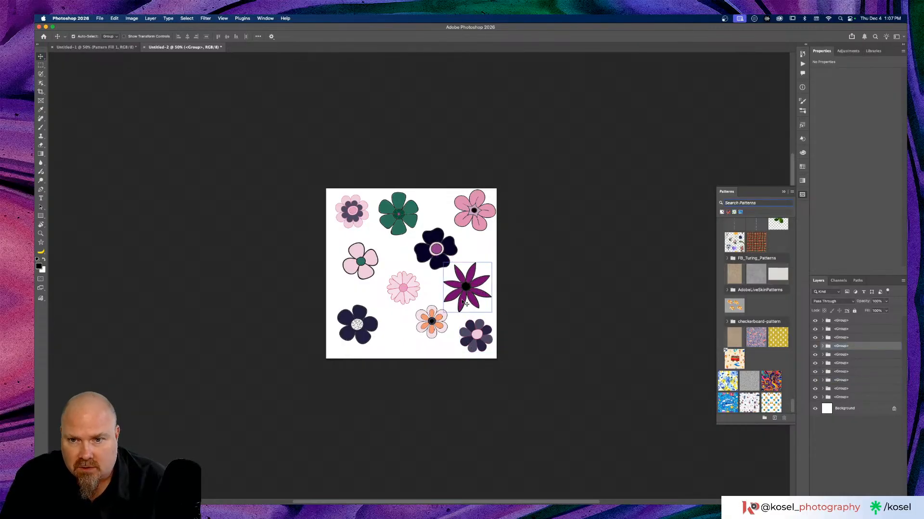
# Convert each of the ten flower groups into its own smart object, working down from the topmost group.
pyautogui.click(832, 321)
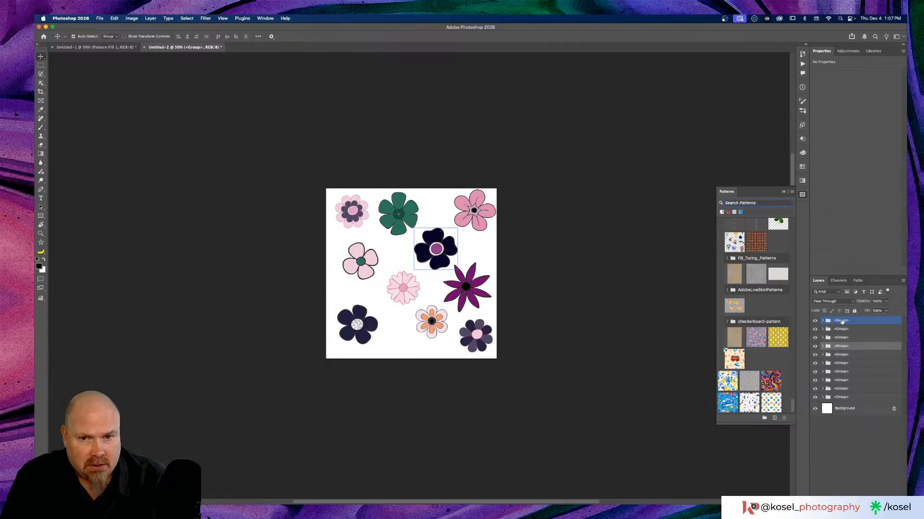
pyautogui.click(843, 321)
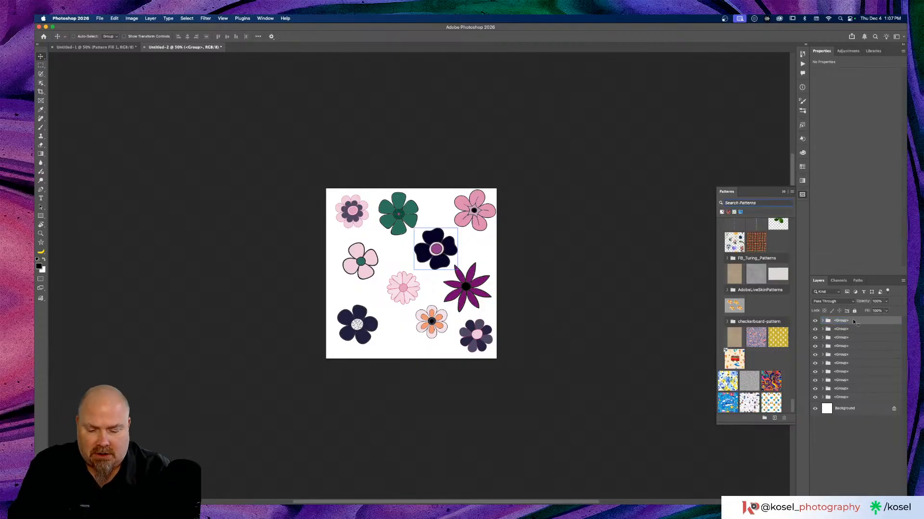
pyautogui.press('super+shift+o')
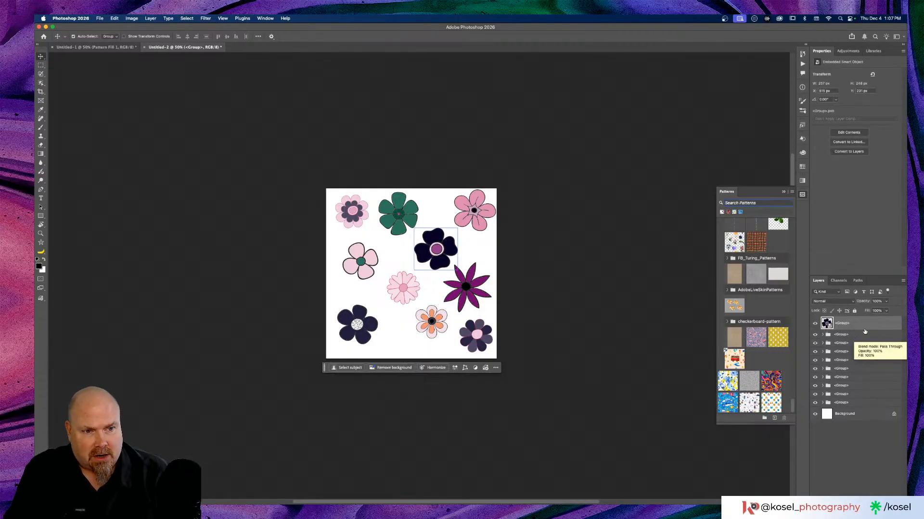
pyautogui.click(860, 335)
pyautogui.press('super+shift+o')
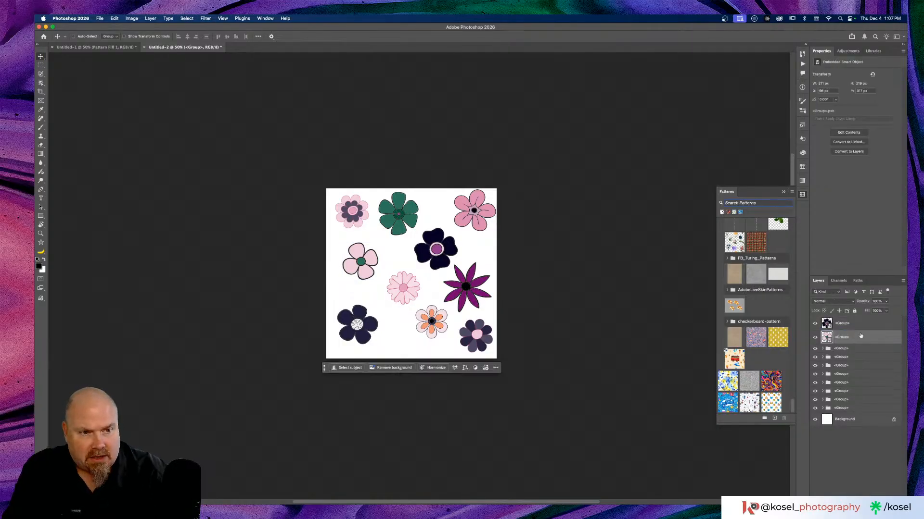
pyautogui.click(859, 350)
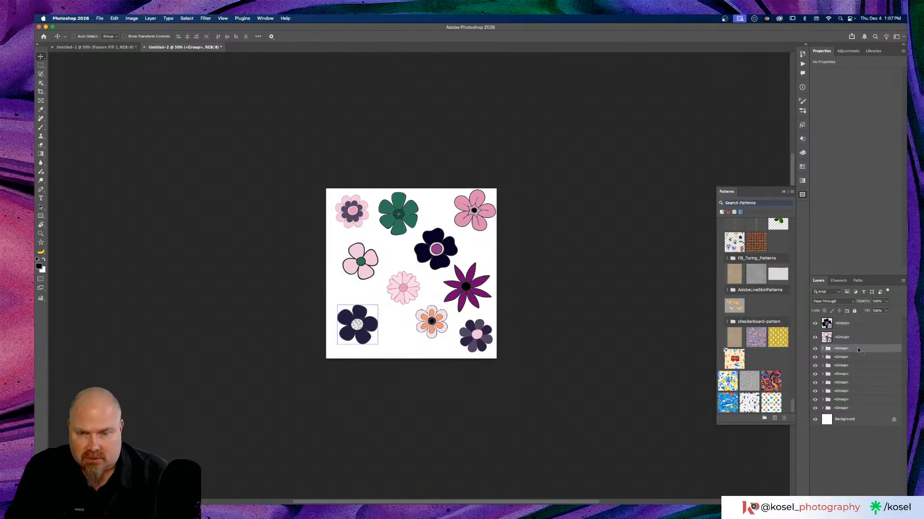
pyautogui.press('super+shift+o')
pyautogui.click(857, 363)
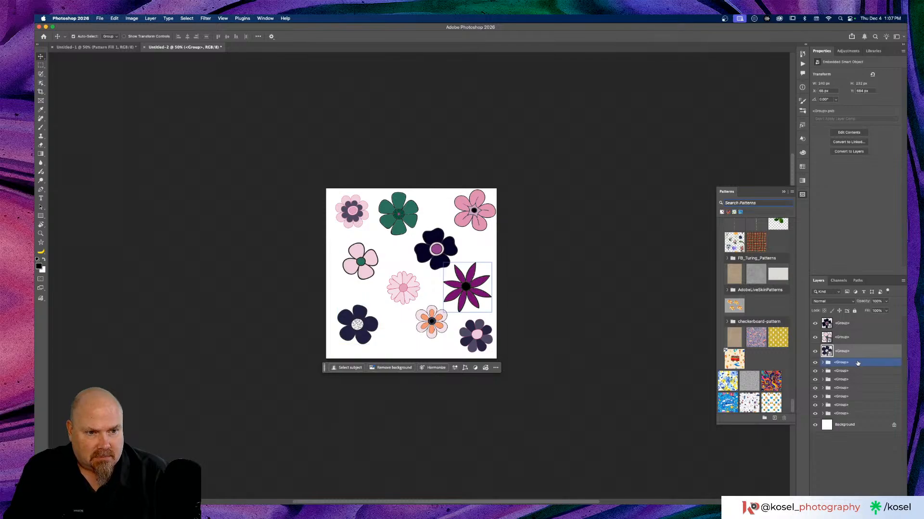
pyautogui.press('super+shift+o')
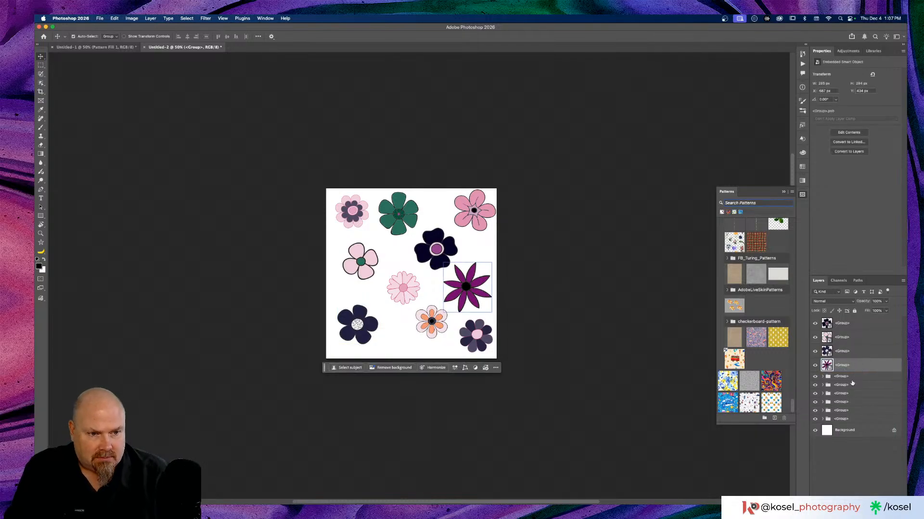
pyautogui.click(853, 379)
pyautogui.press('super+shift+o')
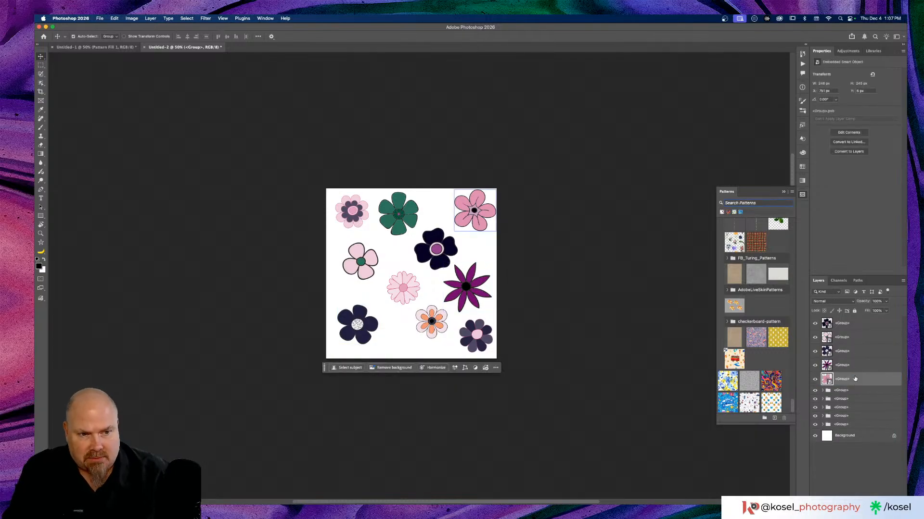
pyautogui.click(852, 389)
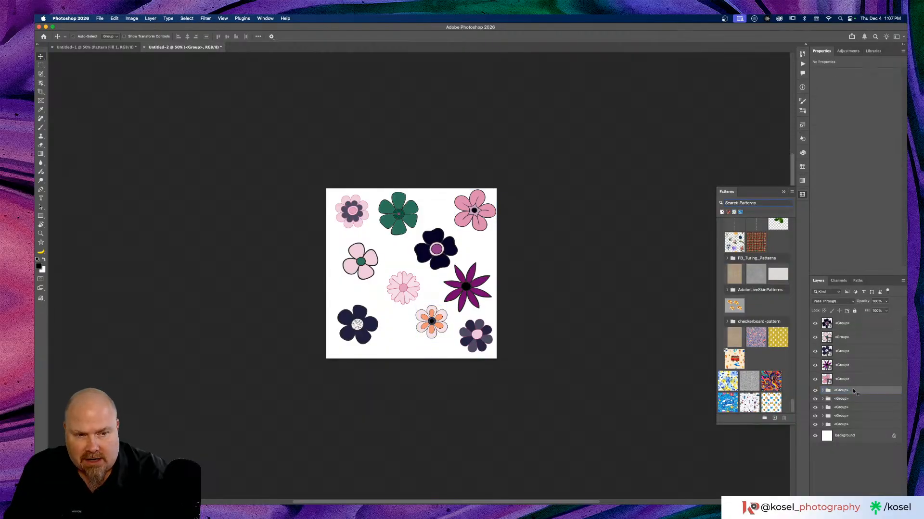
pyautogui.press('super+shift+o')
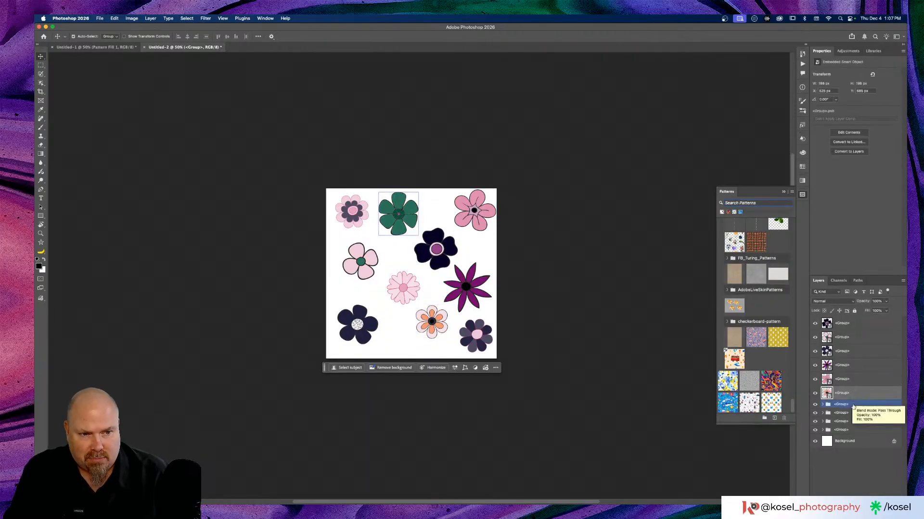
pyautogui.click(852, 405)
pyautogui.press('super+shift+o')
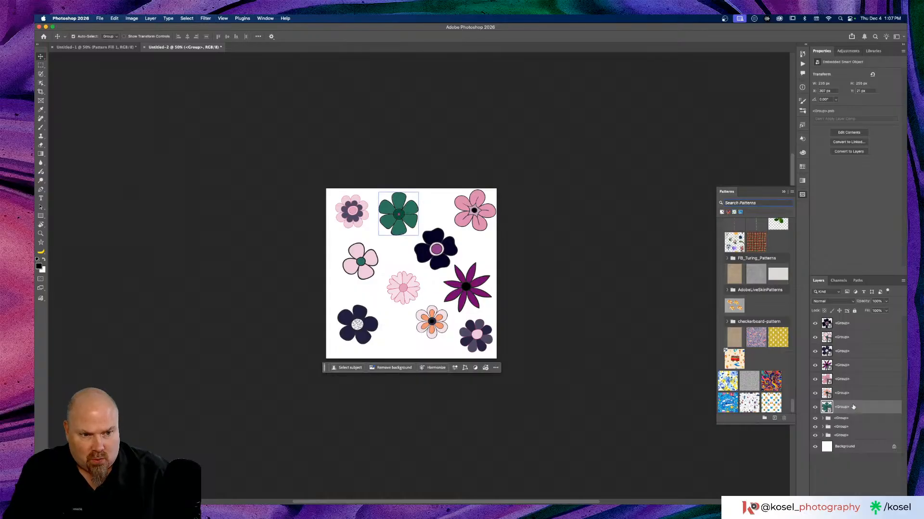
pyautogui.click(853, 420)
pyautogui.press('super+shift+o')
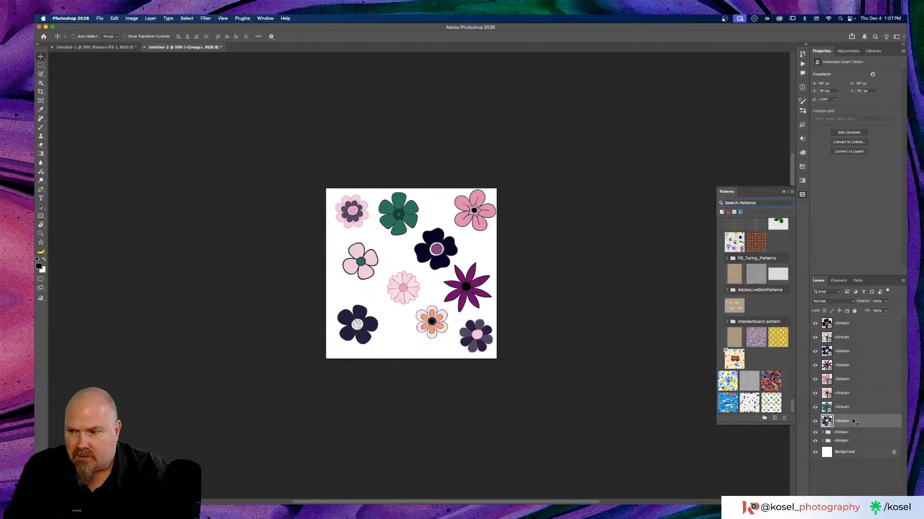
pyautogui.click(851, 432)
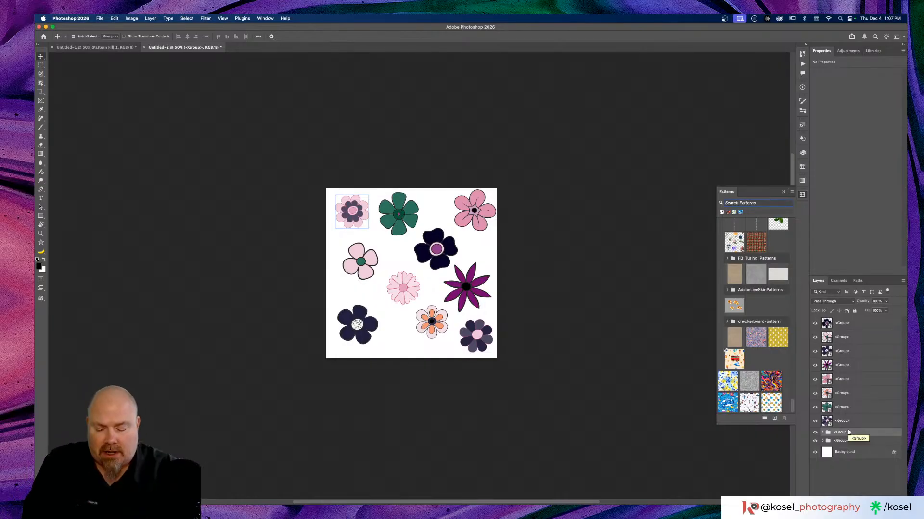
pyautogui.press('super+shift+o')
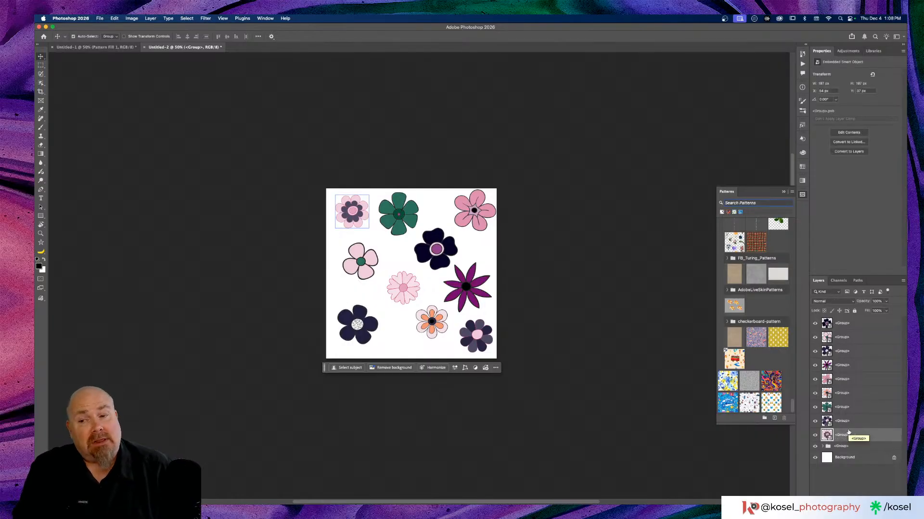
pyautogui.click(851, 447)
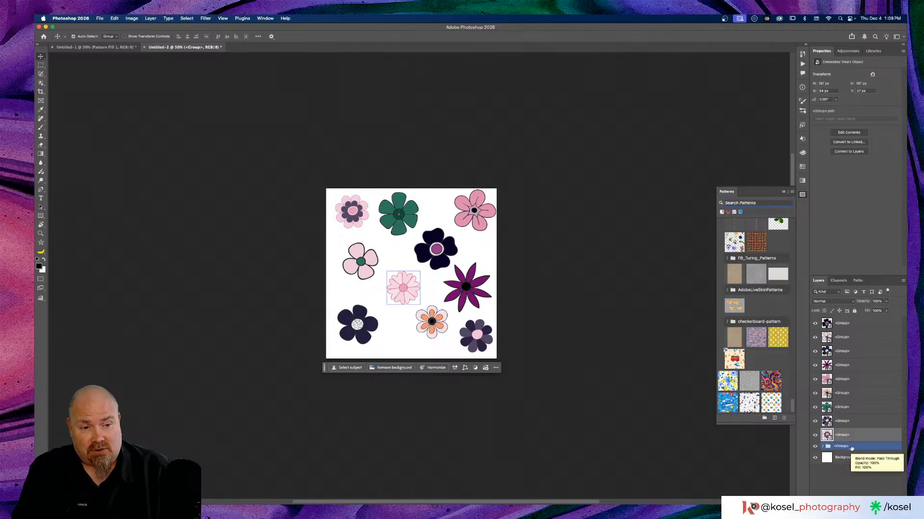
pyautogui.press('super+shift+o')
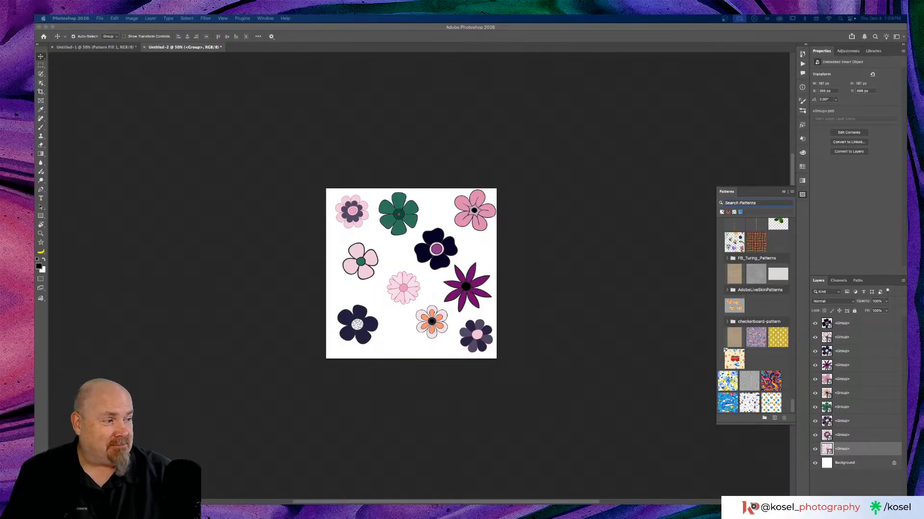
# Turn on Pattern Preview for the flower tile and accept the smart object notice.
pyautogui.click(276, 27)
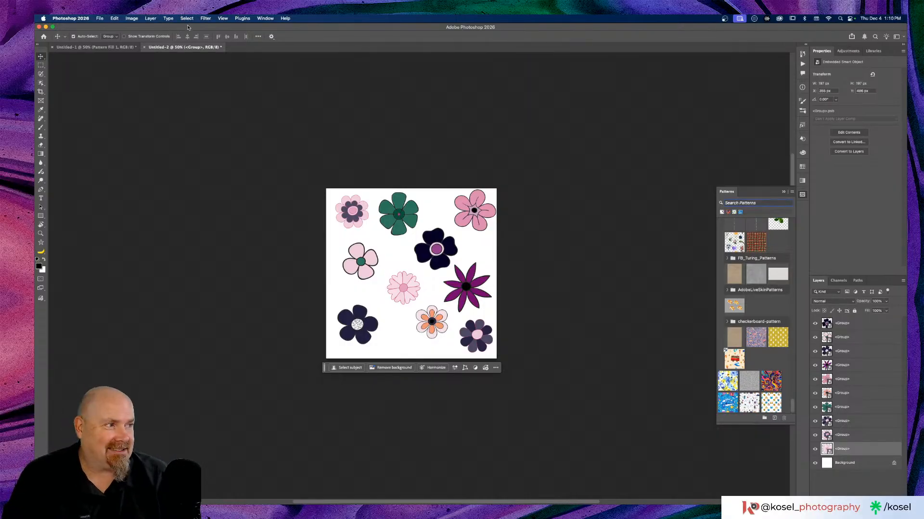
pyautogui.click(223, 19)
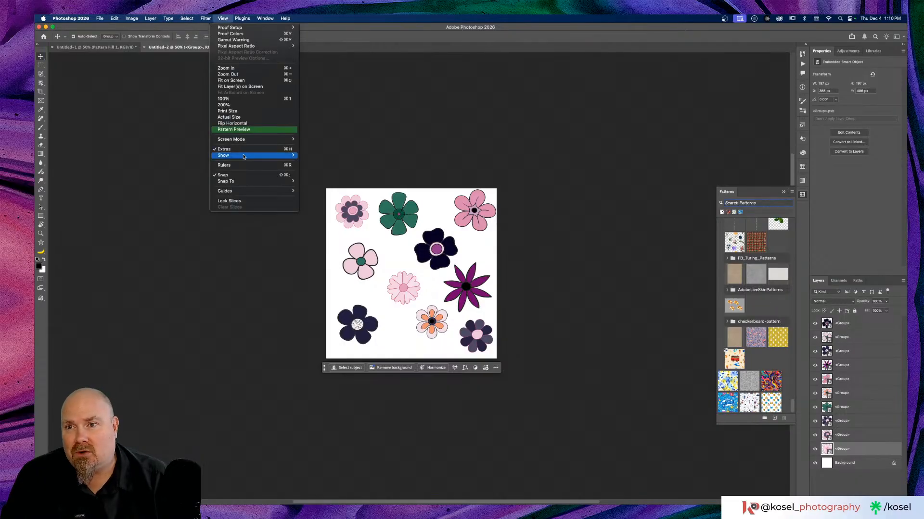
pyautogui.click(245, 130)
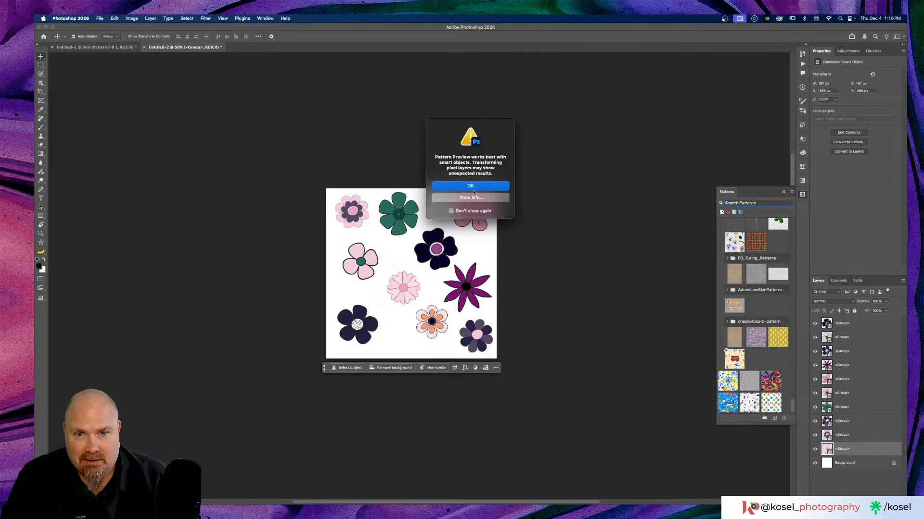
pyautogui.click(480, 186)
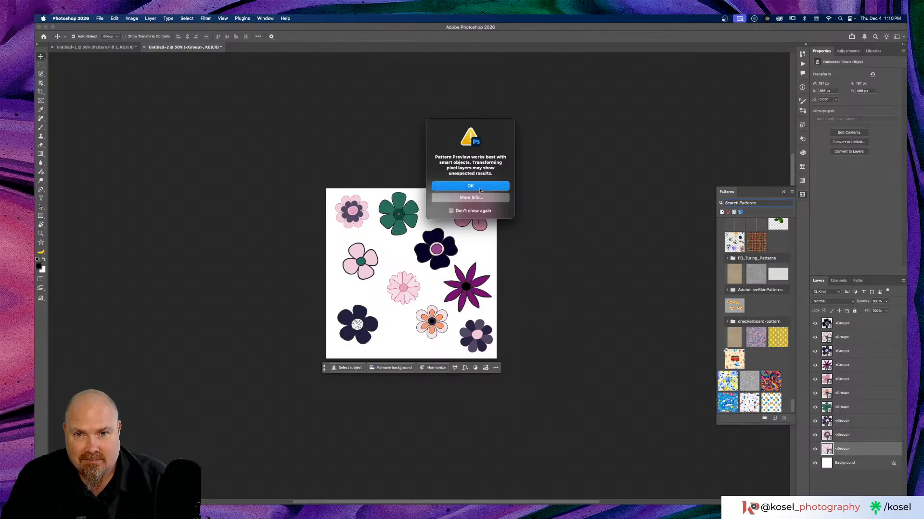
# Move the green flower up across the canvas's upper edge and the purple star-shaped flower across its right edge.
pyautogui.click(409, 219)
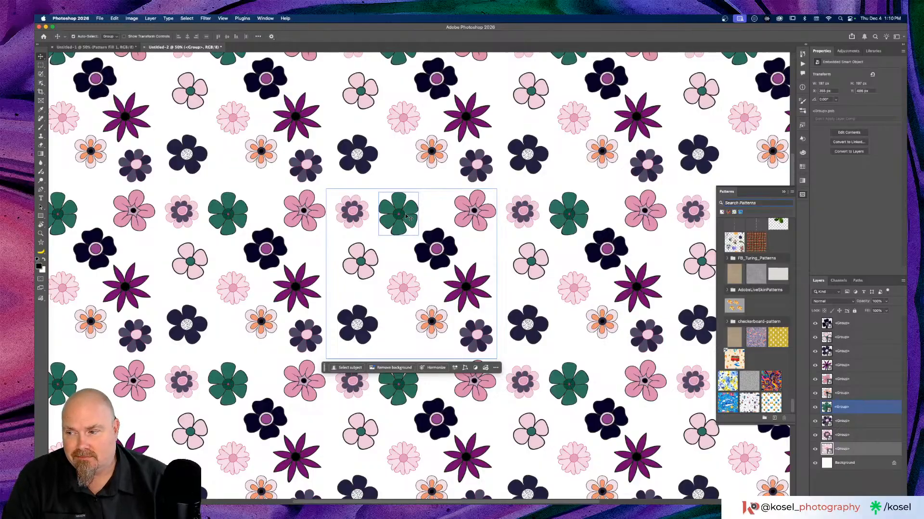
pyautogui.moveTo(408, 218); pyautogui.dragTo(407, 199)
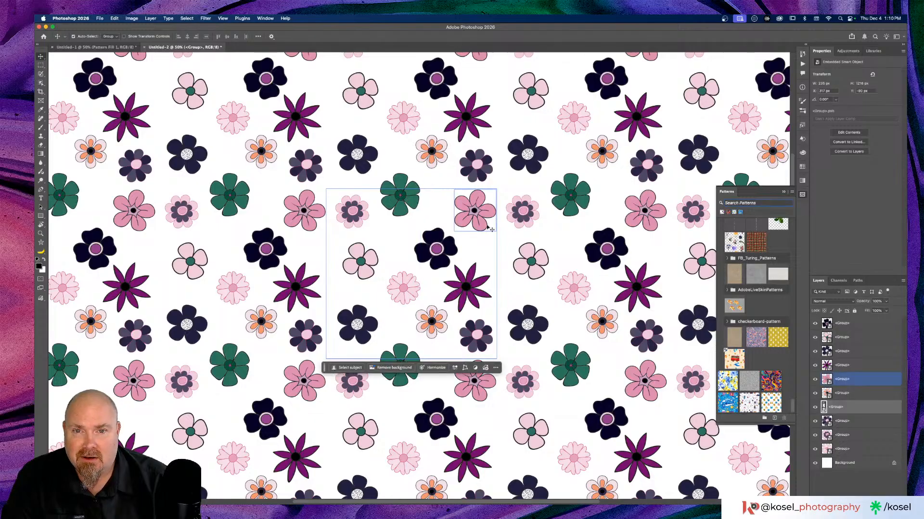
pyautogui.click(467, 295)
pyautogui.moveTo(467, 295); pyautogui.dragTo(482, 287)
pyautogui.click(478, 223)
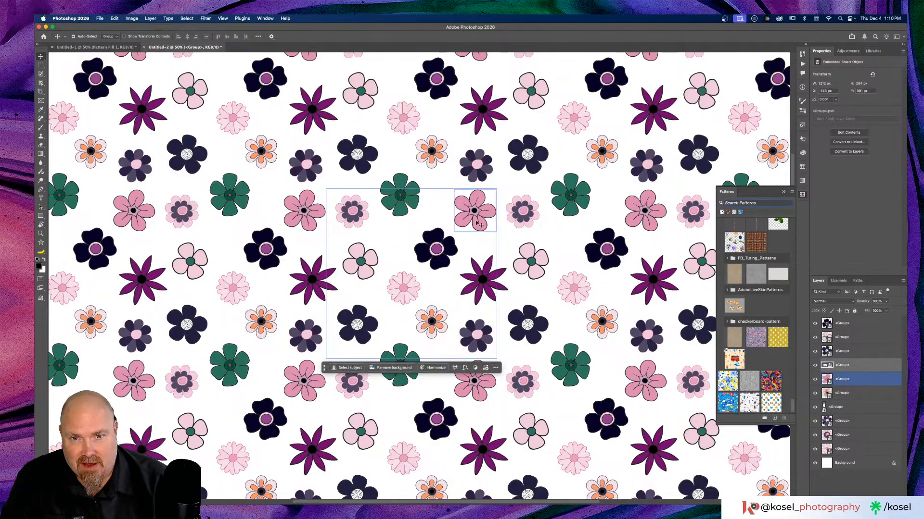
# Shift the pale pink daisy slightly left and down, and nudge the orange flower to even out the gaps.
pyautogui.click(395, 324)
pyautogui.click(403, 299)
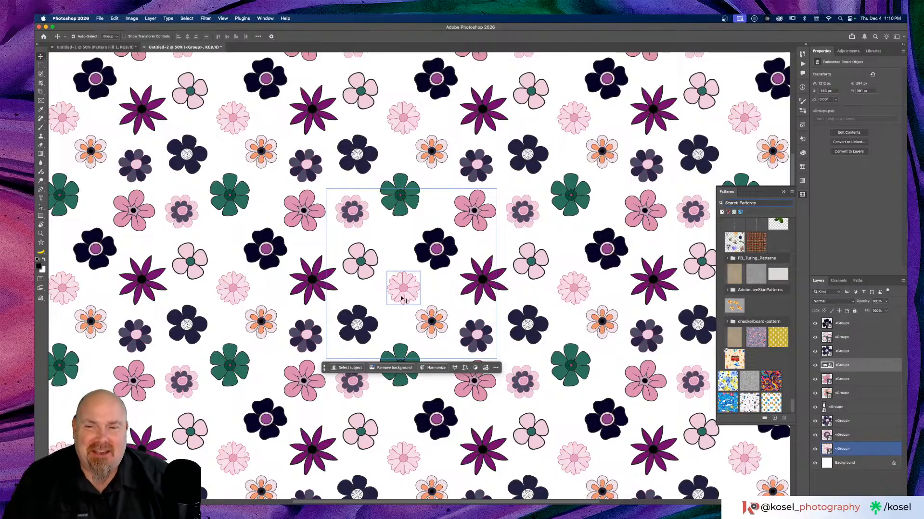
pyautogui.moveTo(406, 295); pyautogui.dragTo(398, 295)
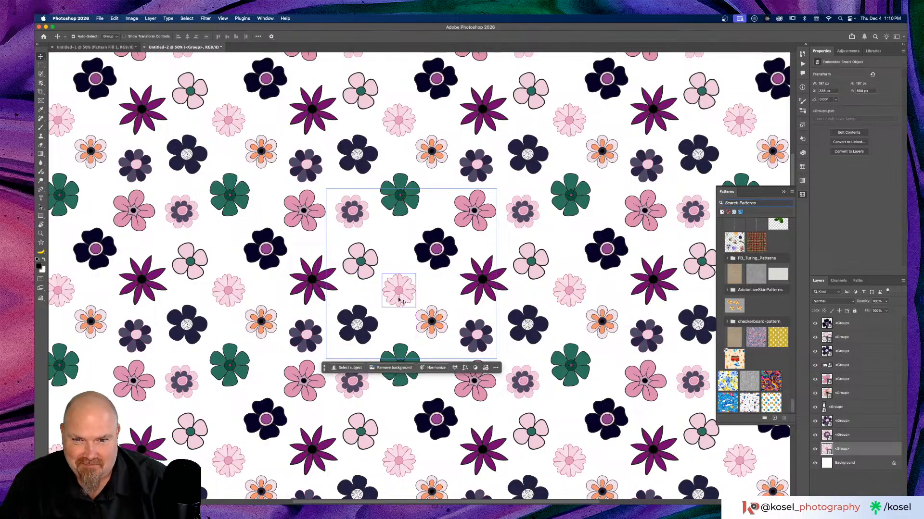
pyautogui.click(425, 329)
pyautogui.moveTo(424, 329); pyautogui.dragTo(423, 331)
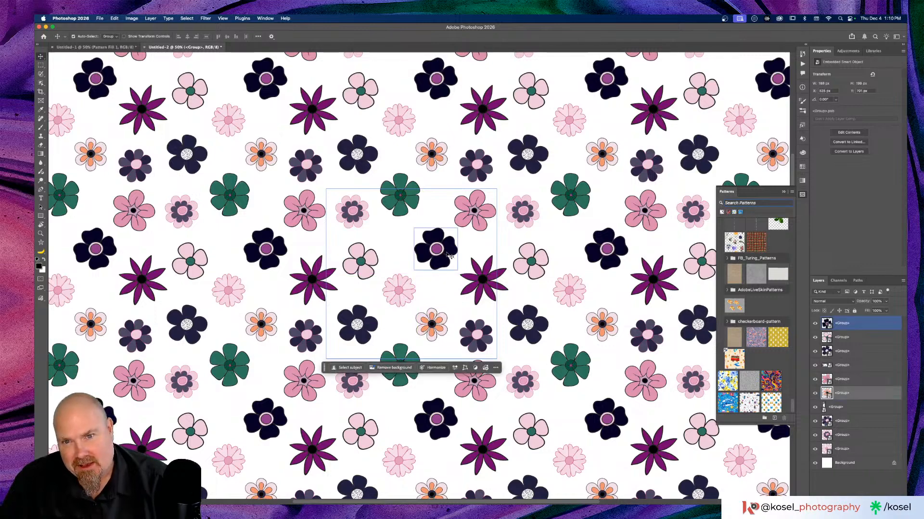
# Move the black flower with the purple centre slightly left and up to balance the spacing in the repeat.
pyautogui.moveTo(437, 265); pyautogui.dragTo(433, 262)
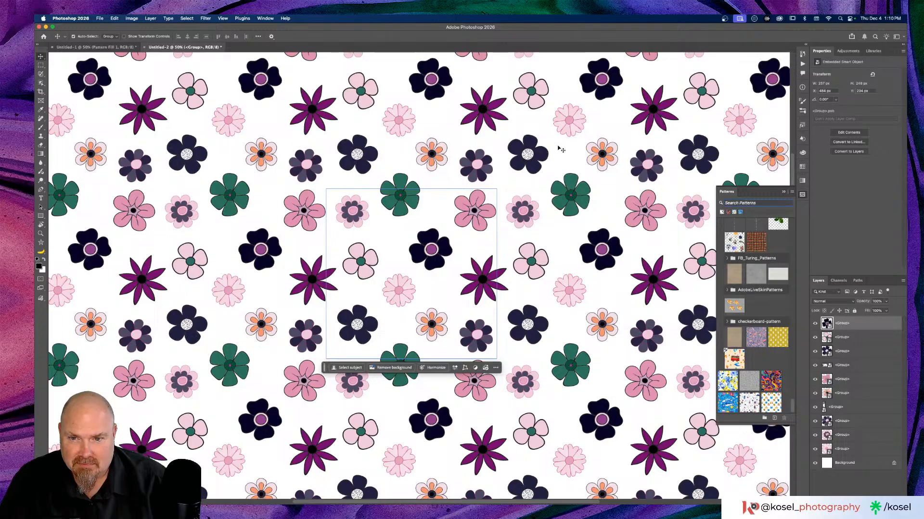
pyautogui.press('super+minus')
pyautogui.press('super+minus')
pyautogui.press('super+minus')
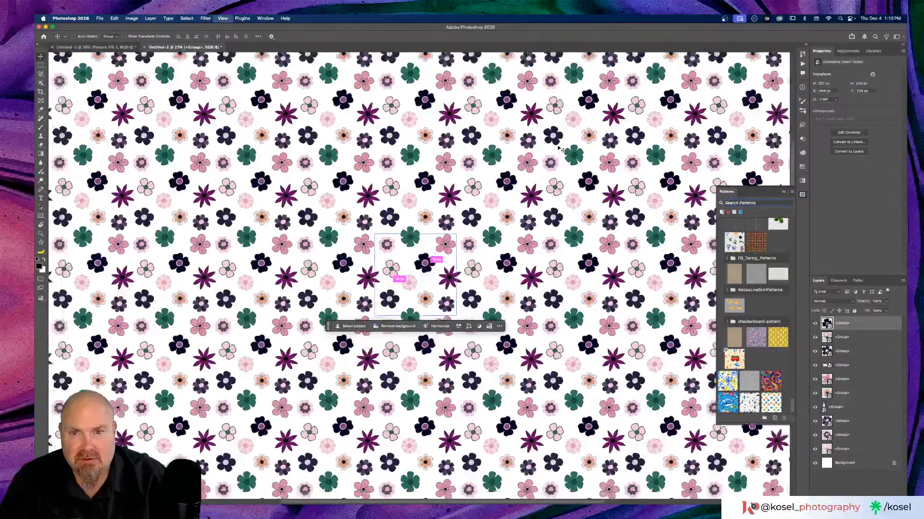
pyautogui.press('super+plus')
pyautogui.press('super+plus')
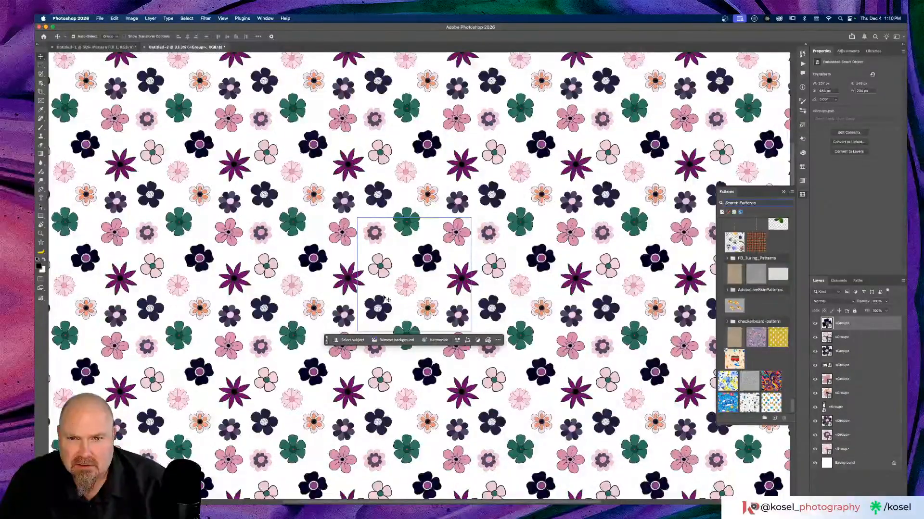
pyautogui.moveTo(429, 253); pyautogui.dragTo(427, 248)
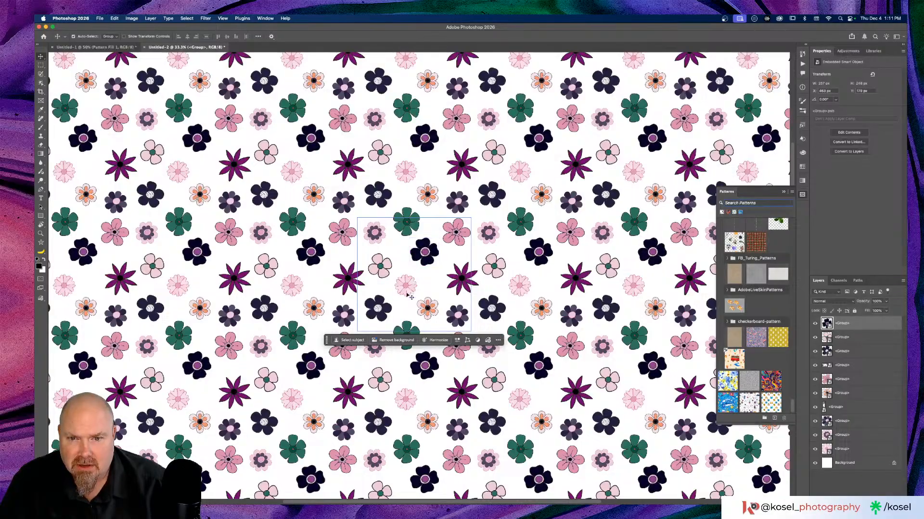
# Enlarge the pale pink daisy to about 130% with Free Transform.
pyautogui.click(407, 291)
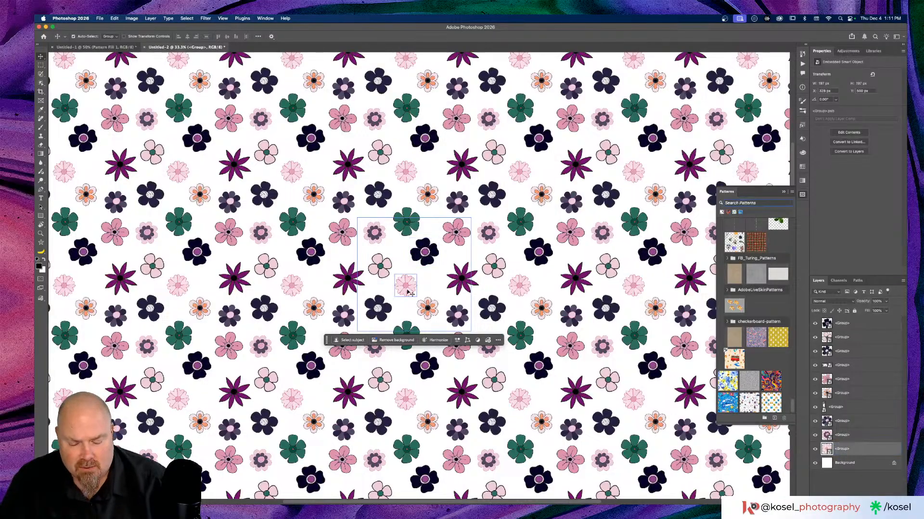
pyautogui.press('super+t')
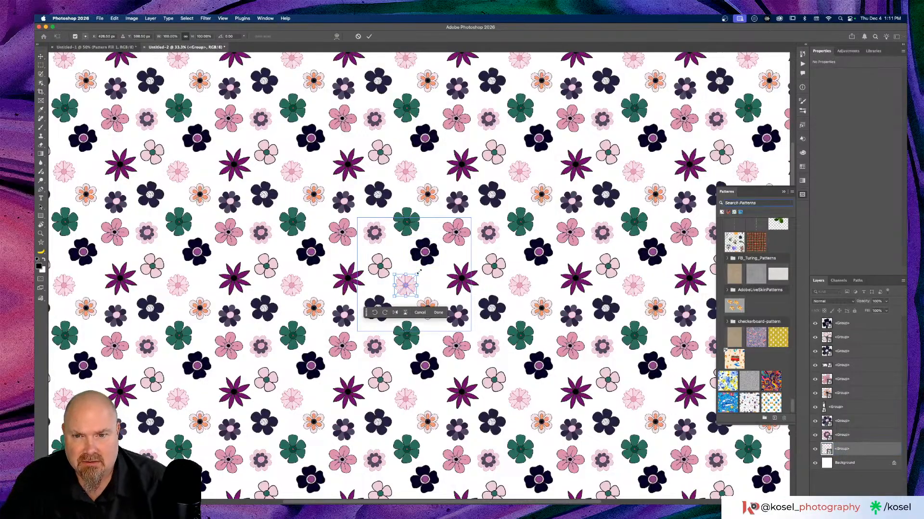
pyautogui.moveTo(417, 273); pyautogui.dragTo(427, 268)
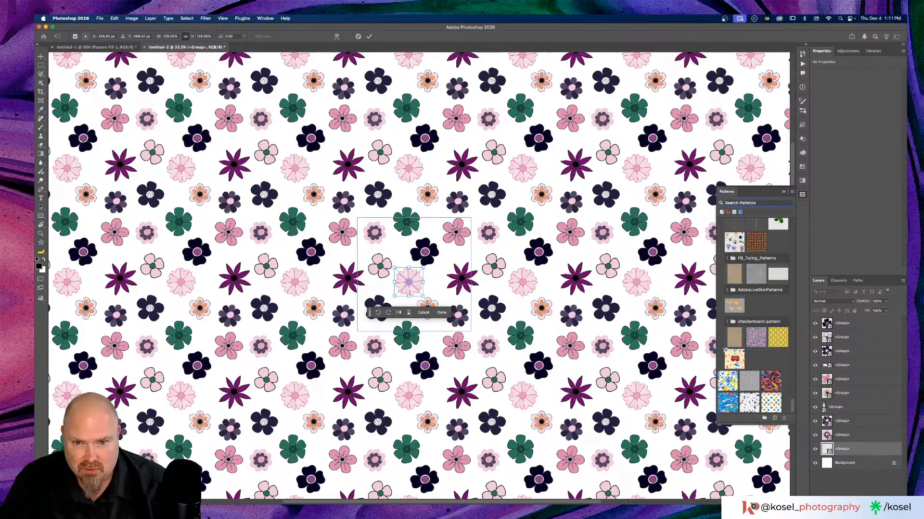
pyautogui.click(442, 312)
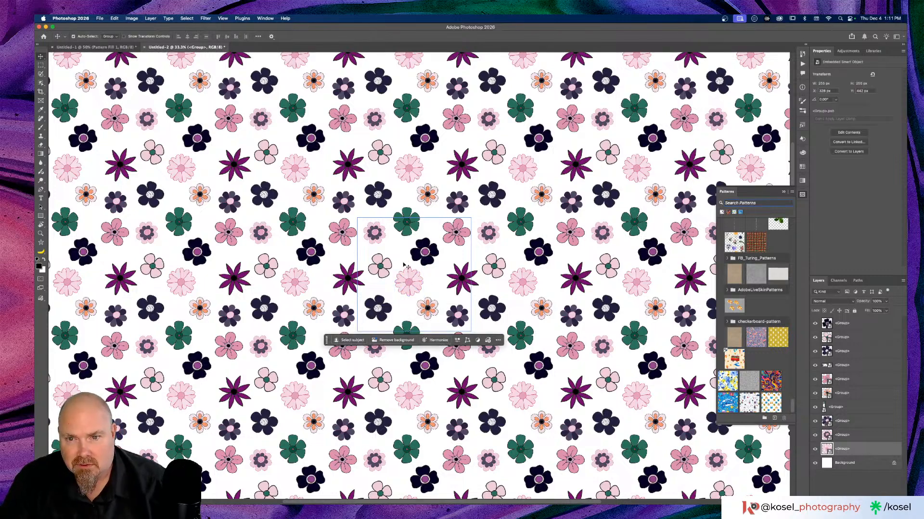
# Move the pale pink four-petal flower slightly up and enlarge it a little with Free Transform.
pyautogui.click(376, 263)
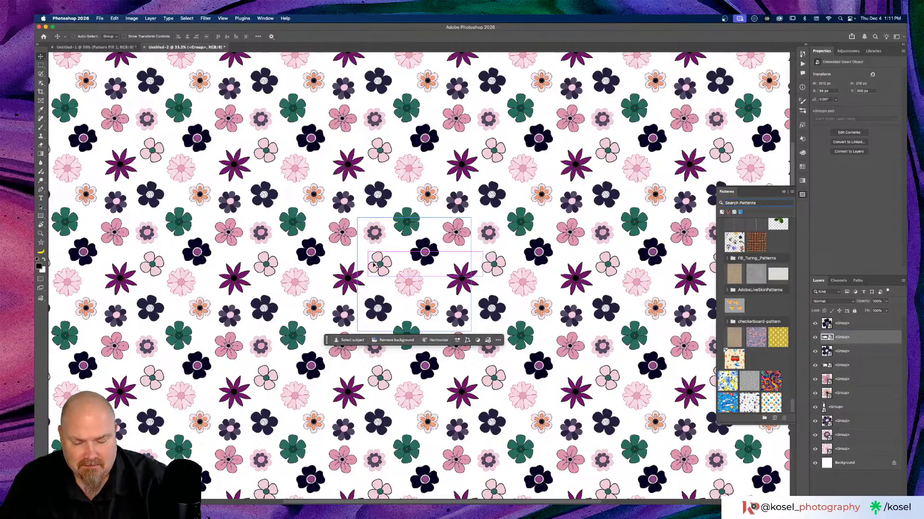
pyautogui.press('super+t')
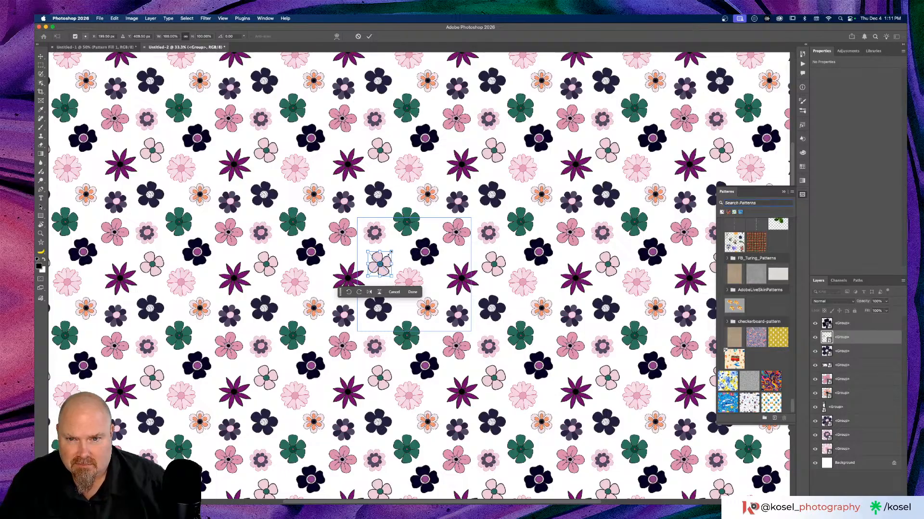
pyautogui.moveTo(390, 251); pyautogui.dragTo(380, 232)
pyautogui.click(413, 293)
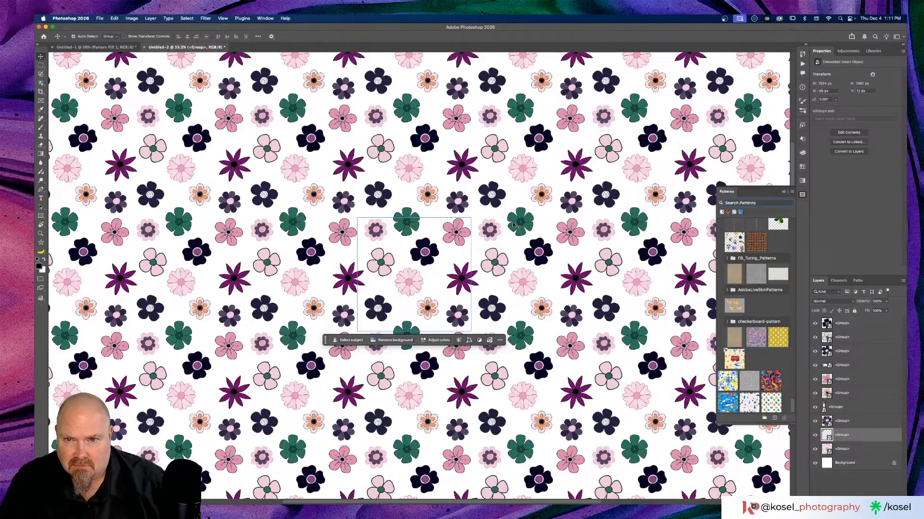
# Nudge the small layered pink-and-purple flower near the canvas's upper left corner slightly to the left.
pyautogui.press('Left')
pyautogui.press('Left')
pyautogui.press('Left')
pyautogui.press('Left')
pyautogui.press('Left')
pyautogui.press('Left')
pyautogui.press('Left')
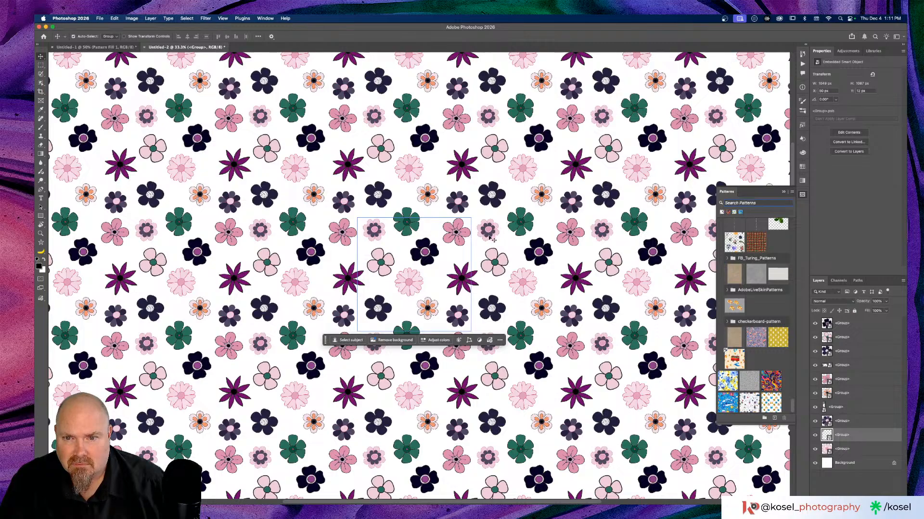
# Shift the dark navy flower with the white centre, near the canvas's lower left corner, slightly right.
pyautogui.scroll(-3, 490, 238)
pyautogui.click(378, 248)
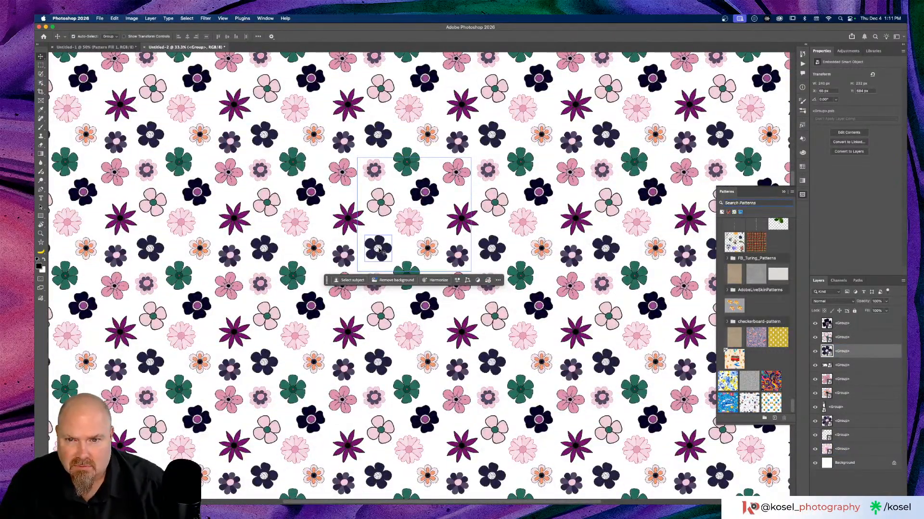
pyautogui.moveTo(379, 248); pyautogui.dragTo(380, 248)
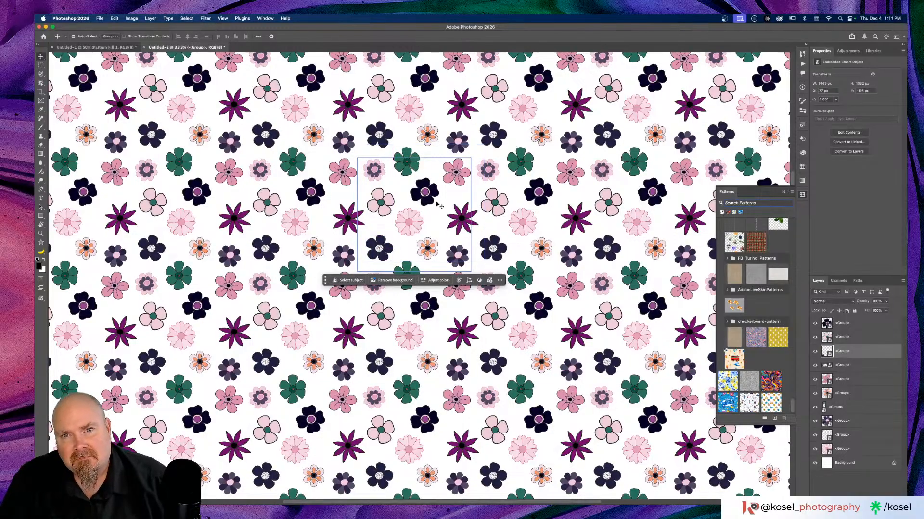
# Move the purple star-shaped flower slightly up and left while keeping it across the canvas's right edge.
pyautogui.press('super+minus')
pyautogui.press('super+minus')
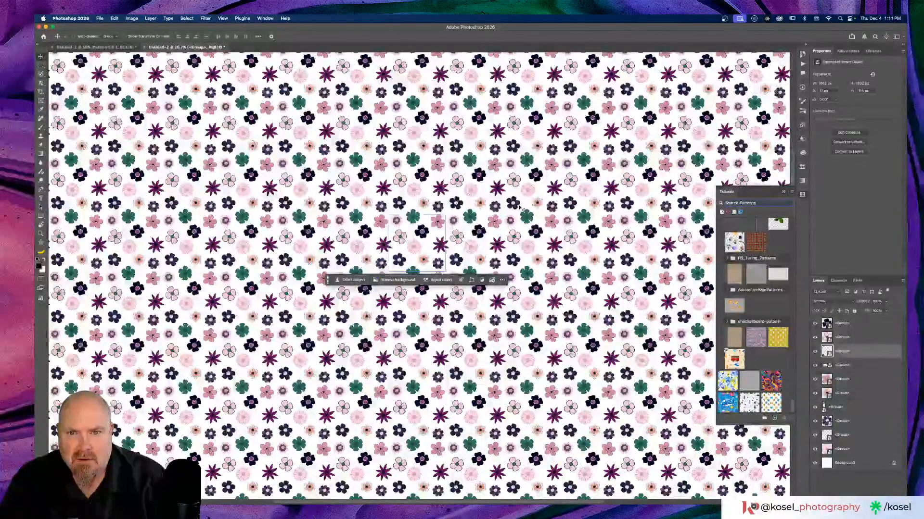
pyautogui.press('super+equal')
pyautogui.press('super+equal')
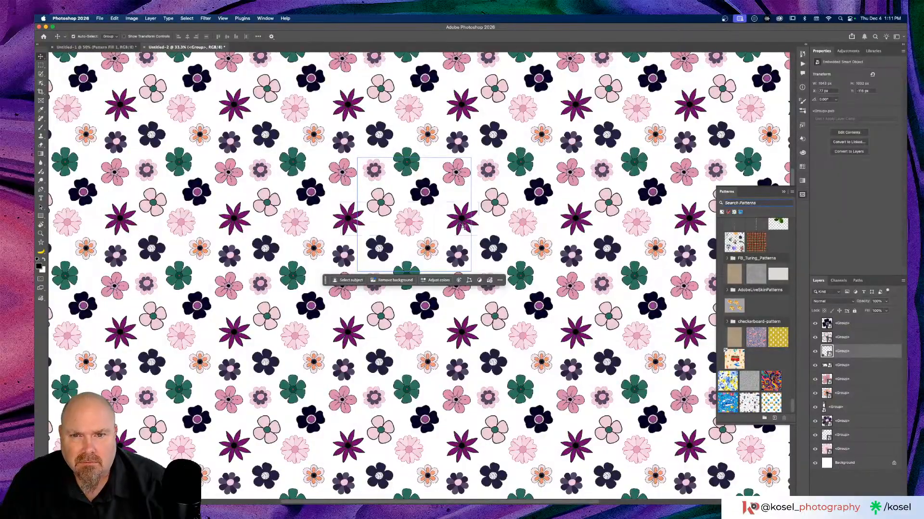
pyautogui.moveTo(463, 225); pyautogui.dragTo(461, 211)
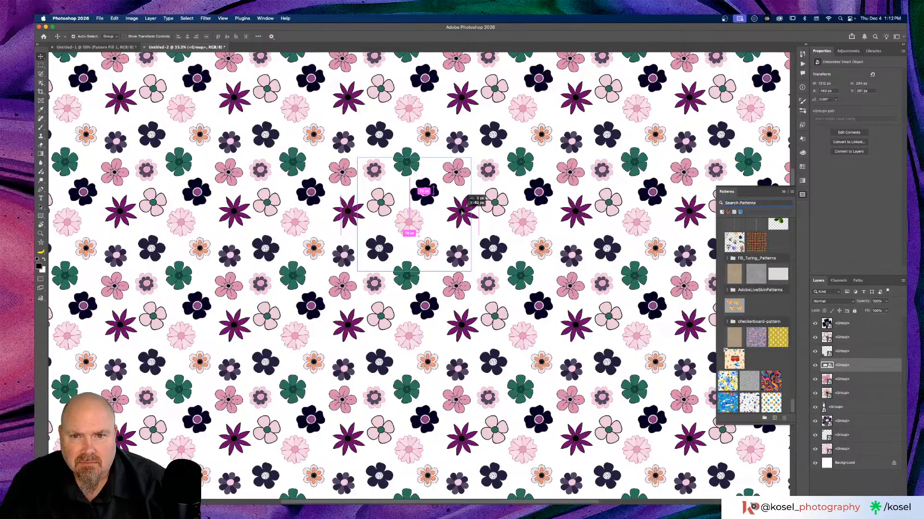
pyautogui.moveTo(461, 211); pyautogui.dragTo(458, 217)
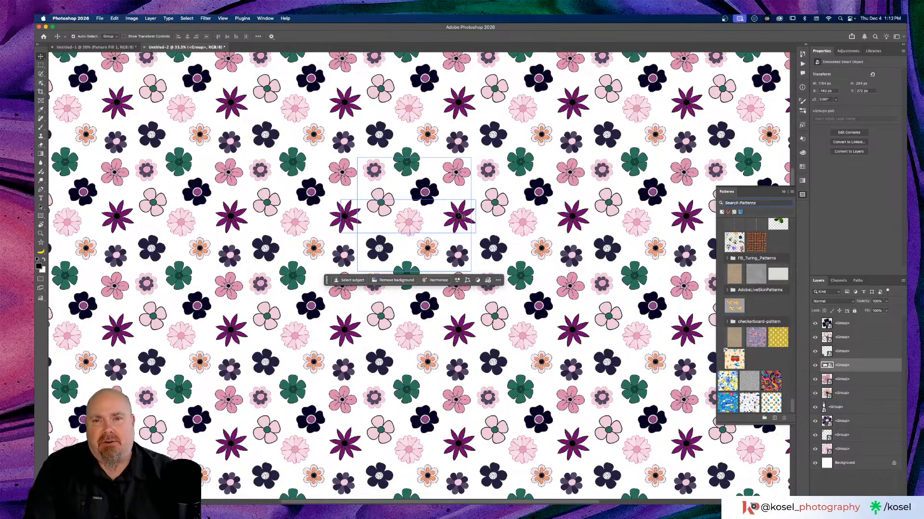
# Deselect all layers and examine the purple star-shaped flower's layer and the spacing of the repeated flowers.
pyautogui.press('super+equal')
pyautogui.press('super+equal')
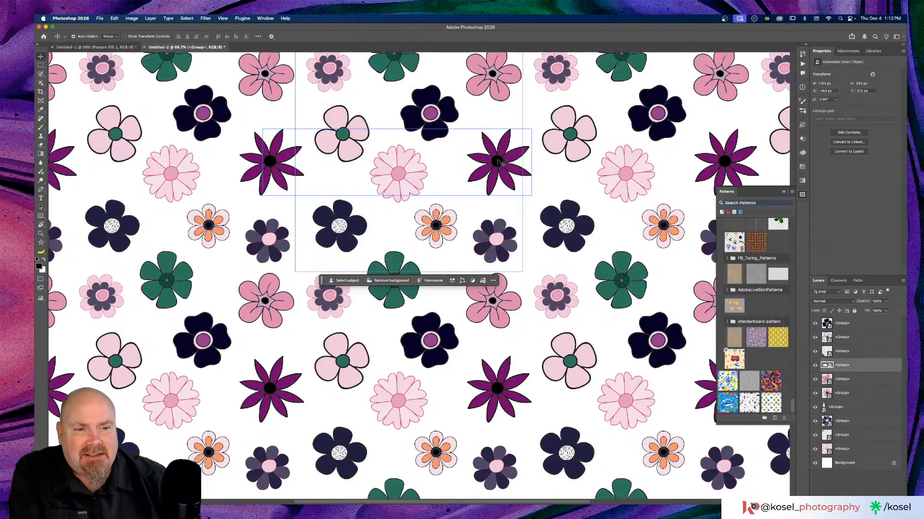
pyautogui.click(402, 200)
pyautogui.click(441, 191)
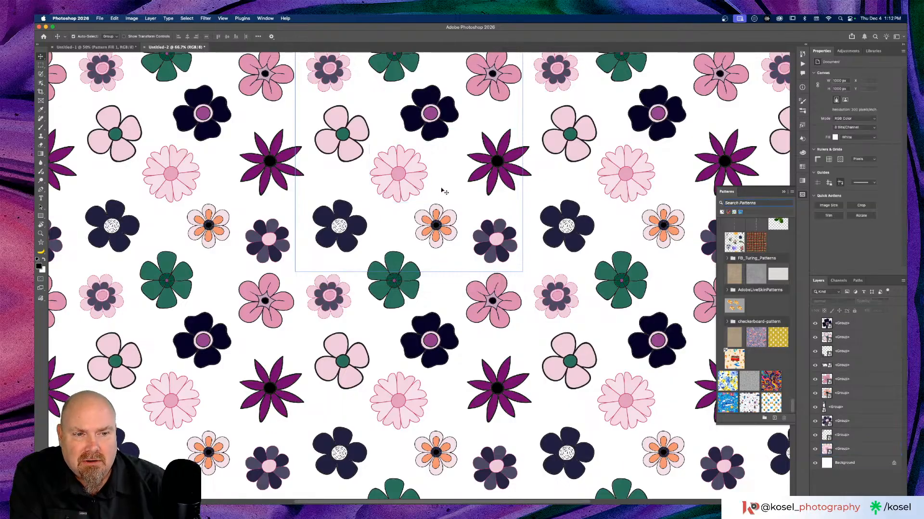
pyautogui.click(847, 366)
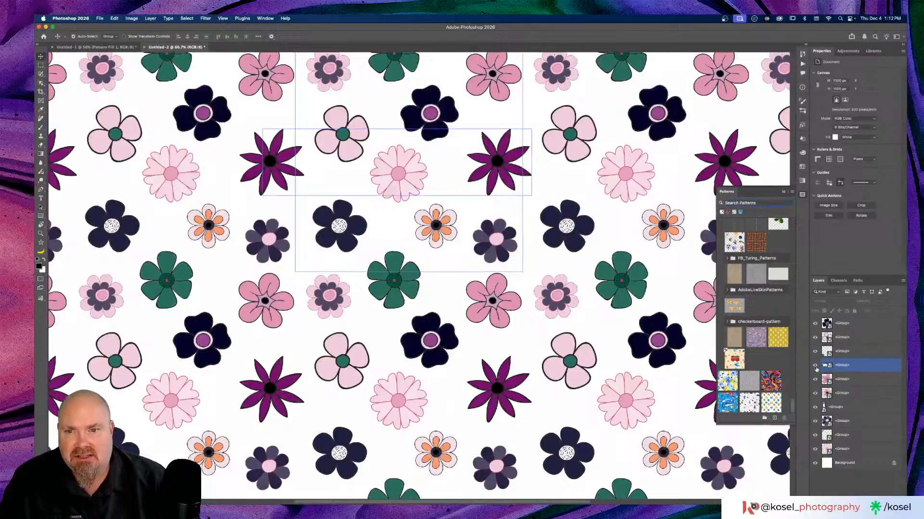
pyautogui.click(458, 269)
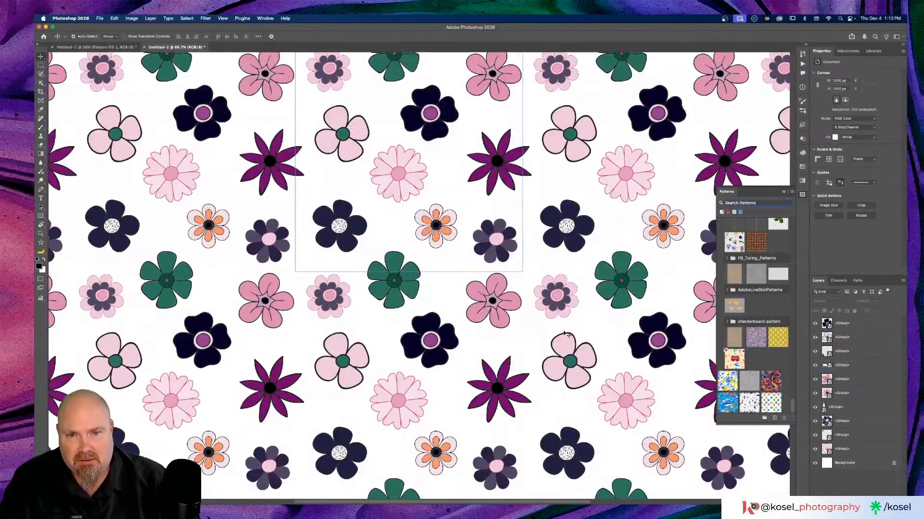
pyautogui.scroll(3, 389, 258)
pyautogui.scroll(-1, 566, 335)
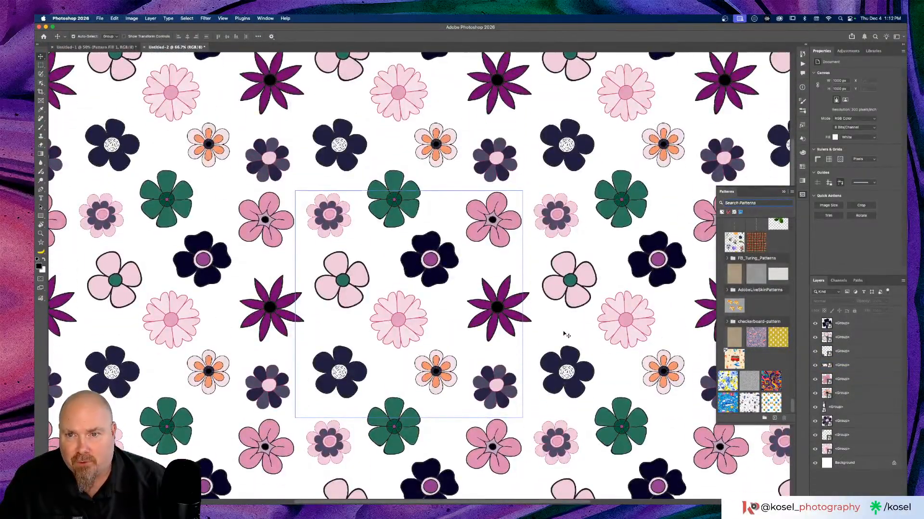
pyautogui.press('super+minus')
pyautogui.press('super+minus')
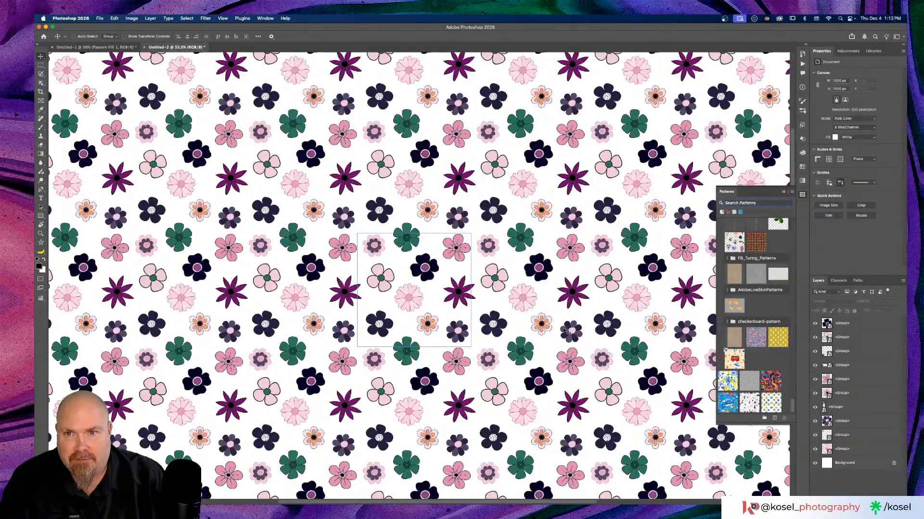
pyautogui.press('super+plus')
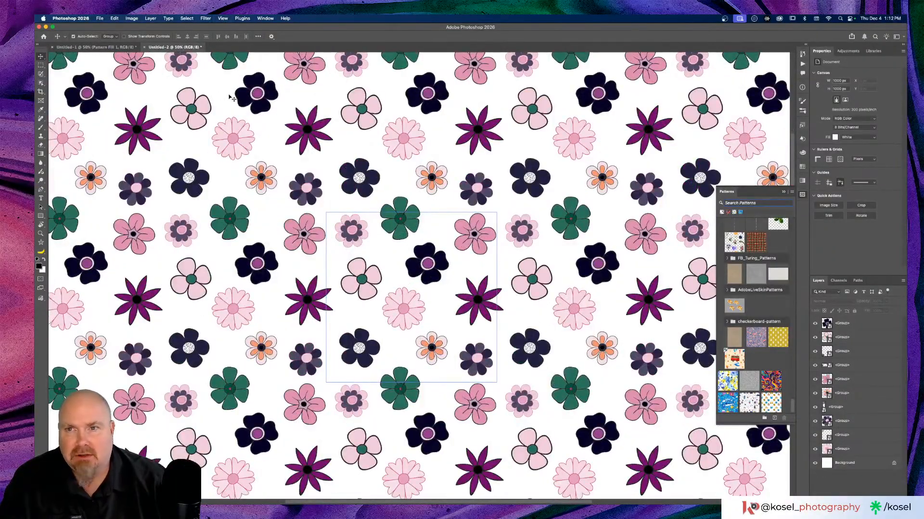
# Switch Pattern Preview off to view the single flower tile, and switch it back on.
pyautogui.click(223, 18)
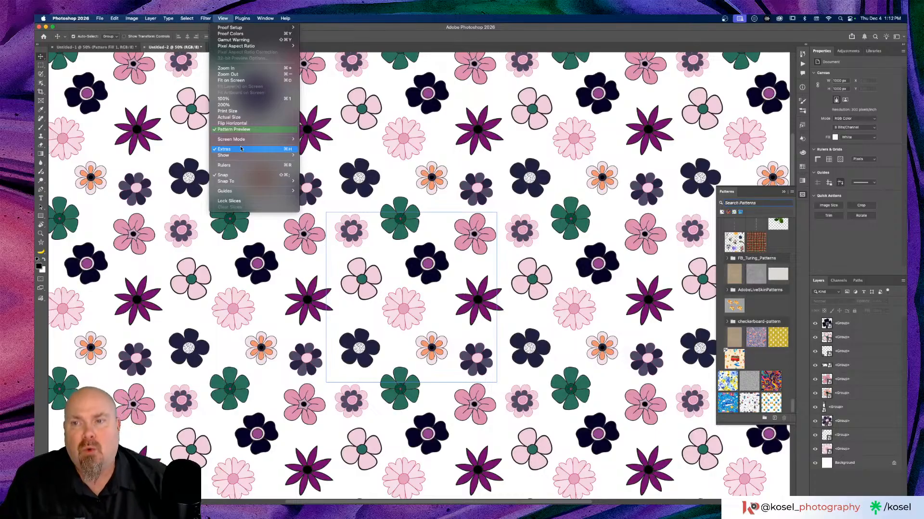
pyautogui.click(245, 129)
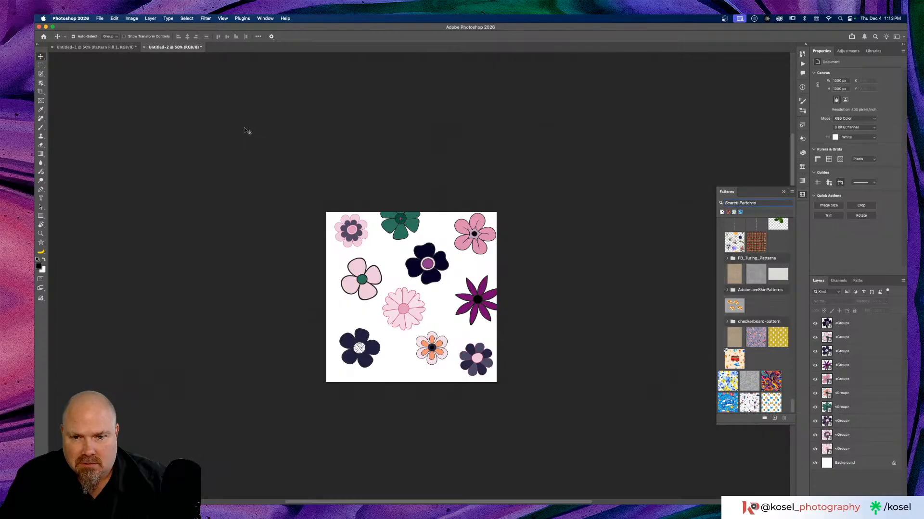
pyautogui.click(223, 18)
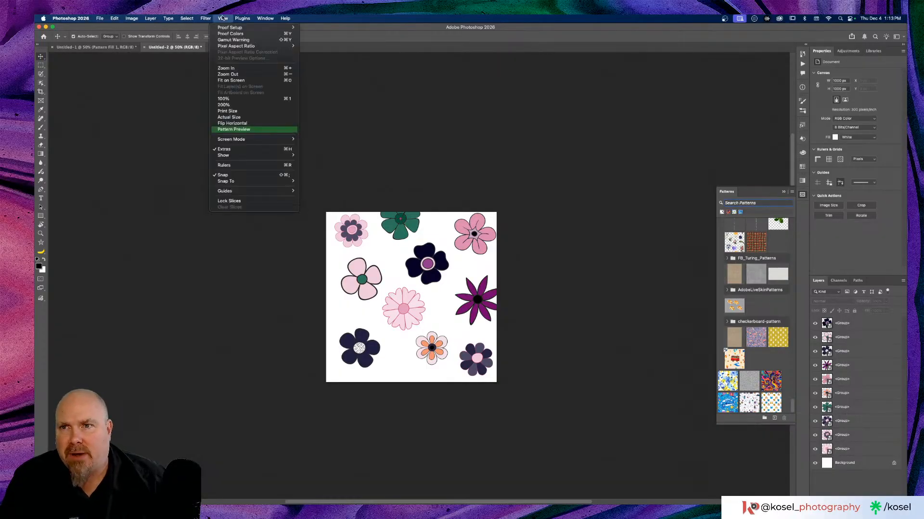
pyautogui.click(236, 130)
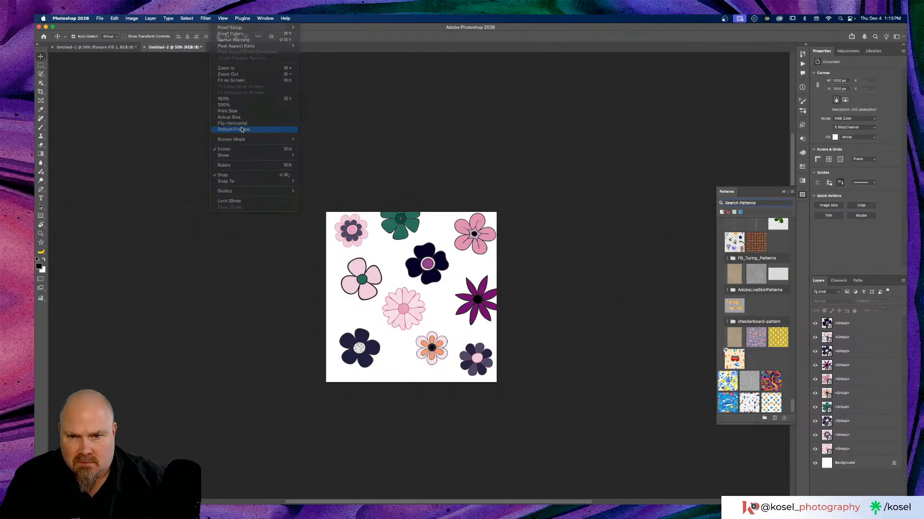
pyautogui.click(455, 189)
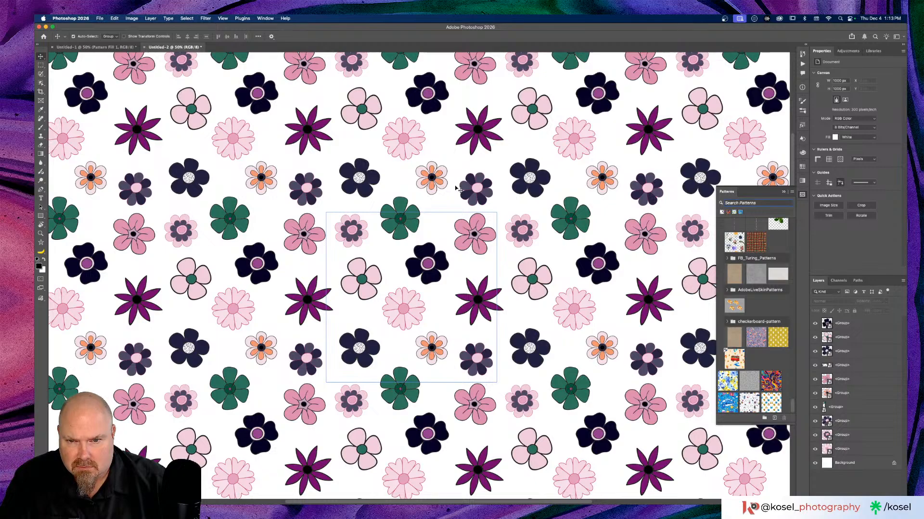
# Examine the flower repeat at 33.3% zoom and compare it with the single tile by toggling Pattern Preview.
pyautogui.scroll(5, 455, 189)
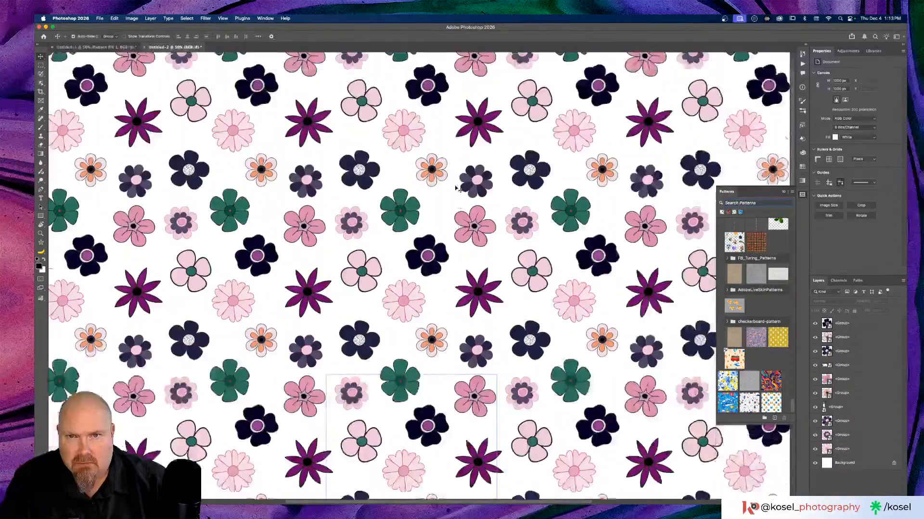
pyautogui.scroll(-1, 456, 189)
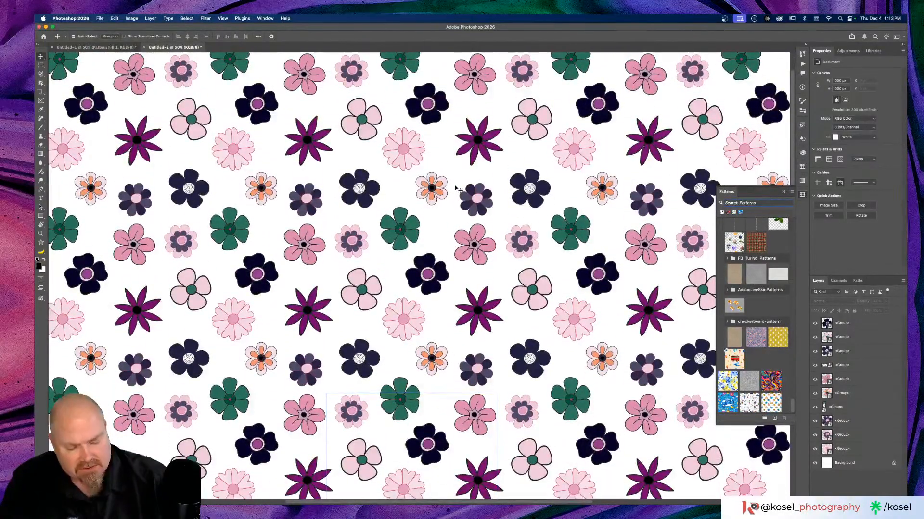
pyautogui.press('super+minus')
pyautogui.scroll(-5, 456, 189)
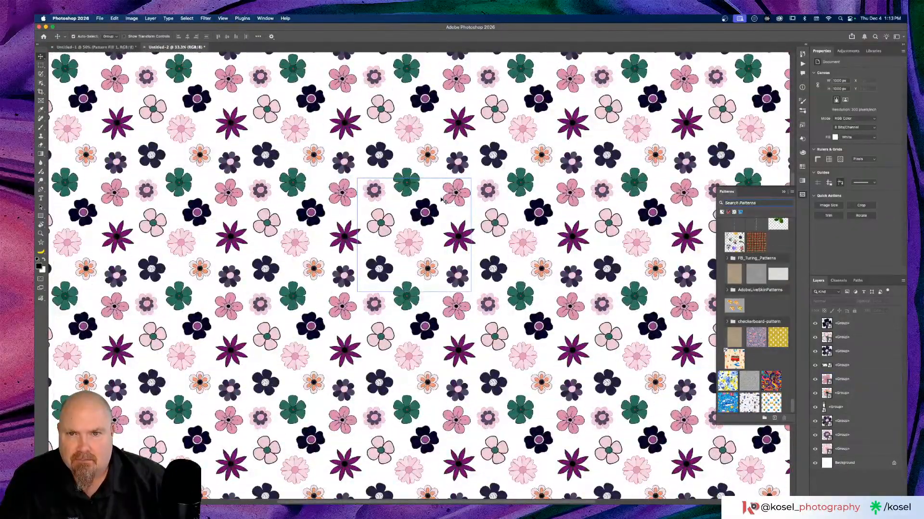
pyautogui.click(222, 18)
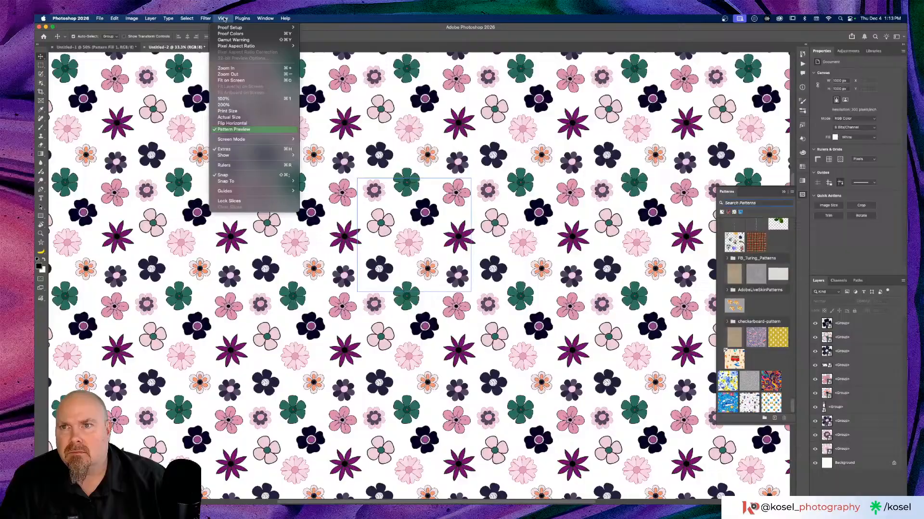
pyautogui.click(245, 130)
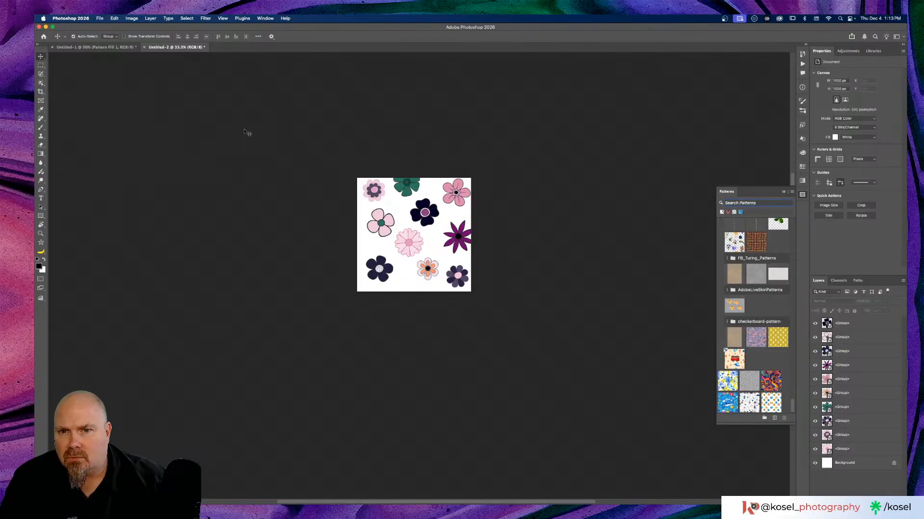
pyautogui.click(223, 20)
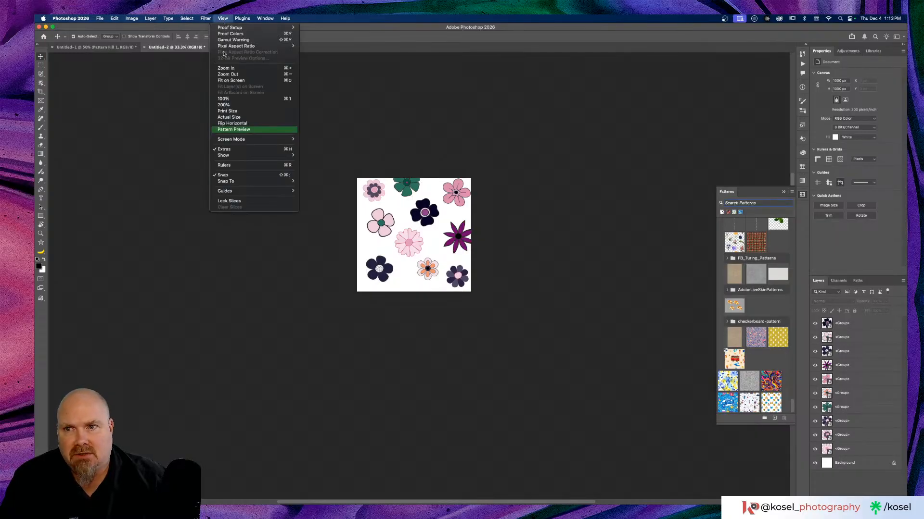
pyautogui.click(257, 130)
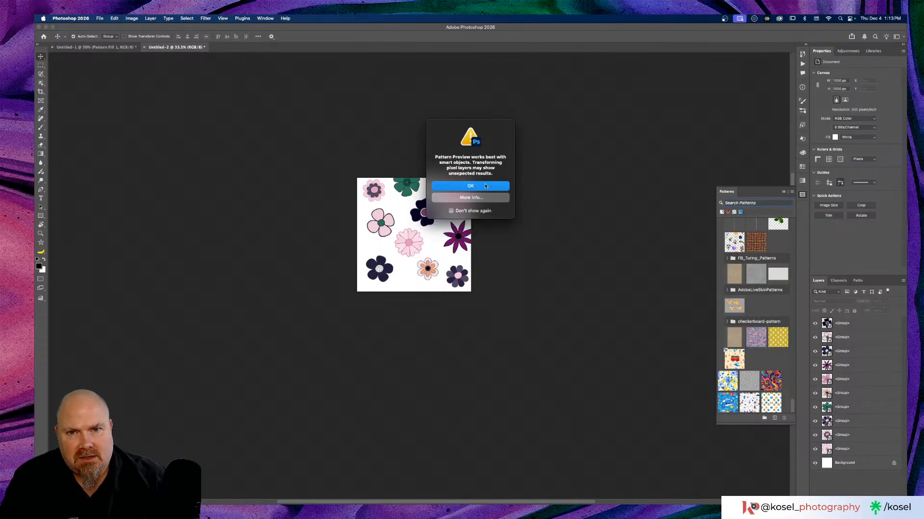
pyautogui.click(485, 186)
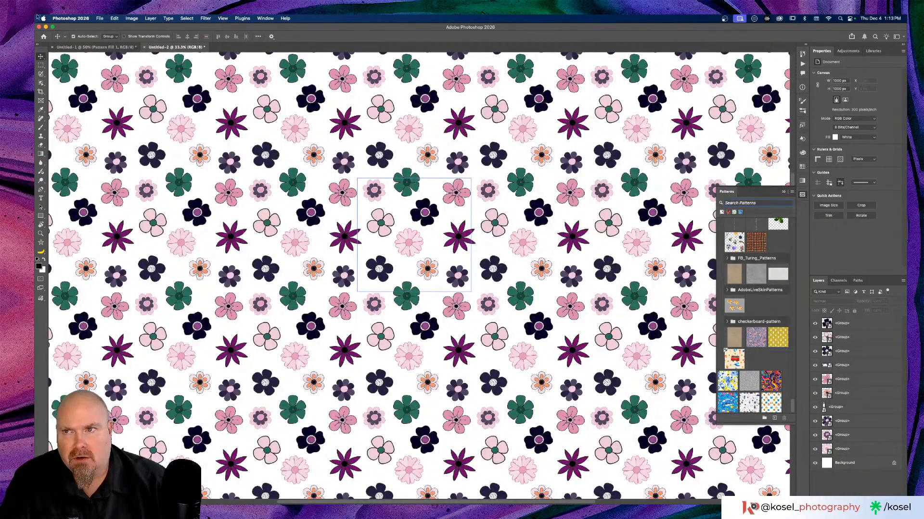
# Define the flower tile as a new pattern preset named "Flower Power".
pyautogui.click(99, 18)
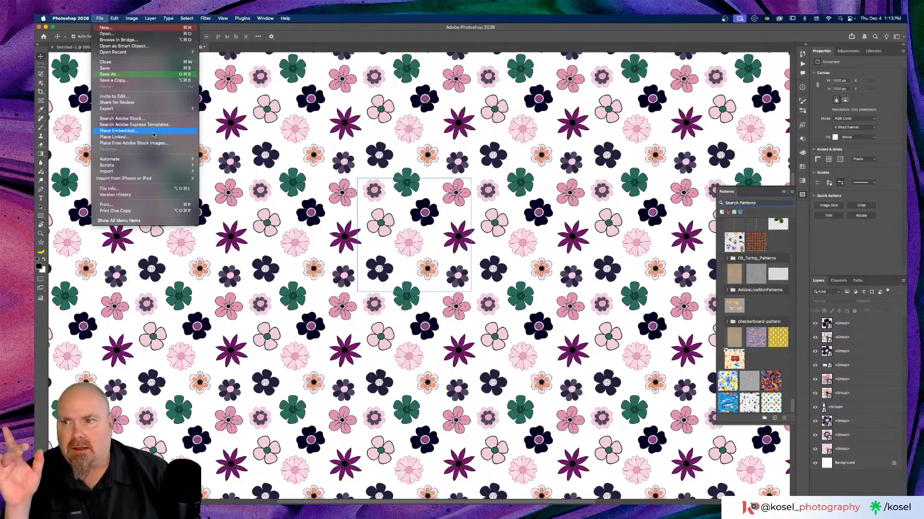
pyautogui.moveTo(114, 18)
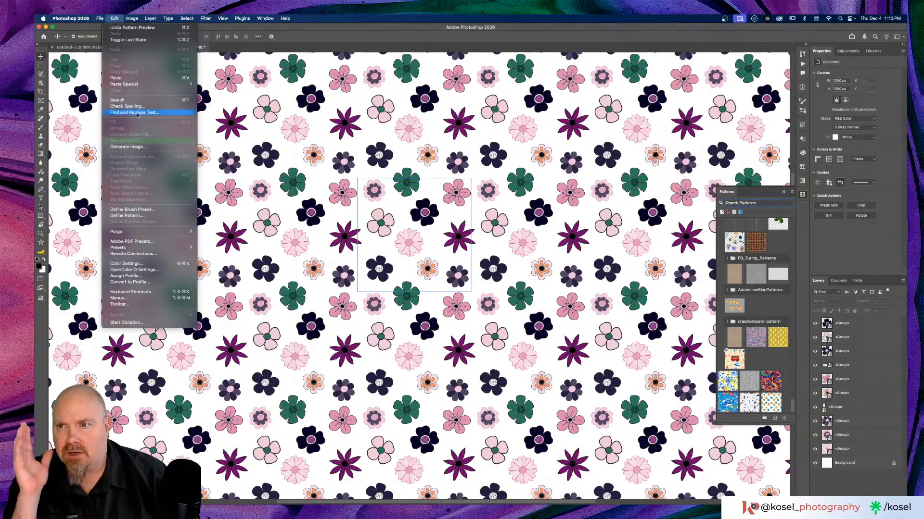
pyautogui.click(128, 216)
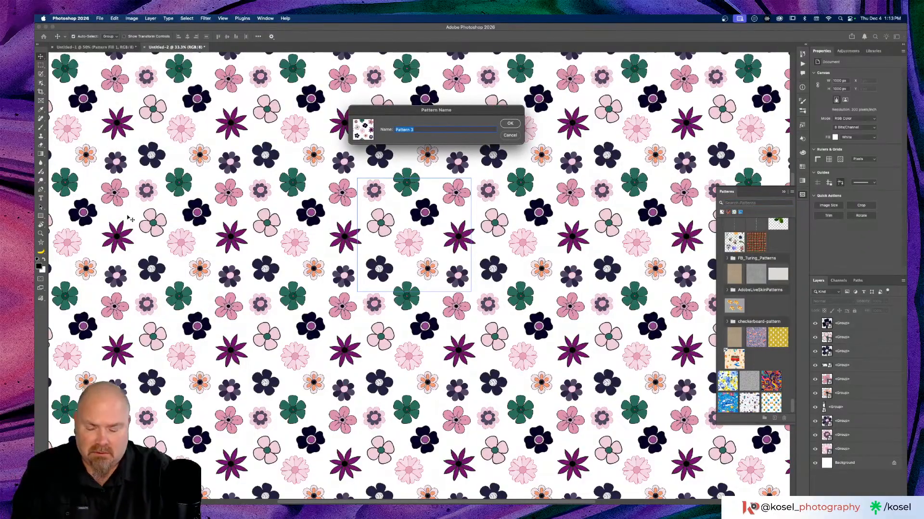
pyautogui.write('Flow')
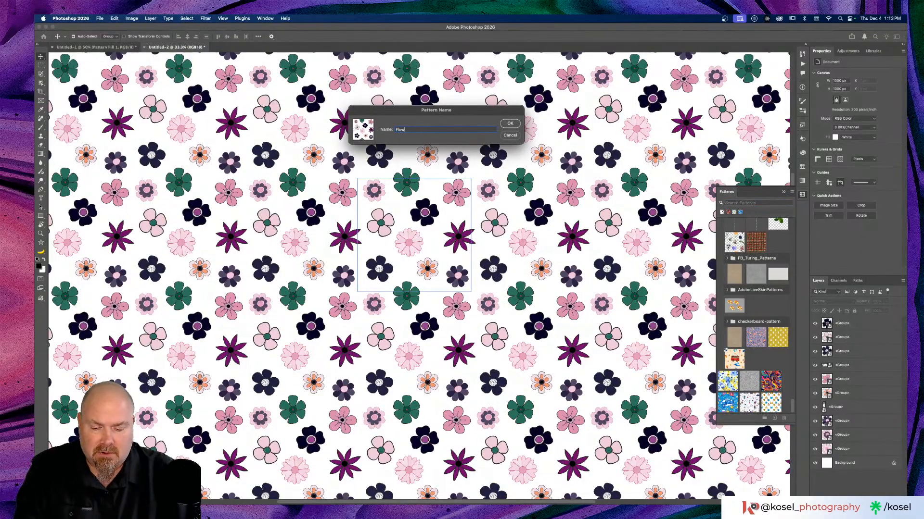
pyautogui.write('er Power')
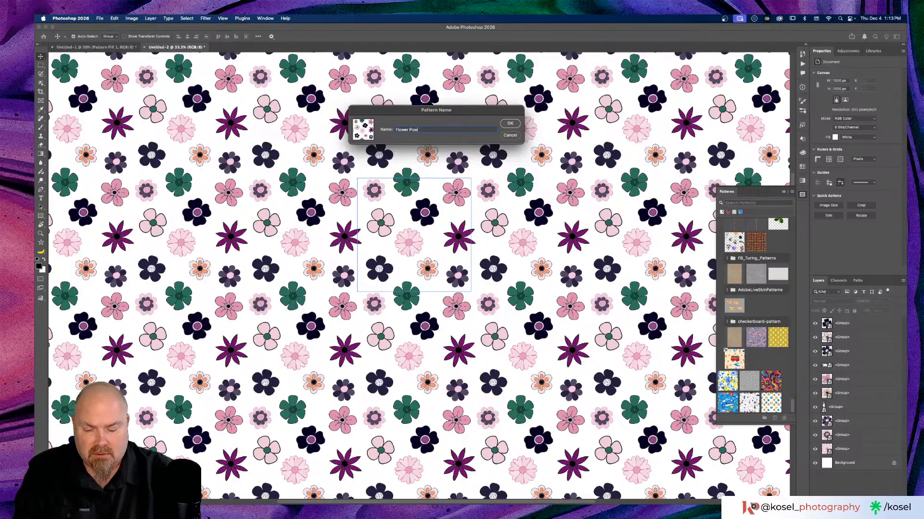
pyautogui.click(510, 123)
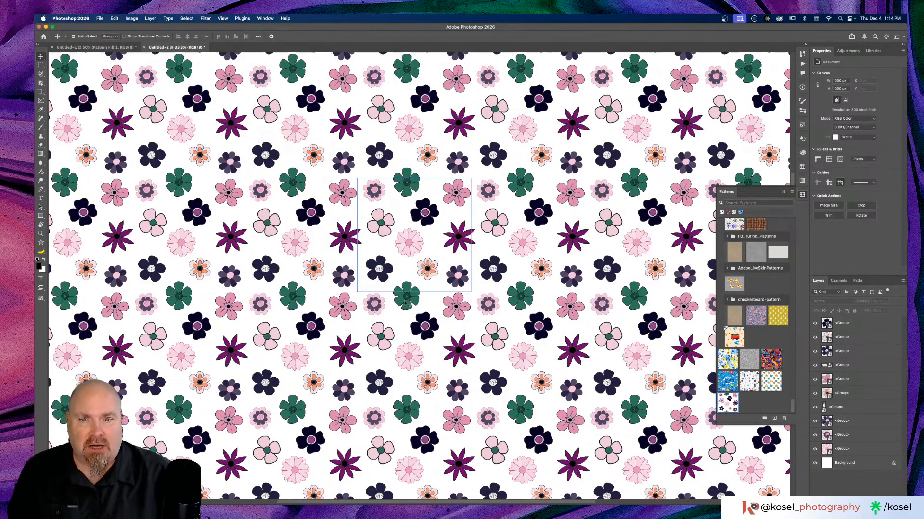
# Inspect the flower repeat at 66.7% zoom and turn off Pattern Preview for the tile document.
pyautogui.scroll(-3, 419, 293)
pyautogui.press('super+plus')
pyautogui.press('super+plus')
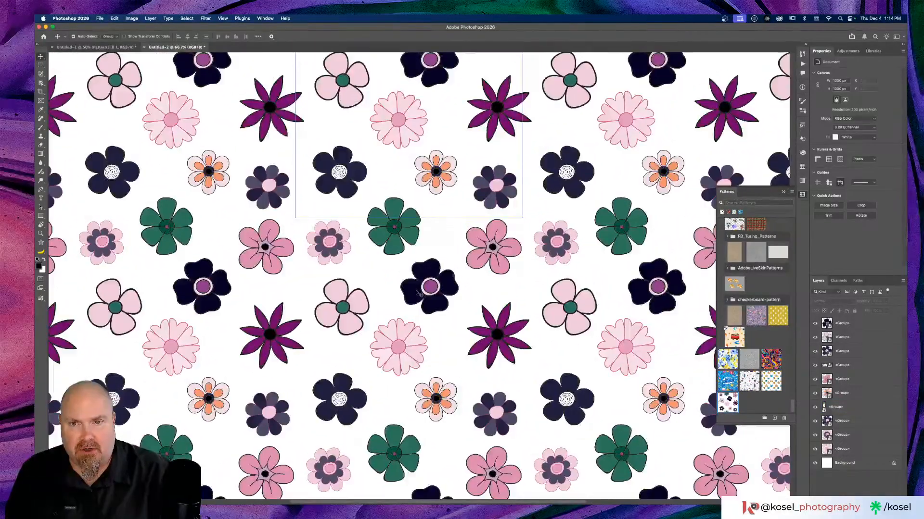
pyautogui.scroll(4, 415, 301)
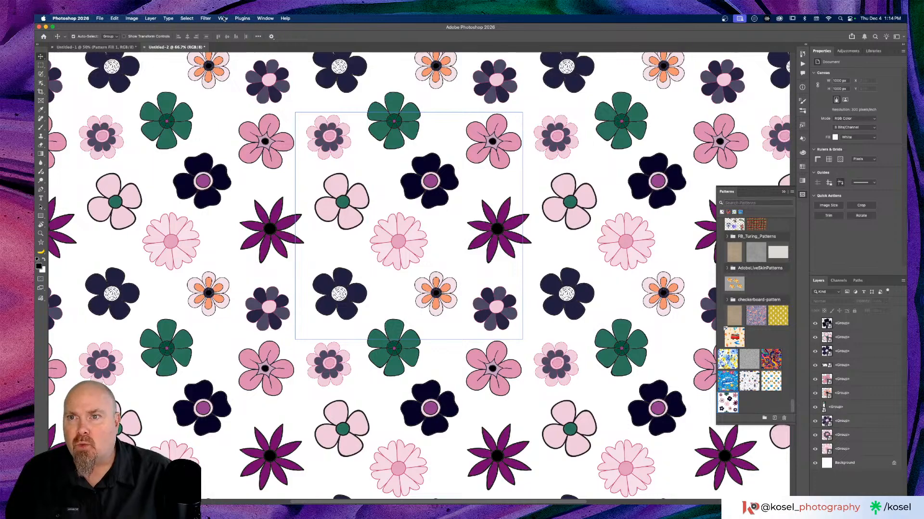
pyautogui.click(225, 18)
pyautogui.click(234, 130)
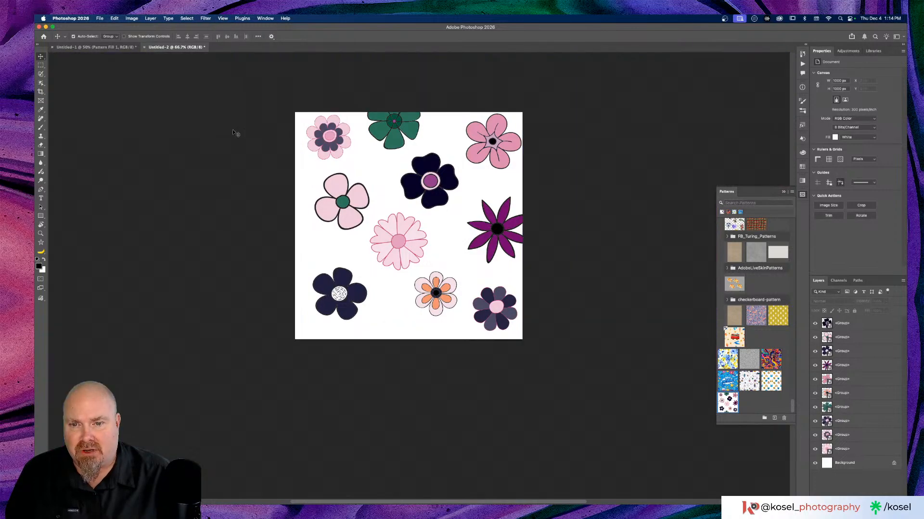
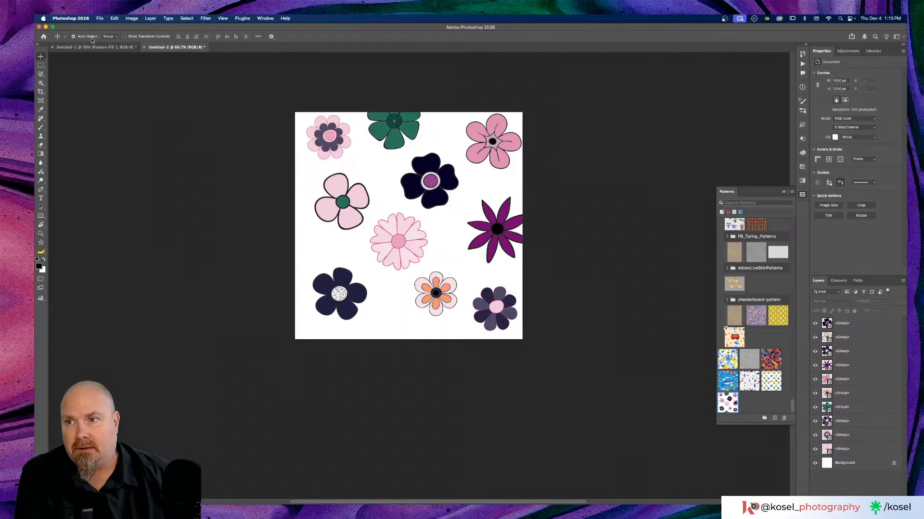
# In the Untitled-1 document, replace the Pattern Fill 1 layer's pattern on Artboard 1 with the new flower pattern.
pyautogui.click(92, 46)
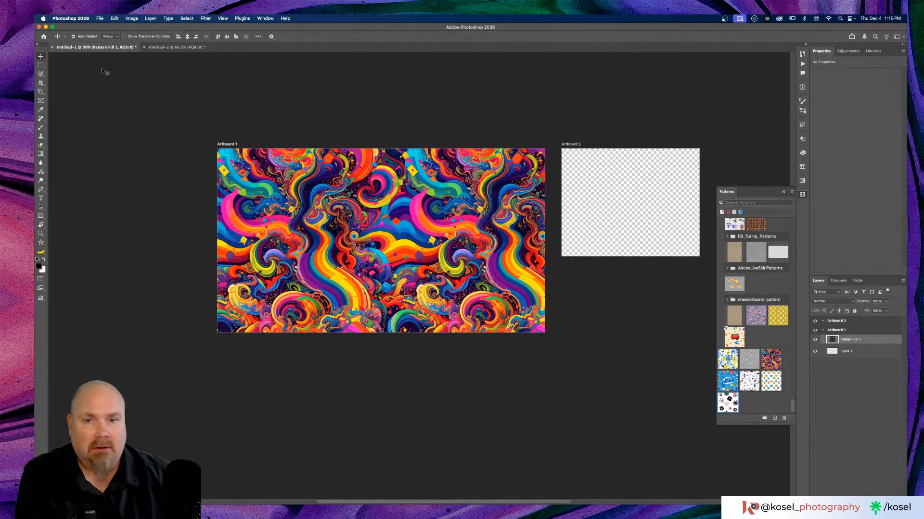
pyautogui.click(836, 350)
pyautogui.doubleClick(833, 341)
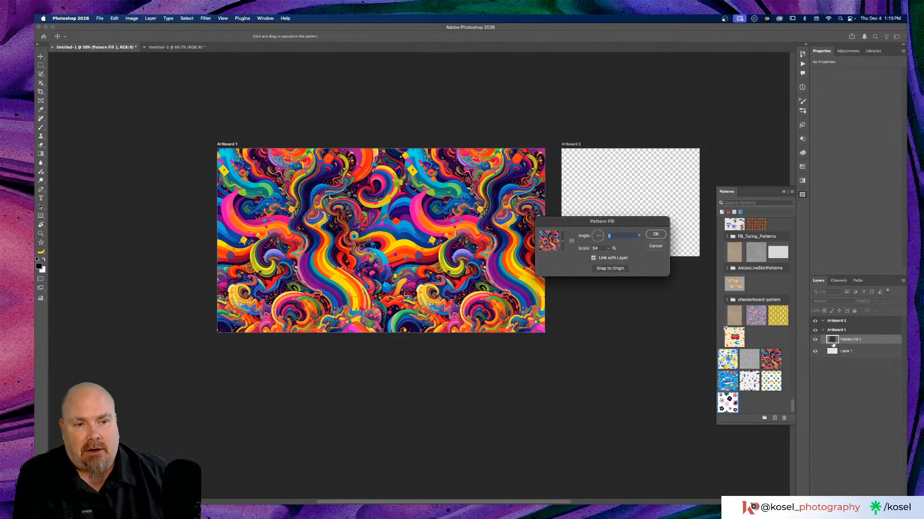
pyautogui.click(563, 241)
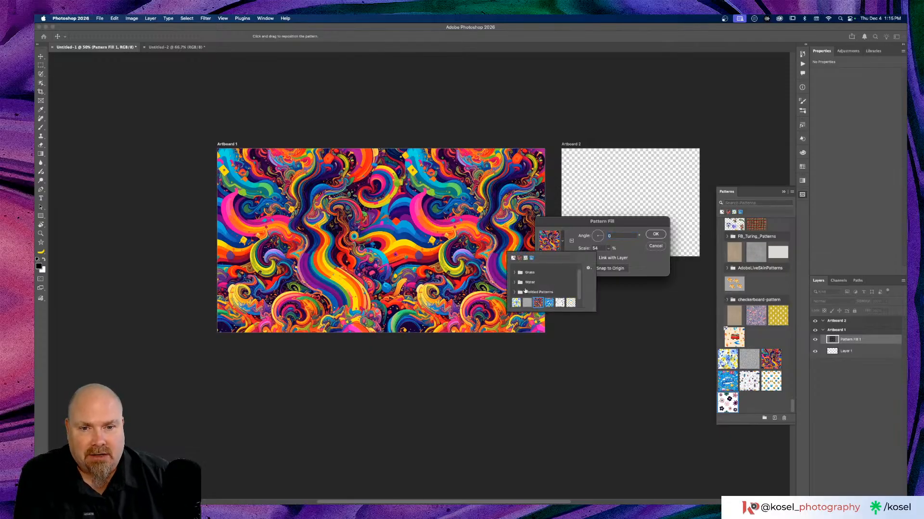
pyautogui.scroll(-1, 533, 293)
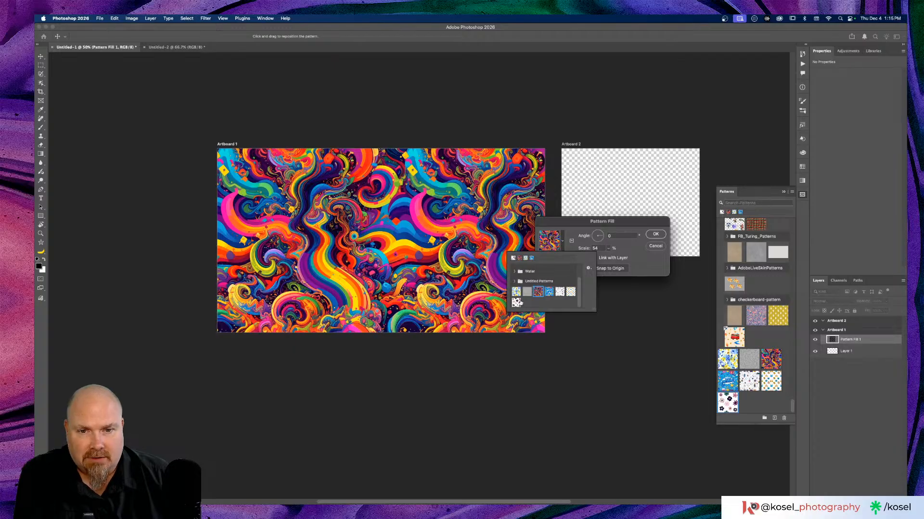
pyautogui.click(516, 302)
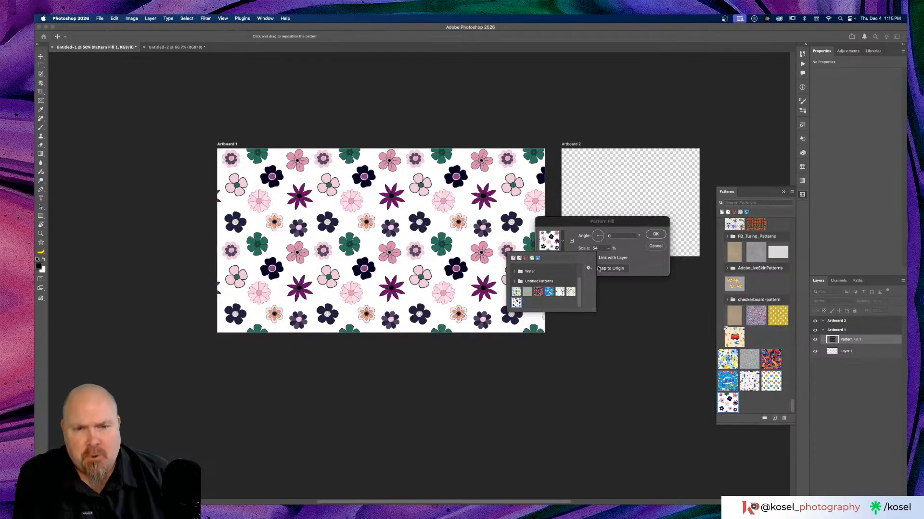
pyautogui.click(638, 237)
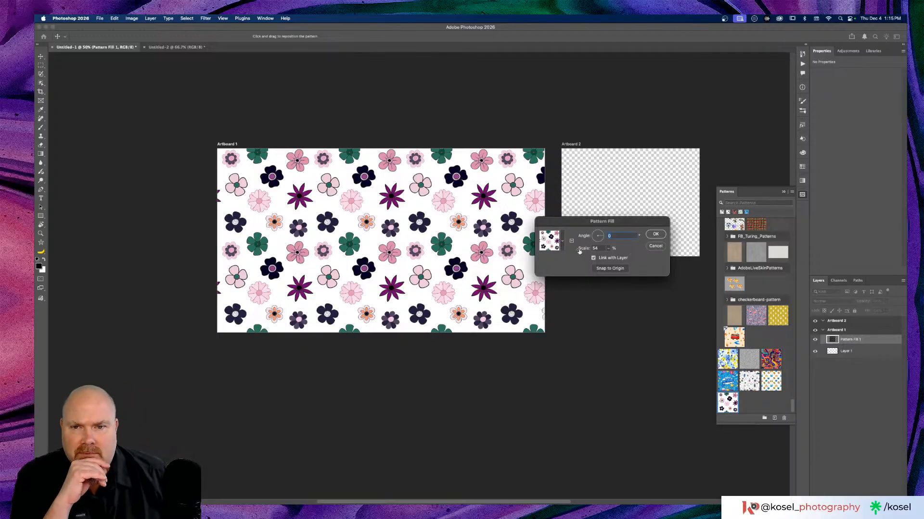
# Set the scale of Artboard 1's flower pattern fill to 37% and apply it.
pyautogui.moveTo(579, 250); pyautogui.dragTo(575, 250)
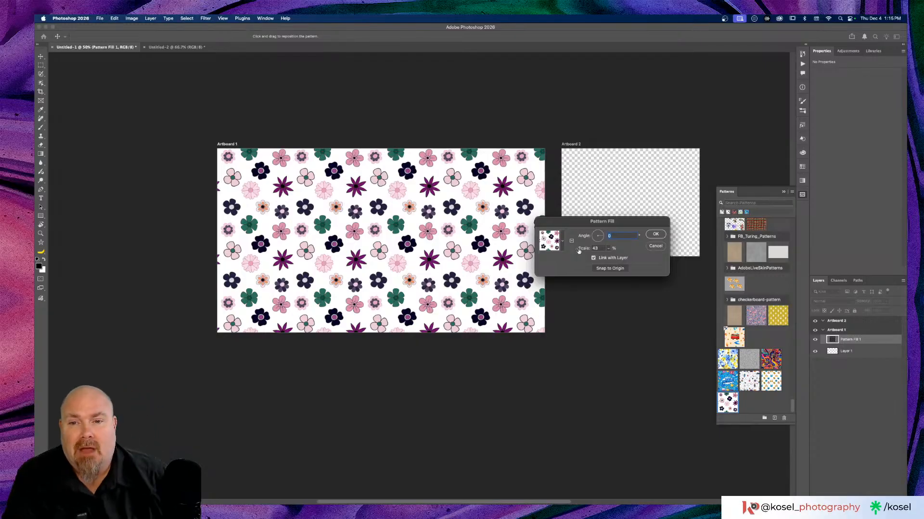
pyautogui.click(579, 251)
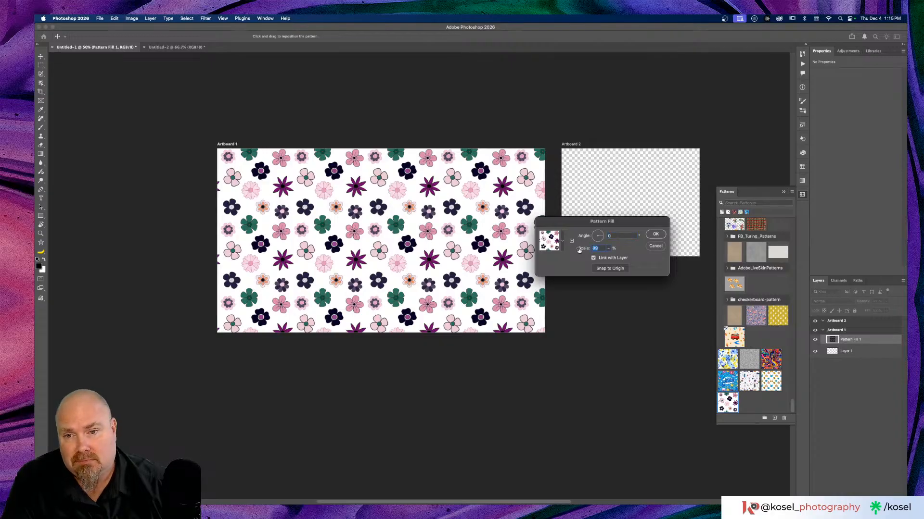
pyautogui.moveTo(579, 250); pyautogui.dragTo(583, 249)
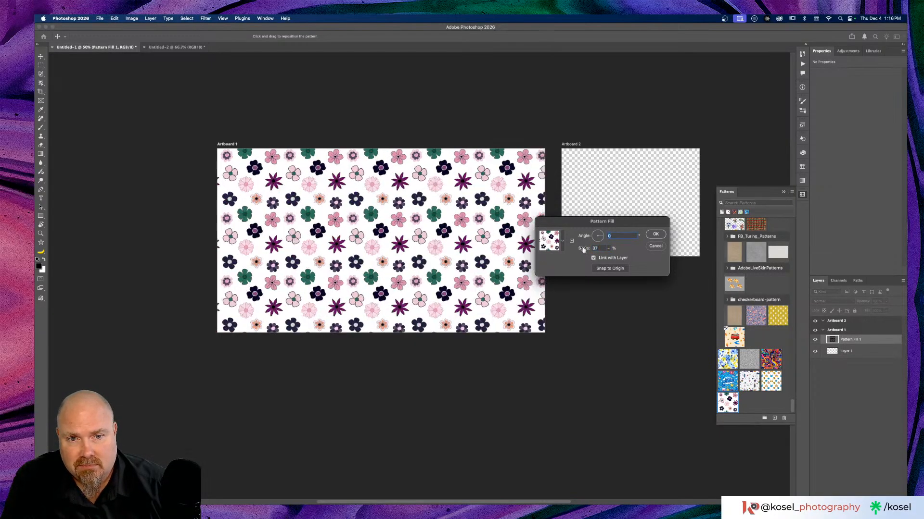
pyautogui.click(655, 235)
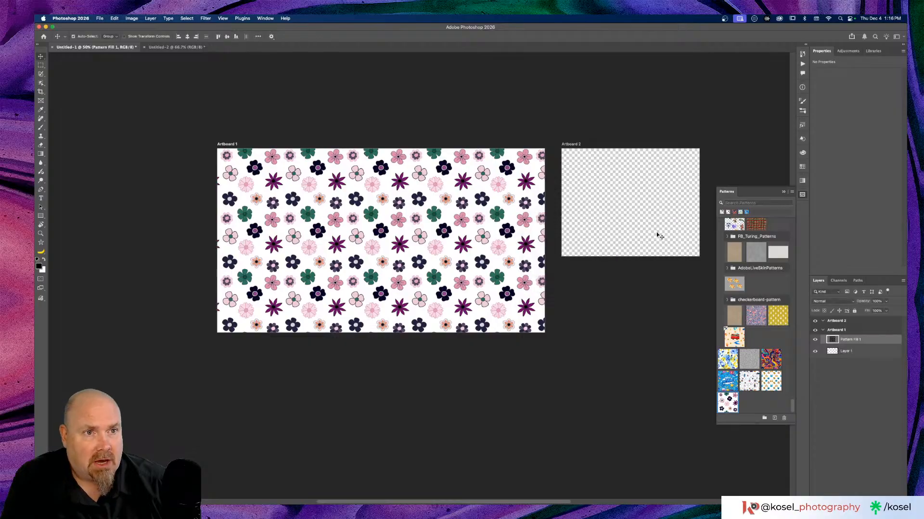
# Collapse the pattern presets and display the library's color themes and graphics.
pyautogui.click(783, 192)
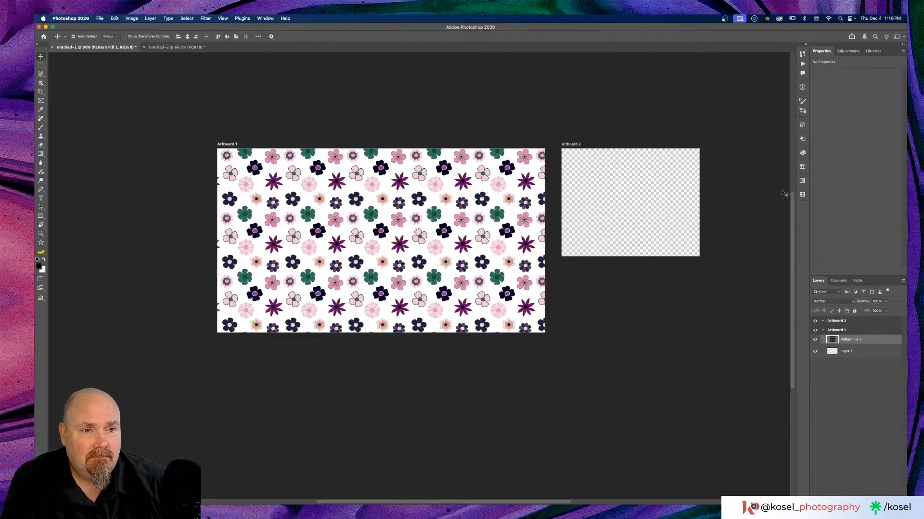
pyautogui.click(870, 51)
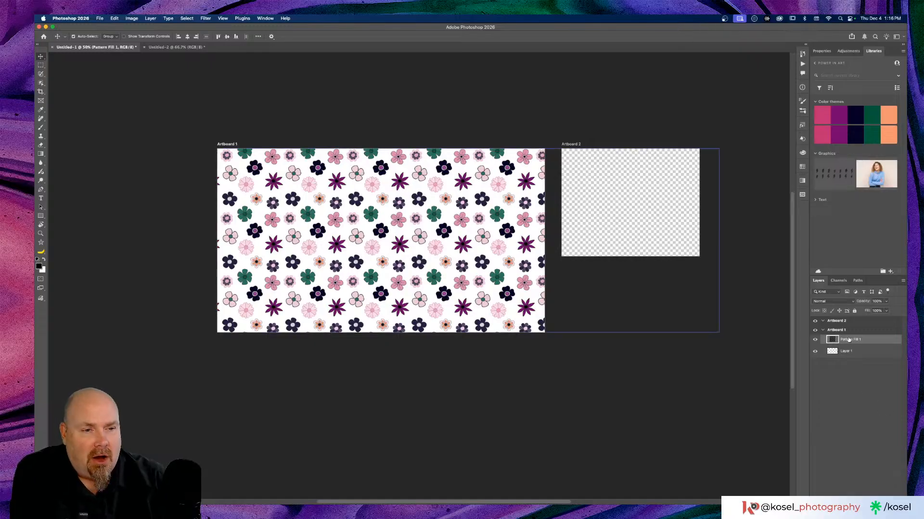
# Turn Layer 1 on Artboard 1 into a solid color fill layer, colored with the orange from the library's color theme.
pyautogui.click(860, 351)
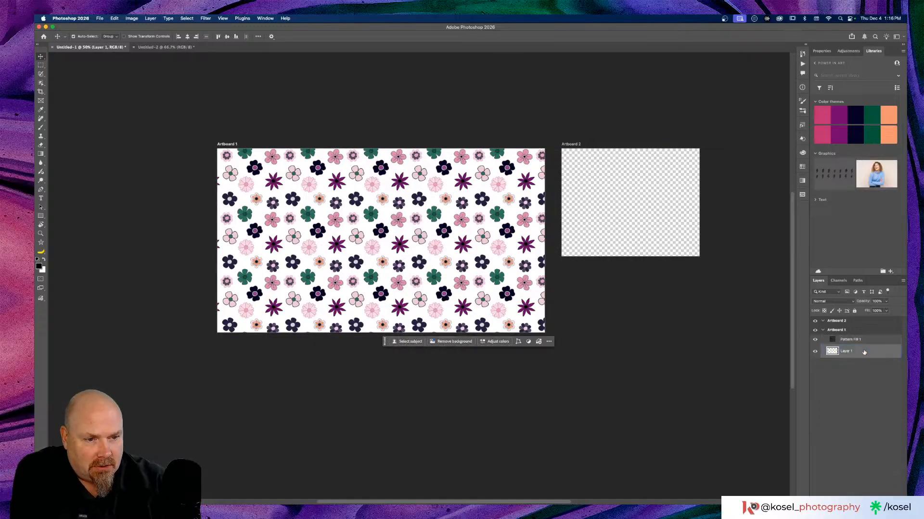
pyautogui.click(861, 502)
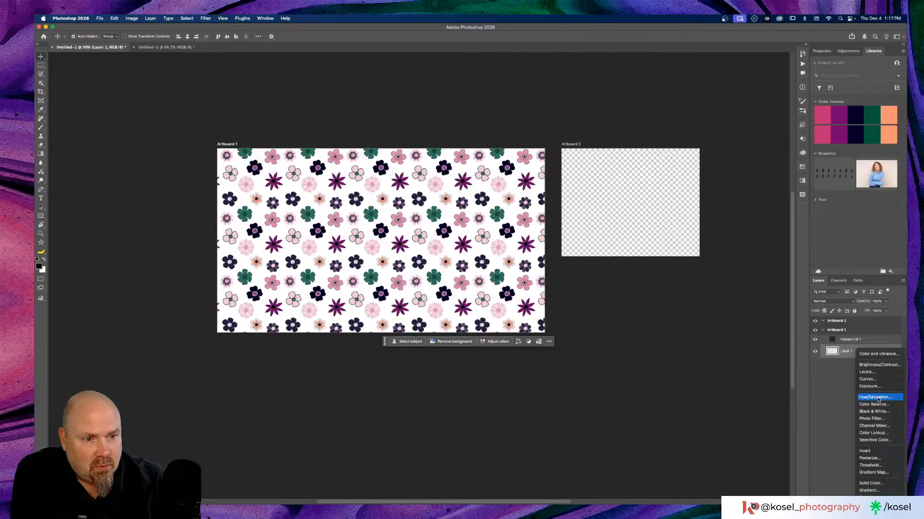
pyautogui.click(878, 484)
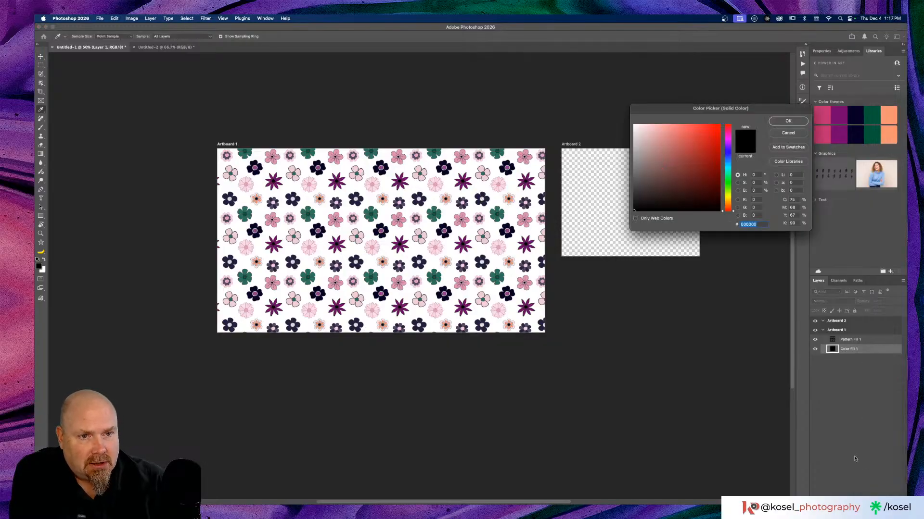
pyautogui.click(794, 123)
pyautogui.click(887, 114)
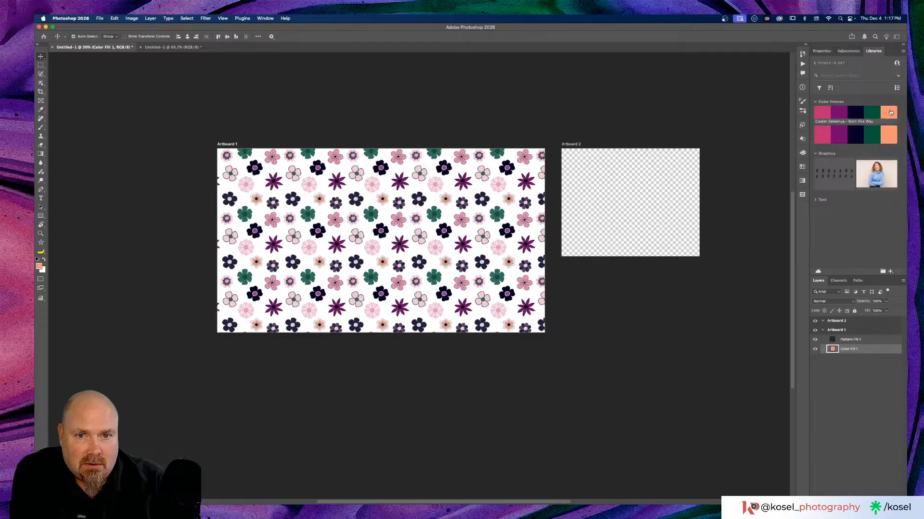
pyautogui.click(899, 339)
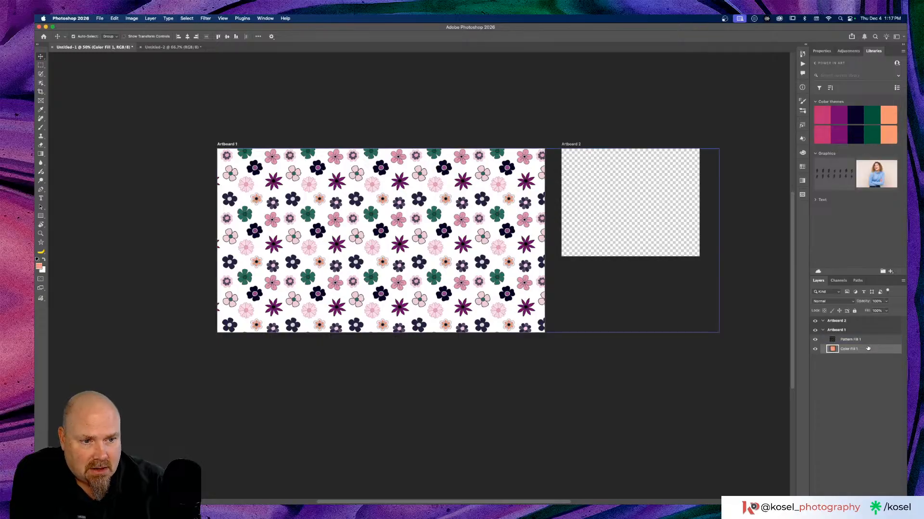
pyautogui.moveTo(867, 347)
pyautogui.mouseDown()
pyautogui.moveTo(867, 338)
pyautogui.moveTo(868, 348)
pyautogui.mouseUp()
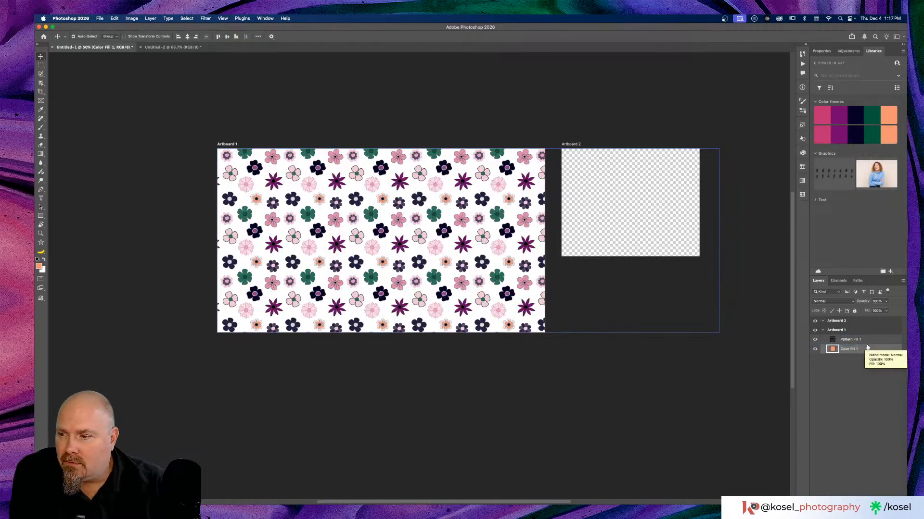
# Set the Pattern Fill 1 layer's blend mode to Multiply so the flowers blend with the orange fill beneath.
pyautogui.click(865, 339)
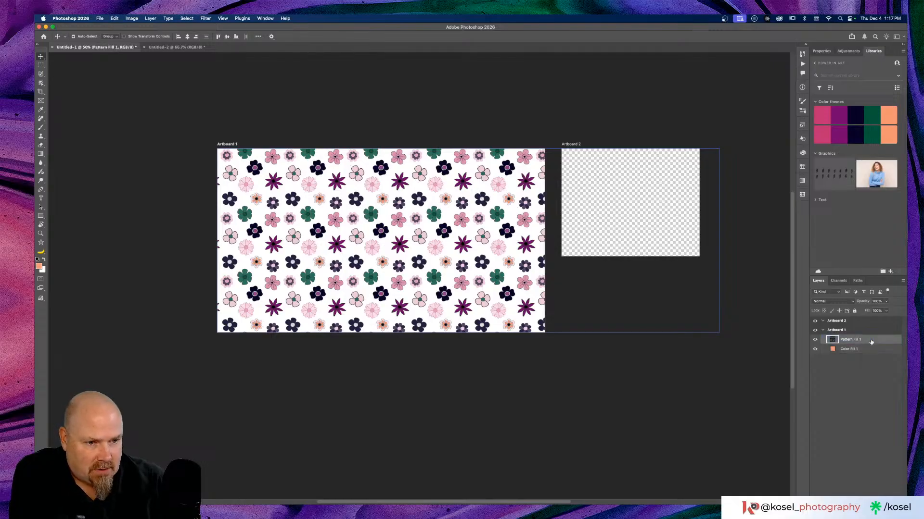
pyautogui.click(840, 302)
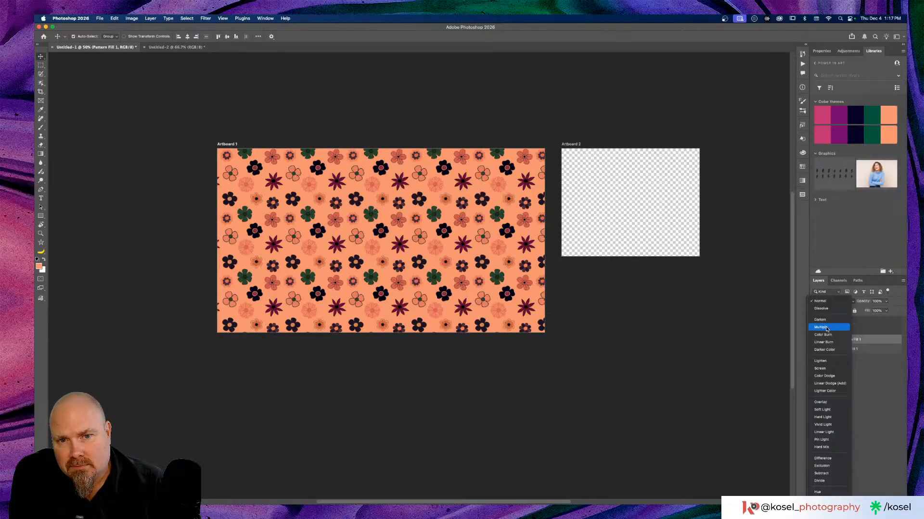
pyautogui.click(826, 328)
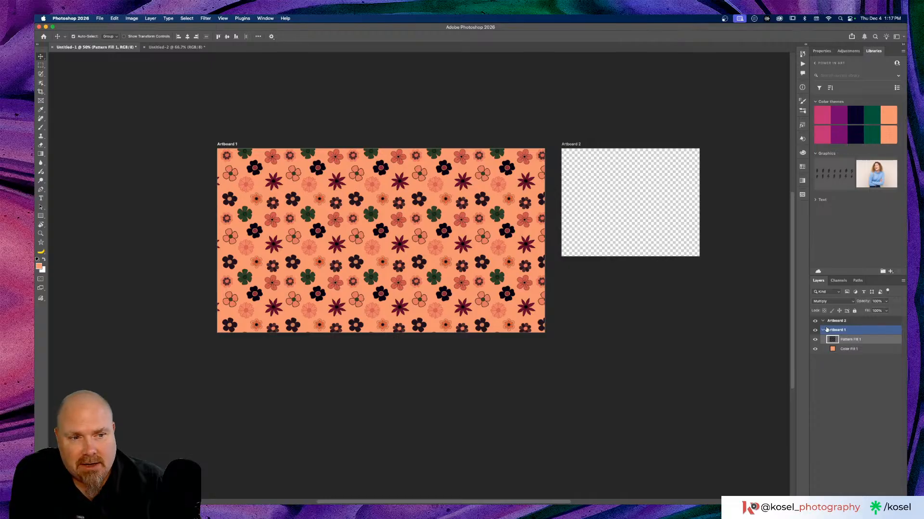
pyautogui.click(866, 349)
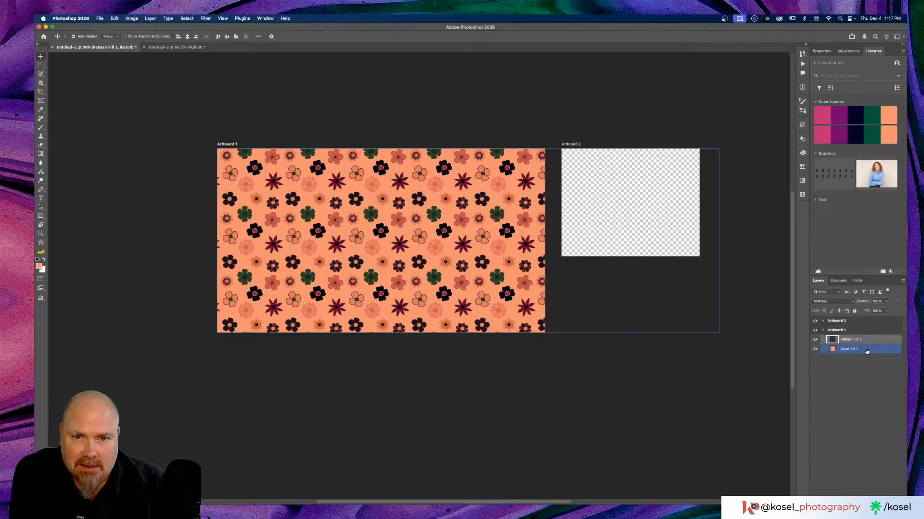
pyautogui.click(871, 340)
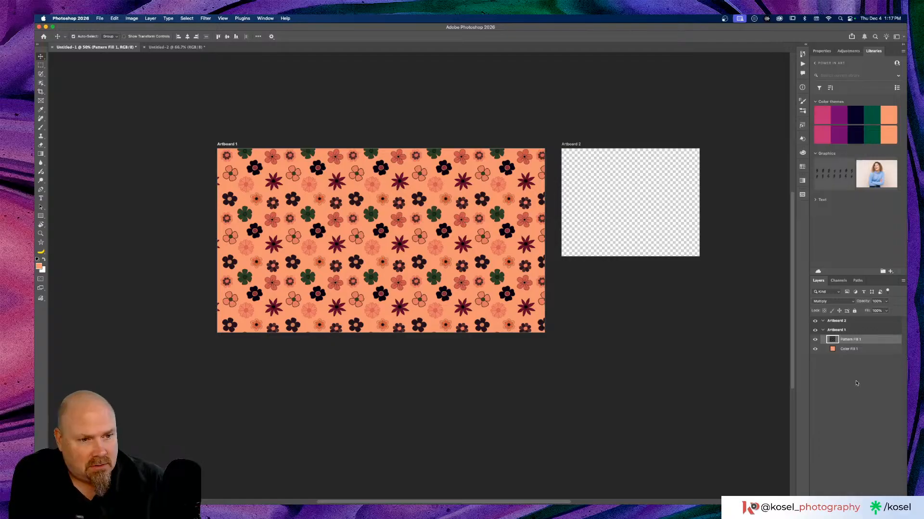
# Rename the Pattern Fill 1 layer as flower.
pyautogui.doubleClick(850, 339)
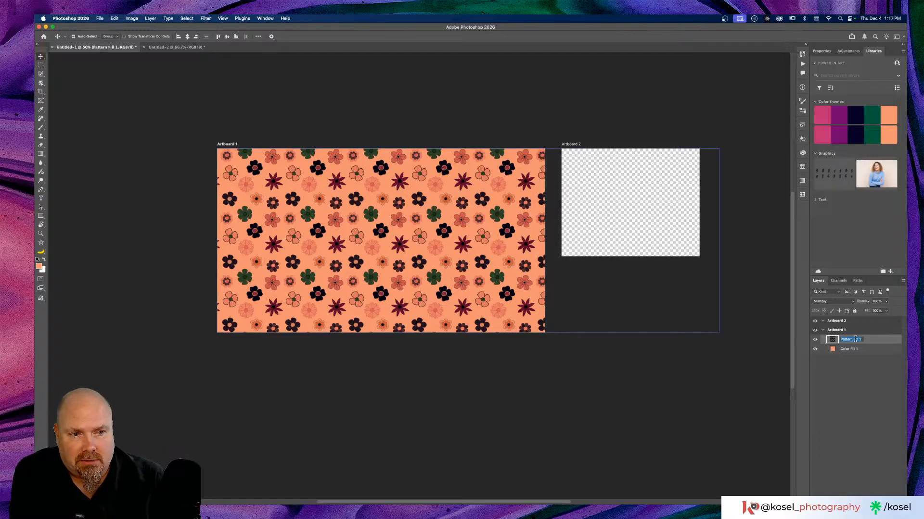
pyautogui.write('flower')
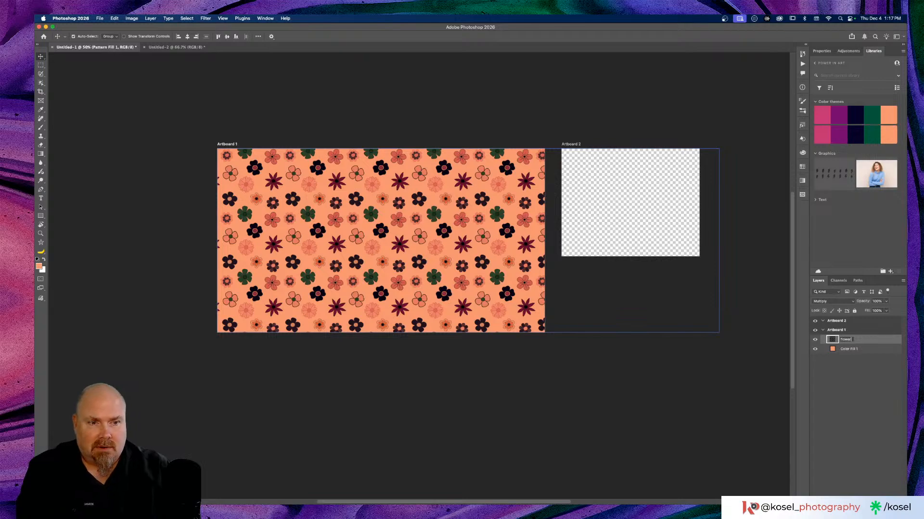
pyautogui.press('Return')
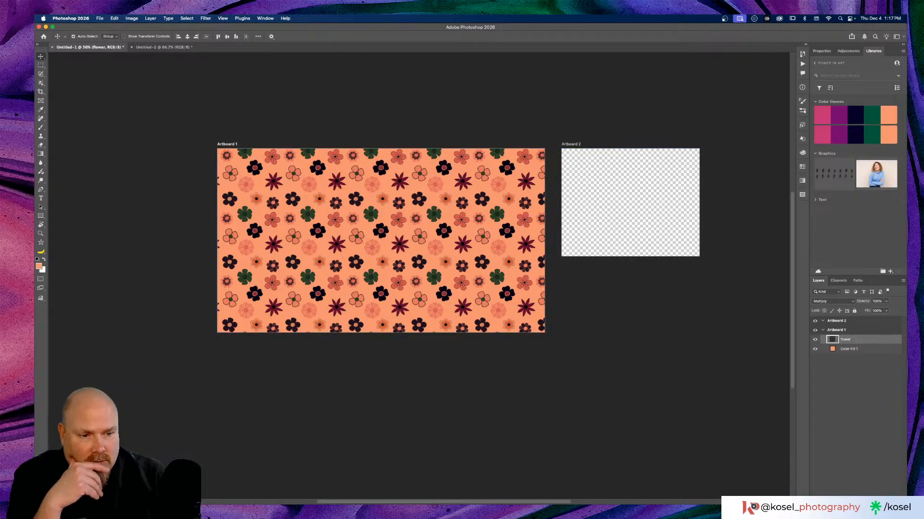
# Add a pattern fill layer above the flower layer using the gray texture pattern, enlarging the preset picker and its thumbnails to choose it.
pyautogui.click(858, 500)
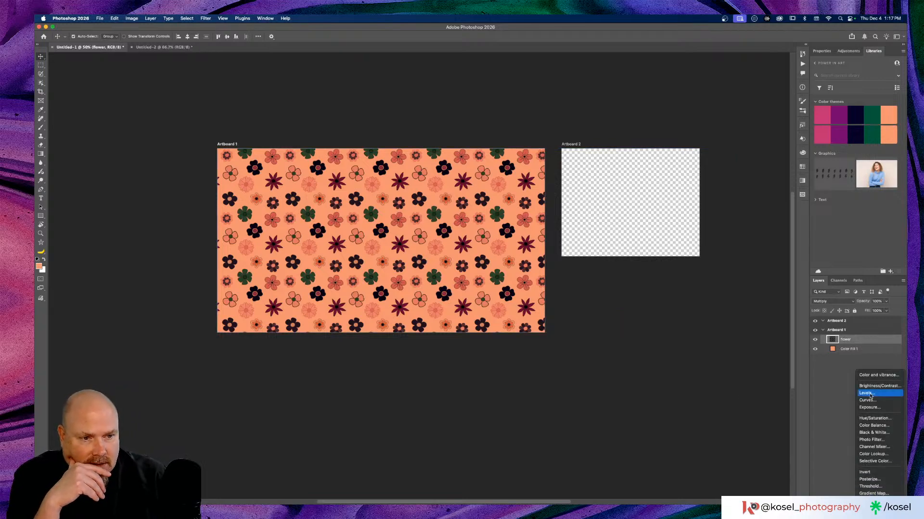
pyautogui.scroll(-3, 872, 394)
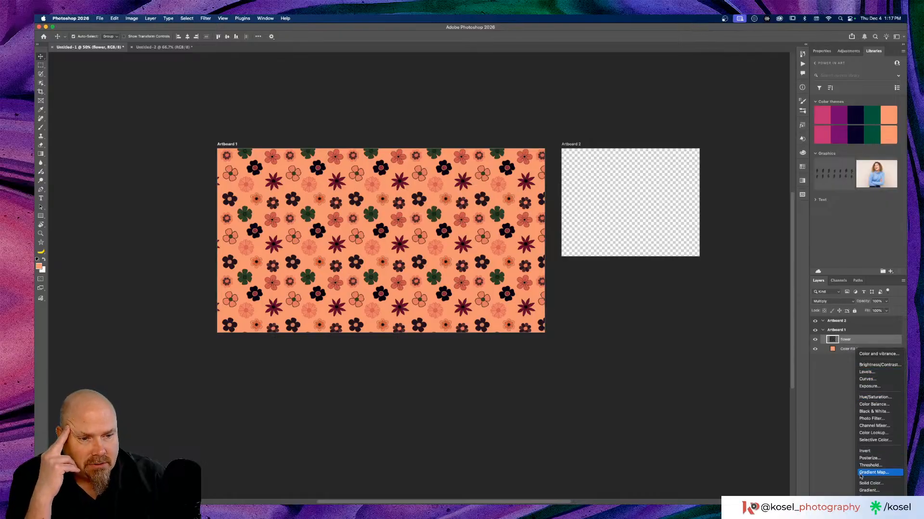
pyautogui.click(866, 498)
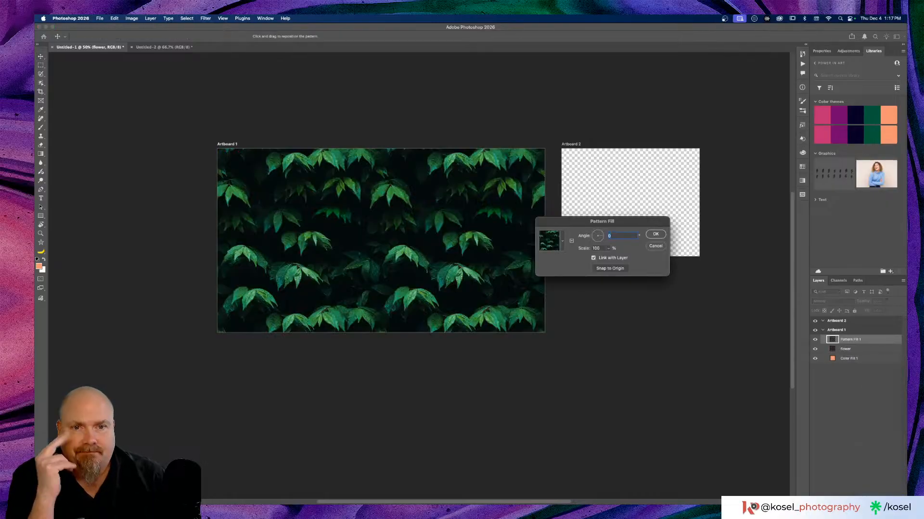
pyautogui.click(562, 240)
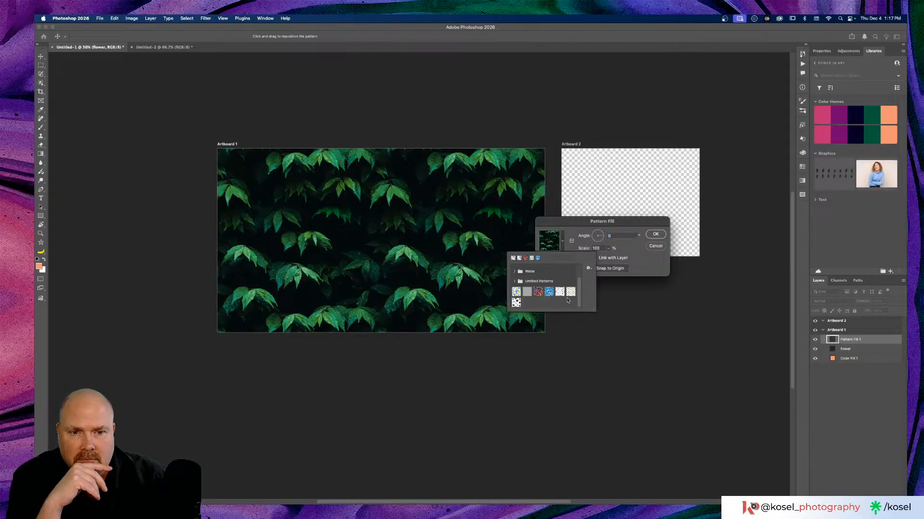
pyautogui.click(588, 268)
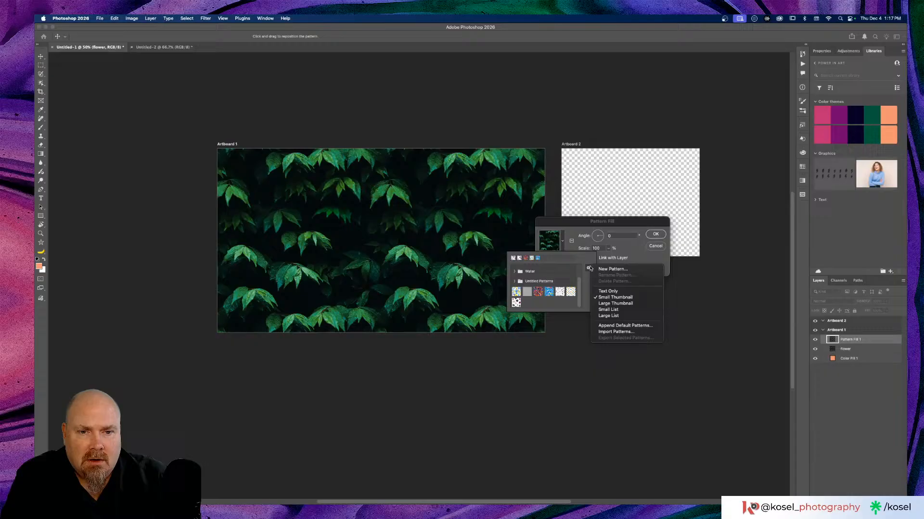
pyautogui.click(615, 304)
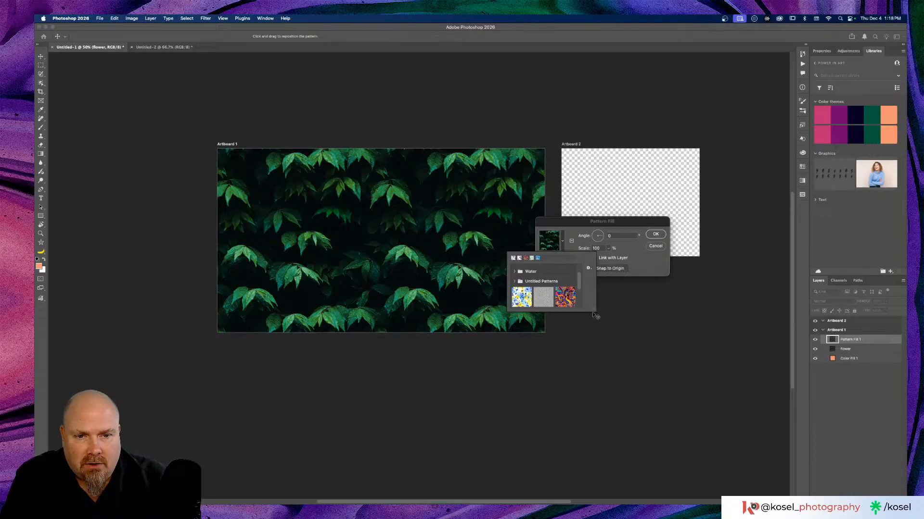
pyautogui.moveTo(593, 311); pyautogui.dragTo(645, 359)
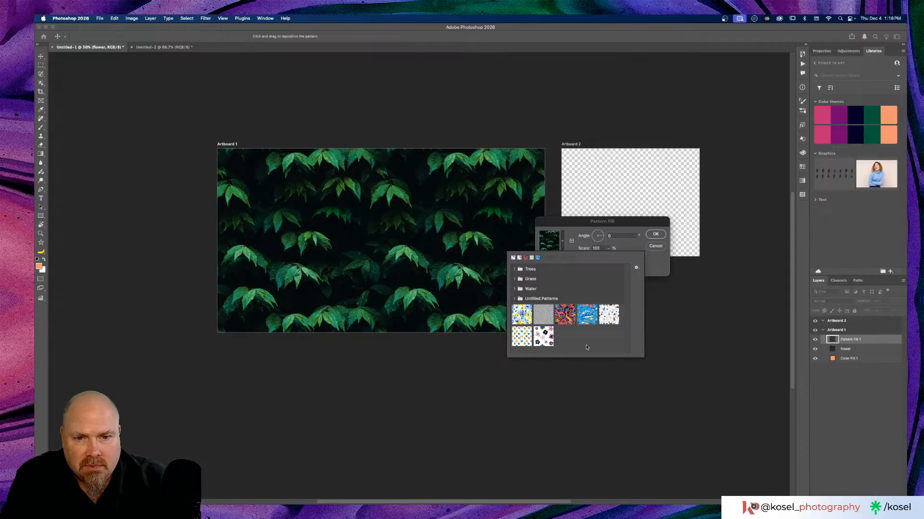
pyautogui.click(544, 312)
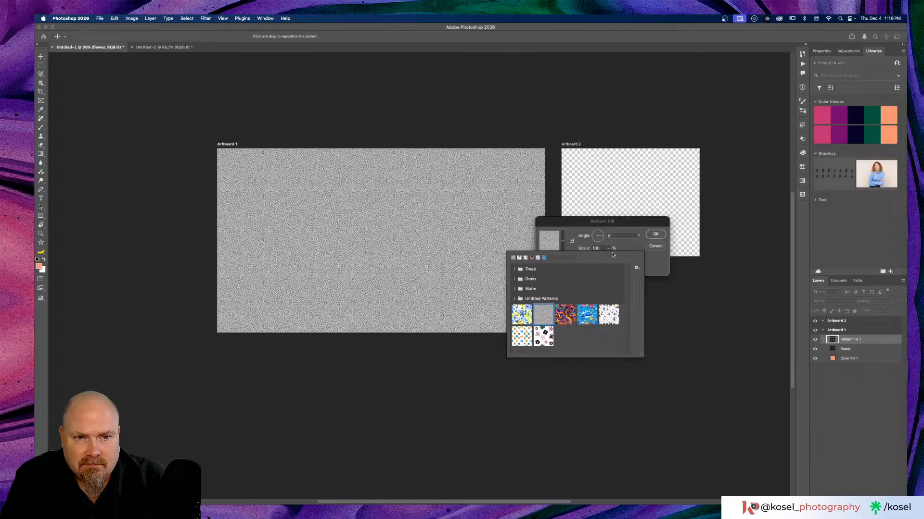
pyautogui.click(654, 236)
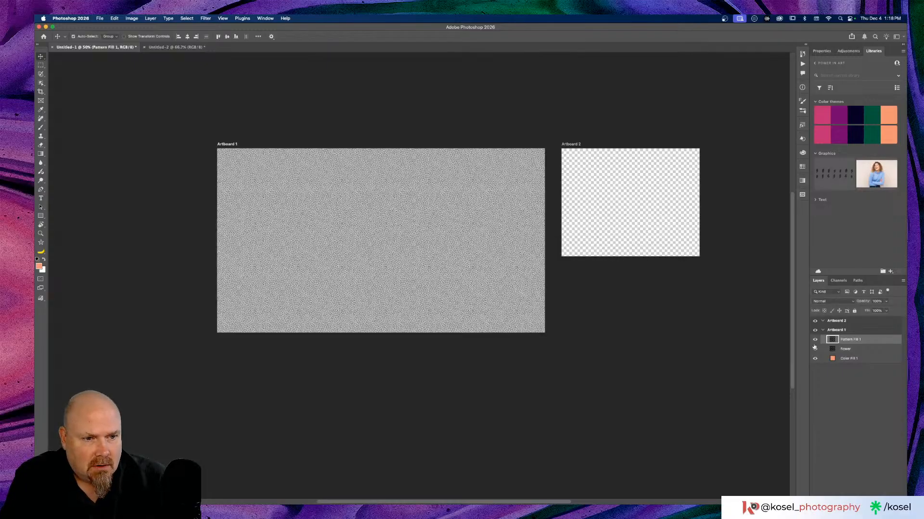
# Set the gray texture fill layer's blend mode to Multiply and lower its opacity slightly.
pyautogui.click(845, 301)
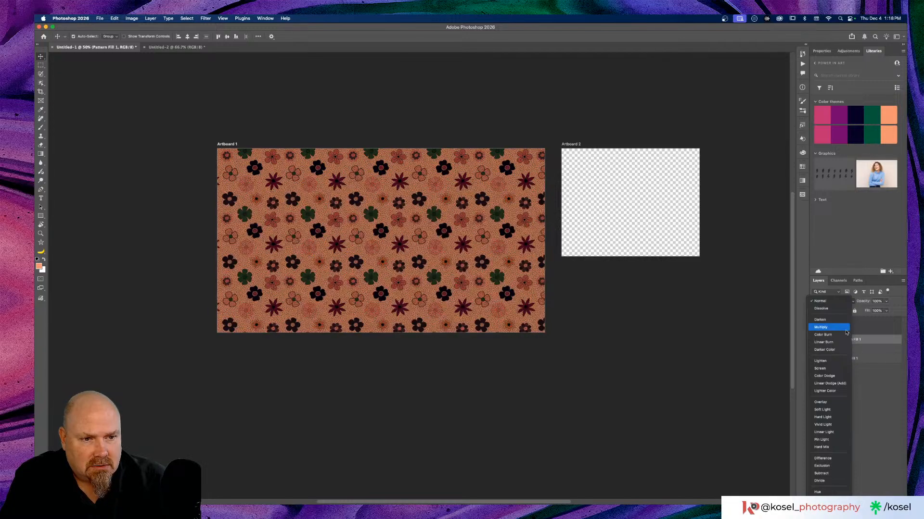
pyautogui.click(844, 328)
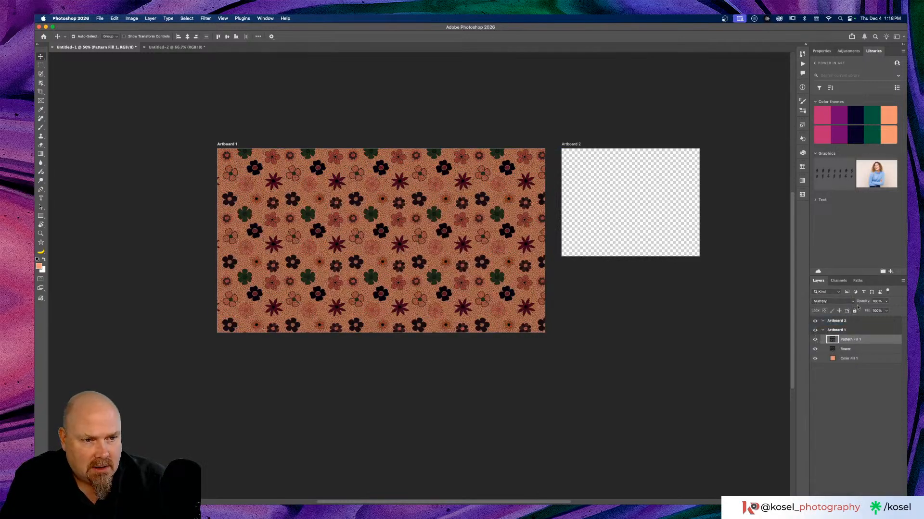
pyautogui.moveTo(867, 301); pyautogui.dragTo(858, 304)
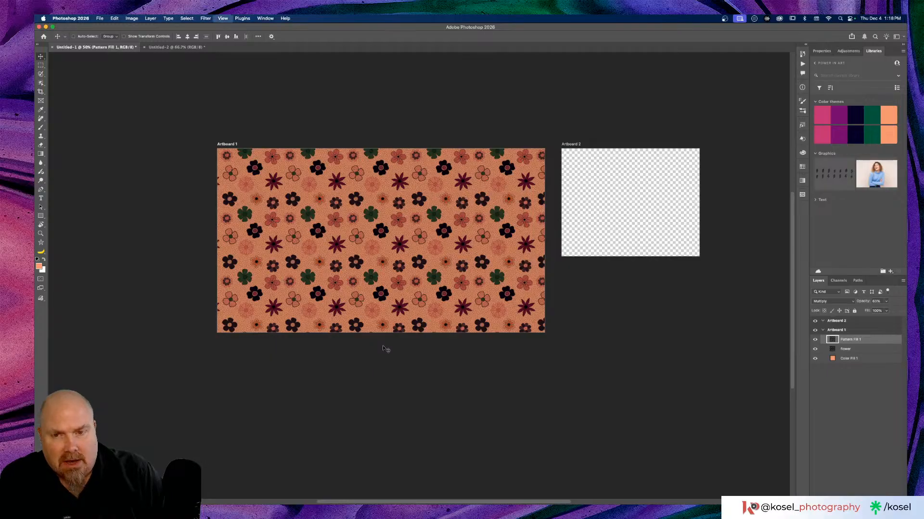
# Inspect the texture over the flowers up close and reduce the texture layer's opacity to 36%.
pyautogui.press('super+plus')
pyautogui.press('super+plus')
pyautogui.press('super+plus')
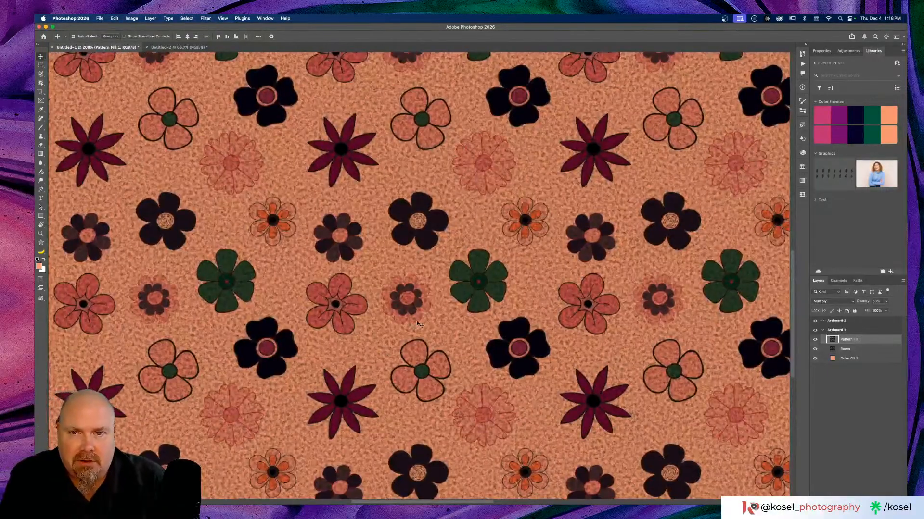
pyautogui.press('super+minus')
pyautogui.press('super+minus')
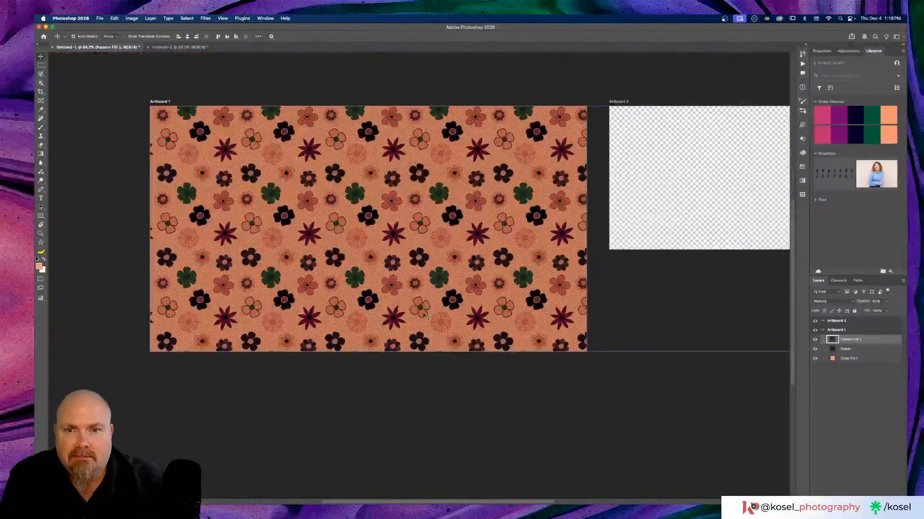
pyautogui.scroll(2, 426, 317)
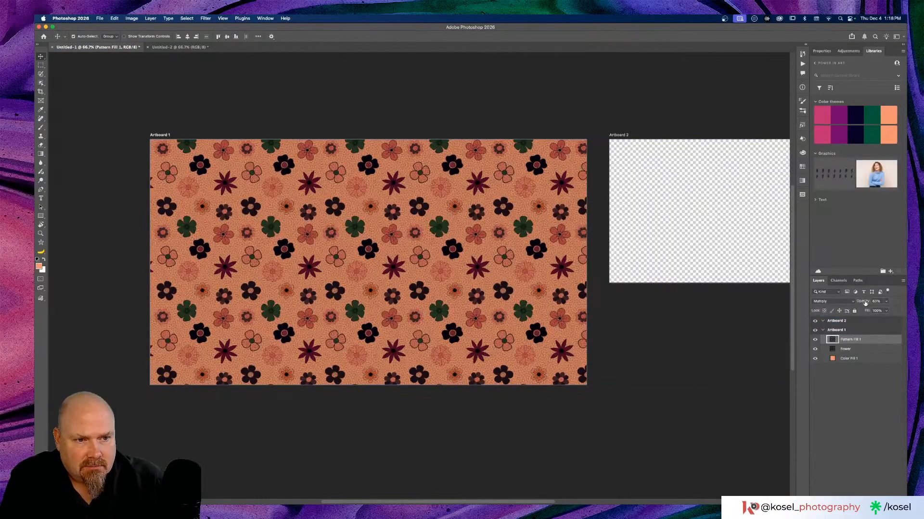
pyautogui.moveTo(865, 300); pyautogui.dragTo(862, 303)
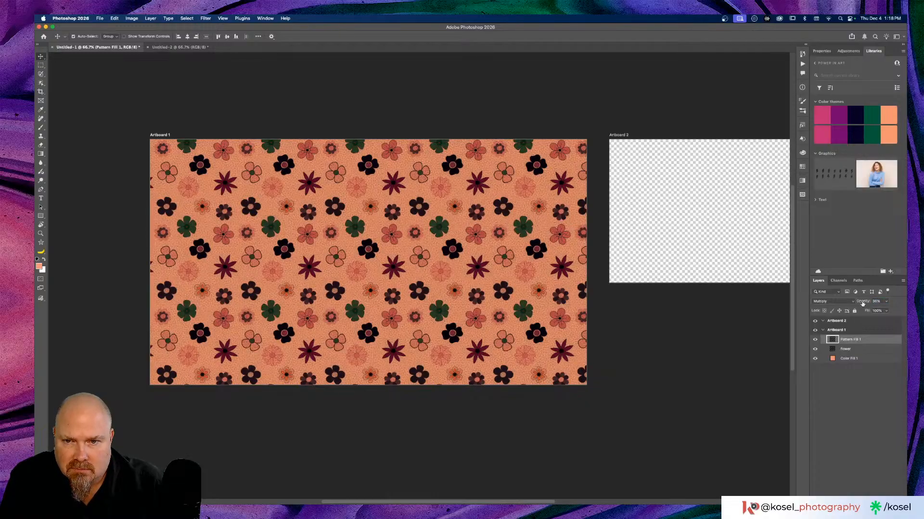
# Set the scale of the gray texture pattern fill to 68% and apply it.
pyautogui.doubleClick(835, 340)
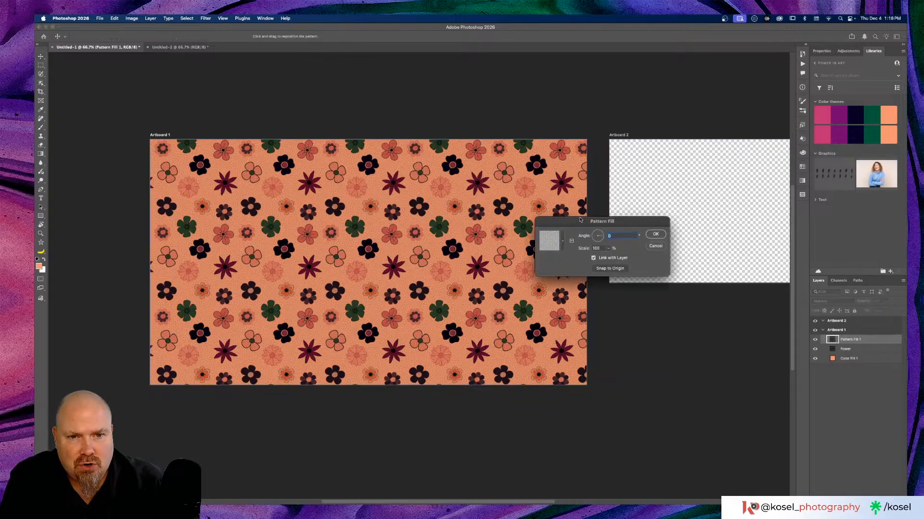
pyautogui.moveTo(586, 253); pyautogui.dragTo(585, 249)
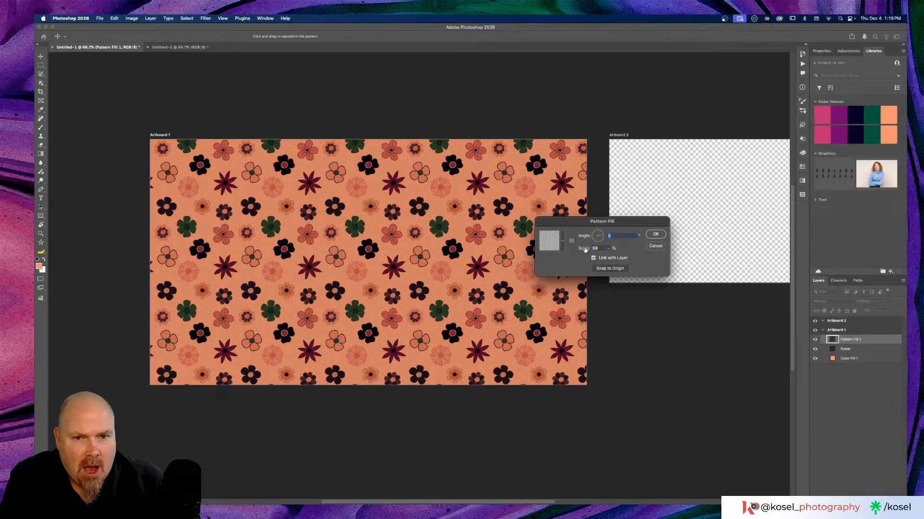
pyautogui.click(656, 234)
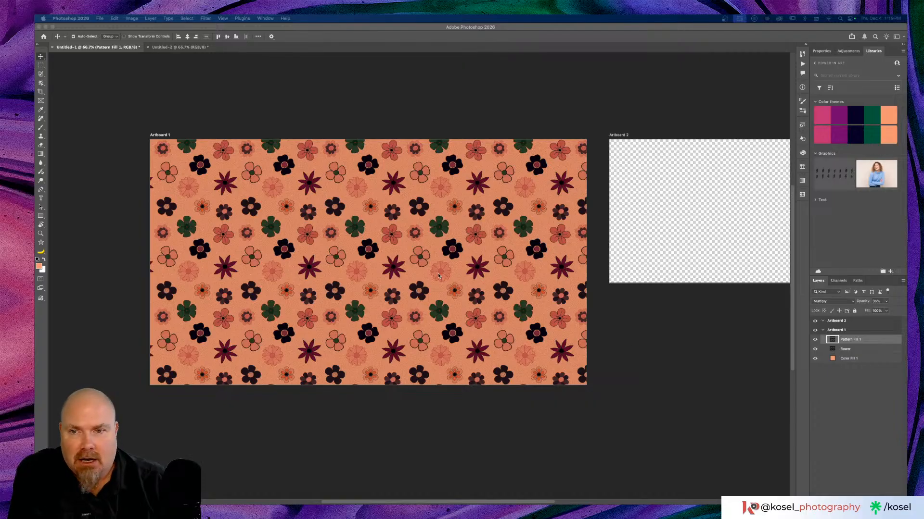
pyautogui.scroll(3, 438, 276)
pyautogui.hscroll(-2, 438, 277)
pyautogui.scroll(-2, 439, 276)
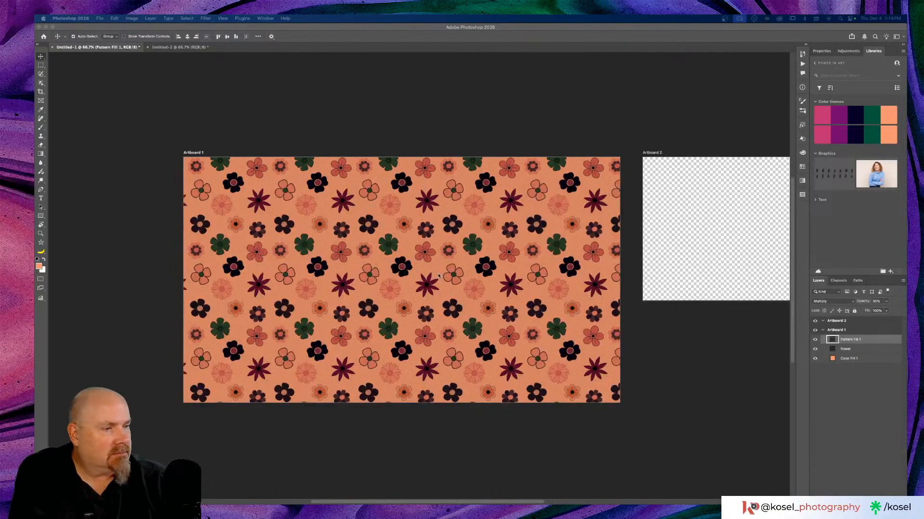
pyautogui.hscroll(3, 438, 276)
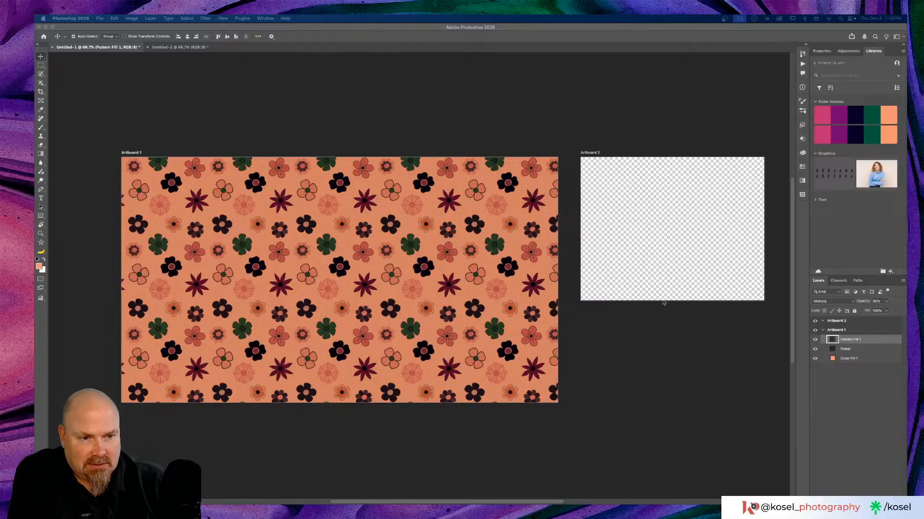
# Reduce the opacity of the flower layer on Artboard 1 to 40%.
pyautogui.click(874, 351)
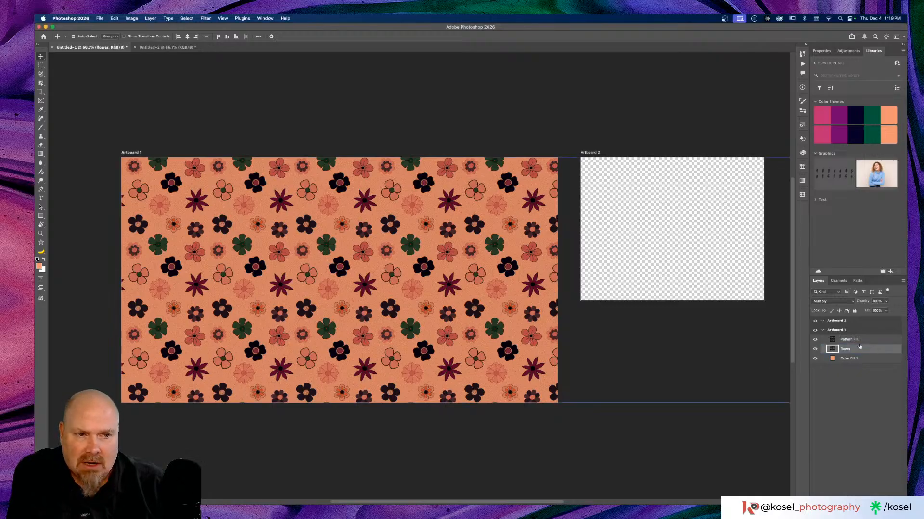
pyautogui.moveTo(864, 302)
pyautogui.mouseDown()
pyautogui.moveTo(853, 302)
pyautogui.moveTo(860, 301)
pyautogui.mouseUp()
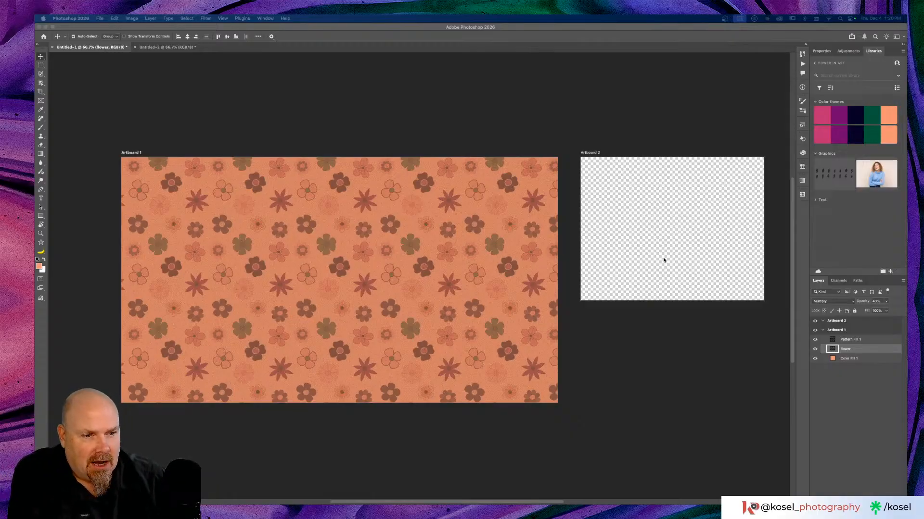
# Copy the orange color fill and the gray texture pattern fill from Artboard 1 into Artboard 2, with the texture on top.
pyautogui.click(865, 357)
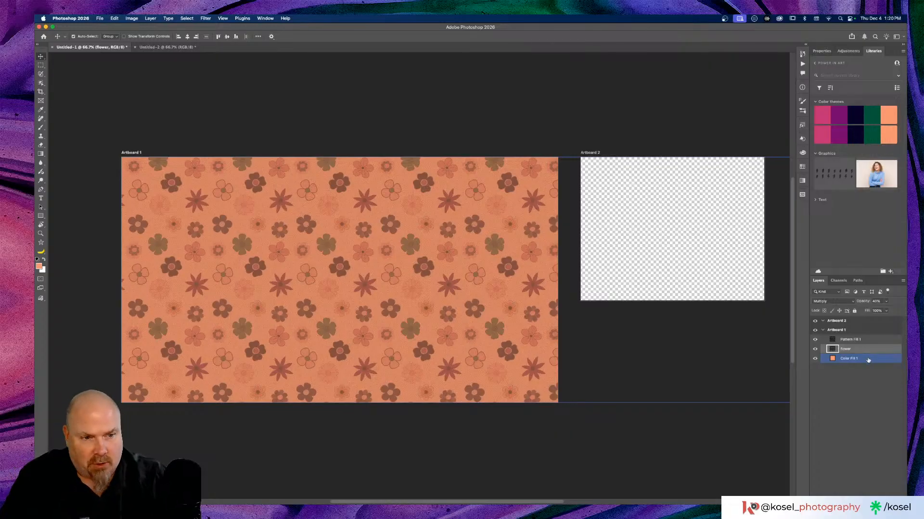
pyautogui.moveTo(868, 360); pyautogui.dragTo(865, 324)
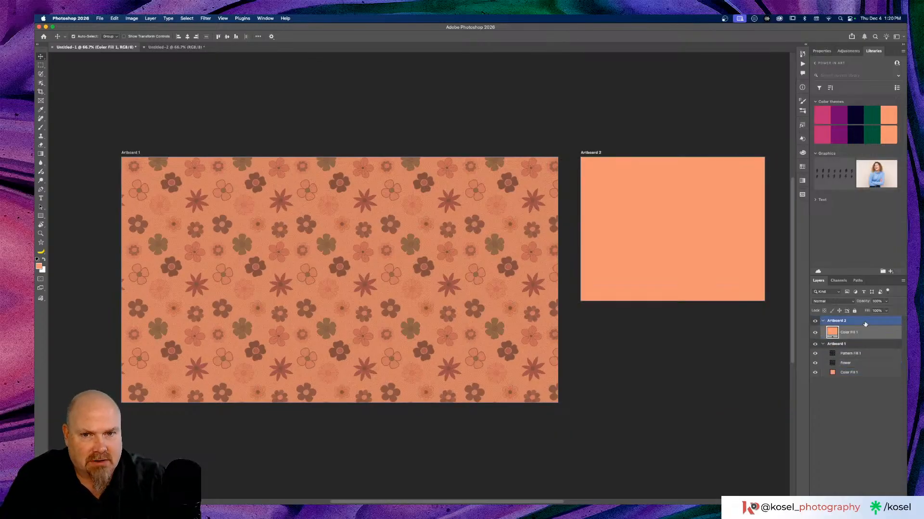
pyautogui.click(872, 355)
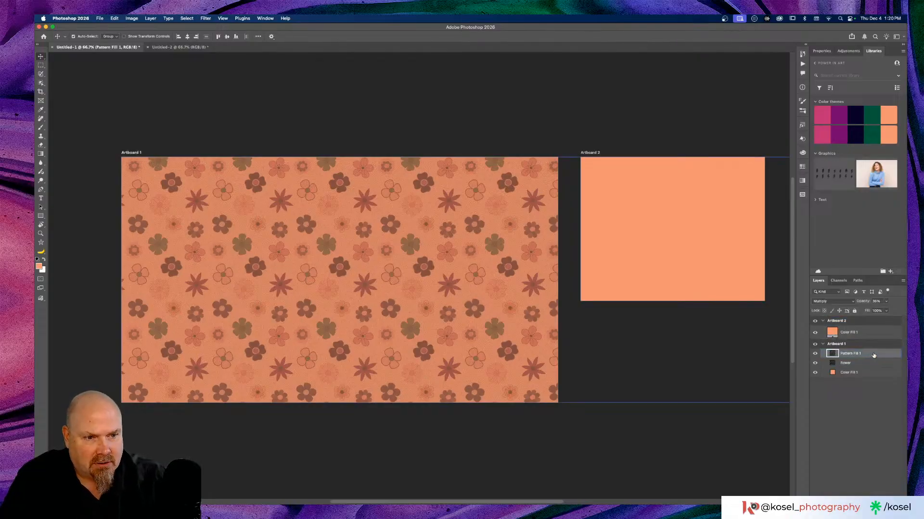
pyautogui.moveTo(873, 356); pyautogui.dragTo(871, 332)
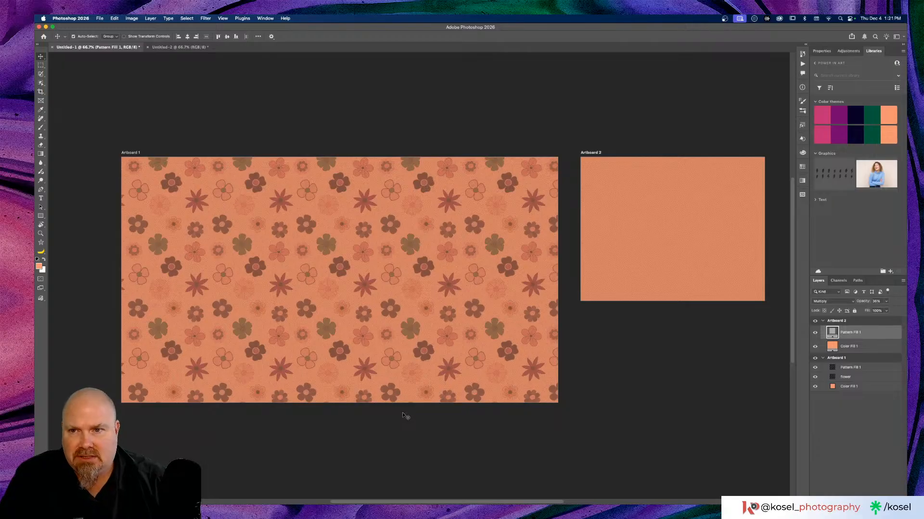
pyautogui.hscroll(-1, 405, 417)
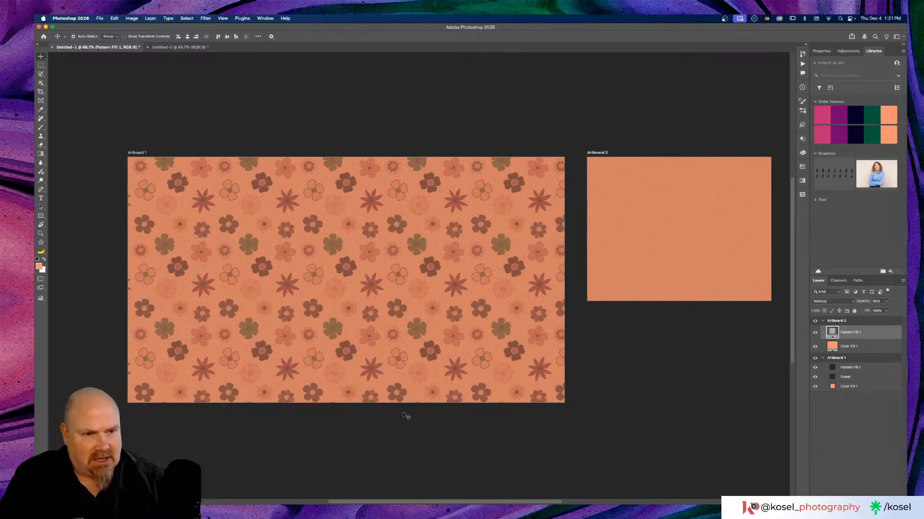
# Group Artboard 2's pattern fill and color fill layers and name the group BG.
pyautogui.keyDown('shift'); pyautogui.click(877, 347); pyautogui.keyUp('shift')
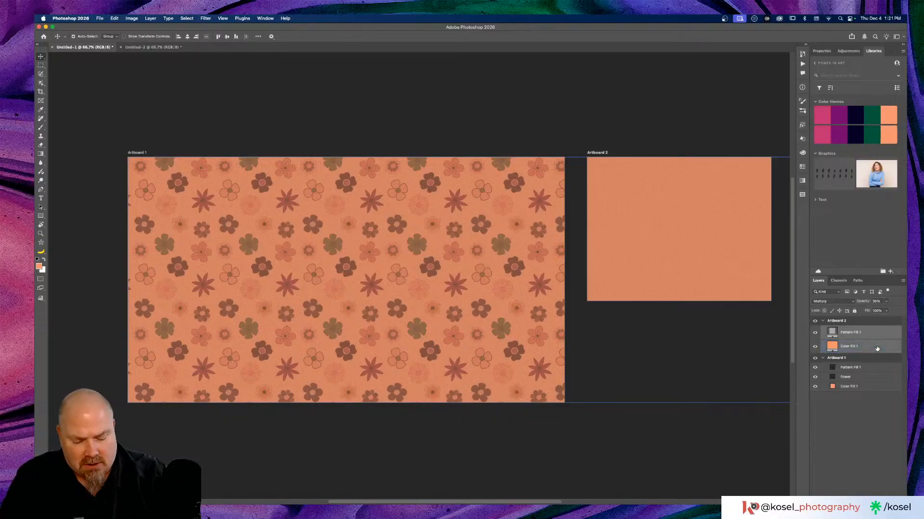
pyautogui.press('super+g')
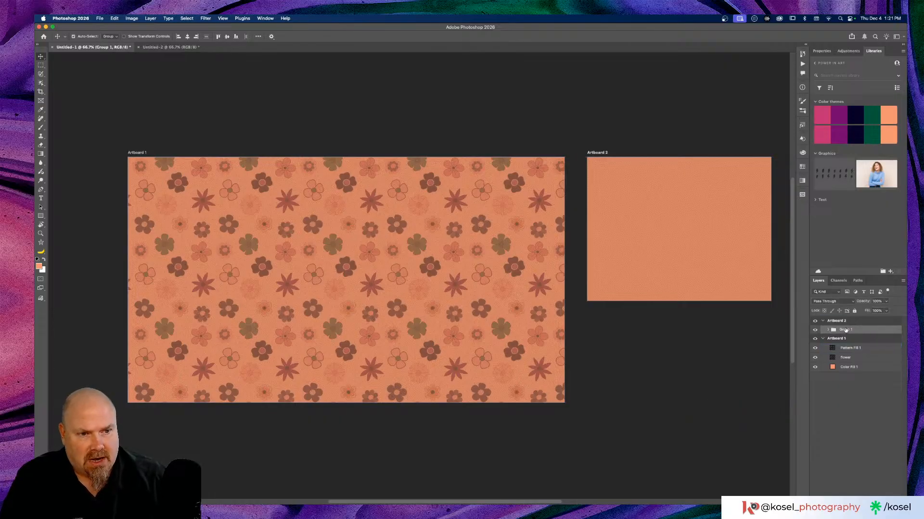
pyautogui.doubleClick(846, 330)
pyautogui.write('BG')
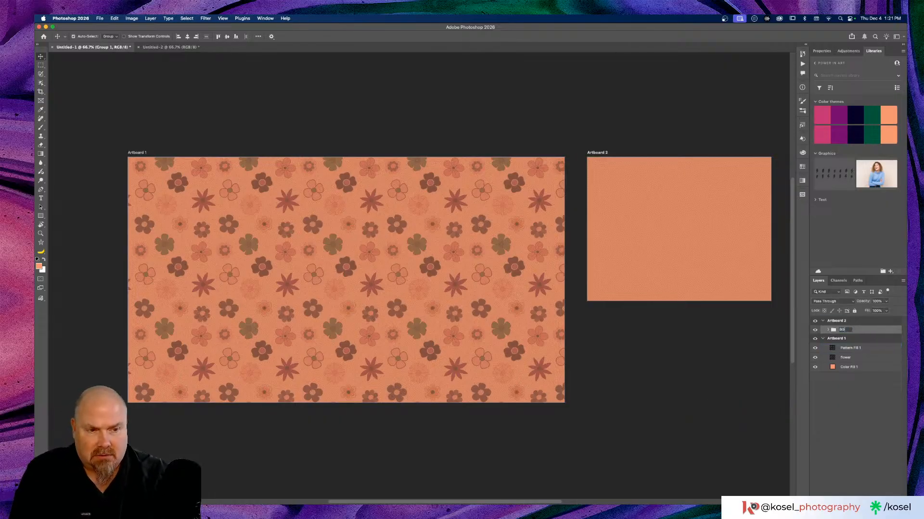
pyautogui.click(868, 356)
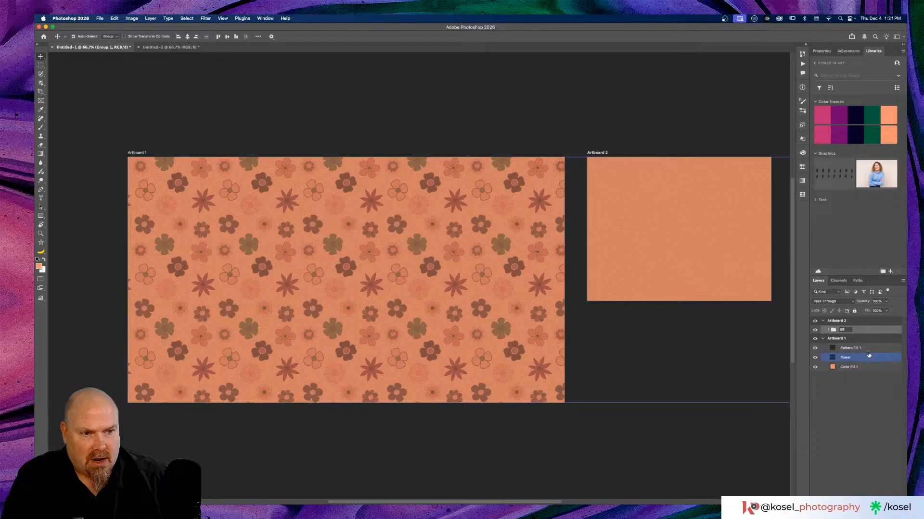
# Group Artboard 1's pattern fill, flower and color fill layers and name the group BG.
pyautogui.click(879, 367)
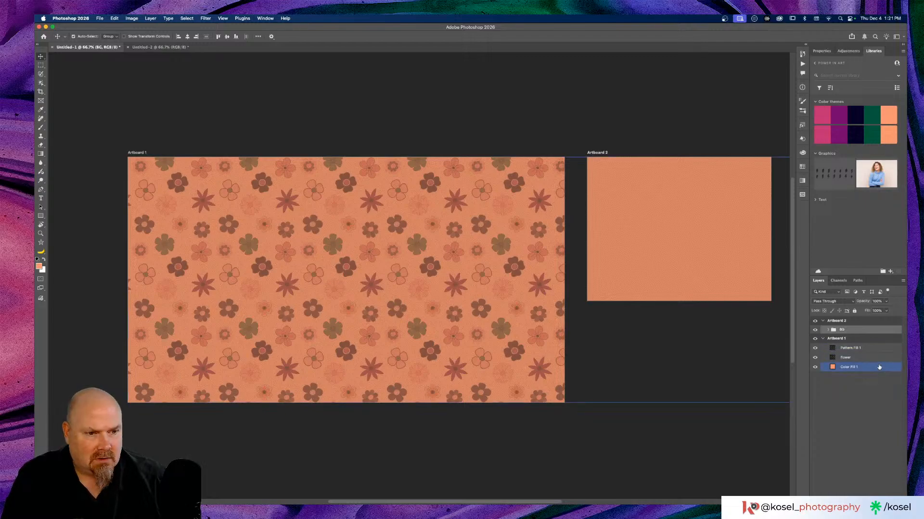
pyautogui.keyDown('shift'); pyautogui.click(878, 368); pyautogui.keyUp('shift')
pyautogui.click(872, 351)
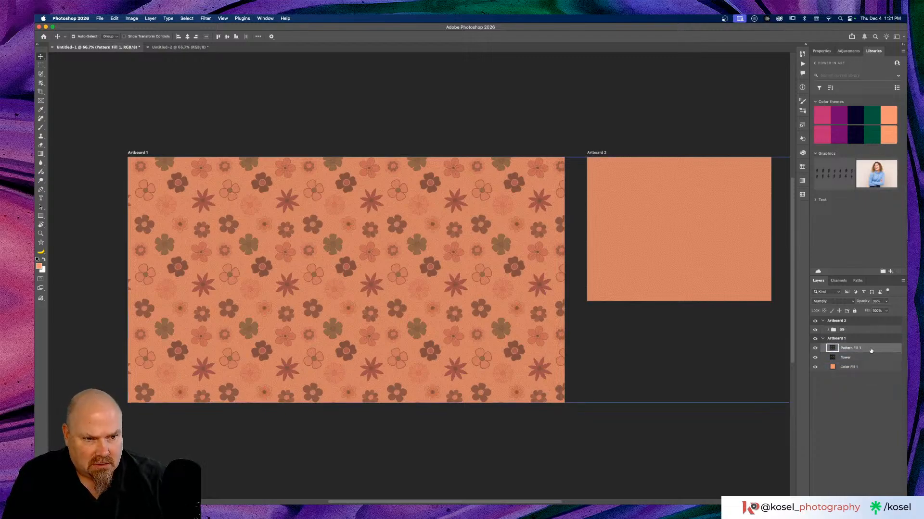
pyautogui.keyDown('shift'); pyautogui.click(871, 369); pyautogui.keyUp('shift')
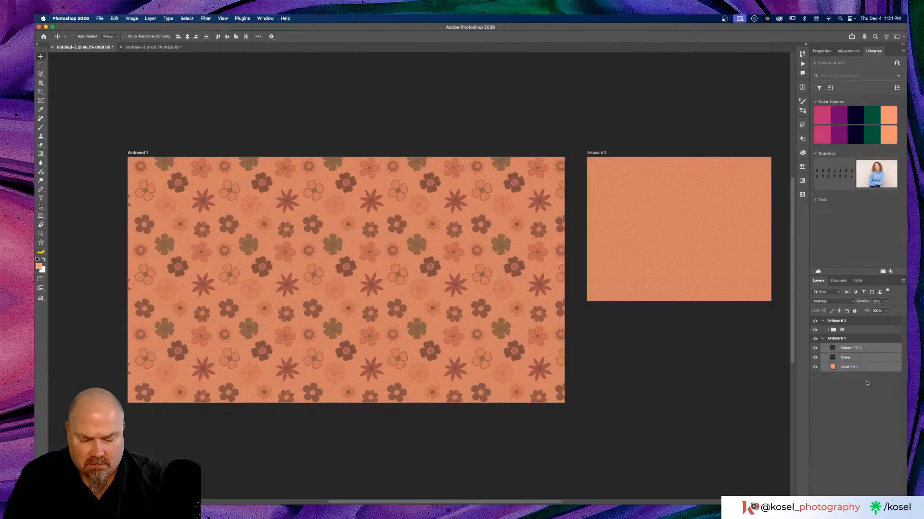
pyautogui.hotkey('ctrl', 'g')
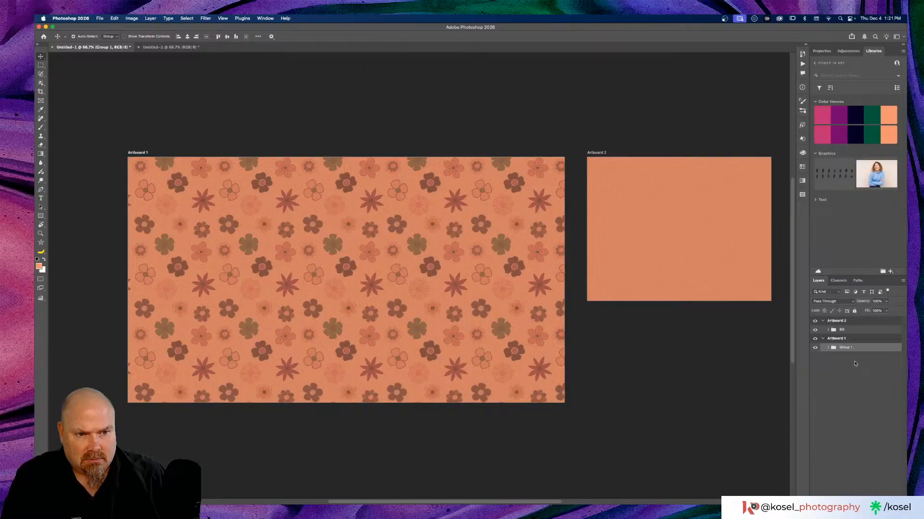
pyautogui.doubleClick(849, 348)
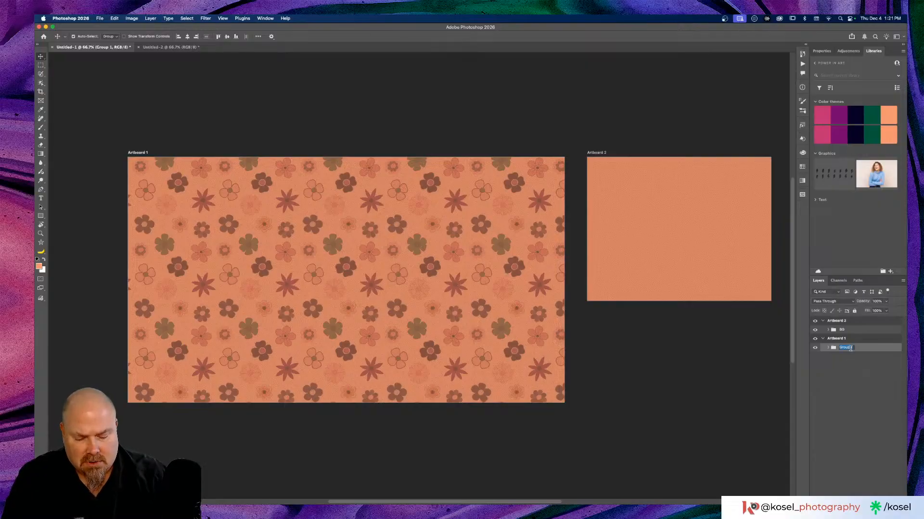
pyautogui.write('BG')
pyautogui.press('Return')
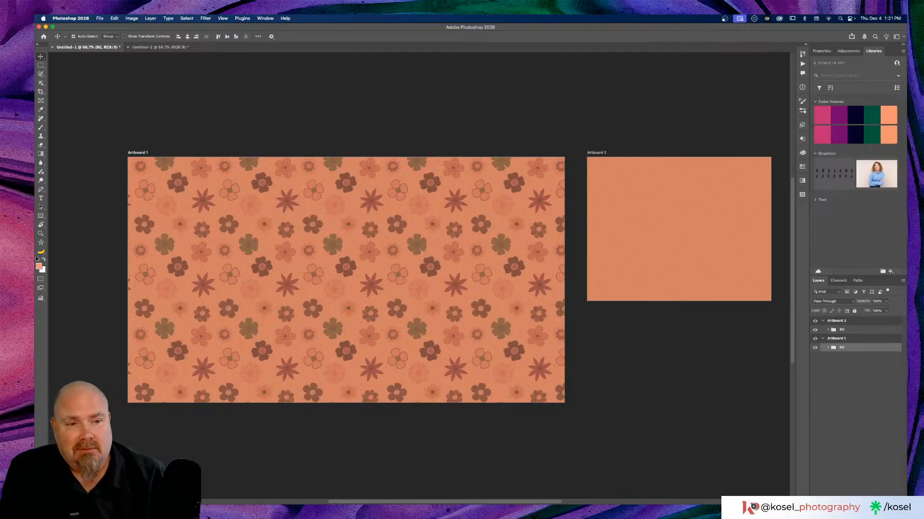
# Set the scale of the flower pattern fill in Artboard 1's BG group to 48% and apply it.
pyautogui.click(827, 348)
pyautogui.click(838, 366)
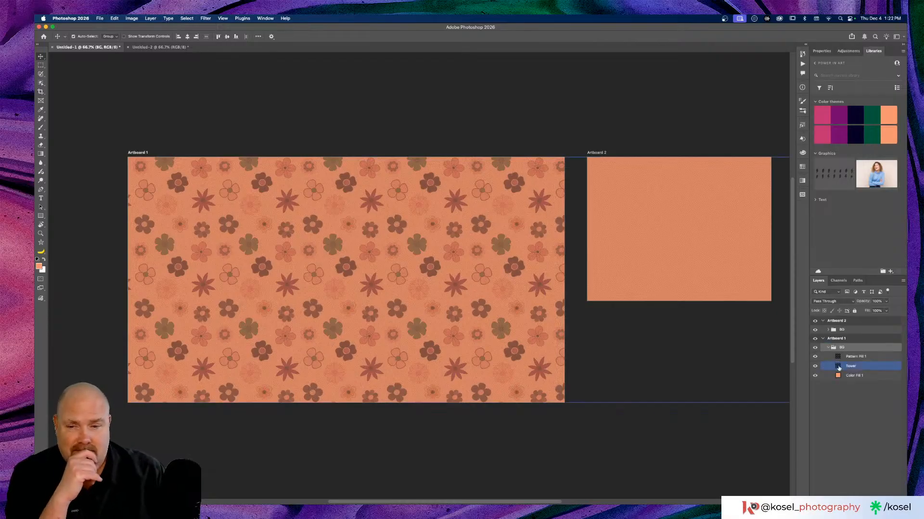
pyautogui.doubleClick(837, 367)
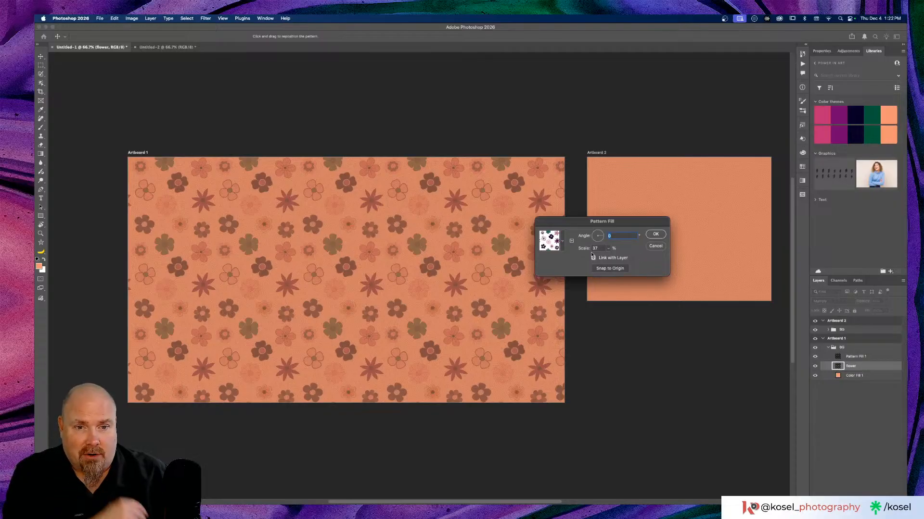
pyautogui.moveTo(581, 250); pyautogui.dragTo(583, 249)
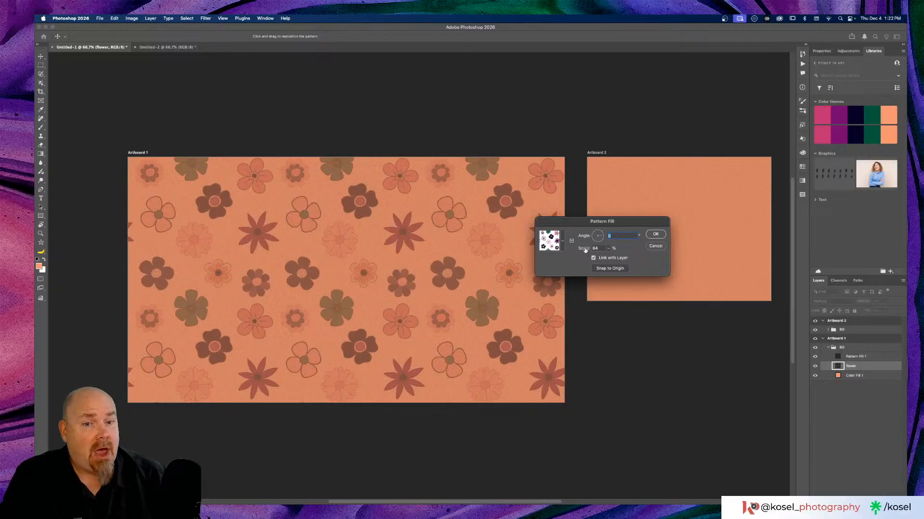
pyautogui.moveTo(585, 249); pyautogui.dragTo(578, 250)
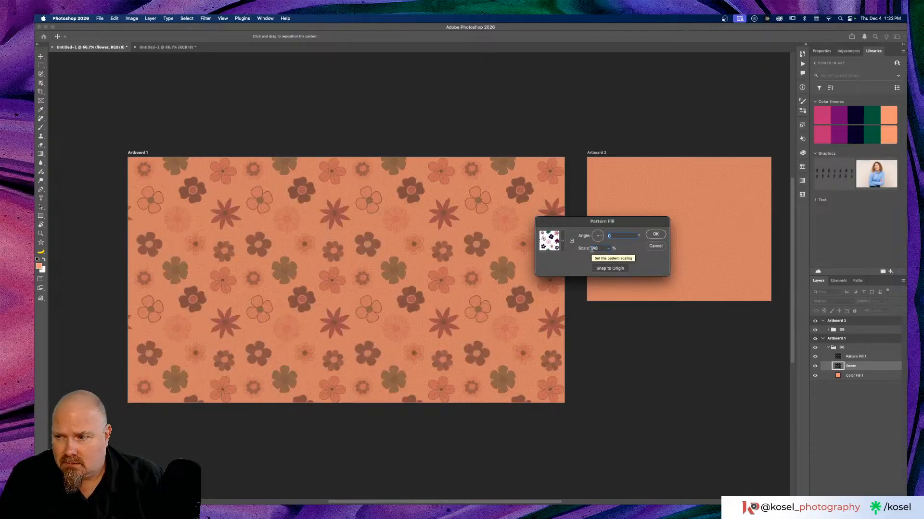
pyautogui.click(655, 234)
pyautogui.click(210, 348)
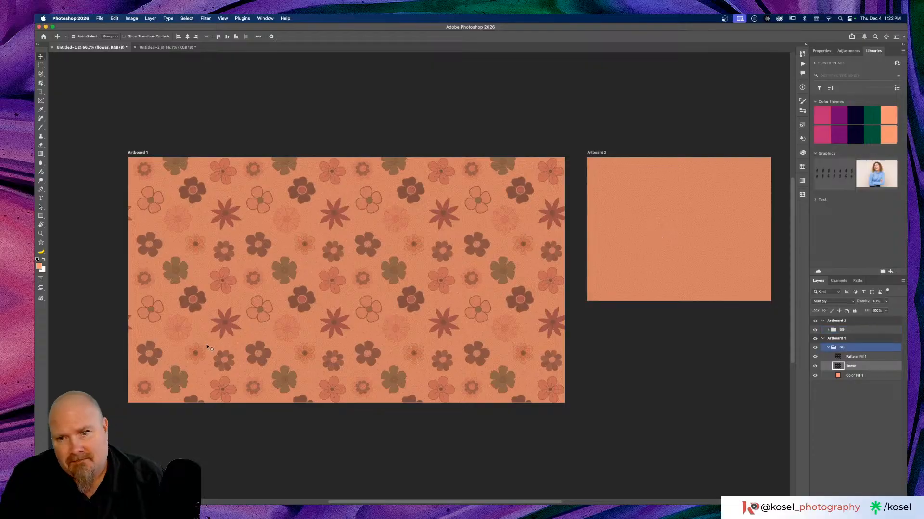
pyautogui.hscroll(-2, 211, 343)
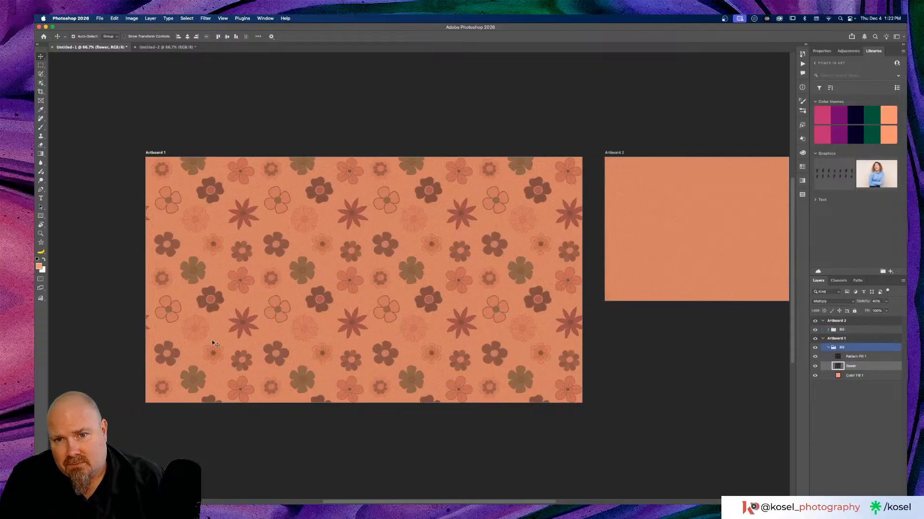
pyautogui.press('super+equal')
pyautogui.press('super+equal')
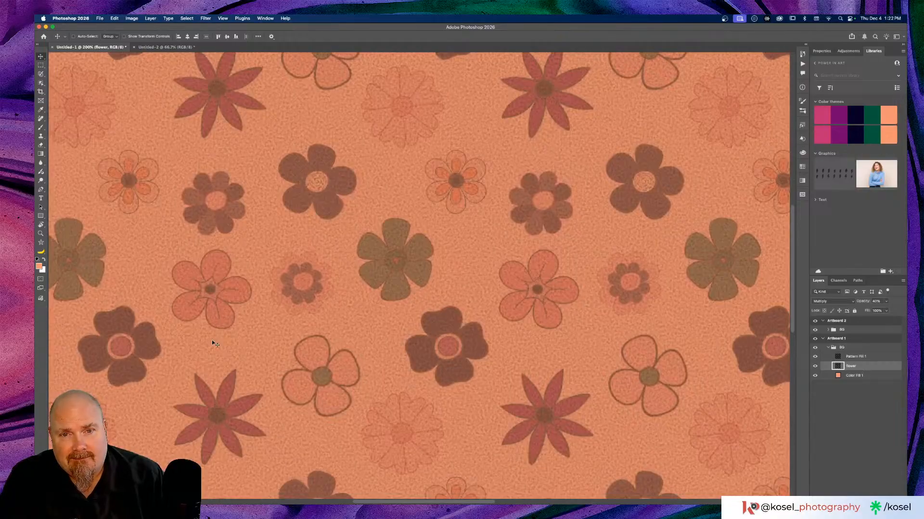
pyautogui.press('super+minus')
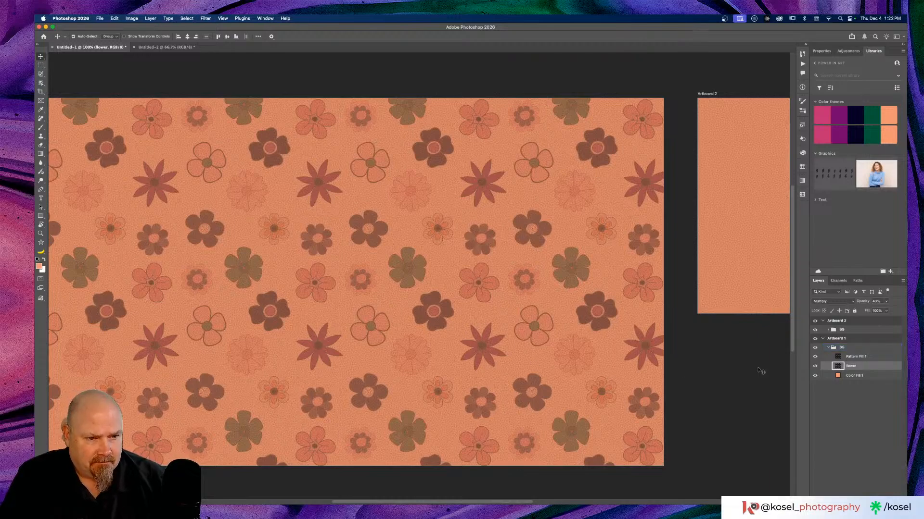
# Replace the texture in Artboard 1's Pattern Fill 1 with a near-white paper pattern from Untitled Patterns and set the layer opacity to 100%.
pyautogui.click(837, 356)
pyautogui.doubleClick(837, 356)
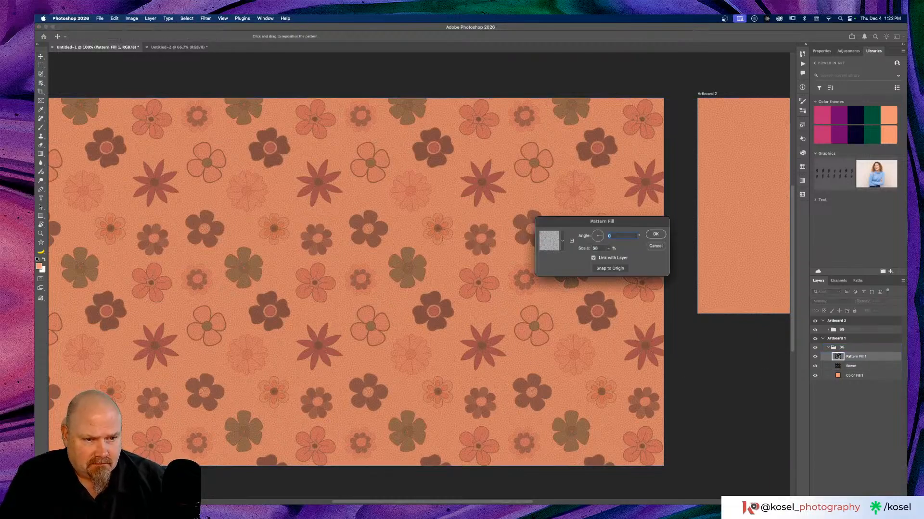
pyautogui.click(562, 241)
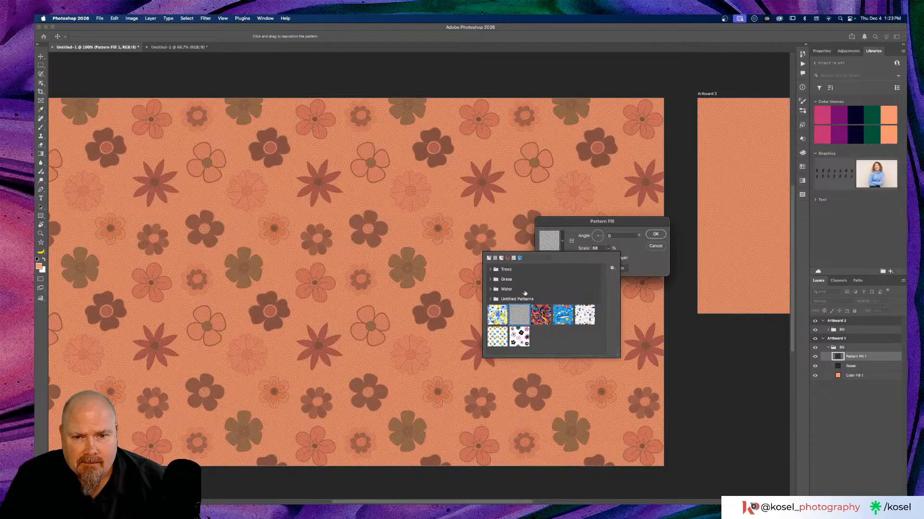
pyautogui.click(491, 299)
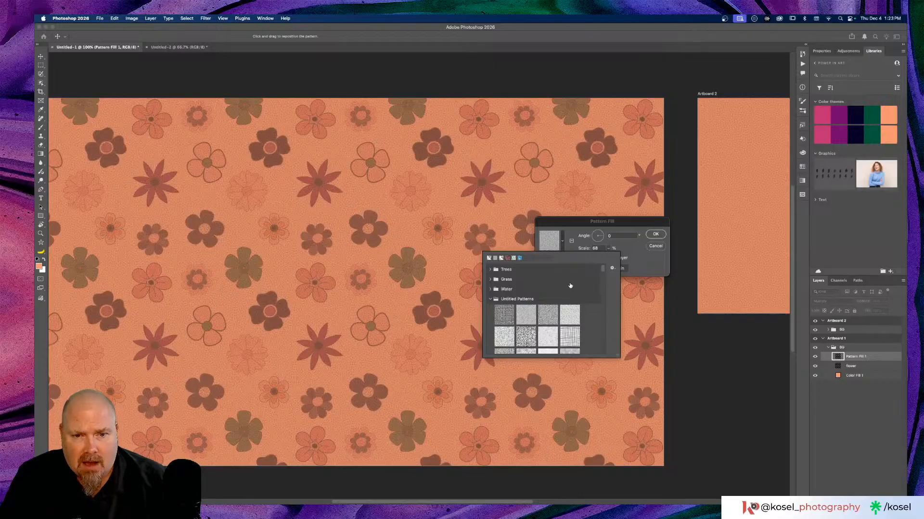
pyautogui.scroll(-5, 570, 286)
pyautogui.scroll(-3, 532, 295)
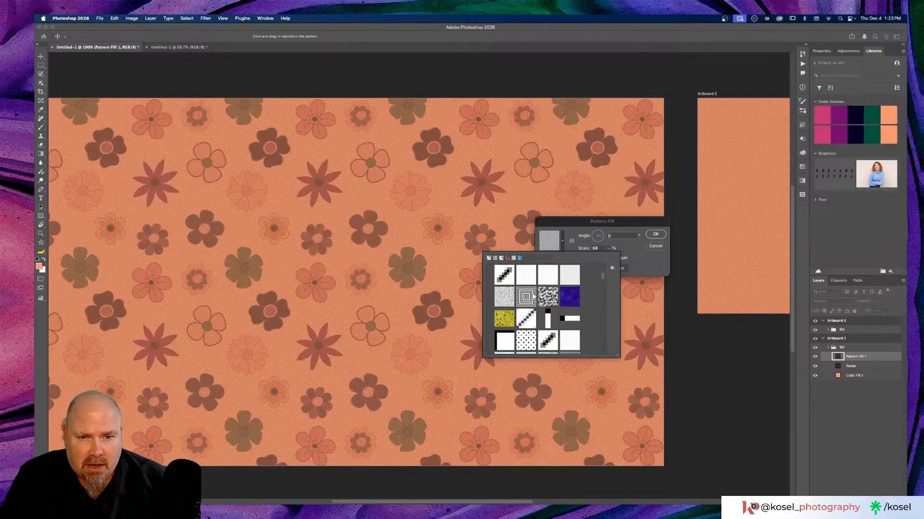
pyautogui.scroll(-2, 534, 296)
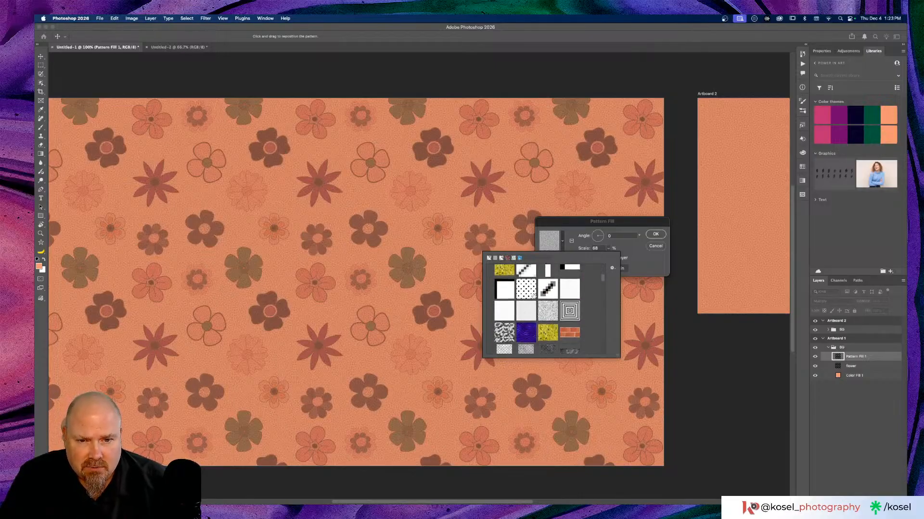
pyautogui.scroll(-4, 533, 295)
pyautogui.scroll(-4, 533, 295)
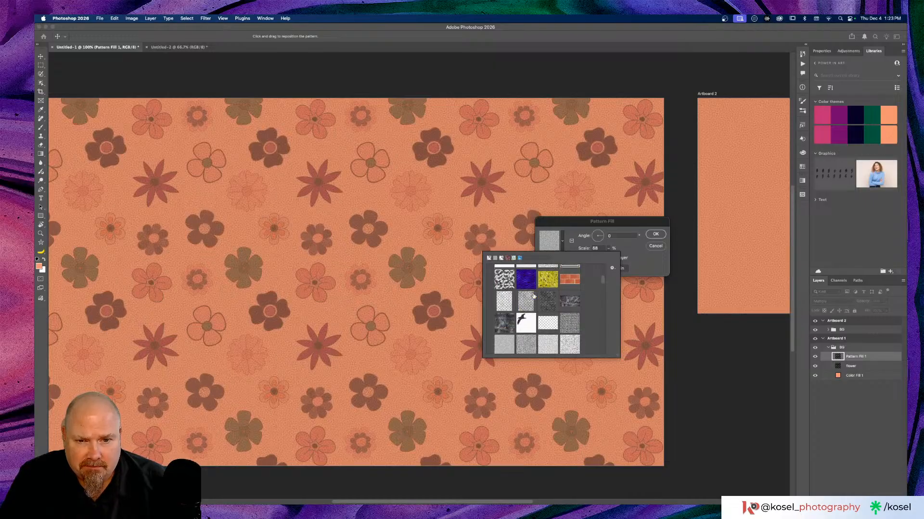
pyautogui.scroll(-3, 534, 296)
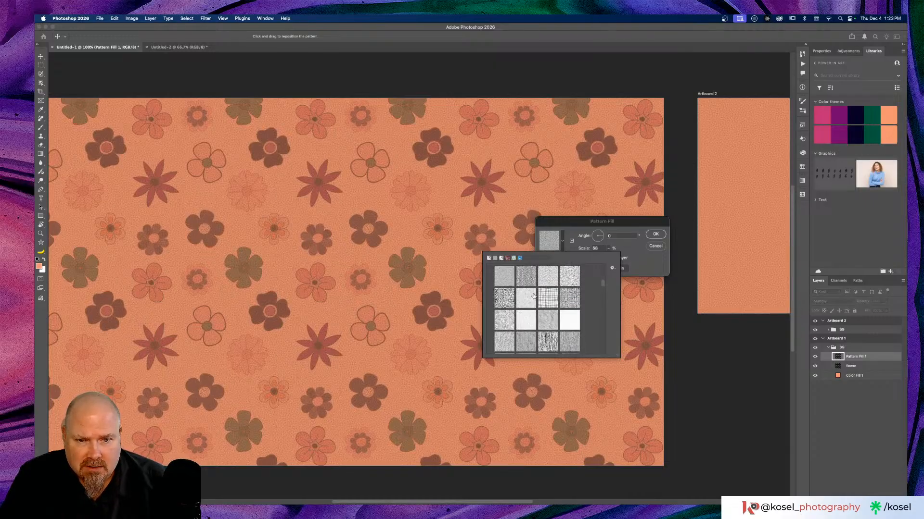
pyautogui.scroll(-5, 533, 296)
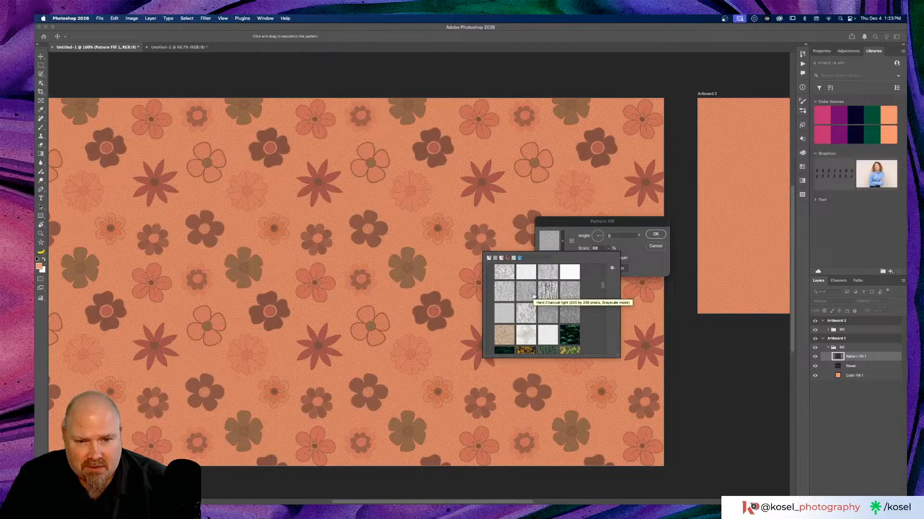
pyautogui.scroll(-3, 533, 296)
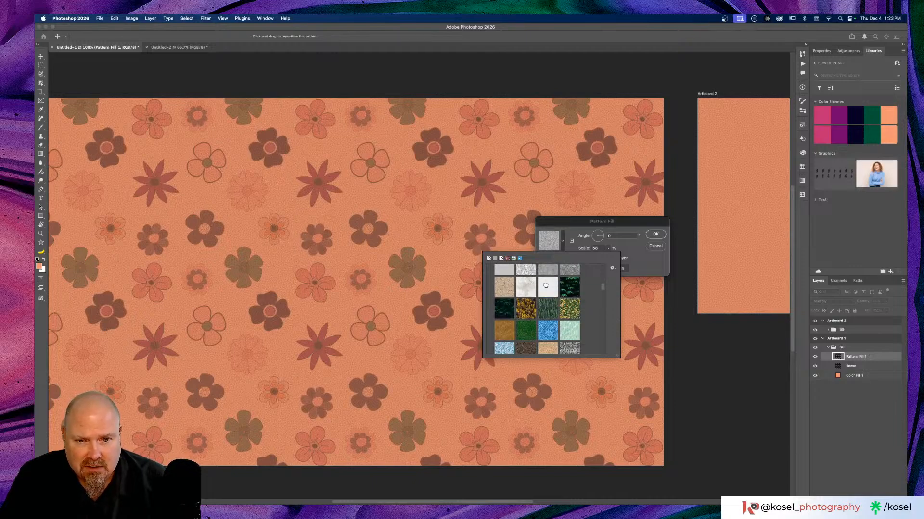
pyautogui.click(546, 287)
pyautogui.scroll(2, 543, 288)
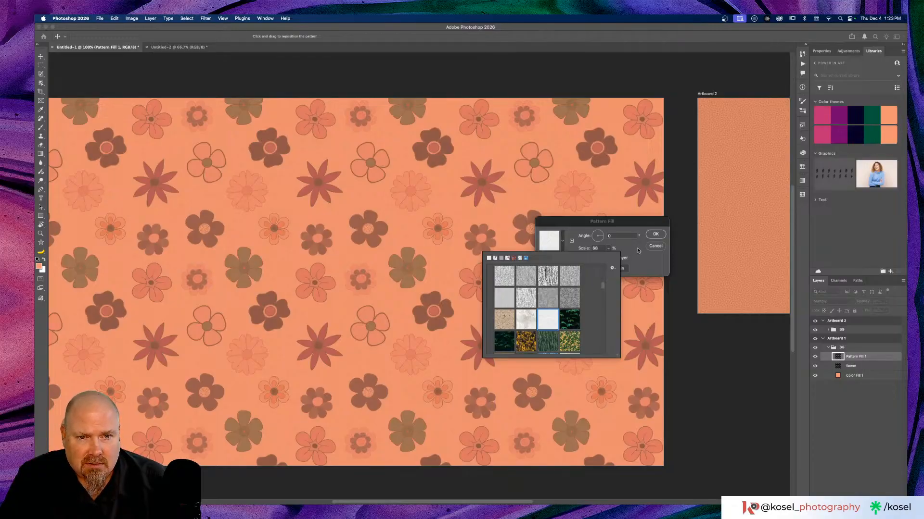
pyautogui.click(637, 251)
pyautogui.click(662, 235)
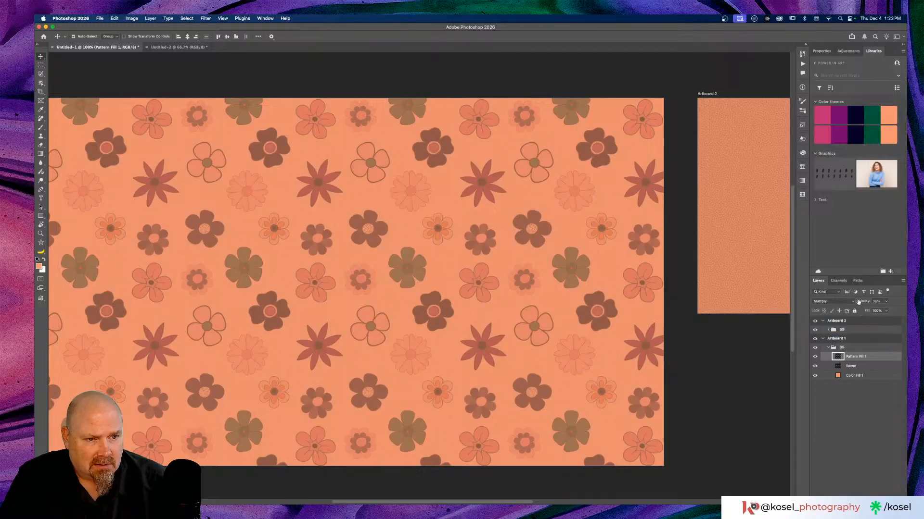
pyautogui.moveTo(860, 302); pyautogui.dragTo(897, 302)
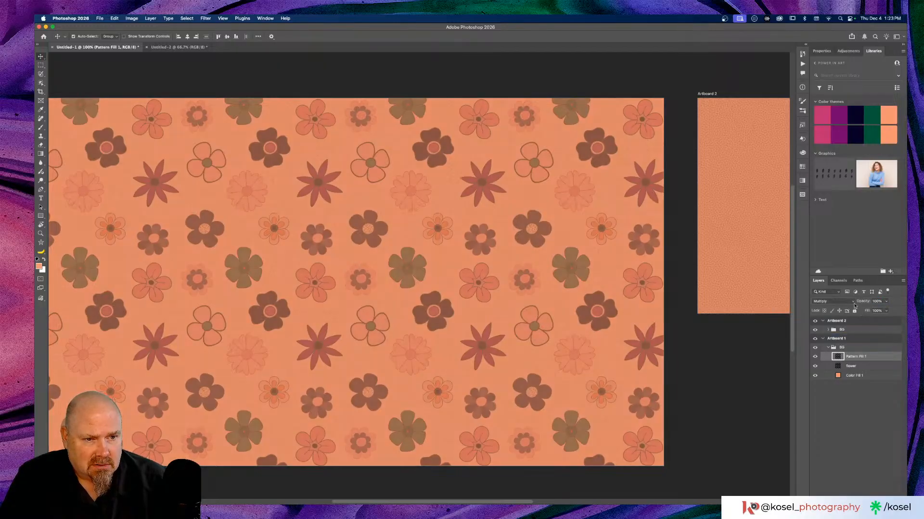
# Try the plain medium-gray texture listed under FB_Turing_Patterns as the pattern of Artboard 1's Pattern Fill 1.
pyautogui.doubleClick(838, 356)
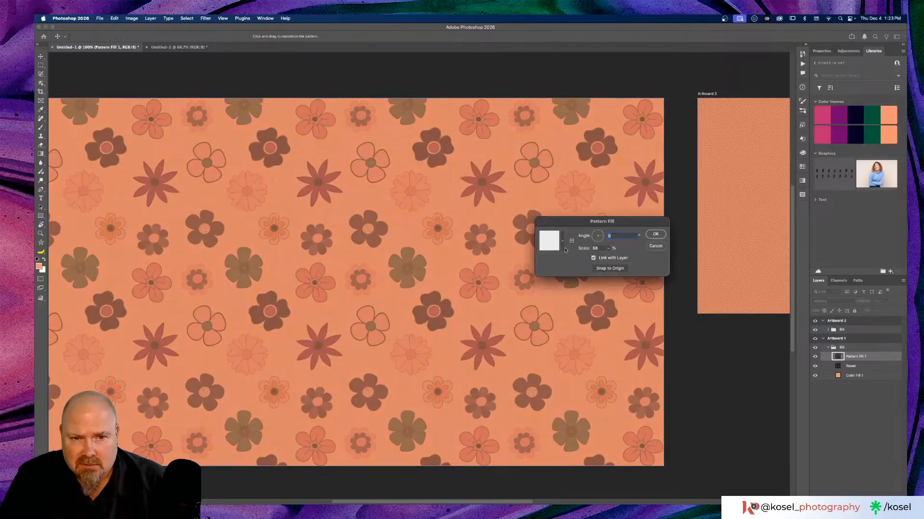
pyautogui.click(562, 242)
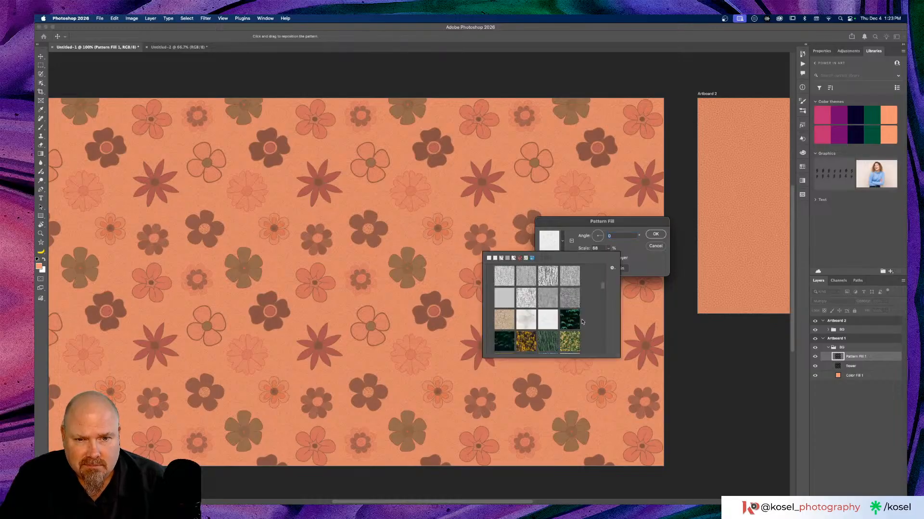
pyautogui.scroll(-5, 569, 320)
pyautogui.scroll(-3, 569, 320)
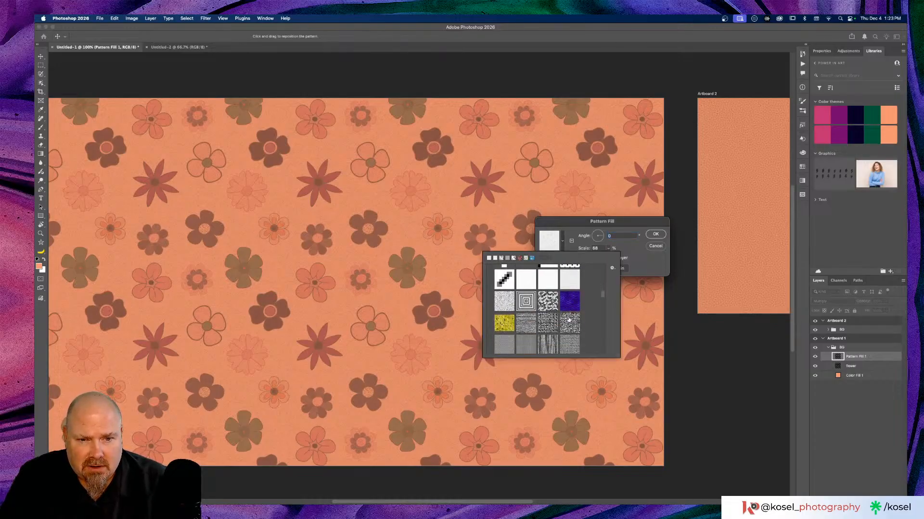
pyautogui.scroll(-8, 569, 320)
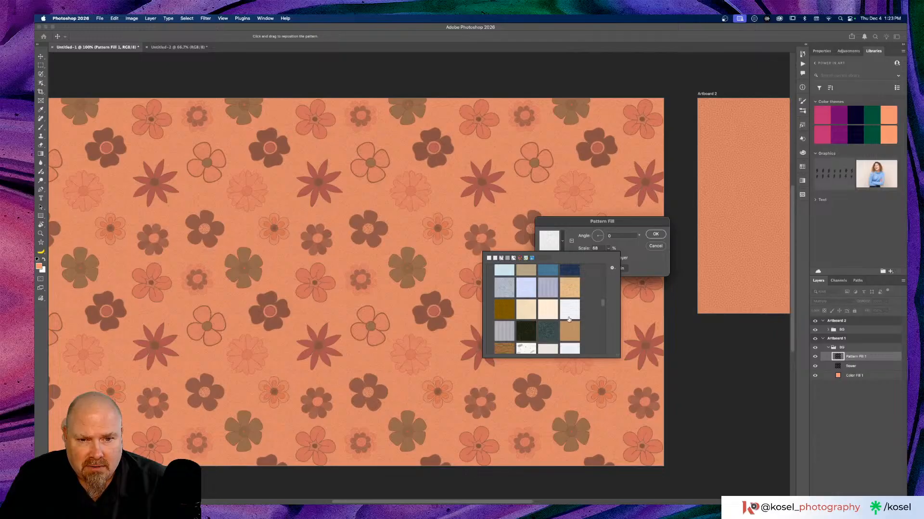
pyautogui.scroll(-2, 569, 319)
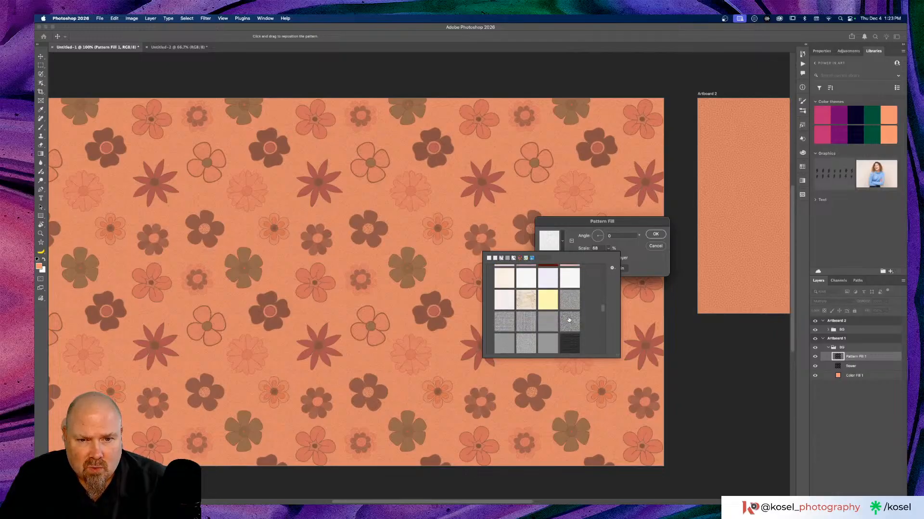
pyautogui.scroll(-8, 569, 320)
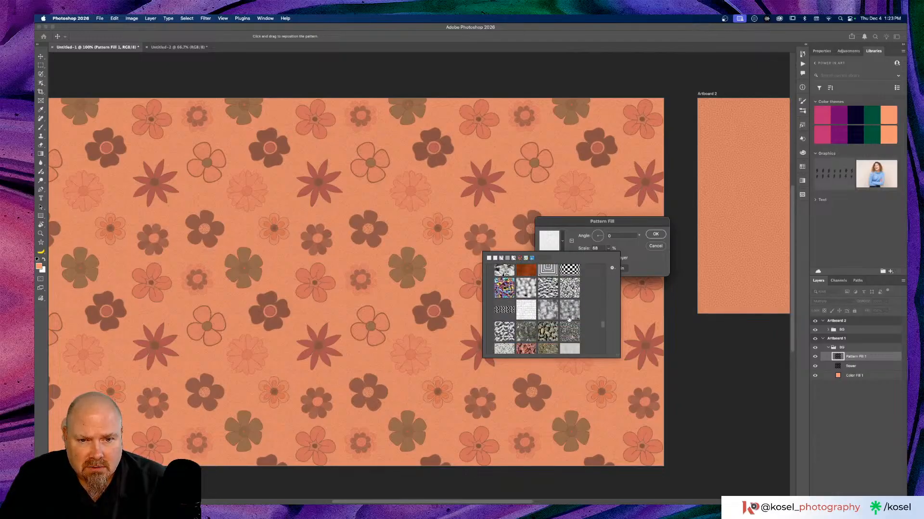
pyautogui.scroll(-10, 569, 320)
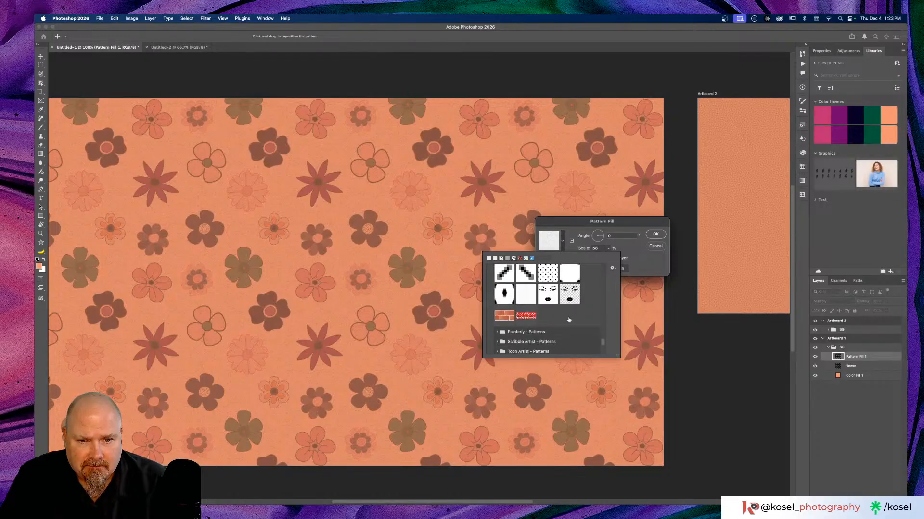
pyautogui.scroll(-10, 569, 319)
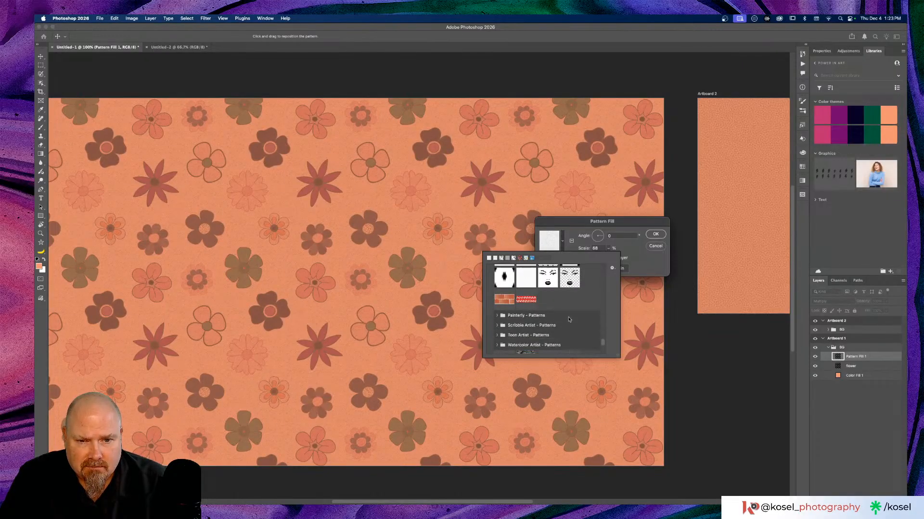
pyautogui.scroll(3, 568, 320)
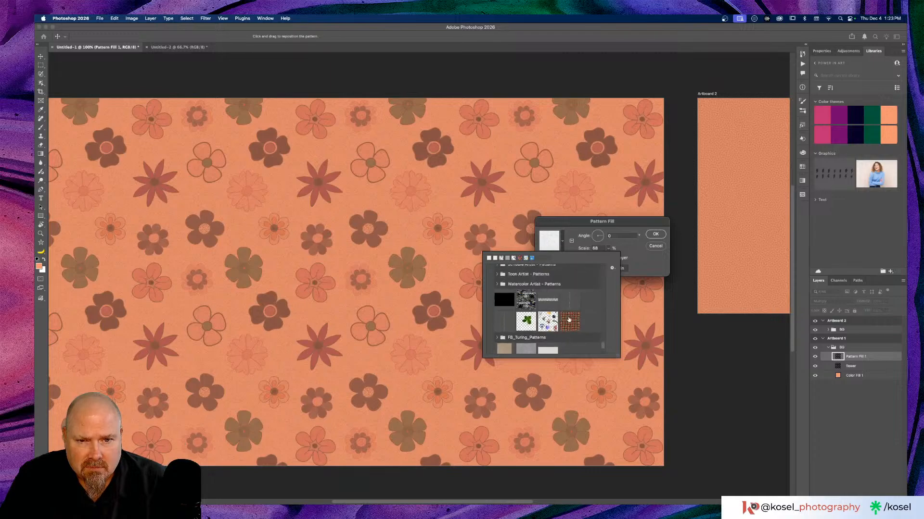
pyautogui.scroll(-3, 568, 319)
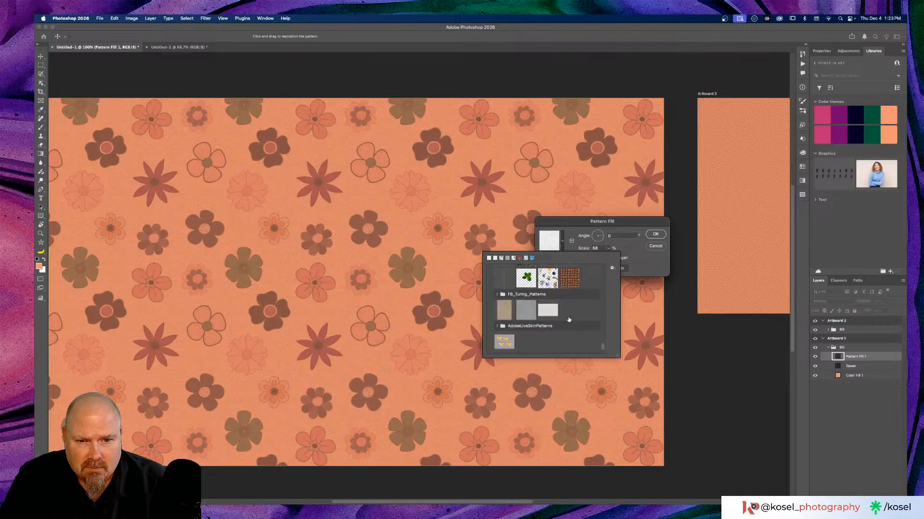
pyautogui.click(528, 310)
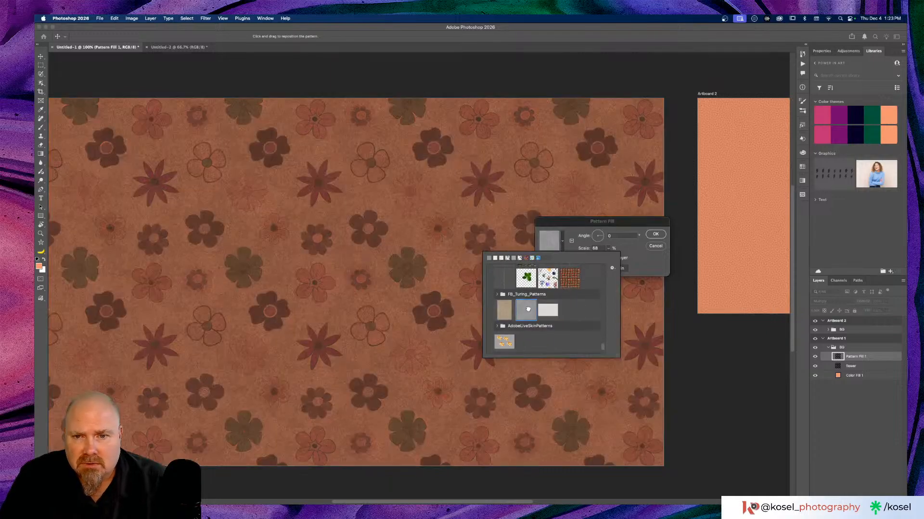
# Try the light gray rectangular texture under FB_Turing_Patterns for Artboard 1's pattern fill.
pyautogui.scroll(-3, 564, 305)
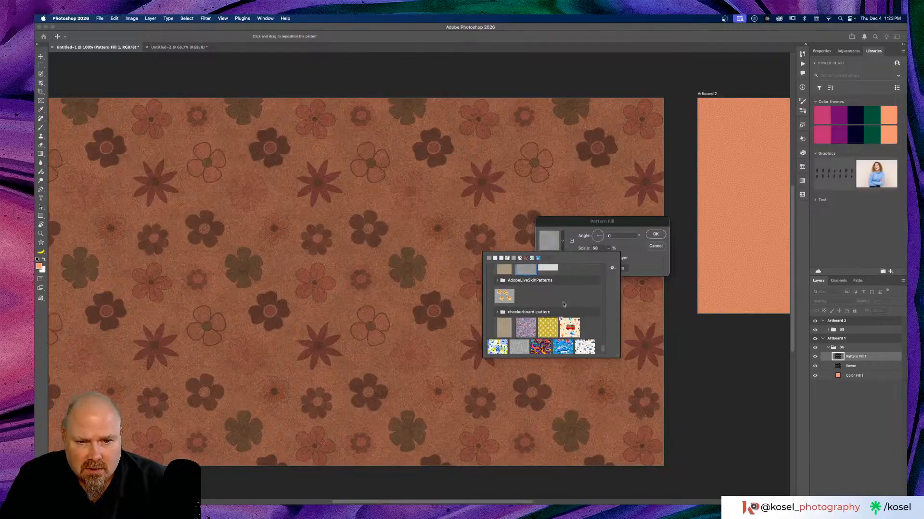
pyautogui.scroll(-2, 563, 305)
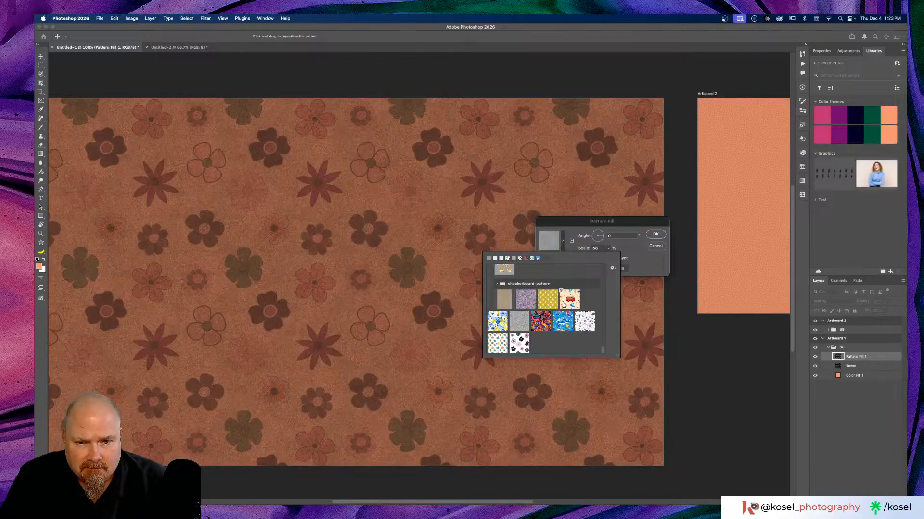
pyautogui.scroll(3, 563, 304)
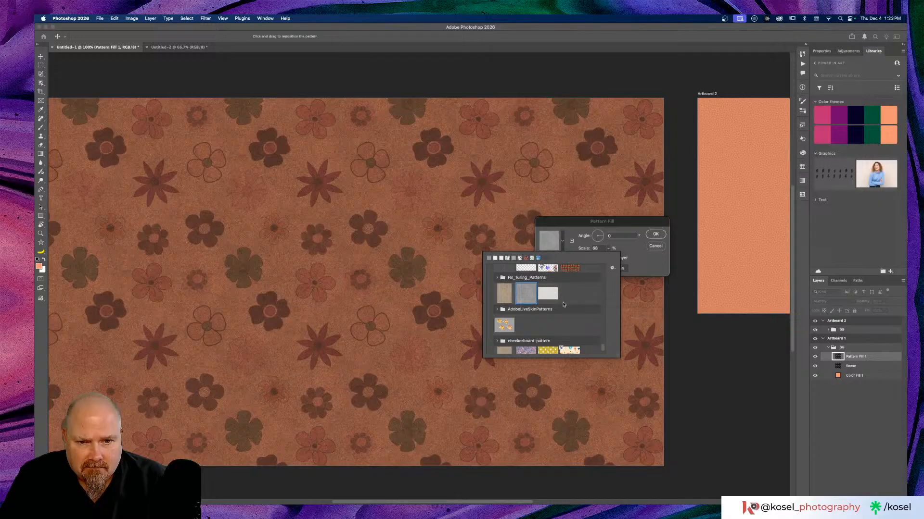
pyautogui.scroll(3, 558, 305)
pyautogui.click(554, 303)
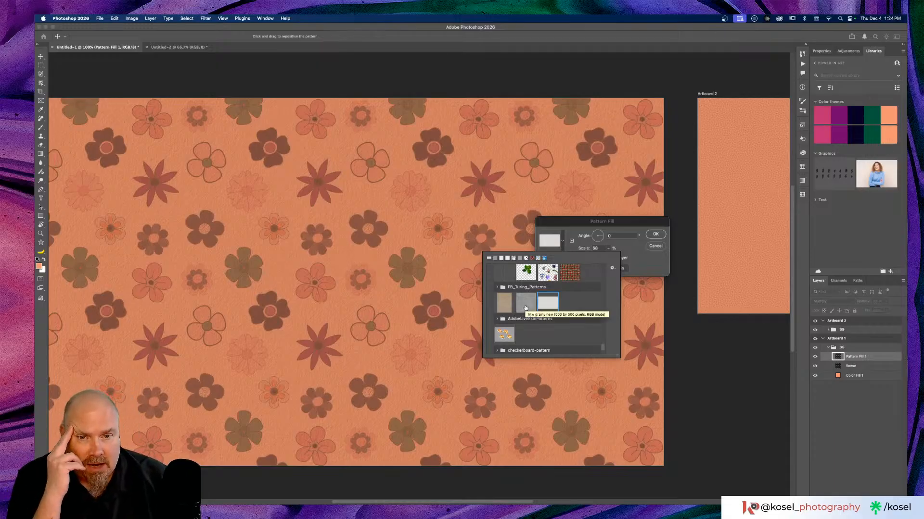
# Try a white speckled grain texture from Untitled Patterns for Artboard 1's pattern fill.
pyautogui.scroll(3, 525, 308)
pyautogui.scroll(3, 525, 309)
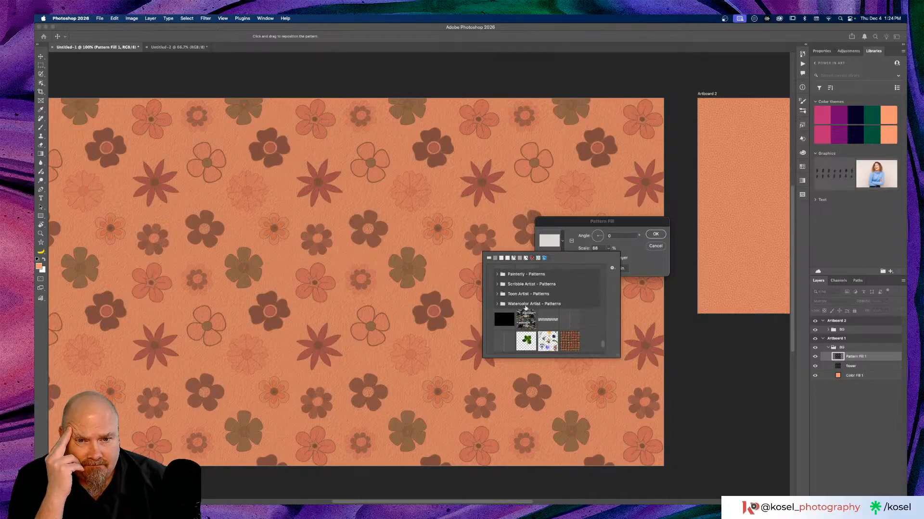
pyautogui.scroll(6, 526, 308)
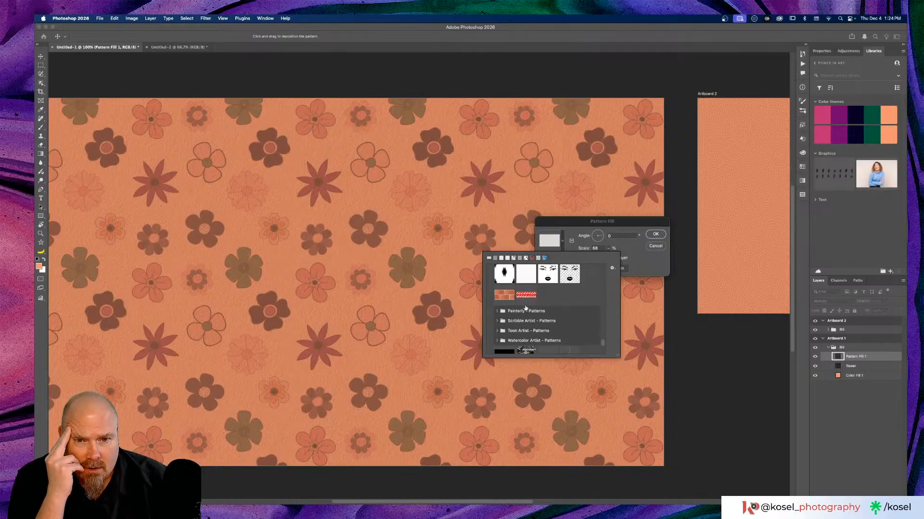
pyautogui.scroll(2, 525, 309)
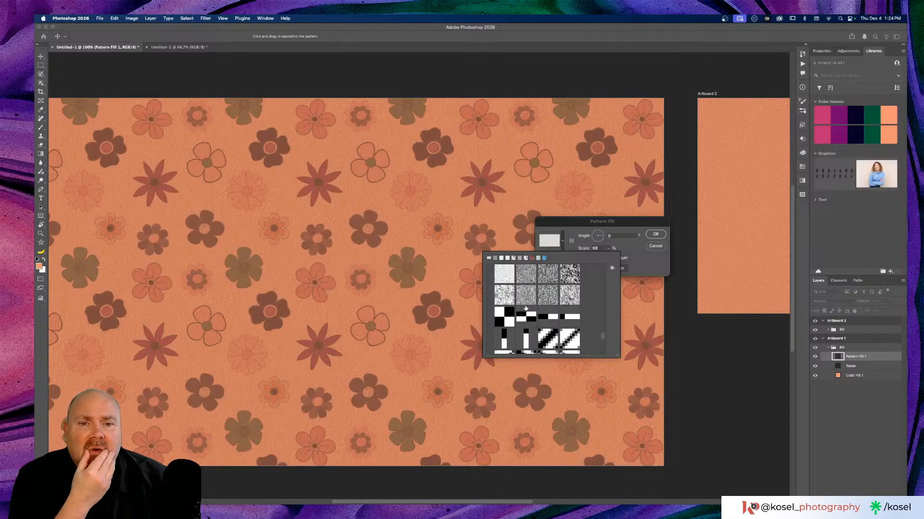
pyautogui.scroll(3, 526, 308)
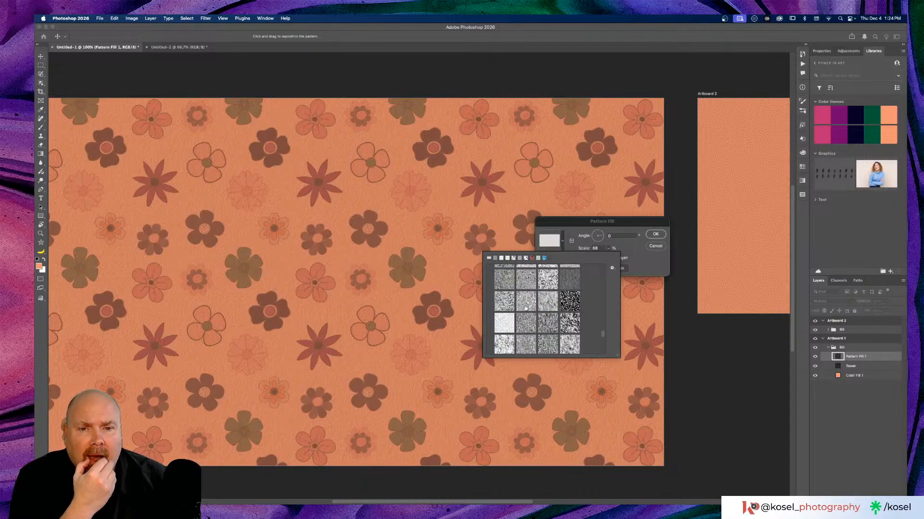
pyautogui.click(511, 321)
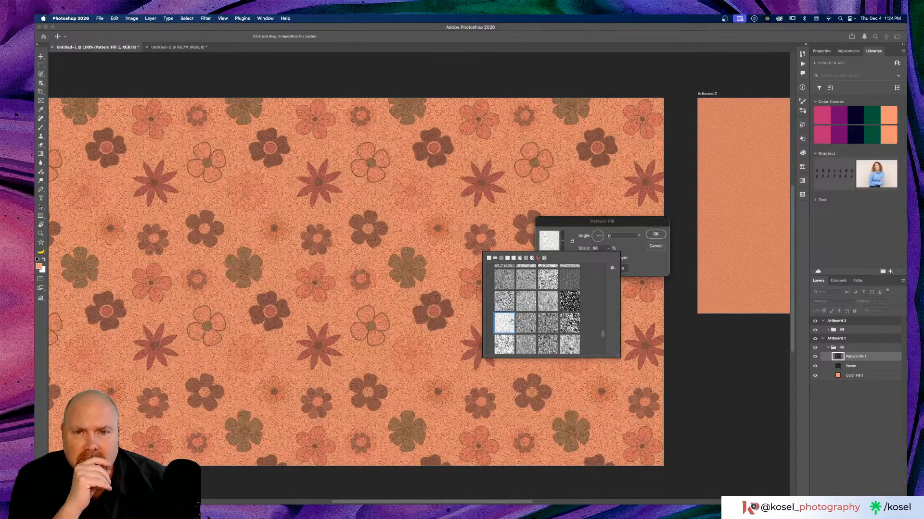
# Try a gray fine-grained texture as the pattern of Artboard 1's Pattern Fill 1.
pyautogui.scroll(6, 552, 322)
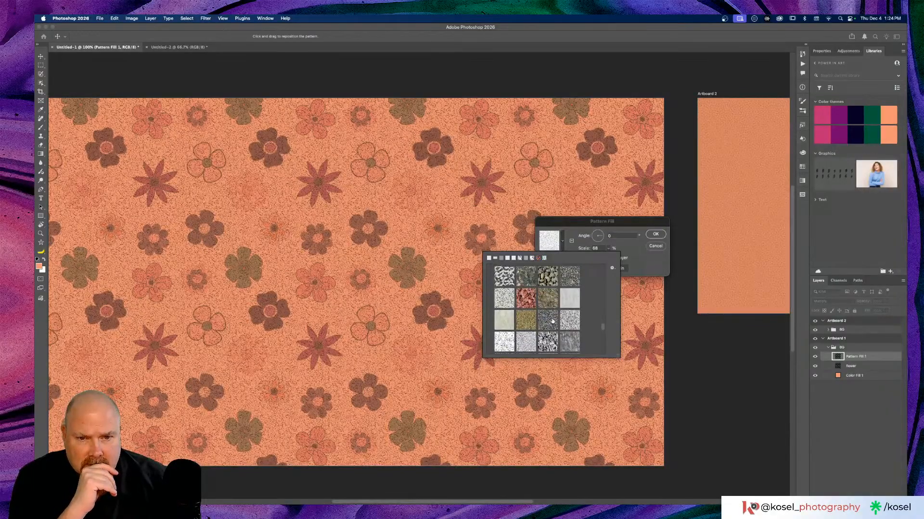
pyautogui.scroll(1, 552, 322)
pyautogui.scroll(3, 552, 321)
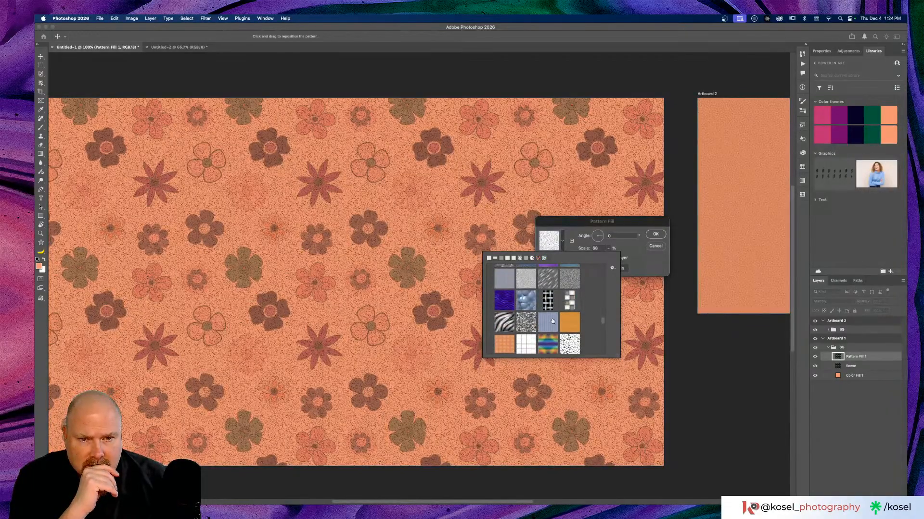
pyautogui.click(574, 278)
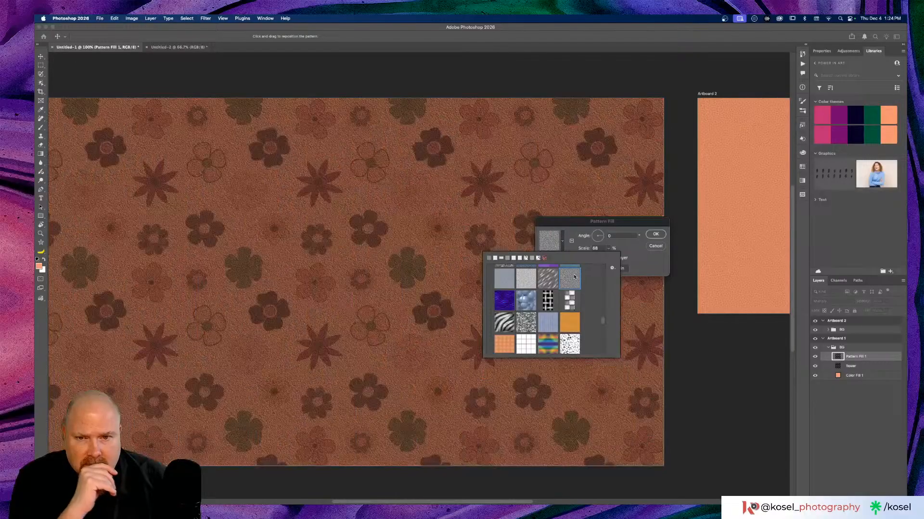
# Apply the medium-gray texture under FB_Turing_Patterns to Artboard 1's Pattern Fill 1.
pyautogui.scroll(-6, 553, 298)
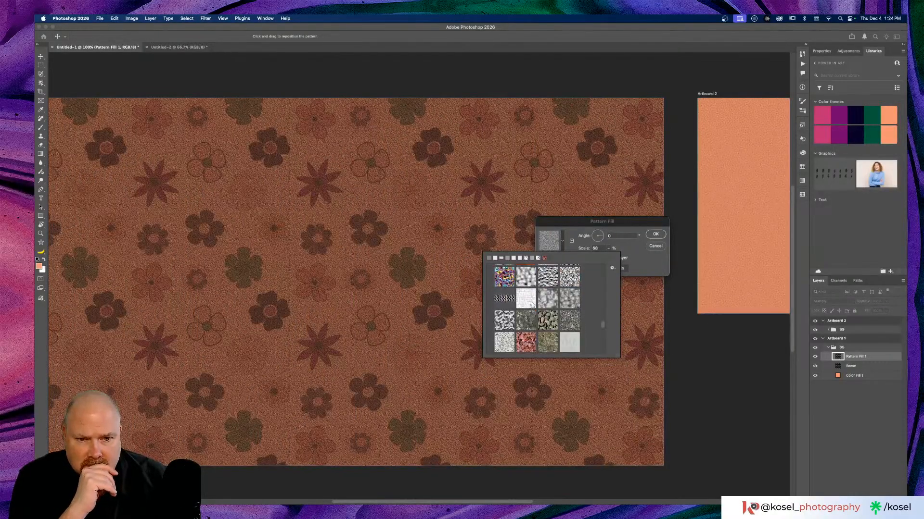
pyautogui.scroll(-3, 533, 305)
pyautogui.scroll(-5, 532, 304)
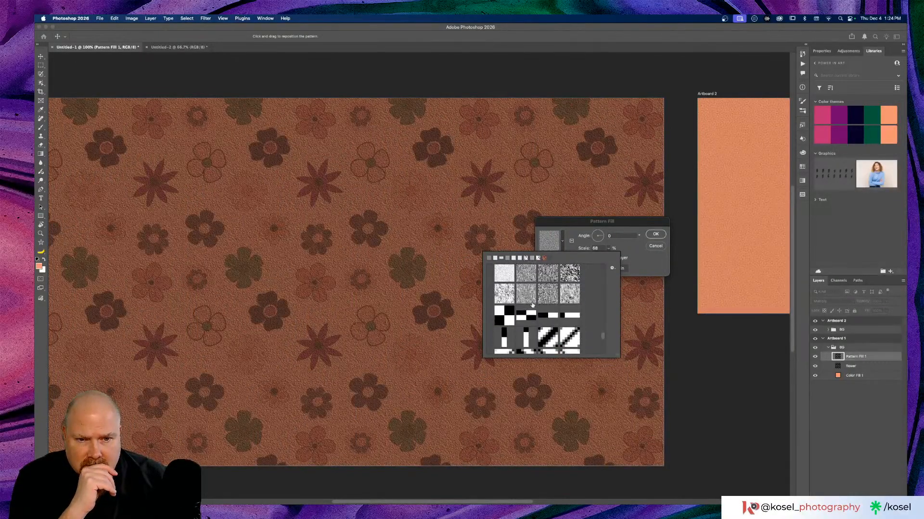
pyautogui.scroll(-3, 532, 305)
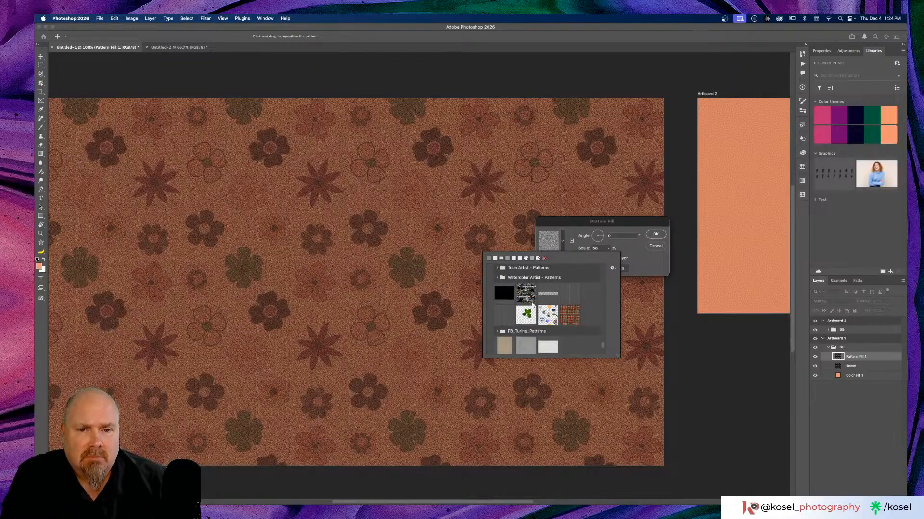
pyautogui.scroll(-2, 532, 305)
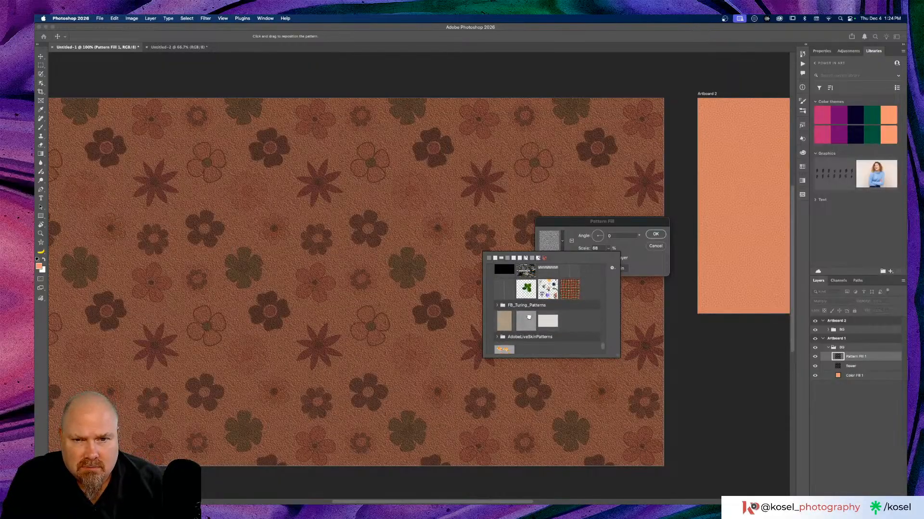
pyautogui.click(529, 318)
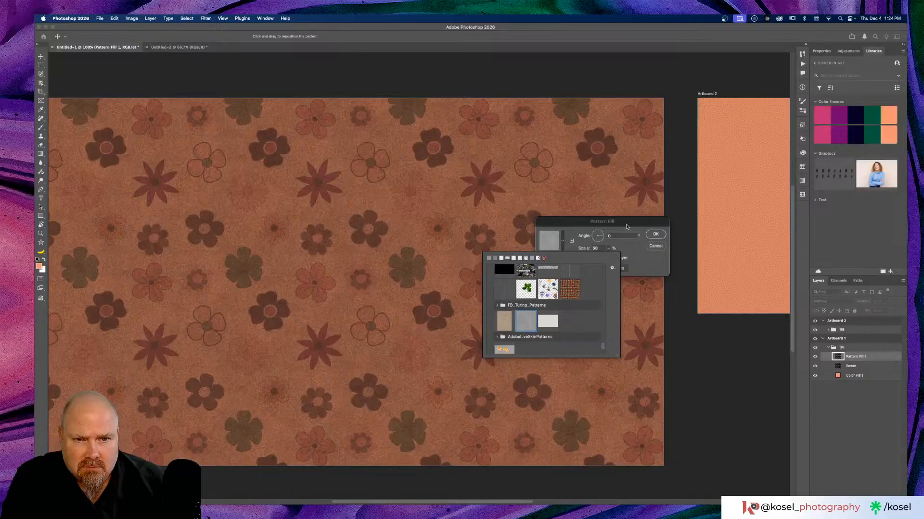
pyautogui.click(627, 226)
pyautogui.click(655, 234)
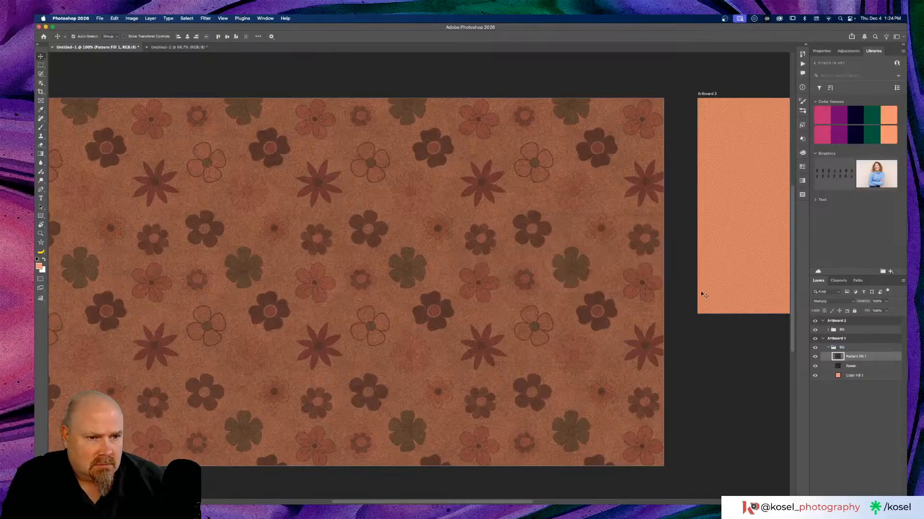
# Lower the opacity of Artboard 1's Pattern Fill 1 to about 33%.
pyautogui.click(849, 321)
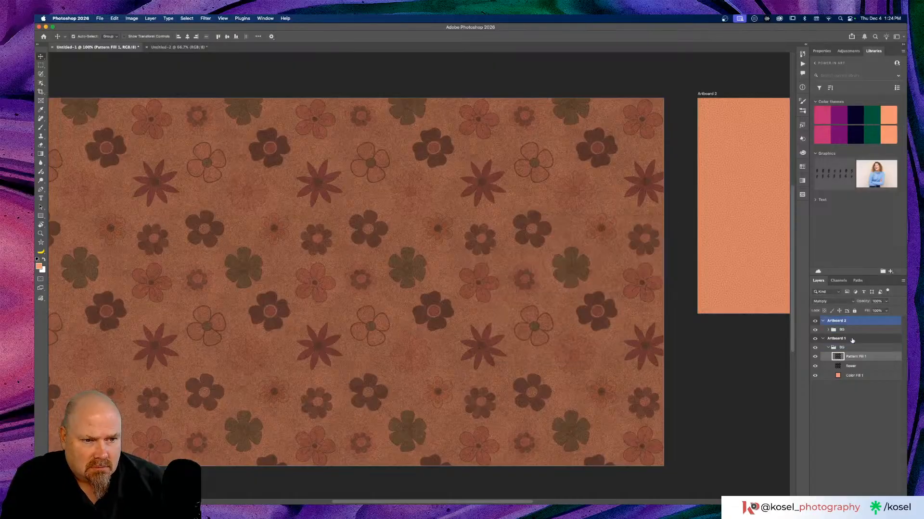
pyautogui.click(858, 348)
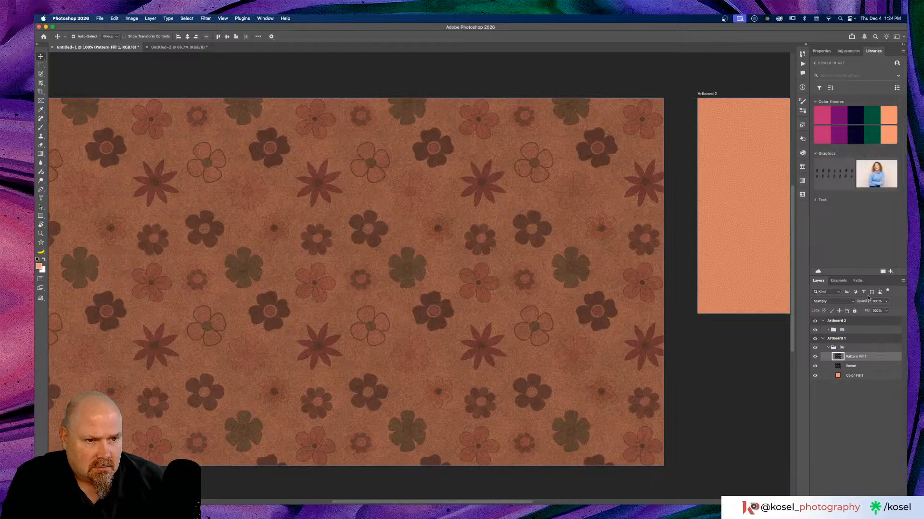
pyautogui.moveTo(869, 302); pyautogui.dragTo(860, 302)
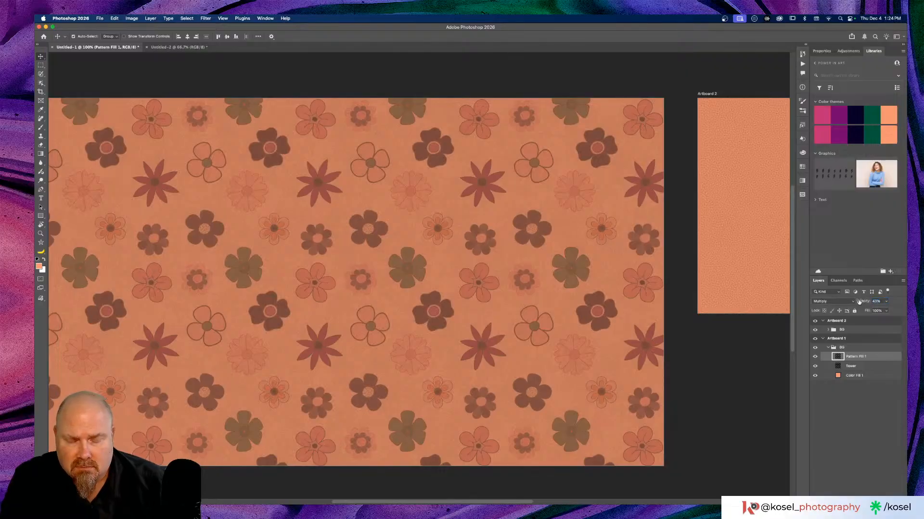
pyautogui.press('super+equal')
pyautogui.press('super+equal')
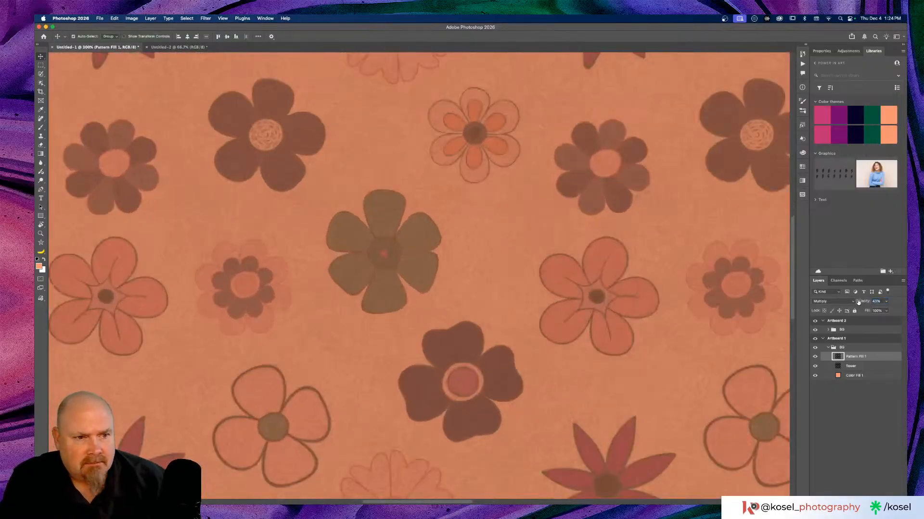
pyautogui.moveTo(866, 301); pyautogui.dragTo(863, 302)
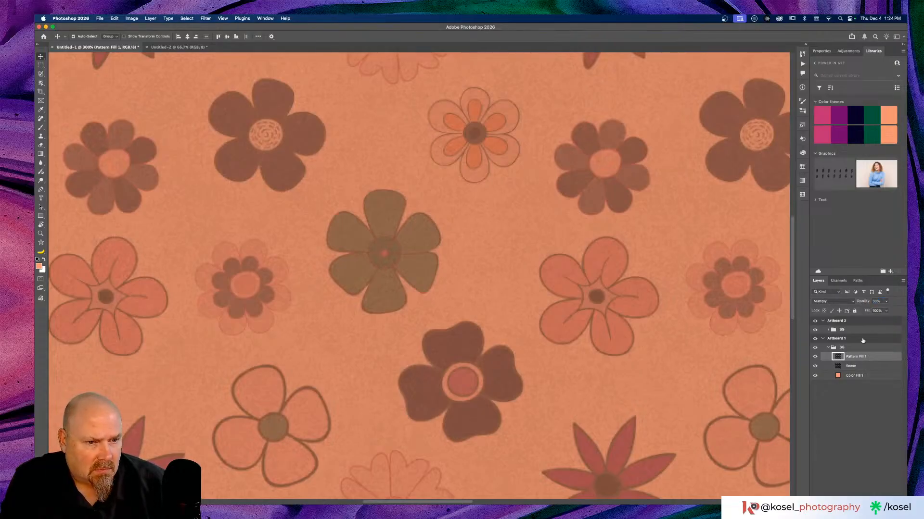
# Replace the pattern fill in Artboard 2's BG group with a copy of Artboard 1's Pattern Fill 1, above Color Fill 1.
pyautogui.click(842, 330)
pyautogui.click(828, 330)
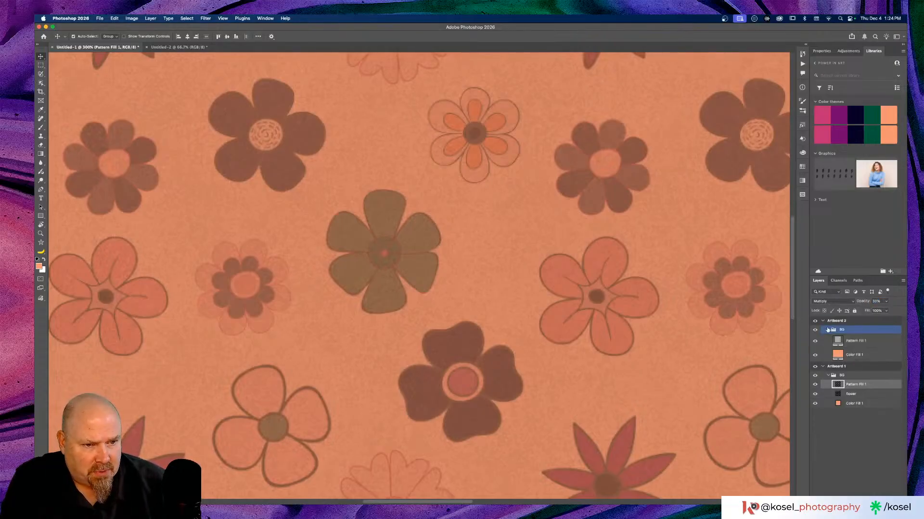
pyautogui.press('super+minus')
pyautogui.press('super+minus')
pyautogui.press('super+minus')
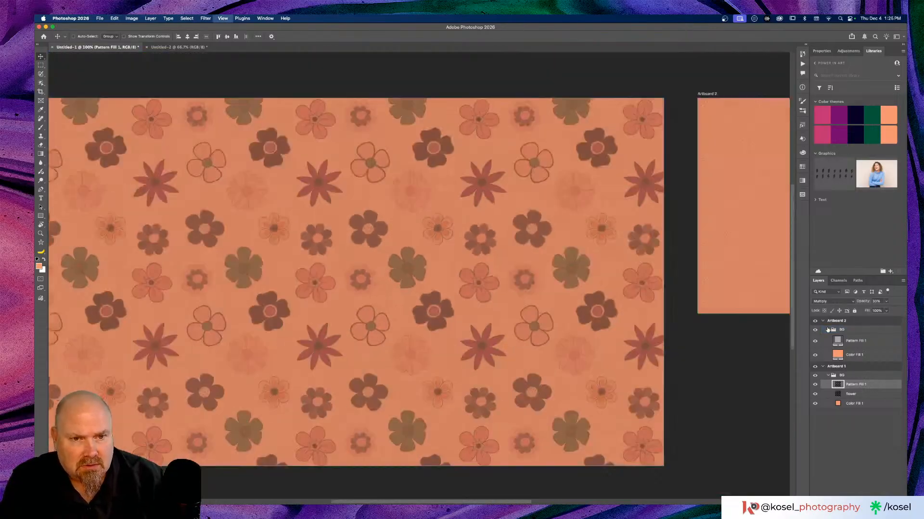
pyautogui.click(854, 342)
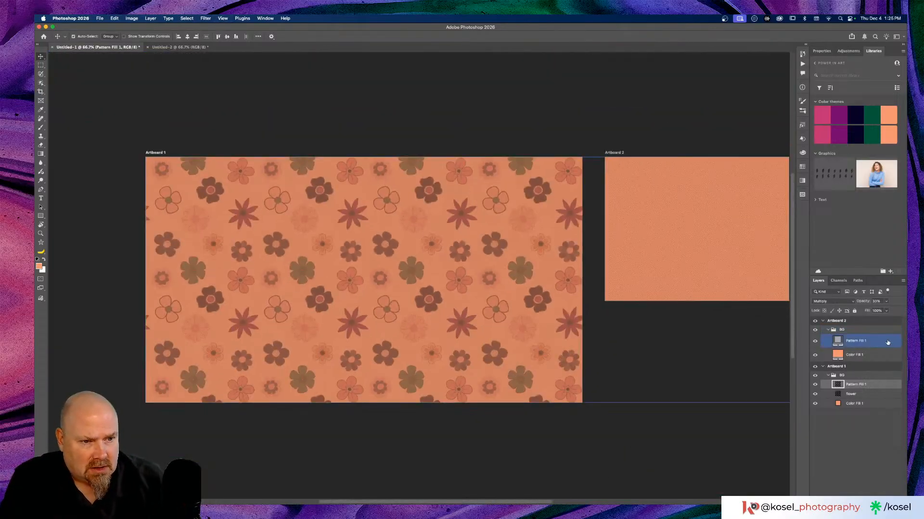
pyautogui.moveTo(887, 342); pyautogui.dragTo(895, 499)
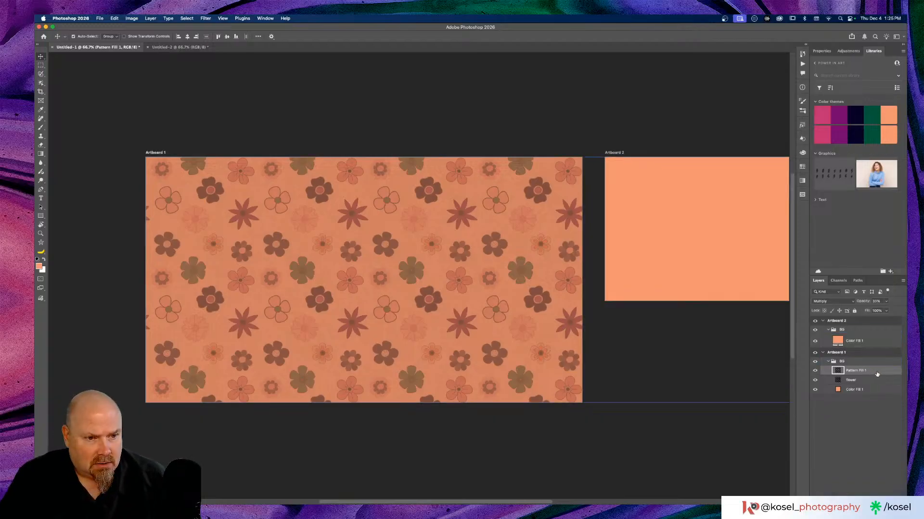
pyautogui.moveTo(878, 371); pyautogui.dragTo(837, 344)
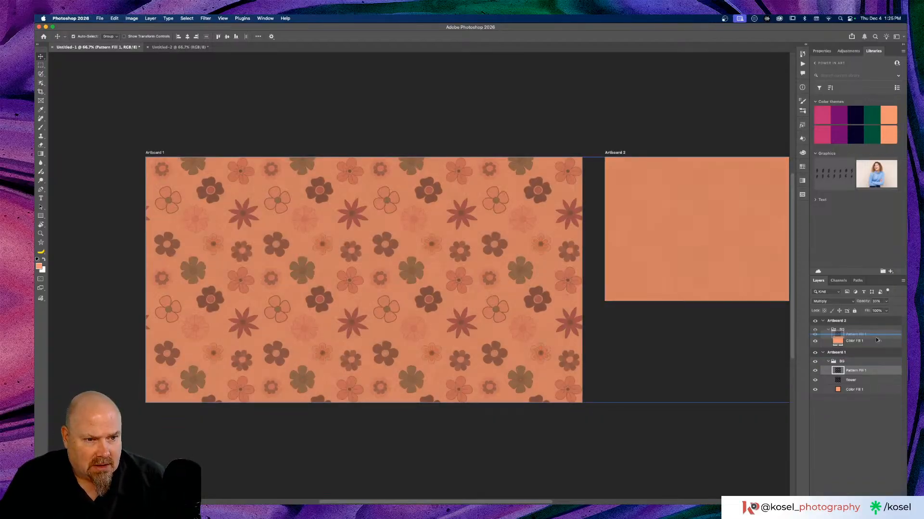
pyautogui.hscroll(4, 714, 302)
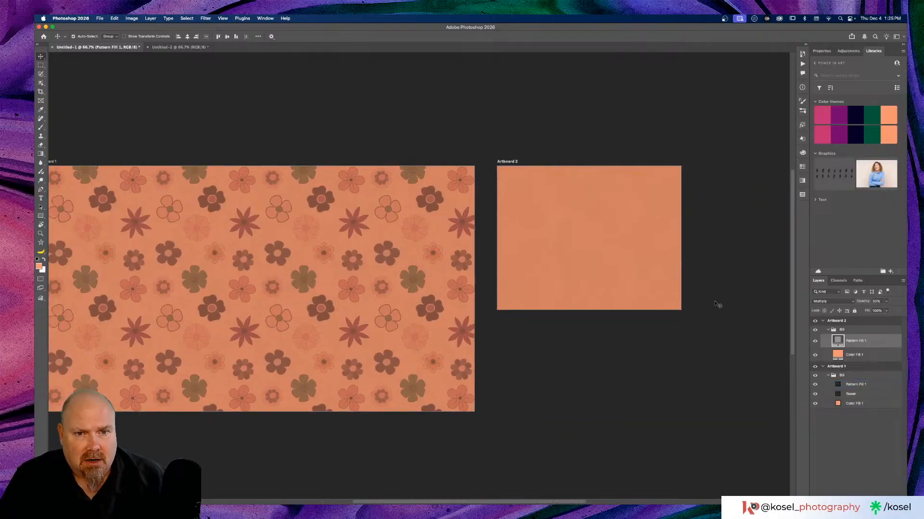
pyautogui.hscroll(-2, 715, 302)
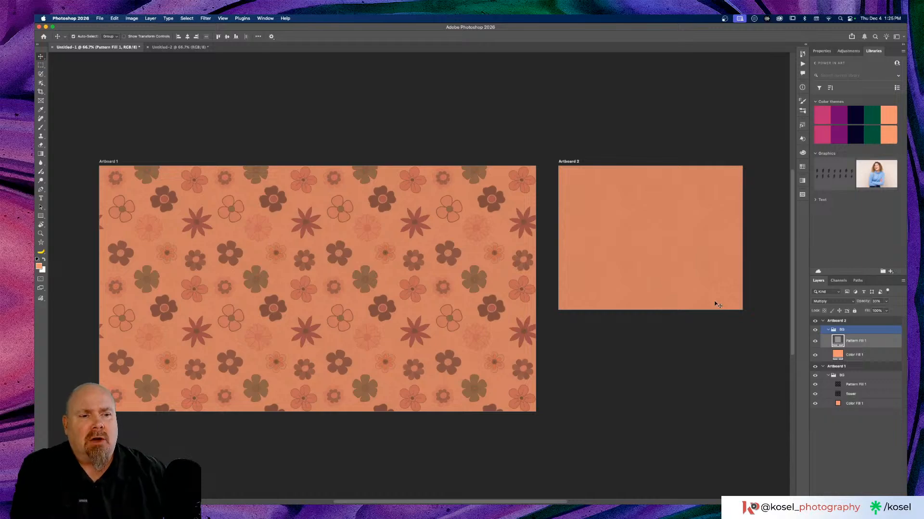
# Try the purple, pink and green theme colors on Artboard 2's Color Fill 1, then restore the theme's orange.
pyautogui.click(824, 356)
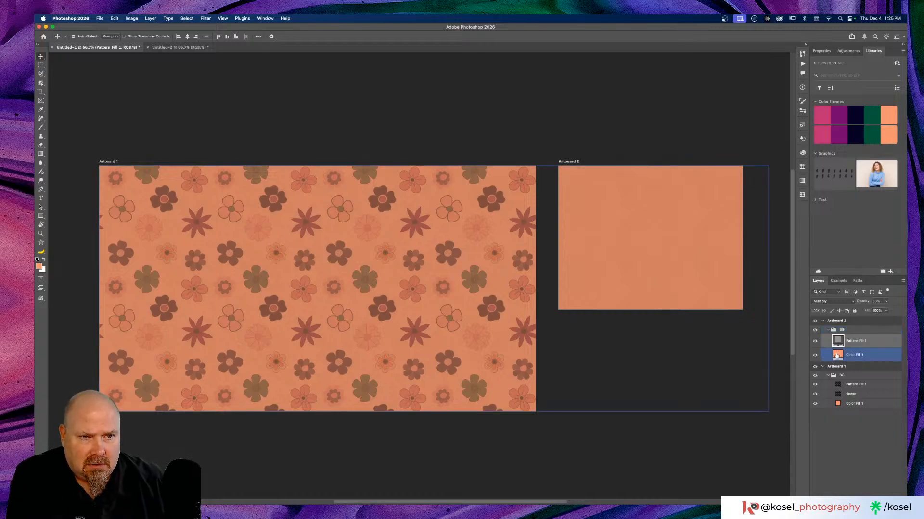
pyautogui.click(836, 356)
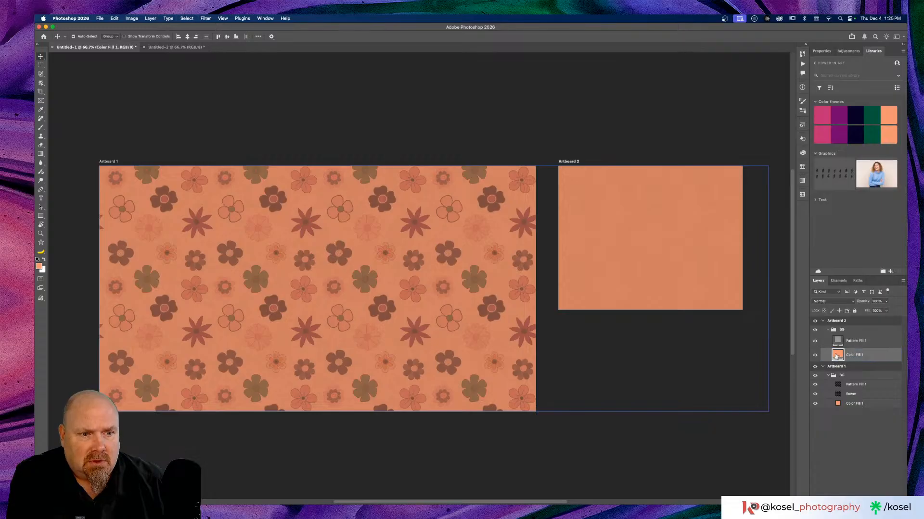
pyautogui.click(839, 133)
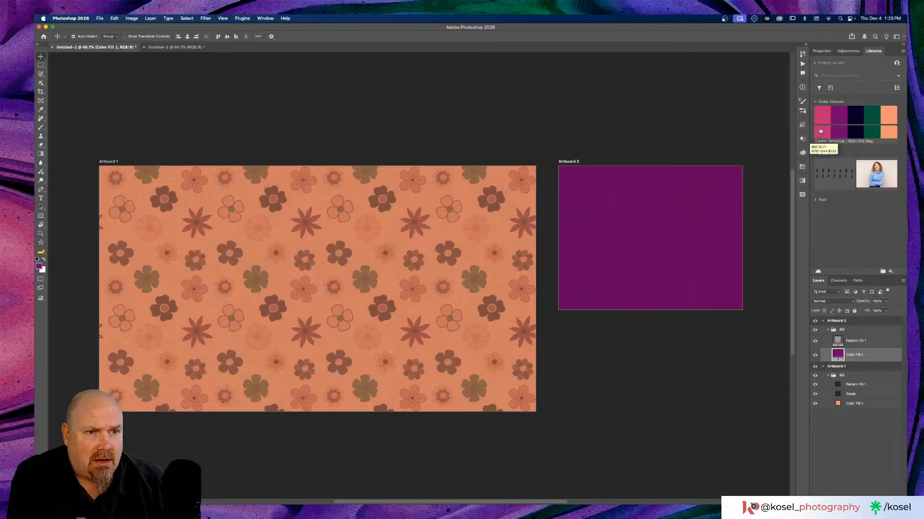
pyautogui.click(820, 131)
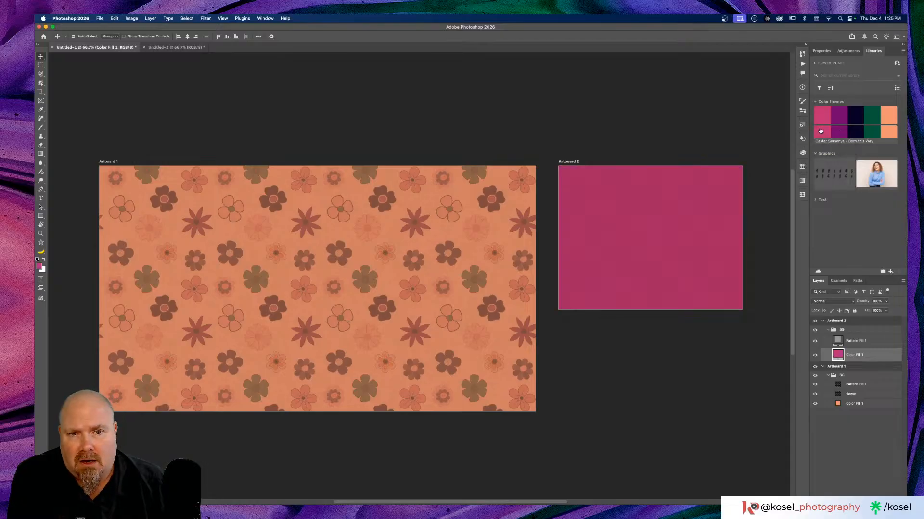
pyautogui.click(869, 132)
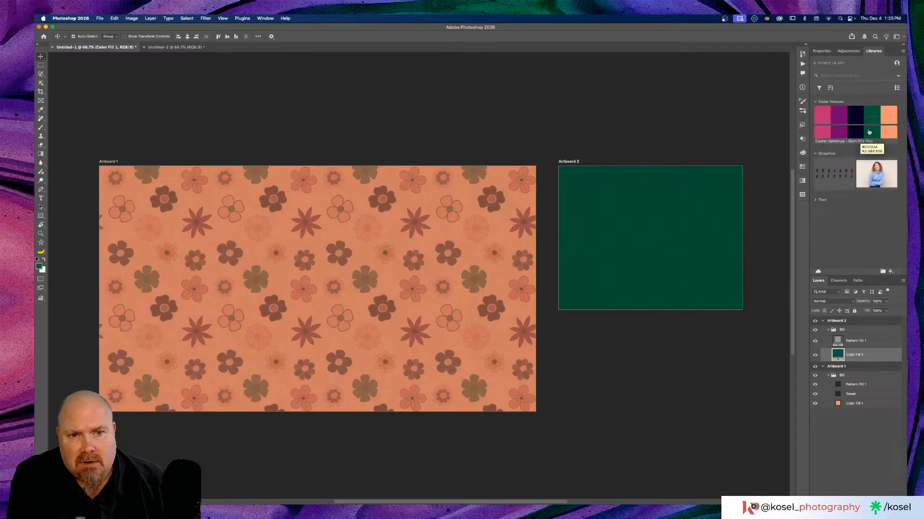
pyautogui.click(892, 131)
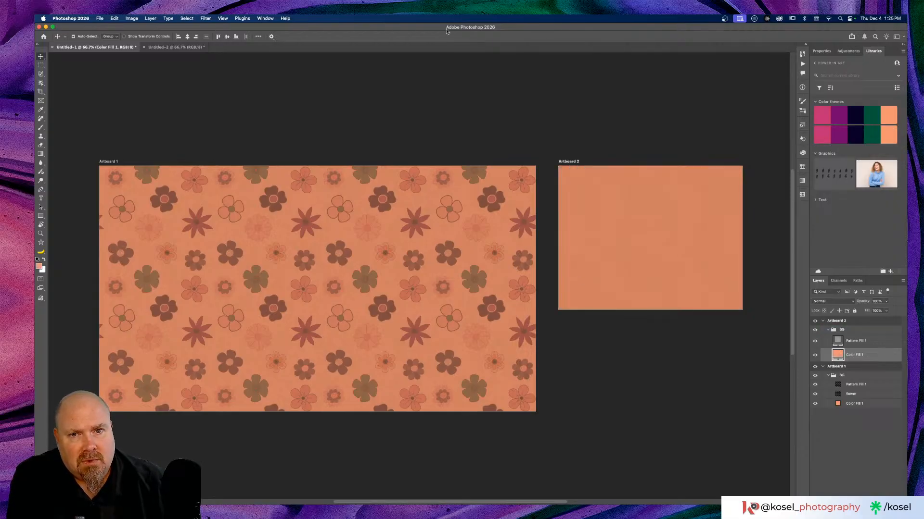
# Review the Power in Art challenge poster in Illustrator's Power_In_Art document, then return to the Photoshop artboards.
pyautogui.press('super+Tab')
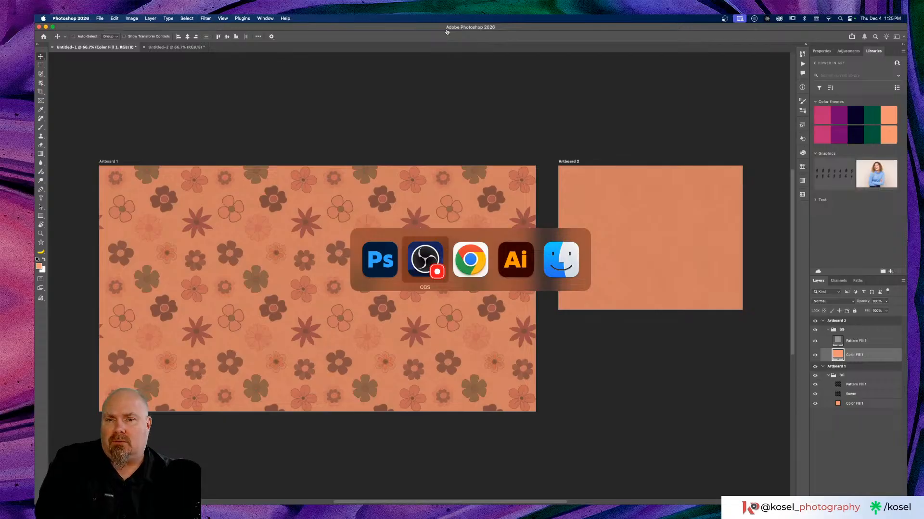
pyautogui.press('super+Tab')
pyautogui.press('super+Tab')
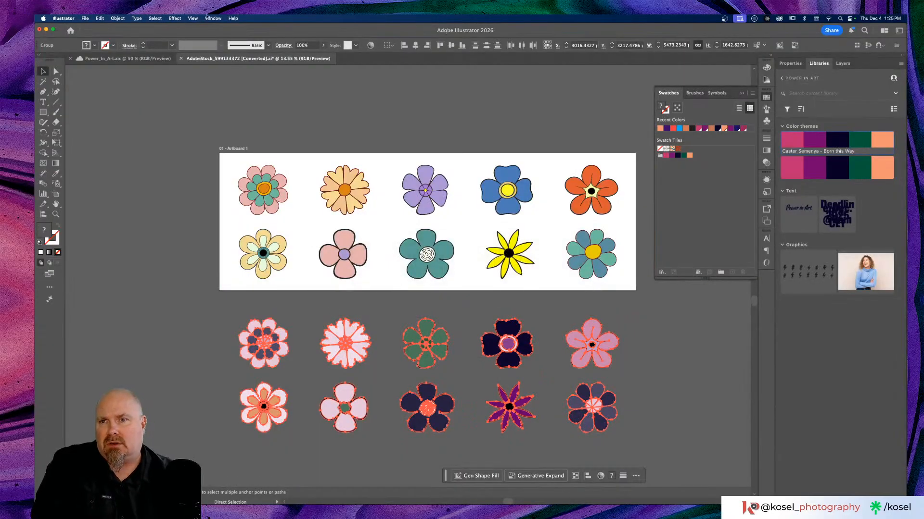
pyautogui.click(126, 59)
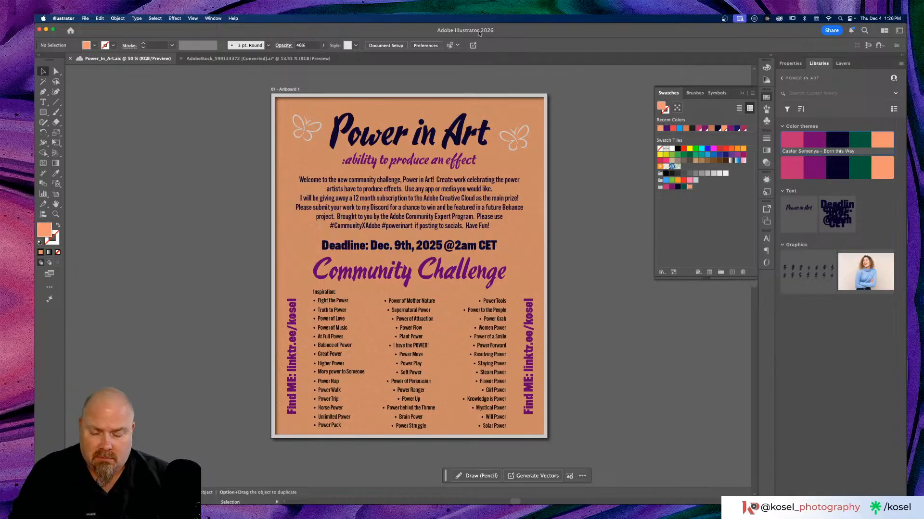
pyautogui.press('super+Tab')
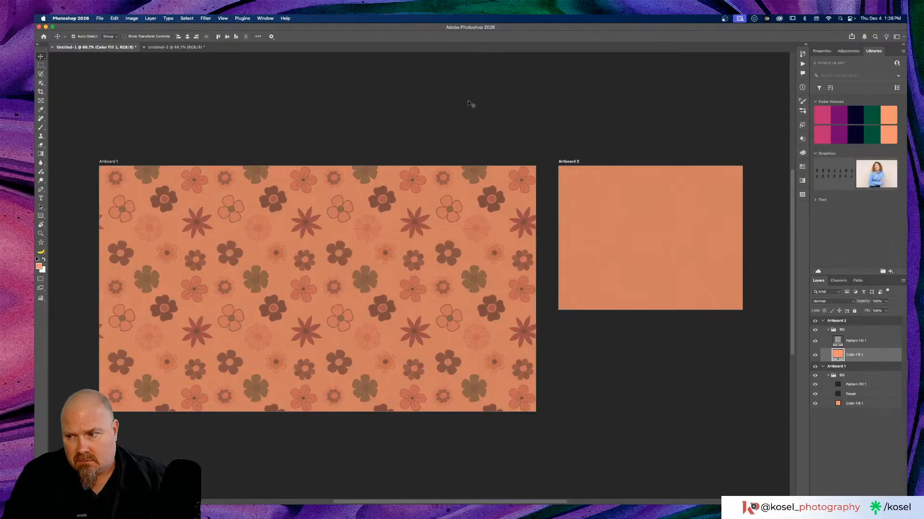
pyautogui.hscroll(-5, 469, 103)
pyautogui.scroll(-3, 469, 103)
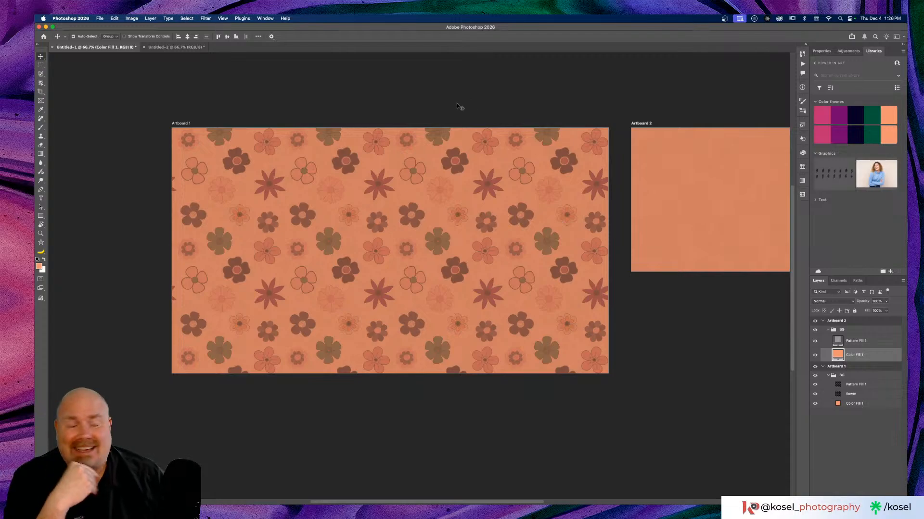
# Switch to Chrome and view the Adobe Stock vector results for "power".
pyautogui.press('super+Tab')
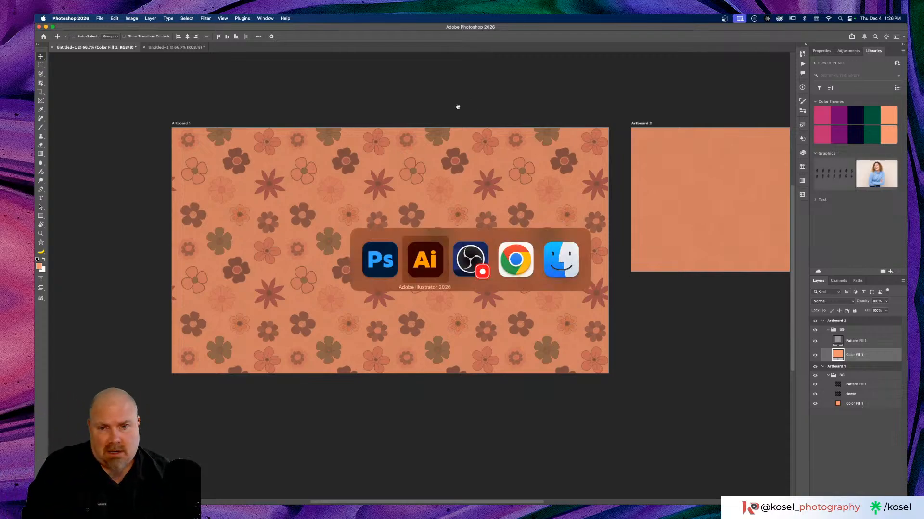
pyautogui.press('super+Tab')
pyautogui.press('super+Tab')
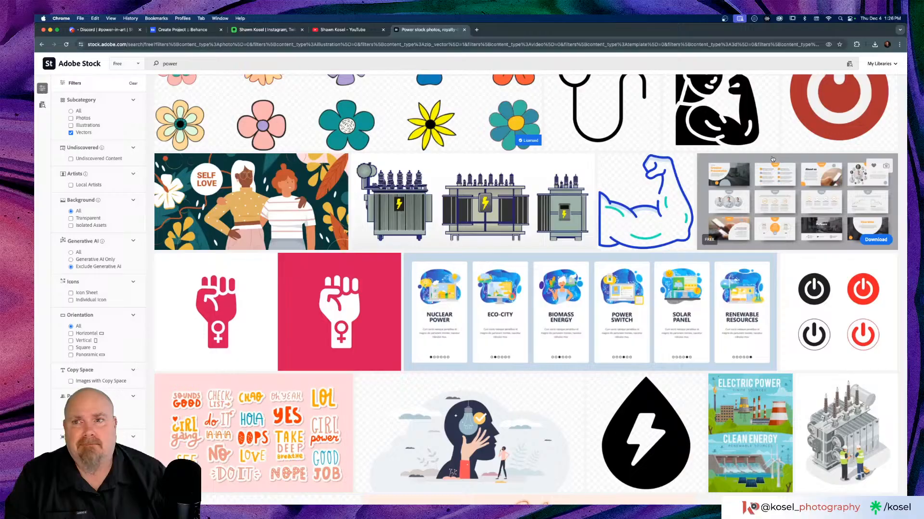
pyautogui.click(773, 158)
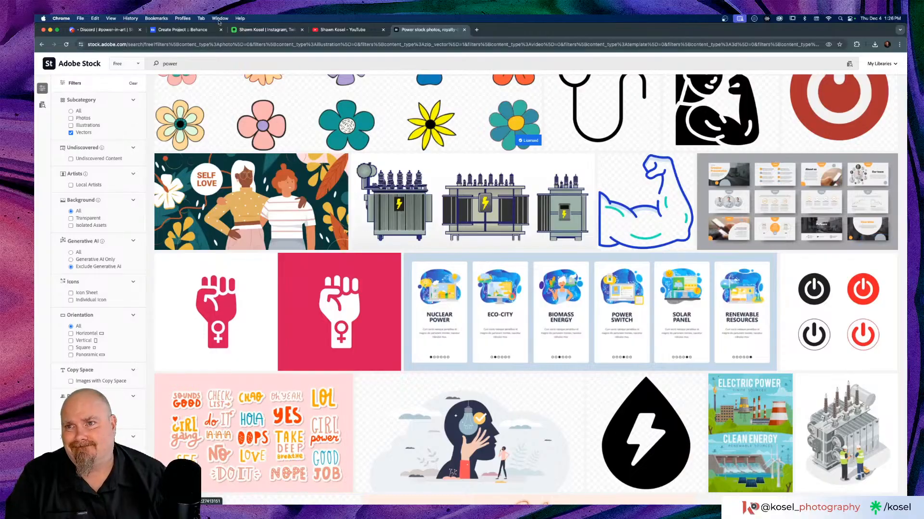
# Review the Power in Art challenge poster on Discord and the Behance project draft, then switch back to Photoshop.
pyautogui.click(99, 29)
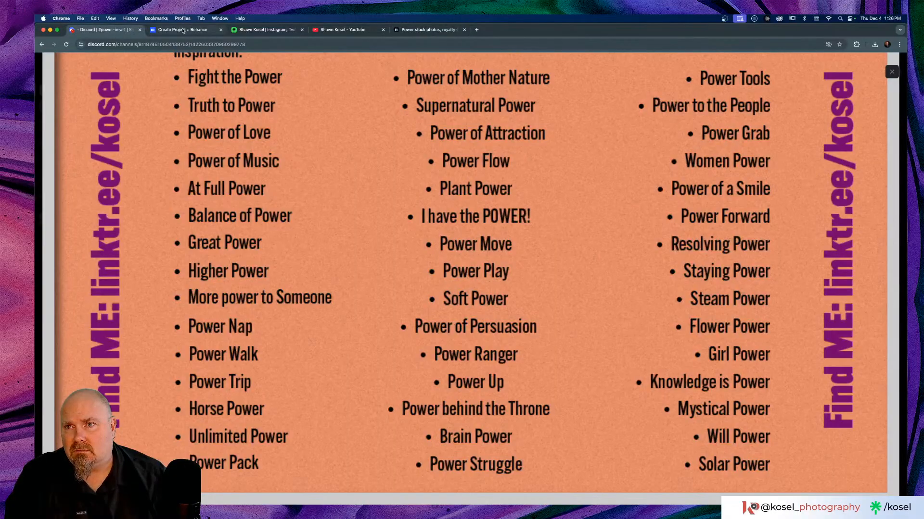
pyautogui.click(340, 177)
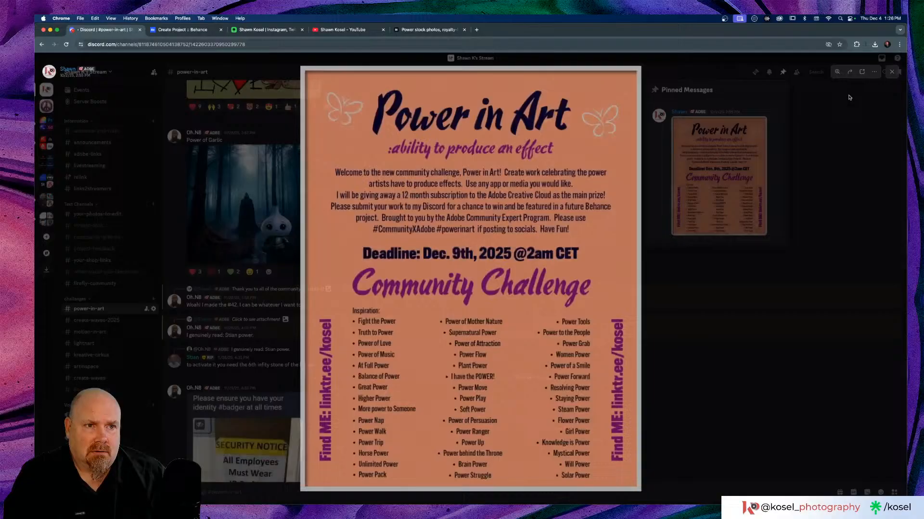
pyautogui.click(849, 97)
pyautogui.click(608, 185)
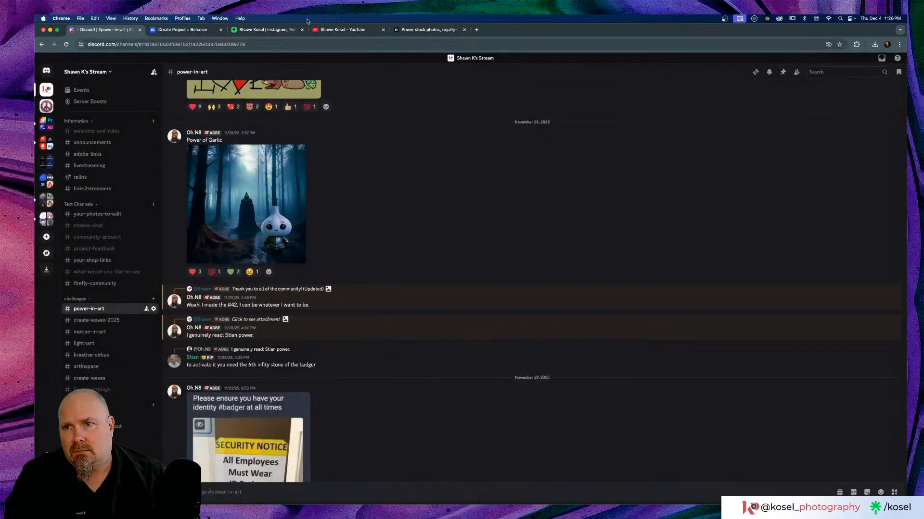
pyautogui.click(195, 30)
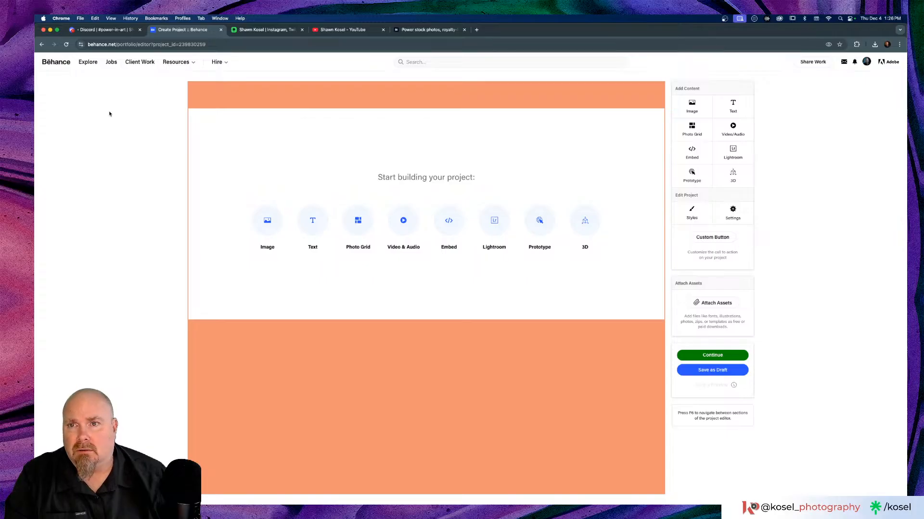
pyautogui.press('super+Tab')
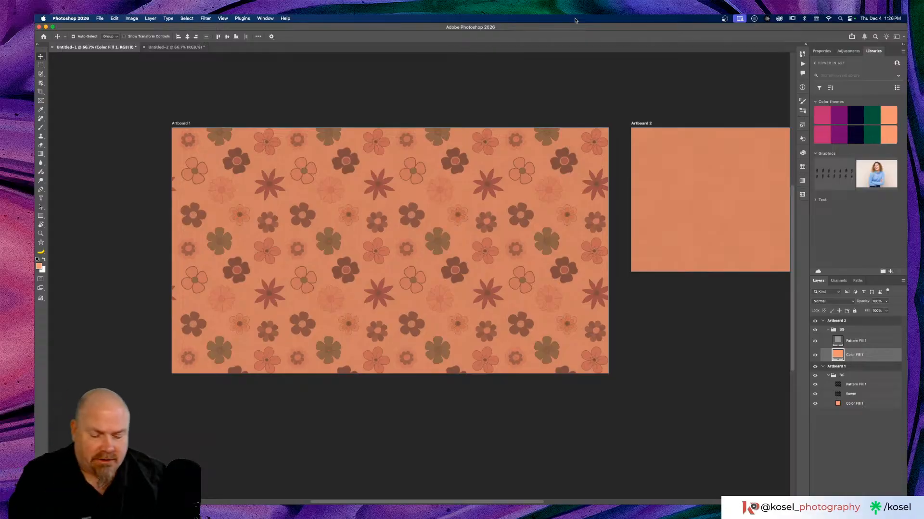
# Add the title text "Power in Art" near Artboard 1's upper middle and move its text layer into the Artboard 1 stack.
pyautogui.press('t')
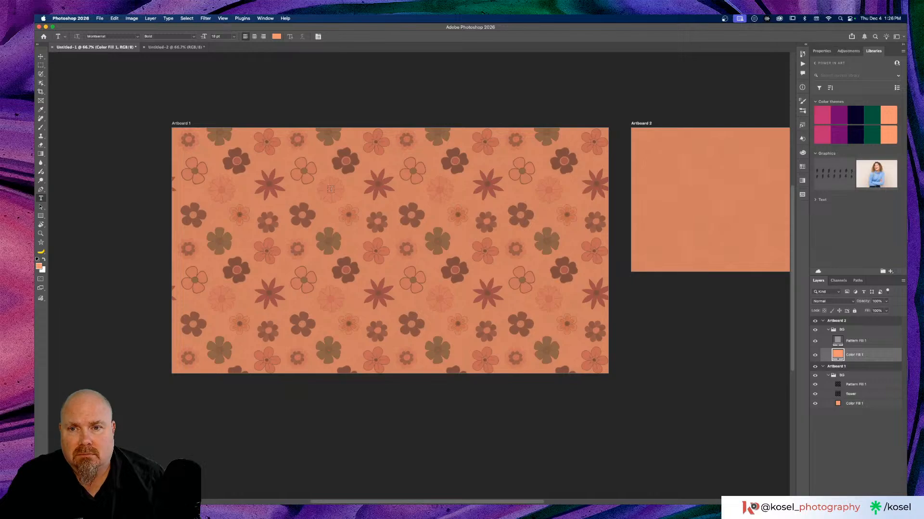
pyautogui.click(330, 189)
pyautogui.press('BackSpace')
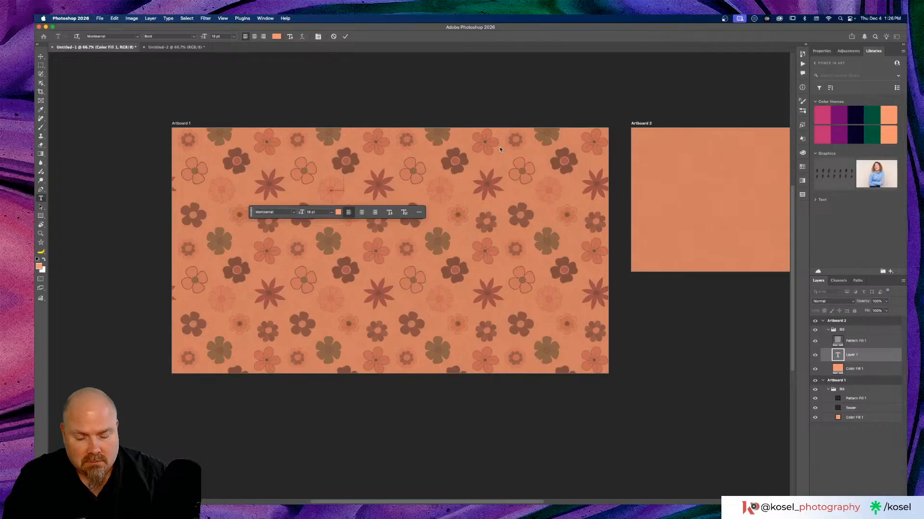
pyautogui.write('ower in Art')
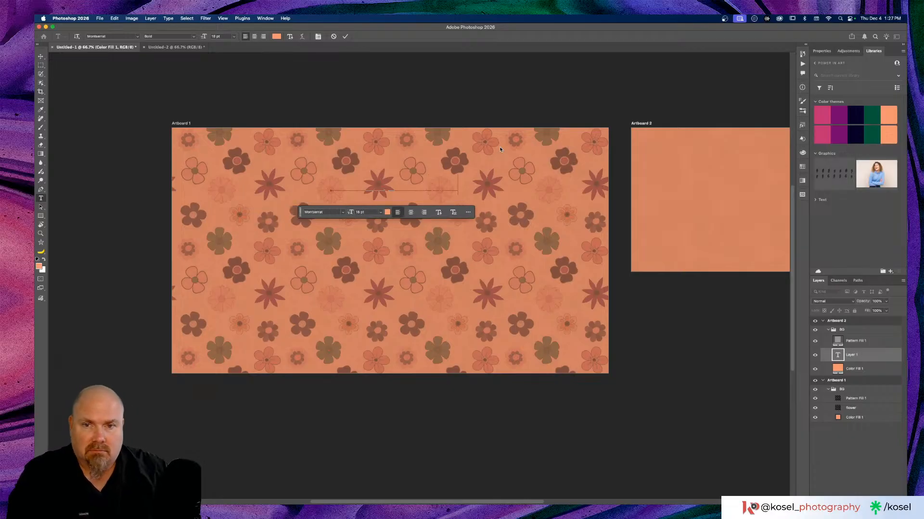
pyautogui.press('super+a')
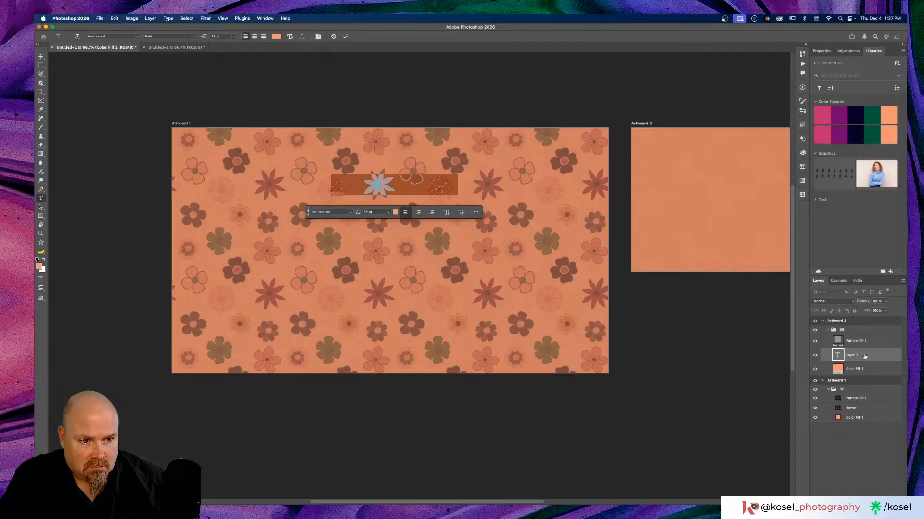
pyautogui.moveTo(864, 357); pyautogui.dragTo(864, 380)
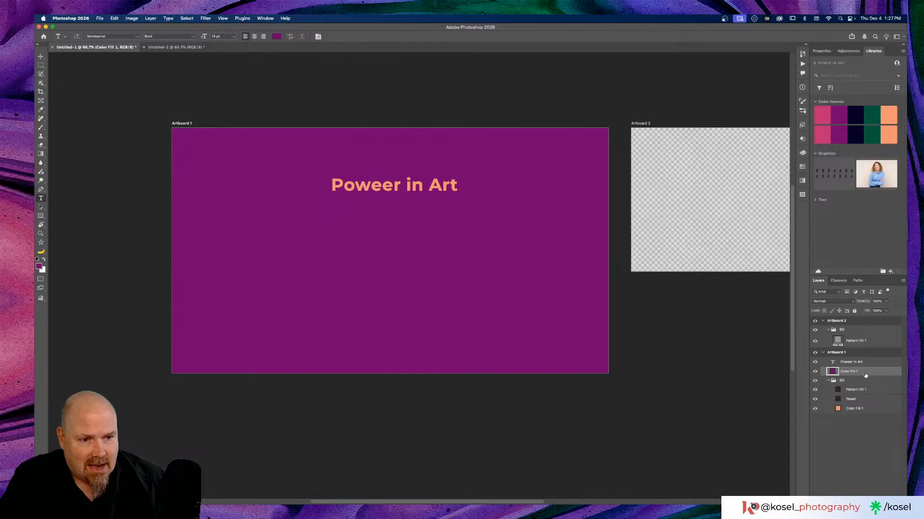
# Remove the stray purple Color Fill 1 from Artboard 1 and copy its orange Color Fill 1 into Artboard 2's BG group below Pattern Fill 1.
pyautogui.moveTo(860, 378); pyautogui.dragTo(896, 498)
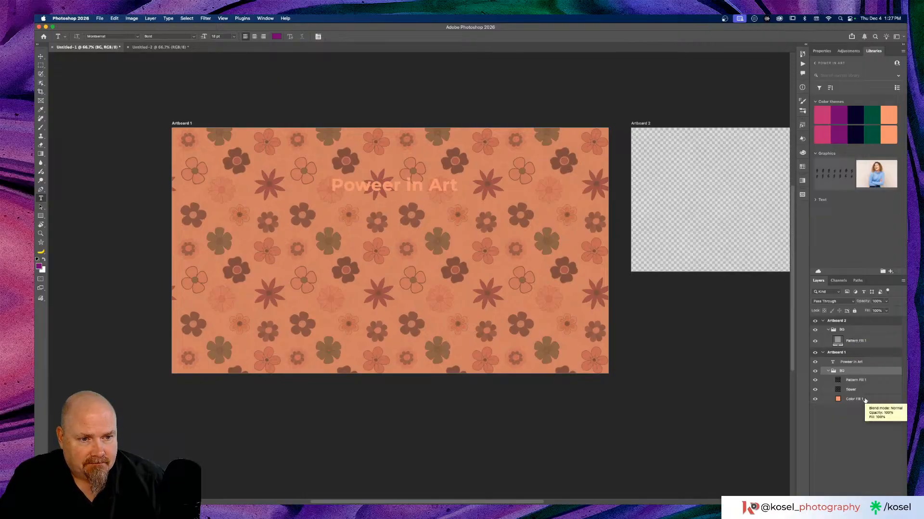
pyautogui.click(869, 400)
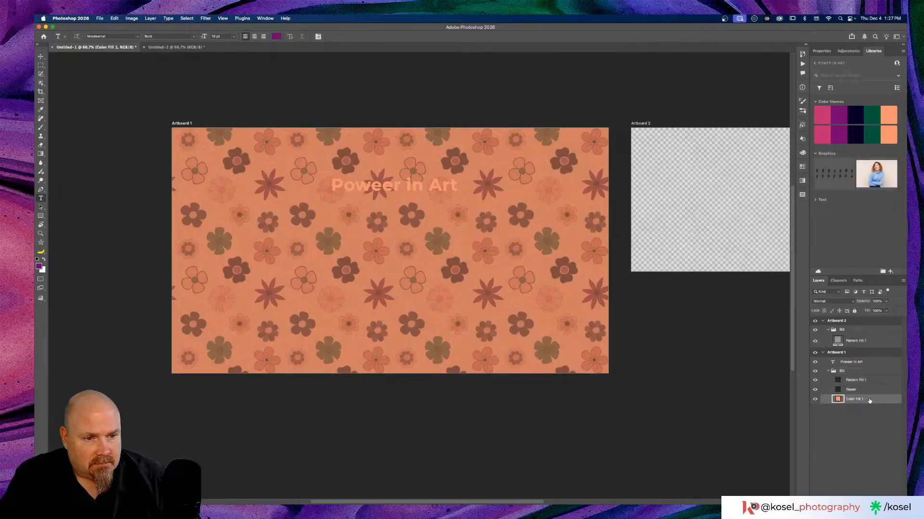
pyautogui.moveTo(869, 401); pyautogui.dragTo(864, 345)
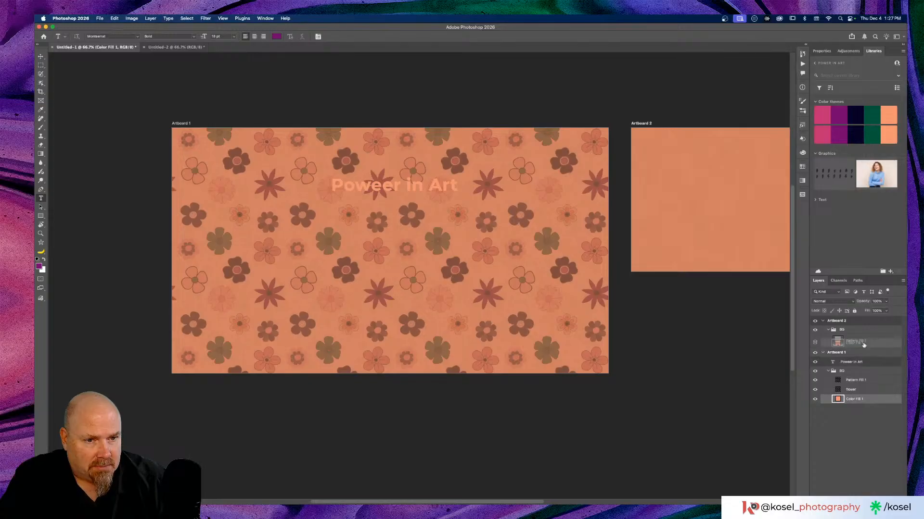
# Recolor the title text with the theme's purple and correct its spelling to "Power in Art".
pyautogui.click(860, 378)
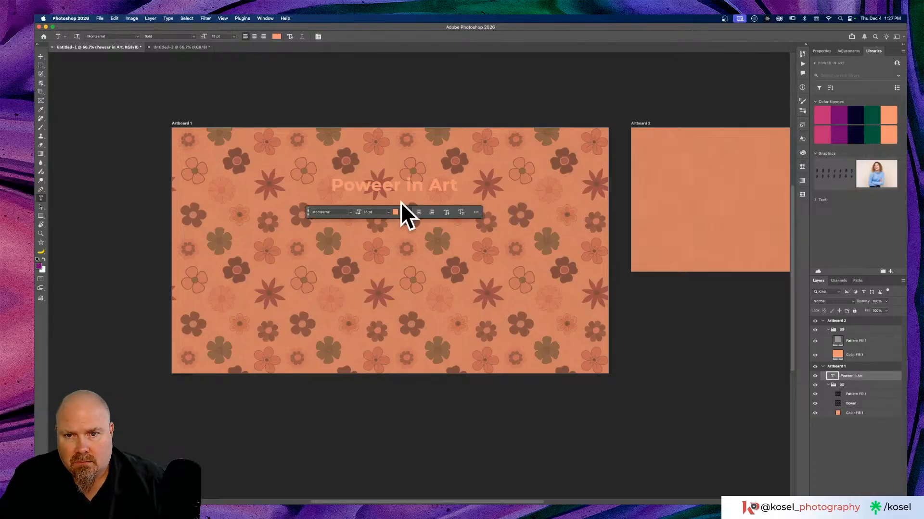
pyautogui.click(839, 137)
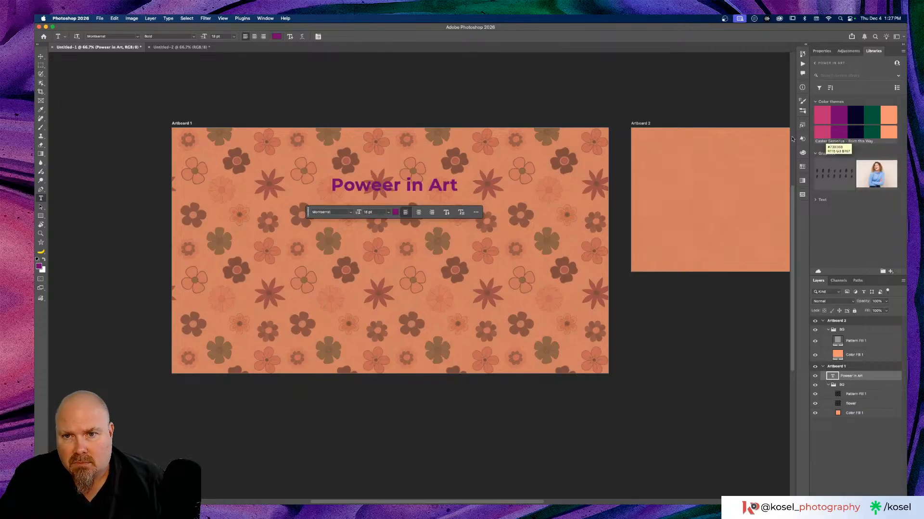
pyautogui.click(380, 189)
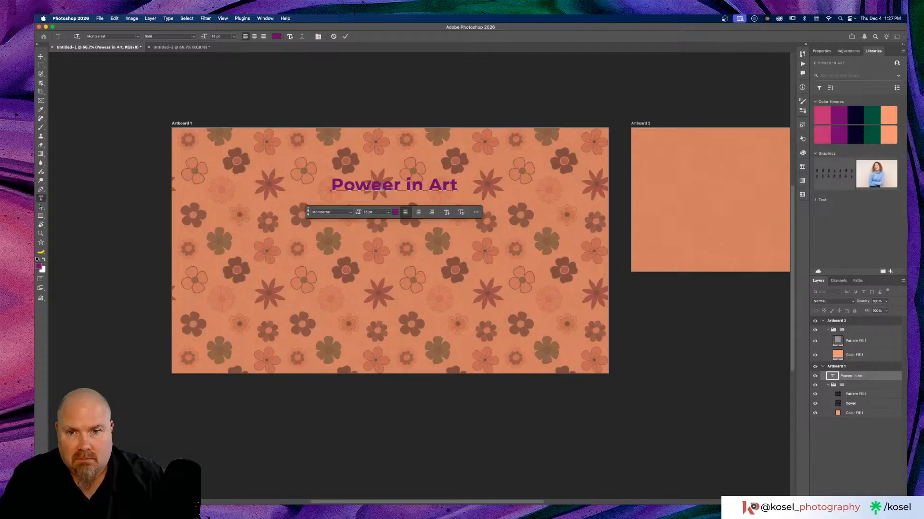
pyautogui.press('BackSpace')
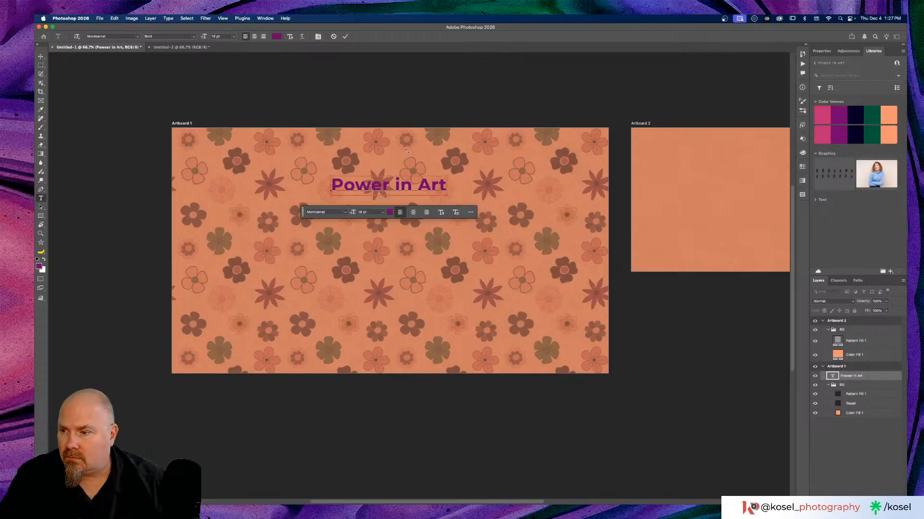
# Check which font the "Power in Art" title uses in Illustrator's Power_In_Art poster, closing the opened Text 1 library document, then return to Photoshop.
pyautogui.press('super+a')
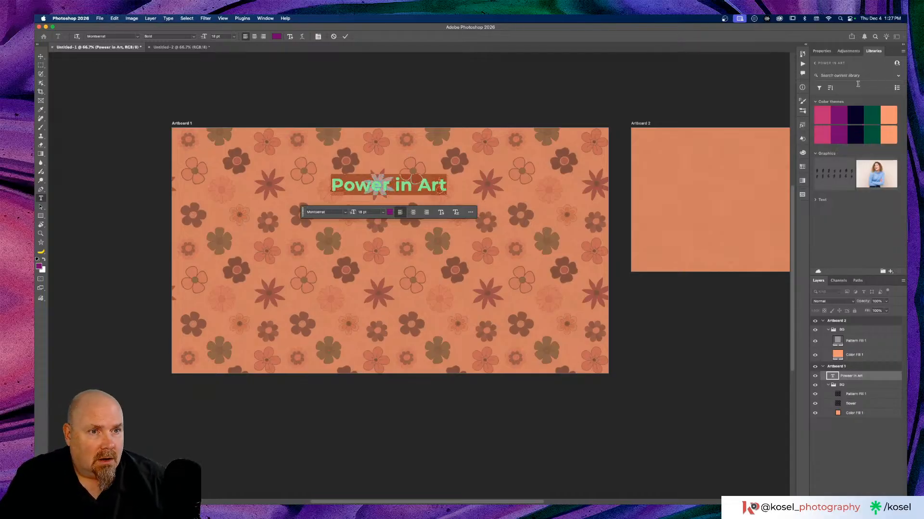
pyautogui.click(815, 200)
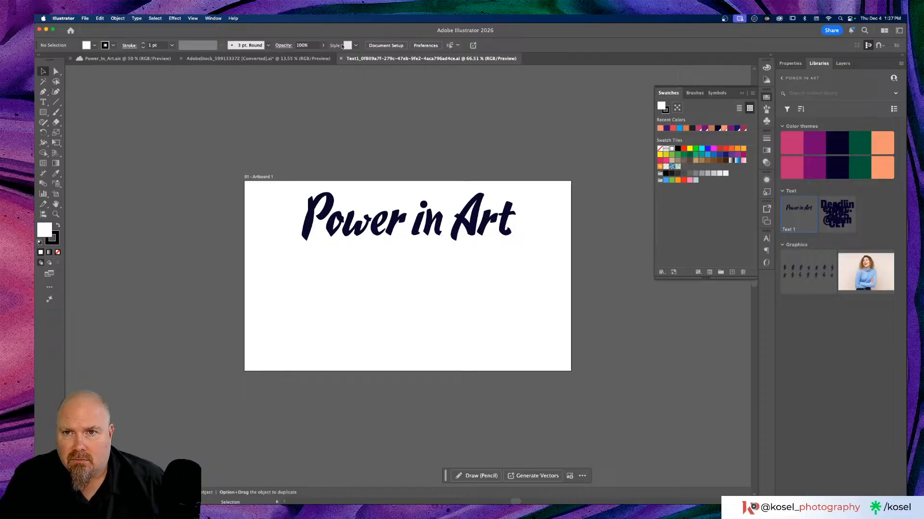
pyautogui.click(340, 59)
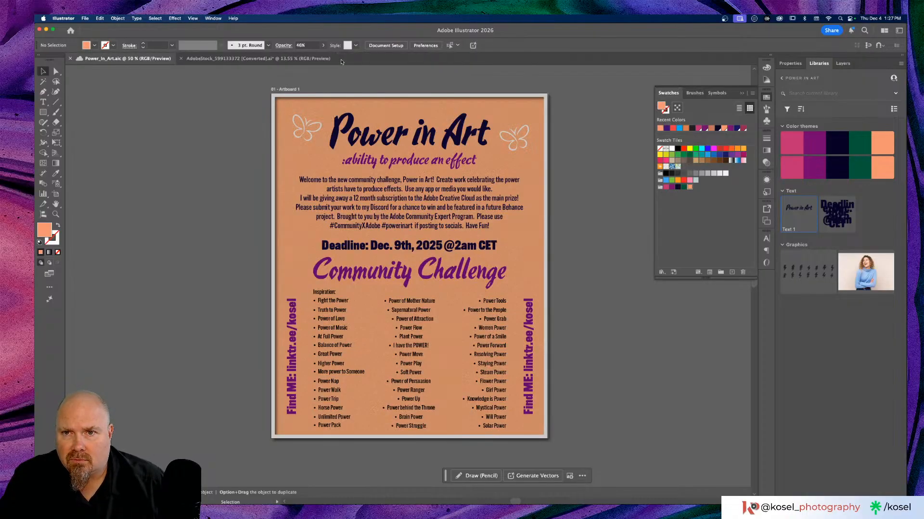
pyautogui.click(404, 136)
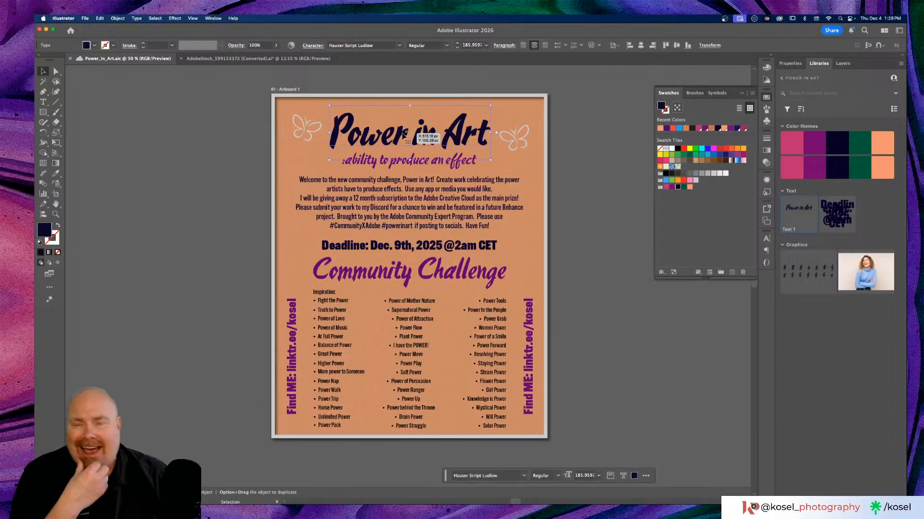
pyautogui.click(242, 122)
pyautogui.press('super+Tab')
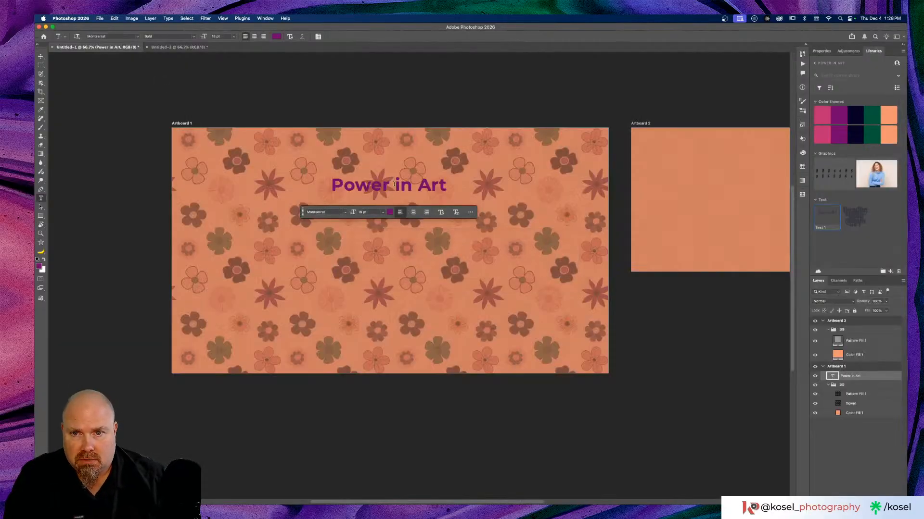
# Change the font of Artboard 1's title to Hauser Script Ludlow Regular.
pyautogui.click(345, 213)
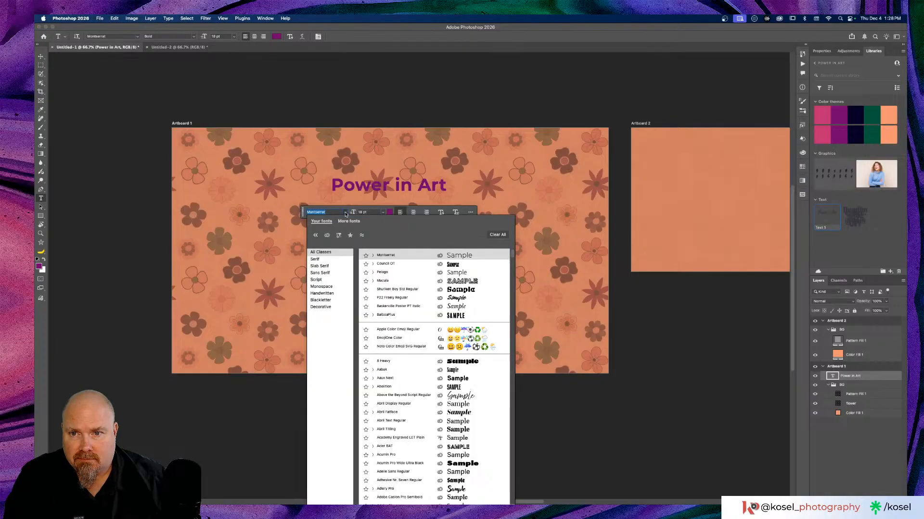
pyautogui.click(338, 212)
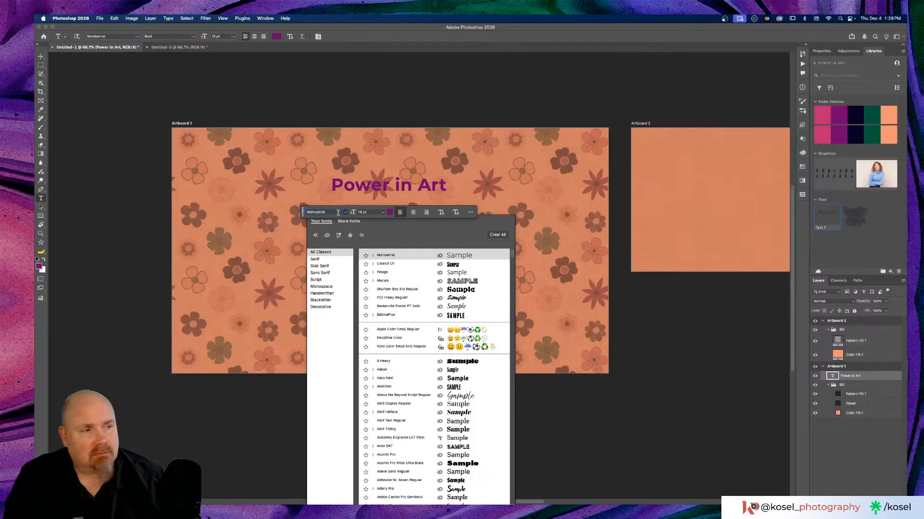
pyautogui.moveTo(339, 212); pyautogui.dragTo(293, 212)
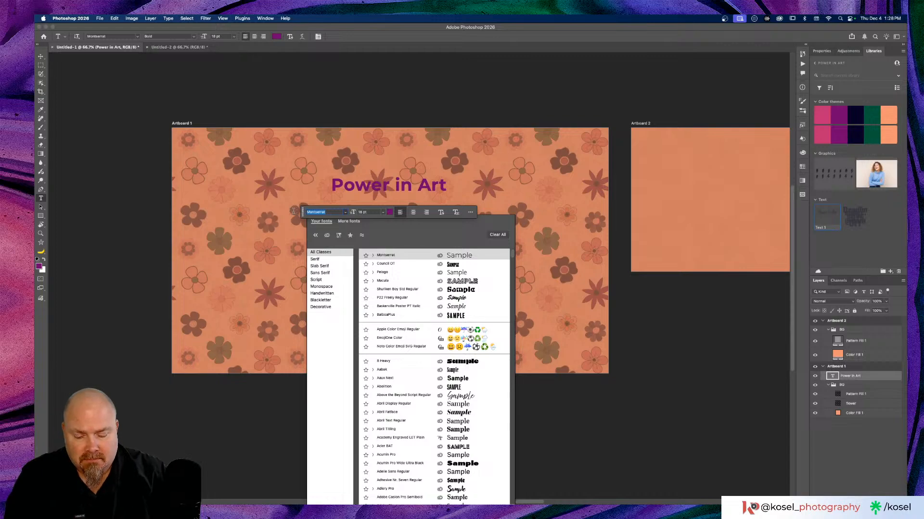
pyautogui.write('hau')
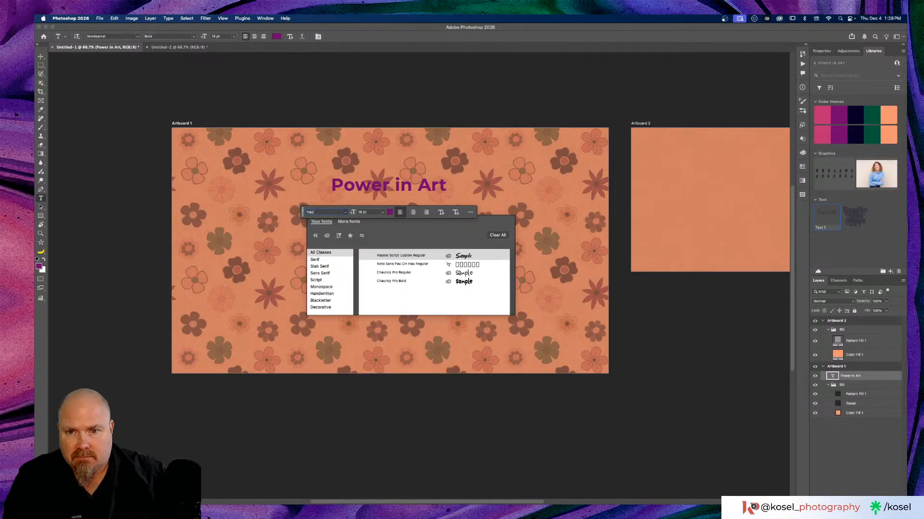
pyautogui.click(390, 255)
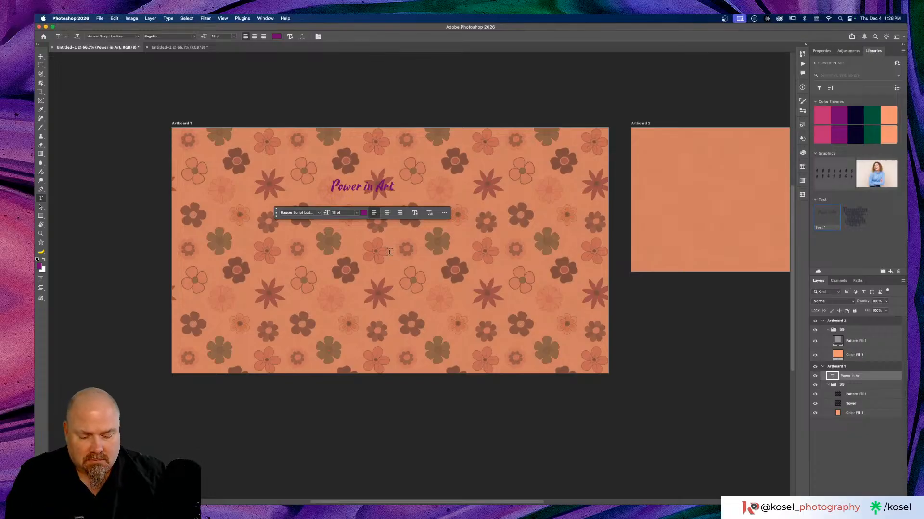
# Enlarge all of the "Power in Art" title text to 67 pt.
pyautogui.click(360, 188)
pyautogui.press('super+a')
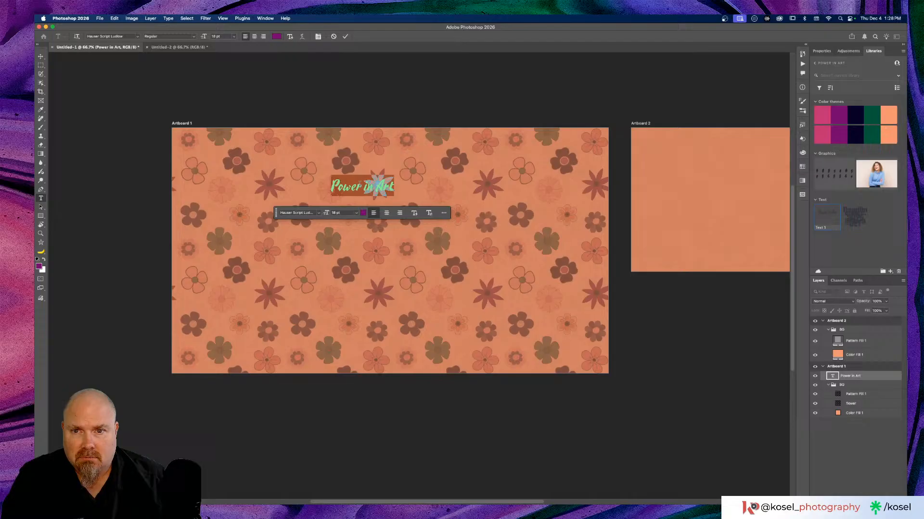
pyautogui.click(822, 51)
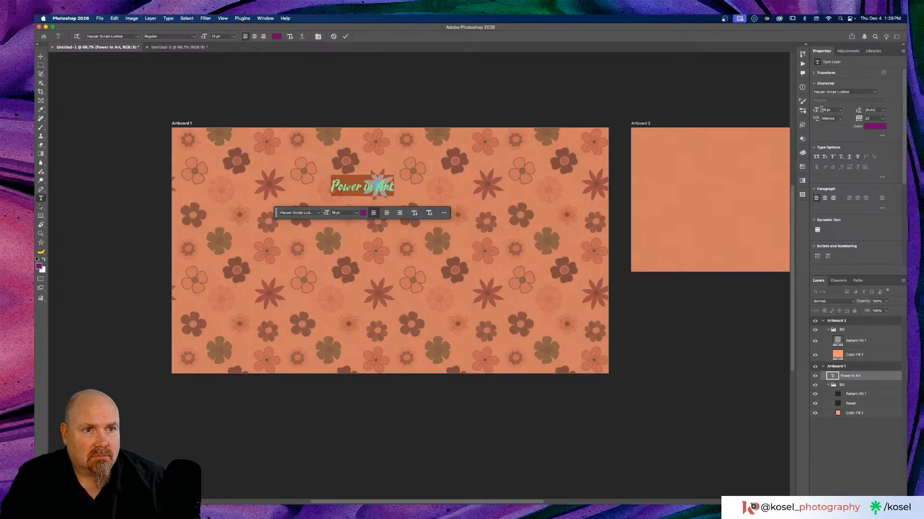
pyautogui.moveTo(814, 110); pyautogui.dragTo(830, 113)
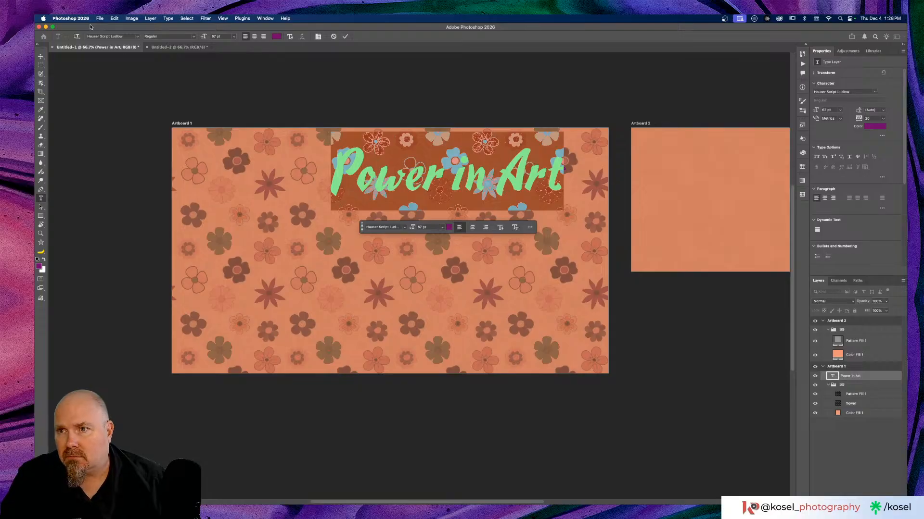
# Set the title's paragraph alignment to centered and align the text layer to Artboard 1's horizontal center.
pyautogui.click(41, 56)
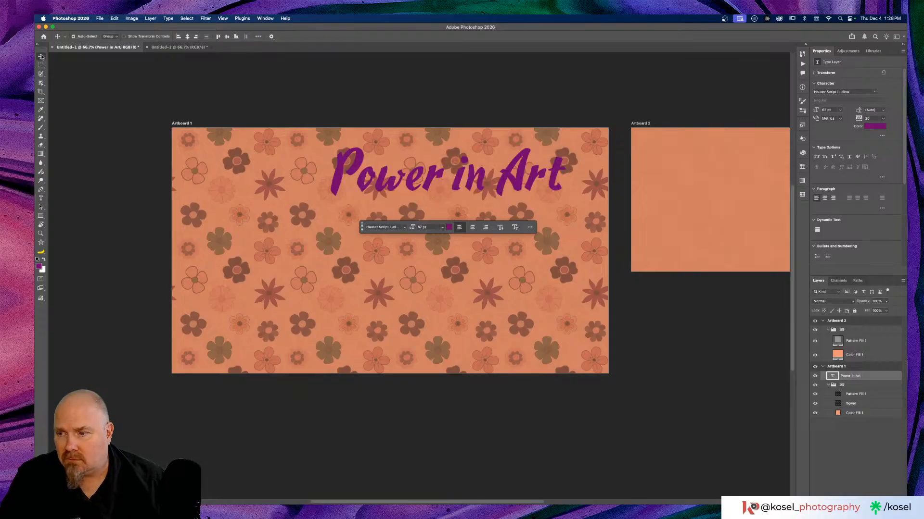
pyautogui.moveTo(462, 178); pyautogui.dragTo(409, 177)
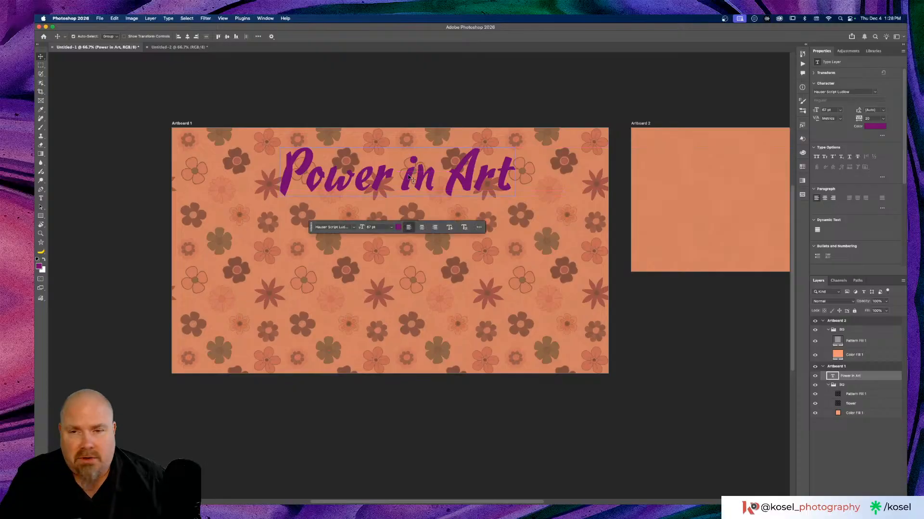
pyautogui.click(422, 226)
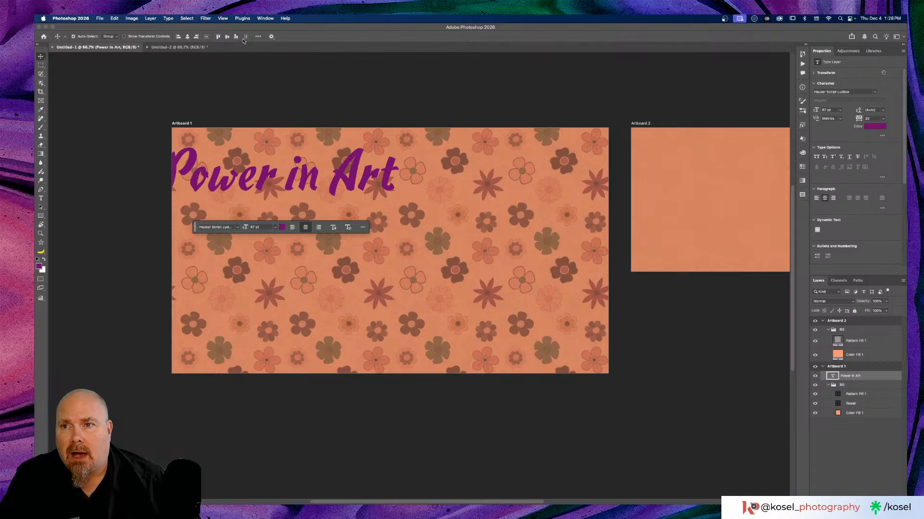
pyautogui.click(187, 36)
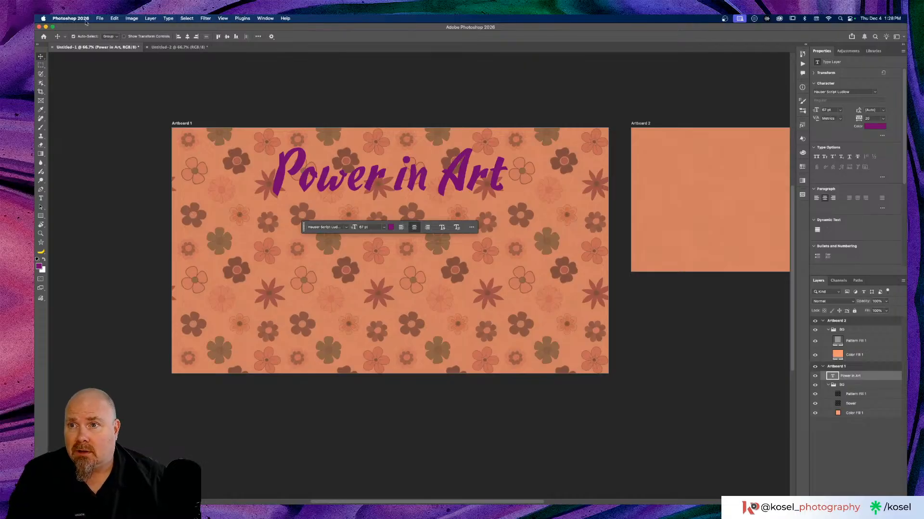
# Save the document as a Photoshop file named "behance PiA" in the Behance folder inside Power in Art.
pyautogui.click(100, 18)
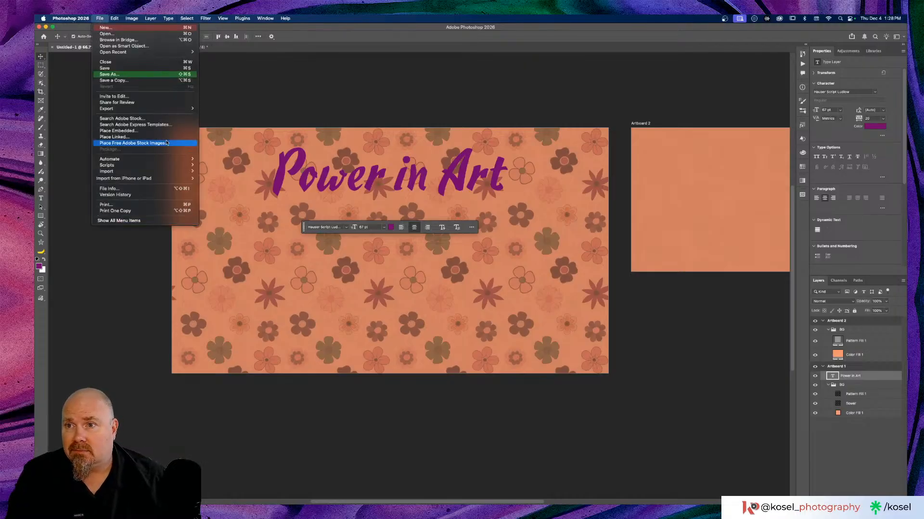
pyautogui.click(149, 77)
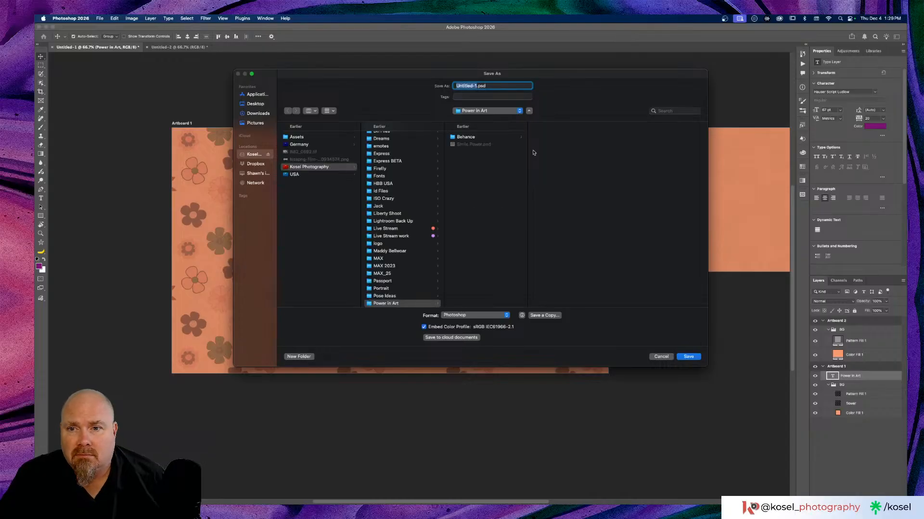
pyautogui.click(467, 137)
pyautogui.moveTo(478, 86); pyautogui.dragTo(457, 85)
pyautogui.write('behanc')
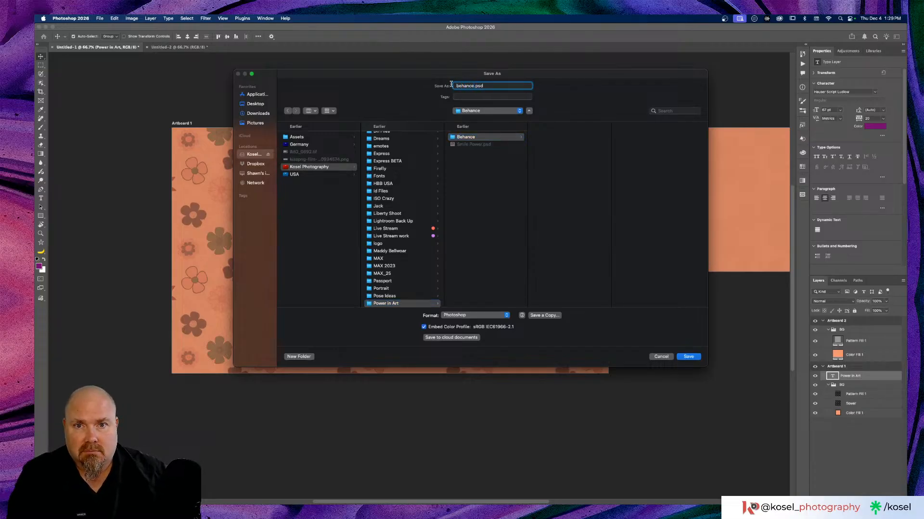
pyautogui.write('e P')
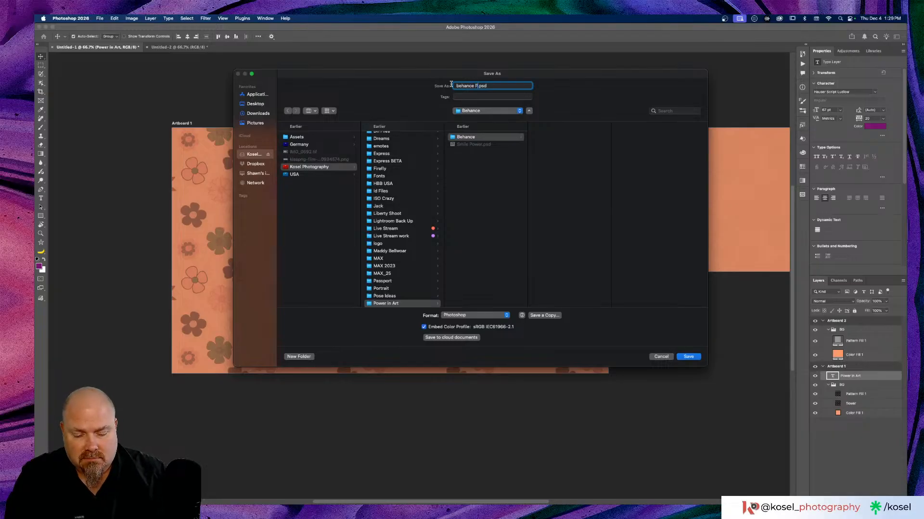
pyautogui.write('iA')
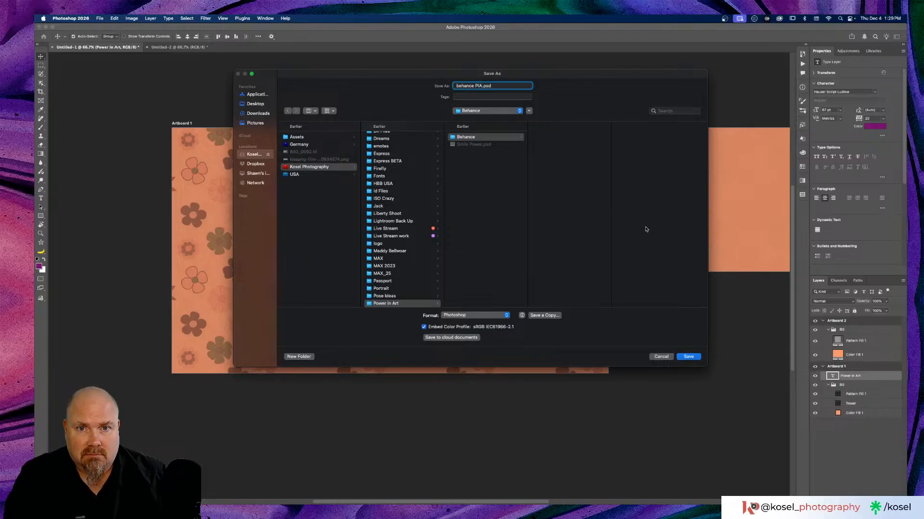
pyautogui.click(688, 357)
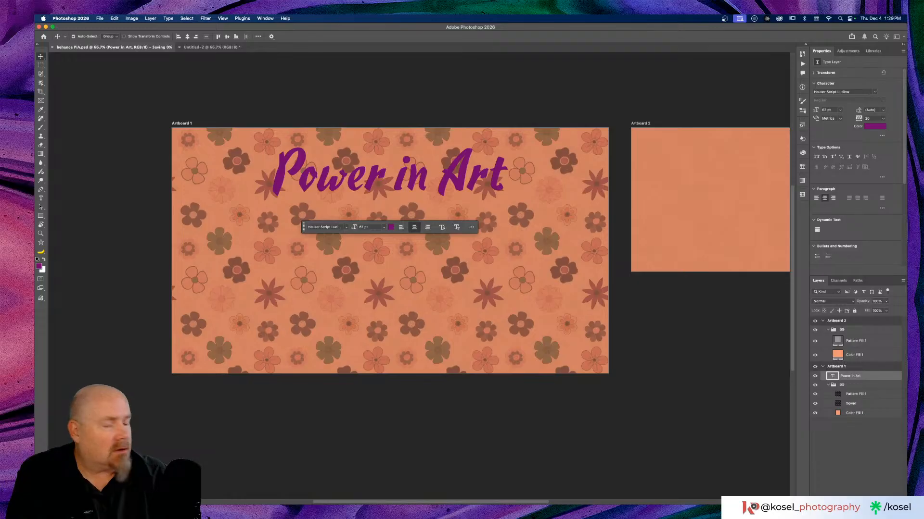
# Set the font size of Artboard 1's "Power in Art" title to 70 pt.
pyautogui.click(362, 227)
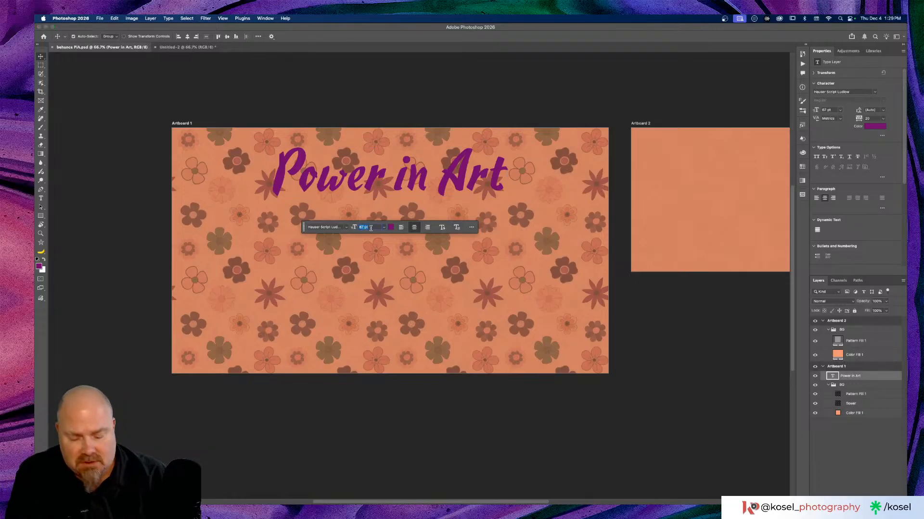
pyautogui.write('7')
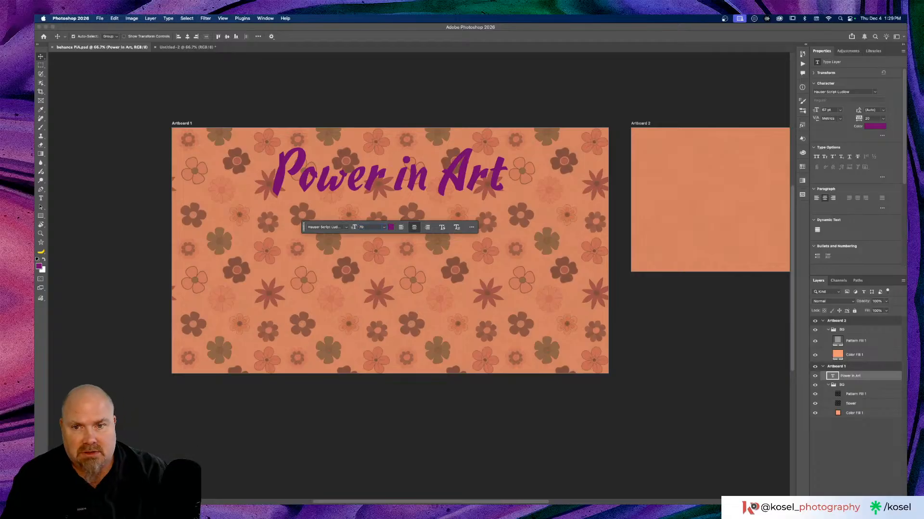
pyautogui.write('0')
pyautogui.press('Return')
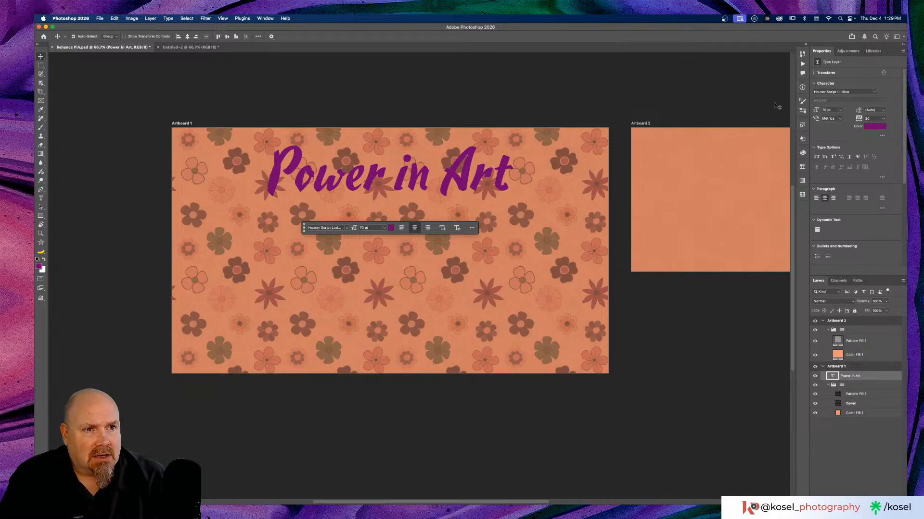
pyautogui.click(889, 392)
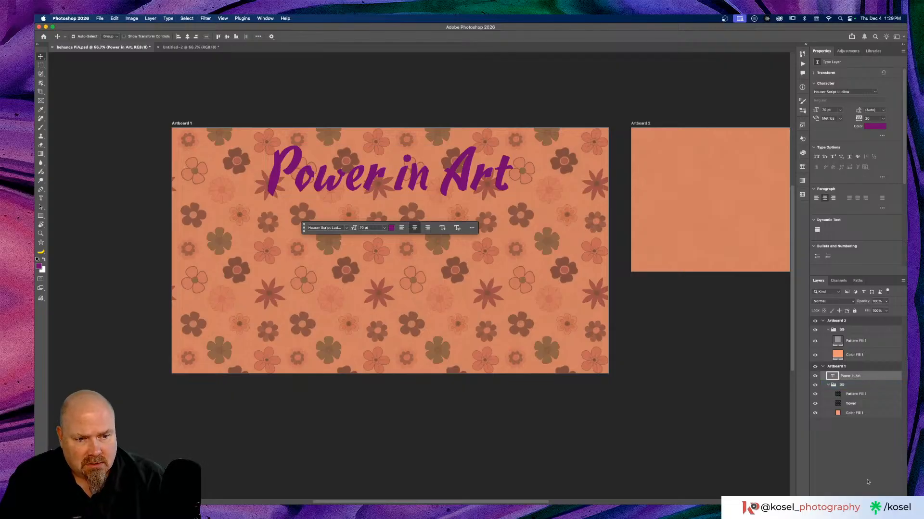
pyautogui.click(863, 503)
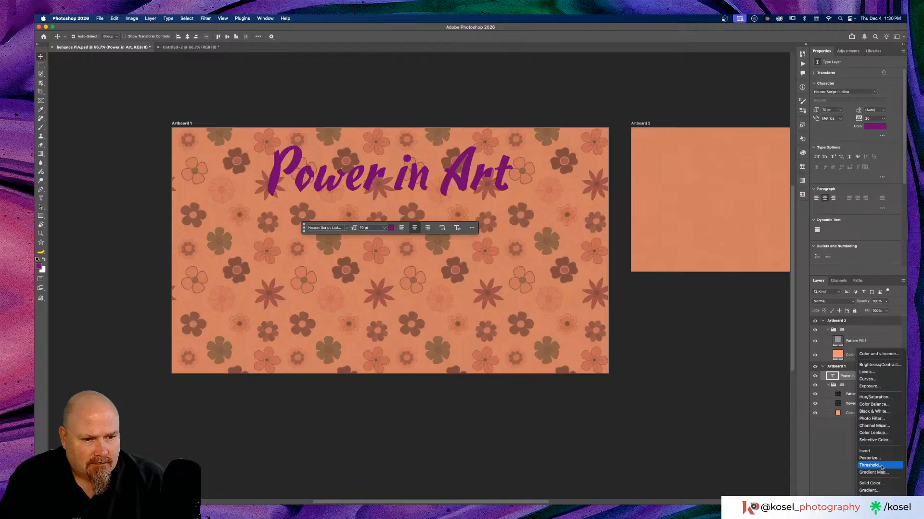
pyautogui.click(835, 439)
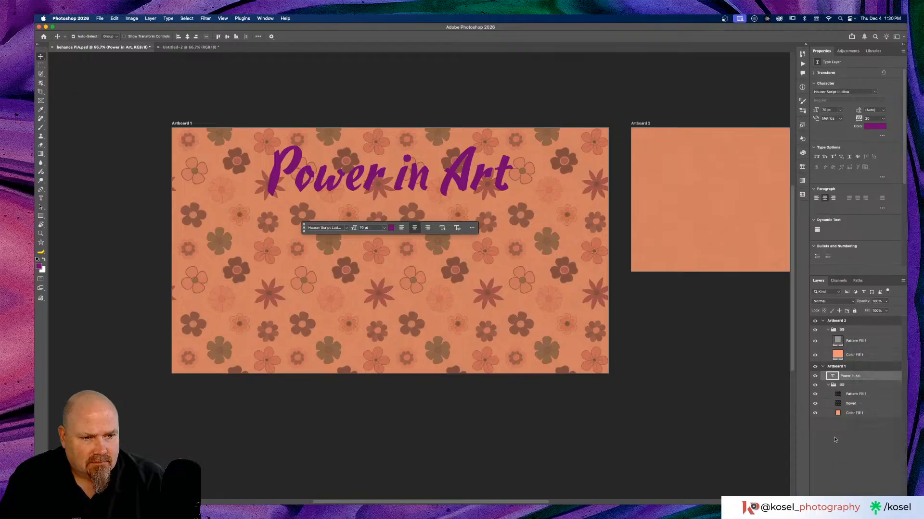
# Open the layer style settings of the "Power in Art" text layer, enable Drop Shadow and show its options.
pyautogui.doubleClick(886, 376)
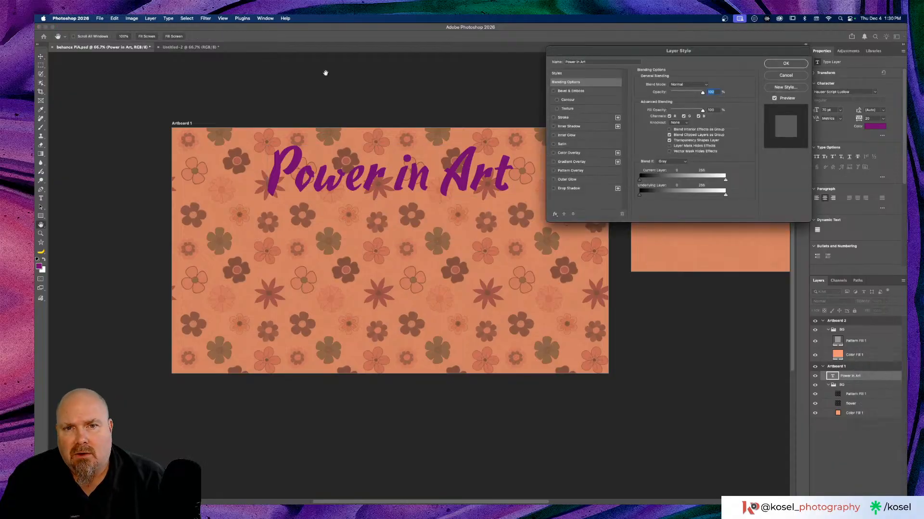
pyautogui.hscroll(5, 332, 158)
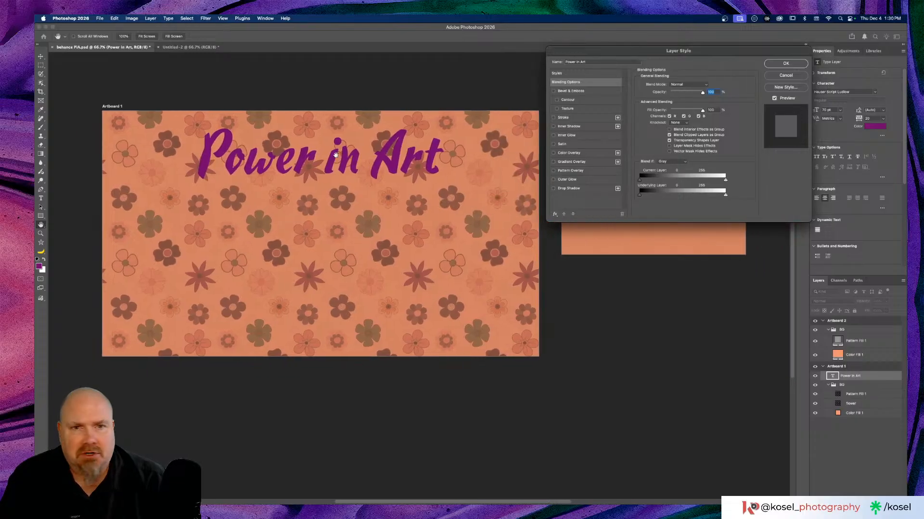
pyautogui.moveTo(625, 58); pyautogui.dragTo(600, 104)
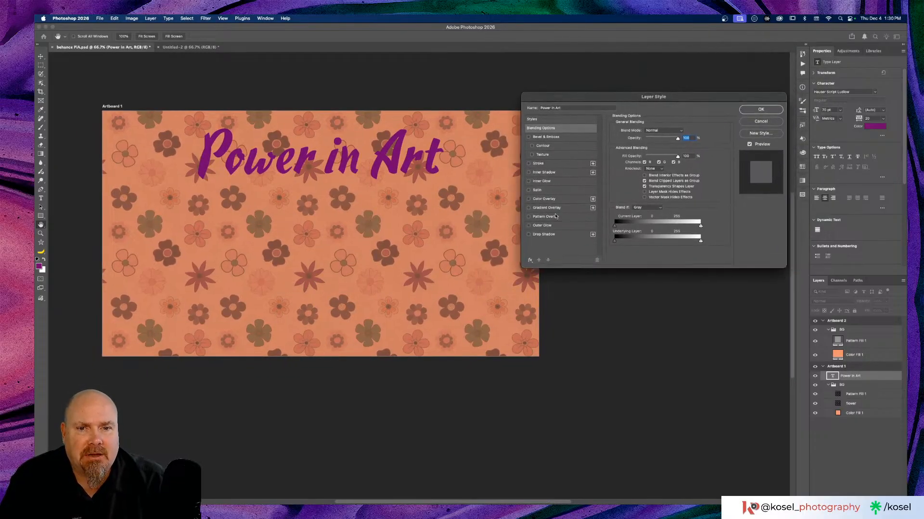
pyautogui.click(529, 234)
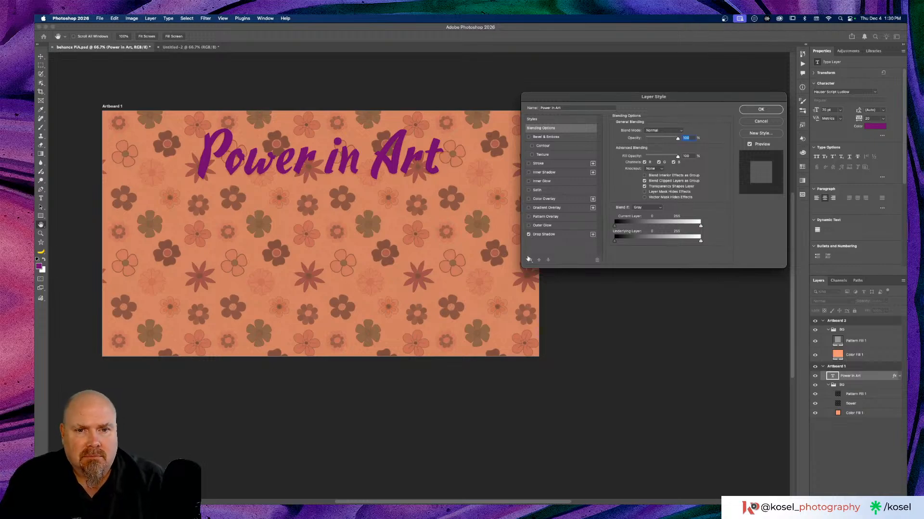
pyautogui.click(559, 235)
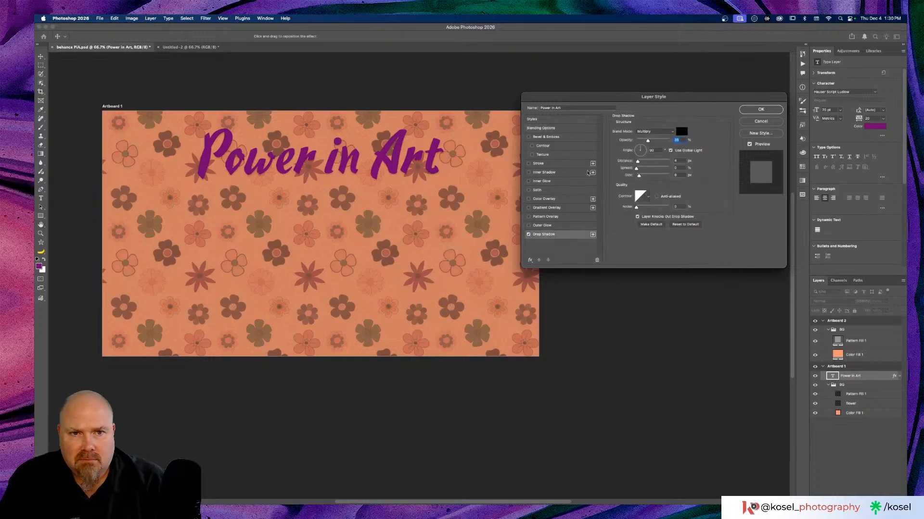
# Set the title's drop shadow color to dark purple #48164e and its opacity to 100%.
pyautogui.click(681, 132)
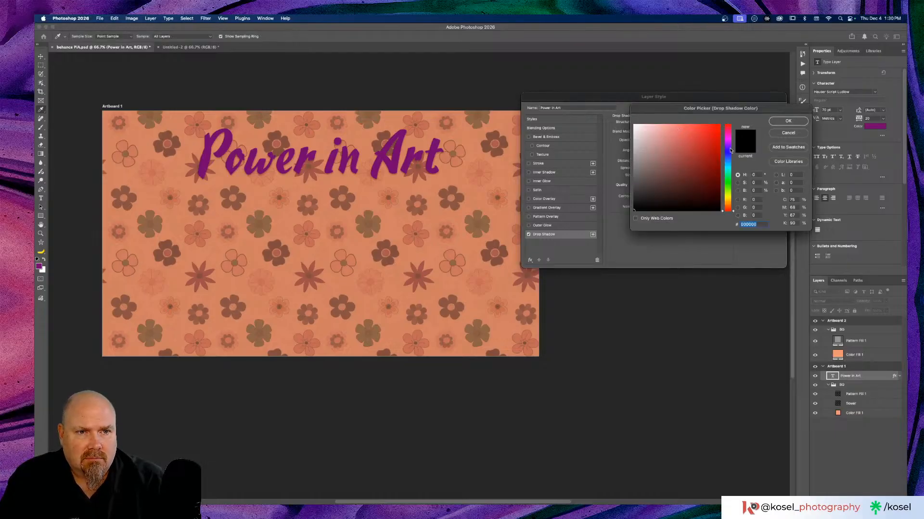
pyautogui.moveTo(730, 147); pyautogui.dragTo(730, 142)
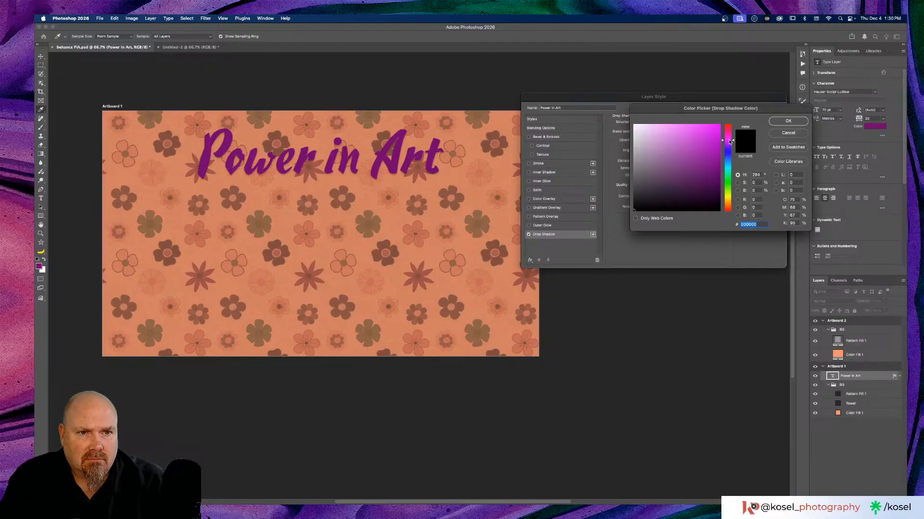
pyautogui.click(695, 181)
pyautogui.moveTo(695, 182); pyautogui.dragTo(695, 184)
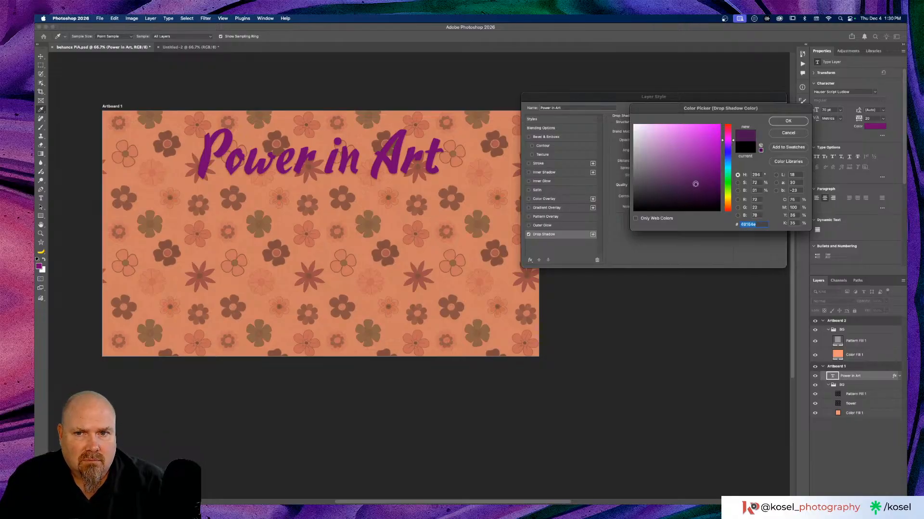
pyautogui.click(789, 121)
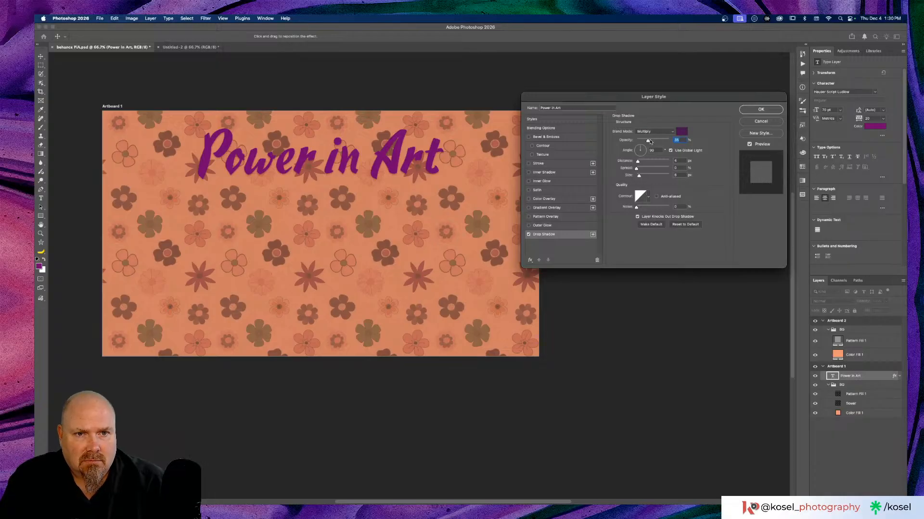
pyautogui.write('100')
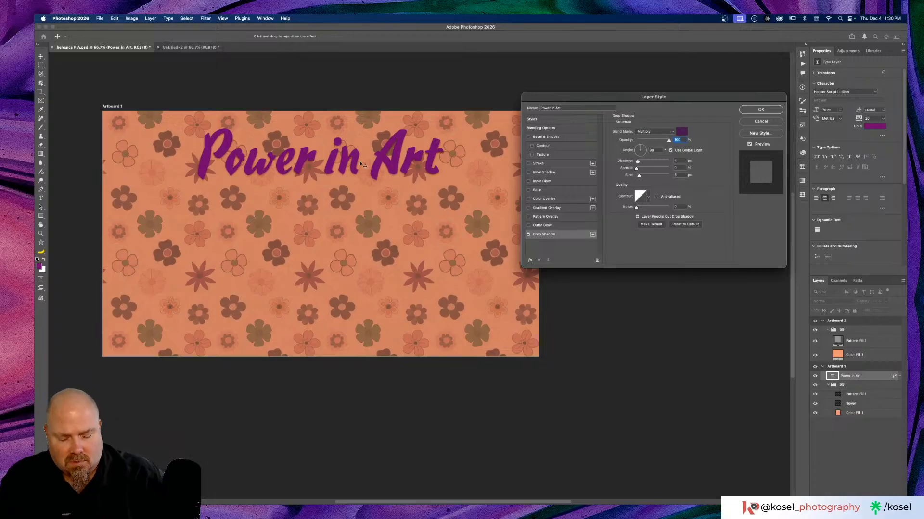
# Turn the drop shadow's light angle so the light comes from the lower right, and change its blend mode to Normal.
pyautogui.press('super+plus')
pyautogui.press('super+plus')
pyautogui.scroll(5, 362, 162)
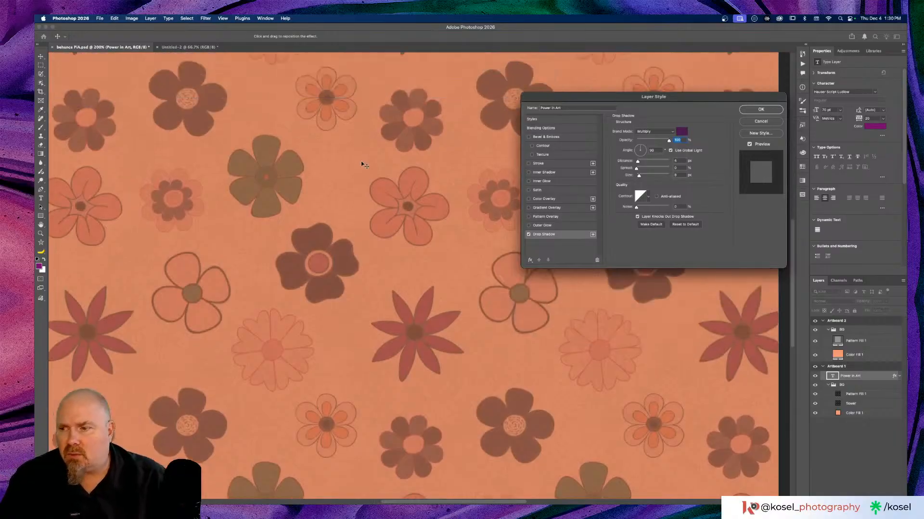
pyautogui.scroll(4, 361, 162)
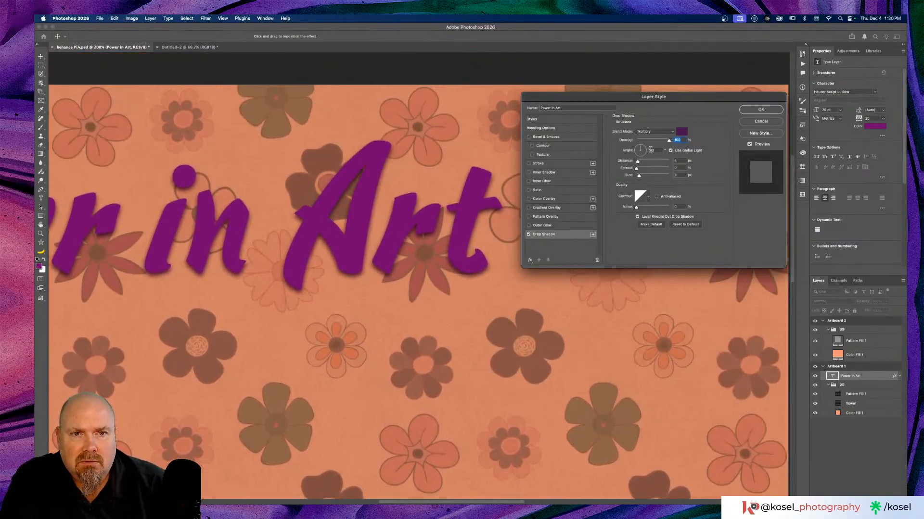
pyautogui.click(646, 154)
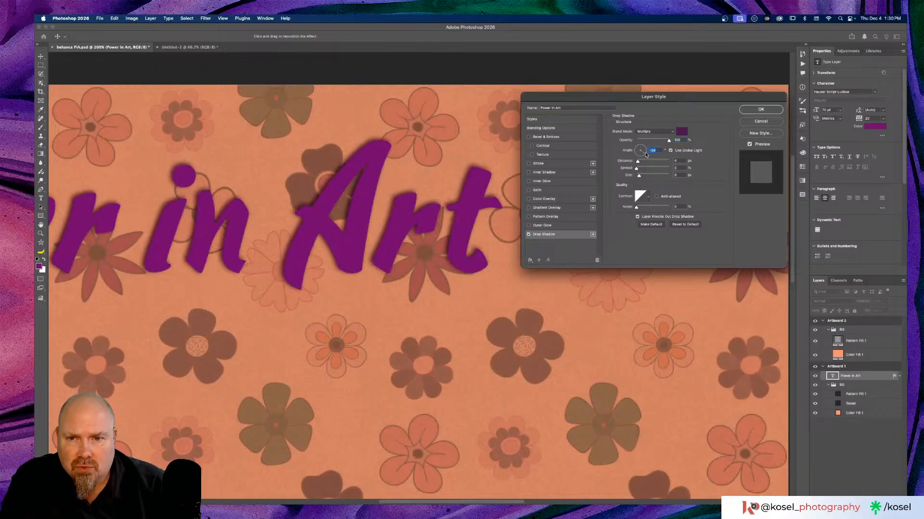
pyautogui.moveTo(646, 154); pyautogui.dragTo(645, 155)
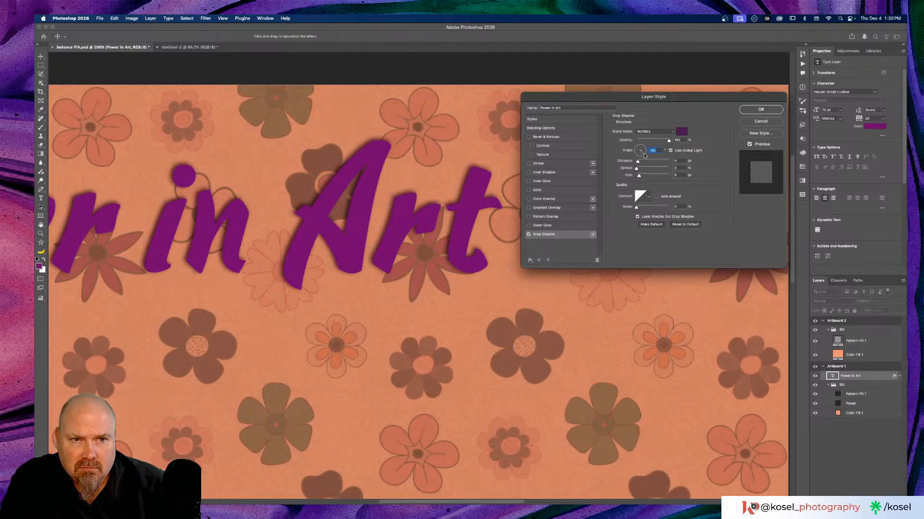
pyautogui.click(661, 131)
pyautogui.click(654, 106)
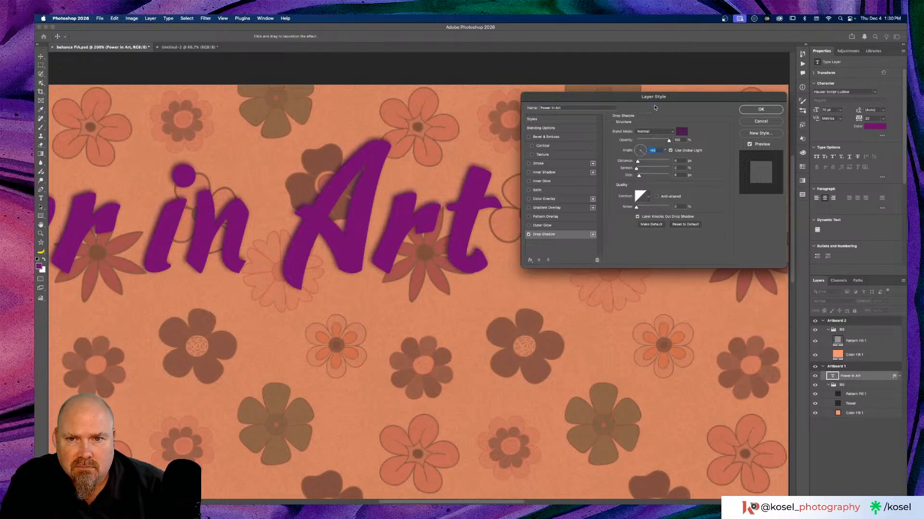
# Change the drop shadow's angle so it falls to the lower right, and increase its distance, spread and size.
pyautogui.moveTo(637, 163); pyautogui.dragTo(642, 161)
pyautogui.click(637, 148)
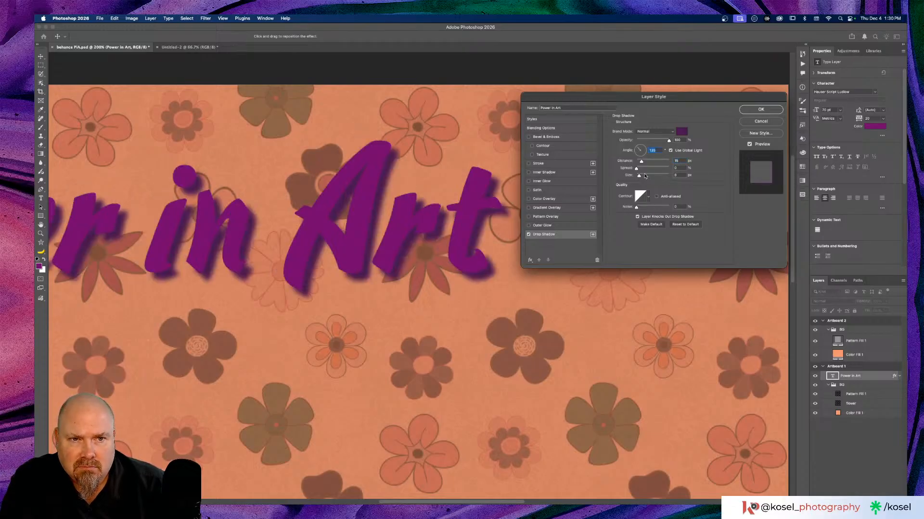
pyautogui.moveTo(636, 169); pyautogui.dragTo(639, 171)
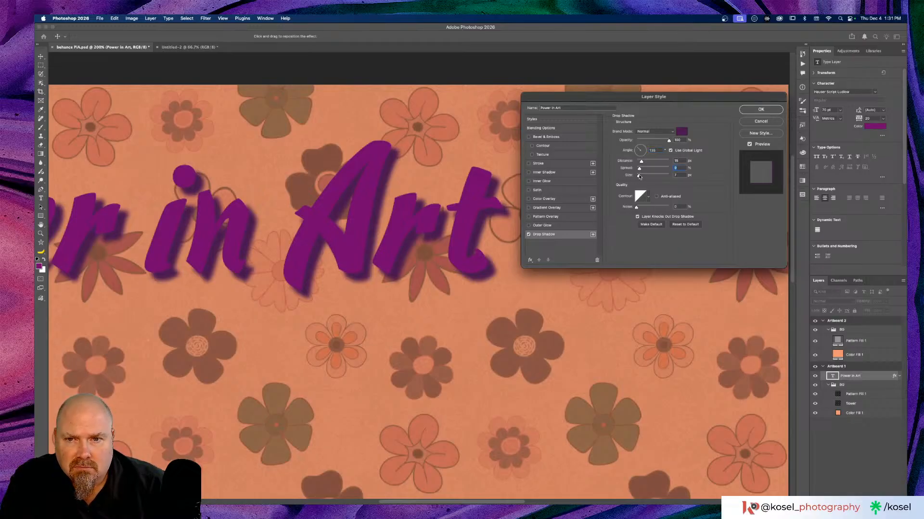
pyautogui.moveTo(640, 177); pyautogui.dragTo(642, 177)
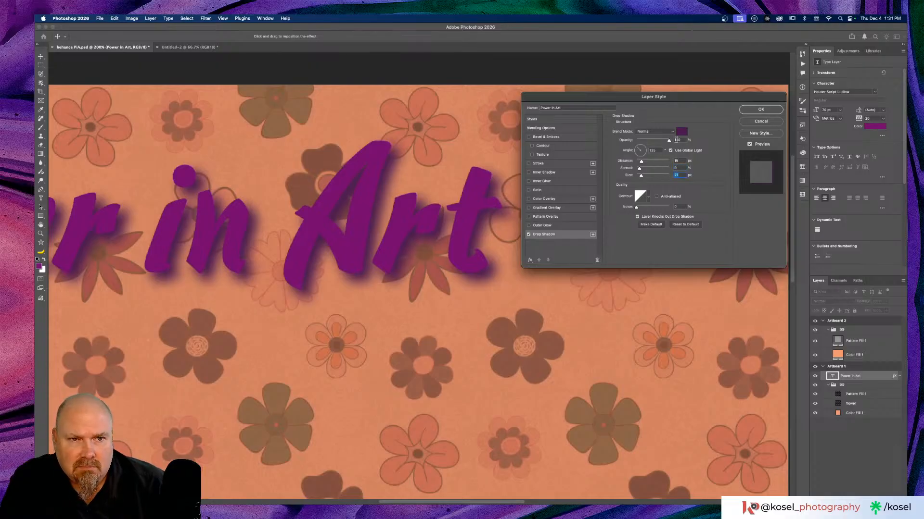
# Set the drop shadow's colour to dark purple #340f39, lower its opacity to about 80% and apply the layer style.
pyautogui.click(682, 131)
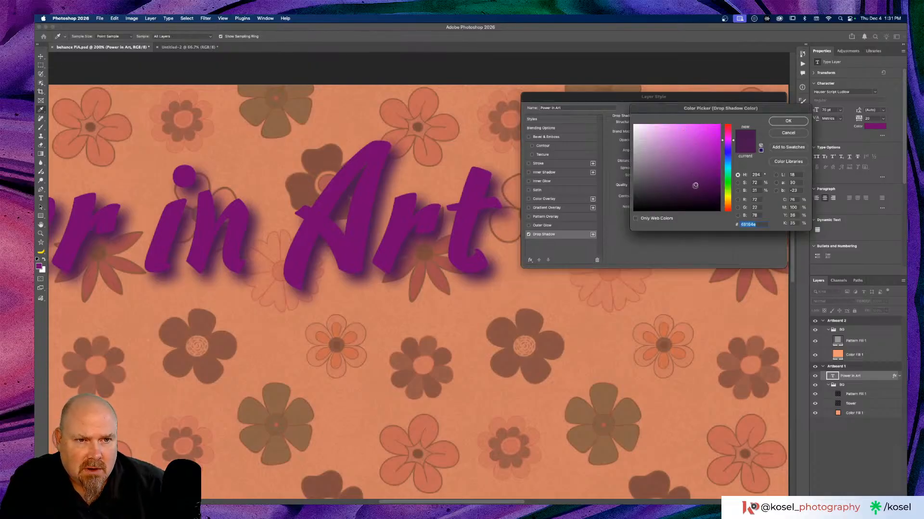
pyautogui.click(698, 191)
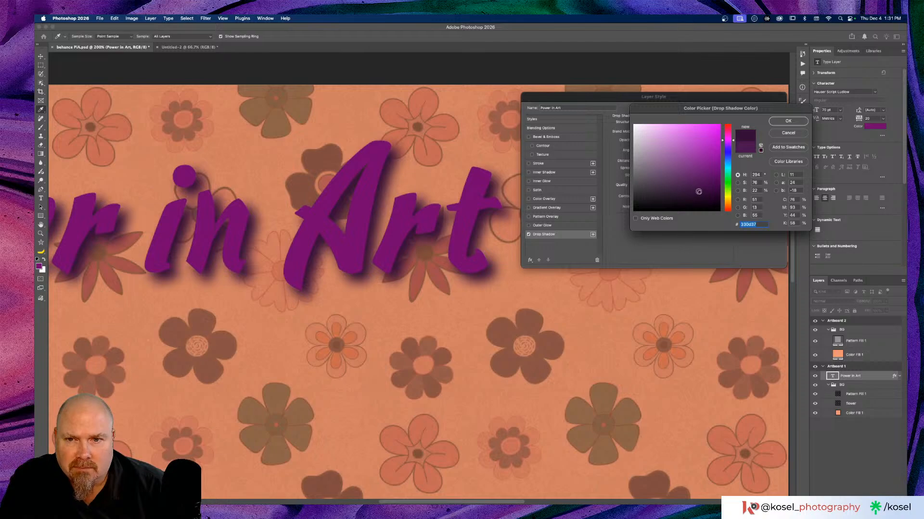
pyautogui.click(698, 192)
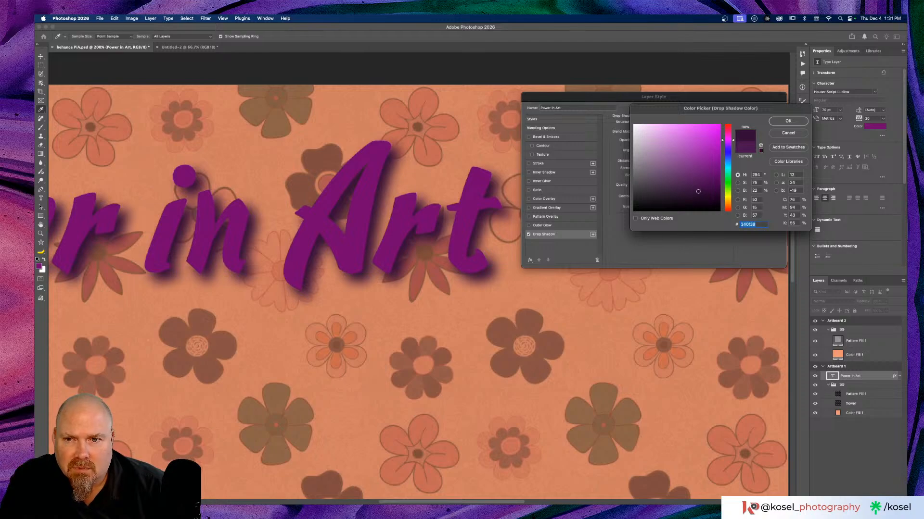
pyautogui.click(778, 121)
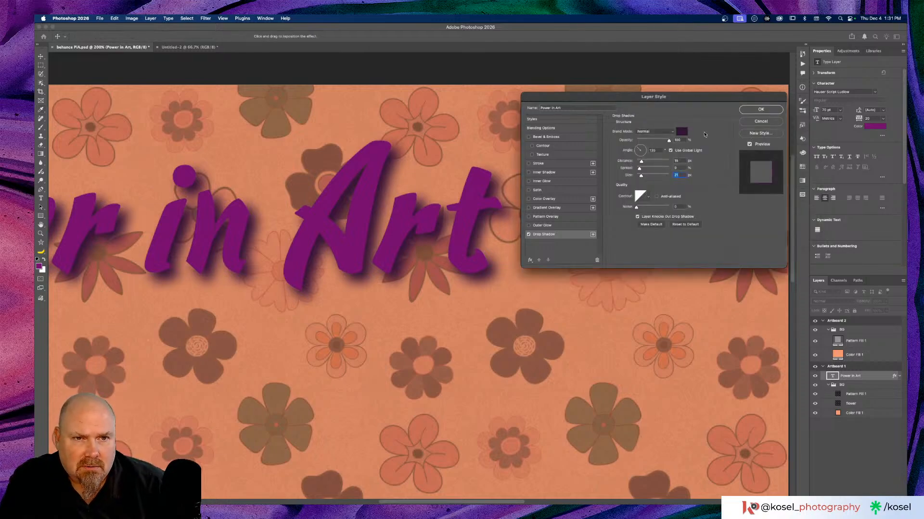
pyautogui.moveTo(669, 143); pyautogui.dragTo(662, 142)
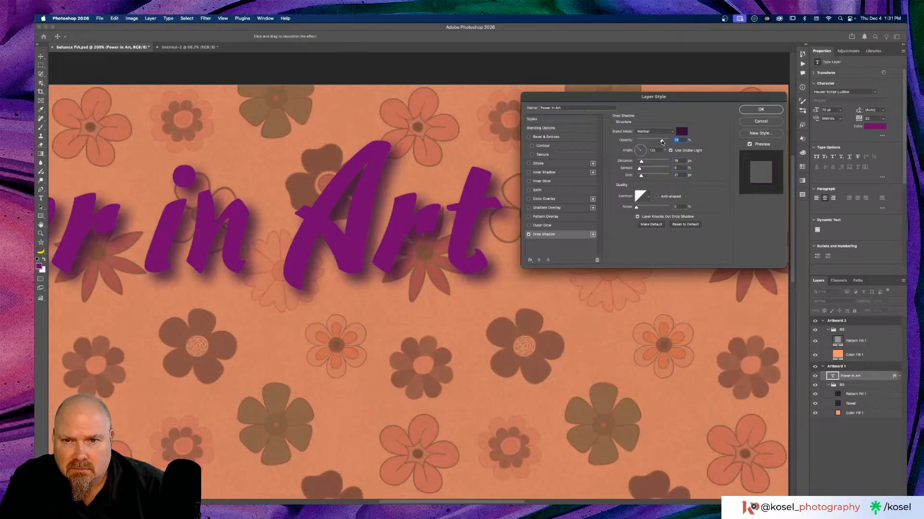
pyautogui.click(761, 109)
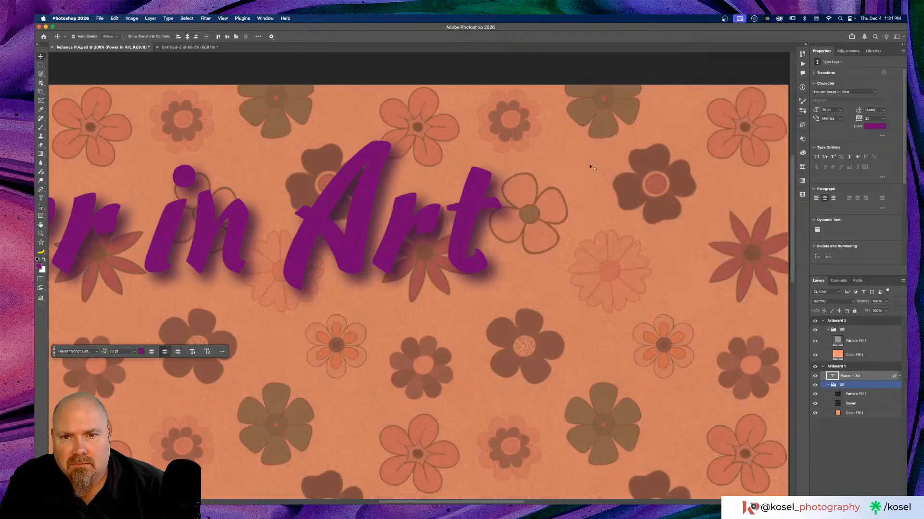
# Examine the "Power in Art" title and its shadow against the whole floral artboard.
pyautogui.press('super+minus')
pyautogui.press('super+minus')
pyautogui.press('super+minus')
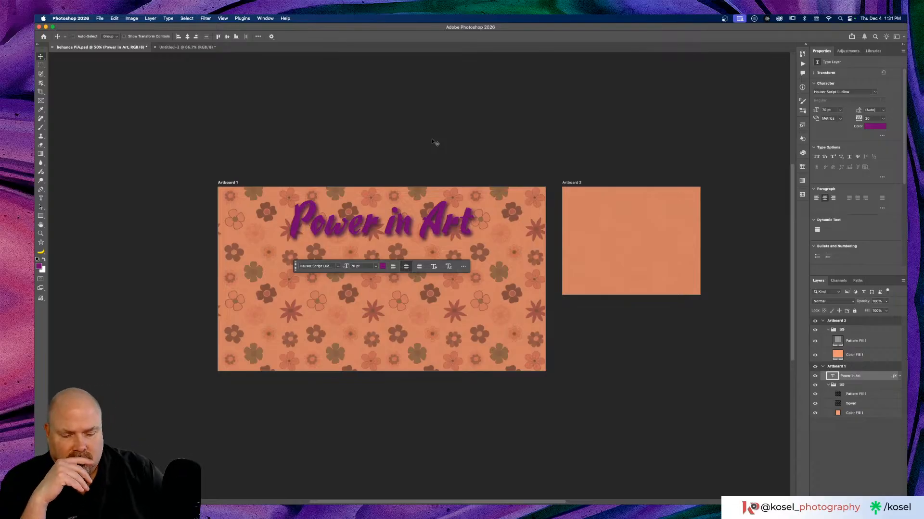
pyautogui.press('super+plus')
pyautogui.press('super+plus')
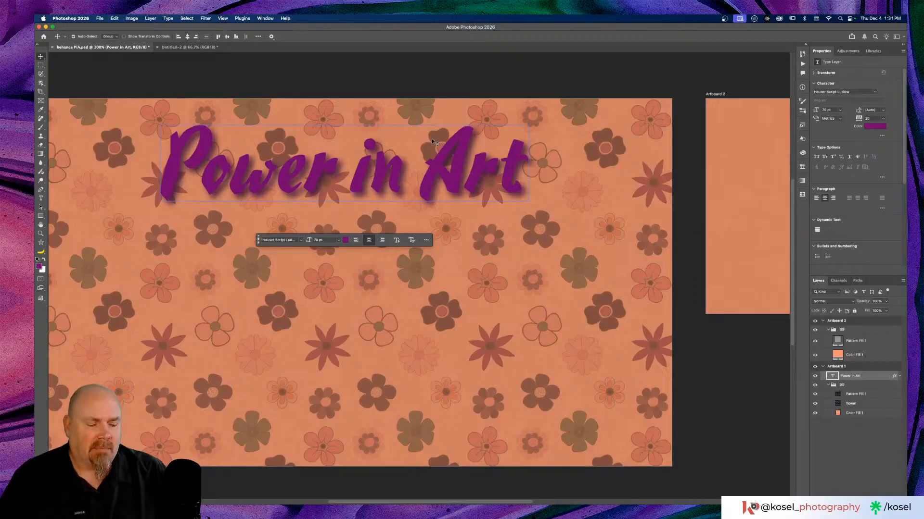
pyautogui.hscroll(-3, 434, 136)
pyautogui.scroll(2, 433, 136)
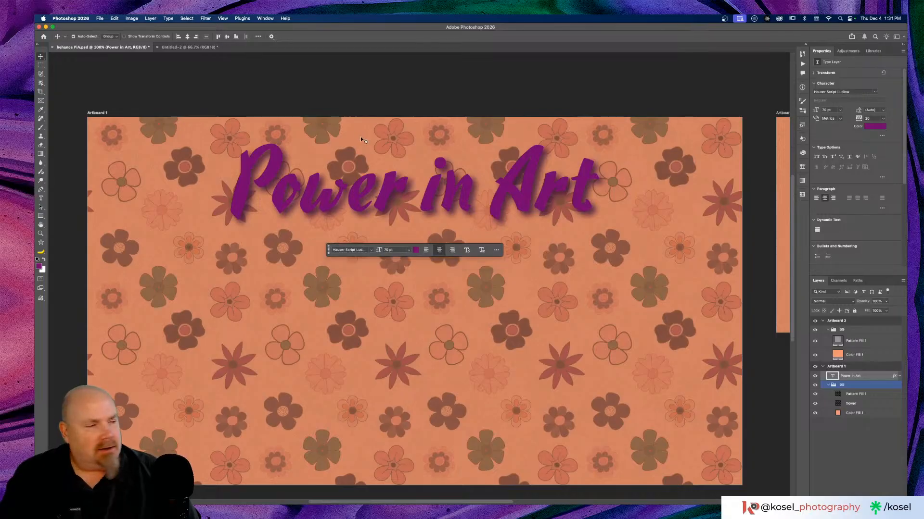
pyautogui.scroll(-1, 360, 139)
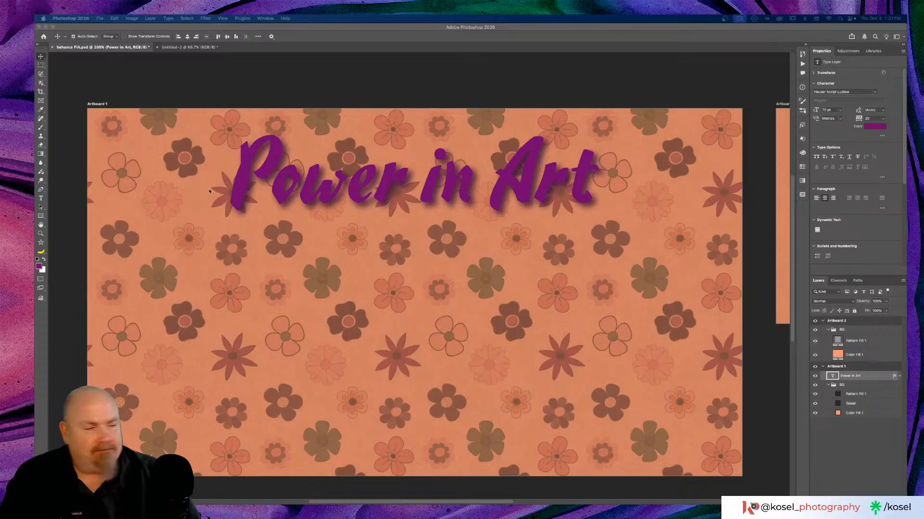
pyautogui.scroll(-2, 263, 187)
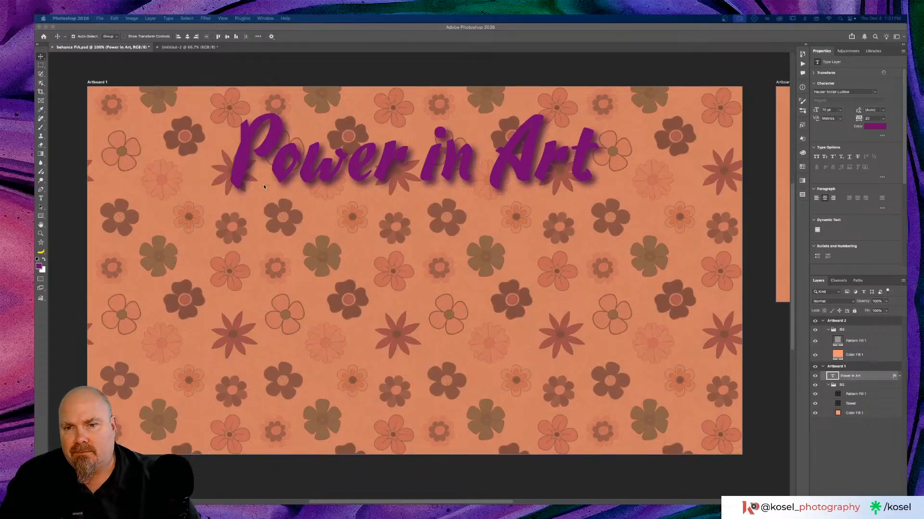
pyautogui.moveTo(382, 503)
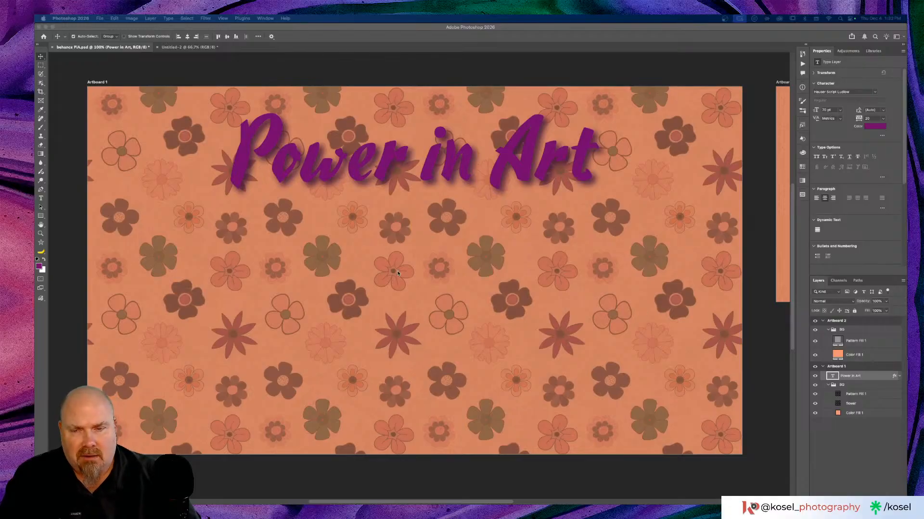
# Switch from the Power in Art library to the Texture library.
pyautogui.click(870, 52)
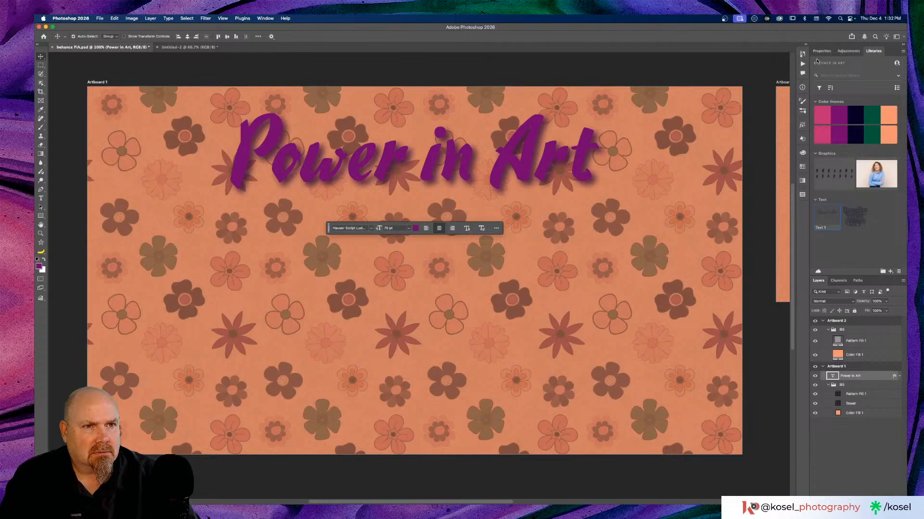
pyautogui.click(815, 63)
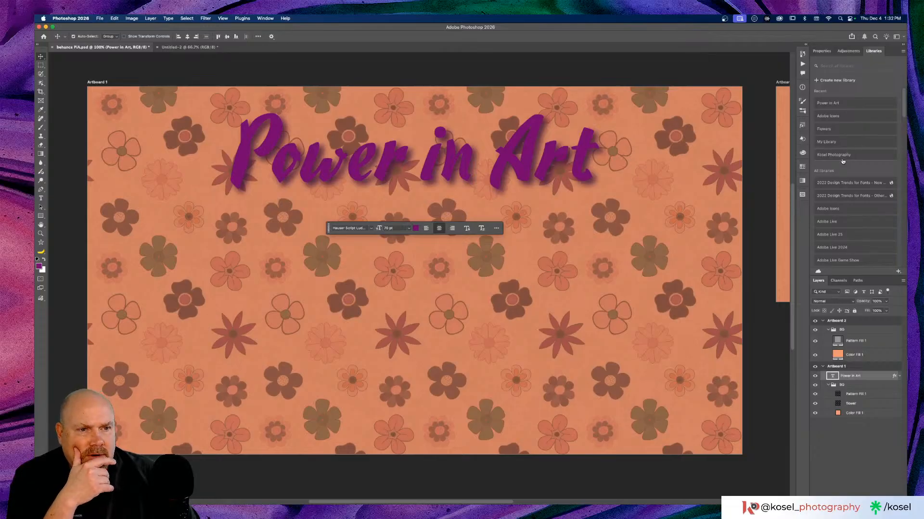
pyautogui.scroll(-6, 843, 161)
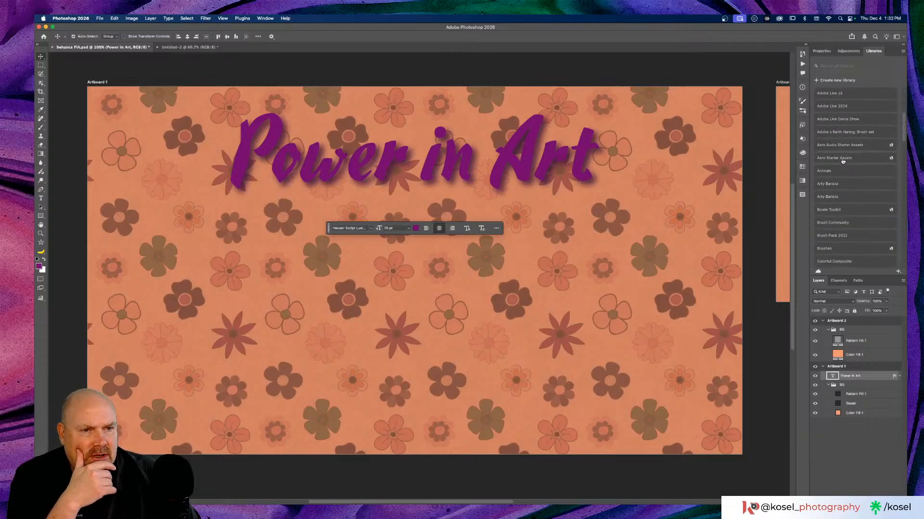
pyautogui.scroll(-2, 842, 161)
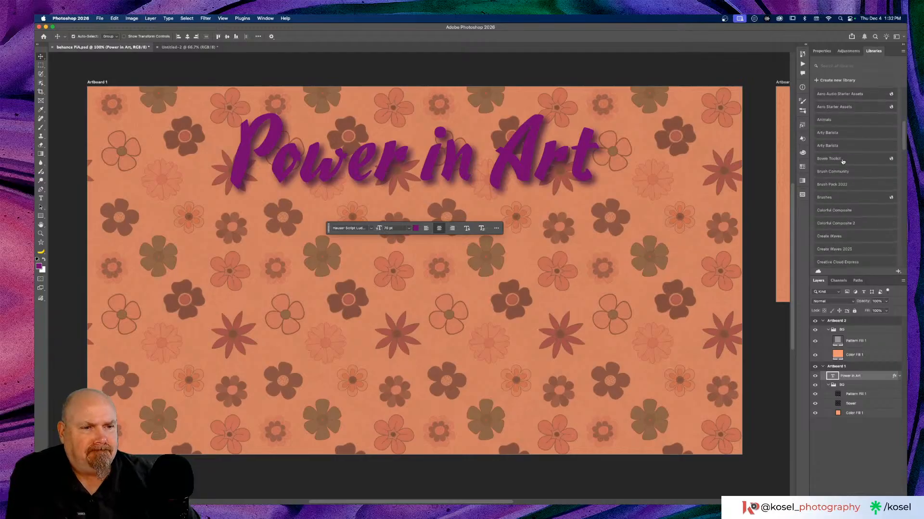
pyautogui.scroll(-4, 842, 162)
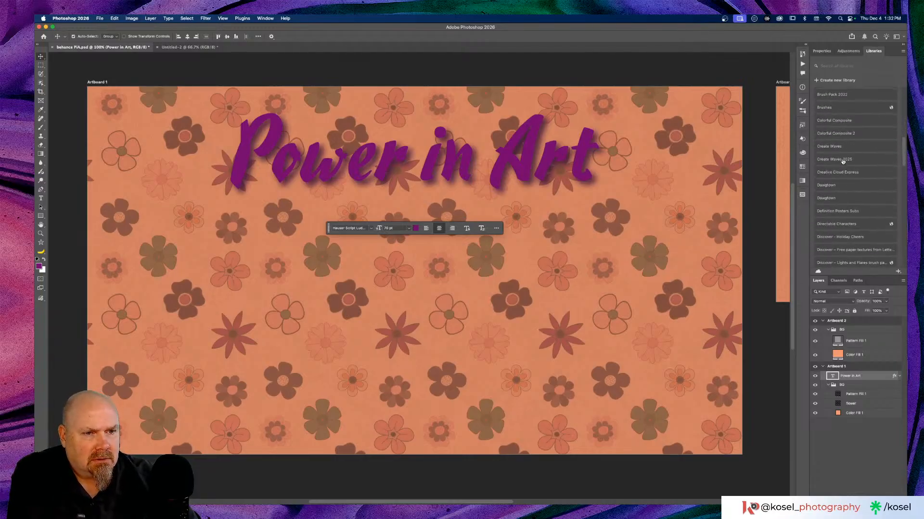
pyautogui.scroll(-3, 842, 162)
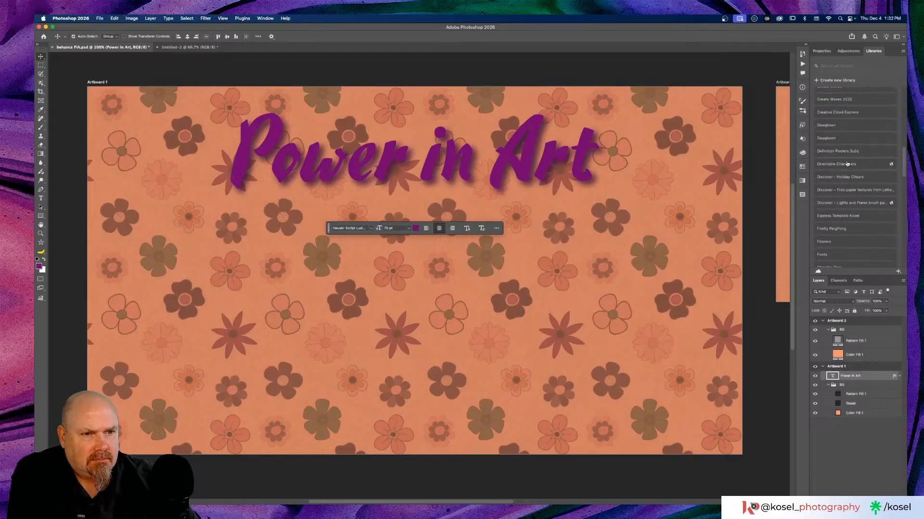
pyautogui.scroll(-3, 847, 164)
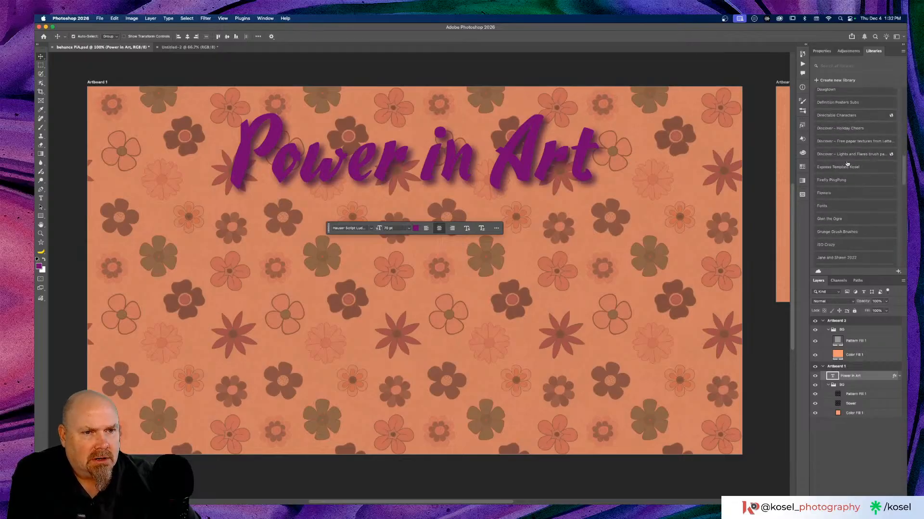
pyautogui.scroll(-3, 845, 194)
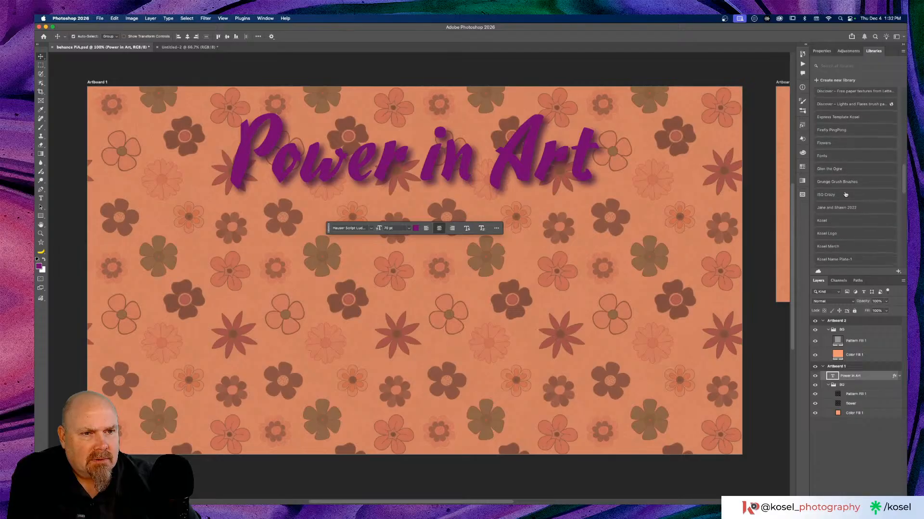
pyautogui.scroll(-3, 845, 194)
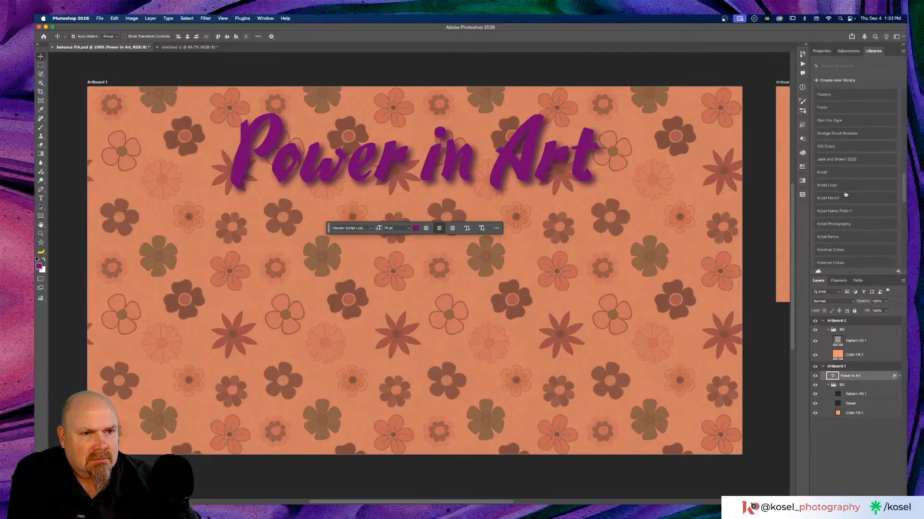
pyautogui.scroll(-6, 845, 194)
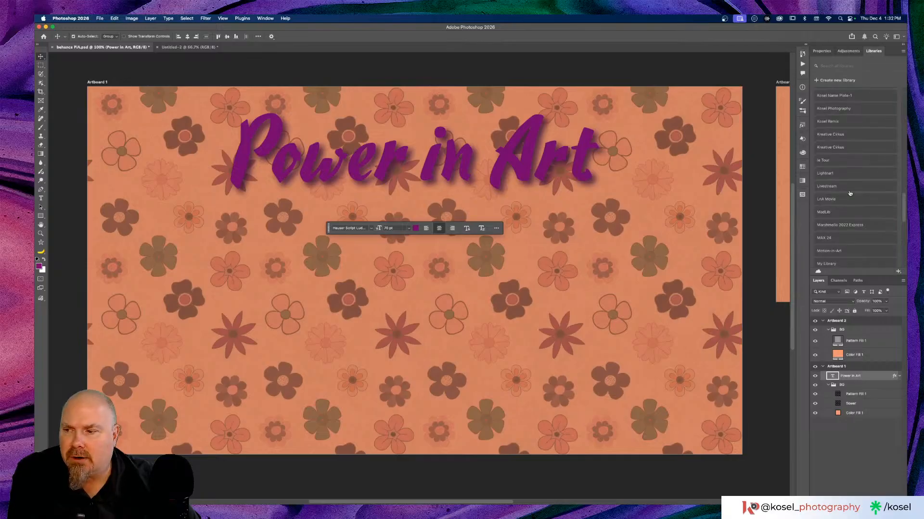
pyautogui.scroll(-2, 851, 192)
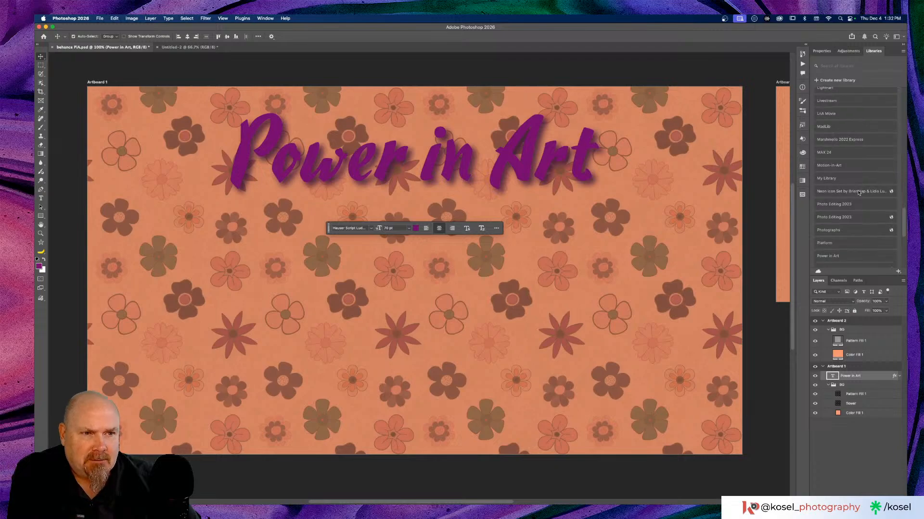
pyautogui.scroll(-2, 858, 192)
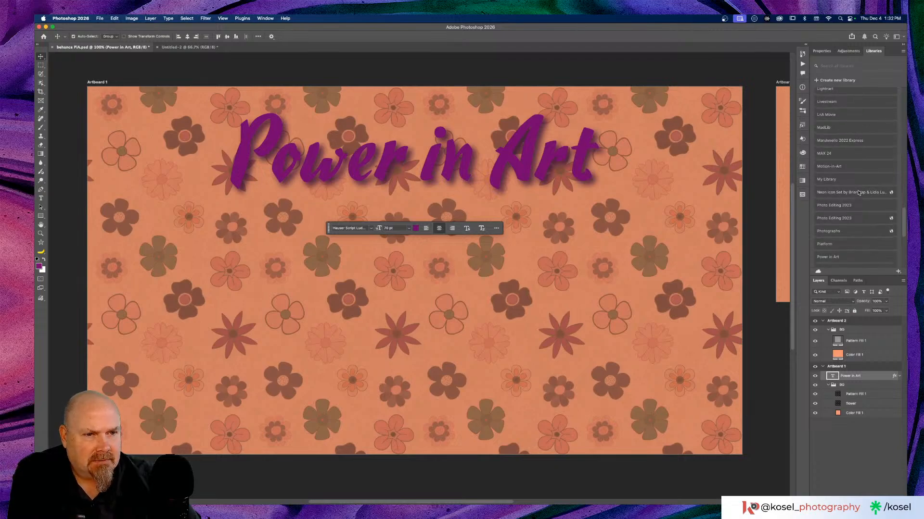
pyautogui.scroll(-2, 858, 193)
pyautogui.scroll(-2, 858, 193)
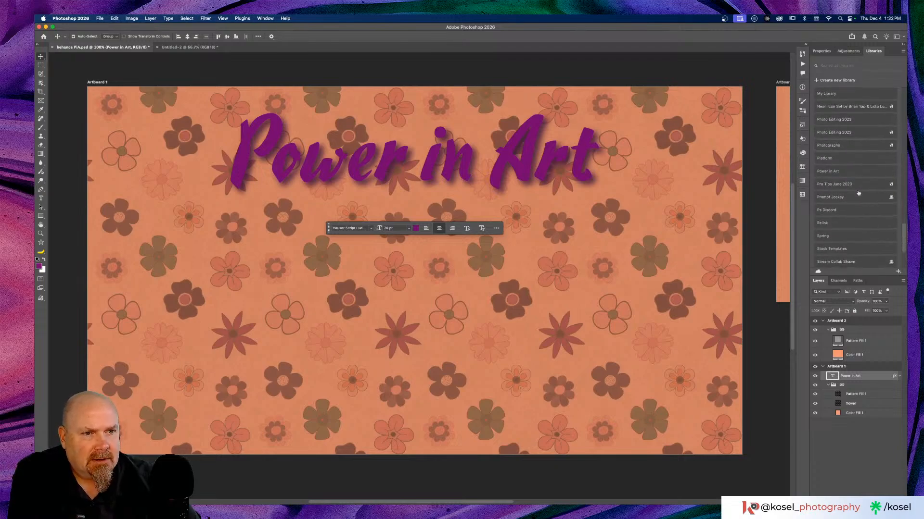
pyautogui.scroll(-4, 858, 193)
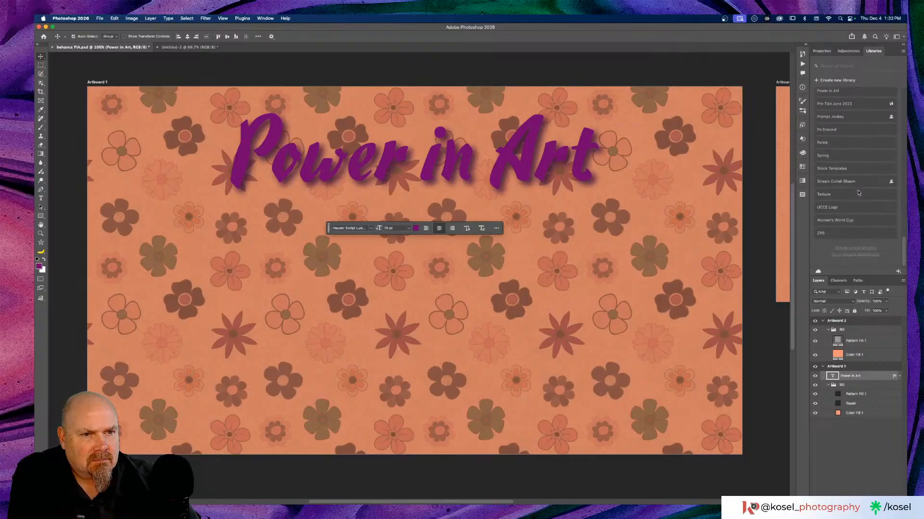
pyautogui.click(833, 195)
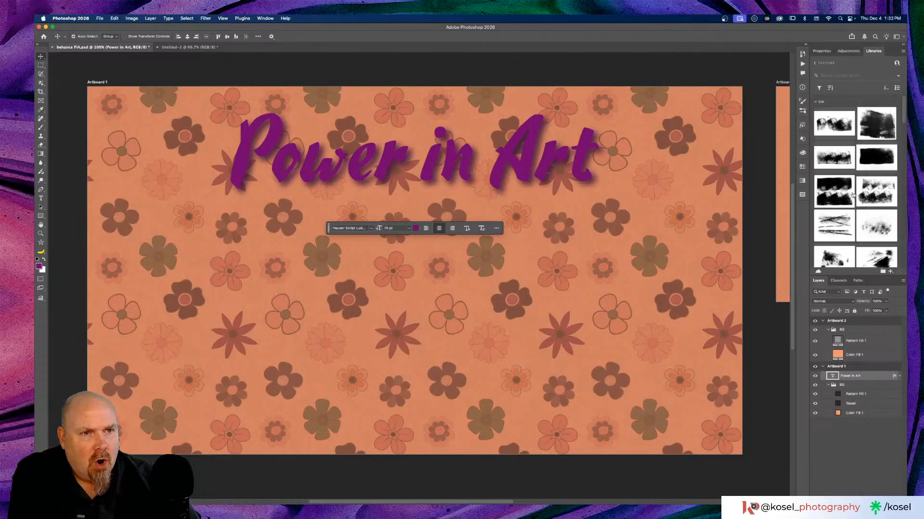
# Look through the Texture library's ink and texture graphics, and return to the Power in Art library.
pyautogui.scroll(-5, 852, 194)
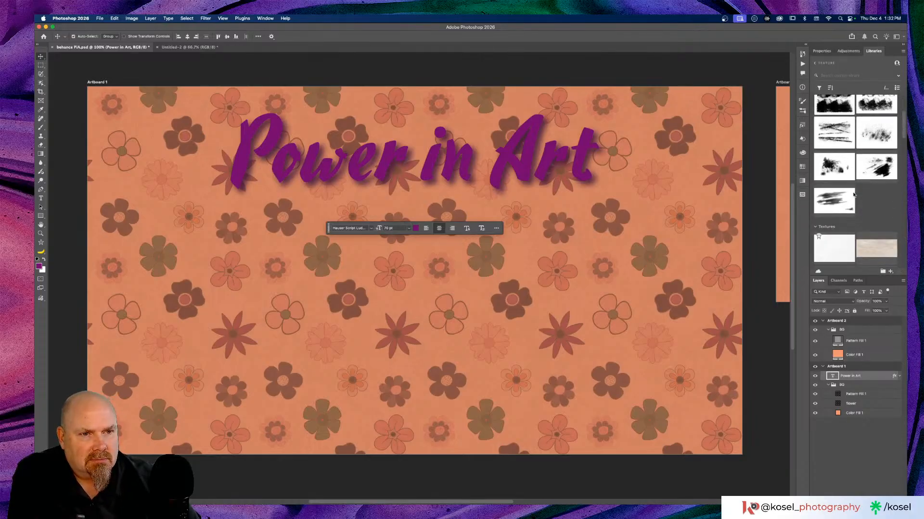
pyautogui.scroll(-8, 853, 194)
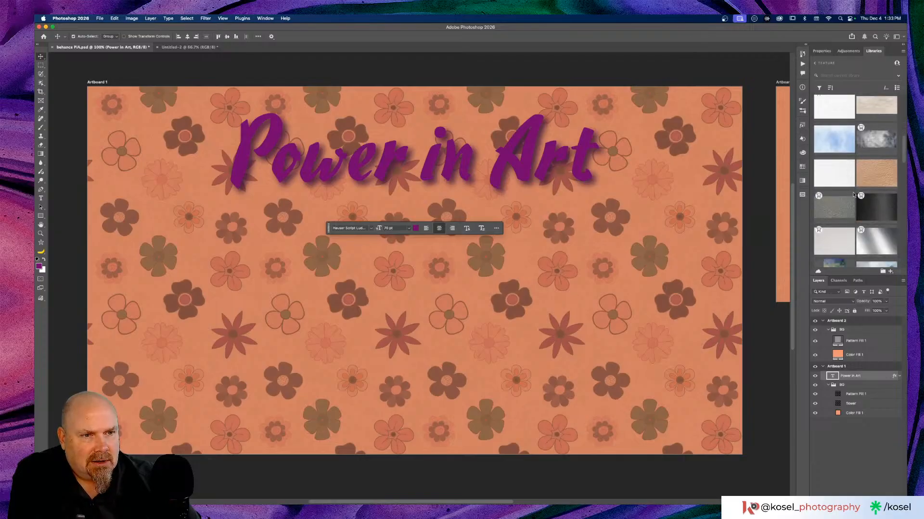
pyautogui.scroll(-7, 853, 194)
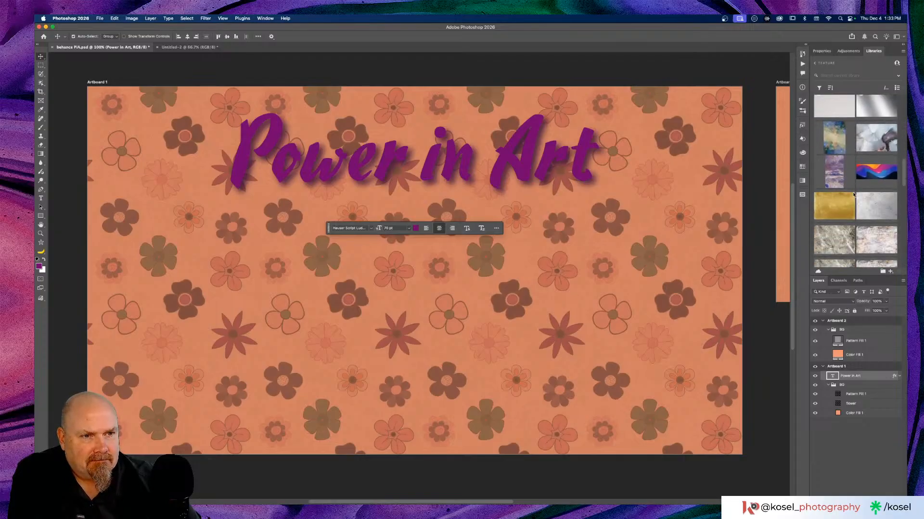
pyautogui.scroll(-3, 853, 195)
pyautogui.scroll(-5, 853, 195)
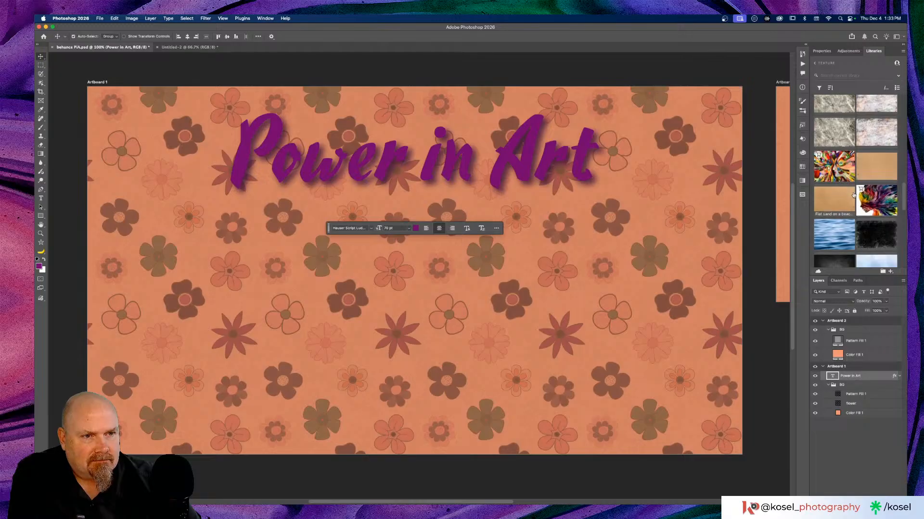
pyautogui.scroll(-8, 853, 194)
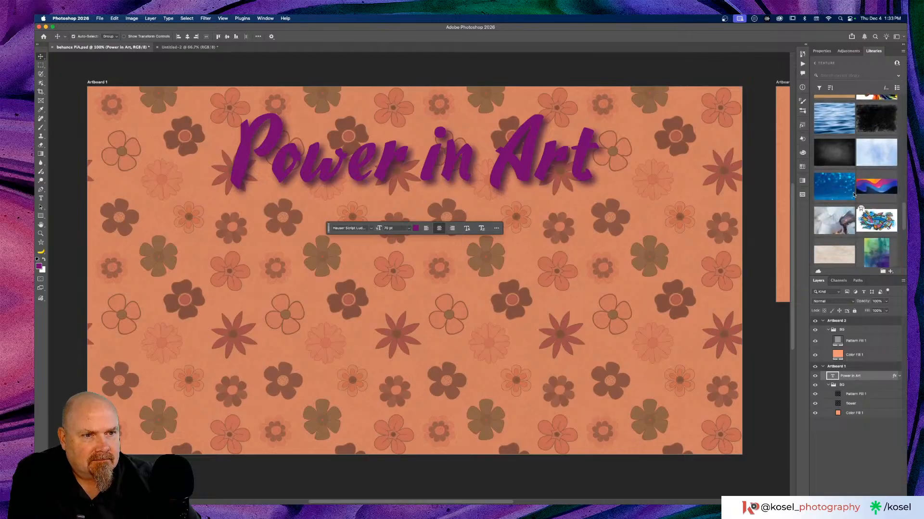
pyautogui.scroll(-6, 852, 195)
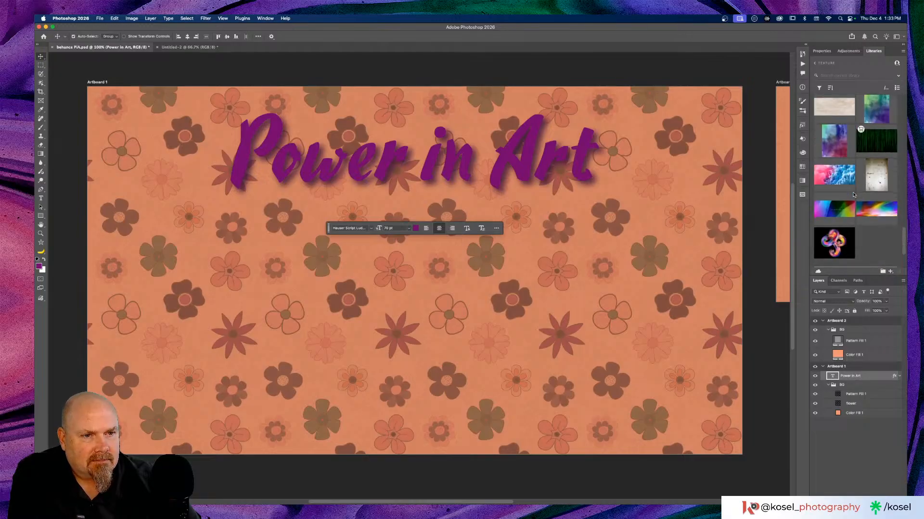
pyautogui.scroll(-2, 853, 194)
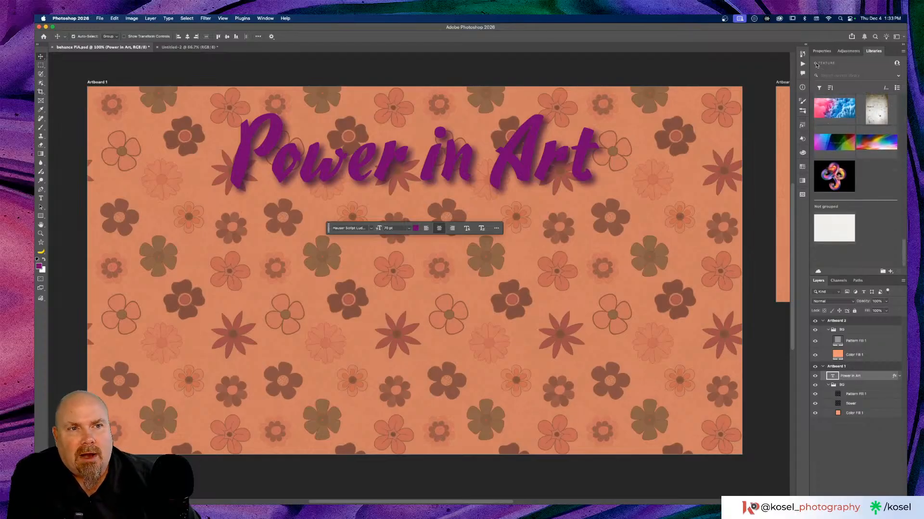
pyautogui.click(814, 64)
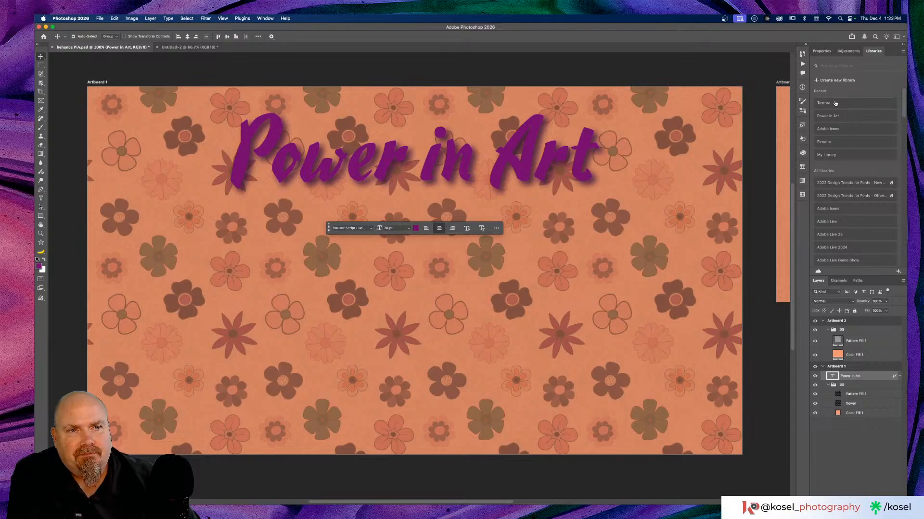
pyautogui.click(832, 117)
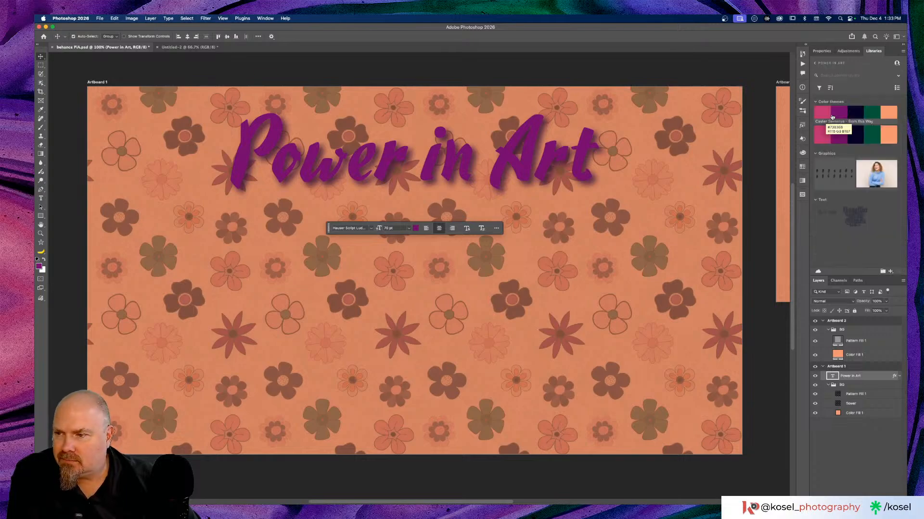
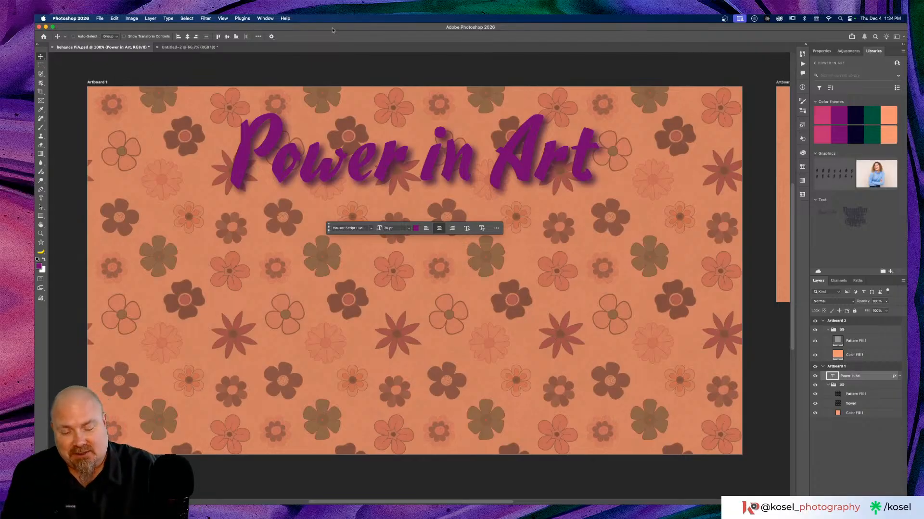
# Examine the "Power in Art" title and its shadow close up against the floral background.
pyautogui.press('super+equal')
pyautogui.scroll(10, 394, 69)
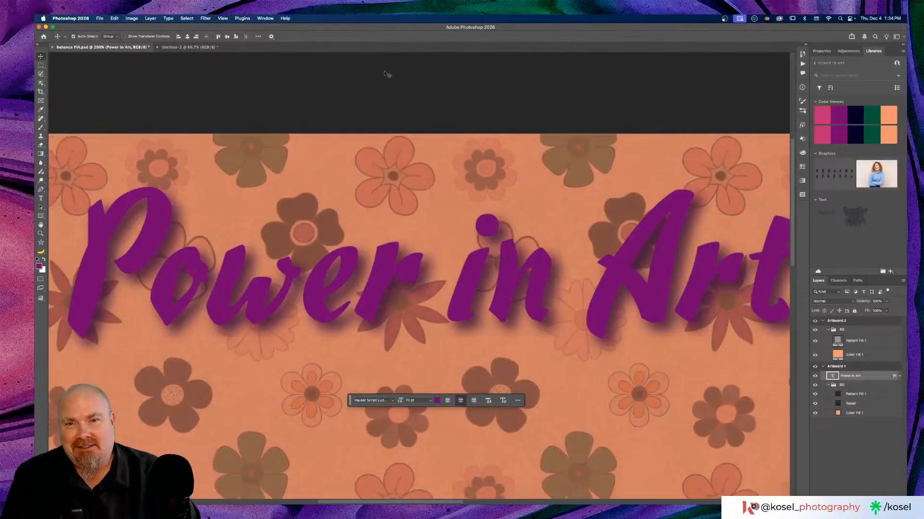
pyautogui.scroll(-2, 373, 96)
pyautogui.click(374, 96)
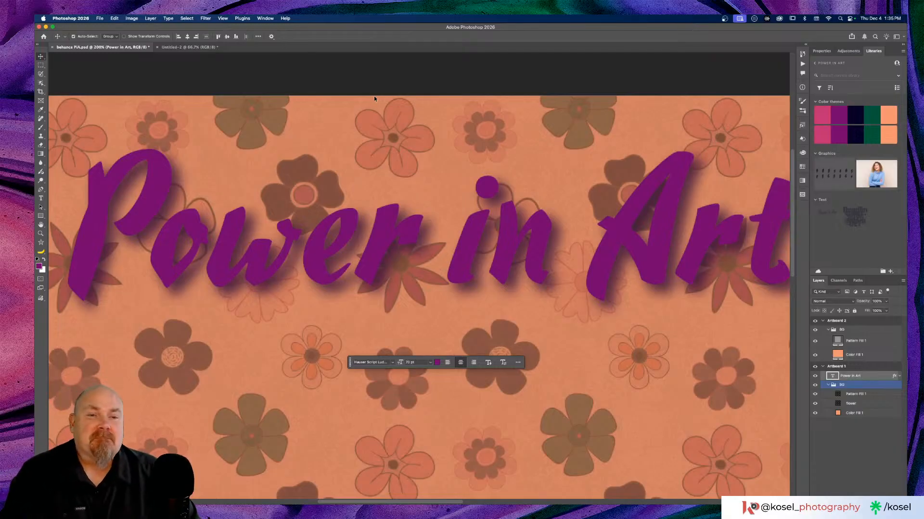
pyautogui.scroll(-1, 374, 97)
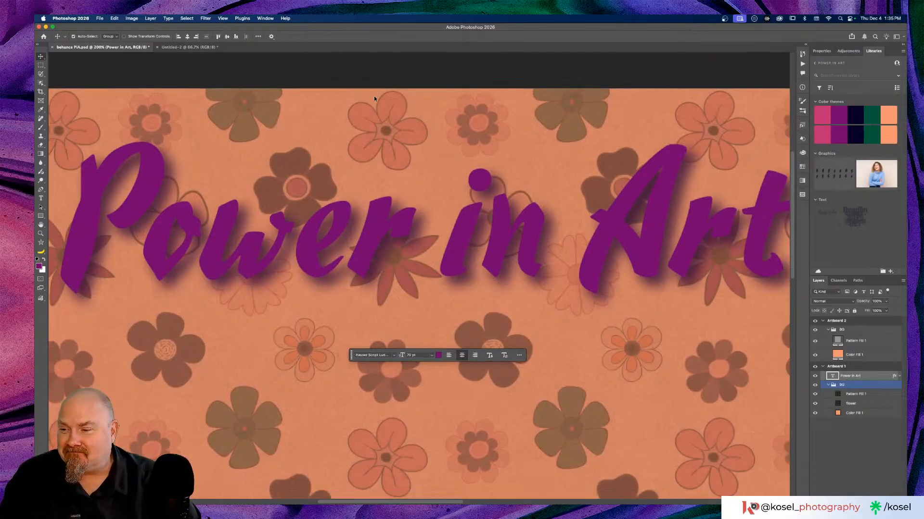
pyautogui.hscroll(1, 375, 98)
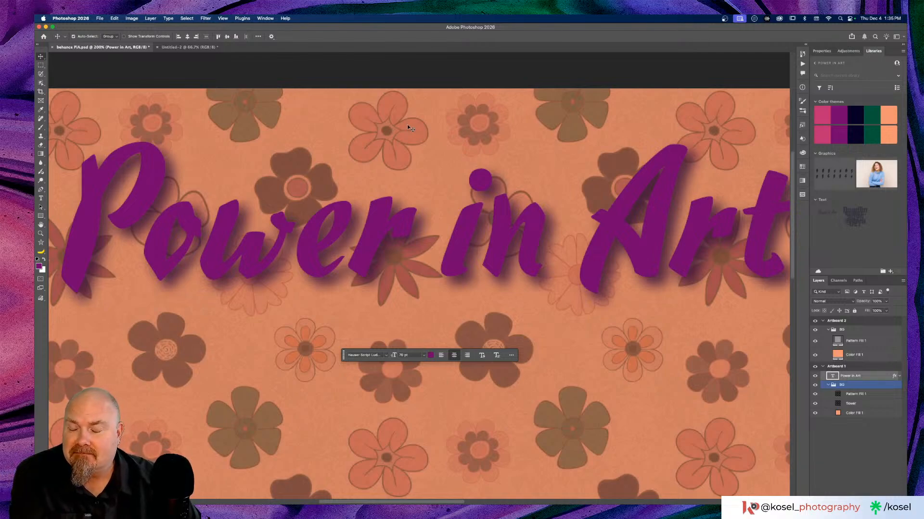
pyautogui.scroll(-1, 407, 126)
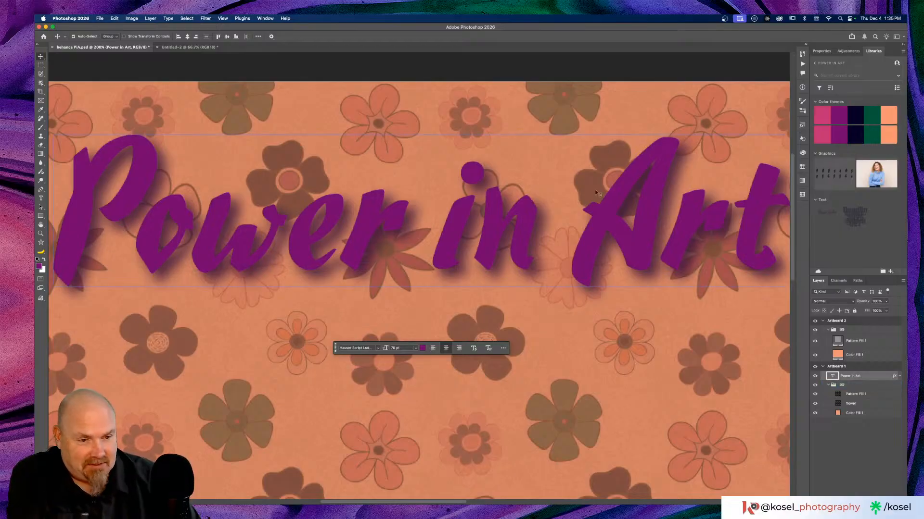
# Review the Drop Shadow settings in the "Power in Art" text layer's style and close them without changes.
pyautogui.click(873, 376)
pyautogui.doubleClick(873, 376)
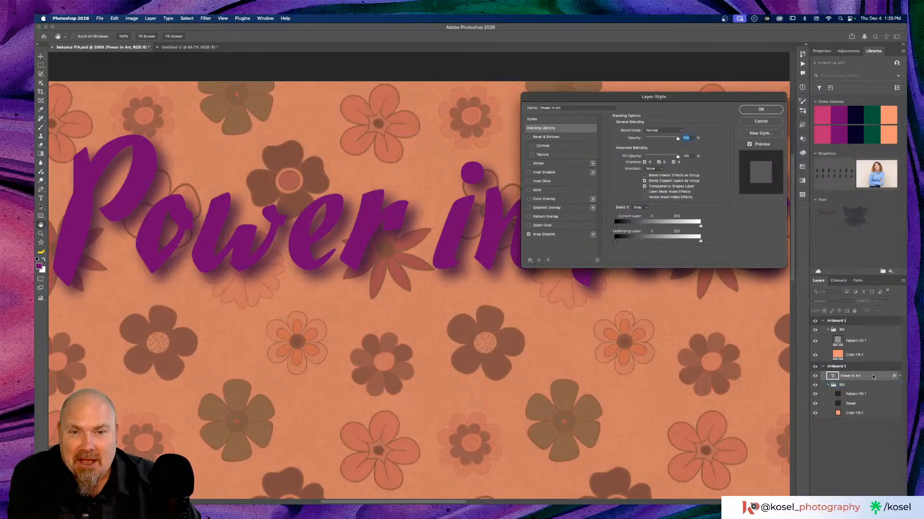
pyautogui.moveTo(640, 98); pyautogui.dragTo(525, 109)
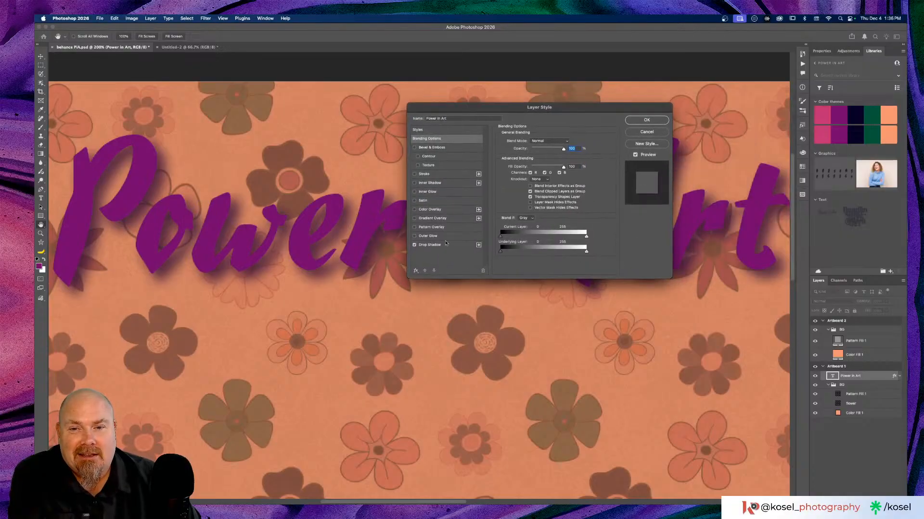
pyautogui.click(429, 246)
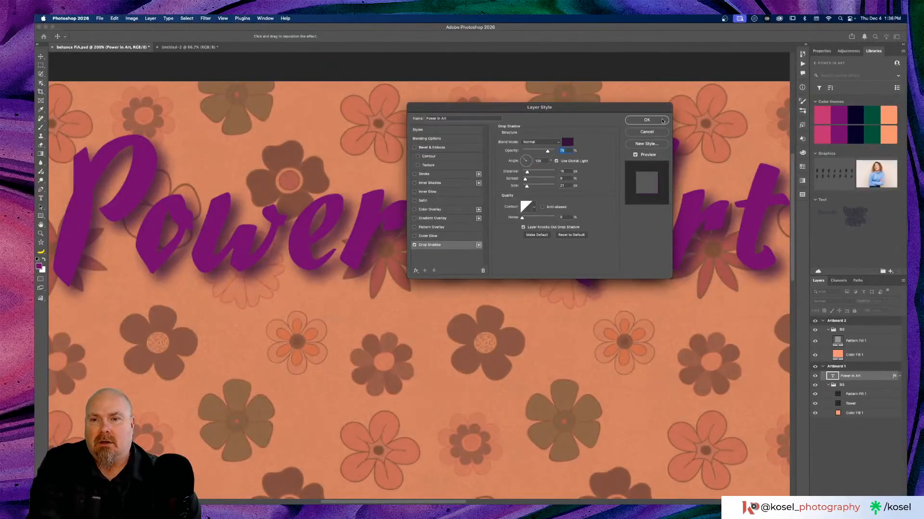
pyautogui.click(662, 120)
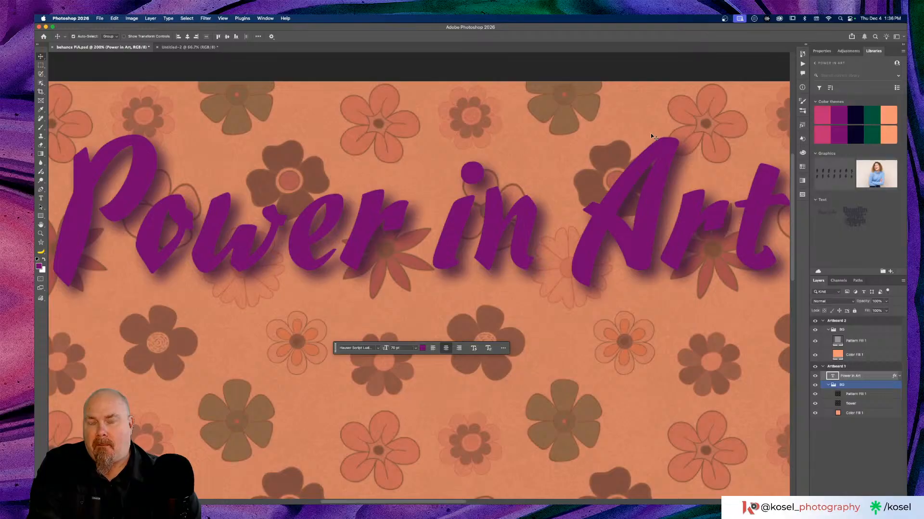
pyautogui.press('super+minus')
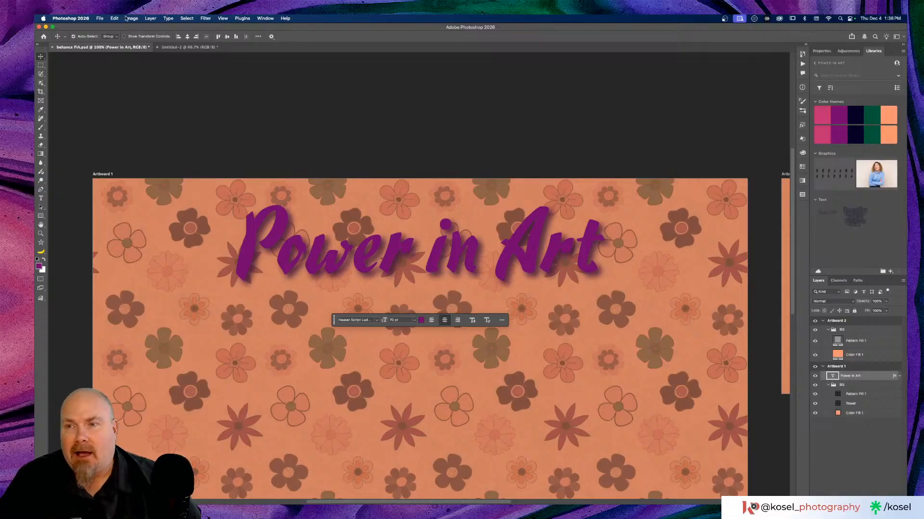
pyautogui.click(130, 19)
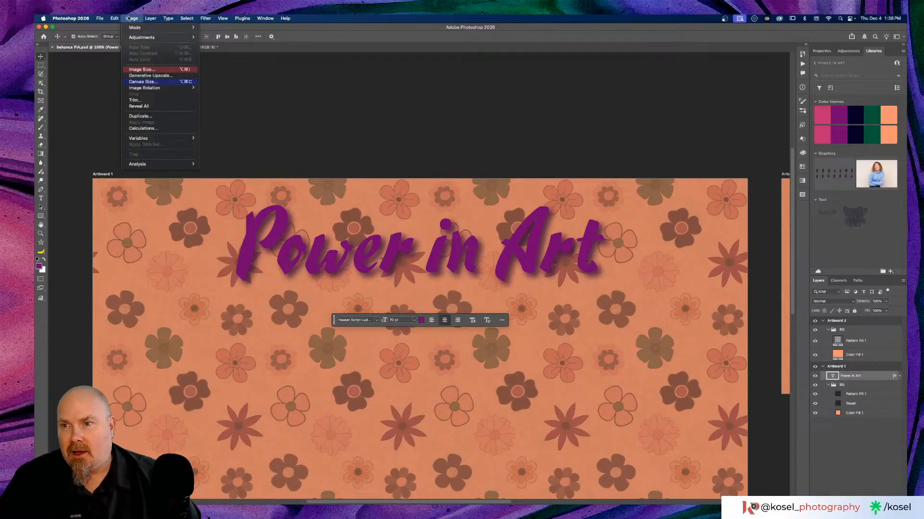
pyautogui.moveTo(149, 19)
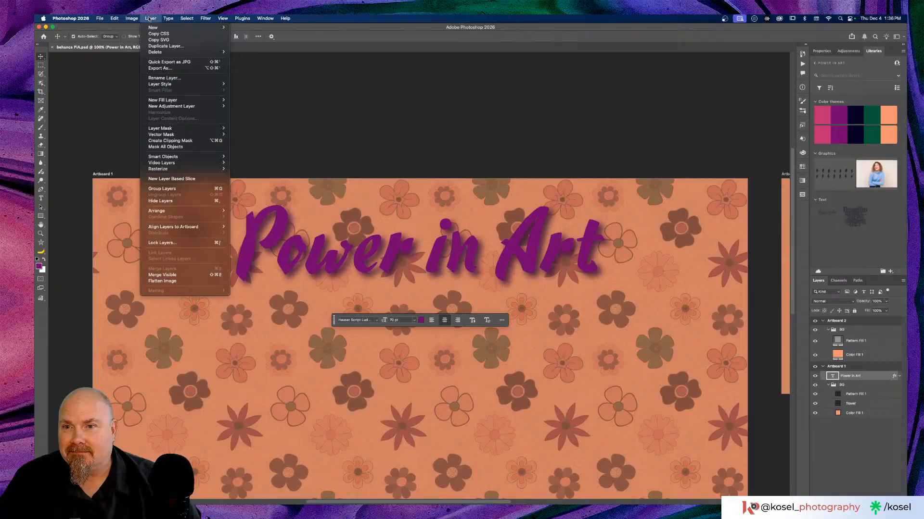
pyautogui.click(116, 26)
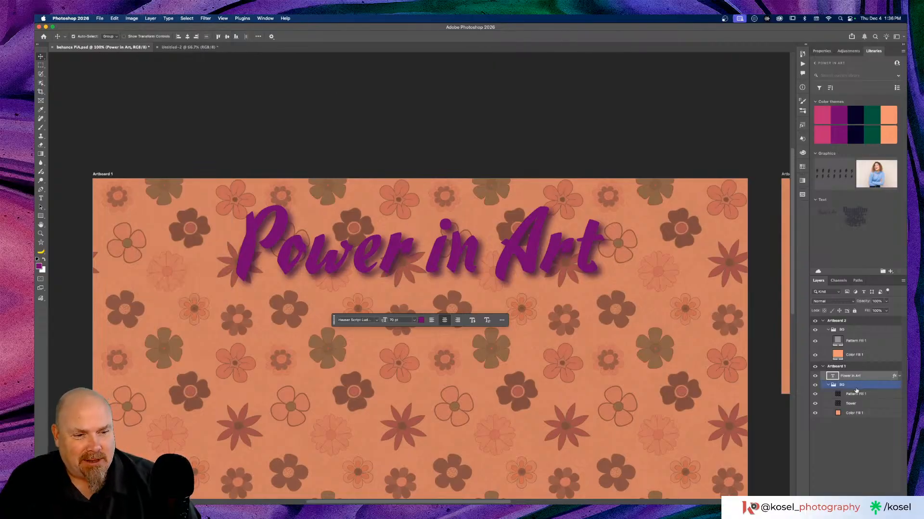
# Add a blank layer above the "Power in Art" title and search the Brush tool's presets for "lens".
pyautogui.click(883, 500)
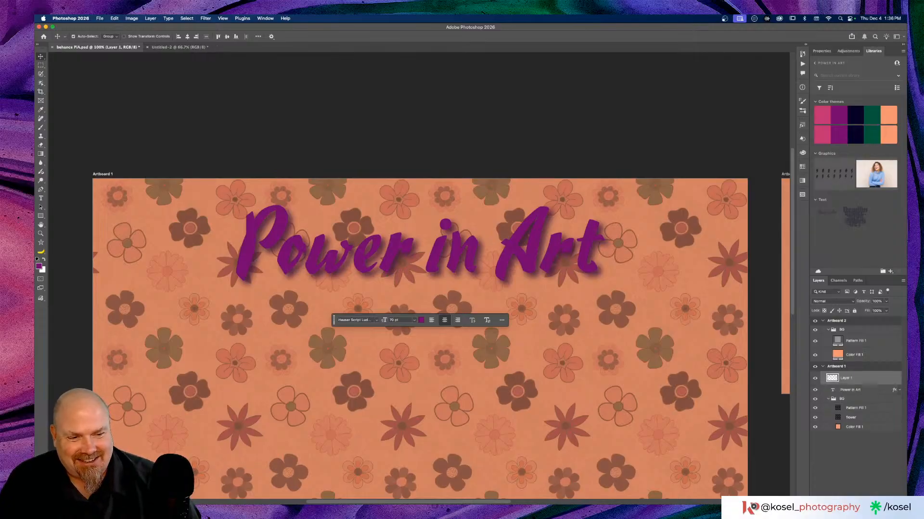
pyautogui.press('b')
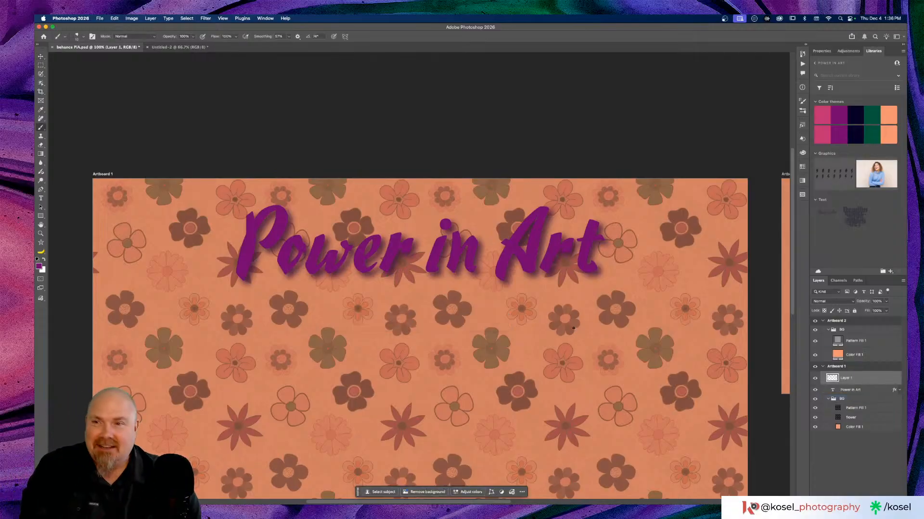
pyautogui.click(84, 38)
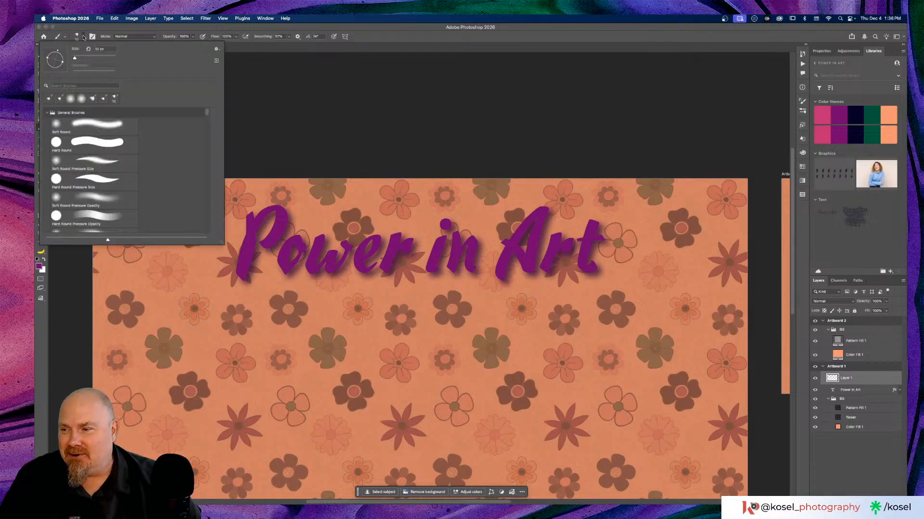
pyautogui.click(77, 85)
pyautogui.write('lens')
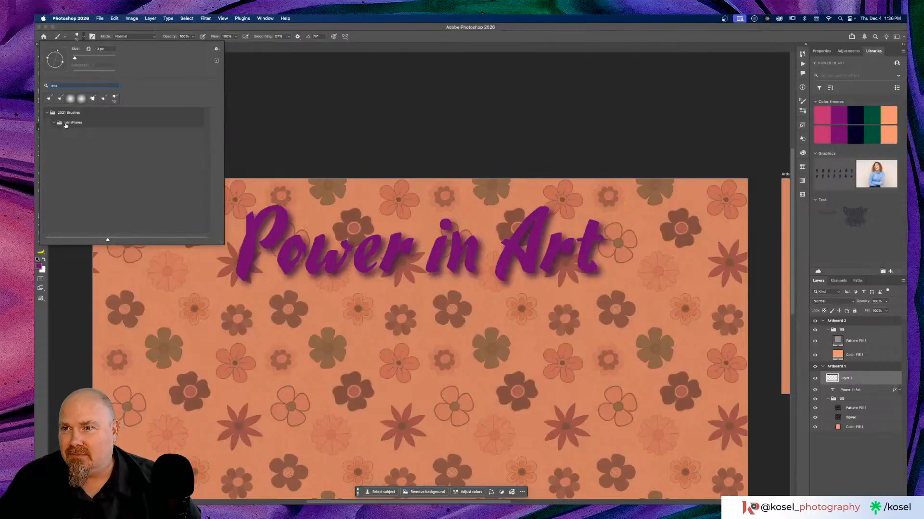
pyautogui.doubleClick(66, 124)
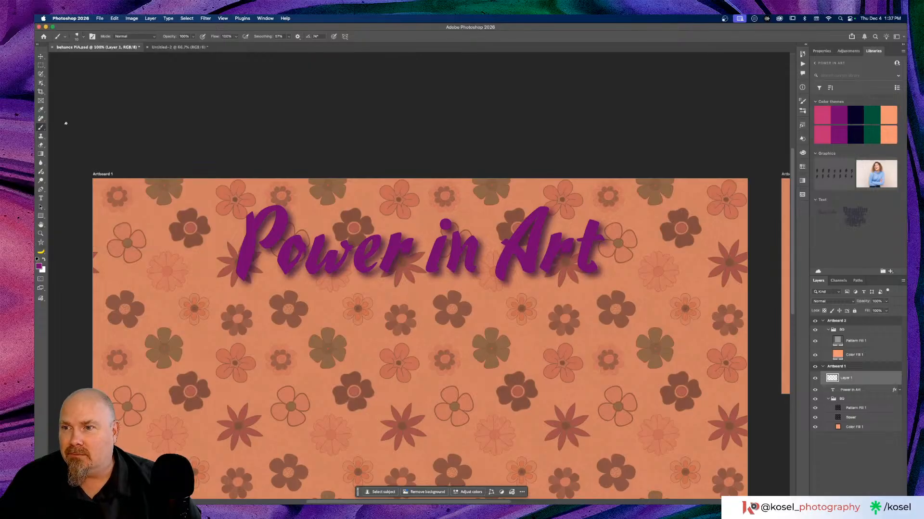
# Select the second brush preset in the LensFlares group of the 2021 Brushes set.
pyautogui.click(83, 36)
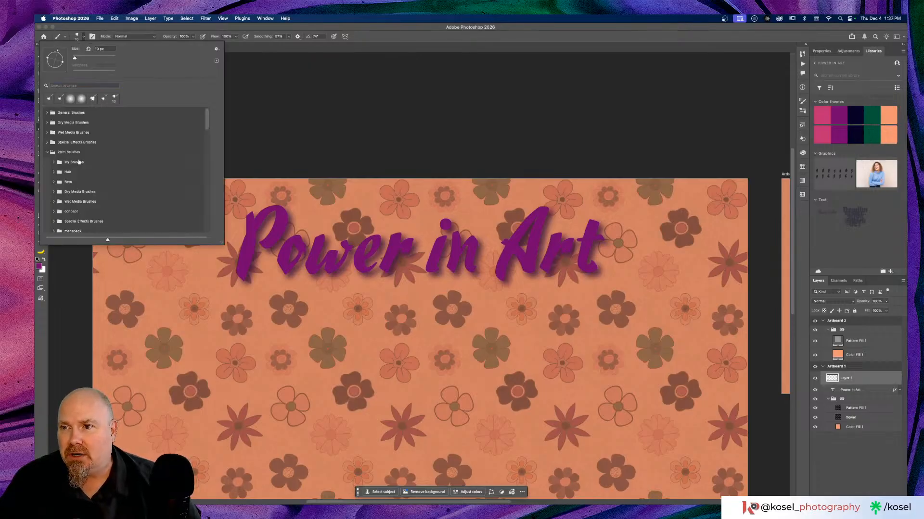
pyautogui.click(78, 85)
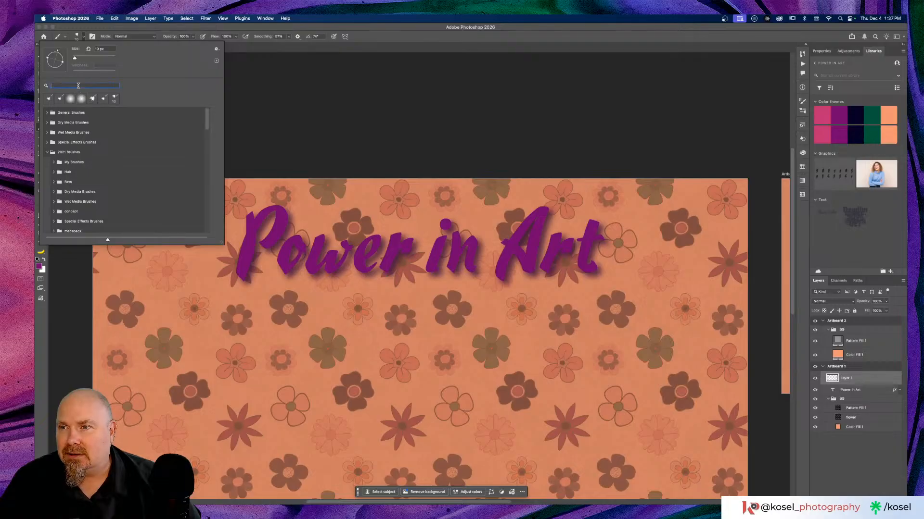
pyautogui.scroll(-5, 96, 153)
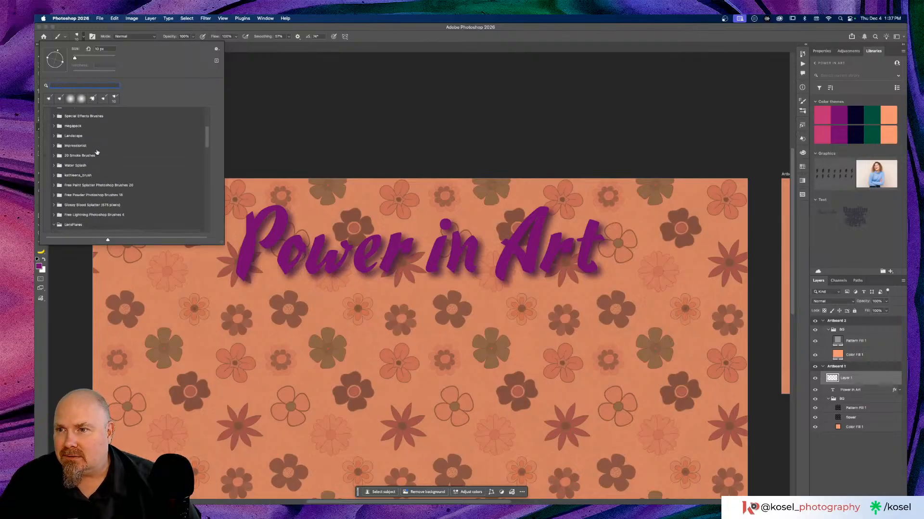
pyautogui.scroll(-5, 97, 152)
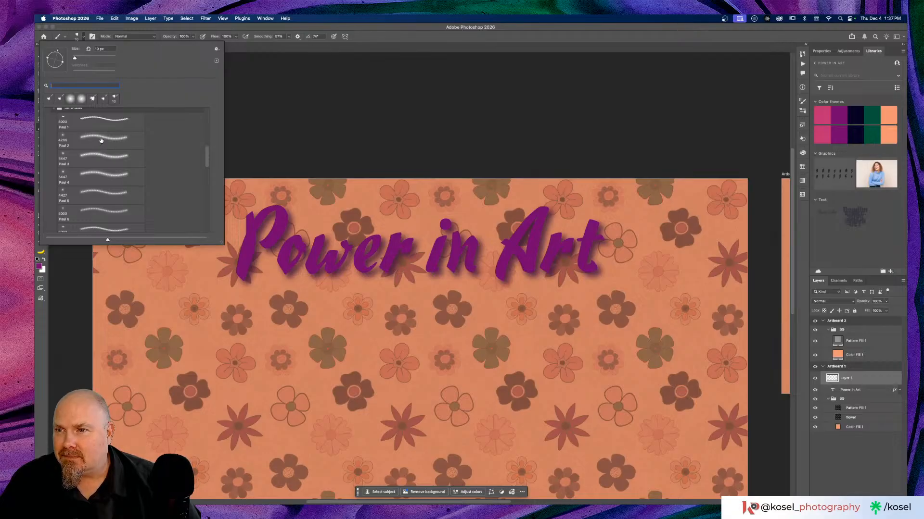
pyautogui.click(100, 140)
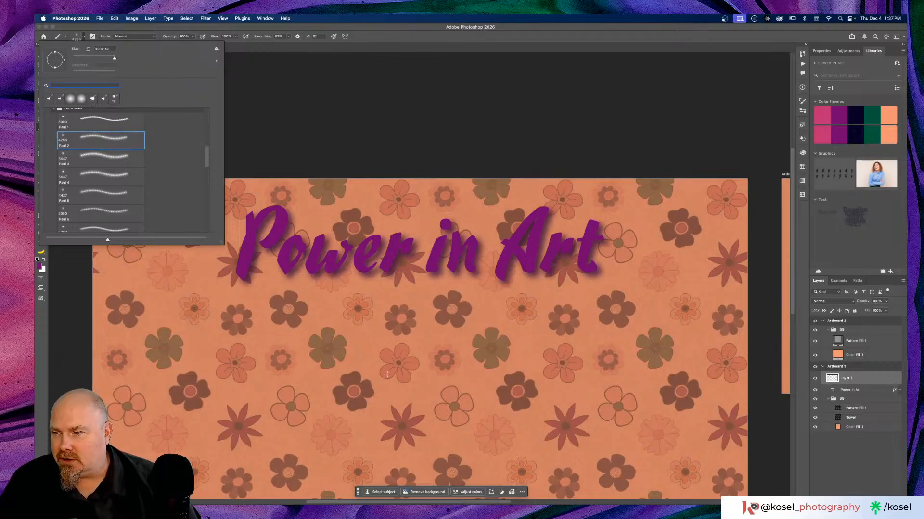
pyautogui.press('Return')
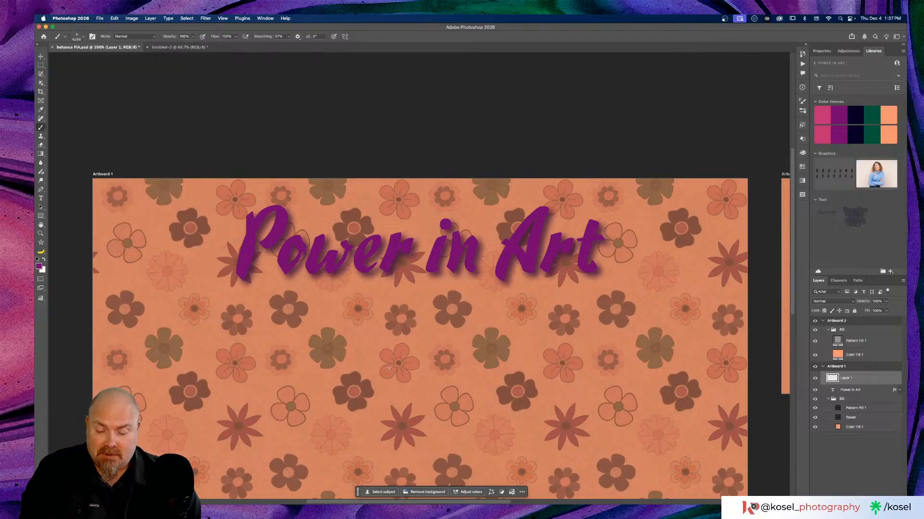
pyautogui.press('z')
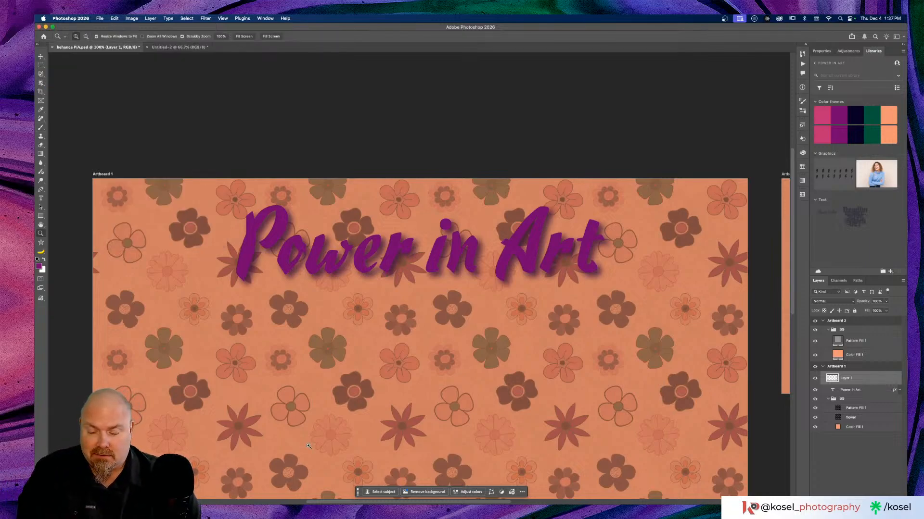
# Swap the foreground colour to white and shrink the lens flare brush to fit over the artboard.
pyautogui.press('x')
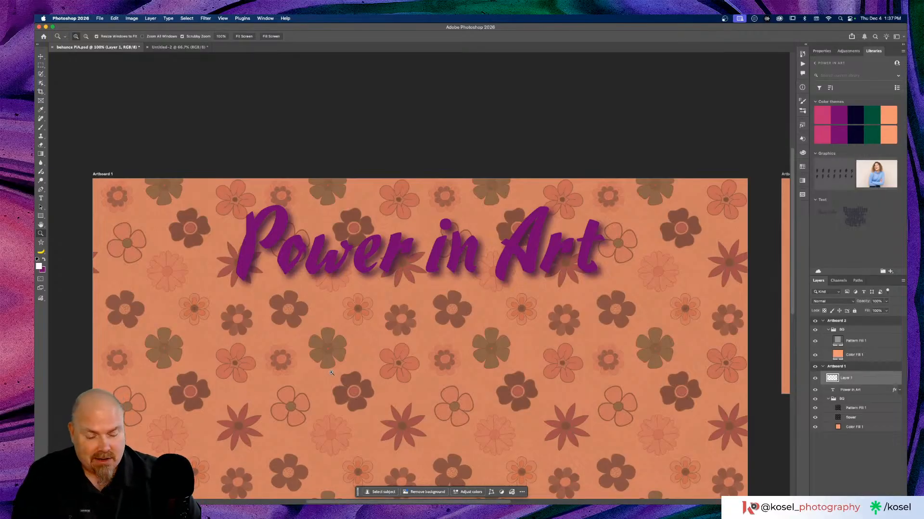
pyautogui.press('b')
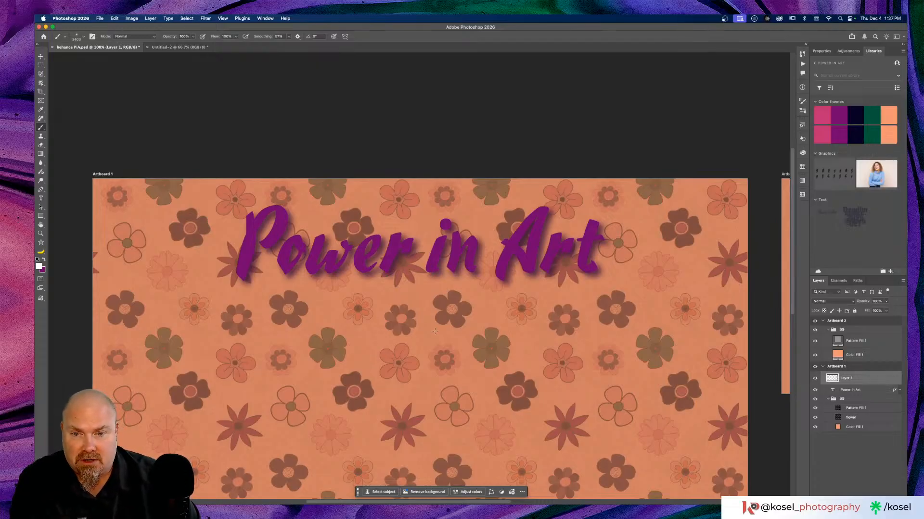
pyautogui.press('[')
pyautogui.press('[')
pyautogui.press('[')
pyautogui.press('[')
pyautogui.press('[')
pyautogui.press('[')
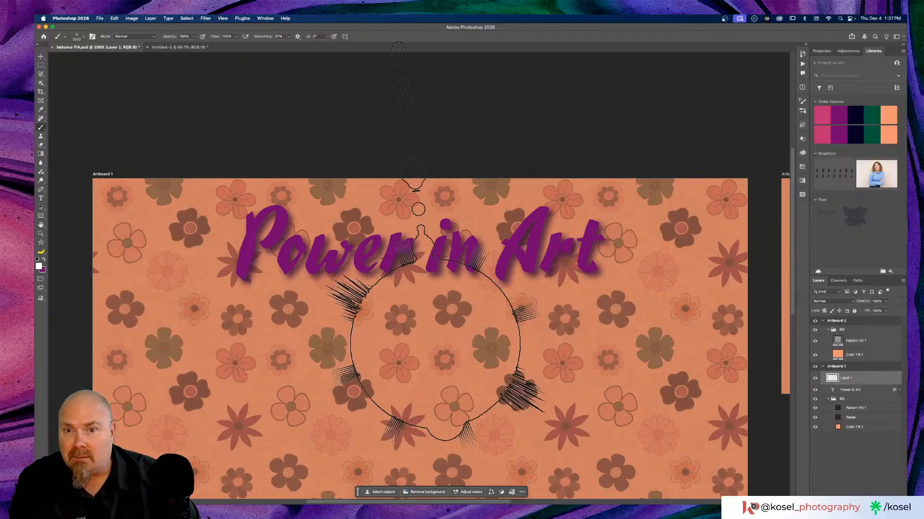
# Rotate the lens flare brush tip to 143° so its trail of spots points down and to the left.
pyautogui.press('Left')
pyautogui.press('Left')
pyautogui.press('Left')
pyautogui.press('Left')
pyautogui.press('Left')
pyautogui.press('Left')
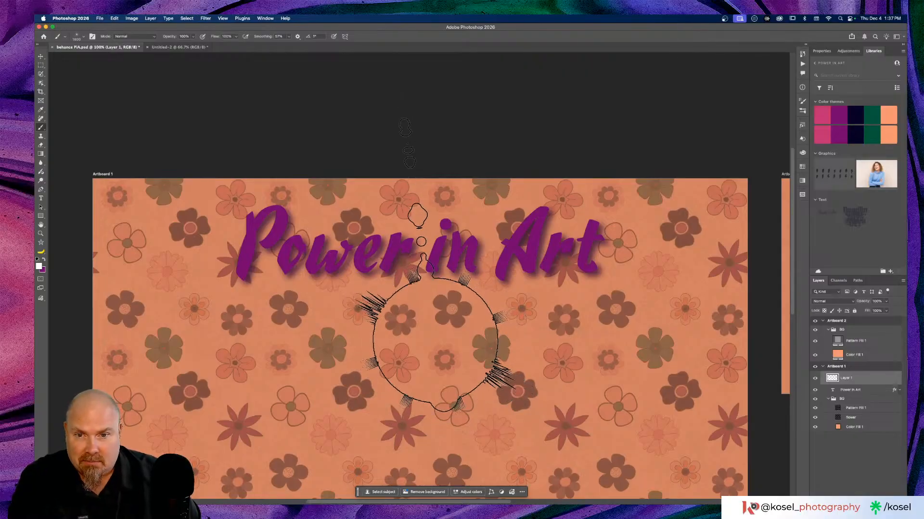
pyautogui.press('Left')
pyautogui.press('Left')
pyautogui.press('Left')
pyautogui.press('Left')
pyautogui.press('Left')
pyautogui.press('Left')
pyautogui.press('Left')
pyautogui.press('Left')
pyautogui.press('Left')
pyautogui.press('Left')
pyautogui.press('Left')
pyautogui.press('Left')
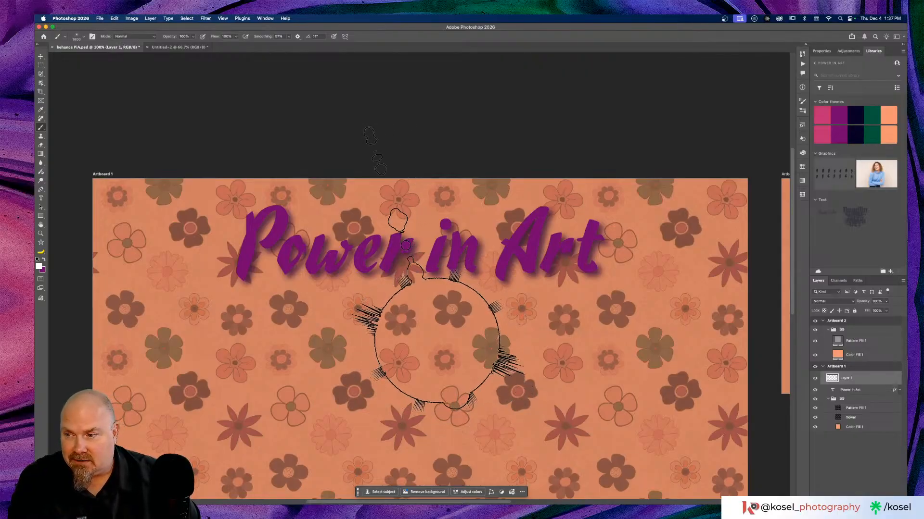
pyautogui.press('Left')
pyautogui.press('Left')
pyautogui.press('Left')
pyautogui.press('Left')
pyautogui.press('Left')
pyautogui.press('Left')
pyautogui.press('Left')
pyautogui.press('Left')
pyautogui.press('Left')
pyautogui.press('Left')
pyautogui.press('Left')
pyautogui.press('Left')
pyautogui.press('Left')
pyautogui.press('Left')
pyautogui.press('Left')
pyautogui.press('Left')
pyautogui.press('Left')
pyautogui.press('Left')
pyautogui.press('Left')
pyautogui.press('Left')
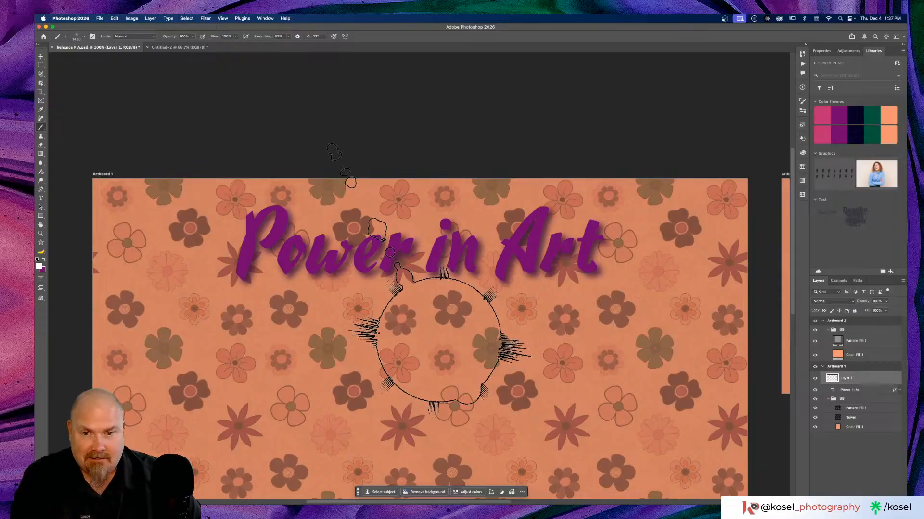
pyautogui.press('Left')
pyautogui.press('Left')
pyautogui.press('Left')
pyautogui.press('Left')
pyautogui.press('Left')
pyautogui.press('Left')
pyautogui.press('Left')
pyautogui.press('Left')
pyautogui.press('Left')
pyautogui.press('Left')
pyautogui.press('Left')
pyautogui.press('Left')
pyautogui.press('Left')
pyautogui.press('Left')
pyautogui.press('Left')
pyautogui.press('Left')
pyautogui.press('Left')
pyautogui.press('Left')
pyautogui.press('Left')
pyautogui.press('Left')
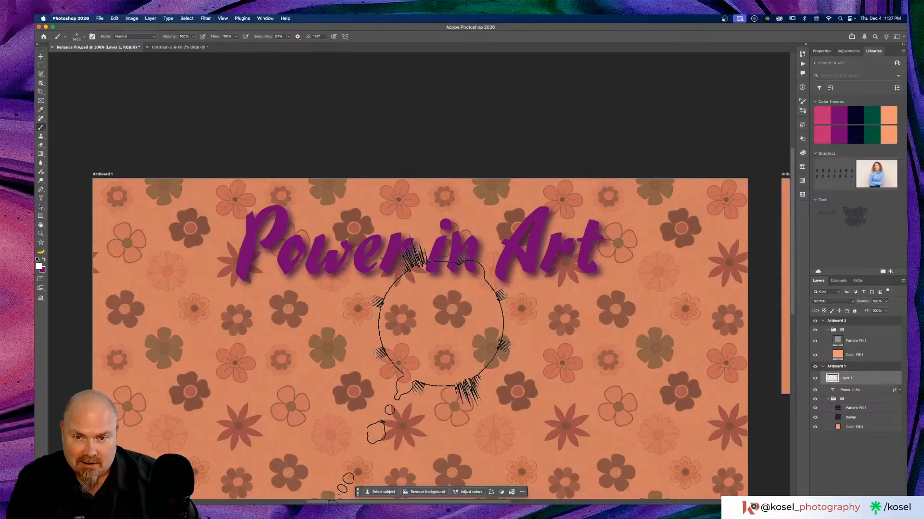
# Shrink the rotated brush further and stamp one white flare over the dot of the "i" in the title.
pyautogui.press('[')
pyautogui.press('[')
pyautogui.press('[')
pyautogui.press('[')
pyautogui.press('[')
pyautogui.press('[')
pyautogui.press('[')
pyautogui.press('[')
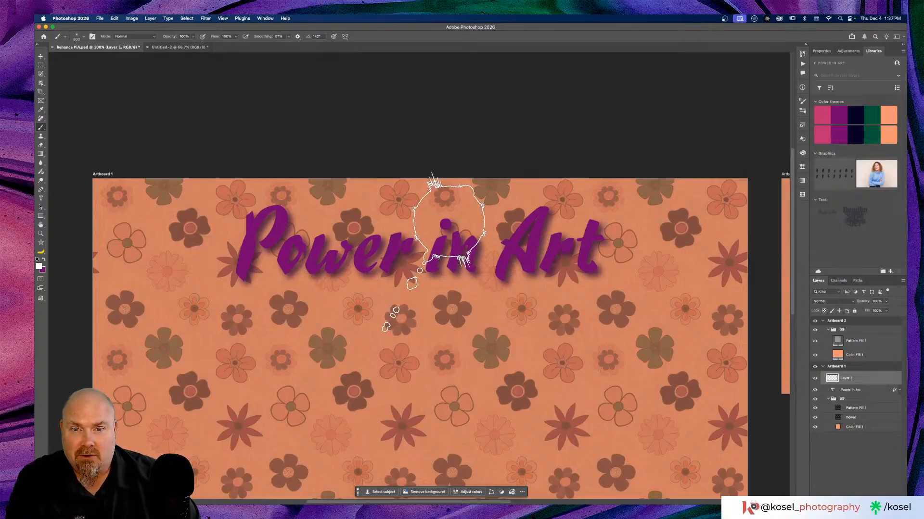
pyautogui.click(448, 221)
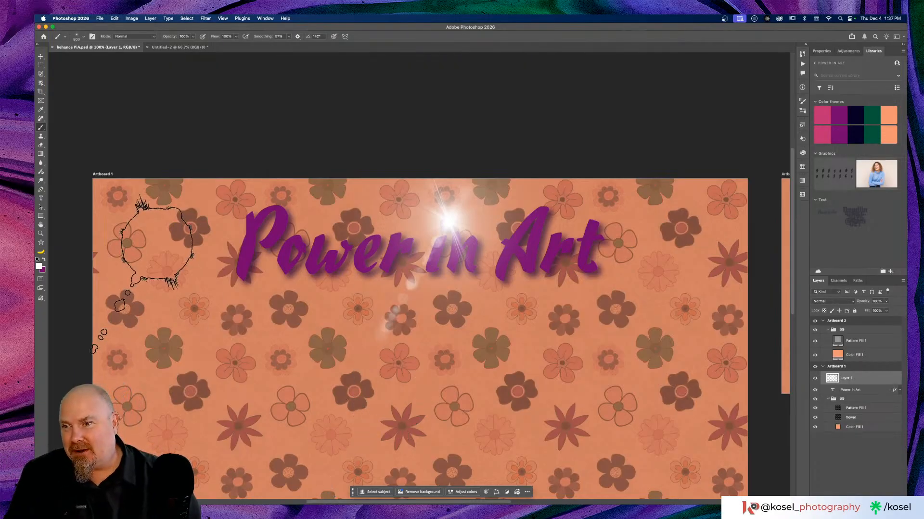
# Set the background colour to a light yellow and return to the Brush tool.
pyautogui.click(43, 270)
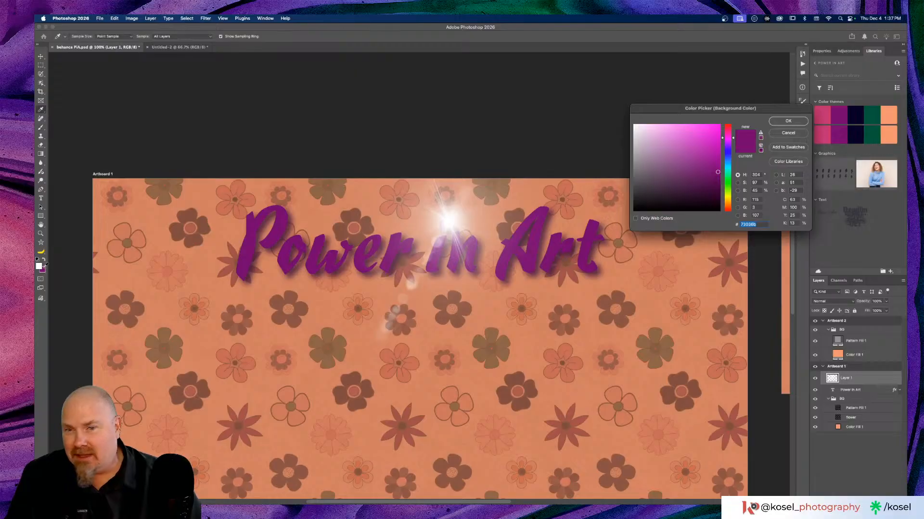
pyautogui.moveTo(728, 139); pyautogui.dragTo(731, 196)
pyautogui.moveTo(673, 140); pyautogui.dragTo(672, 129)
pyautogui.click(789, 120)
pyautogui.press('b')
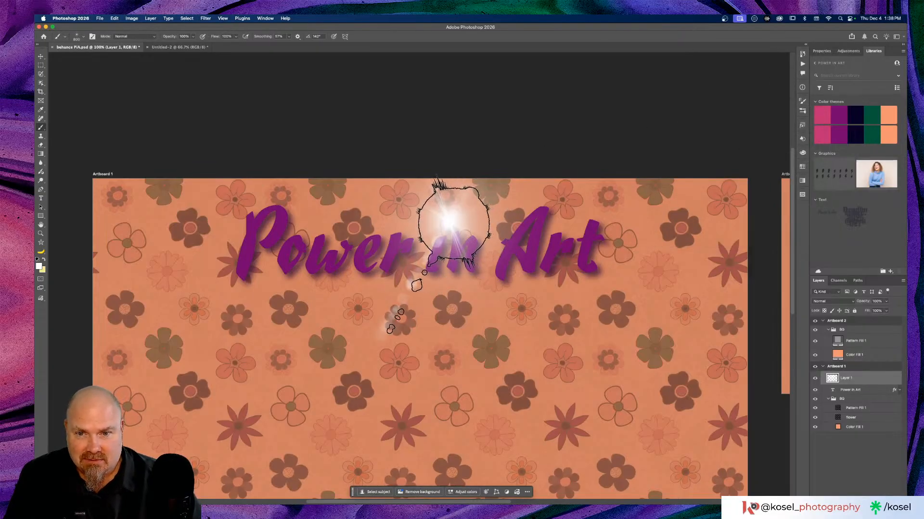
# Stamp a slightly smaller yellow flare over the centre of the white one, using the swapped foreground colour.
pyautogui.press('[')
pyautogui.press('[')
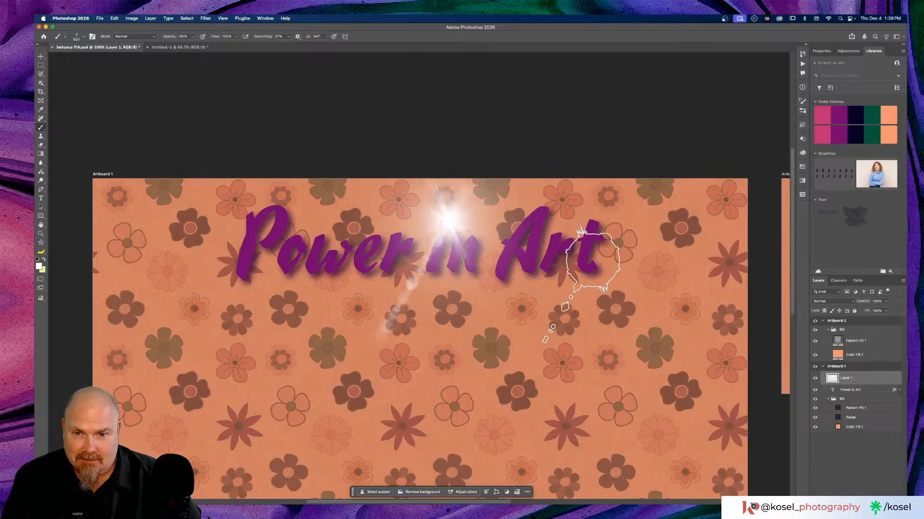
pyautogui.press('super+z')
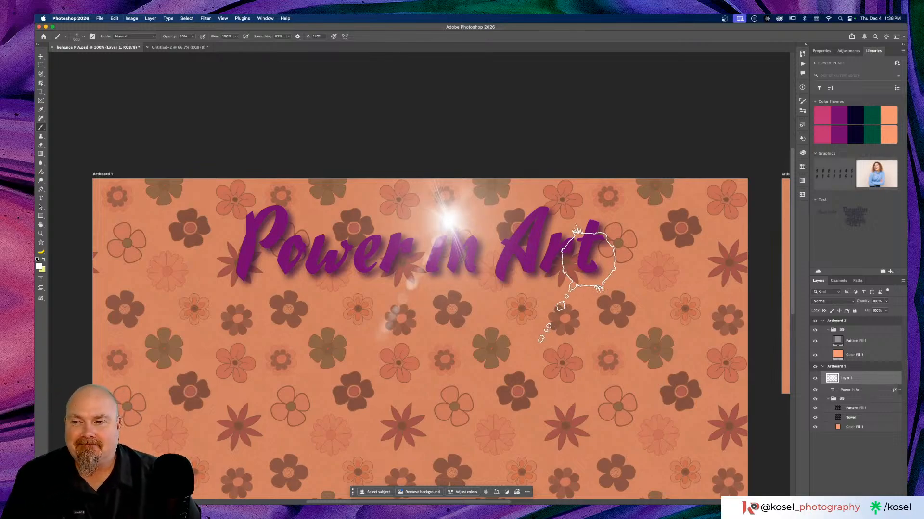
pyautogui.press('x')
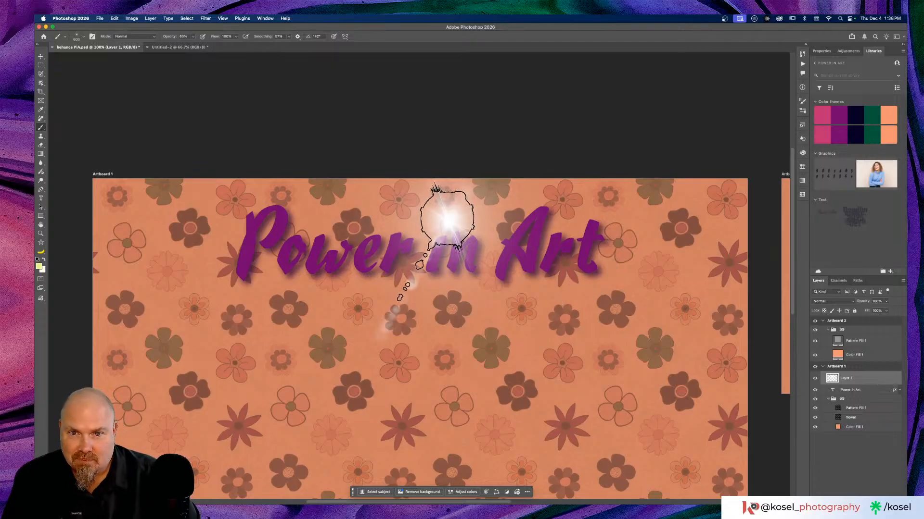
pyautogui.click(447, 221)
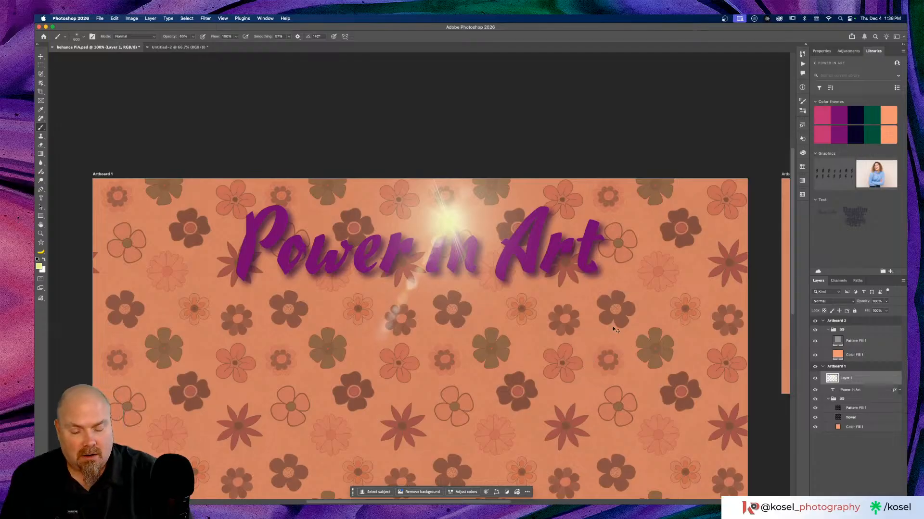
# Hide and reshow the flare layer to compare the title with and without the lens flare.
pyautogui.press('super+equal')
pyautogui.press('super+minus')
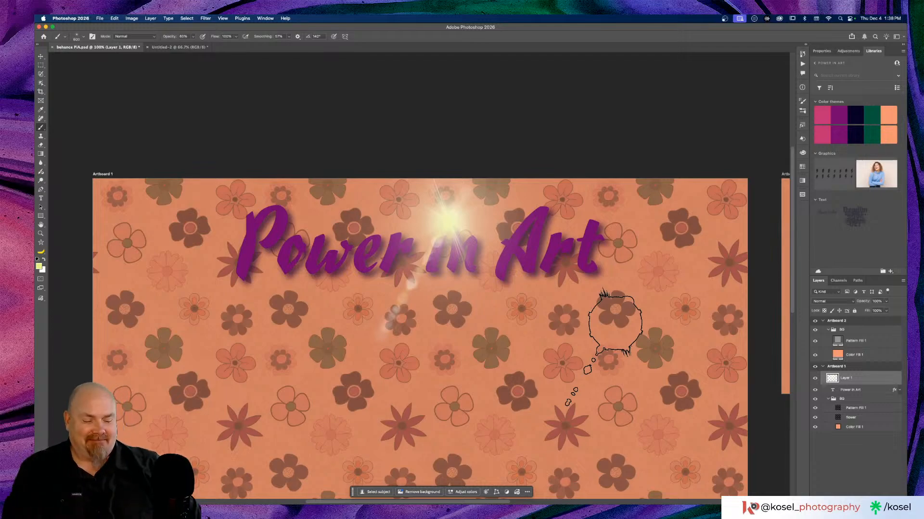
pyautogui.scroll(-3, 597, 311)
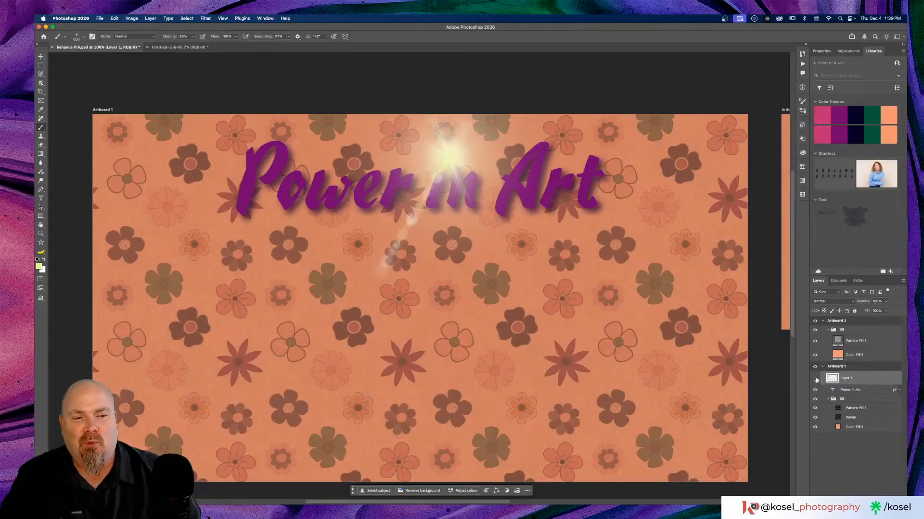
pyautogui.click(816, 378)
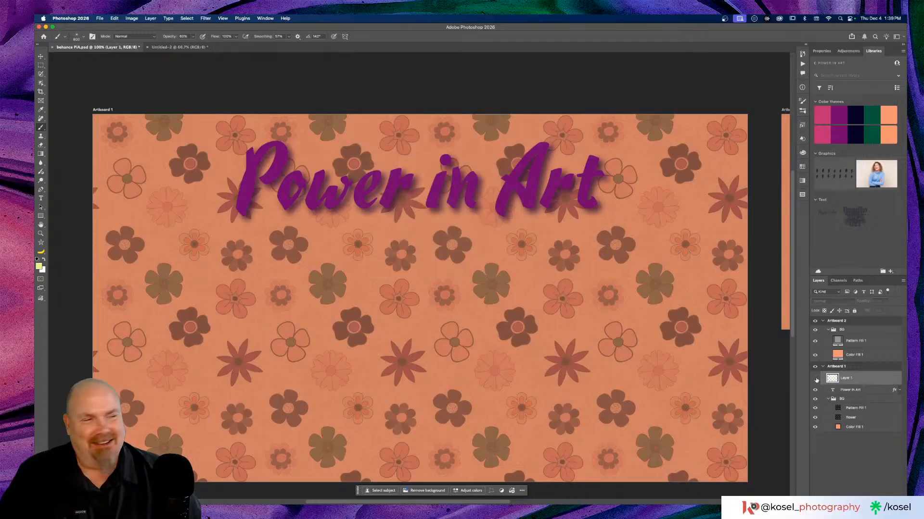
pyautogui.click(815, 378)
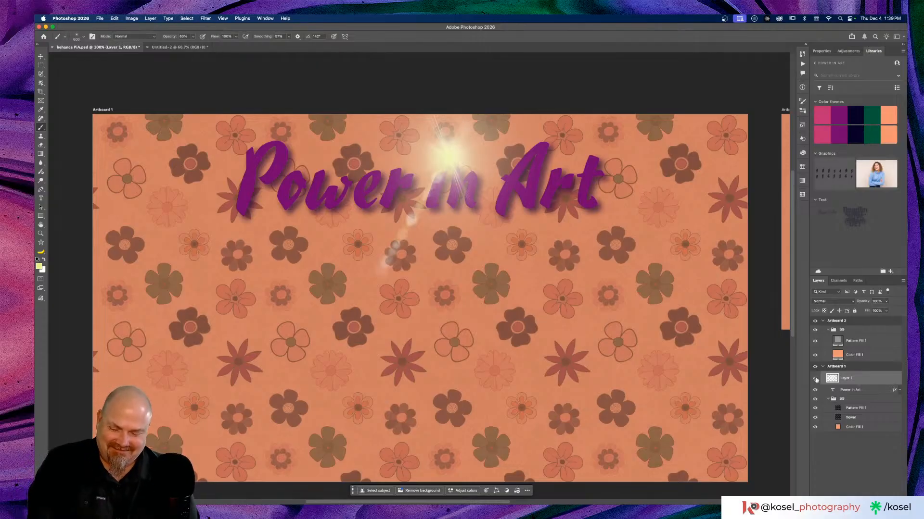
# Switch to the Adobe Stock page in Chrome and search the free vectors for "banner" instead of "power".
pyautogui.press('super+Tab')
pyautogui.press('super+Tab')
pyautogui.press('super+Tab')
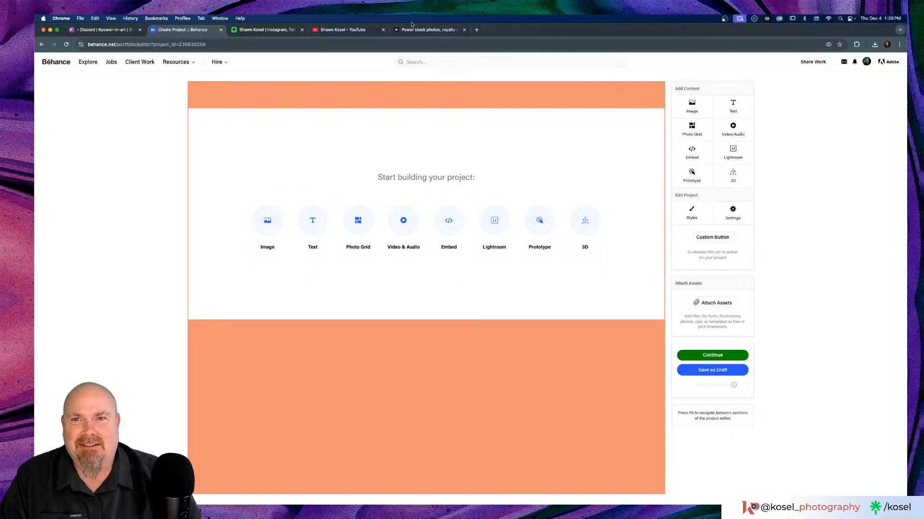
pyautogui.click(419, 31)
pyautogui.scroll(-15, 403, 189)
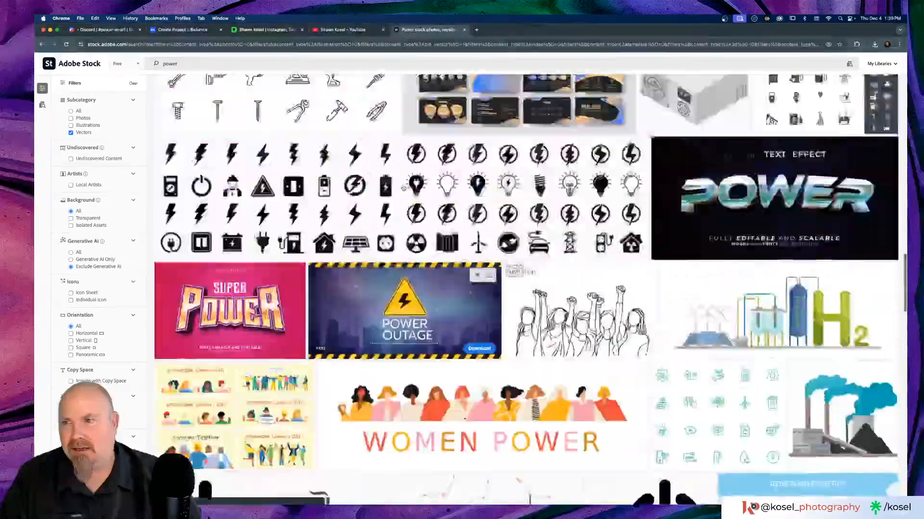
pyautogui.scroll(15, 403, 189)
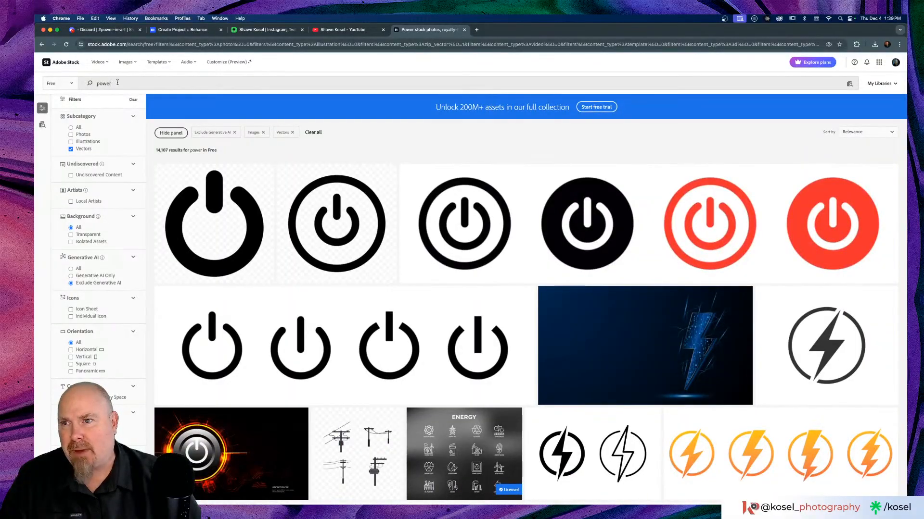
pyautogui.doubleClick(101, 84)
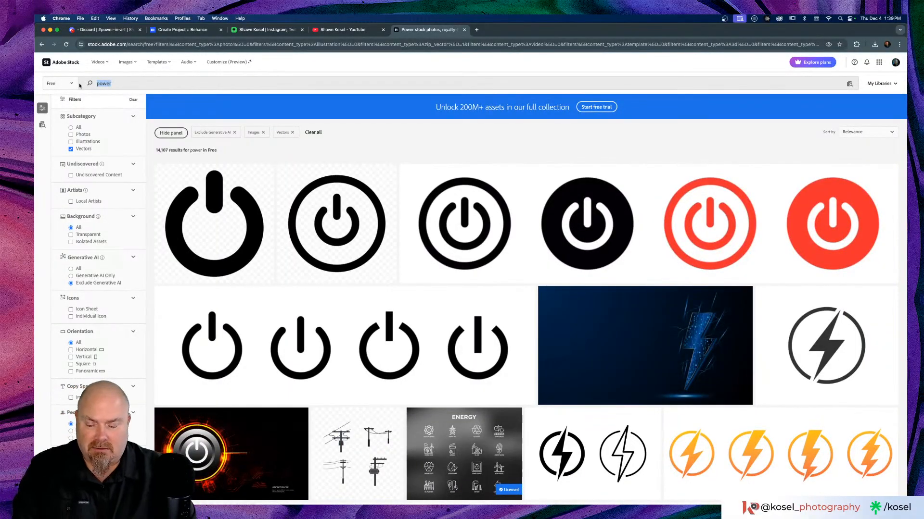
pyautogui.write('banner')
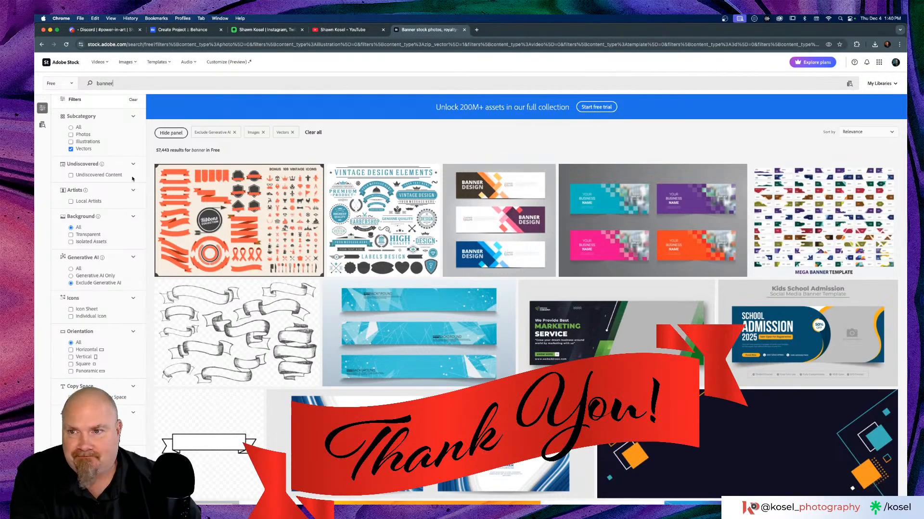
# Look through the free vector results for "banner" on Adobe Stock for a suitable ribbon banner graphic.
pyautogui.scroll(-4, 500, 226)
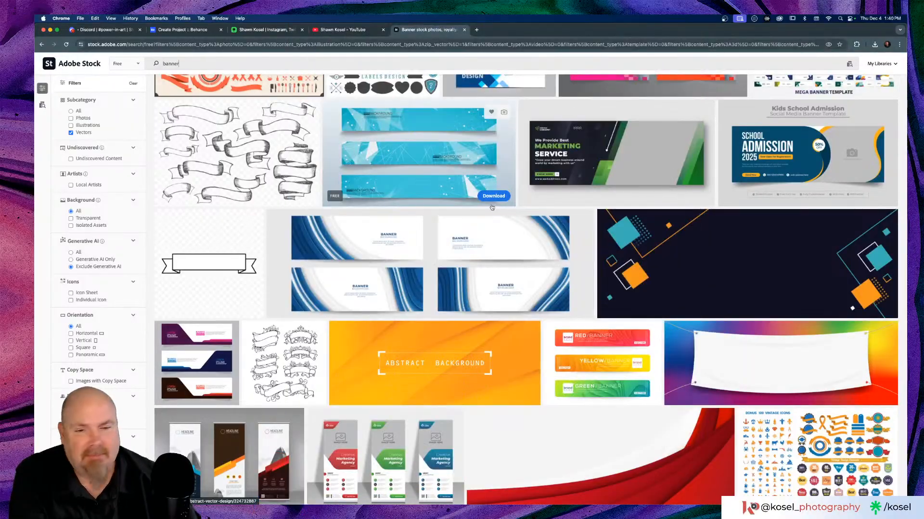
pyautogui.scroll(-3, 484, 207)
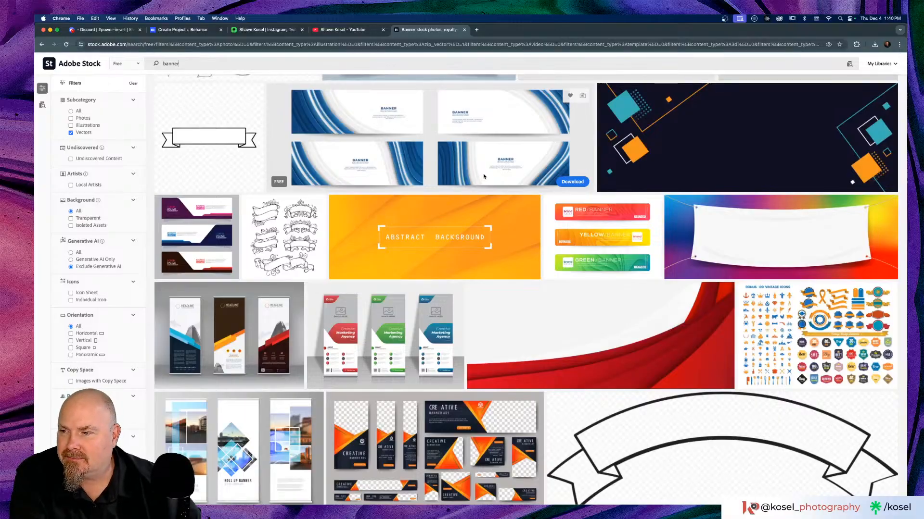
pyautogui.scroll(-3, 484, 177)
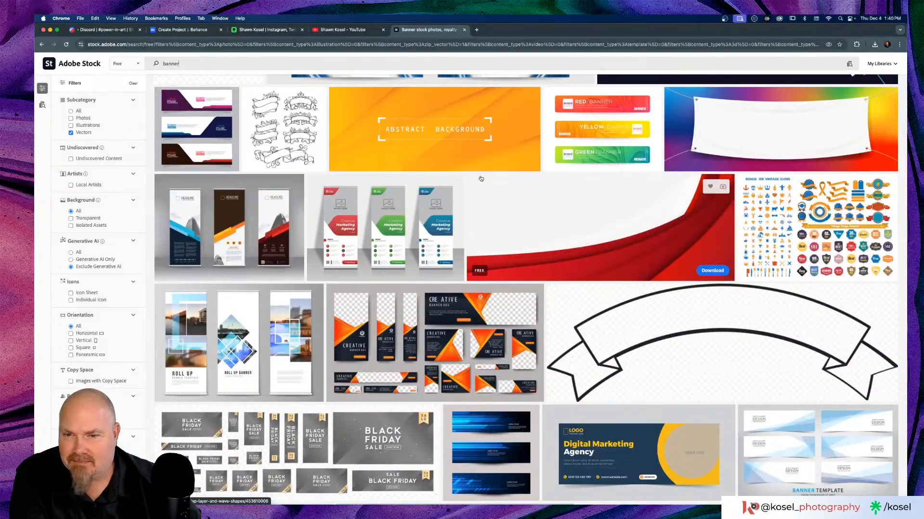
pyautogui.scroll(-8, 478, 178)
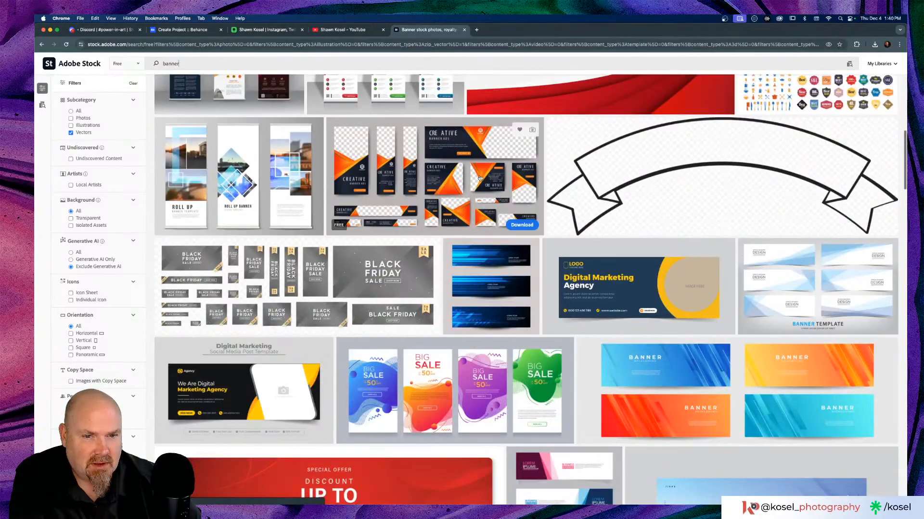
pyautogui.scroll(-4, 480, 178)
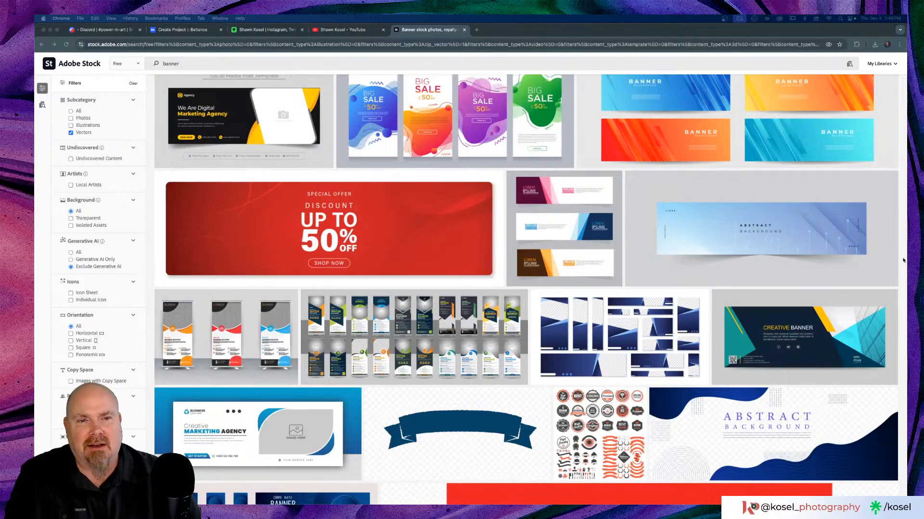
pyautogui.scroll(-3, 631, 236)
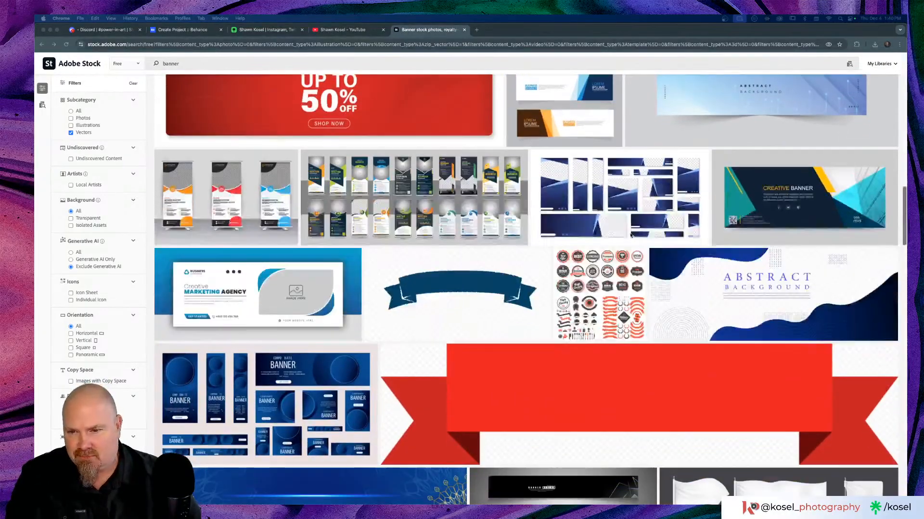
pyautogui.scroll(-5, 516, 212)
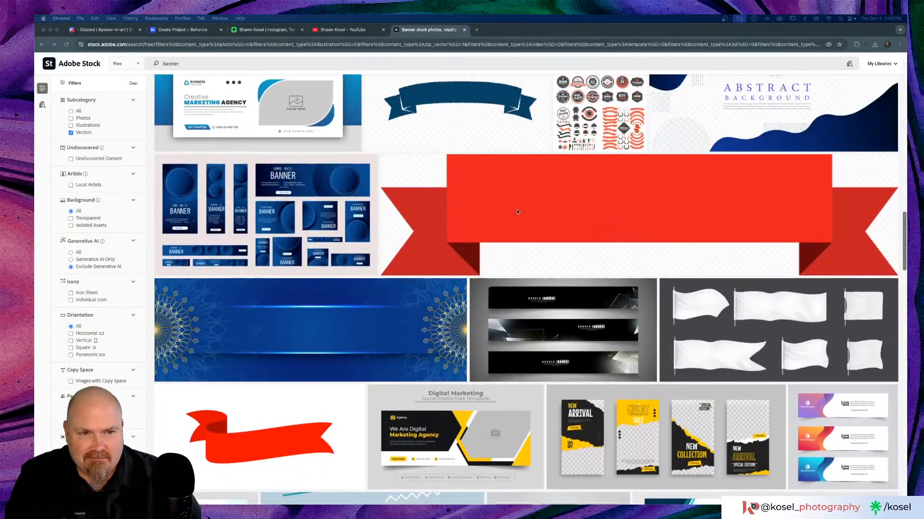
pyautogui.scroll(-3, 518, 212)
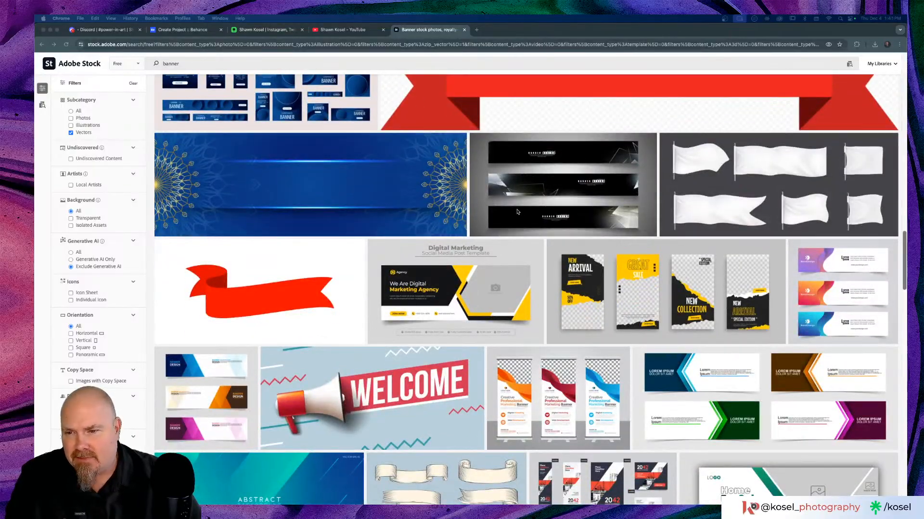
pyautogui.scroll(-4, 518, 212)
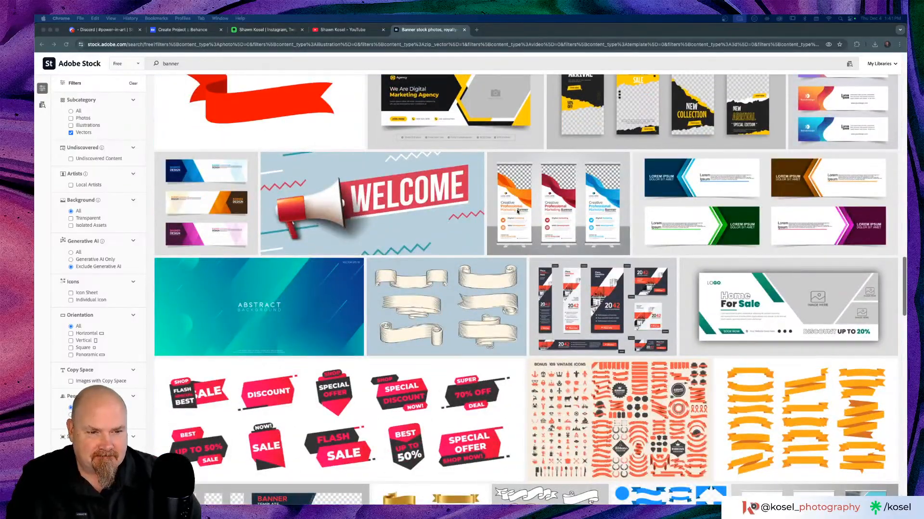
pyautogui.scroll(-3, 517, 212)
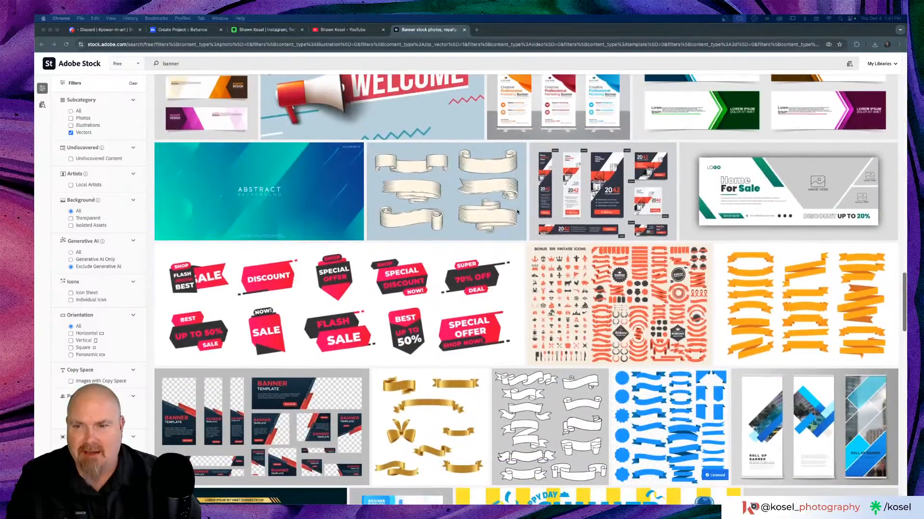
pyautogui.scroll(-3, 518, 212)
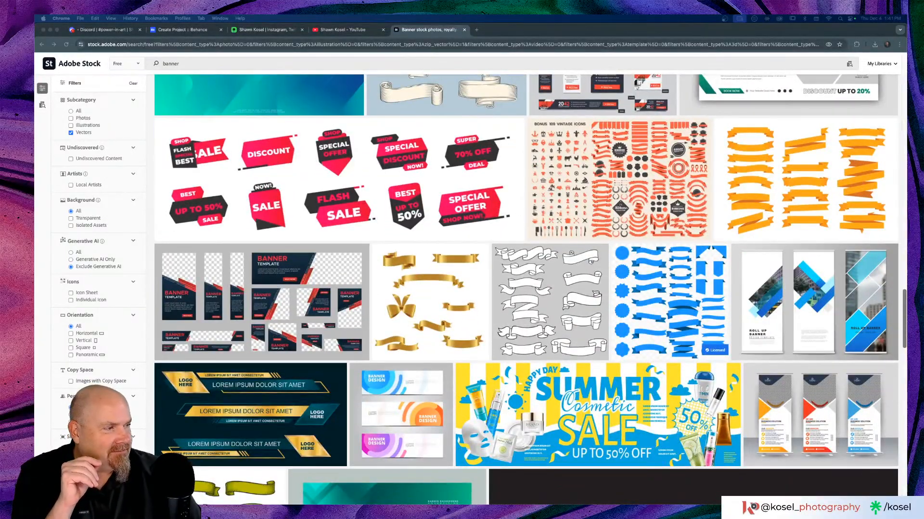
pyautogui.scroll(-3, 403, 231)
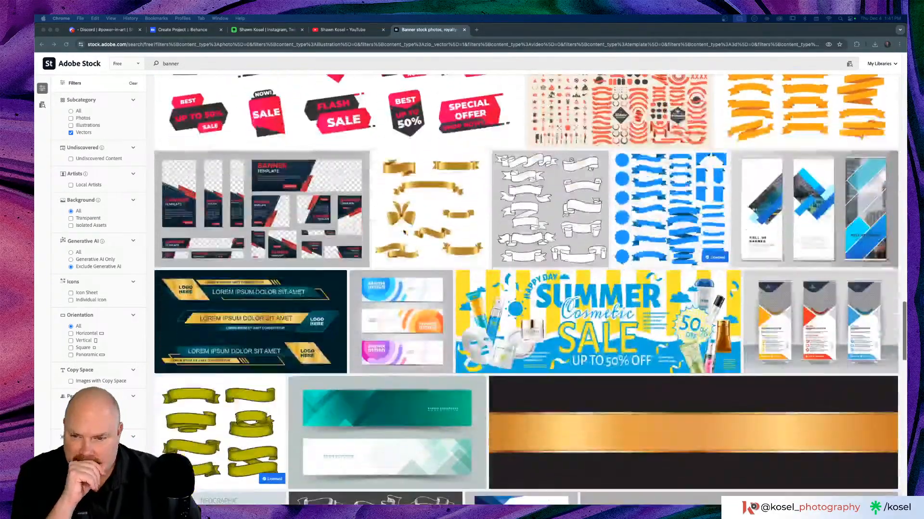
pyautogui.scroll(-5, 404, 231)
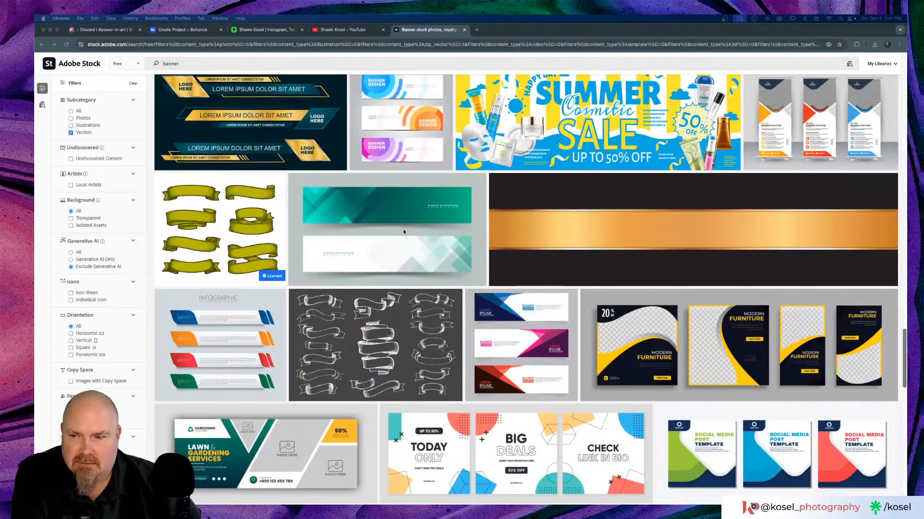
pyautogui.scroll(-4, 404, 231)
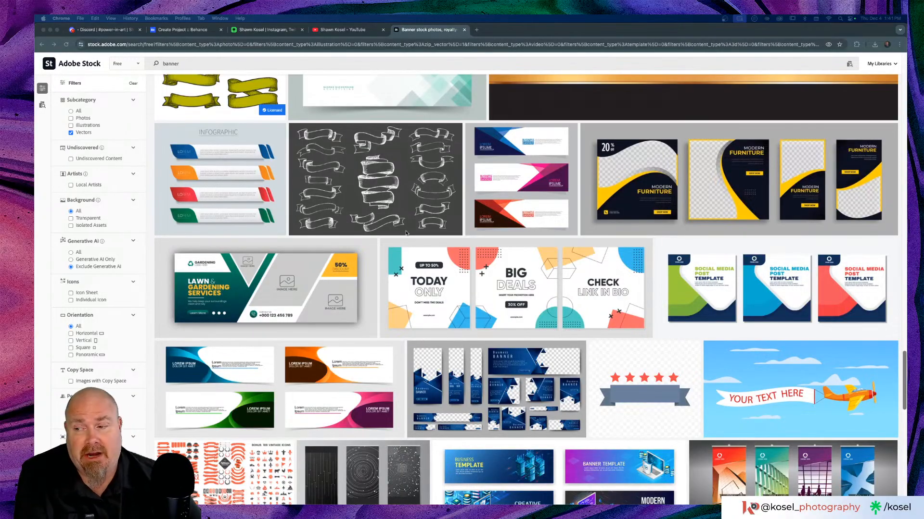
pyautogui.scroll(-6, 406, 234)
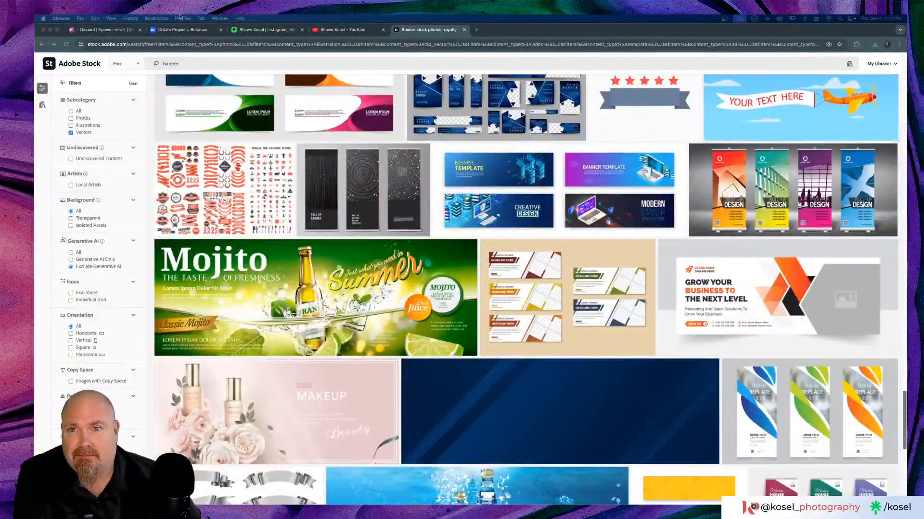
# Open the pinned challenge poster in Discord's power-in-art channel, enlarge it to read the rules and deadline, and close it.
pyautogui.click(105, 29)
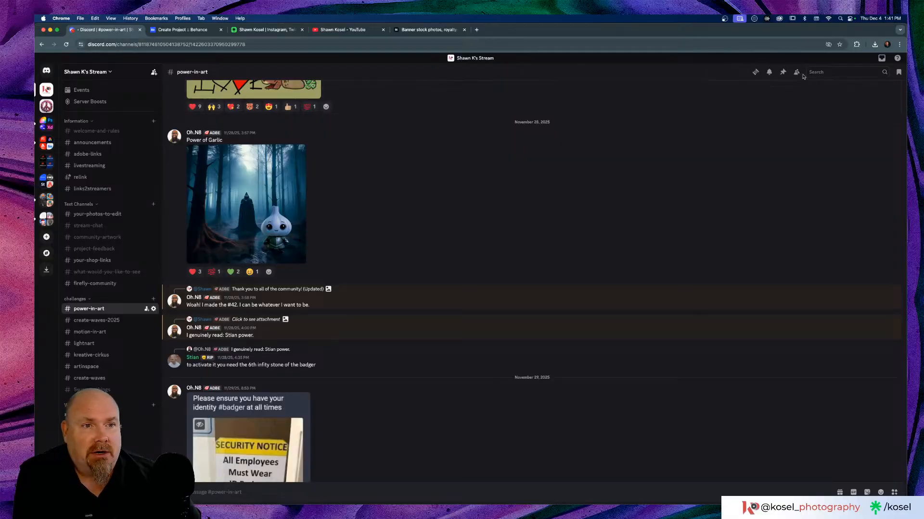
pyautogui.click(770, 72)
pyautogui.click(783, 73)
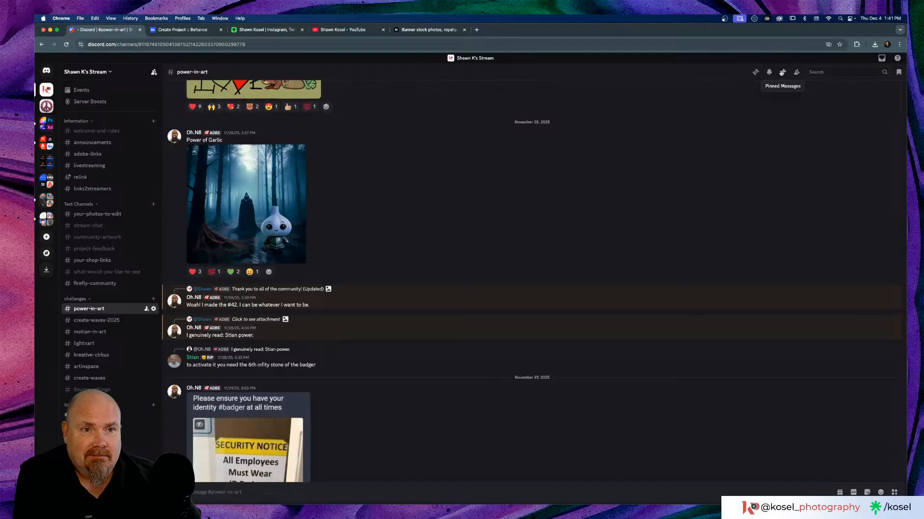
pyautogui.click(783, 72)
pyautogui.click(742, 130)
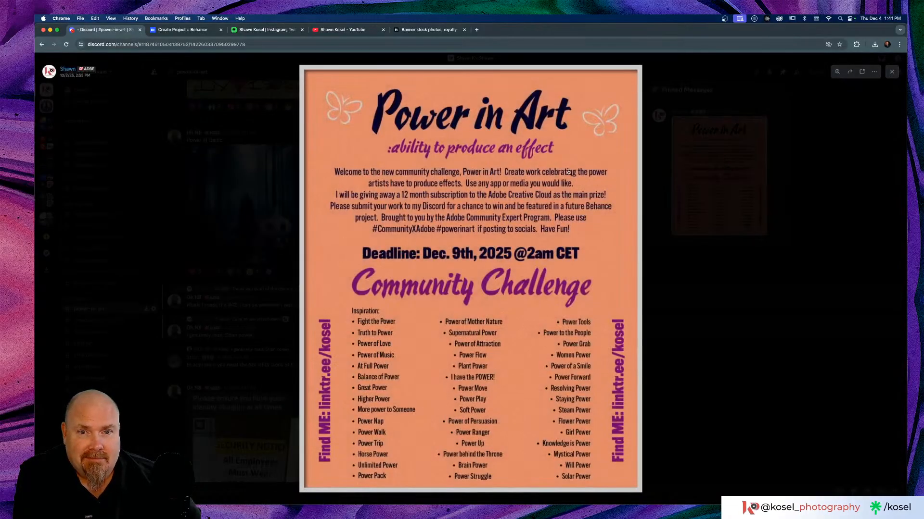
pyautogui.click(526, 165)
pyautogui.scroll(2, 526, 165)
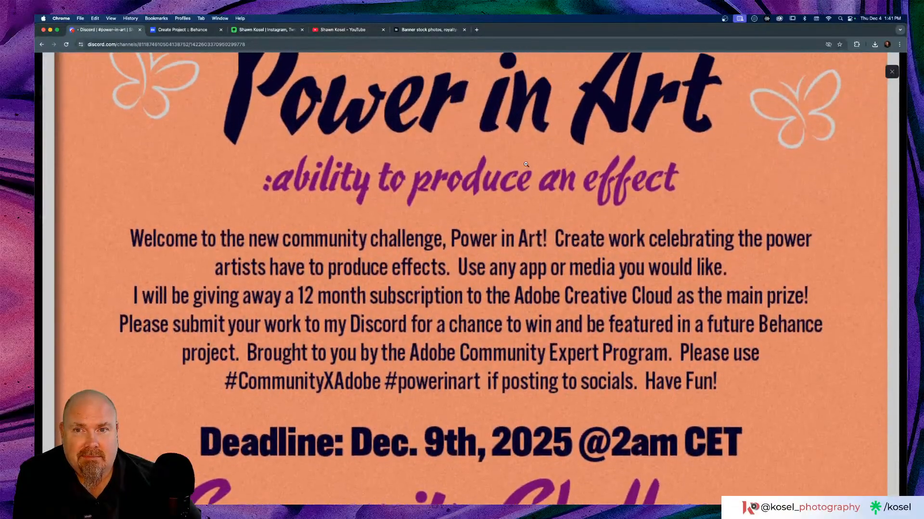
pyautogui.scroll(1, 526, 164)
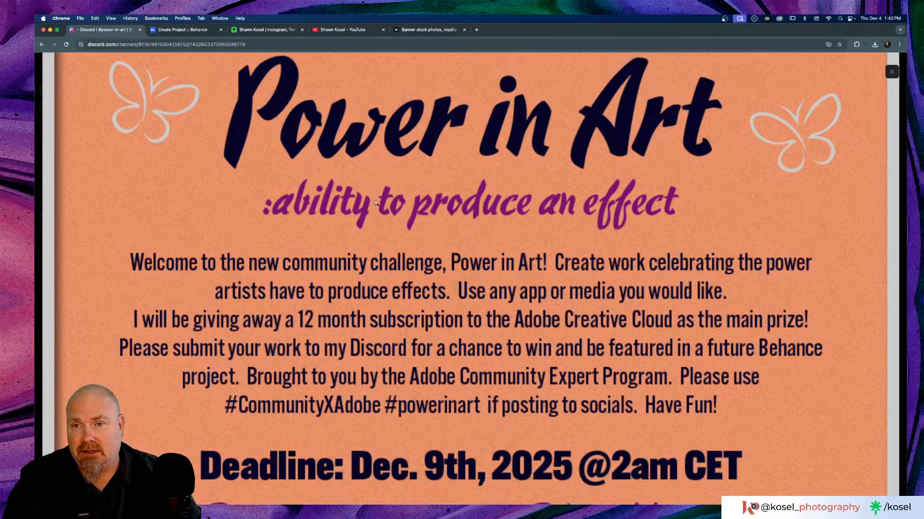
pyautogui.click(272, 170)
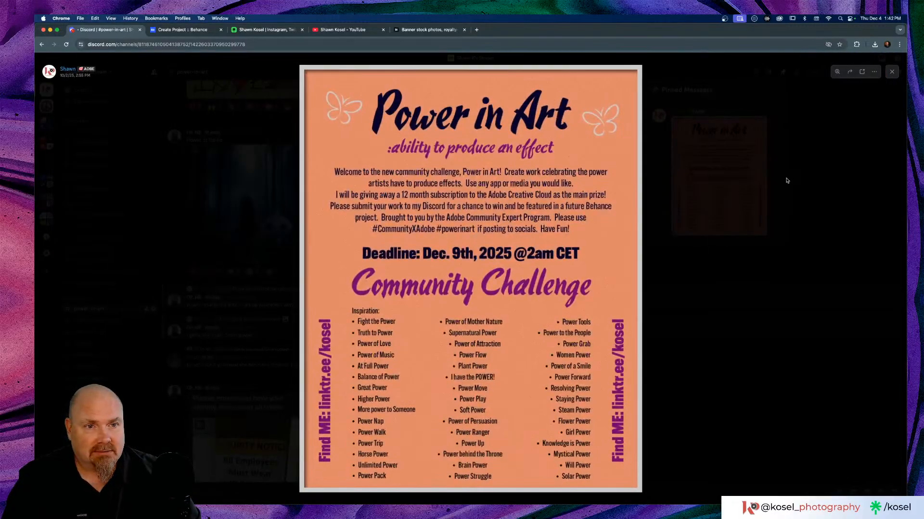
pyautogui.click(787, 180)
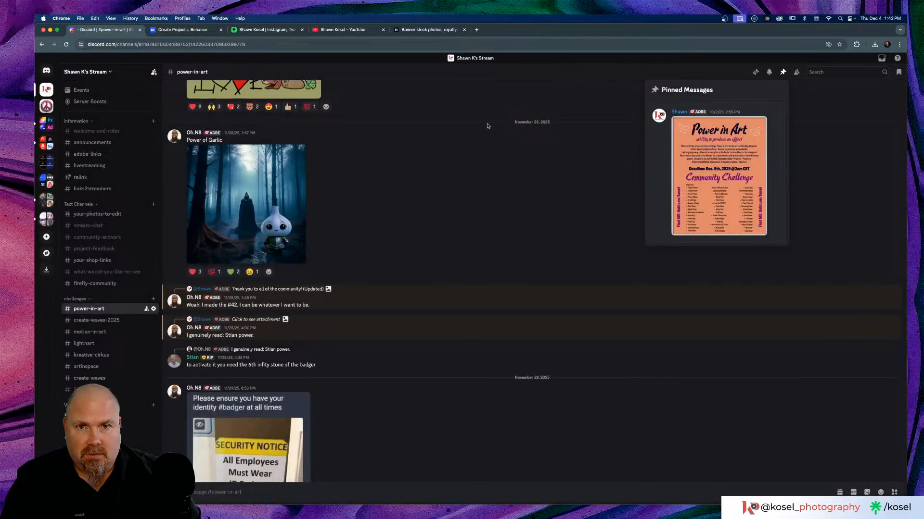
pyautogui.click(572, 182)
pyautogui.press('super+Tab')
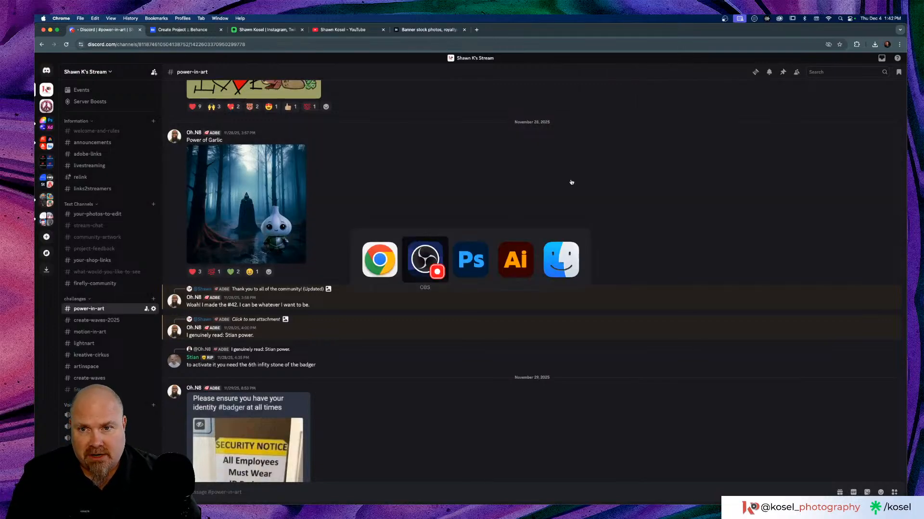
pyautogui.press('super+Tab')
pyautogui.press('super+Tab')
pyautogui.press('super+Tab')
pyautogui.press('super+Tab')
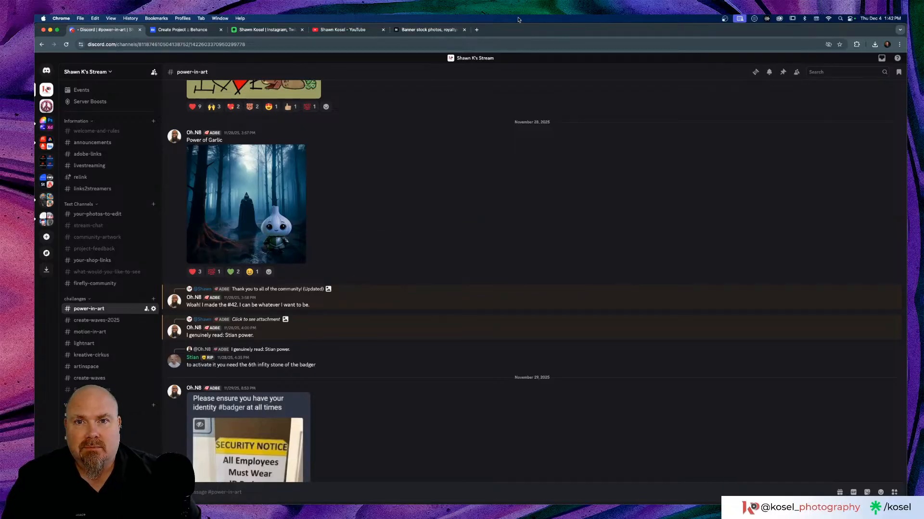
# Return to the Adobe Stock page and check the remaining free banner vectors near the end of the results.
pyautogui.click(431, 31)
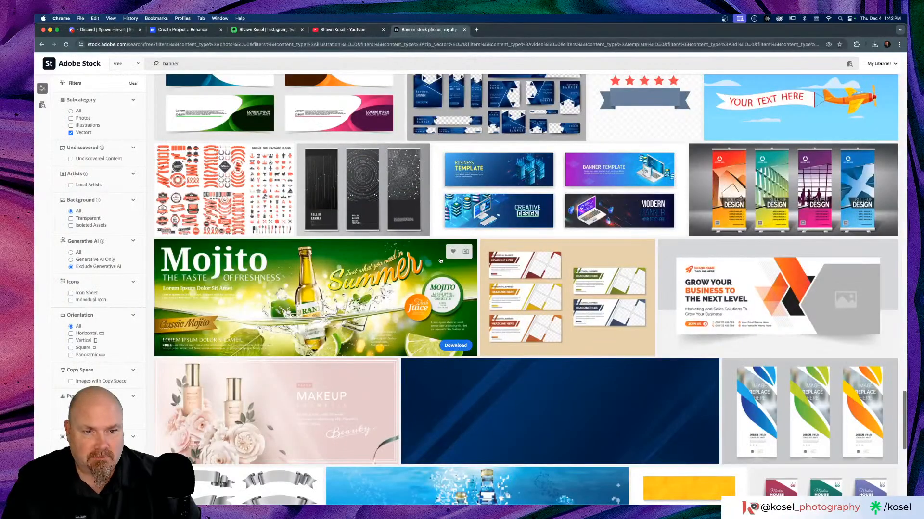
pyautogui.scroll(-3, 439, 257)
pyautogui.scroll(-4, 439, 257)
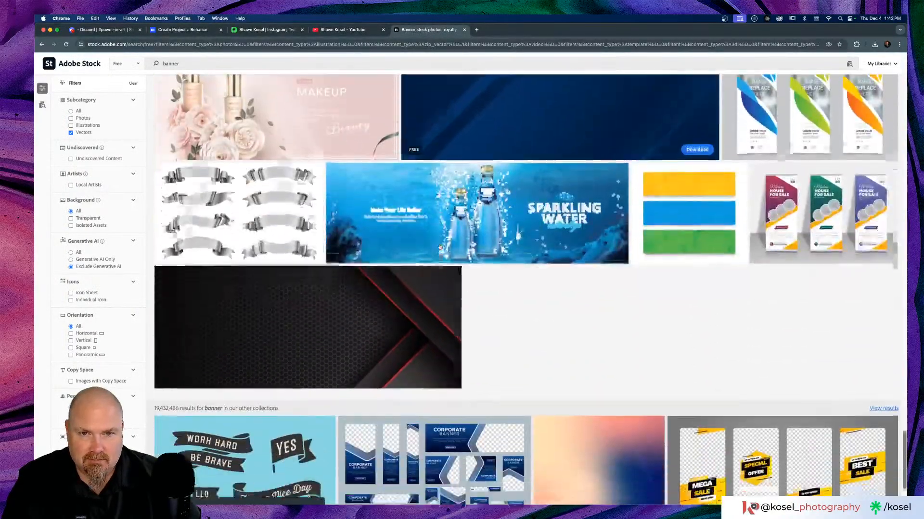
pyautogui.scroll(5, 439, 256)
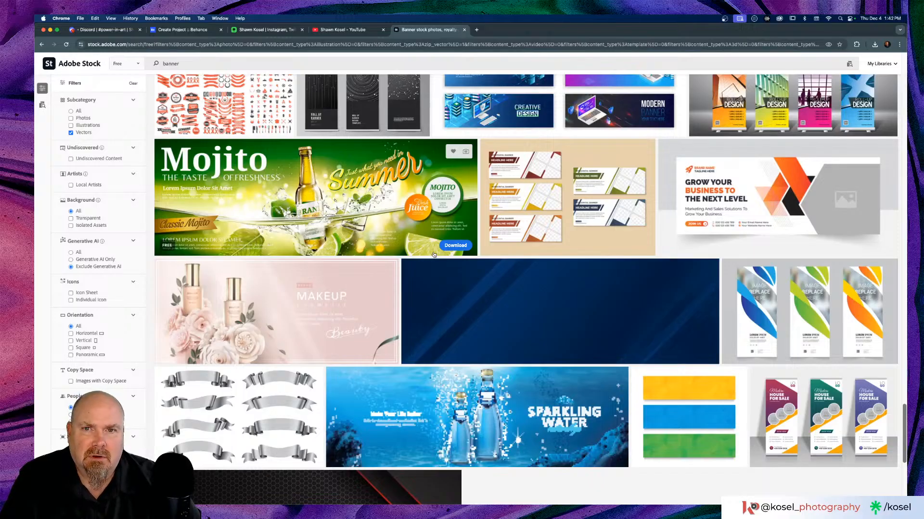
# Switch to Illustrator and create a new 1920 x 1080 px RGB document from the recent Web preset.
pyautogui.press('super+Tab')
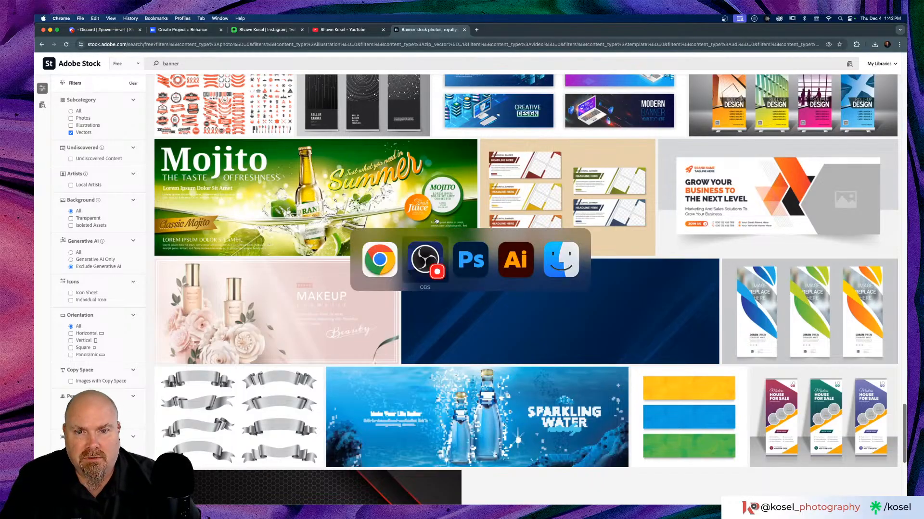
pyautogui.press('super+Tab')
pyautogui.press('super+Tab')
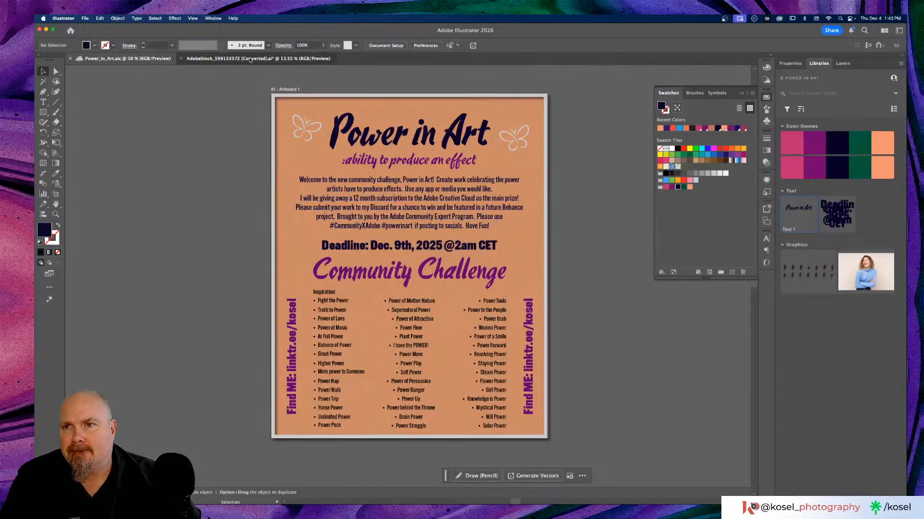
pyautogui.click(250, 59)
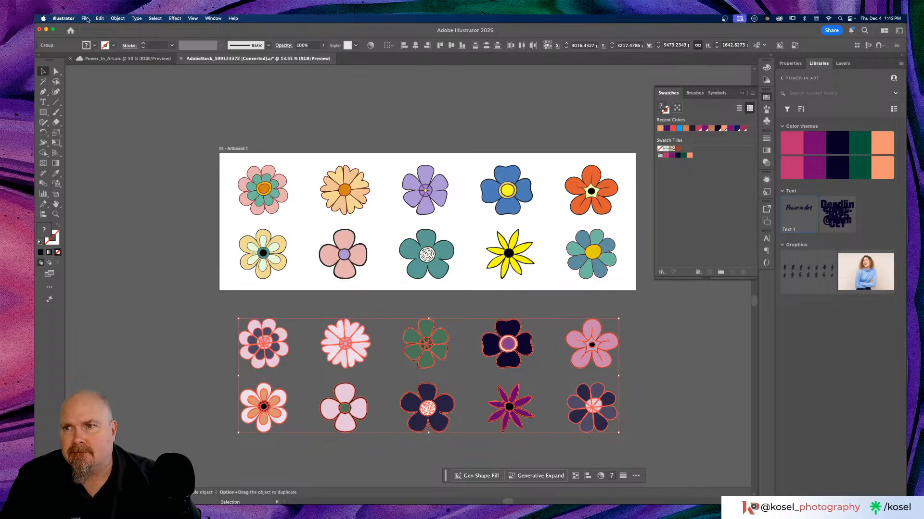
pyautogui.click(86, 18)
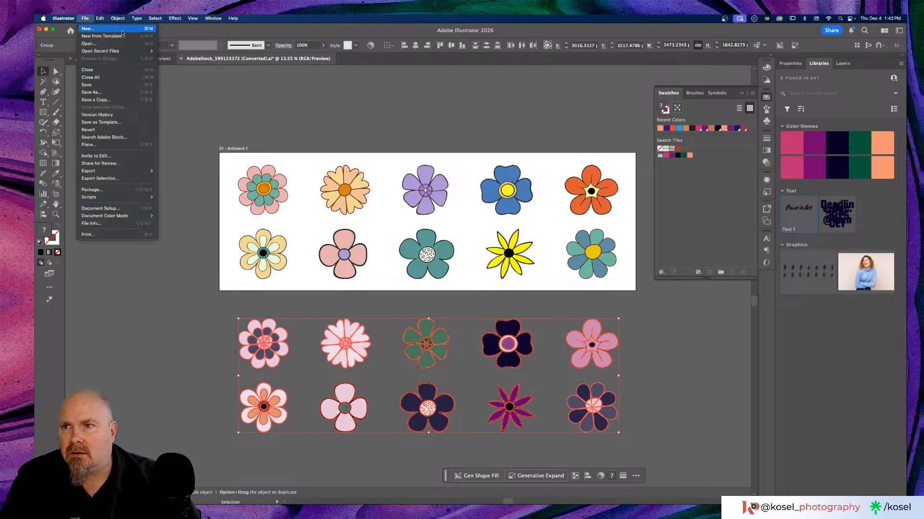
pyautogui.press('super+n')
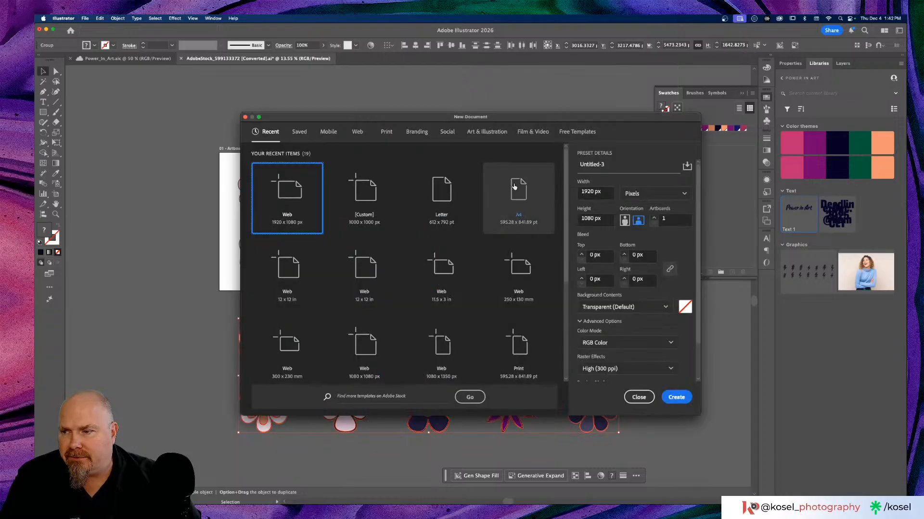
pyautogui.click(669, 398)
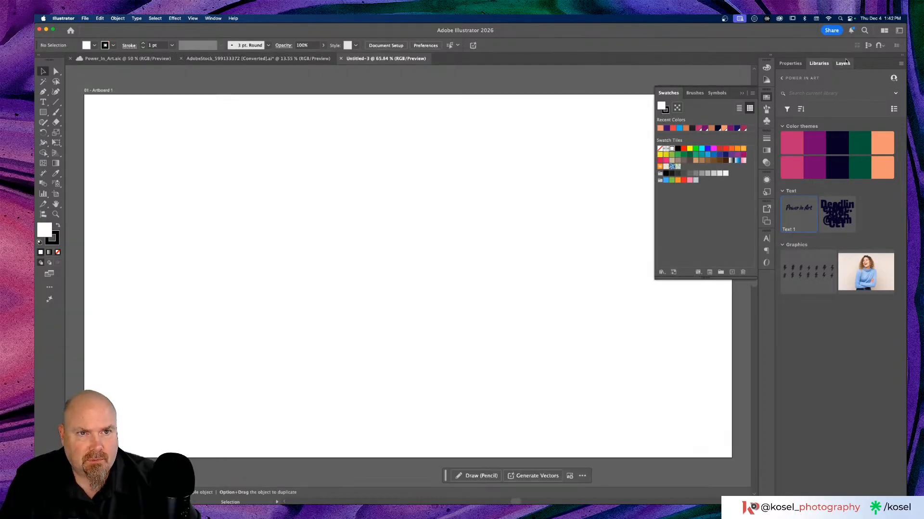
# Draw a rectangle about 1920 x 449 px across the full width of the artboard's upper part and remove its stroke.
pyautogui.click(740, 94)
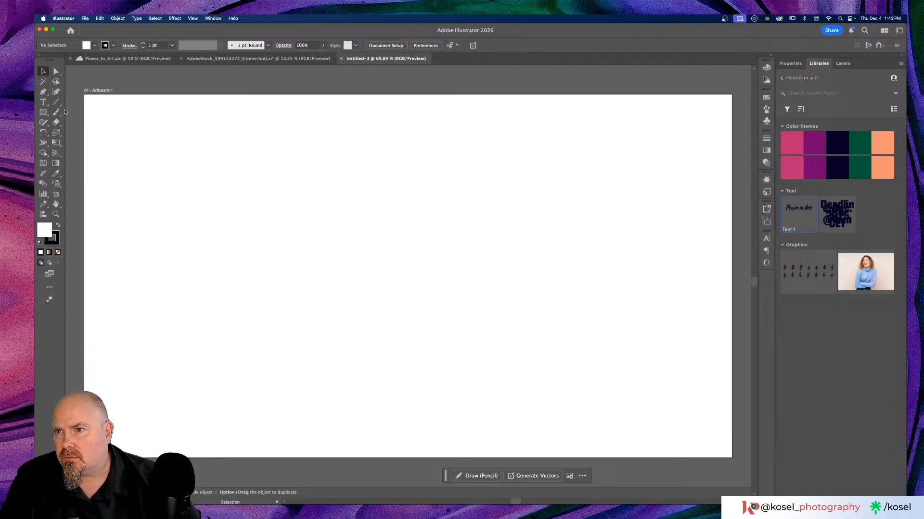
pyautogui.click(42, 112)
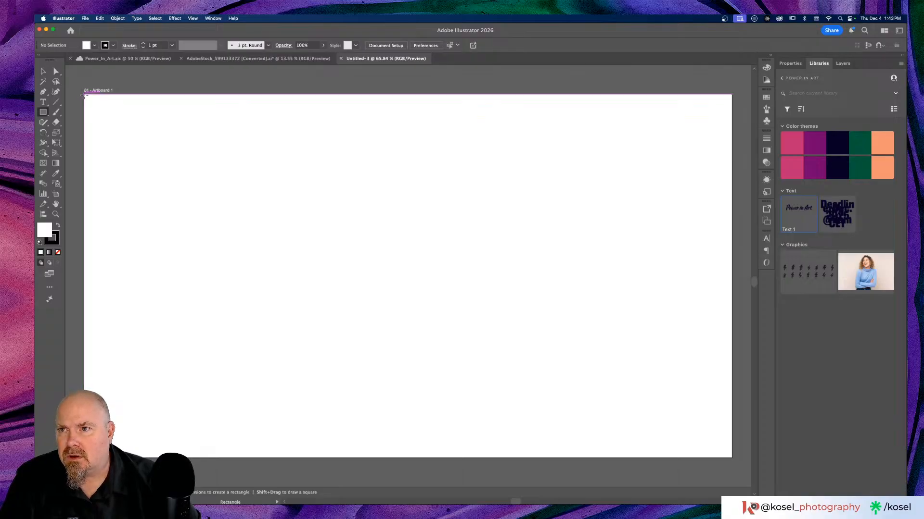
pyautogui.moveTo(85, 95); pyautogui.dragTo(733, 246)
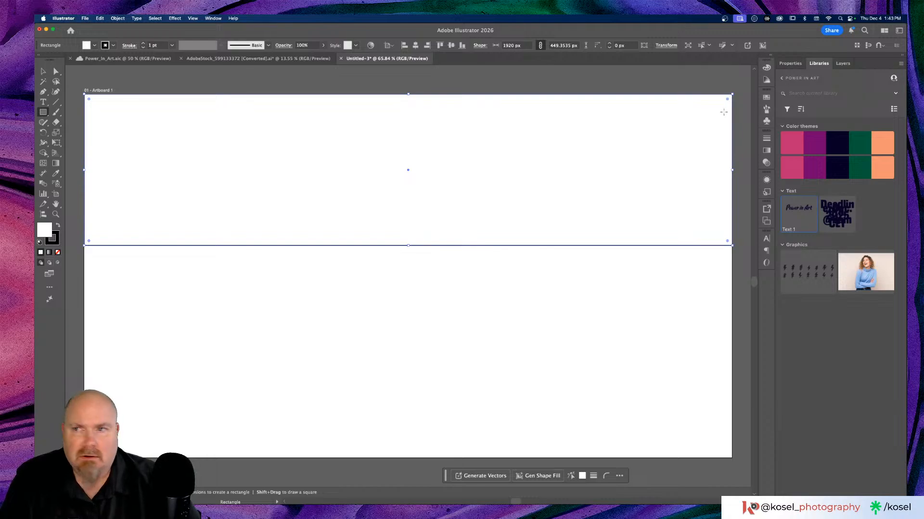
pyautogui.click(113, 45)
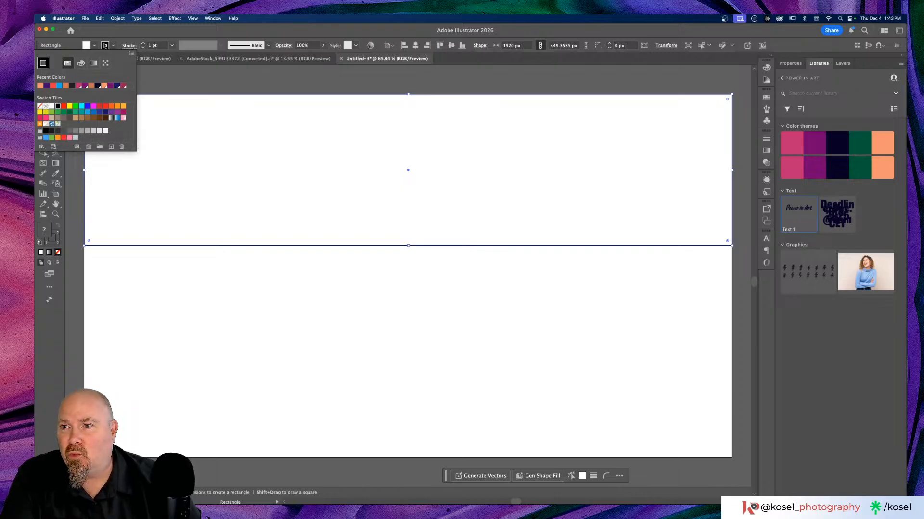
pyautogui.click(40, 107)
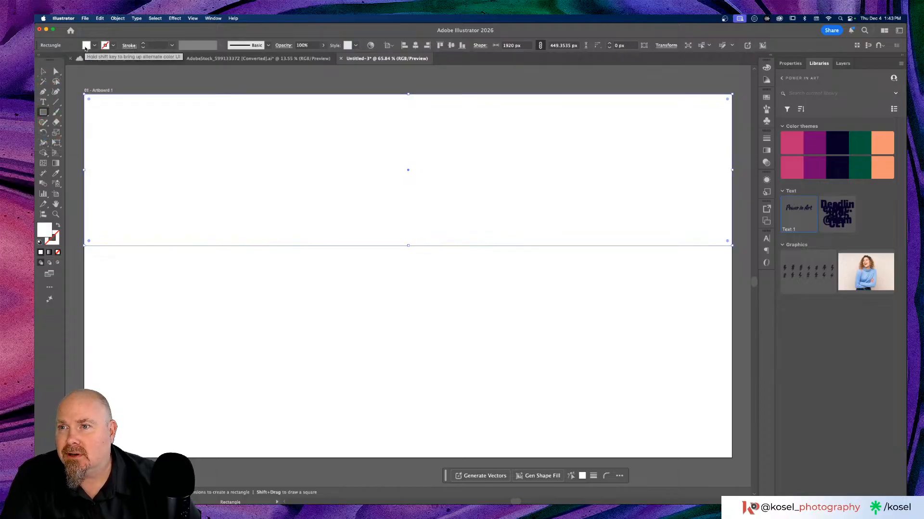
# Fill the rectangle with the blue gradient swatch, set its angle to -45°, and move the middle blue stop to about 16%.
pyautogui.click(86, 47)
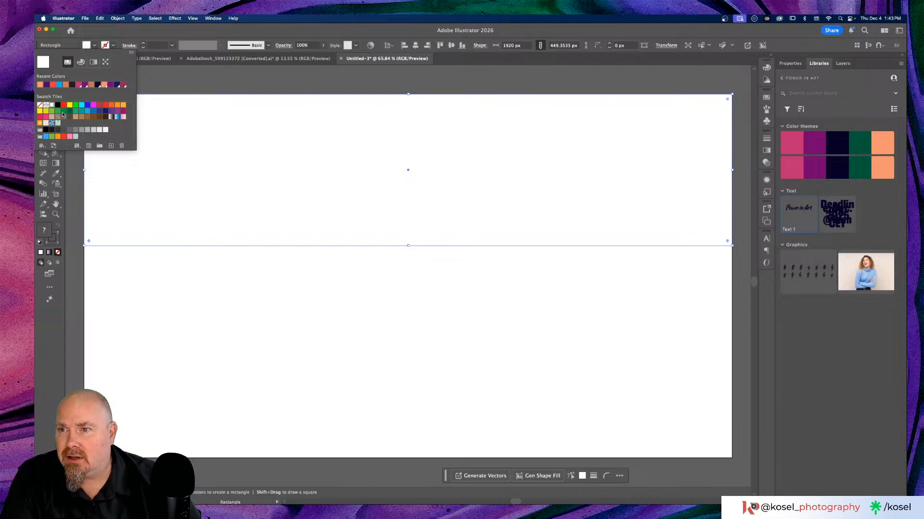
pyautogui.click(117, 117)
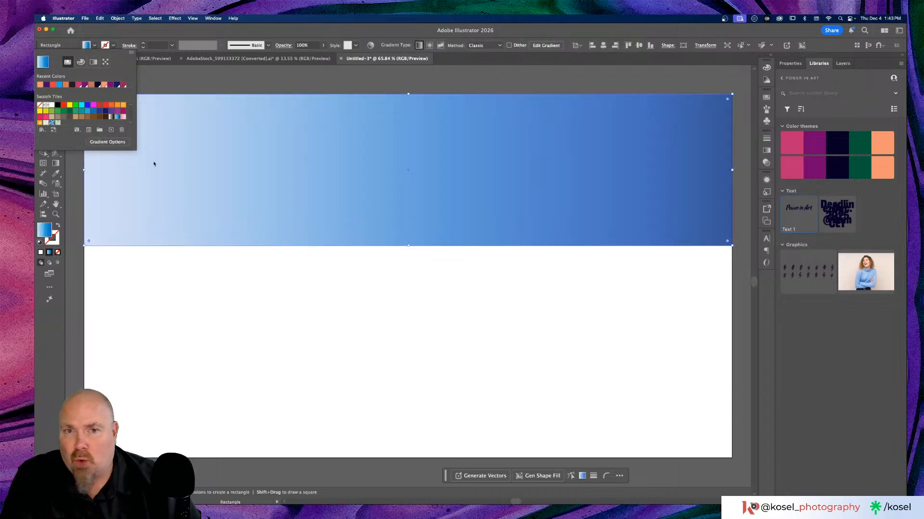
pyautogui.click(139, 27)
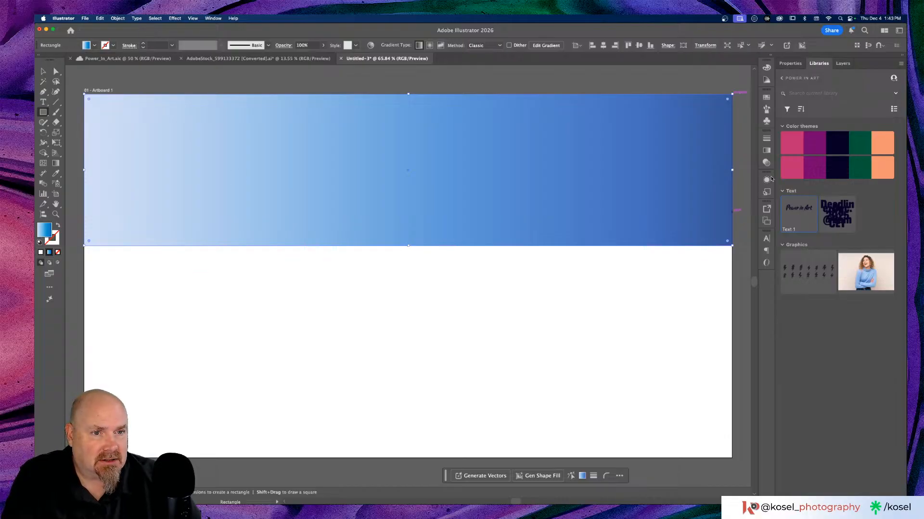
pyautogui.click(766, 151)
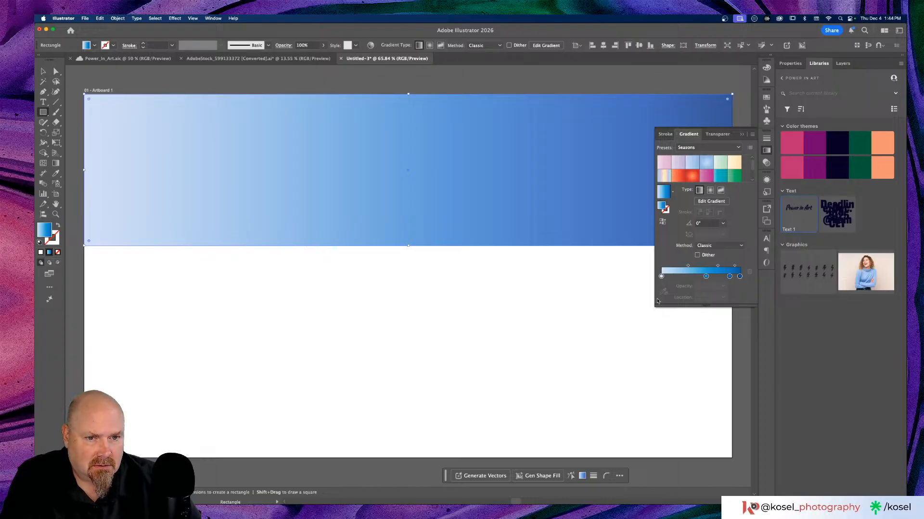
pyautogui.click(723, 223)
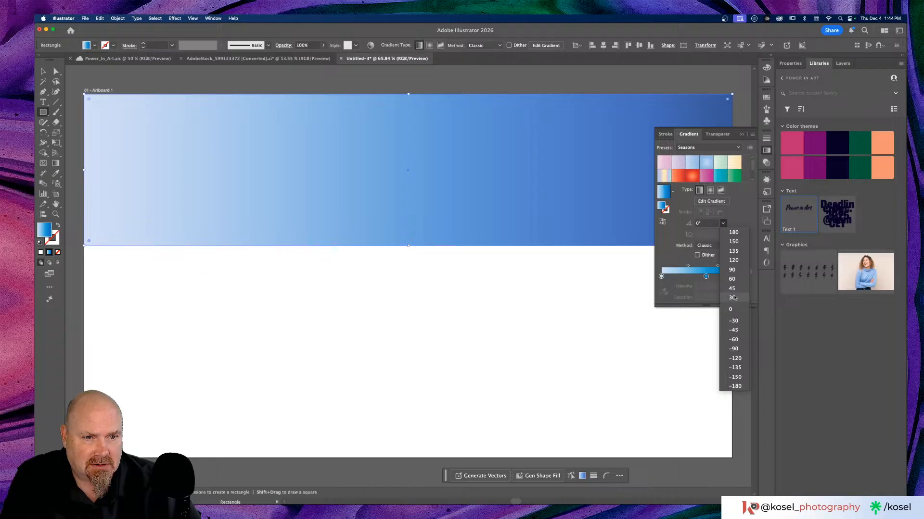
pyautogui.click(735, 331)
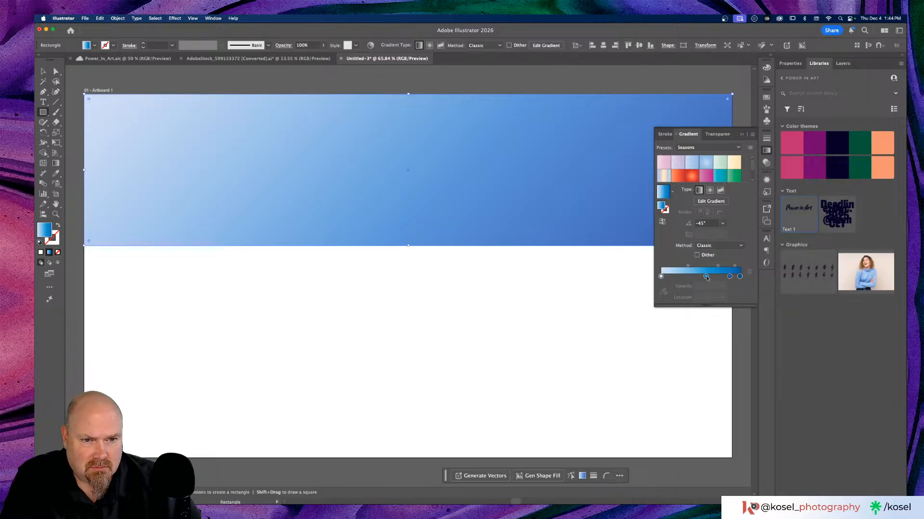
pyautogui.moveTo(707, 277); pyautogui.dragTo(674, 277)
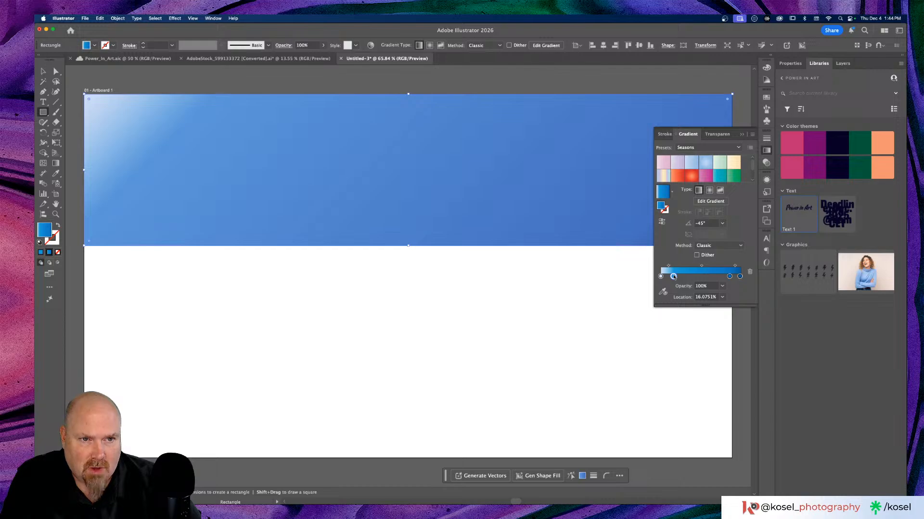
pyautogui.click(743, 135)
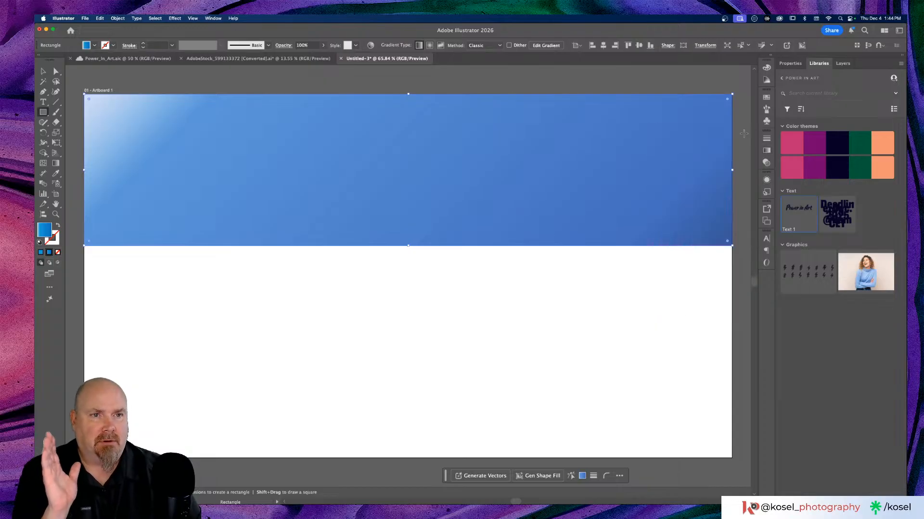
# Add the library's "Born this Way" color theme to the swatches and create a gradient from that group for the rectangle.
pyautogui.click(766, 97)
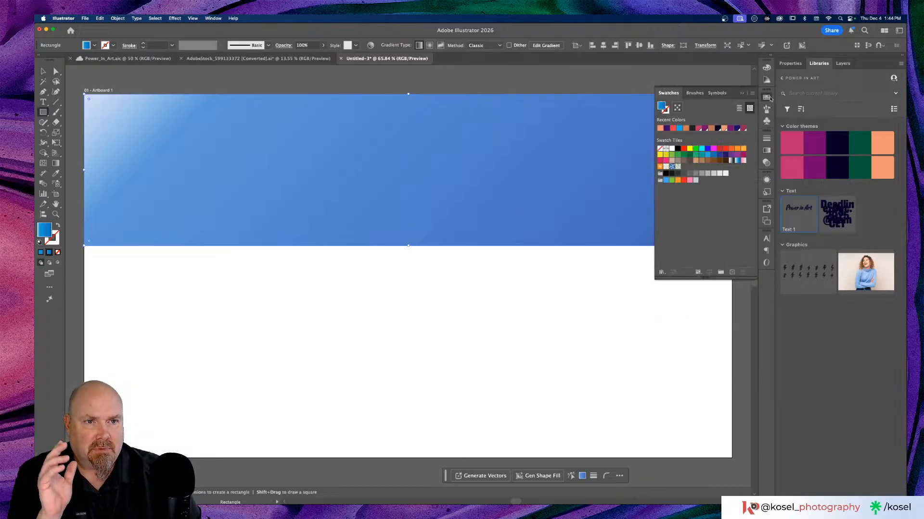
pyautogui.click(660, 181)
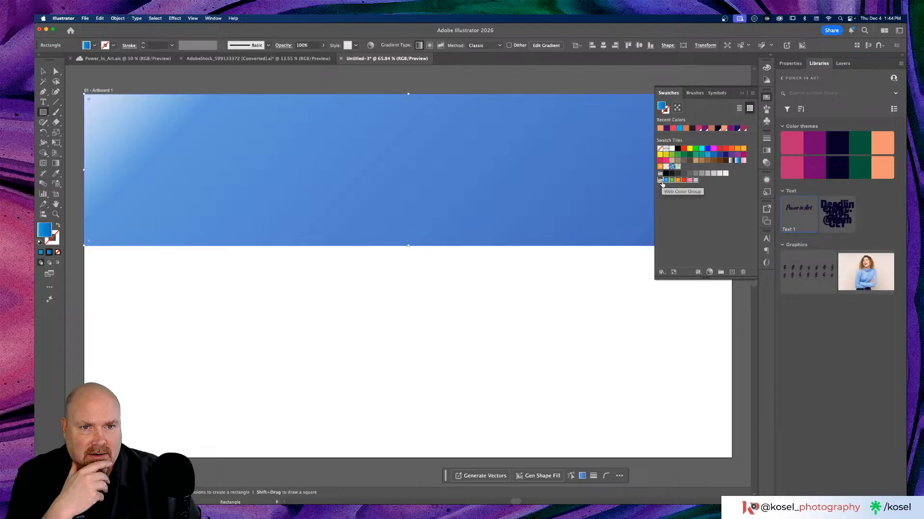
pyautogui.click(720, 220)
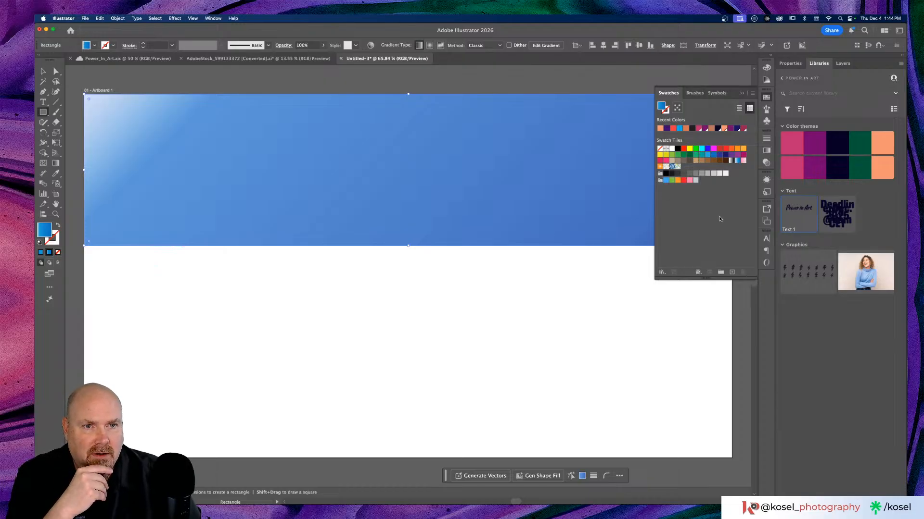
pyautogui.rightClick(830, 169)
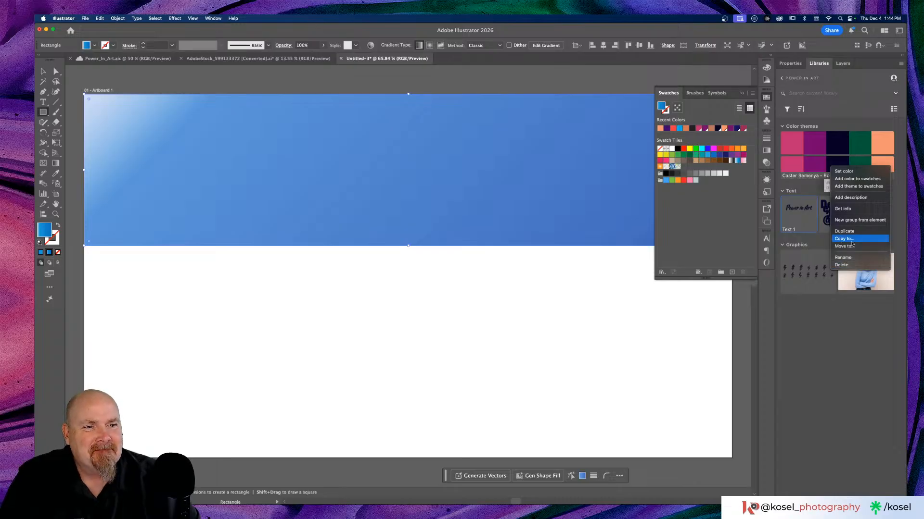
pyautogui.click(858, 187)
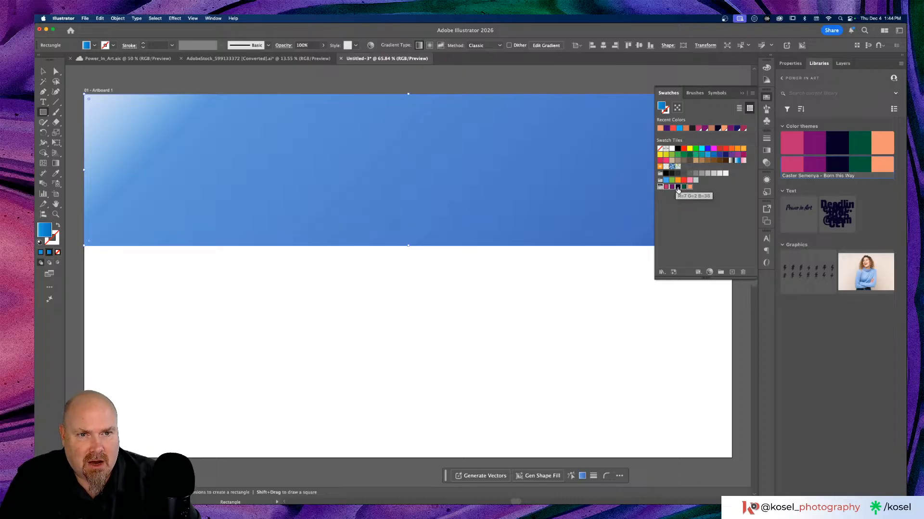
pyautogui.click(751, 94)
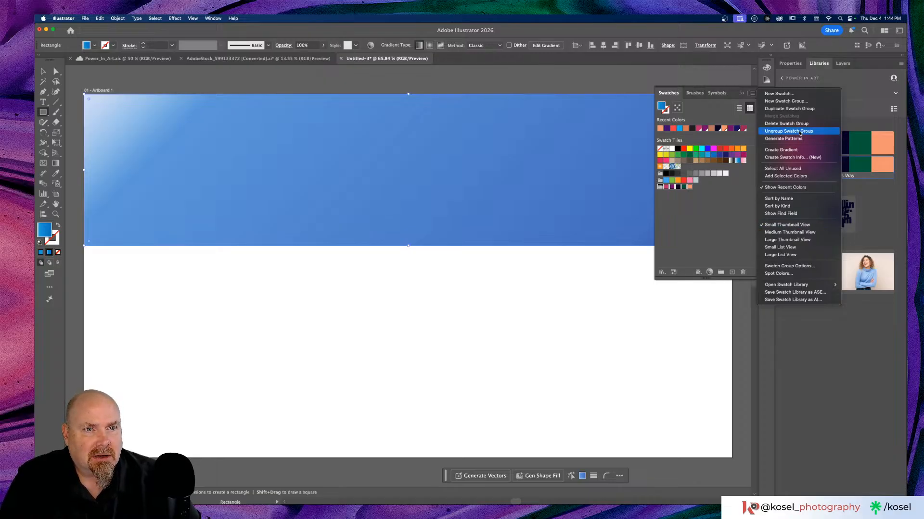
pyautogui.click(794, 151)
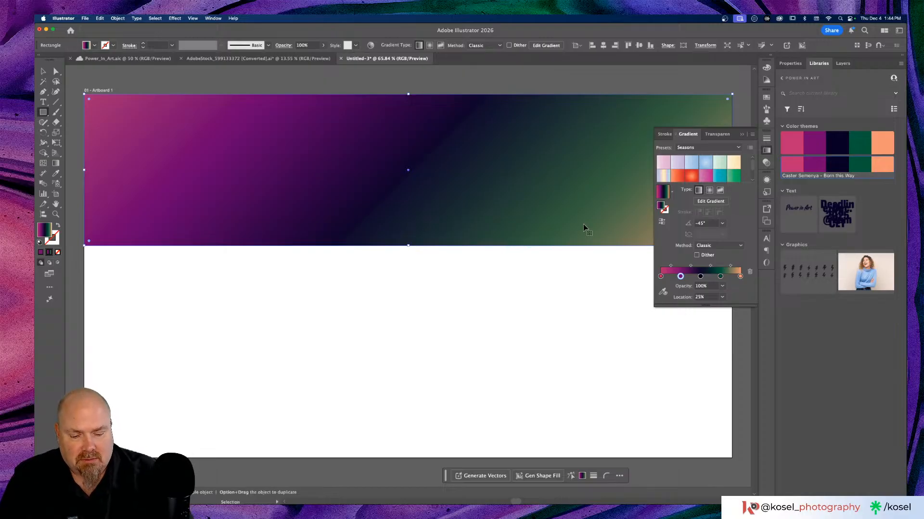
# Remove the peach stop from the rectangle's gradient, shift the green stop closer to the navy one, and move the purple stop to about 11%.
pyautogui.press('super+minus')
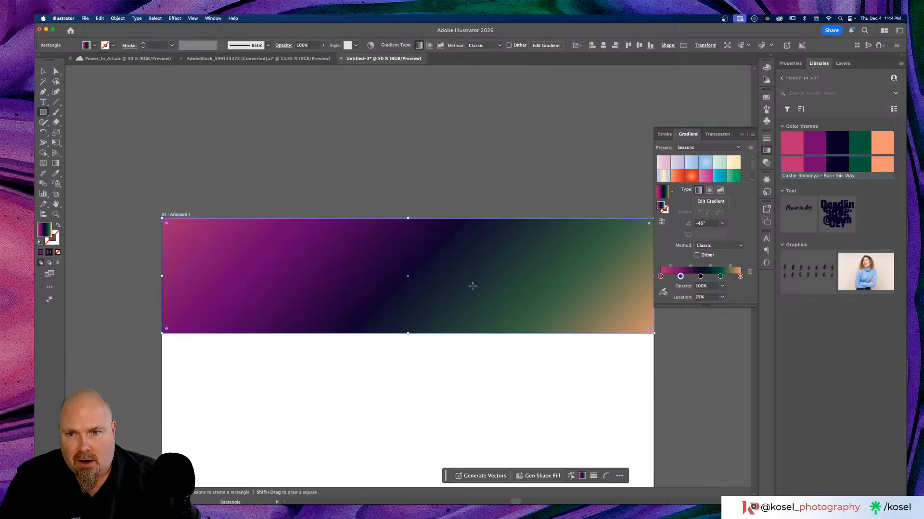
pyautogui.scroll(-5, 473, 286)
pyautogui.hscroll(3, 472, 287)
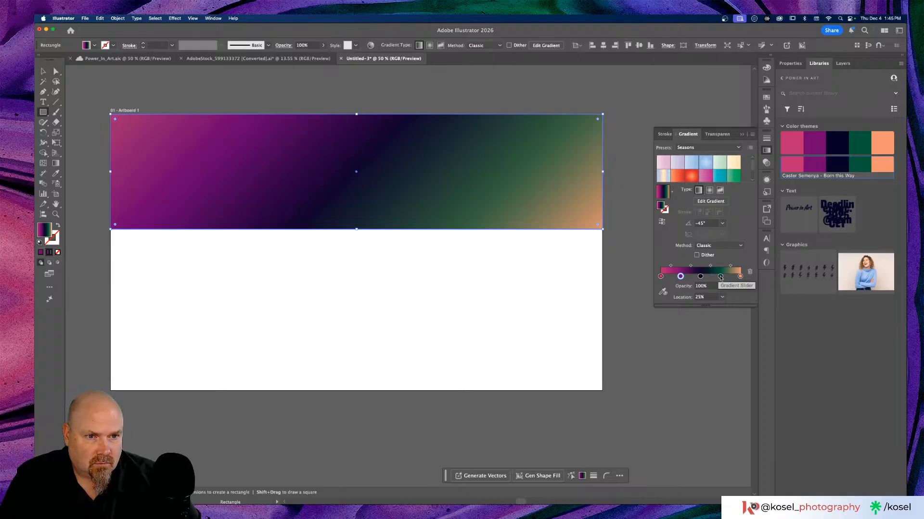
pyautogui.moveTo(740, 277); pyautogui.dragTo(668, 278)
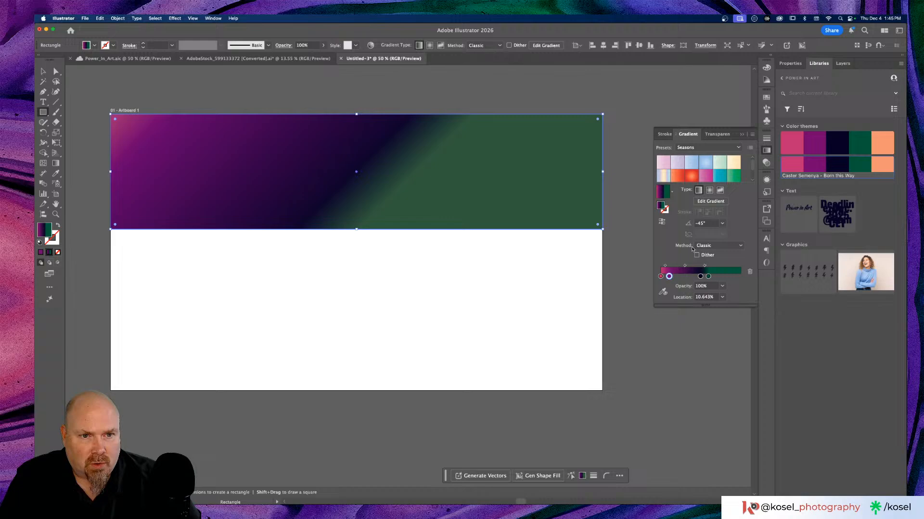
# Set the gradient's interpolation method to Perceptual and enable Dither.
pyautogui.click(719, 245)
pyautogui.click(717, 265)
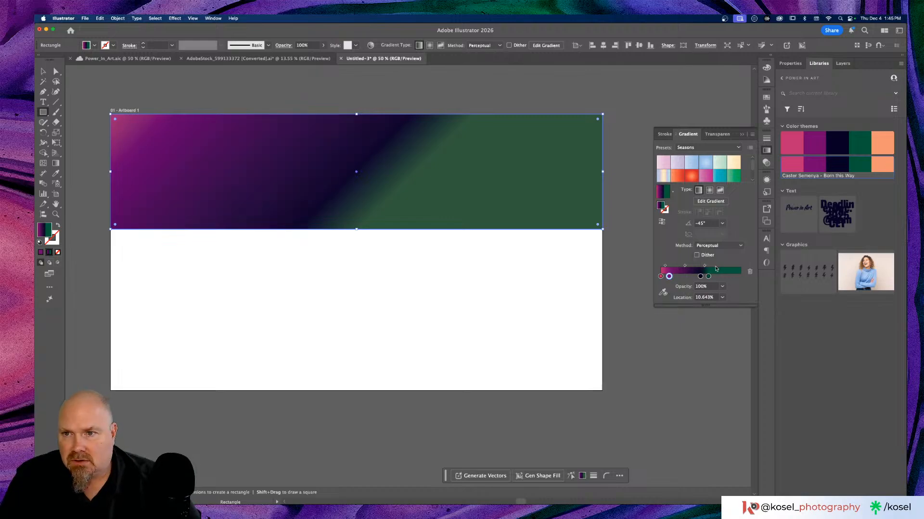
pyautogui.click(696, 256)
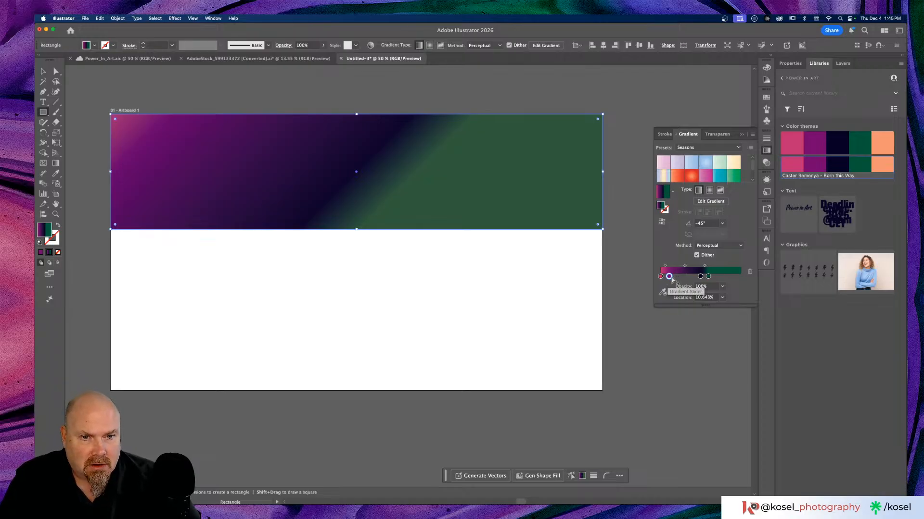
# Add gradient stops of pink at about 19% and purple at about 29%, move green to 100%, and shift navy toward green.
pyautogui.moveTo(672, 278)
pyautogui.mouseDown()
pyautogui.moveTo(686, 277)
pyautogui.moveTo(662, 277)
pyautogui.moveTo(685, 277)
pyautogui.moveTo(677, 278)
pyautogui.mouseUp()
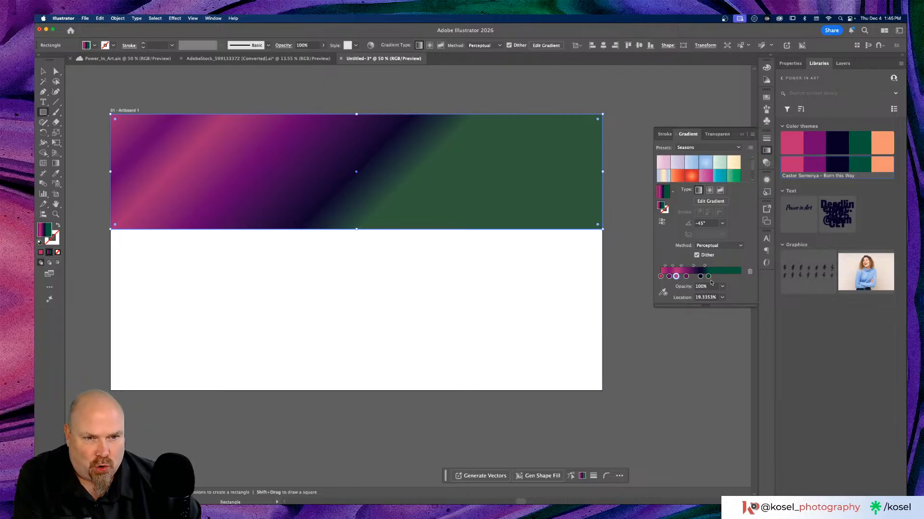
pyautogui.moveTo(709, 277); pyautogui.dragTo(741, 278)
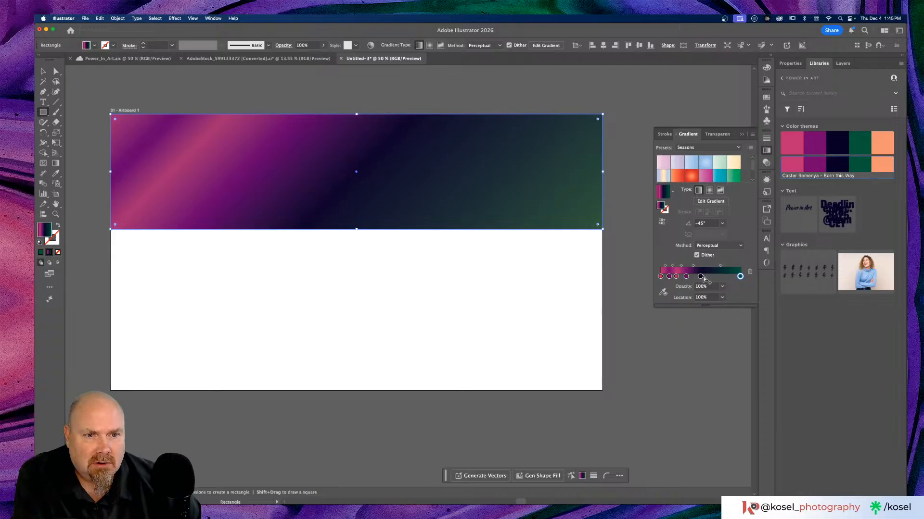
pyautogui.moveTo(701, 277)
pyautogui.mouseDown()
pyautogui.moveTo(725, 277)
pyautogui.moveTo(684, 277)
pyautogui.mouseUp()
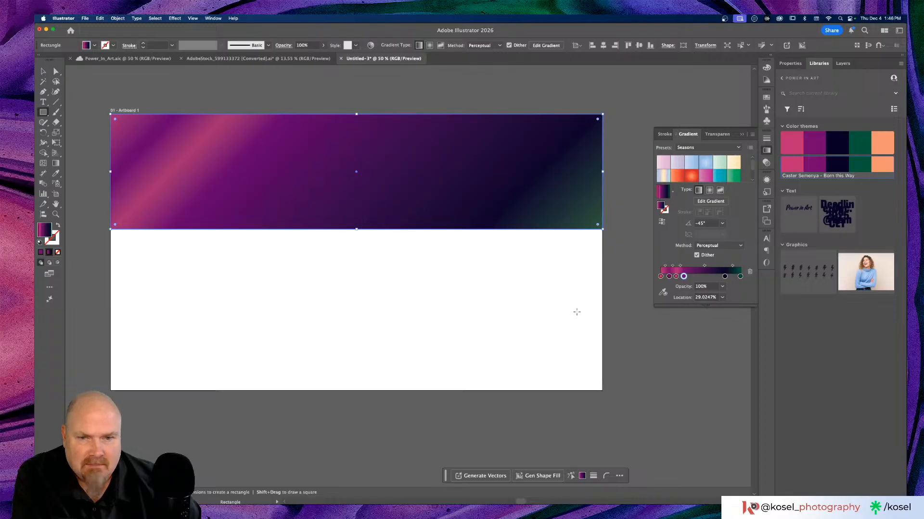
# Rotate the rectangle's gradient with the Gradient tool to an angle of about -39.5°.
pyautogui.click(59, 163)
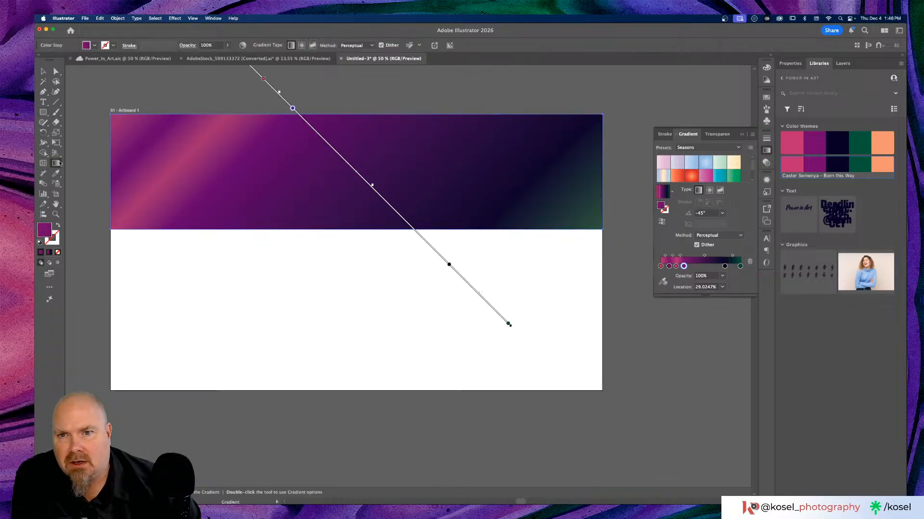
pyautogui.scroll(5, 480, 326)
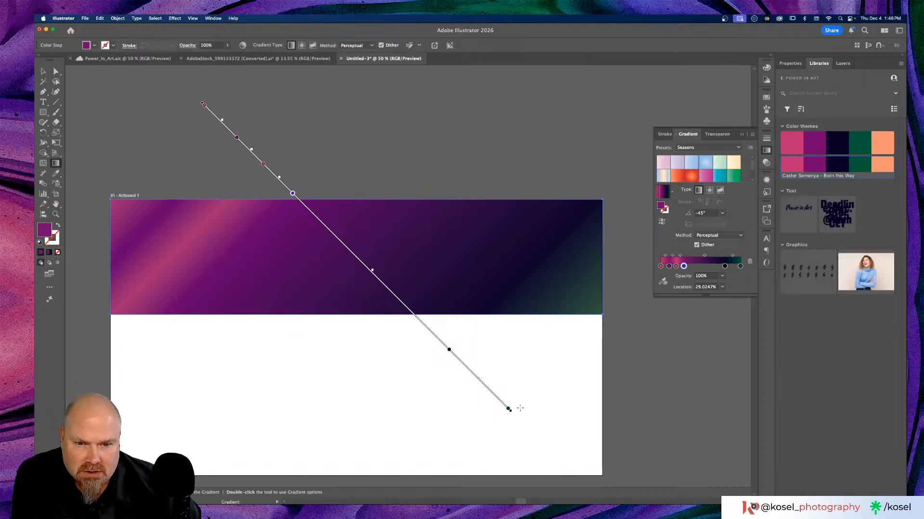
pyautogui.moveTo(512, 410); pyautogui.dragTo(571, 373)
pyautogui.moveTo(557, 397); pyautogui.dragTo(556, 396)
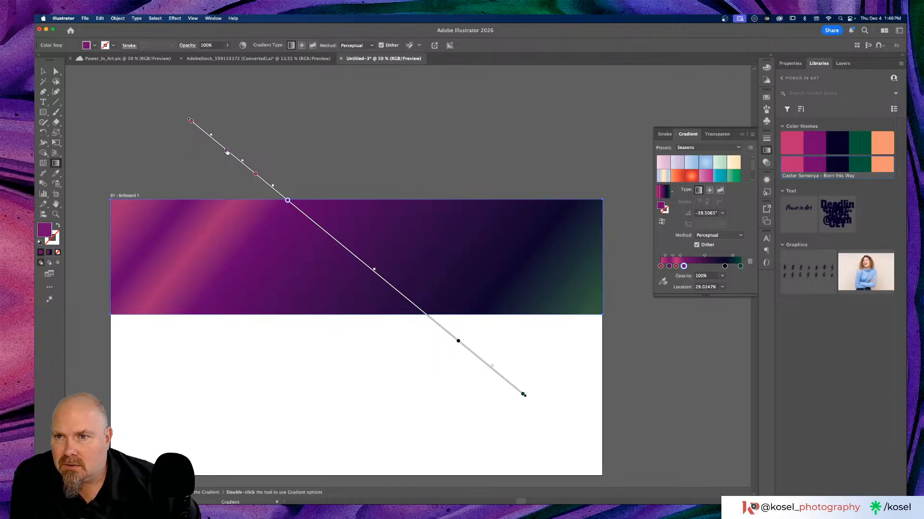
# Move the rectangle's gradient stops to purple 7%, pink 13% and purple 19.5%, and add pink at about 24% and purple at about 30%.
pyautogui.moveTo(226, 151); pyautogui.dragTo(215, 140)
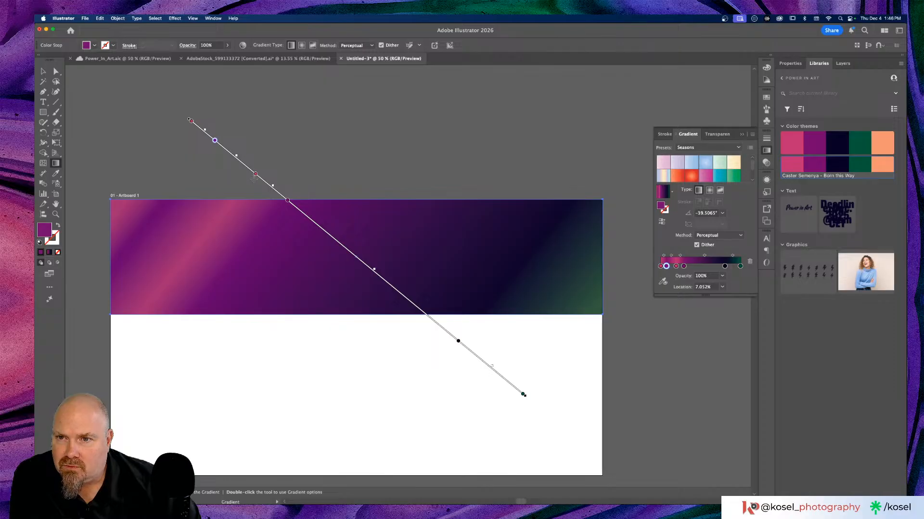
pyautogui.moveTo(256, 177); pyautogui.dragTo(233, 159)
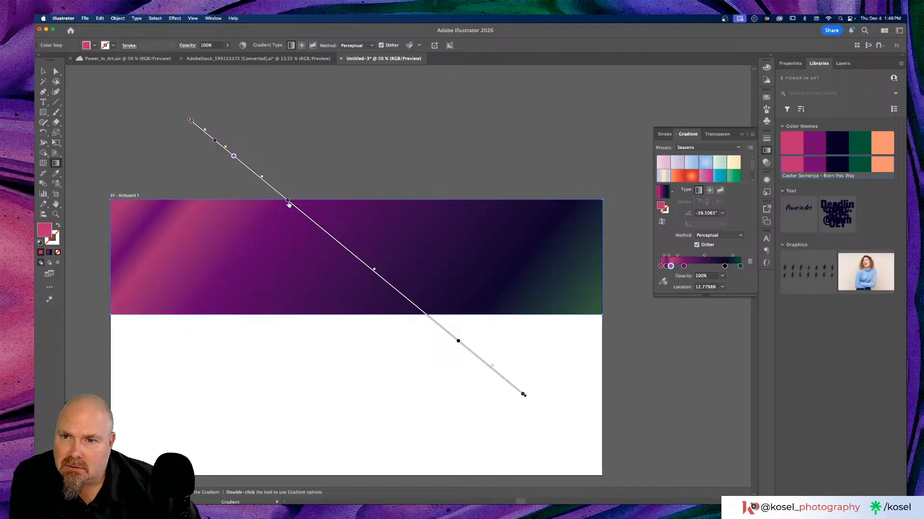
pyautogui.moveTo(288, 201); pyautogui.dragTo(256, 176)
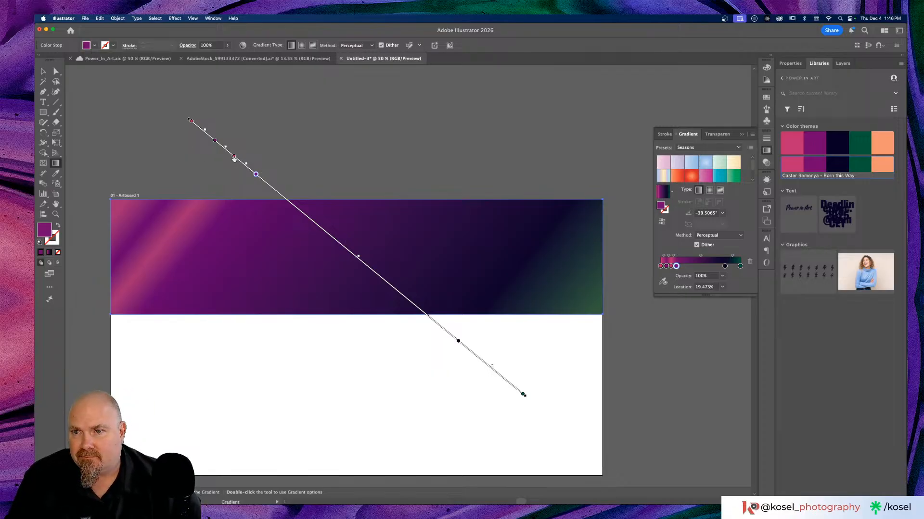
pyautogui.moveTo(234, 159); pyautogui.dragTo(270, 188)
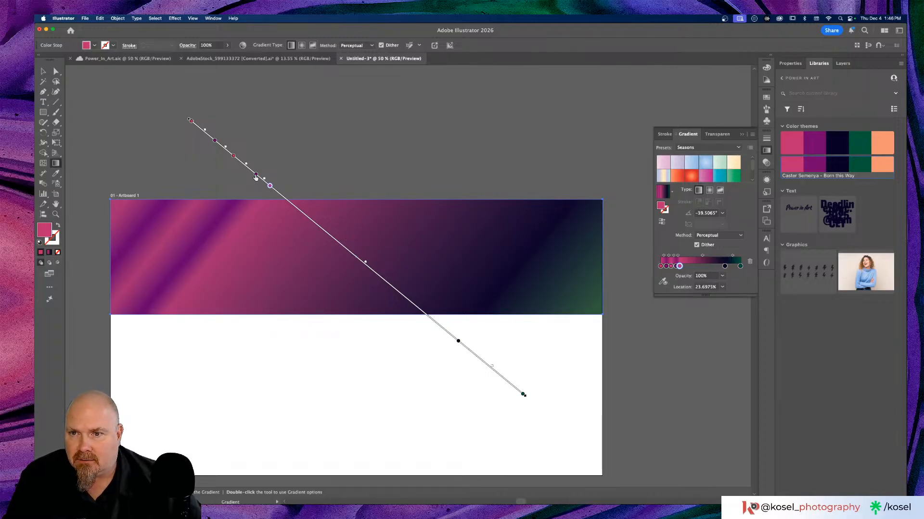
pyautogui.moveTo(256, 177); pyautogui.dragTo(290, 203)
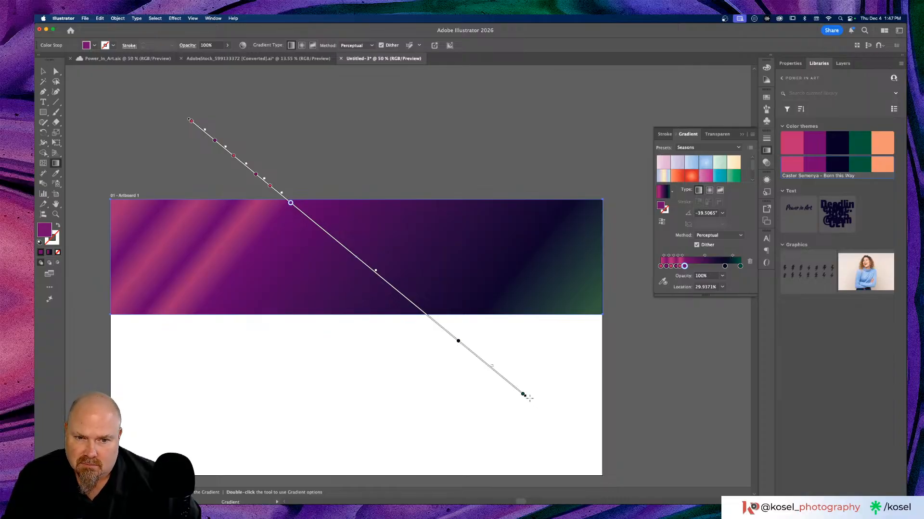
# Rotate the gradient to about -33.7° and tighten its pink stripes, moving the last pink stop to about 22.5% and the following purple to 28%.
pyautogui.moveTo(529, 397); pyautogui.dragTo(563, 371)
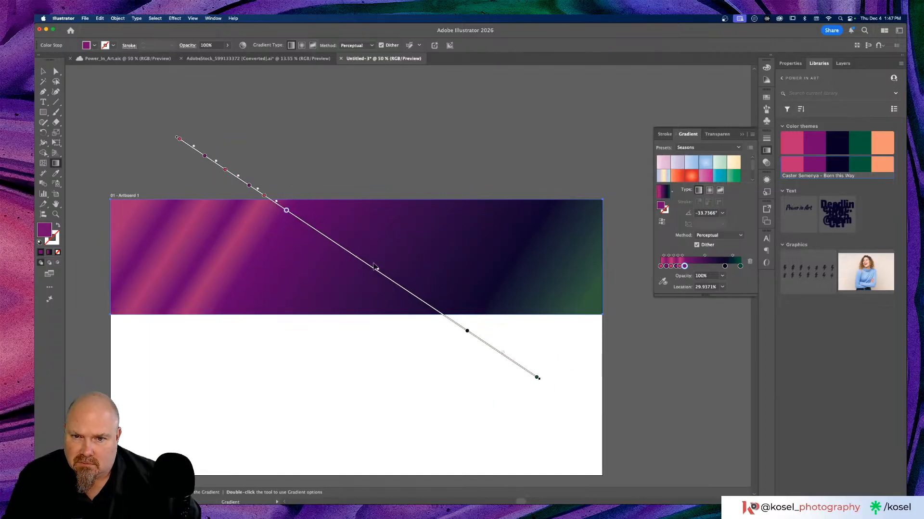
pyautogui.moveTo(377, 269)
pyautogui.mouseDown()
pyautogui.moveTo(368, 263)
pyautogui.moveTo(381, 274)
pyautogui.mouseUp()
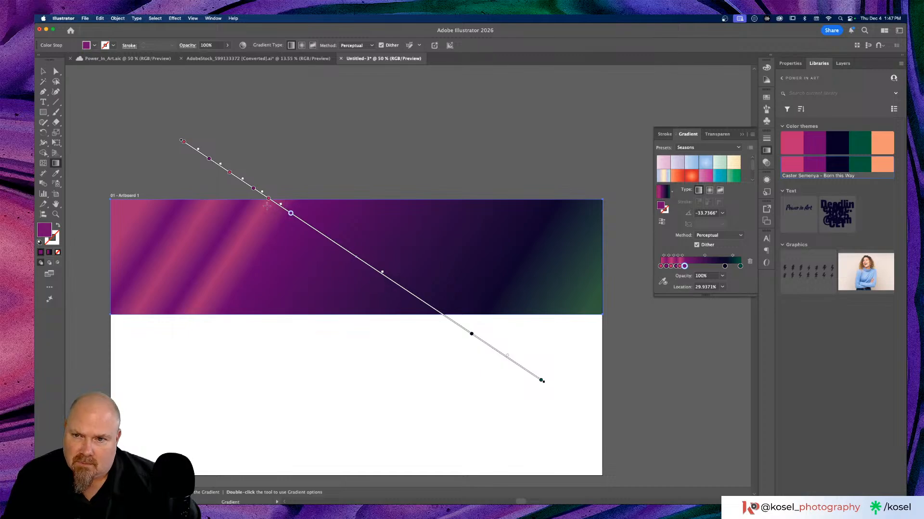
pyautogui.moveTo(229, 172); pyautogui.dragTo(264, 197)
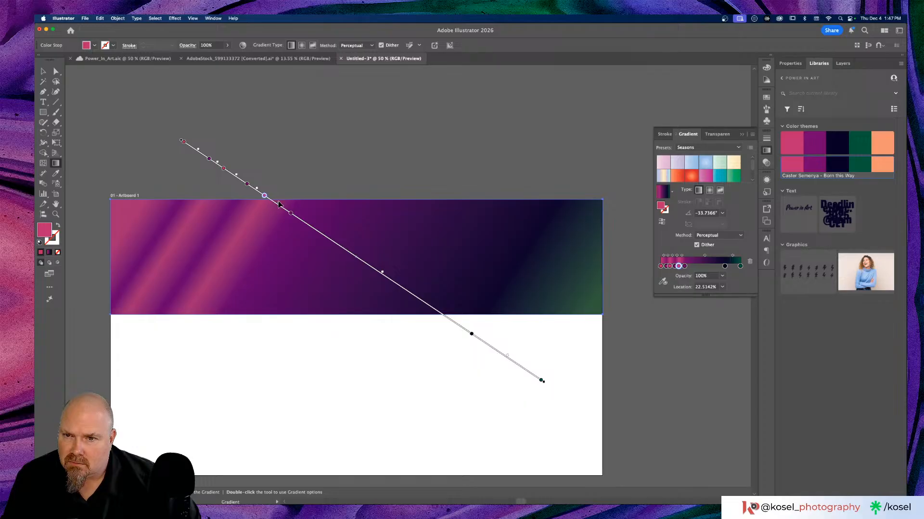
pyautogui.moveTo(291, 213); pyautogui.dragTo(285, 213)
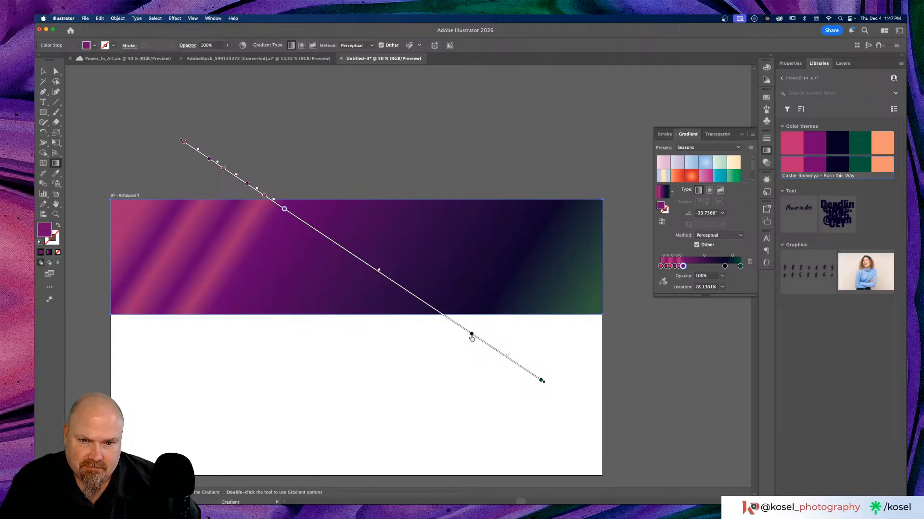
# Shift the navy stop toward the green end and add a green stop at about 80.6% with another navy stop before it.
pyautogui.moveTo(471, 338); pyautogui.dragTo(499, 354)
pyautogui.moveTo(542, 383); pyautogui.dragTo(459, 326)
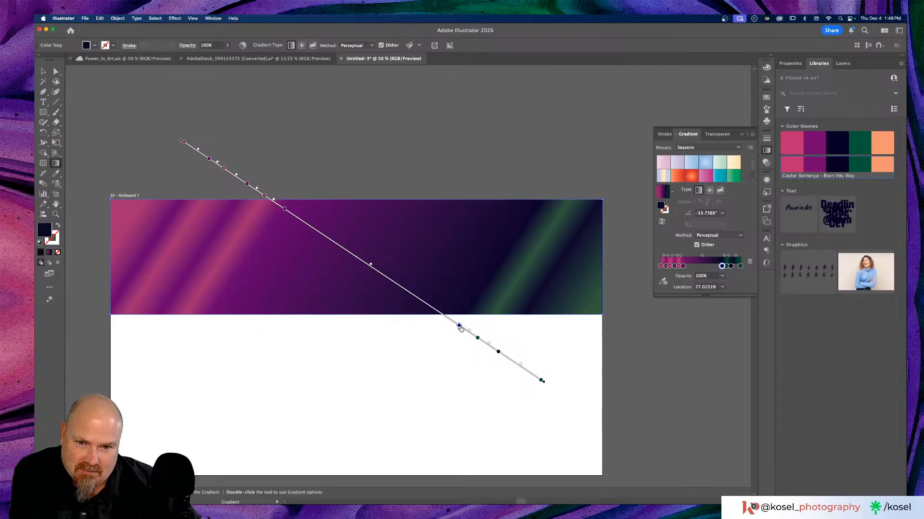
pyautogui.moveTo(460, 327)
pyautogui.mouseDown()
pyautogui.moveTo(434, 310)
pyautogui.moveTo(469, 336)
pyautogui.mouseUp()
pyautogui.click(475, 337)
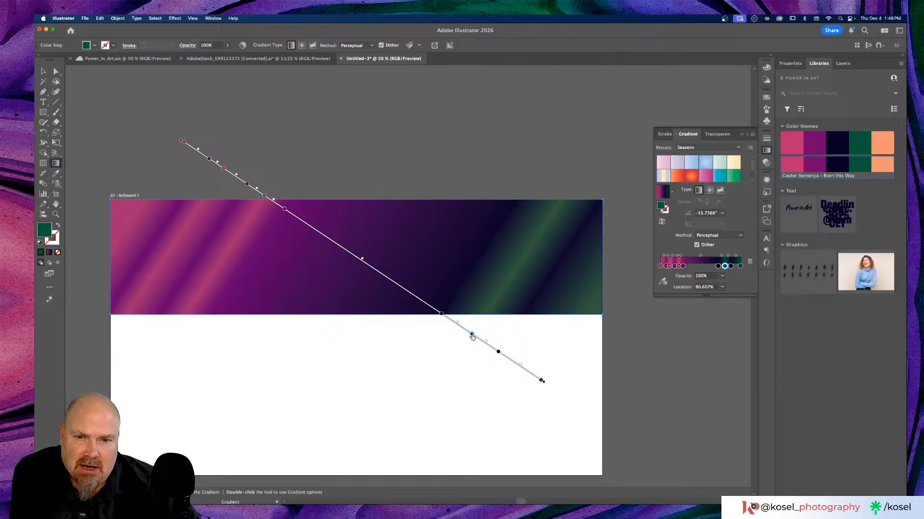
# Recolor both green gradient stops with the pink from the library's color theme.
pyautogui.click(788, 139)
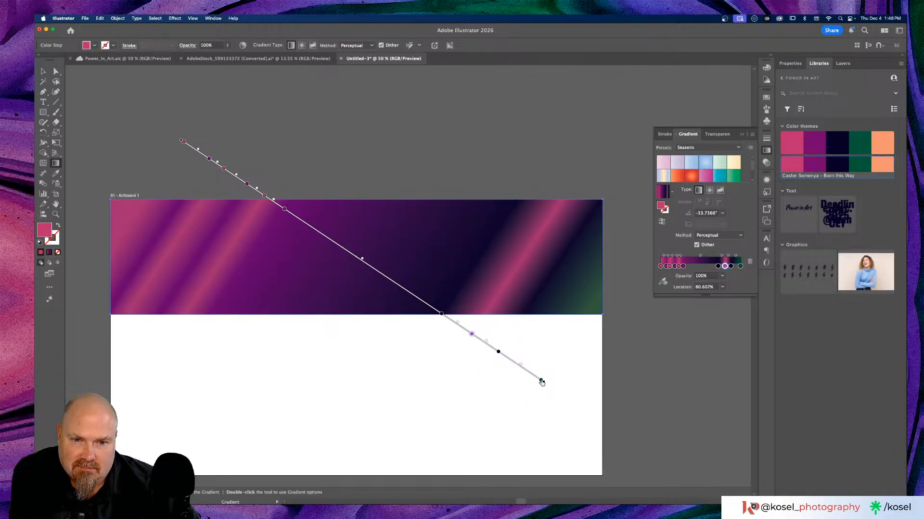
pyautogui.click(541, 381)
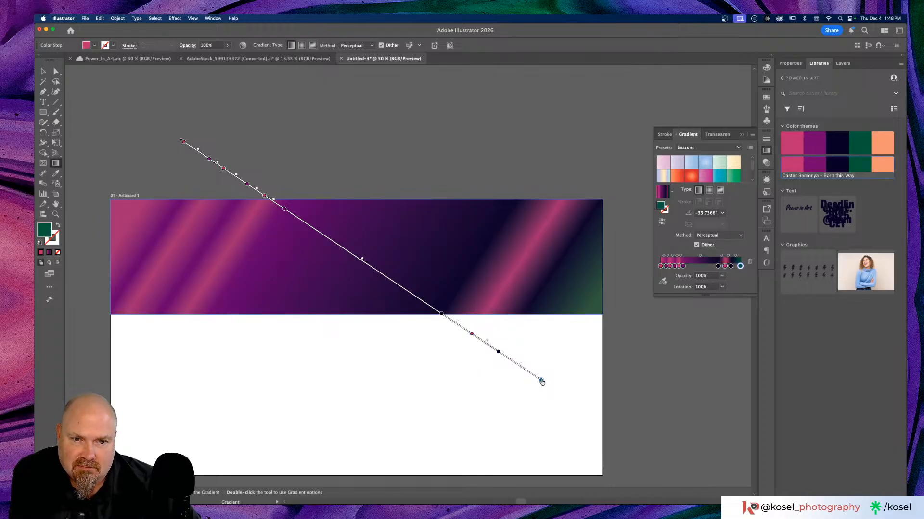
pyautogui.click(790, 167)
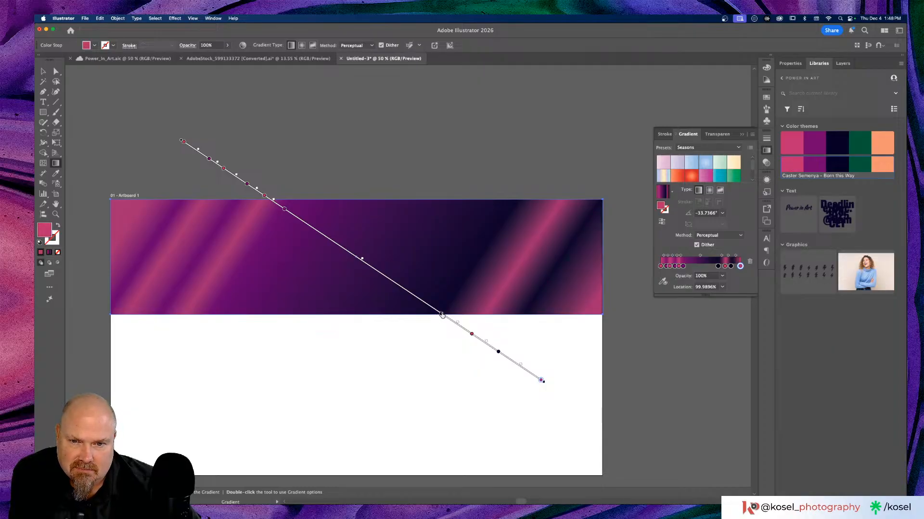
# Widen the right-hand pink stripe by moving navy to about 64%, pink to about 77%, and their midpoint toward navy.
pyautogui.moveTo(439, 314); pyautogui.dragTo(412, 299)
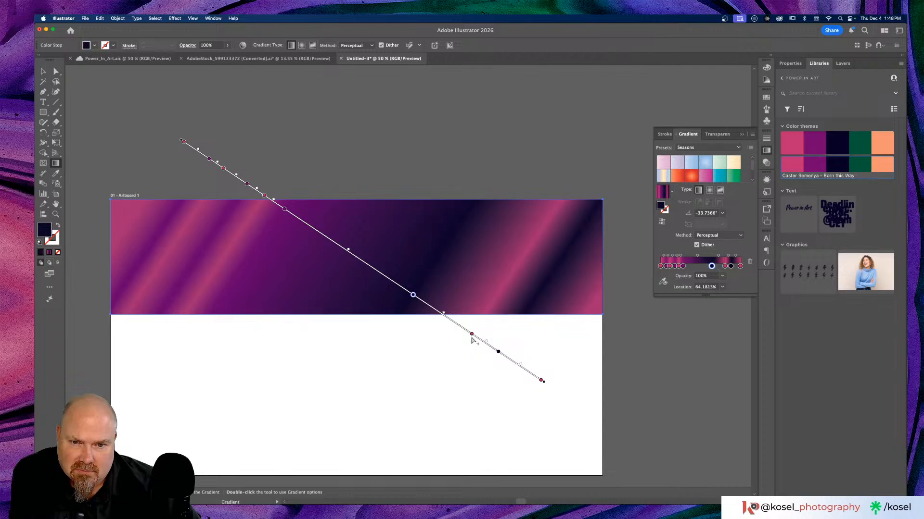
pyautogui.moveTo(472, 335); pyautogui.dragTo(490, 344)
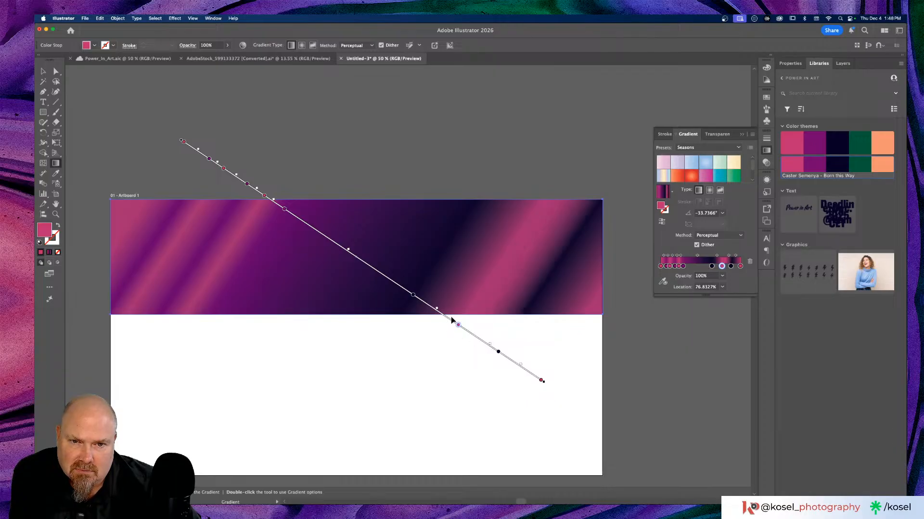
pyautogui.moveTo(436, 310); pyautogui.dragTo(423, 303)
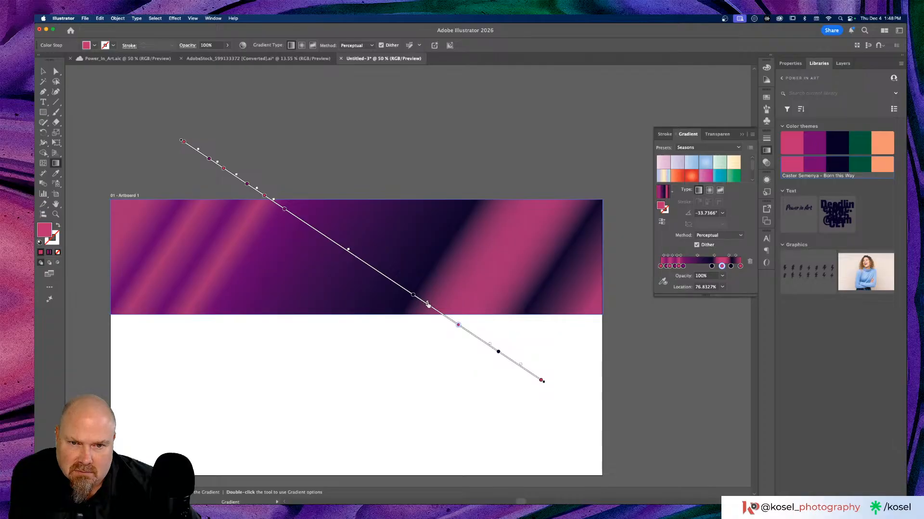
pyautogui.moveTo(430, 307); pyautogui.dragTo(428, 306)
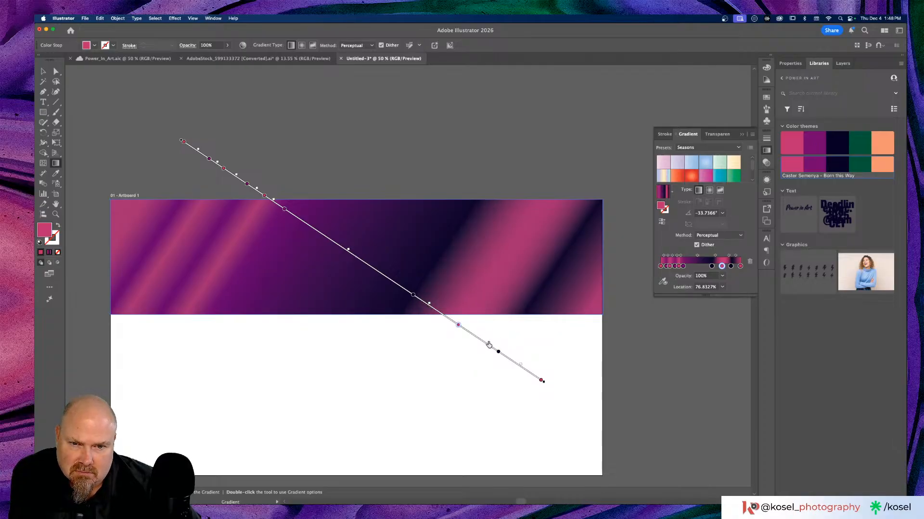
# Shift the last midpoint toward navy, slide the whole gradient slightly down along its axis, and move the wide stripe's leading midpoint toward pink.
pyautogui.moveTo(485, 342); pyautogui.dragTo(485, 342)
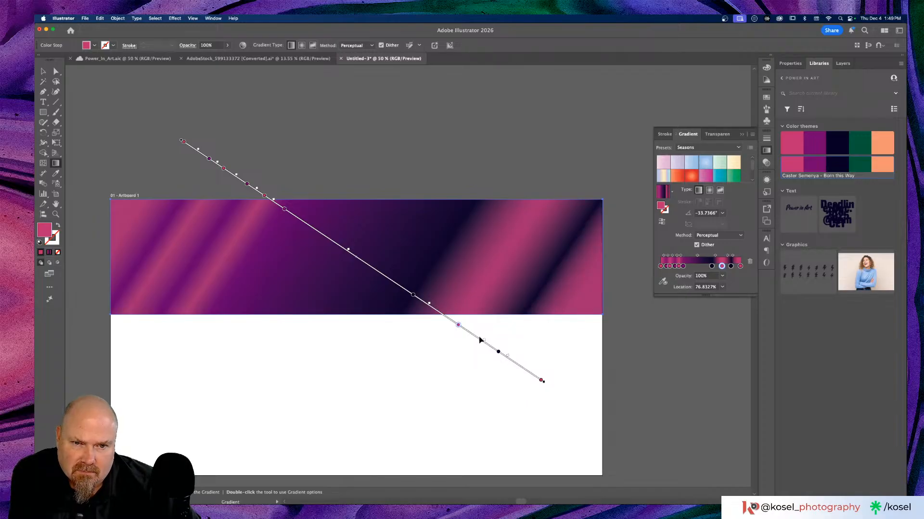
pyautogui.moveTo(485, 341); pyautogui.dragTo(493, 347)
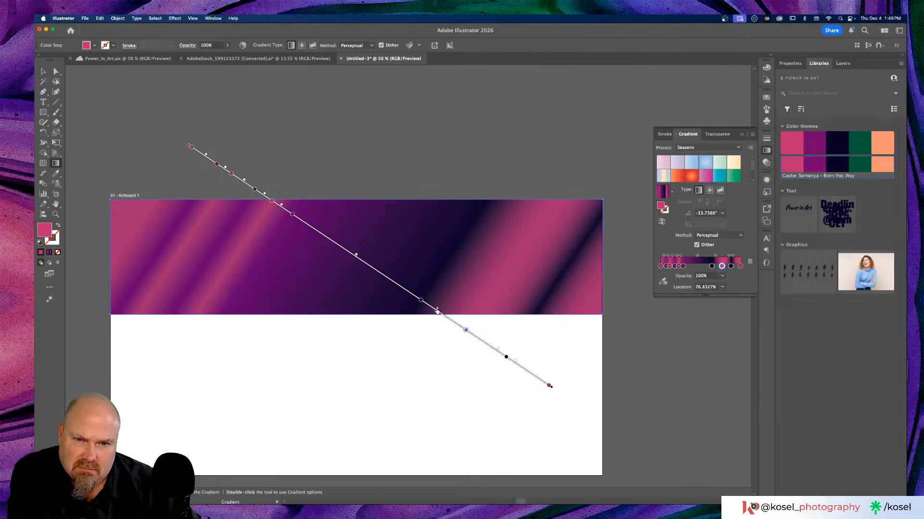
pyautogui.moveTo(437, 310); pyautogui.dragTo(447, 317)
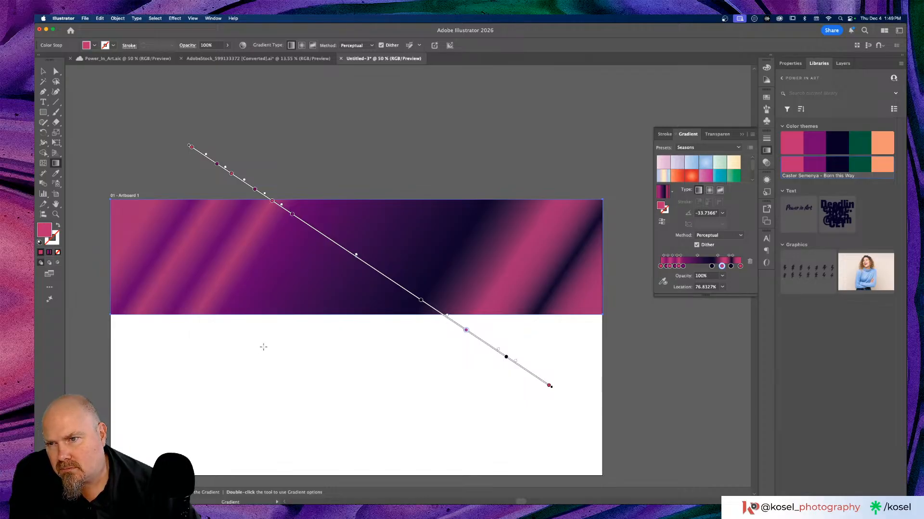
# Leave gradient editing, reselect the striped rectangle, and switch to Photoshop.
pyautogui.click(43, 72)
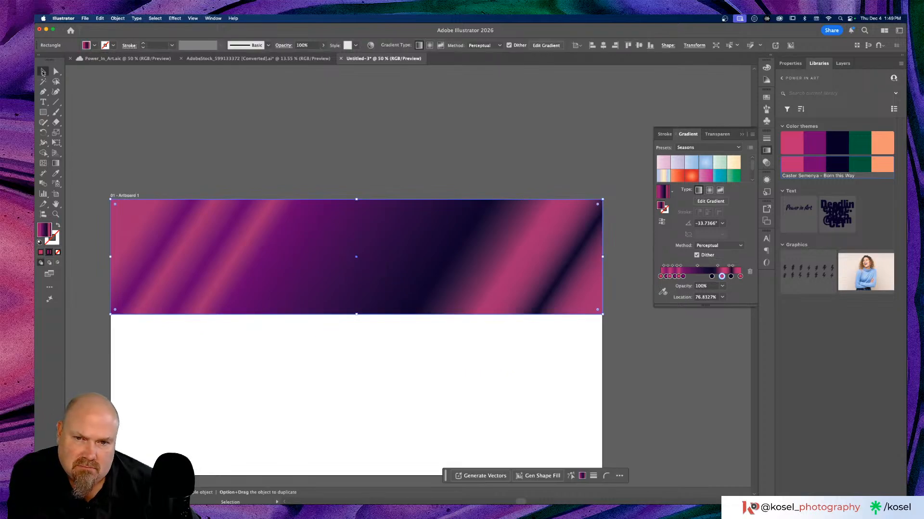
pyautogui.click(433, 143)
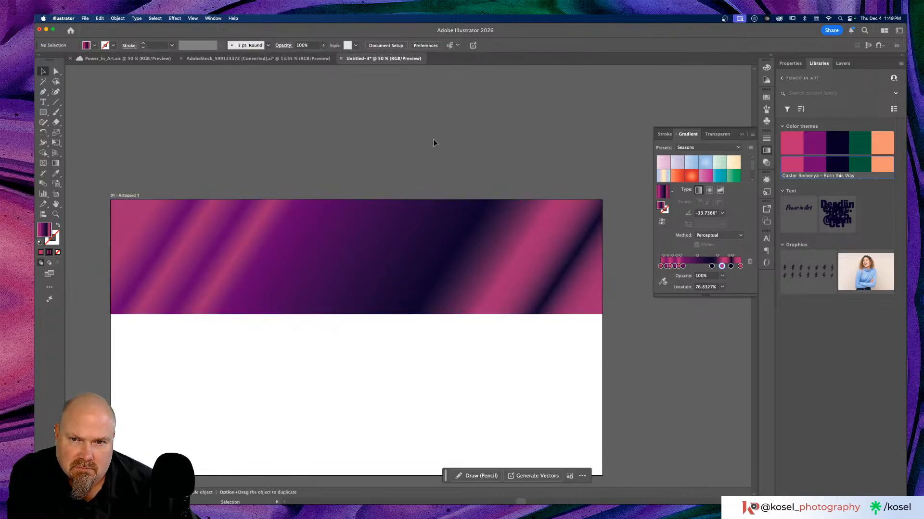
pyautogui.click(416, 247)
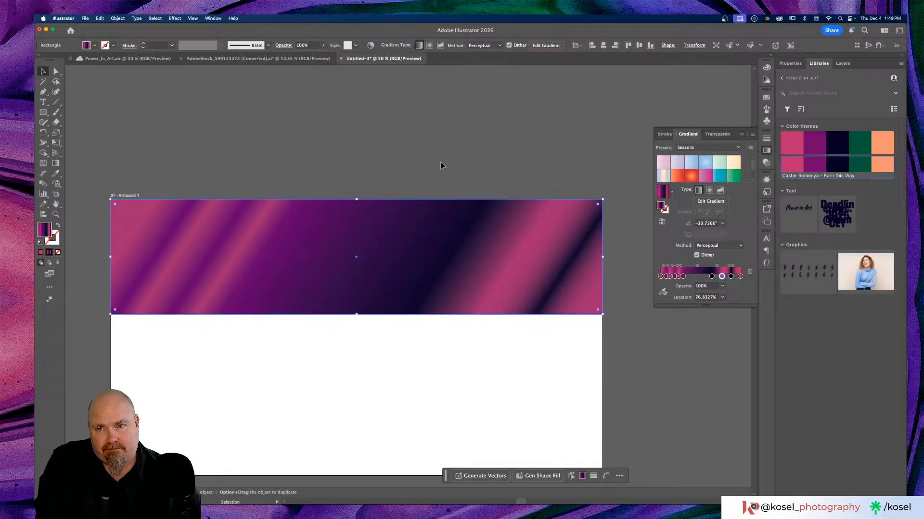
pyautogui.press('a')
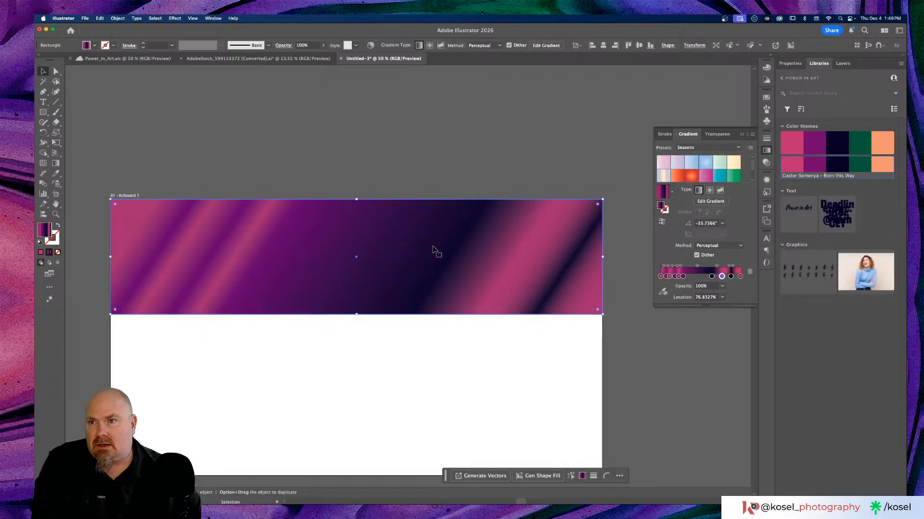
pyautogui.press('super+Tab')
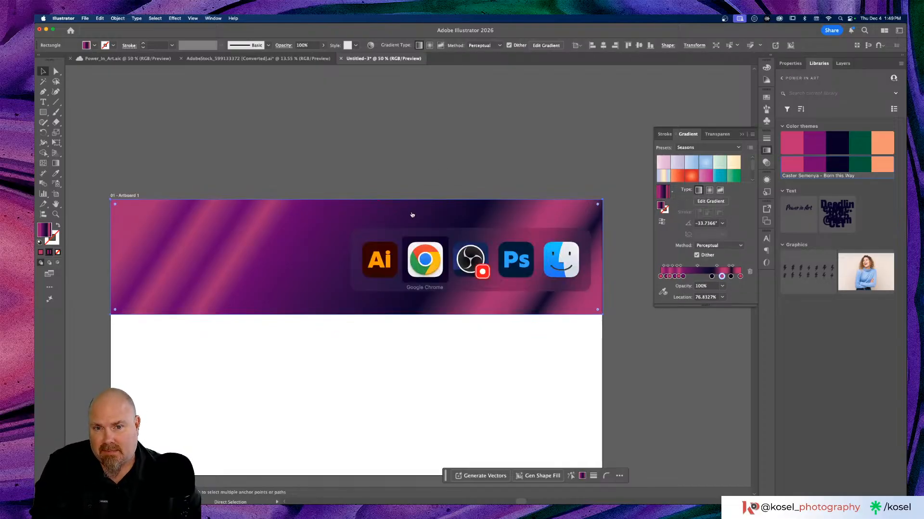
pyautogui.press('super+Tab')
pyautogui.press('super+Tab')
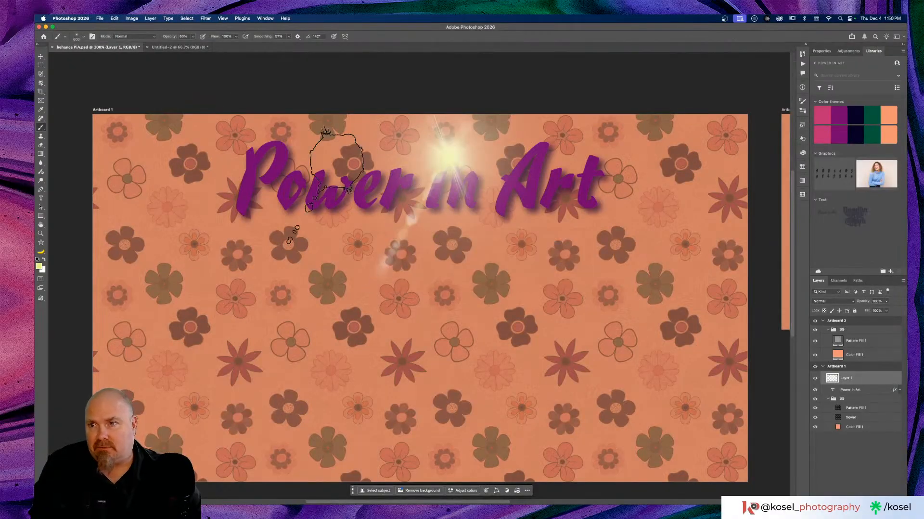
# Copy the striped rectangle from Illustrator and paste it above Layer 1 on Artboard 1 as a Vector Smart Object.
pyautogui.press('v')
pyautogui.click(703, 340)
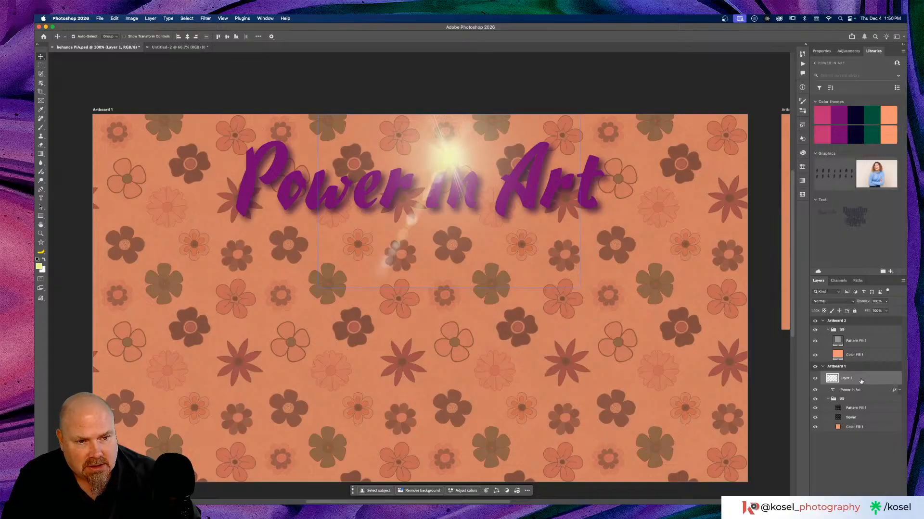
pyautogui.press('super+Tab')
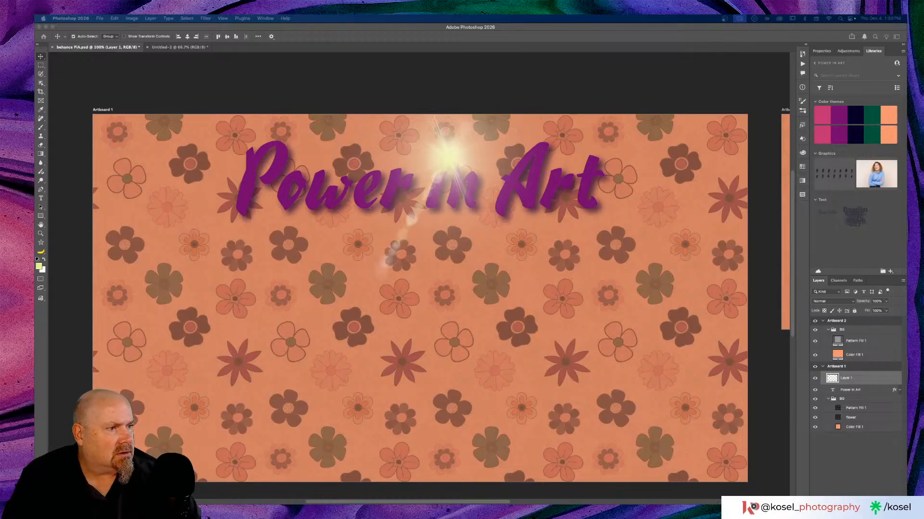
pyautogui.press('super+v')
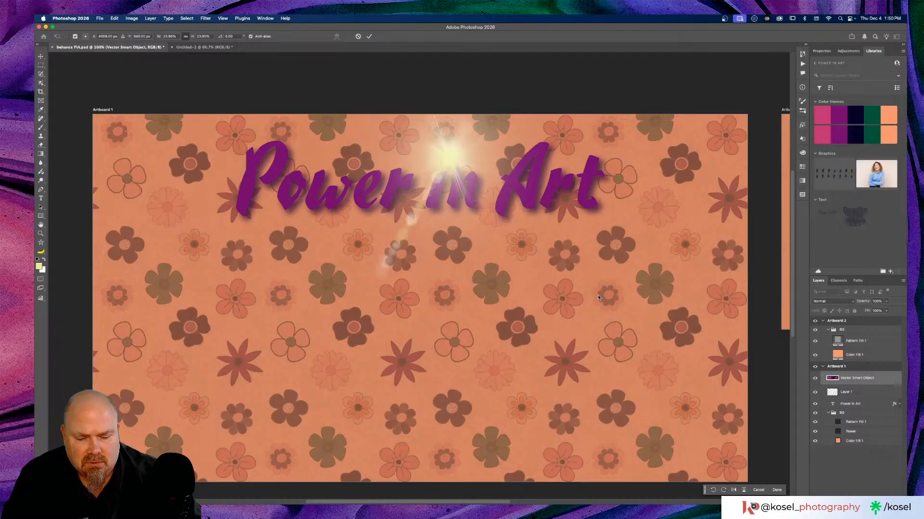
# Move the pasted striped rectangle onto Artboard 1 so it spans the full width just below the upper edge, and commit the placement.
pyautogui.press('super+minus')
pyautogui.press('super+minus')
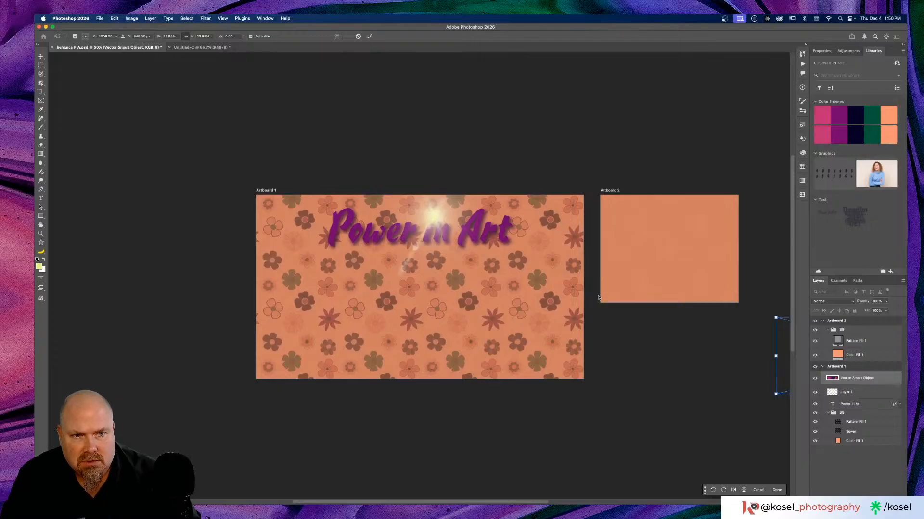
pyautogui.hscroll(5, 599, 303)
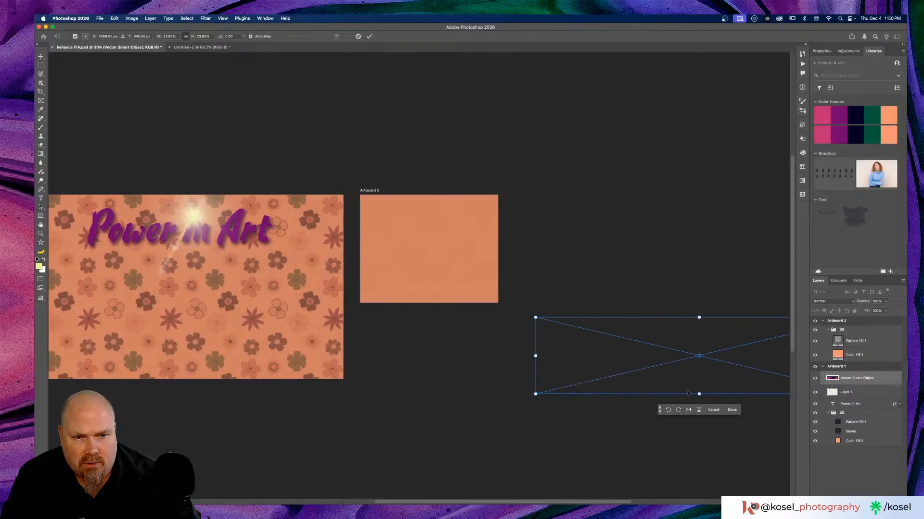
pyautogui.moveTo(689, 388); pyautogui.dragTo(287, 307)
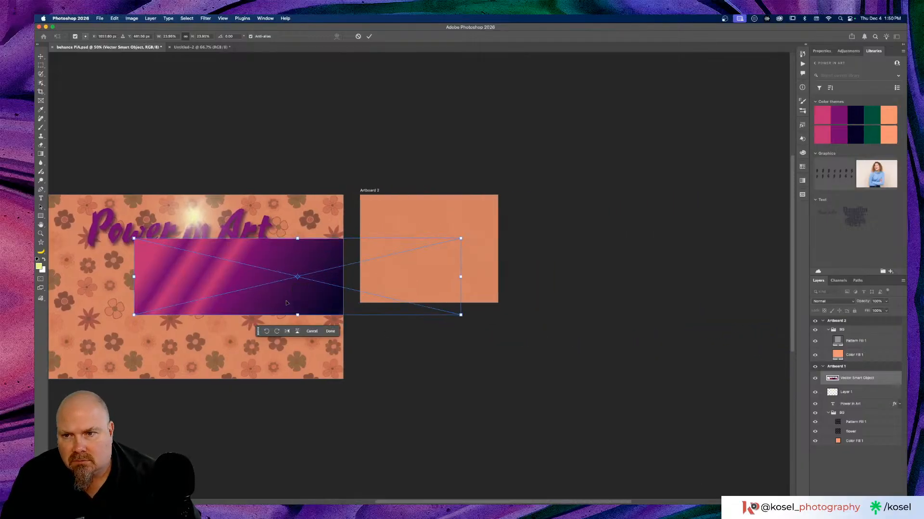
pyautogui.hscroll(-5, 542, 398)
pyautogui.scroll(1, 543, 398)
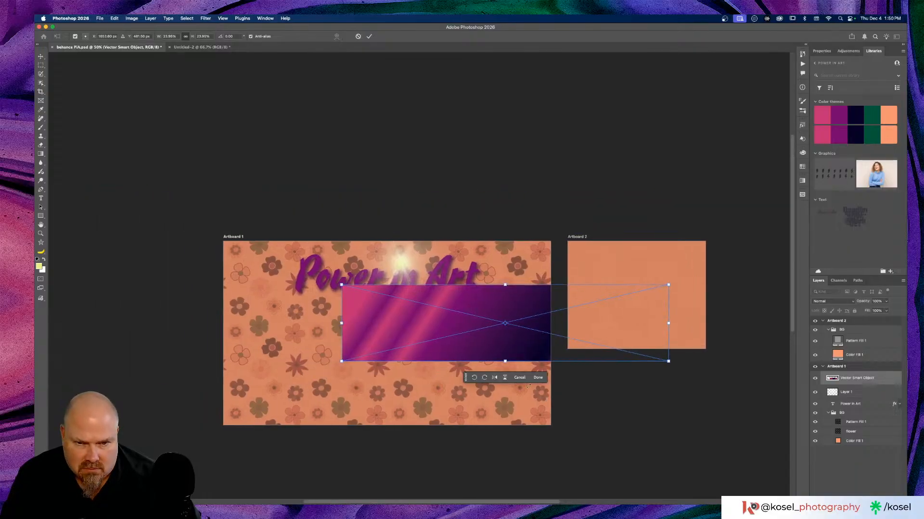
pyautogui.moveTo(506, 357); pyautogui.dragTo(390, 317)
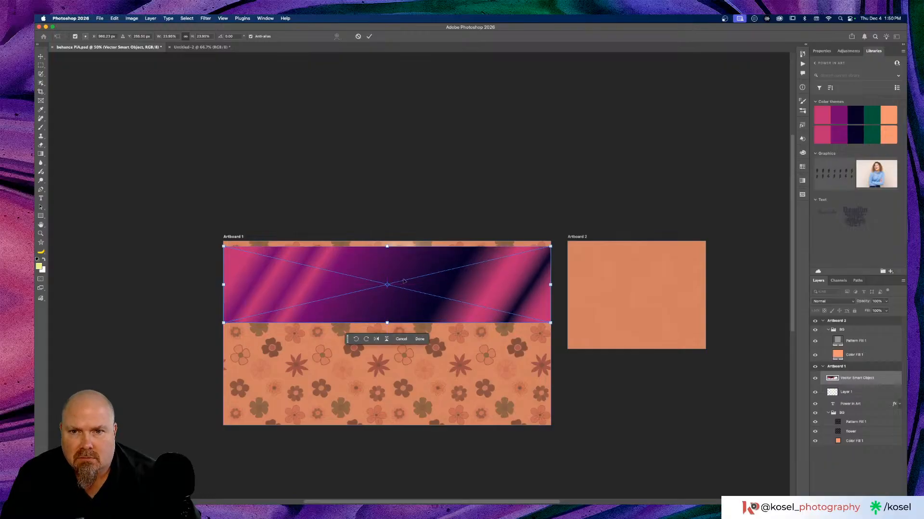
pyautogui.click(369, 36)
# Place the Power in Art text layer above the Vector Smart Object and recolor the text with the color theme's peach.
pyautogui.click(856, 331)
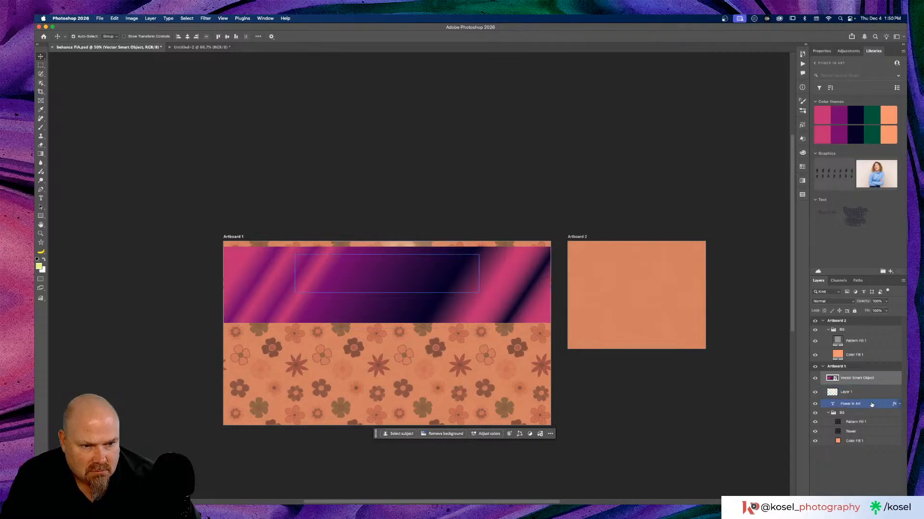
pyautogui.moveTo(871, 405); pyautogui.dragTo(872, 378)
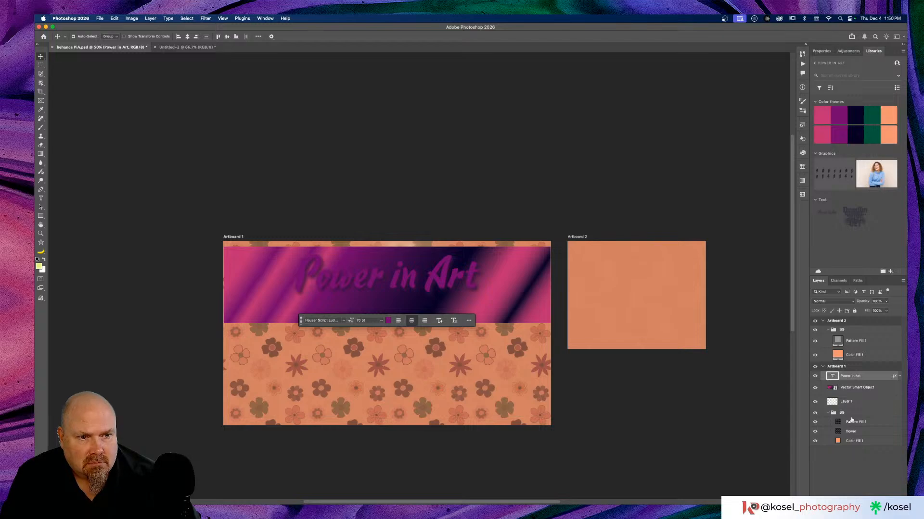
pyautogui.click(887, 131)
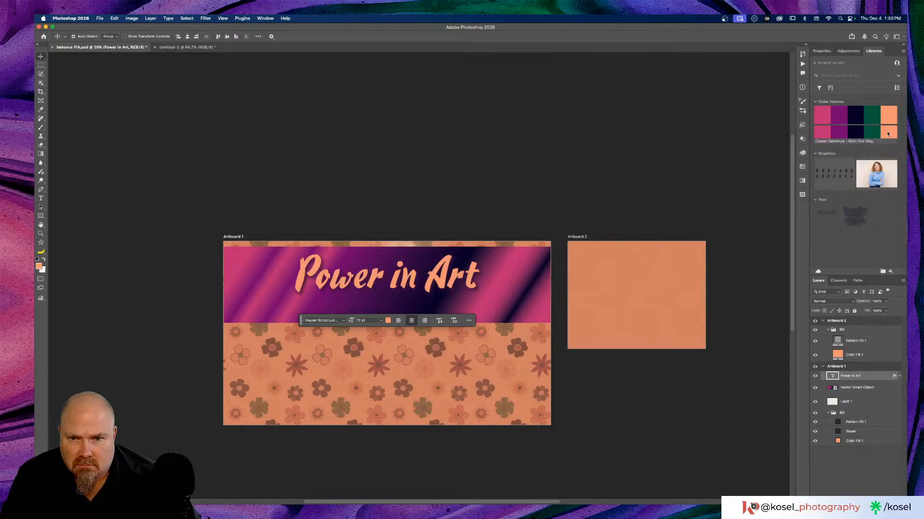
# Align the striped band's sides to Artboard 1 and reduce its height from below to about 17% vertical scale.
pyautogui.scroll(2, 446, 349)
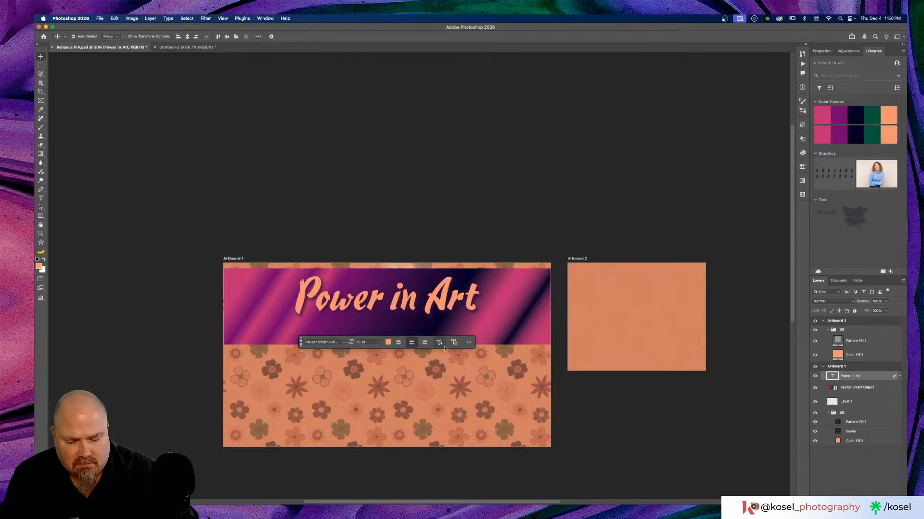
pyautogui.press('super+1')
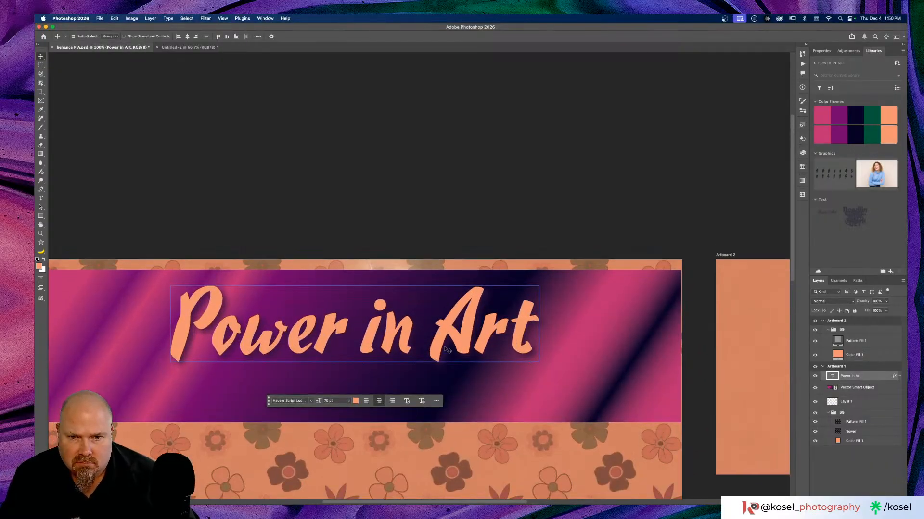
pyautogui.scroll(1, 445, 349)
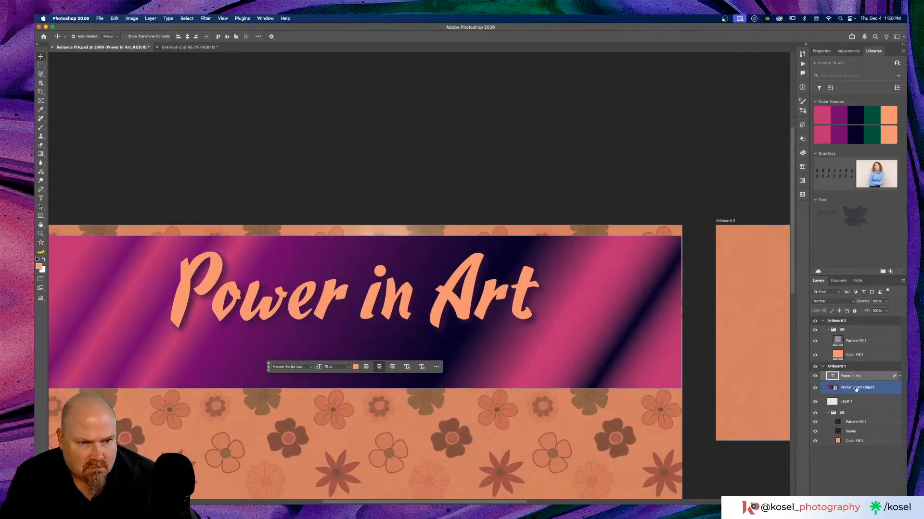
pyautogui.click(856, 388)
pyautogui.hscroll(-5, 436, 346)
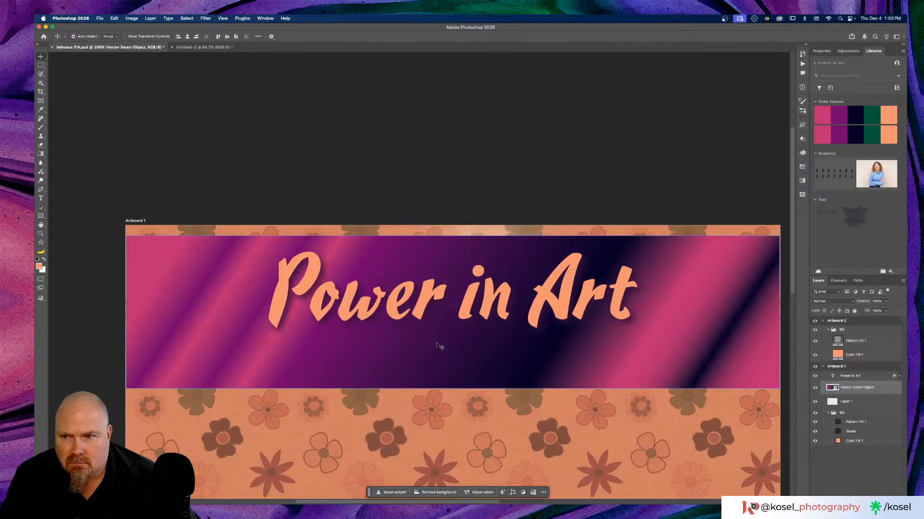
pyautogui.press('super+t')
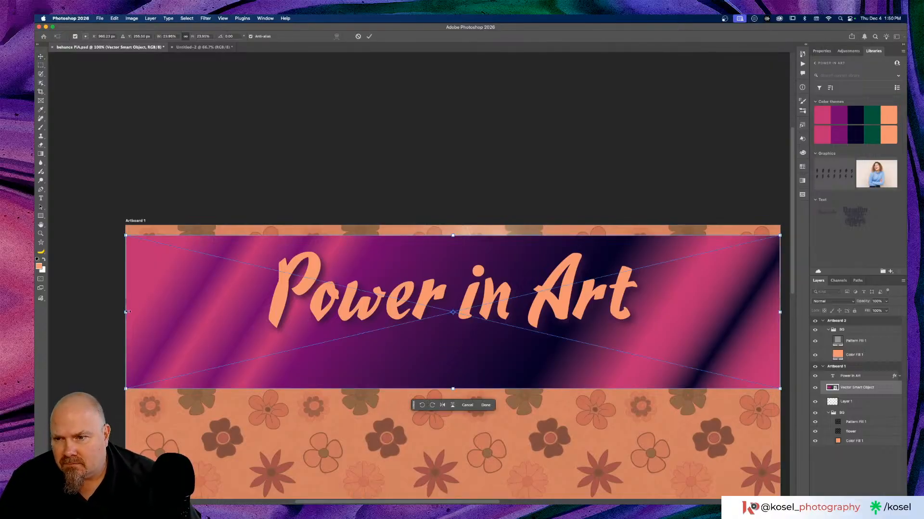
pyautogui.moveTo(126, 312); pyautogui.dragTo(126, 312)
pyautogui.hscroll(3, 650, 312)
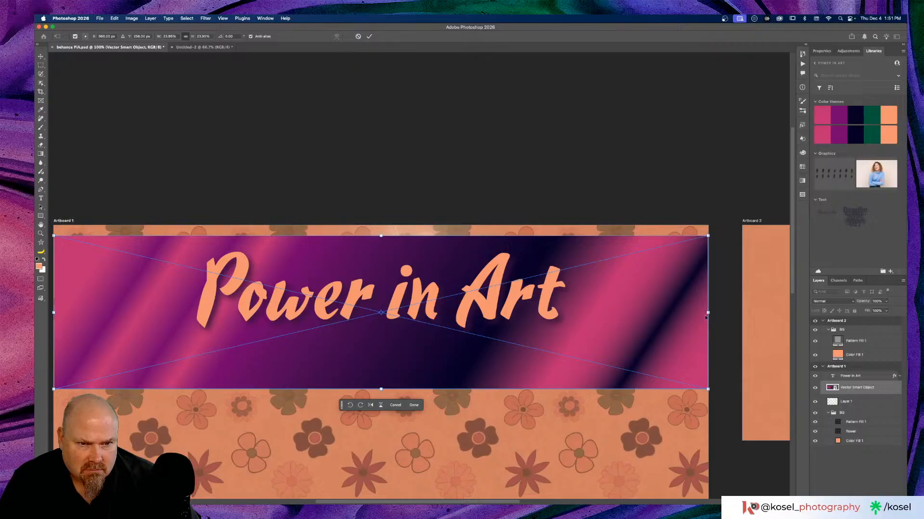
pyautogui.moveTo(709, 313); pyautogui.dragTo(709, 313)
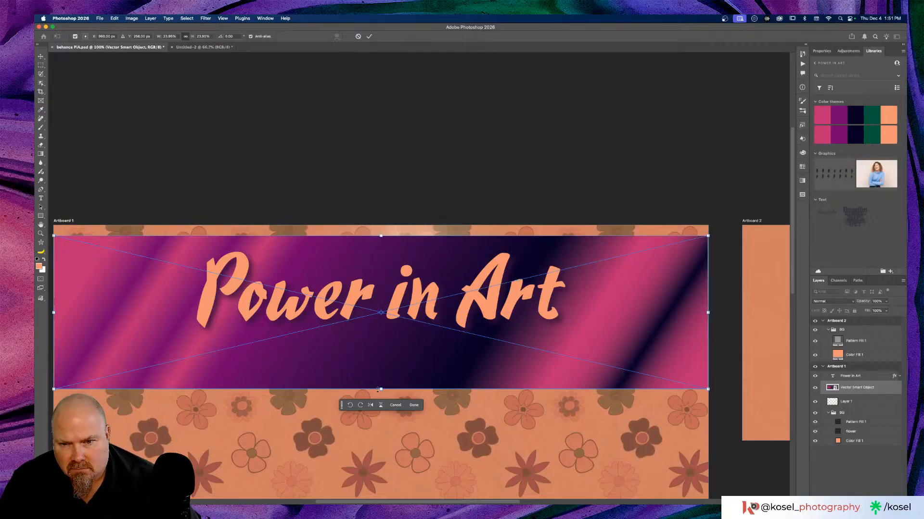
pyautogui.moveTo(380, 388); pyautogui.dragTo(381, 346)
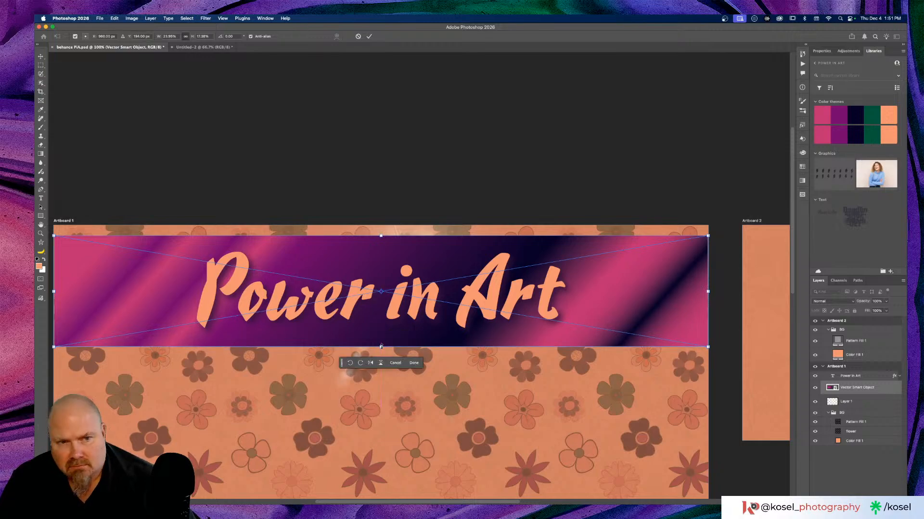
pyautogui.click(370, 36)
# Enlarge the striped band slightly so both ends extend just past the sides of Artboard 1.
pyautogui.press('super+minus')
pyautogui.press('super+minus')
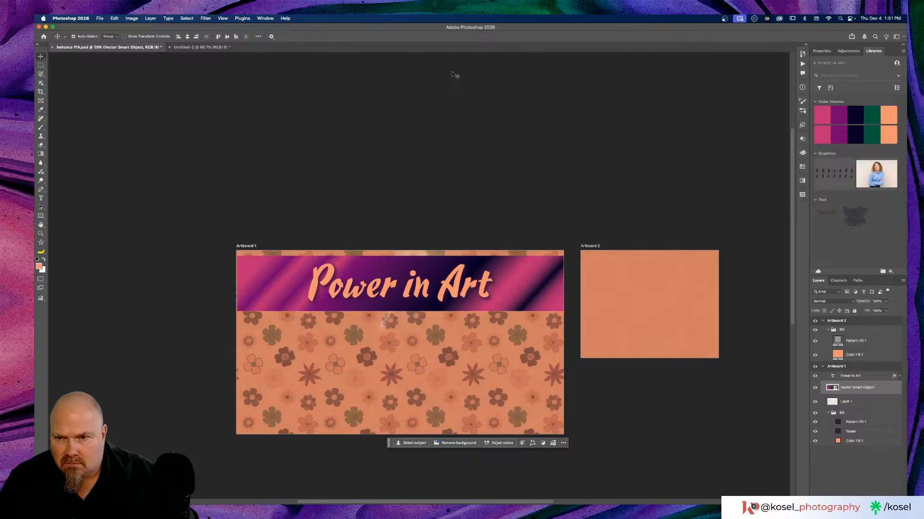
pyautogui.press('super+t')
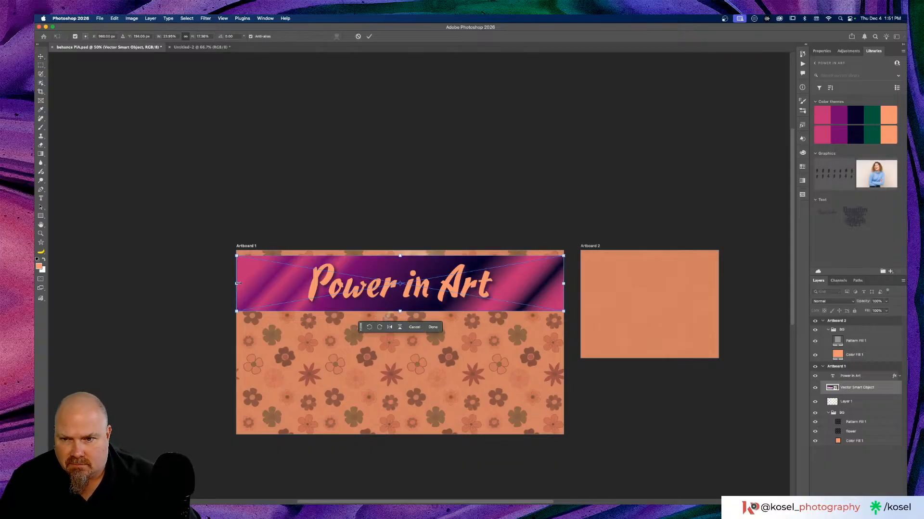
pyautogui.moveTo(238, 284); pyautogui.dragTo(230, 284)
pyautogui.moveTo(564, 284); pyautogui.dragTo(570, 282)
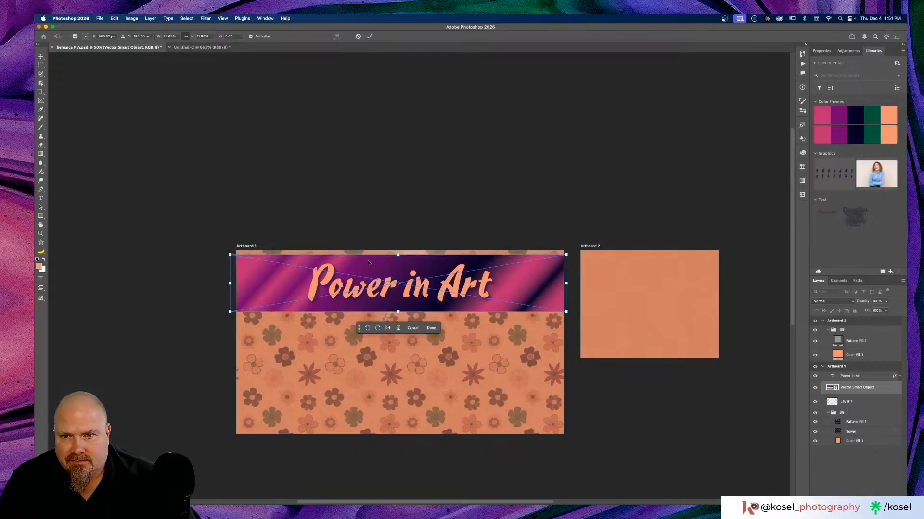
pyautogui.click(431, 328)
pyautogui.click(436, 329)
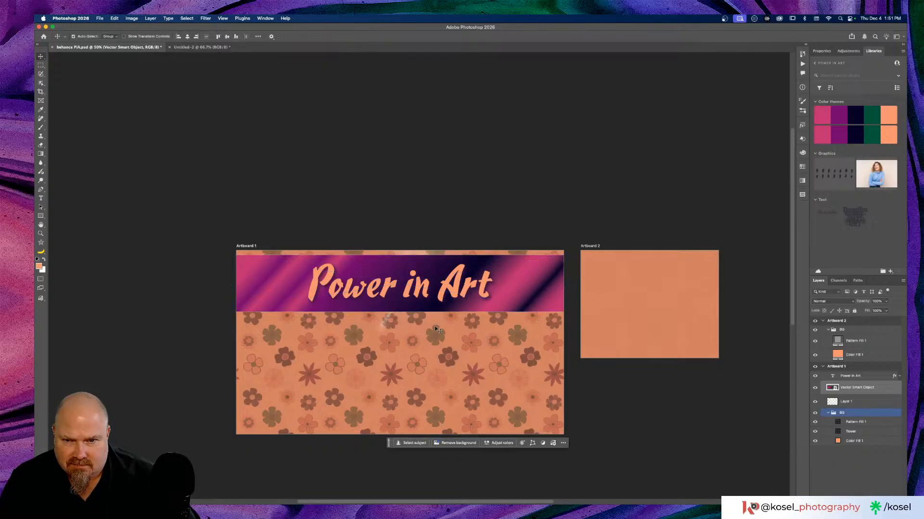
# Delete Layer 1 from Artboard 1, keeping the striped Vector Smart Object selected.
pyautogui.scroll(1, 436, 330)
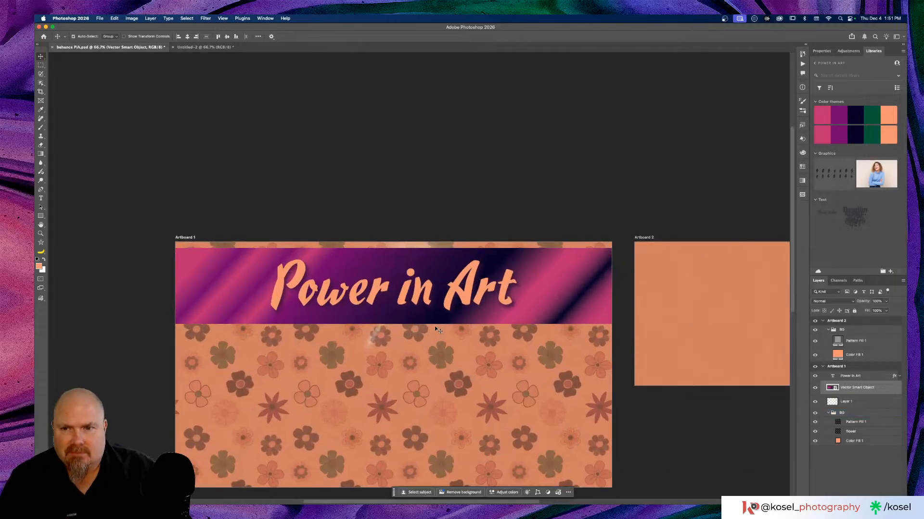
pyautogui.click(404, 287)
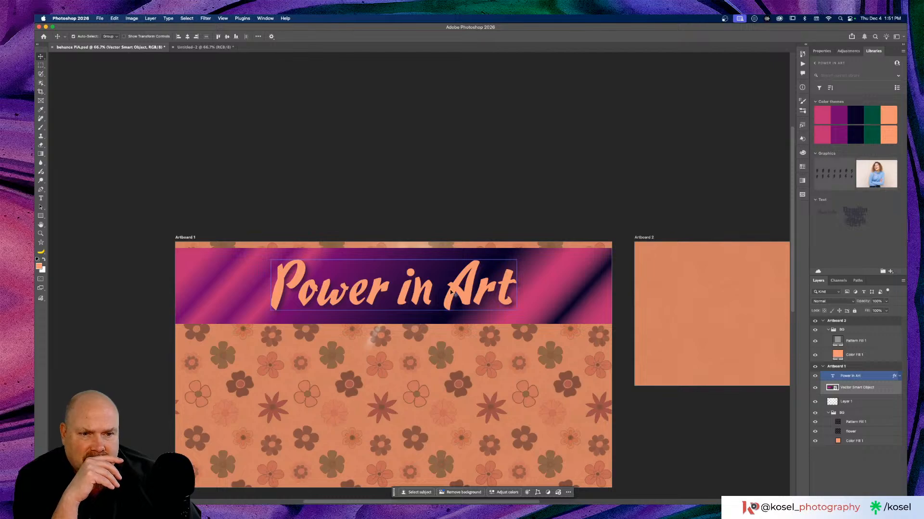
pyautogui.click(785, 378)
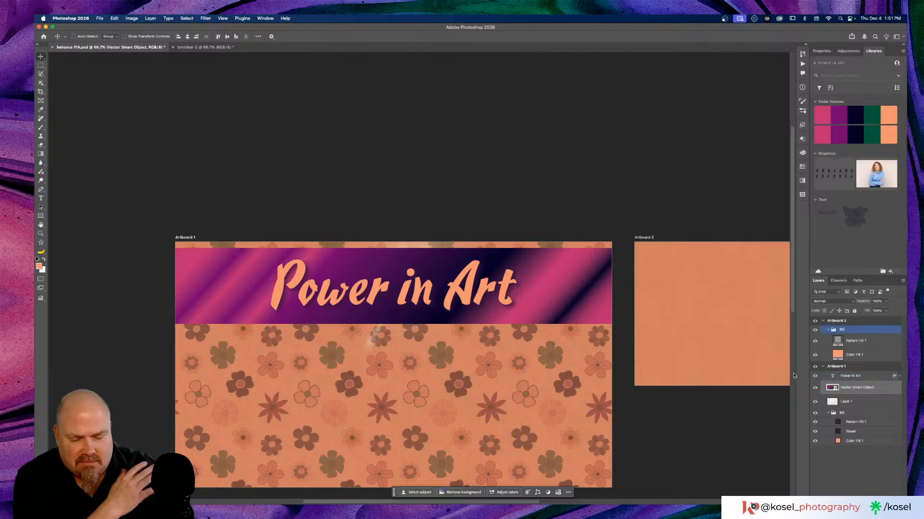
pyautogui.click(834, 385)
pyautogui.press('super+minus')
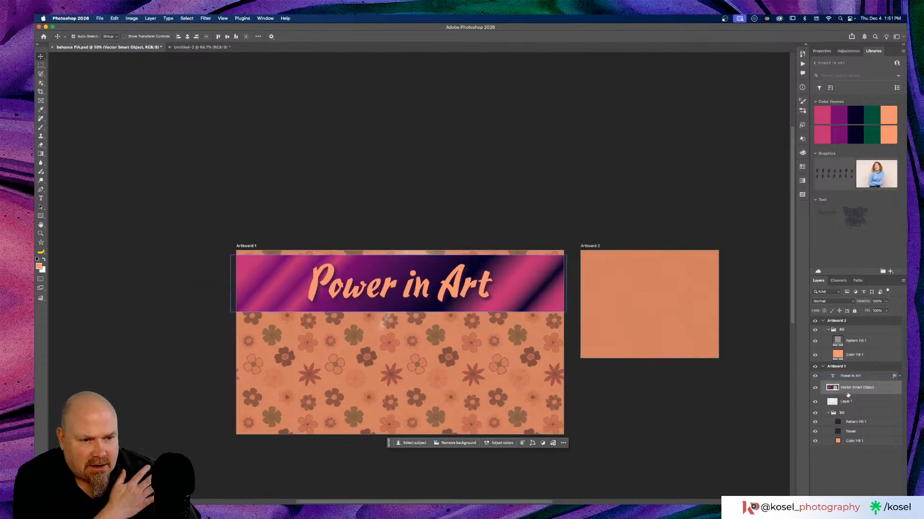
pyautogui.moveTo(891, 403); pyautogui.dragTo(896, 492)
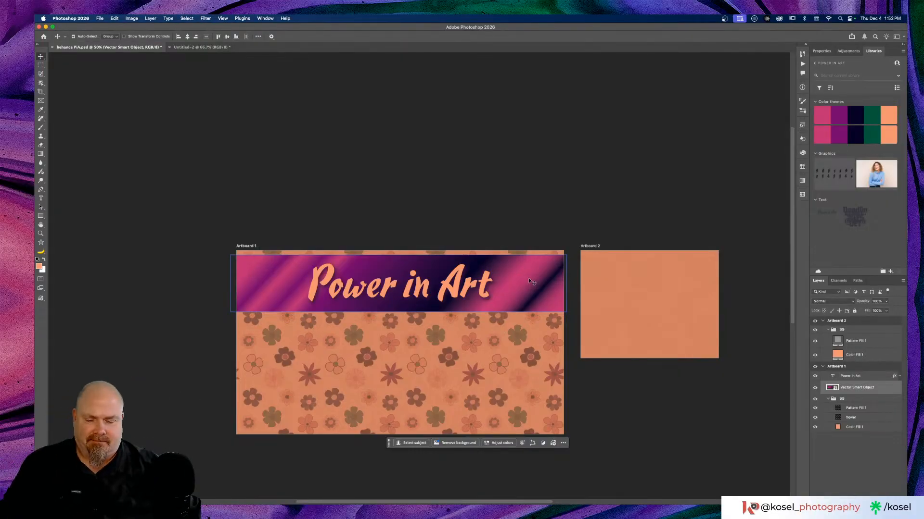
# Switch to Illustrator and duplicate the striped rectangle straight down into the empty lower part of the artboard.
pyautogui.press('super+Tab')
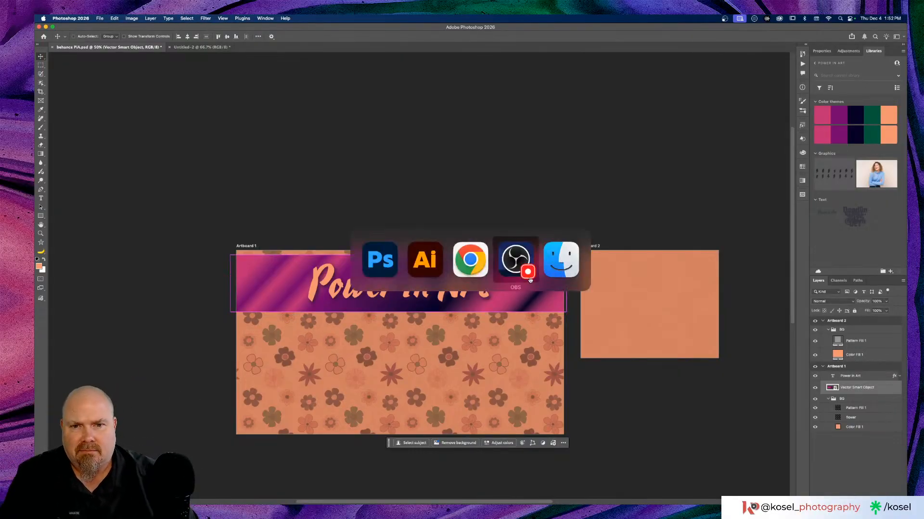
pyautogui.press('super+Tab')
pyautogui.press('super+Tab')
pyautogui.press('super+Tab')
pyautogui.scroll(-3, 476, 120)
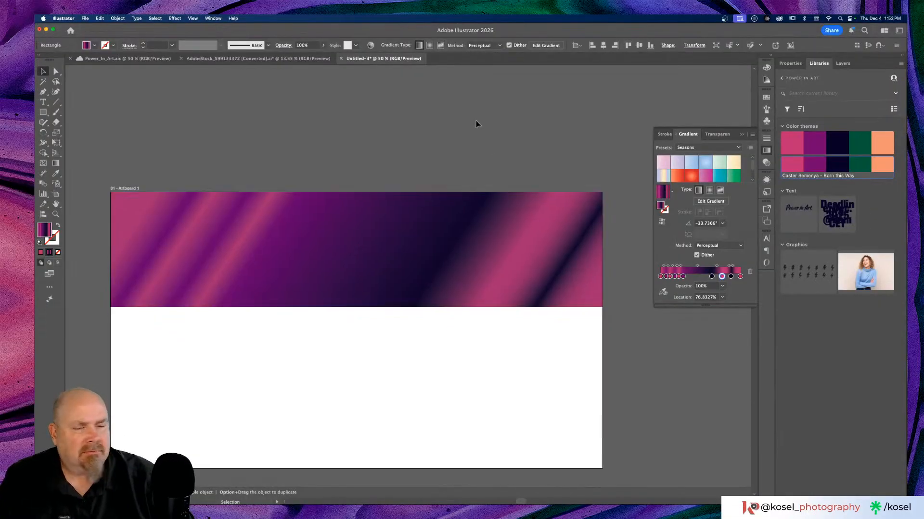
pyautogui.moveTo(430, 212); pyautogui.dragTo(427, 355)
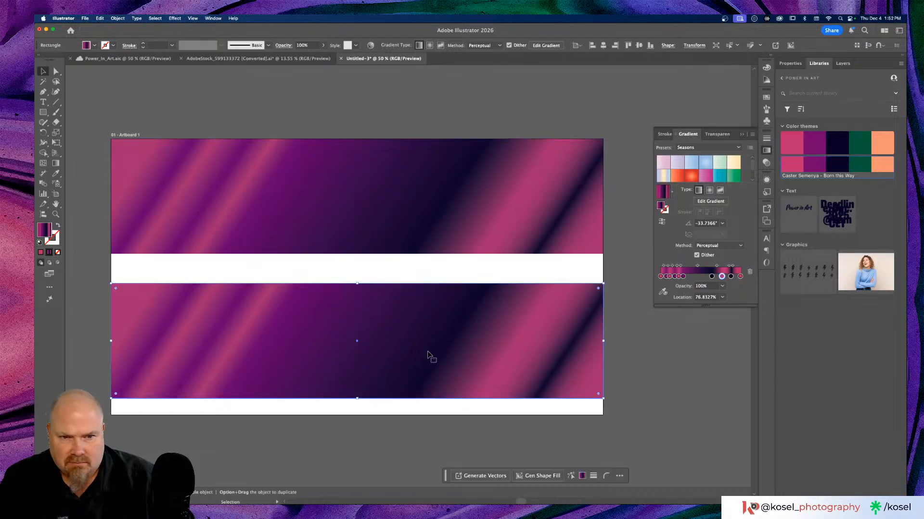
# Add a Zig Zag effect with smooth points to the gradient fill of the lower striped rectangle.
pyautogui.click(767, 180)
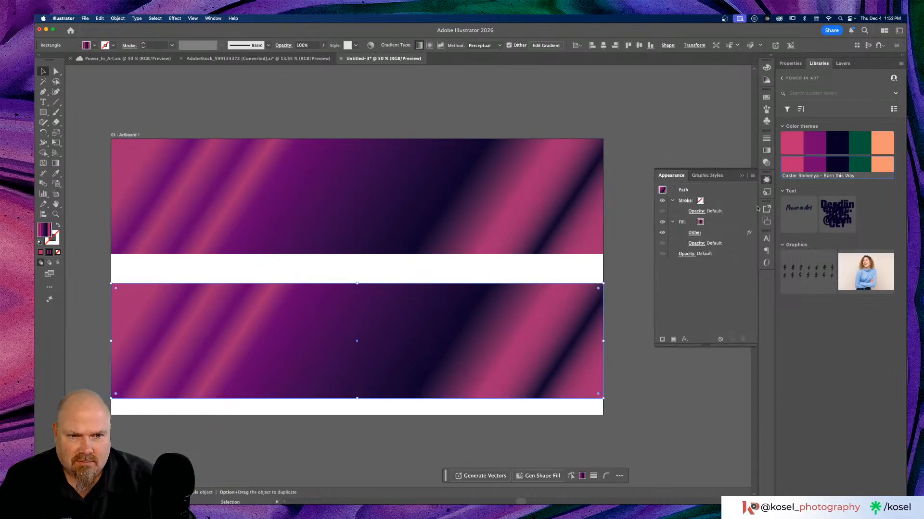
pyautogui.click(719, 221)
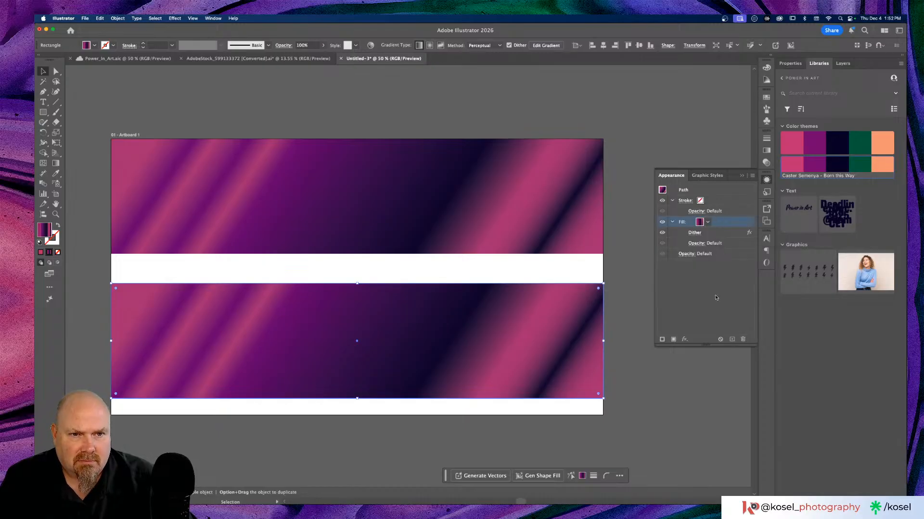
pyautogui.click(685, 340)
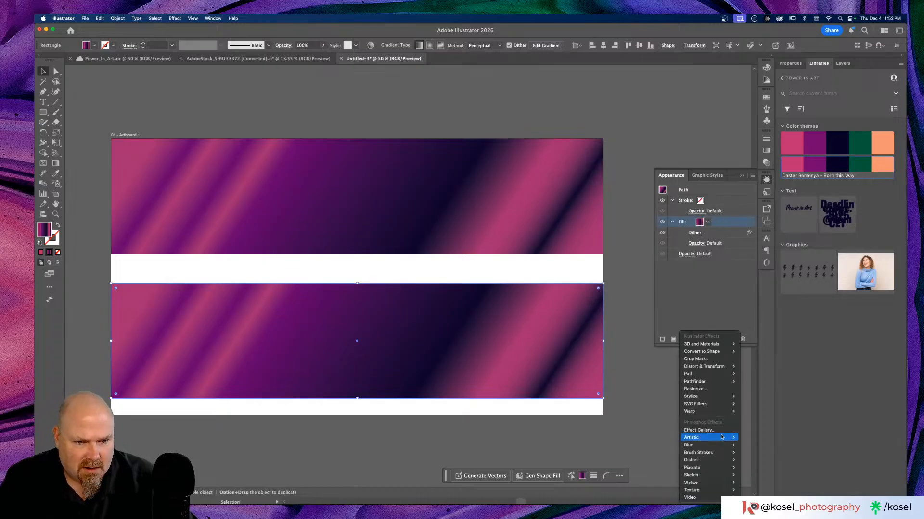
pyautogui.moveTo(715, 368)
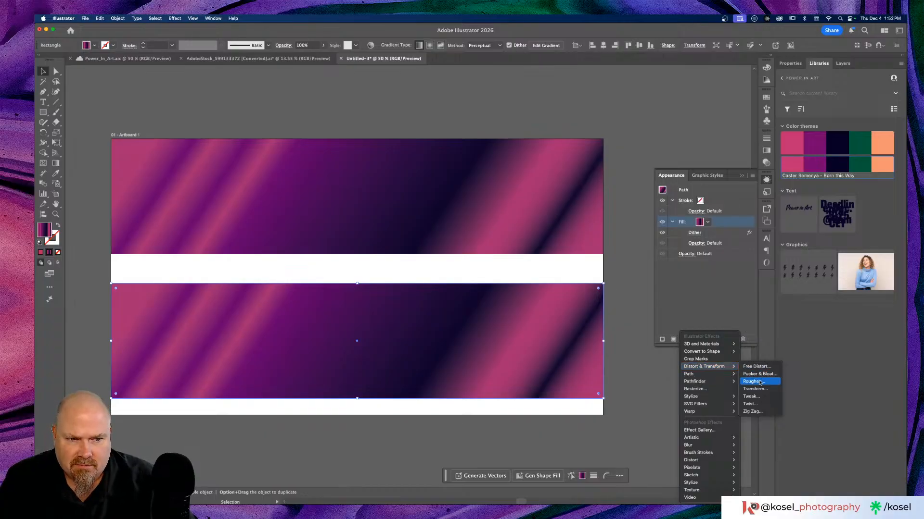
pyautogui.click(754, 414)
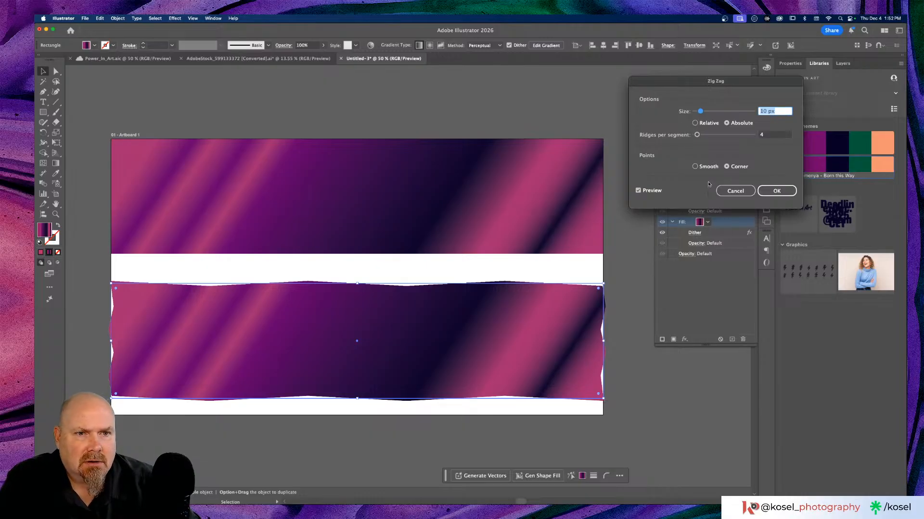
pyautogui.click(695, 167)
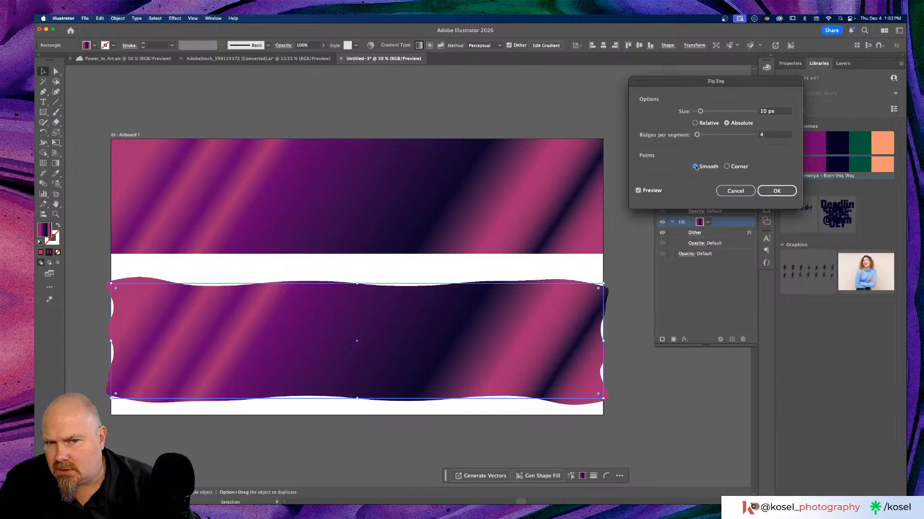
# Try a zig-zag size of 16 px and compare relative with absolute sizing.
pyautogui.click(700, 111)
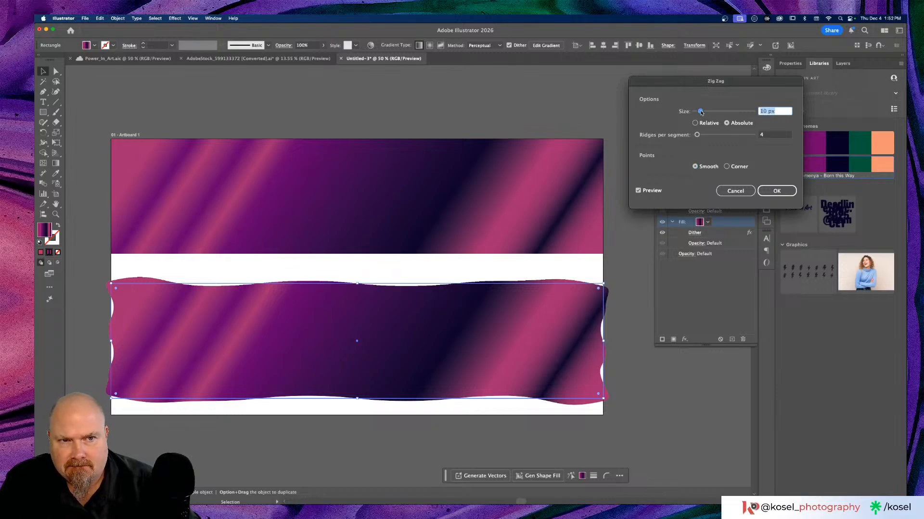
pyautogui.moveTo(700, 111); pyautogui.dragTo(704, 111)
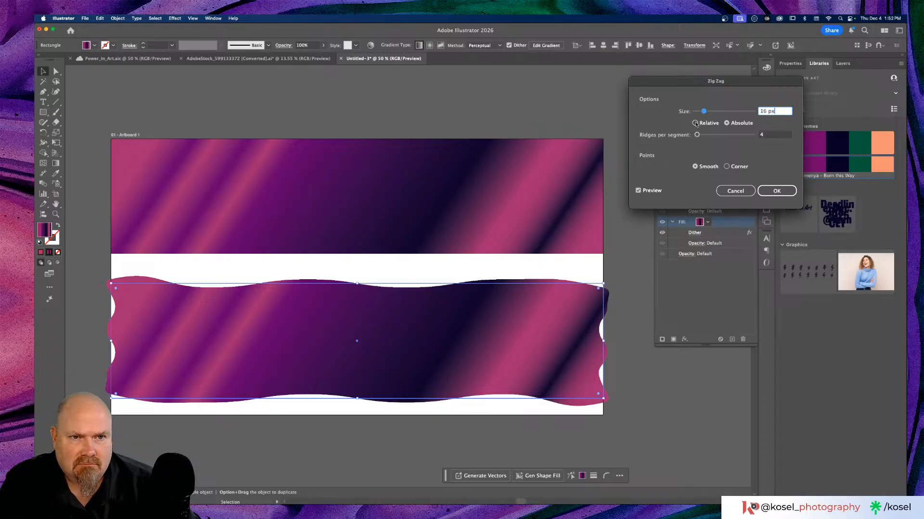
pyautogui.click(695, 123)
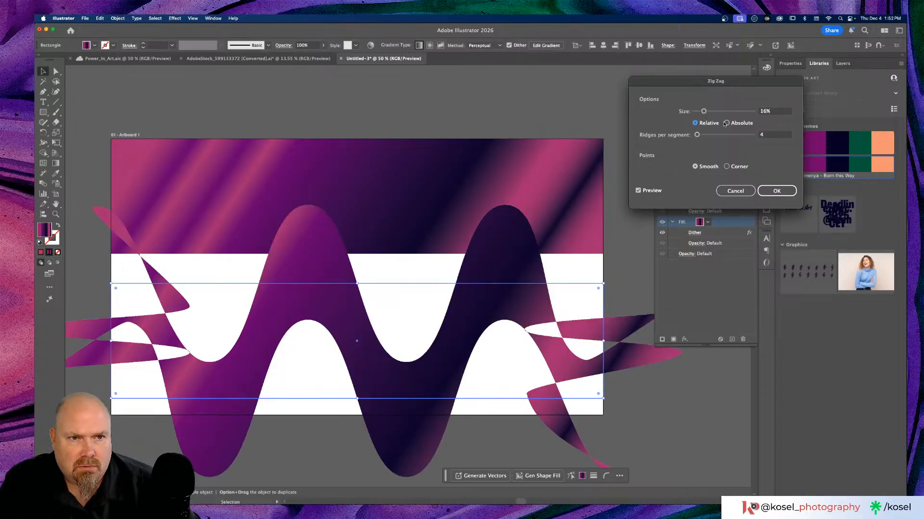
pyautogui.click(726, 123)
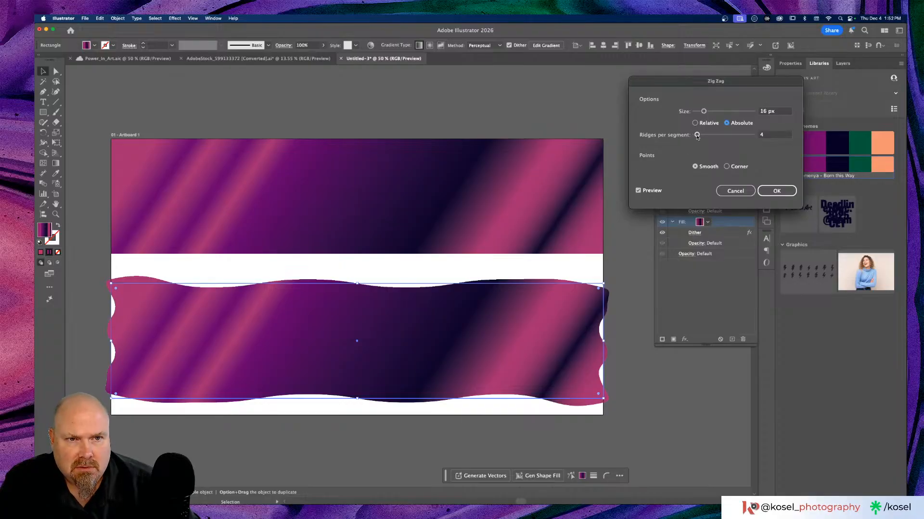
# Set the zig-zag to 8 ridges per segment with an absolute size of 10 px and apply the effect.
pyautogui.moveTo(697, 135); pyautogui.dragTo(702, 135)
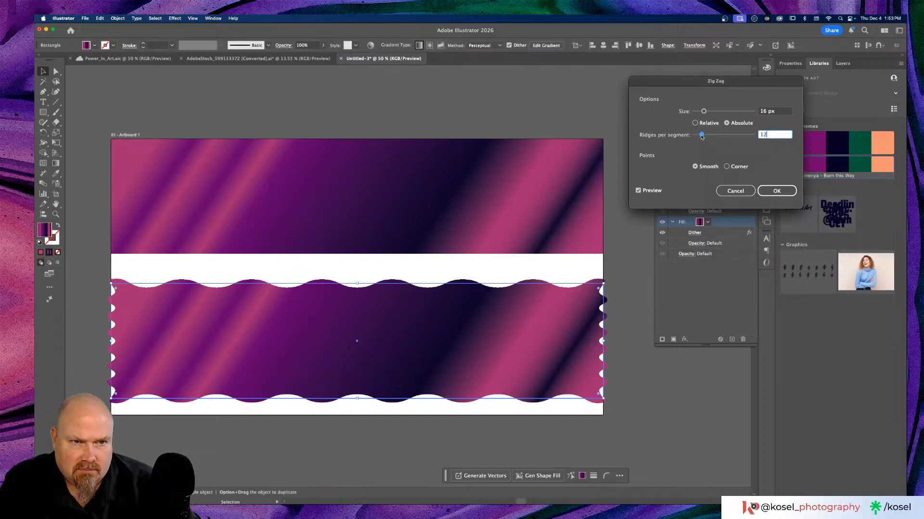
pyautogui.moveTo(702, 136); pyautogui.dragTo(699, 138)
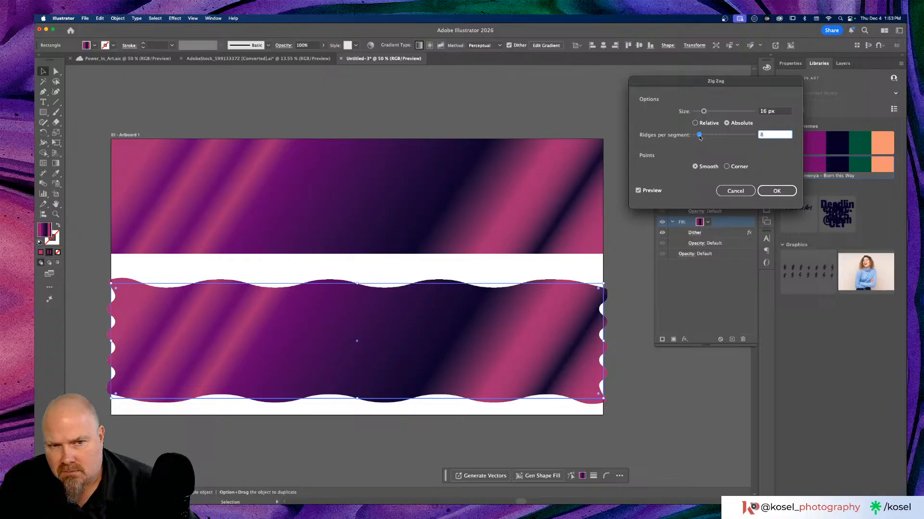
pyautogui.click(782, 191)
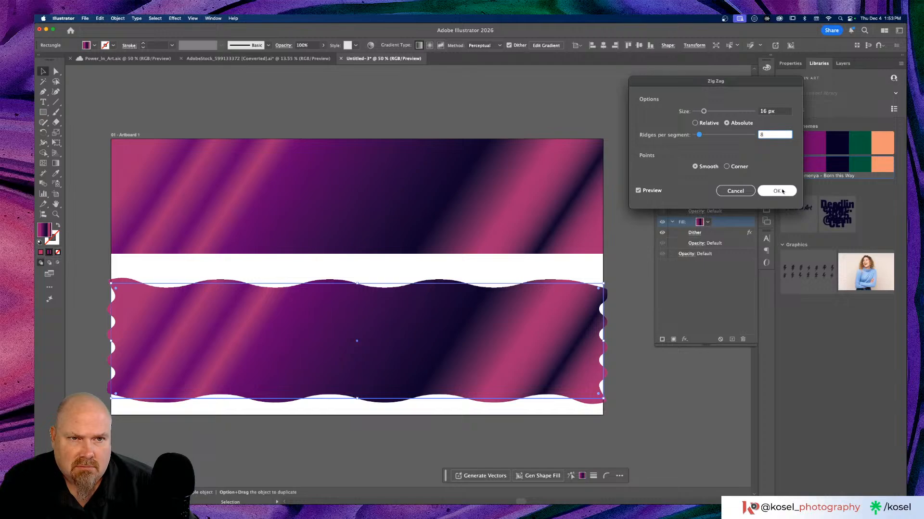
pyautogui.moveTo(703, 111); pyautogui.dragTo(701, 112)
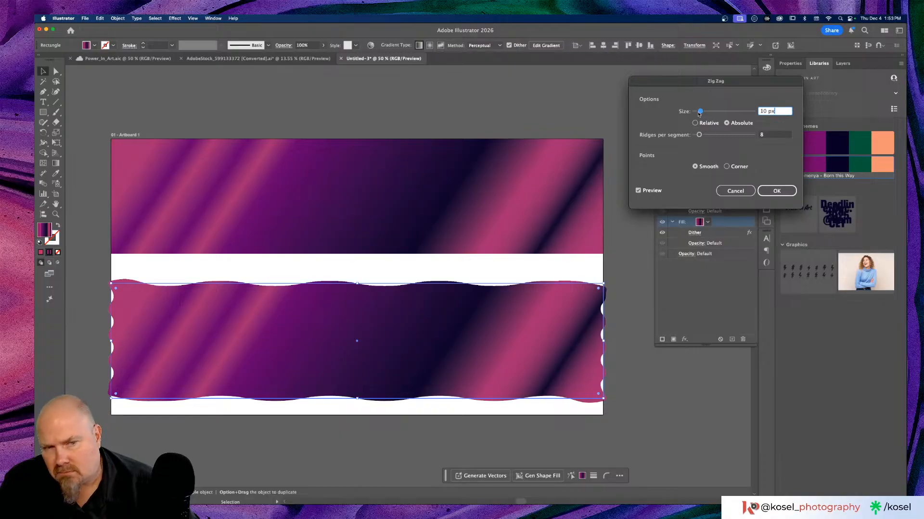
pyautogui.click(775, 190)
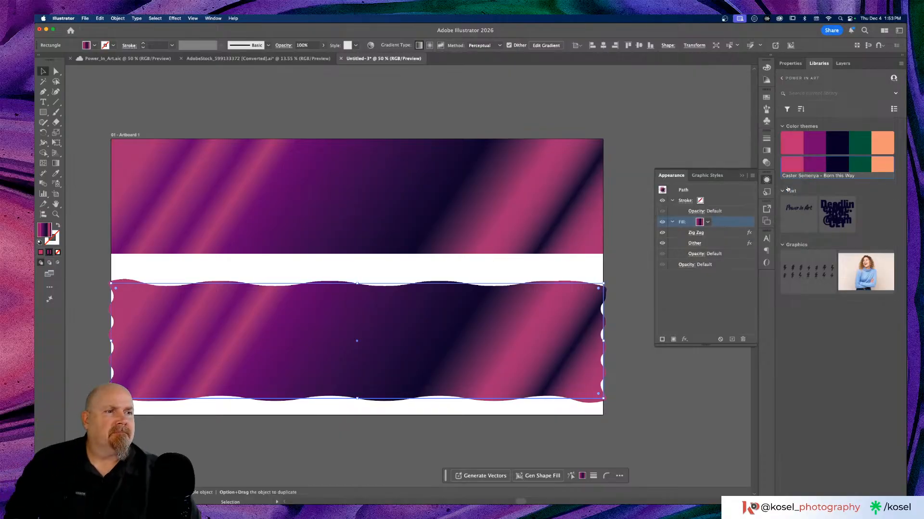
# Reduce the wavy-edged rectangle's height from its lower edge to about 299 px, keeping its full width.
pyautogui.click(508, 110)
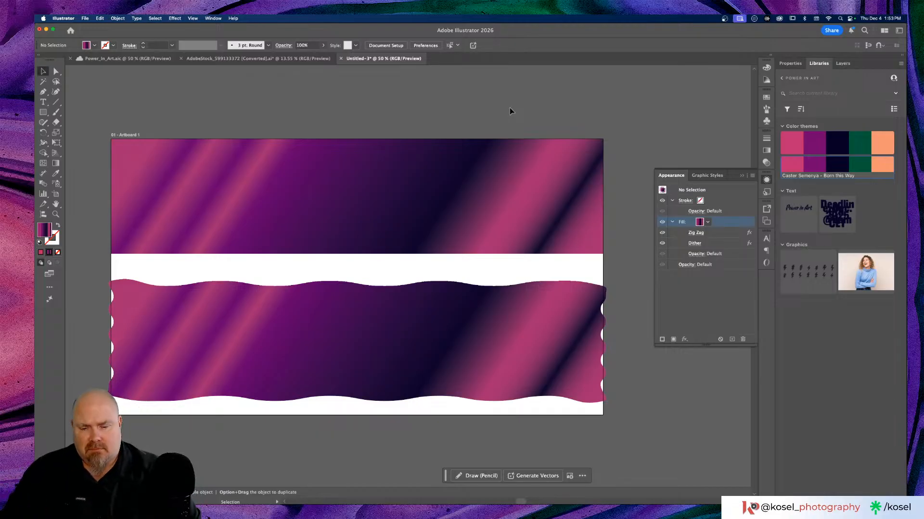
pyautogui.click(368, 344)
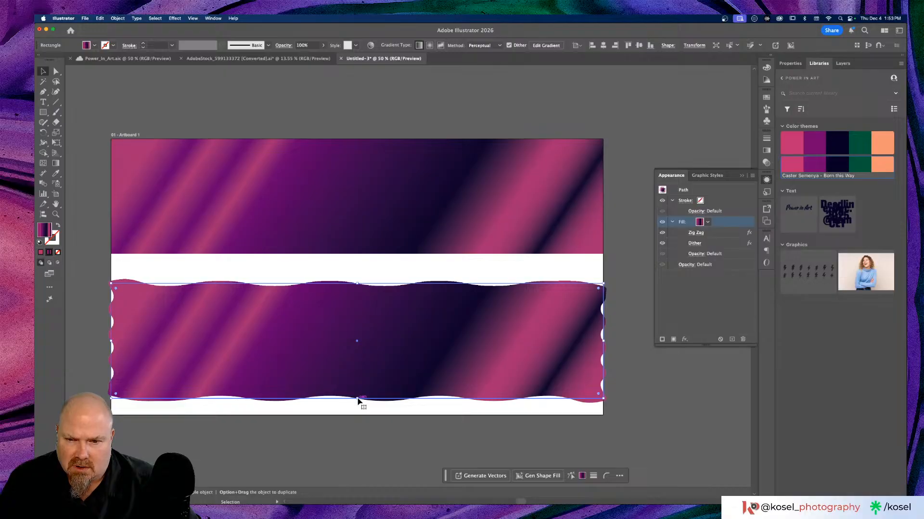
pyautogui.moveTo(357, 401)
pyautogui.mouseDown()
pyautogui.moveTo(359, 347)
pyautogui.moveTo(360, 361)
pyautogui.mouseUp()
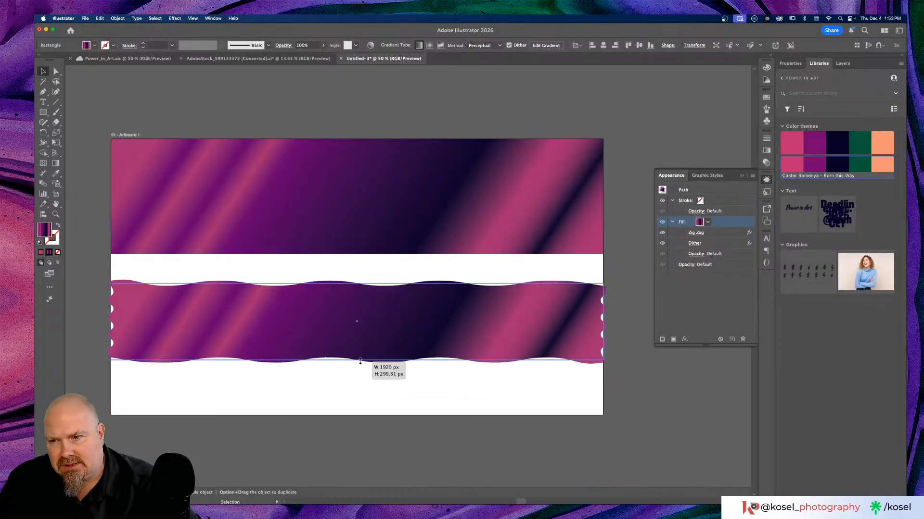
pyautogui.click(431, 384)
# Copy the wavy-edged rectangle and switch to Photoshop to paste it as a Vector Smart Object above Artboard 1's BG group.
pyautogui.press('a')
pyautogui.click(432, 325)
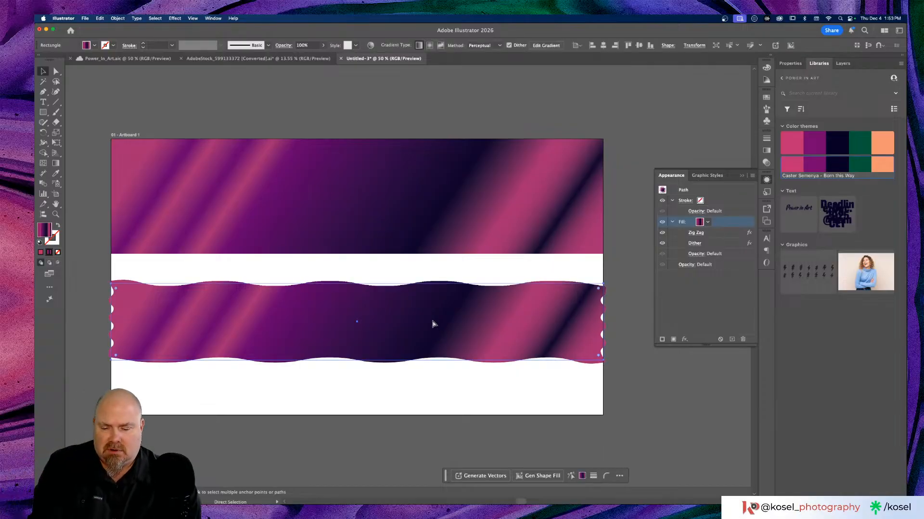
pyautogui.press('v')
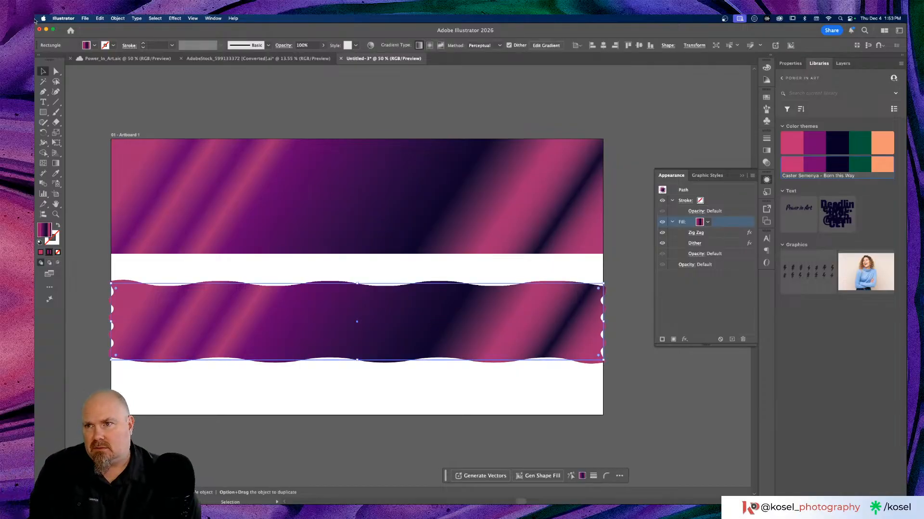
pyautogui.press('super+Tab')
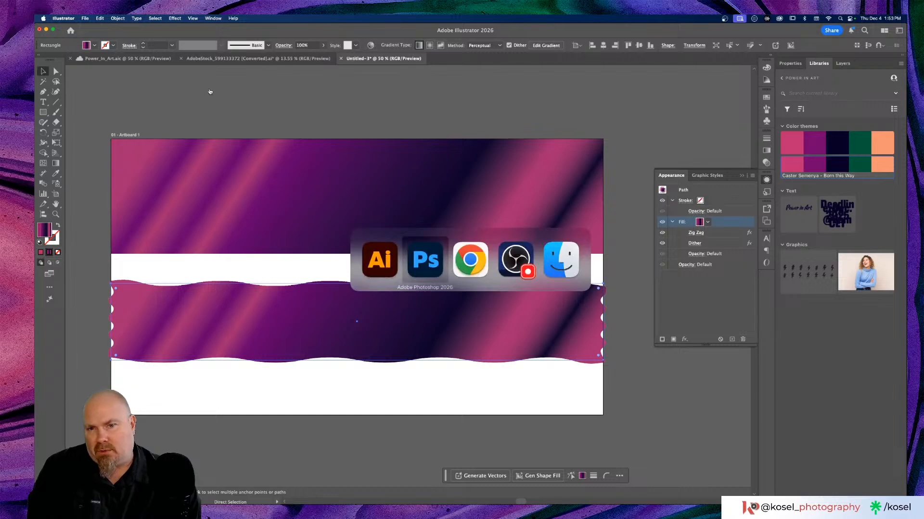
pyautogui.click(443, 357)
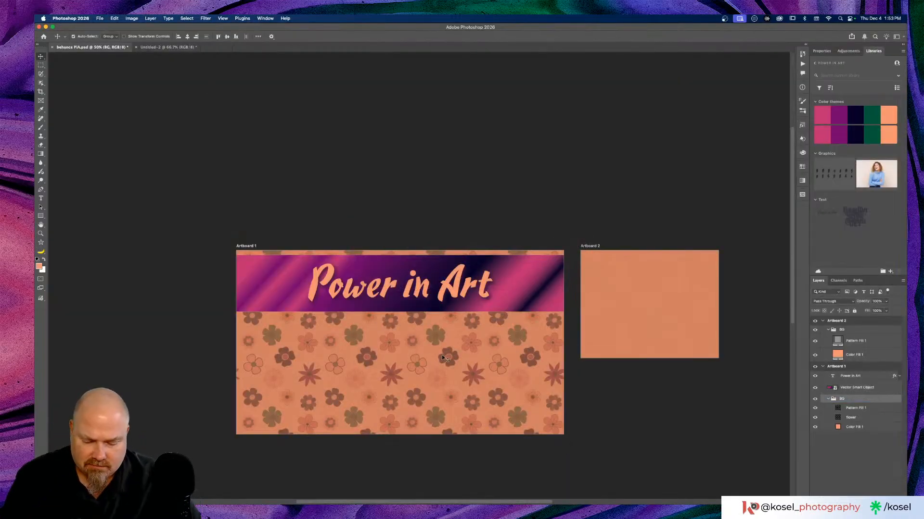
pyautogui.press('super+Tab')
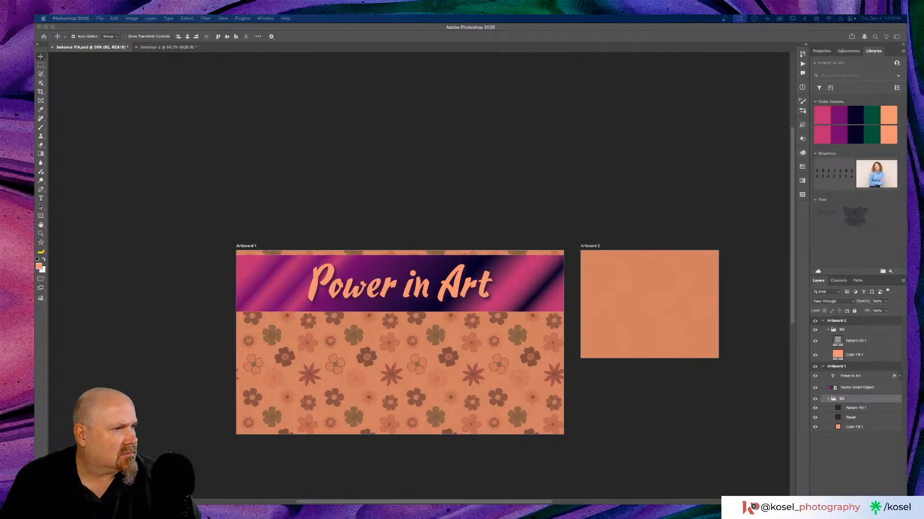
pyautogui.press('super+Tab')
pyautogui.press('super+v')
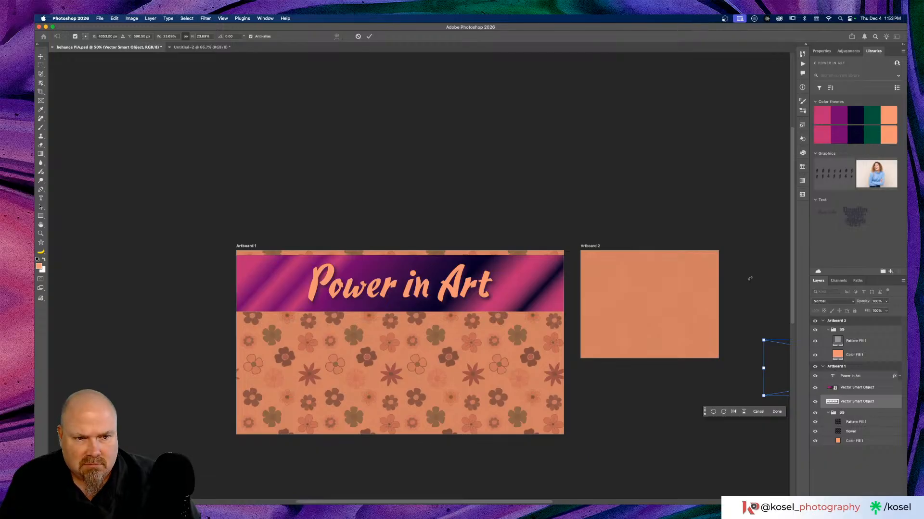
# Place the pasted wavy band across Artboard 1 just below the title band and commit its placement.
pyautogui.hscroll(5, 750, 289)
pyautogui.scroll(-3, 755, 308)
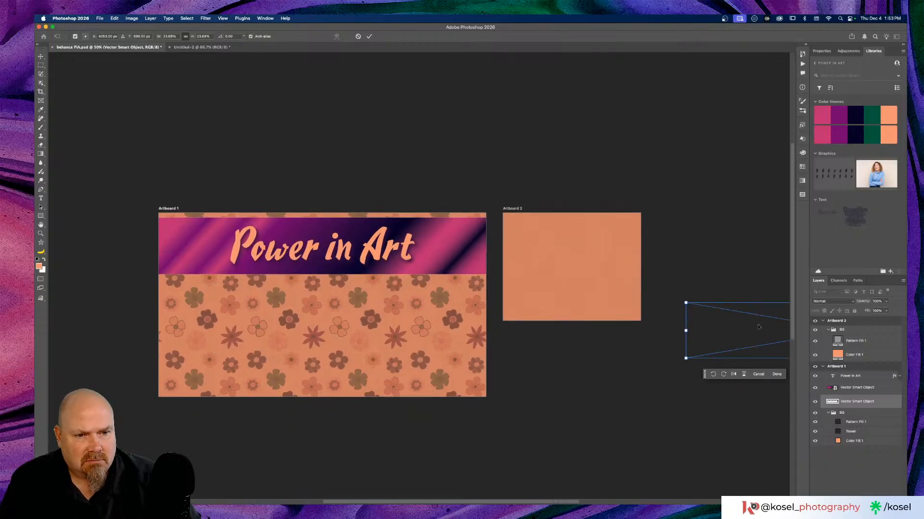
pyautogui.moveTo(758, 327); pyautogui.dragTo(245, 325)
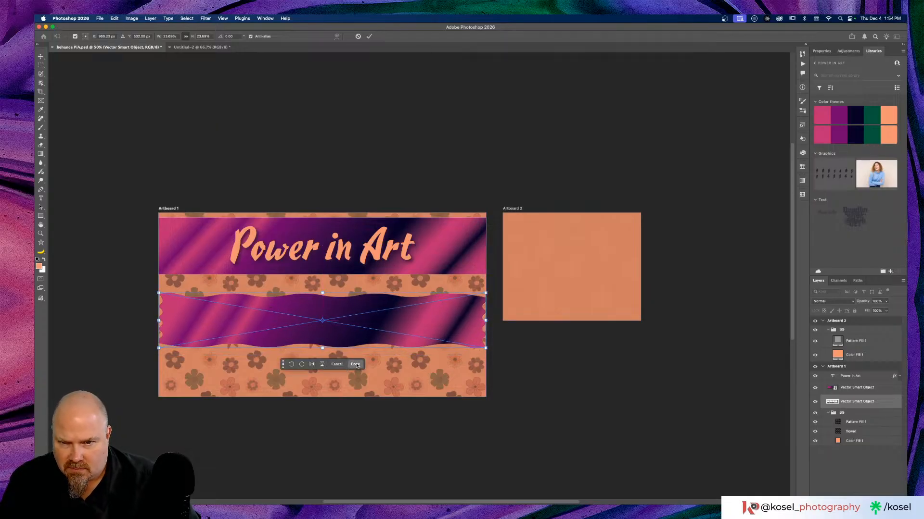
pyautogui.click(355, 365)
pyautogui.press('super+plus')
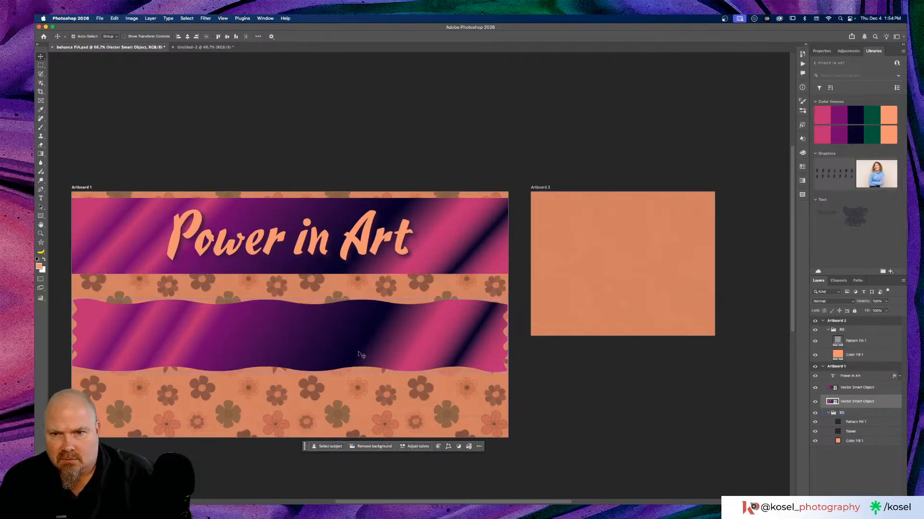
pyautogui.scroll(-5, 365, 351)
pyautogui.scroll(5, 368, 346)
pyautogui.hscroll(-2, 368, 346)
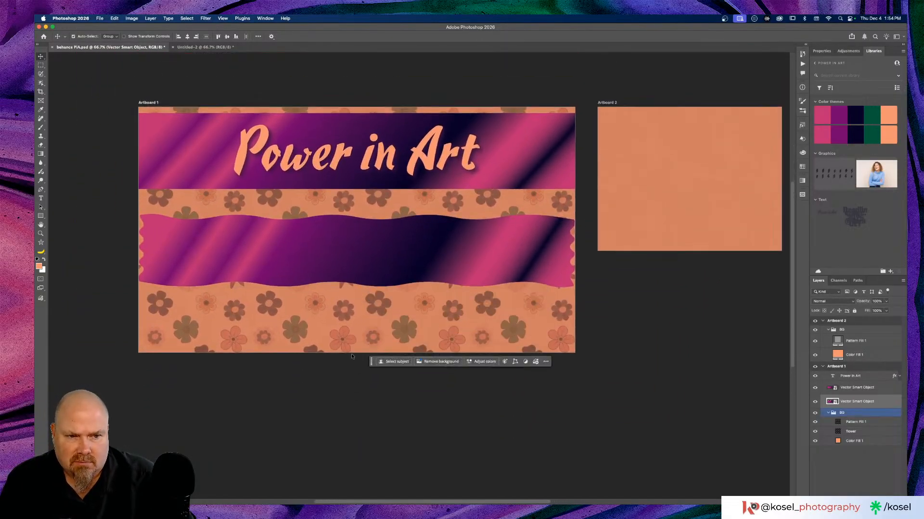
# Duplicate the "Power in Art" title down onto the middle of the wavy band.
pyautogui.click(416, 161)
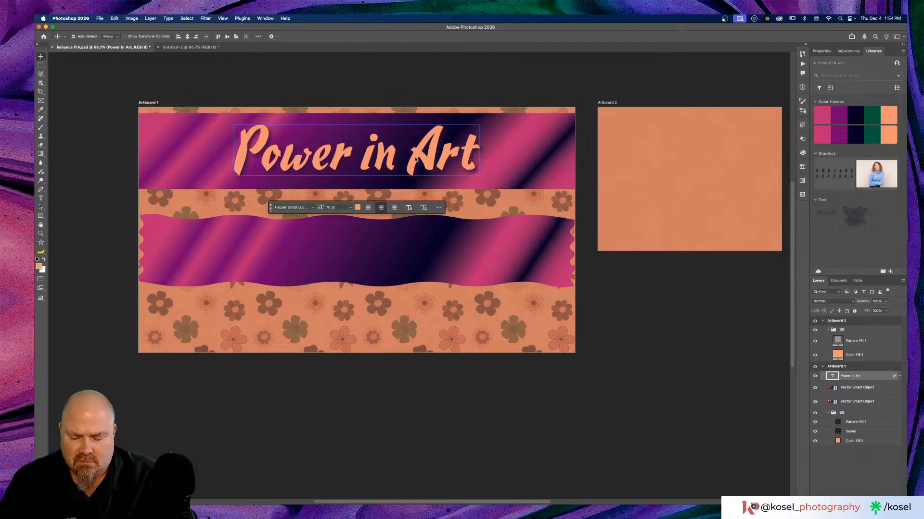
pyautogui.moveTo(416, 161); pyautogui.dragTo(410, 256)
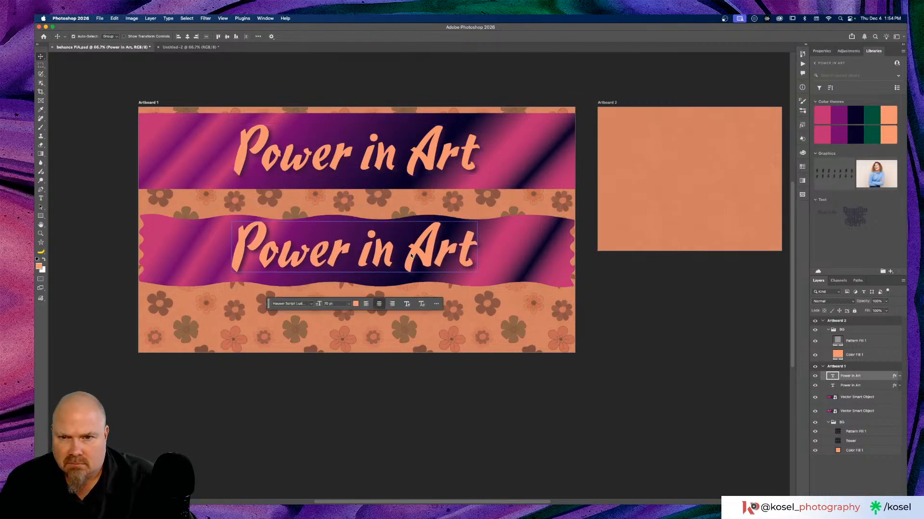
pyautogui.click(670, 344)
# Widen the wavy band until both wavy ends extend past the sides of Artboard 1, and save the document.
pyautogui.click(553, 263)
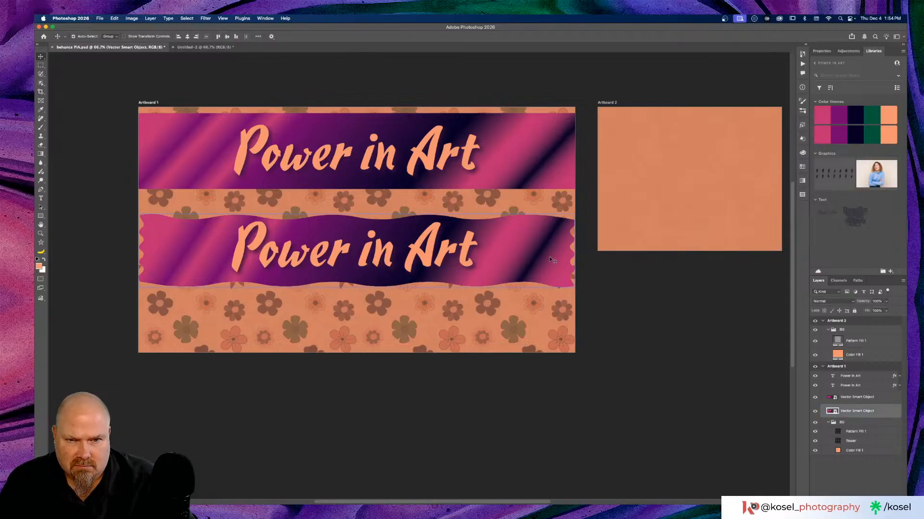
pyautogui.press('super+t')
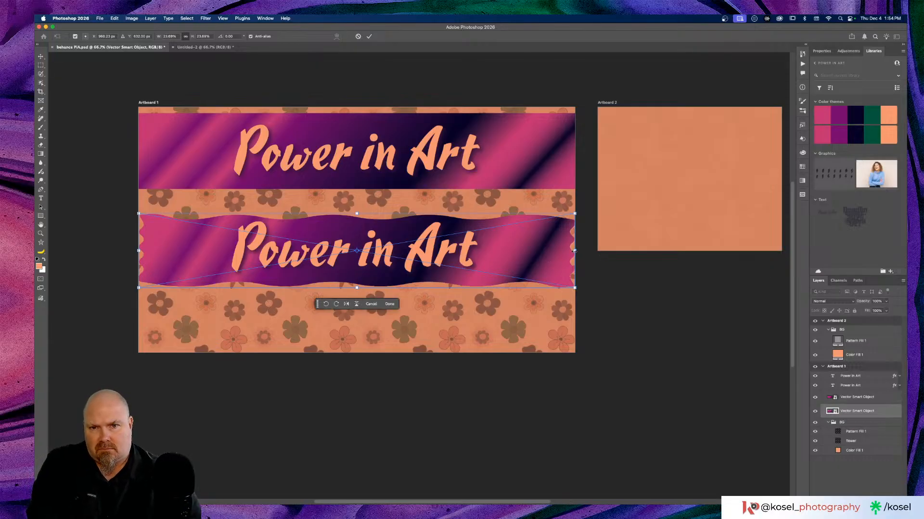
pyautogui.moveTo(574, 250); pyautogui.dragTo(585, 250)
pyautogui.moveTo(138, 251); pyautogui.dragTo(130, 251)
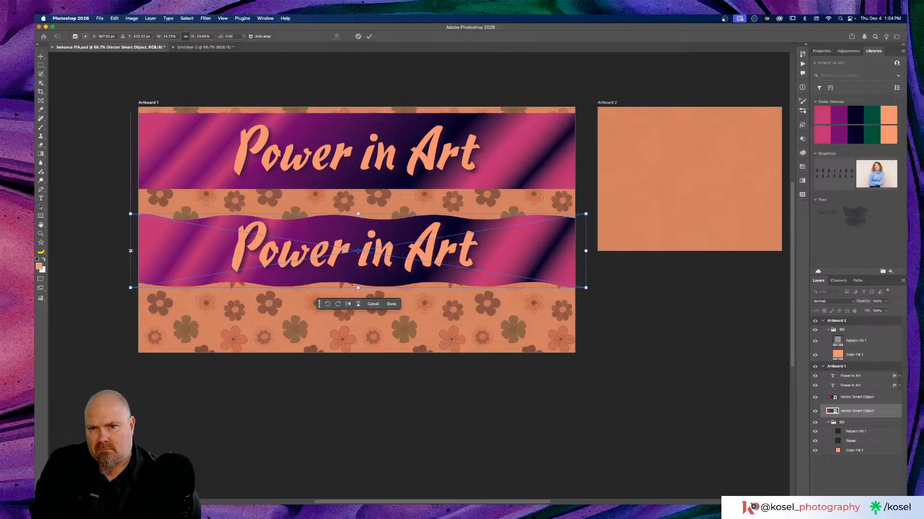
pyautogui.click(391, 304)
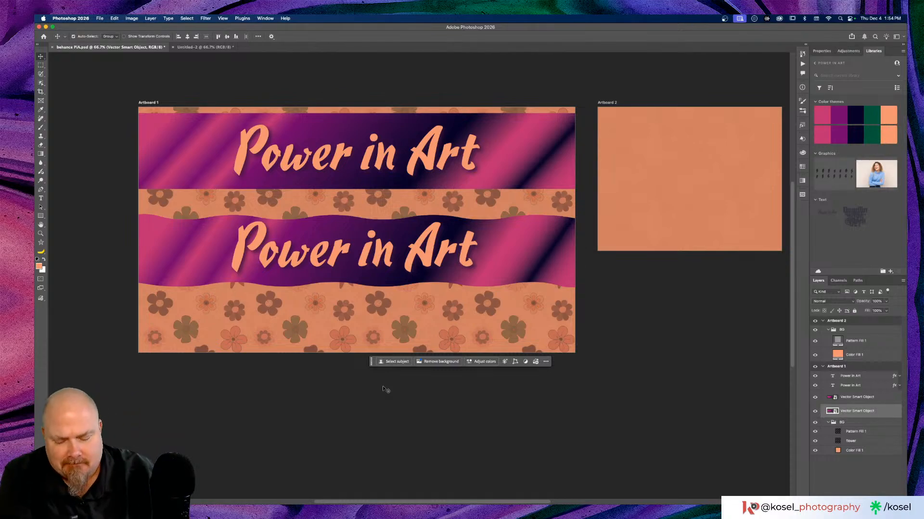
pyautogui.press('super+s')
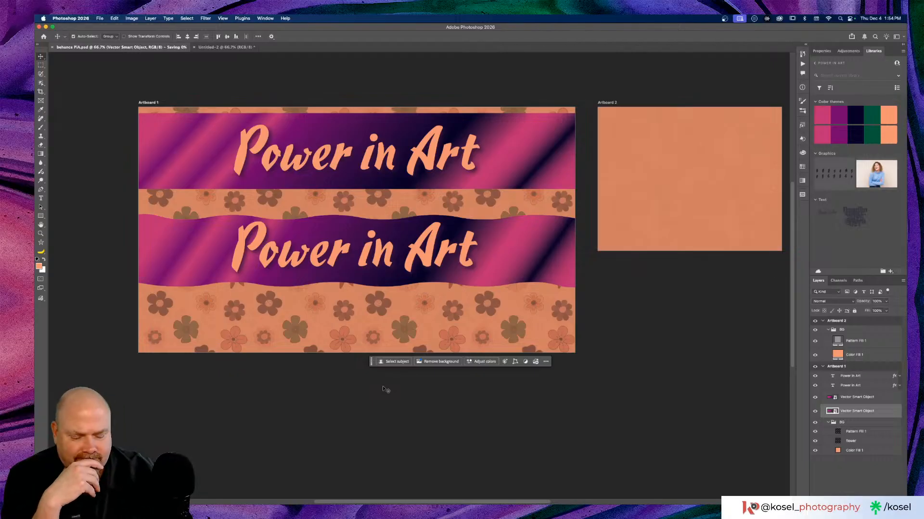
# Compare the straight and wavy "Power in Art" bands on Artboard 1, both close up and from a distance.
pyautogui.press('super+1')
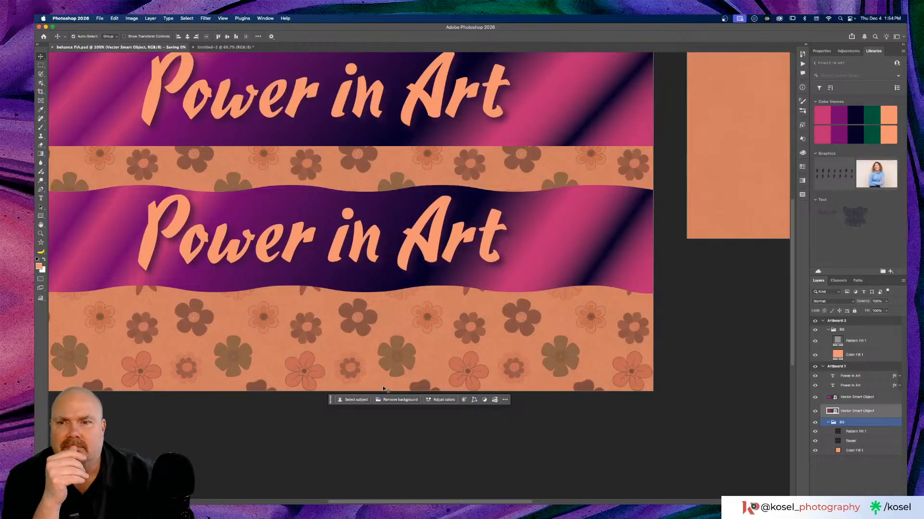
pyautogui.hscroll(-2, 383, 389)
pyautogui.scroll(-2, 383, 389)
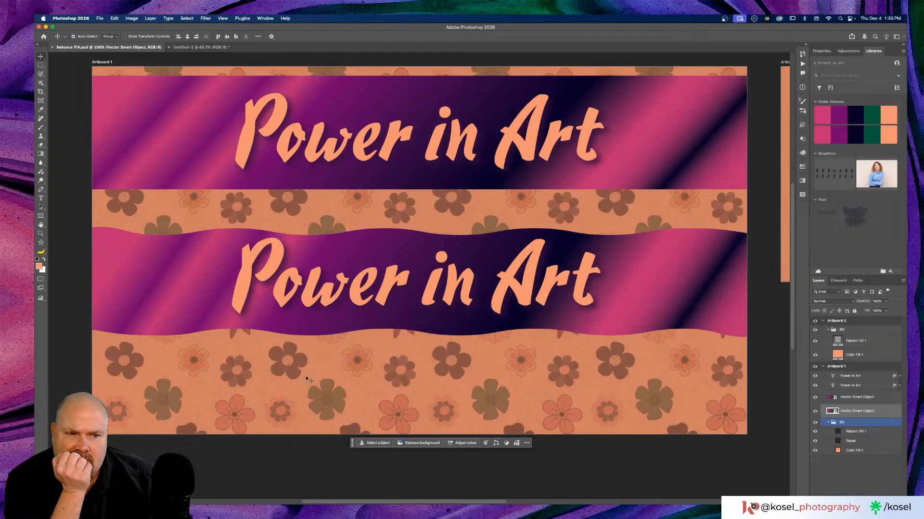
pyautogui.click(829, 423)
pyautogui.click(565, 305)
pyautogui.press('super+plus')
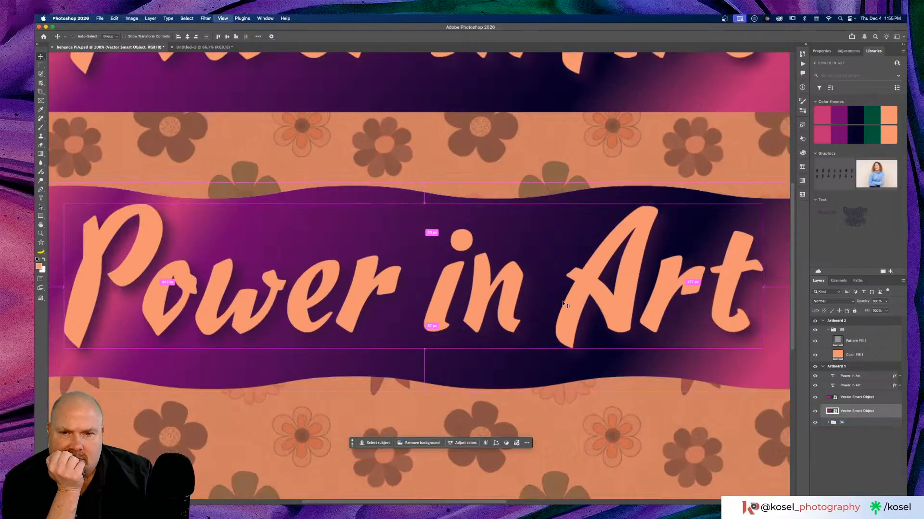
pyautogui.press('super+minus')
pyautogui.press('super+minus')
pyautogui.press('super+minus')
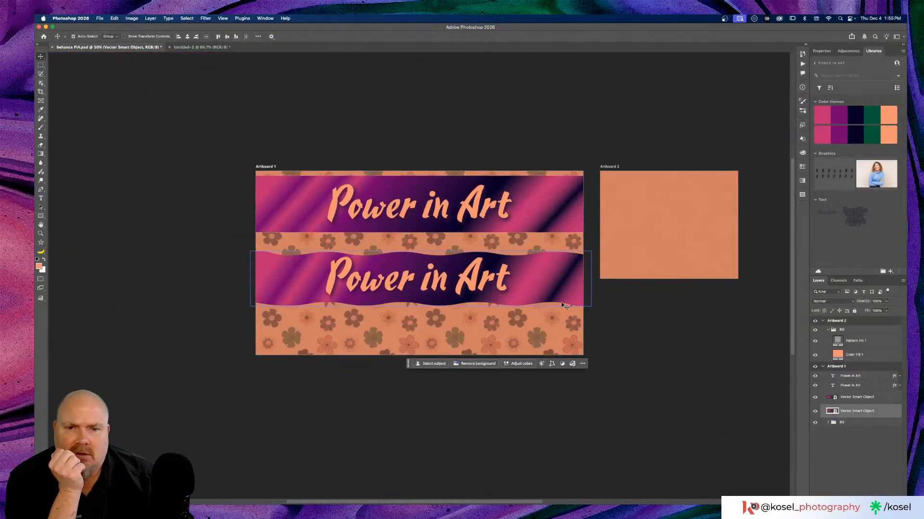
pyautogui.click(374, 310)
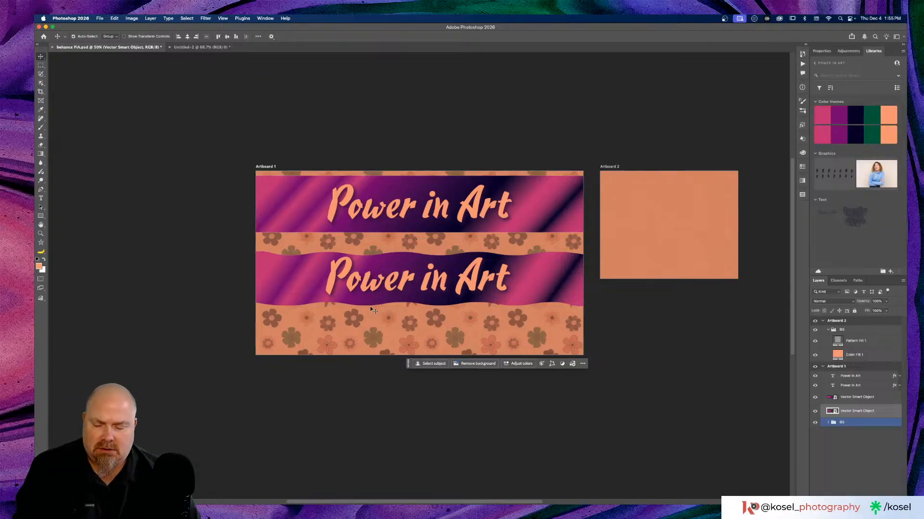
# Switch to Chrome and look through Discord's stream-chat channel for the "Power Ballads" record cover image.
pyautogui.press('super+Tab')
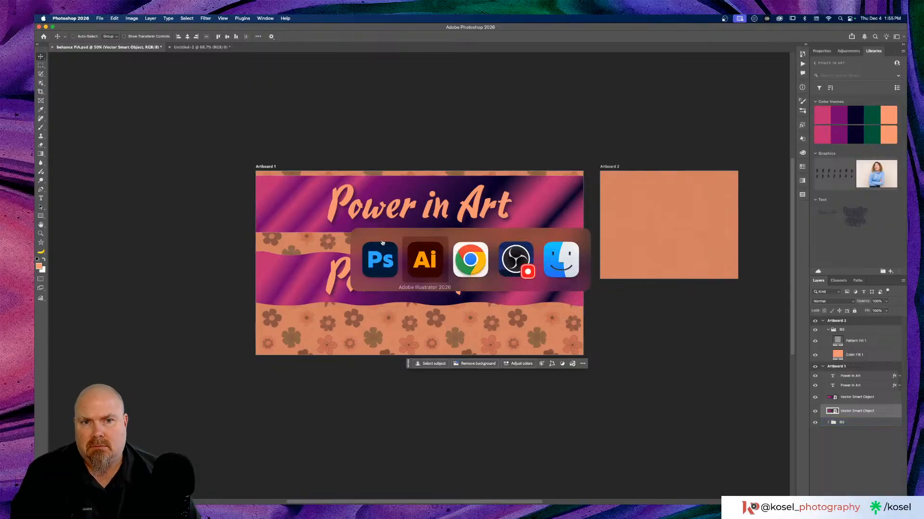
pyautogui.press('super+Tab')
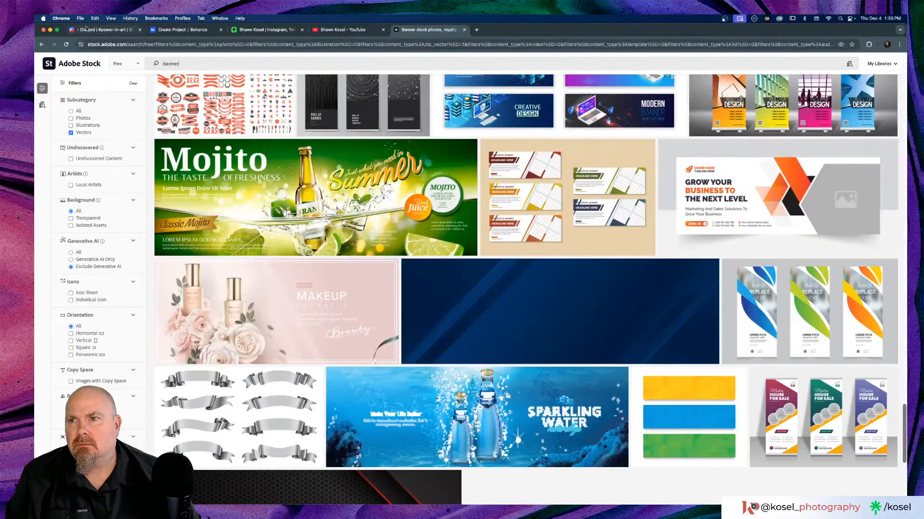
pyautogui.click(90, 30)
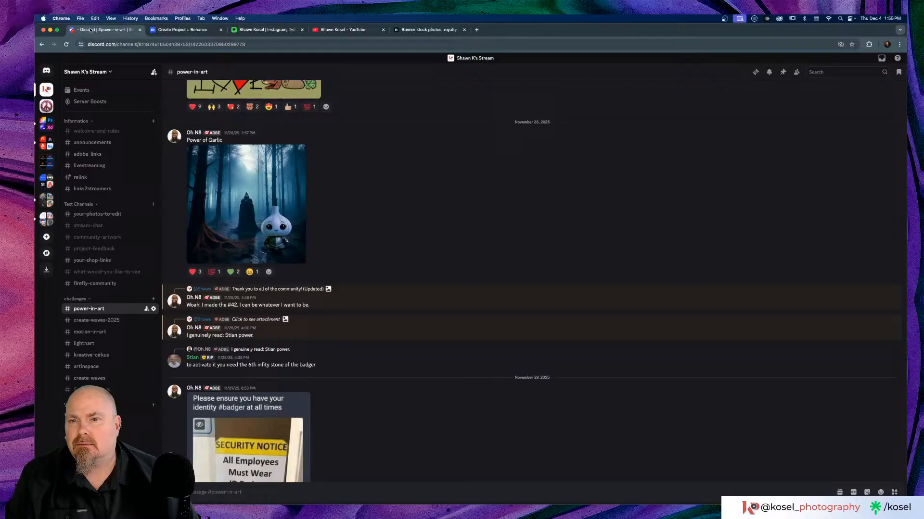
pyautogui.click(88, 226)
pyautogui.scroll(10, 547, 261)
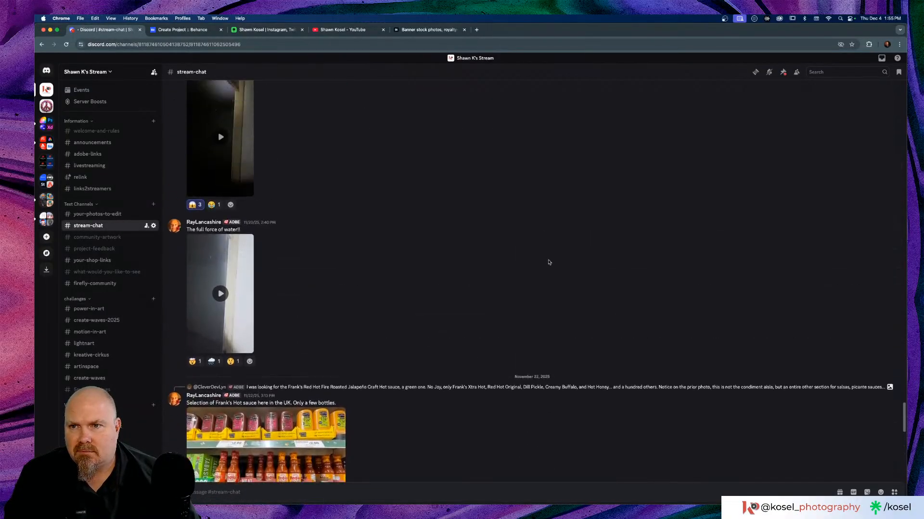
pyautogui.scroll(15, 547, 262)
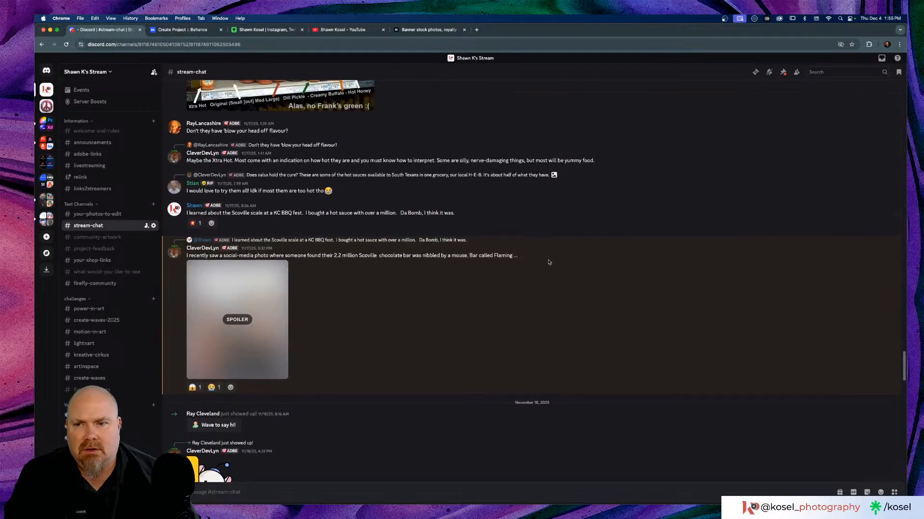
pyautogui.scroll(15, 549, 262)
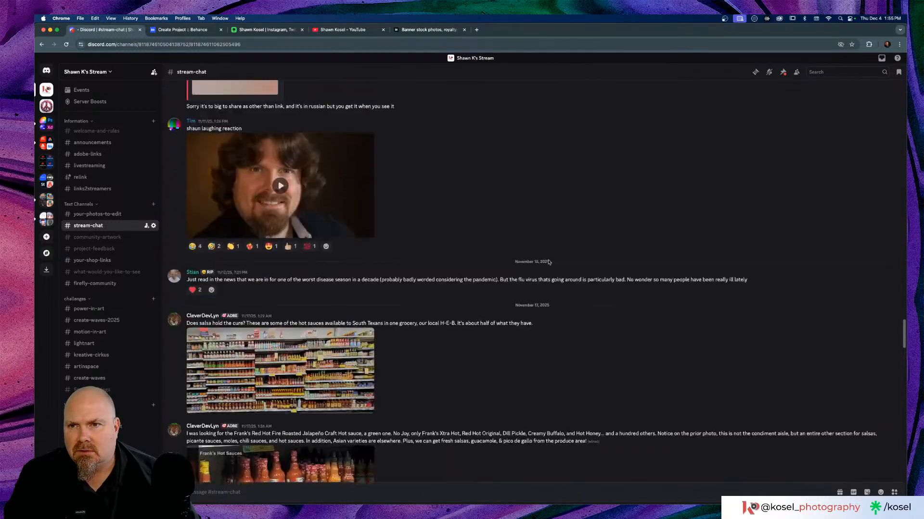
pyautogui.scroll(15, 548, 262)
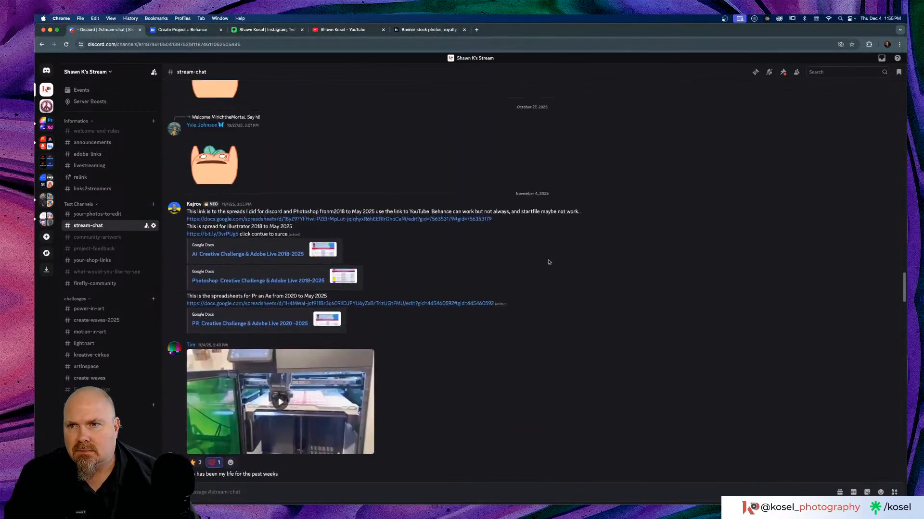
pyautogui.scroll(10, 548, 261)
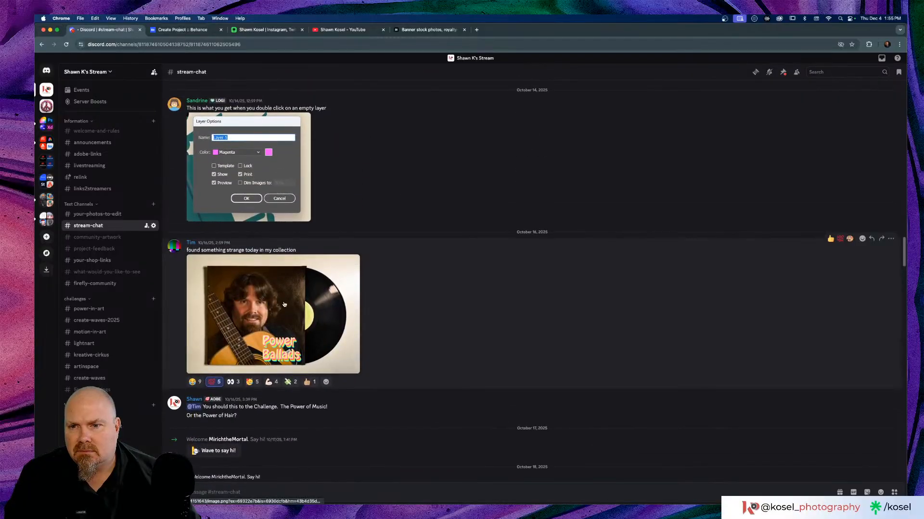
# Save the "Power Ballads" record cover image to Downloads as "Timsel" and close its enlarged preview.
pyautogui.click(286, 301)
pyautogui.rightClick(509, 260)
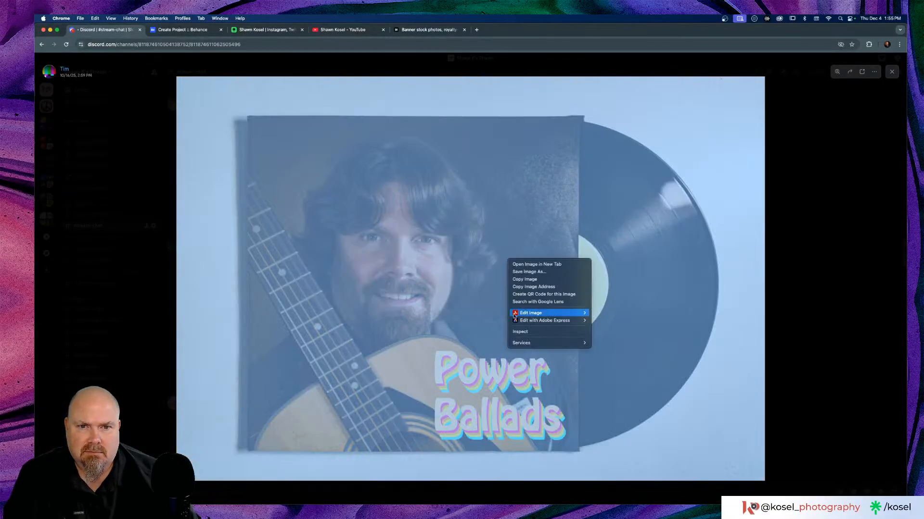
pyautogui.click(533, 279)
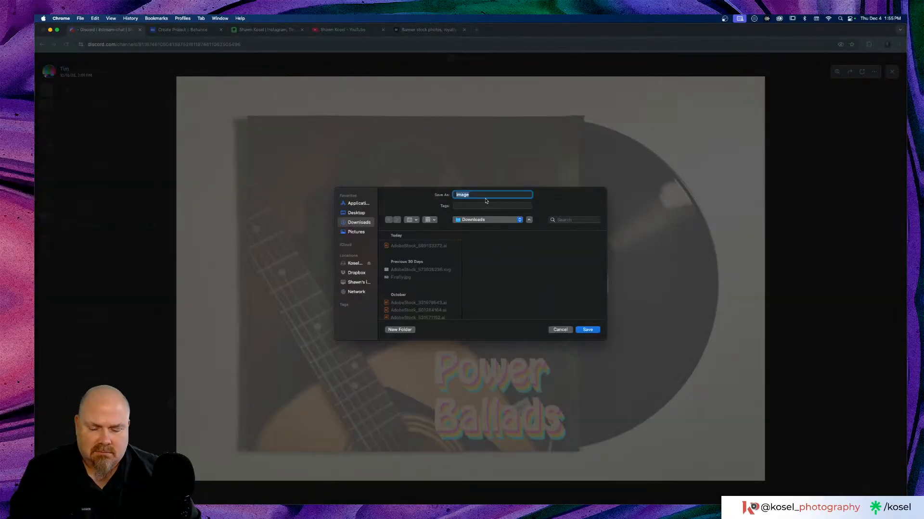
pyautogui.write('Timsel')
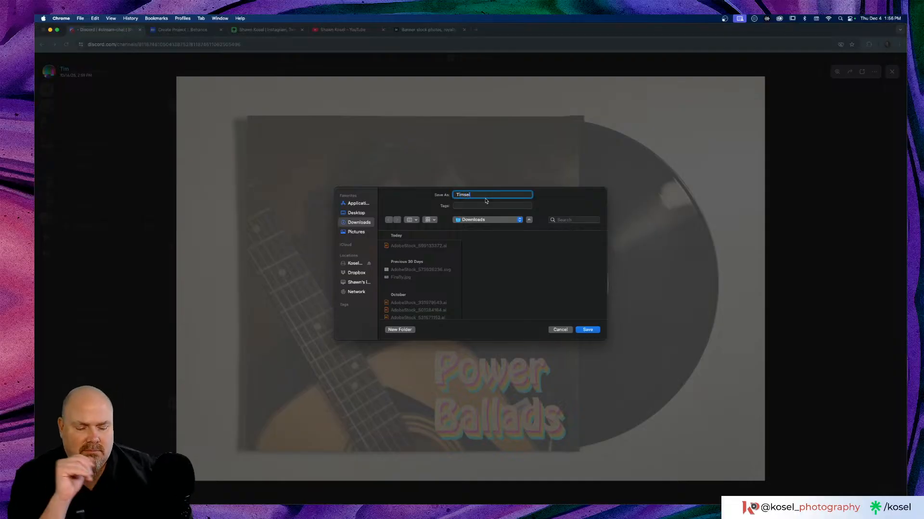
pyautogui.press('Return')
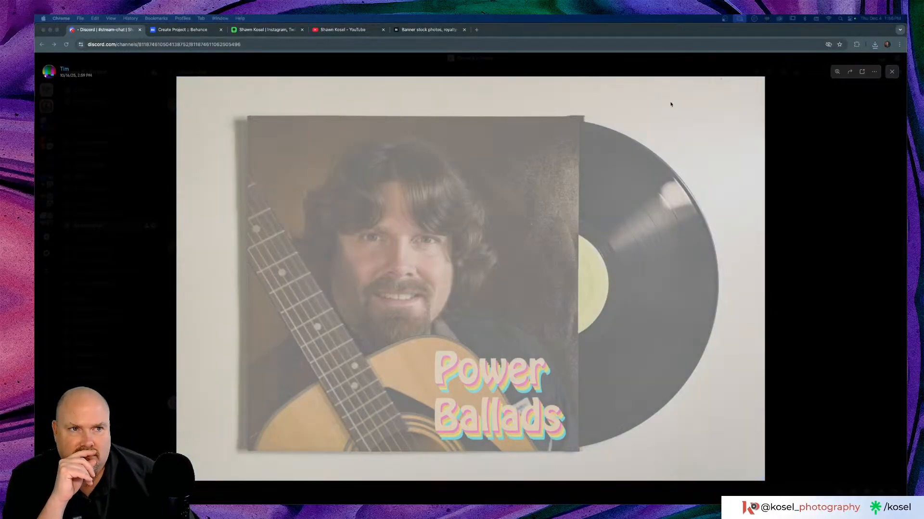
pyautogui.click(813, 94)
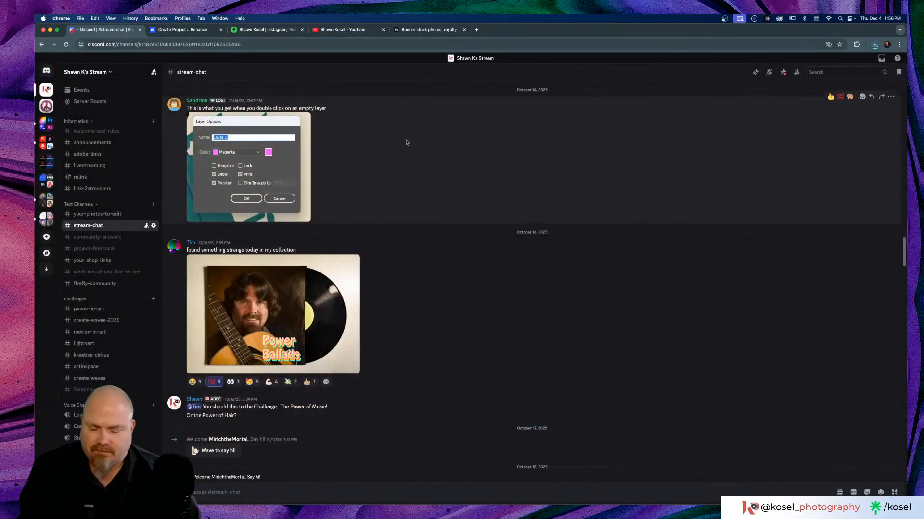
# Switch to Photoshop and place Timsel.webp from Downloads above Artboard 1's title layers, scaled down over the middle of the wavy band.
pyautogui.press('super+Tab')
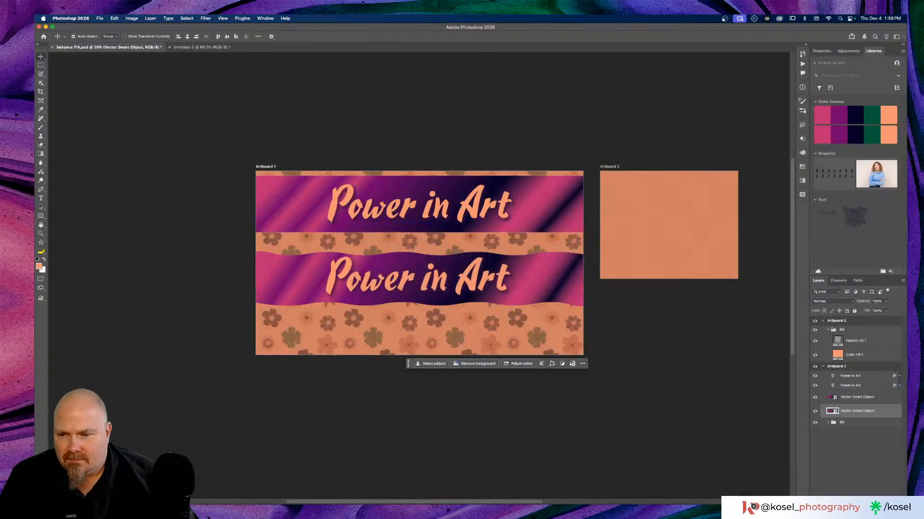
pyautogui.click(857, 378)
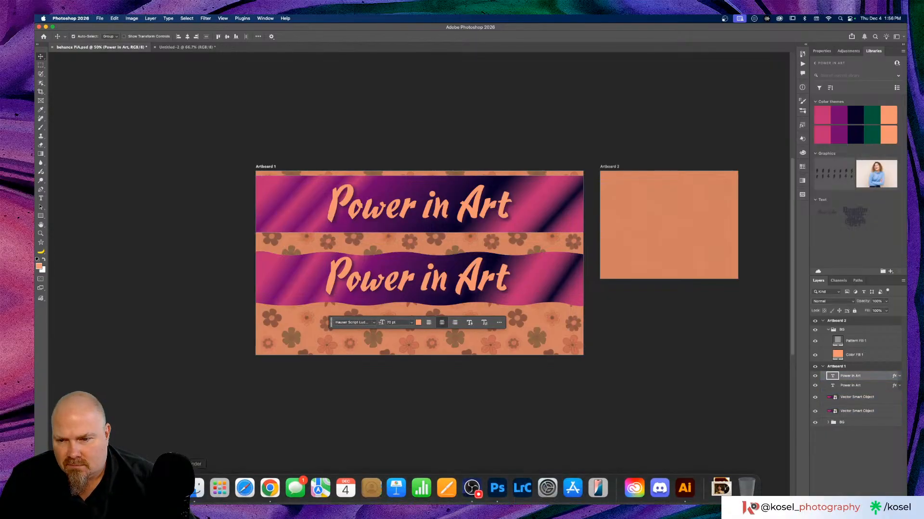
pyautogui.click(197, 490)
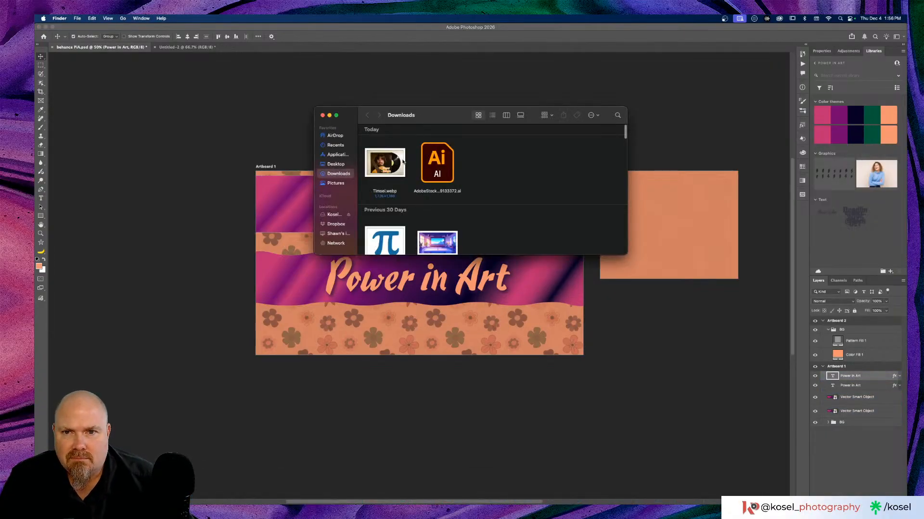
pyautogui.moveTo(393, 163); pyautogui.dragTo(399, 290)
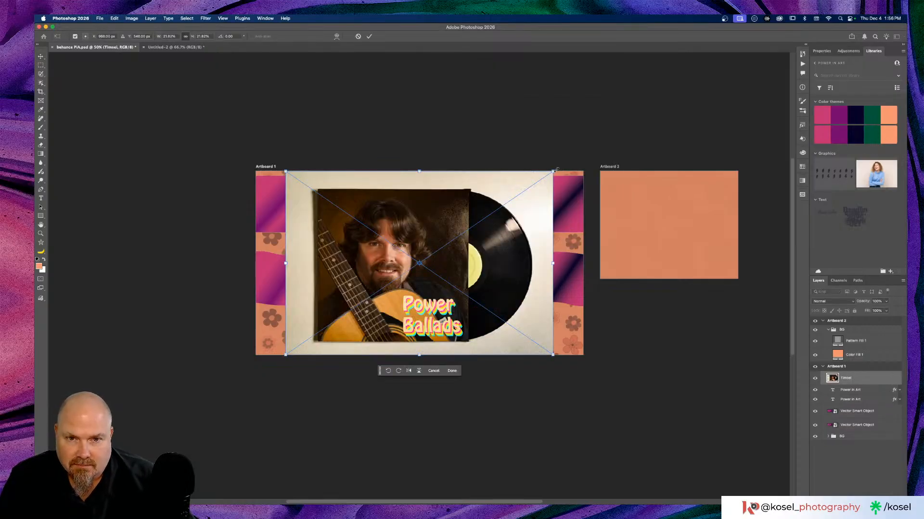
pyautogui.moveTo(554, 169); pyautogui.dragTo(504, 221)
pyautogui.moveTo(417, 252); pyautogui.dragTo(423, 284)
pyautogui.press('Return')
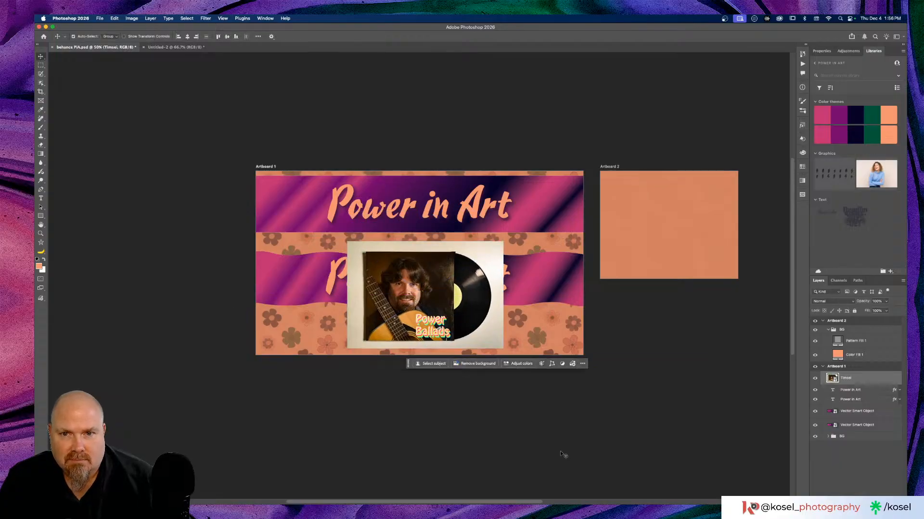
pyautogui.click(537, 442)
pyautogui.press('super+0')
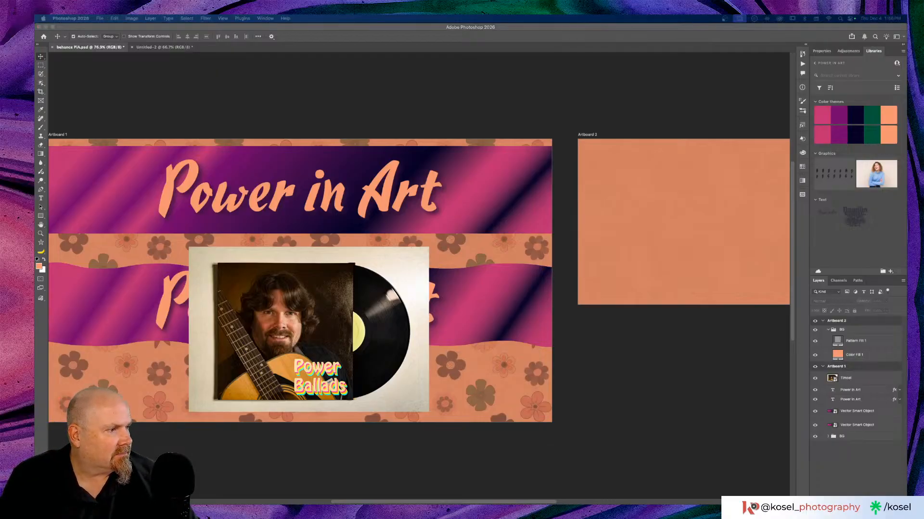
# Hide the placed Timsel image layer so both title bands on Artboard 1 are uncovered.
pyautogui.hscroll(-5, 671, 214)
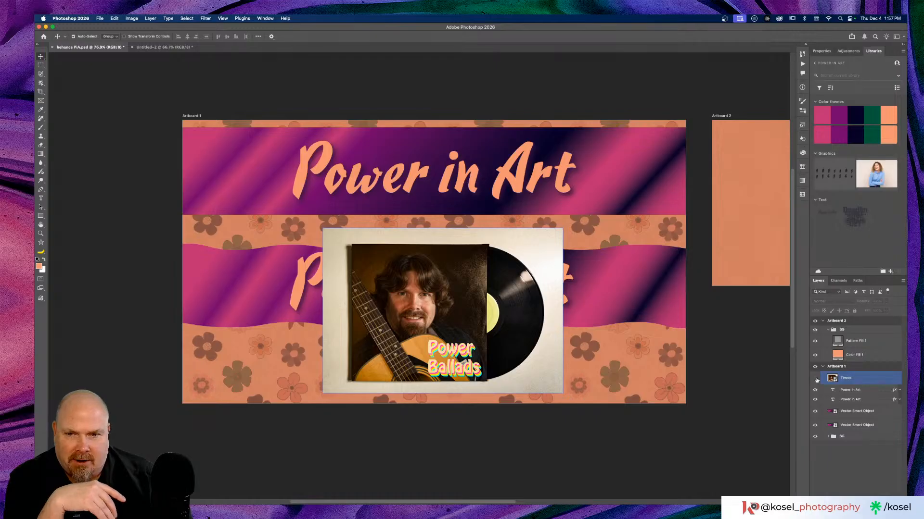
pyautogui.click(815, 379)
pyautogui.click(856, 436)
pyautogui.scroll(-2, 456, 318)
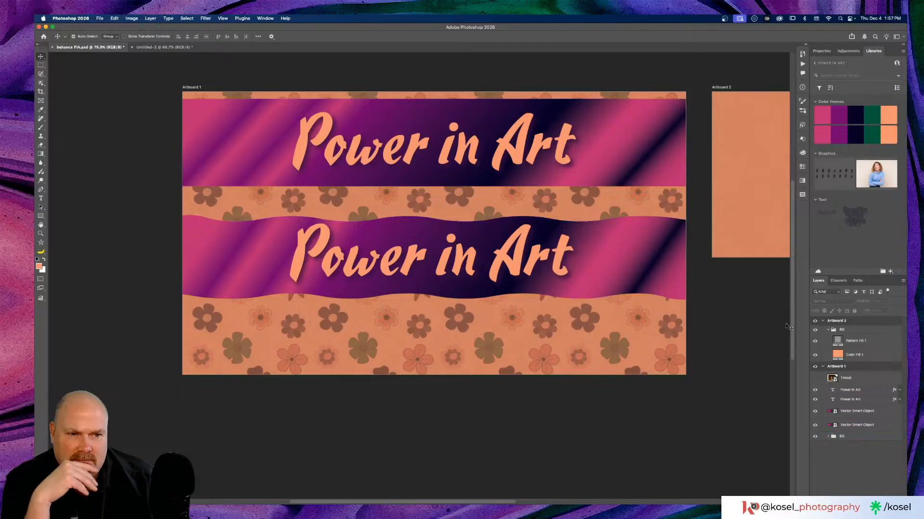
# Recolor the "Power in Art" title on the wavy band with the library theme's dark navy, then its pink.
pyautogui.click(883, 400)
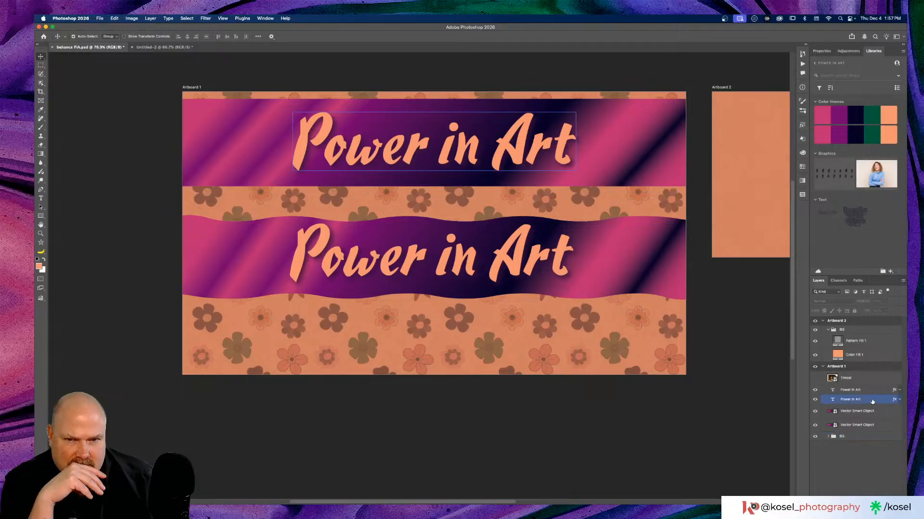
pyautogui.click(871, 390)
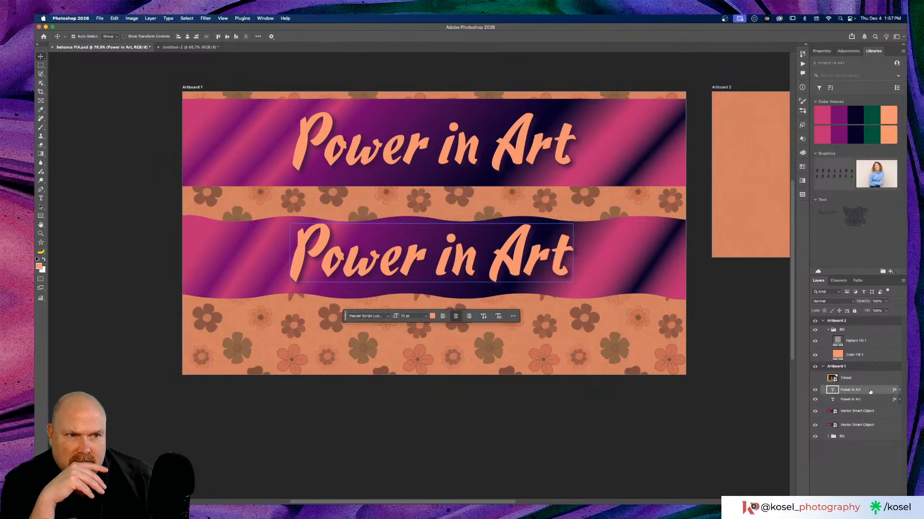
pyautogui.click(863, 134)
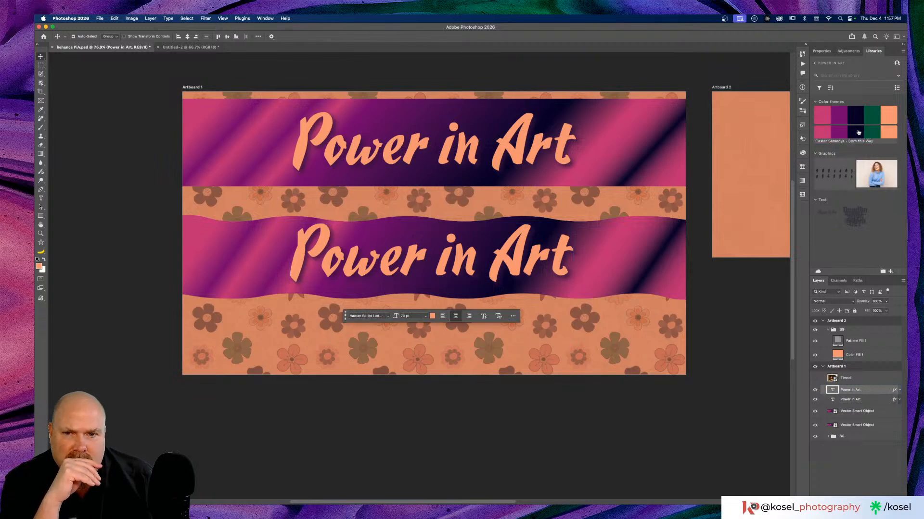
pyautogui.click(824, 133)
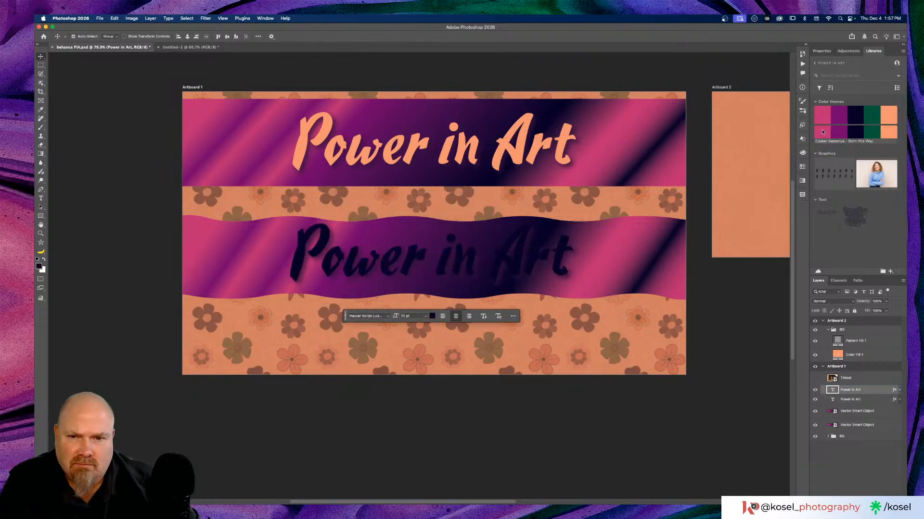
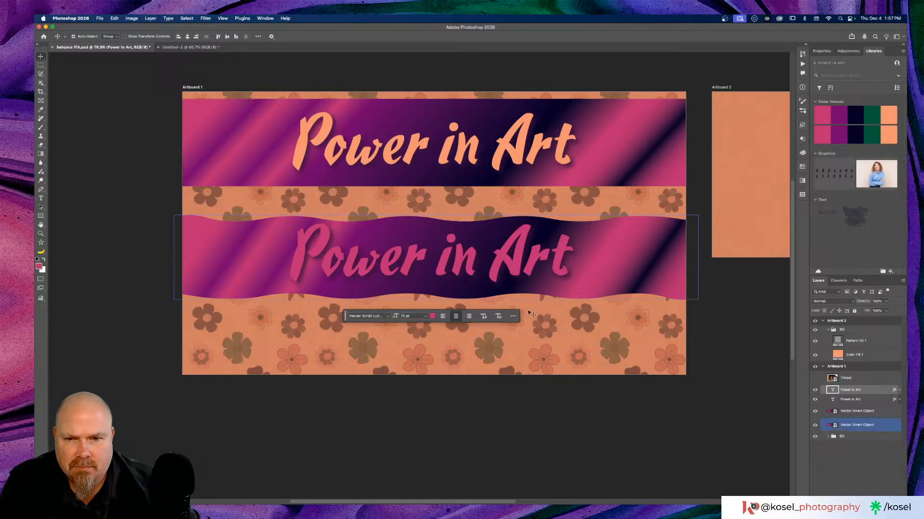
# Recolor the wavy band's title to the brighter pink #e7589f, trying blue and lime-green hues before settling on it.
pyautogui.click(432, 316)
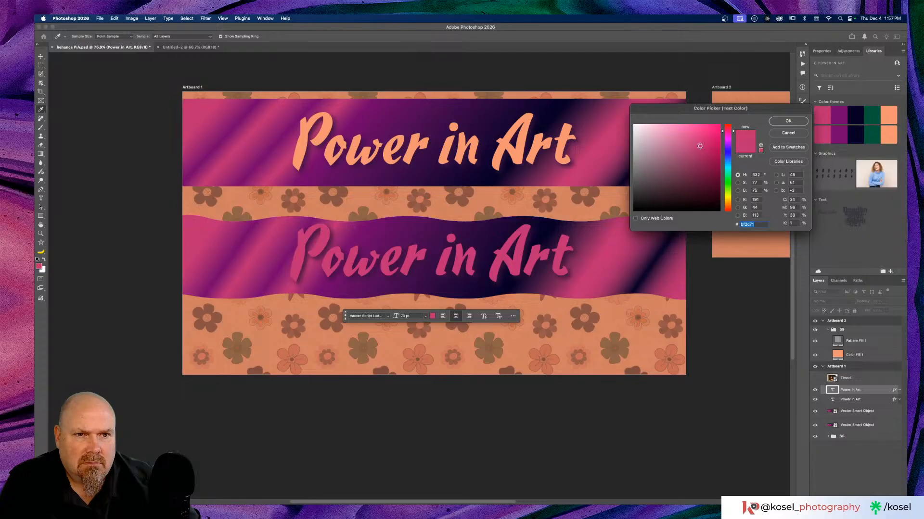
pyautogui.click(700, 147)
pyautogui.moveTo(700, 146); pyautogui.dragTo(693, 133)
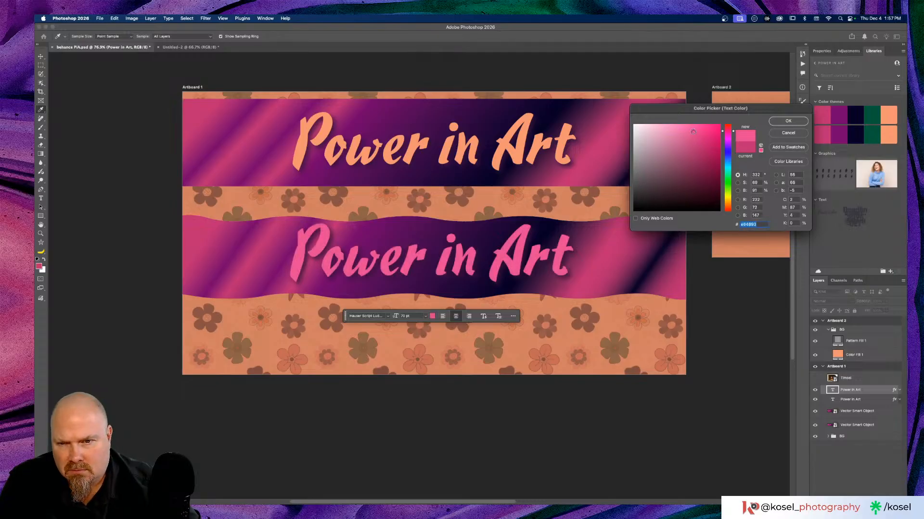
pyautogui.click(693, 133)
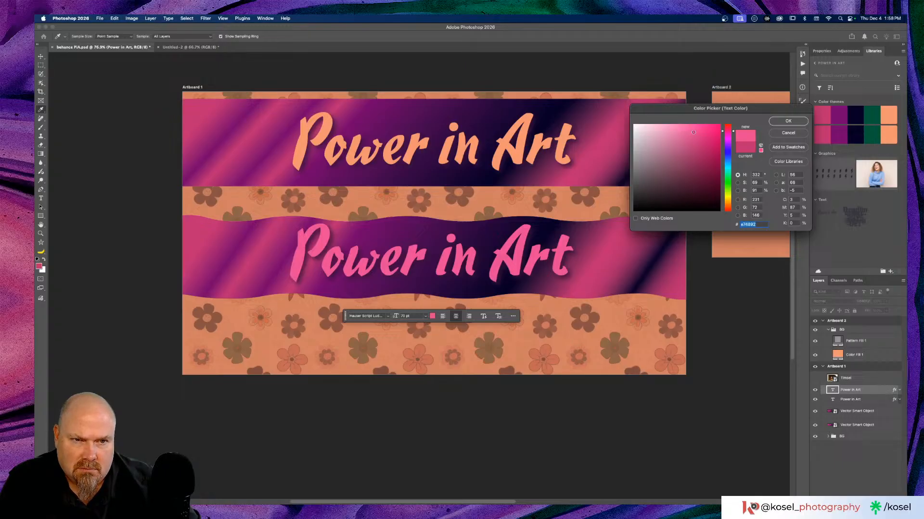
pyautogui.moveTo(693, 133); pyautogui.dragTo(687, 133)
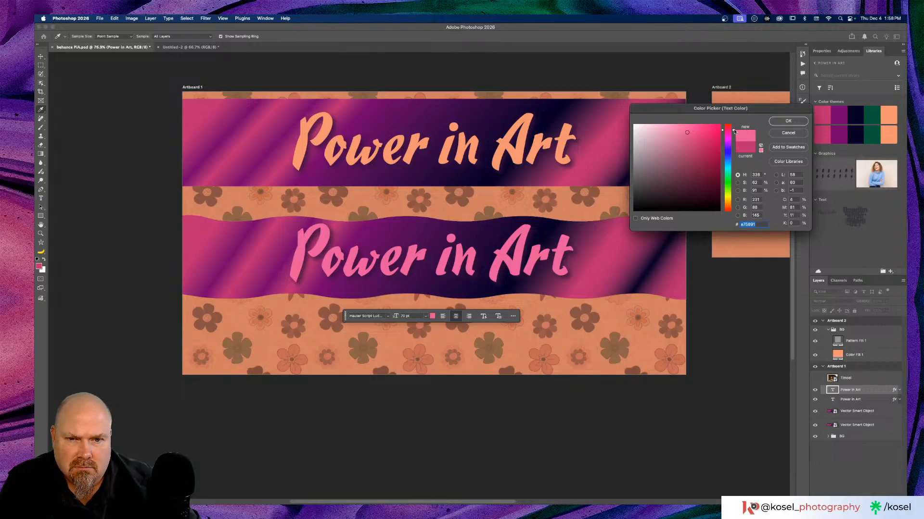
pyautogui.moveTo(733, 131); pyautogui.dragTo(733, 153)
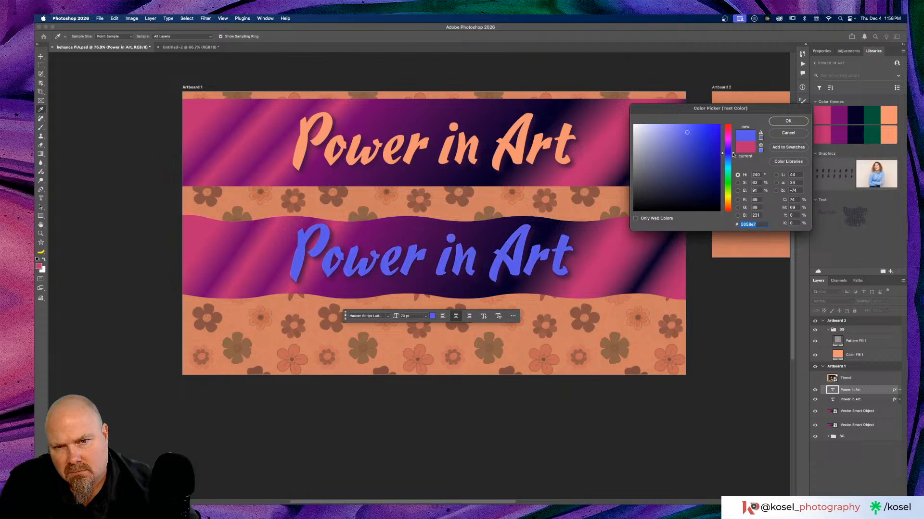
pyautogui.moveTo(732, 154); pyautogui.dragTo(732, 191)
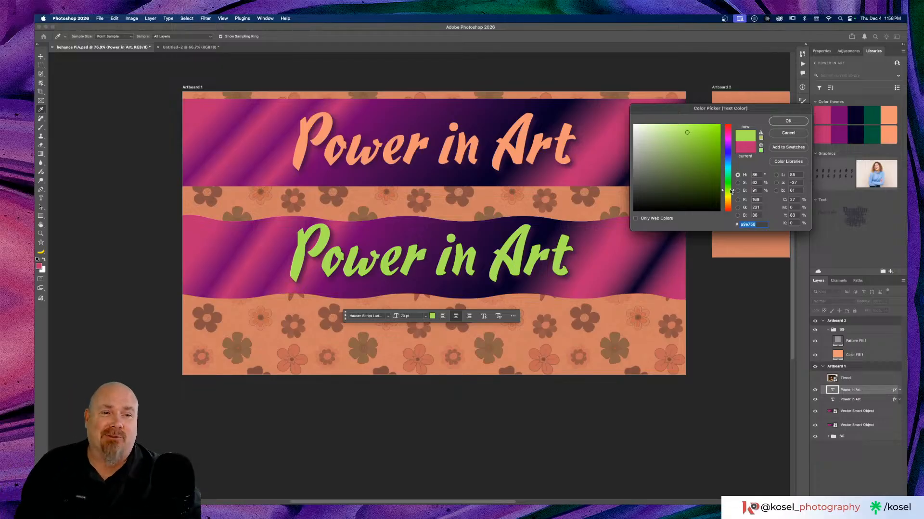
pyautogui.moveTo(731, 191); pyautogui.dragTo(734, 132)
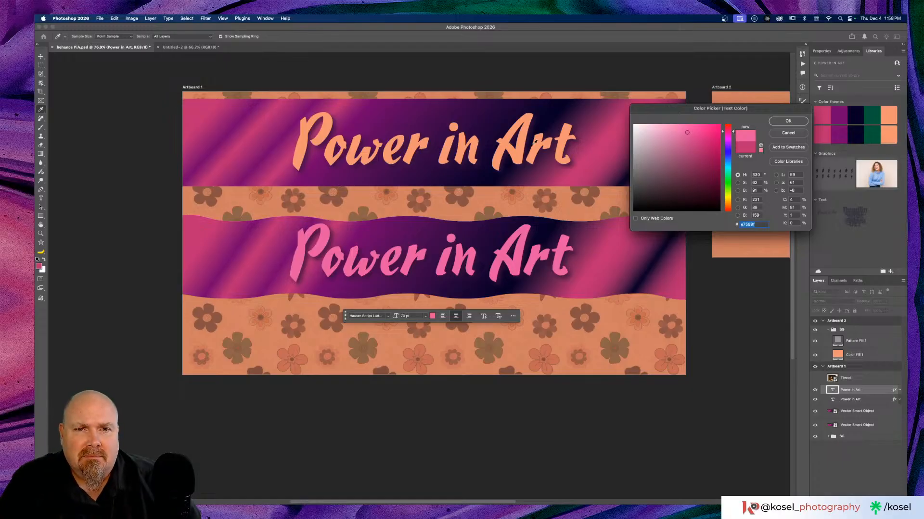
pyautogui.click(783, 121)
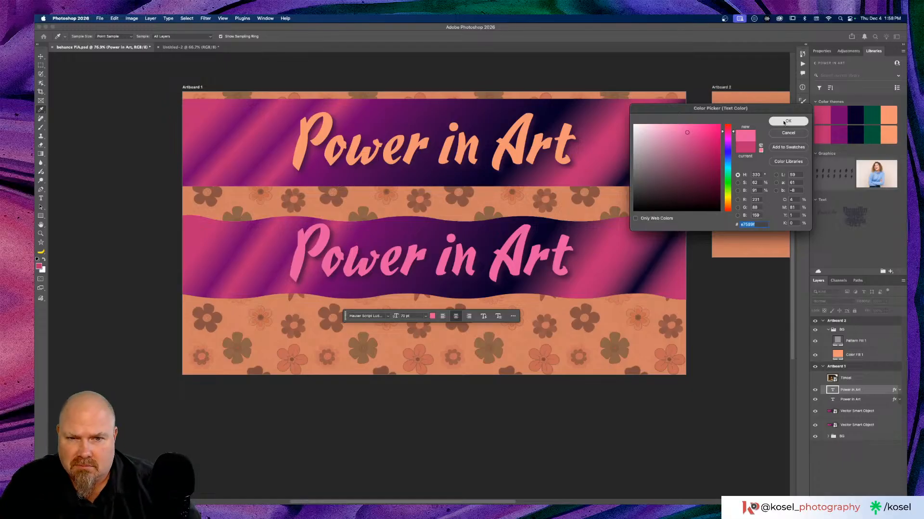
# Recolor the "Power in Art" title on the straight band to the paler peach #f4baa6.
pyautogui.click(512, 150)
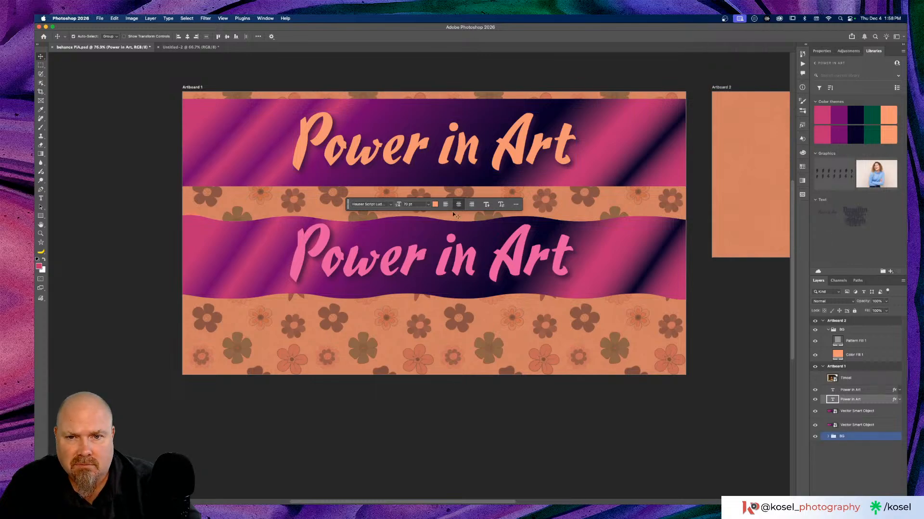
pyautogui.click(435, 205)
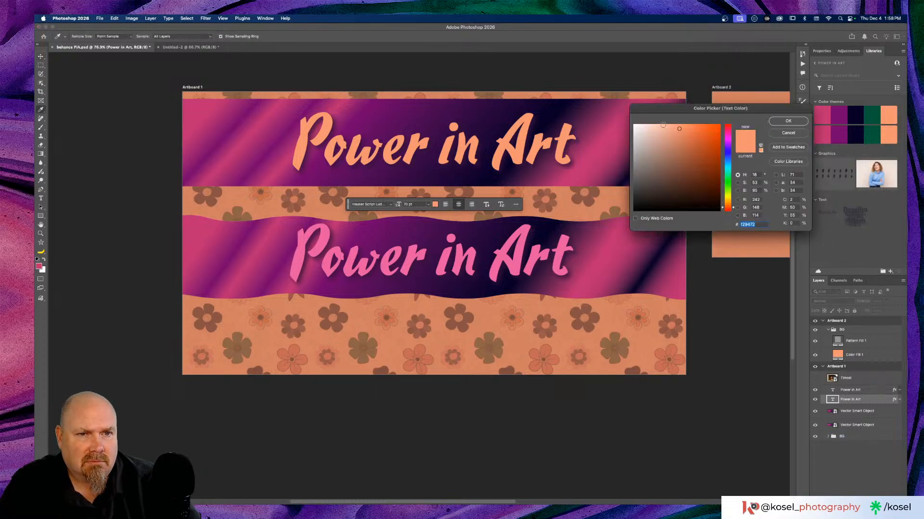
pyautogui.moveTo(679, 129); pyautogui.dragTo(661, 128)
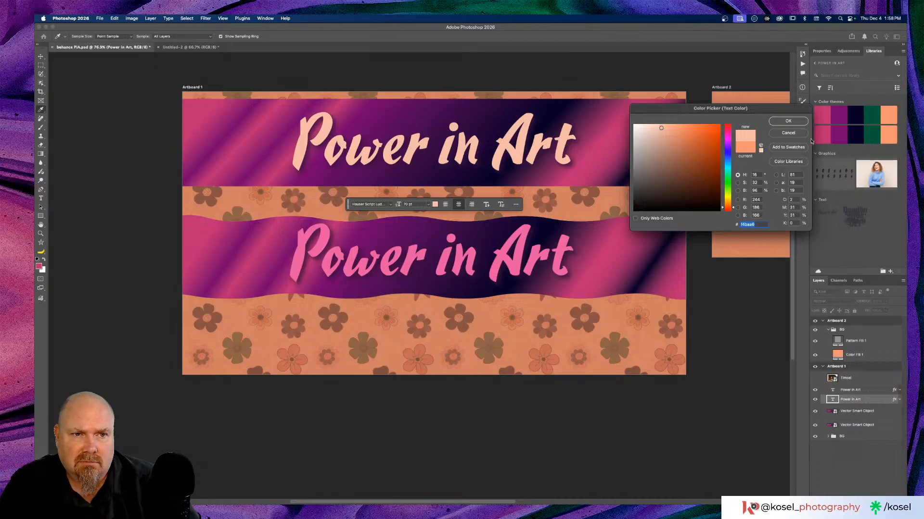
pyautogui.click(793, 122)
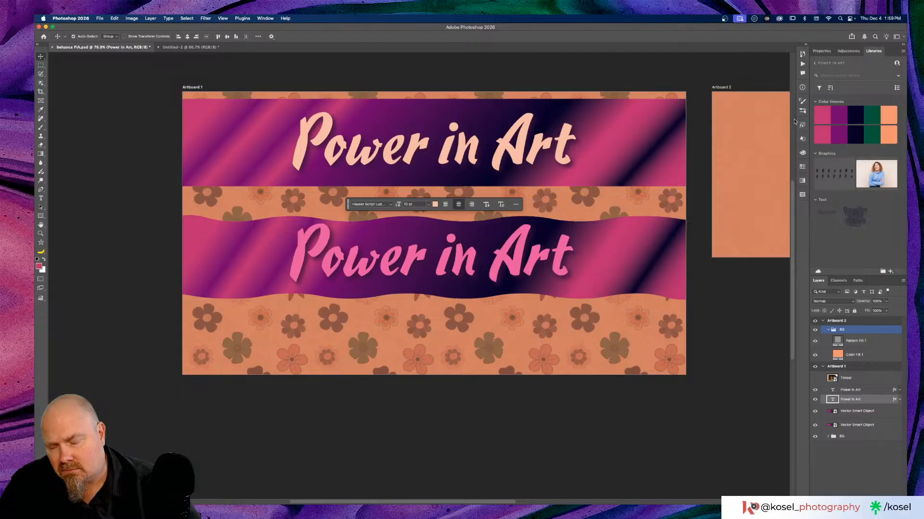
# Examine both recolored titles at a reduced size to compare how they read, and select the one on the wavy band.
pyautogui.press('super+minus')
pyautogui.press('super+minus')
pyautogui.press('super+minus')
pyautogui.press('super+minus')
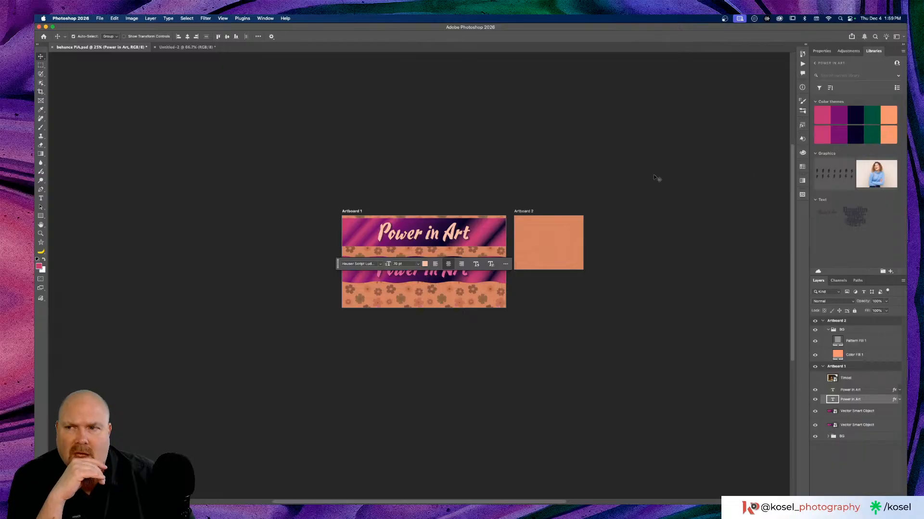
pyautogui.click(414, 300)
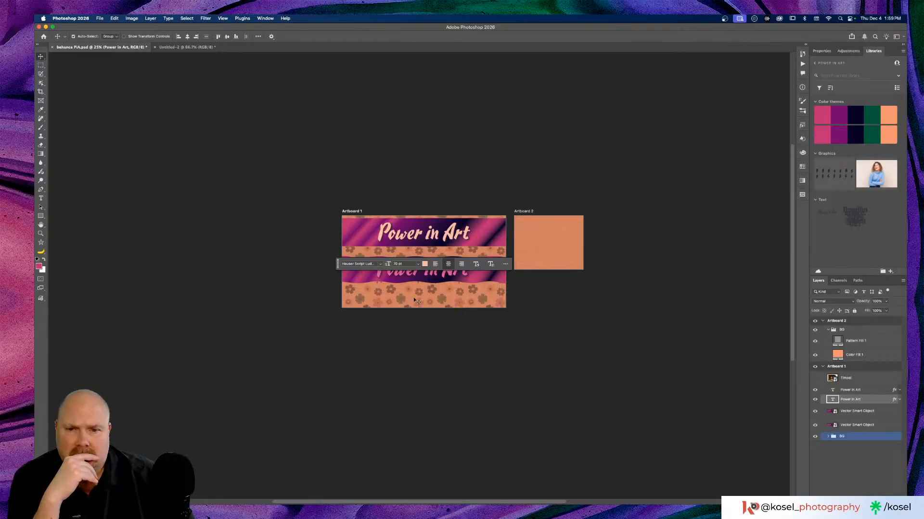
pyautogui.click(419, 276)
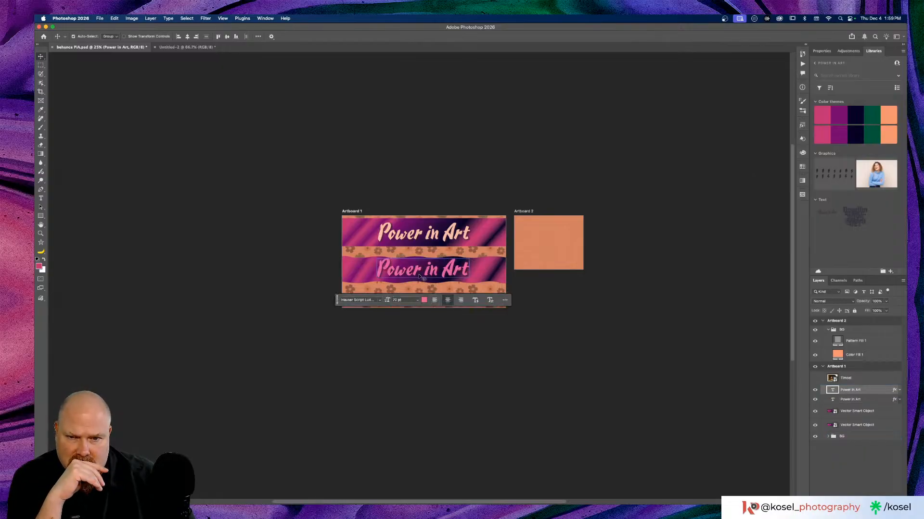
pyautogui.press('super+plus')
pyautogui.press('super+plus')
pyautogui.press('super+plus')
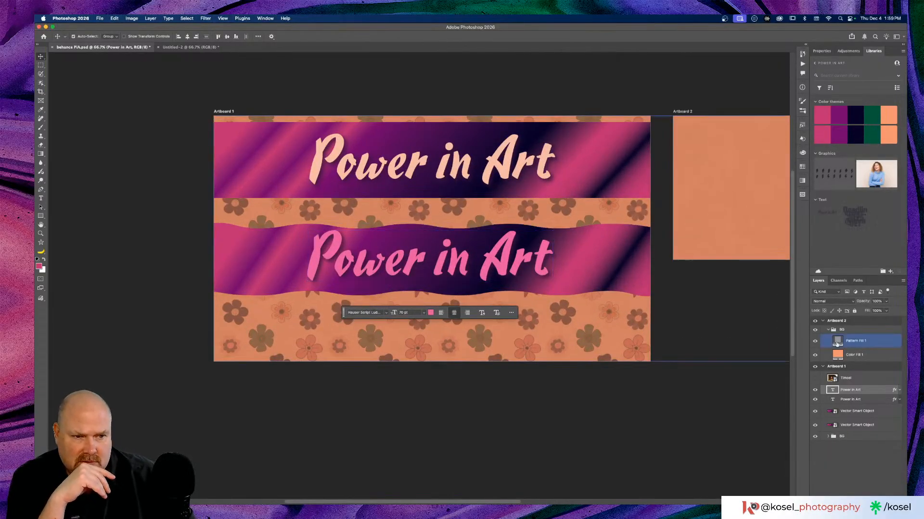
# Enable an Outer Glow in the layer style of the wavy band's title, with the dialog moved clear of the lettering.
pyautogui.doubleClick(875, 393)
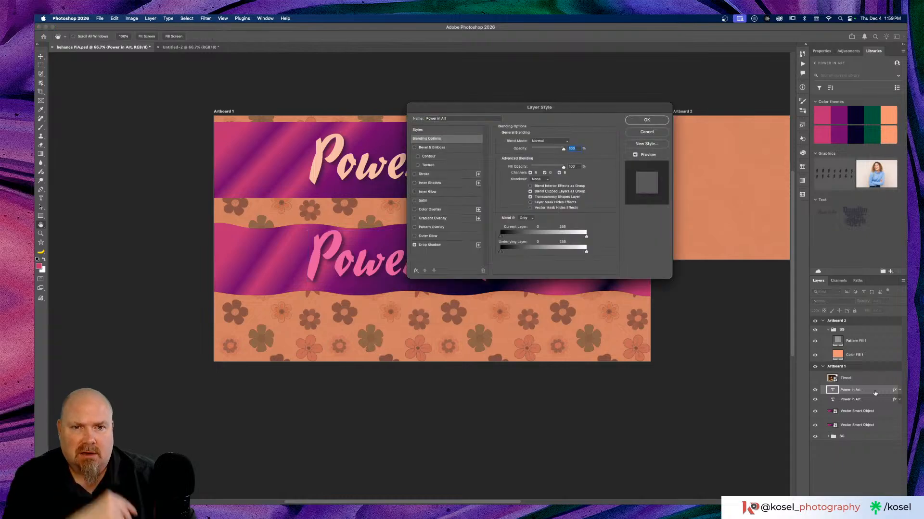
pyautogui.hscroll(5, 281, 169)
pyautogui.hscroll(3, 281, 169)
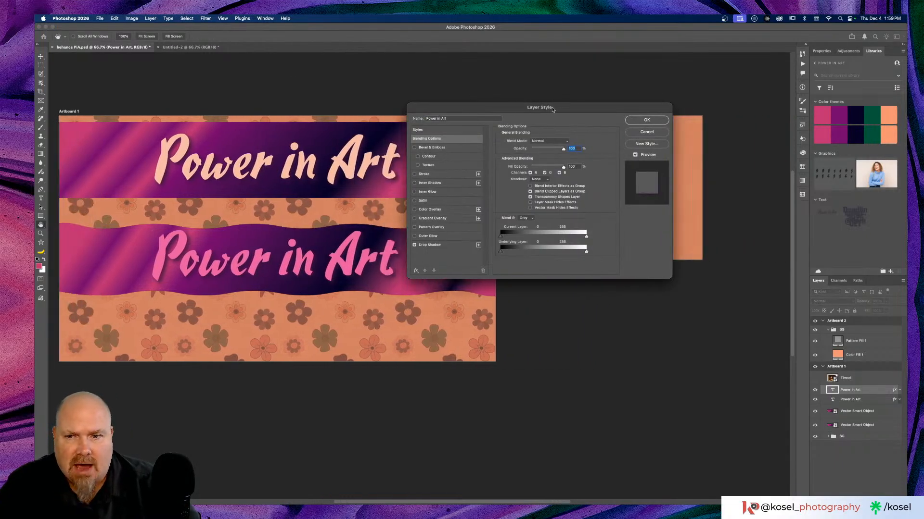
pyautogui.moveTo(548, 111); pyautogui.dragTo(613, 93)
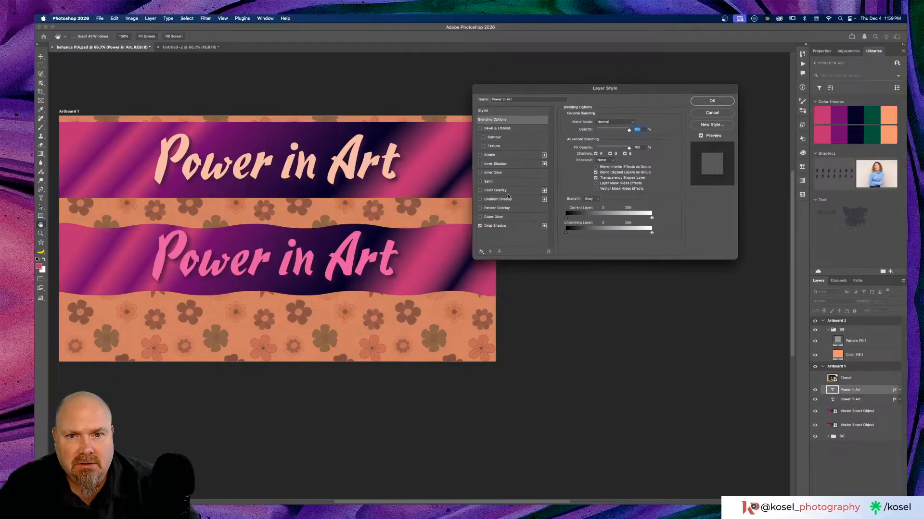
pyautogui.click(480, 217)
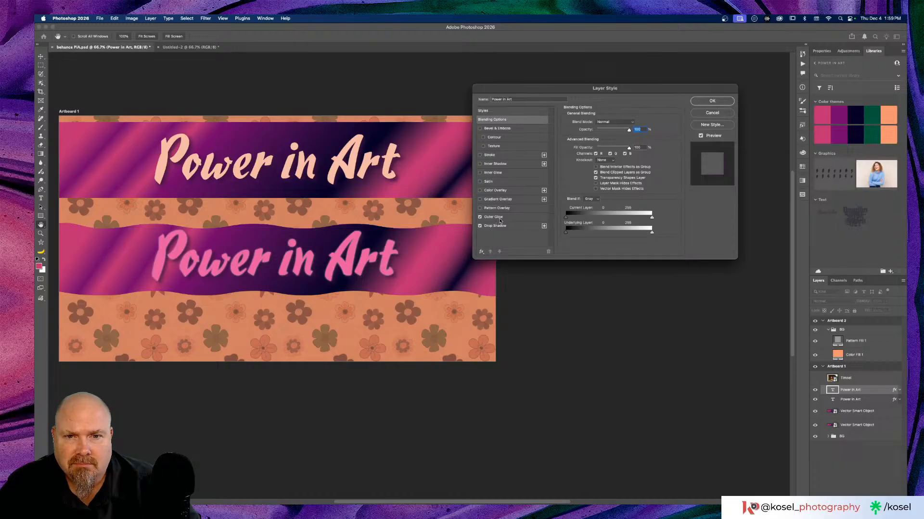
pyautogui.click(521, 219)
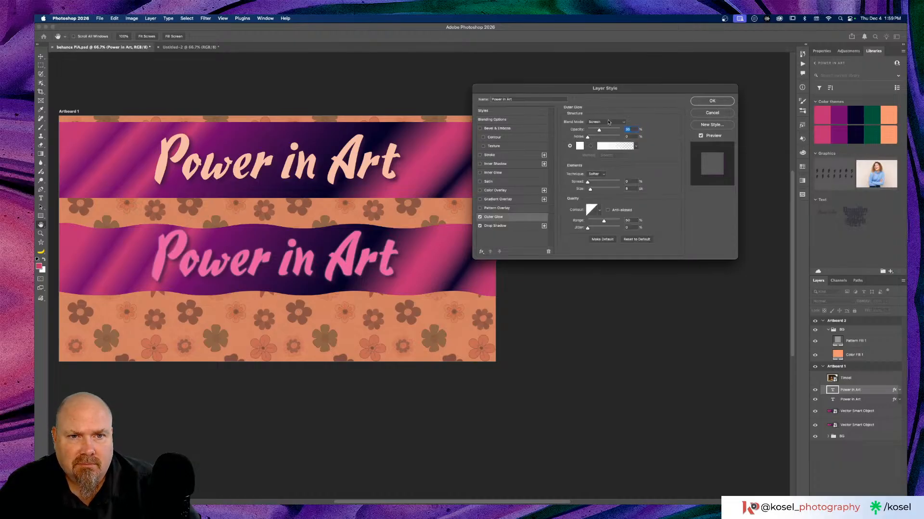
# Set the outer glow color to light pink #fe7fbe, starting from a sample of the title's lettering.
pyautogui.click(579, 146)
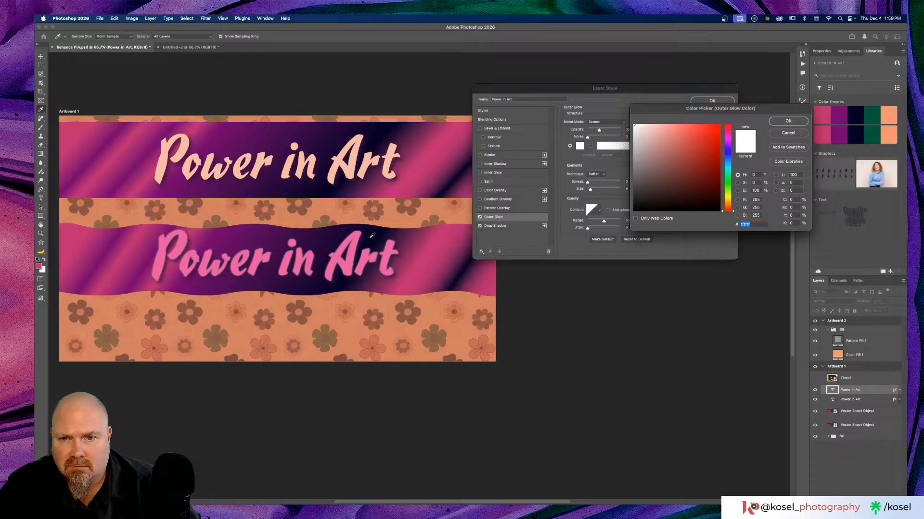
pyautogui.click(339, 253)
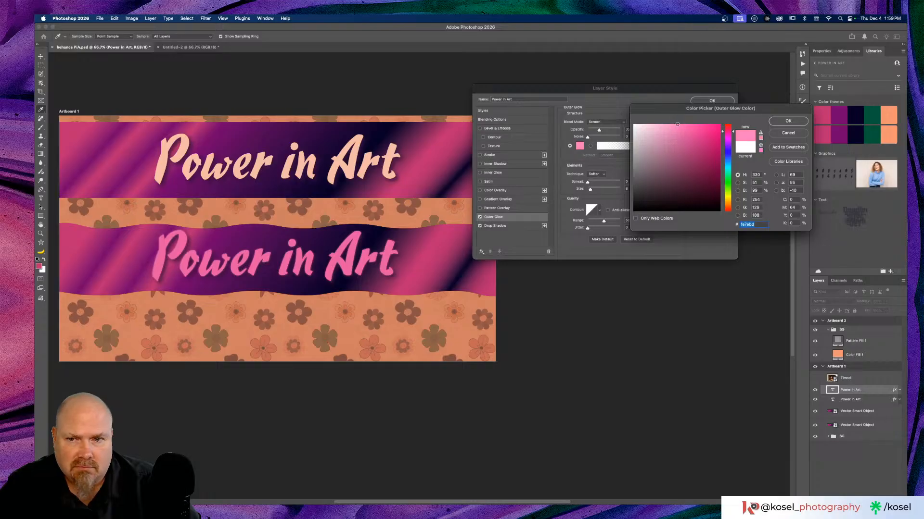
pyautogui.moveTo(677, 124); pyautogui.dragTo(676, 124)
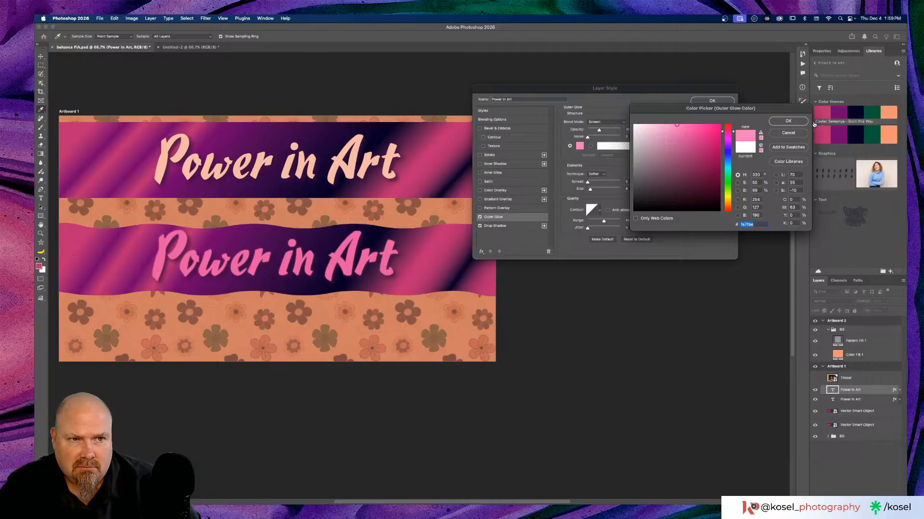
pyautogui.click(788, 120)
# Try the Color Dodge blend mode on the outer glow, checking its effect on the word "Art" up close.
pyautogui.press('super+plus')
pyautogui.press('super+plus')
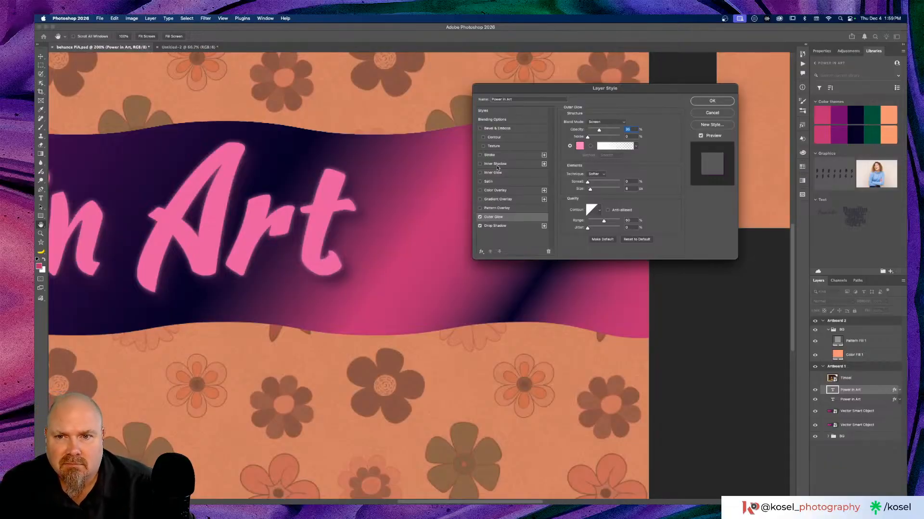
pyautogui.hscroll(-5, 368, 193)
pyautogui.scroll(2, 368, 193)
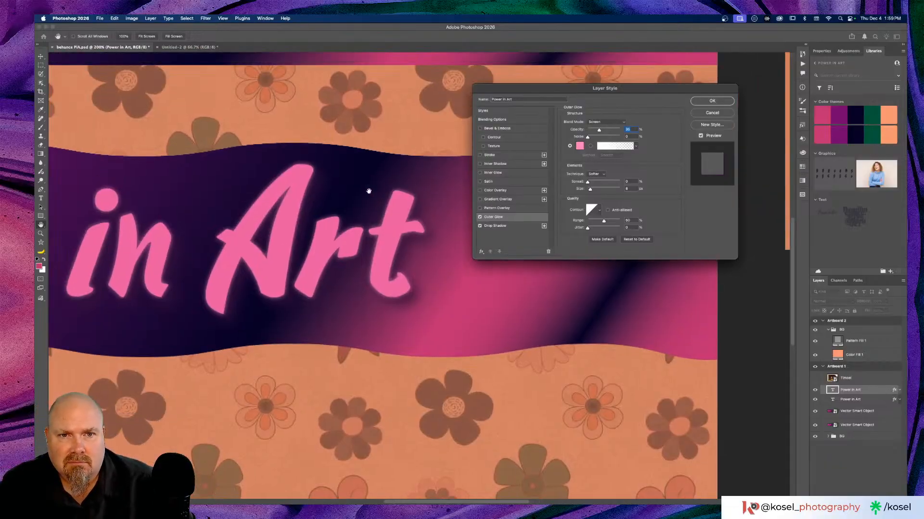
pyautogui.click(597, 124)
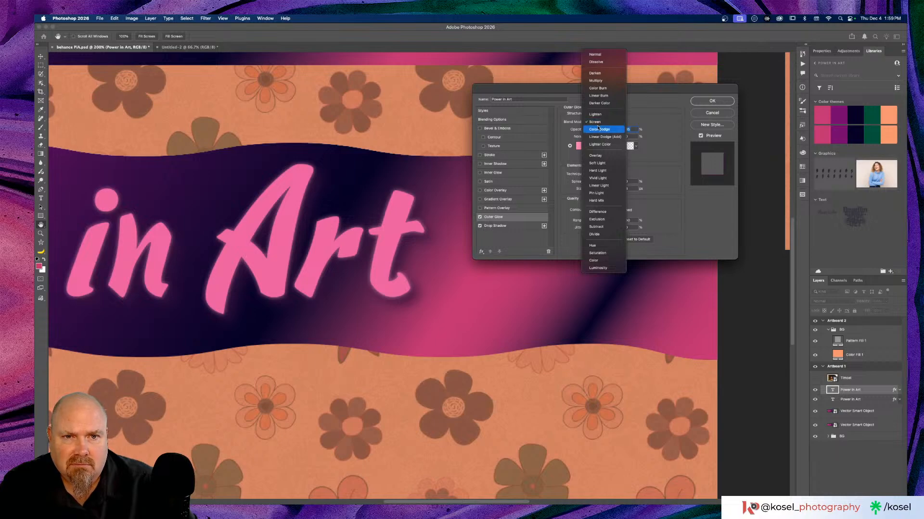
pyautogui.click(598, 129)
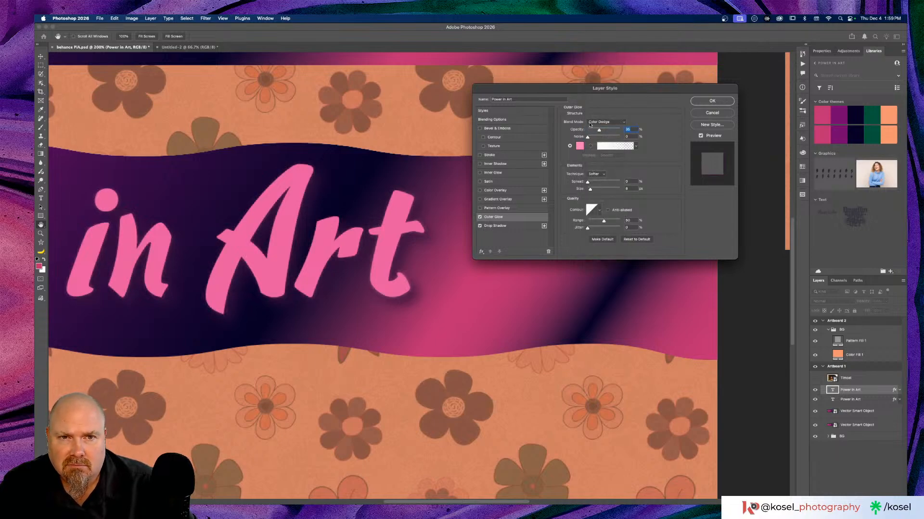
# Test the Transparency Shapes Layer option in the wavy title's blending options, turning it off and back on.
pyautogui.click(513, 114)
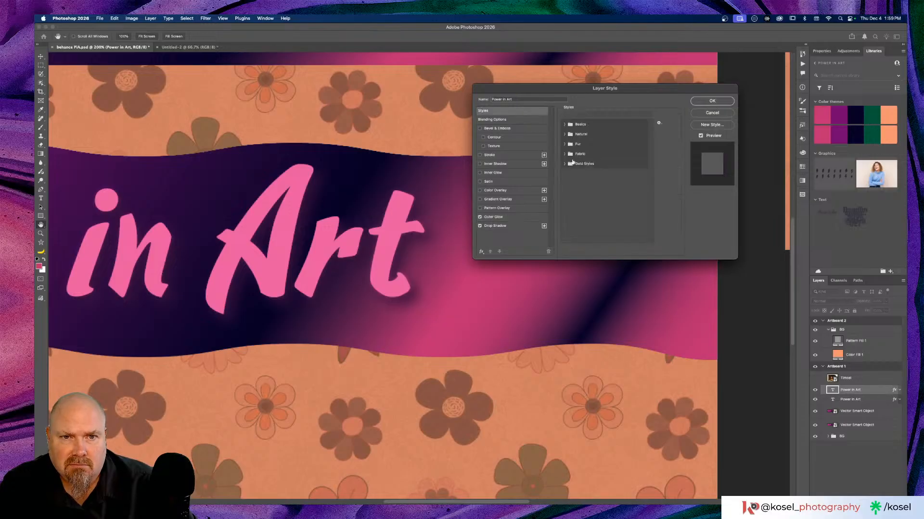
pyautogui.click(510, 119)
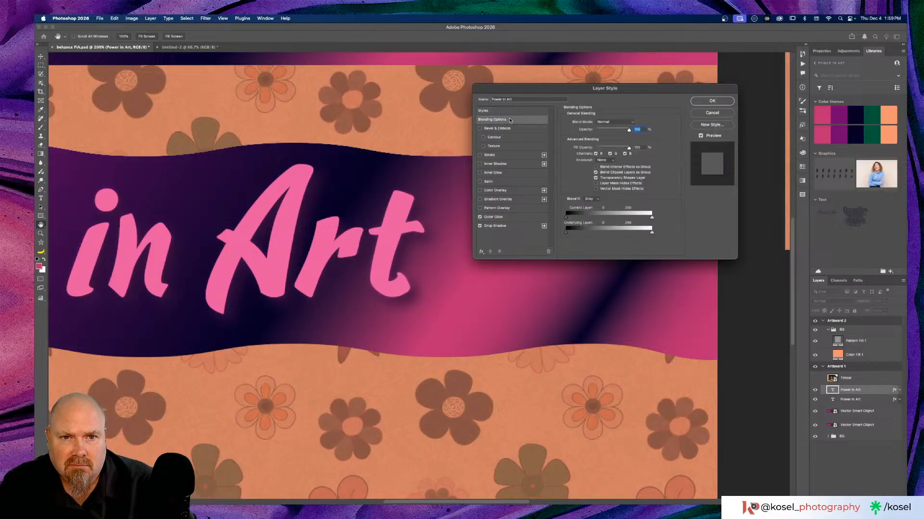
pyautogui.click(595, 178)
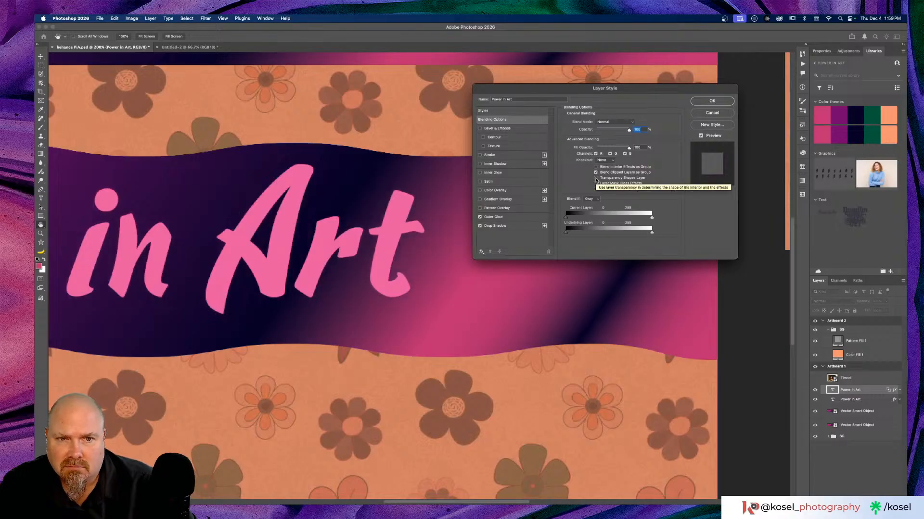
pyautogui.click(596, 178)
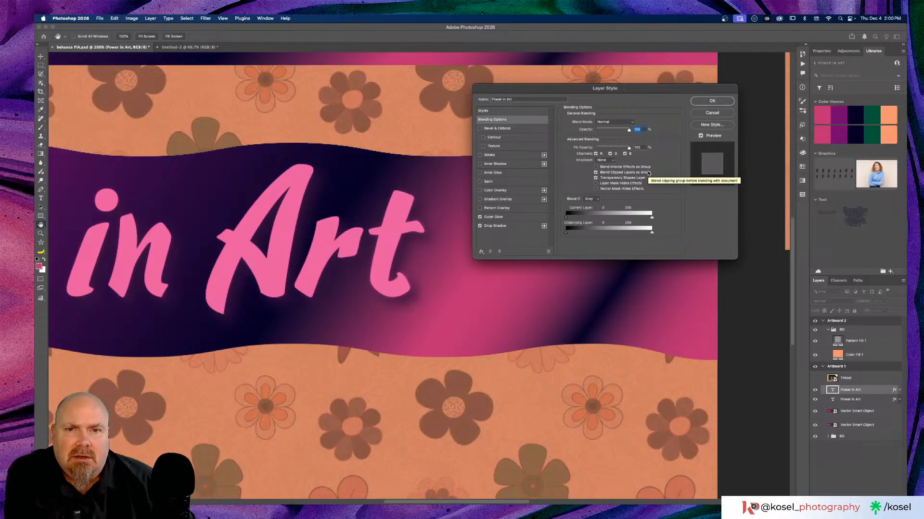
# Set the outer glow's blend mode to Linear Dodge (Add) for the wavy band's title.
pyautogui.click(489, 217)
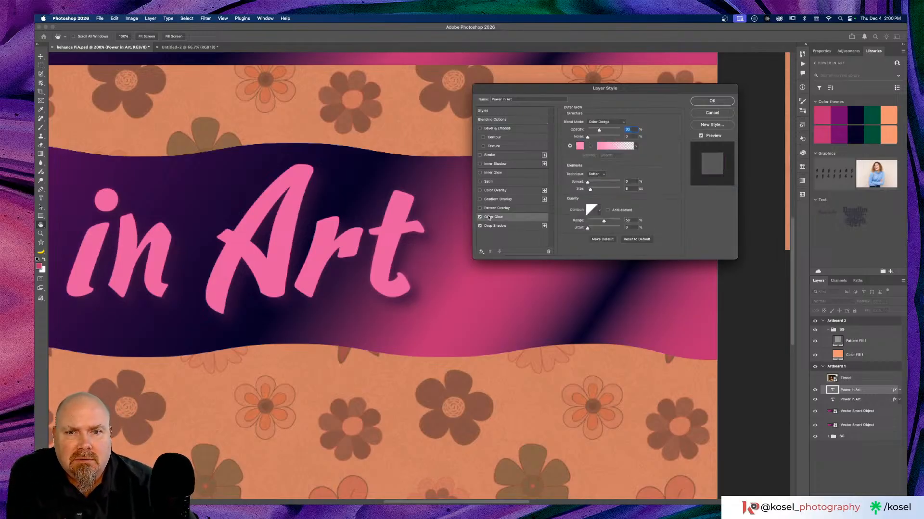
pyautogui.click(607, 125)
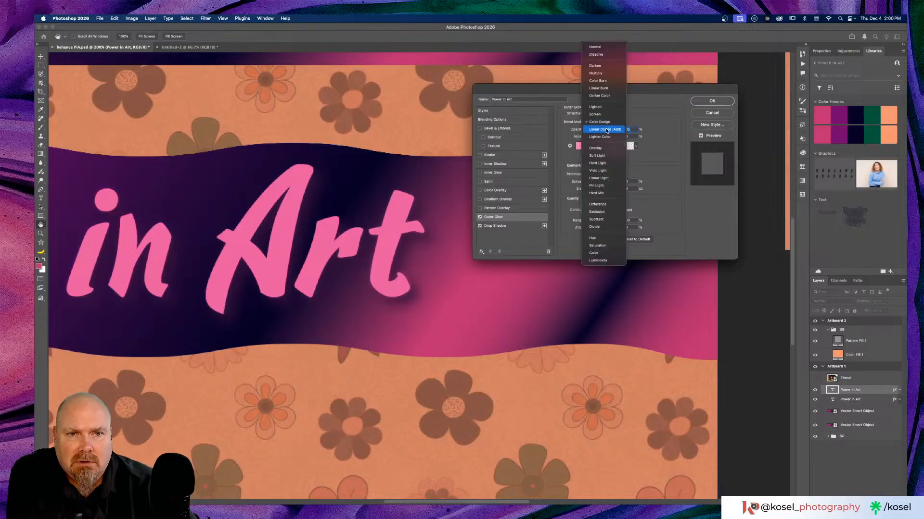
pyautogui.click(606, 130)
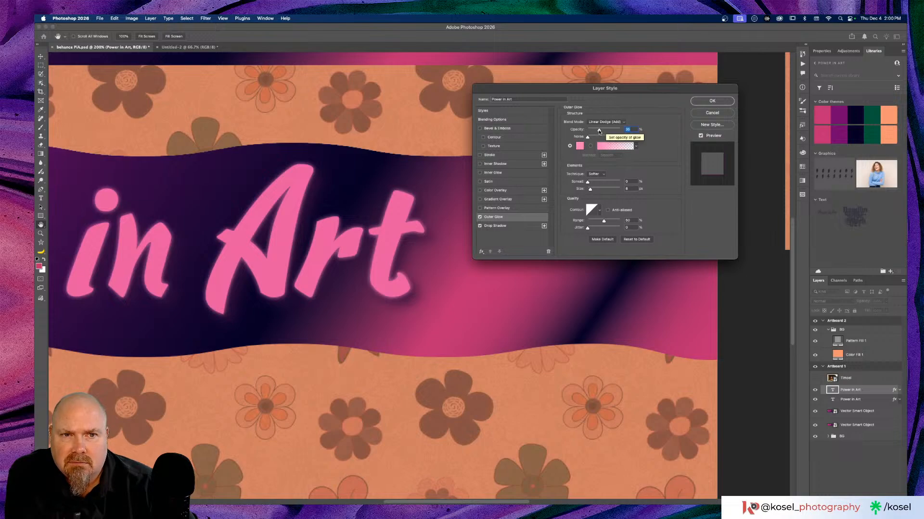
# Set the wavy title's outer glow to 100% opacity, 10% noise and a size of 27 px, and apply the layer style.
pyautogui.moveTo(599, 131); pyautogui.dragTo(620, 132)
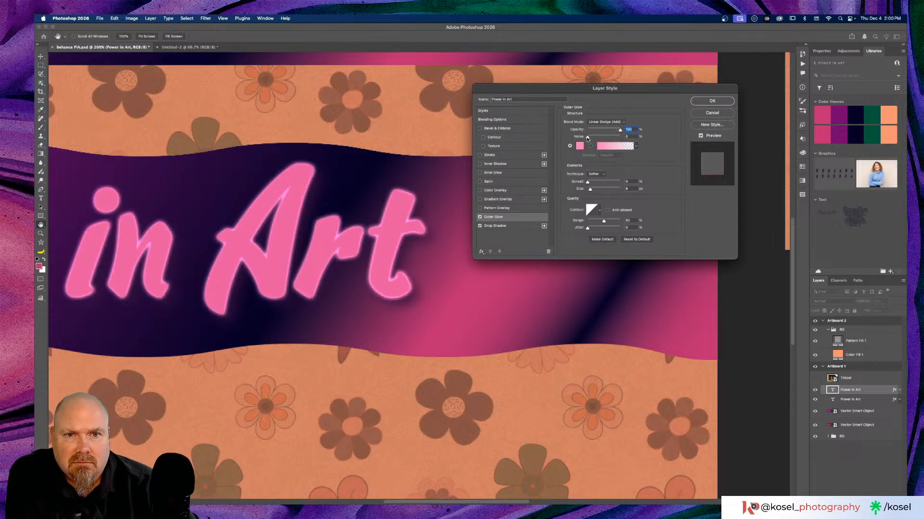
pyautogui.moveTo(588, 138)
pyautogui.mouseDown()
pyautogui.moveTo(604, 139)
pyautogui.moveTo(591, 140)
pyautogui.mouseUp()
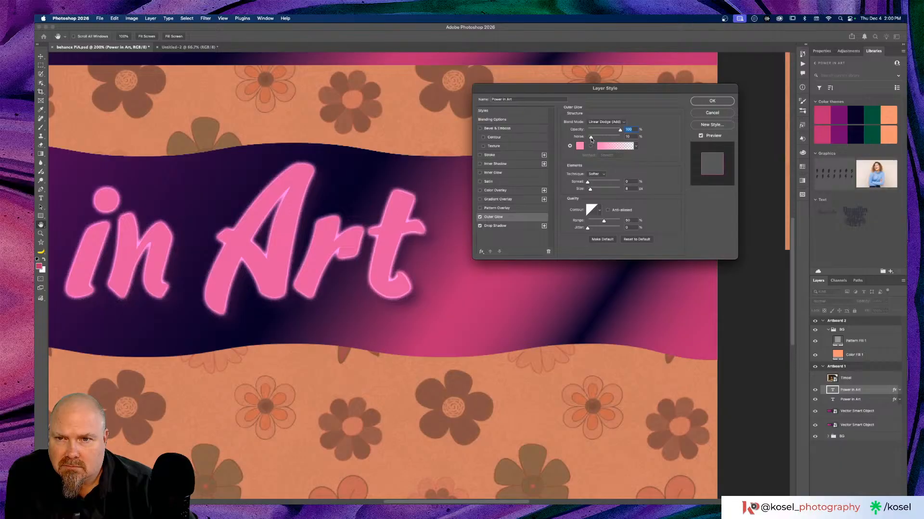
pyautogui.hscroll(-5, 409, 242)
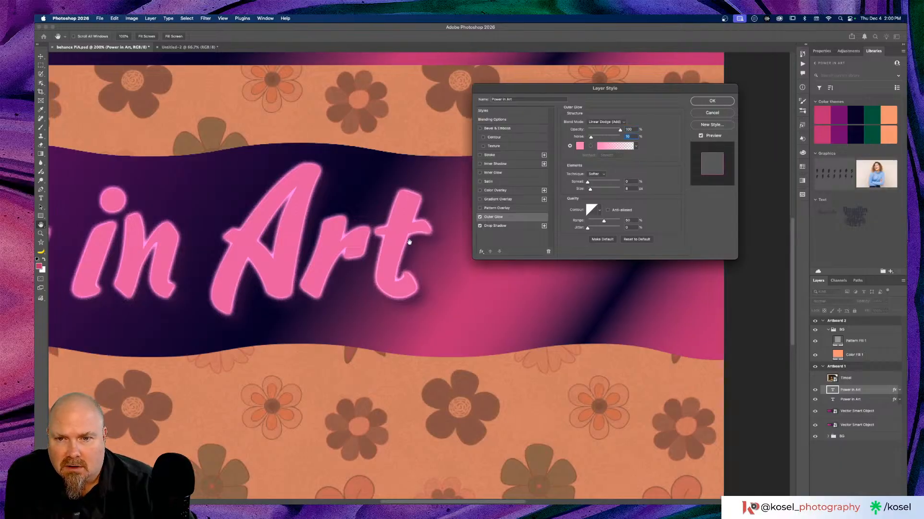
pyautogui.scroll(1, 410, 242)
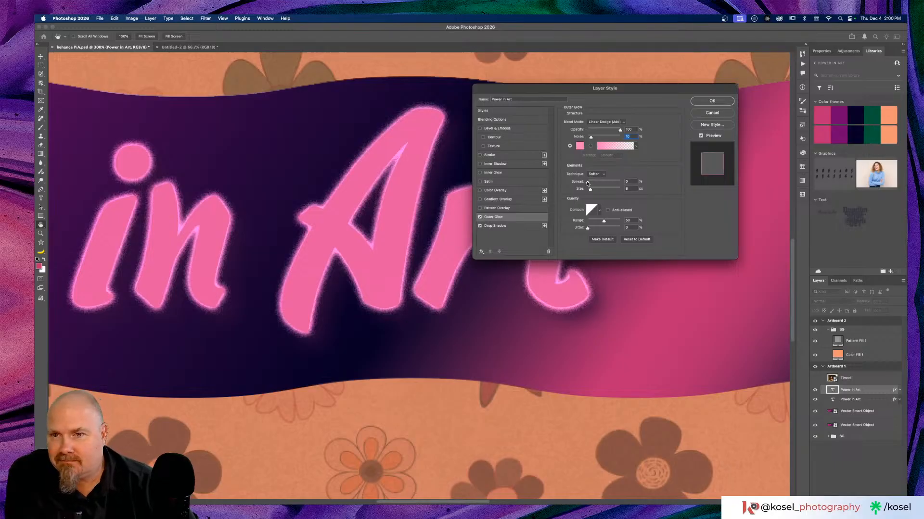
pyautogui.moveTo(587, 183)
pyautogui.mouseDown()
pyautogui.moveTo(599, 184)
pyautogui.moveTo(588, 187)
pyautogui.mouseUp()
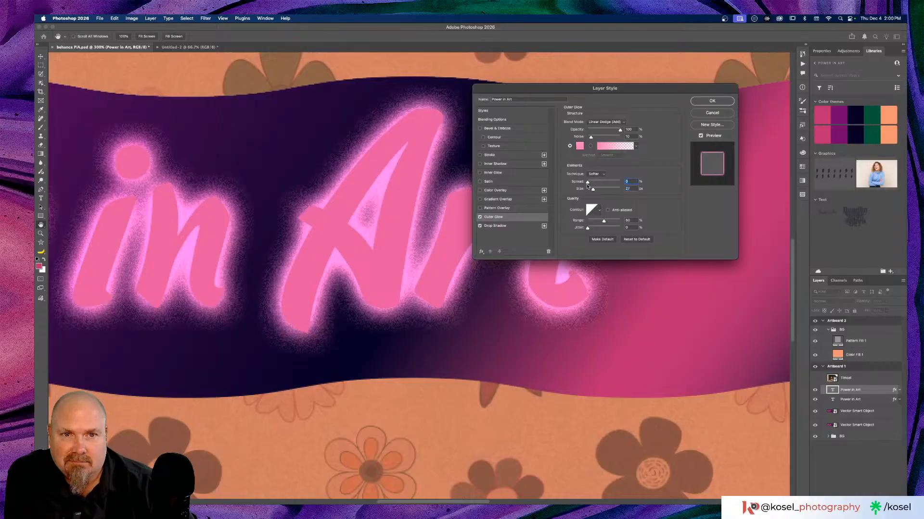
pyautogui.click(718, 104)
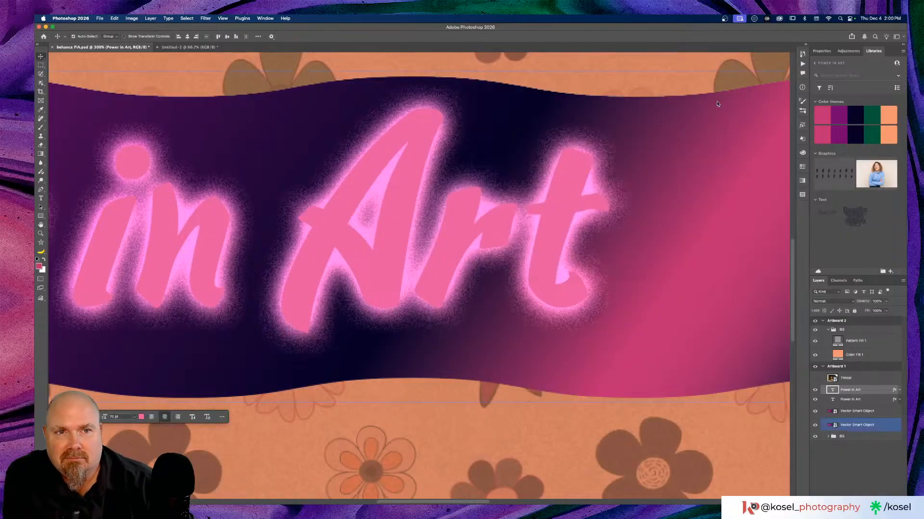
# Examine the wavy title's enlarged glow against both artboards, and up close around the words "in Art".
pyautogui.press('super+minus')
pyautogui.press('super+0')
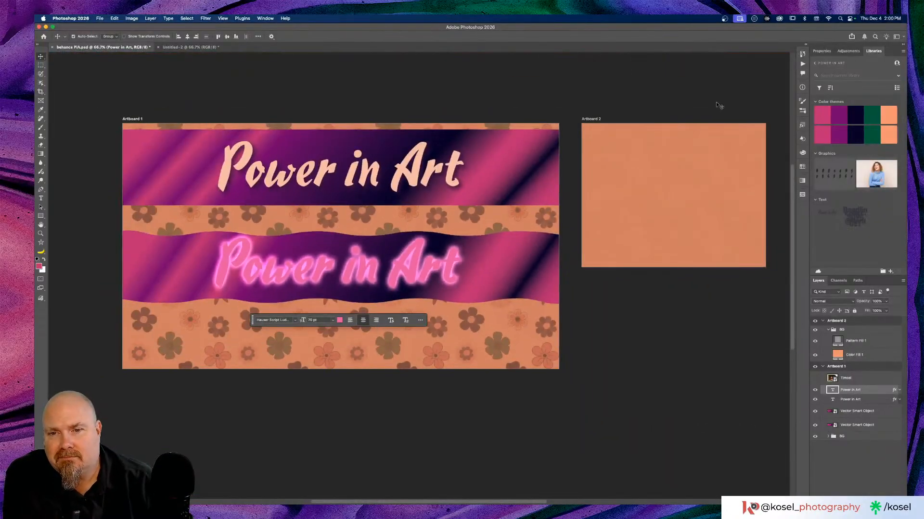
pyautogui.click(557, 249)
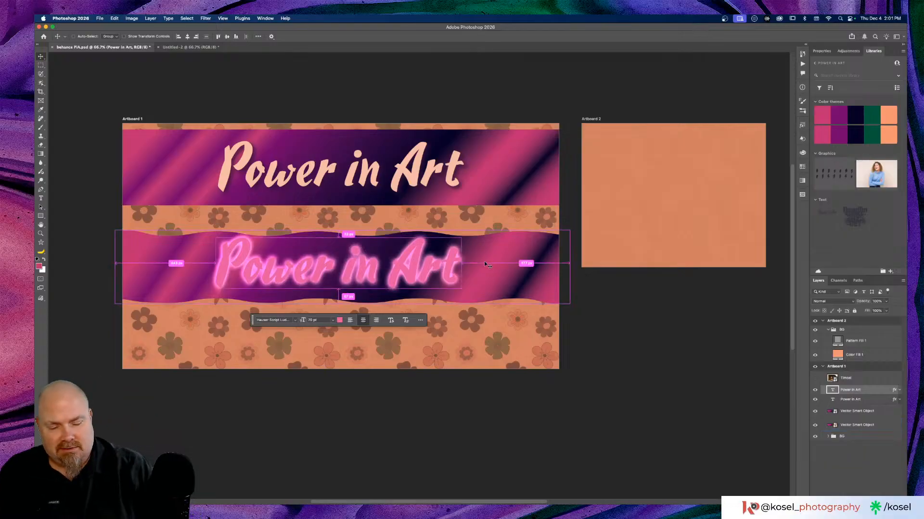
pyautogui.press('super+plus')
pyautogui.press('super+plus')
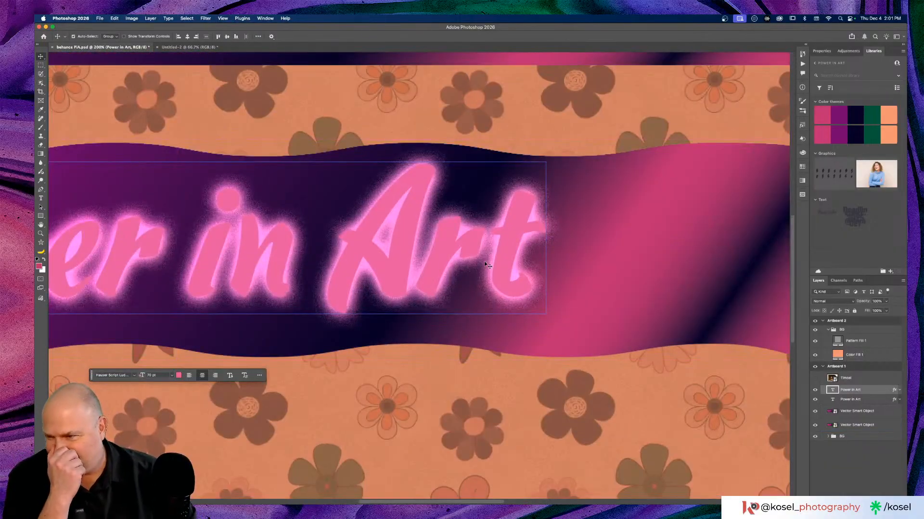
pyautogui.click(767, 462)
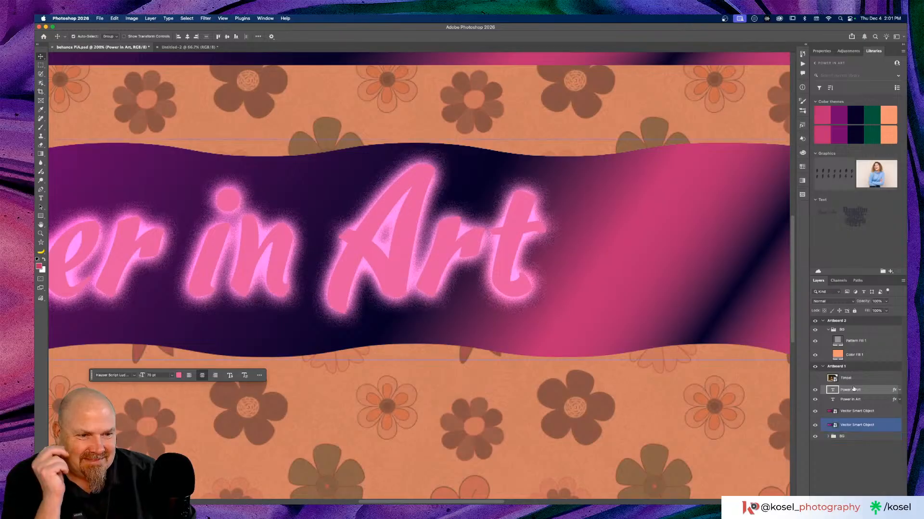
pyautogui.click(660, 342)
pyautogui.hscroll(3, 660, 342)
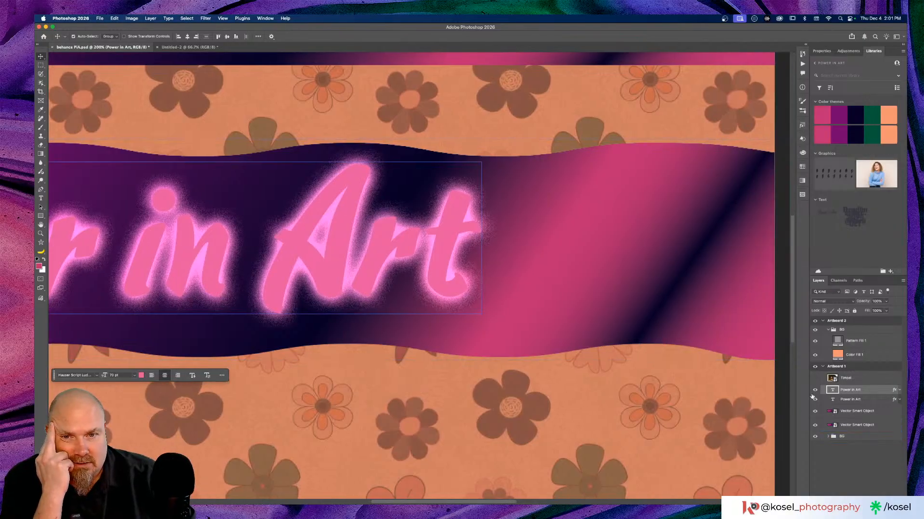
# Try lowering the wavy title's overall layer opacity to about 58%, and restore it to 100%.
pyautogui.doubleClick(874, 391)
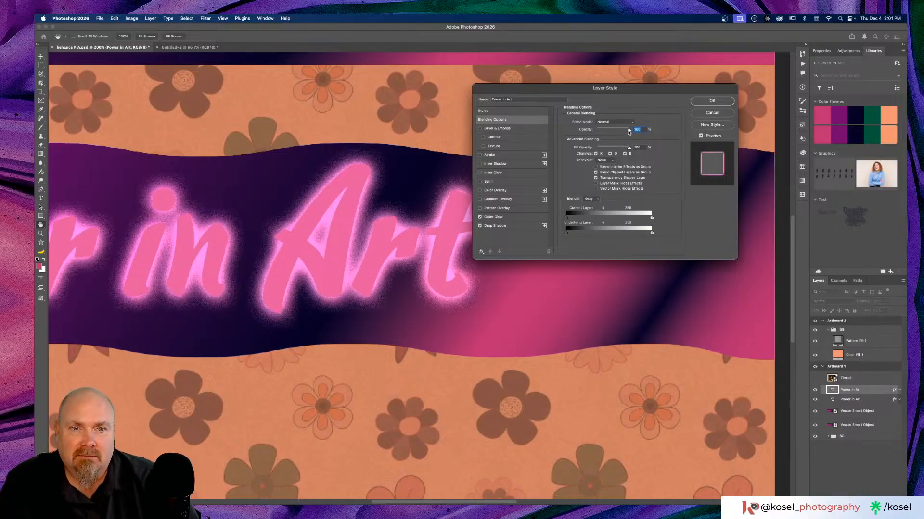
pyautogui.moveTo(628, 130); pyautogui.dragTo(615, 131)
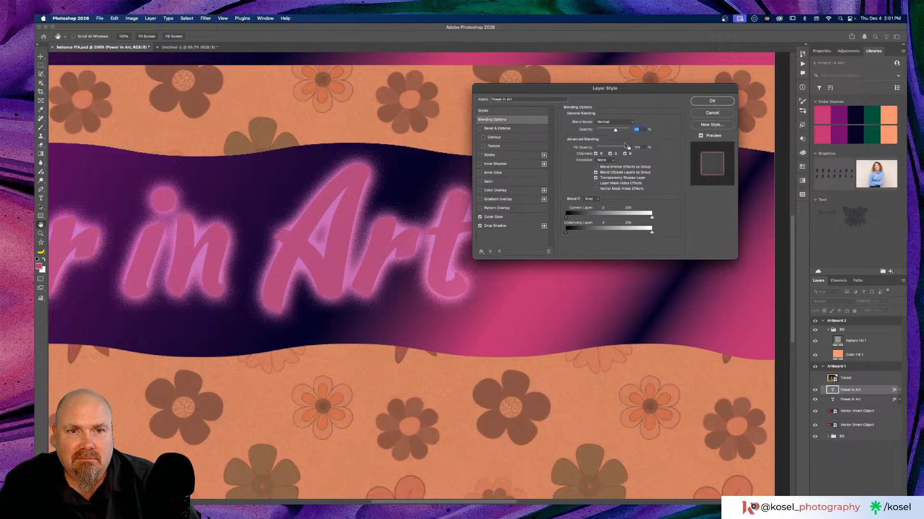
pyautogui.moveTo(615, 131); pyautogui.dragTo(640, 135)
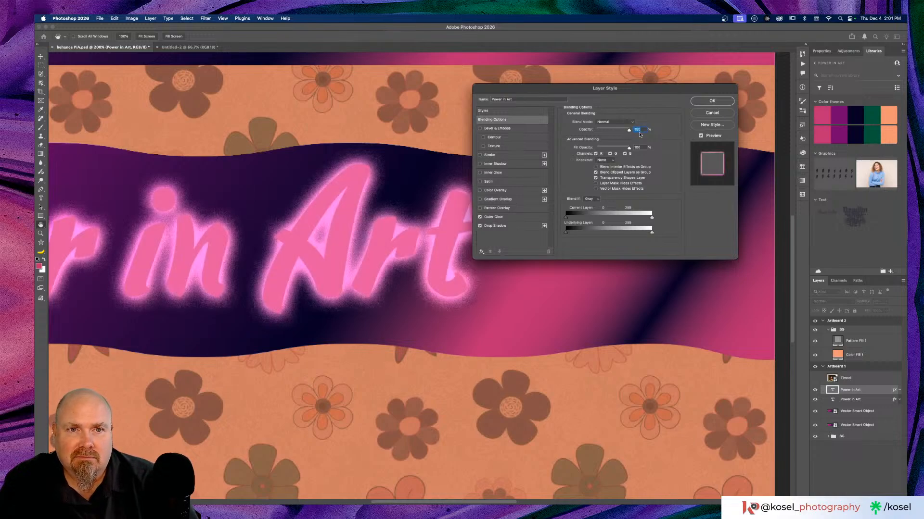
# Open the outer glow settings of the wavy title with the word "Art" in view.
pyautogui.click(507, 219)
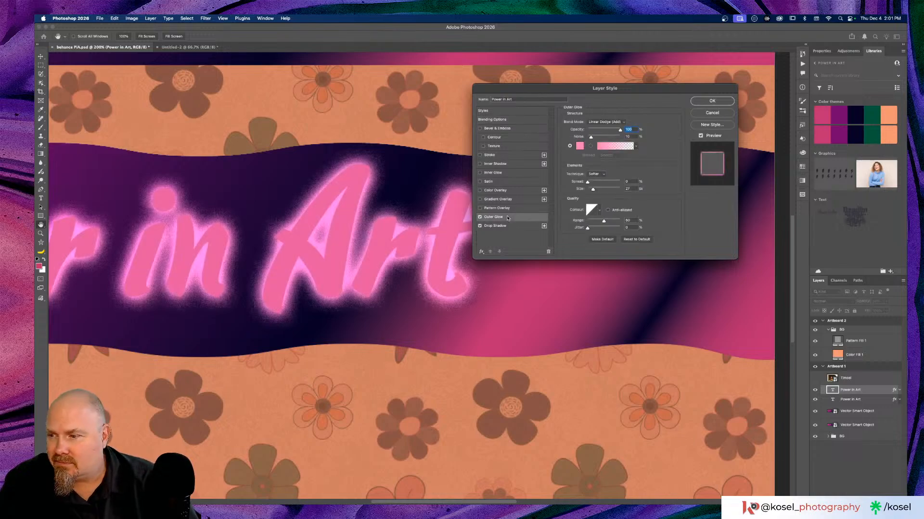
pyautogui.hscroll(3, 187, 286)
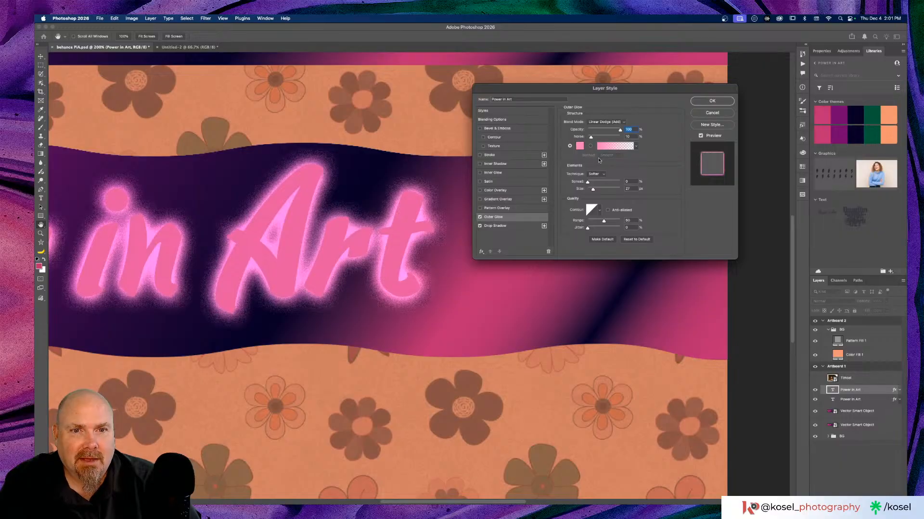
# Set the pink text's Outer Glow to 0% noise, about 8 px size and about 80% opacity, and apply it.
pyautogui.moveTo(591, 137); pyautogui.dragTo(587, 139)
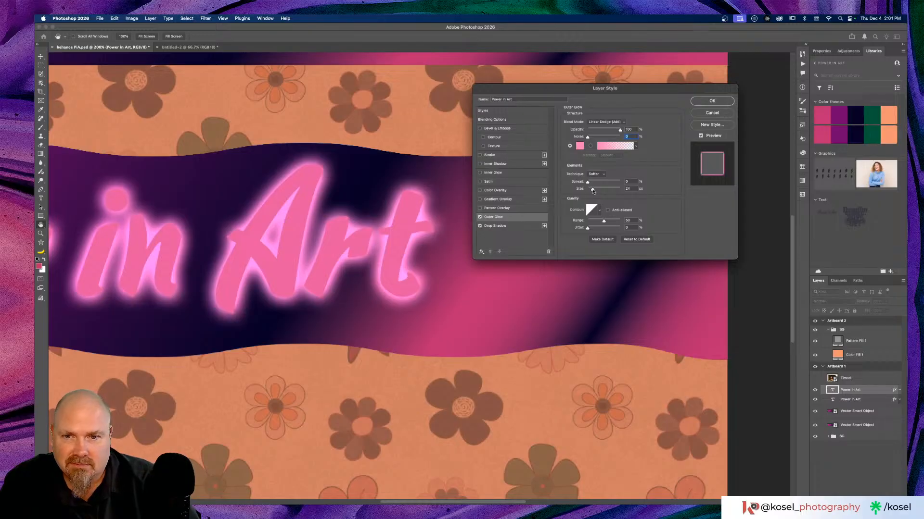
pyautogui.moveTo(593, 190); pyautogui.dragTo(590, 191)
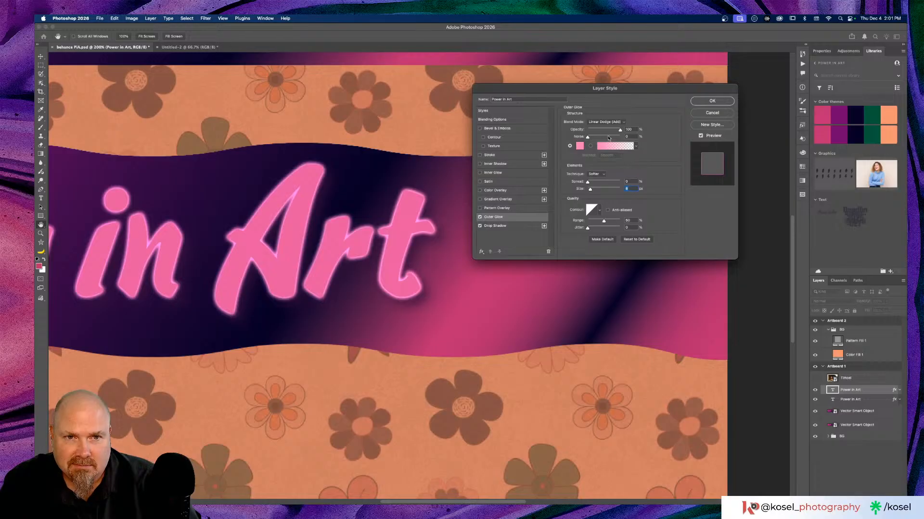
pyautogui.moveTo(620, 131); pyautogui.dragTo(613, 132)
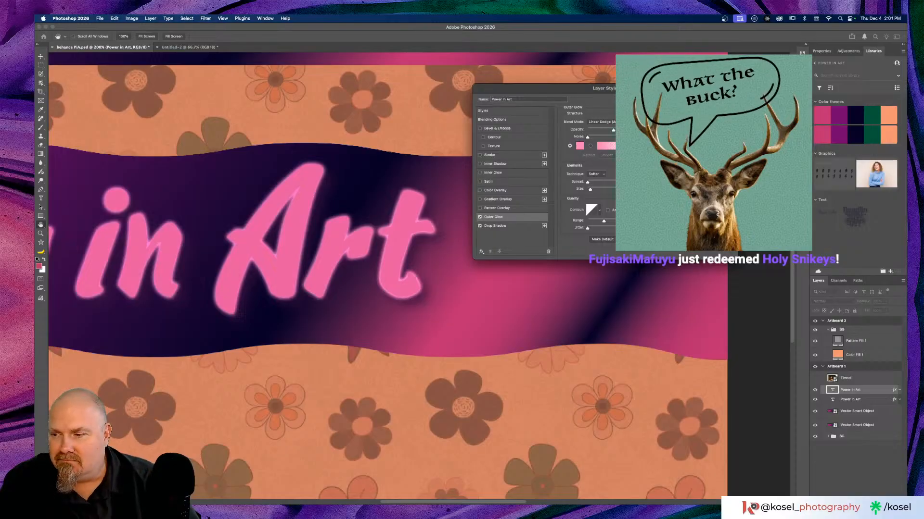
pyautogui.press('Return')
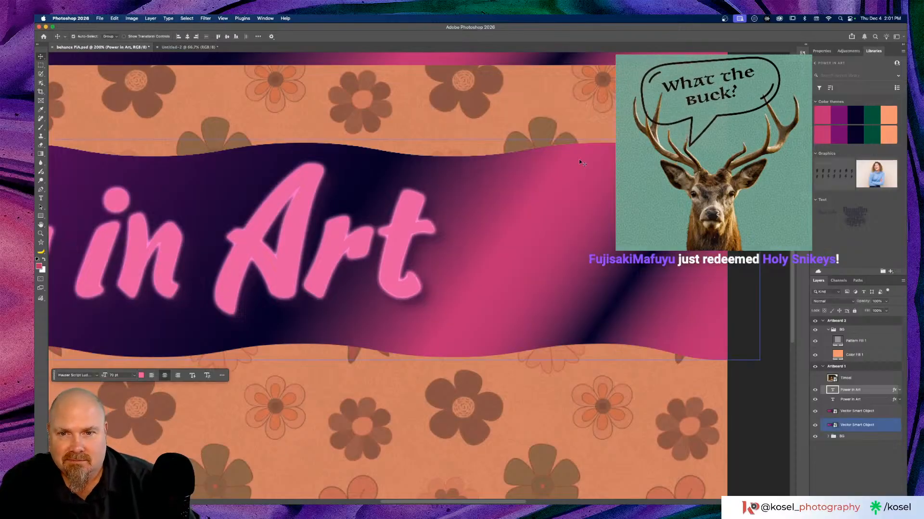
# Reopen the Outer Glow settings of the pink "Power in Art" text and reduce the glow opacity to 42%.
pyautogui.press('super+minus')
pyautogui.press('super+minus')
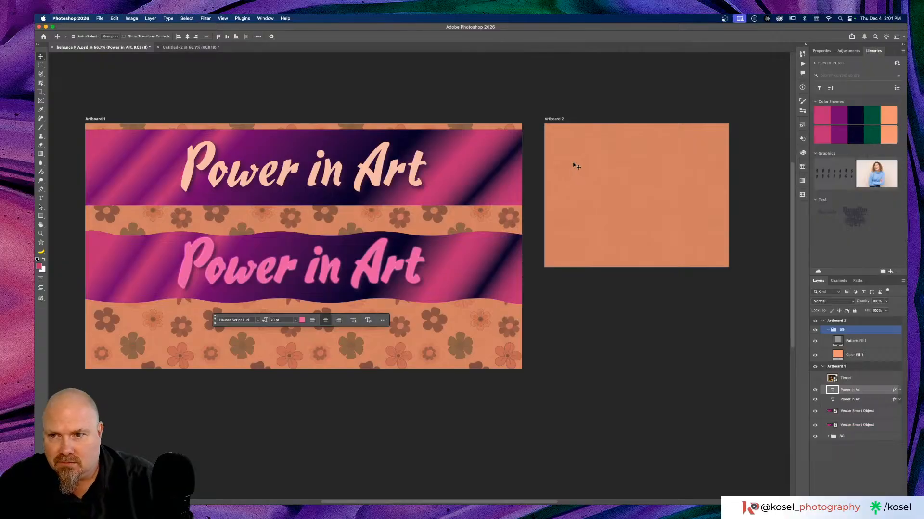
pyautogui.hscroll(-3, 298, 266)
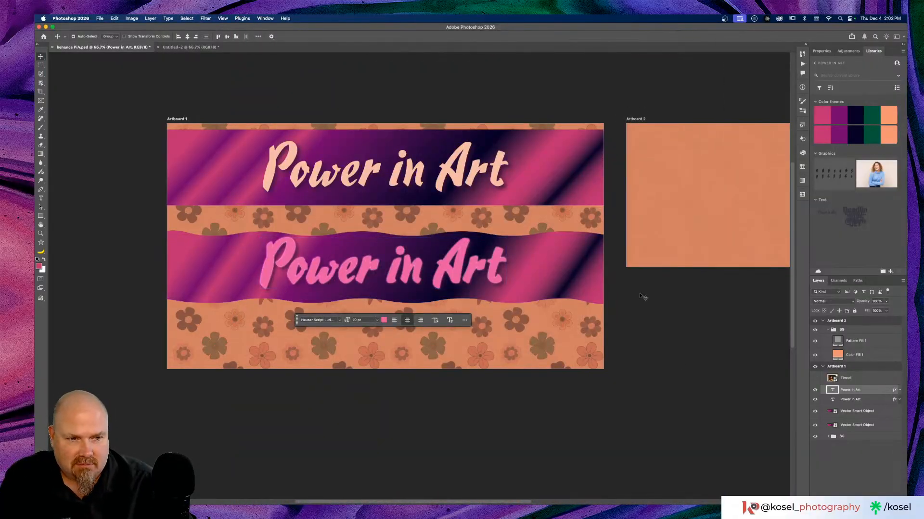
pyautogui.hscroll(2, 515, 318)
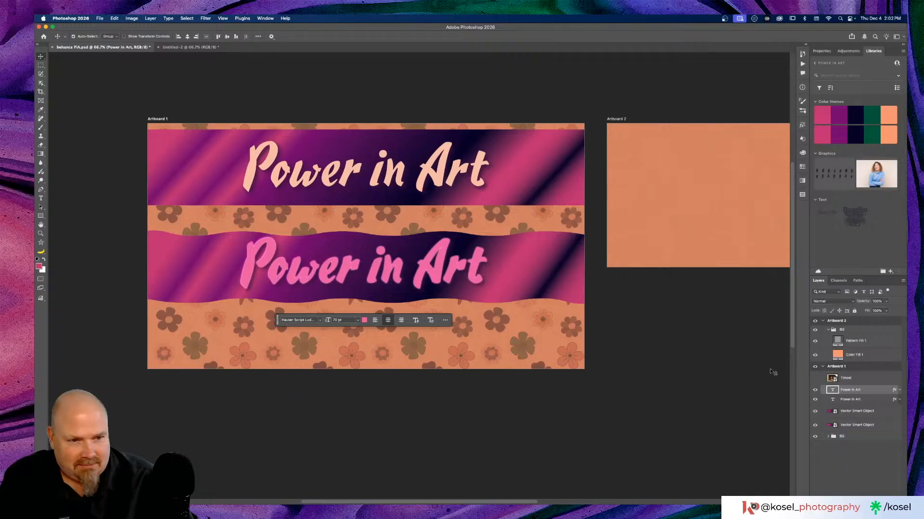
pyautogui.doubleClick(867, 391)
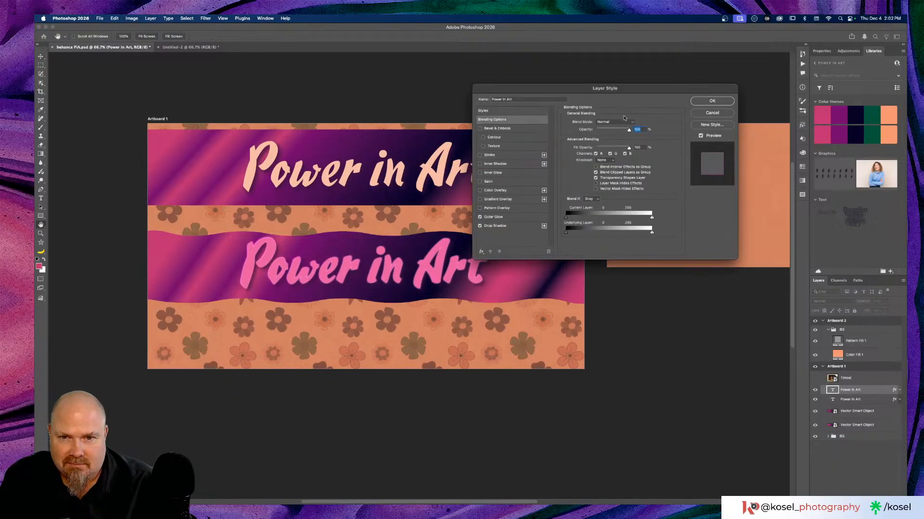
pyautogui.hscroll(3, 387, 224)
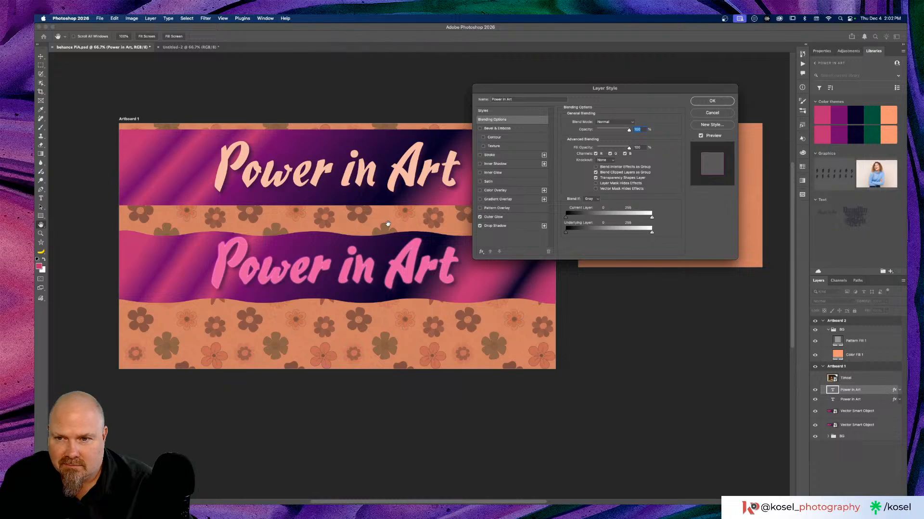
pyautogui.click(524, 220)
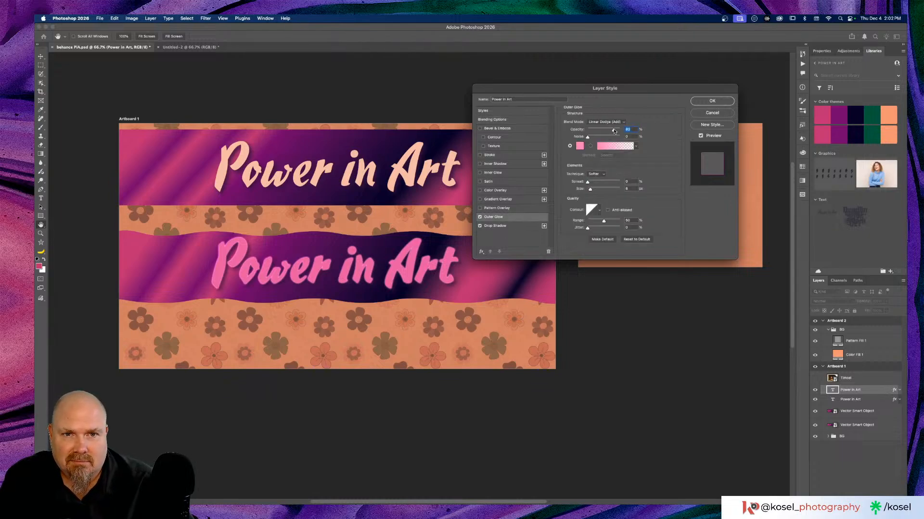
pyautogui.moveTo(614, 131); pyautogui.dragTo(608, 131)
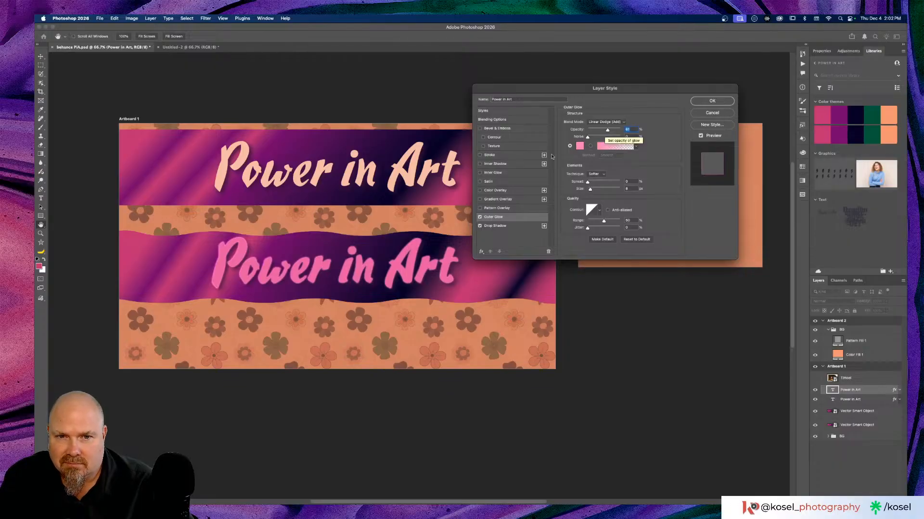
pyautogui.click(480, 217)
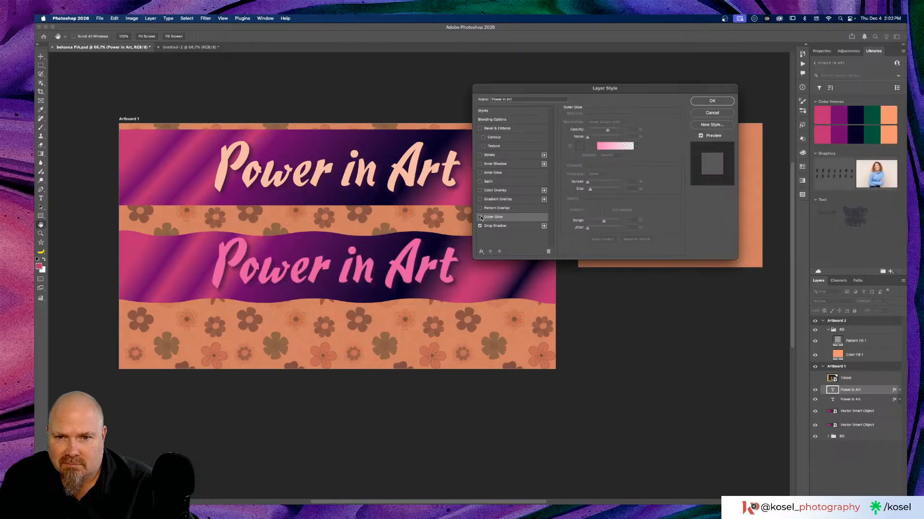
pyautogui.click(480, 218)
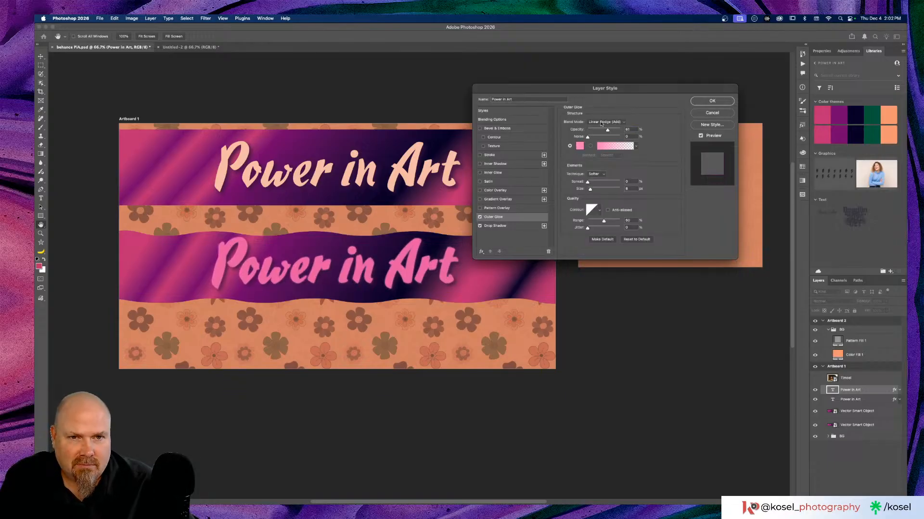
pyautogui.moveTo(607, 131); pyautogui.dragTo(601, 131)
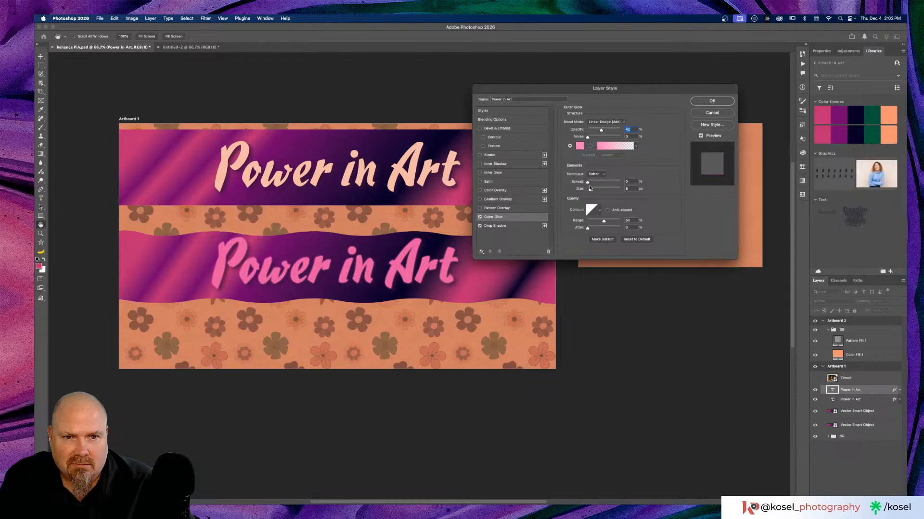
# Set the Outer Glow spread to 7% and size to 4 px, comparing the text without the glow, and apply the style.
pyautogui.moveTo(591, 191); pyautogui.dragTo(589, 191)
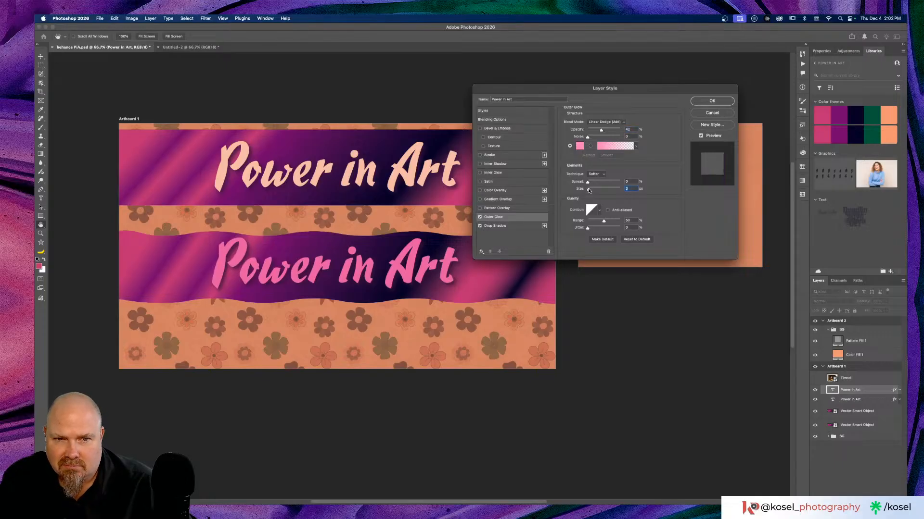
pyautogui.moveTo(589, 190); pyautogui.dragTo(590, 191)
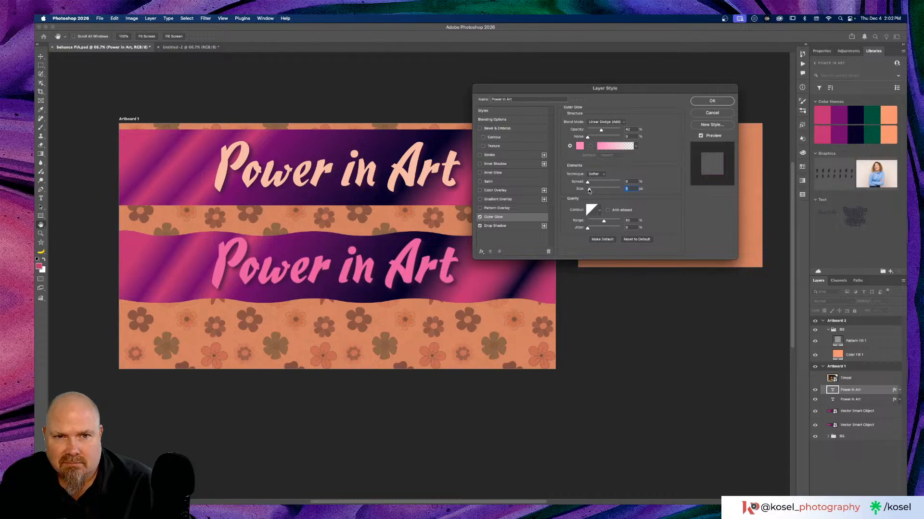
pyautogui.click(480, 218)
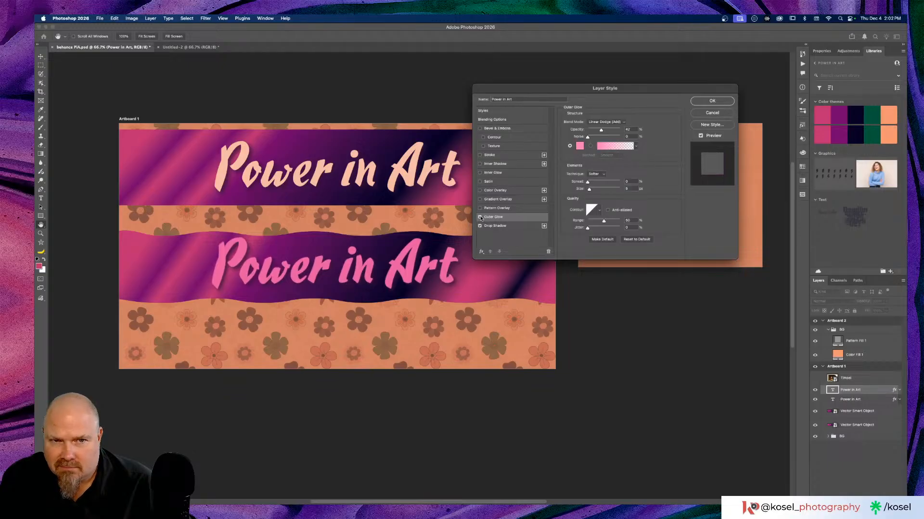
pyautogui.click(480, 217)
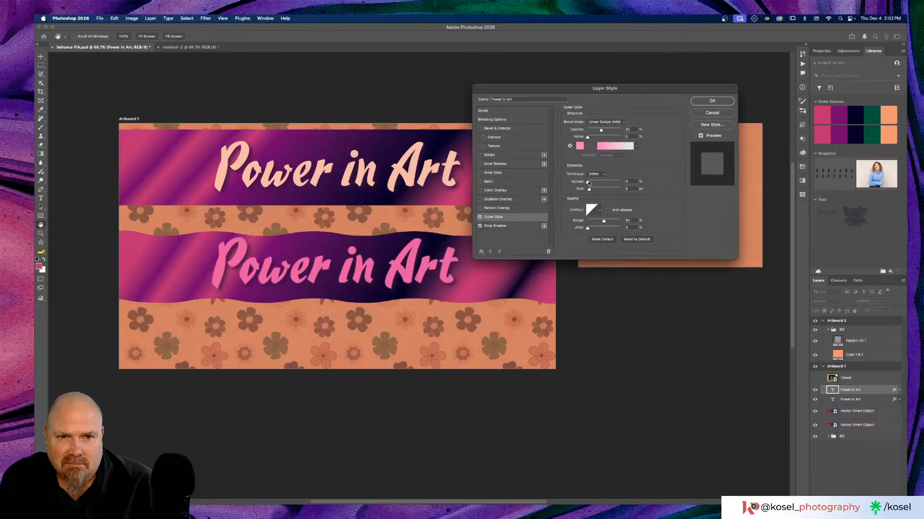
pyautogui.moveTo(588, 183)
pyautogui.mouseDown()
pyautogui.moveTo(611, 191)
pyautogui.moveTo(594, 190)
pyautogui.mouseUp()
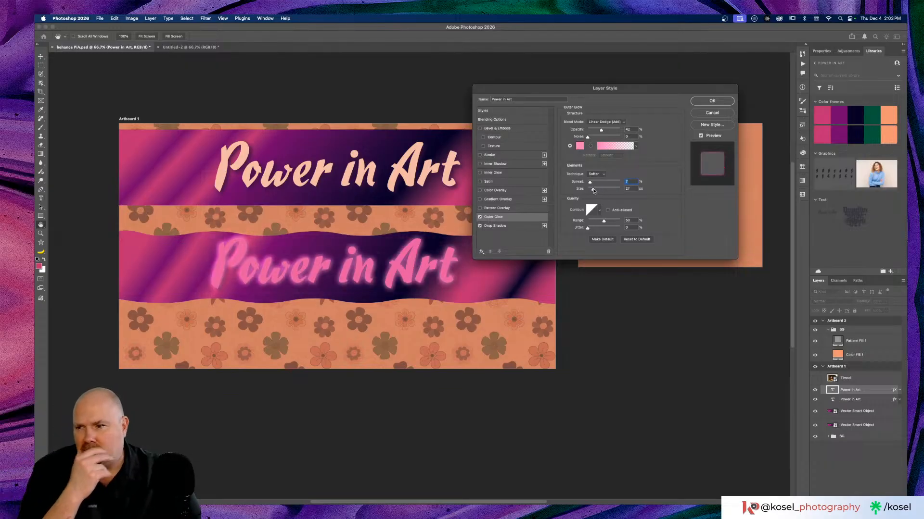
pyautogui.moveTo(594, 191); pyautogui.dragTo(589, 191)
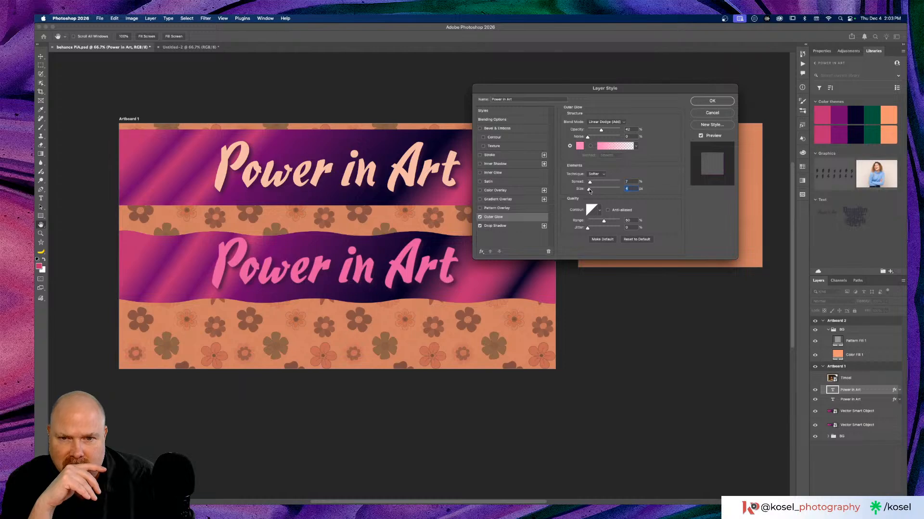
pyautogui.click(728, 100)
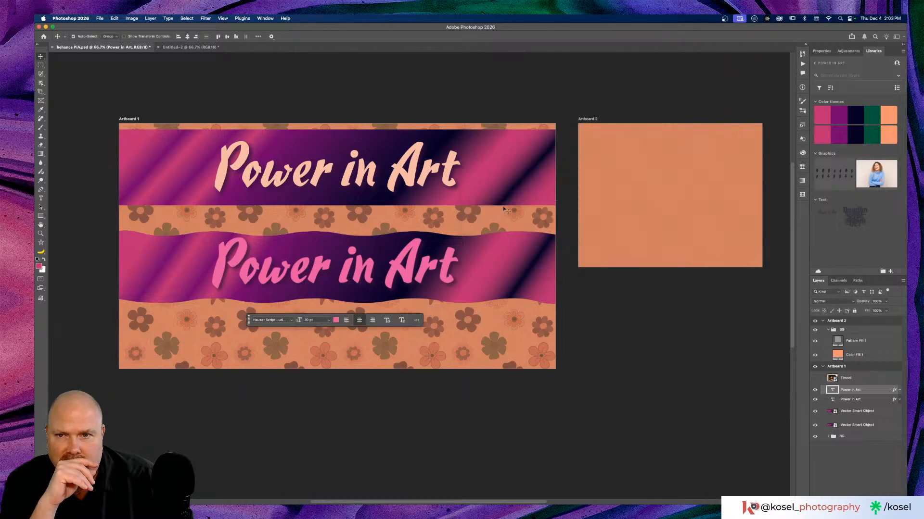
# Change the Outer Glow color of the pink "Power in Art" text on the wavy banner to light pink #fad3e6.
pyautogui.click(486, 209)
pyautogui.hscroll(-3, 486, 209)
pyautogui.press('super+equal')
pyautogui.press('super+equal')
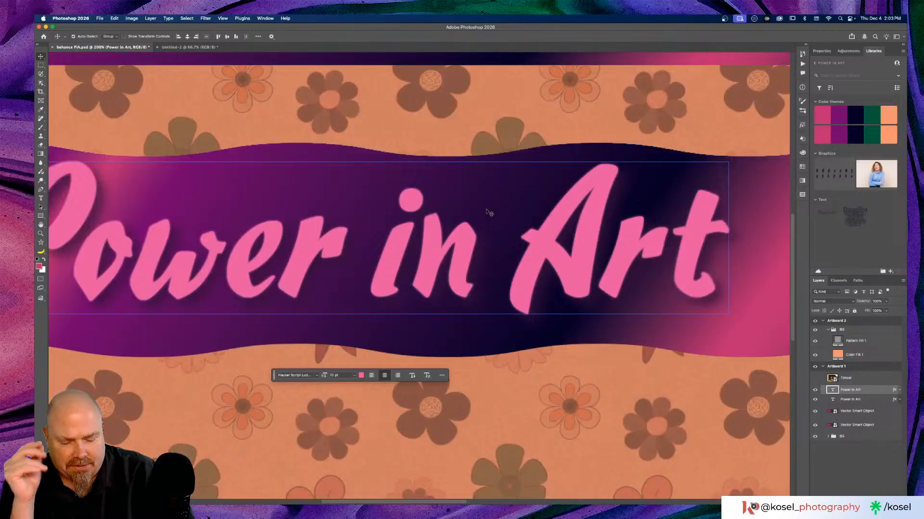
pyautogui.press('super+minus')
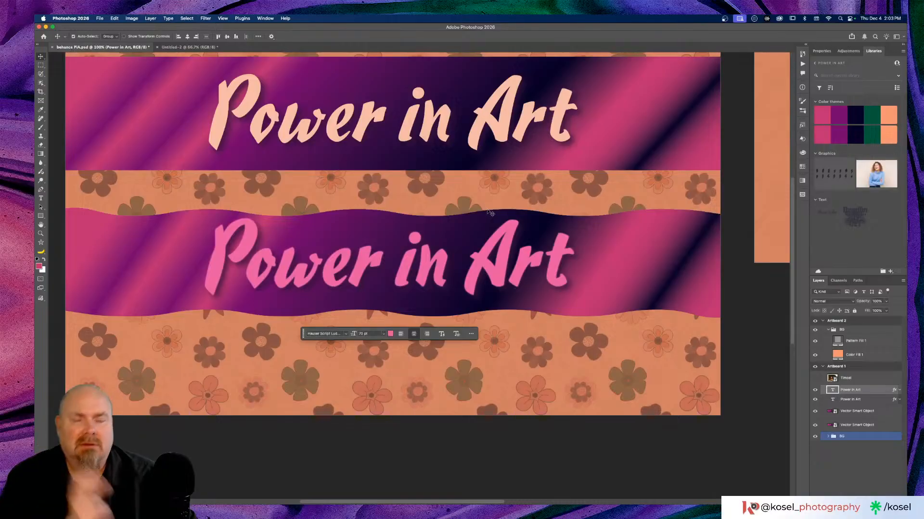
pyautogui.doubleClick(876, 390)
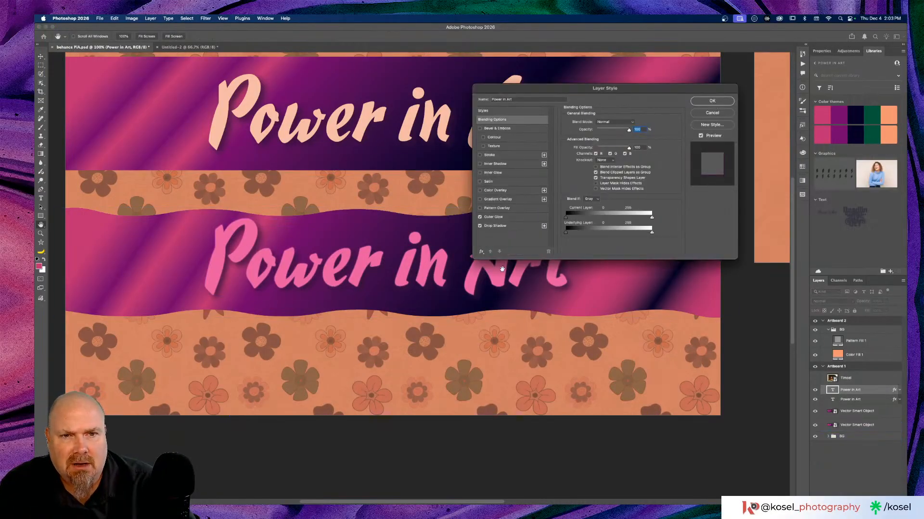
pyautogui.hscroll(5, 501, 270)
pyautogui.click(520, 220)
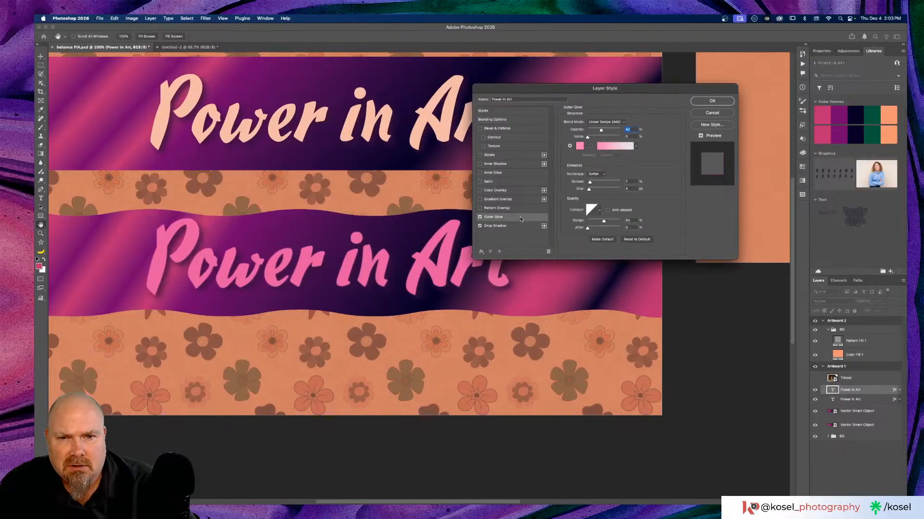
pyautogui.click(579, 146)
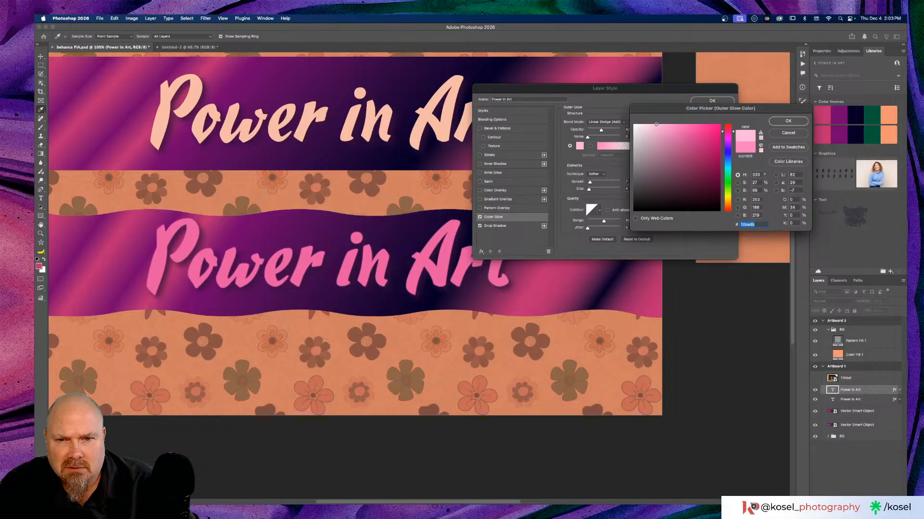
pyautogui.click(645, 127)
pyautogui.moveTo(646, 127); pyautogui.dragTo(646, 126)
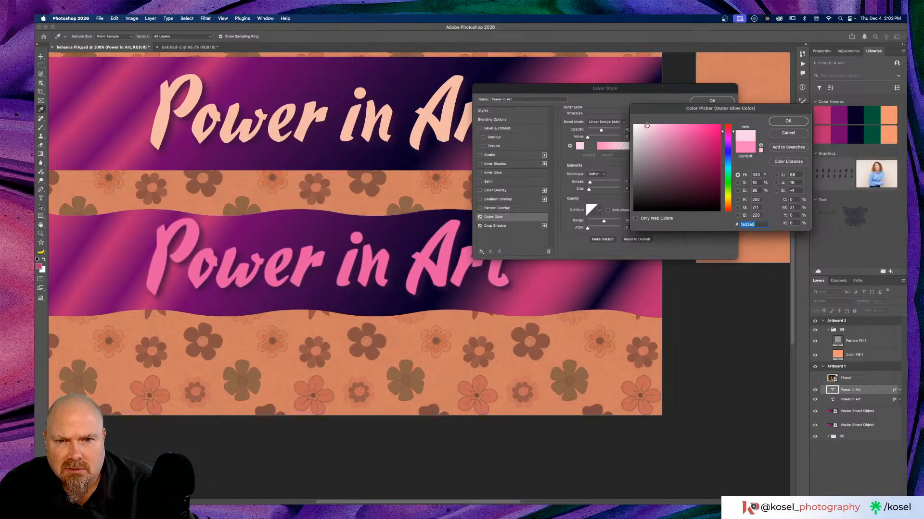
pyautogui.click(788, 121)
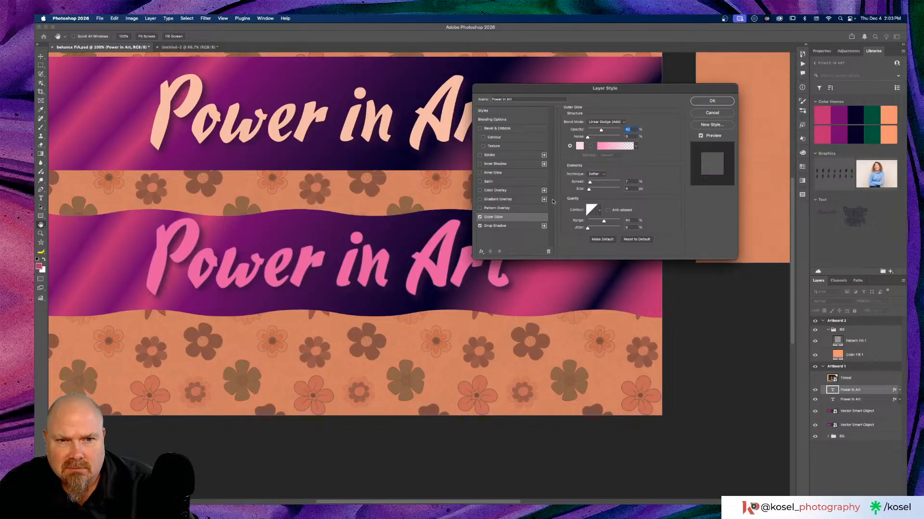
# Set the Outer Glow size to 7 px, spread to 6% and opacity to about 33%, and add a slight amount of noise.
pyautogui.press('super+plus')
pyautogui.press('super+plus')
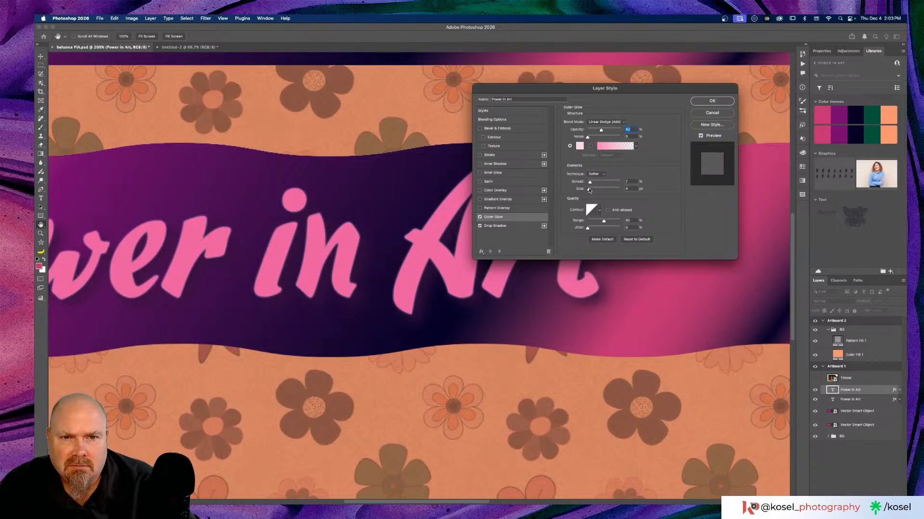
pyautogui.moveTo(590, 190); pyautogui.dragTo(590, 191)
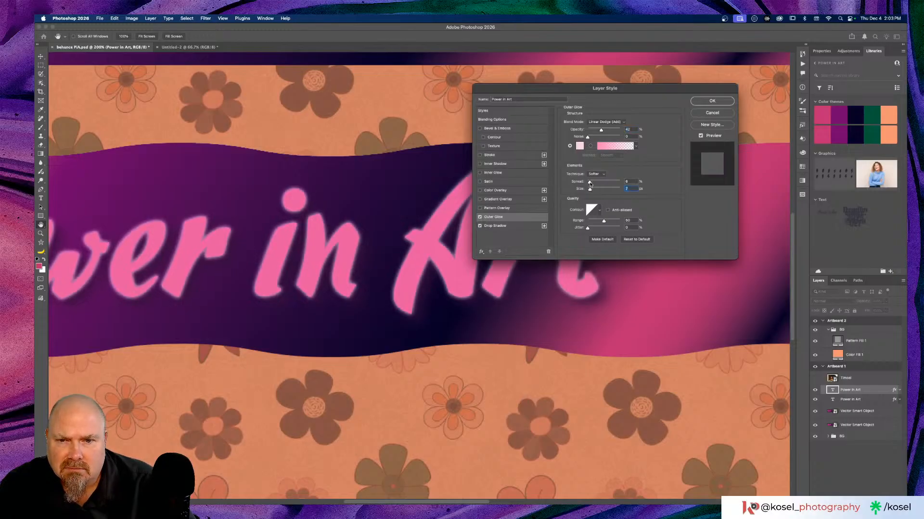
pyautogui.moveTo(590, 183)
pyautogui.mouseDown()
pyautogui.moveTo(602, 183)
pyautogui.moveTo(590, 185)
pyautogui.mouseUp()
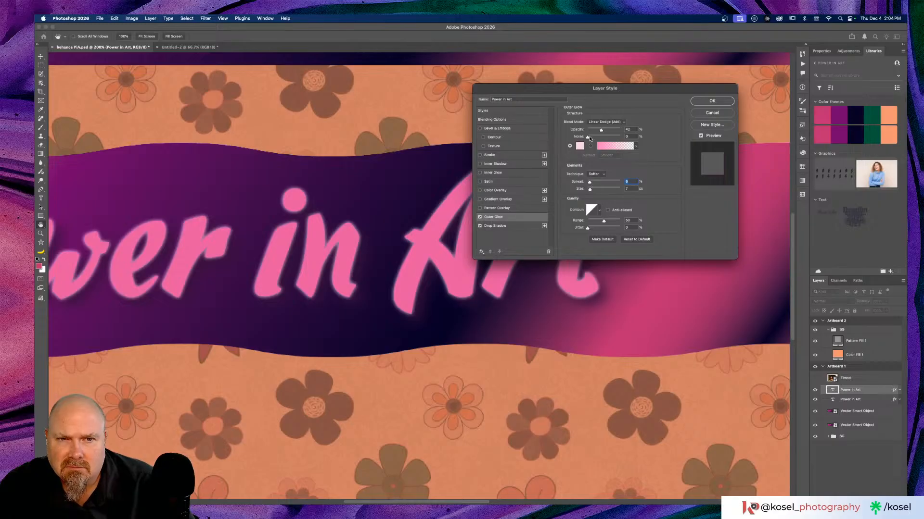
pyautogui.moveTo(587, 138); pyautogui.dragTo(588, 139)
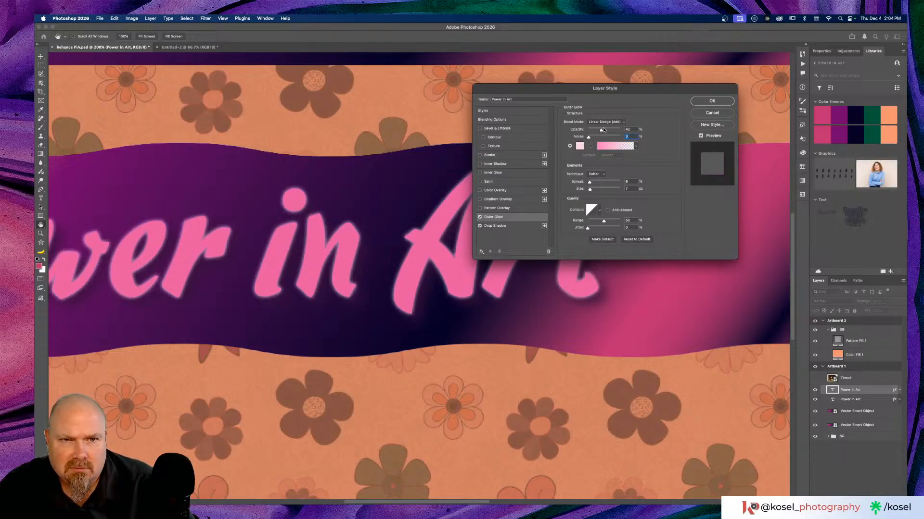
pyautogui.moveTo(601, 131); pyautogui.dragTo(598, 131)
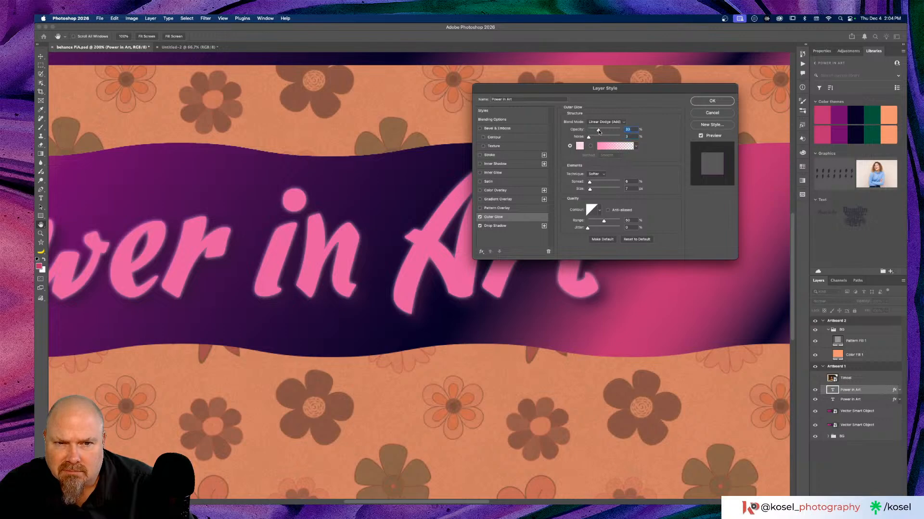
# Turn off the Outer Glow effect on the pink "Power in Art" text and apply the layer style.
pyautogui.click(480, 217)
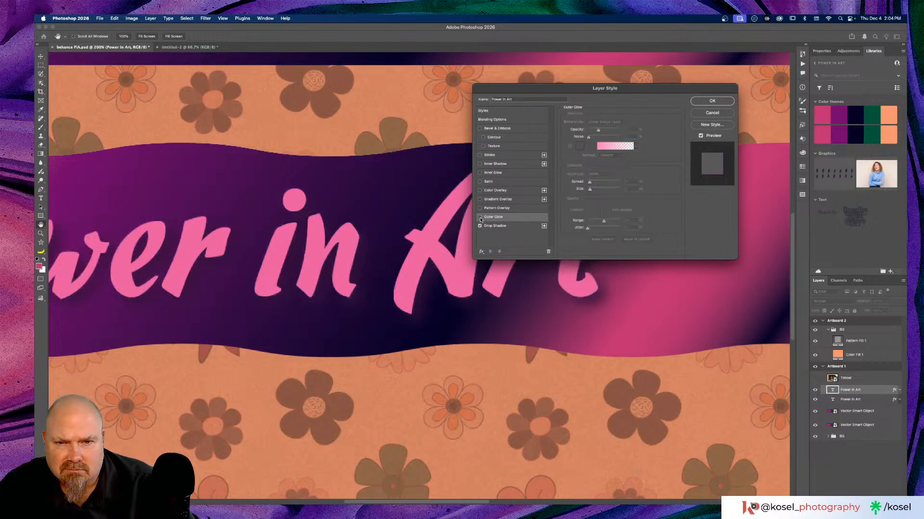
pyautogui.click(712, 101)
pyautogui.hscroll(-5, 451, 201)
pyautogui.scroll(3, 452, 202)
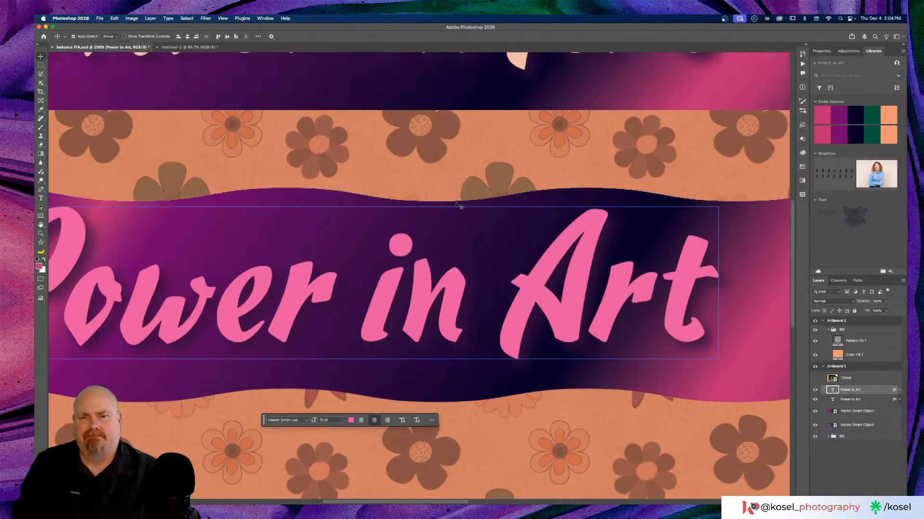
# Add an Inner Glow to the pink "Power in Art" text on the wavy banner and set its opacity to about 45%.
pyautogui.press('super+minus')
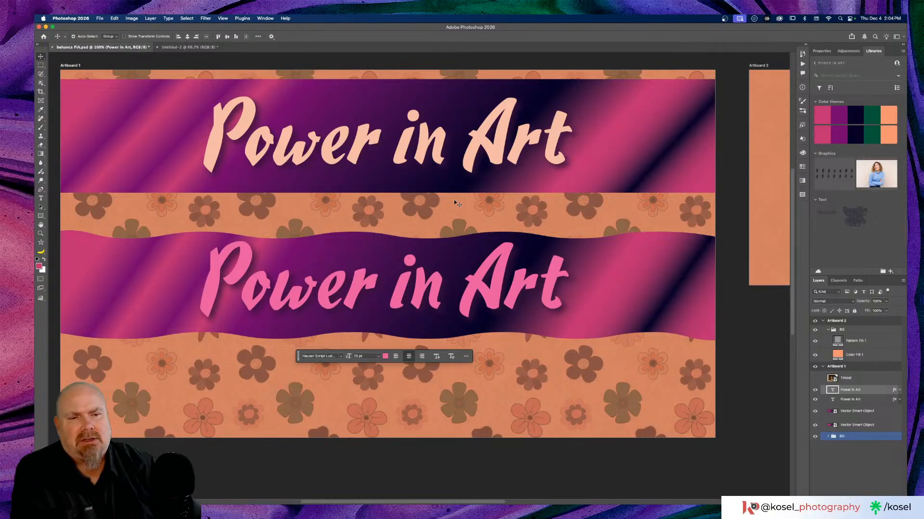
pyautogui.hscroll(3, 399, 197)
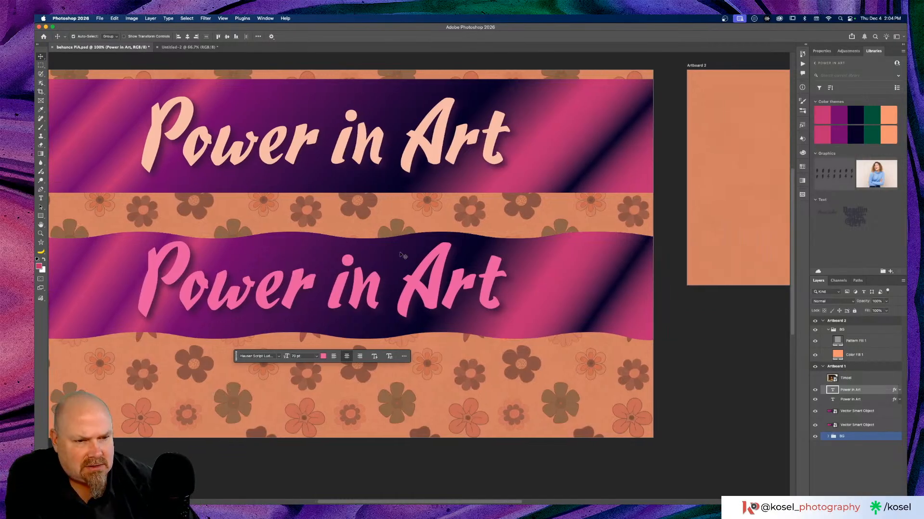
pyautogui.doubleClick(872, 392)
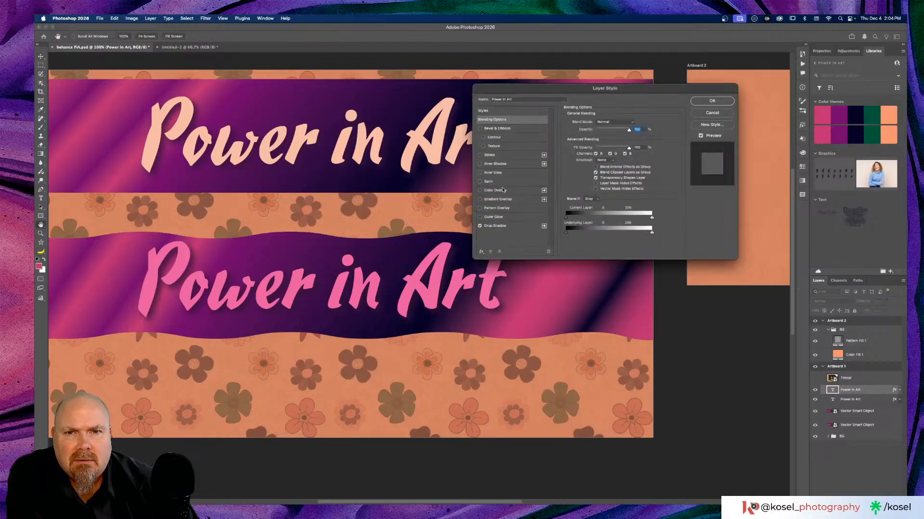
pyautogui.click(484, 174)
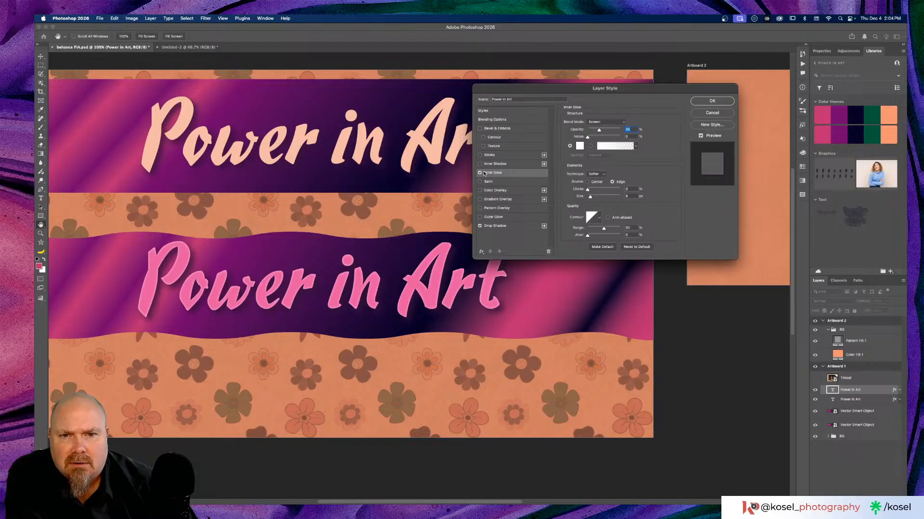
pyautogui.click(493, 175)
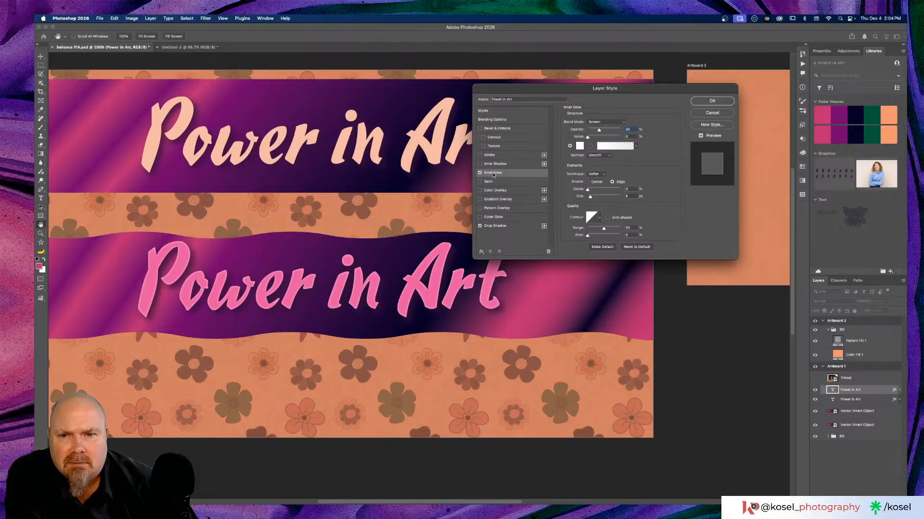
pyautogui.press('super+plus')
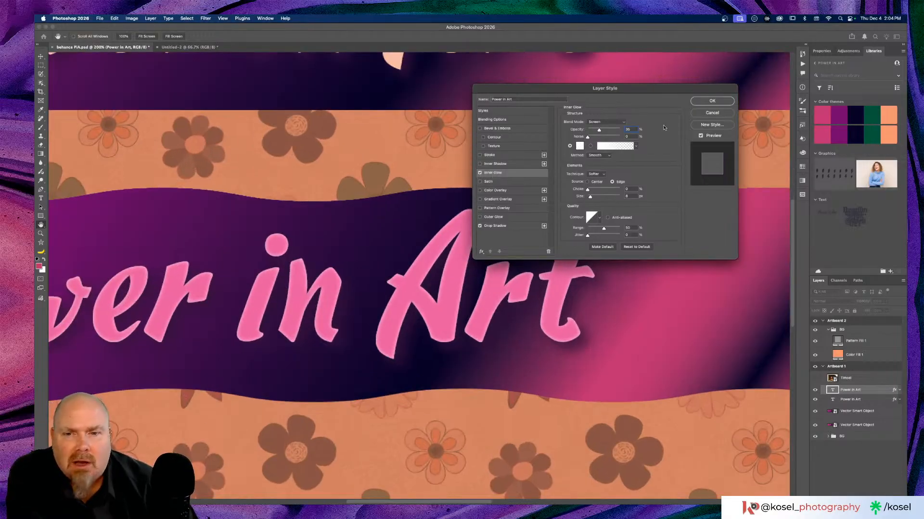
pyautogui.scroll(5, 411, 268)
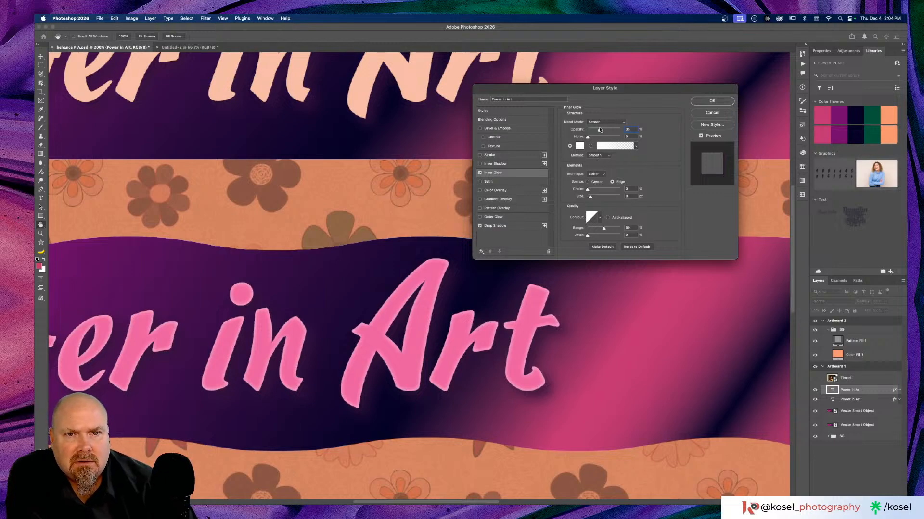
pyautogui.moveTo(599, 131)
pyautogui.mouseDown()
pyautogui.moveTo(613, 132)
pyautogui.moveTo(601, 131)
pyautogui.mouseUp()
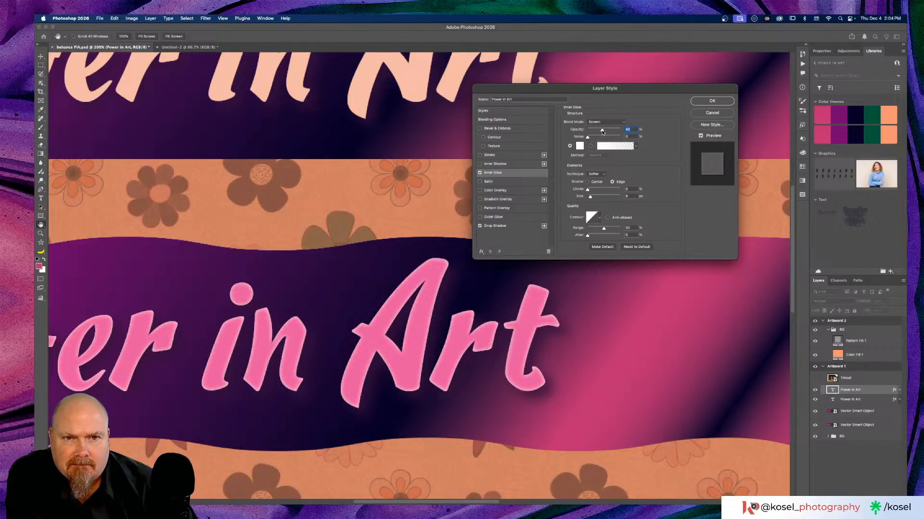
# Change the Inner Glow color to a very pale pinkish purple with hue 296, saturation 7% and brightness 100%.
pyautogui.click(580, 146)
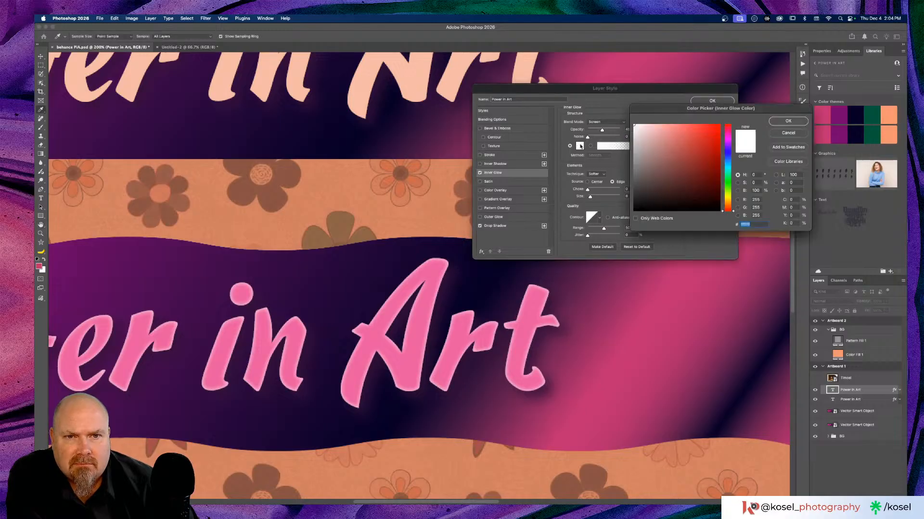
pyautogui.click(728, 139)
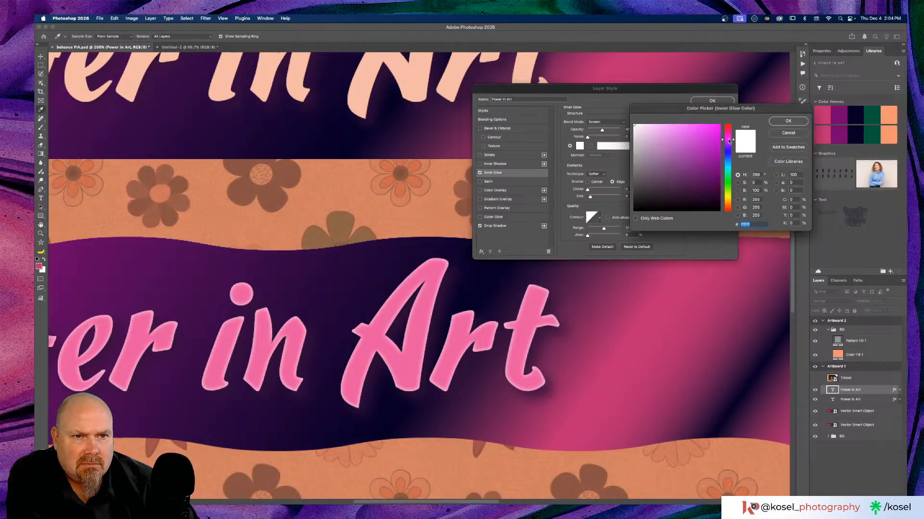
pyautogui.click(639, 124)
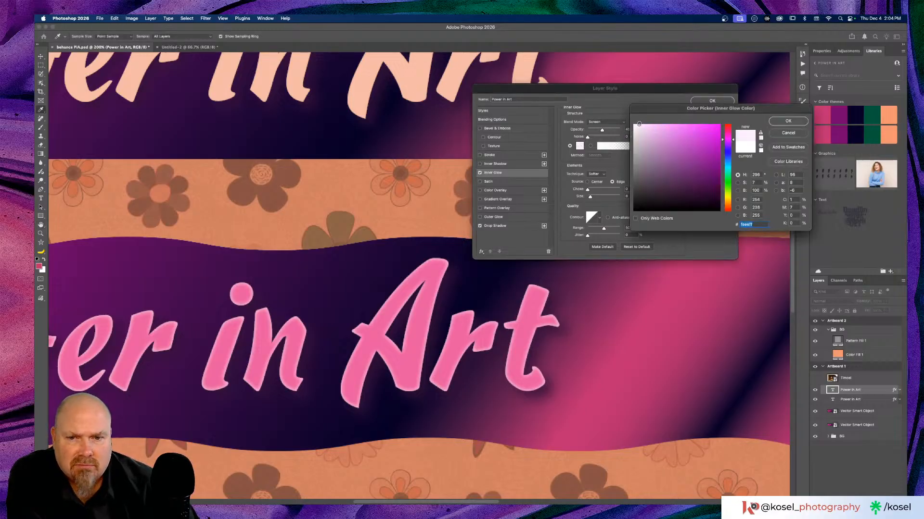
pyautogui.click(799, 121)
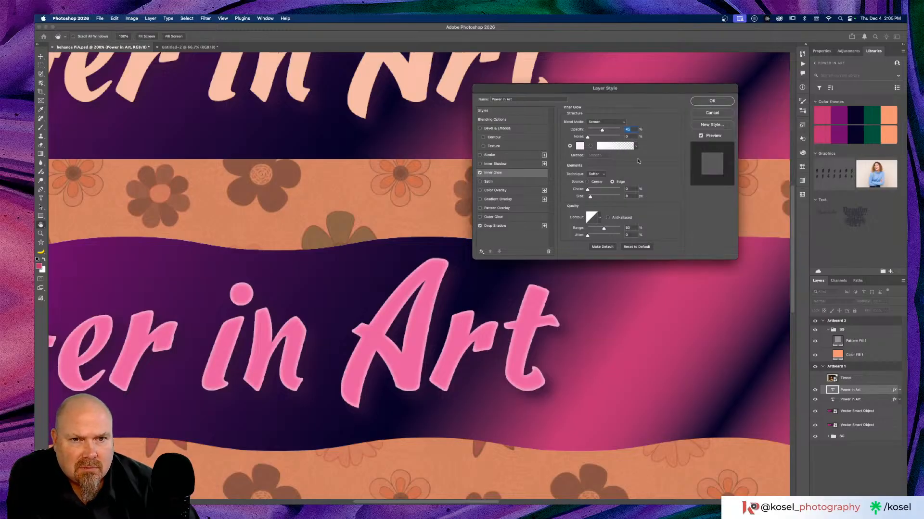
# Compare the Center and Edge sources for the Inner Glow, keep Edge, and set the choke to 2%.
pyautogui.click(587, 182)
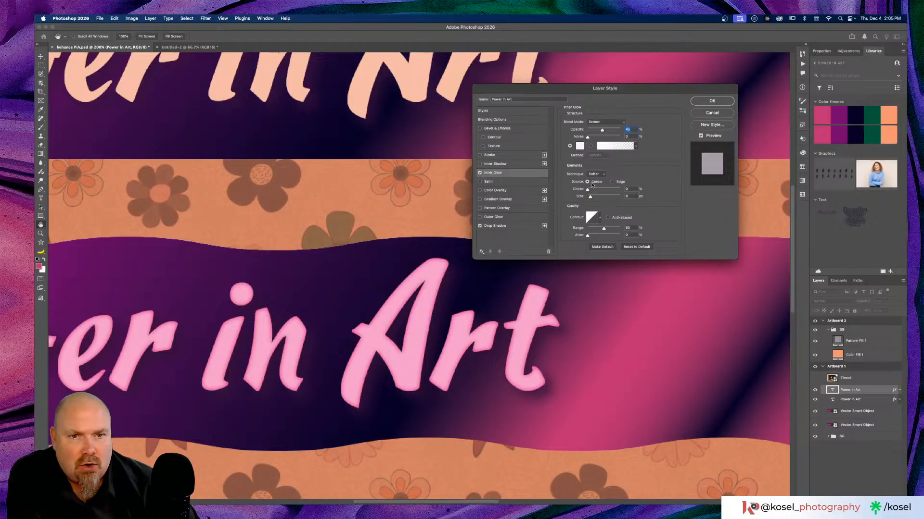
pyautogui.click(613, 182)
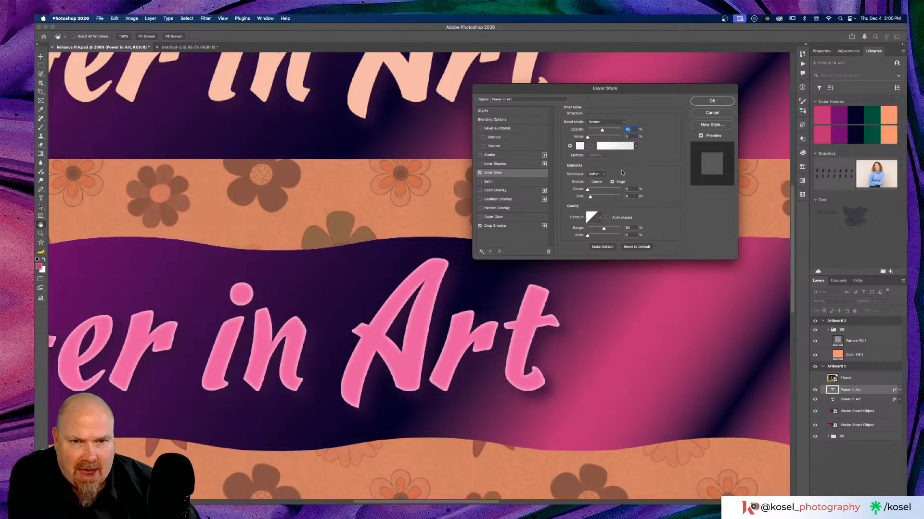
pyautogui.moveTo(587, 190)
pyautogui.mouseDown()
pyautogui.moveTo(610, 191)
pyautogui.moveTo(589, 193)
pyautogui.mouseUp()
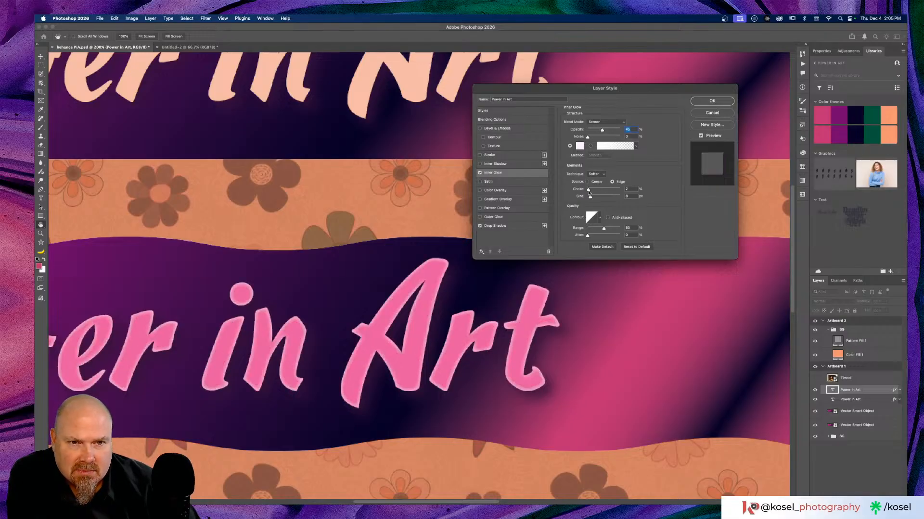
pyautogui.click(589, 191)
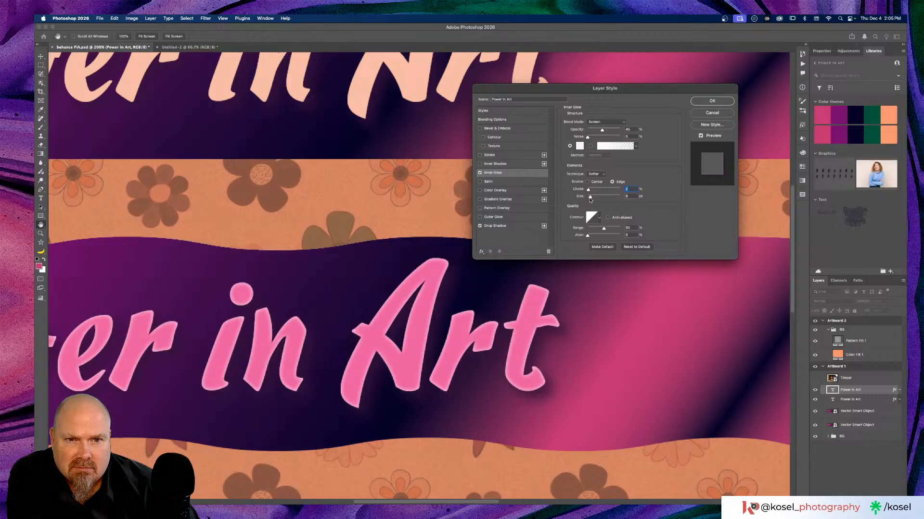
# Try several contour presets for the Inner Glow on the pink text and return to the linear contour.
pyautogui.click(598, 220)
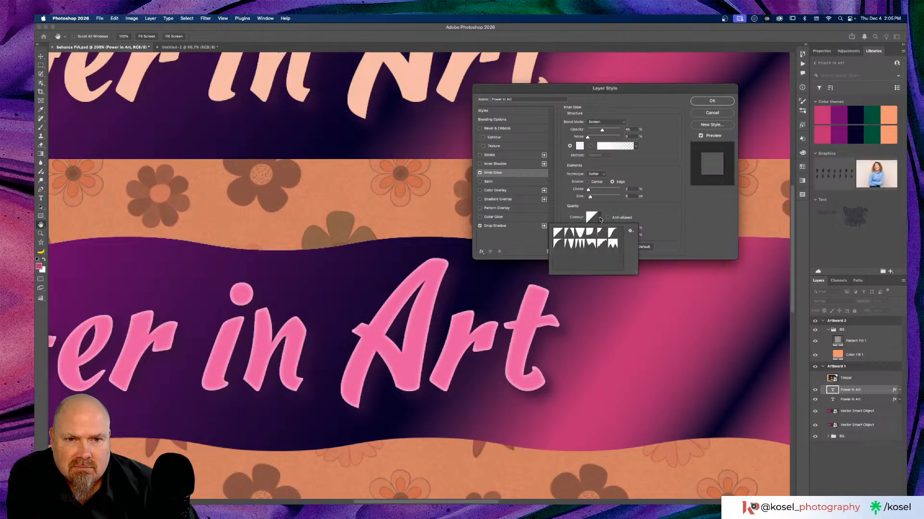
pyautogui.click(570, 244)
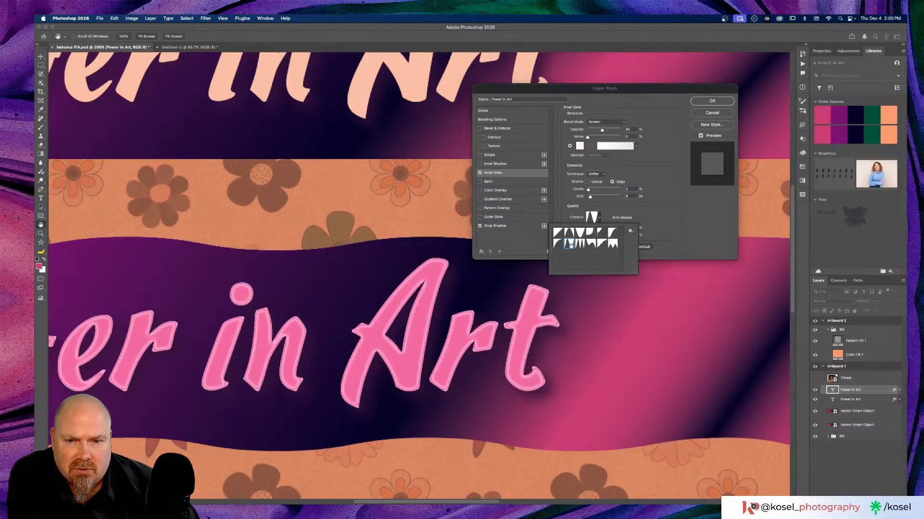
pyautogui.click(603, 243)
pyautogui.click(589, 243)
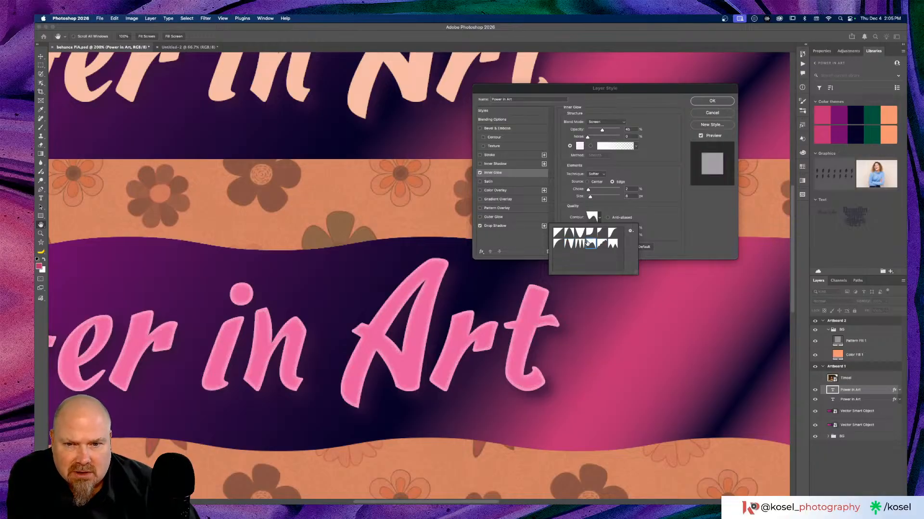
pyautogui.click(579, 244)
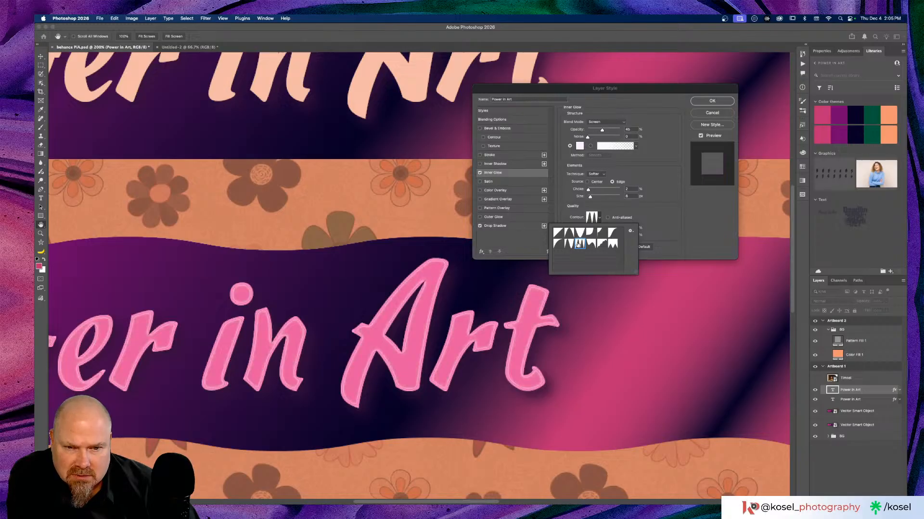
pyautogui.click(568, 244)
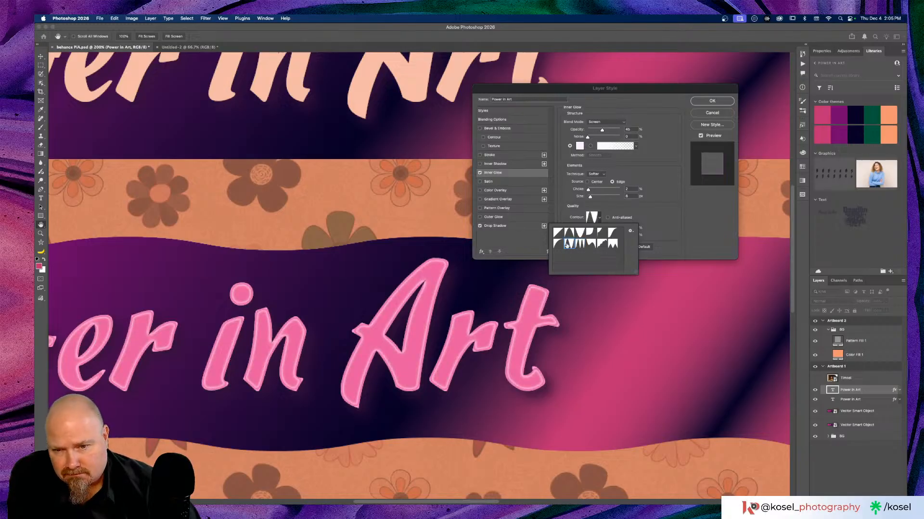
pyautogui.click(558, 243)
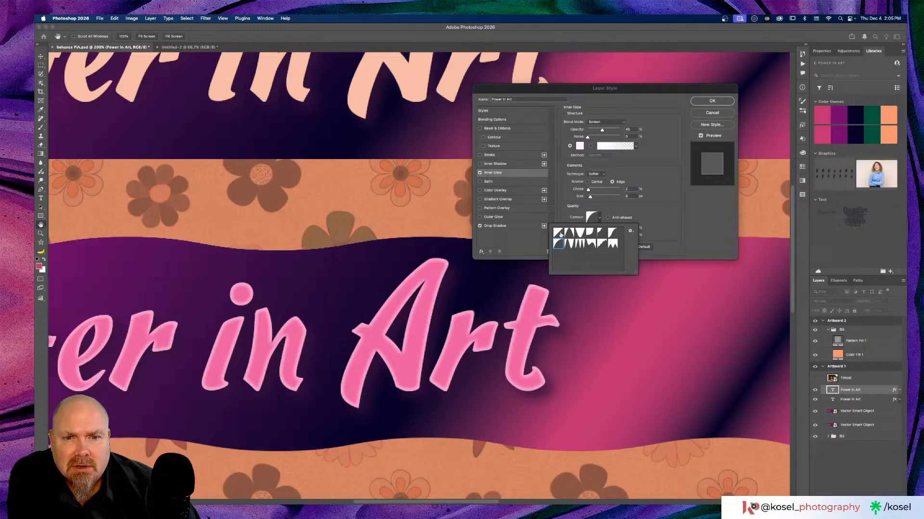
pyautogui.click(569, 234)
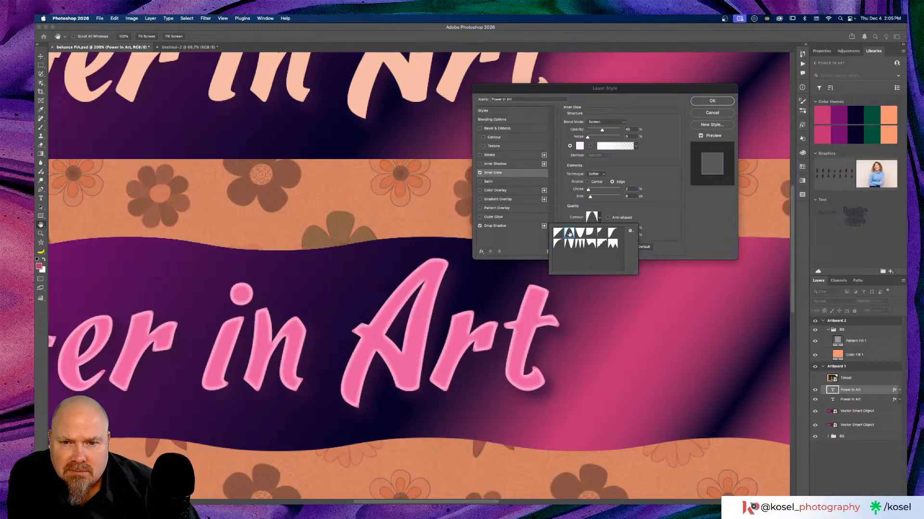
pyautogui.click(580, 233)
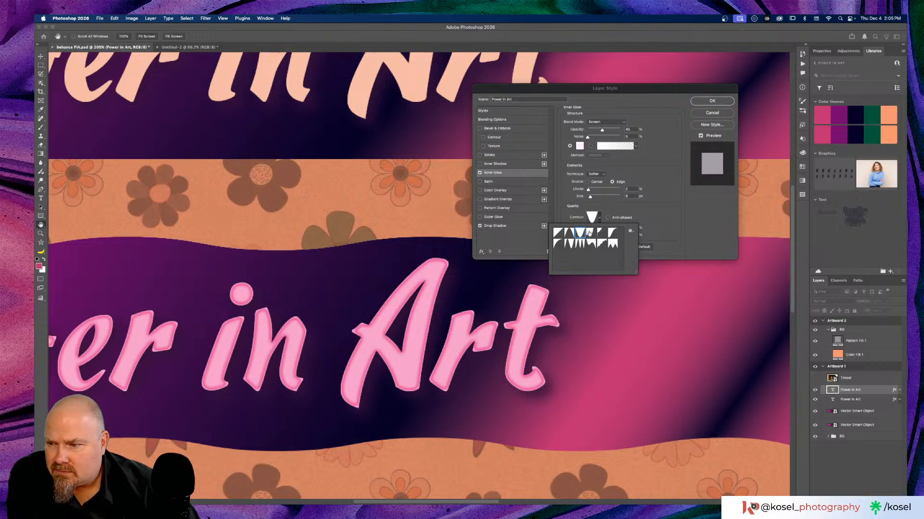
pyautogui.click(589, 233)
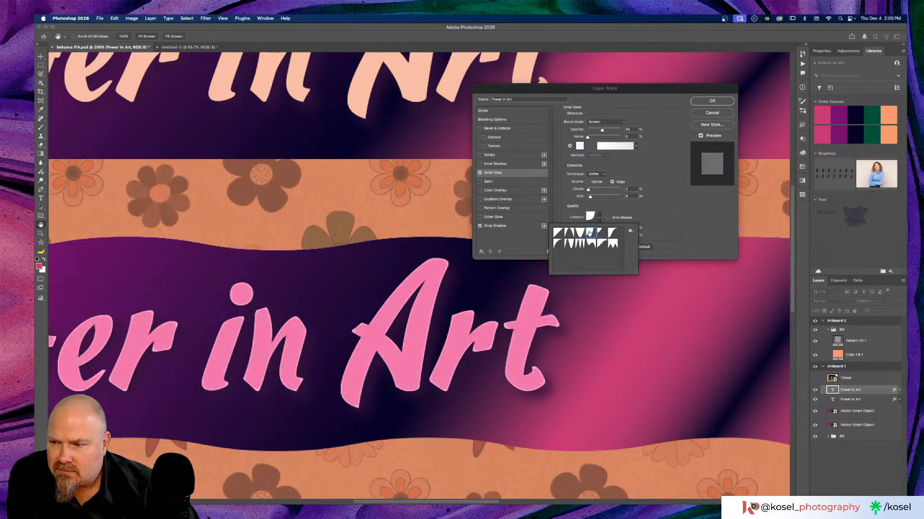
pyautogui.click(600, 234)
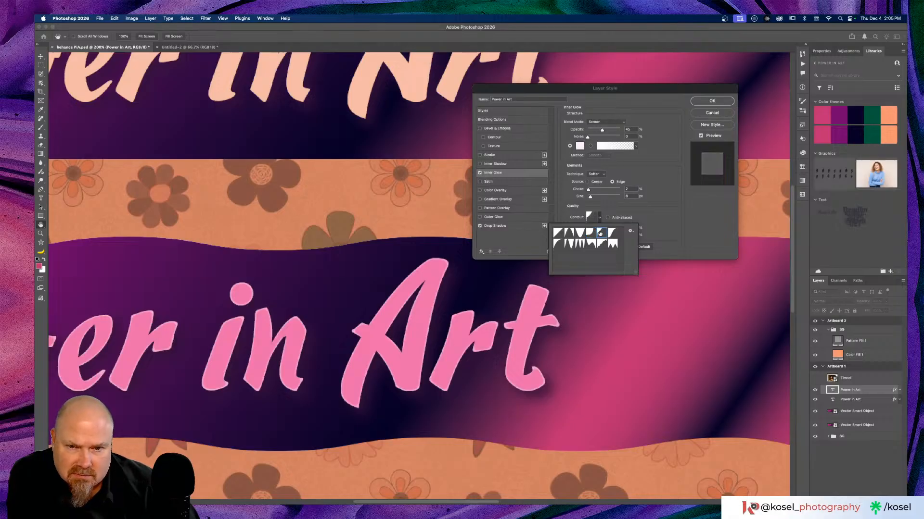
pyautogui.click(614, 233)
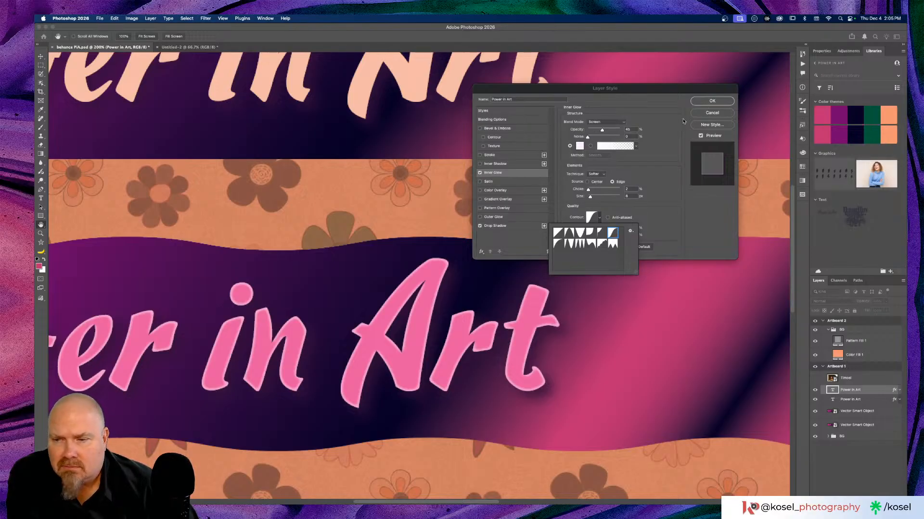
pyautogui.click(557, 233)
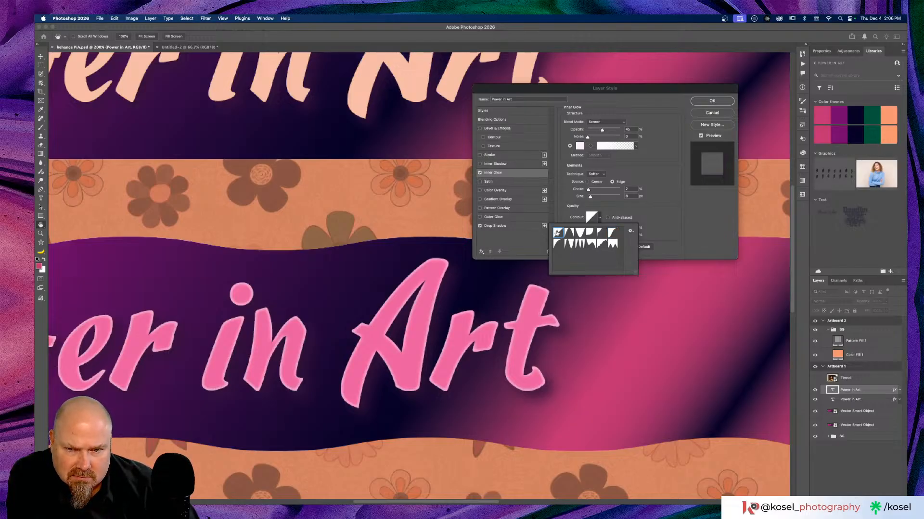
# Apply the layer style with the Inner Glow to the pink text and view both banners at 100%.
pyautogui.click(713, 102)
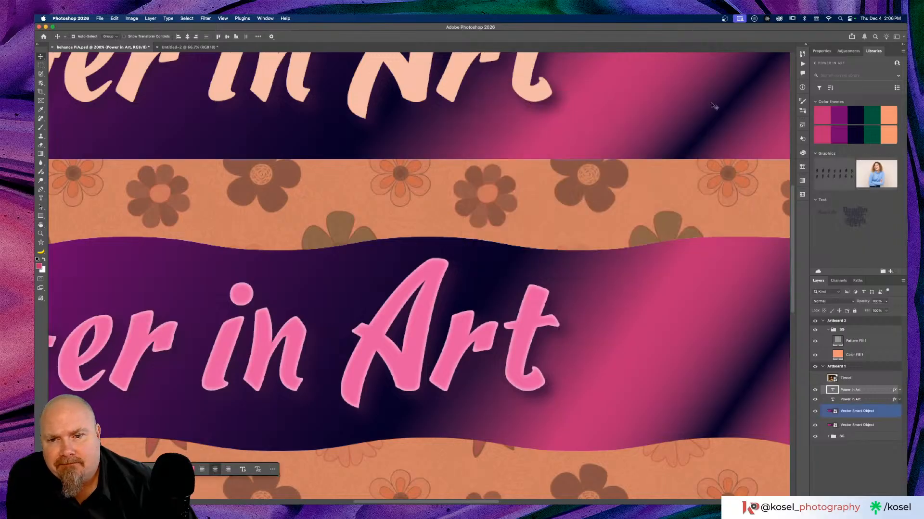
pyautogui.press('super+1')
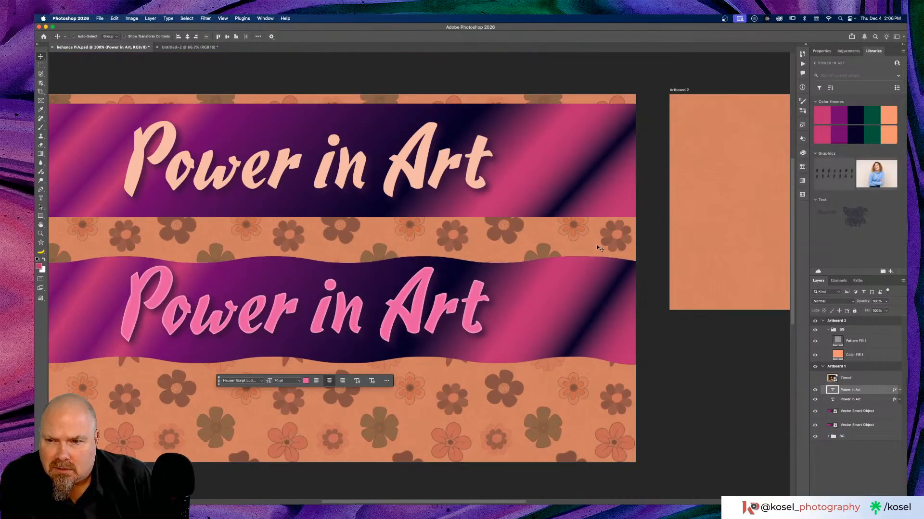
pyautogui.keyDown('super'); pyautogui.click(596, 245); pyautogui.keyUp('super')
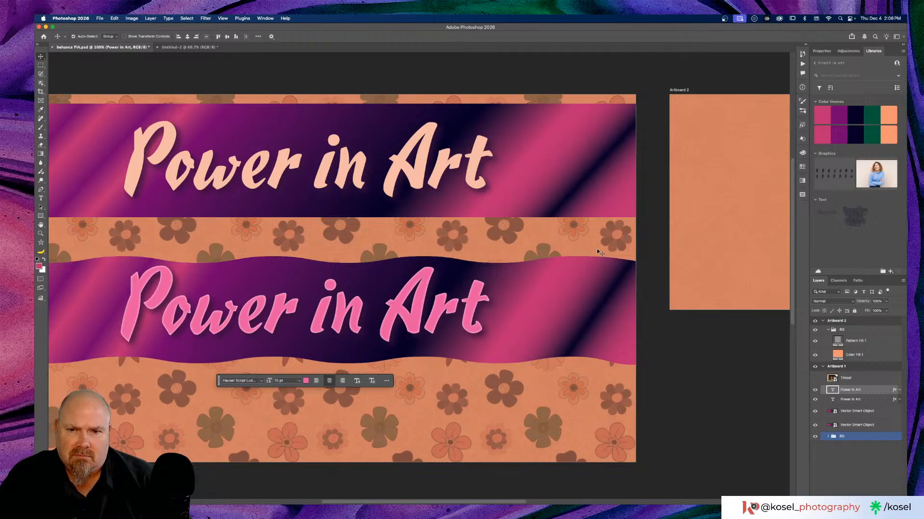
pyautogui.hscroll(-5, 596, 250)
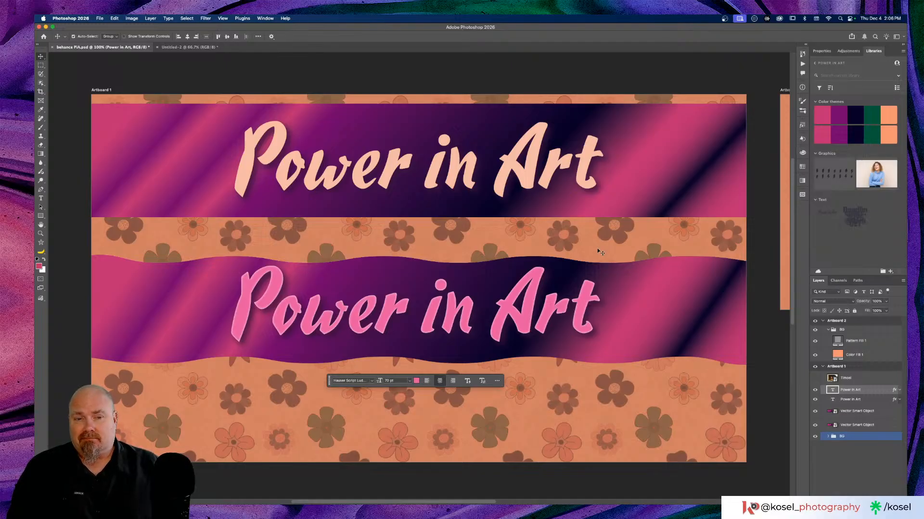
# Preview both artboards in grayscale with proof colors to check the contrast of the two titles against their banners.
pyautogui.press('super+minus')
pyautogui.press('super+minus')
pyautogui.press('super+minus')
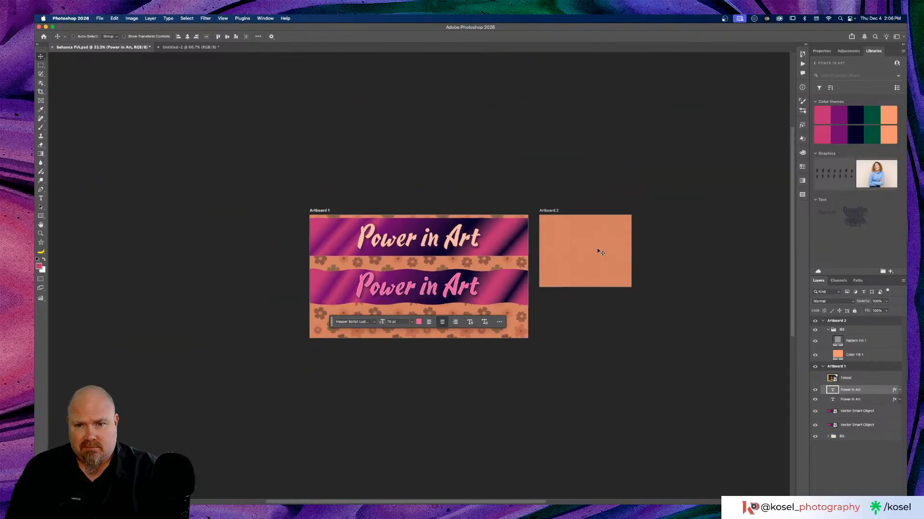
pyautogui.keyDown('super'); pyautogui.click(598, 250); pyautogui.keyUp('super')
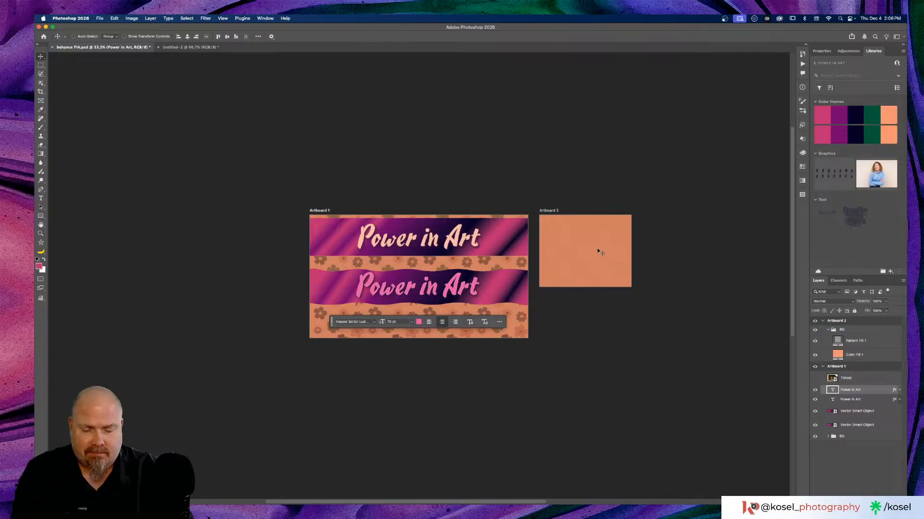
pyautogui.press('super+y')
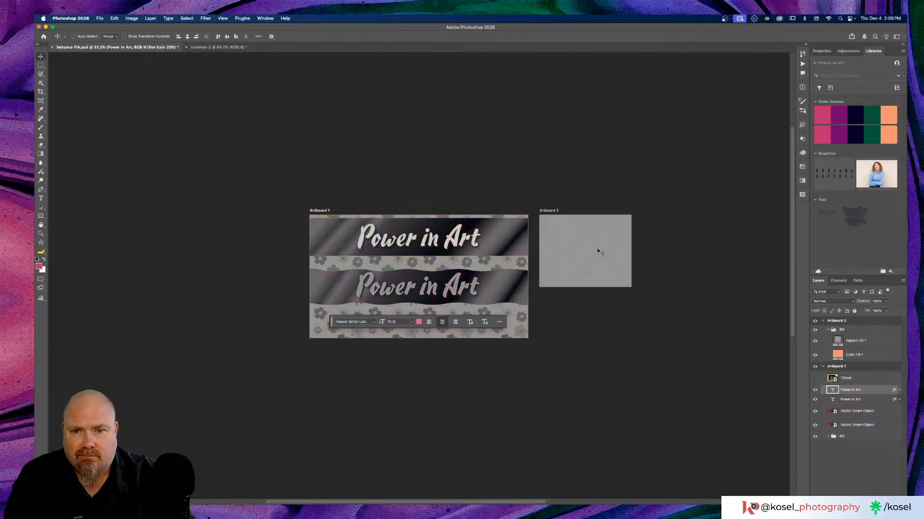
# Compare the two banner titles in full color and in the grayscale proof at 66.7% zoom.
pyautogui.press('super+y')
pyautogui.press('super+equal')
pyautogui.press('super+equal')
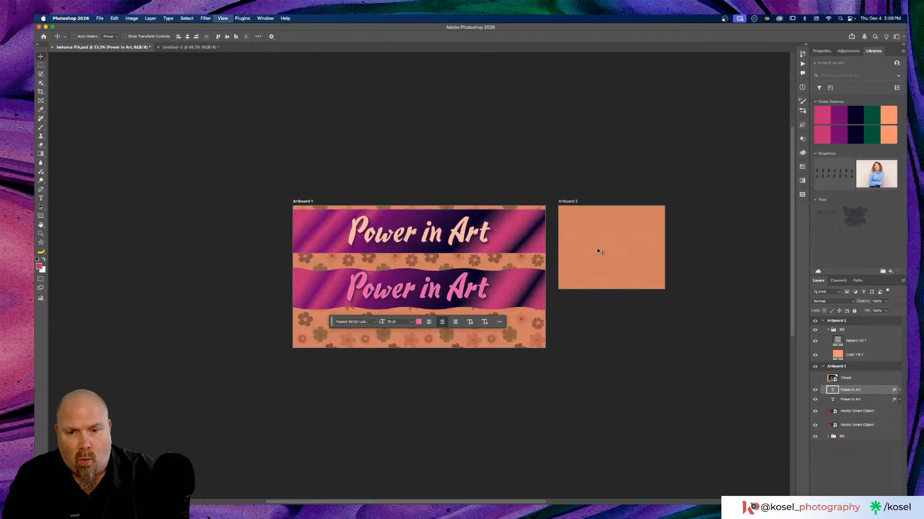
pyautogui.press('super+y')
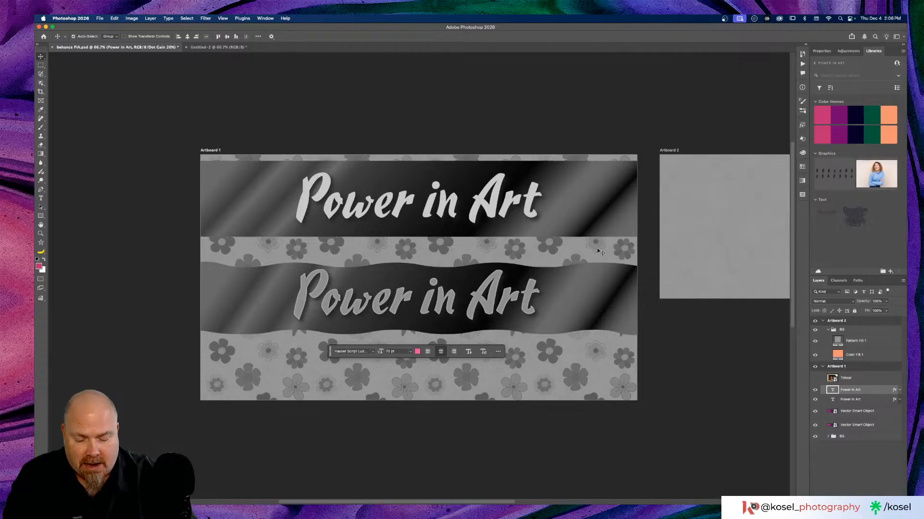
pyautogui.press('super+z')
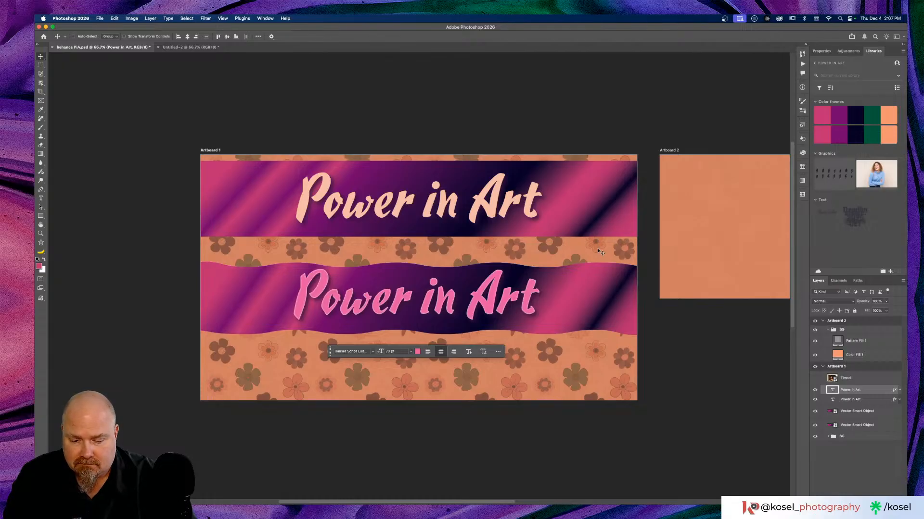
pyautogui.press('super+y')
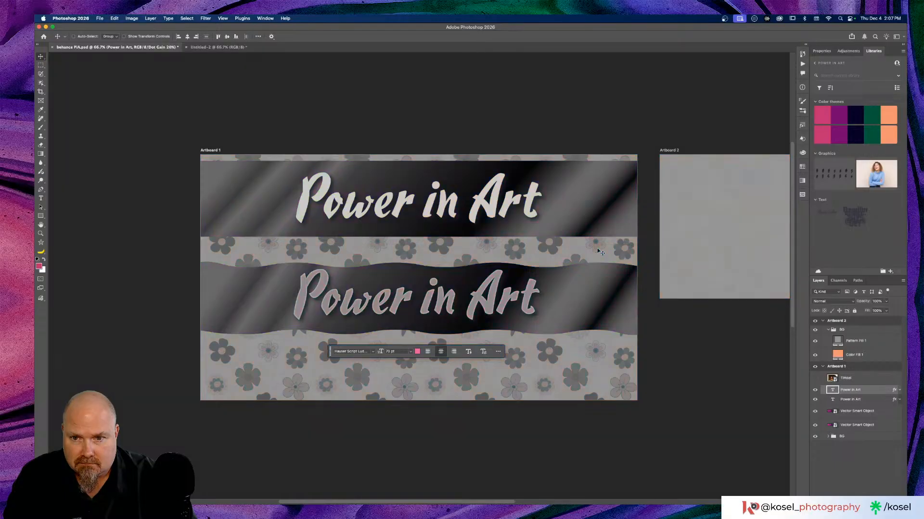
pyautogui.press('super+y')
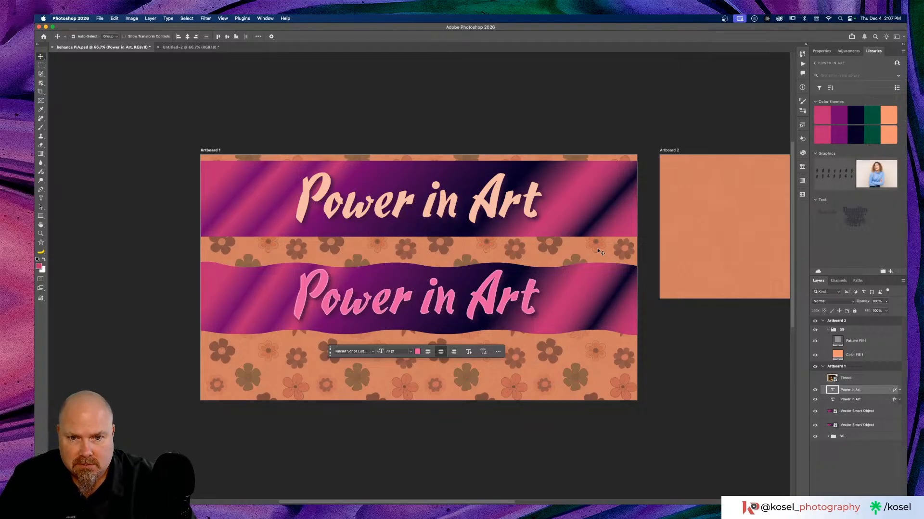
# Try several lighter pinks and a periwinkle blue as the wavy banner title's text color, and discard the change.
pyautogui.click(700, 190)
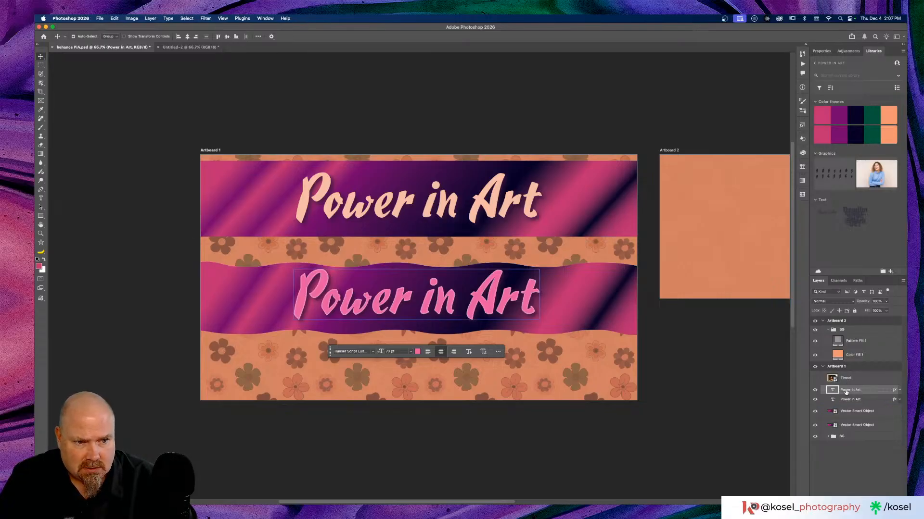
pyautogui.click(417, 352)
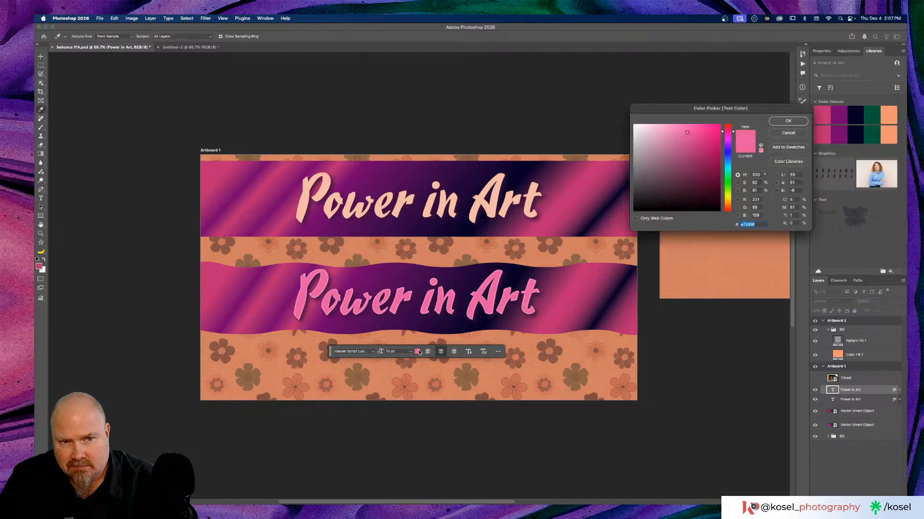
pyautogui.click(671, 126)
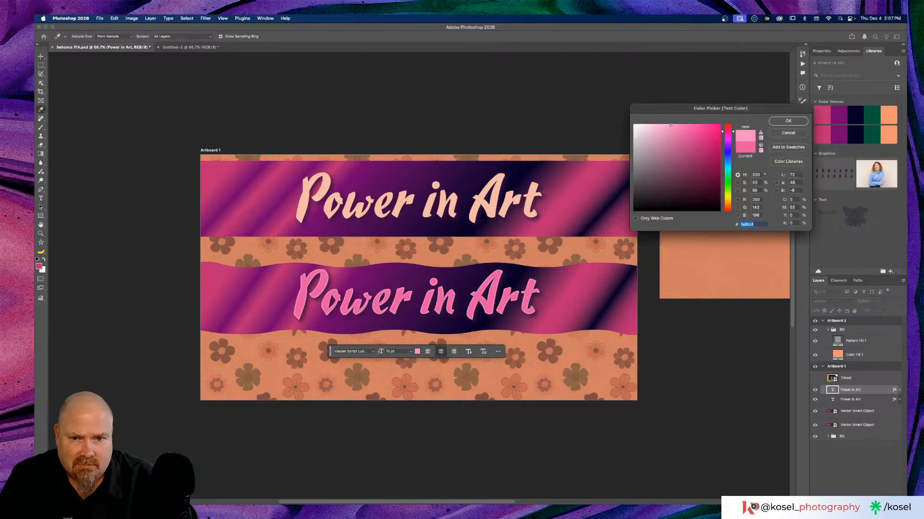
pyautogui.click(667, 126)
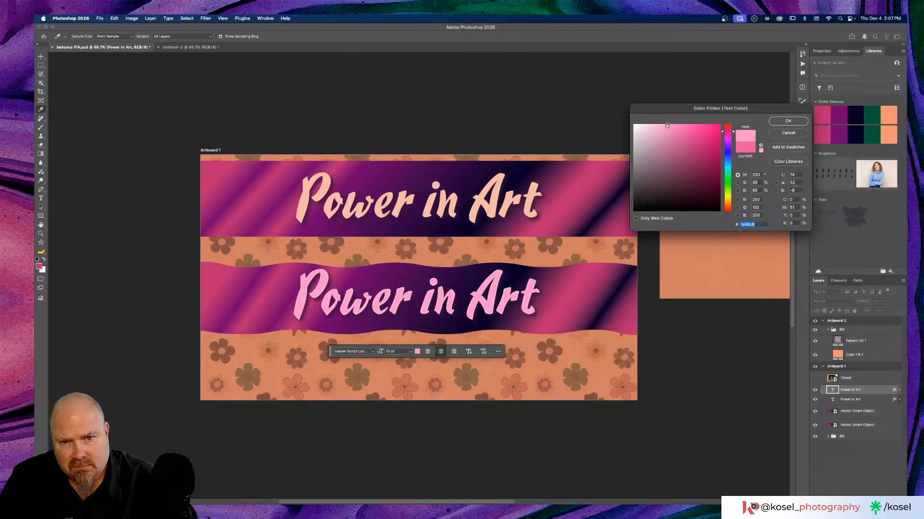
pyautogui.click(667, 127)
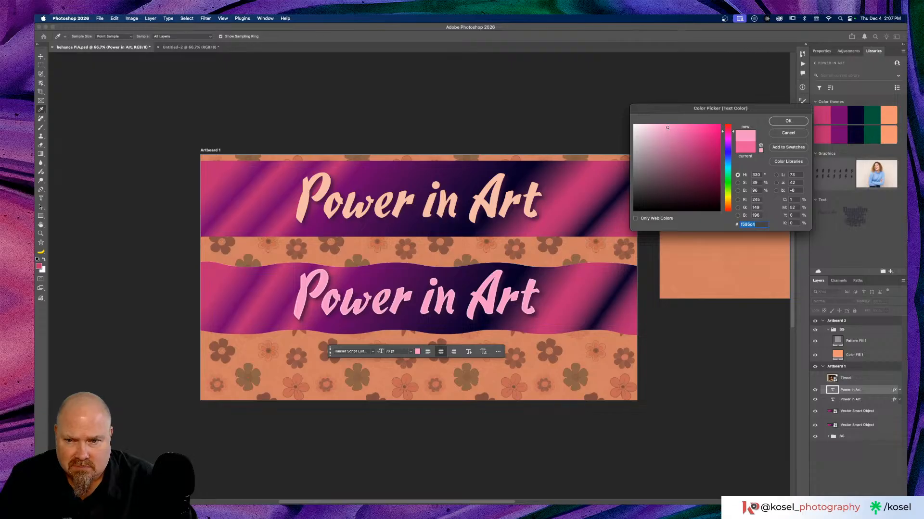
pyautogui.click(677, 127)
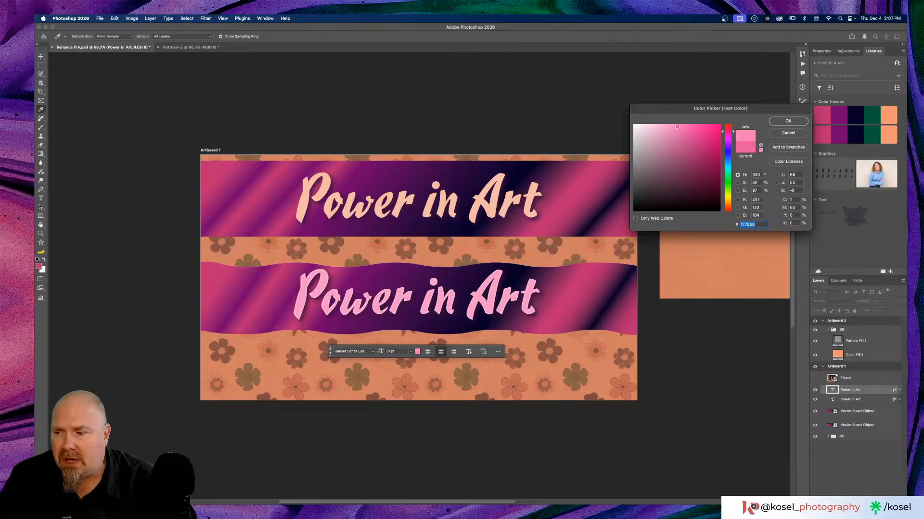
pyautogui.moveTo(677, 127); pyautogui.dragTo(665, 129)
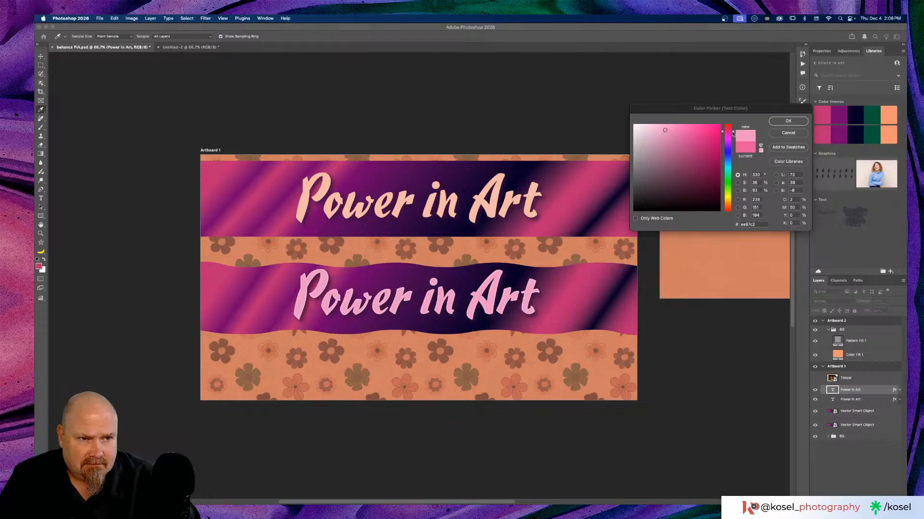
pyautogui.moveTo(732, 133); pyautogui.dragTo(731, 153)
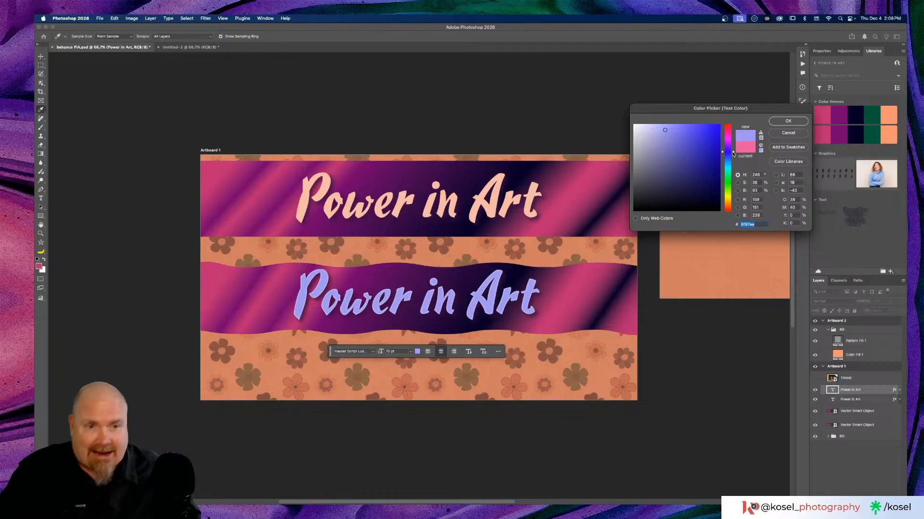
pyautogui.click(787, 134)
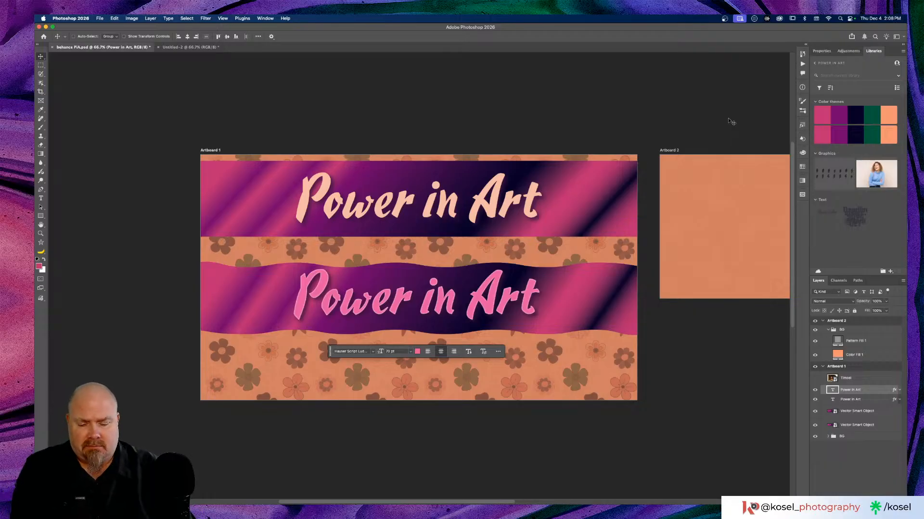
# Recheck the peach and pink titles' contrast by switching the grayscale proof on and off, ending in full color.
pyautogui.press('super+y')
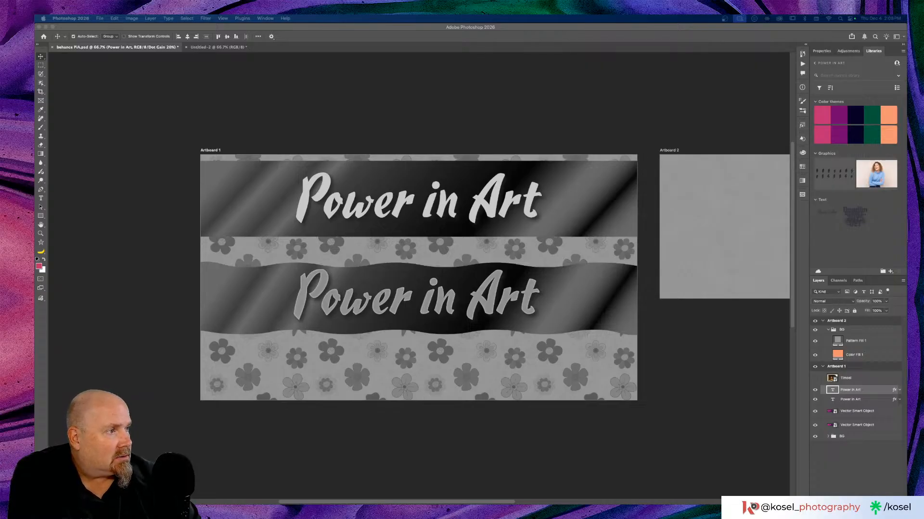
pyautogui.click(479, 26)
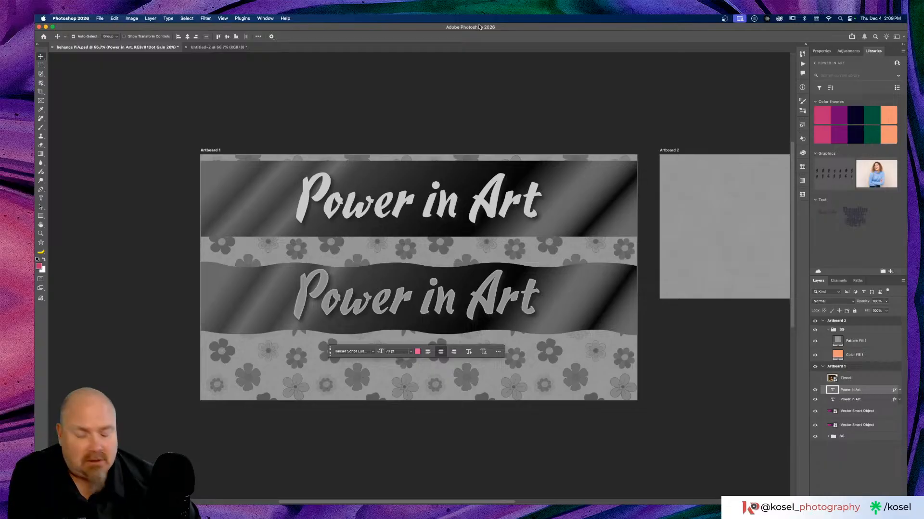
pyautogui.press('super+y')
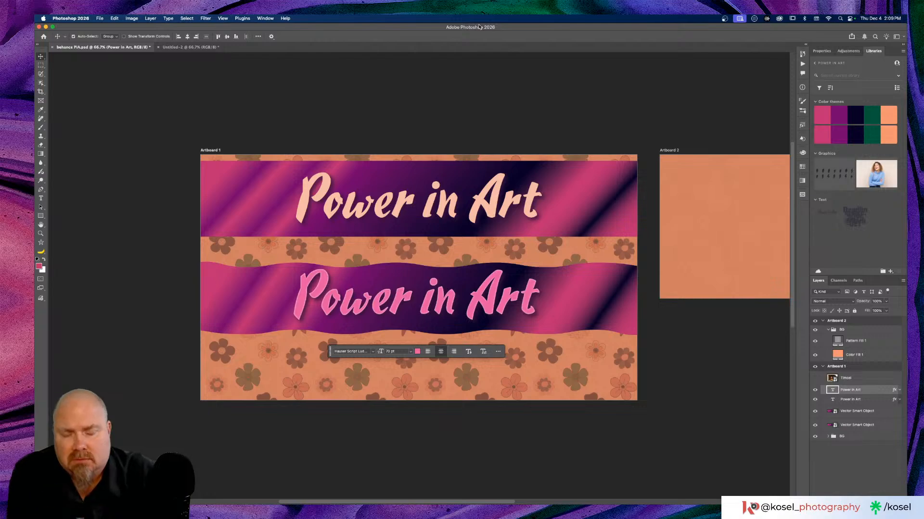
pyautogui.click(476, 205)
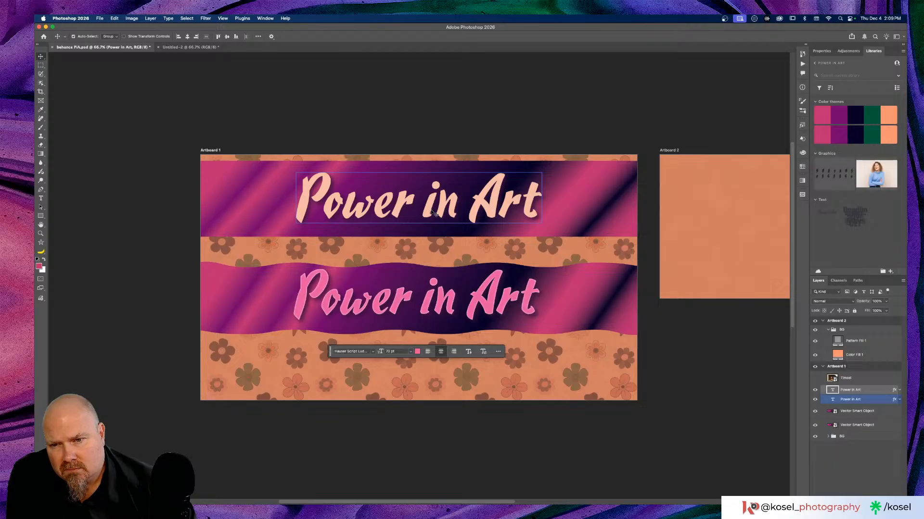
pyautogui.press('super+y')
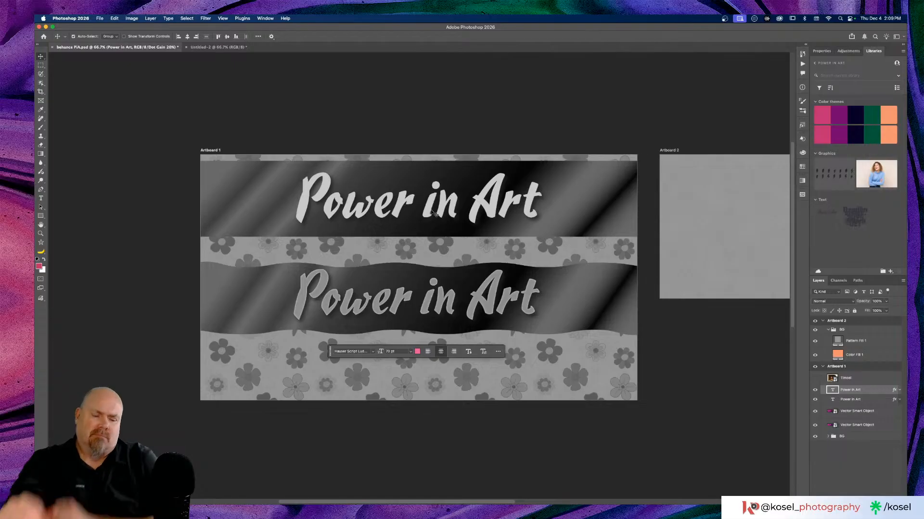
pyautogui.press('super')
pyautogui.press('super+y')
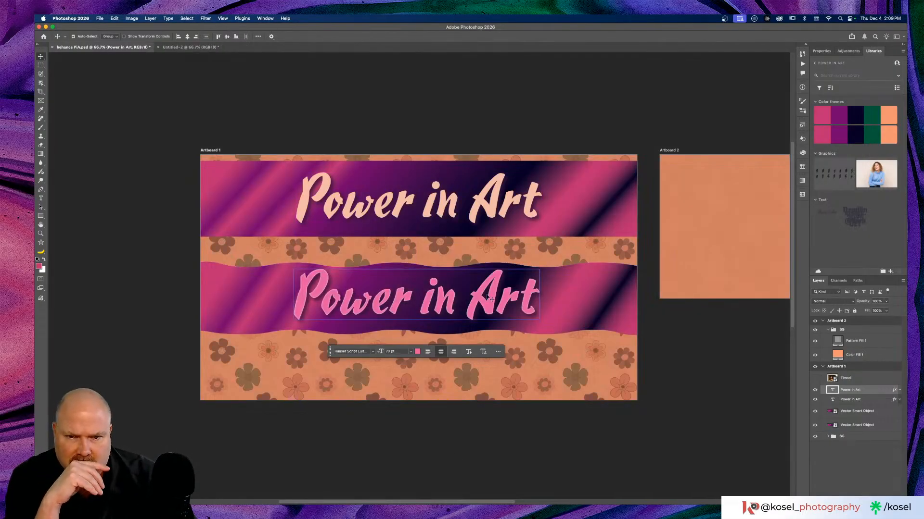
# Review the Inner Glow settings of the pink title and close its layer style without changes.
pyautogui.doubleClick(863, 392)
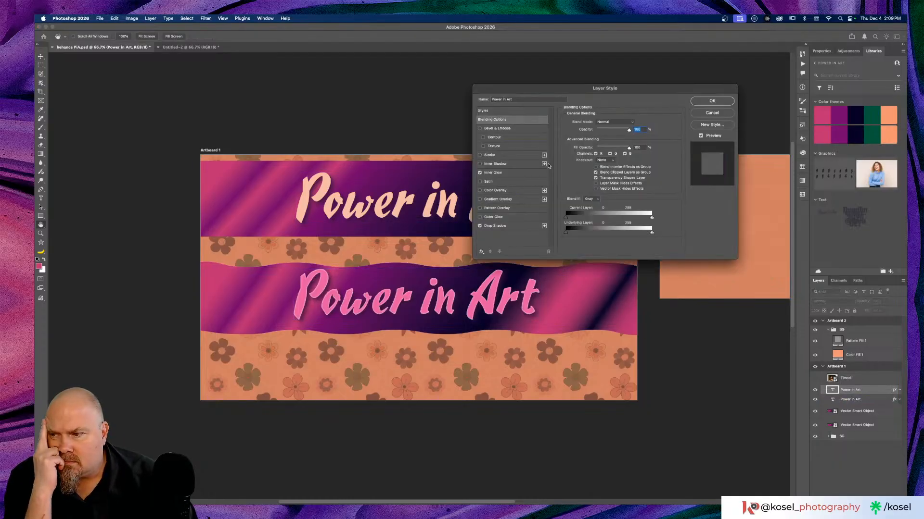
pyautogui.hscroll(5, 343, 269)
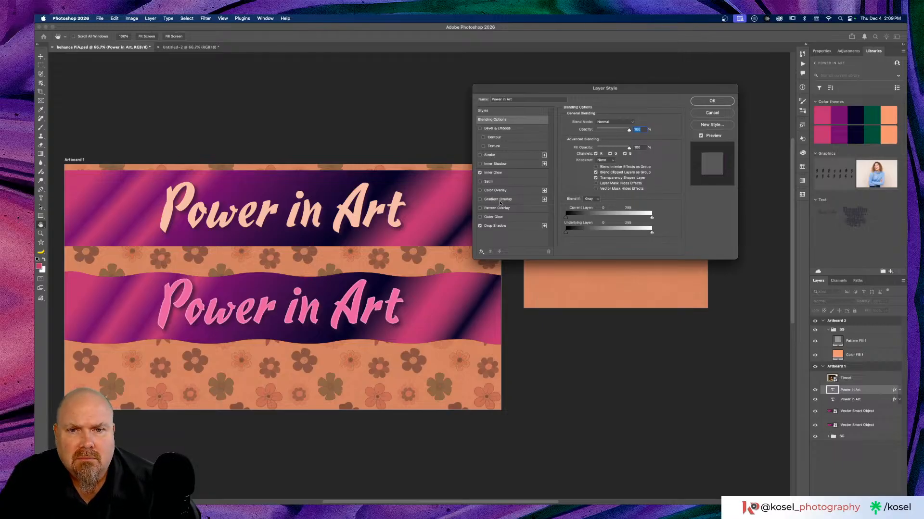
pyautogui.click(493, 172)
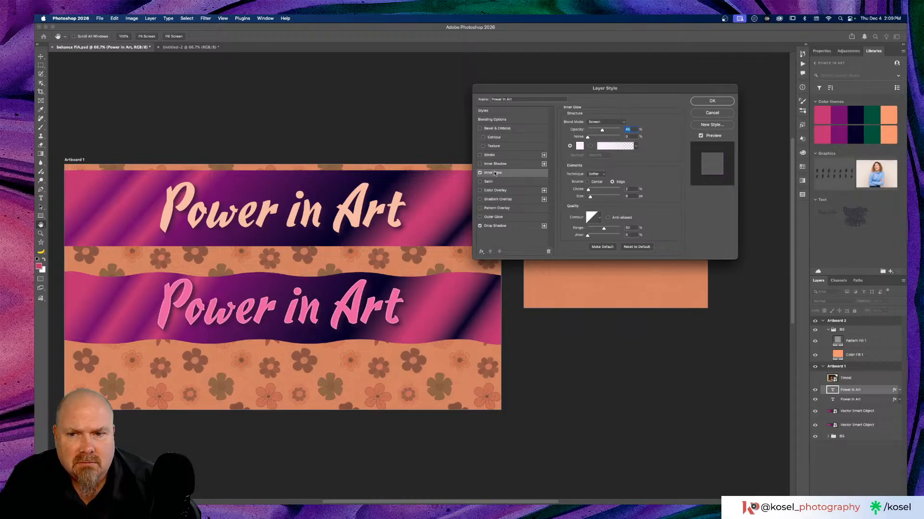
pyautogui.click(721, 116)
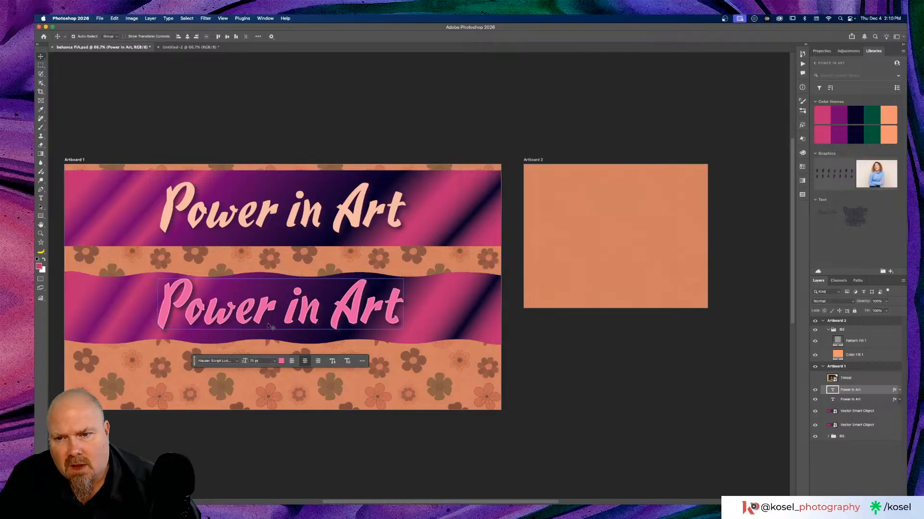
# Add an Inner Shadow to the pink title alongside its existing Inner Glow.
pyautogui.doubleClick(868, 391)
pyautogui.click(512, 164)
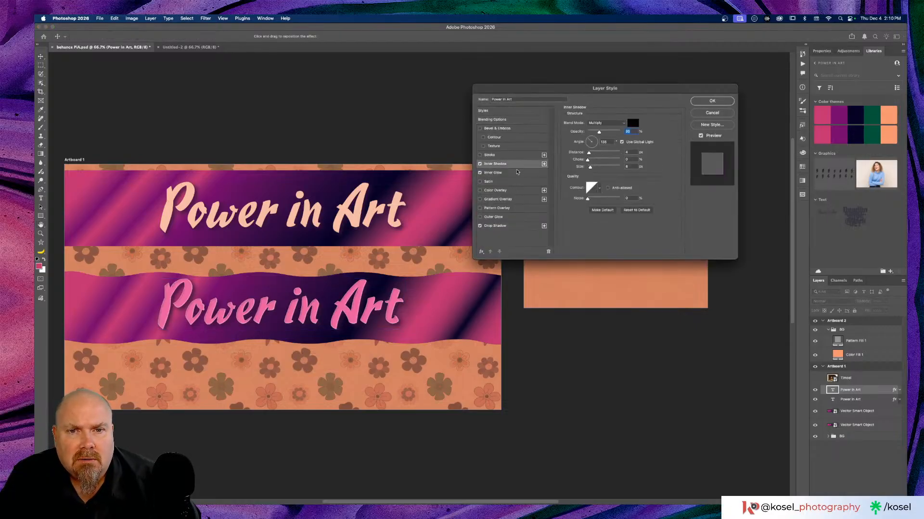
pyautogui.click(516, 173)
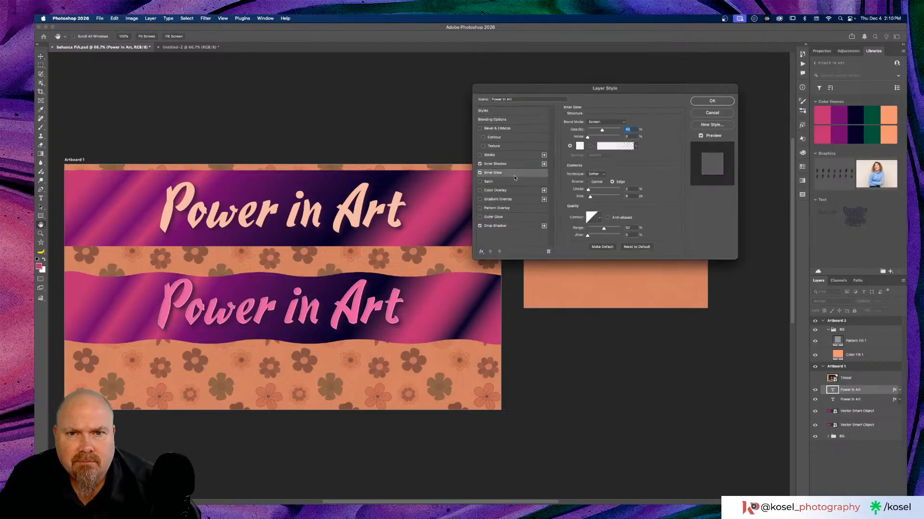
# Compare the pink title with and without the Inner Shadow at 200% zoom, leaving the effect enabled.
pyautogui.click(480, 165)
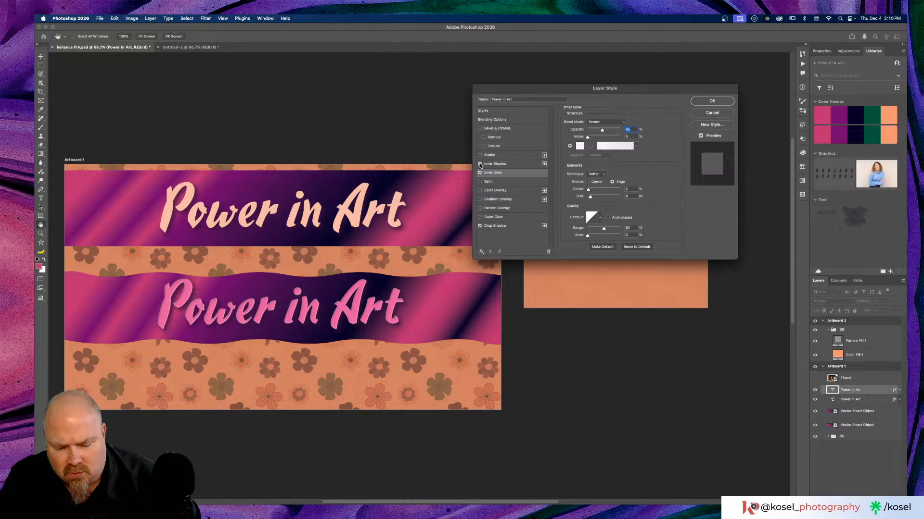
pyautogui.press('super+equal')
pyautogui.press('super+equal')
pyautogui.press('super+equal')
pyautogui.click(480, 164)
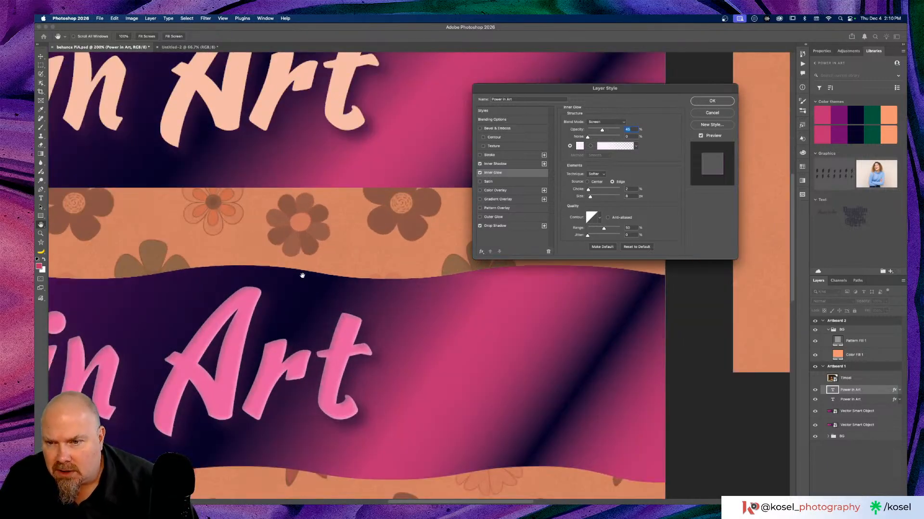
pyautogui.hscroll(-5, 303, 274)
pyautogui.scroll(-2, 303, 274)
pyautogui.hscroll(-3, 303, 274)
pyautogui.scroll(-2, 303, 274)
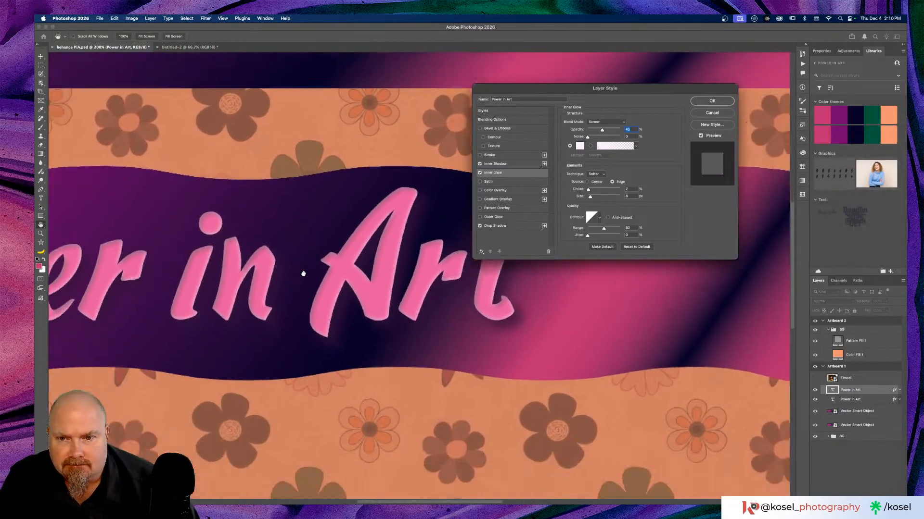
pyautogui.click(480, 173)
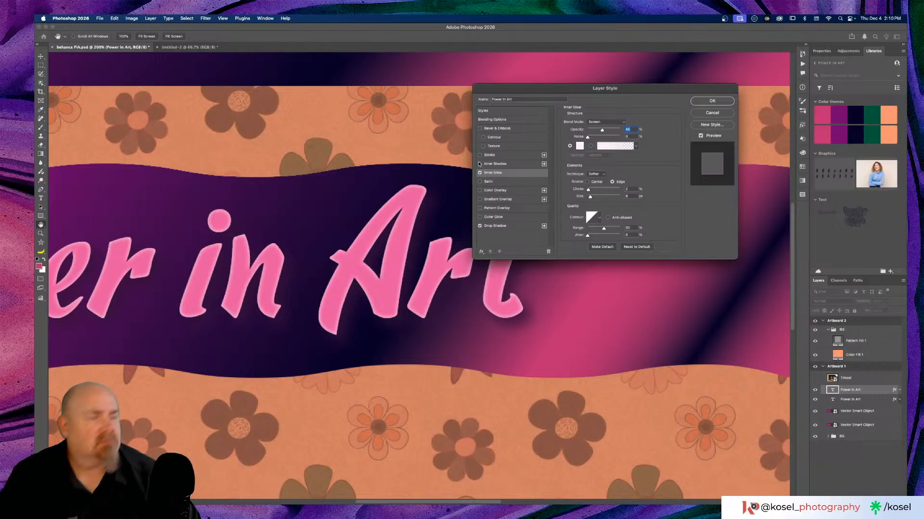
pyautogui.click(480, 164)
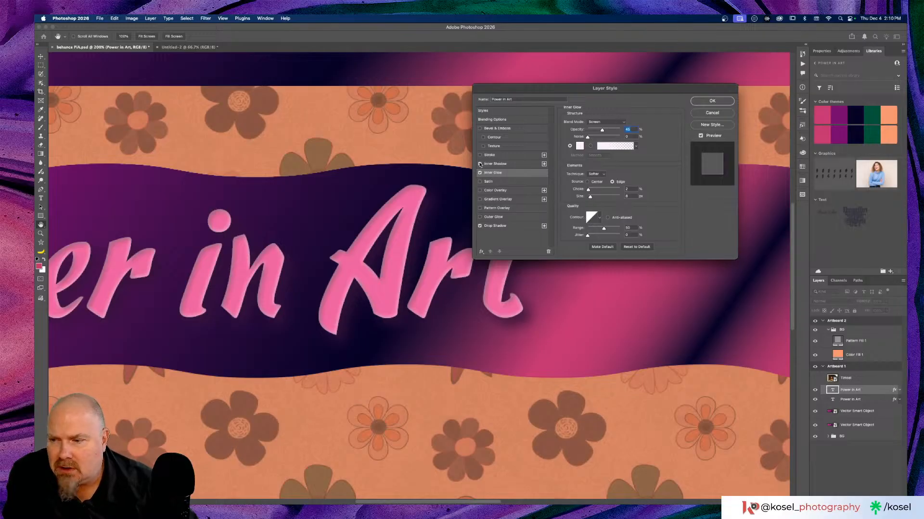
# Set the pink title's Inner Shadow color to a dark purple with hue 277°, saturation 90% and brightness 31%.
pyautogui.click(517, 164)
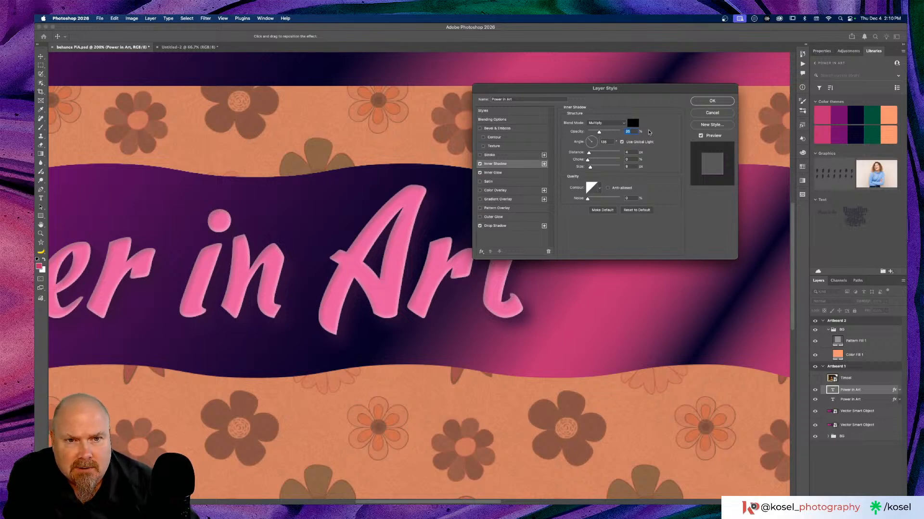
pyautogui.click(633, 123)
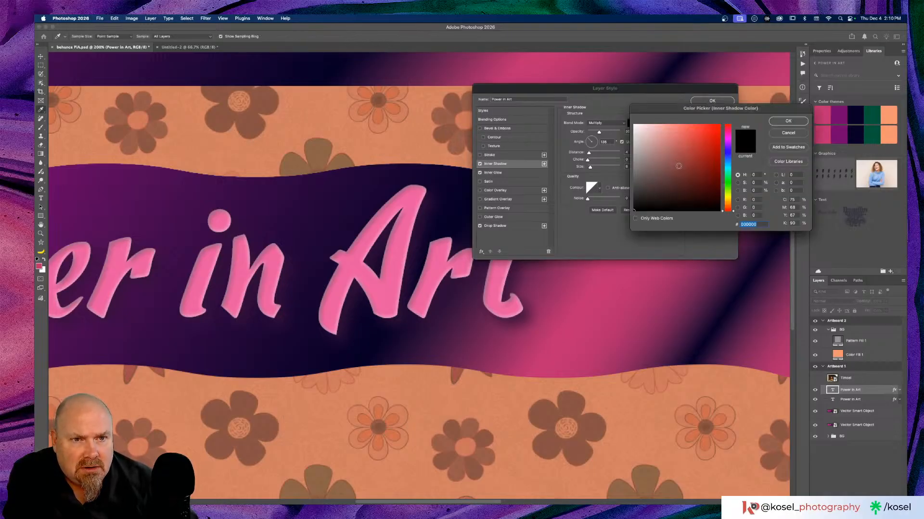
pyautogui.click(728, 150)
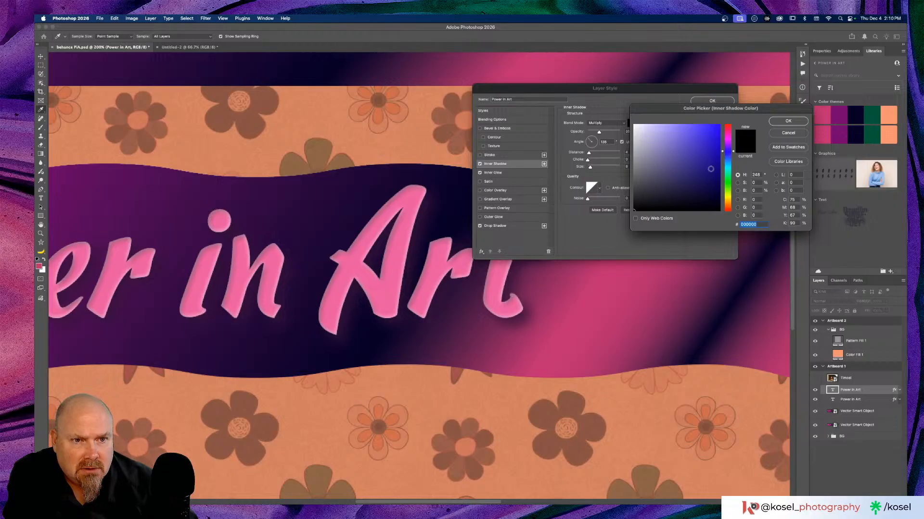
pyautogui.click(703, 187)
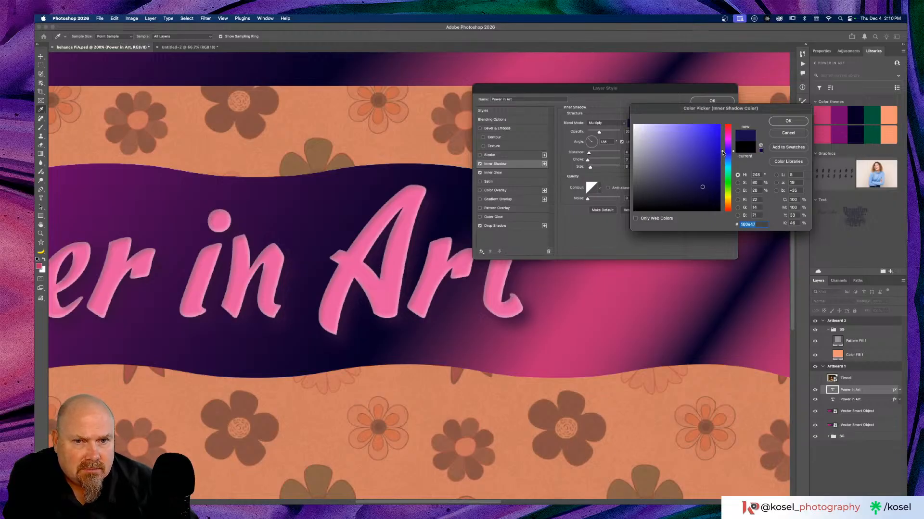
pyautogui.moveTo(722, 152)
pyautogui.mouseDown()
pyautogui.moveTo(723, 162)
pyautogui.moveTo(723, 145)
pyautogui.mouseUp()
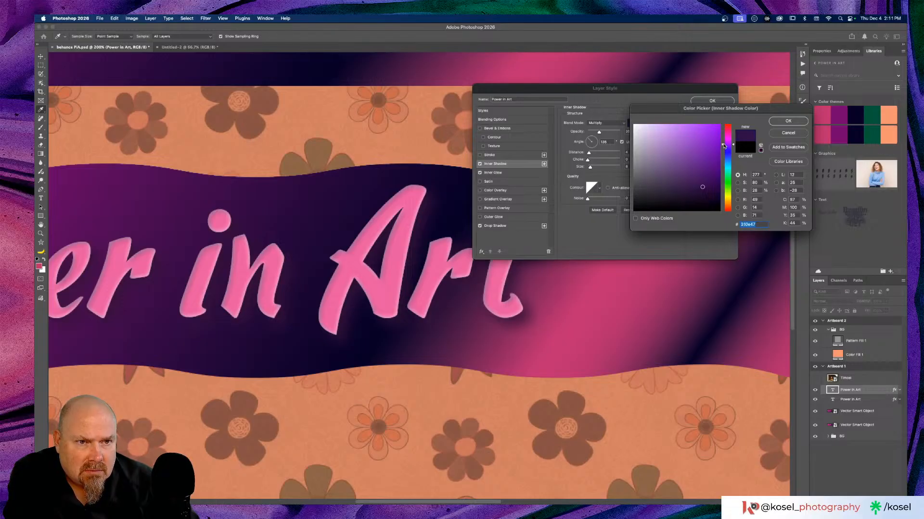
pyautogui.moveTo(703, 186); pyautogui.dragTo(711, 184)
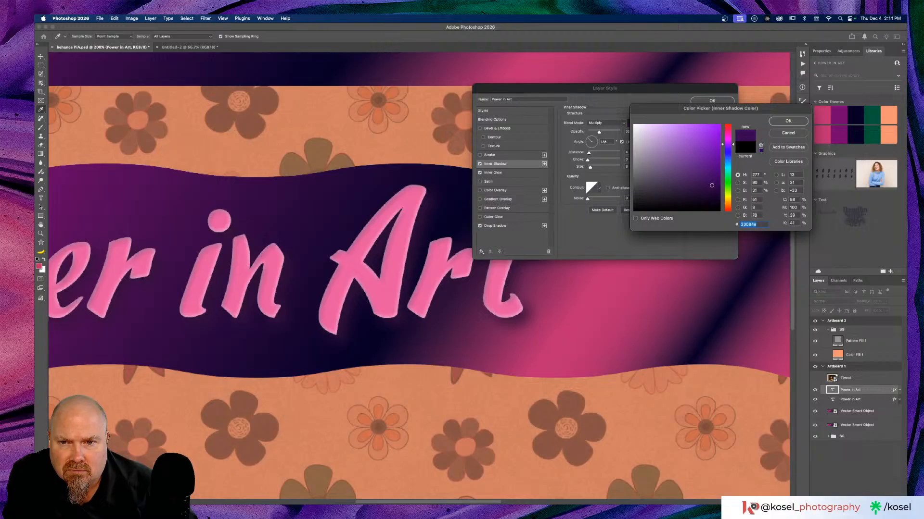
pyautogui.click(784, 122)
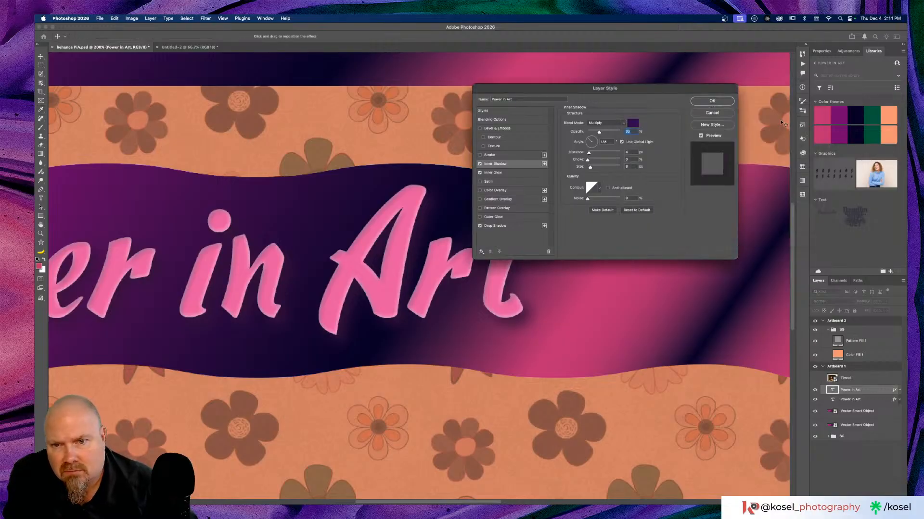
# Compare the pink title with and without the purple Inner Shadow, leaving the effect enabled.
pyautogui.click(479, 164)
pyautogui.click(479, 164)
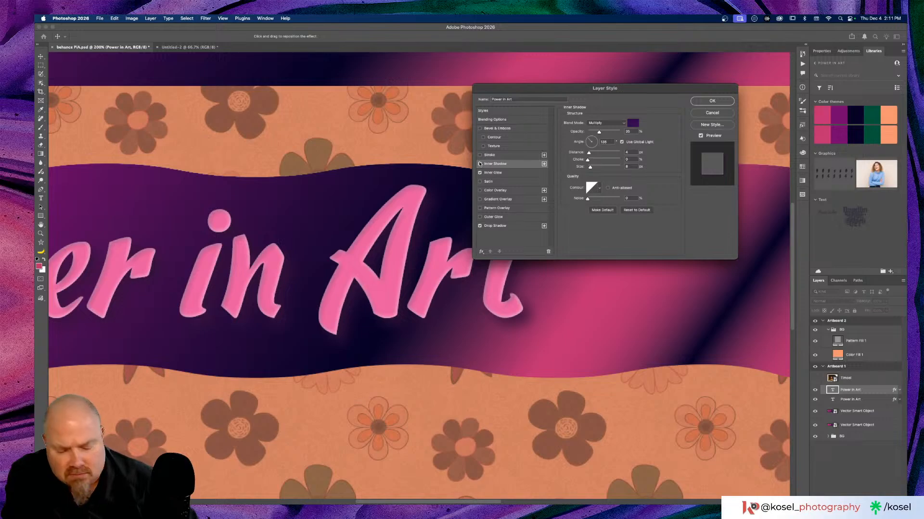
pyautogui.hotkey('ctrl', 'Up')
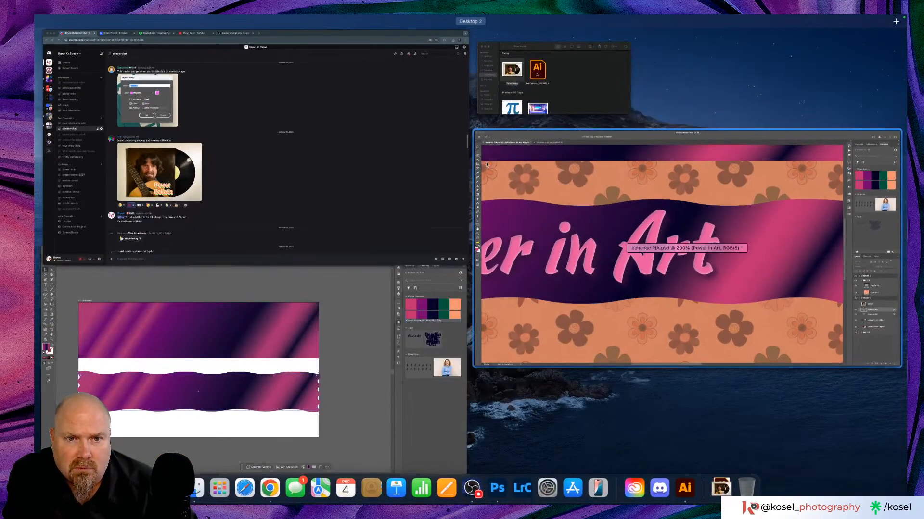
pyautogui.click(479, 164)
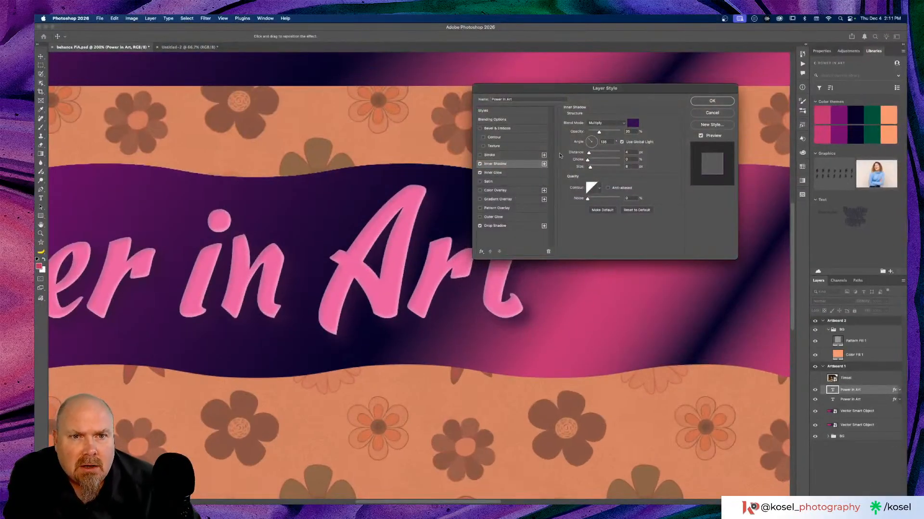
# Increase the opacity of the pink title's Inner Shadow and apply the layer style.
pyautogui.moveTo(603, 133); pyautogui.dragTo(610, 133)
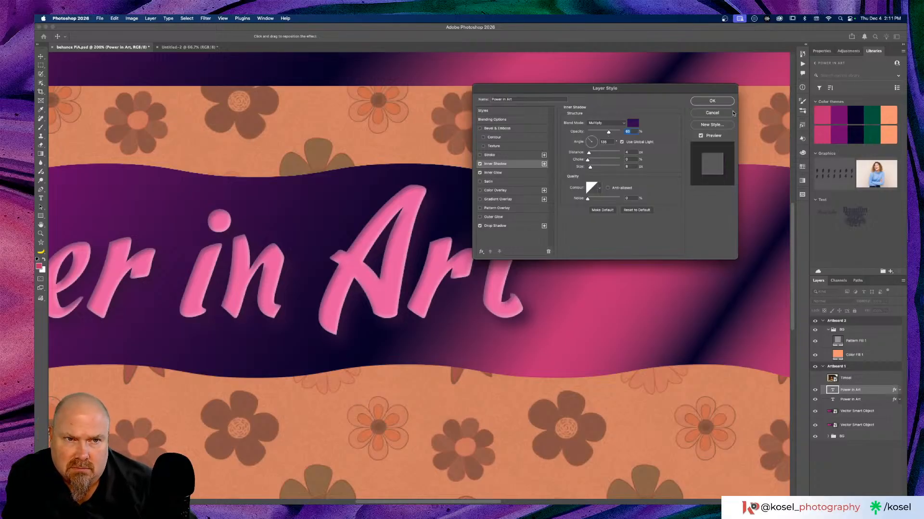
pyautogui.click(712, 101)
pyautogui.click(601, 210)
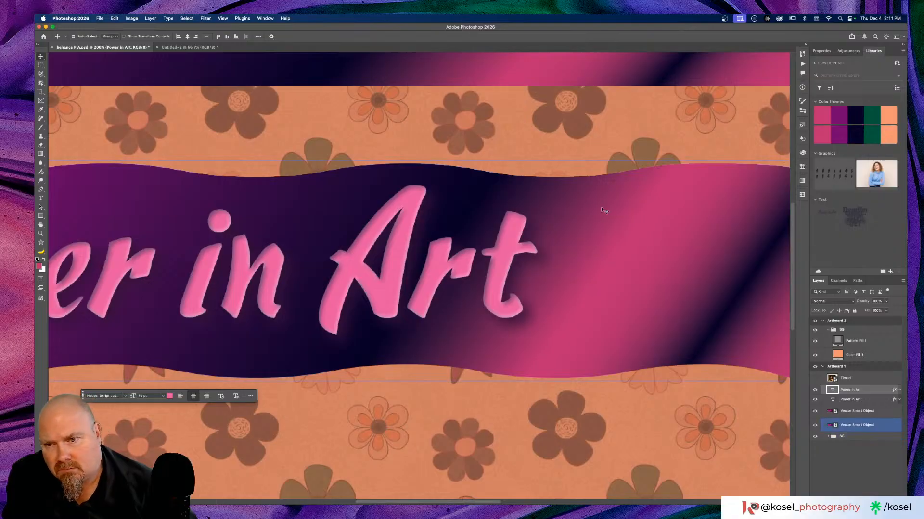
pyautogui.press('super+minus')
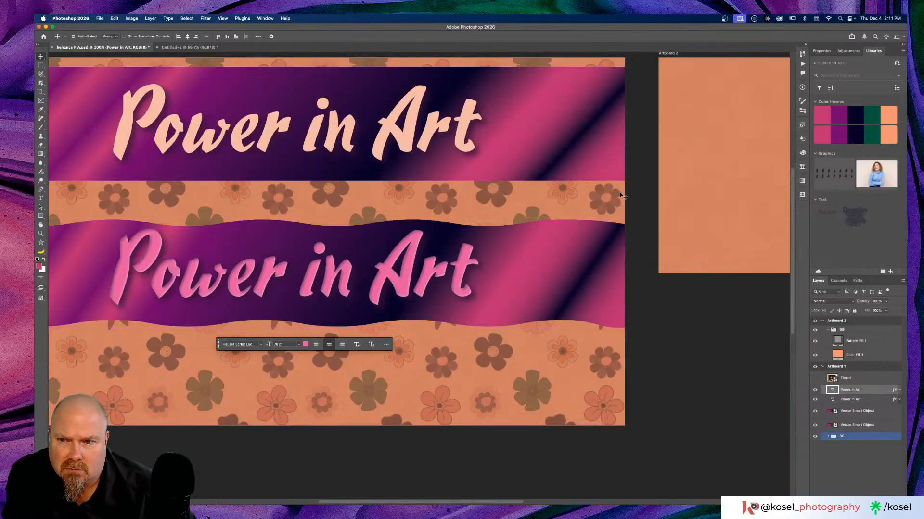
pyautogui.hscroll(-3, 620, 192)
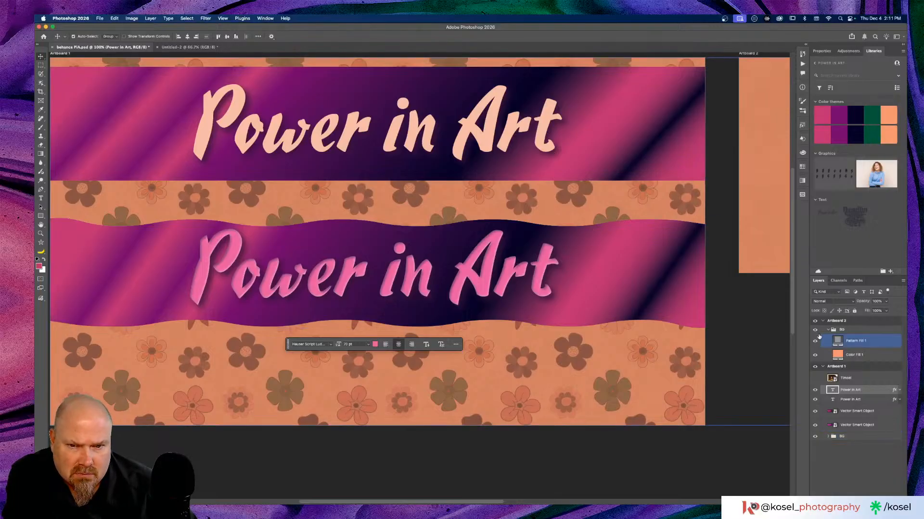
pyautogui.click(889, 410)
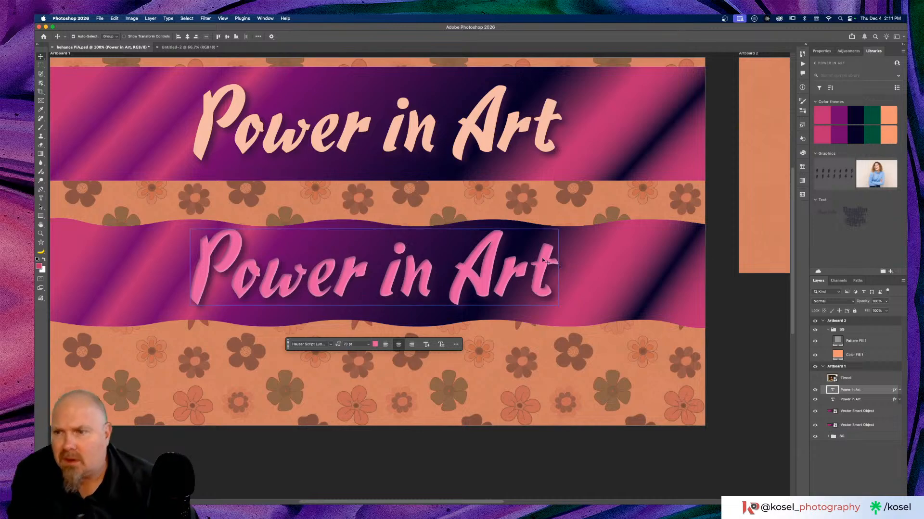
# Browse the swatch groups and their options without choosing a color.
pyautogui.click(662, 318)
pyautogui.press('i')
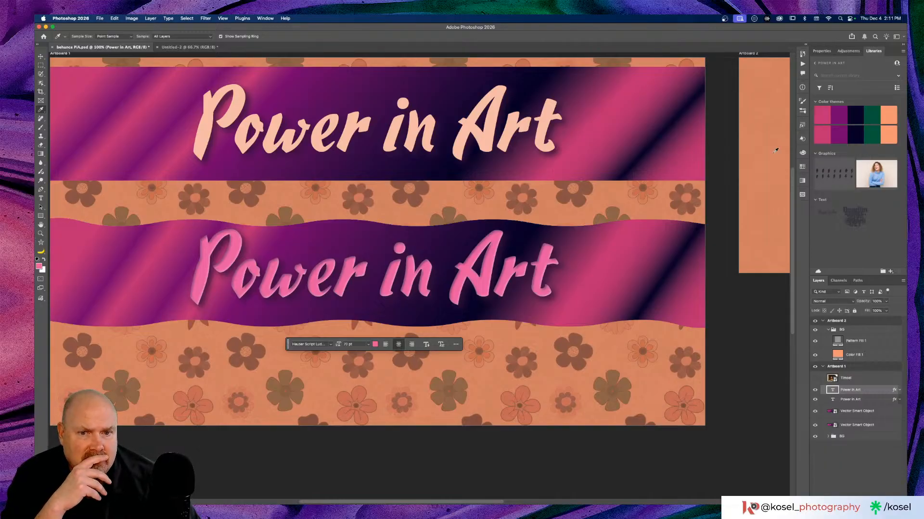
pyautogui.click(802, 167)
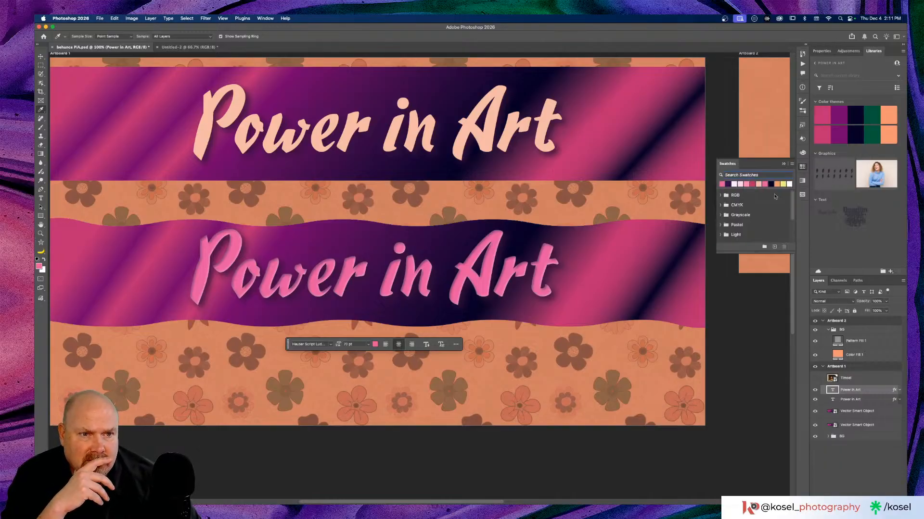
pyautogui.scroll(-4, 773, 207)
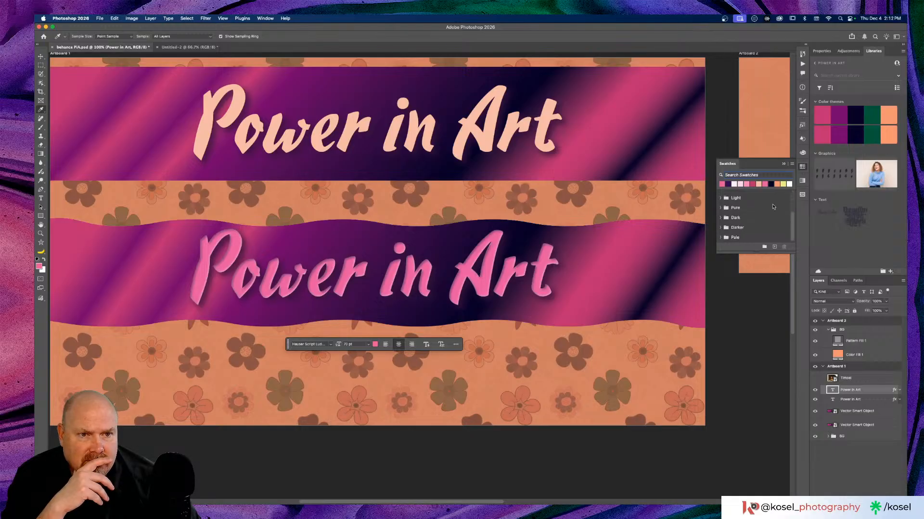
pyautogui.scroll(-1, 773, 207)
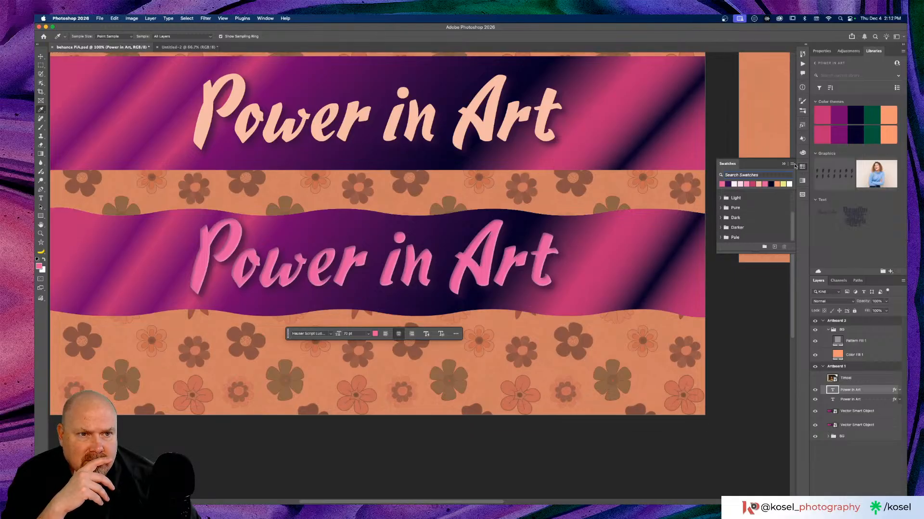
pyautogui.click(793, 164)
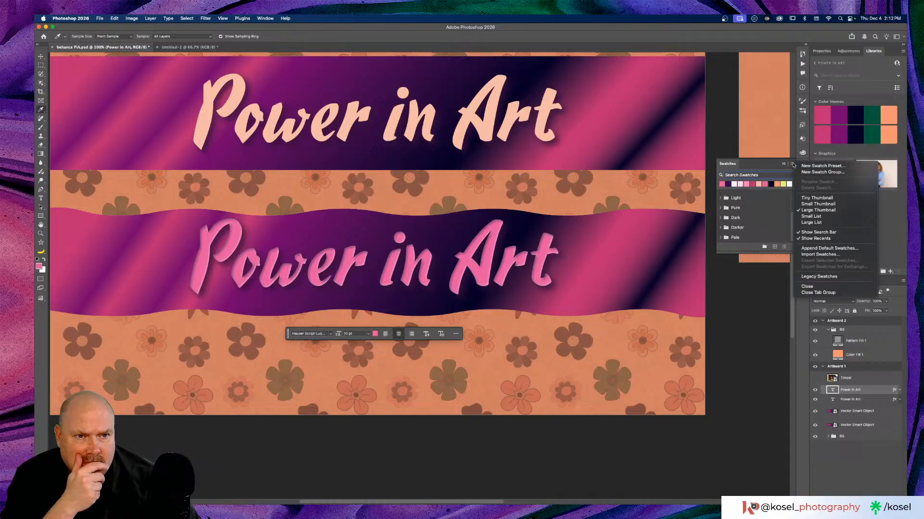
pyautogui.click(783, 201)
pyautogui.click(783, 164)
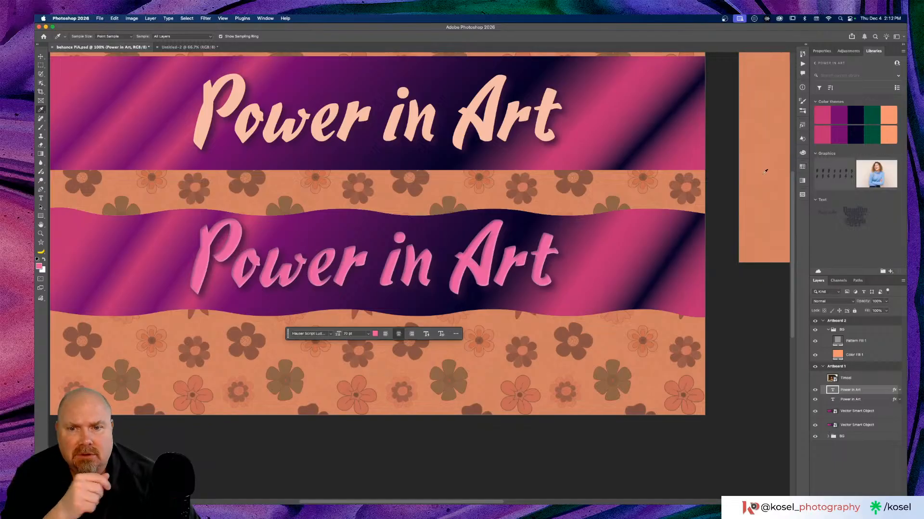
# Place a duplicate of the pink title on the straight upper banner and hide the peach title there.
pyautogui.press('v')
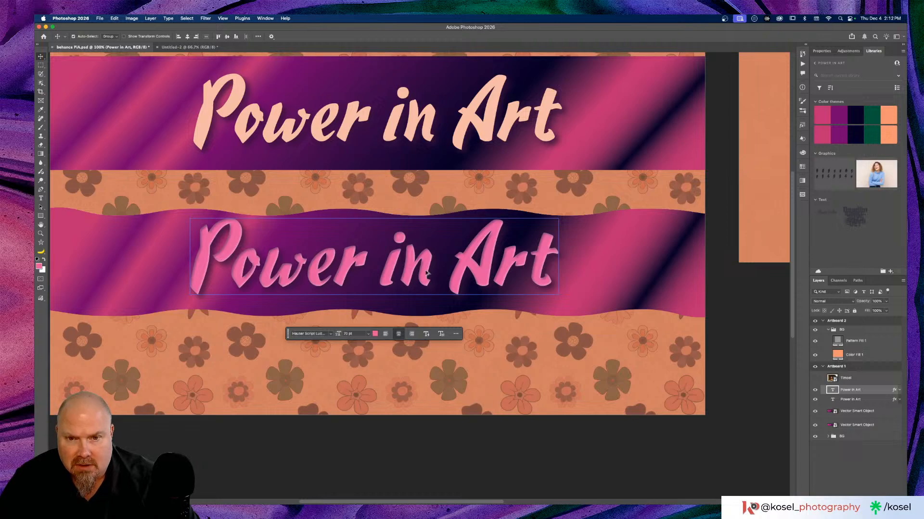
pyautogui.moveTo(426, 273); pyautogui.dragTo(459, 128)
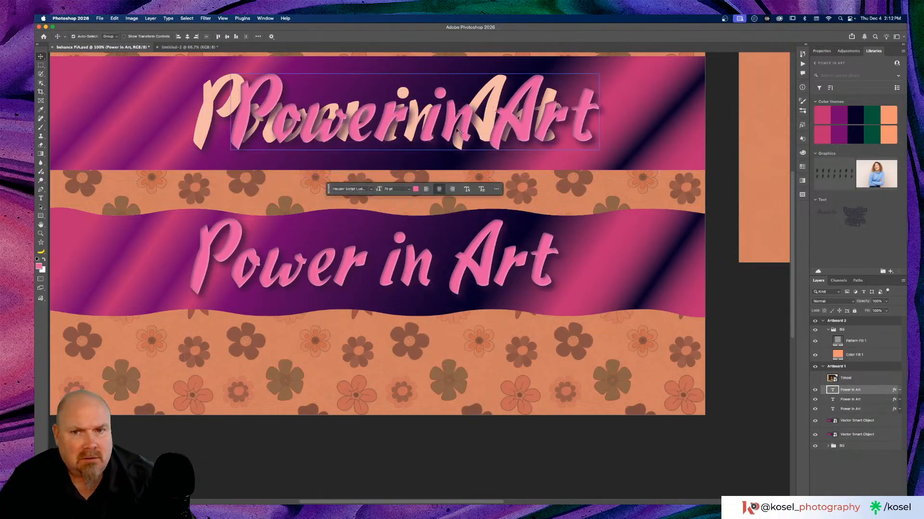
pyautogui.click(820, 408)
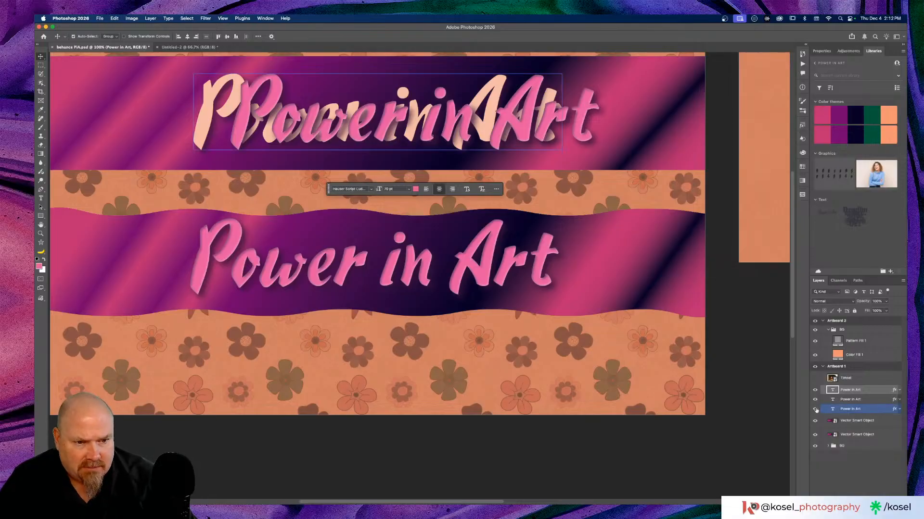
pyautogui.click(815, 410)
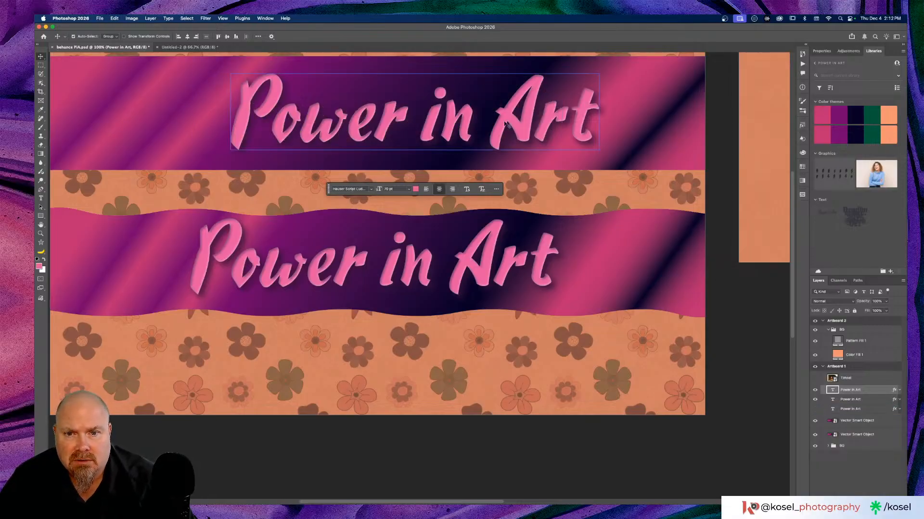
pyautogui.moveTo(506, 124); pyautogui.dragTo(436, 114)
# Change the duplicated title's text color on the upper banner to light pink #fea0ca.
pyautogui.scroll(5, 466, 226)
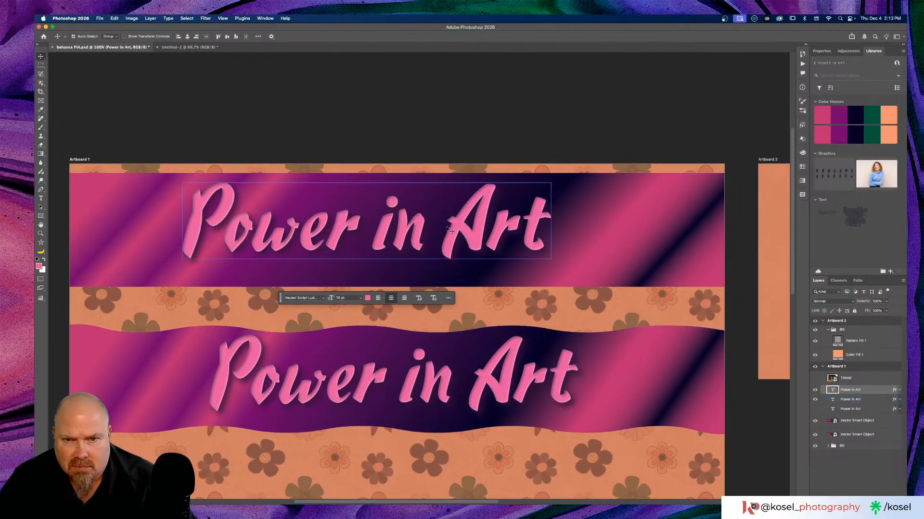
pyautogui.click(367, 298)
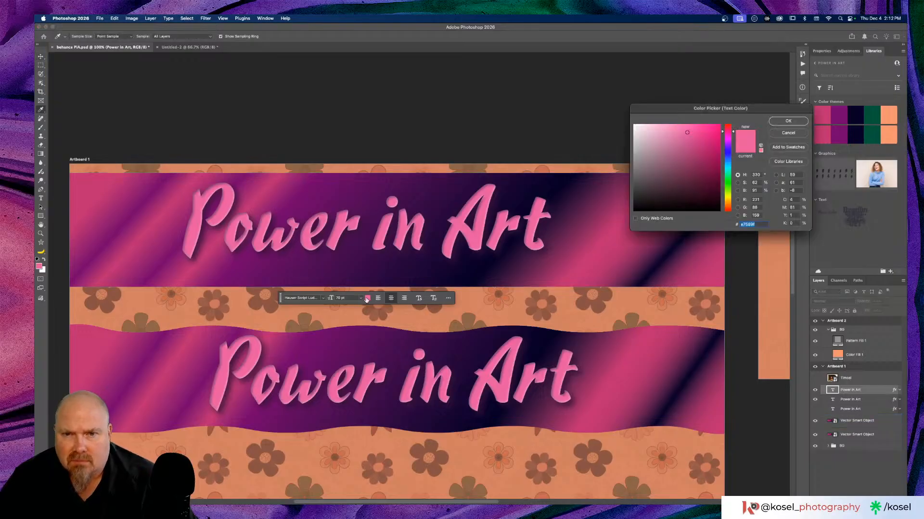
pyautogui.click(665, 126)
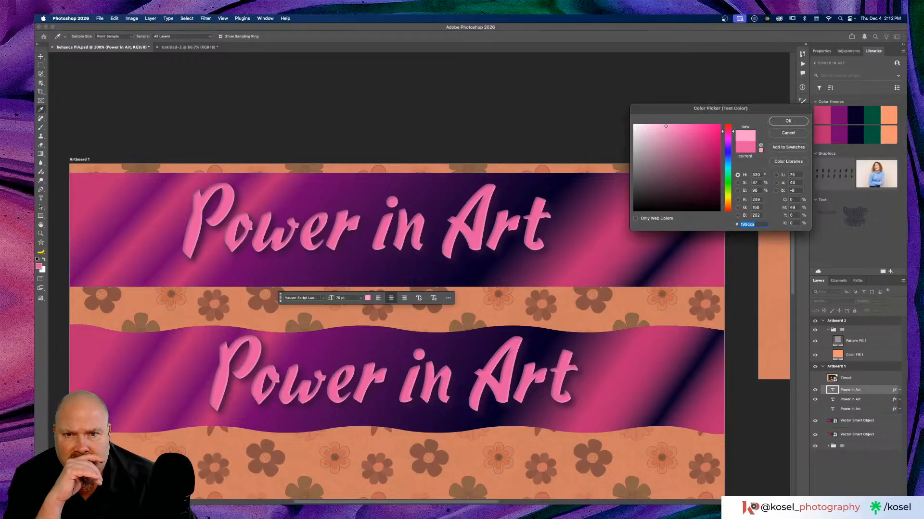
pyautogui.click(666, 126)
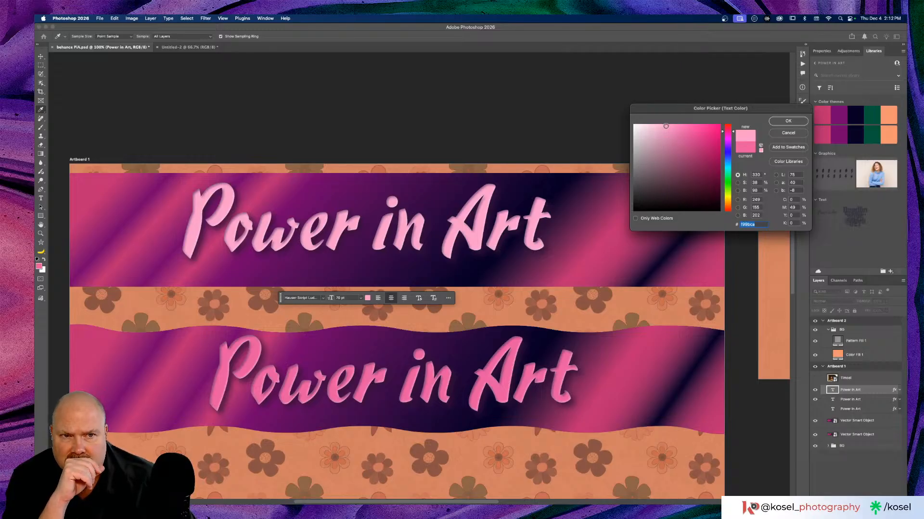
pyautogui.moveTo(666, 126); pyautogui.dragTo(661, 127)
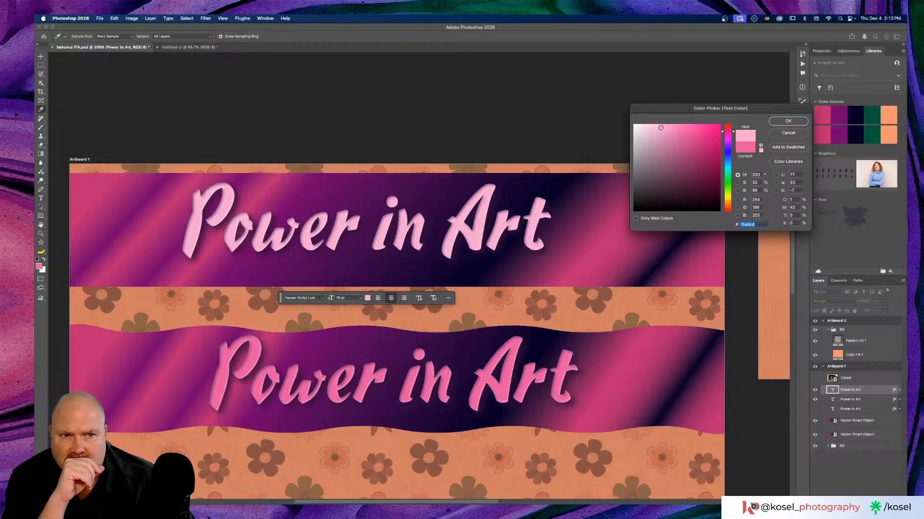
pyautogui.moveTo(661, 128); pyautogui.dragTo(664, 127)
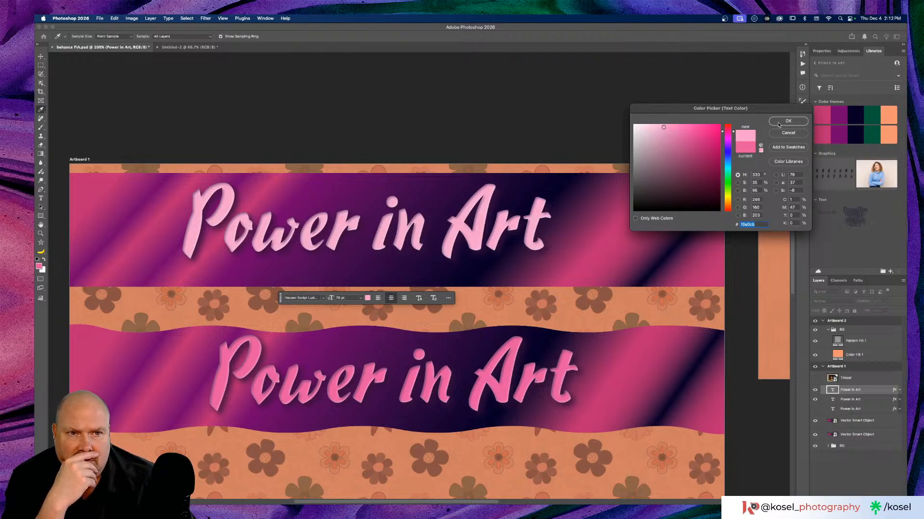
pyautogui.moveTo(731, 129); pyautogui.dragTo(733, 129)
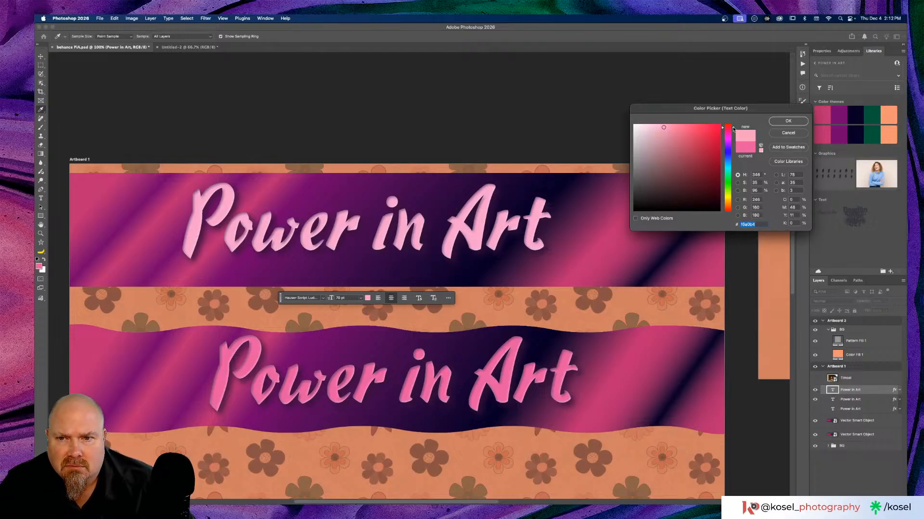
pyautogui.moveTo(733, 133); pyautogui.dragTo(733, 131)
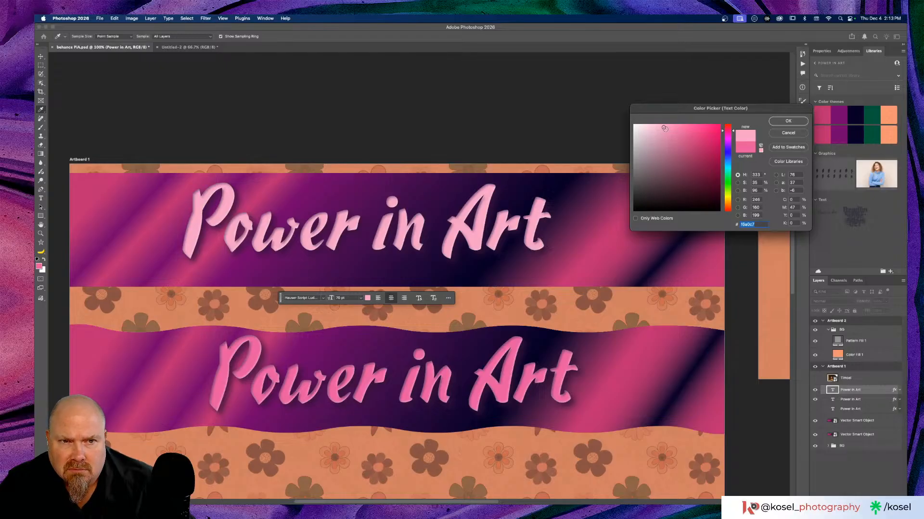
pyautogui.moveTo(664, 128); pyautogui.dragTo(665, 124)
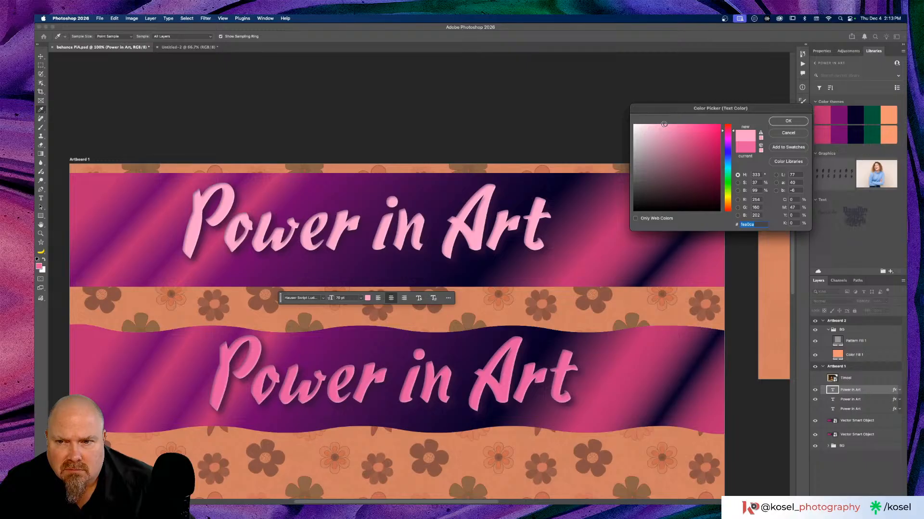
pyautogui.click(789, 120)
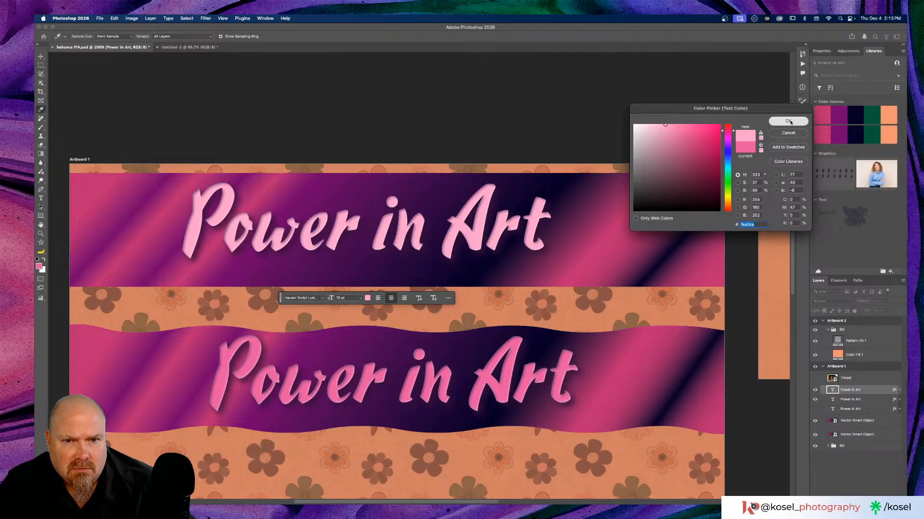
# Change the Inner Glow color of the light pink title on the upper banner to near-white #fdfdfd.
pyautogui.doubleClick(870, 393)
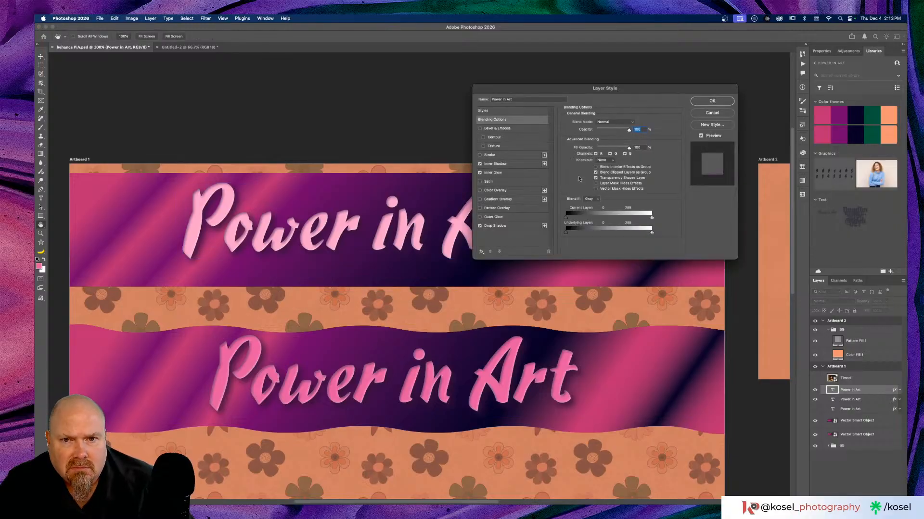
pyautogui.click(514, 173)
pyautogui.click(579, 147)
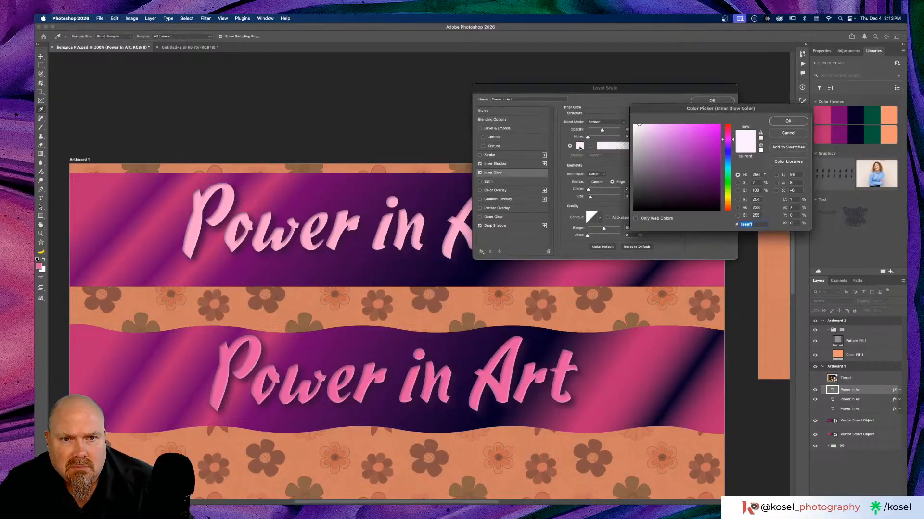
pyautogui.moveTo(640, 129); pyautogui.dragTo(632, 123)
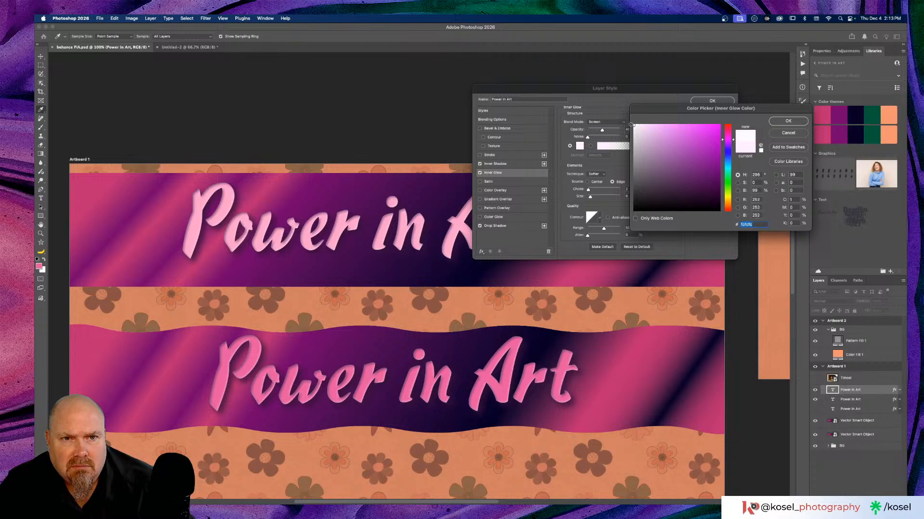
pyautogui.click(785, 120)
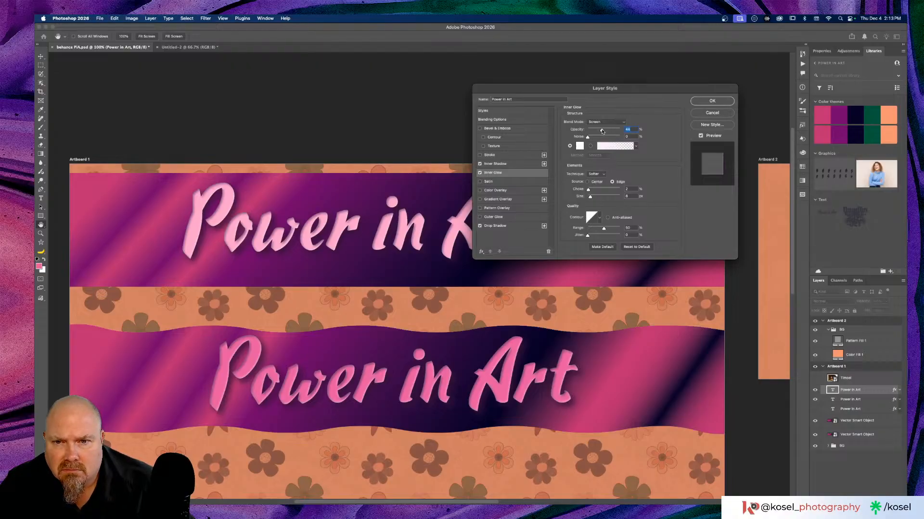
# Set the upper title's Inner Glow blend mode to Color Dodge, raise its opacity and apply the layer style.
pyautogui.moveTo(601, 130); pyautogui.dragTo(610, 131)
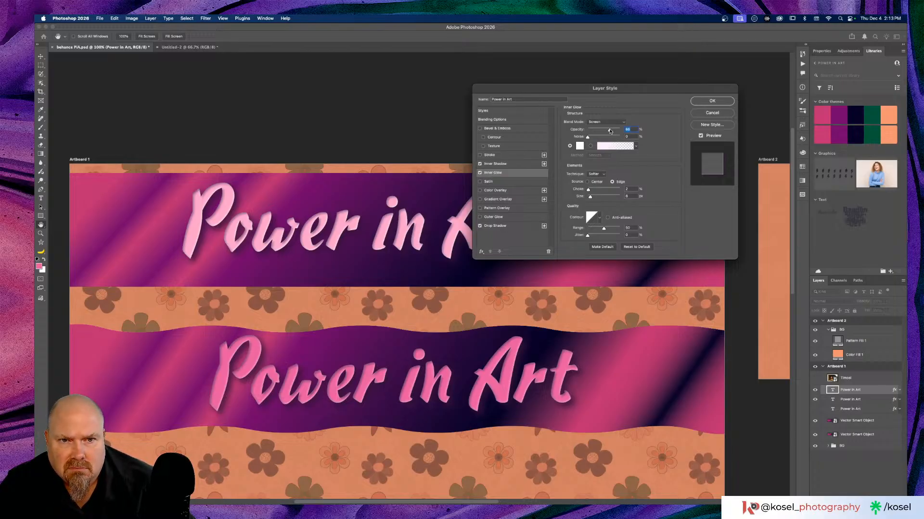
pyautogui.click(608, 122)
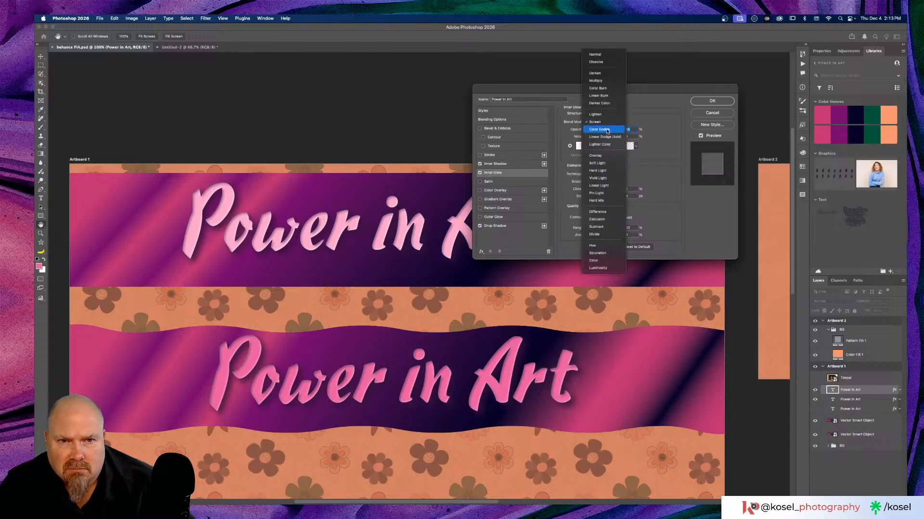
pyautogui.click(607, 131)
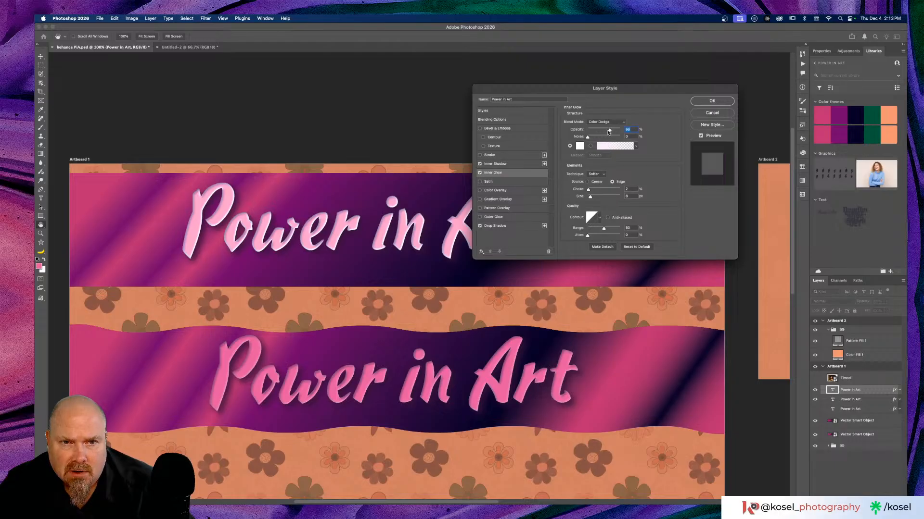
pyautogui.moveTo(609, 130); pyautogui.dragTo(608, 132)
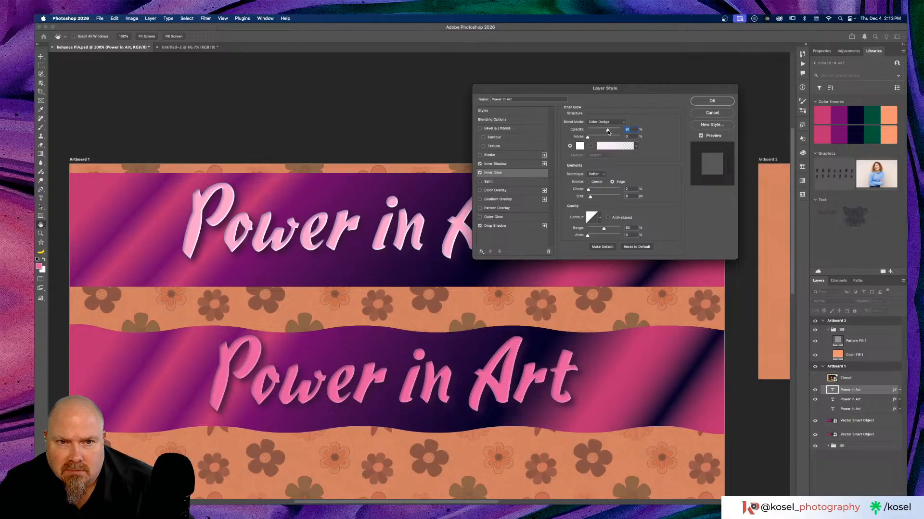
pyautogui.click(711, 101)
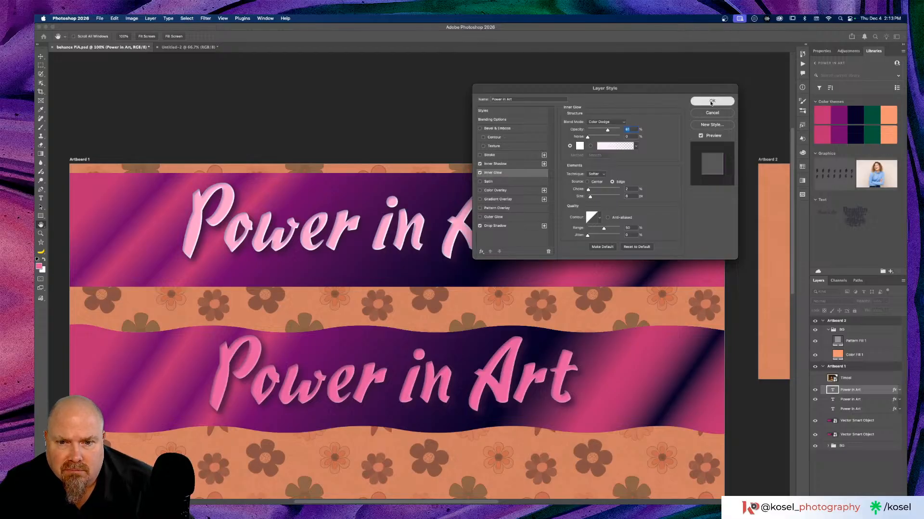
# Examine the upper title's glow and edges up close and compare it with the title on the wavy banner.
pyautogui.scroll(2, 583, 269)
pyautogui.scroll(1, 582, 269)
pyautogui.hscroll(2, 583, 269)
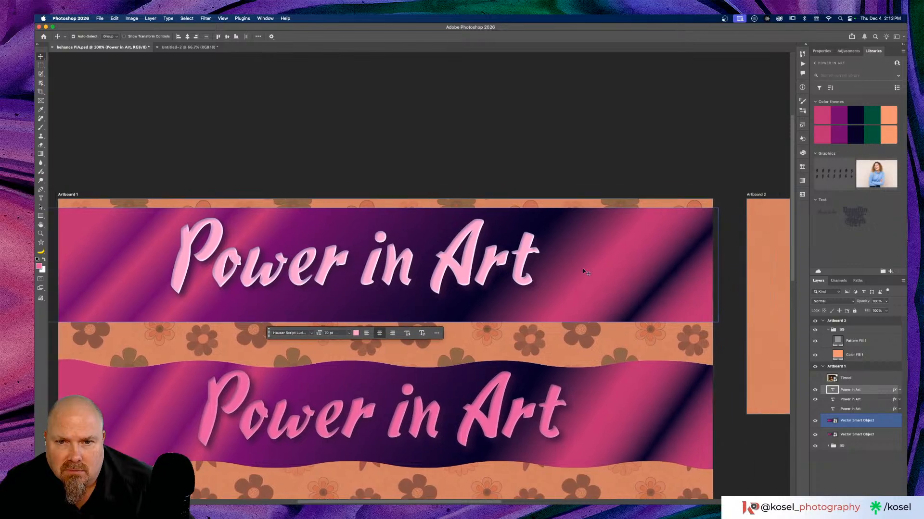
pyautogui.hscroll(-2, 583, 269)
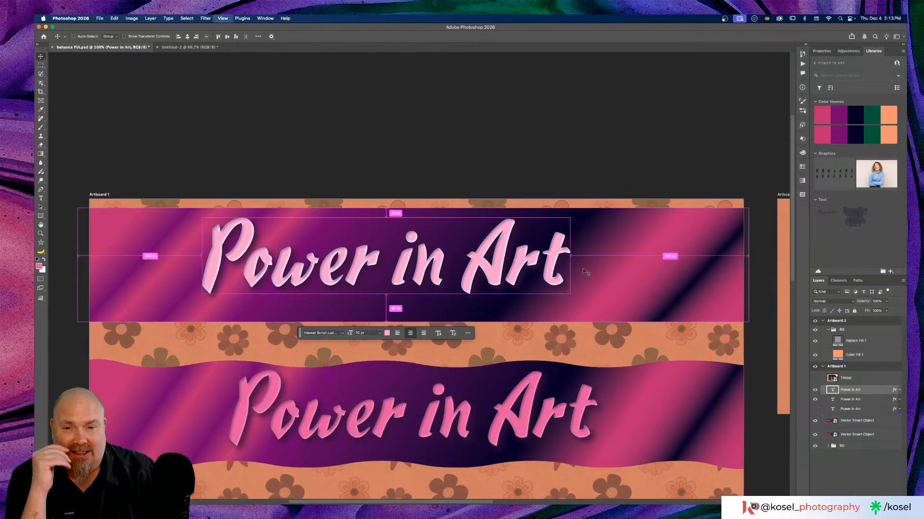
pyautogui.press('super+minus')
pyautogui.press('super+equal')
pyautogui.press('super+equal')
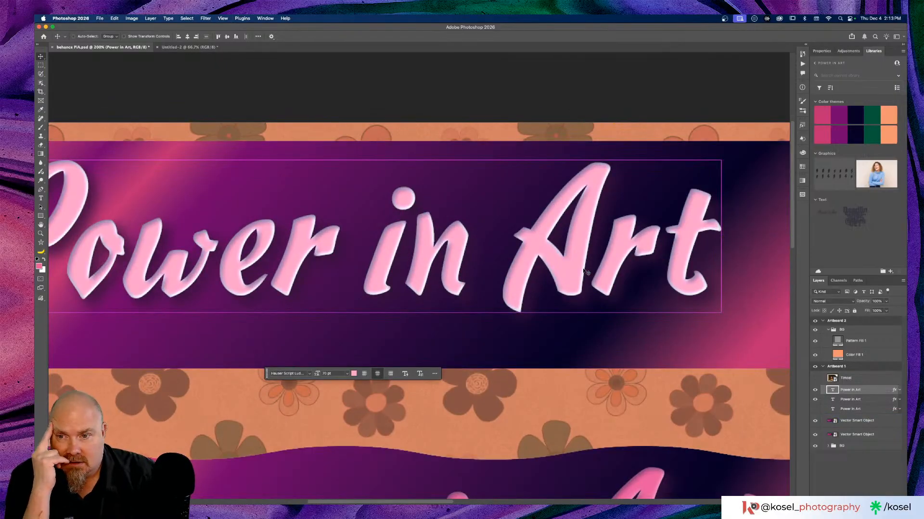
pyautogui.press('super+minus')
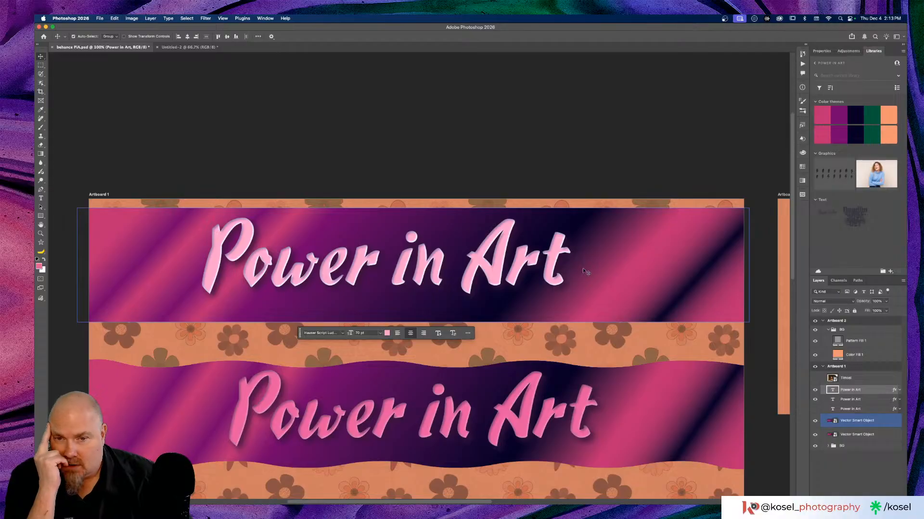
pyautogui.click(571, 141)
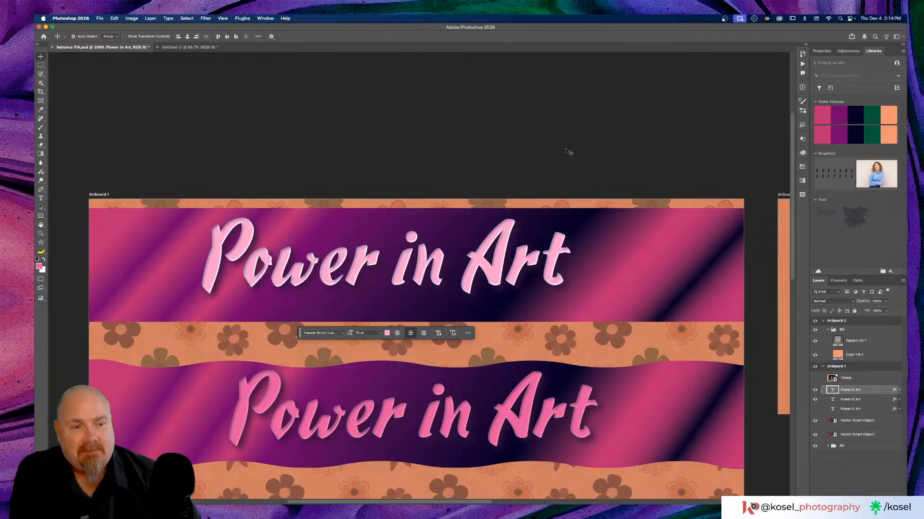
# Compare the upper title with and without its Drop Shadow, keeping the shadow enabled.
pyautogui.doubleClick(882, 391)
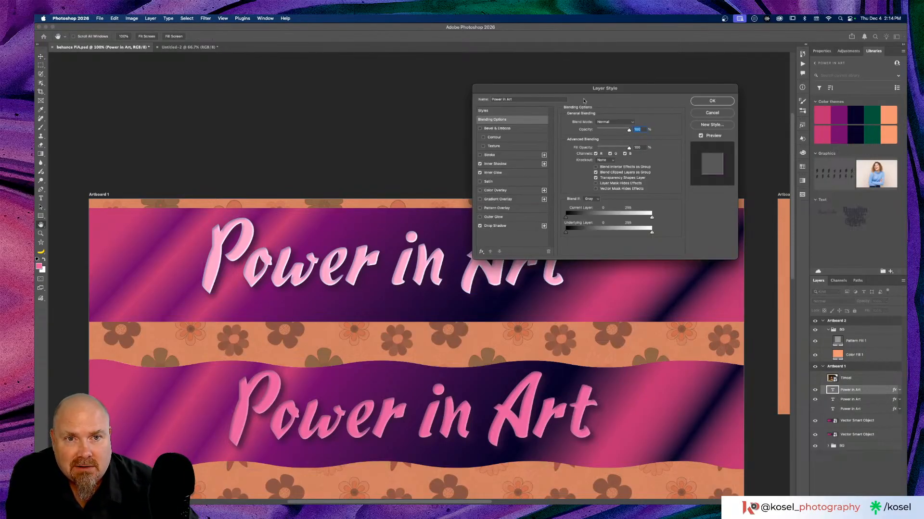
pyautogui.moveTo(587, 90); pyautogui.dragTo(651, 63)
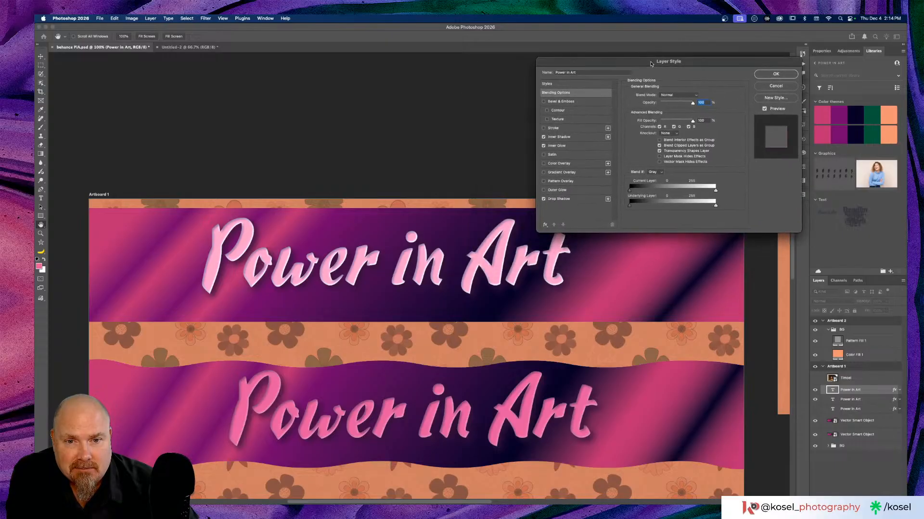
pyautogui.click(543, 199)
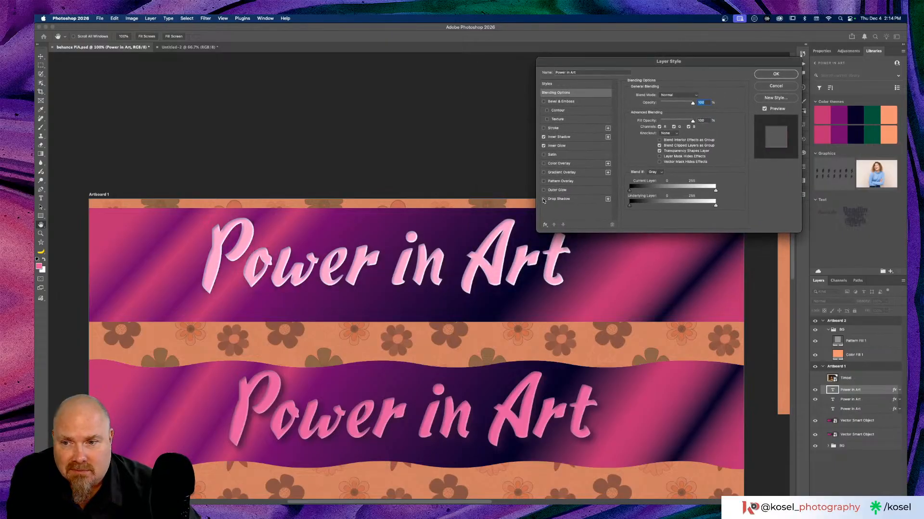
pyautogui.click(544, 199)
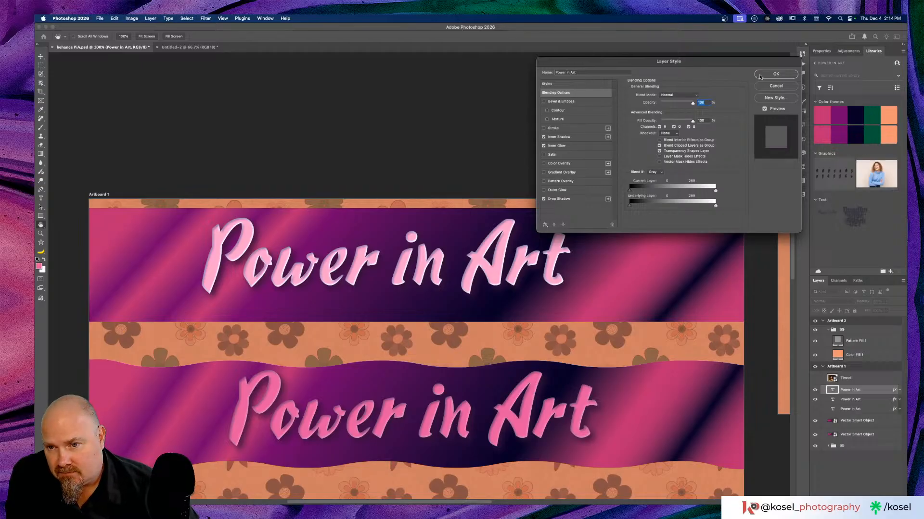
pyautogui.click(760, 75)
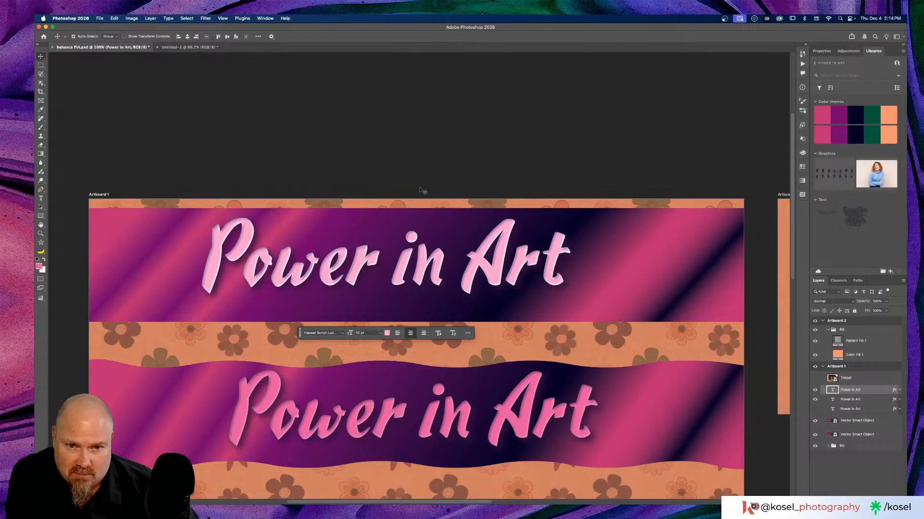
# Proof the artboard in grayscale to compare the contrast of both titles, and return to the color view.
pyautogui.scroll(-1, 422, 191)
pyautogui.press('super+y')
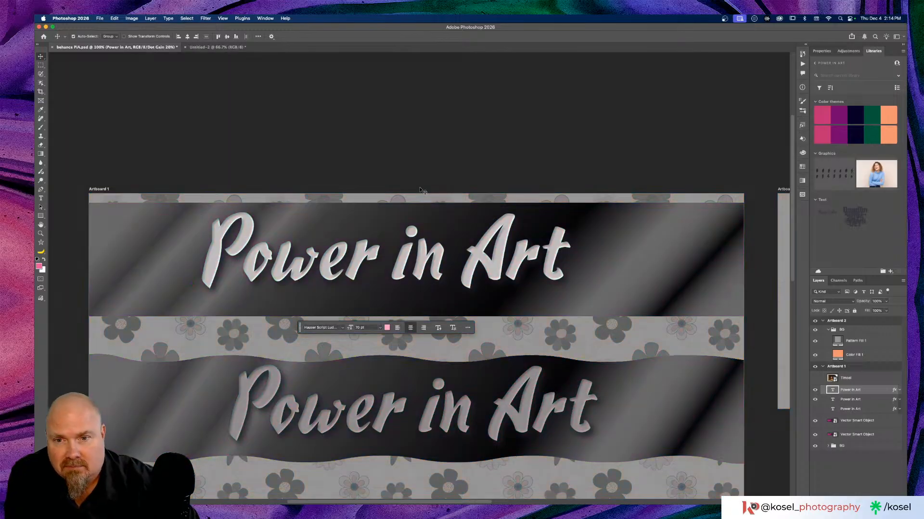
pyautogui.scroll(-3, 429, 189)
pyautogui.hscroll(-2, 442, 187)
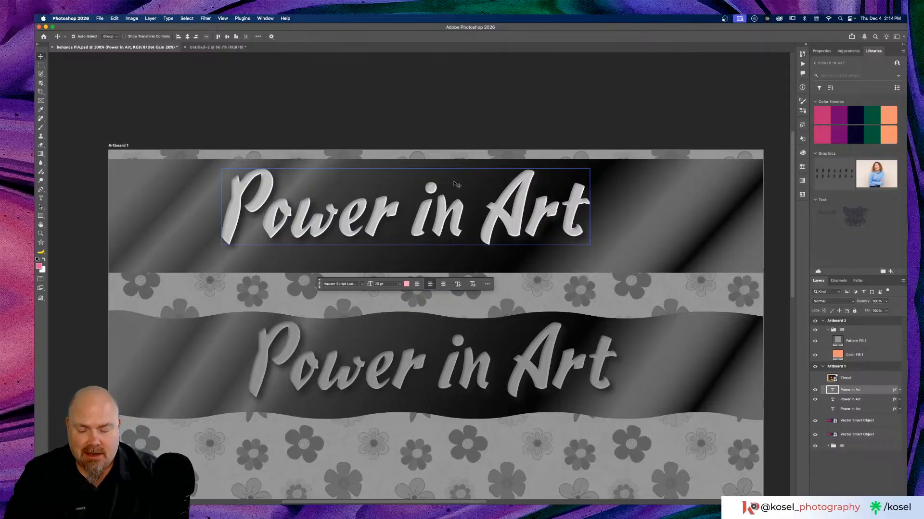
pyautogui.press('super+z')
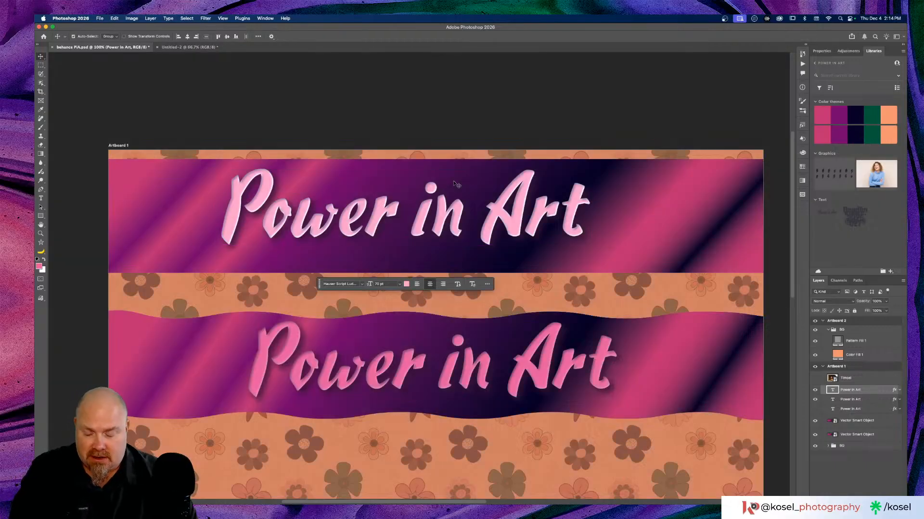
# Save the banner document.
pyautogui.press('super+s')
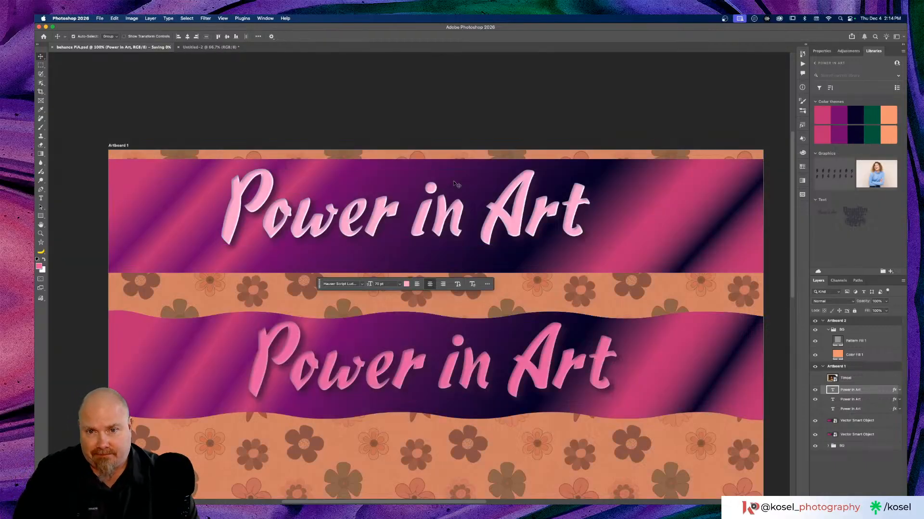
pyautogui.click(459, 165)
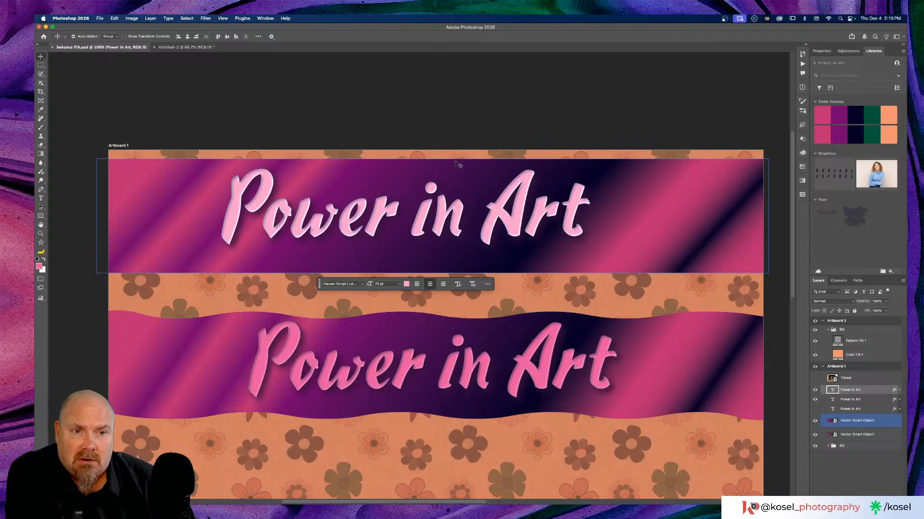
# Identify the straight upper banner's smart object by toggling its visibility, and delete it from Artboard 1.
pyautogui.scroll(-3, 454, 161)
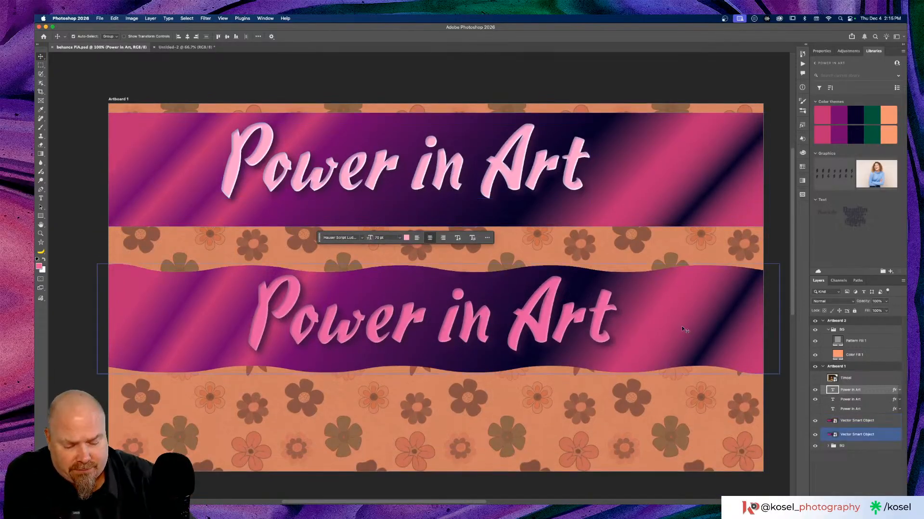
pyautogui.press('super+minus')
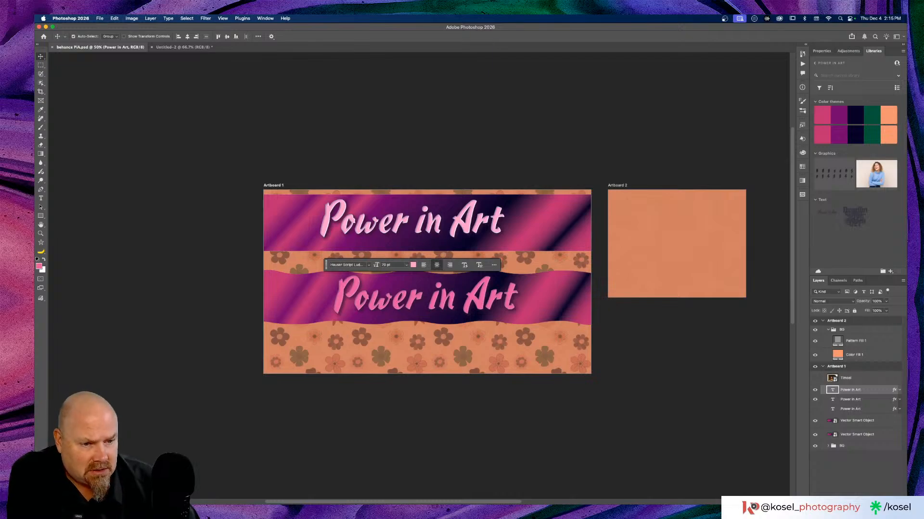
pyautogui.click(850, 433)
pyautogui.click(854, 421)
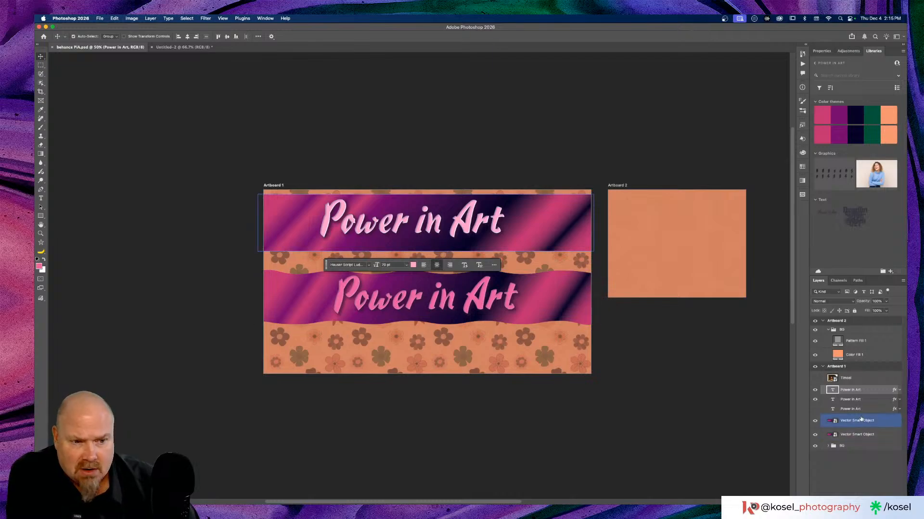
pyautogui.click(815, 421)
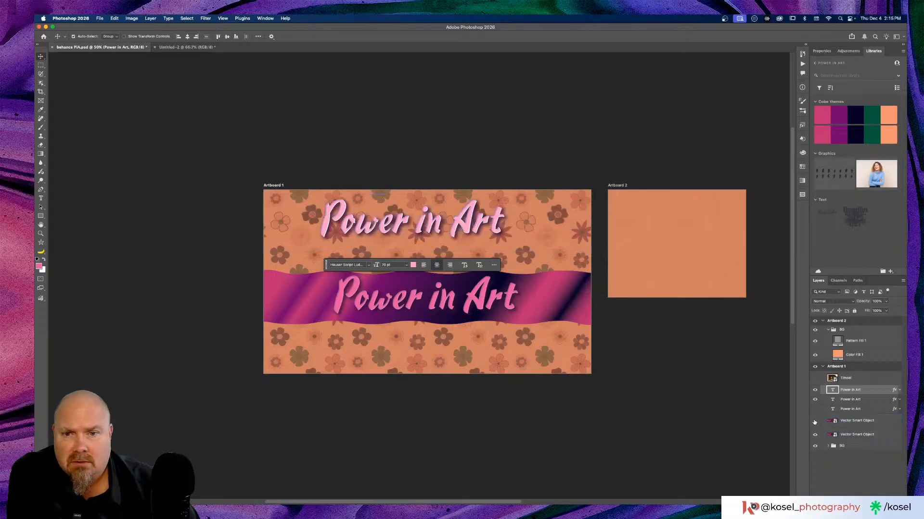
pyautogui.click(814, 422)
pyautogui.moveTo(872, 423); pyautogui.dragTo(871, 498)
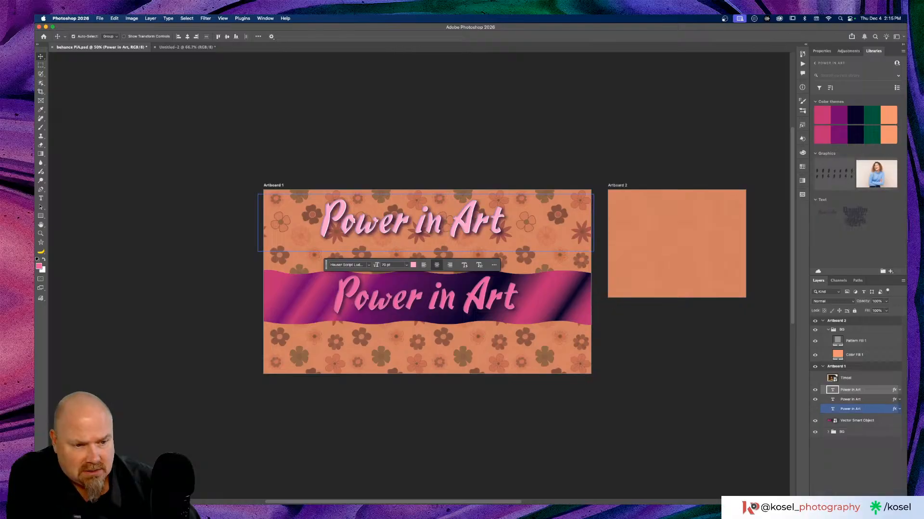
# Move the wavy banner straight up on Artboard 1 so it sits behind the light pink title.
pyautogui.click(868, 421)
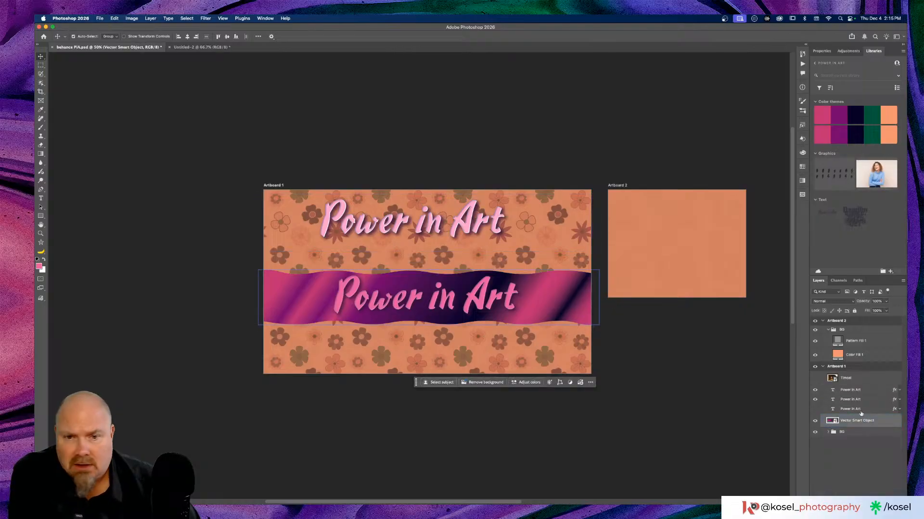
pyautogui.press('Up')
pyautogui.press('Up')
pyautogui.press('Up')
pyautogui.press('Up')
pyautogui.press('Up')
pyautogui.press('Up')
pyautogui.press('Up')
pyautogui.press('Up')
pyautogui.press('Up')
pyautogui.press('Up')
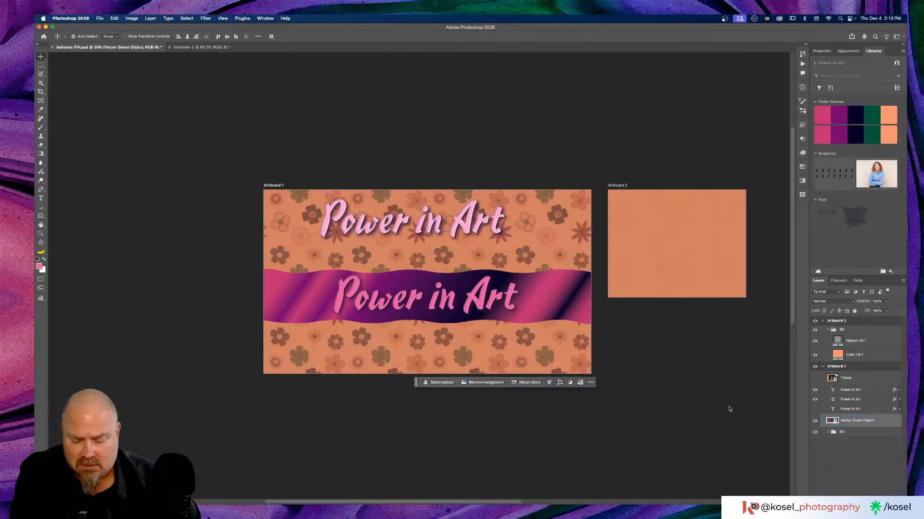
pyautogui.hotkey('shift', 'Up')
pyautogui.hotkey('shift', 'Up')
pyautogui.hotkey('shift', 'Up')
pyautogui.hotkey('shift', 'Up')
pyautogui.hotkey('shift', 'Up')
pyautogui.hotkey('shift', 'Up')
pyautogui.hotkey('shift', 'Up')
pyautogui.hotkey('shift', 'Up')
pyautogui.hotkey('shift', 'Up')
pyautogui.hotkey('shift', 'Up')
pyautogui.hotkey('shift', 'Up')
pyautogui.hotkey('shift', 'Up')
pyautogui.hotkey('shift', 'Up')
pyautogui.hotkey('shift', 'Up')
pyautogui.hotkey('shift', 'Up')
pyautogui.hotkey('shift', 'Up')
pyautogui.hotkey('shift', 'Up')
pyautogui.hotkey('shift', 'Up')
pyautogui.hotkey('shift', 'Up')
pyautogui.hotkey('shift', 'Up')
pyautogui.hotkey('shift', 'Up')
pyautogui.hotkey('shift', 'Up')
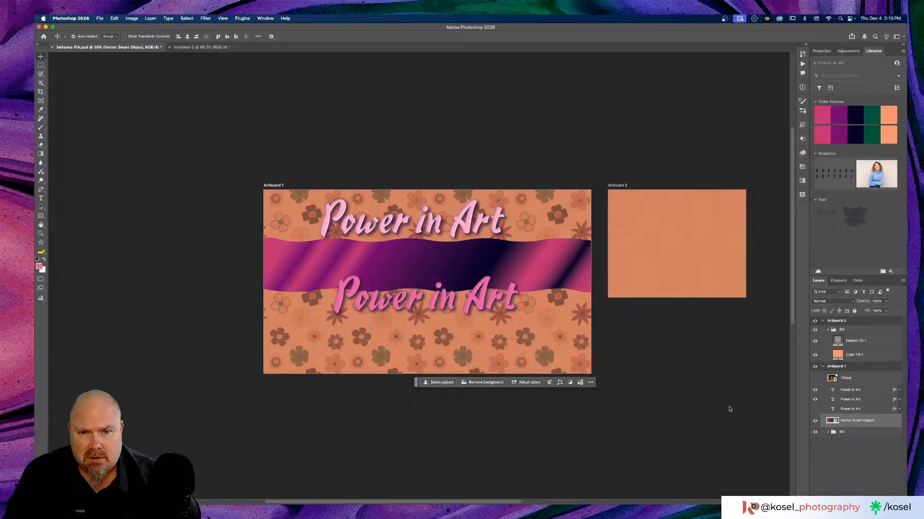
pyautogui.hotkey('shift', 'Up')
pyautogui.hotkey('shift', 'Up')
pyautogui.hotkey('shift', 'Up')
pyautogui.hotkey('shift', 'Up')
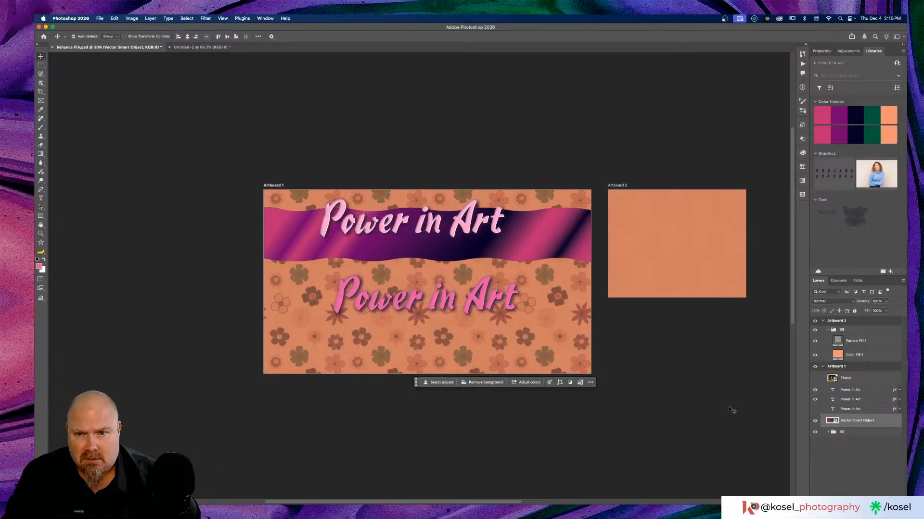
pyautogui.hotkey('shift', 'Up')
pyautogui.hotkey('shift', 'Up')
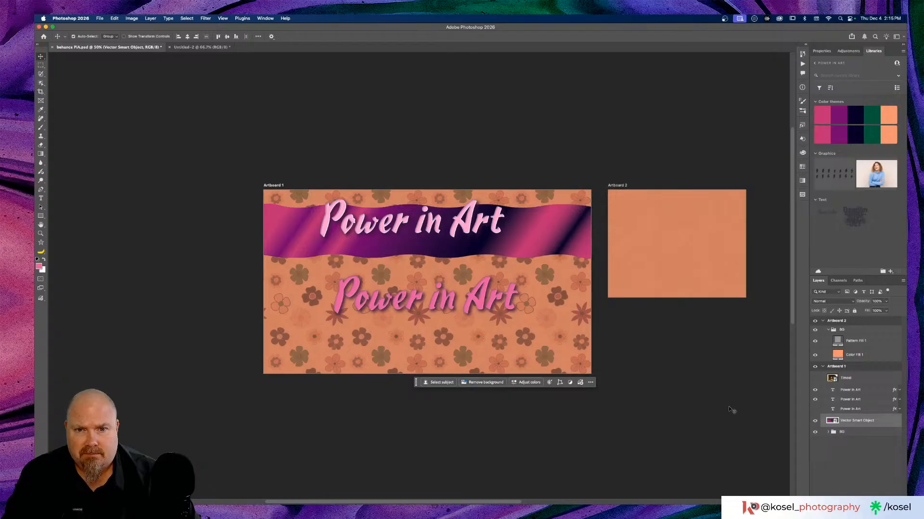
pyautogui.press('super+1')
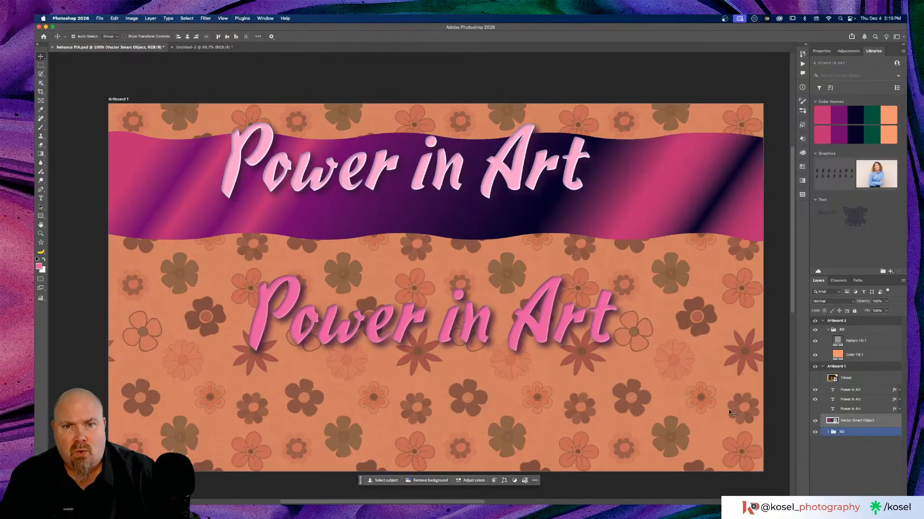
# Squash the wavy banner vertically from its lower edge to frame the light pink title, and center that title horizontally on Artboard 1.
pyautogui.click(870, 422)
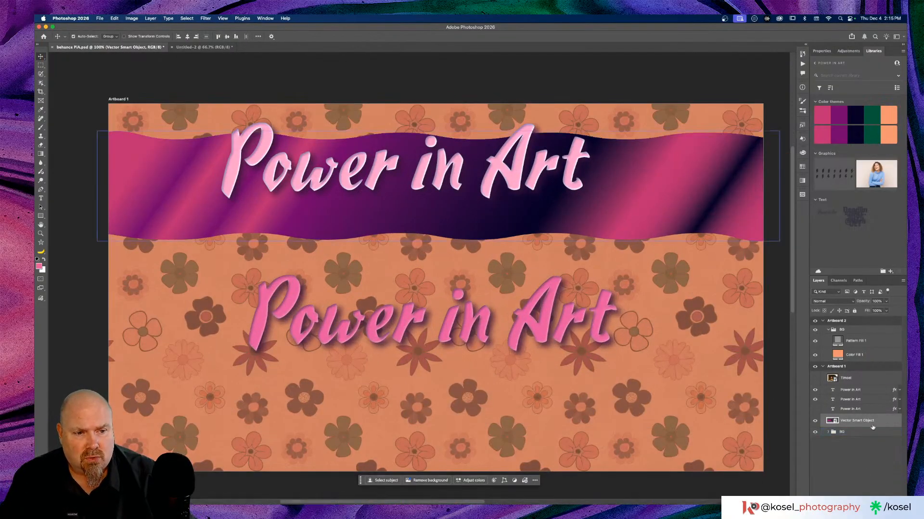
pyautogui.press('super+t')
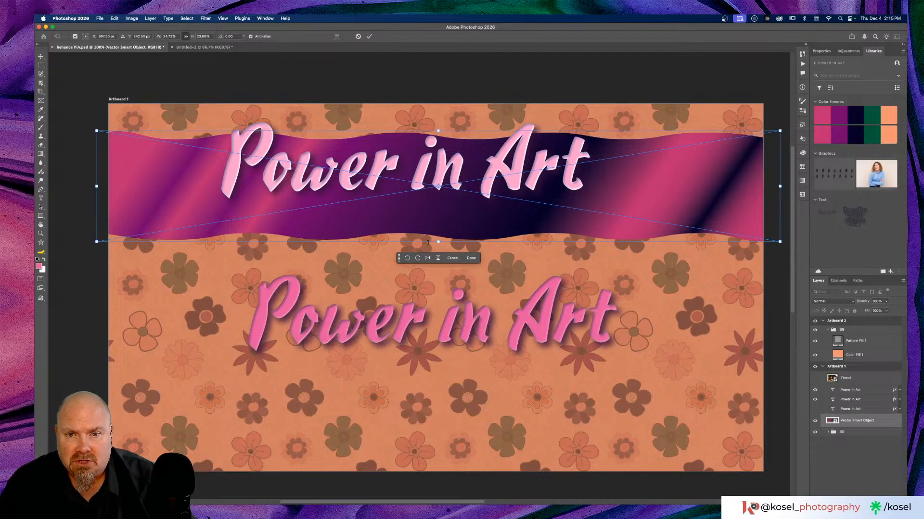
pyautogui.moveTo(438, 241); pyautogui.dragTo(442, 211)
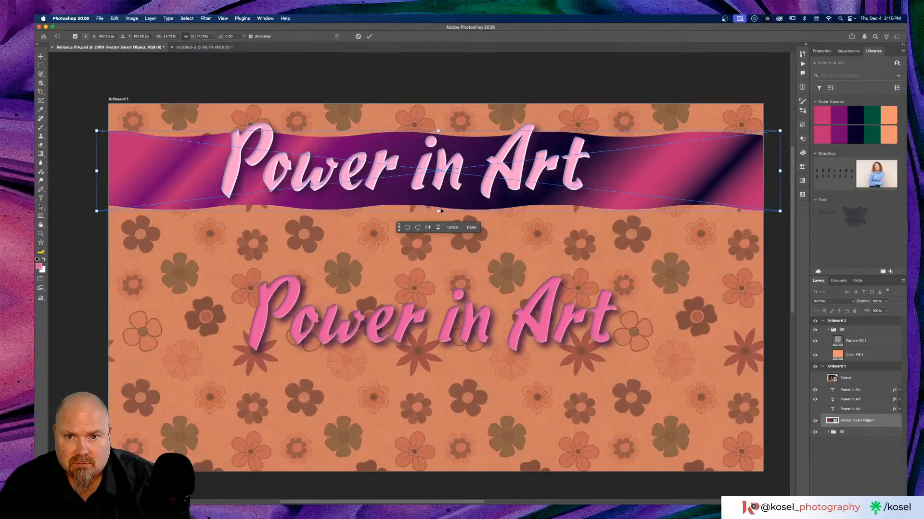
pyautogui.click(471, 227)
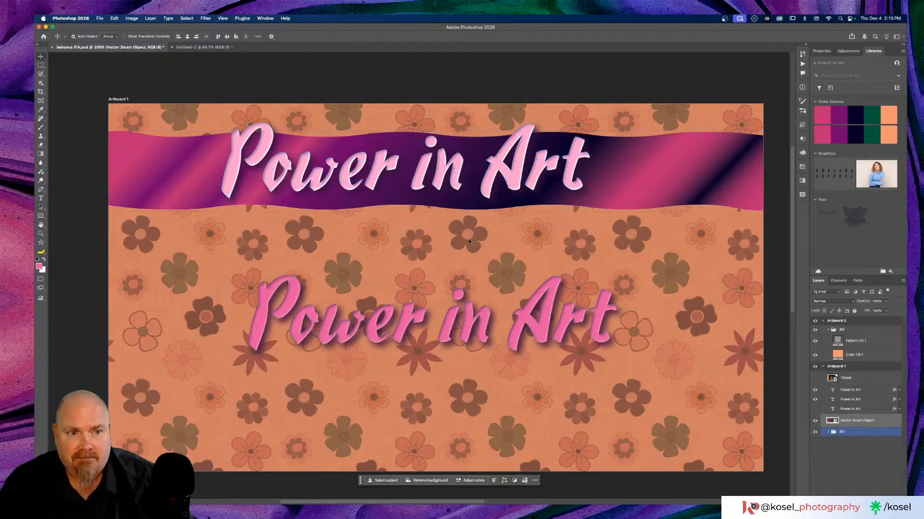
pyautogui.click(445, 173)
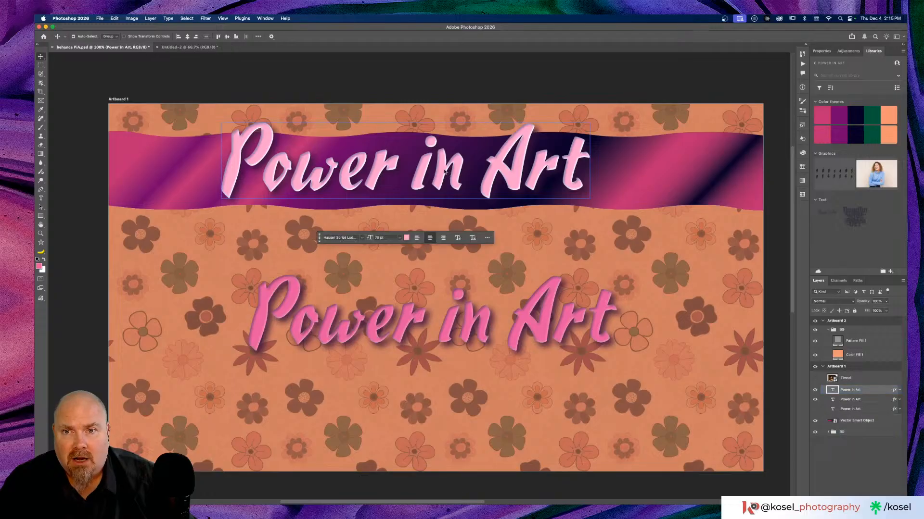
pyautogui.click(188, 37)
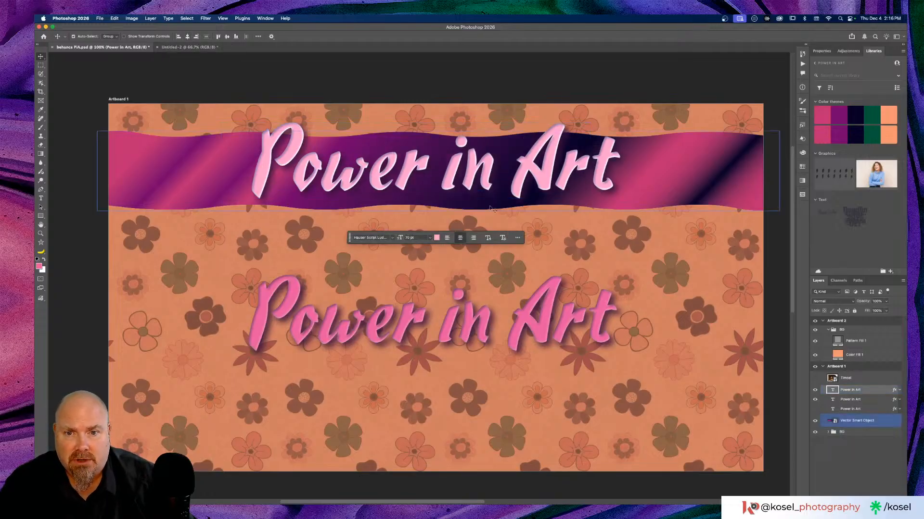
# Delete the darker pink "Power in Art" title layer from the middle of Artboard 1.
pyautogui.click(880, 357)
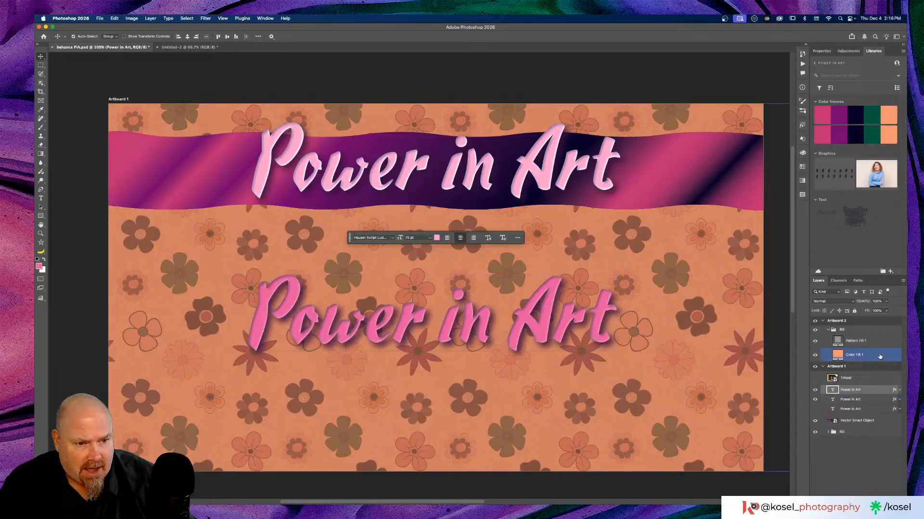
pyautogui.click(851, 400)
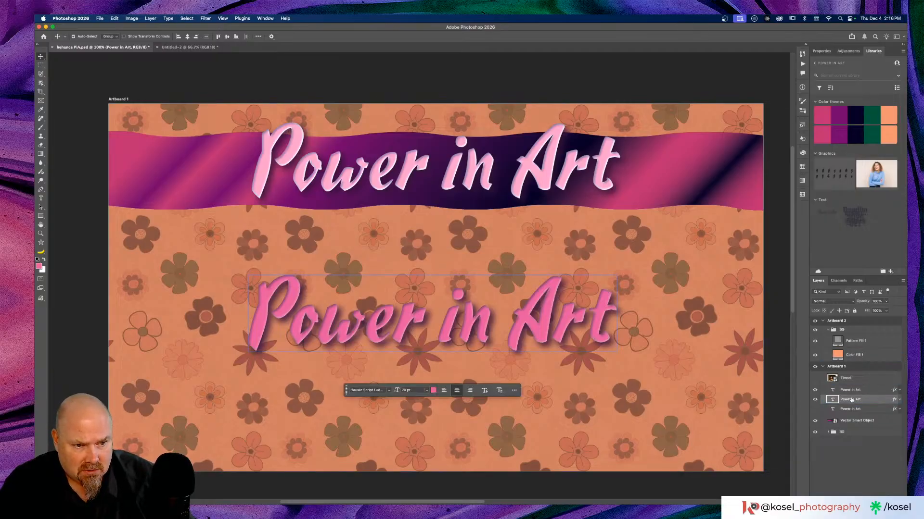
pyautogui.moveTo(883, 400); pyautogui.dragTo(897, 498)
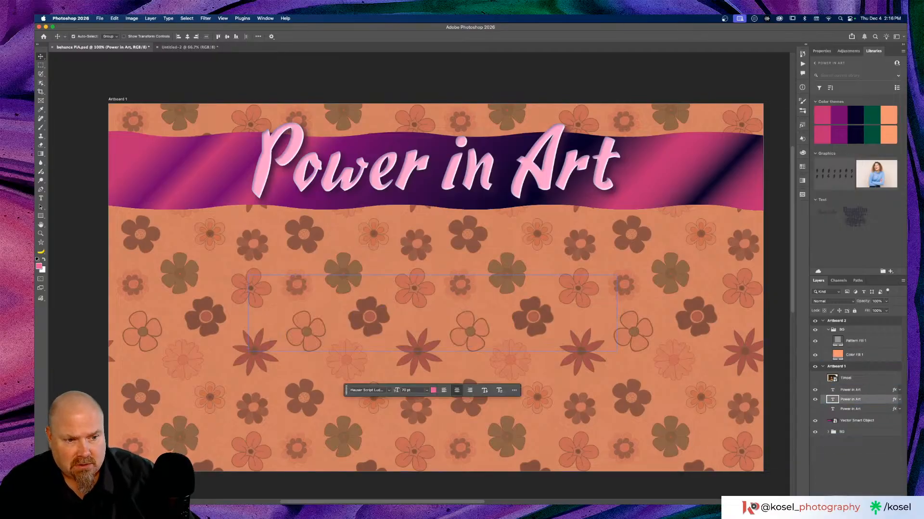
pyautogui.click(702, 444)
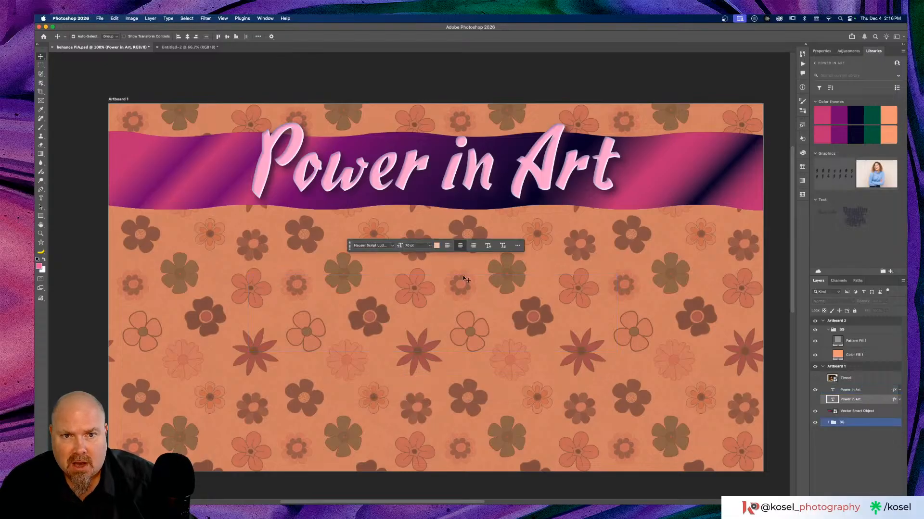
# Show the hidden peach "Power in Art" text layer beneath the light pink title to identify it, and delete that layer.
pyautogui.scroll(2, 460, 288)
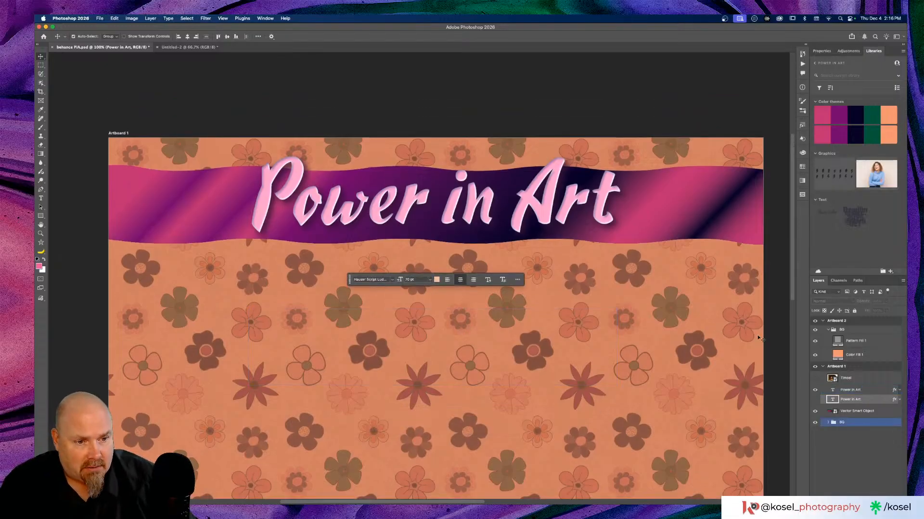
pyautogui.click(810, 355)
pyautogui.click(871, 390)
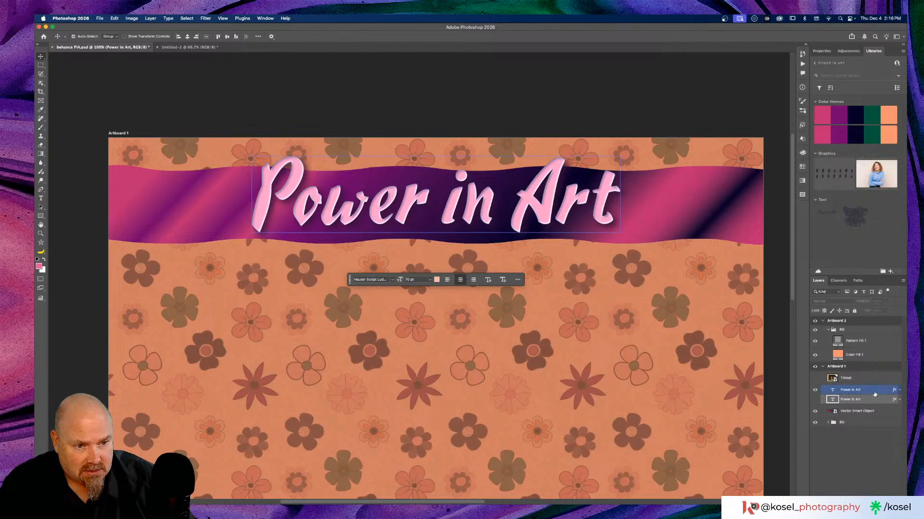
pyautogui.click(872, 401)
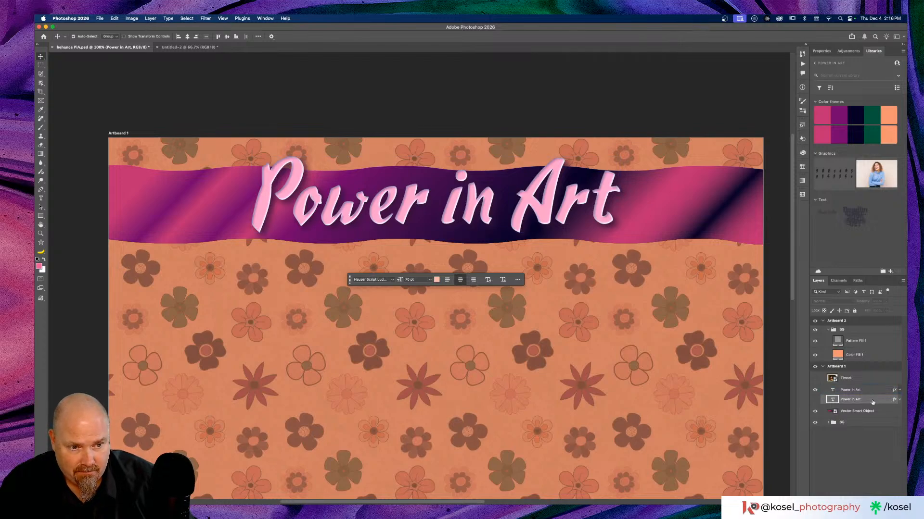
pyautogui.click(814, 399)
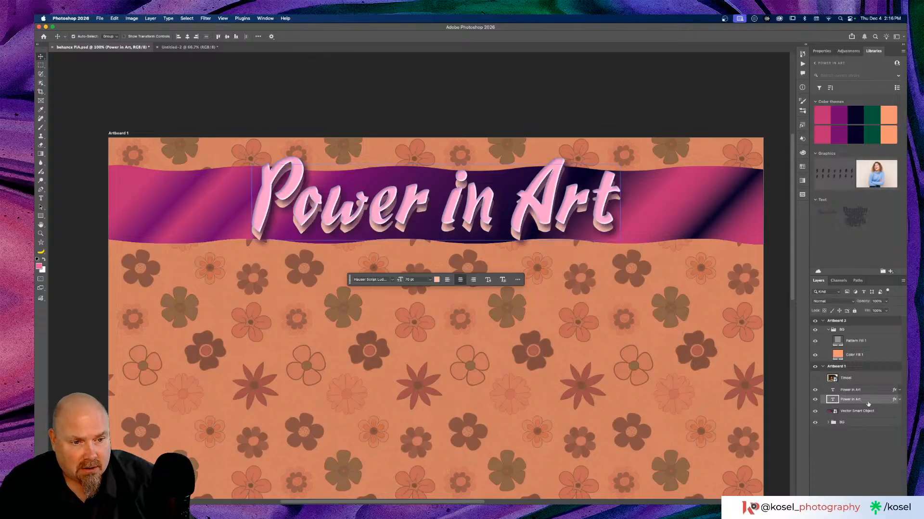
pyautogui.moveTo(867, 404); pyautogui.dragTo(886, 499)
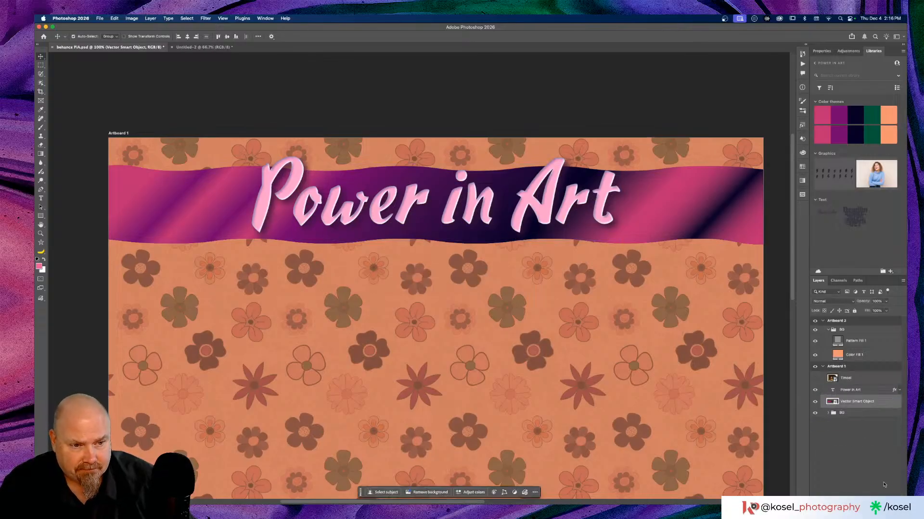
# Copy the layer effects of the light pink title onto the wavy banner's Vector Smart Object.
pyautogui.click(872, 390)
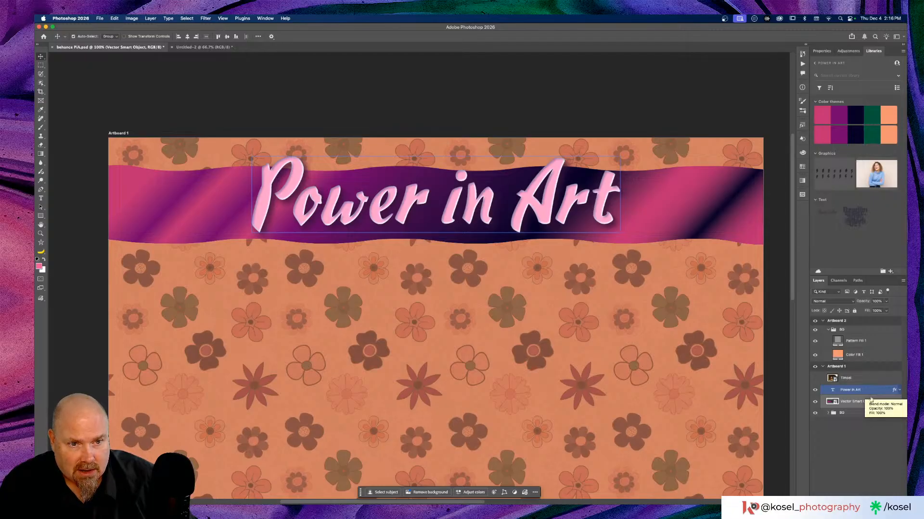
pyautogui.click(870, 402)
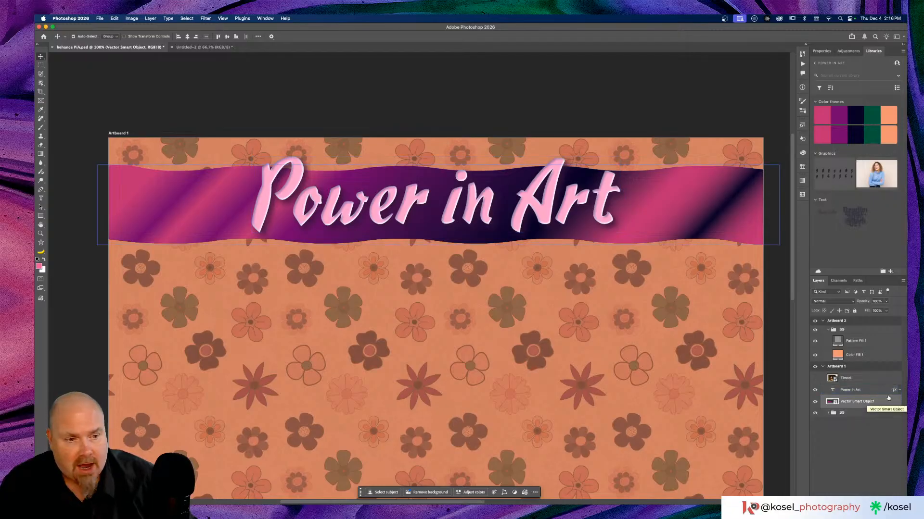
pyautogui.click(891, 390)
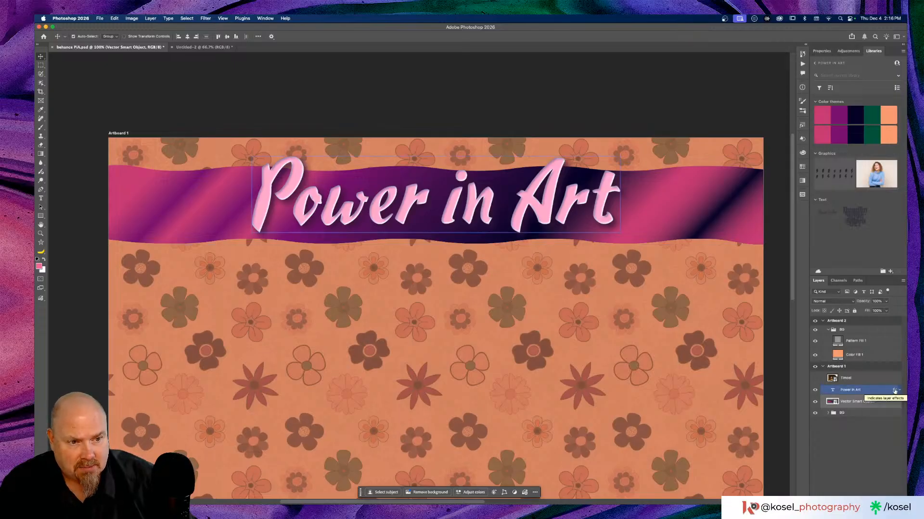
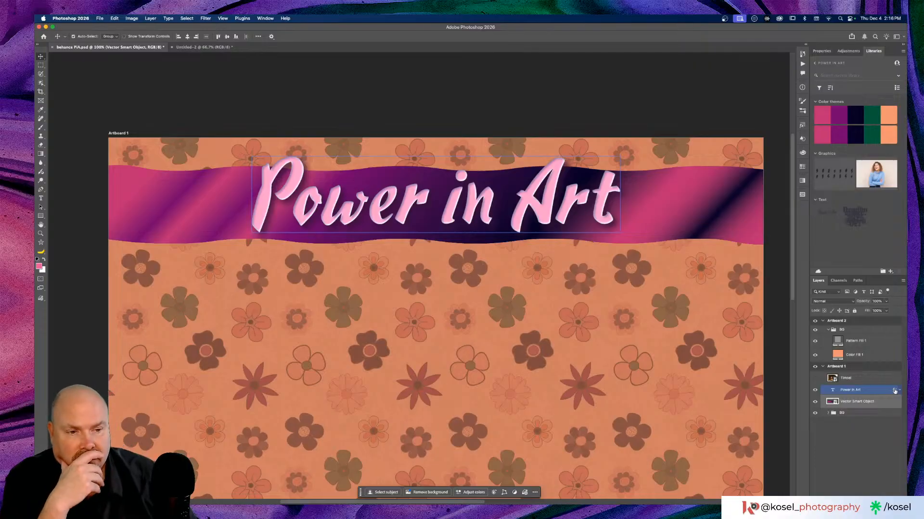
pyautogui.click(873, 402)
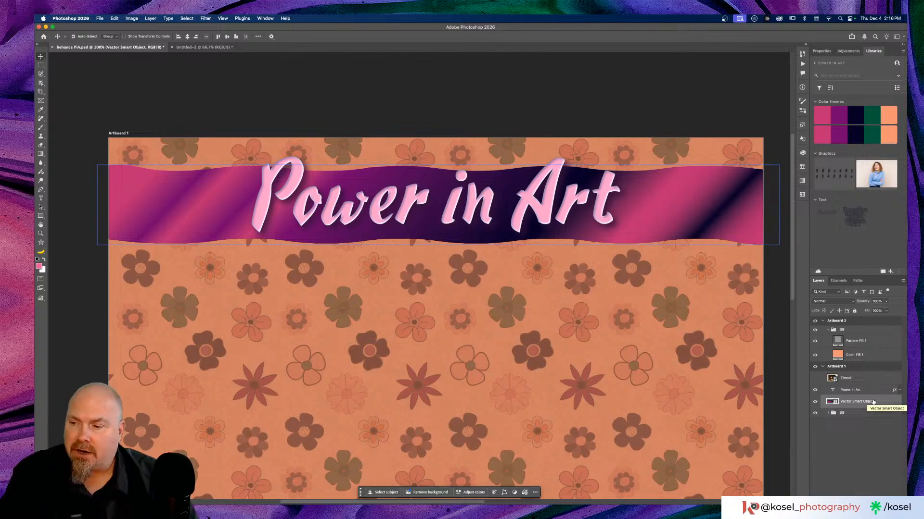
pyautogui.click(893, 390)
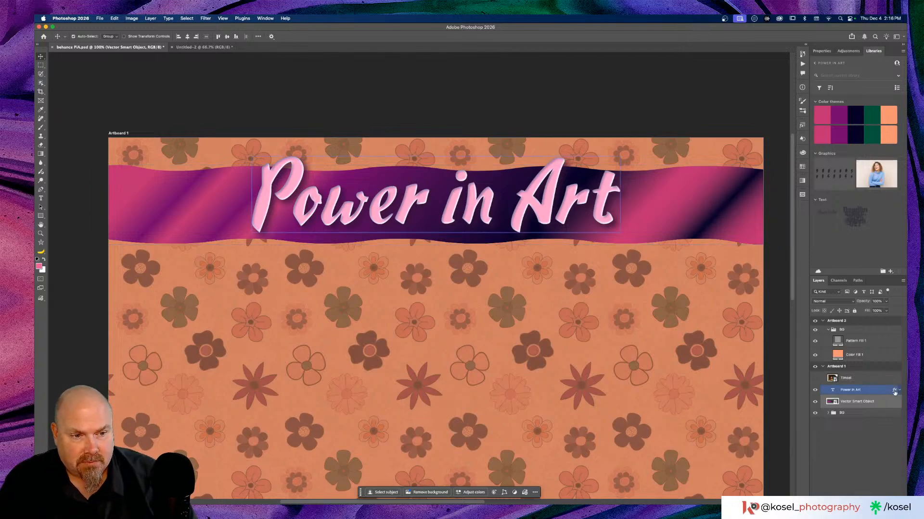
pyautogui.click(891, 404)
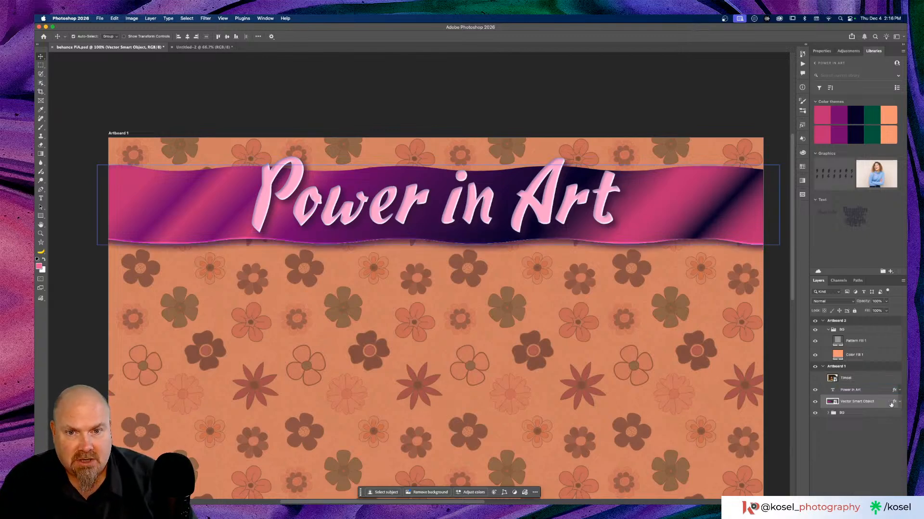
pyautogui.click(750, 393)
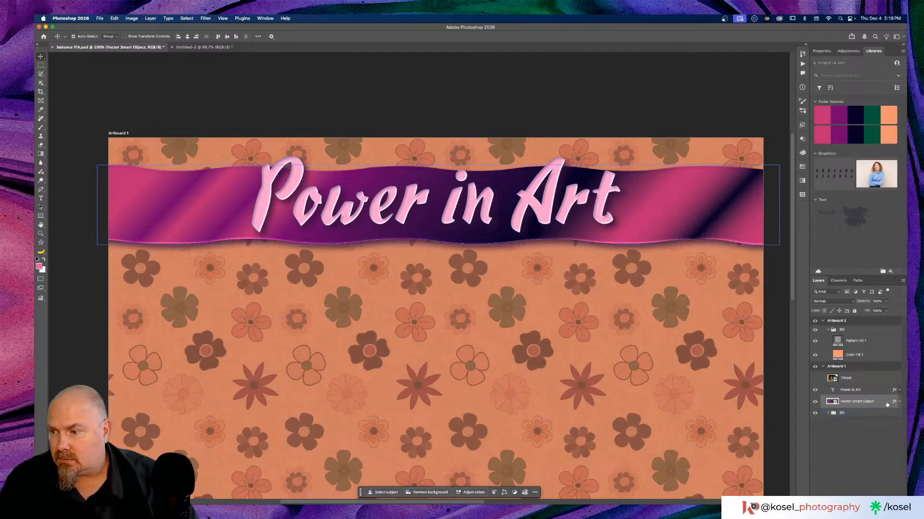
# Preview the wavy banner's layer style with Inner Shadow toggled, and turn off its Inner Glow while keeping the Drop Shadow.
pyautogui.doubleClick(887, 404)
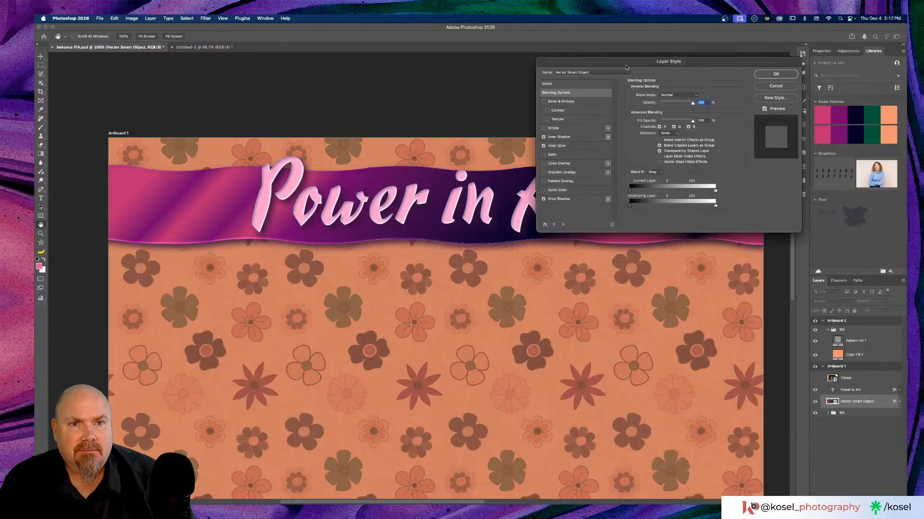
pyautogui.moveTo(634, 63); pyautogui.dragTo(397, 270)
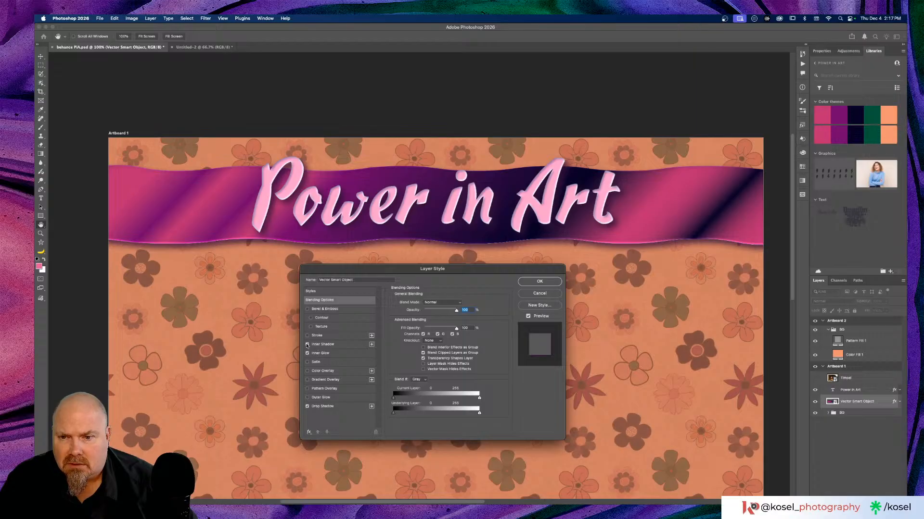
pyautogui.click(307, 344)
pyautogui.click(307, 345)
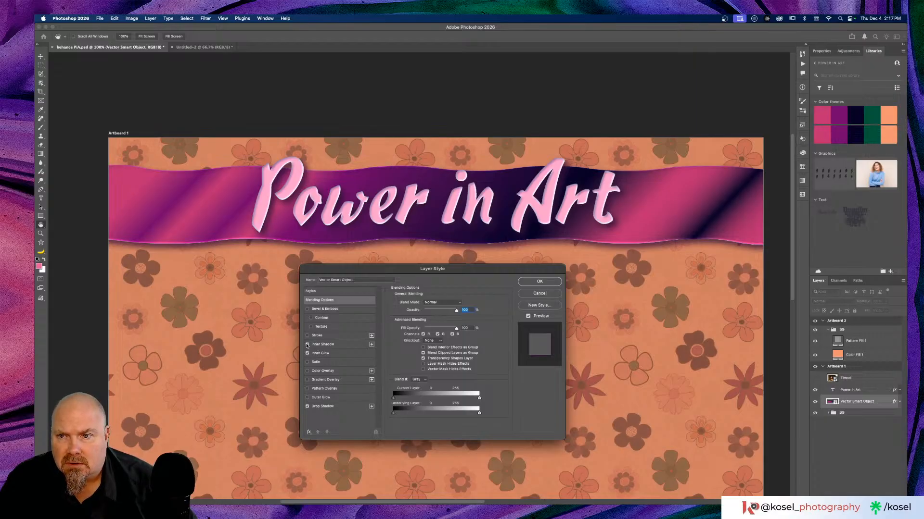
pyautogui.click(307, 353)
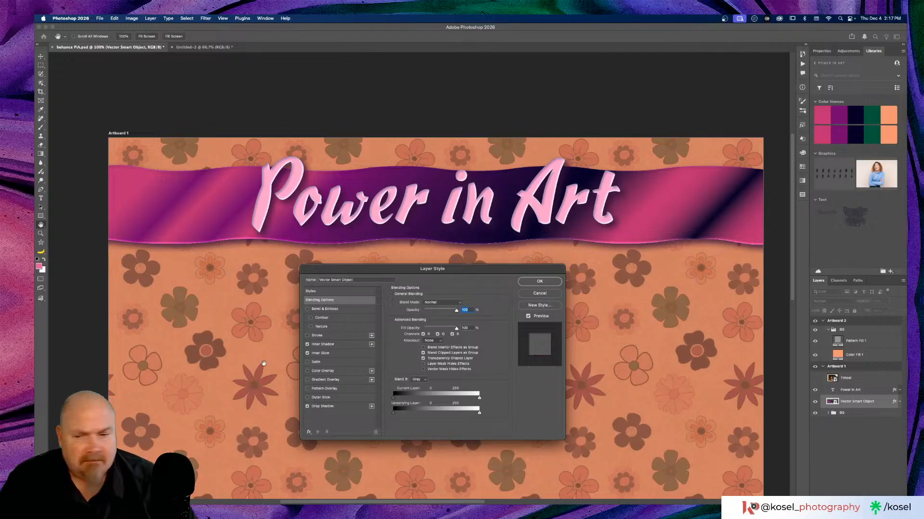
pyautogui.click(308, 354)
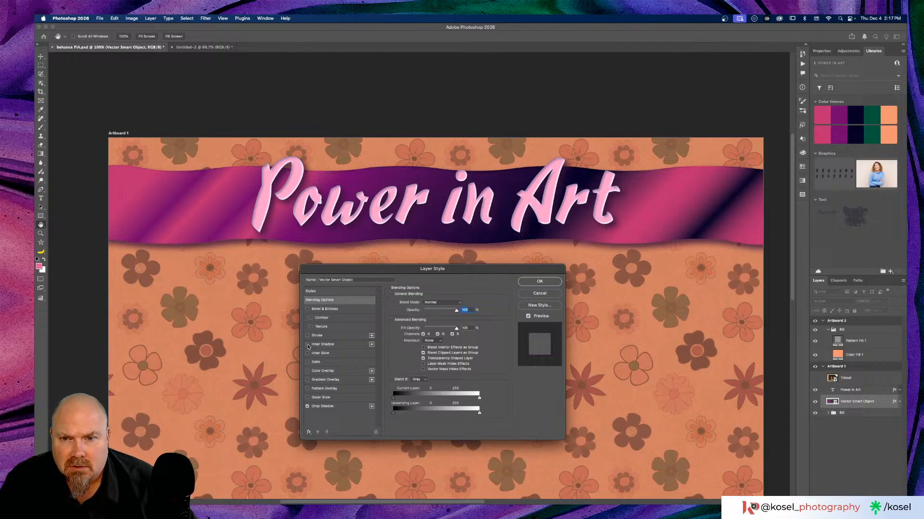
pyautogui.click(558, 280)
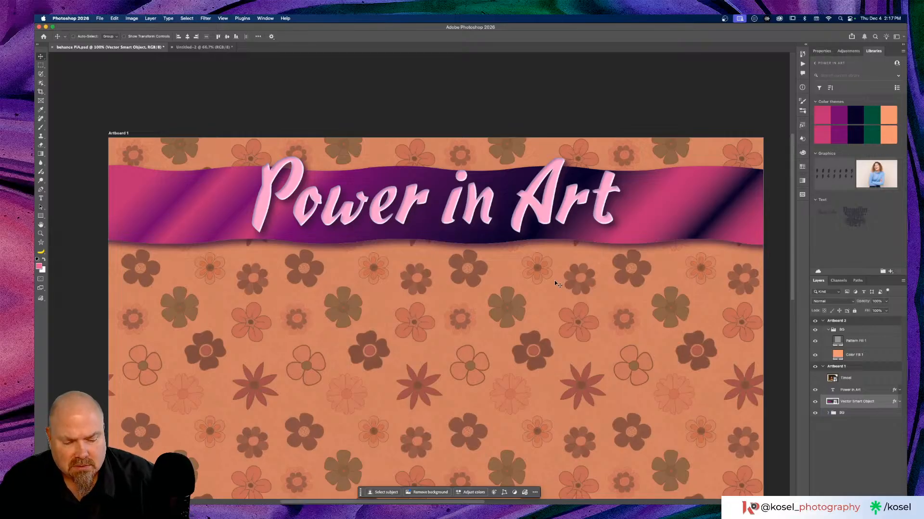
# Examine the title and the banner's shadow edges up close, and check the overall look of both artboards from a distance.
pyautogui.press('super+plus')
pyautogui.press('super+plus')
pyautogui.press('super+minus')
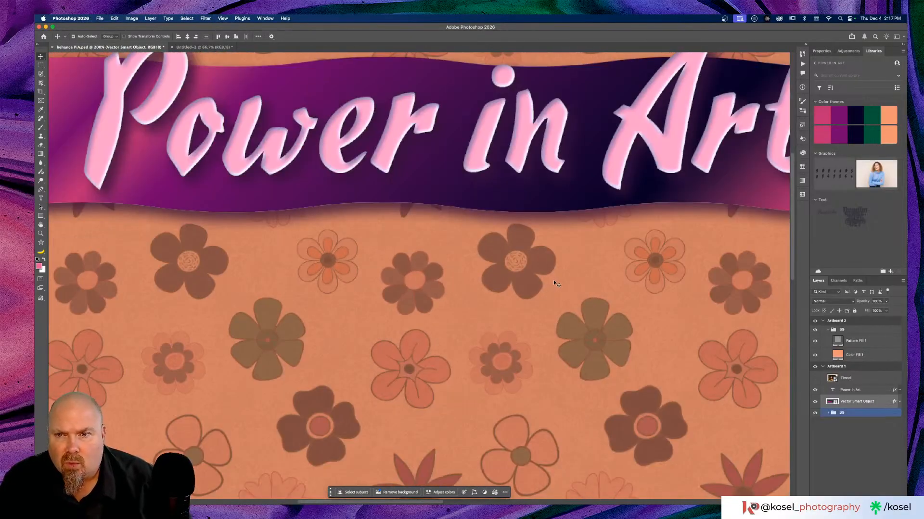
pyautogui.scroll(5, 553, 280)
pyautogui.scroll(-2, 553, 281)
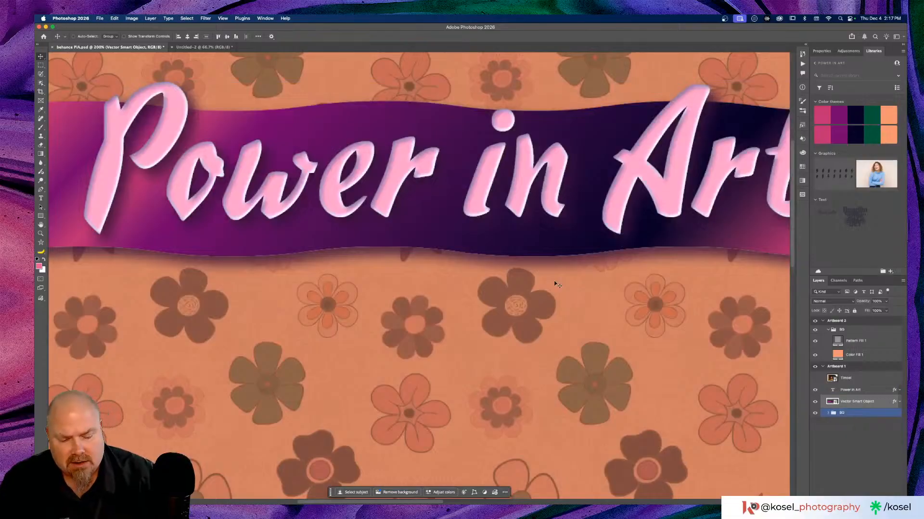
pyautogui.press('super+0')
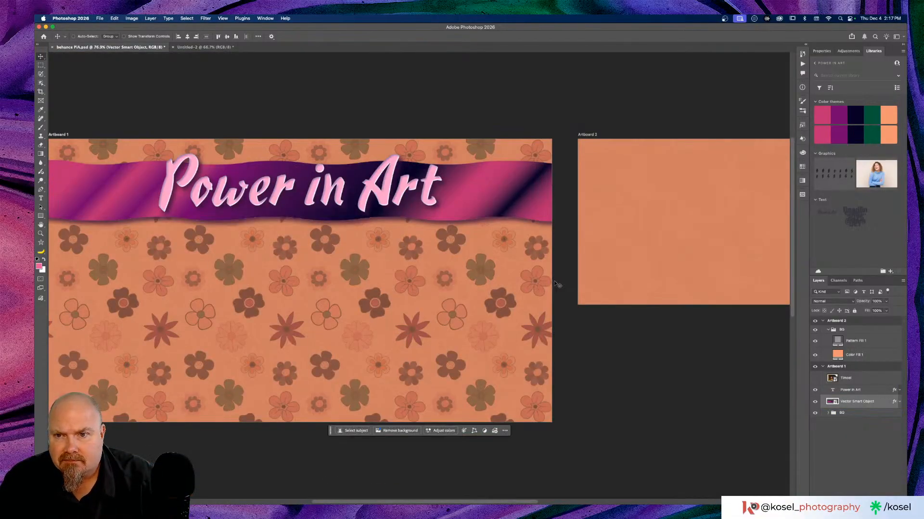
pyautogui.press('super+minus')
pyautogui.press('super+minus')
pyautogui.press('super+minus')
pyautogui.press('super+minus')
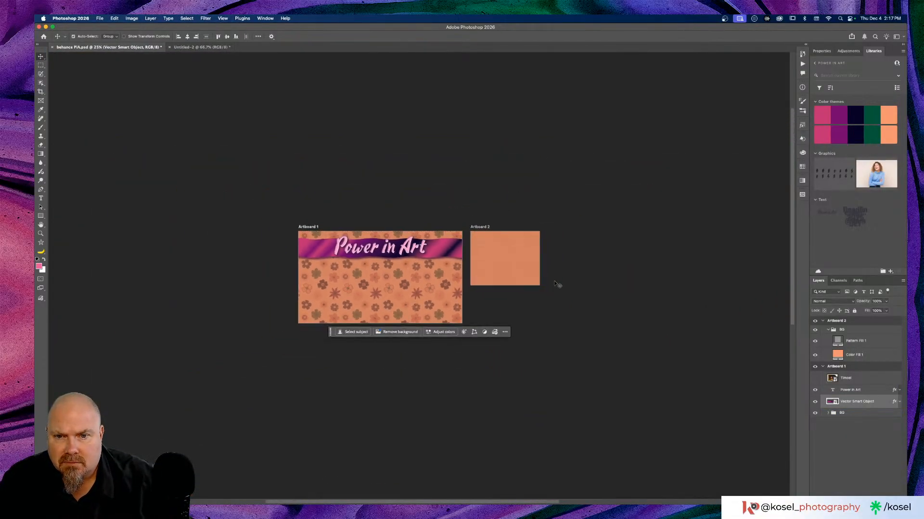
pyautogui.click(416, 295)
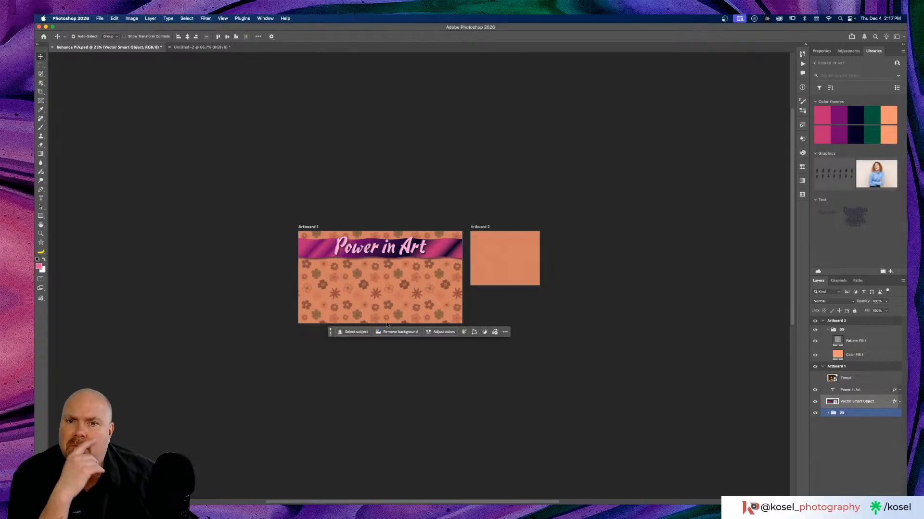
pyautogui.scroll(3, 418, 292)
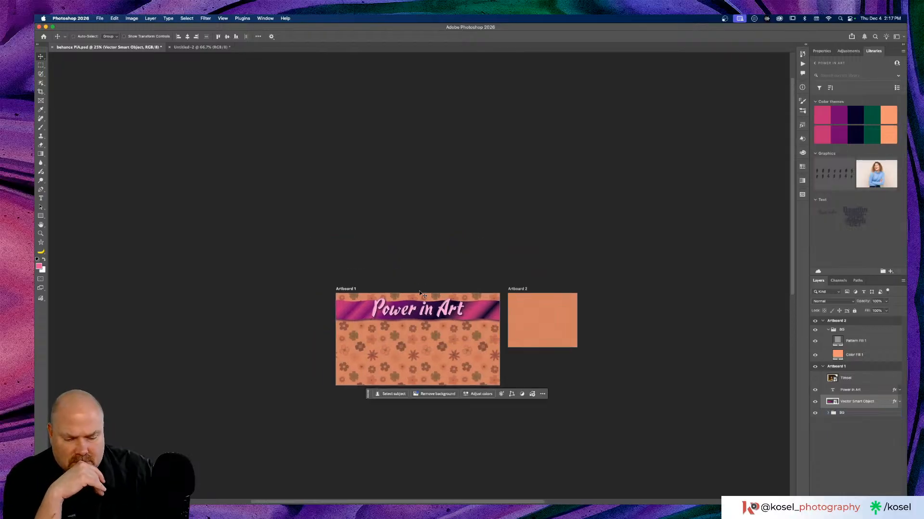
# Examine the "Power in Art" banner up close on Artboard 1 and check the wavy banner's dimensions and extent.
pyautogui.press('super+minus')
pyautogui.press('super+plus')
pyautogui.press('super+plus')
pyautogui.press('super+plus')
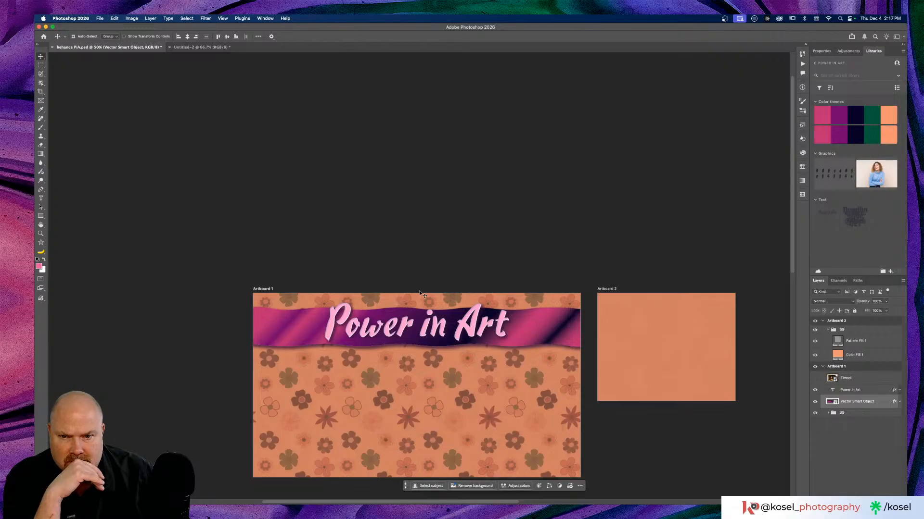
pyautogui.scroll(-5, 420, 294)
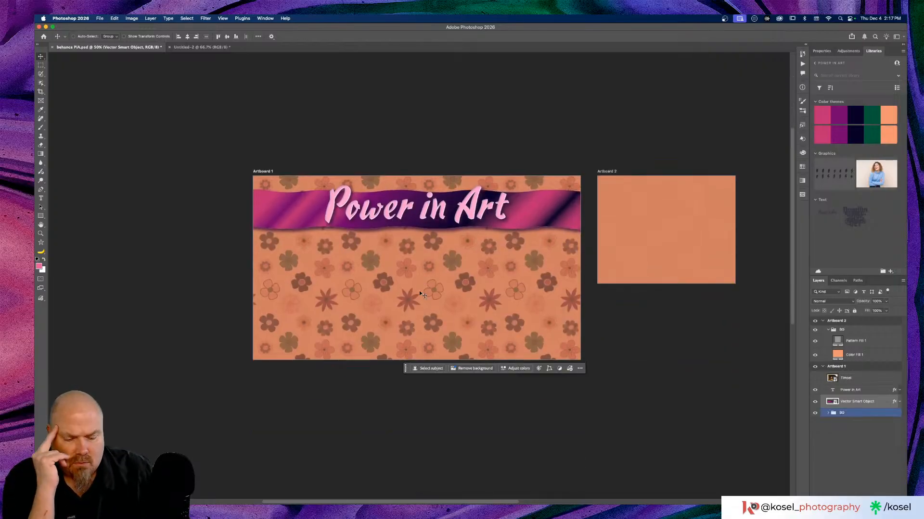
pyautogui.press('super+plus')
pyautogui.press('super+plus')
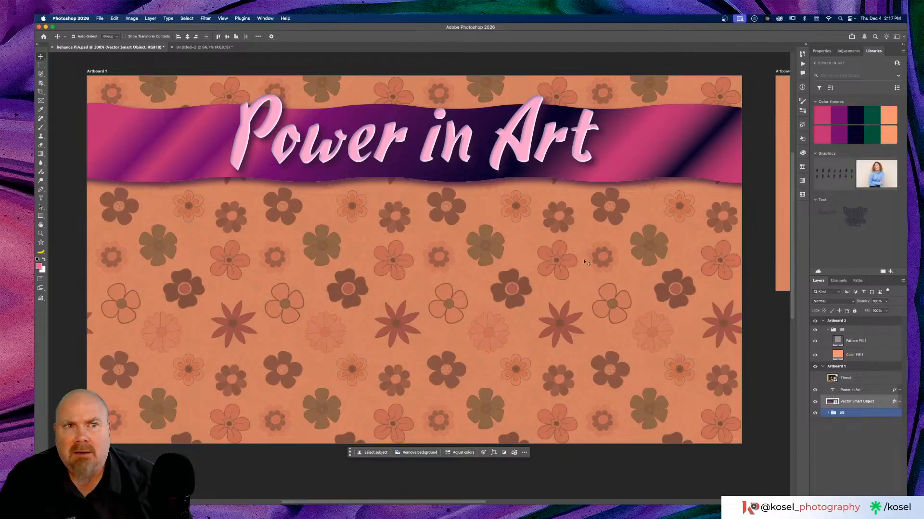
pyautogui.click(821, 51)
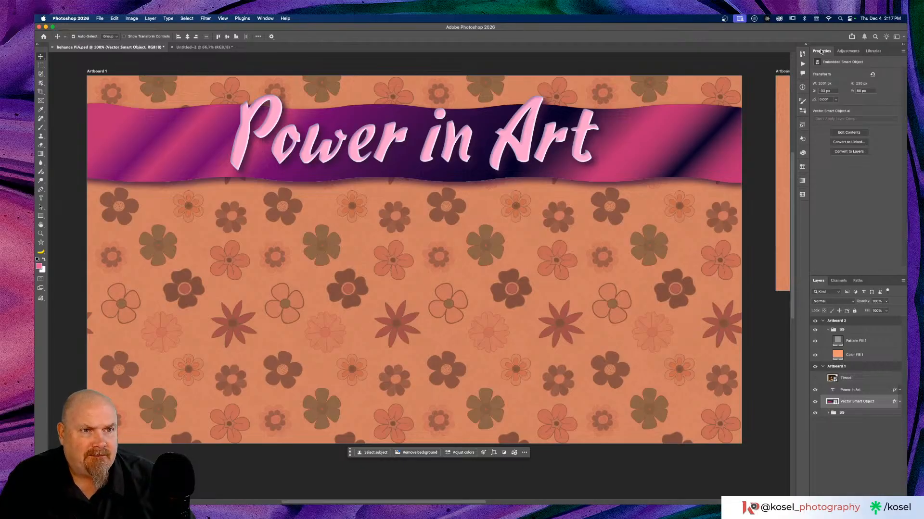
pyautogui.click(461, 270)
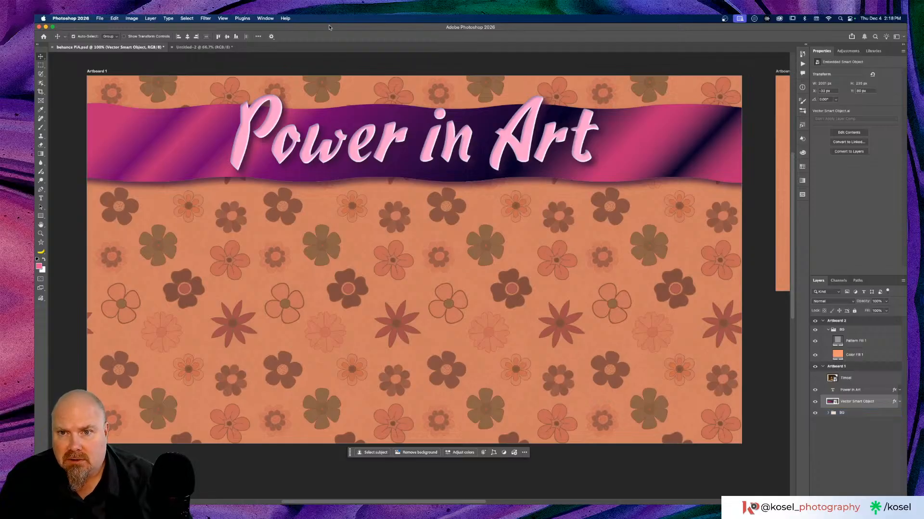
pyautogui.press('super+a')
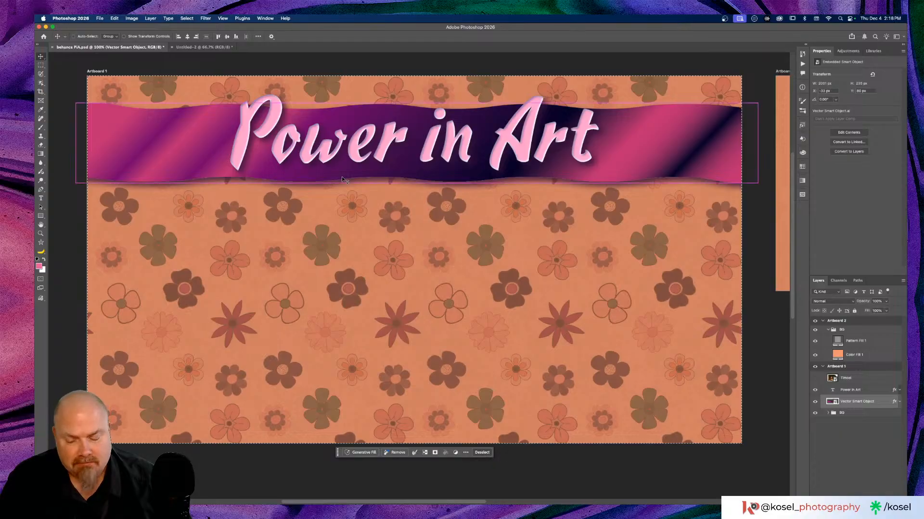
pyautogui.press('super+d')
# Switch to Illustrator and show the transform properties of the selected wavy gradient rectangle.
pyautogui.press('super+Tab')
pyautogui.press('super+Tab')
pyautogui.press('super+Tab')
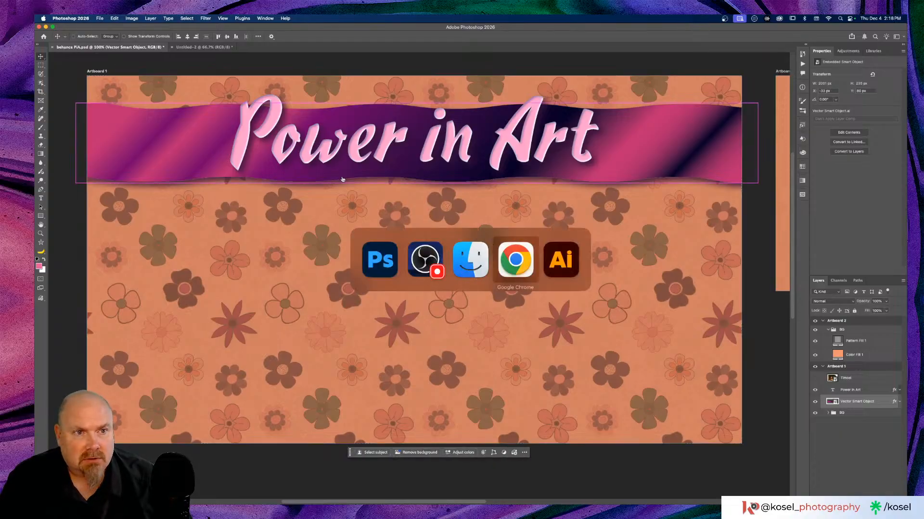
pyautogui.press('super+Tab')
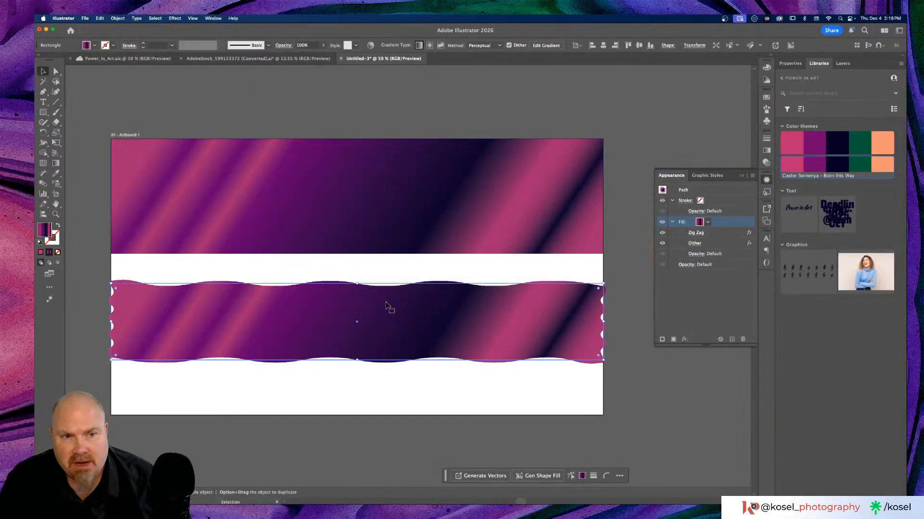
pyautogui.click(789, 66)
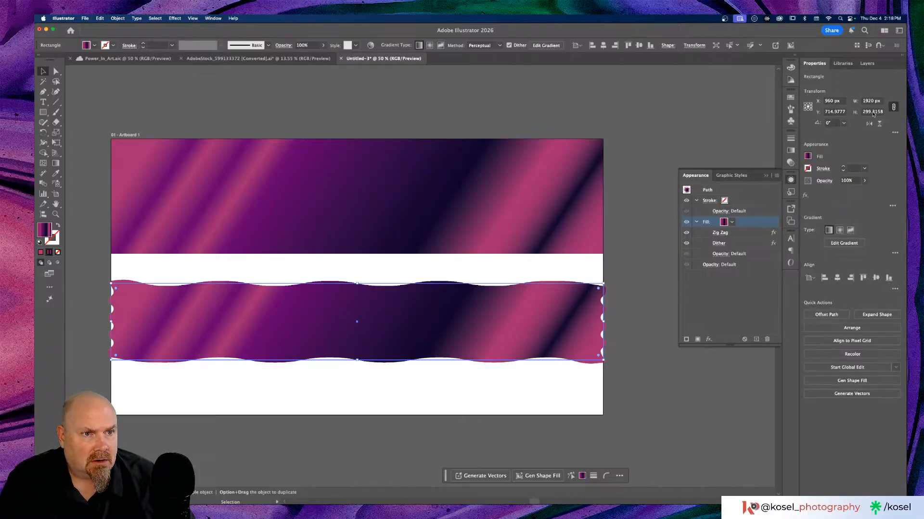
# Try to set the wavy rectangle's height to 235 px with its width and height proportions linked.
pyautogui.click(863, 111)
pyautogui.doubleClick(863, 111)
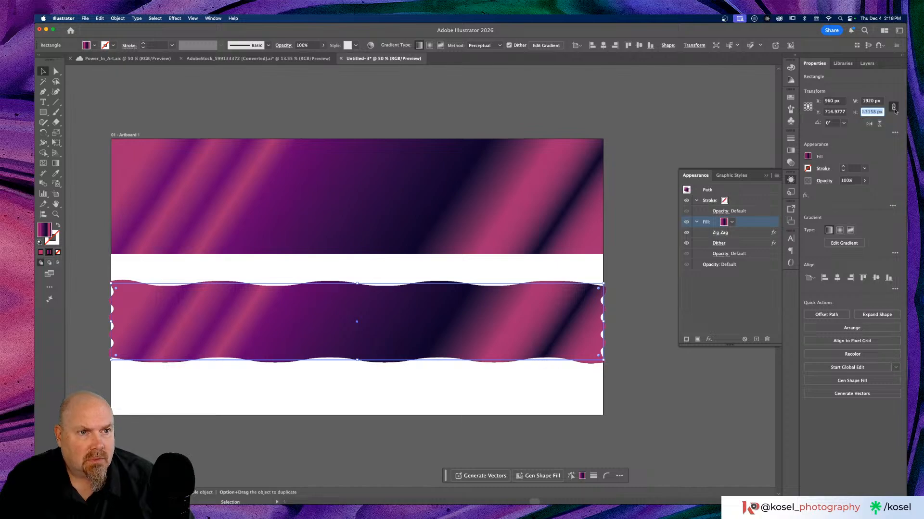
pyautogui.write('23')
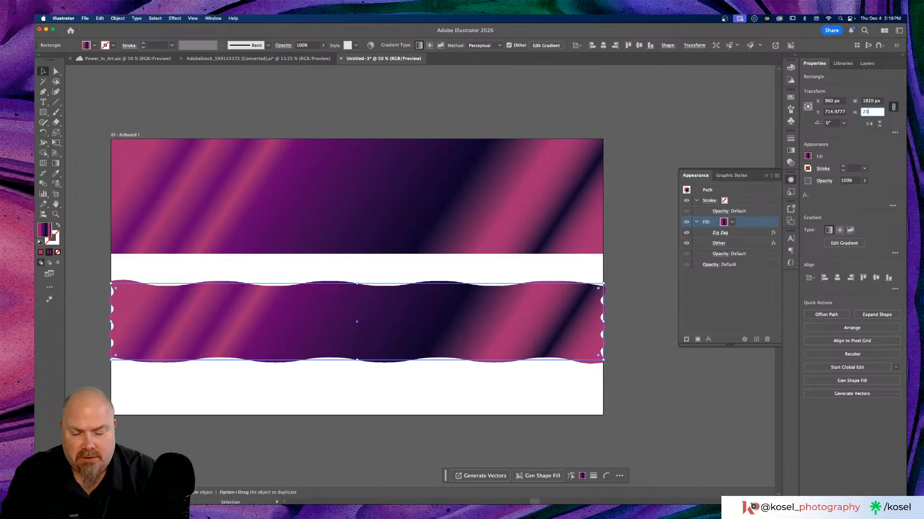
pyautogui.write('5')
pyautogui.press('Return')
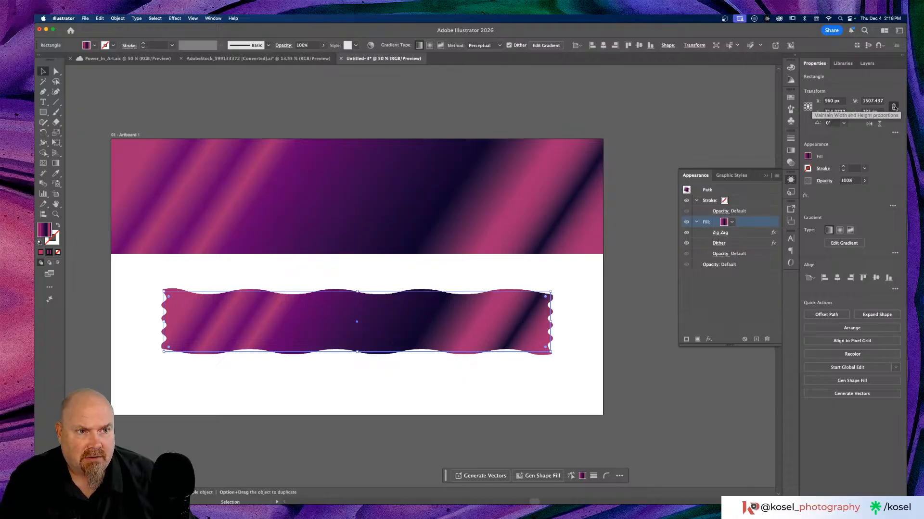
# Undo the proportional resize and set the wavy rectangle's height to 235 px with width and height unlinked.
pyautogui.click(894, 106)
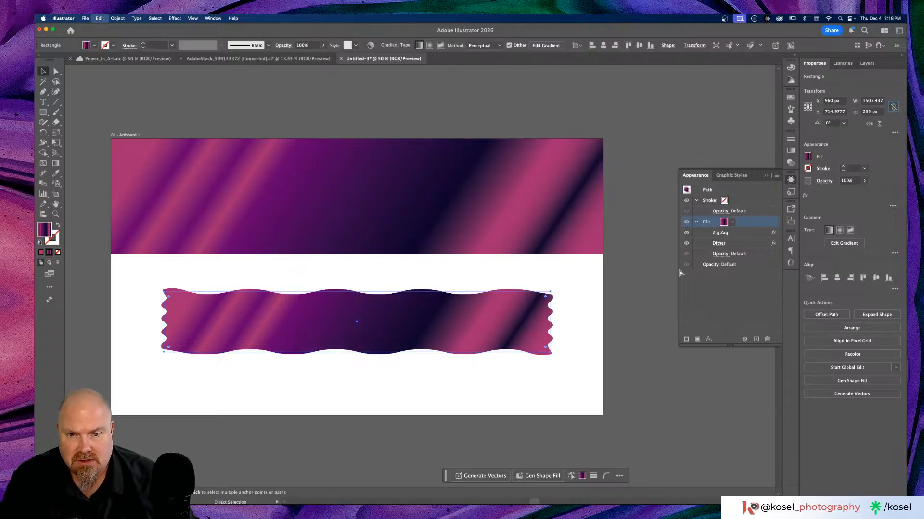
pyautogui.press('super+z')
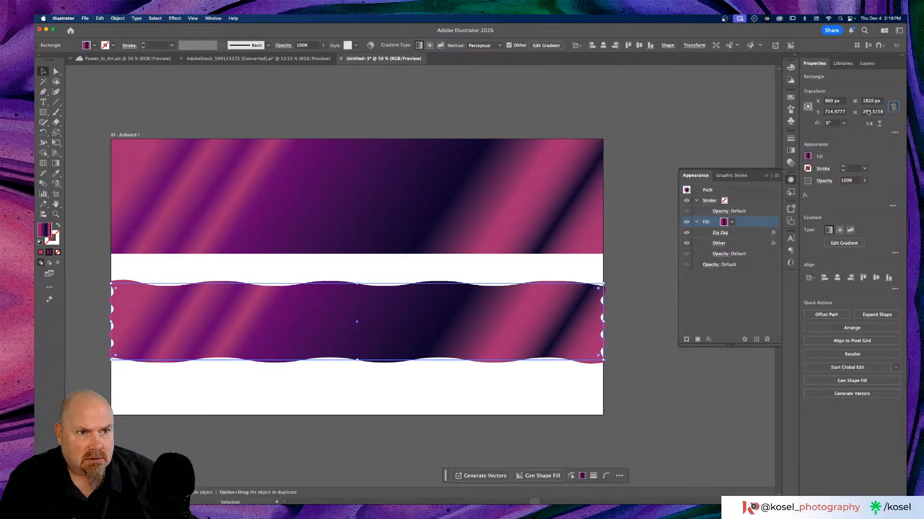
pyautogui.click(868, 112)
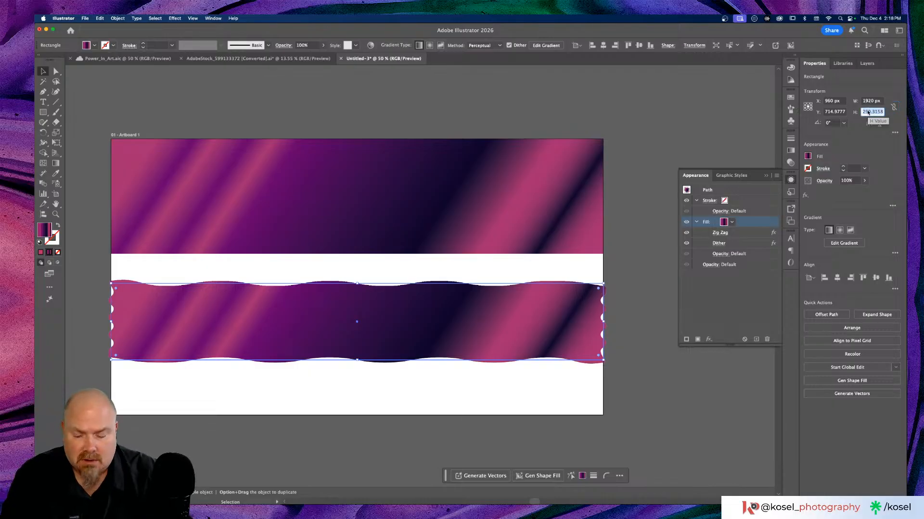
pyautogui.write('235')
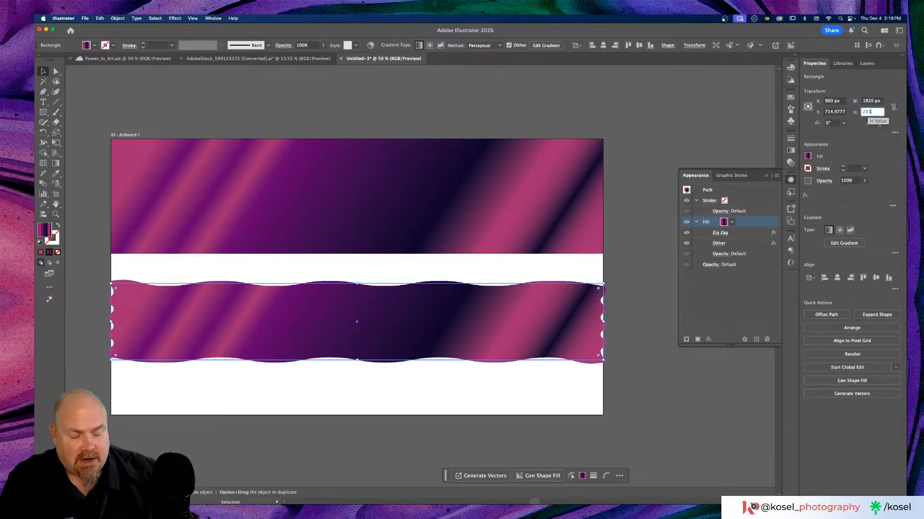
pyautogui.press('Return')
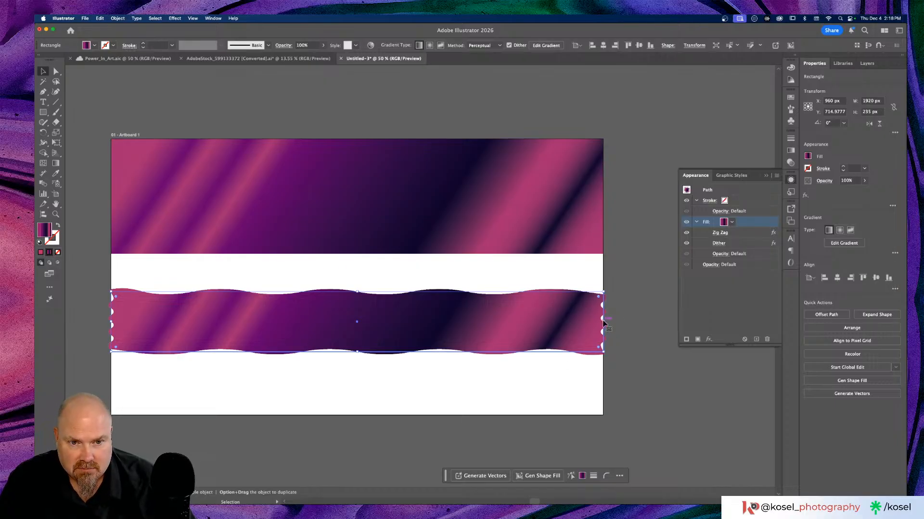
# Stretch the wavy rectangle slightly past both sides of the artboard, to about 2000 px wide.
pyautogui.moveTo(604, 321); pyautogui.dragTo(613, 321)
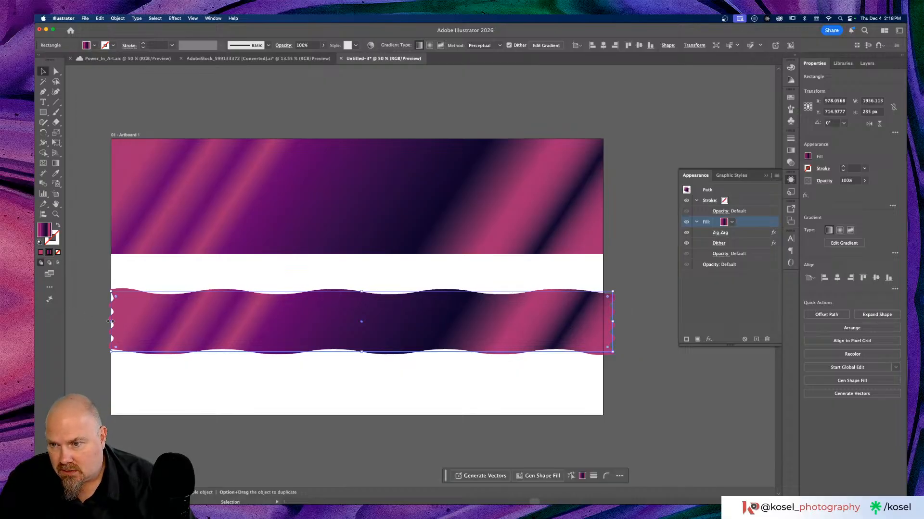
pyautogui.moveTo(112, 321); pyautogui.dragTo(101, 320)
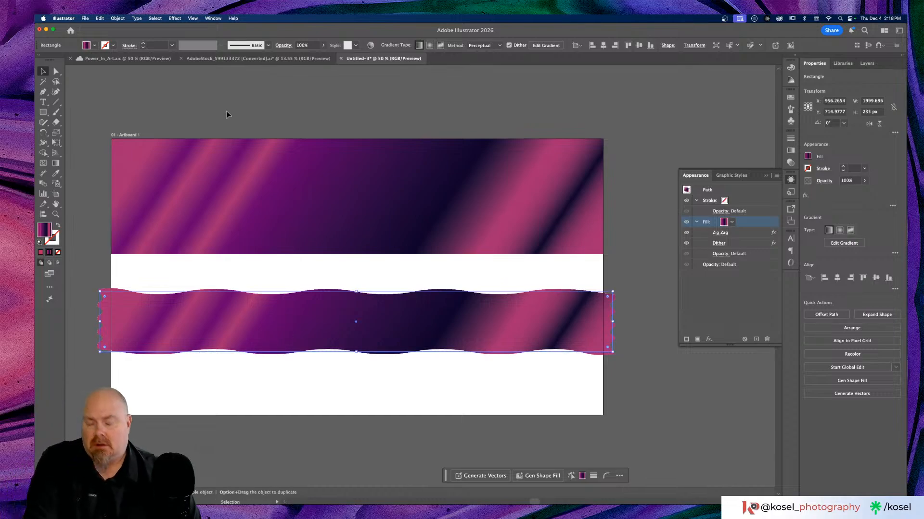
# Switch to Photoshop and paste the resized wavy banner as a smart object directly above Artboard 1's BG group.
pyautogui.press('super+Tab')
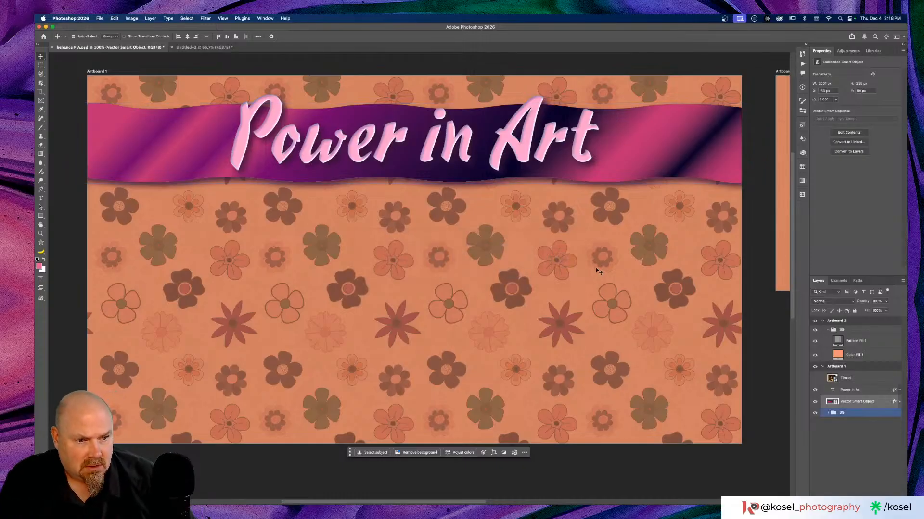
pyautogui.click(546, 350)
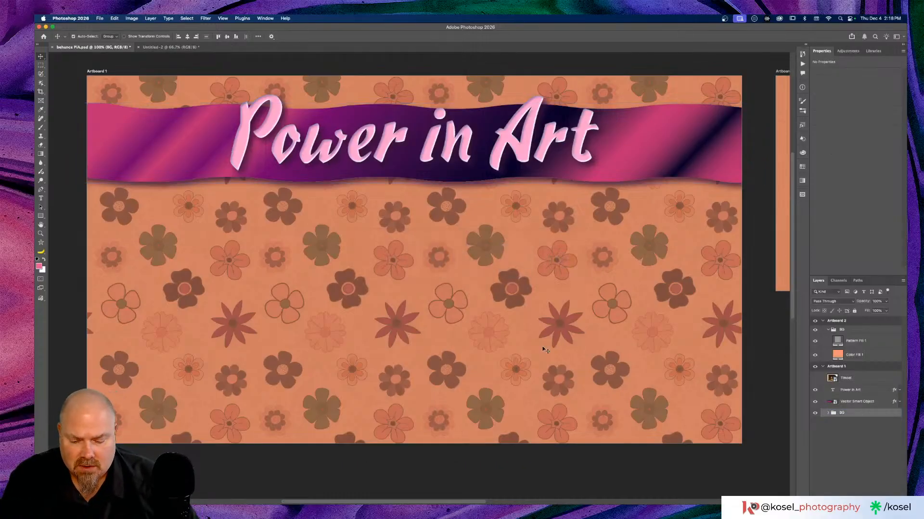
pyautogui.press('super+Tab')
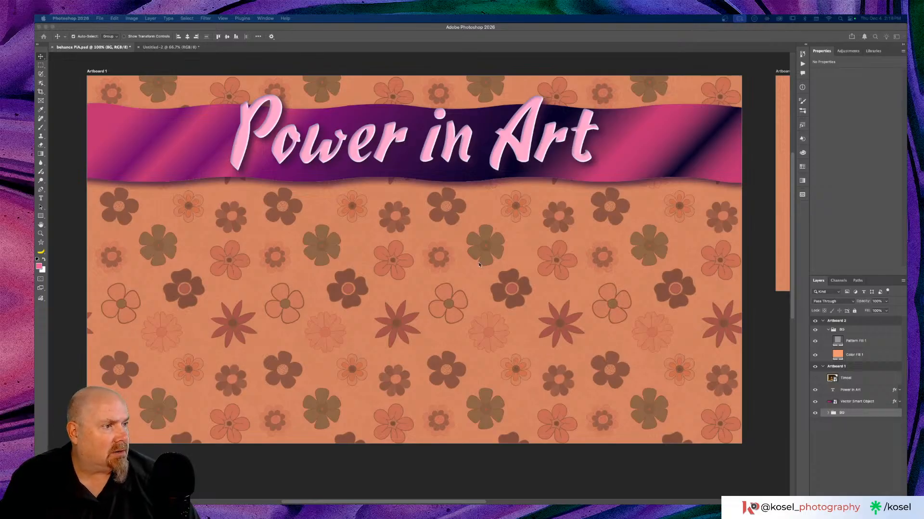
pyautogui.press('super+v')
pyautogui.press('super+minus')
pyautogui.press('super+minus')
pyautogui.press('super+minus')
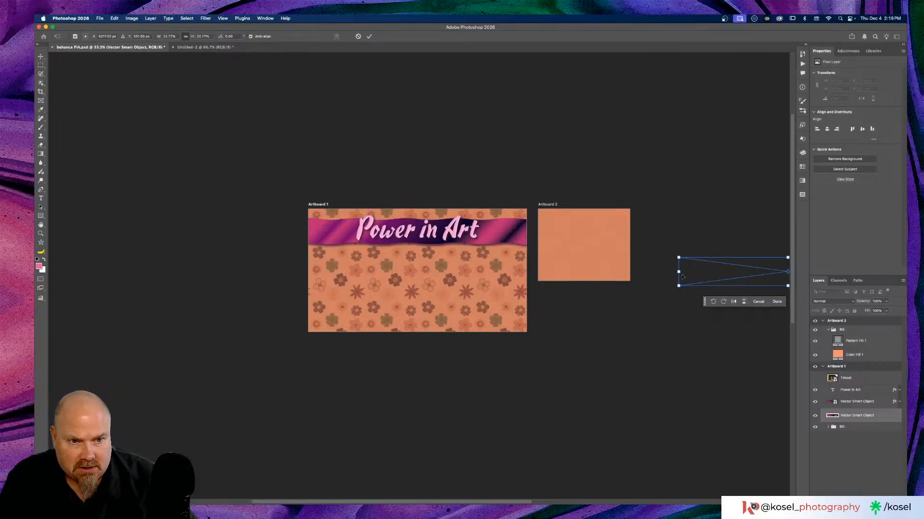
# Move the pasted banner over the old one behind the title, nudge it up a few pixels, and commit its placement.
pyautogui.moveTo(712, 273); pyautogui.dragTo(413, 227)
pyautogui.press('super+1')
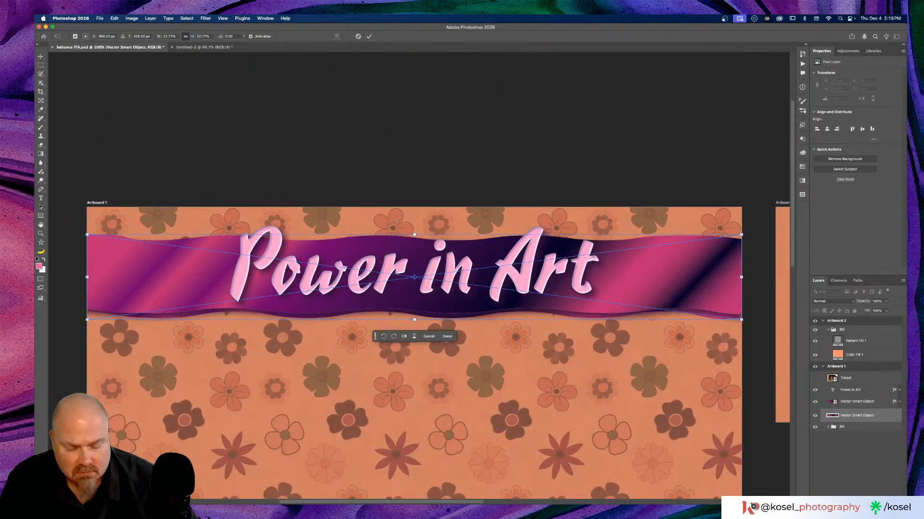
pyautogui.press('Up')
pyautogui.press('Up')
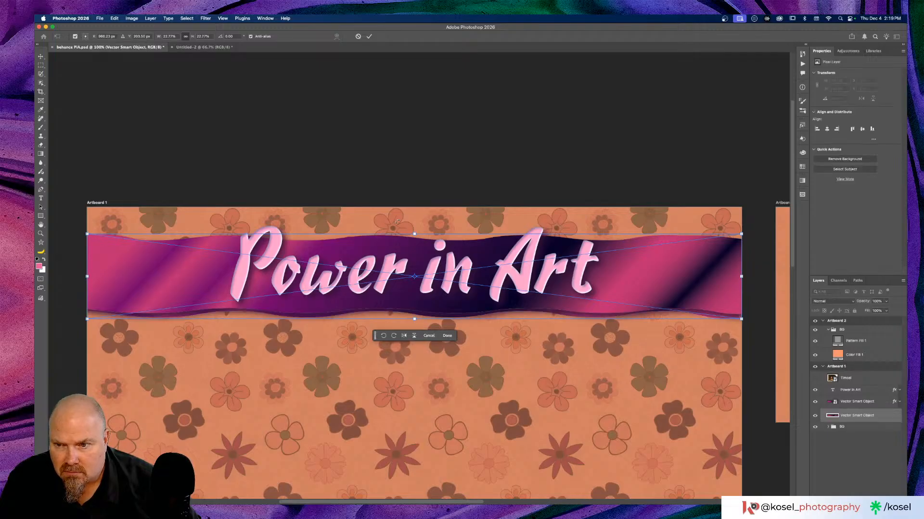
pyautogui.press('Up')
pyautogui.press('Up')
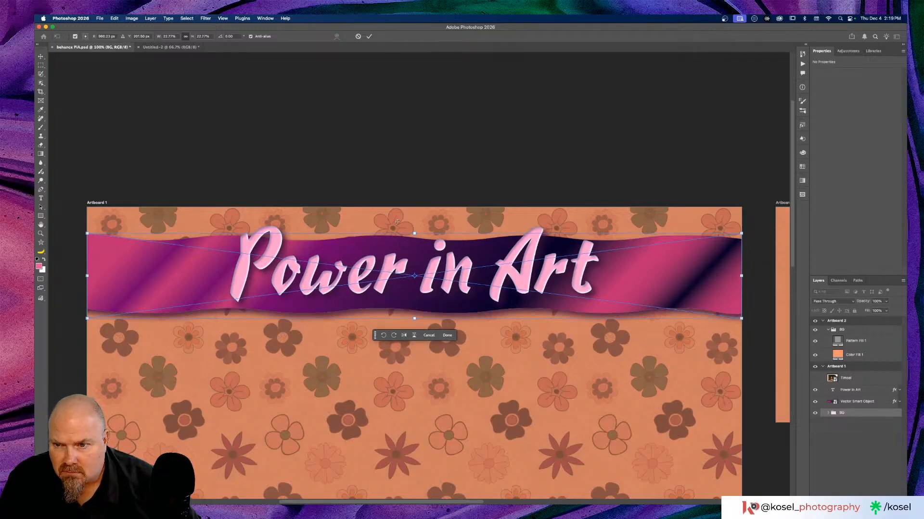
pyautogui.press('Up')
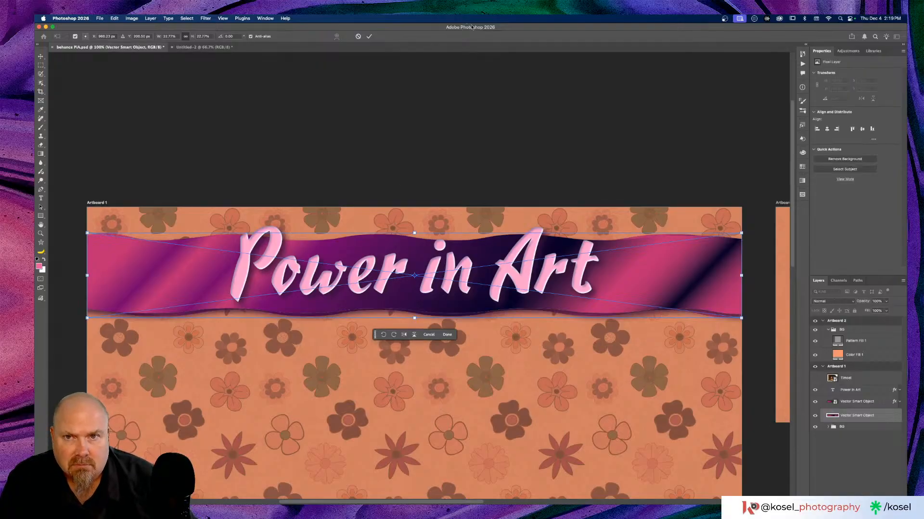
pyautogui.click(369, 37)
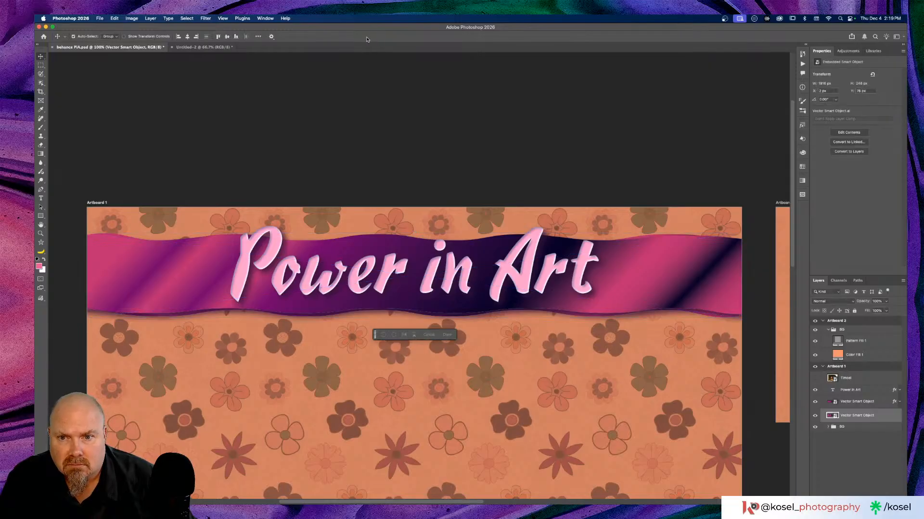
# Delete the old wavy banner's Vector Smart Object layer that carries the layer effects.
pyautogui.click(880, 403)
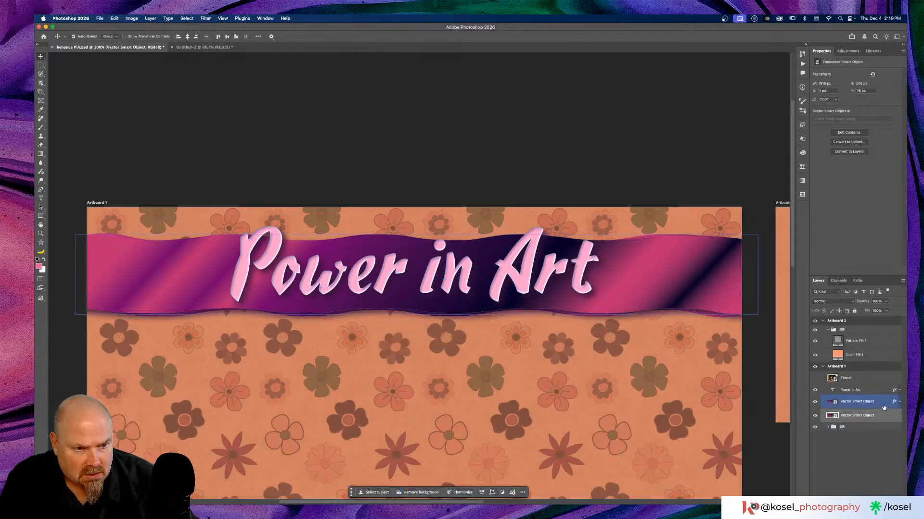
pyautogui.moveTo(880, 404); pyautogui.dragTo(891, 488)
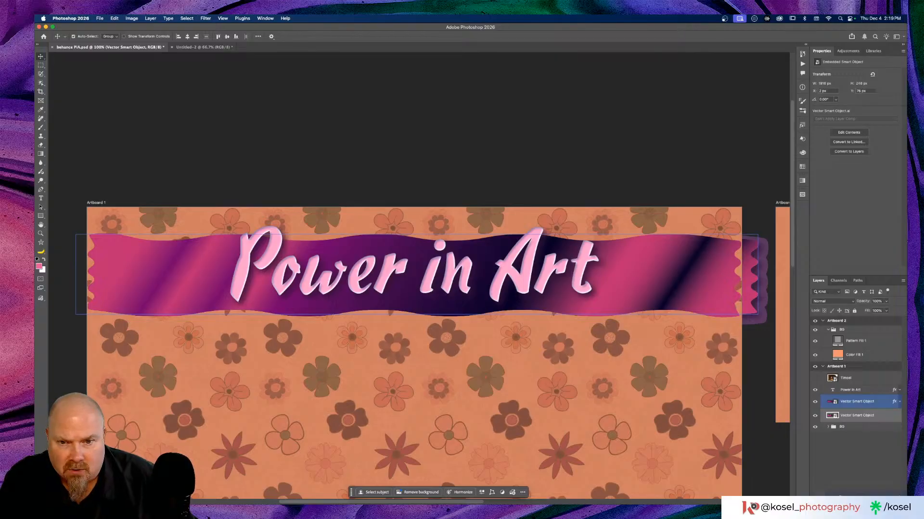
pyautogui.press('Delete')
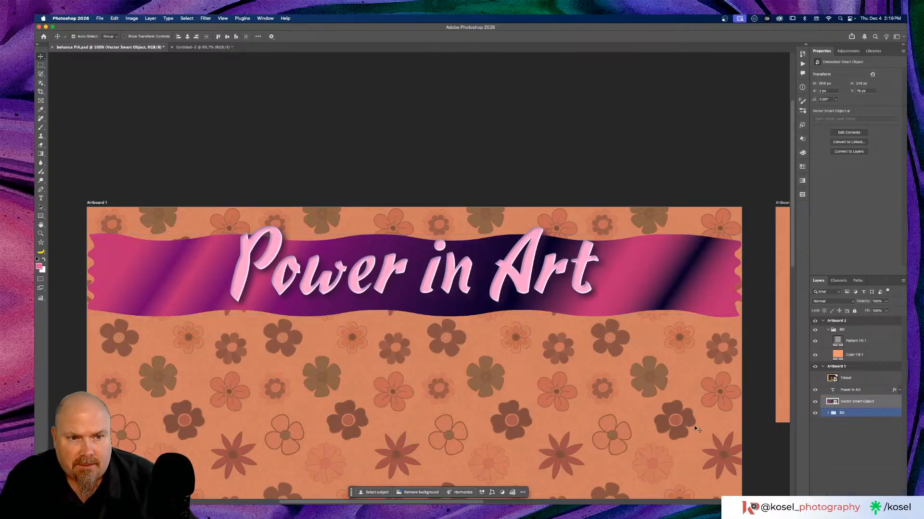
# Widen the new banner evenly past both sides of Artboard 1, to about 2000 px, so its scalloped ends are cropped off.
pyautogui.press('super+minus')
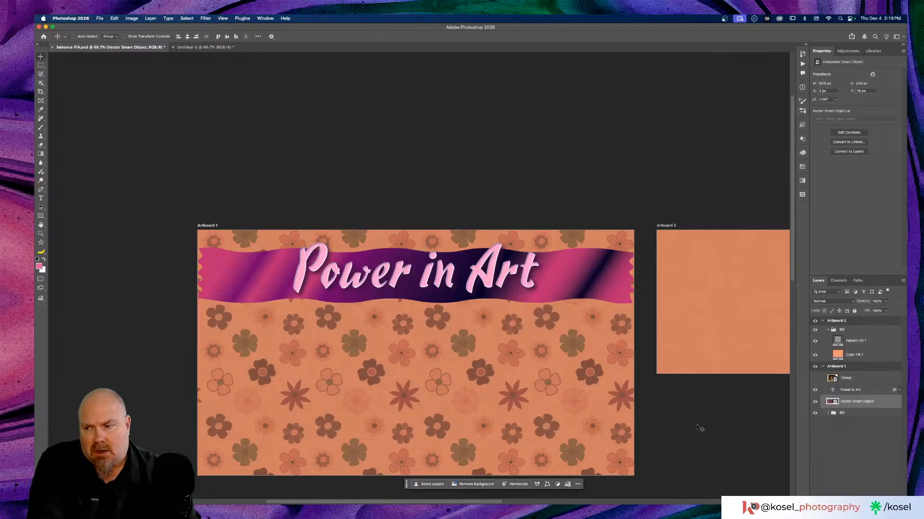
pyautogui.press('super+t')
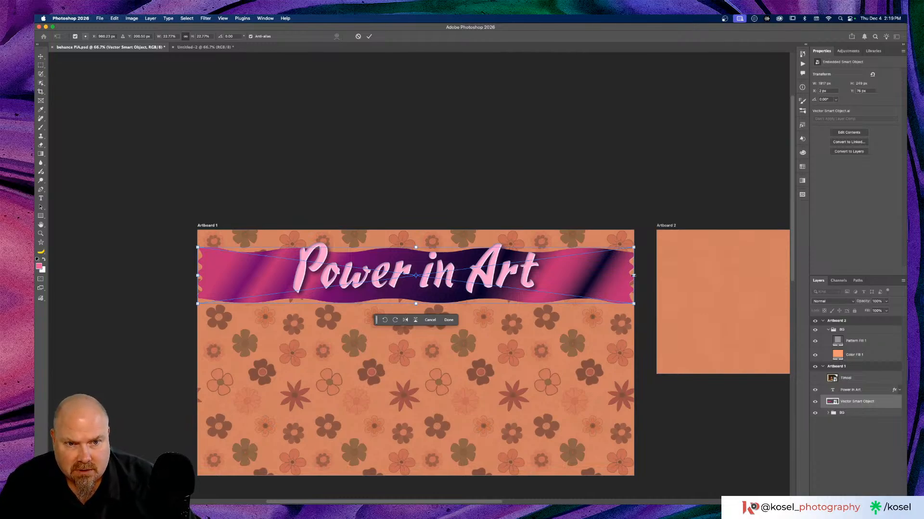
pyautogui.moveTo(633, 275); pyautogui.dragTo(643, 275)
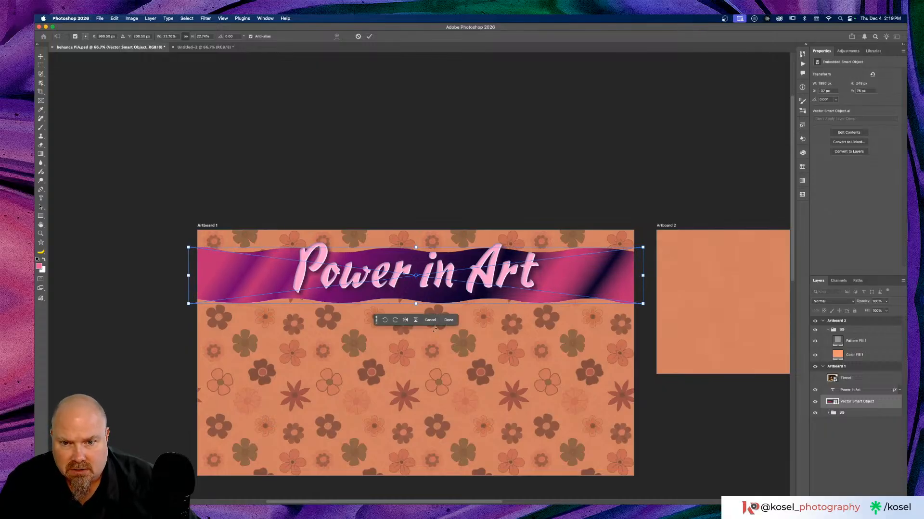
pyautogui.click(449, 320)
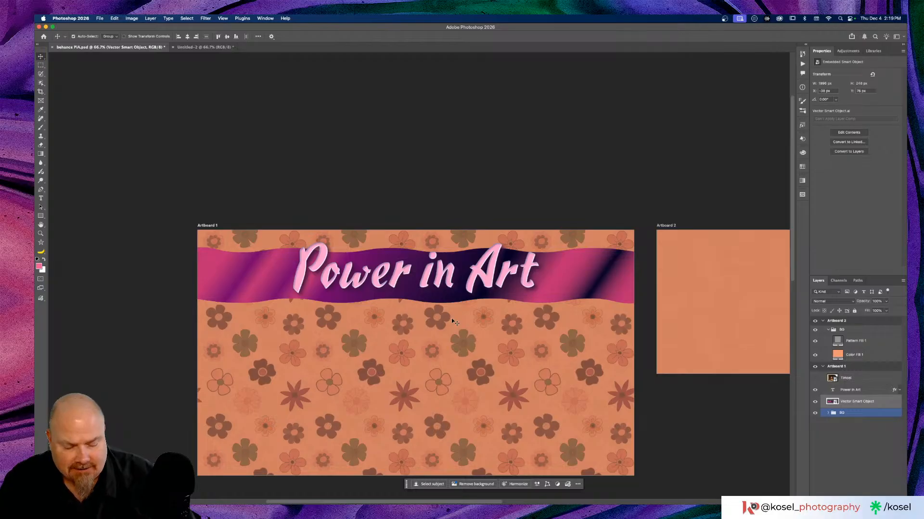
# Copy the layer effects from the Power in Art title onto the banner's Vector Smart Object layer.
pyautogui.press('super+equal')
pyautogui.press('super+equal')
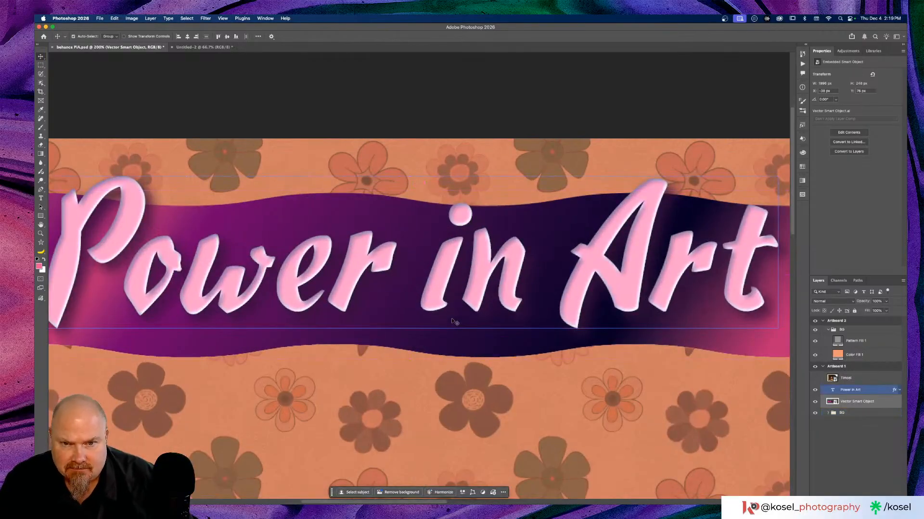
pyautogui.press('super+minus')
pyautogui.press('super+minus')
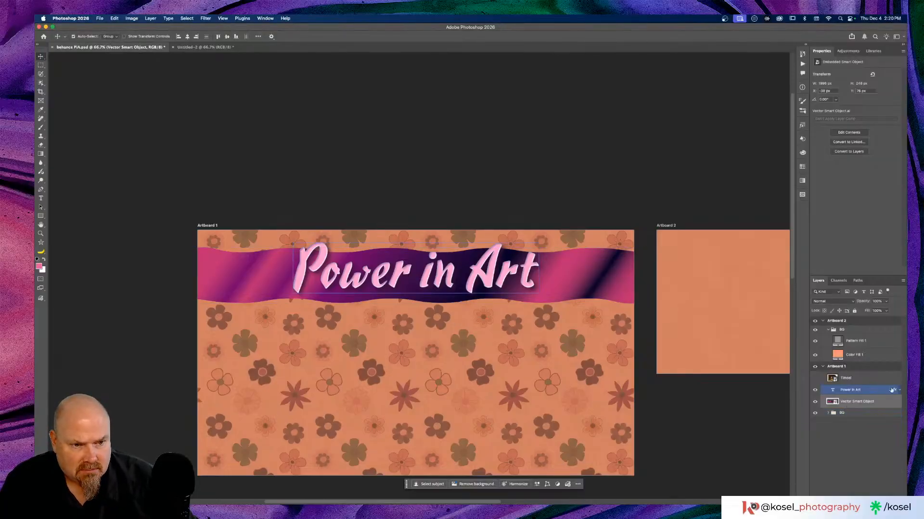
pyautogui.moveTo(894, 391); pyautogui.dragTo(890, 403)
# Turn off Inner Shadow and Inner Glow in the banner's layer style, keeping only its Drop Shadow.
pyautogui.doubleClick(883, 403)
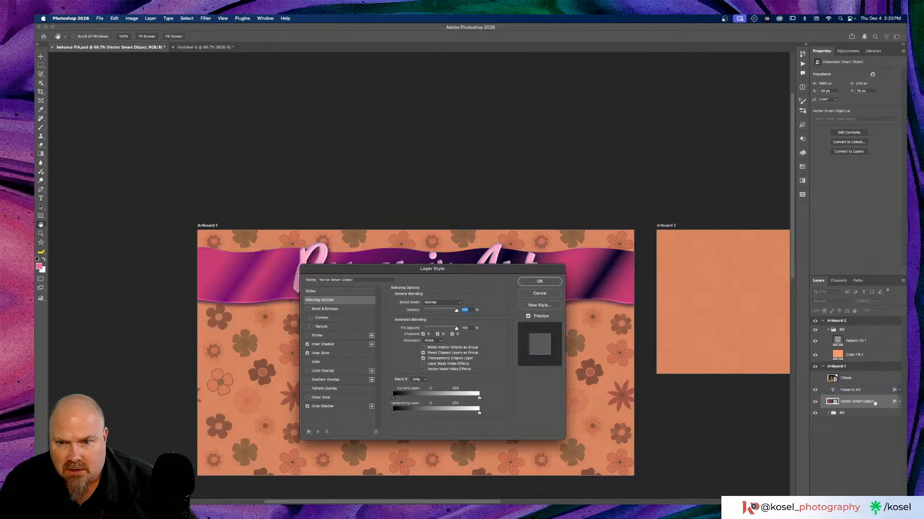
pyautogui.moveTo(399, 268); pyautogui.dragTo(605, 191)
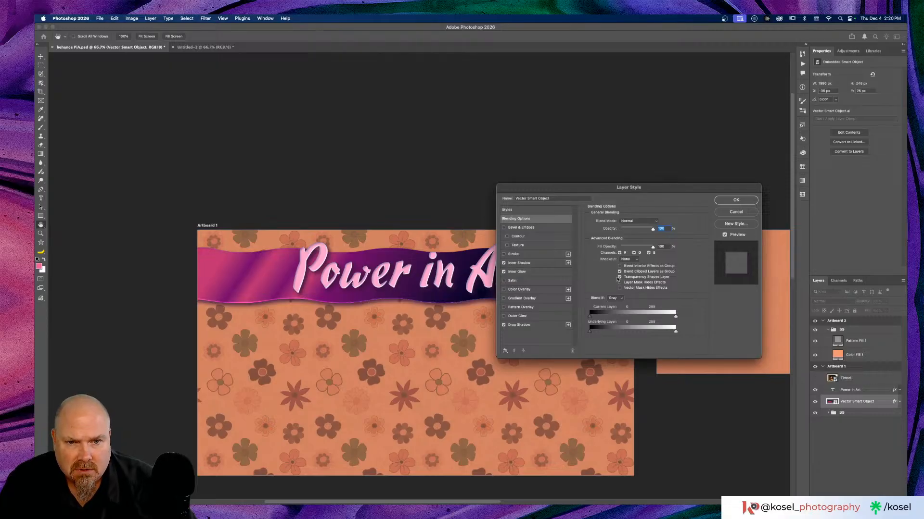
pyautogui.click(504, 263)
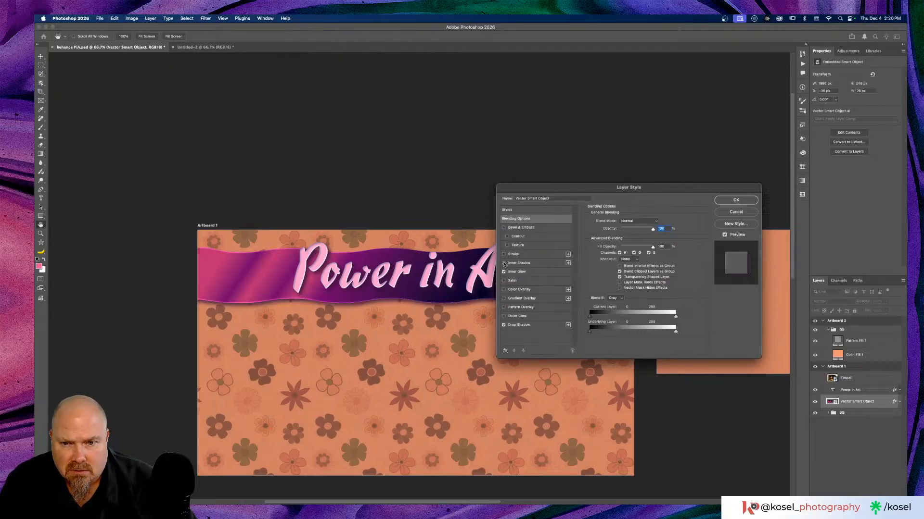
pyautogui.click(504, 271)
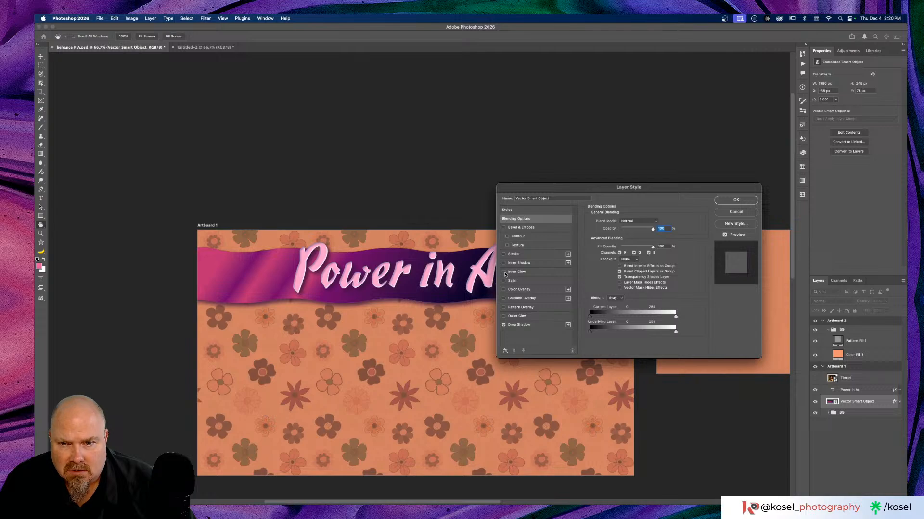
pyautogui.click(736, 200)
# Inspect the banner's edges up close, and undo the layer style edit and the copied effects.
pyautogui.click(440, 374)
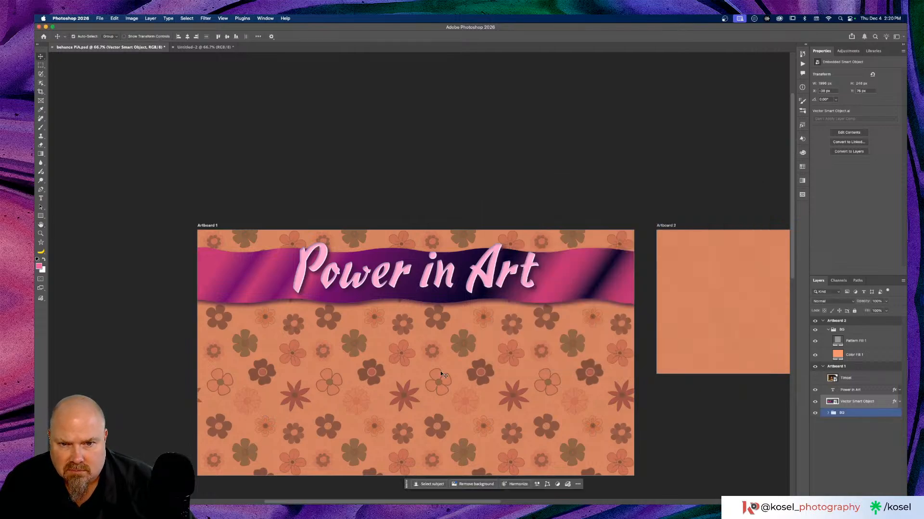
pyautogui.press('super+plus')
pyautogui.press('super+plus')
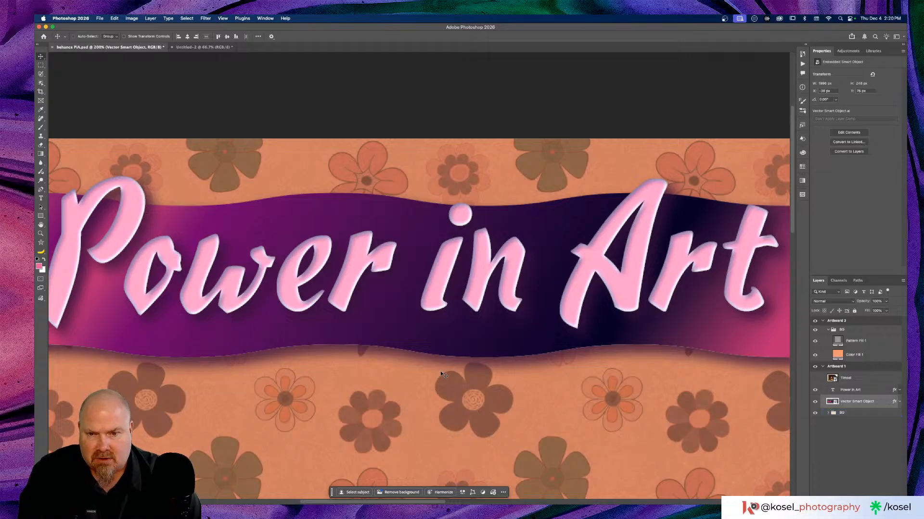
pyautogui.press('super+z')
pyautogui.press('super+z')
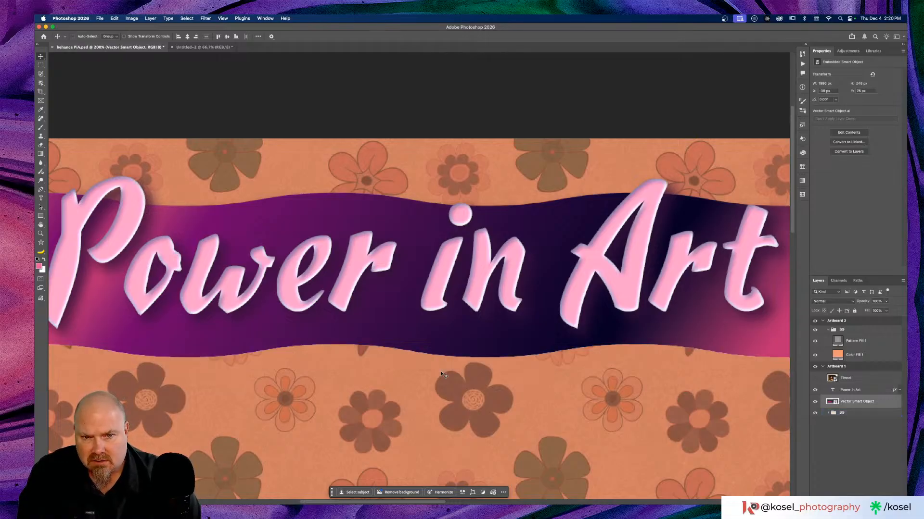
# Check the Drop Shadow settings in the Power in Art title's layer style.
pyautogui.click(878, 391)
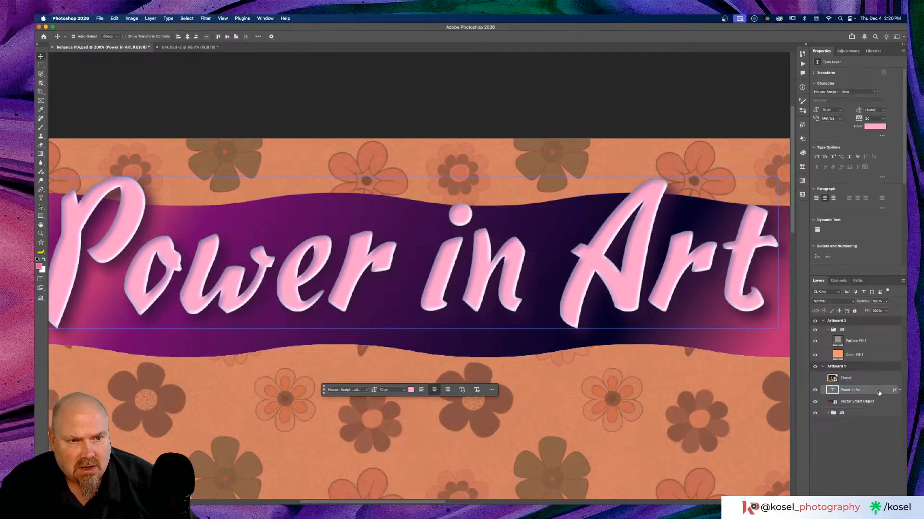
pyautogui.doubleClick(878, 391)
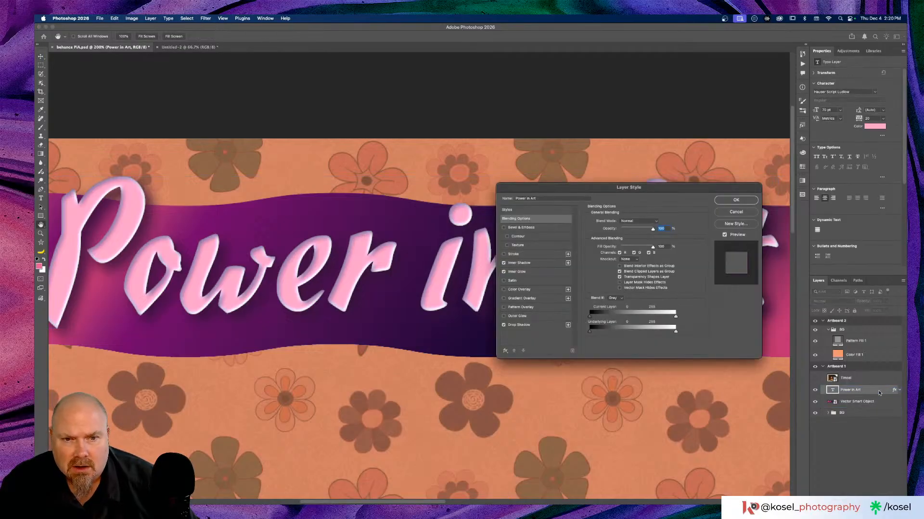
pyautogui.click(531, 326)
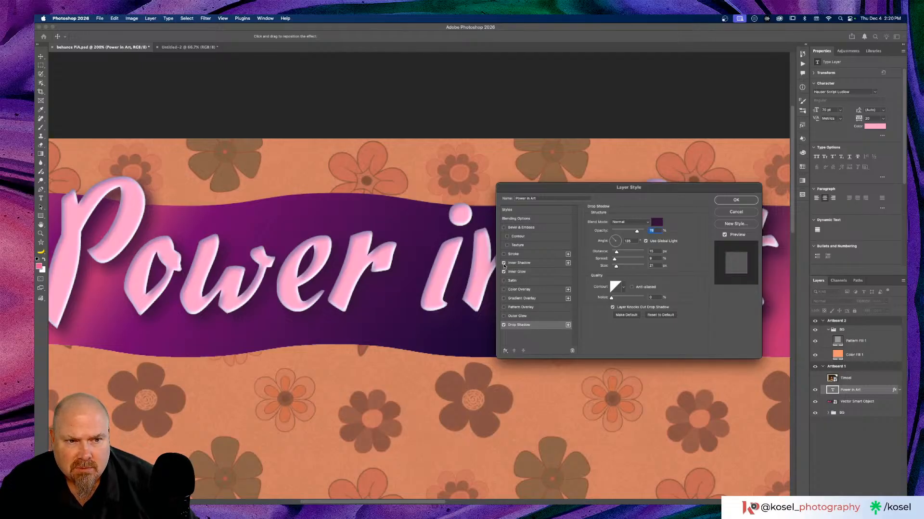
pyautogui.click(725, 200)
# Add a Drop Shadow effect to the banner's Vector Smart Object layer and show its settings.
pyautogui.click(845, 401)
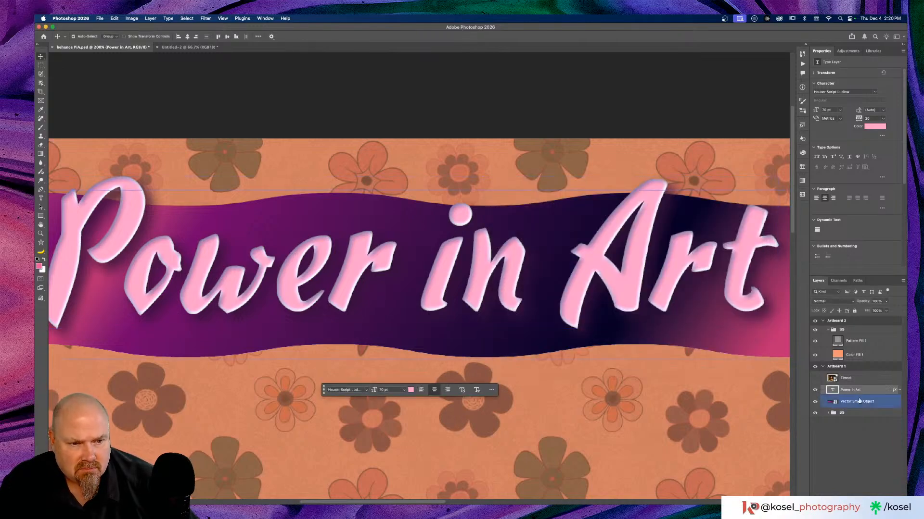
pyautogui.doubleClick(861, 401)
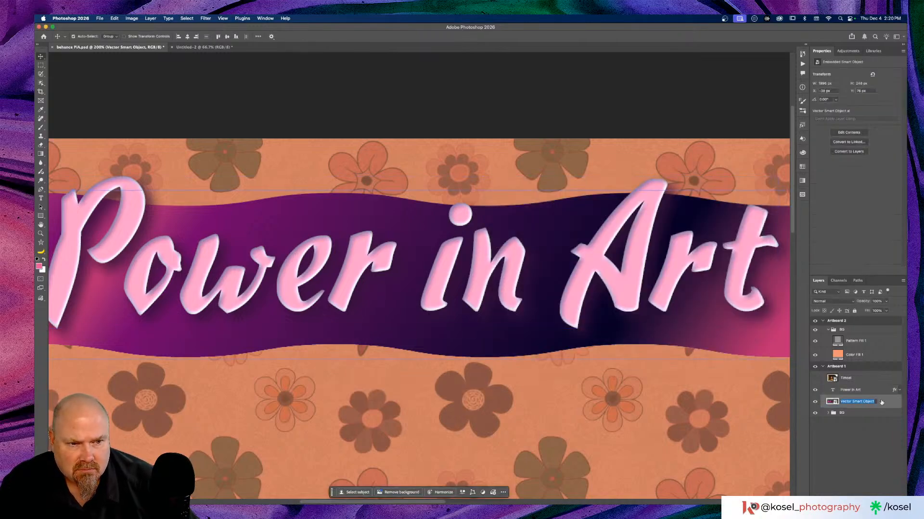
pyautogui.doubleClick(881, 402)
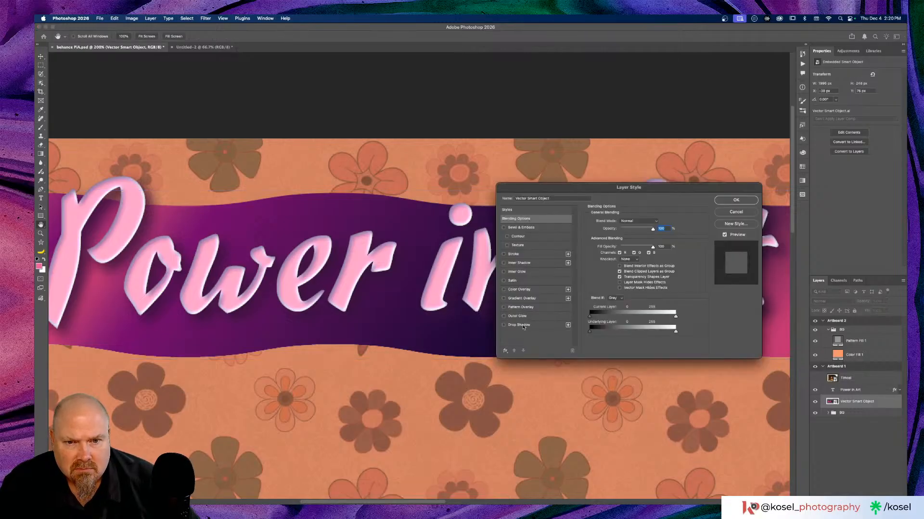
pyautogui.click(503, 325)
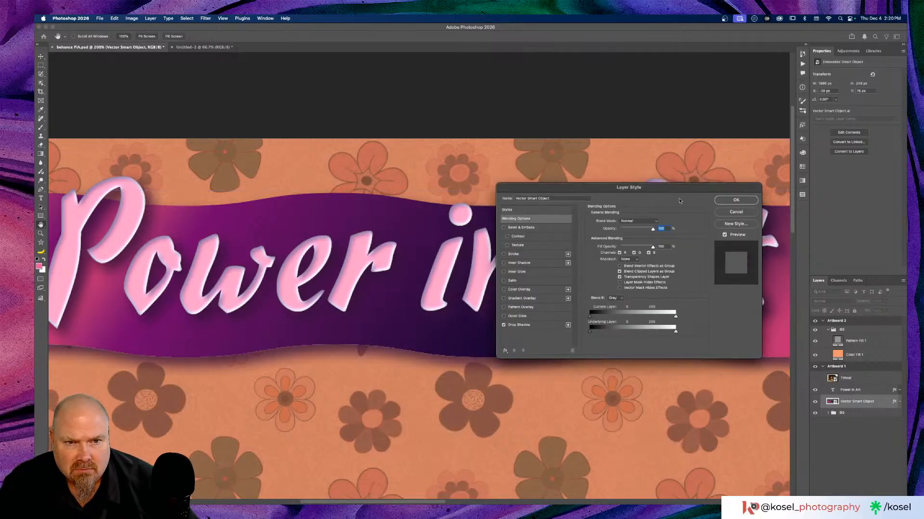
pyautogui.click(534, 325)
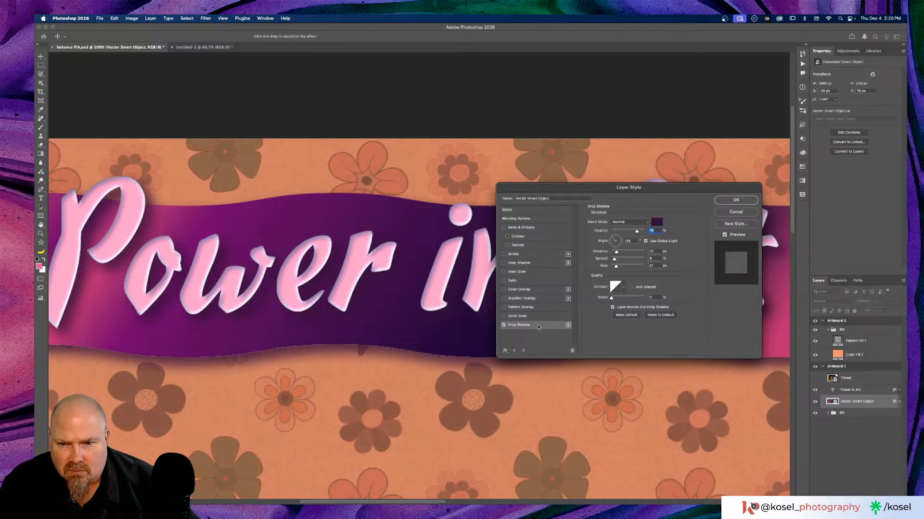
# Compare the banner with and without its drop shadow, and lower the shadow's opacity to about 56%.
pyautogui.click(503, 325)
pyautogui.click(503, 326)
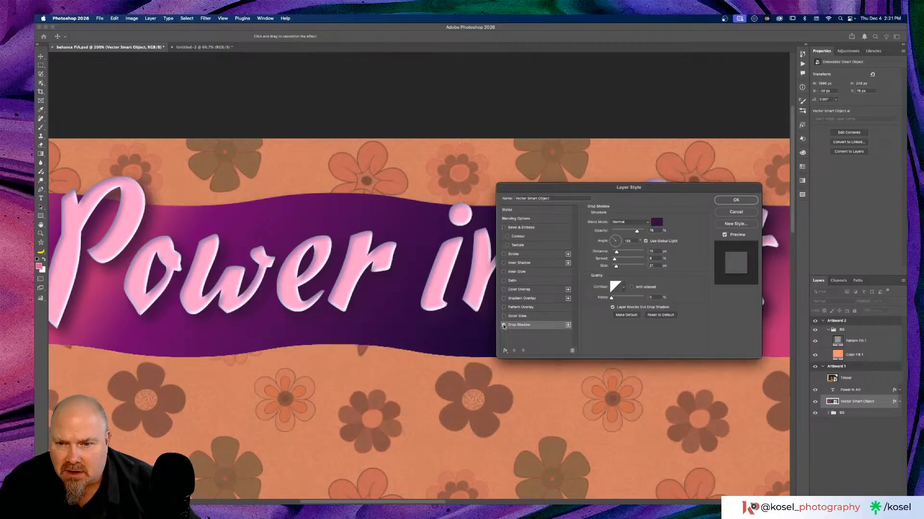
pyautogui.click(504, 325)
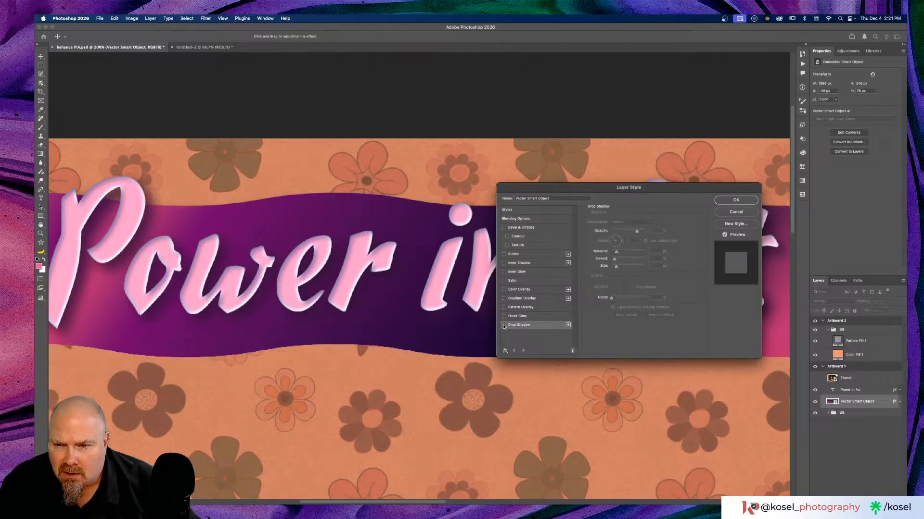
pyautogui.click(503, 326)
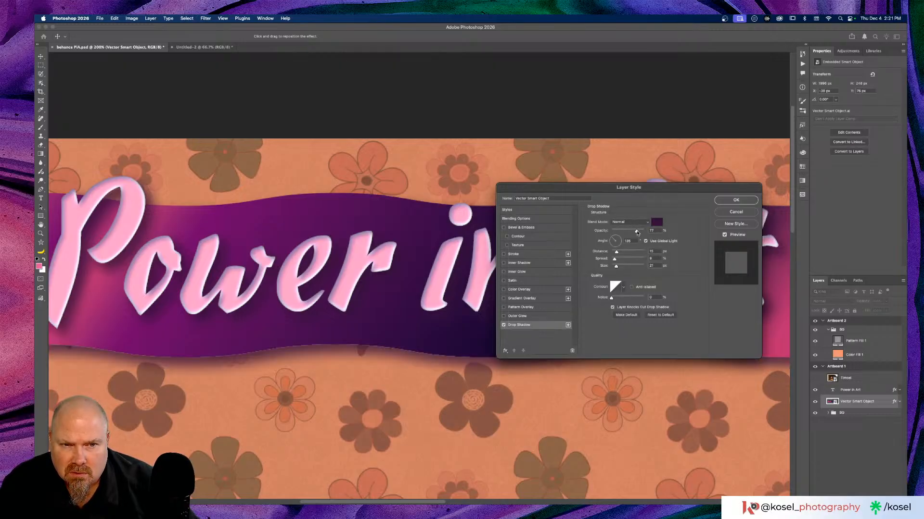
pyautogui.moveTo(637, 232); pyautogui.dragTo(630, 233)
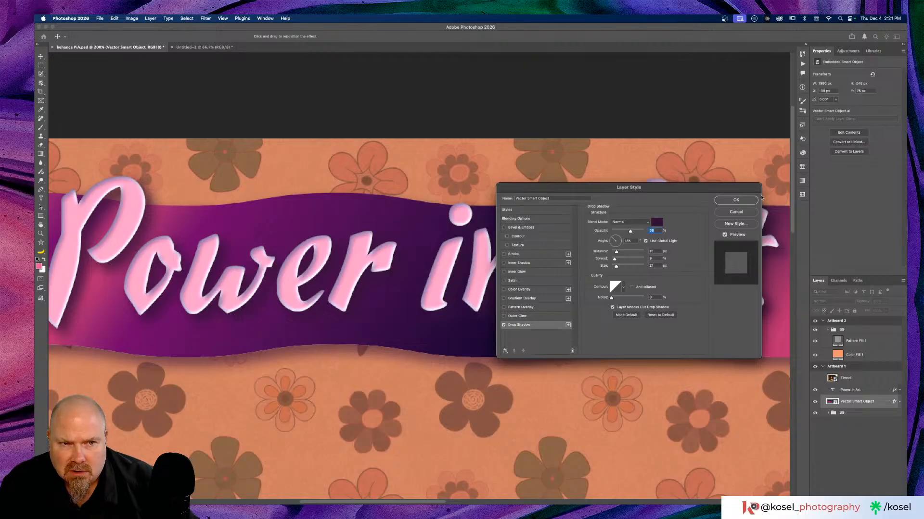
pyautogui.click(743, 199)
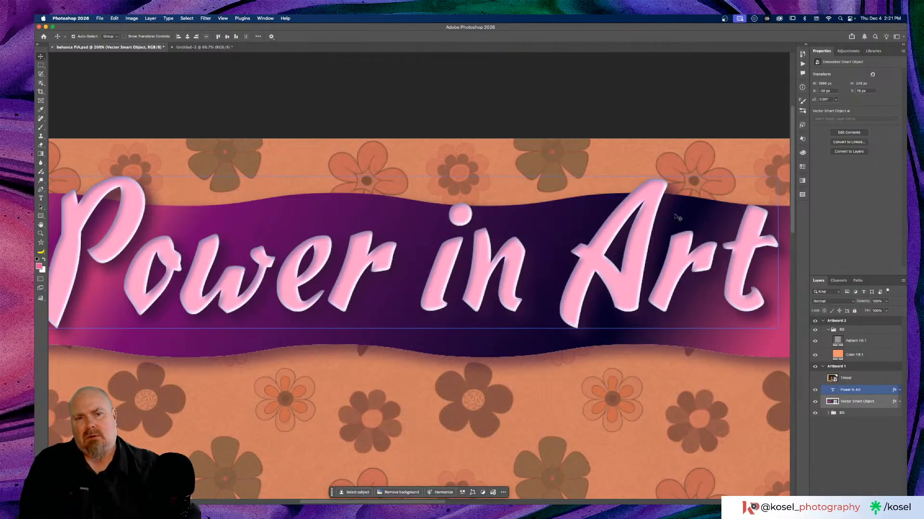
# Judge the banner's shadow on the whole artboard and remove the drop shadow from the Vector Smart Object layer.
pyautogui.press('super+minus')
pyautogui.press('super+minus')
pyautogui.press('super+minus')
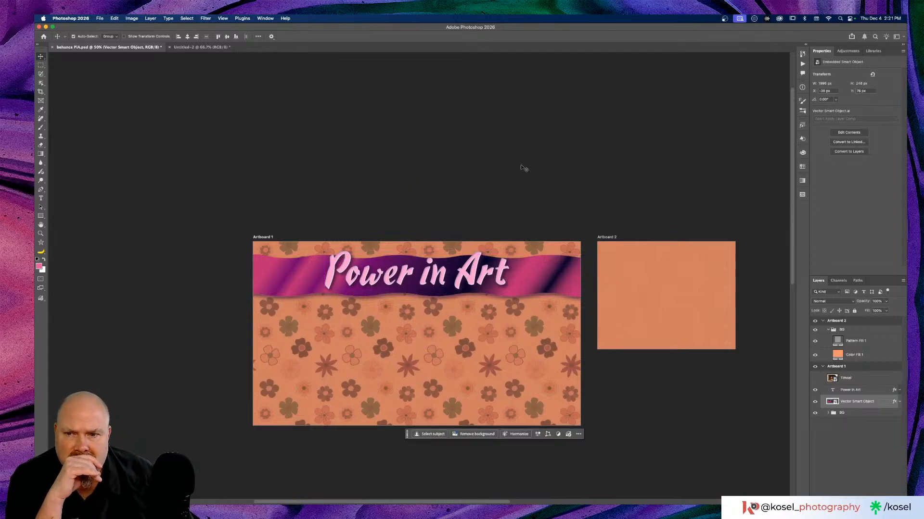
pyautogui.doubleClick(887, 405)
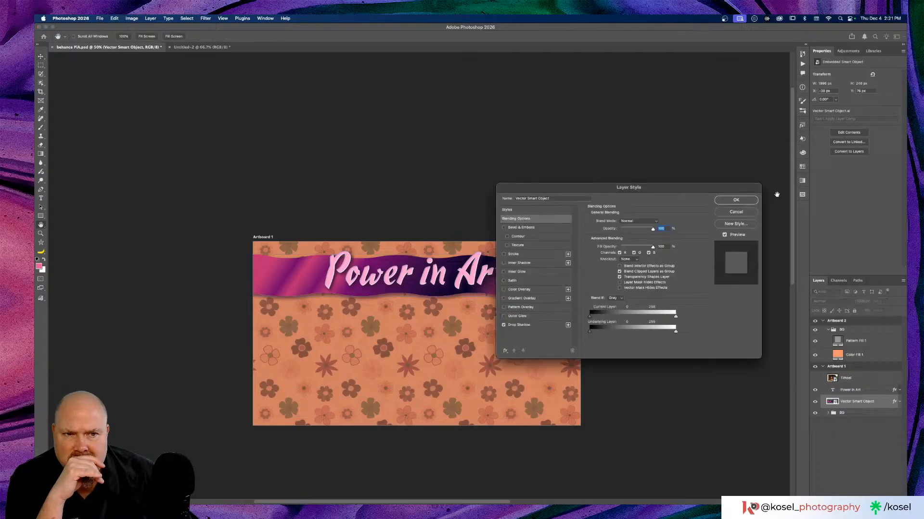
pyautogui.click(729, 213)
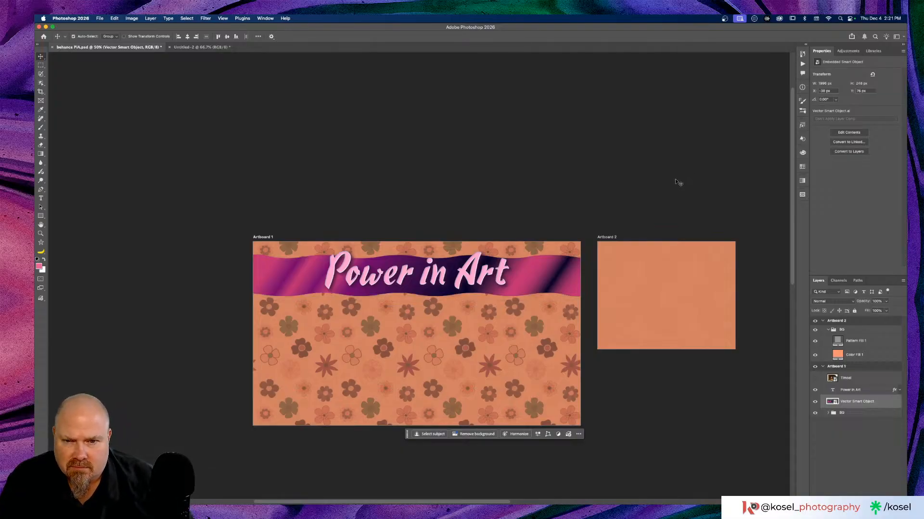
# Examine the title and banner up close, and the overall layout of Artboard 1 and Artboard 2.
pyautogui.press('super+=')
pyautogui.press('super+=')
pyautogui.press('super+=')
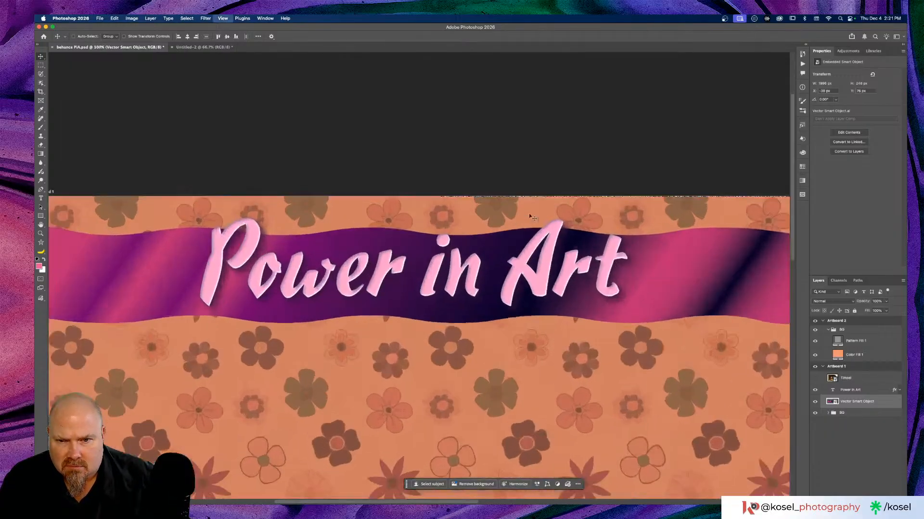
pyautogui.press('super+minus')
pyautogui.press('super+minus')
pyautogui.press('super+minus')
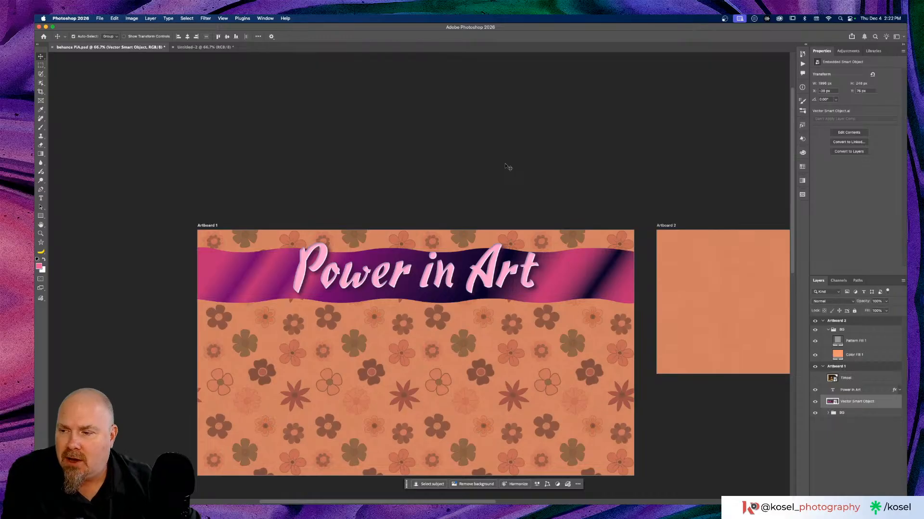
pyautogui.scroll(-5, 508, 167)
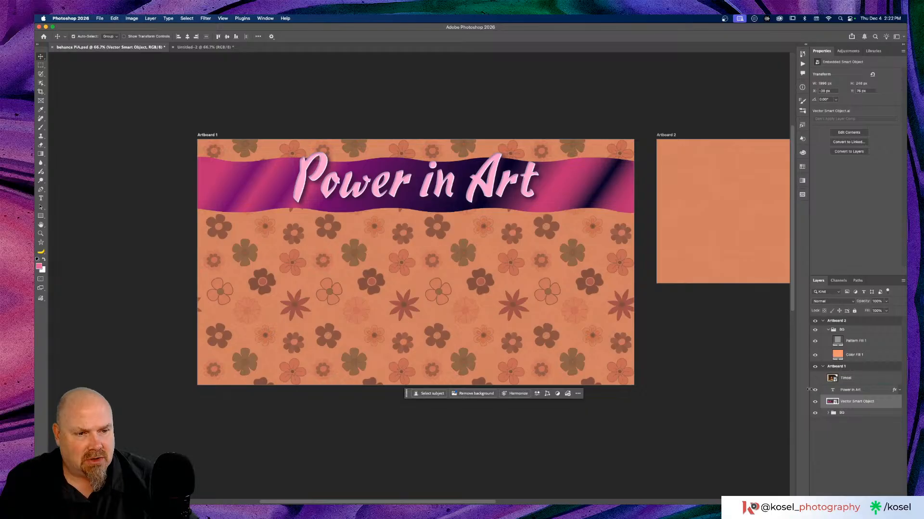
pyautogui.hscroll(5, 544, 305)
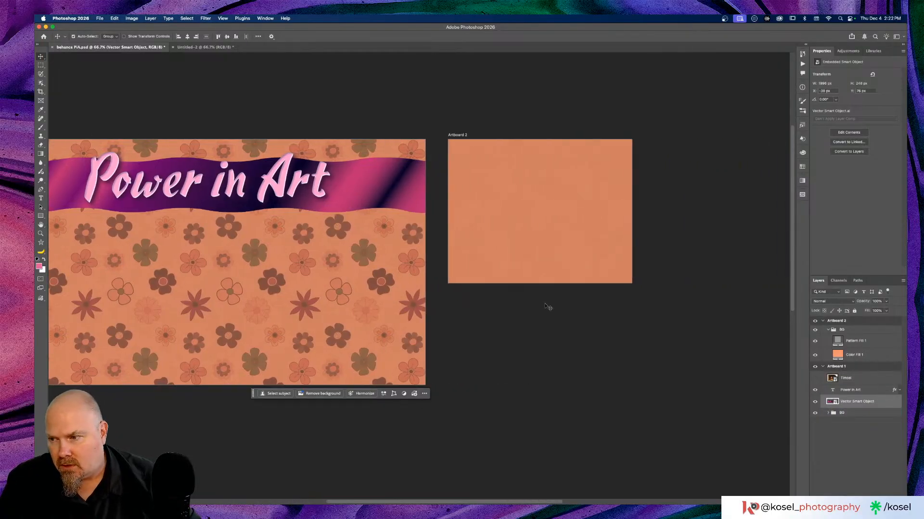
pyautogui.hscroll(-5, 548, 306)
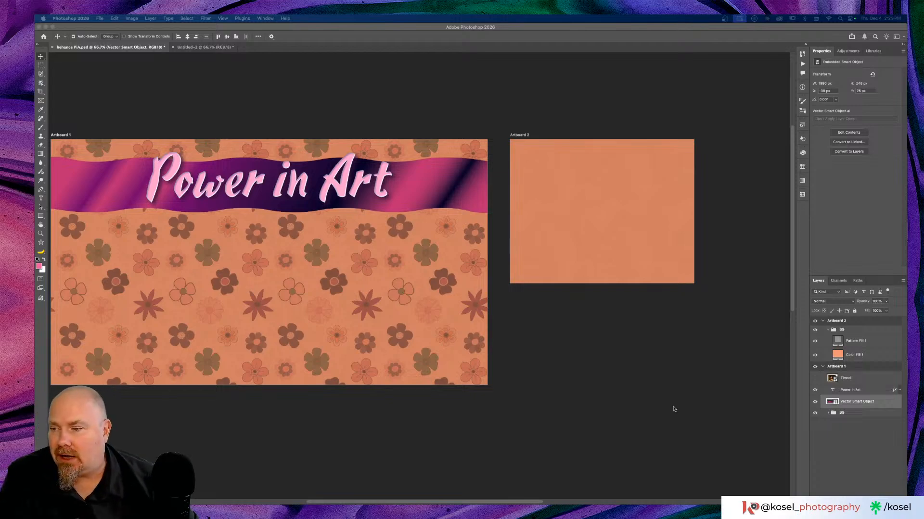
pyautogui.hscroll(3, 674, 409)
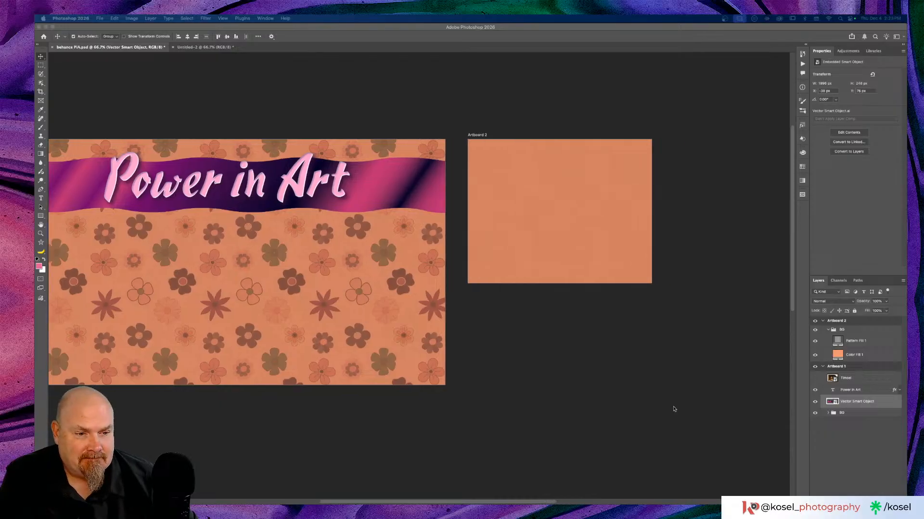
# Group the "Power in Art" text with the banner's Vector Smart Object, name the group Title, and copy it into Artboard 2.
pyautogui.click(874, 390)
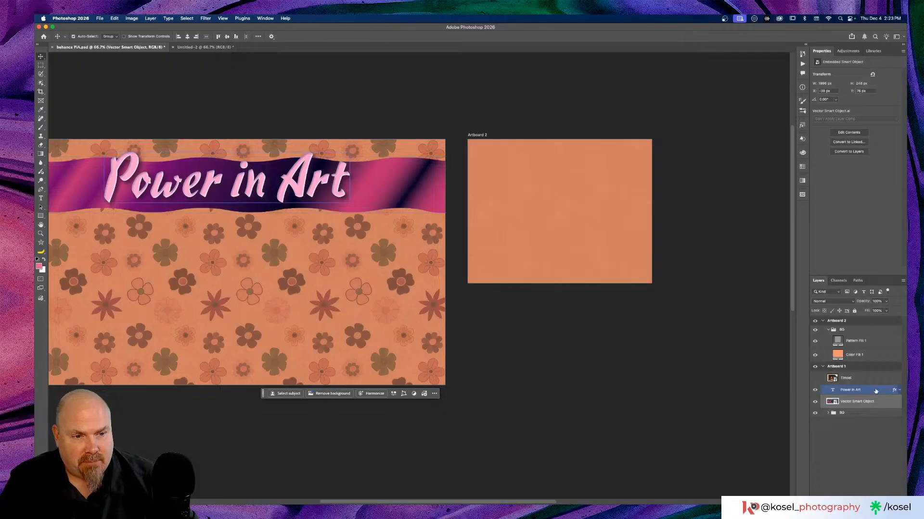
pyautogui.keyDown('shift'); pyautogui.click(876, 391); pyautogui.keyUp('shift')
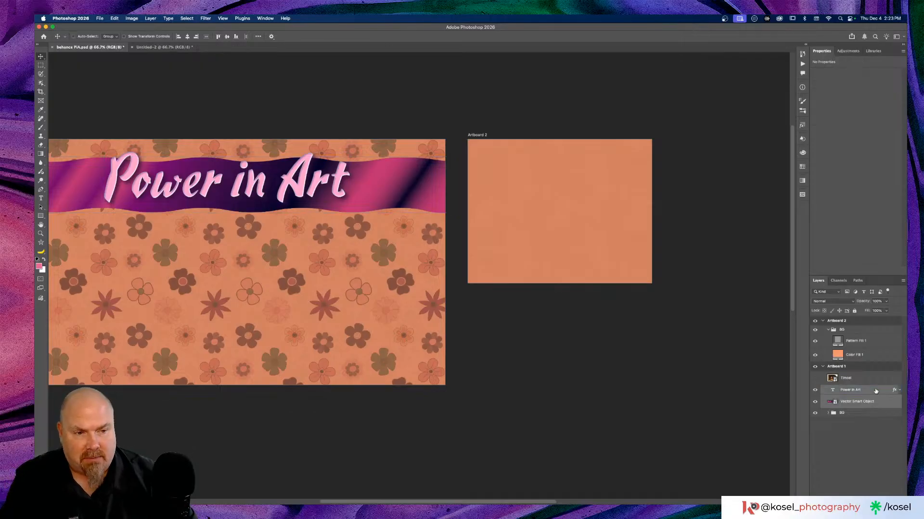
pyautogui.press('super+g')
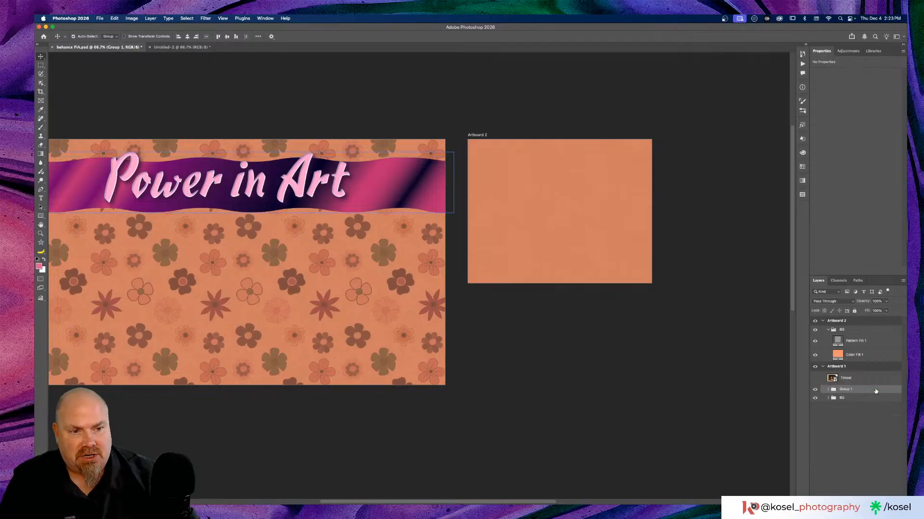
pyautogui.doubleClick(843, 390)
pyautogui.write('Ba')
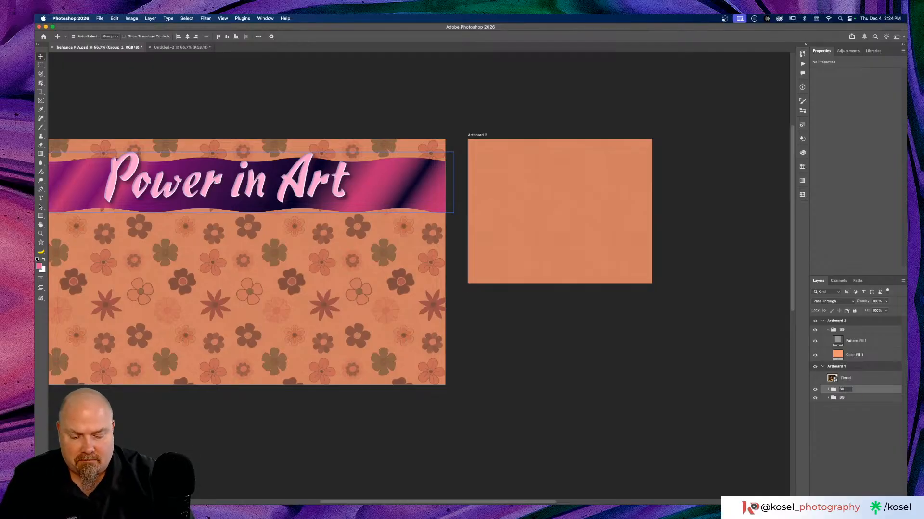
pyautogui.write('nner')
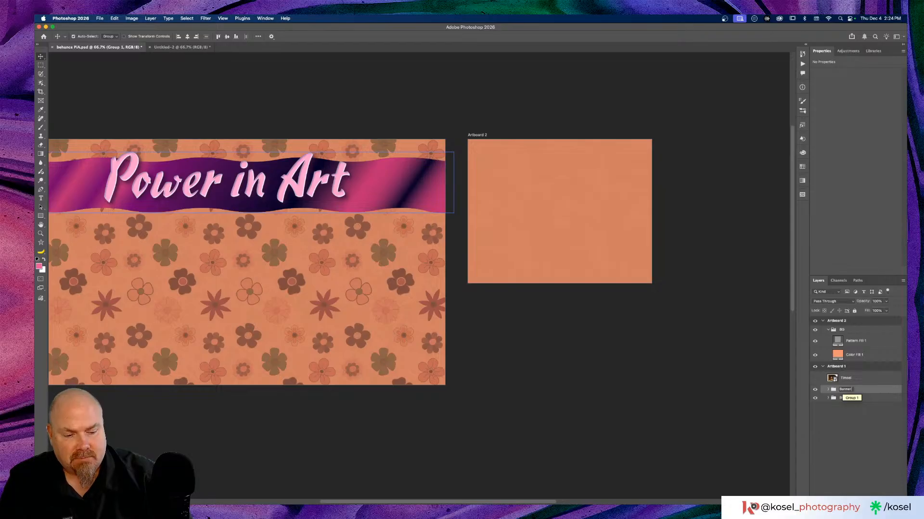
pyautogui.press('BackSpace')
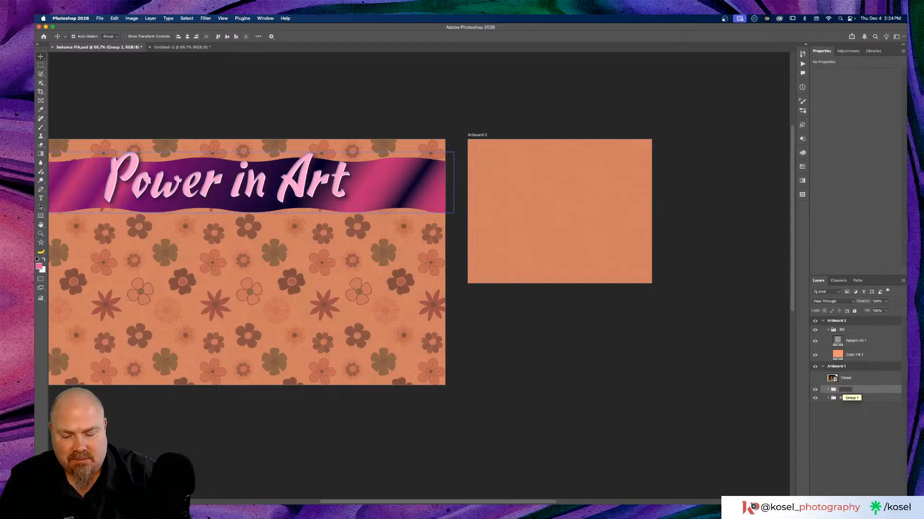
pyautogui.press('Return')
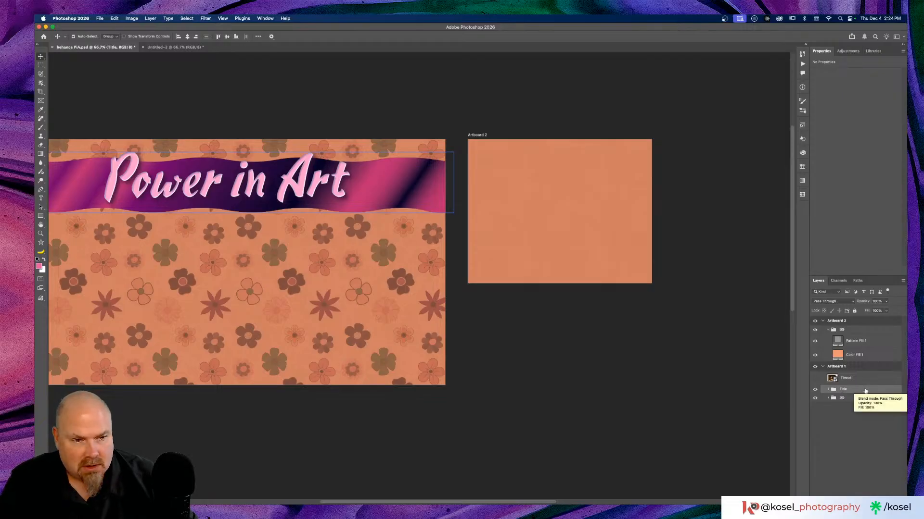
pyautogui.moveTo(865, 391); pyautogui.dragTo(861, 329)
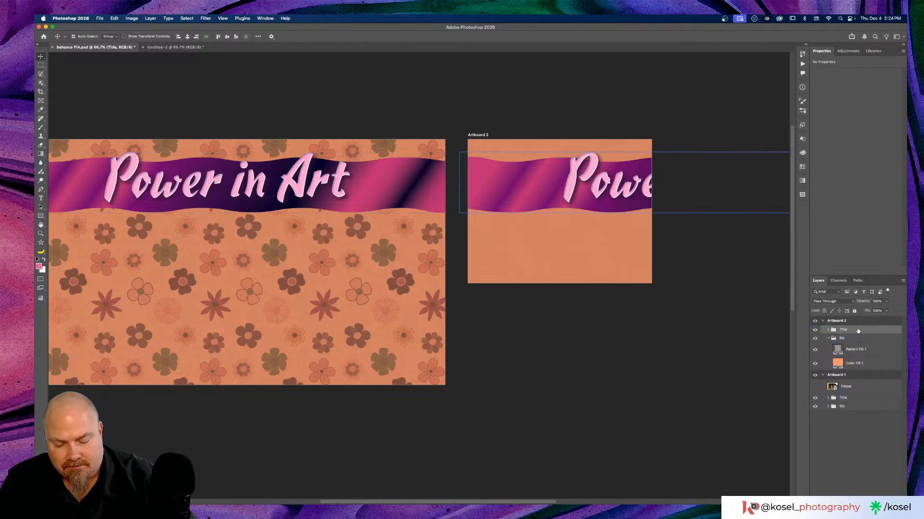
pyautogui.press('super+t')
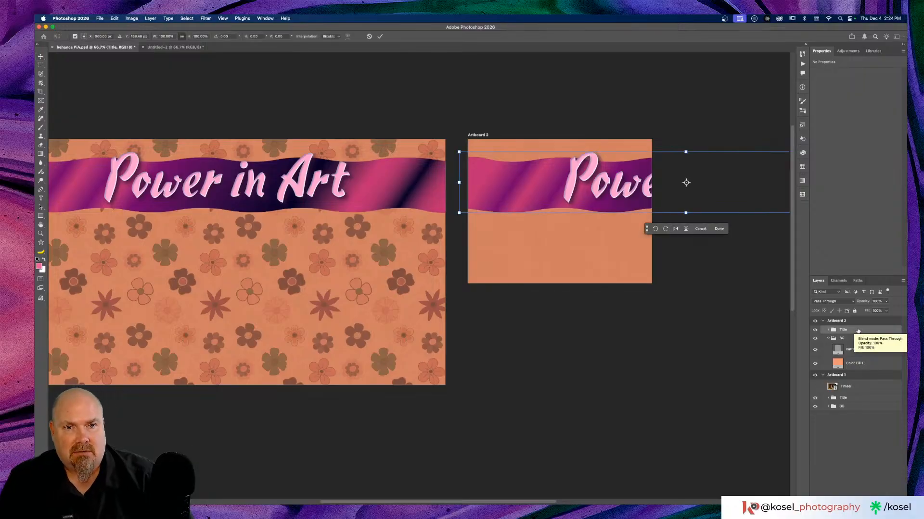
pyautogui.hscroll(5, 620, 344)
pyautogui.scroll(2, 621, 344)
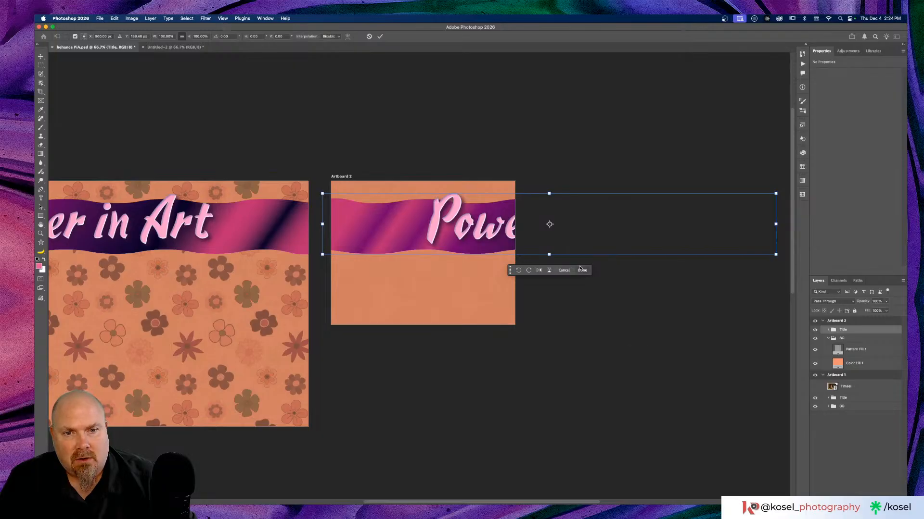
pyautogui.click(564, 270)
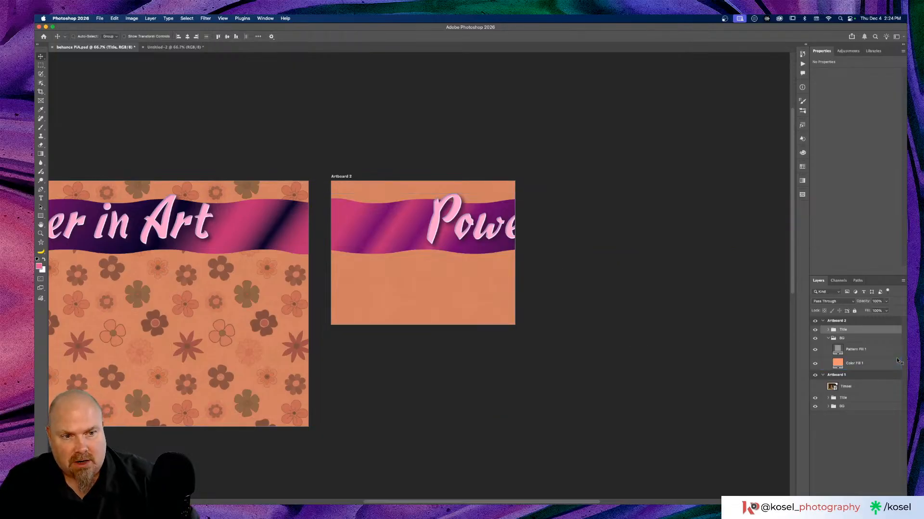
# Convert Artboard 2's Title group to a smart object and scale it to about 63%, with the whole title within the artboard.
pyautogui.press('ctrl+super+s')
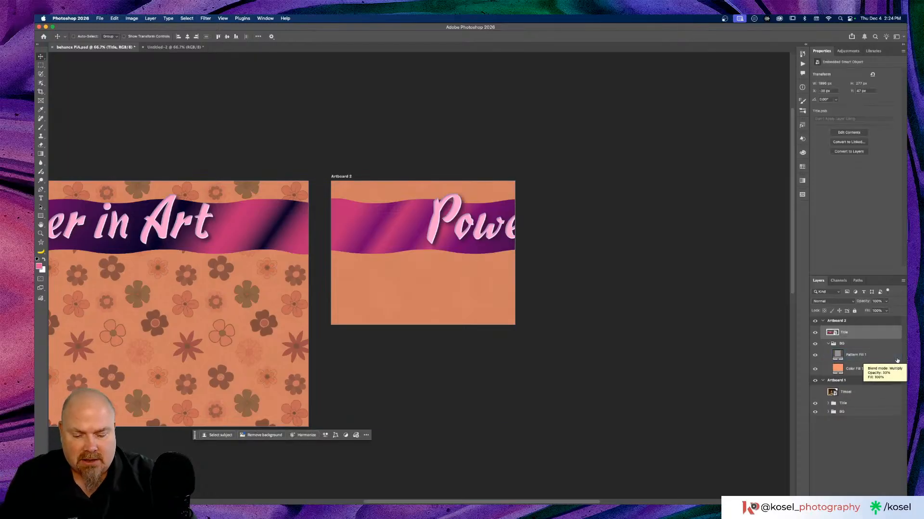
pyautogui.press('super+t')
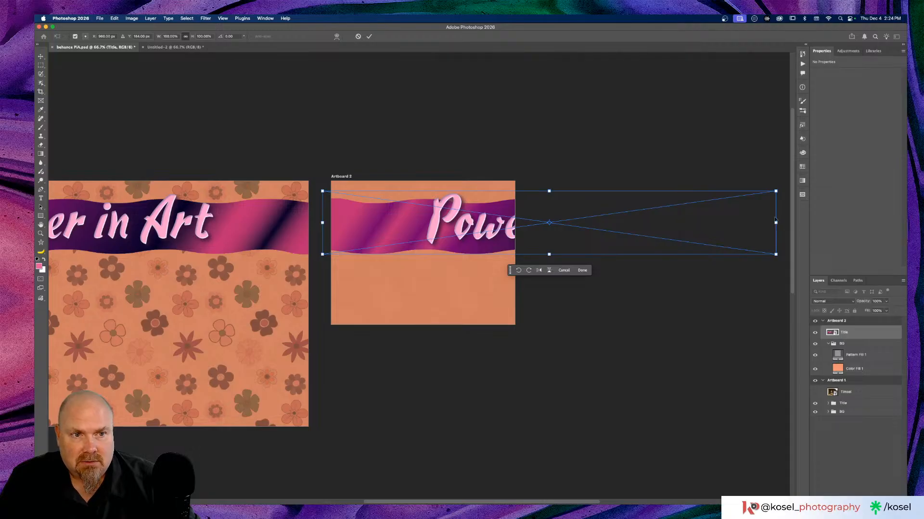
pyautogui.moveTo(776, 189); pyautogui.dragTo(557, 235)
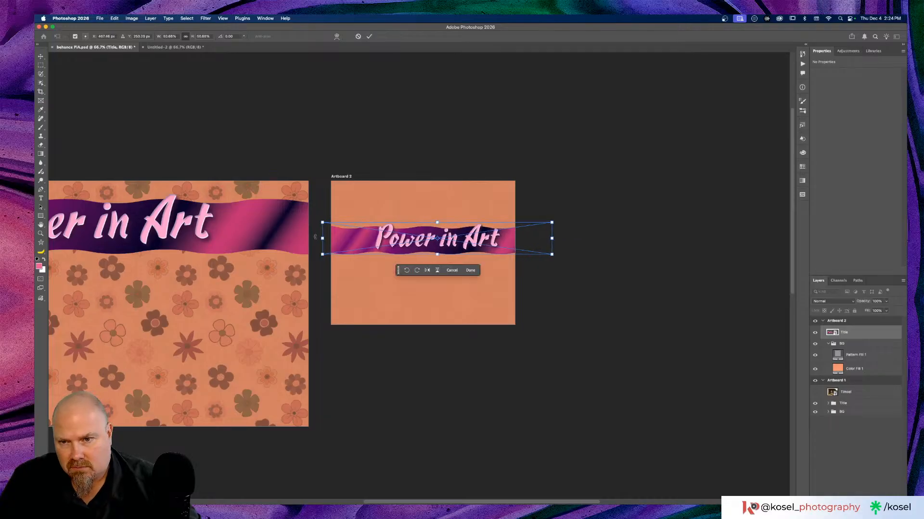
pyautogui.moveTo(324, 264); pyautogui.dragTo(284, 272)
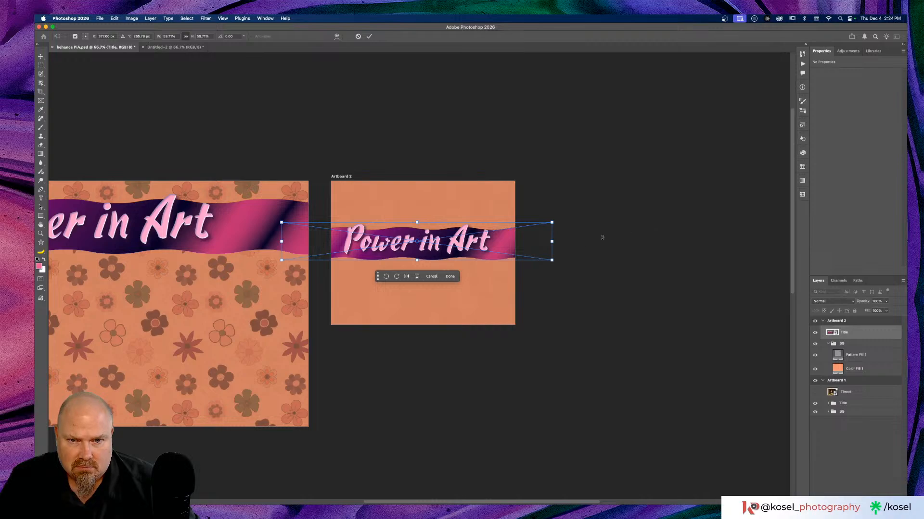
pyautogui.moveTo(551, 261); pyautogui.dragTo(564, 270)
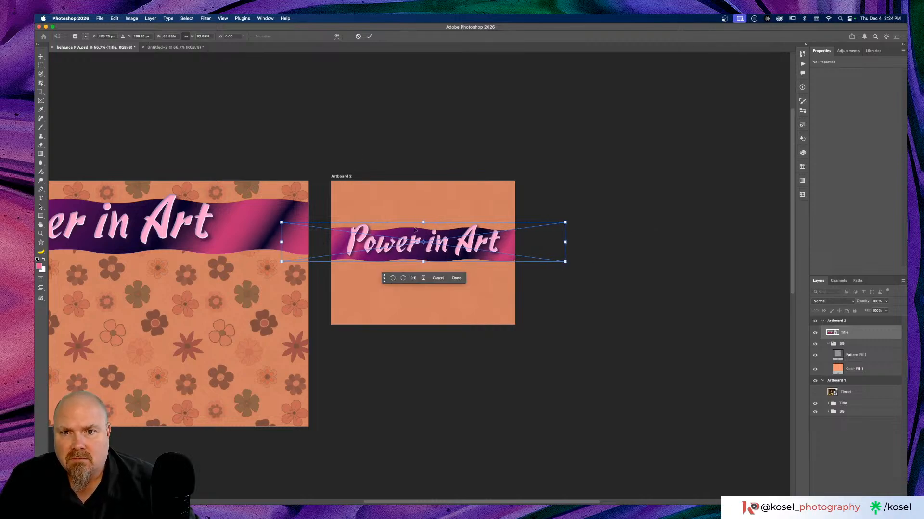
pyautogui.click(456, 278)
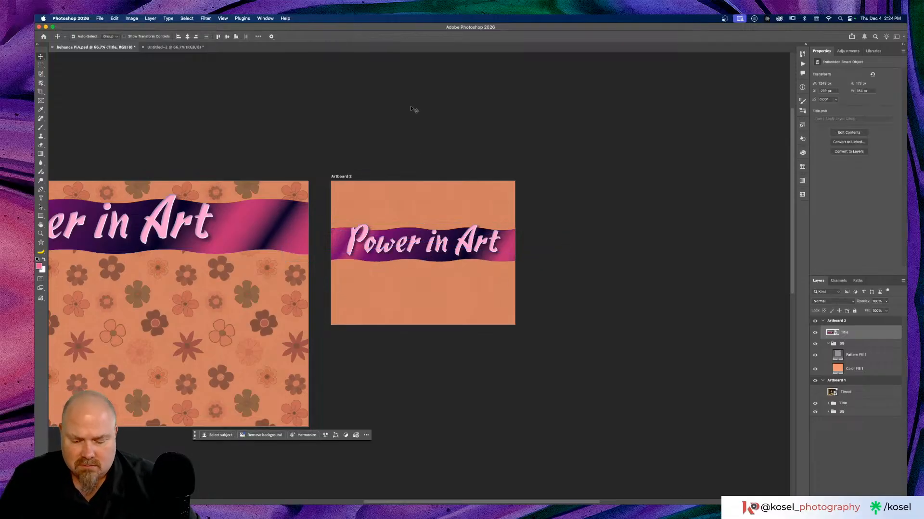
pyautogui.hotkey('ctrl', 'Tab')
pyautogui.press('super+q')
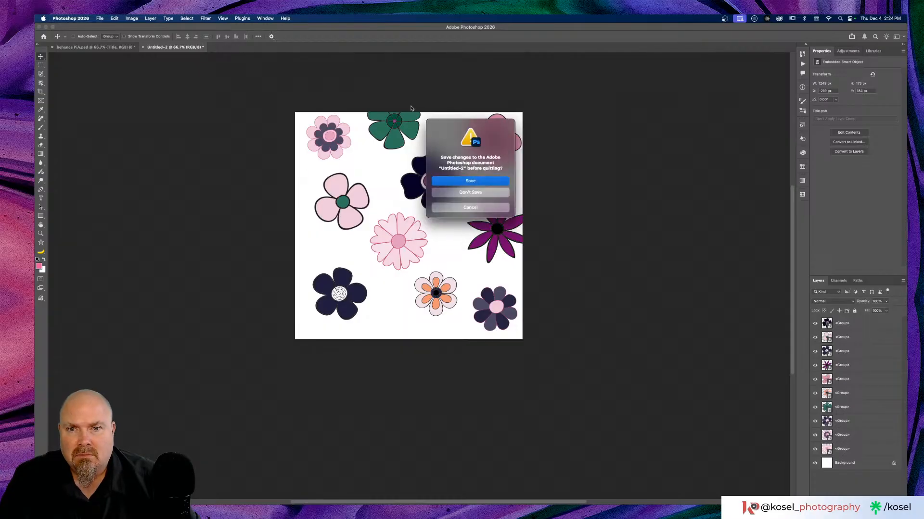
pyautogui.click(454, 208)
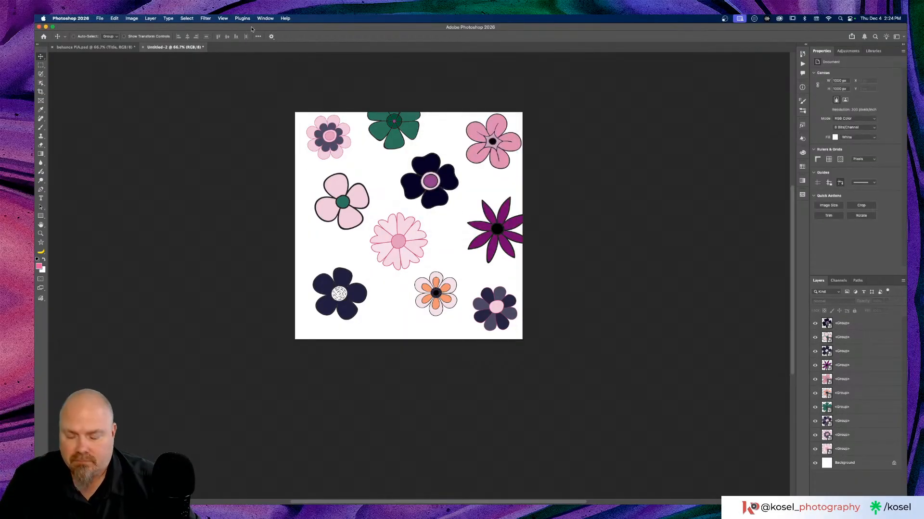
# Switch to Chrome, open the Behance profile in a new tab, and examine the project covers, including the Community Artwork section.
pyautogui.press('super+Tab')
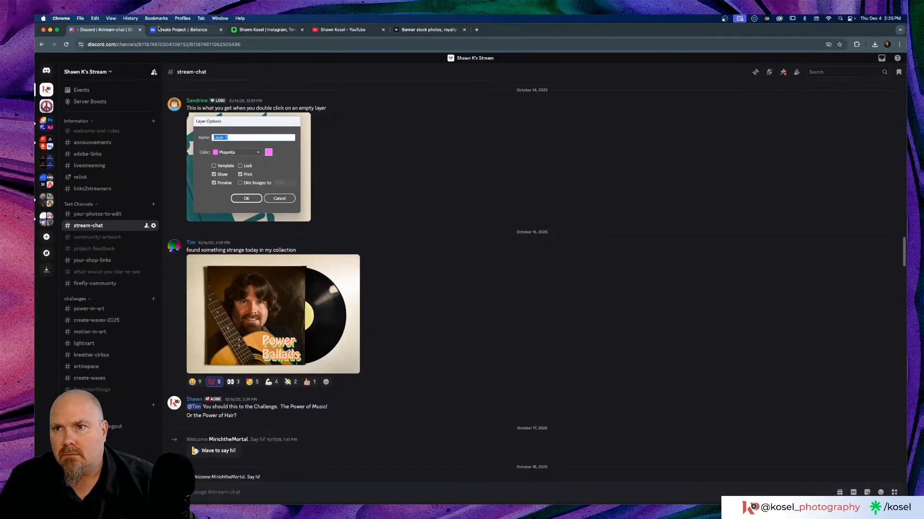
pyautogui.click(162, 30)
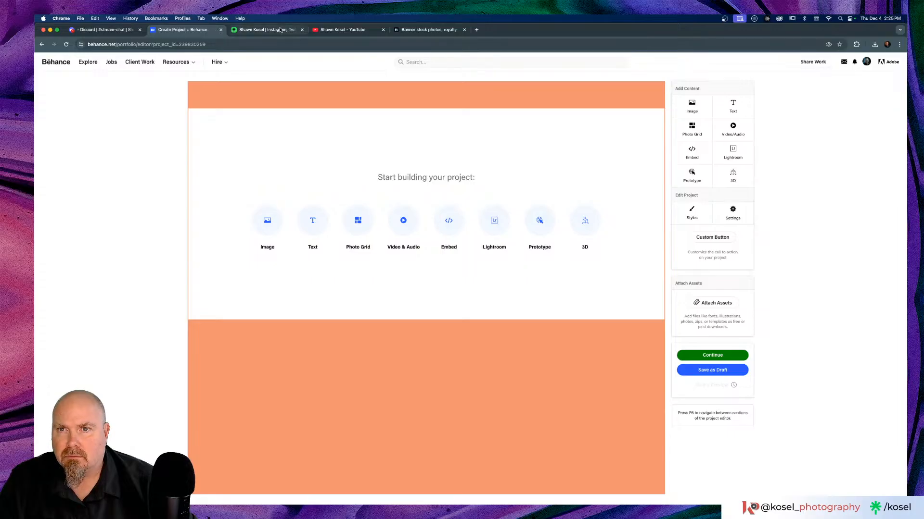
pyautogui.click(350, 31)
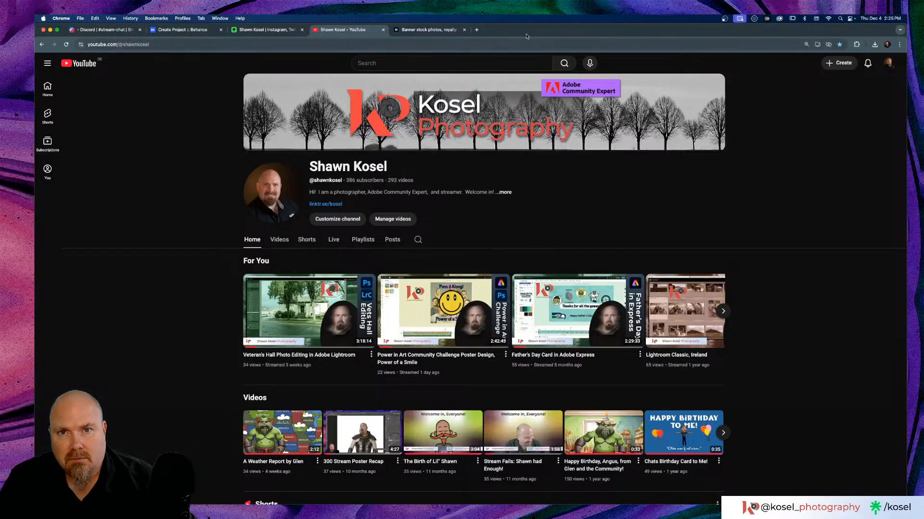
pyautogui.click(477, 29)
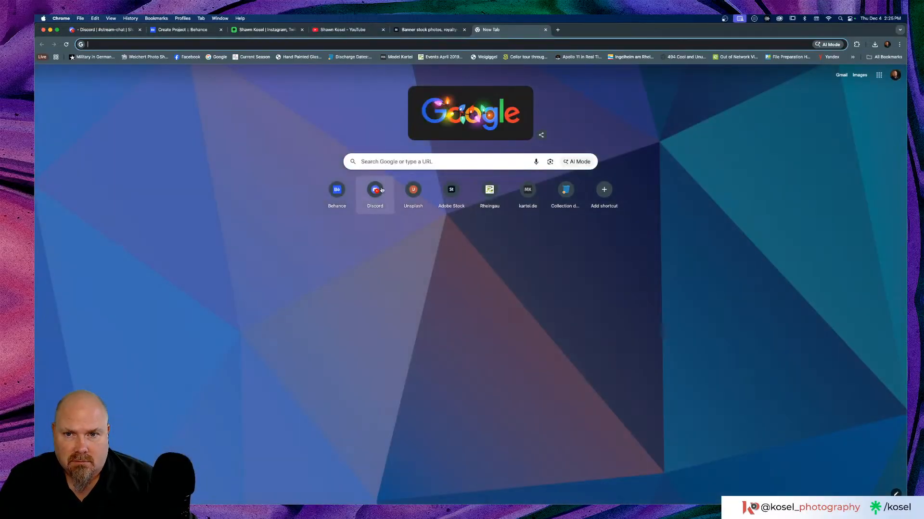
pyautogui.click(337, 189)
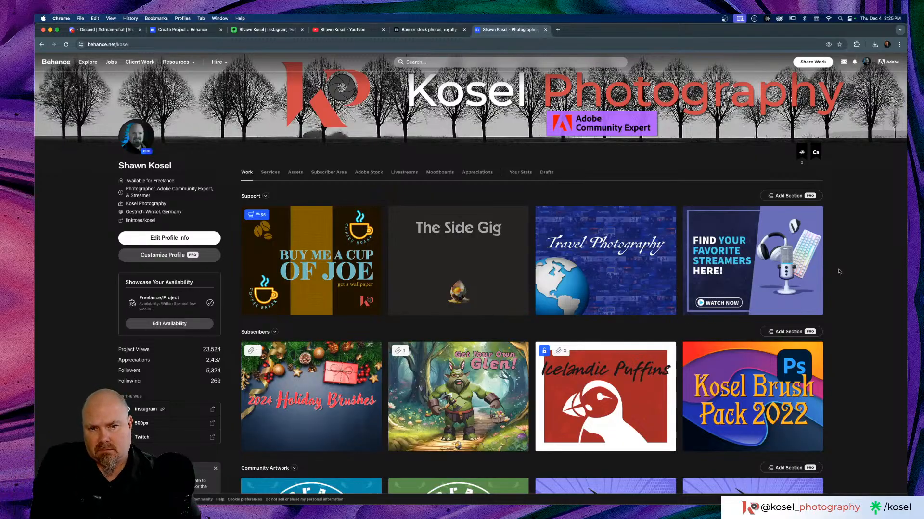
pyautogui.scroll(-5, 839, 272)
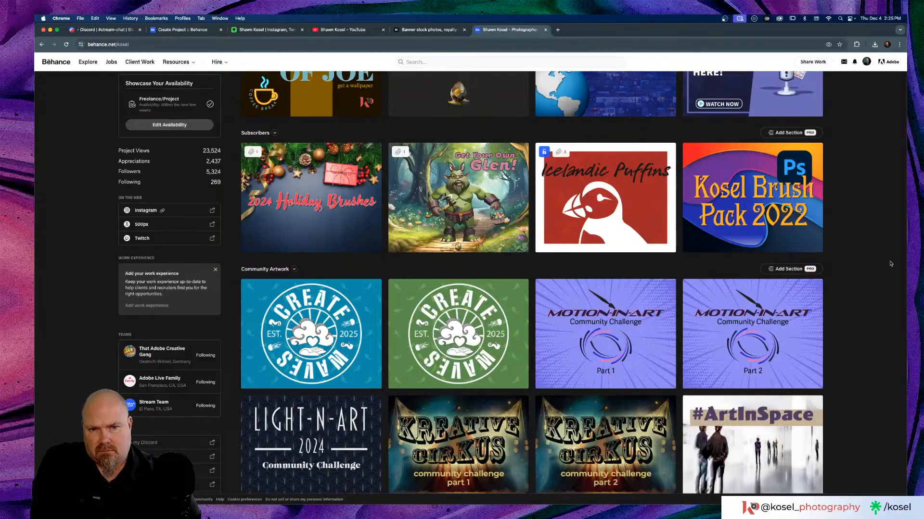
# Return to the Behance PSD in Photoshop and enlarge Artboard 2's Title smart object to about 66% around its center.
pyautogui.press('super+Tab')
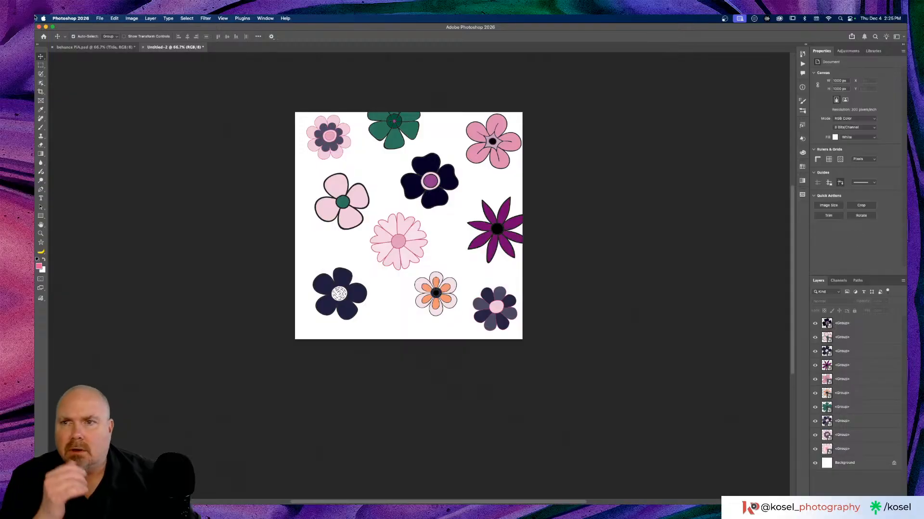
pyautogui.click(82, 47)
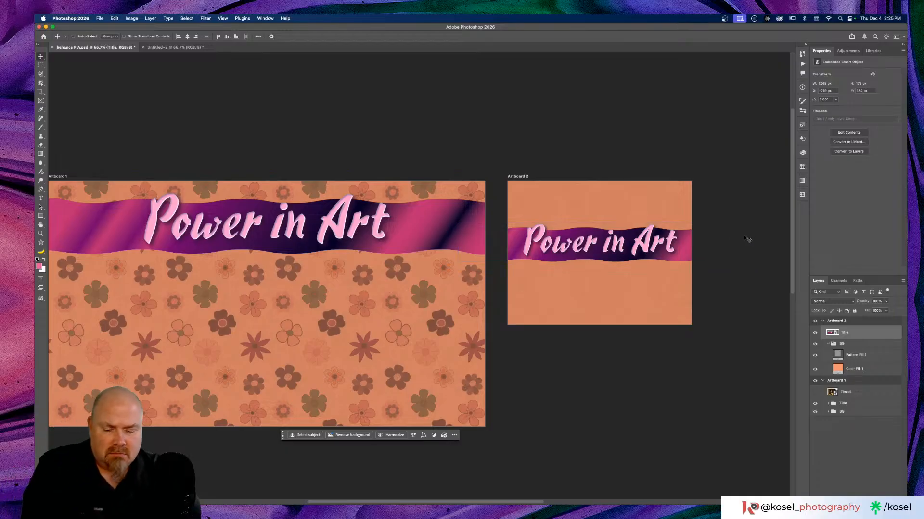
pyautogui.press('super+t')
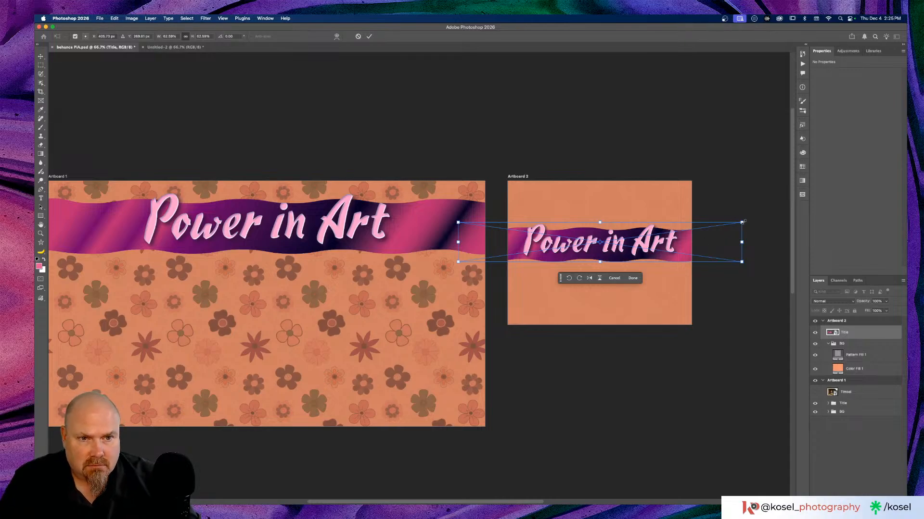
pyautogui.moveTo(741, 222); pyautogui.dragTo(752, 220)
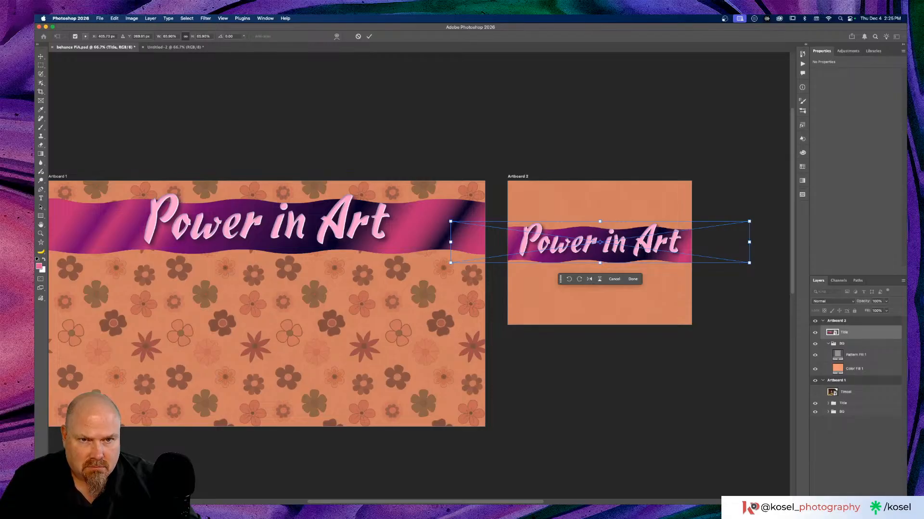
pyautogui.click(369, 36)
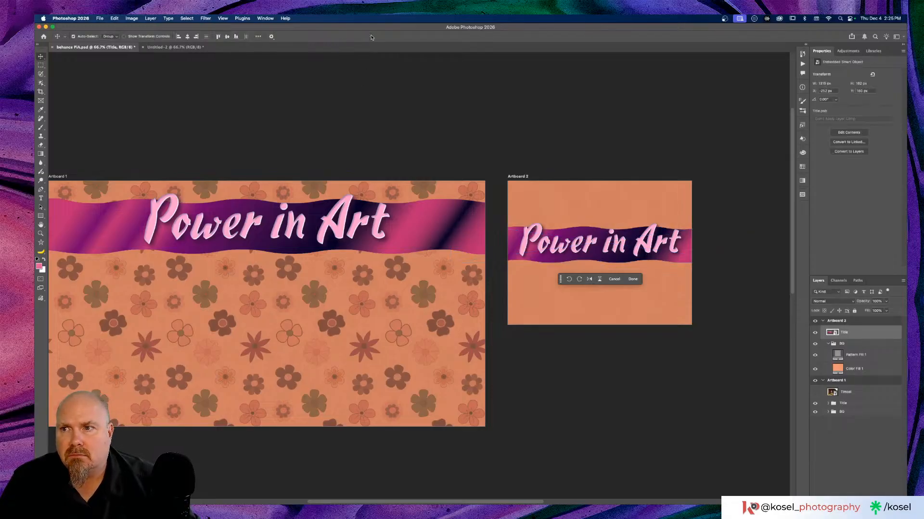
# Center the Title smart object horizontally on Artboard 2 and move it up 20 px.
pyautogui.click(188, 37)
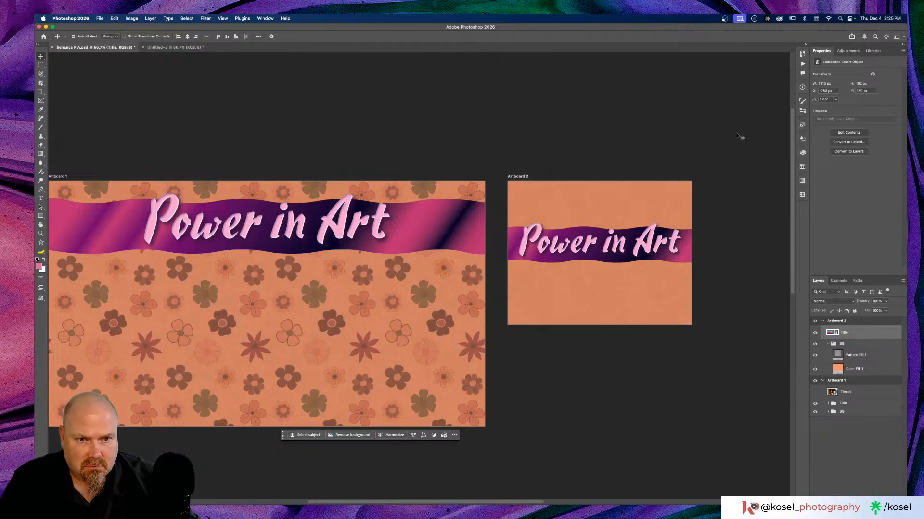
pyautogui.hotkey('shift', 'Up')
pyautogui.hotkey('shift', 'Up')
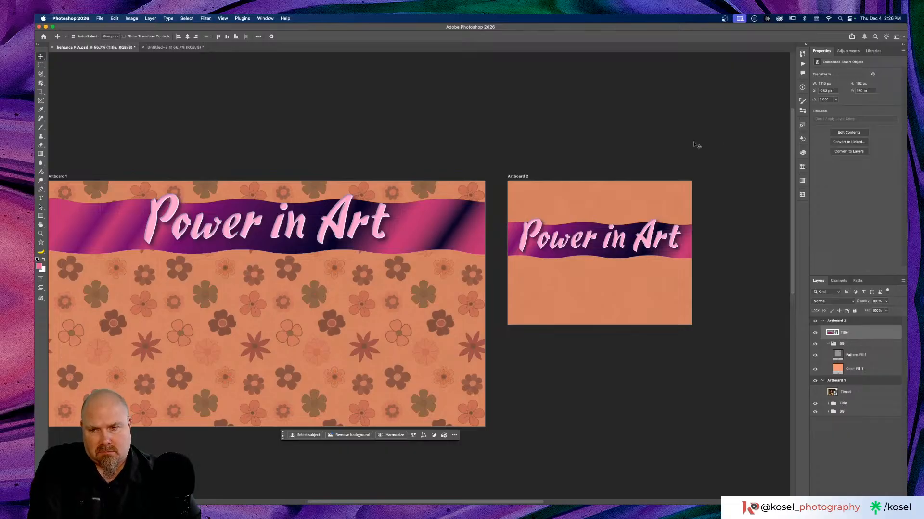
pyautogui.scroll(-3, 694, 140)
pyautogui.scroll(2, 694, 143)
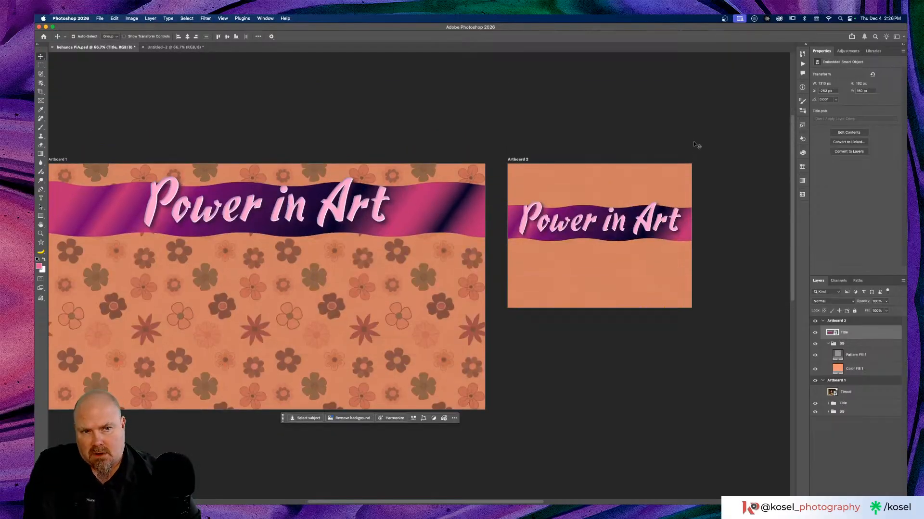
pyautogui.hscroll(-2, 694, 144)
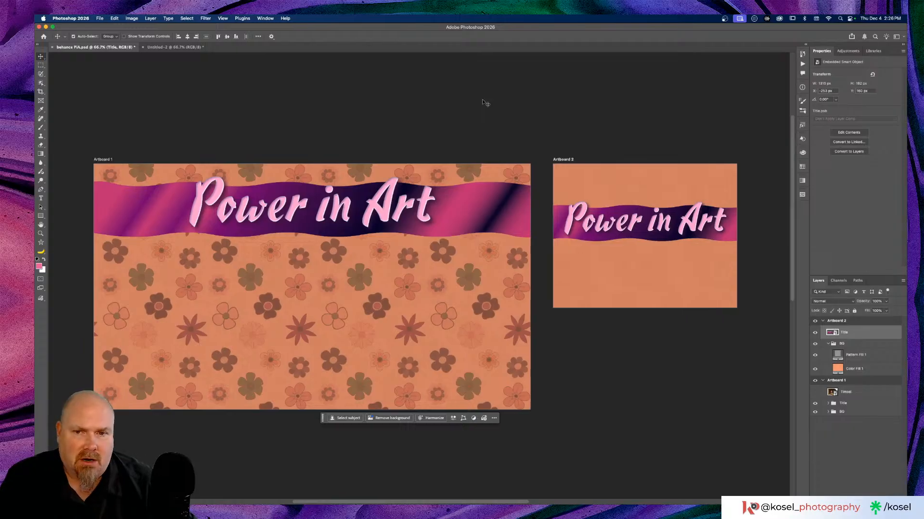
pyautogui.hscroll(-4, 484, 103)
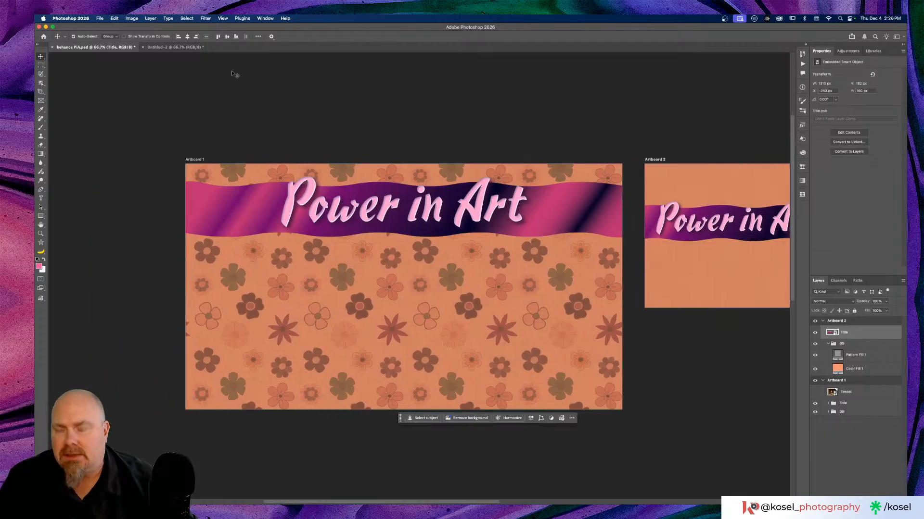
# Switch to Illustrator, open the Power_in_Art document, and copy all of the welcome paragraph's text.
pyautogui.press('super+Tab')
pyautogui.press('super+Tab')
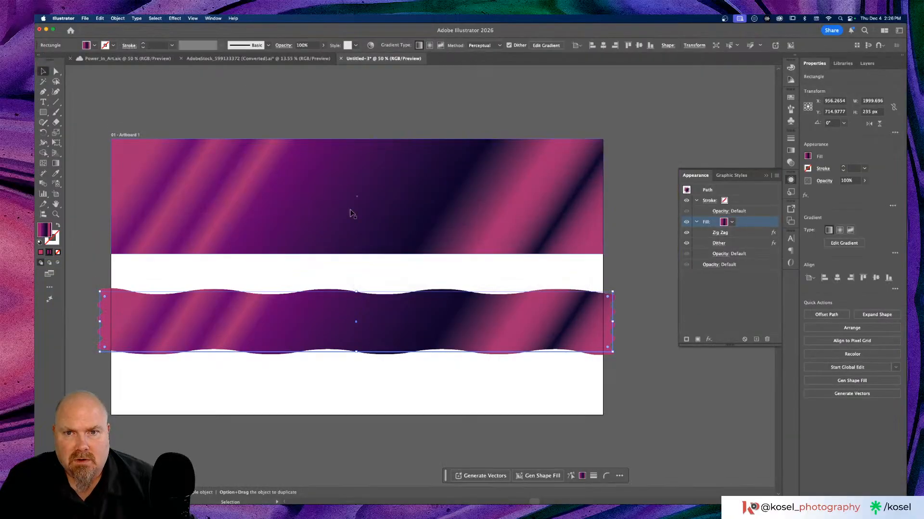
pyautogui.click(127, 59)
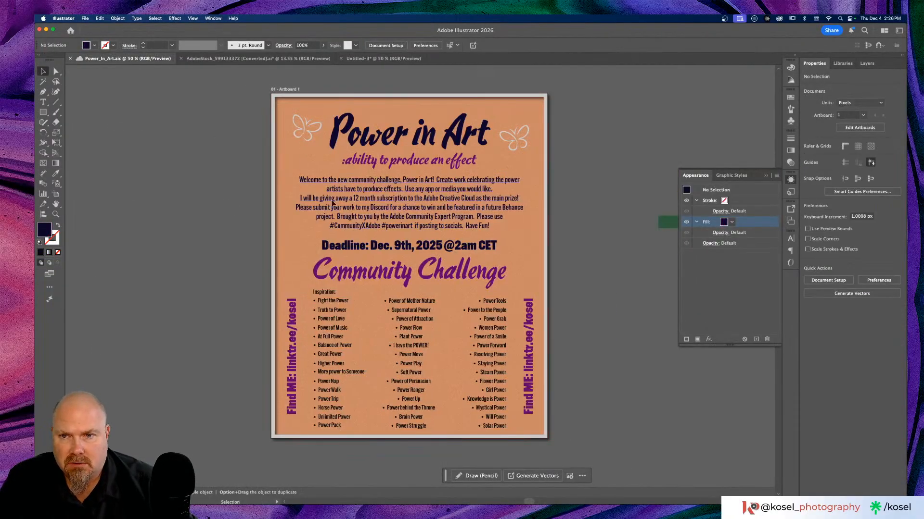
pyautogui.click(350, 202)
pyautogui.doubleClick(392, 207)
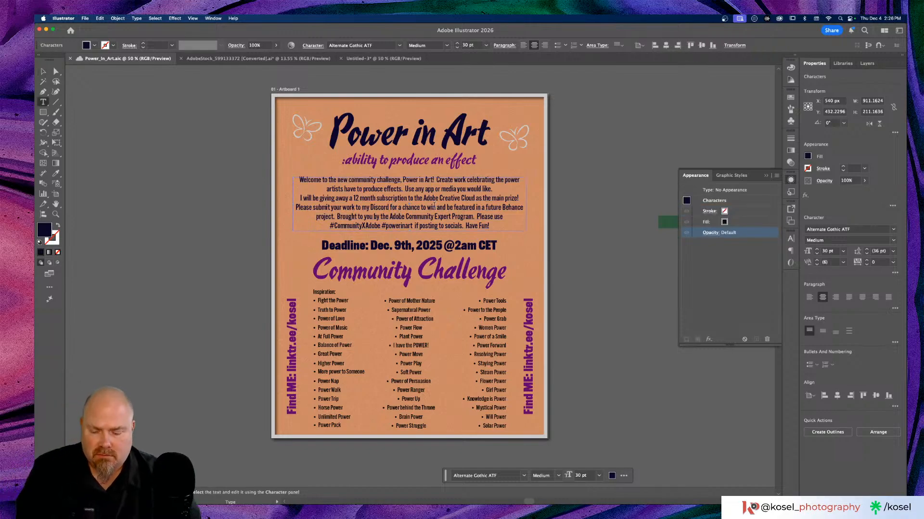
pyautogui.press('super+a')
pyautogui.press('super+c')
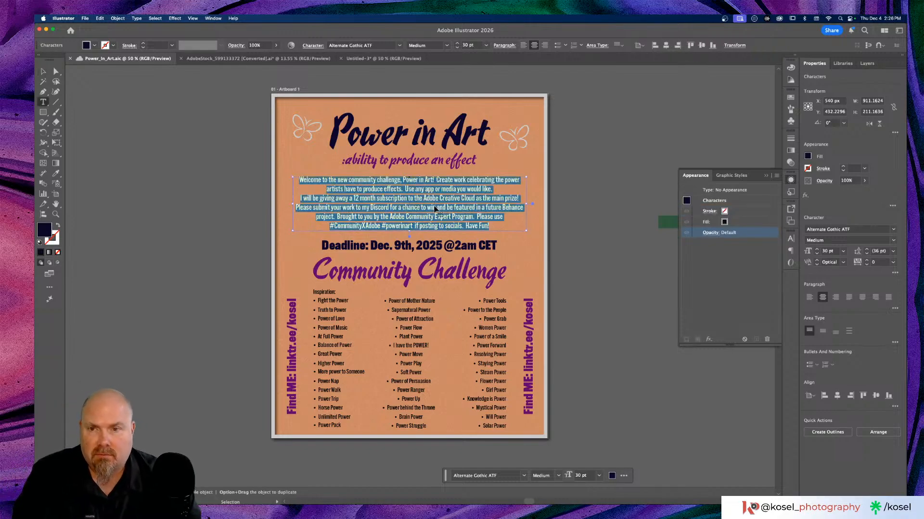
# Return to the Behance PSD in Photoshop, create a wide paragraph text box below Artboard 1's title banner, and paste the copied challenge text.
pyautogui.press('super+Tab')
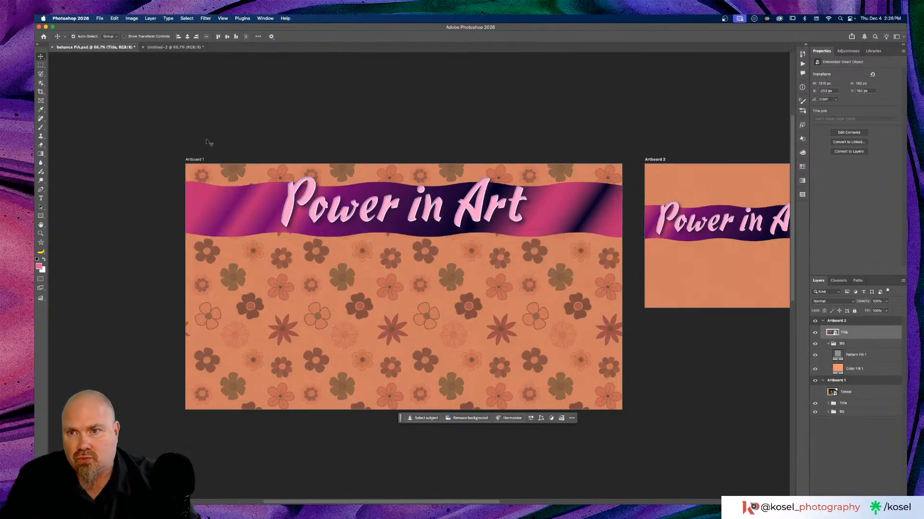
pyautogui.click(415, 309)
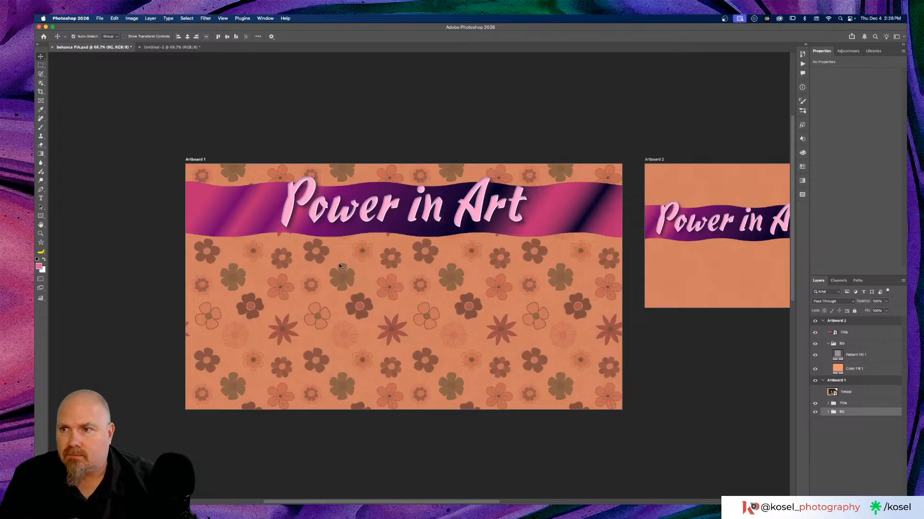
pyautogui.press('t')
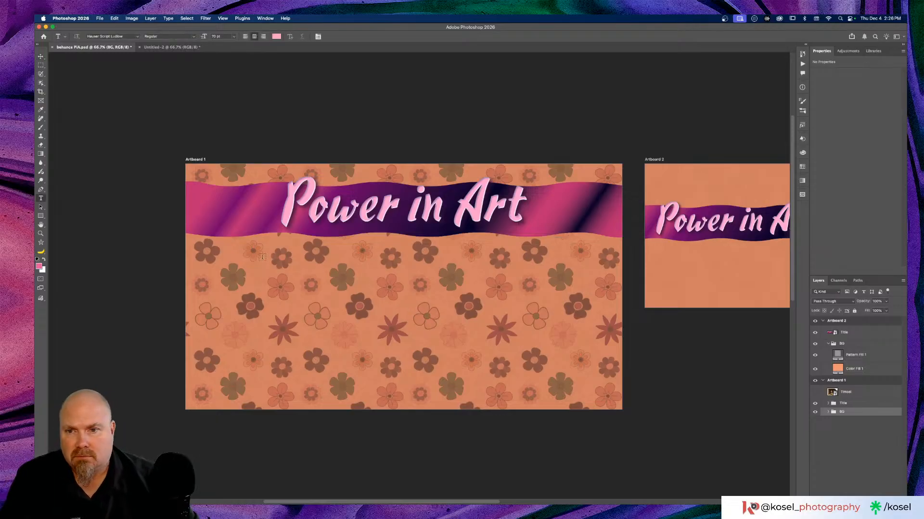
pyautogui.moveTo(251, 251); pyautogui.dragTo(561, 388)
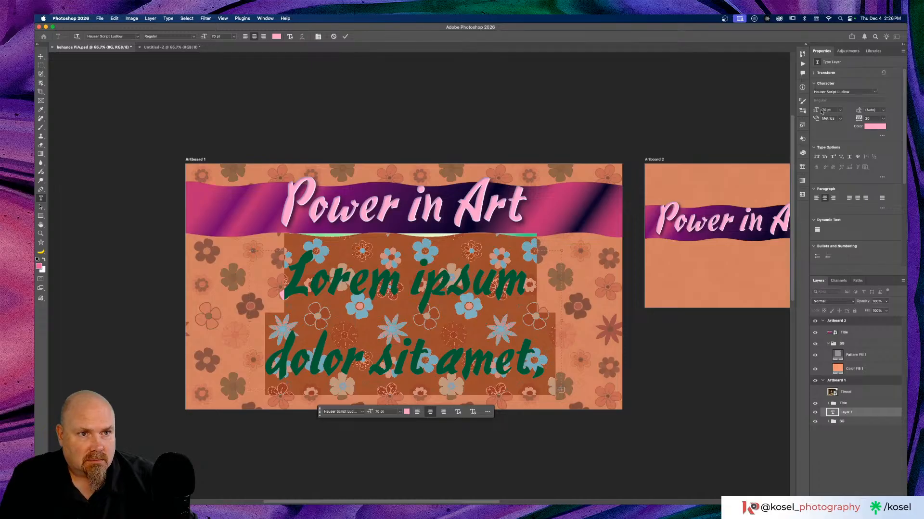
pyautogui.moveTo(817, 110); pyautogui.dragTo(795, 110)
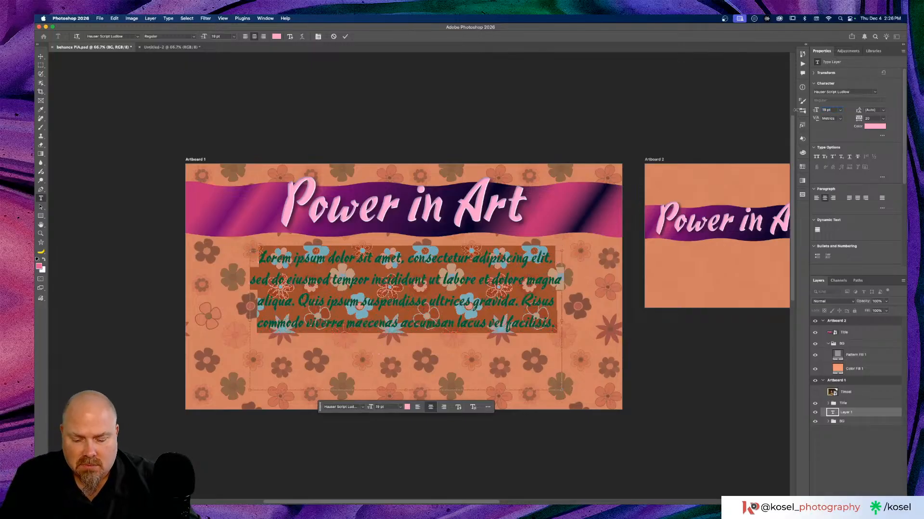
pyautogui.press('super+v')
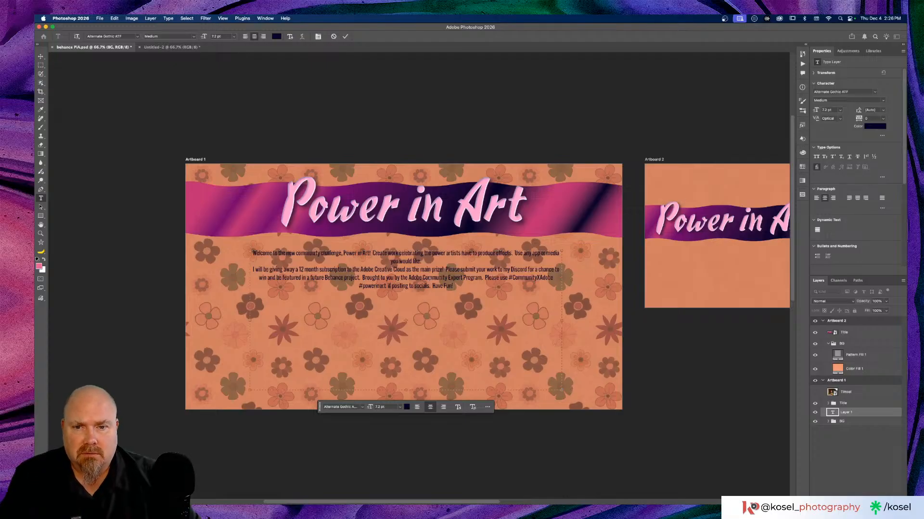
# Set all of Artboard 1's pasted challenge text to 14 pt with 17 pt leading so the whole paragraph fits its box.
pyautogui.press('super+a')
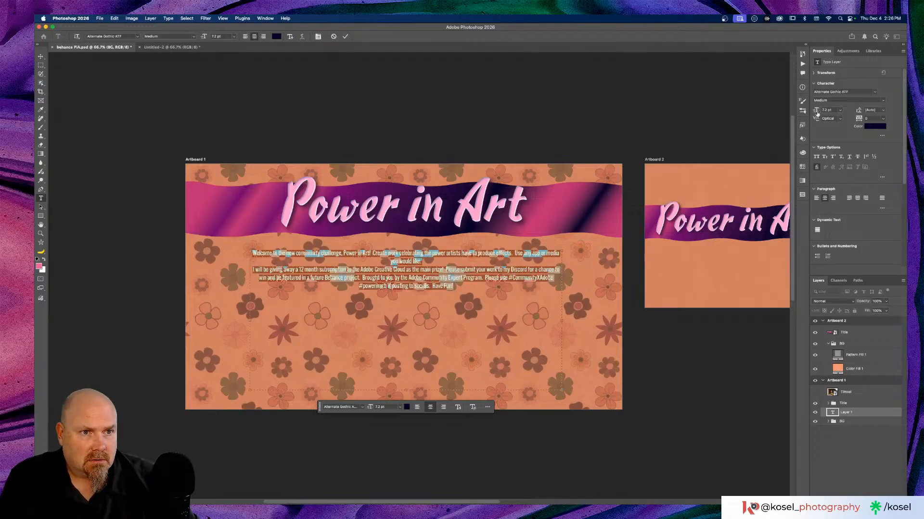
pyautogui.moveTo(814, 110); pyautogui.dragTo(816, 111)
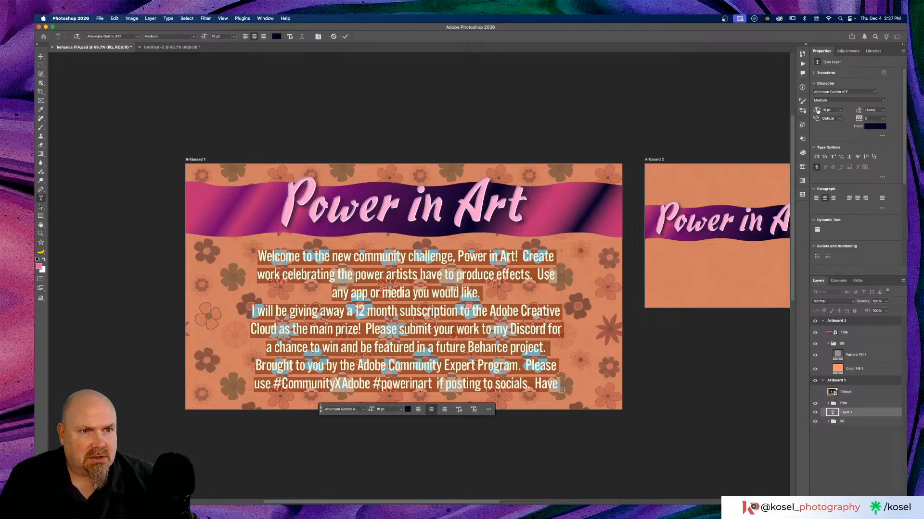
pyautogui.moveTo(818, 111); pyautogui.dragTo(819, 110)
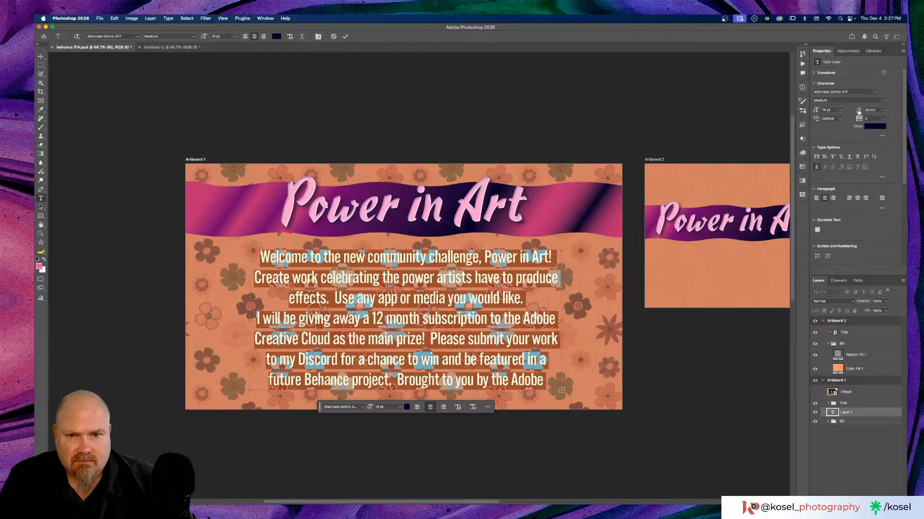
pyautogui.moveTo(858, 110); pyautogui.dragTo(857, 112)
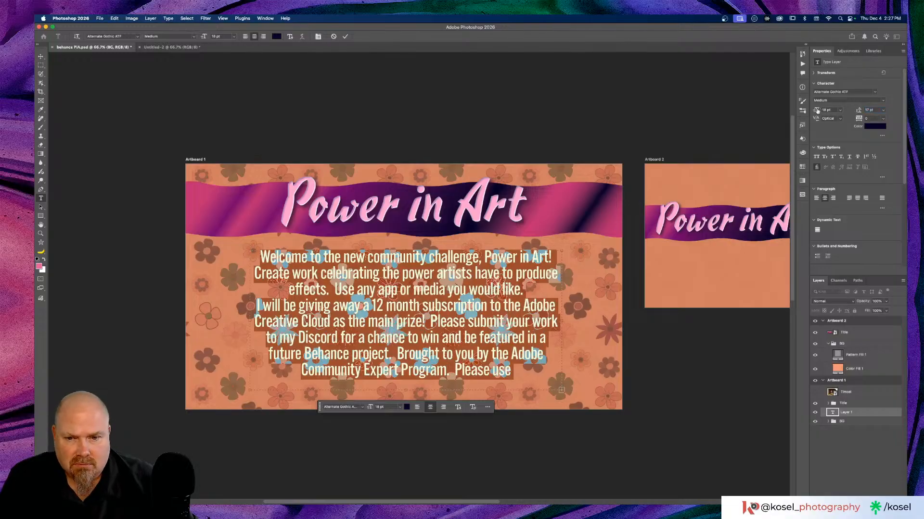
pyautogui.moveTo(817, 111); pyautogui.dragTo(816, 111)
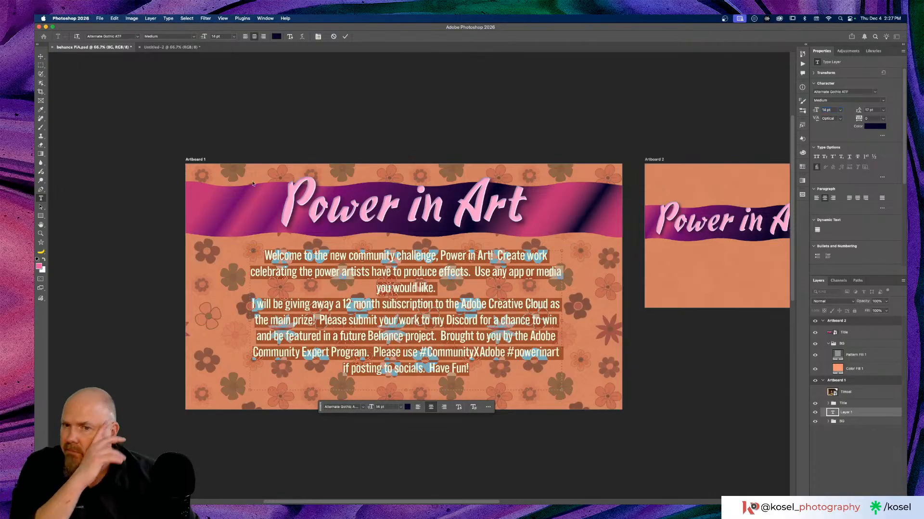
pyautogui.click(142, 185)
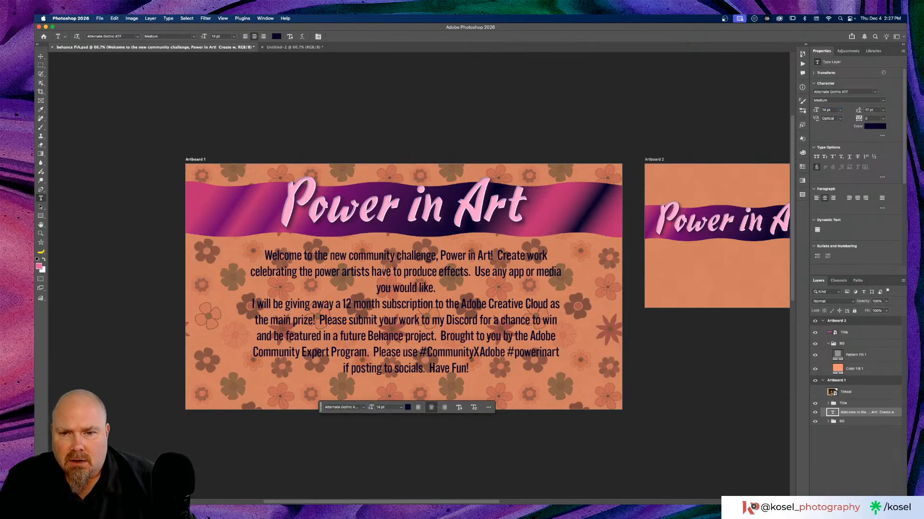
# Edit the challenge paragraph's second sentence on Artboard 1 to begin with "Artists create work".
pyautogui.click(412, 269)
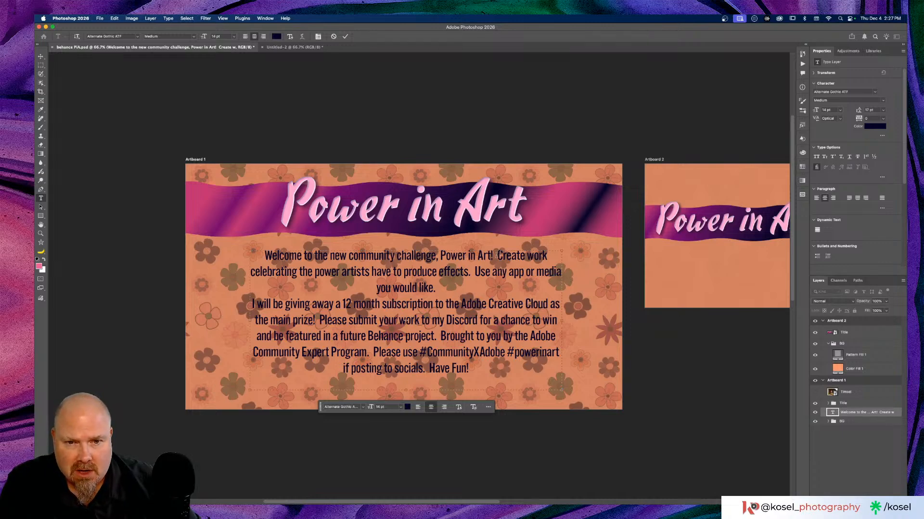
pyautogui.moveTo(497, 255)
pyautogui.mouseDown()
pyautogui.moveTo(539, 256)
pyautogui.moveTo(497, 258)
pyautogui.mouseUp()
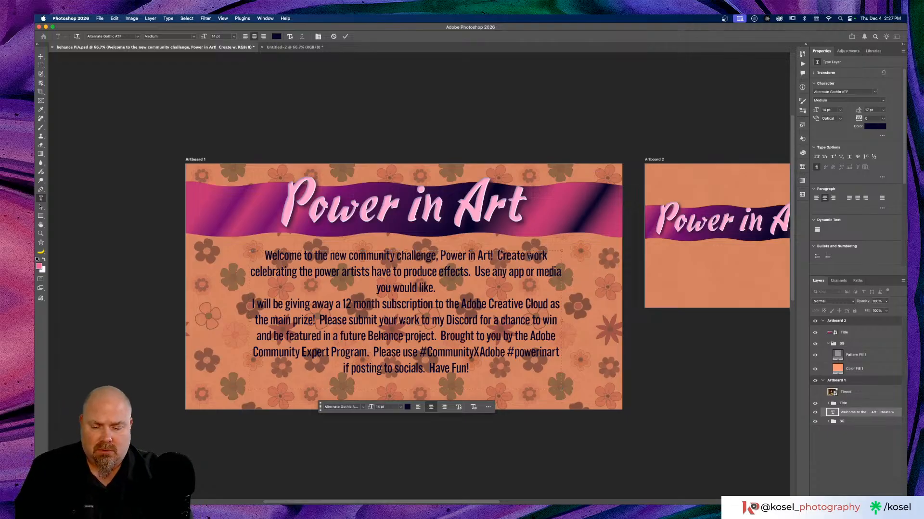
pyautogui.write('Artists')
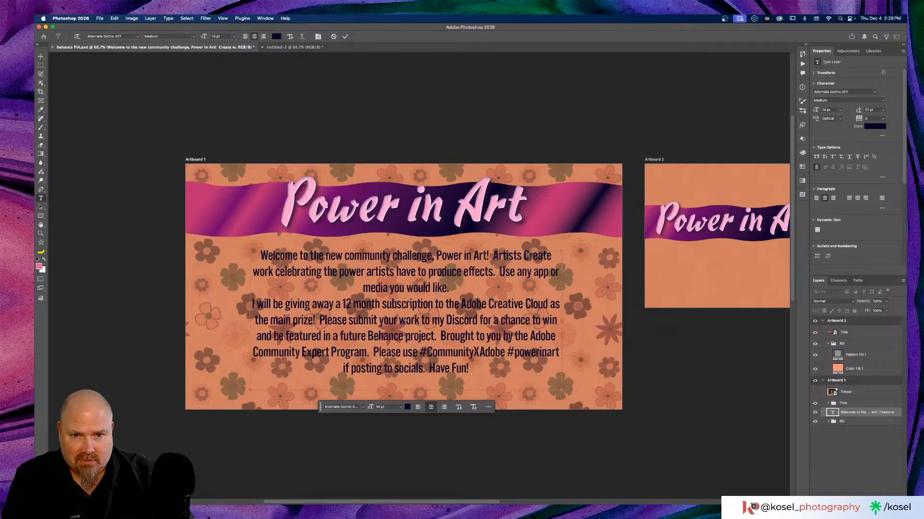
pyautogui.press('Delete')
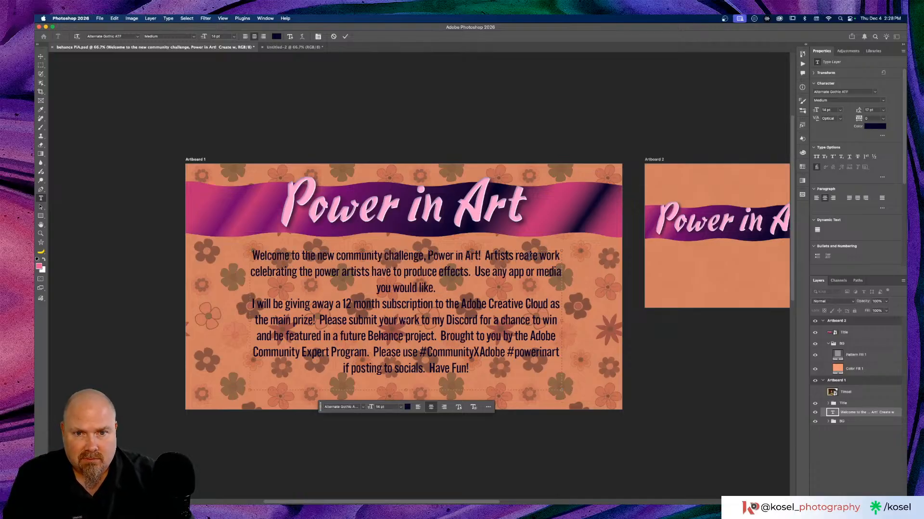
pyautogui.write('cor')
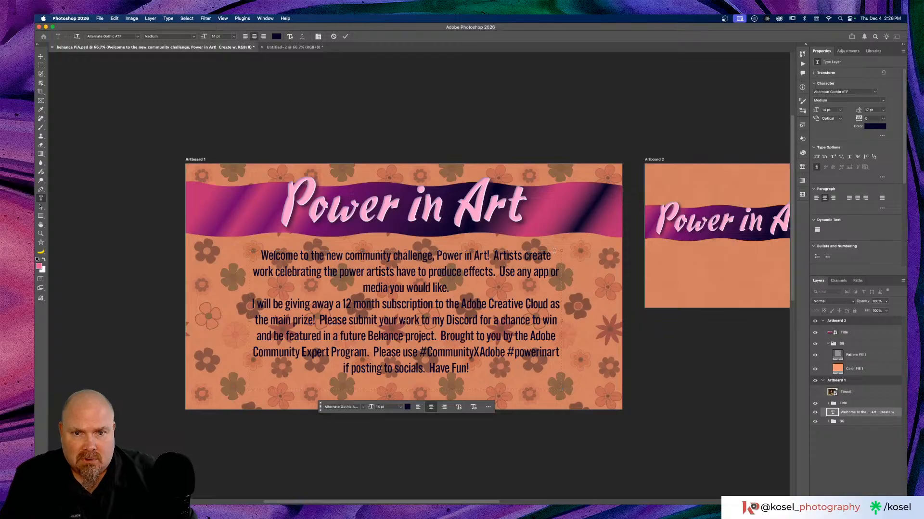
# Reword the second sentence to "Artists created work celebrating the power they have to produce effects." and delete "Use any app or media you would like.".
pyautogui.write('d')
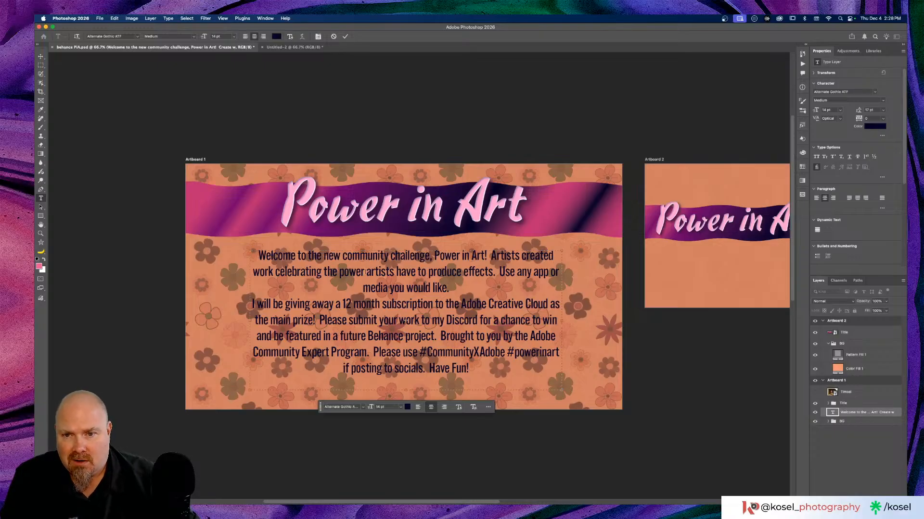
pyautogui.moveTo(365, 272); pyautogui.dragTo(394, 271)
pyautogui.write('they')
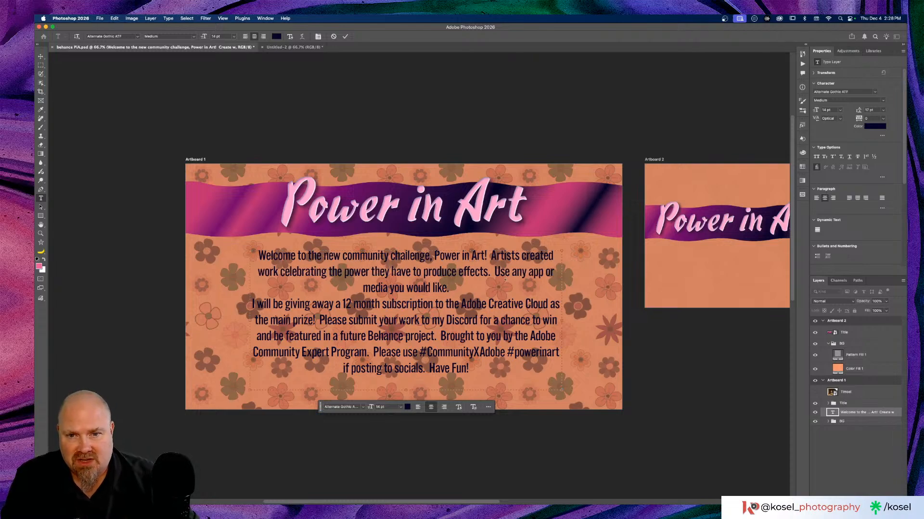
pyautogui.moveTo(495, 271); pyautogui.dragTo(496, 291)
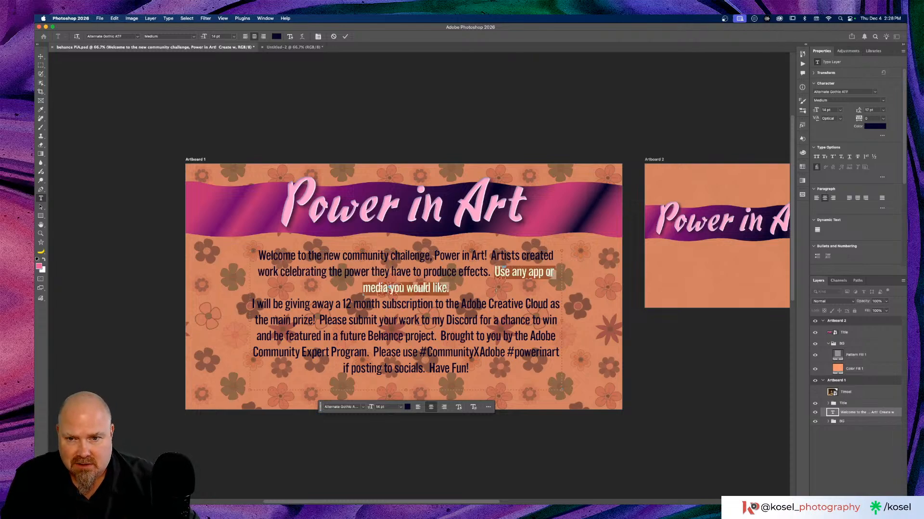
pyautogui.press('BackSpace')
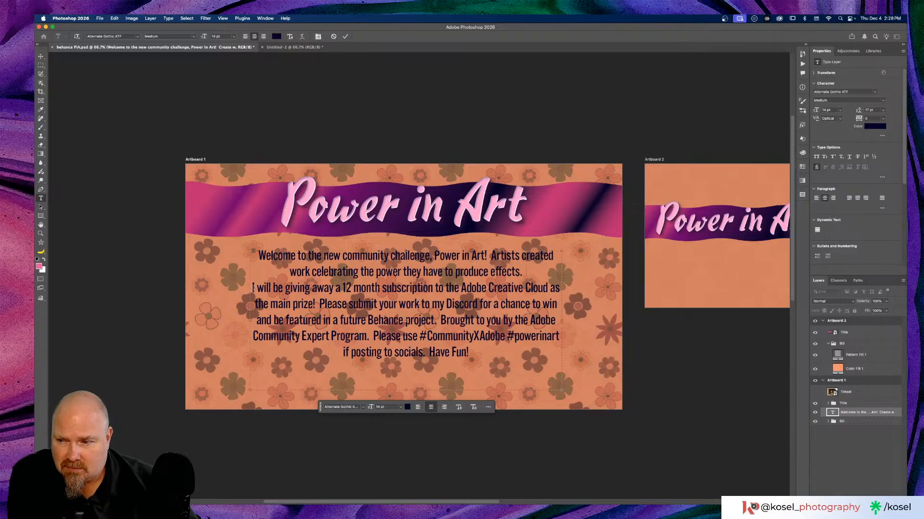
# Replace the prize, submission and hashtag text before "Have Fun!" with "Thank you to the community for sharing your work!".
pyautogui.moveTo(252, 287); pyautogui.dragTo(425, 356)
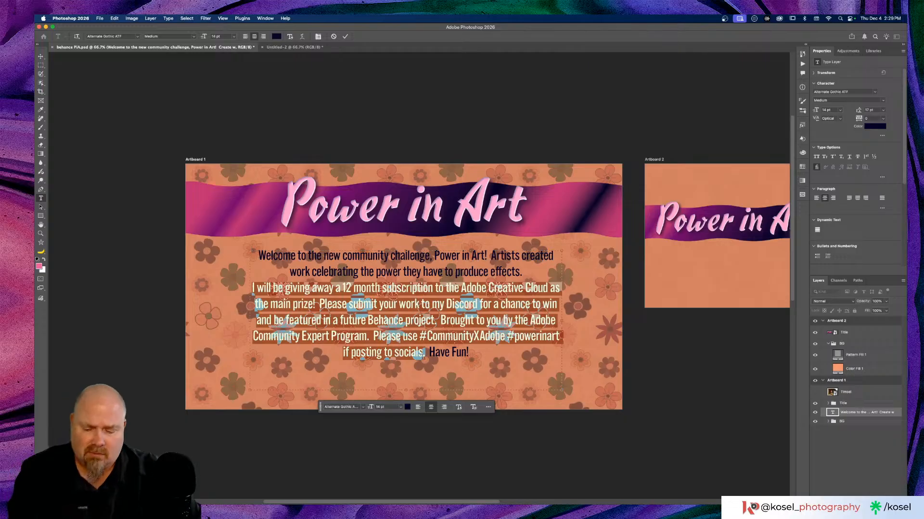
pyautogui.write('Thank you')
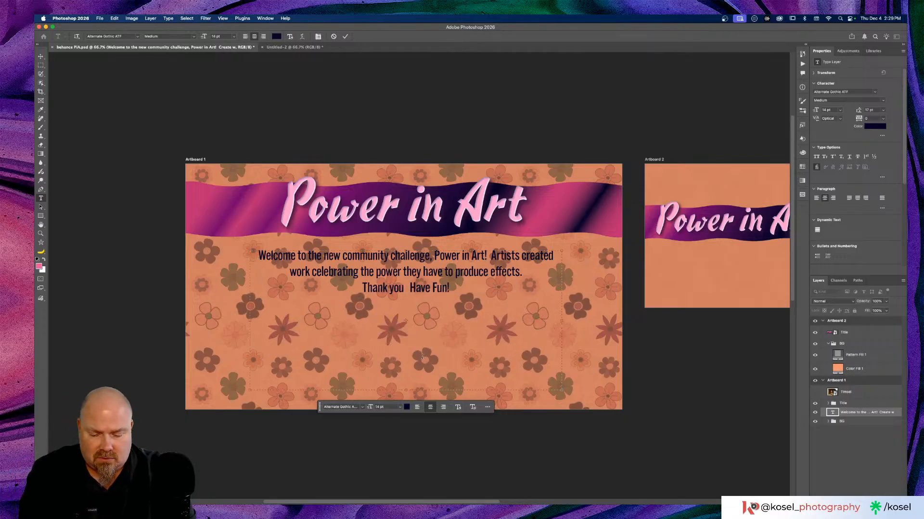
pyautogui.write(' to the')
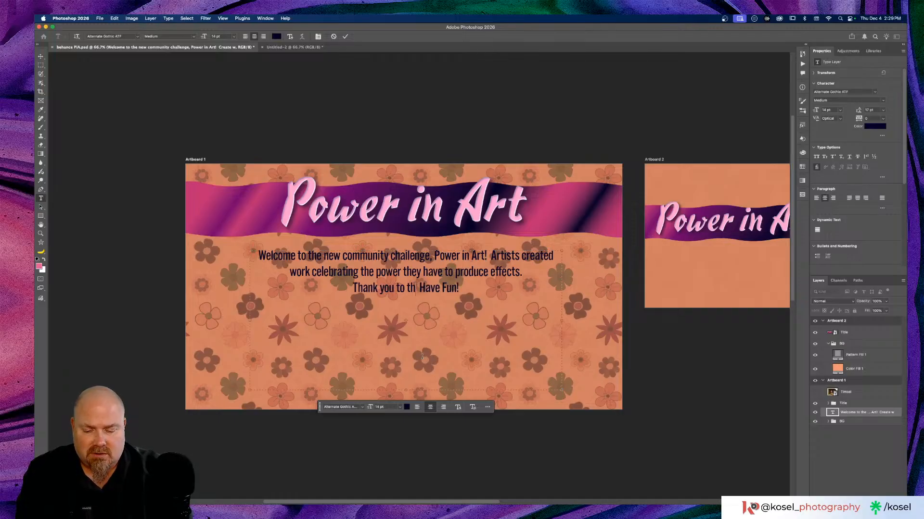
pyautogui.write(' community')
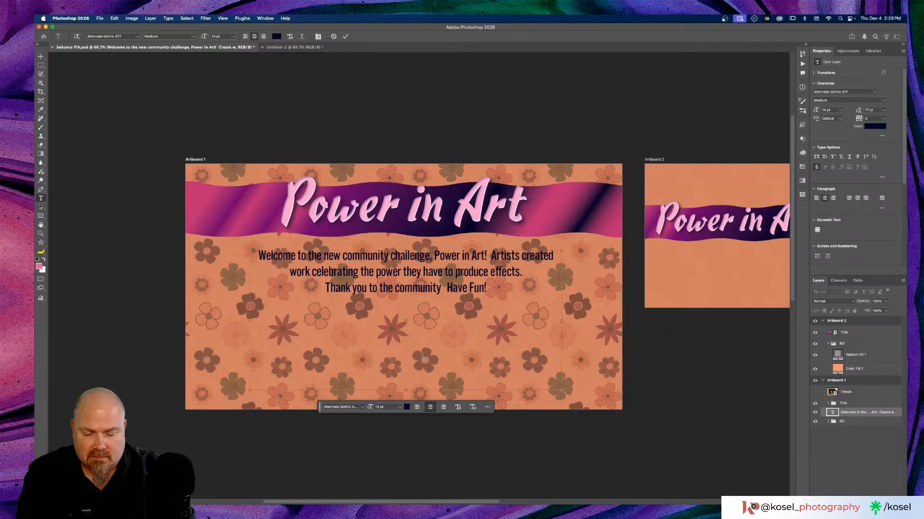
pyautogui.write(' for sharing')
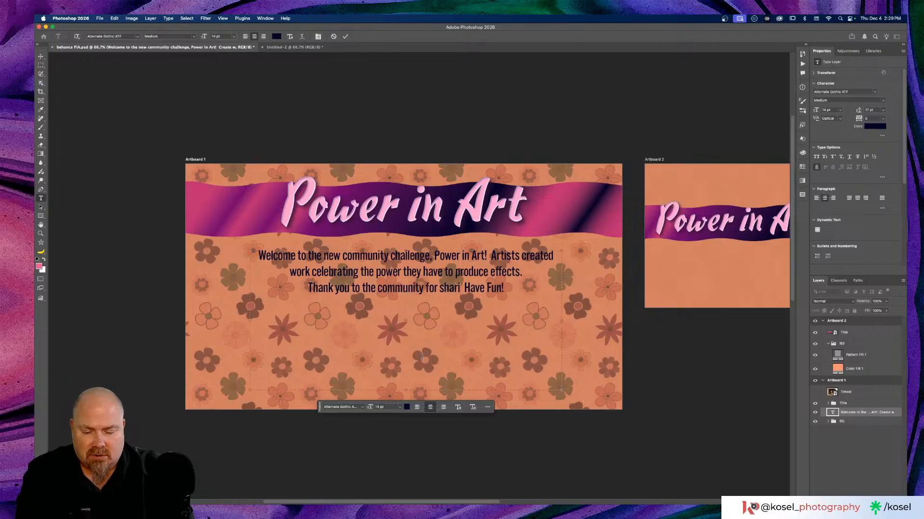
pyautogui.write(' your wor')
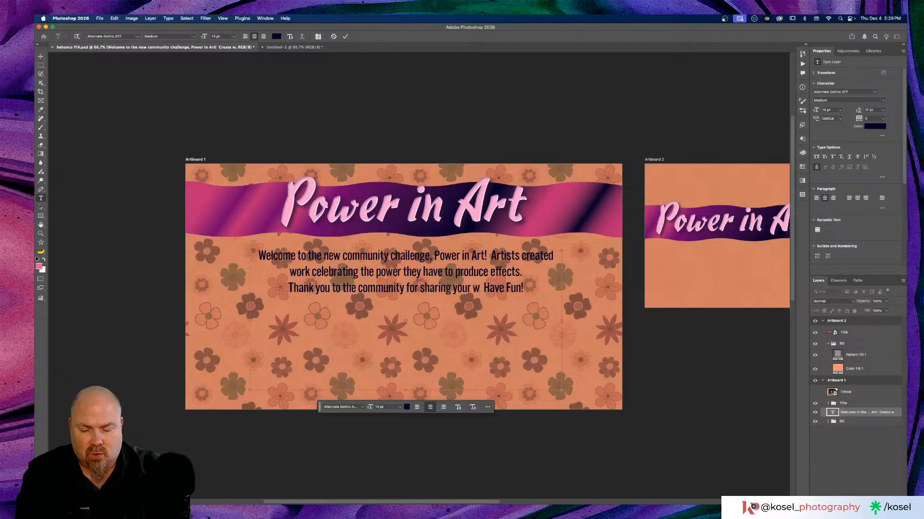
pyautogui.write('k')
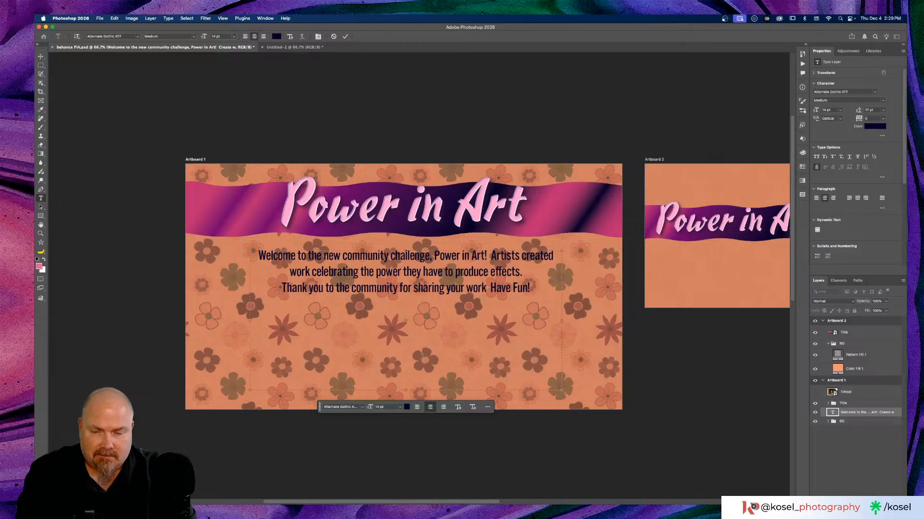
pyautogui.write('!')
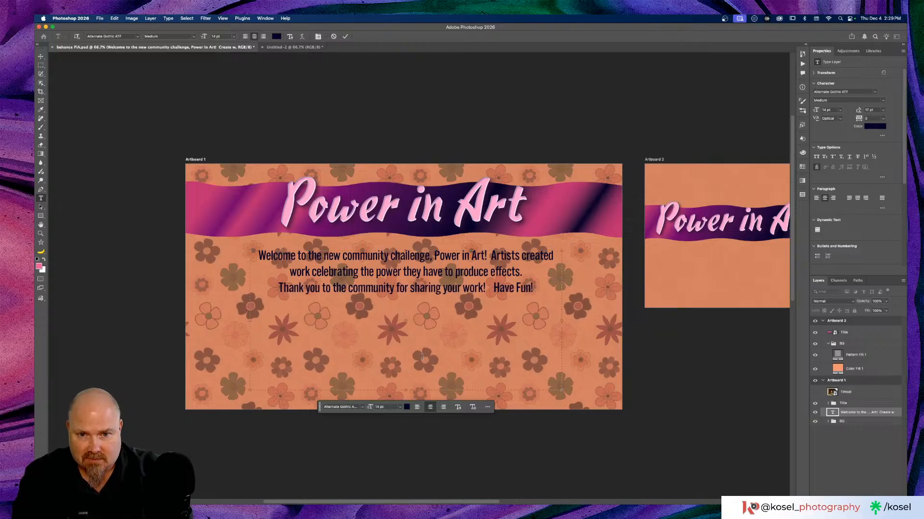
# Add the sentence "Thank you for checking out all of our work and for the support!" before "Have Fun!".
pyautogui.write('  Tha')
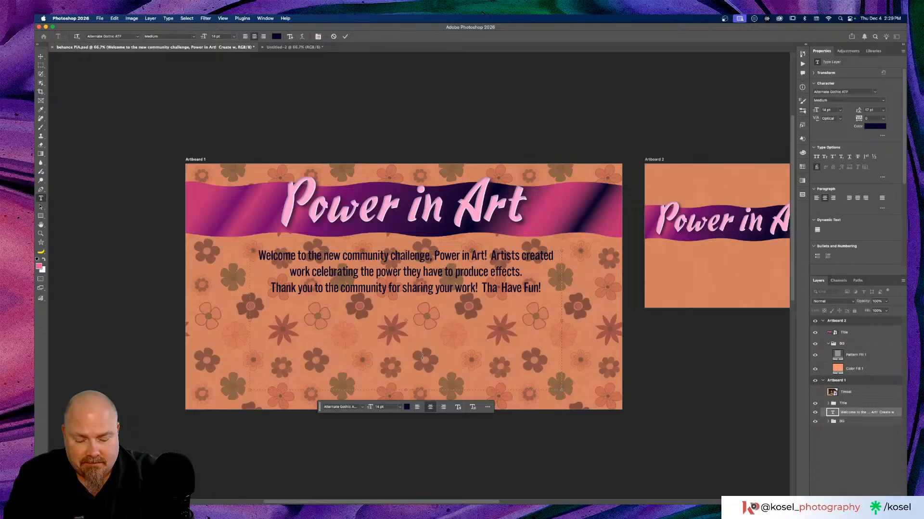
pyautogui.write('nk you')
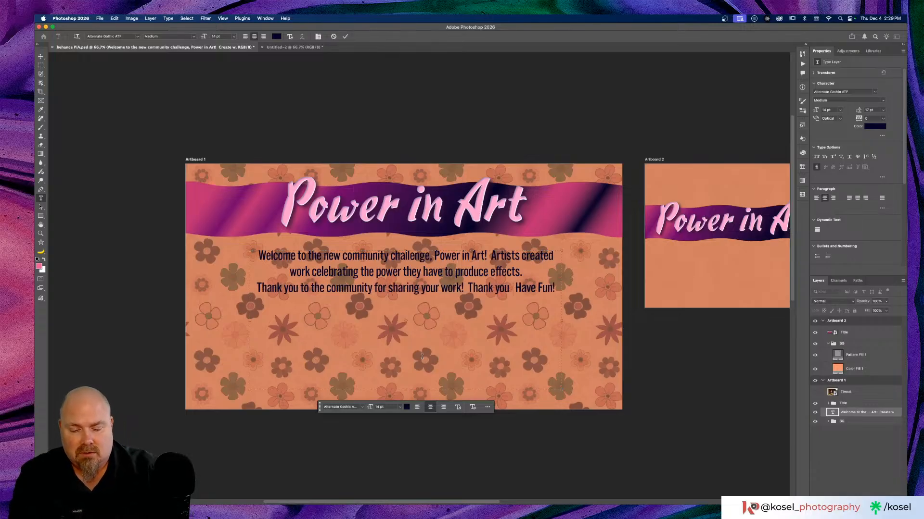
pyautogui.write(' for check ')
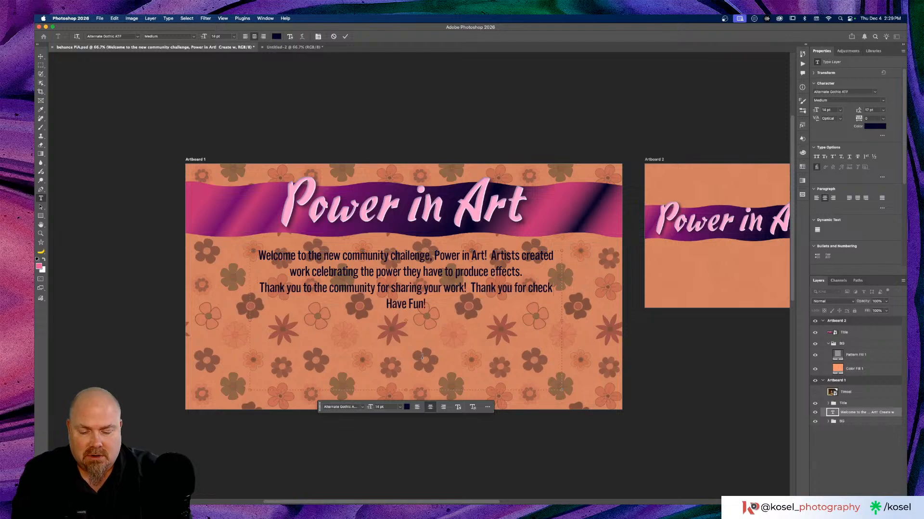
pyautogui.write('ing out')
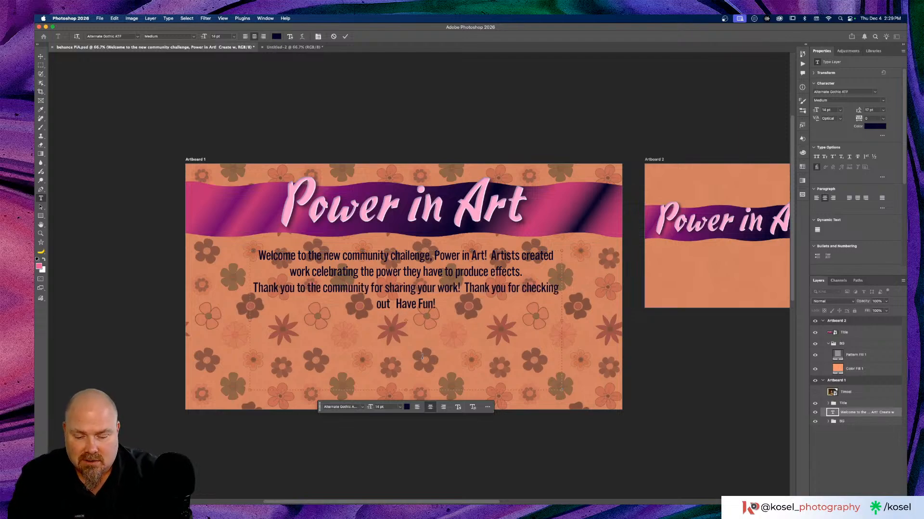
pyautogui.write(' all of')
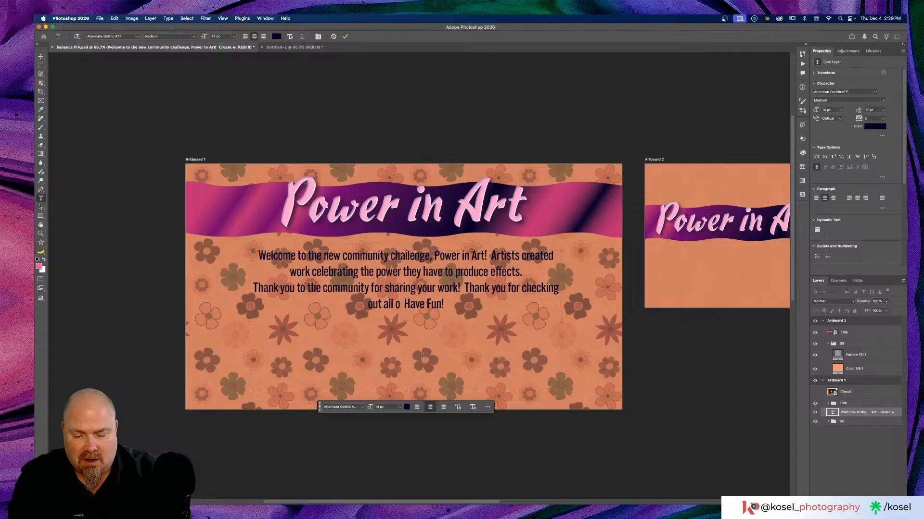
pyautogui.write(' our wor')
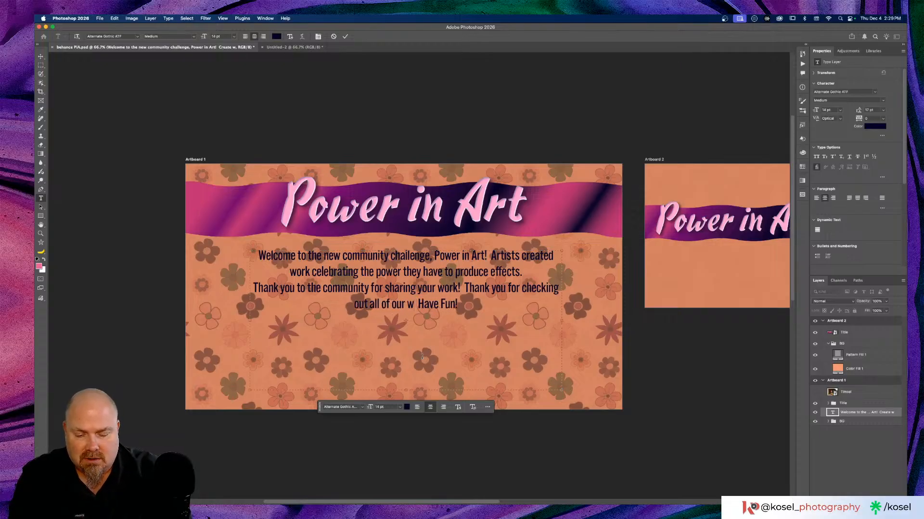
pyautogui.write('k')
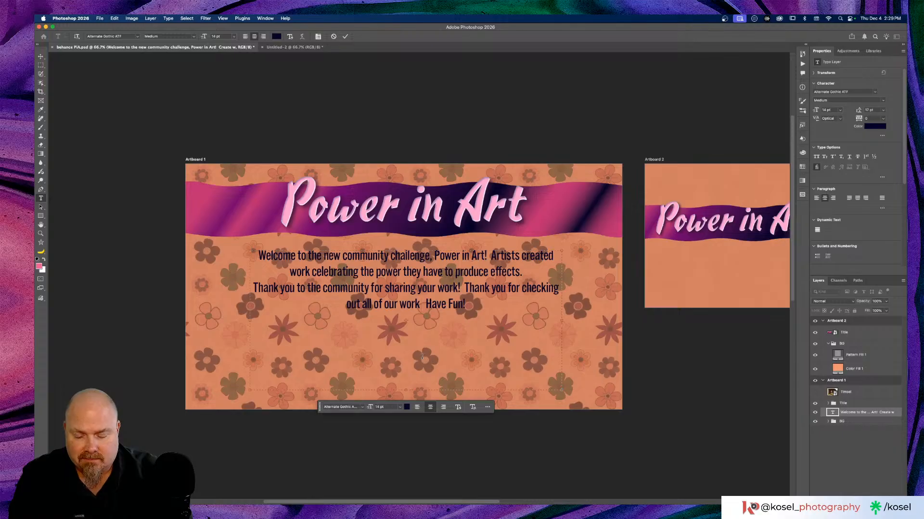
pyautogui.write(' and for t ')
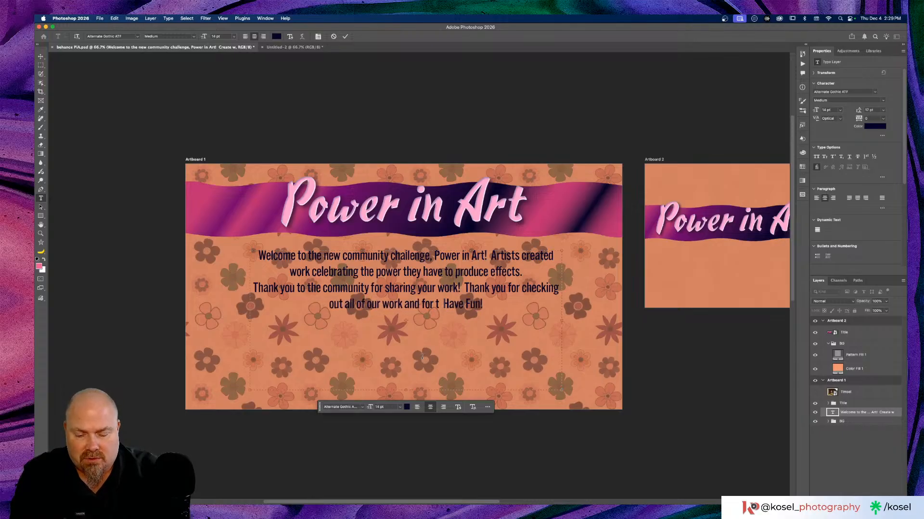
pyautogui.write('he suppor')
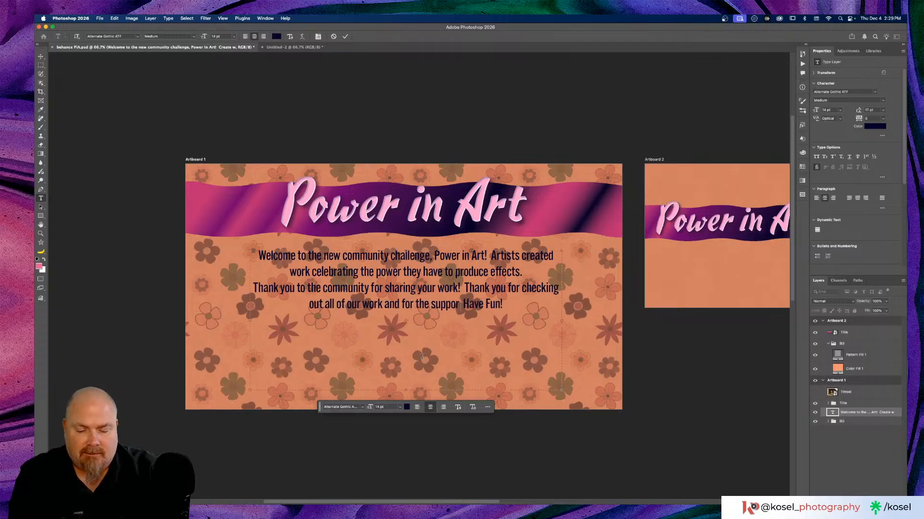
pyautogui.write('t!')
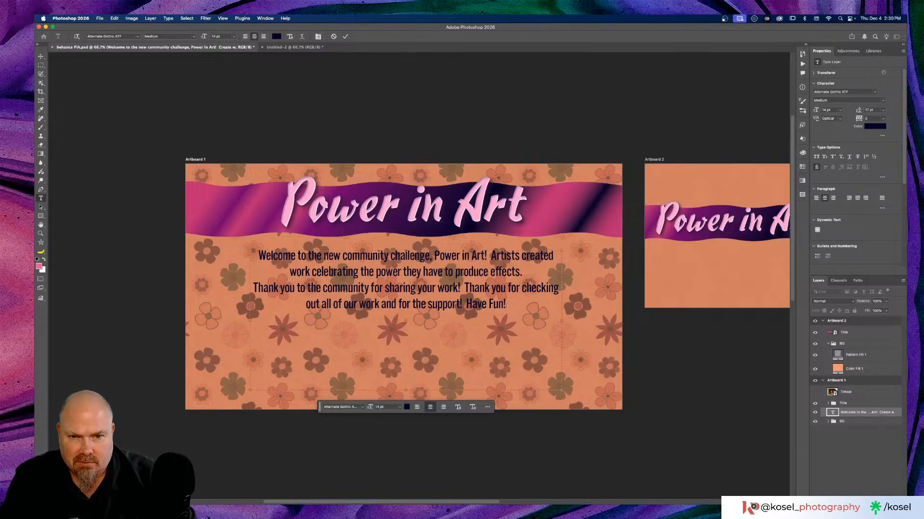
# Delete the closing "Have Fun!" from the end of the Artboard 1 body text.
pyautogui.moveTo(506, 306); pyautogui.dragTo(467, 306)
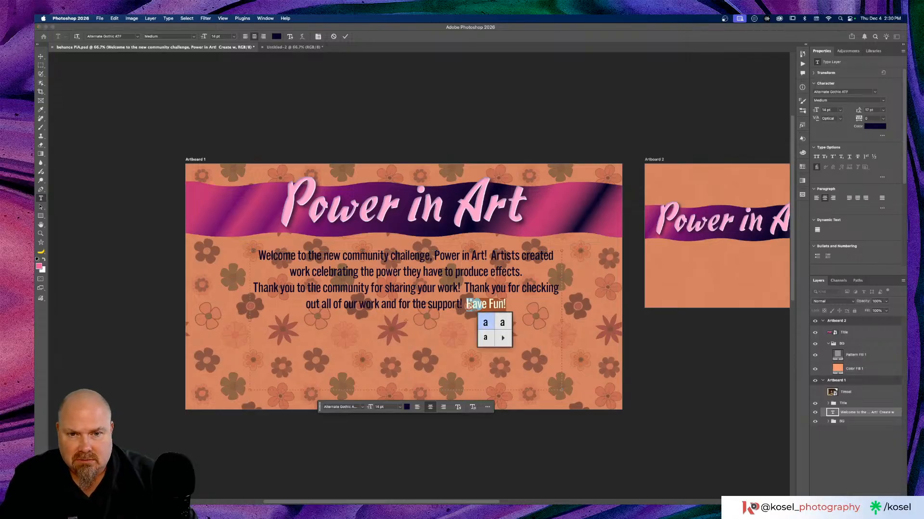
pyautogui.click(493, 297)
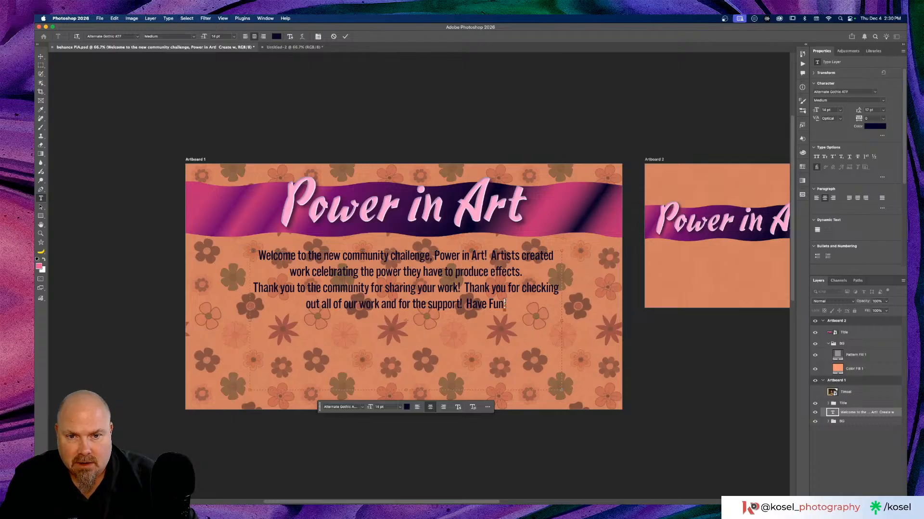
pyautogui.tripleClick(506, 303)
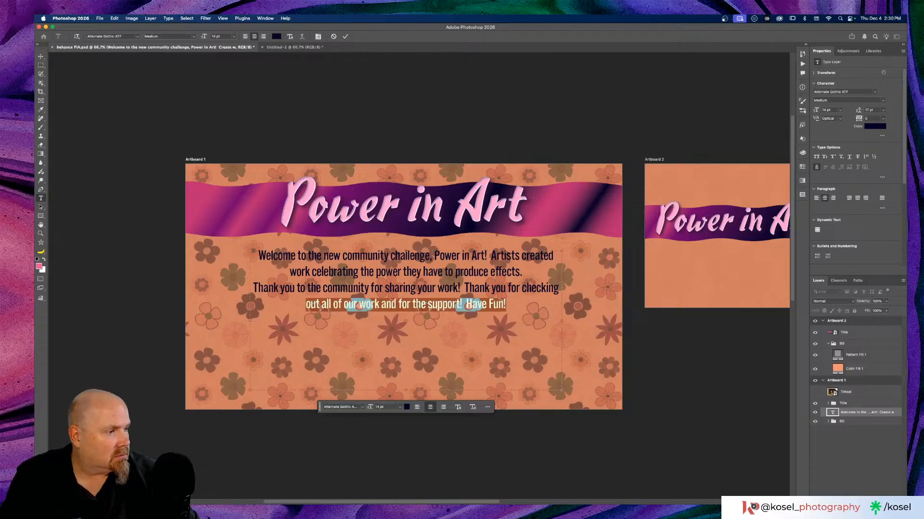
pyautogui.click(485, 313)
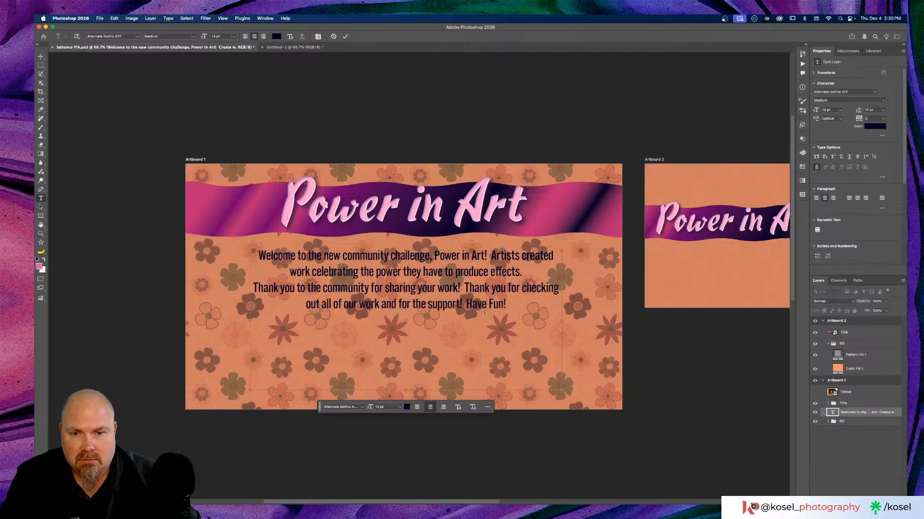
pyautogui.moveTo(505, 303); pyautogui.dragTo(469, 305)
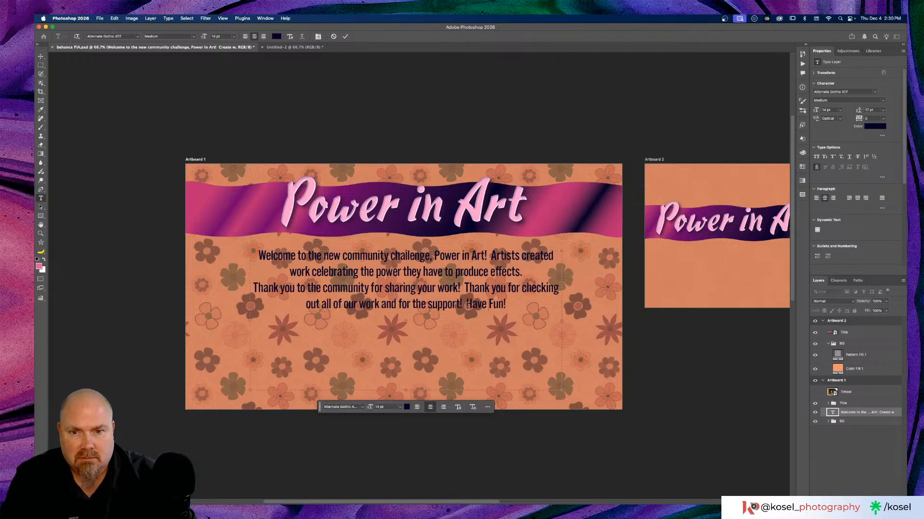
pyautogui.press('BackSpace')
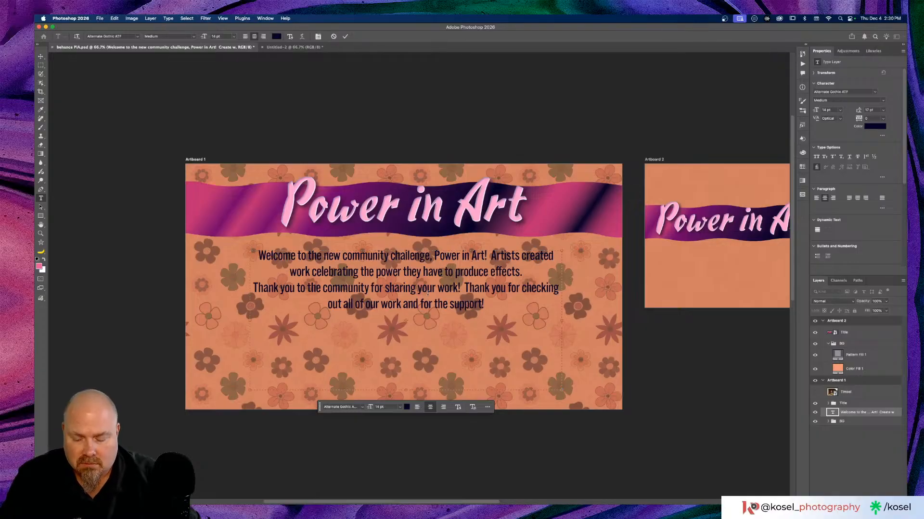
# Set all of the body text to 20 pt font size and 20 pt leading with Optical kerning.
pyautogui.press('super+a')
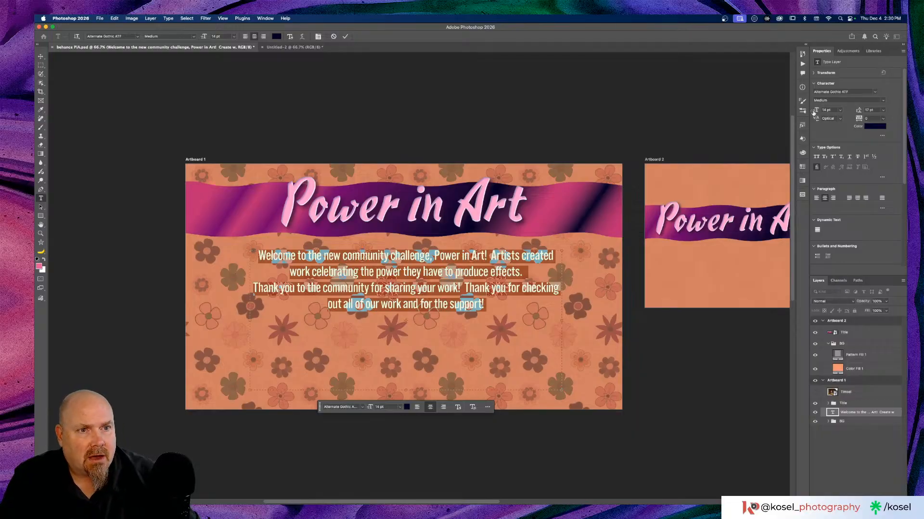
pyautogui.moveTo(813, 112); pyautogui.dragTo(819, 111)
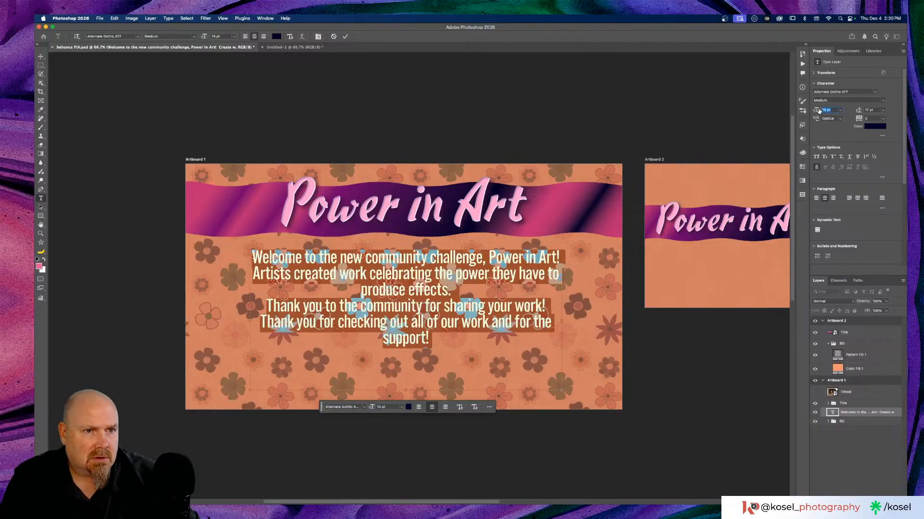
pyautogui.press('Up')
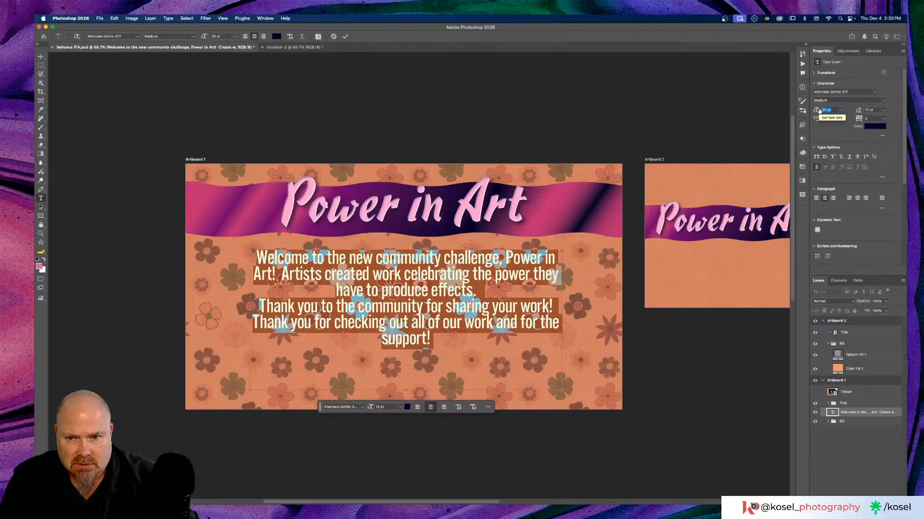
pyautogui.press('Return')
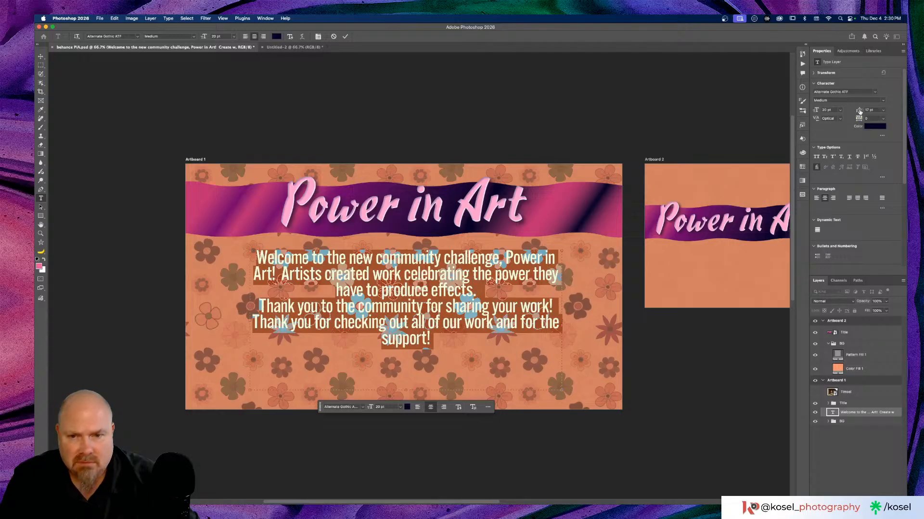
pyautogui.moveTo(860, 112); pyautogui.dragTo(861, 112)
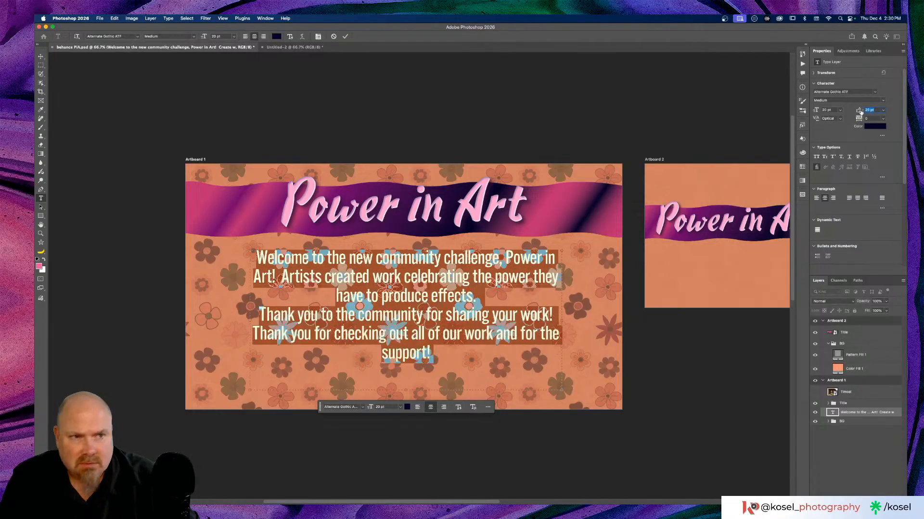
pyautogui.click(841, 118)
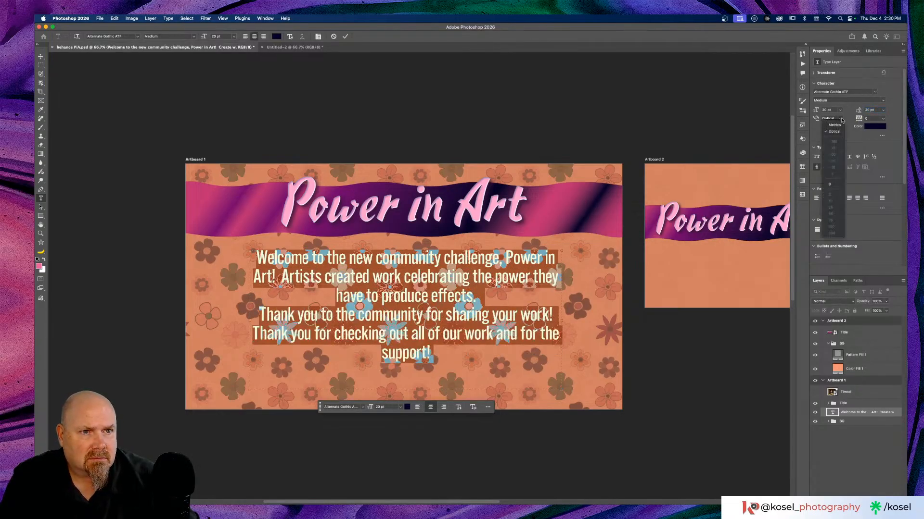
pyautogui.click(834, 132)
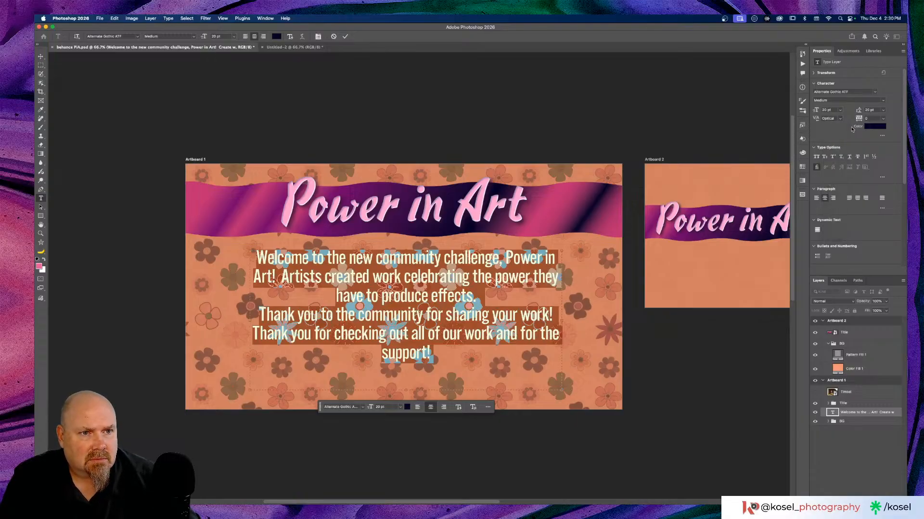
# Join the body text on Artboard 1 into a single paragraph and centre-align all of it.
pyautogui.click(816, 199)
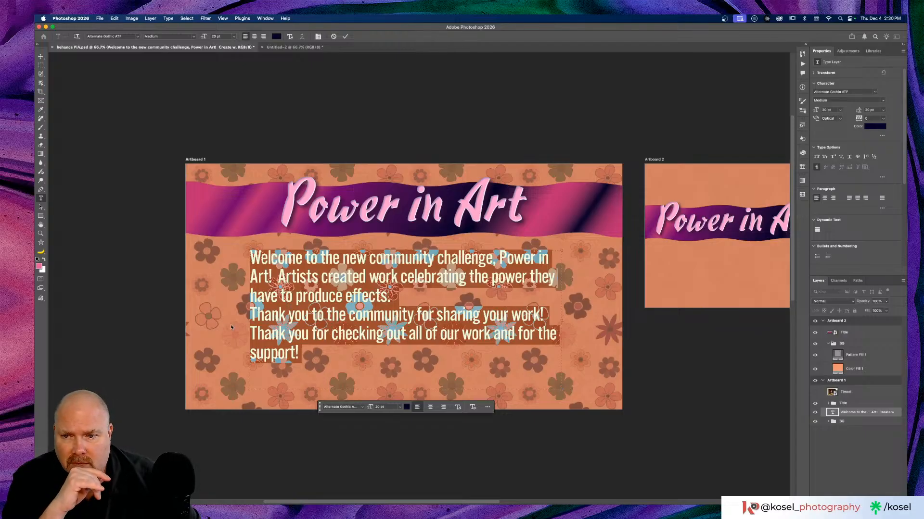
pyautogui.click(251, 313)
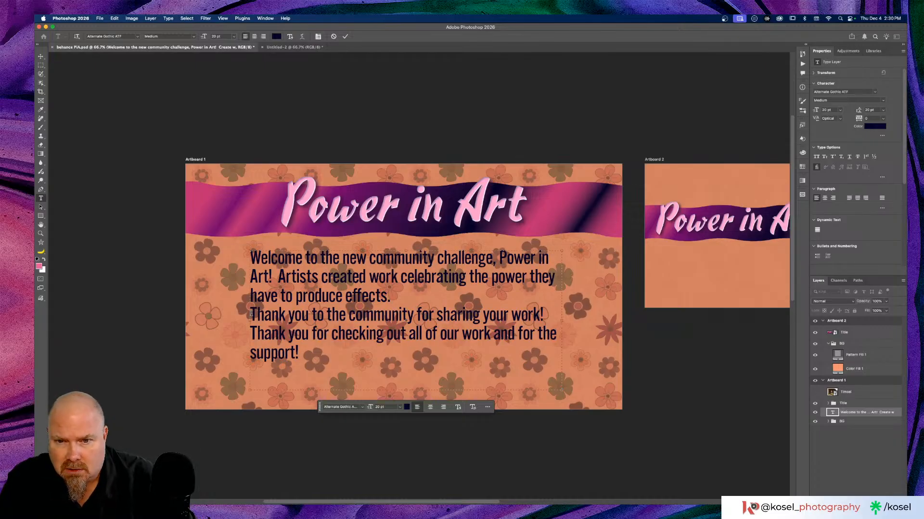
pyautogui.press('BackSpace')
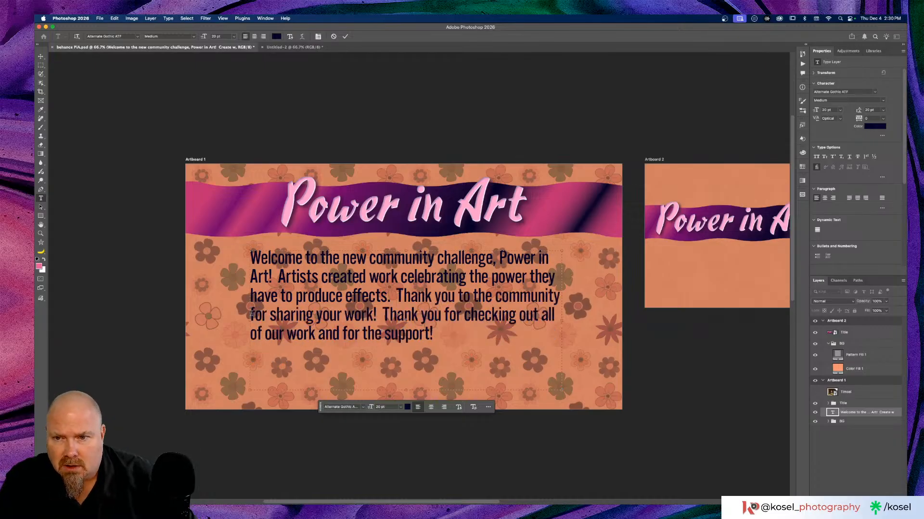
pyautogui.press('super+a')
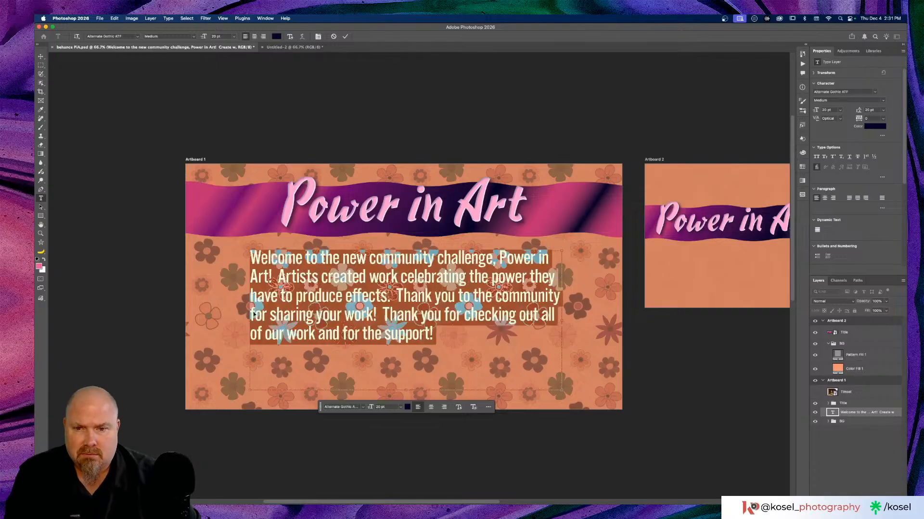
pyautogui.click(824, 197)
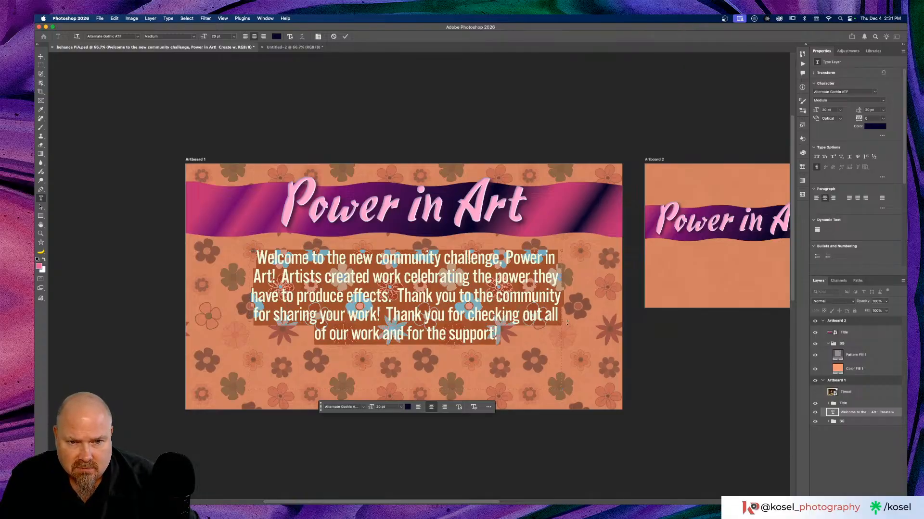
# Widen the body text box to about 1637 px and centre it horizontally on Artboard 1.
pyautogui.moveTo(563, 319); pyautogui.dragTo(623, 320)
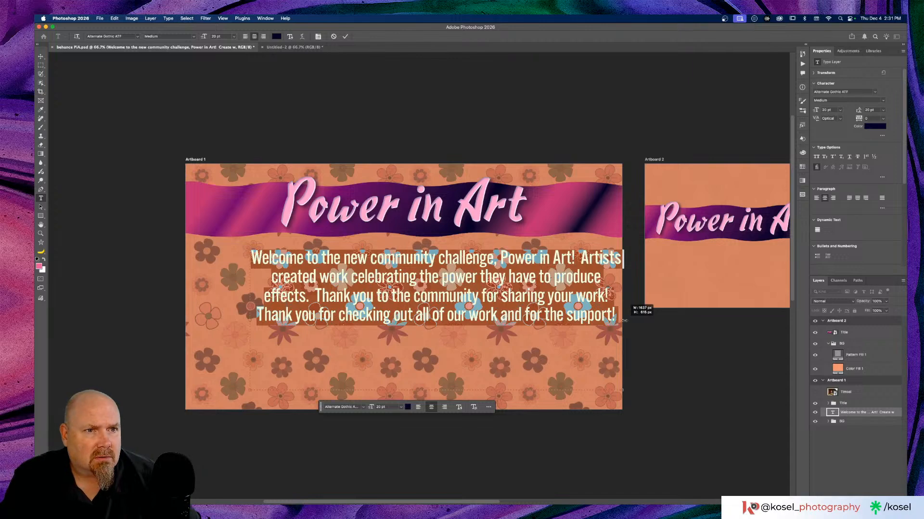
pyautogui.click(40, 58)
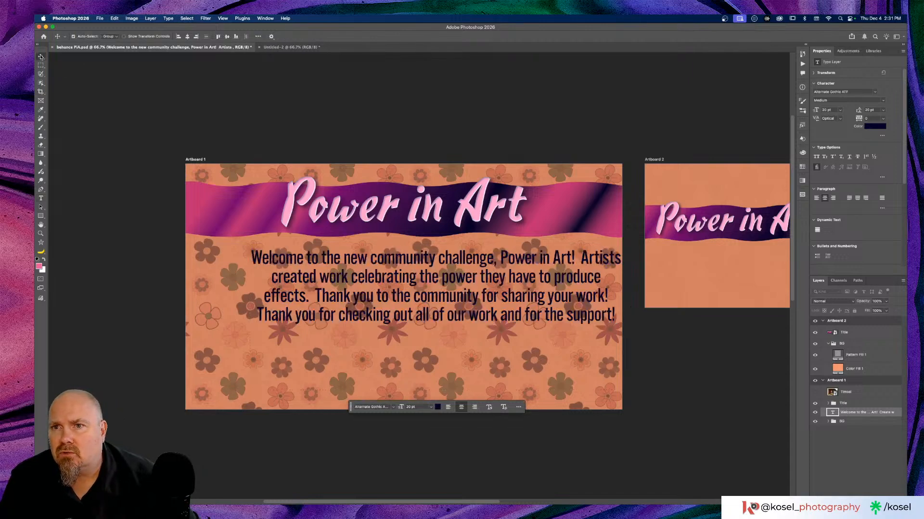
pyautogui.click(186, 37)
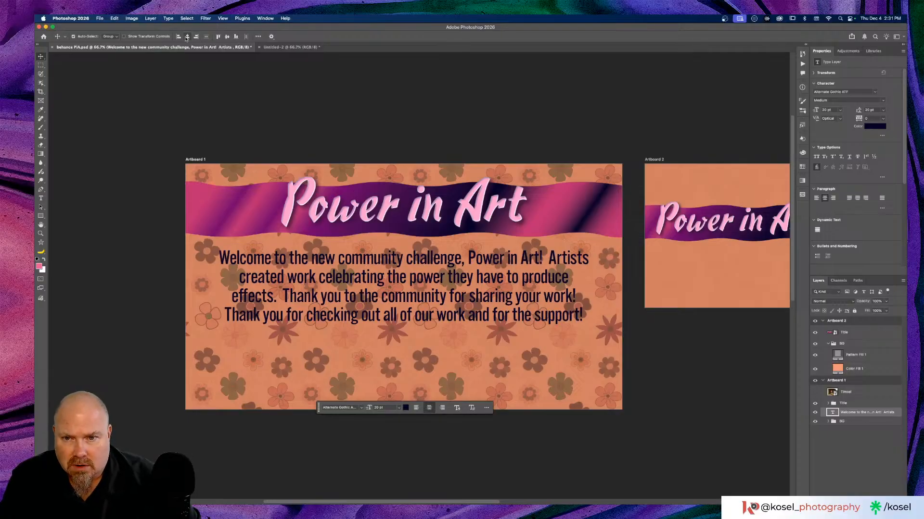
# Nudge the body text slightly down, away from the title banner.
pyautogui.press('Down')
pyautogui.press('Down')
pyautogui.press('Down')
pyautogui.press('Down')
pyautogui.press('Down')
pyautogui.press('Down')
pyautogui.press('Down')
pyautogui.press('Down')
pyautogui.press('Down')
pyautogui.press('Down')
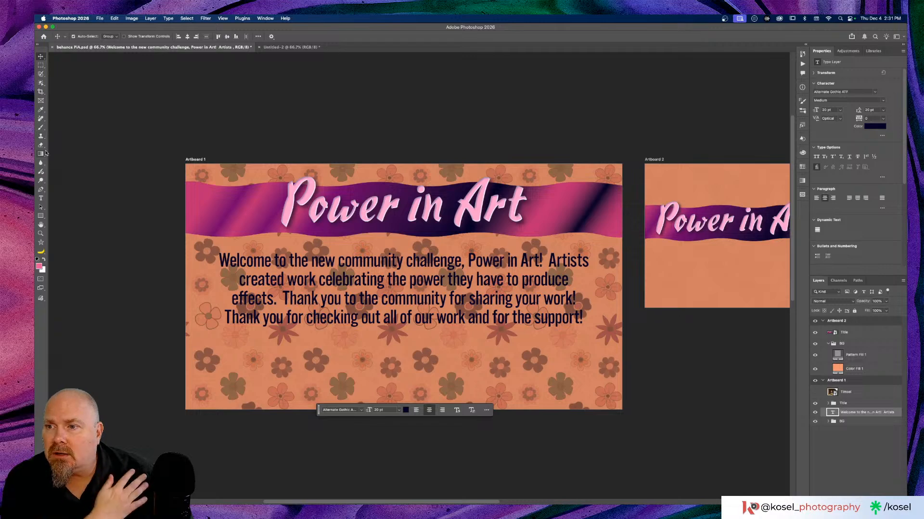
# Place a rectangle about 1740 by 370 px behind the body text, with no stroke and a dark purple fill.
pyautogui.click(41, 216)
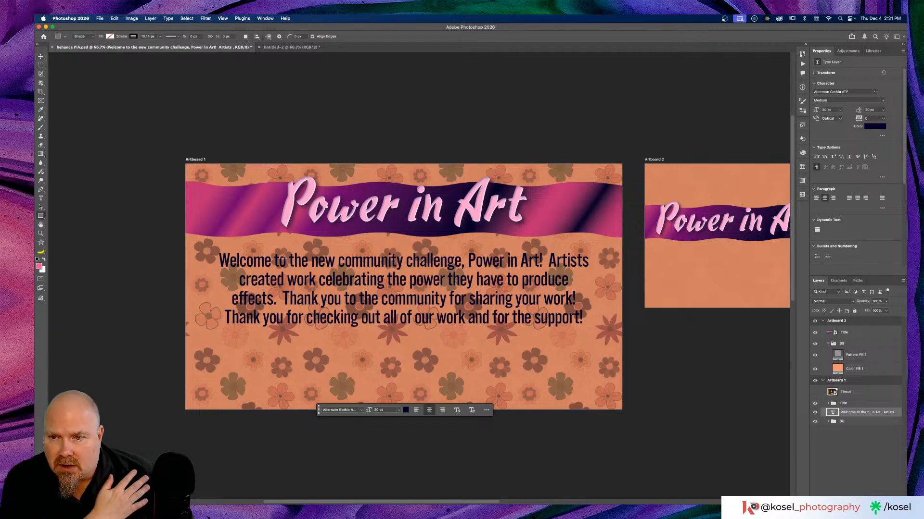
pyautogui.moveTo(209, 248); pyautogui.dragTo(603, 332)
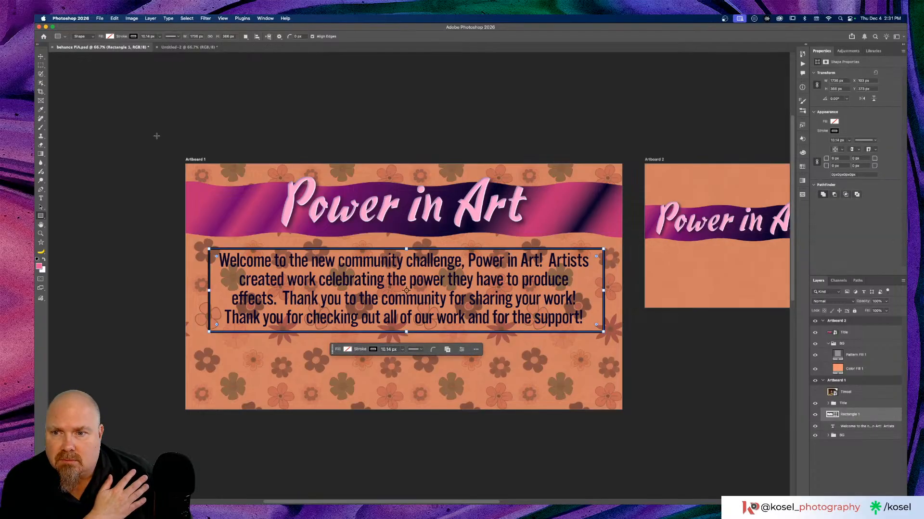
pyautogui.click(132, 37)
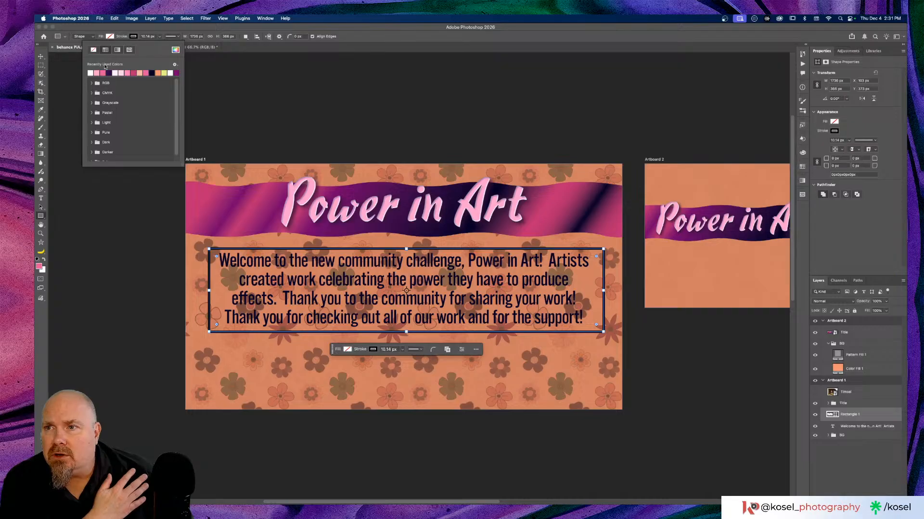
pyautogui.click(93, 50)
pyautogui.click(110, 37)
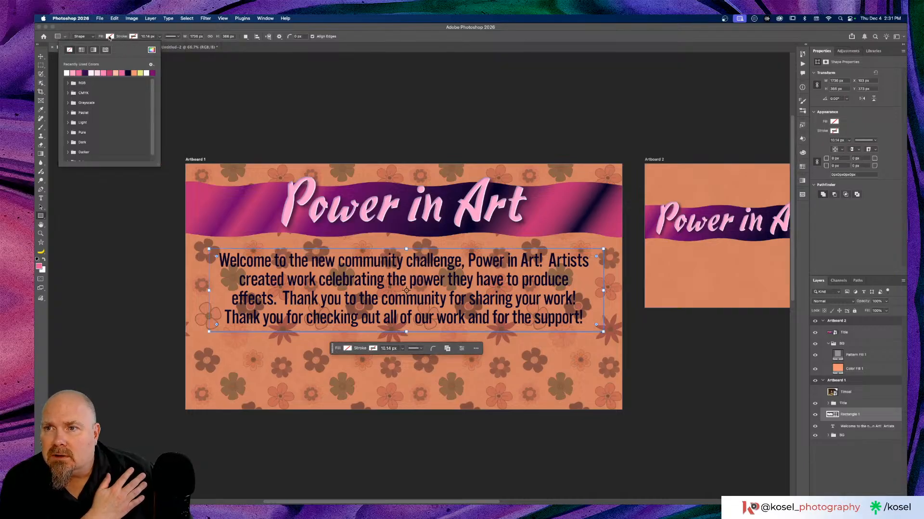
pyautogui.click(85, 73)
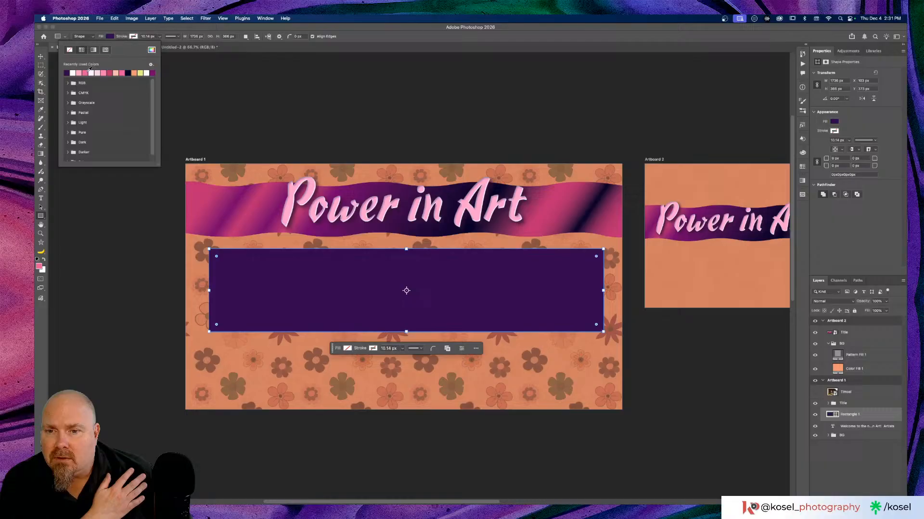
pyautogui.click(137, 27)
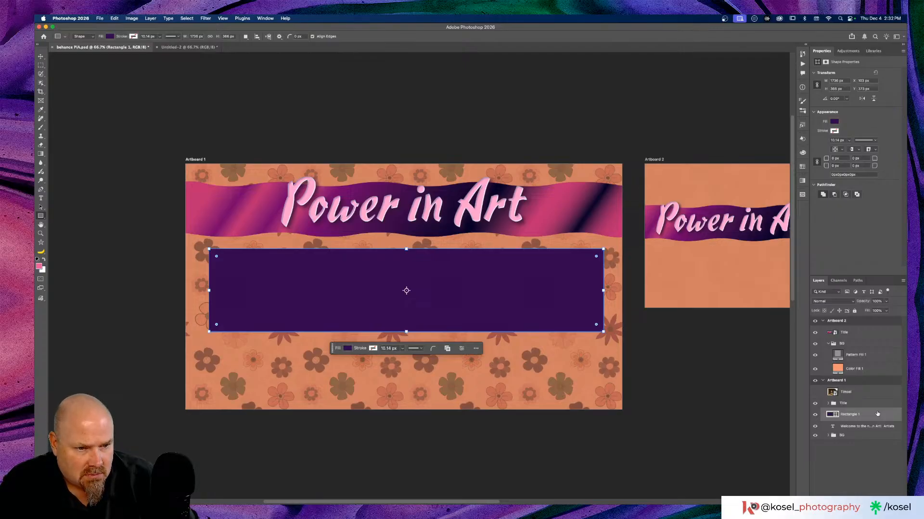
pyautogui.moveTo(877, 414); pyautogui.dragTo(876, 430)
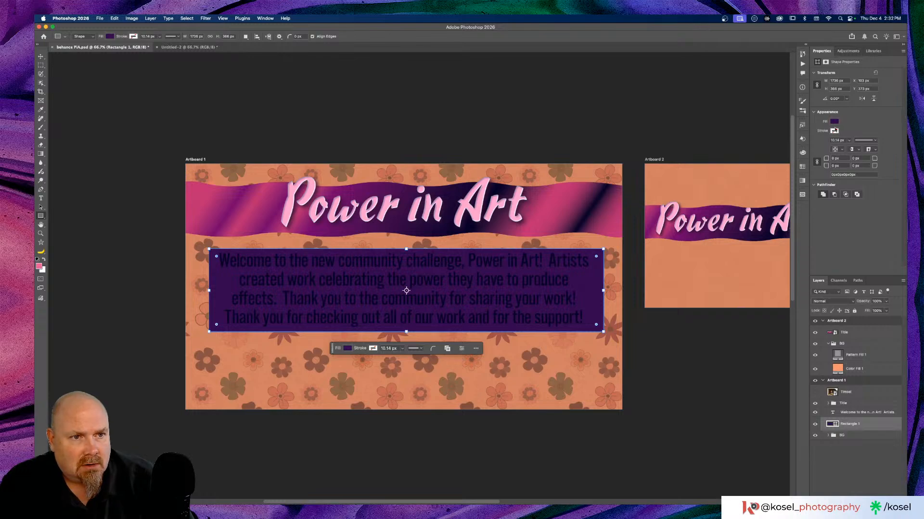
# Try a white fill on the rectangle behind the body text and undo it.
pyautogui.click(835, 121)
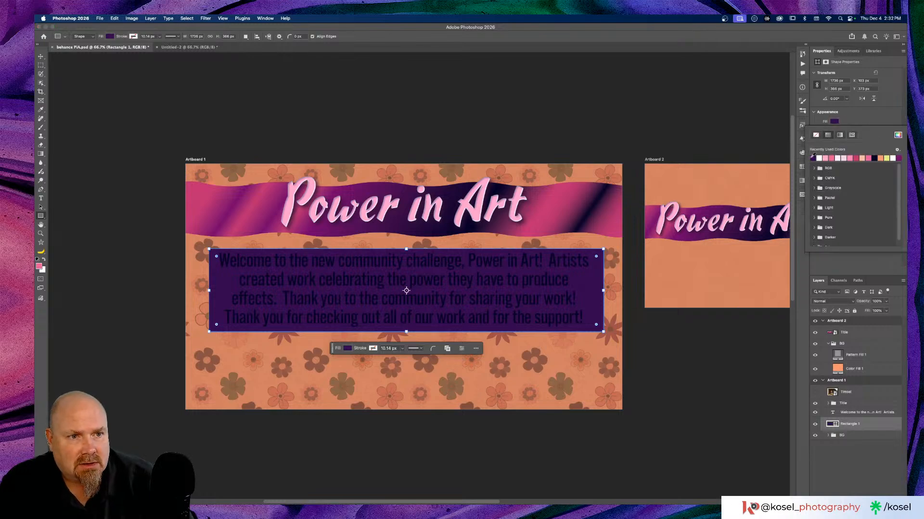
pyautogui.click(820, 158)
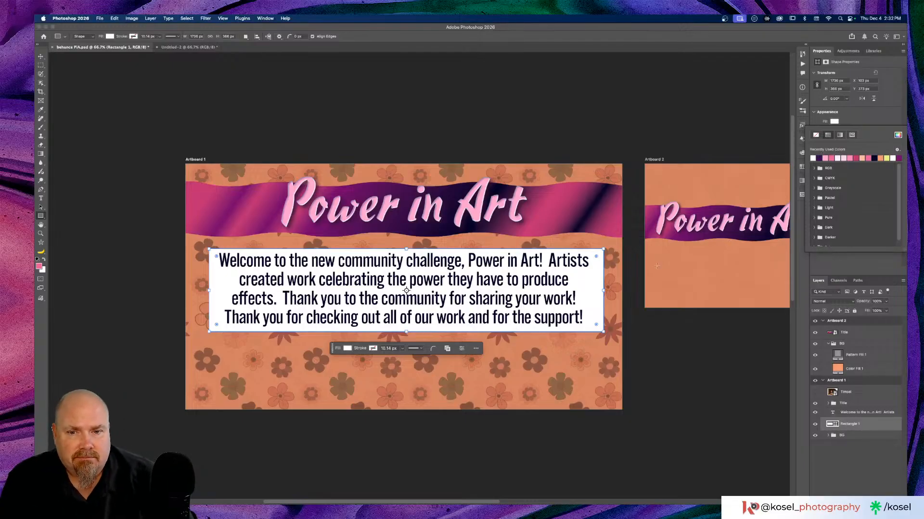
pyautogui.click(648, 388)
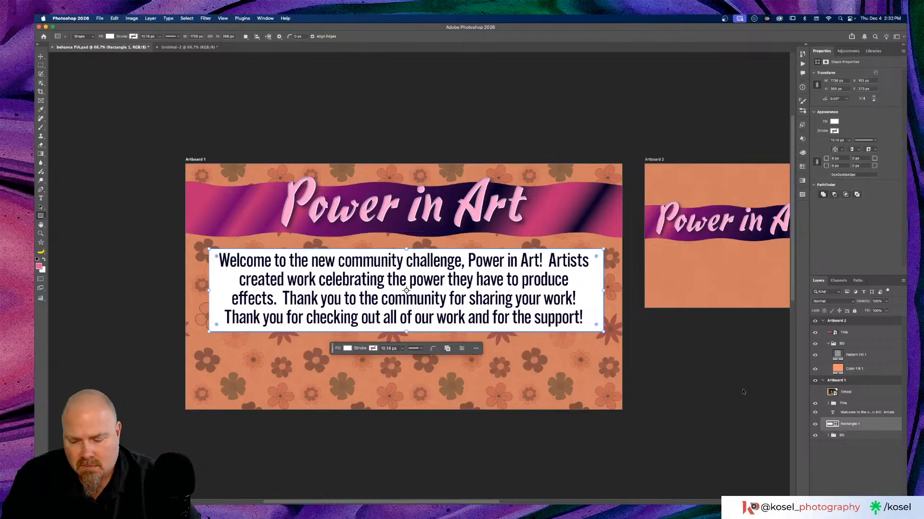
pyautogui.press('super+z')
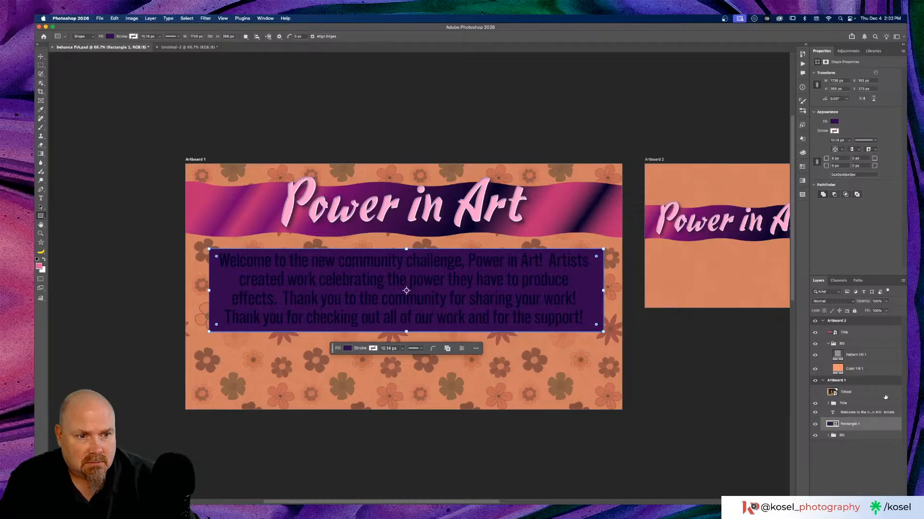
# Set the body text colour to white (ffffff).
pyautogui.click(850, 412)
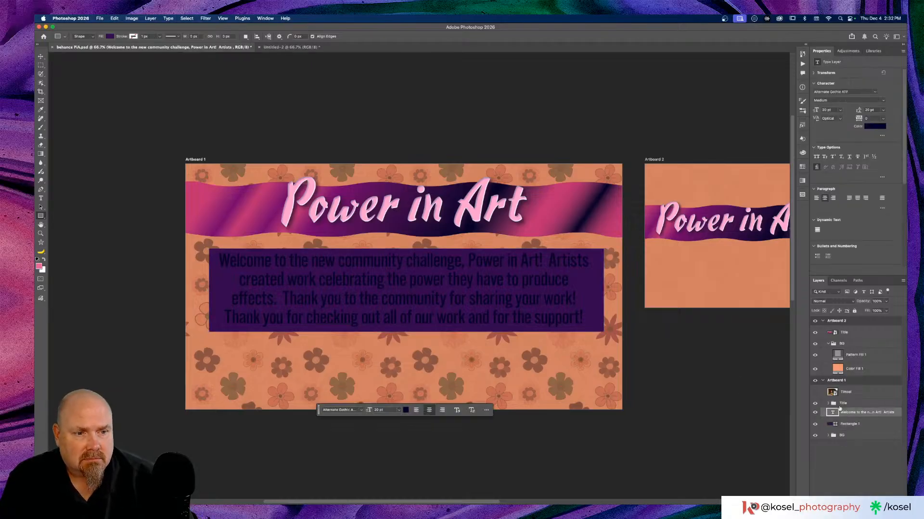
pyautogui.click(867, 127)
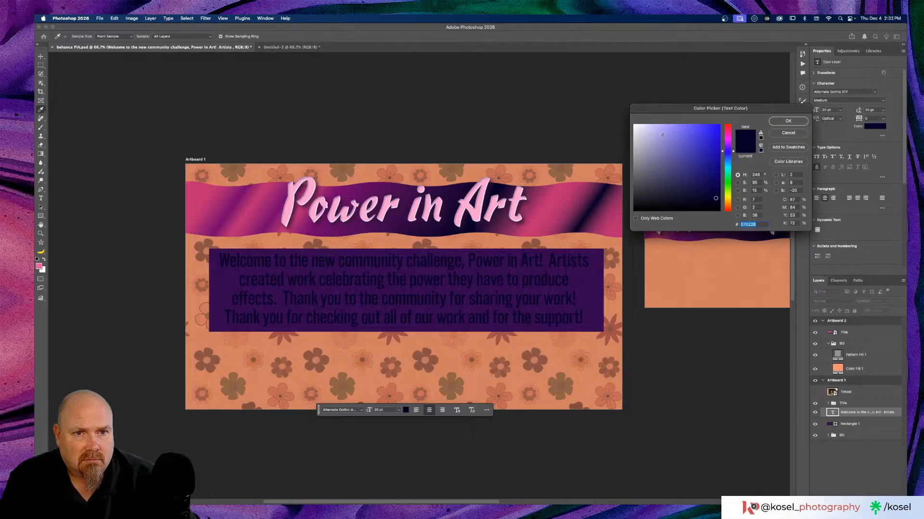
pyautogui.write('ffffff')
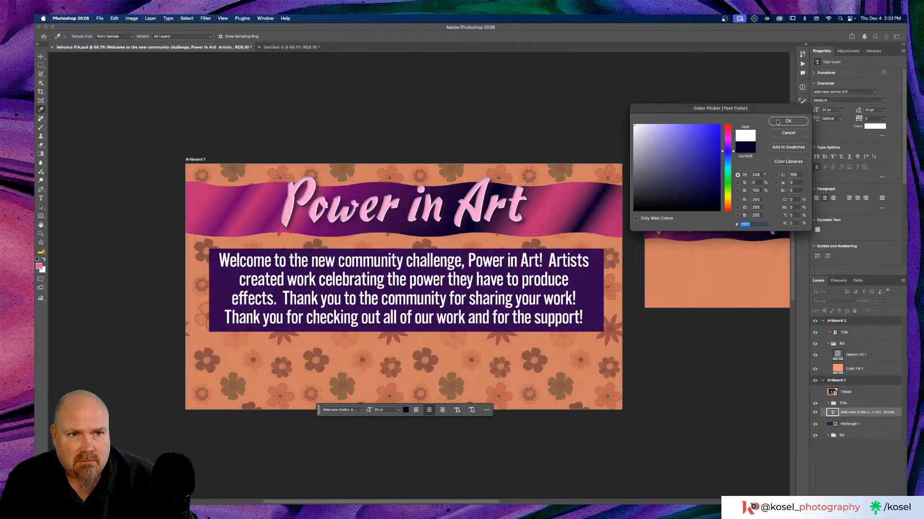
pyautogui.click(788, 121)
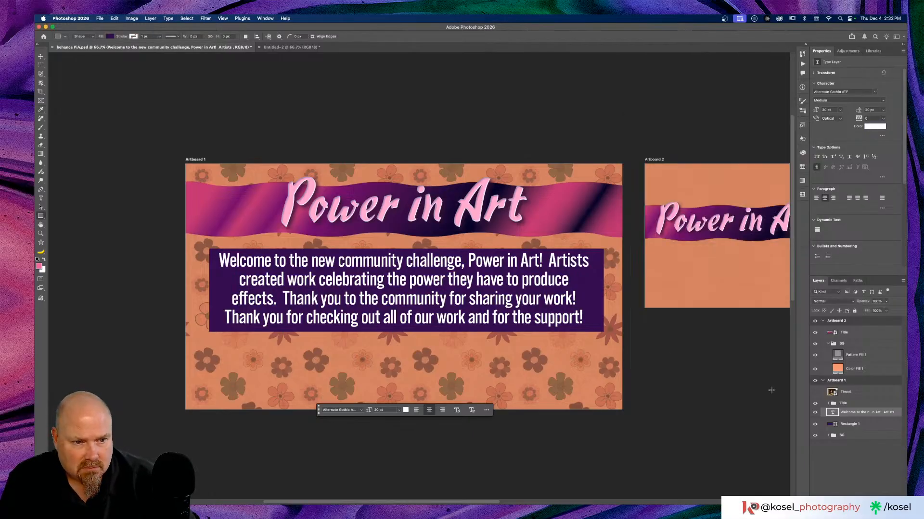
# Centre the purple rectangle horizontally on Artboard 1 and set its layer opacity to 80%.
pyautogui.click(889, 423)
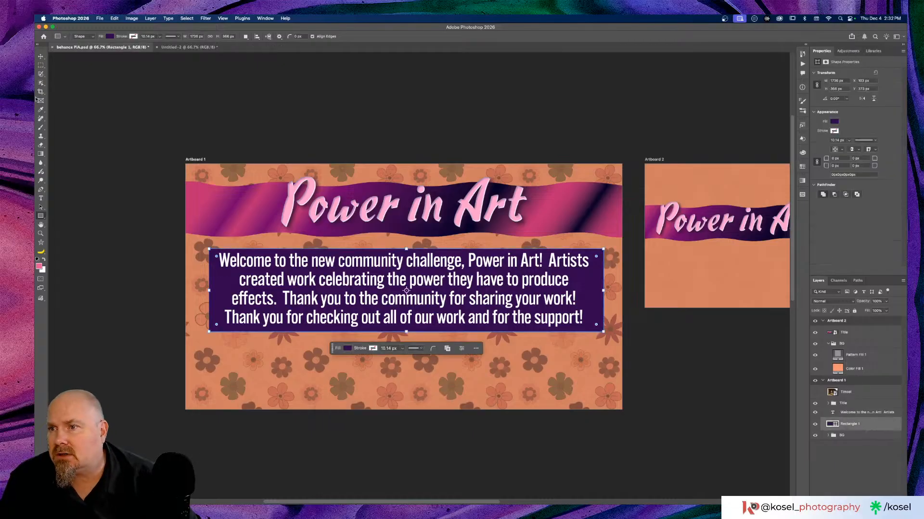
pyautogui.click(41, 56)
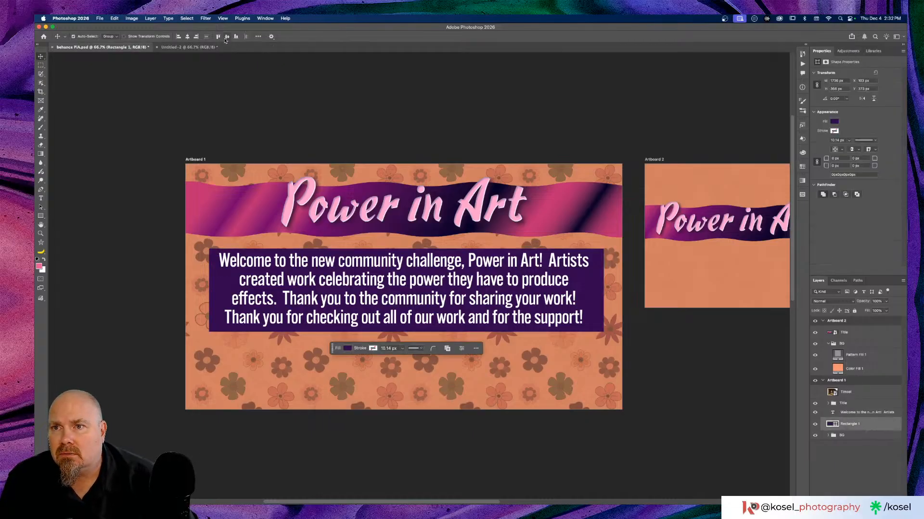
pyautogui.click(188, 37)
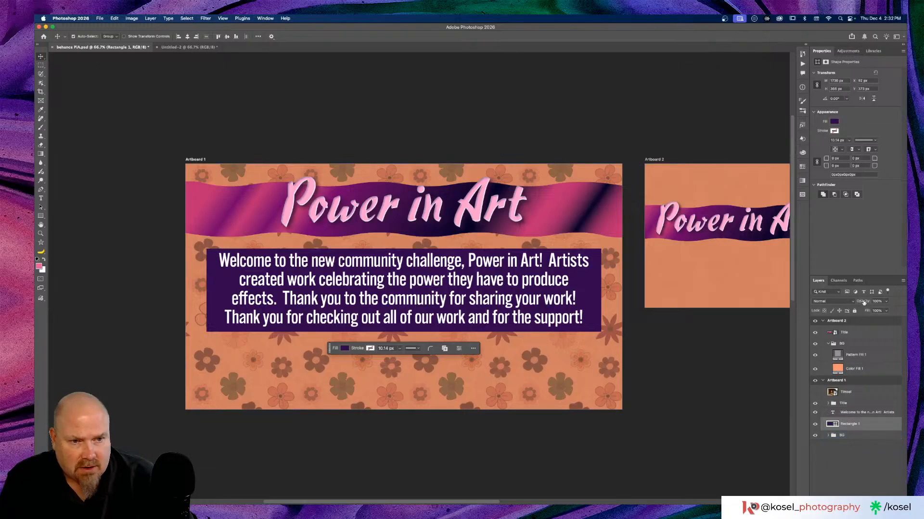
pyautogui.moveTo(864, 302); pyautogui.dragTo(863, 302)
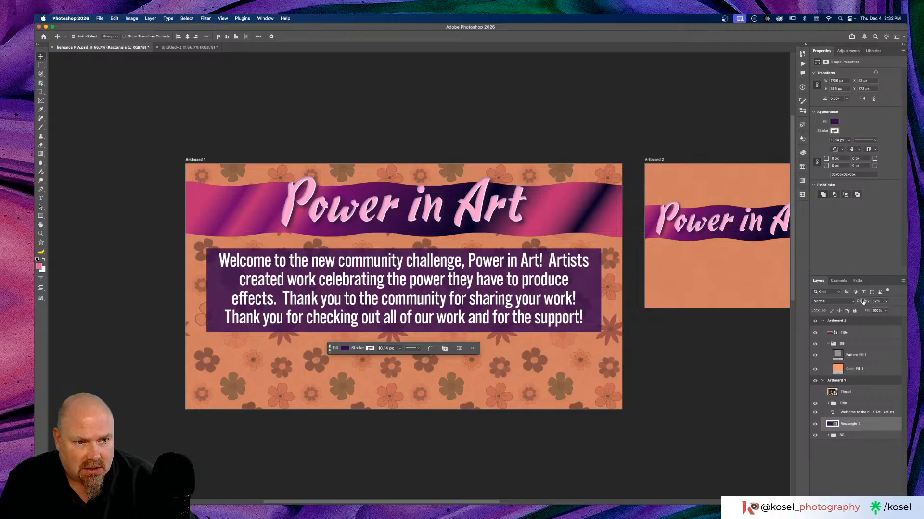
pyautogui.moveTo(863, 302); pyautogui.dragTo(861, 302)
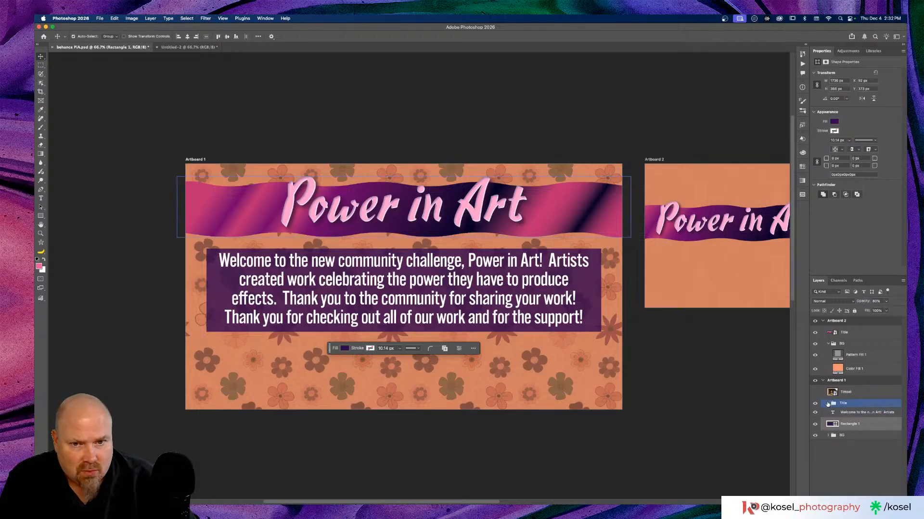
# Add a Drop Shadow layer style to the purple rectangle with its default settings.
pyautogui.doubleClick(876, 424)
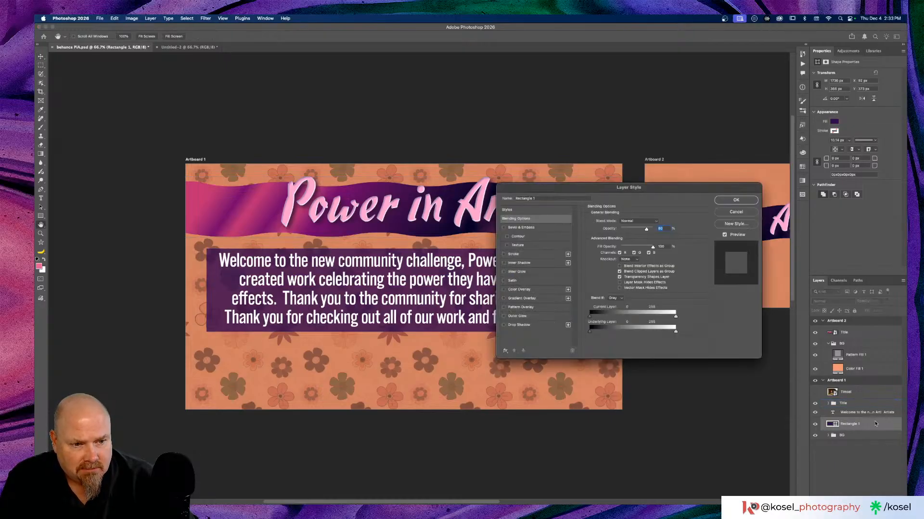
pyautogui.click(504, 326)
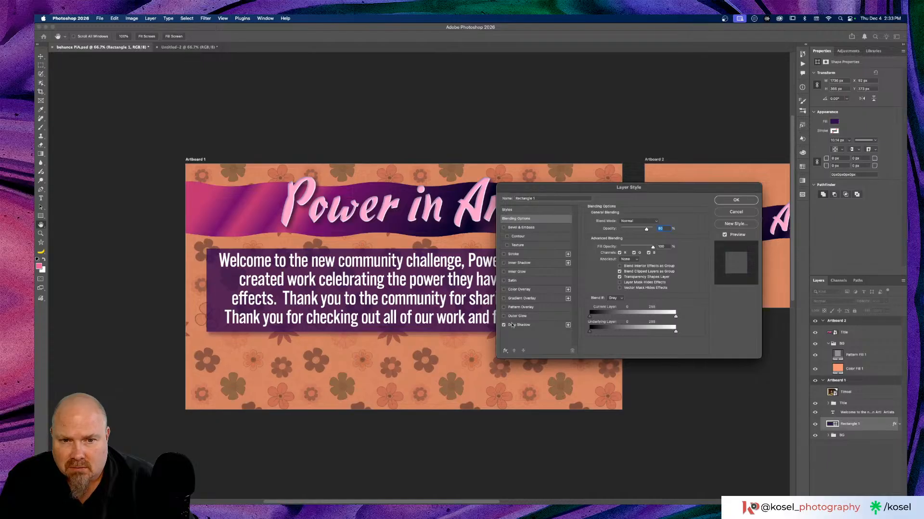
pyautogui.click(729, 201)
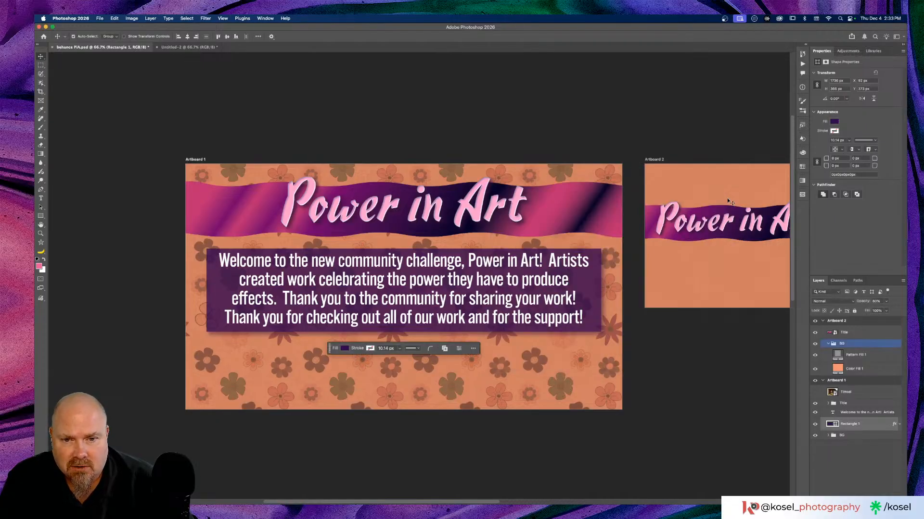
pyautogui.click(563, 394)
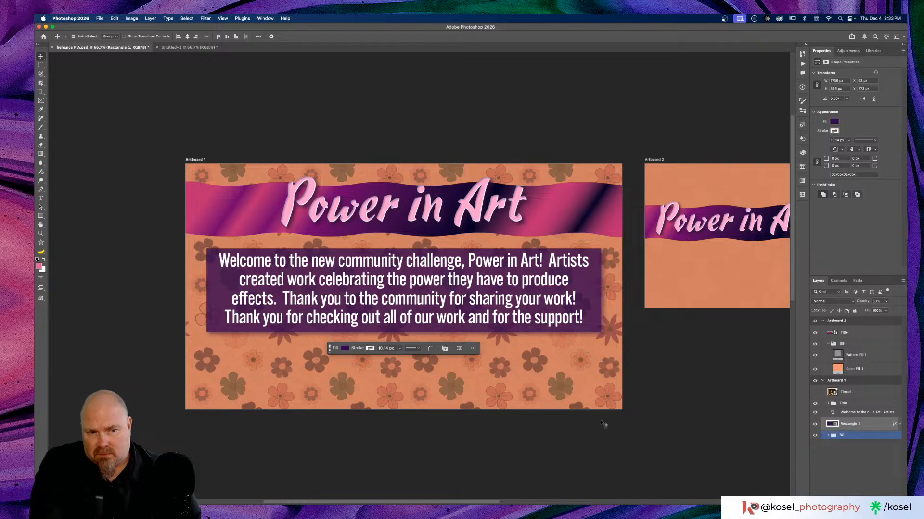
# Group the body text layer and the purple rectangle layer on Artboard 1.
pyautogui.click(855, 405)
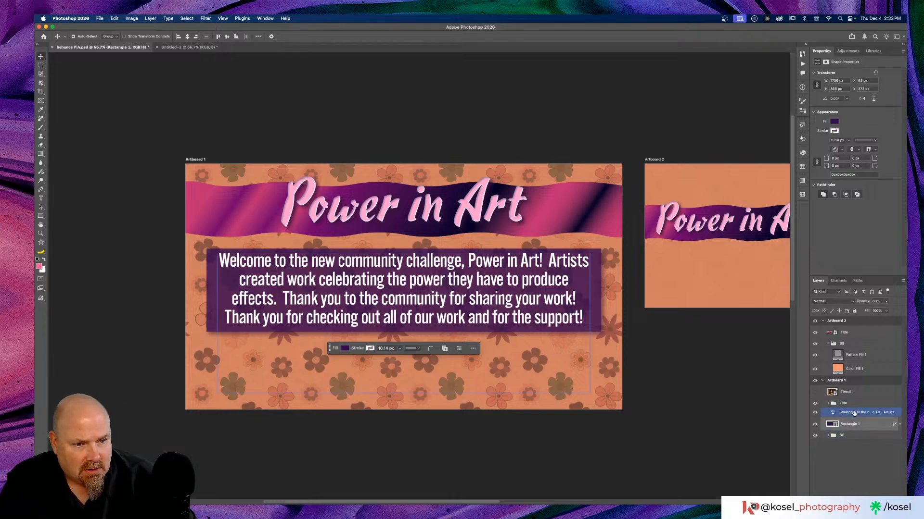
pyautogui.click(854, 413)
pyautogui.press('super+g')
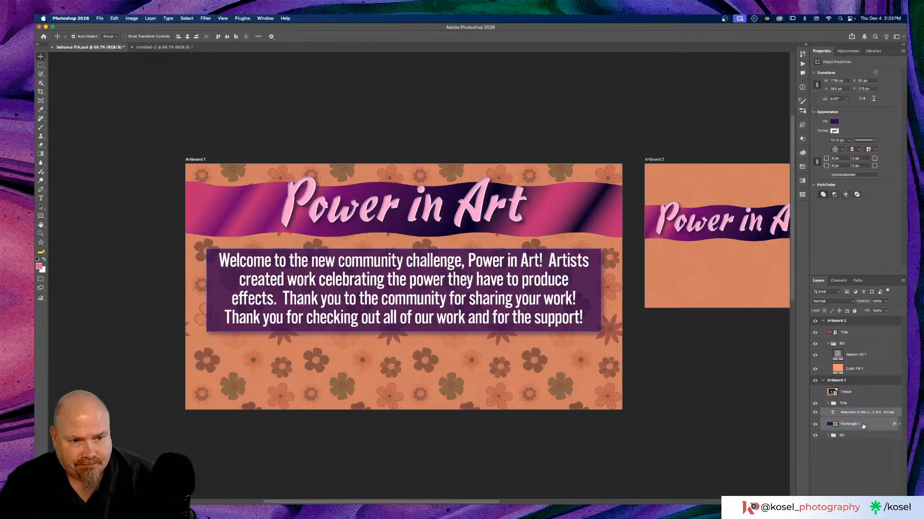
# Rename the new group on Artboard 1 to "Intro Text" and save the document.
pyautogui.click(862, 426)
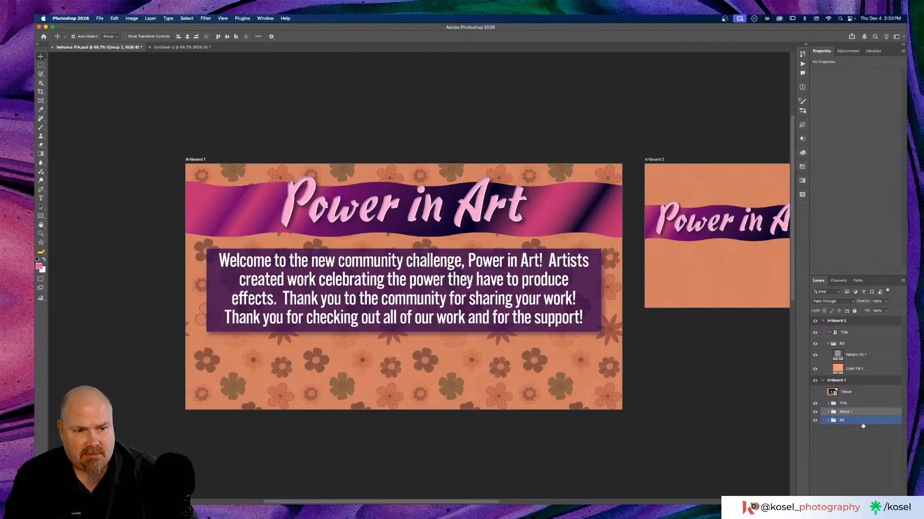
pyautogui.doubleClick(845, 412)
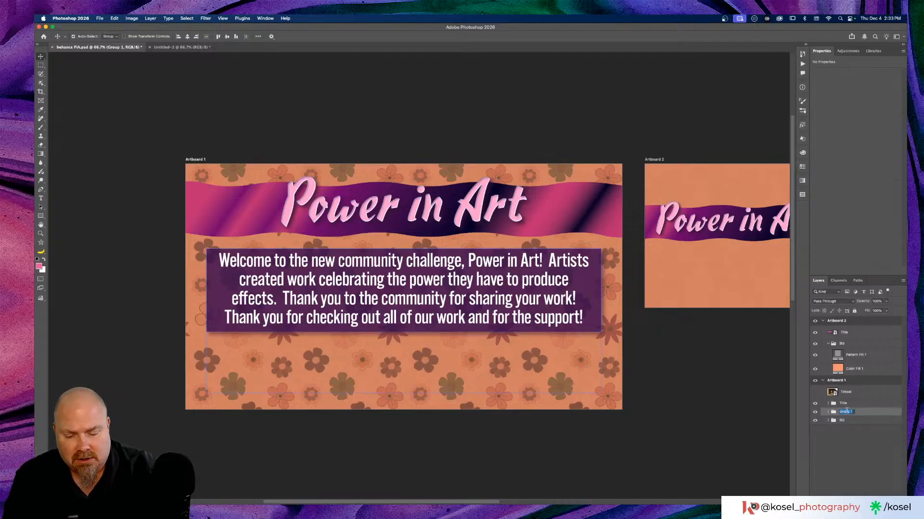
pyautogui.write('Intro Text')
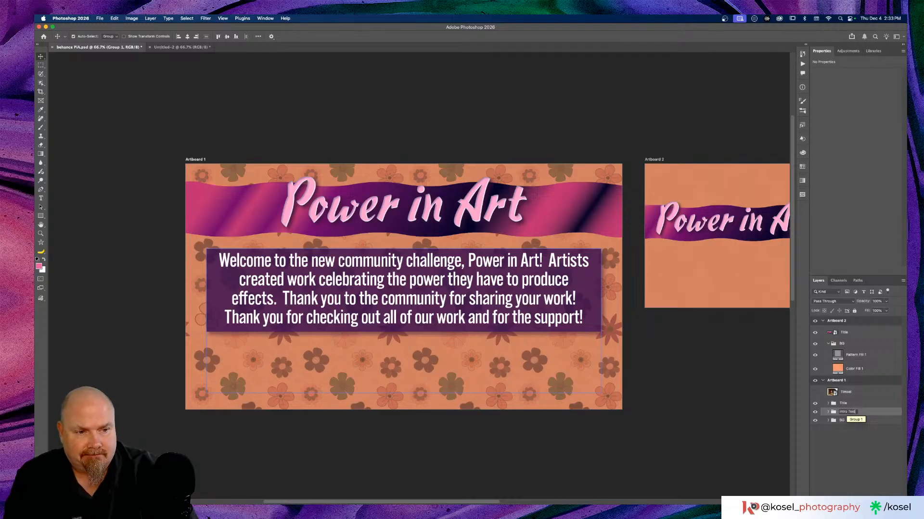
pyautogui.press('Return')
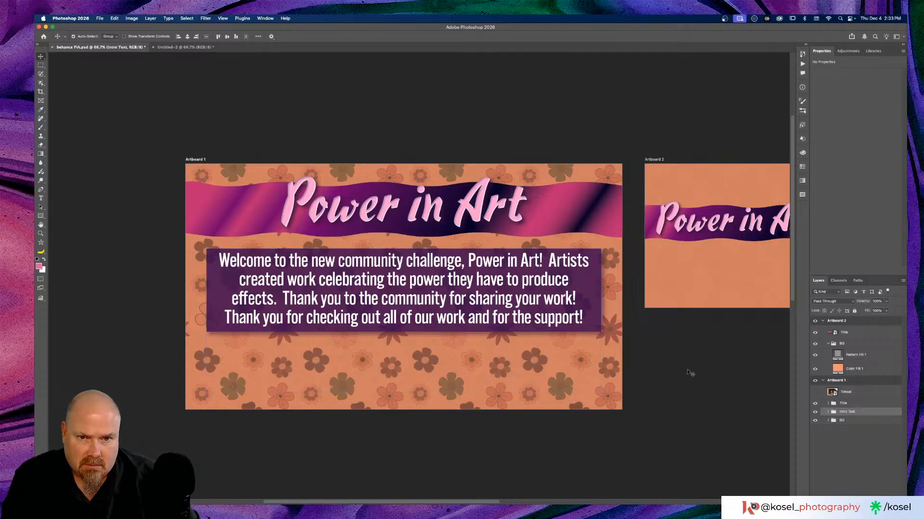
pyautogui.hscroll(3, 691, 374)
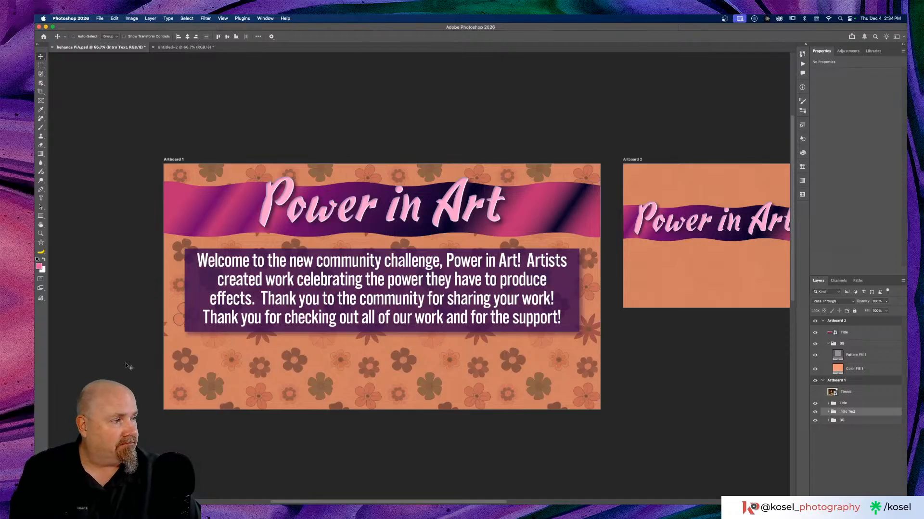
pyautogui.press('super+s')
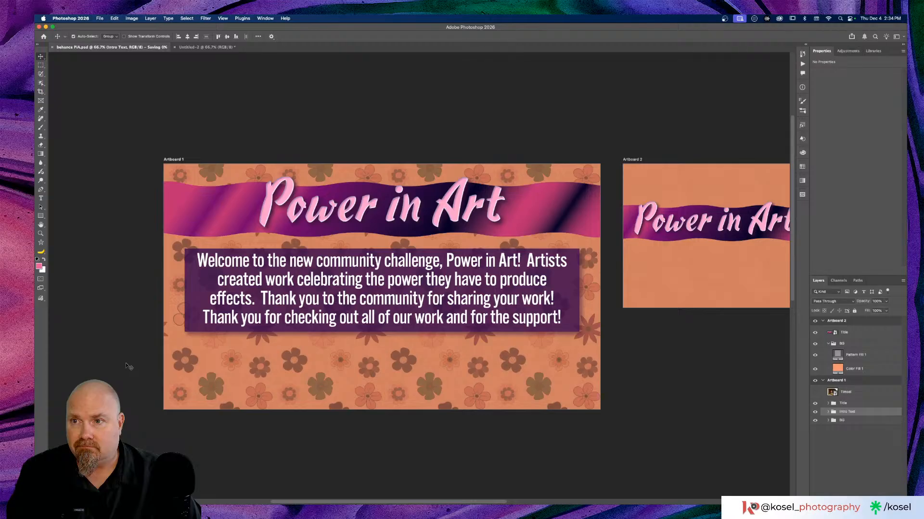
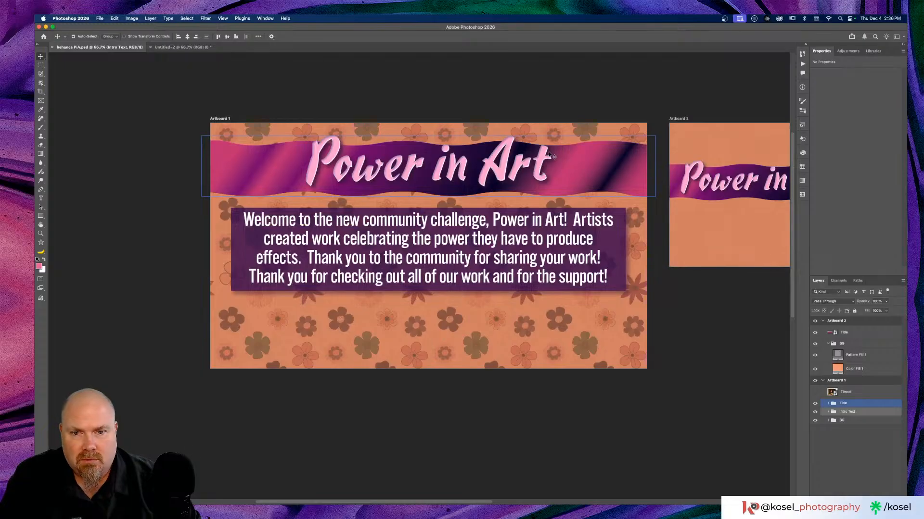
# Extend Artboard 1 downward with the Artboard tool to a height of about 3400 px, keeping its width at 1920 px.
pyautogui.hscroll(3, 549, 151)
pyautogui.click(351, 377)
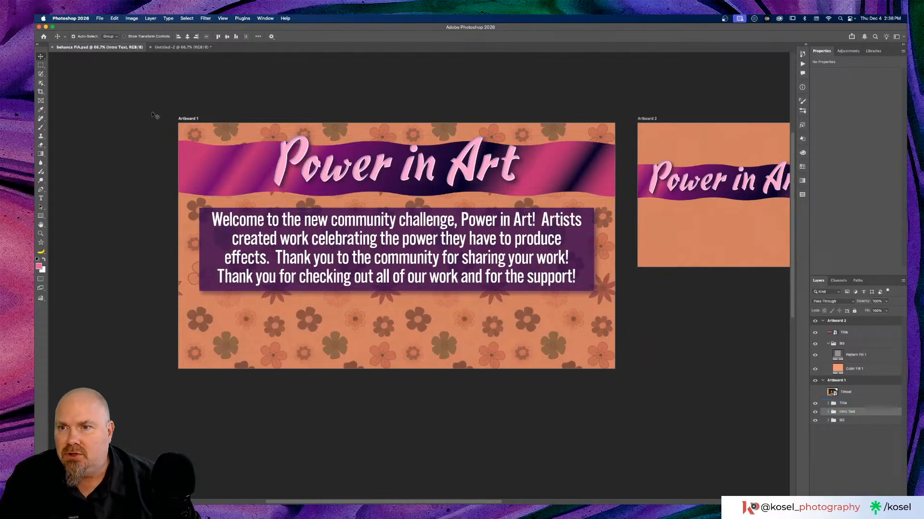
pyautogui.rightClick(41, 56)
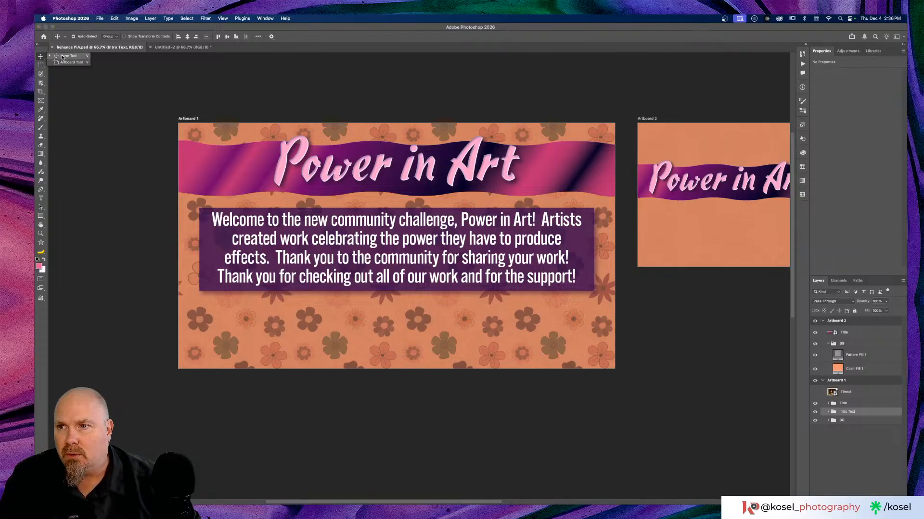
pyautogui.click(63, 61)
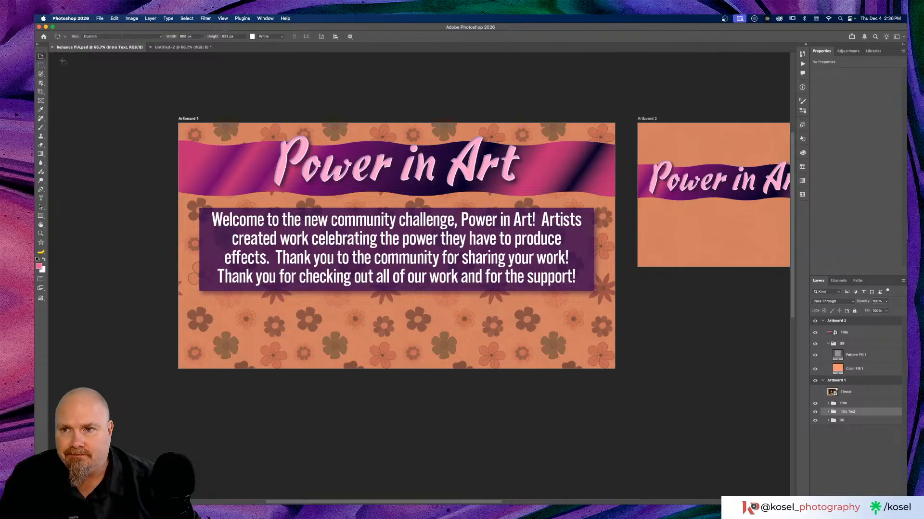
pyautogui.click(199, 120)
pyautogui.press('super+minus')
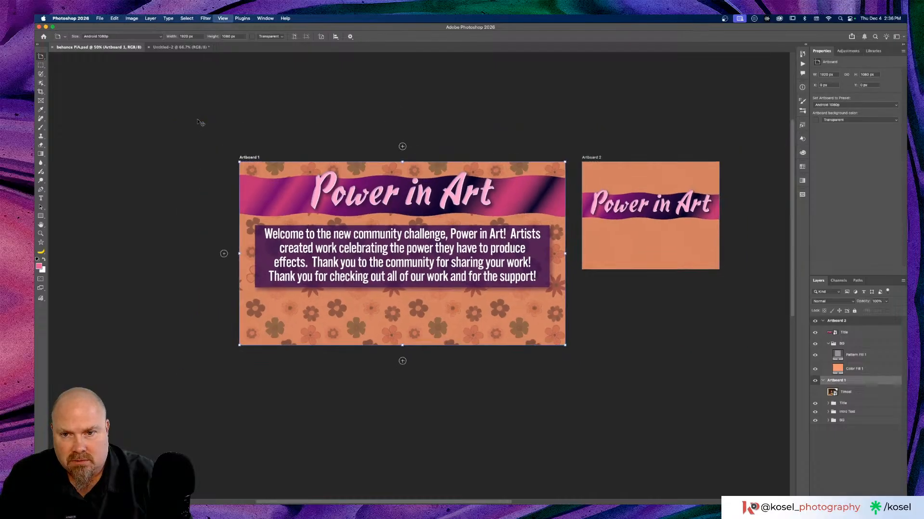
pyautogui.press('super+minus')
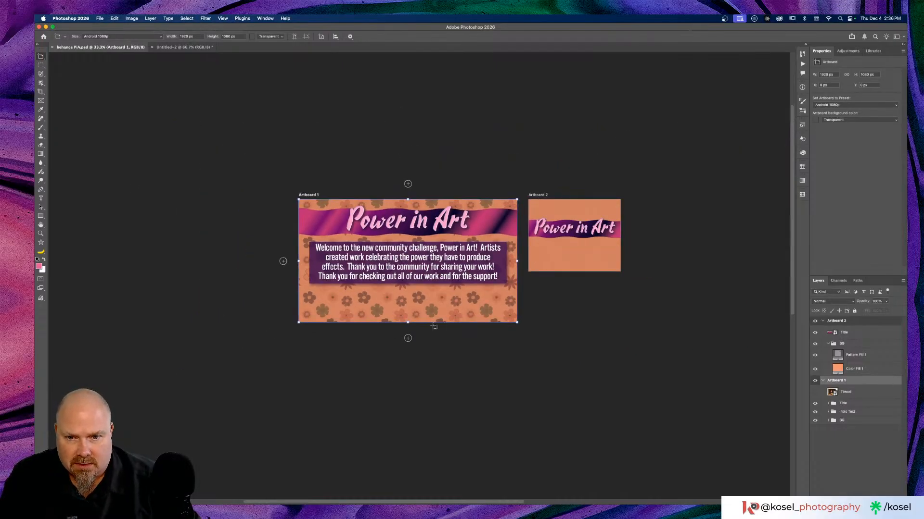
pyautogui.moveTo(408, 322); pyautogui.dragTo(410, 460)
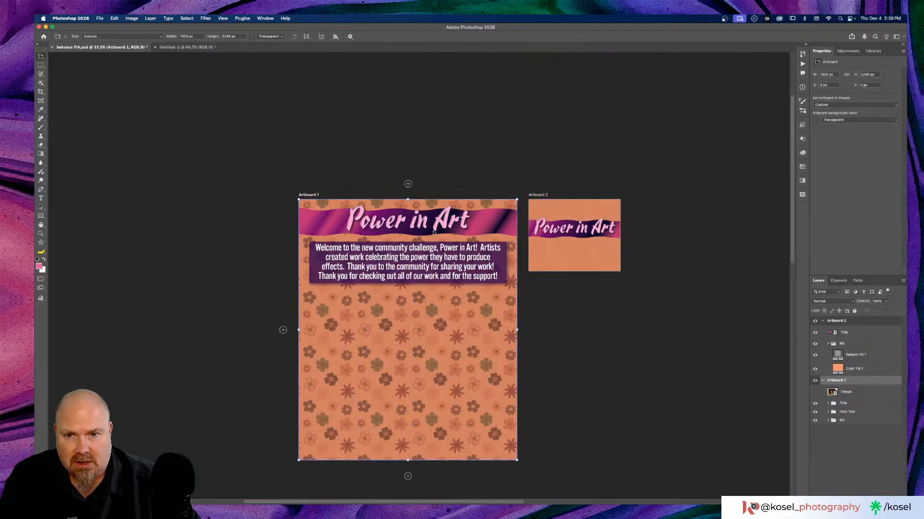
pyautogui.scroll(-8, 428, 243)
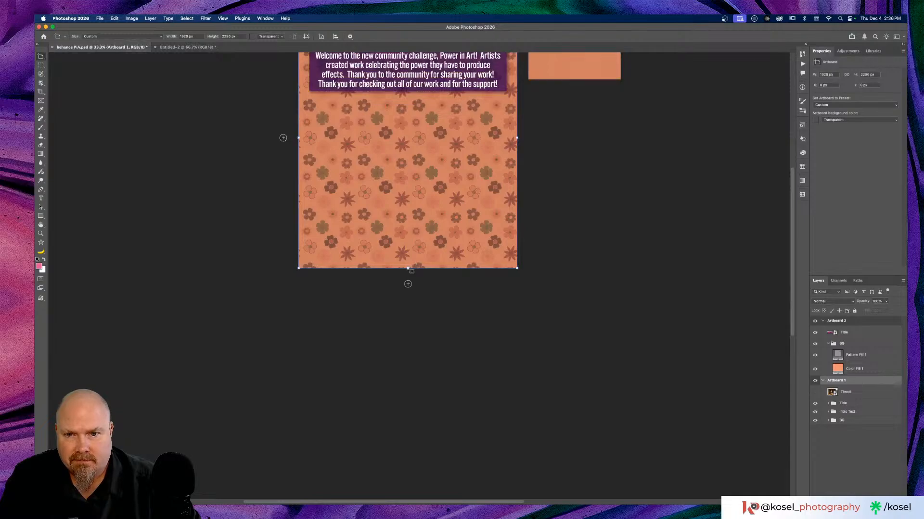
pyautogui.moveTo(408, 268); pyautogui.dragTo(406, 394)
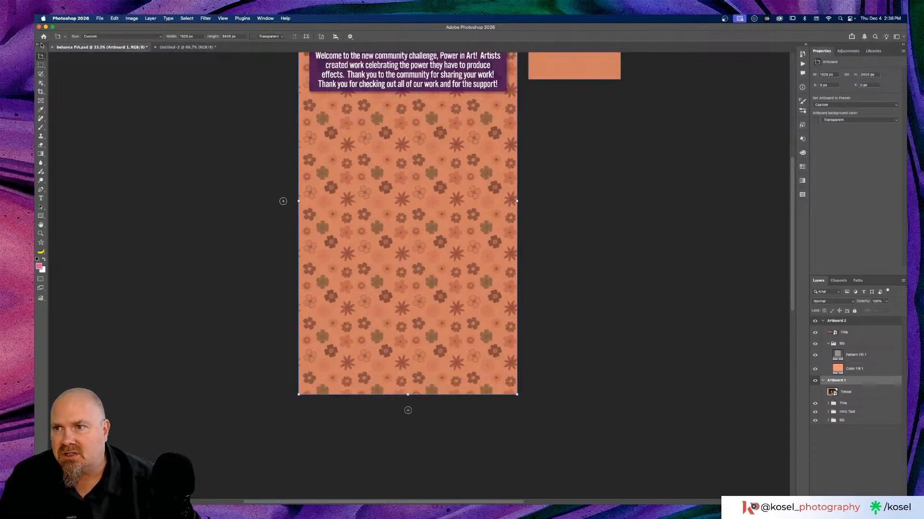
pyautogui.click(41, 57)
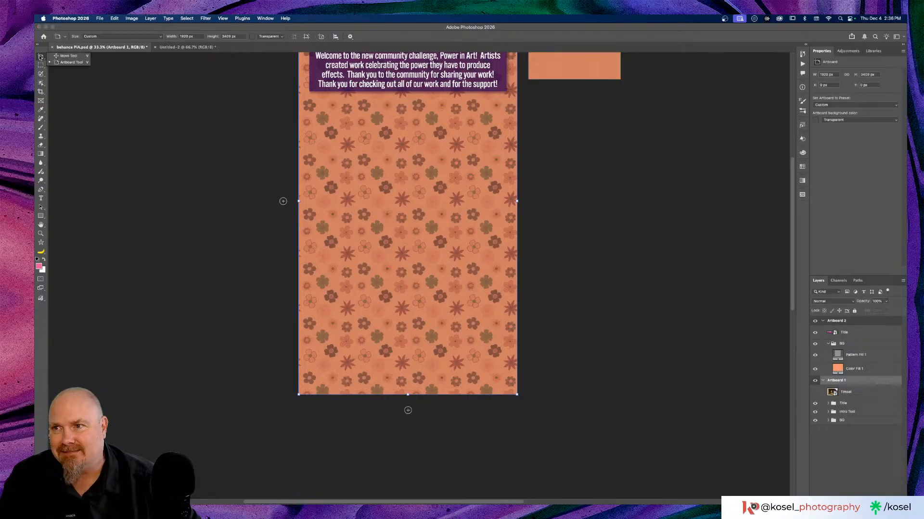
pyautogui.click(71, 56)
# Show the rulers, place vertical guides at both side edges of the purple text panel, and hide the rulers.
pyautogui.scroll(5, 527, 195)
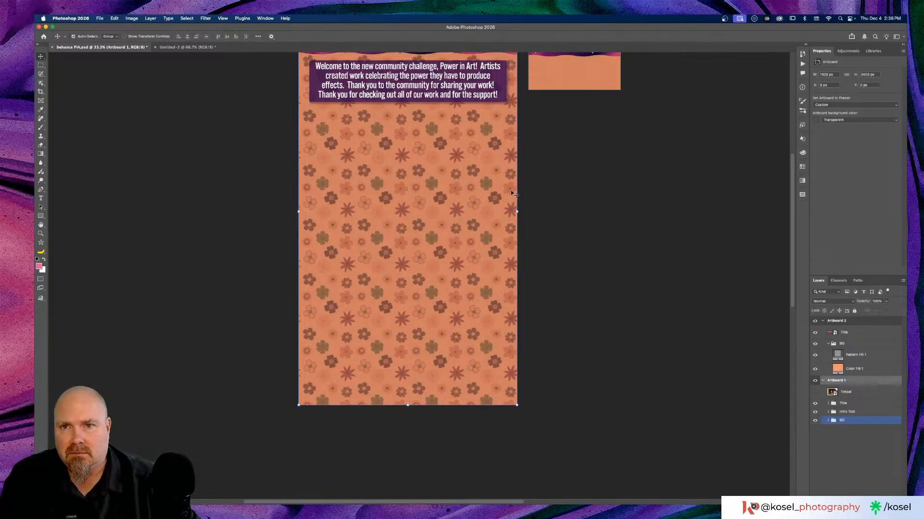
pyautogui.click(513, 194)
pyautogui.press('super+equal')
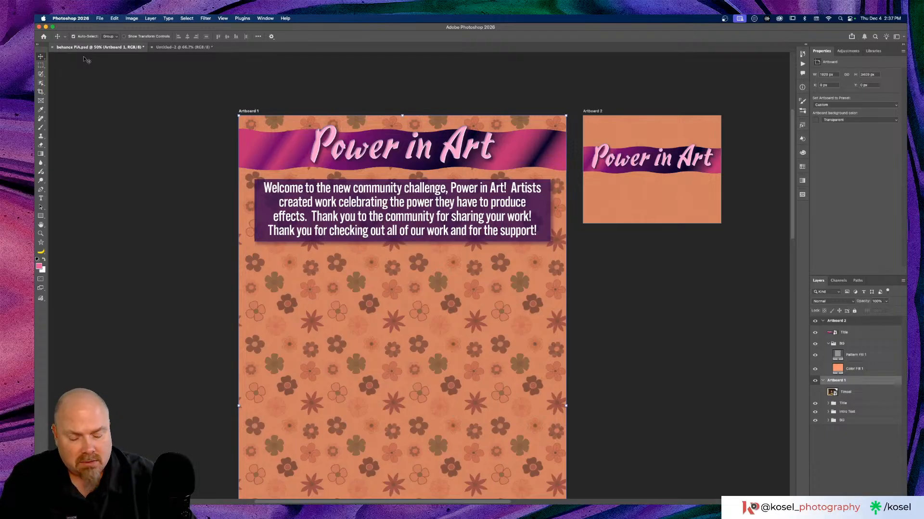
pyautogui.press('super+r')
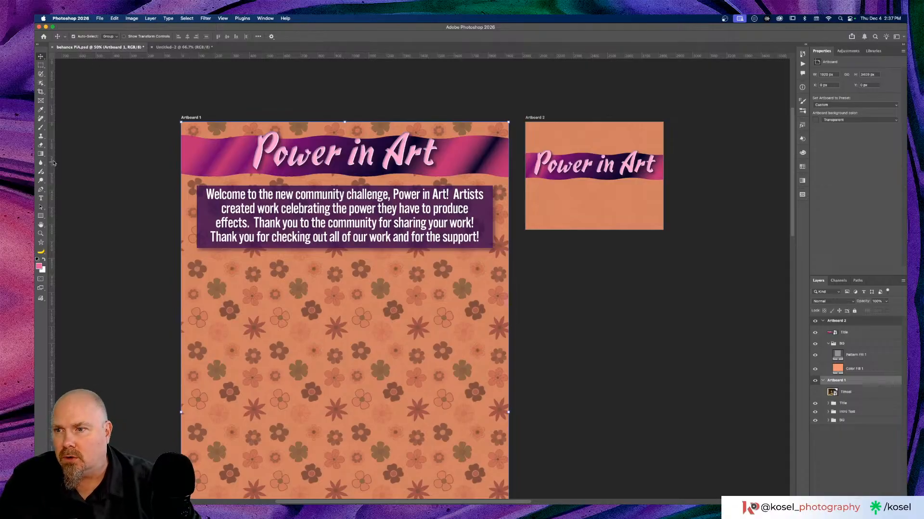
pyautogui.moveTo(54, 163); pyautogui.dragTo(197, 202)
pyautogui.hotkey('shift', 'v')
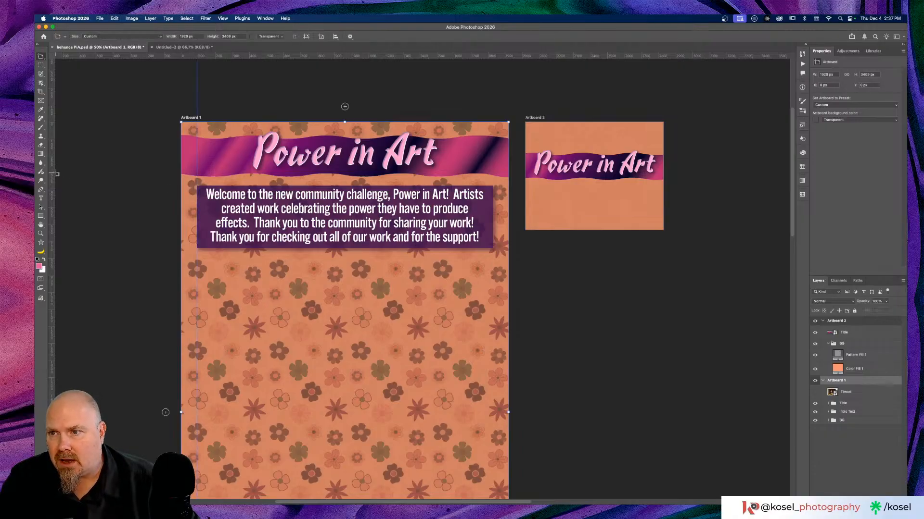
pyautogui.moveTo(52, 176); pyautogui.dragTo(491, 185)
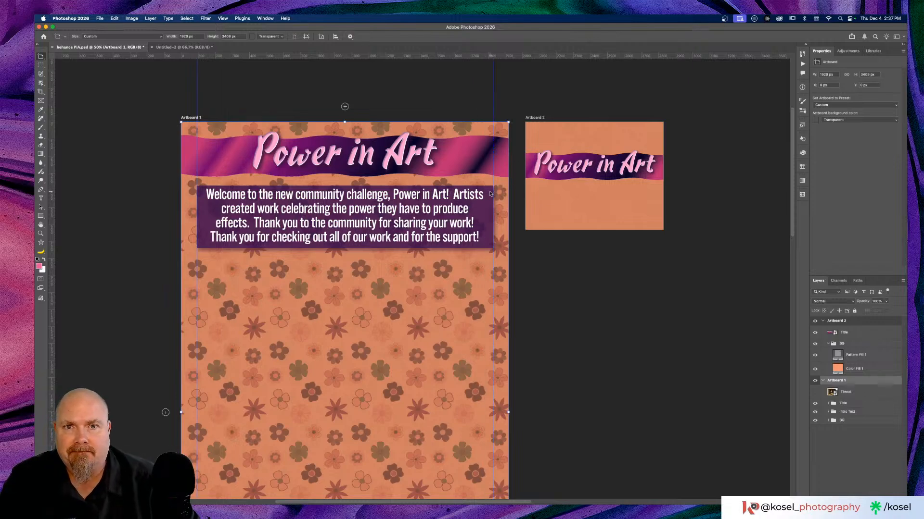
pyautogui.hscroll(-3, 121, 207)
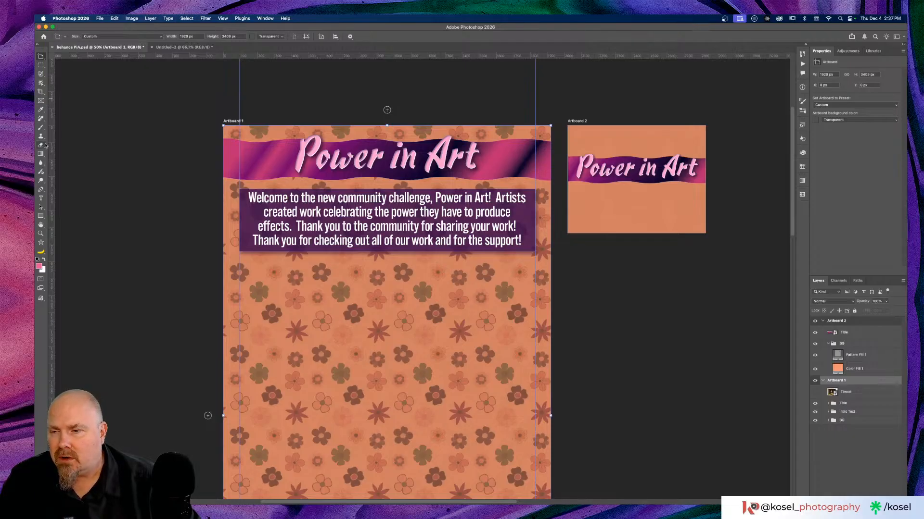
pyautogui.press('super+r')
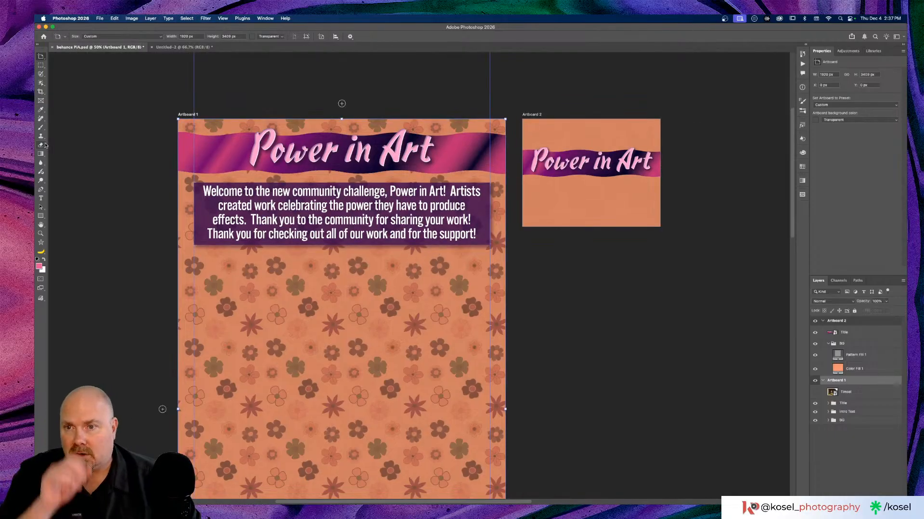
# Draw a pink-filled rectangle about 1325 by 100 px below the text panel and move it to Artboard 1's top edge.
pyautogui.click(40, 215)
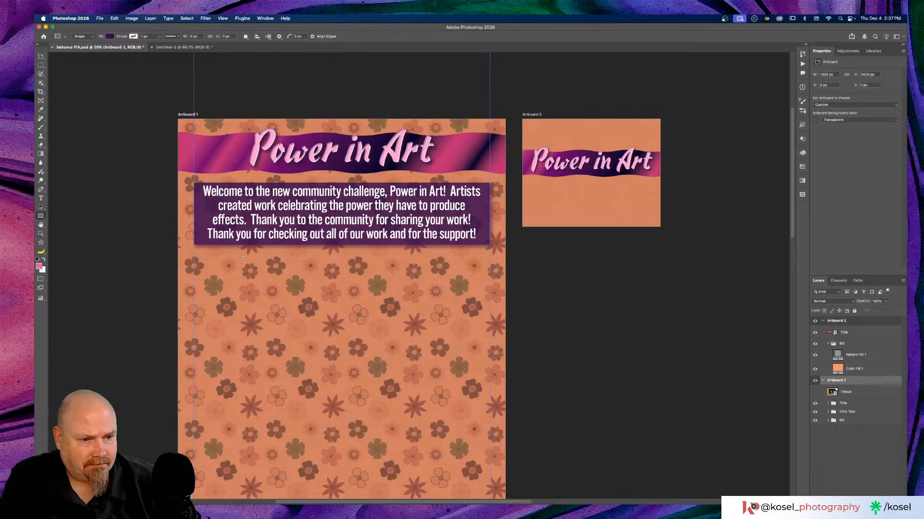
pyautogui.moveTo(244, 257); pyautogui.dragTo(469, 274)
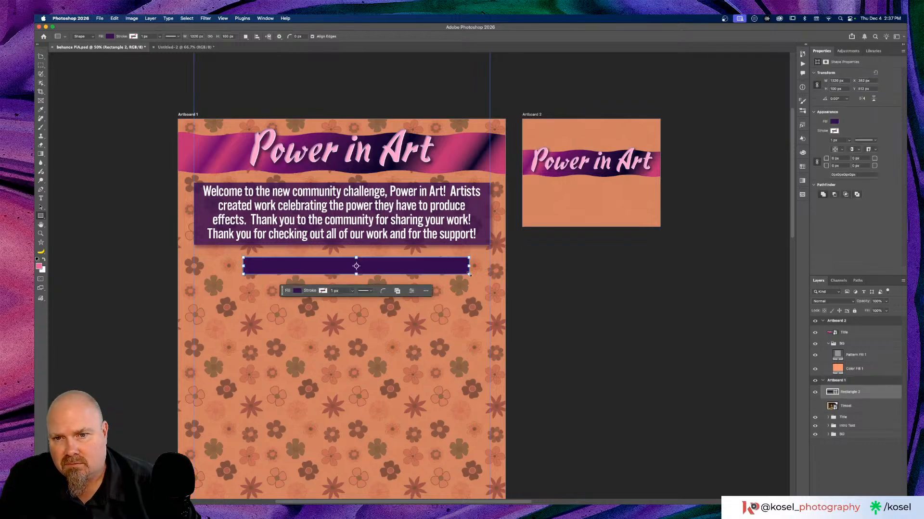
pyautogui.click(298, 291)
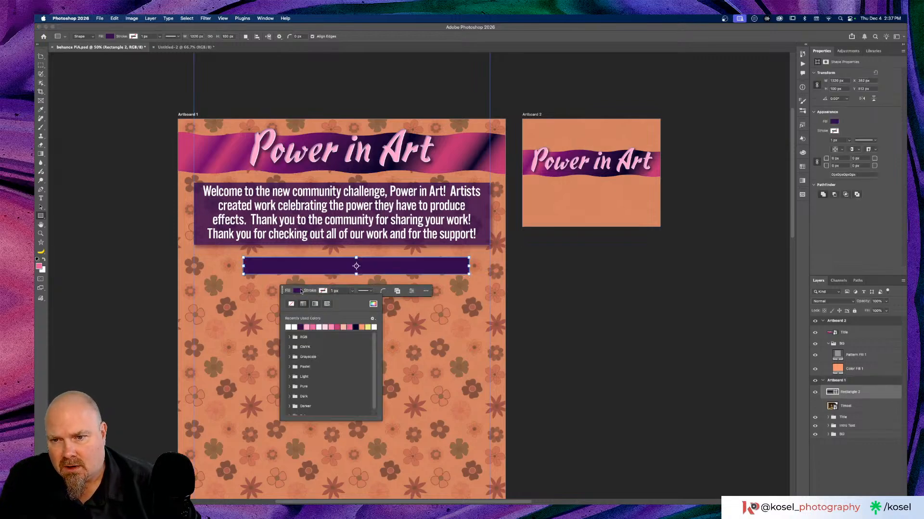
pyautogui.click(332, 327)
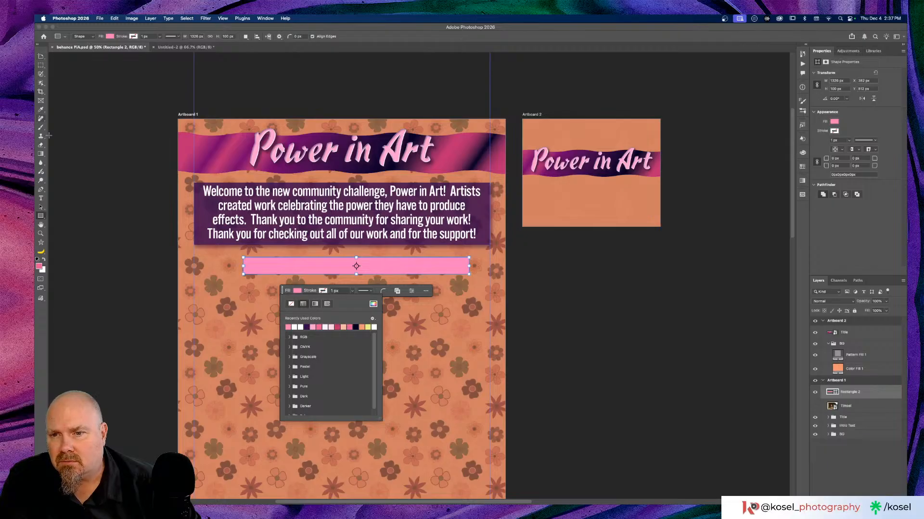
pyautogui.click(42, 56)
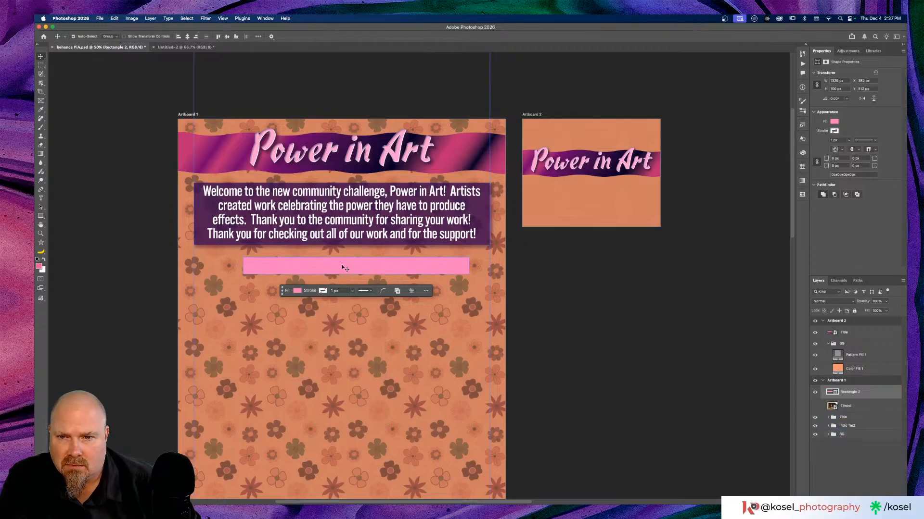
pyautogui.moveTo(342, 268)
pyautogui.mouseDown()
pyautogui.moveTo(340, 123)
pyautogui.moveTo(337, 139)
pyautogui.moveTo(333, 129)
pyautogui.mouseUp()
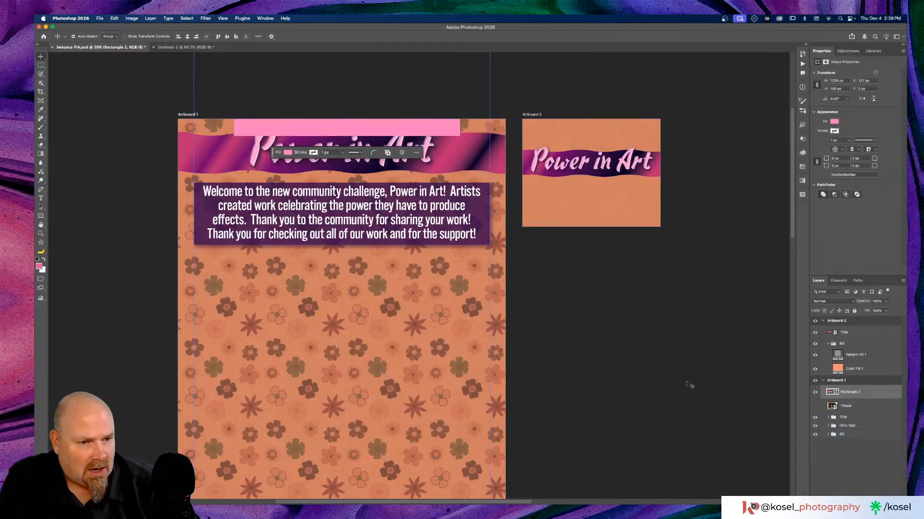
# Nudge Artboard 1's Title group down until the top of the "Power in Art" lettering meets the pink spacer rectangle's bottom edge.
pyautogui.moveTo(841, 410); pyautogui.dragTo(849, 417)
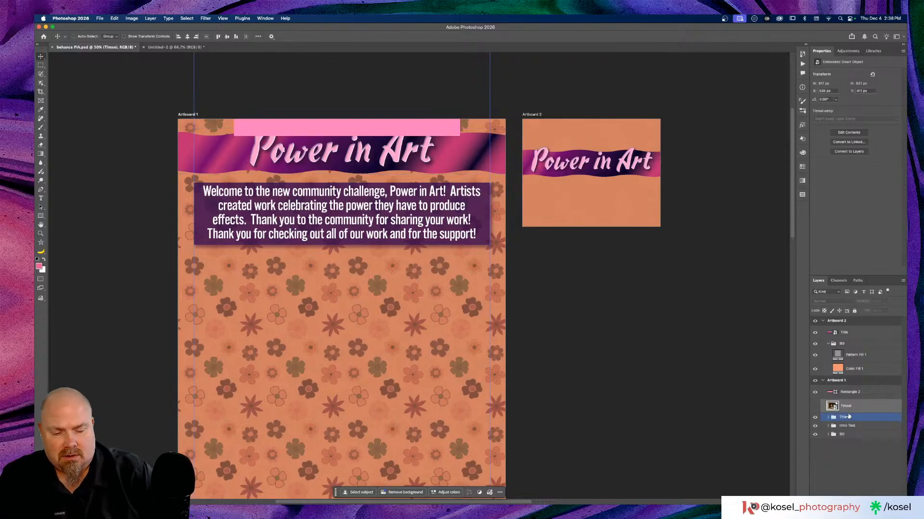
pyautogui.press('super+plus')
pyautogui.press('super+plus')
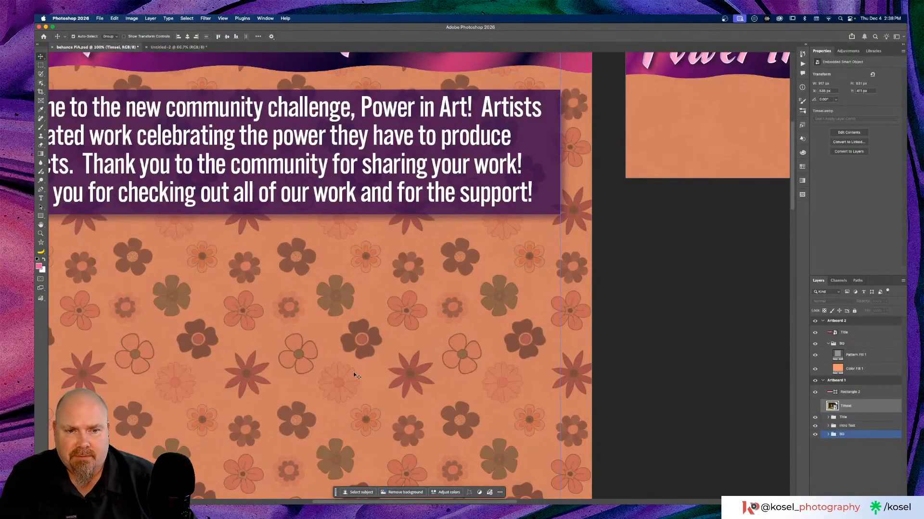
pyautogui.hscroll(-3, 354, 373)
pyautogui.scroll(5, 355, 372)
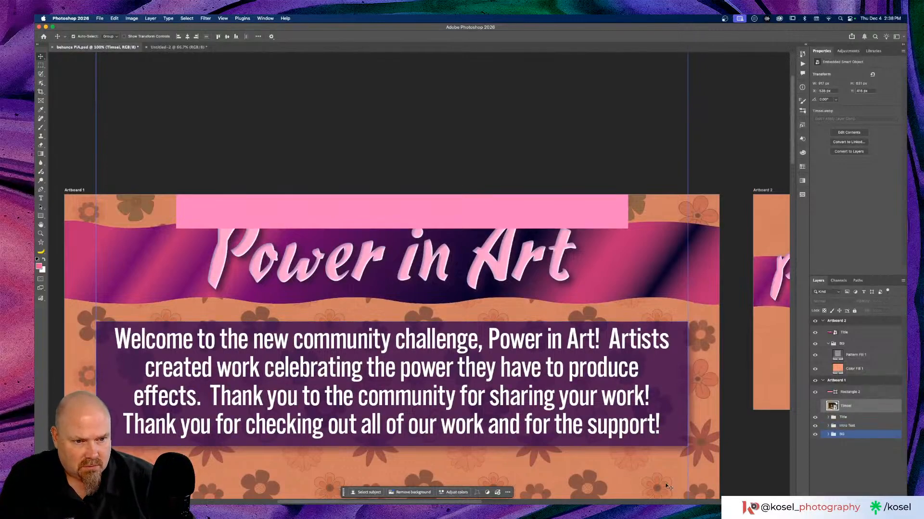
pyautogui.click(859, 419)
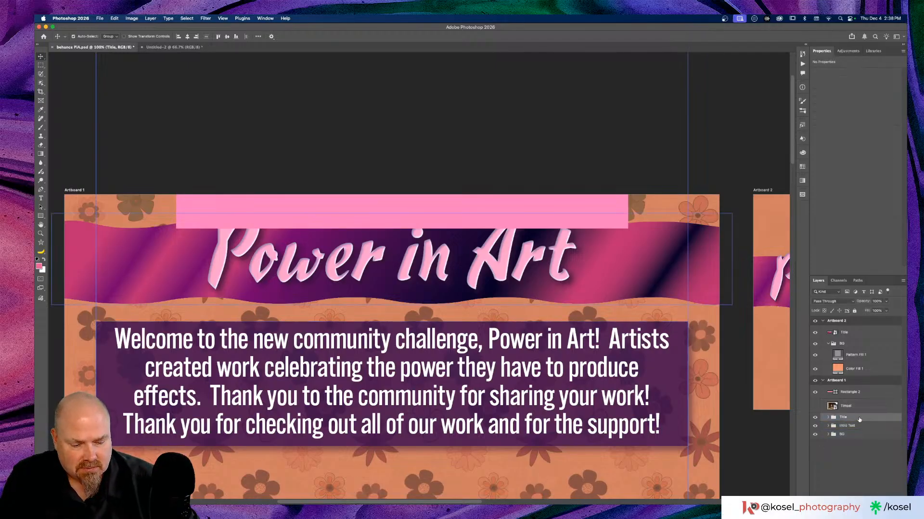
pyautogui.press('Down')
pyautogui.press('Down')
pyautogui.press('Down')
pyautogui.press('Down')
pyautogui.press('Down')
pyautogui.press('Down')
pyautogui.press('Down')
pyautogui.press('Down')
pyautogui.press('Down')
pyautogui.press('Down')
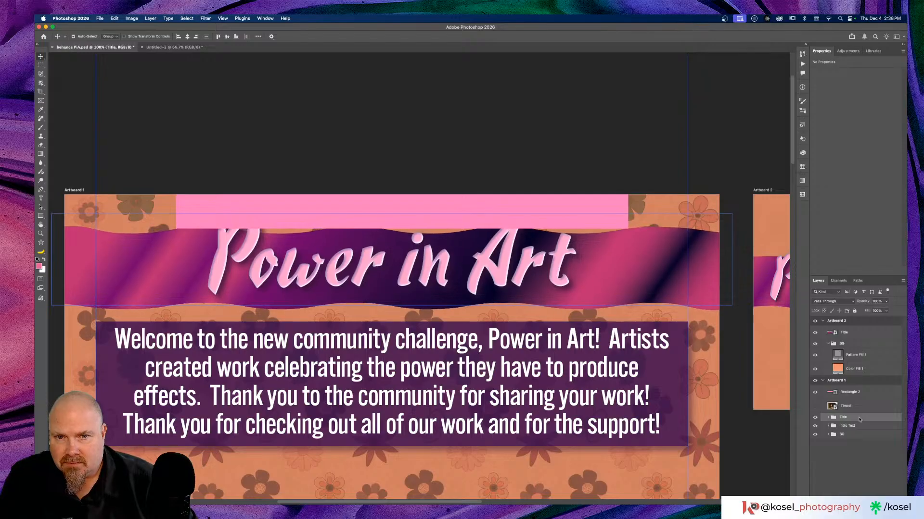
pyautogui.press('Down')
pyautogui.press('Down')
pyautogui.press('Down')
pyautogui.press('Down')
pyautogui.press('Down')
pyautogui.press('Down')
pyautogui.press('Down')
pyautogui.press('Down')
pyautogui.press('Down')
pyautogui.press('Down')
pyautogui.press('Down')
pyautogui.press('Down')
pyautogui.press('Down')
pyautogui.press('Down')
pyautogui.press('Down')
pyautogui.press('Down')
pyautogui.press('Down')
pyautogui.press('Down')
pyautogui.press('Down')
pyautogui.press('Down')
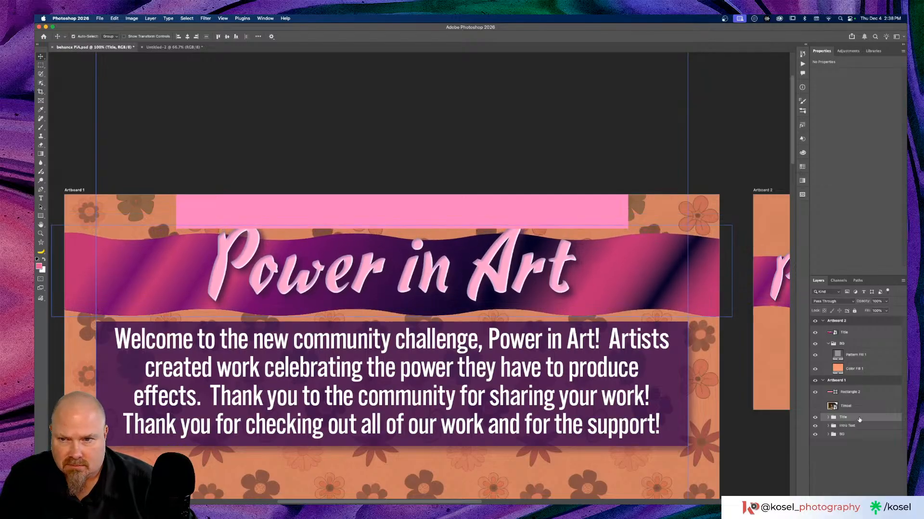
pyautogui.press('Down')
pyautogui.press('Down')
pyautogui.press('Down')
pyautogui.press('Down')
pyautogui.press('Down')
pyautogui.press('Down')
pyautogui.press('Down')
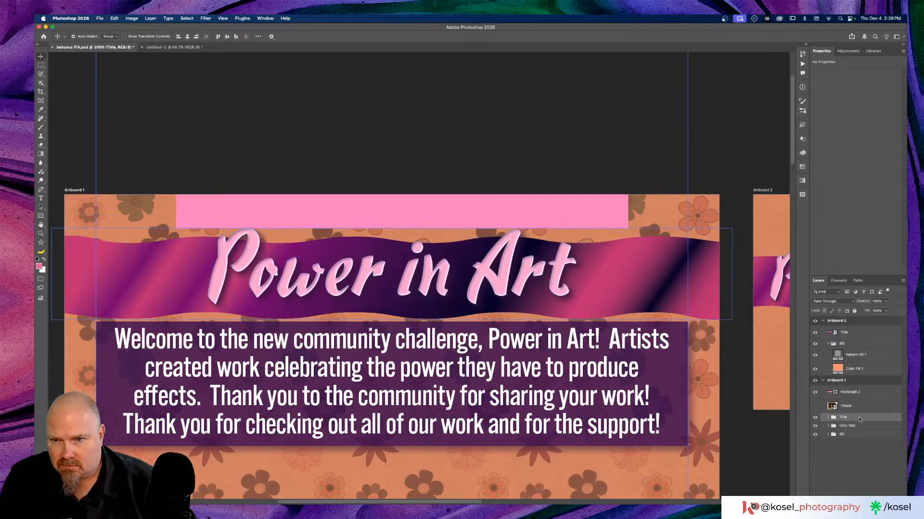
pyautogui.press('Down')
pyautogui.press('Down')
pyautogui.press('Down')
pyautogui.press('Down')
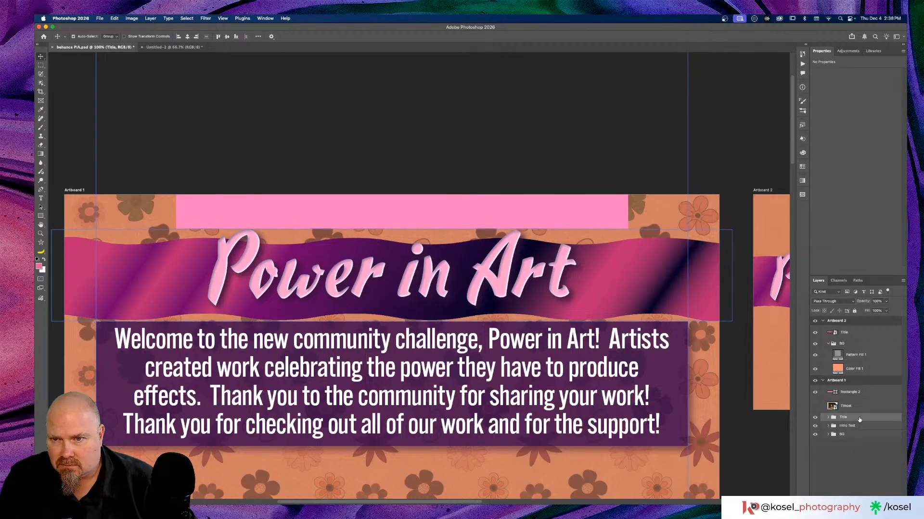
pyautogui.press('Up')
pyautogui.press('Up')
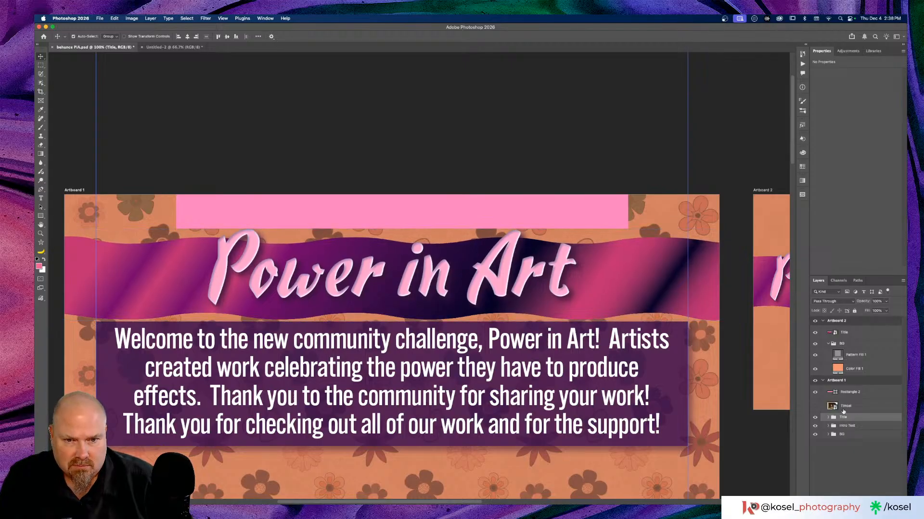
# Nudge the Intro Text group down to open a wider gap between the title banner and the purple text panel.
pyautogui.click(850, 426)
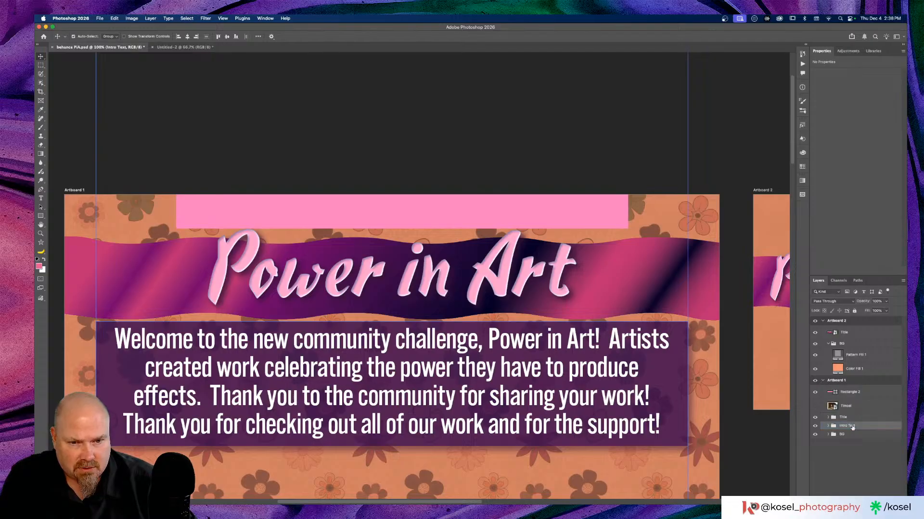
pyautogui.press('Down')
pyautogui.press('Down')
pyautogui.press('Down')
pyautogui.press('Down')
pyautogui.press('Down')
pyautogui.press('Down')
pyautogui.press('Down')
pyautogui.press('Down')
pyautogui.press('Down')
pyautogui.press('Down')
pyautogui.press('Down')
pyautogui.press('Down')
pyautogui.press('Down')
pyautogui.press('Down')
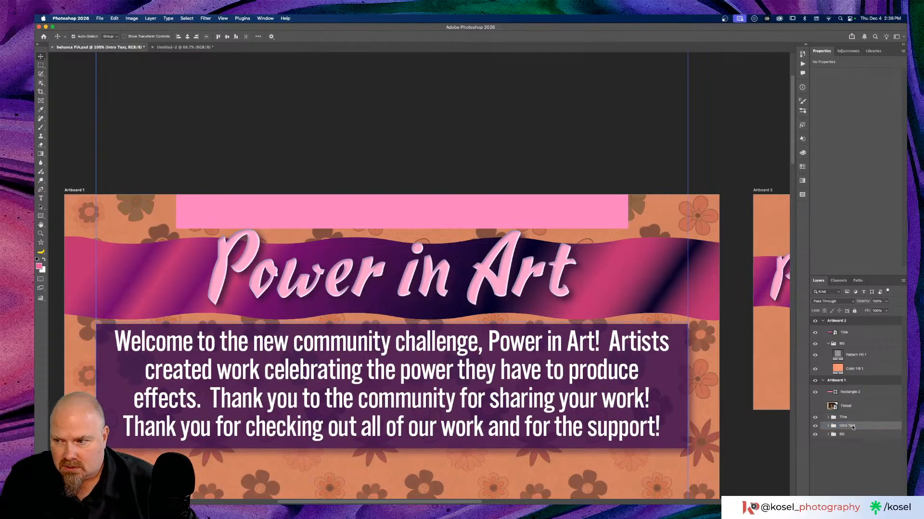
pyautogui.press('Down')
pyautogui.press('Down')
pyautogui.press('Down')
pyautogui.press('Down')
pyautogui.press('Down')
pyautogui.press('Down')
pyautogui.press('Down')
pyautogui.press('Down')
pyautogui.press('Down')
pyautogui.press('Down')
pyautogui.press('Down')
pyautogui.press('Down')
pyautogui.press('Down')
pyautogui.press('Down')
pyautogui.press('Down')
pyautogui.press('Down')
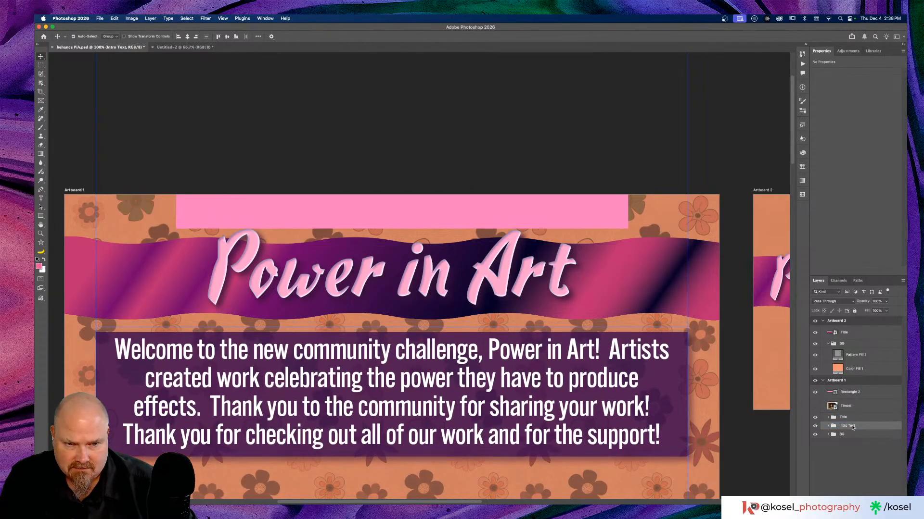
pyautogui.press('Down')
pyautogui.press('Down')
pyautogui.press('Down')
pyautogui.press('Down')
pyautogui.press('Down')
pyautogui.press('Down')
pyautogui.press('Down')
pyautogui.press('Down')
pyautogui.press('Down')
pyautogui.press('Down')
pyautogui.press('Down')
pyautogui.press('Down')
pyautogui.press('Down')
pyautogui.press('Down')
pyautogui.press('Down')
pyautogui.press('Down')
pyautogui.press('Down')
pyautogui.press('Down')
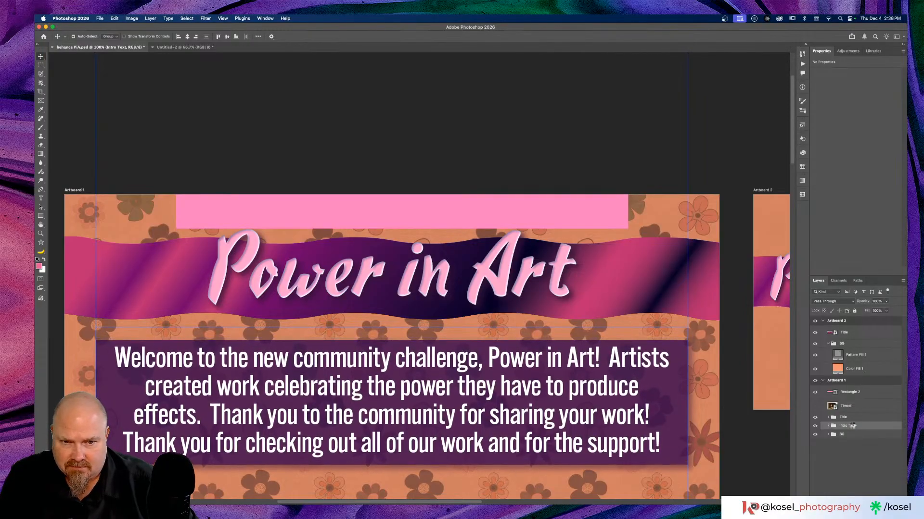
pyautogui.press('Down')
pyautogui.press('Down')
pyautogui.press('Down')
pyautogui.press('Down')
pyautogui.press('Down')
pyautogui.press('Down')
pyautogui.press('Down')
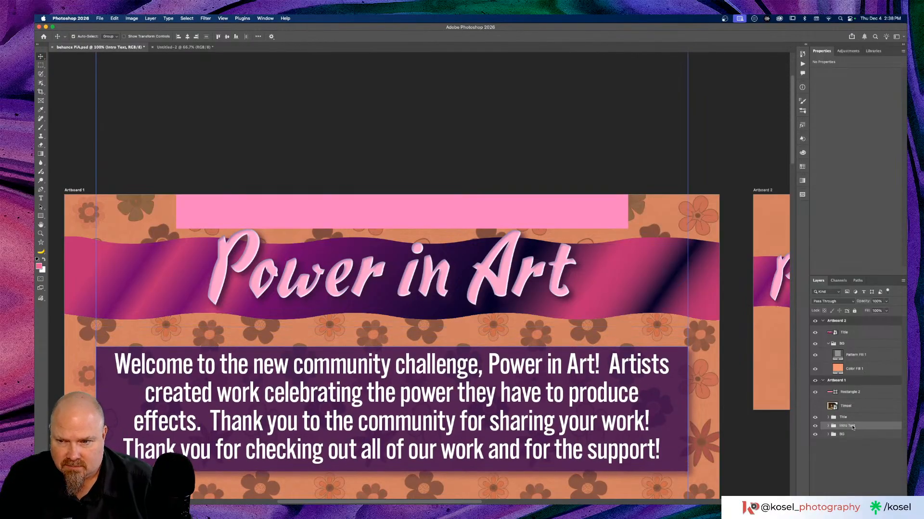
# Move the pink spacer rectangle from the artboard's top edge to directly beneath the title banner.
pyautogui.click(696, 372)
pyautogui.click(370, 226)
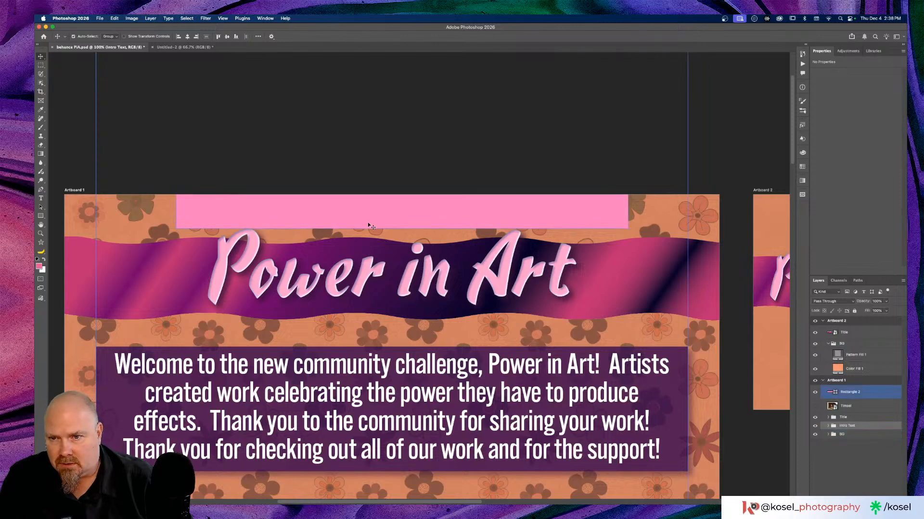
pyautogui.moveTo(387, 224); pyautogui.dragTo(388, 347)
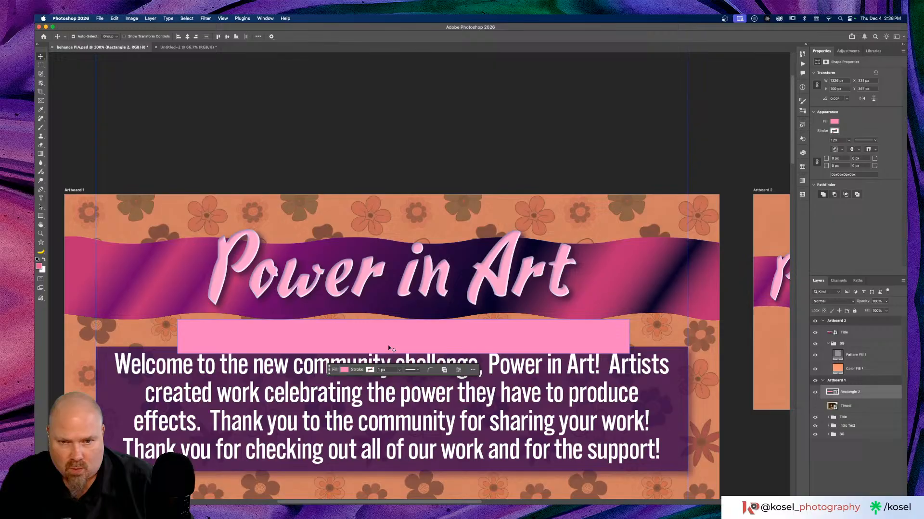
# Nudge the Intro Text group down until the purple panel's top edge meets the spacer's bottom edge, and check the alignment up close.
pyautogui.click(867, 427)
pyautogui.press('Down')
pyautogui.press('Down')
pyautogui.press('Down')
pyautogui.press('Down')
pyautogui.press('Down')
pyautogui.press('Down')
pyautogui.press('Down')
pyautogui.press('Down')
pyautogui.press('Down')
pyautogui.press('Down')
pyautogui.press('Down')
pyautogui.press('Down')
pyautogui.press('Down')
pyautogui.press('Down')
pyautogui.press('Down')
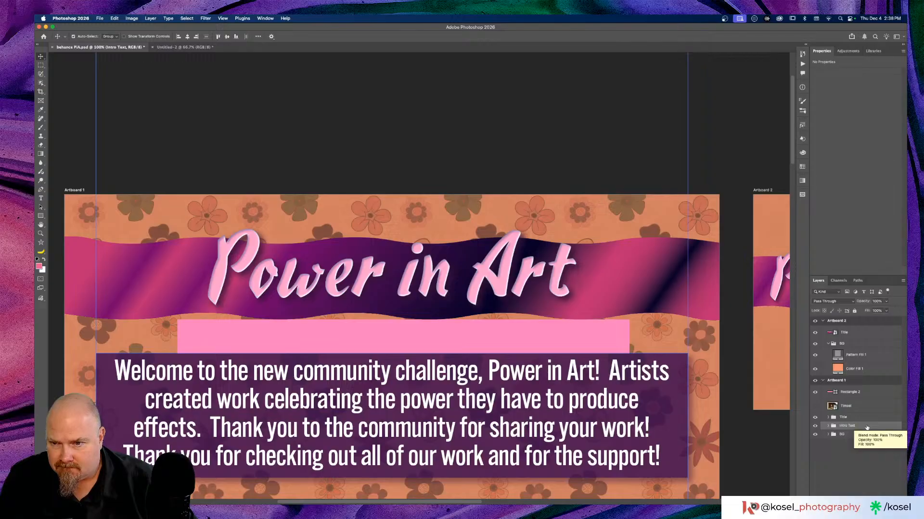
pyautogui.press('super+plus')
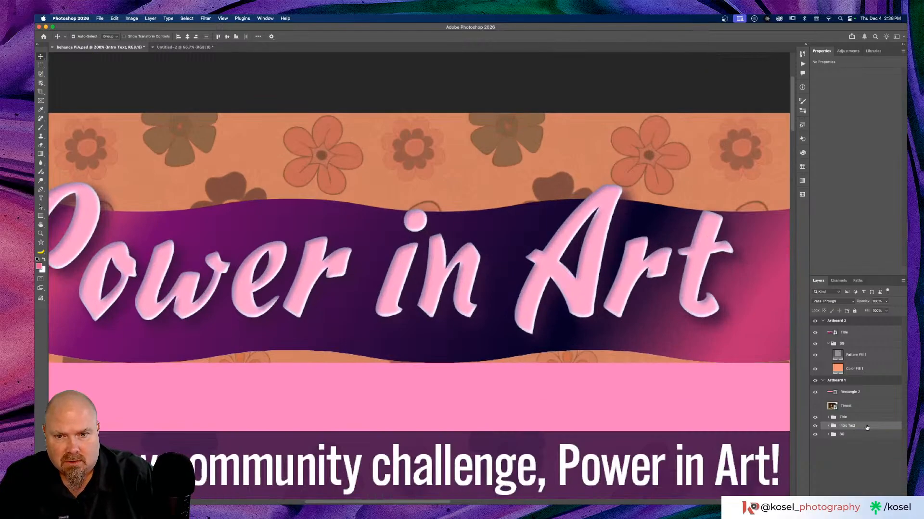
pyautogui.scroll(-3, 628, 387)
pyautogui.scroll(-2, 628, 386)
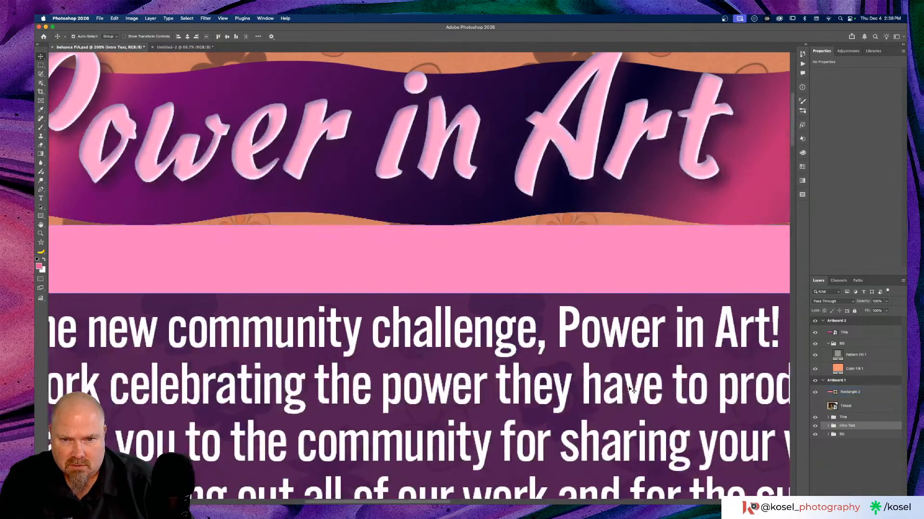
pyautogui.hscroll(-5, 515, 356)
pyautogui.hscroll(-6, 515, 356)
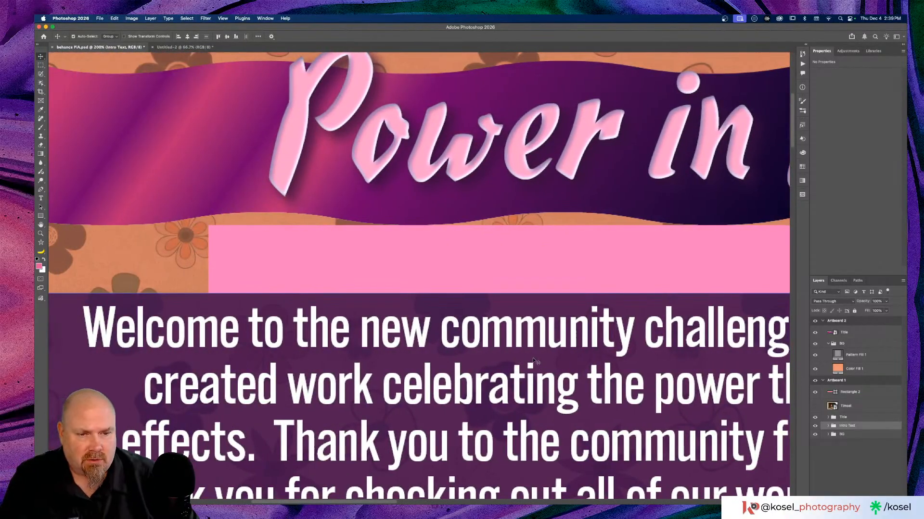
pyautogui.press('super+minus')
pyautogui.press('super+minus')
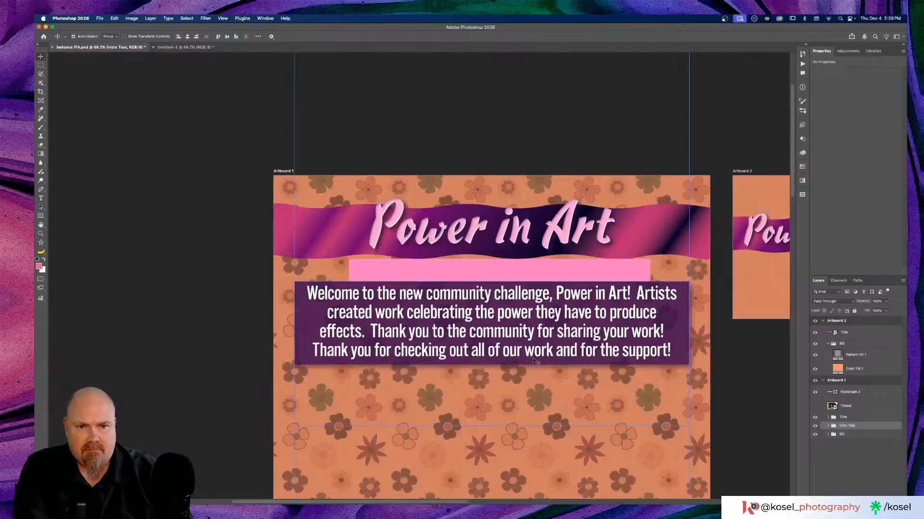
# Move the pink spacer rectangle to directly beneath the purple intro text panel.
pyautogui.click(503, 268)
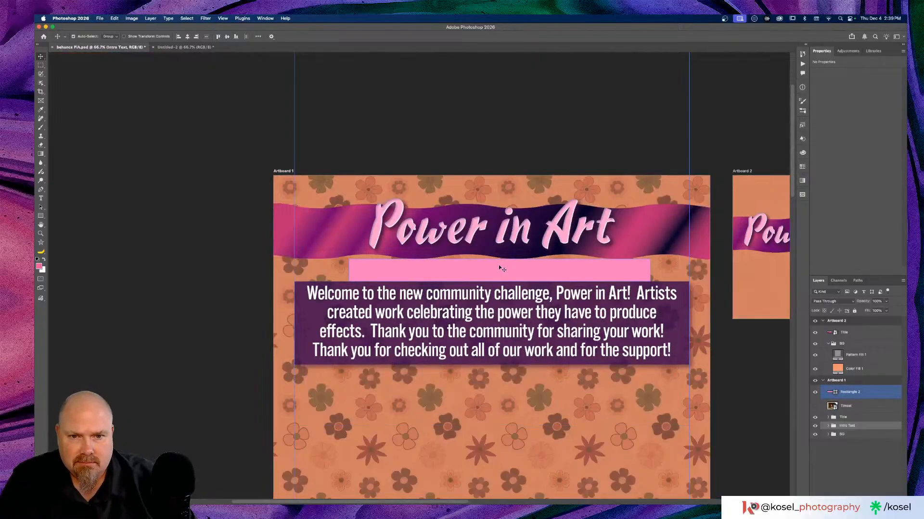
pyautogui.moveTo(501, 267); pyautogui.dragTo(499, 377)
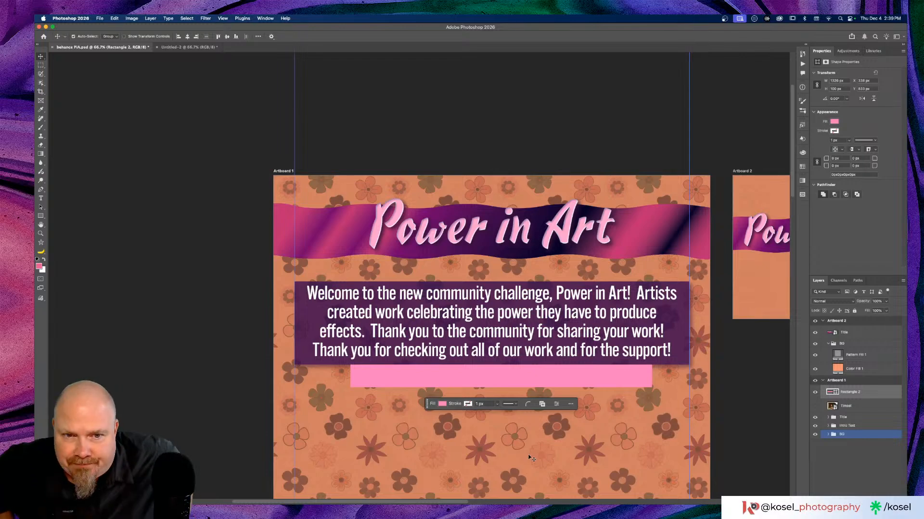
pyautogui.click(374, 246)
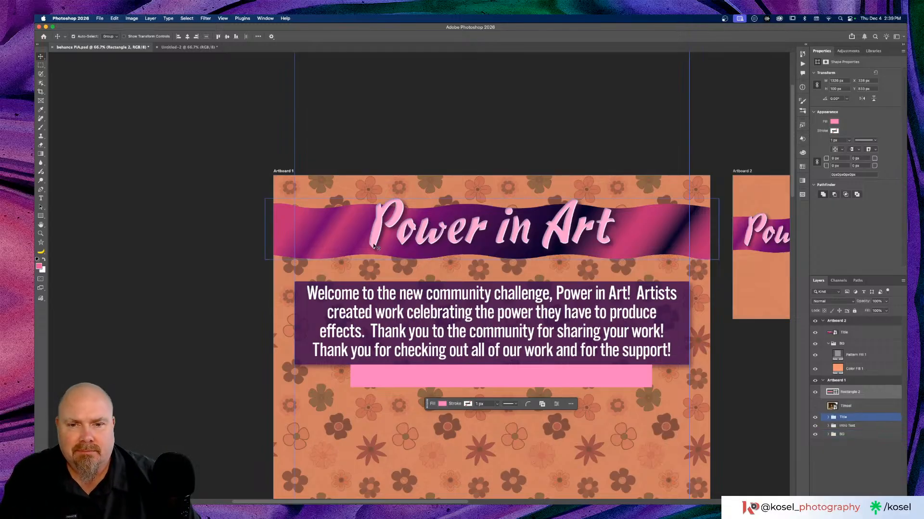
pyautogui.scroll(-5, 509, 267)
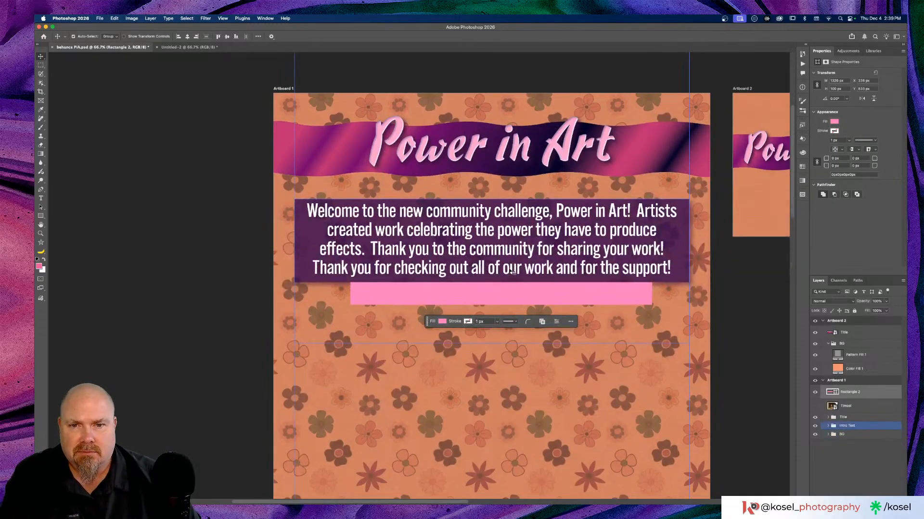
pyautogui.hscroll(2, 510, 271)
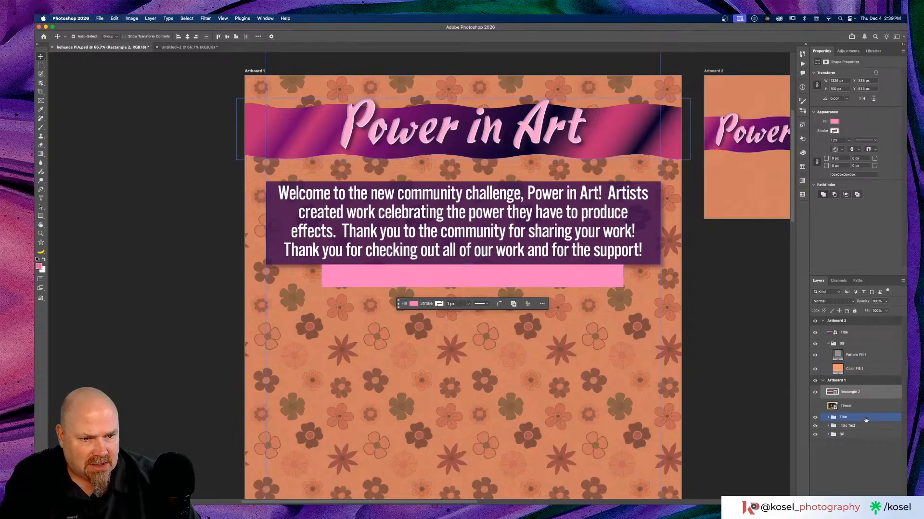
# Reorder Artboard 1's layers so the Title group is on top with the Intro Text group directly beneath it.
pyautogui.moveTo(866, 420); pyautogui.dragTo(863, 390)
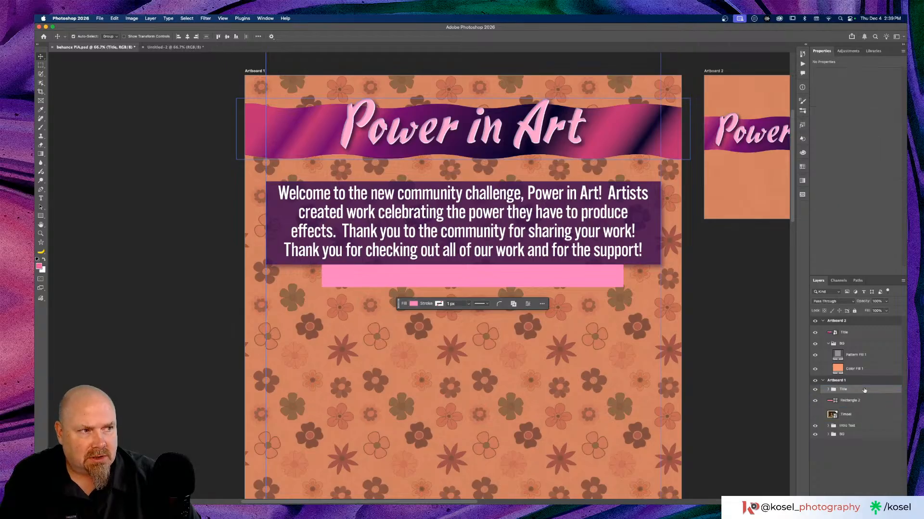
pyautogui.click(857, 426)
pyautogui.moveTo(857, 426); pyautogui.dragTo(857, 399)
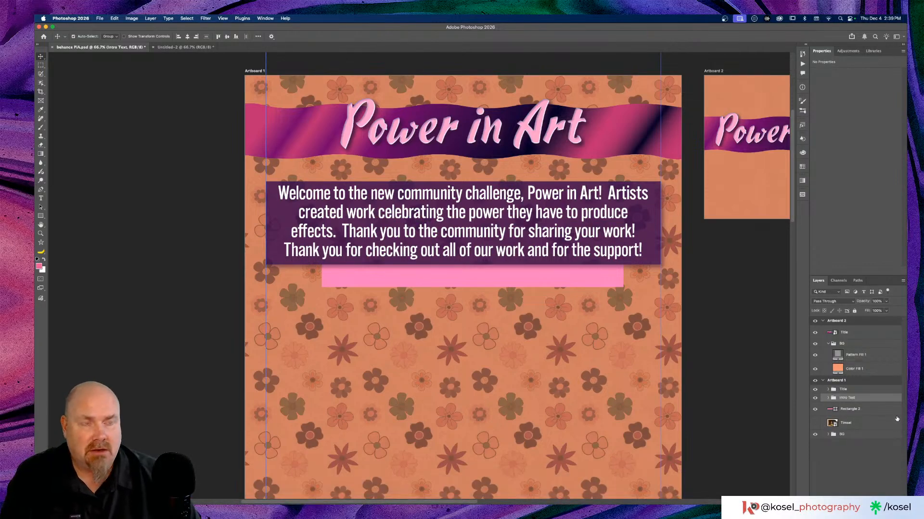
# Duplicate the Title group and place the copy directly below the Intro Text group in Artboard 1's layer stack.
pyautogui.click(864, 391)
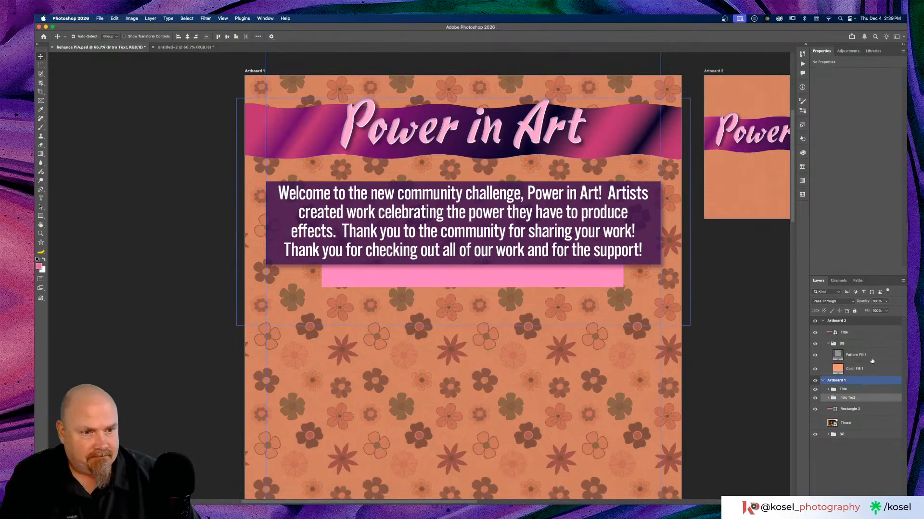
pyautogui.click(870, 408)
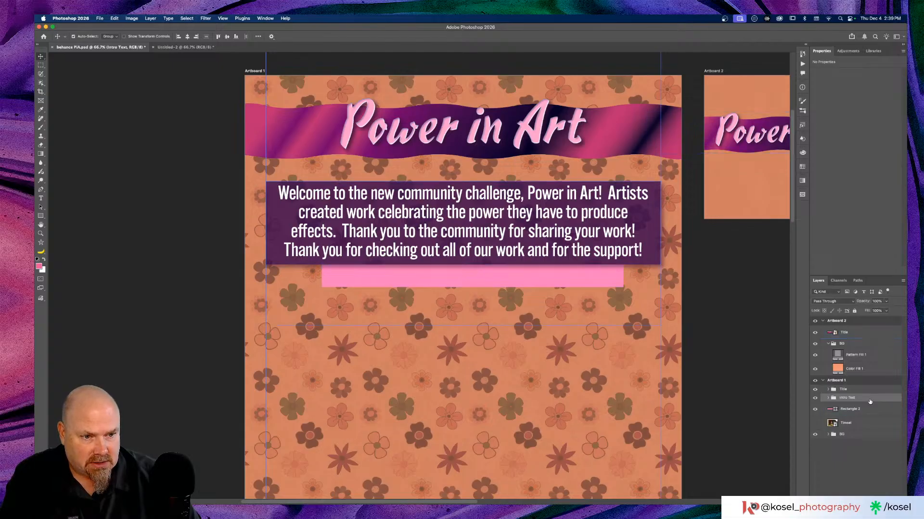
pyautogui.click(868, 391)
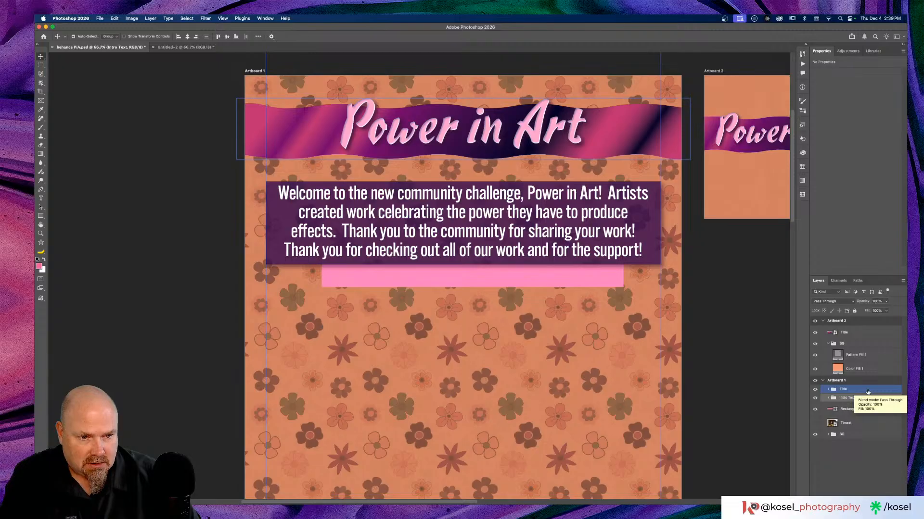
pyautogui.moveTo(868, 392); pyautogui.dragTo(869, 409)
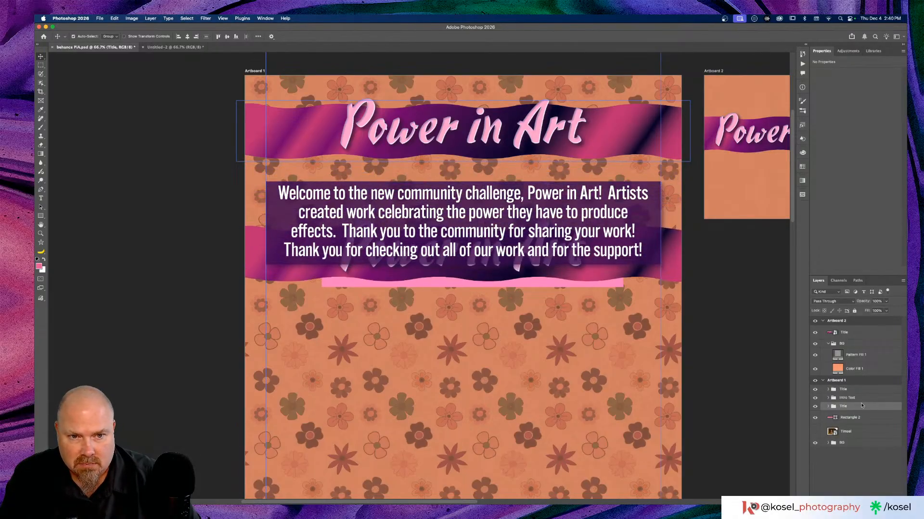
# Move the duplicated Title banner down below the intro text panel until its lettering starts at the pink spacer's bottom edge.
pyautogui.hotkey('shift', 'Down')
pyautogui.hotkey('shift', 'Down')
pyautogui.hotkey('shift', 'Down')
pyautogui.hotkey('shift', 'Down')
pyautogui.hotkey('shift', 'Down')
pyautogui.hotkey('shift', 'Down')
pyautogui.hotkey('shift', 'Down')
pyautogui.hotkey('shift', 'Down')
pyautogui.hotkey('shift', 'Down')
pyautogui.hotkey('shift', 'Down')
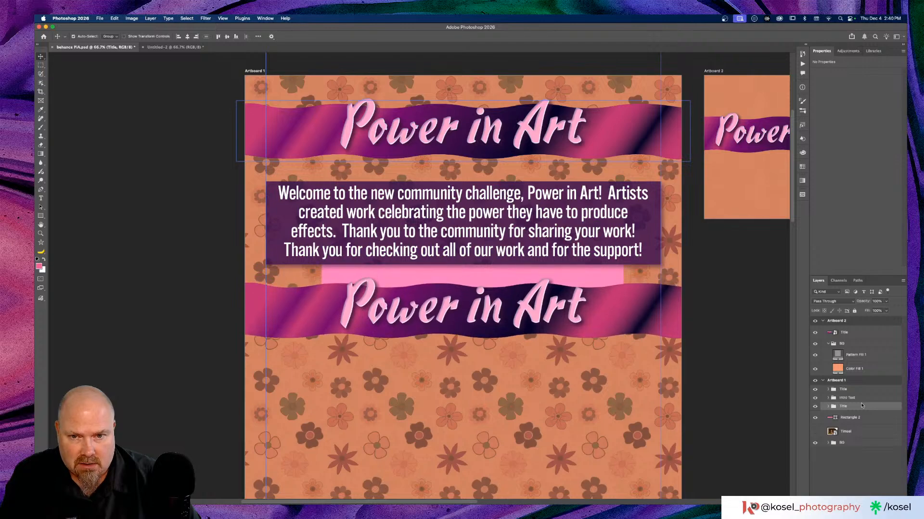
pyautogui.hotkey('shift', 'Down')
pyautogui.hotkey('shift', 'Down')
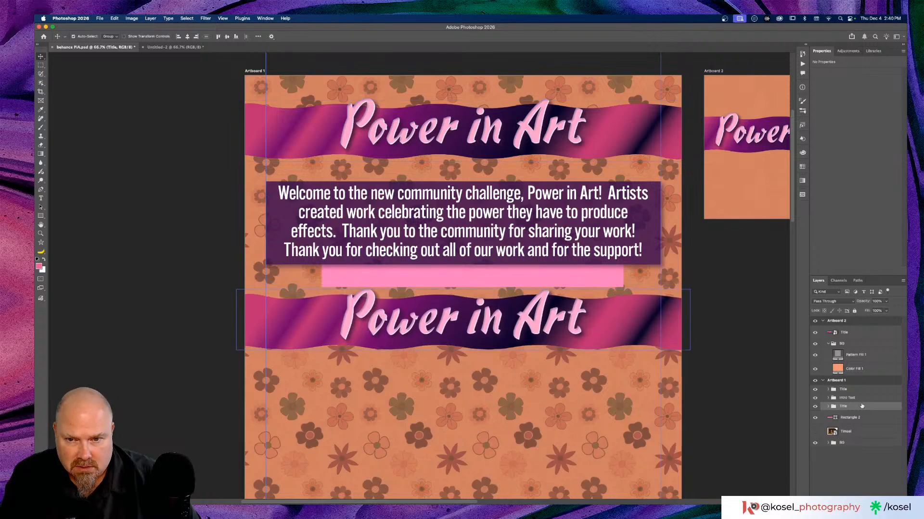
pyautogui.hotkey('shift', 'Up')
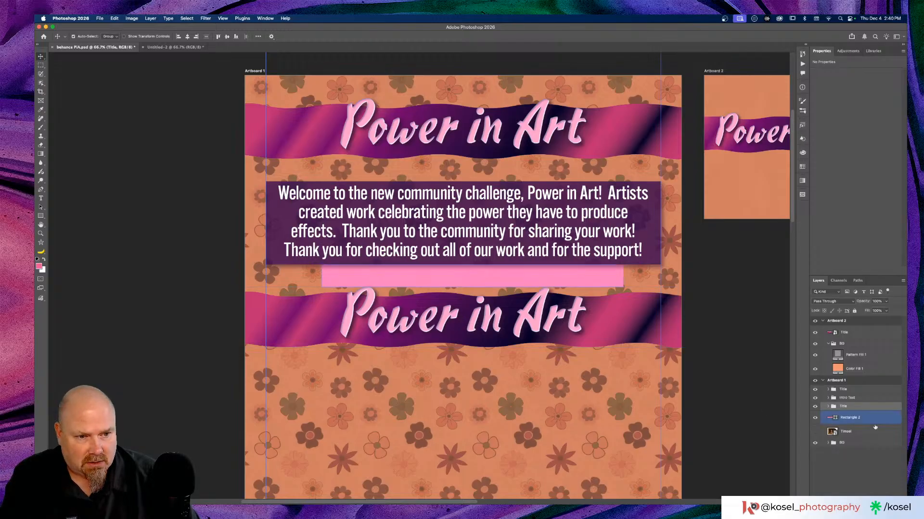
# Replace the duplicated banner's "Power in Art" lettering below the intro text panel with "The Artists".
pyautogui.click(827, 408)
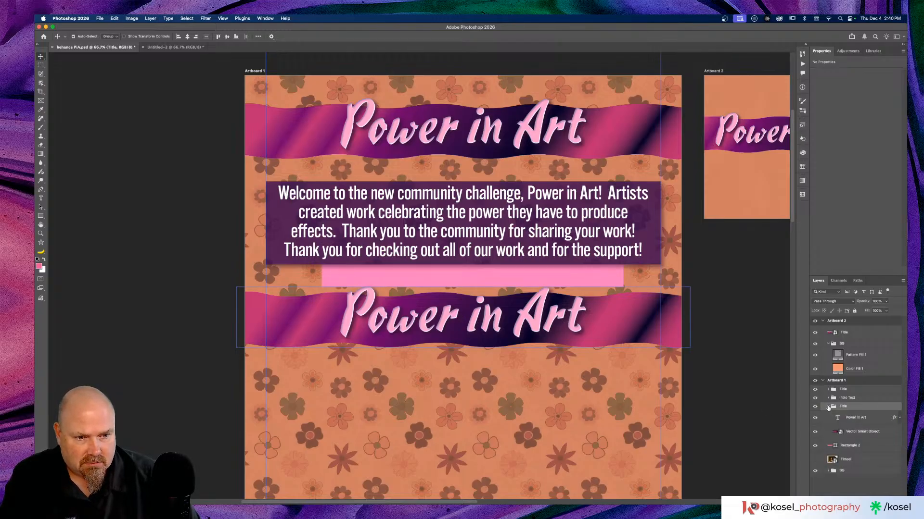
pyautogui.click(856, 418)
pyautogui.click(861, 432)
pyautogui.click(858, 419)
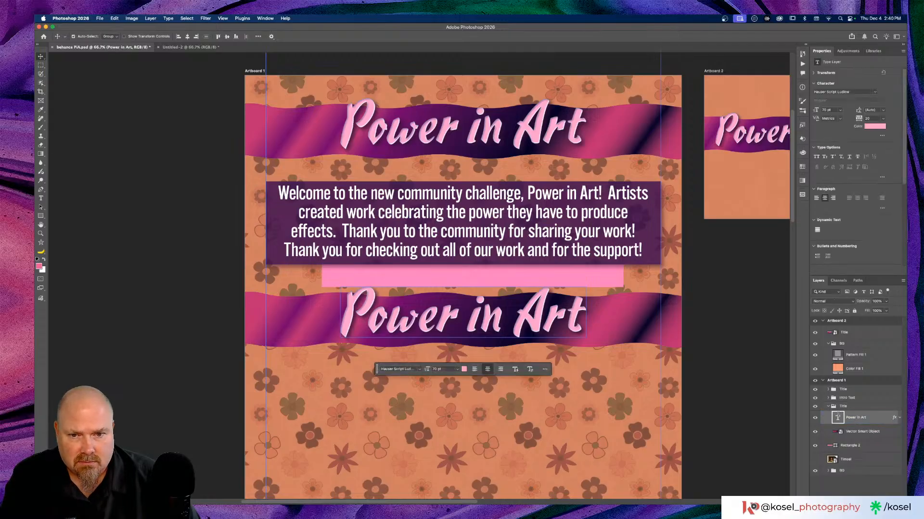
pyautogui.doubleClick(837, 417)
pyautogui.write('T')
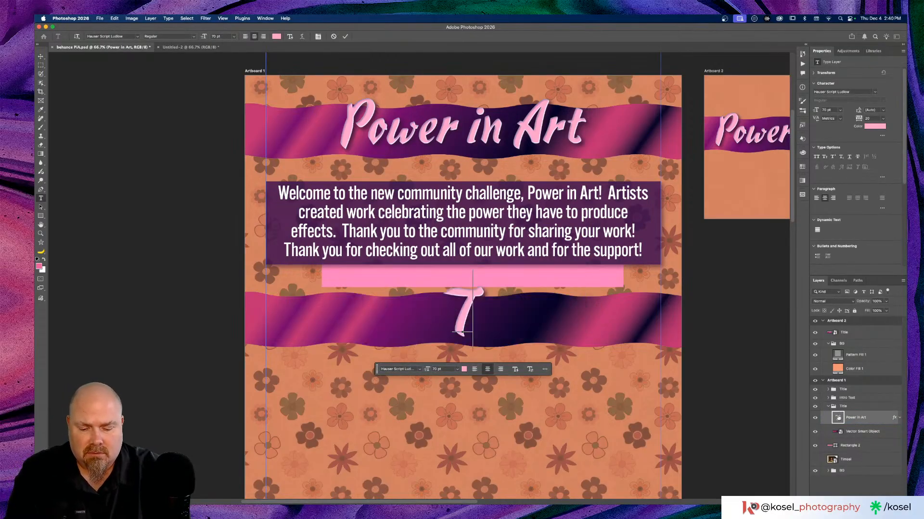
pyautogui.write('he Artis')
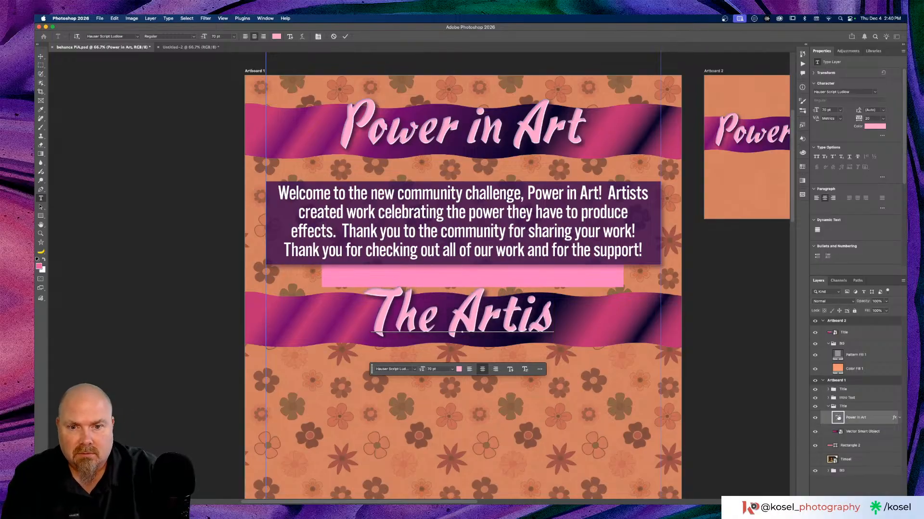
pyautogui.write('ts')
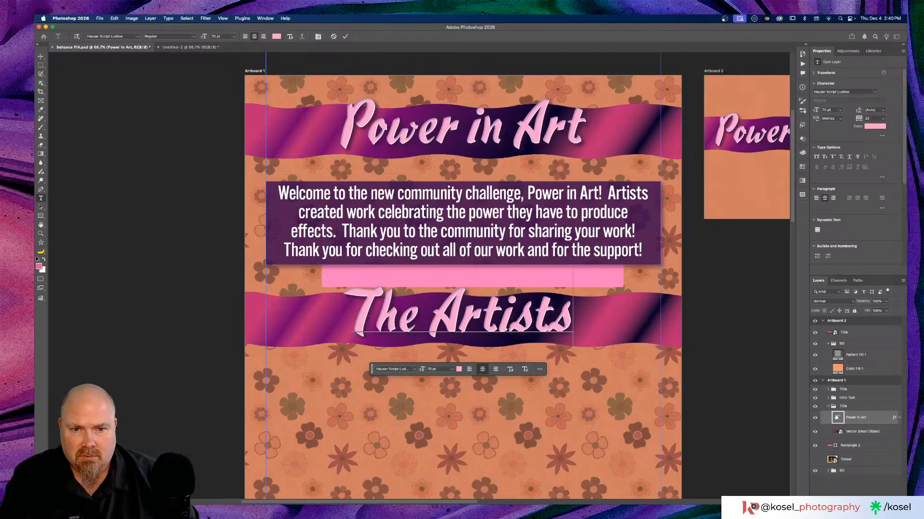
# Reduce the font size of the whole "The Artists" text to 55 pt and finish the text edit.
pyautogui.press('super+a')
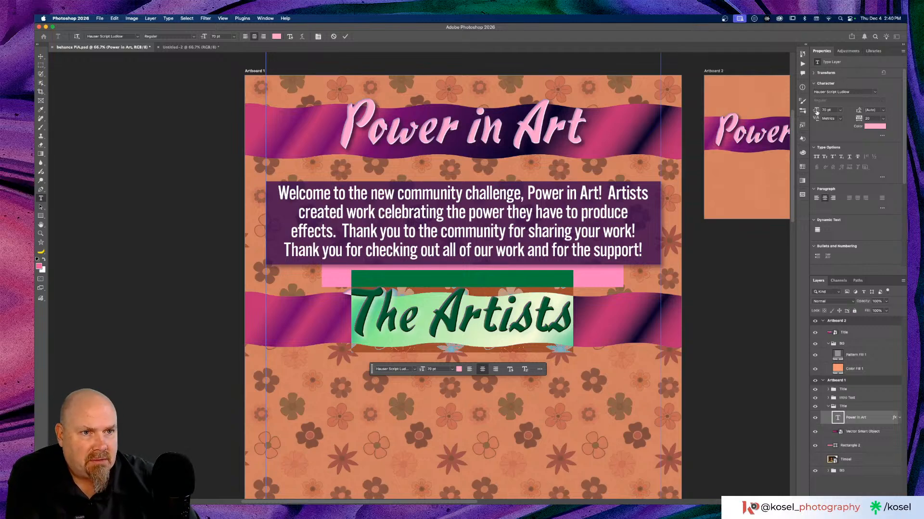
pyautogui.moveTo(816, 112); pyautogui.dragTo(811, 111)
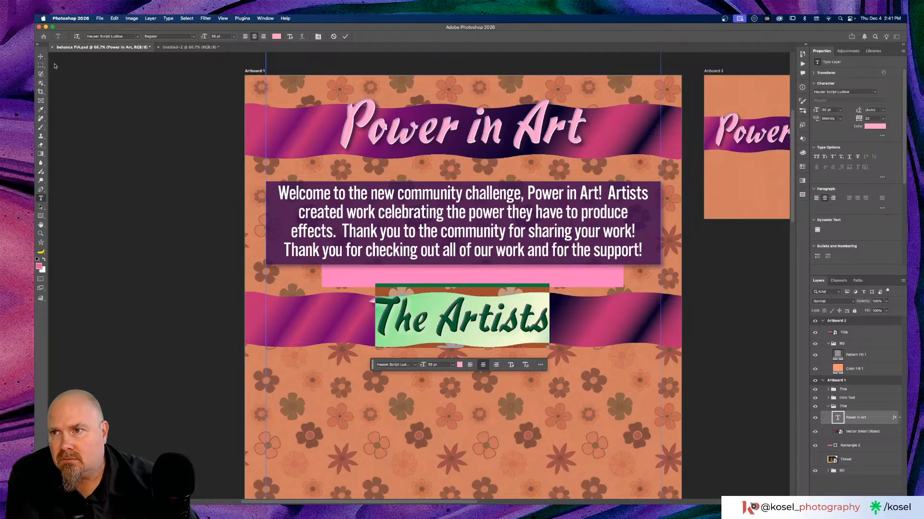
pyautogui.click(41, 56)
pyautogui.click(420, 360)
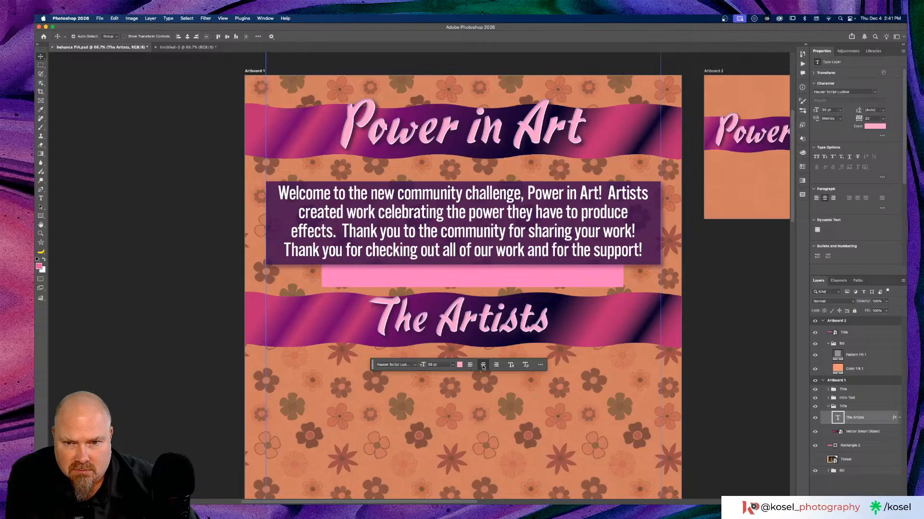
pyautogui.click(561, 342)
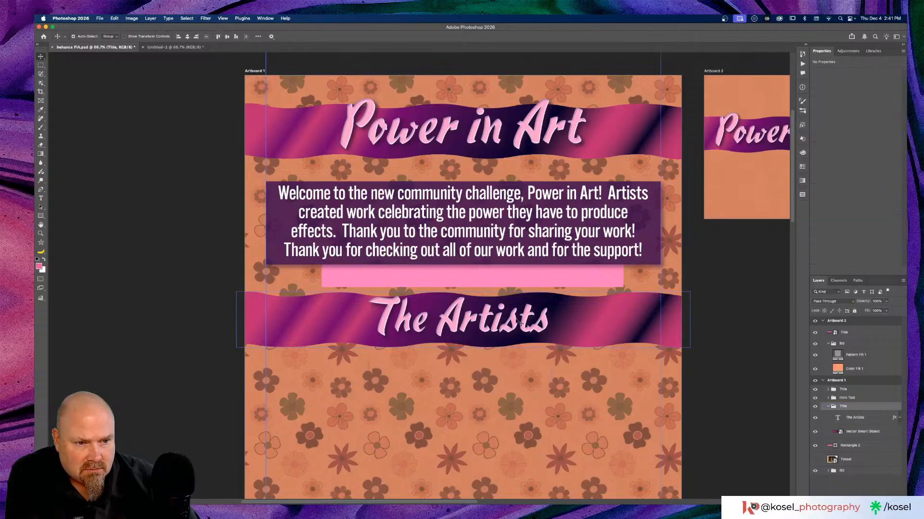
pyautogui.click(876, 435)
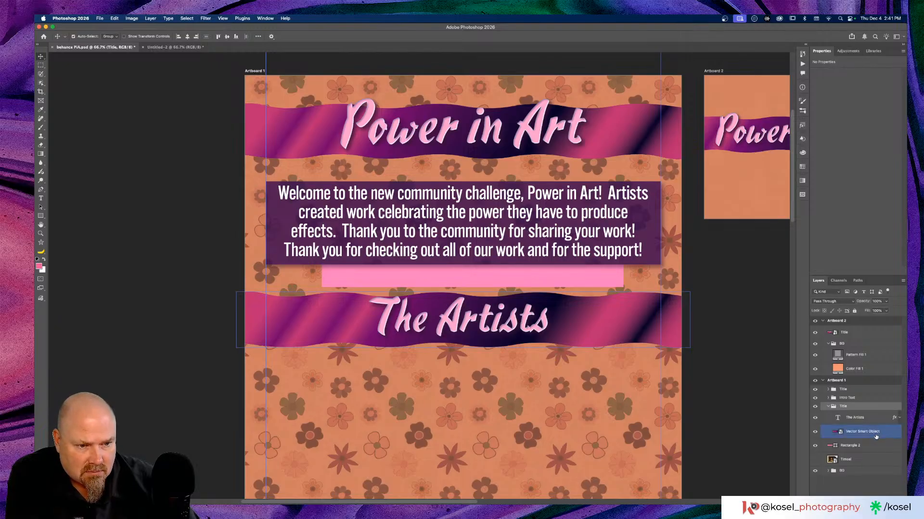
pyautogui.click(866, 418)
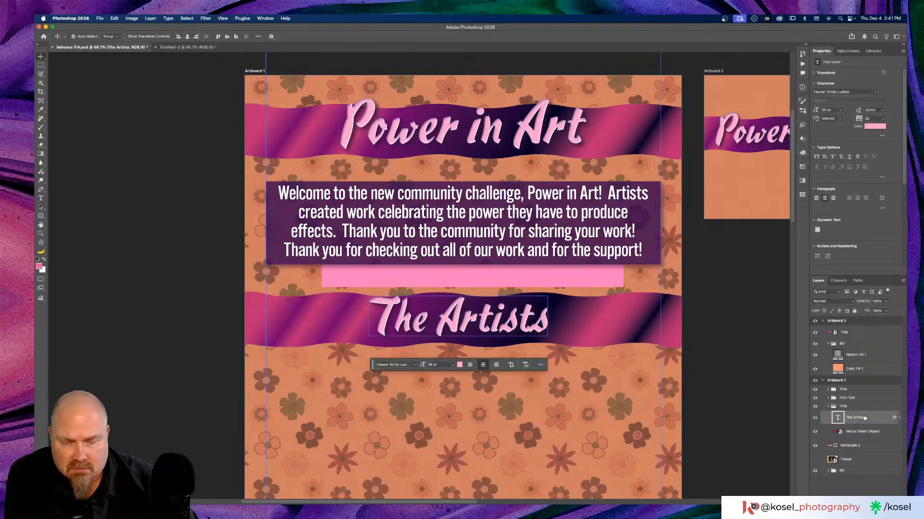
pyautogui.press('super+1')
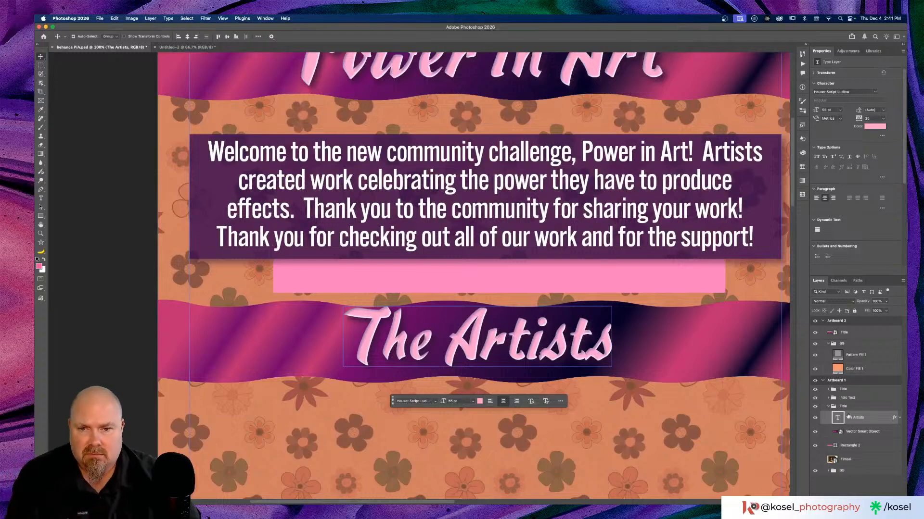
pyautogui.click(503, 412)
pyautogui.click(505, 344)
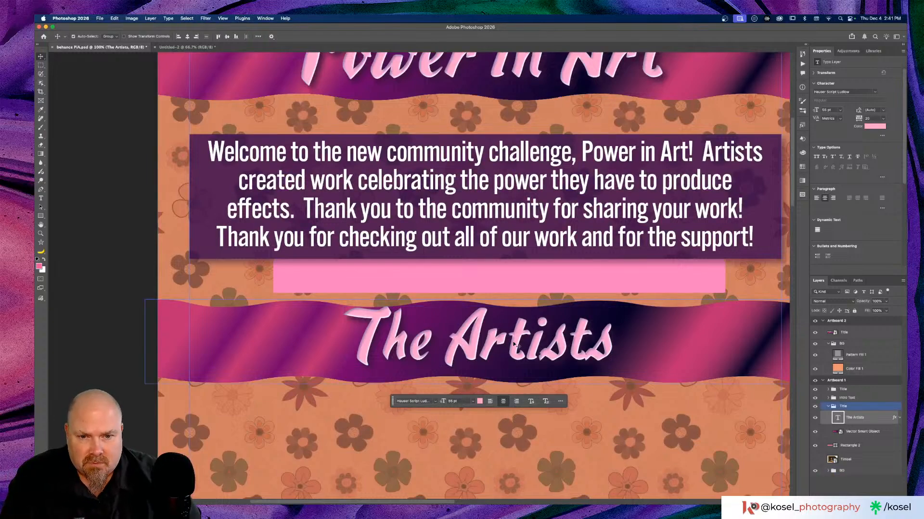
pyautogui.moveTo(520, 346)
pyautogui.mouseDown()
pyautogui.moveTo(516, 338)
pyautogui.moveTo(519, 345)
pyautogui.mouseUp()
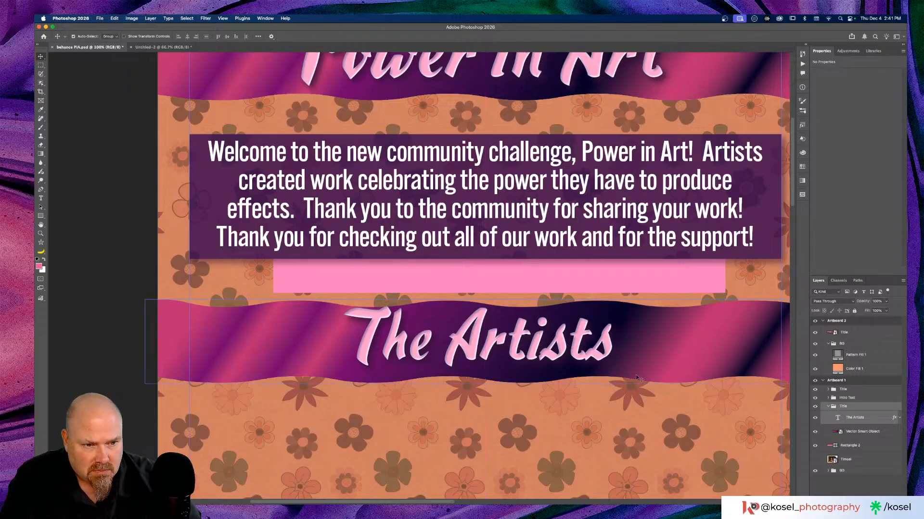
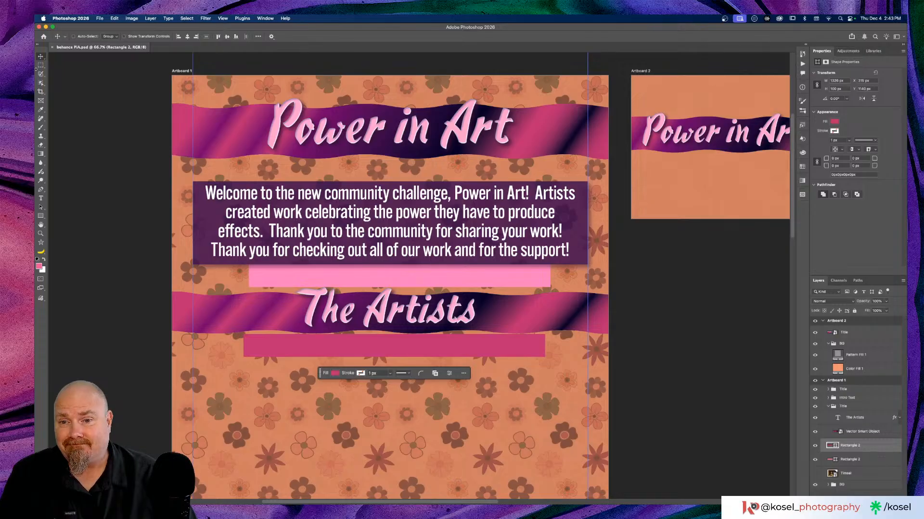
# Close the behance PIA document and open Doodle Game from the recent files.
pyautogui.click(53, 47)
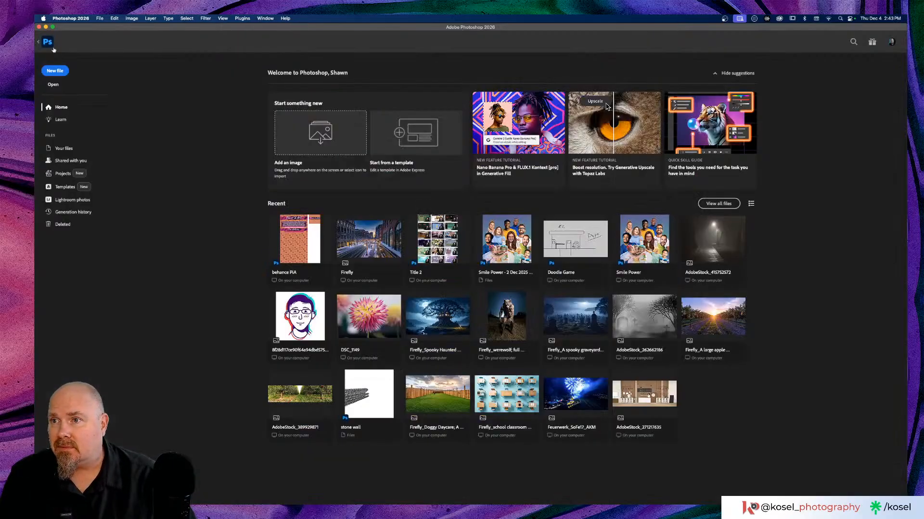
pyautogui.click(590, 238)
# Switch to Illustrator and close the Power_in_Art document.
pyautogui.moveTo(679, 498)
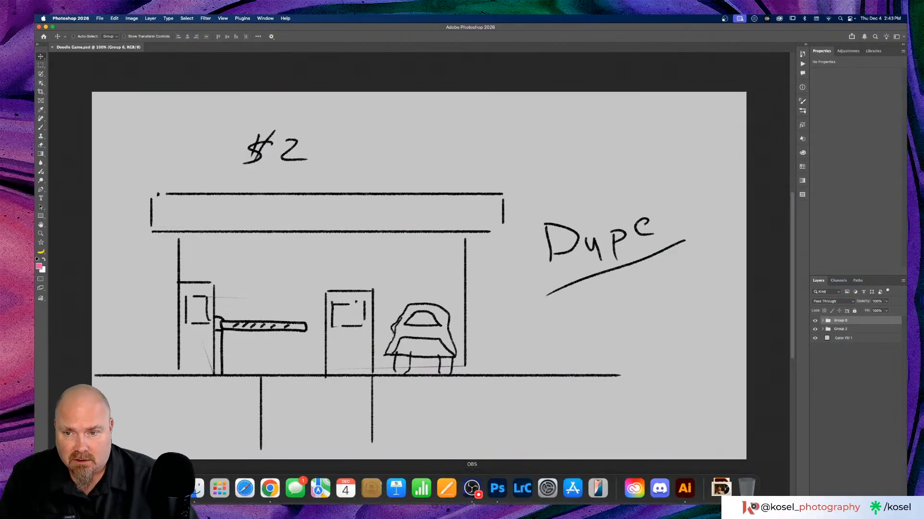
pyautogui.click(686, 490)
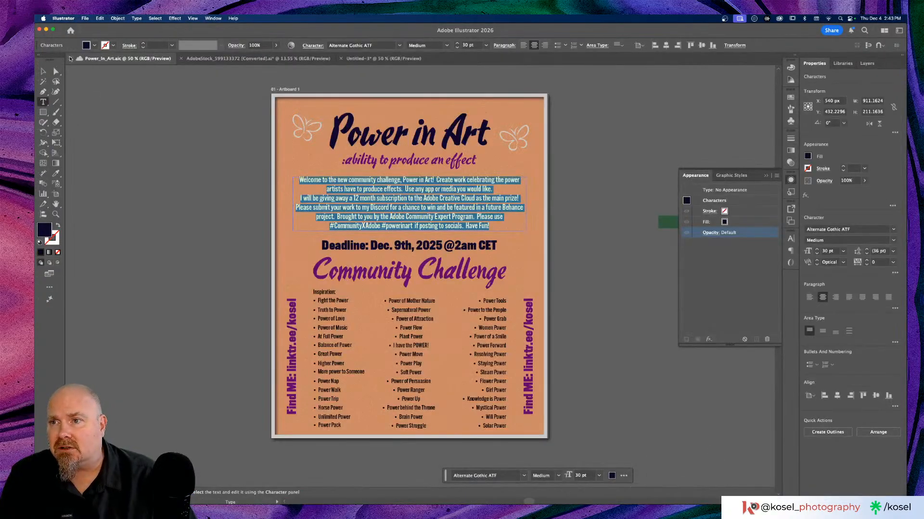
pyautogui.click(70, 59)
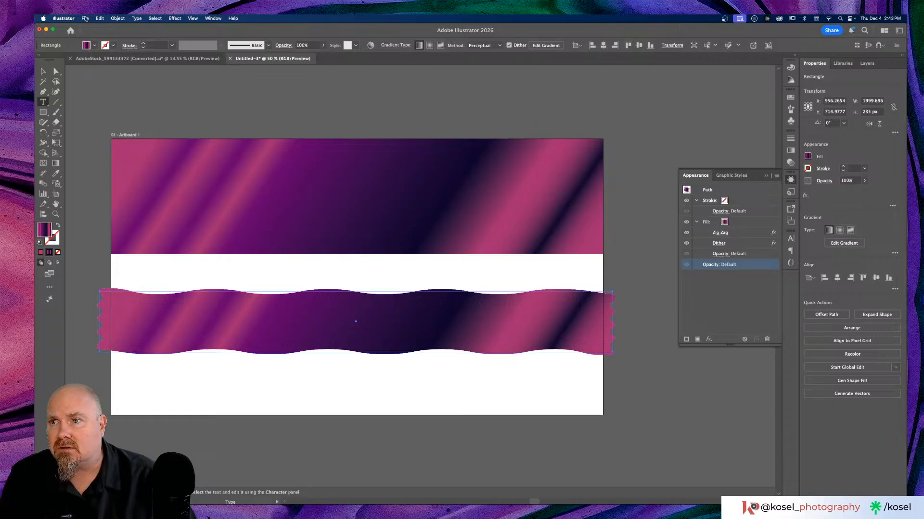
# Start saving the untitled wavy banner document under a new name, choosing the Power in Art folder as its location.
pyautogui.click(85, 19)
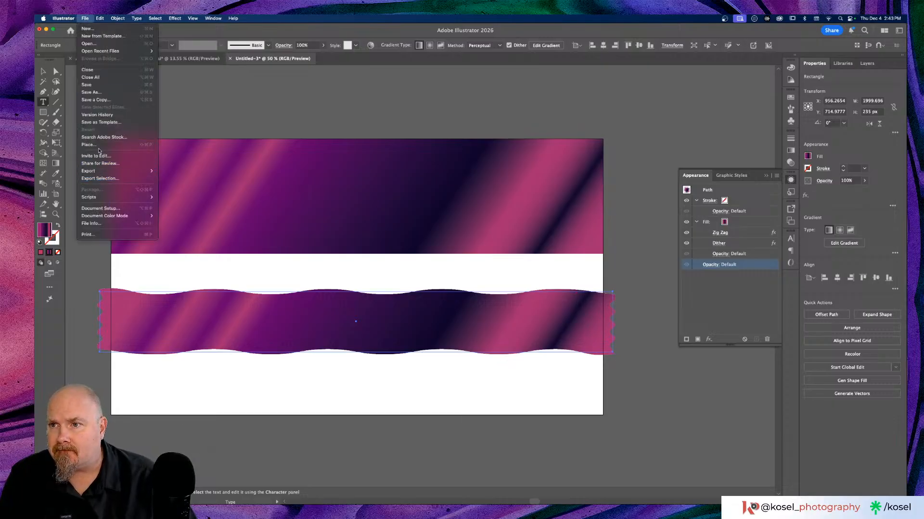
pyautogui.click(101, 90)
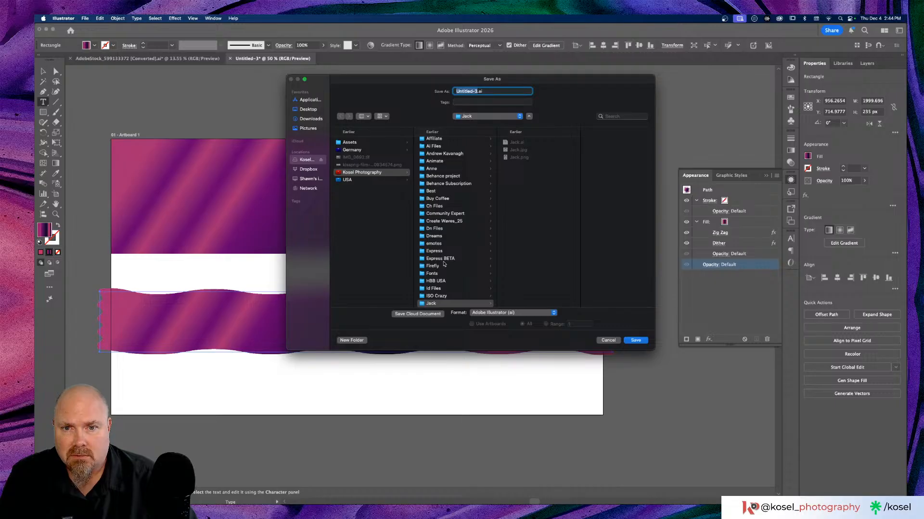
pyautogui.scroll(-3, 444, 264)
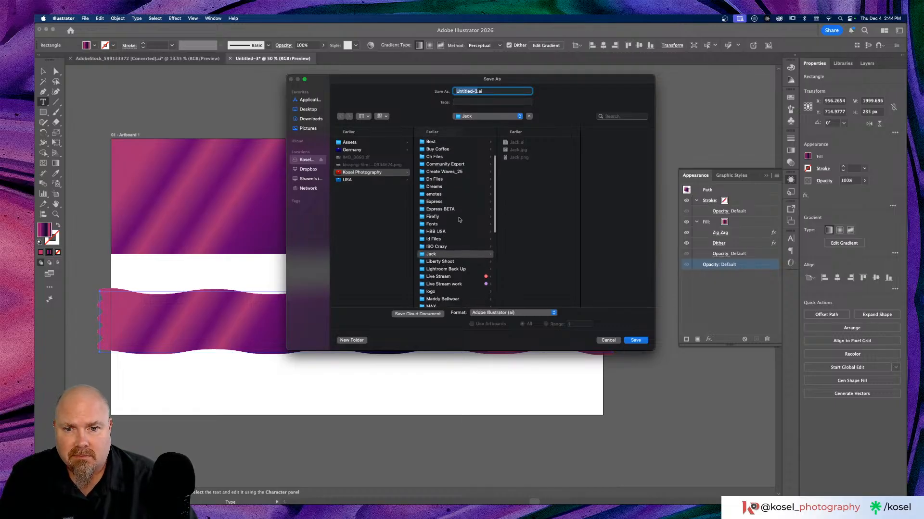
pyautogui.scroll(-4, 460, 221)
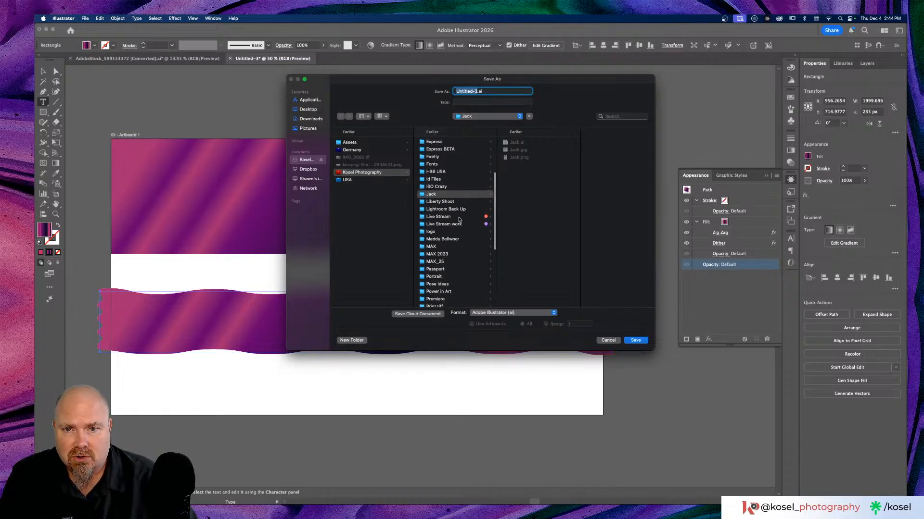
pyautogui.scroll(-7, 460, 220)
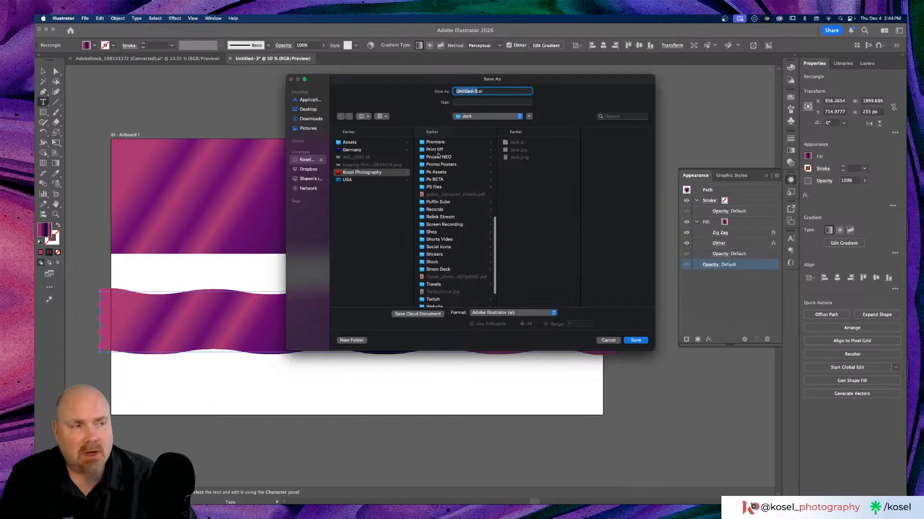
pyautogui.scroll(2, 437, 240)
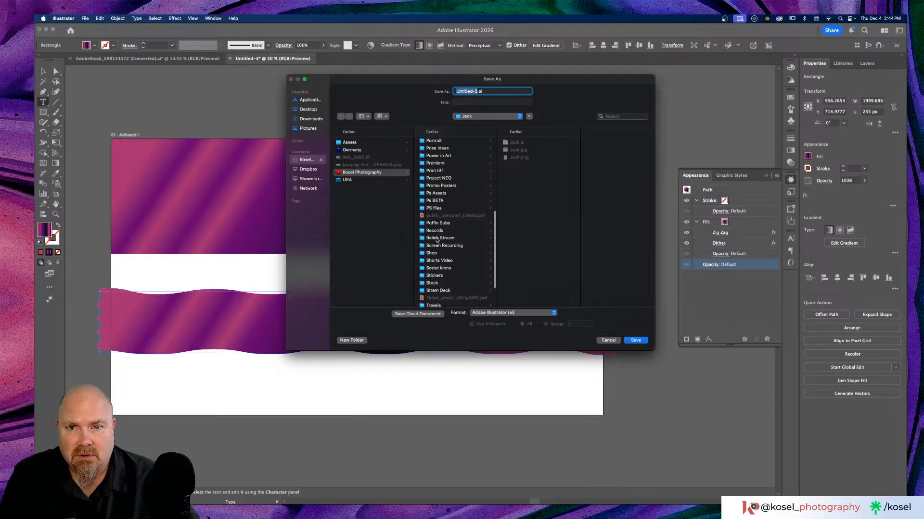
pyautogui.click(435, 170)
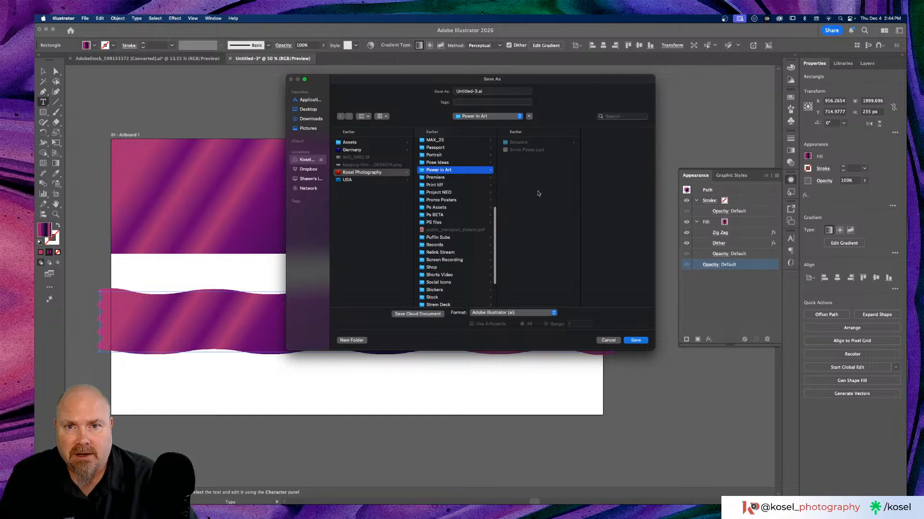
# Name the file Banner.ai and save it with the Illustrator 2020 version and the preset save options.
pyautogui.click(464, 91)
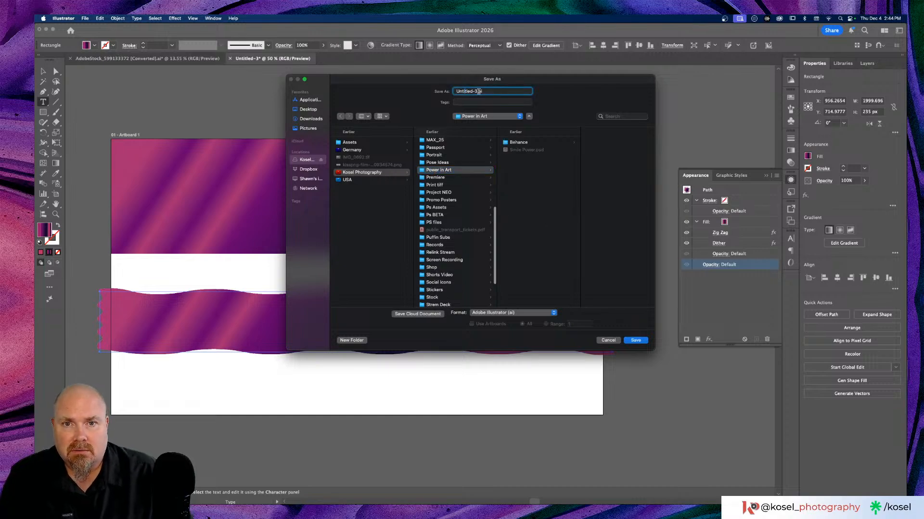
pyautogui.moveTo(477, 91); pyautogui.dragTo(438, 91)
pyautogui.write('Ba')
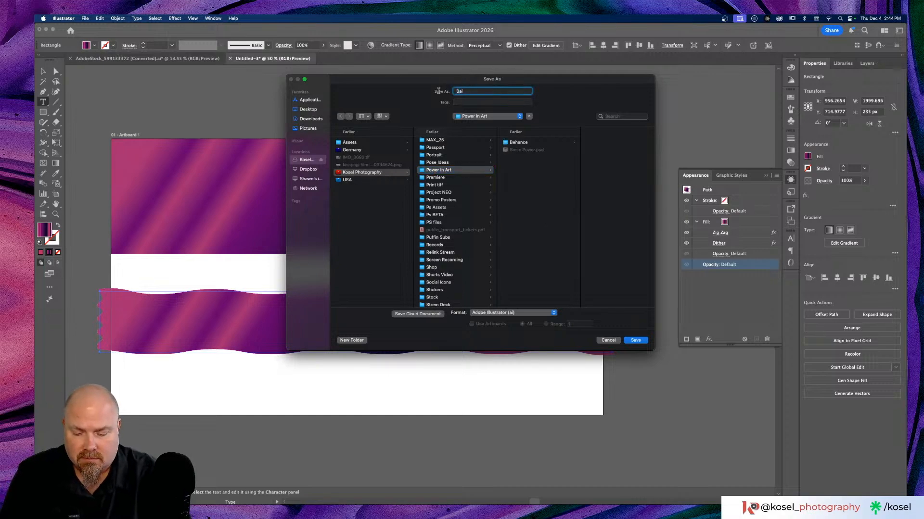
pyautogui.write('nner.ai')
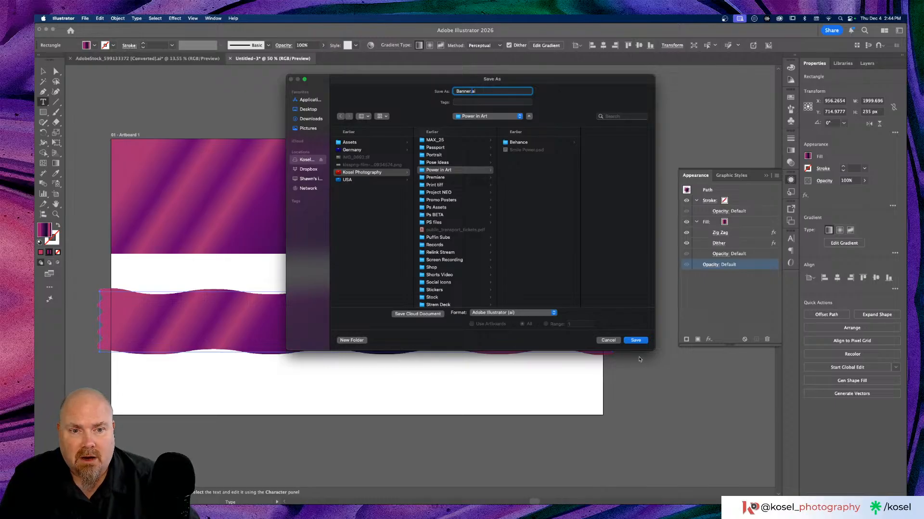
pyautogui.click(635, 341)
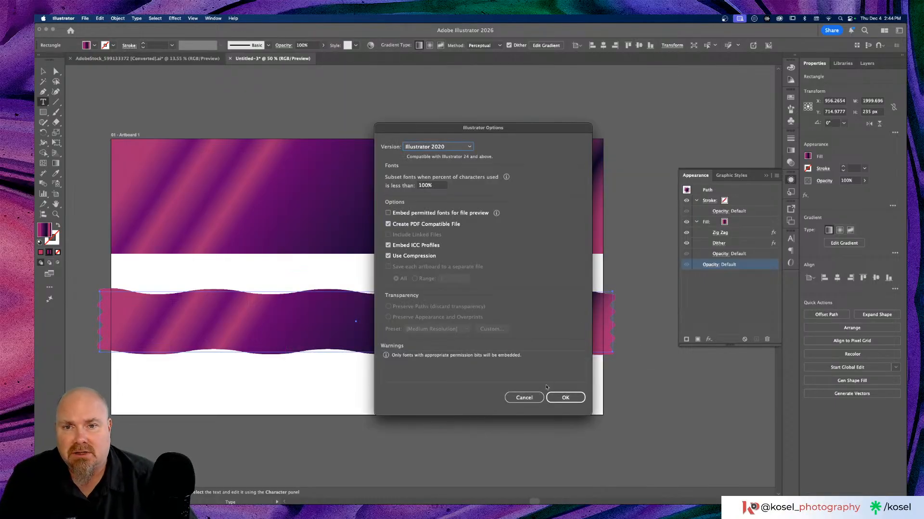
pyautogui.click(562, 397)
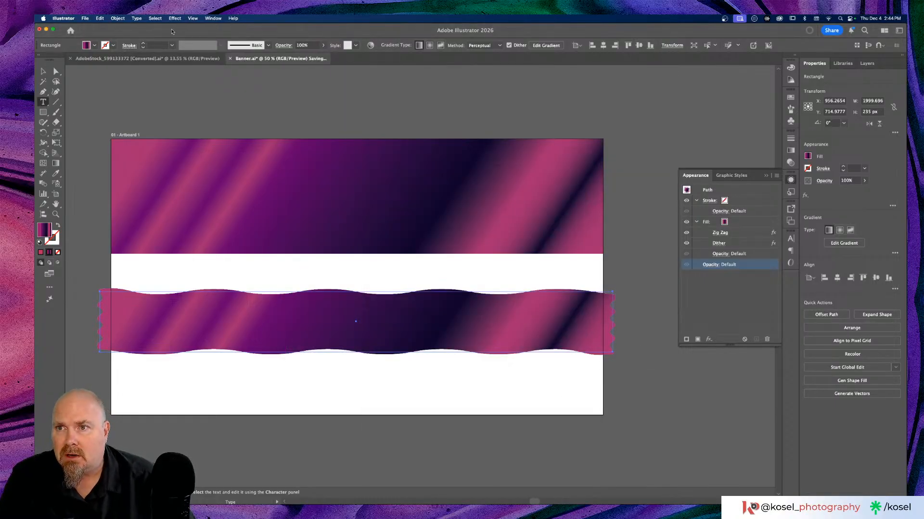
# Close Banner.ai and the AdobeStock_599133372 [Converted].ai flower document, discarding the flower document's unsaved changes.
pyautogui.click(230, 59)
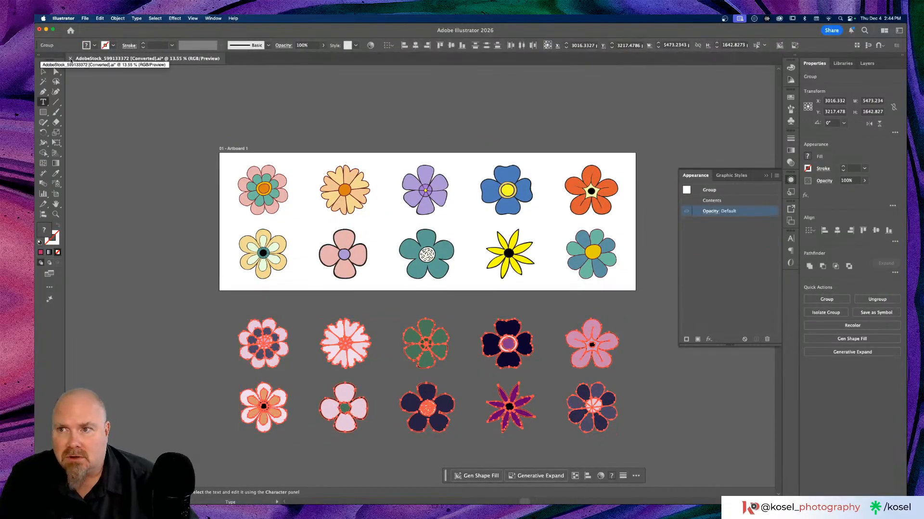
pyautogui.click(70, 58)
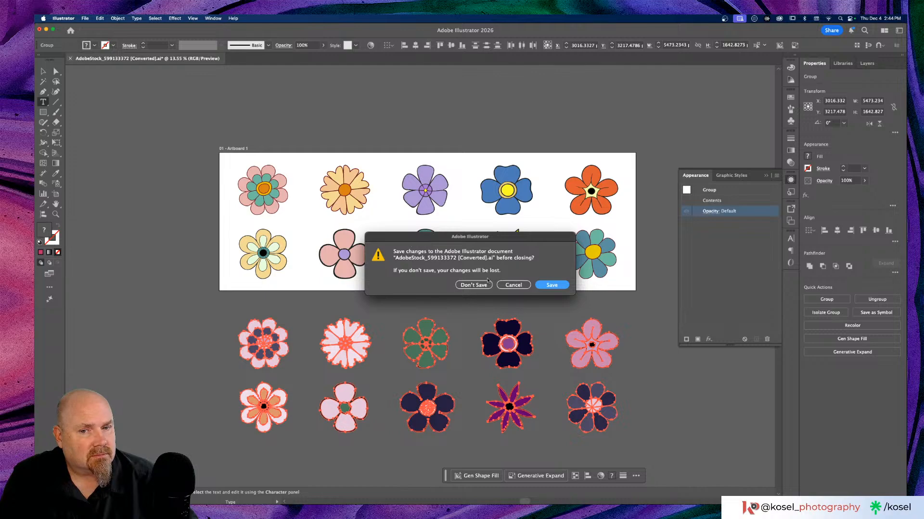
pyautogui.click(472, 287)
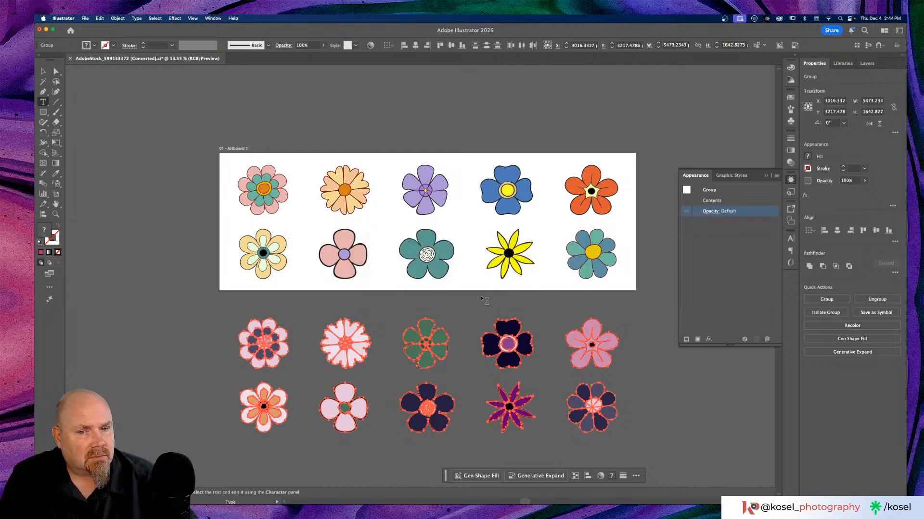
pyautogui.click(43, 71)
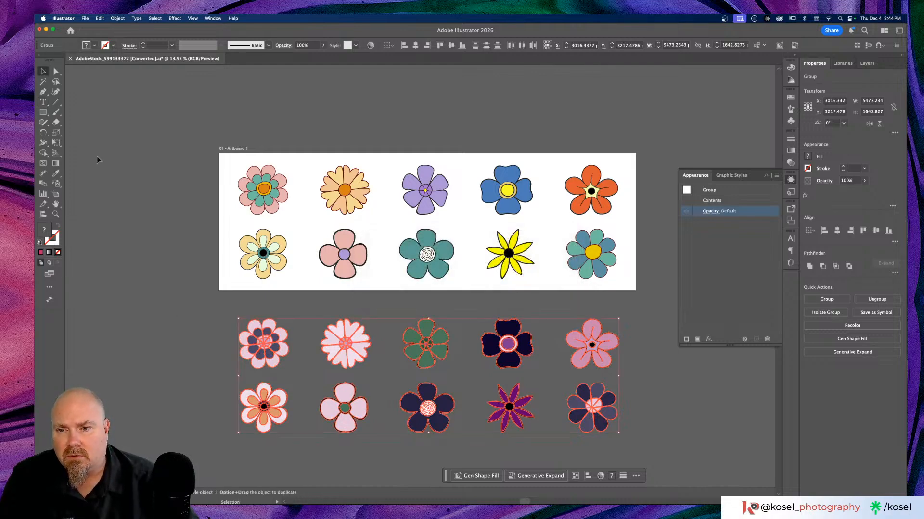
pyautogui.click(146, 211)
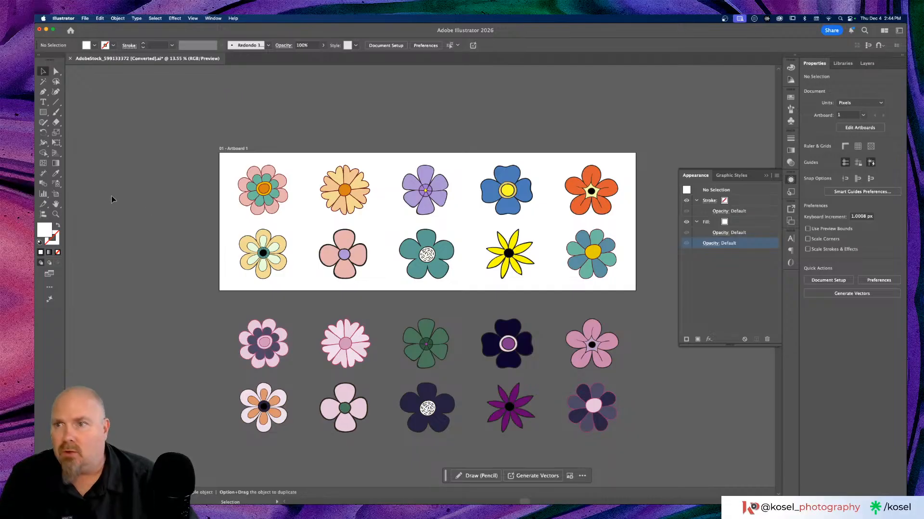
pyautogui.click(71, 59)
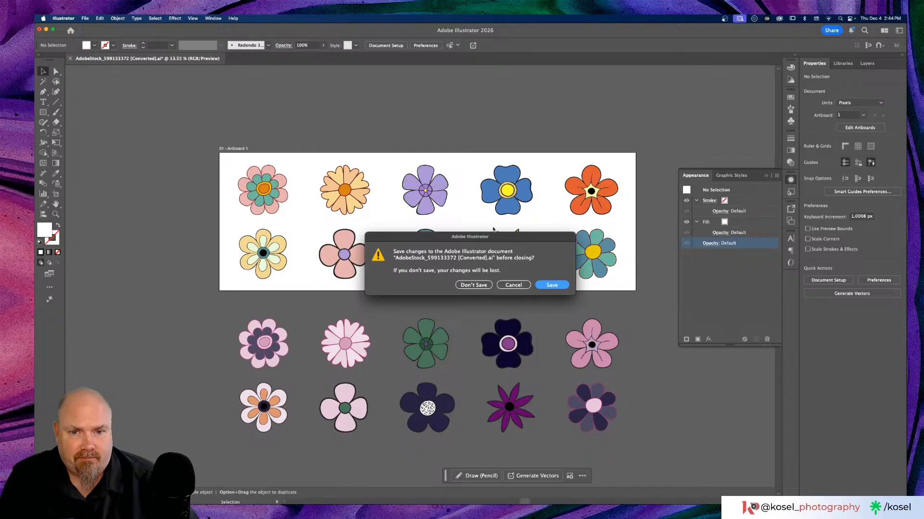
pyautogui.press('super+d')
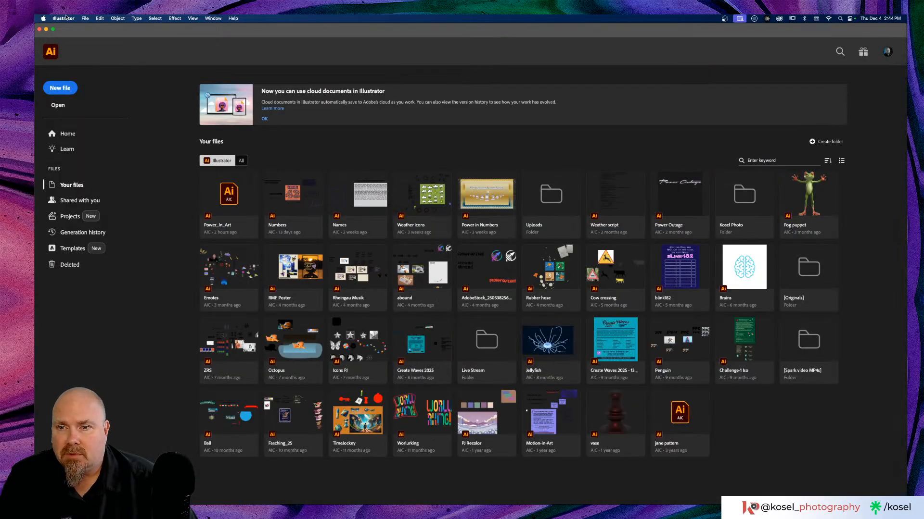
# Quit Illustrator and close the Downloads folder window in Finder.
pyautogui.click(64, 19)
pyautogui.click(71, 89)
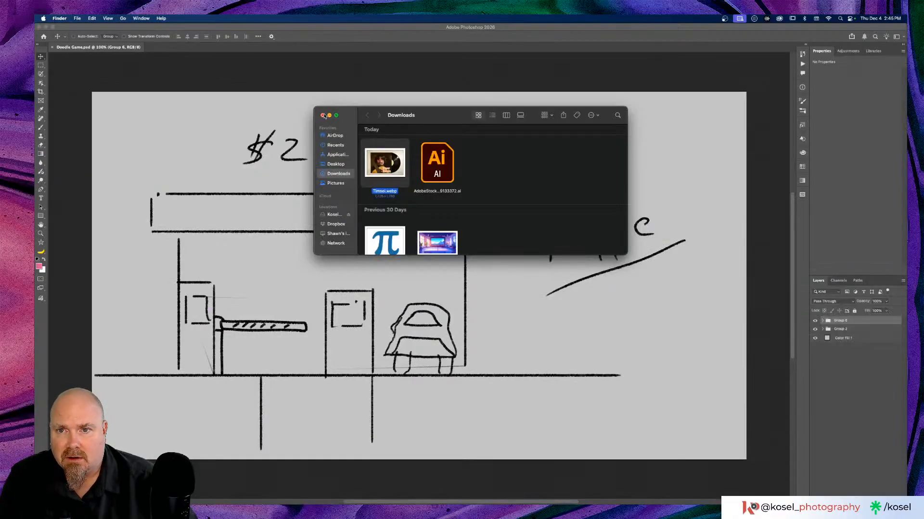
pyautogui.click(323, 116)
# Switch to Chrome and close the Behance profile page and the Create Project page, leaving without saving the project.
pyautogui.press('super+Tab')
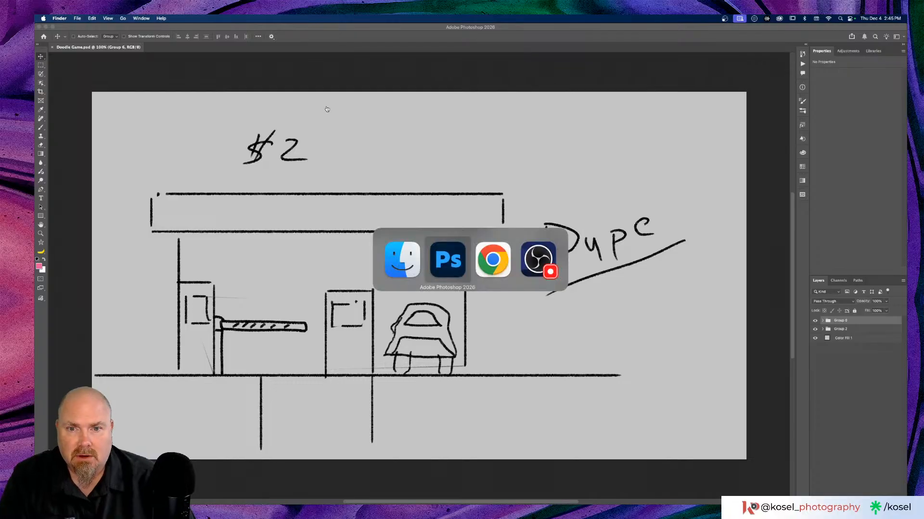
pyautogui.press('super+Tab')
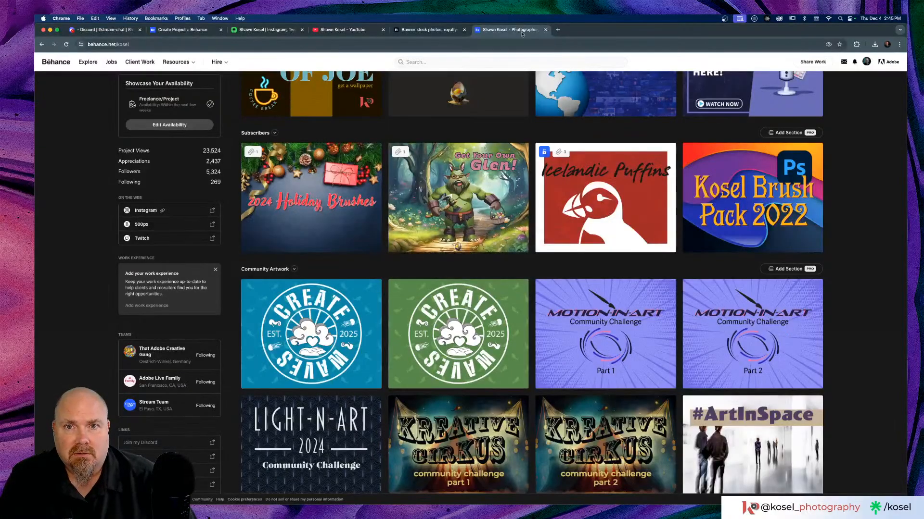
pyautogui.click(545, 30)
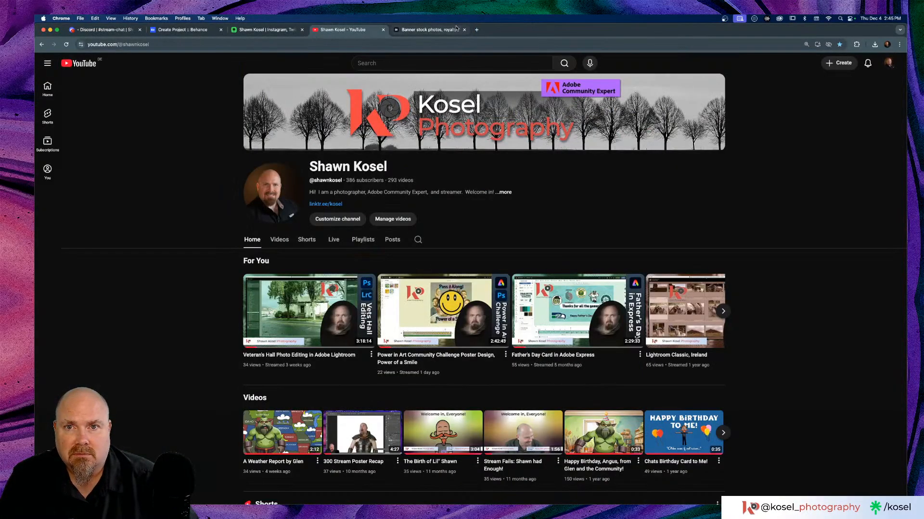
pyautogui.click(176, 29)
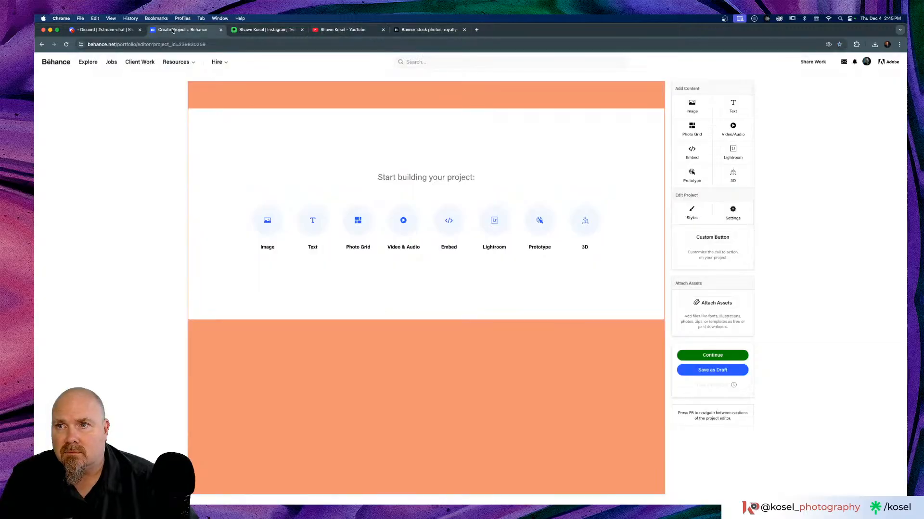
pyautogui.click(221, 30)
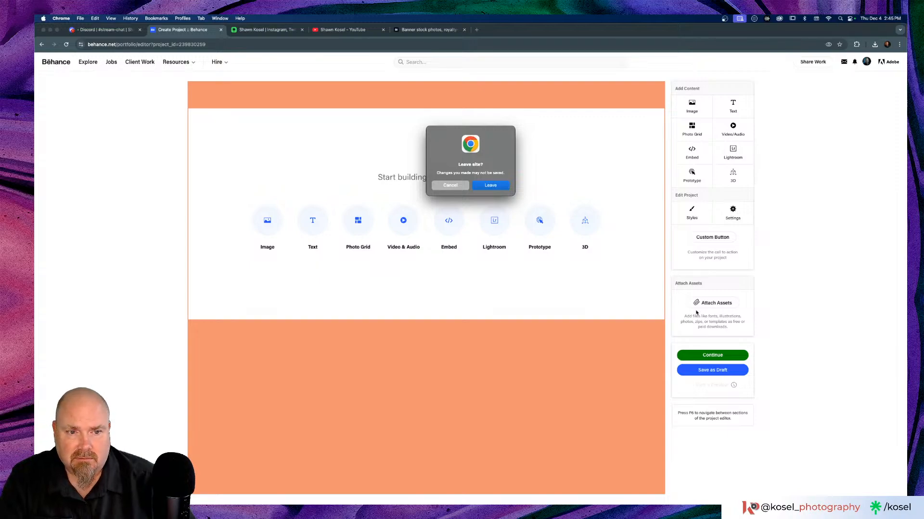
pyautogui.click(451, 185)
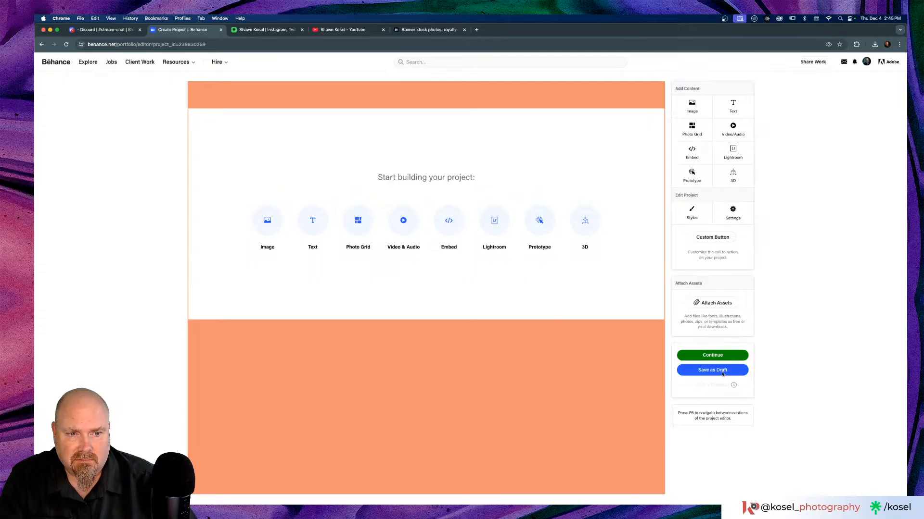
pyautogui.click(220, 29)
pyautogui.click(490, 186)
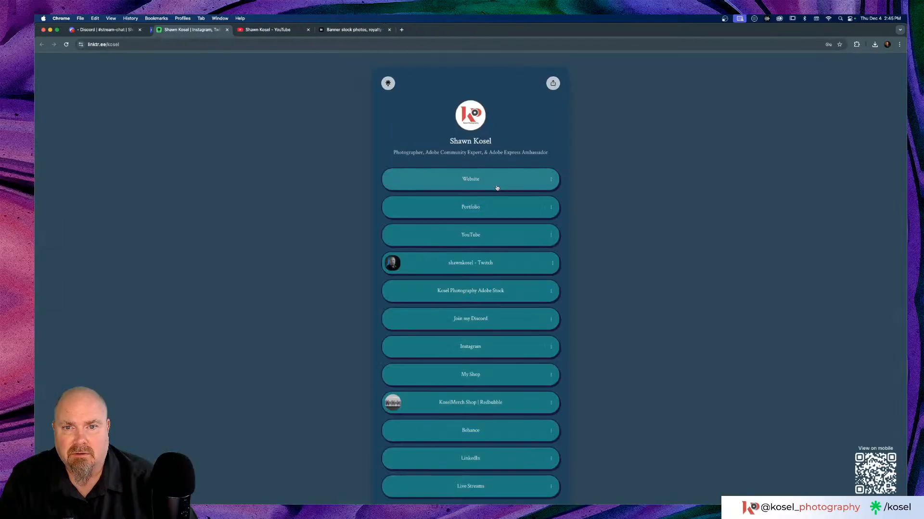
# Load the Pictionary Generator site from the Streaming bookmarks folder in a new browser tab.
pyautogui.click(395, 30)
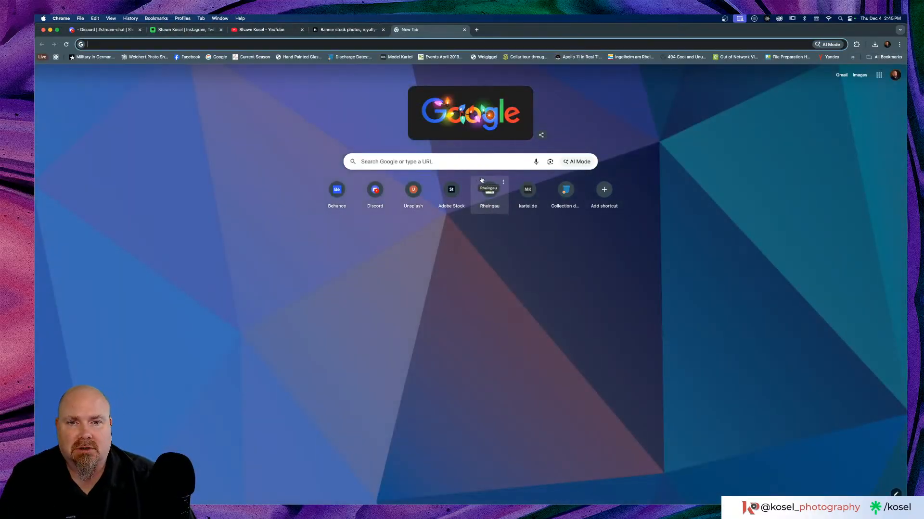
pyautogui.click(852, 56)
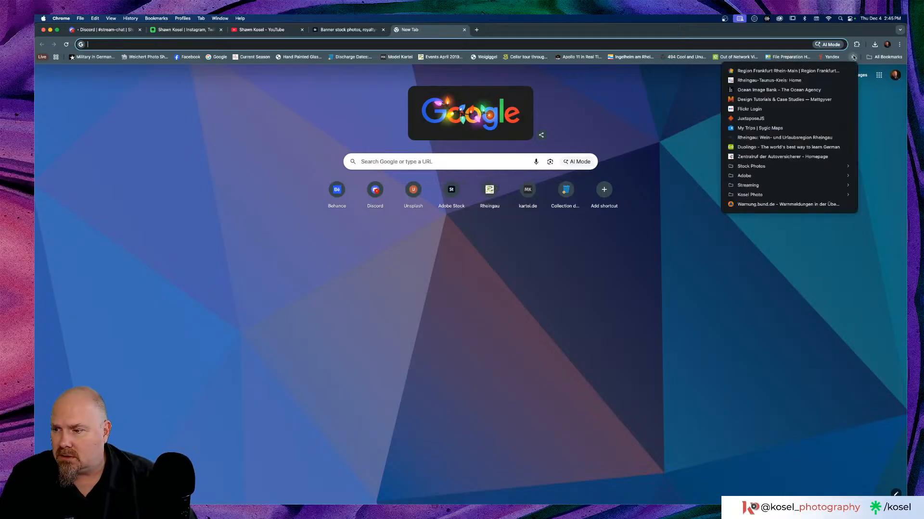
pyautogui.moveTo(770, 187)
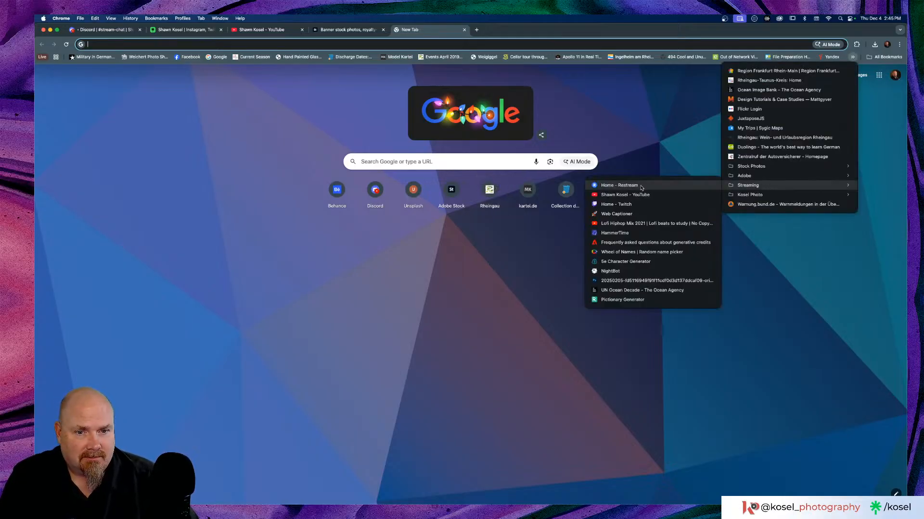
pyautogui.click(625, 300)
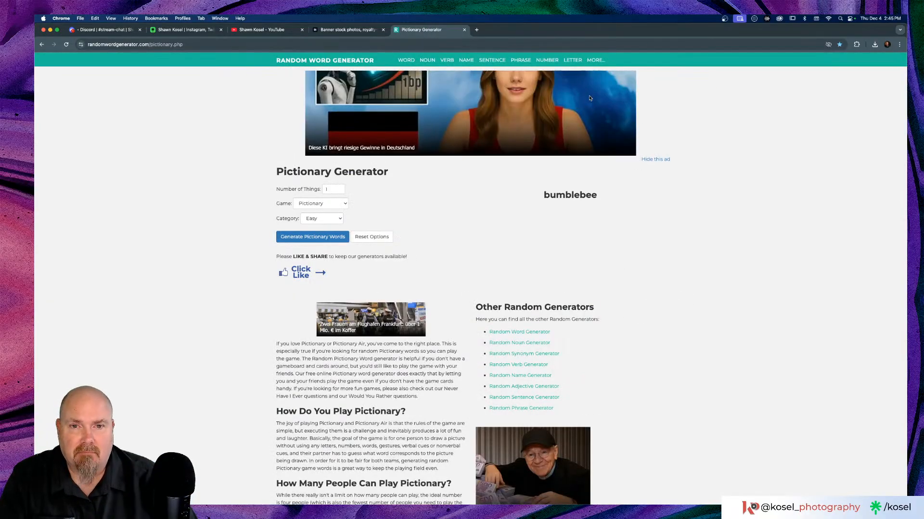
# Switch to Photoshop and add a new empty layer above Group 6 in Doodle Game.psd.
pyautogui.press('super+Tab')
pyautogui.press('super+Tab')
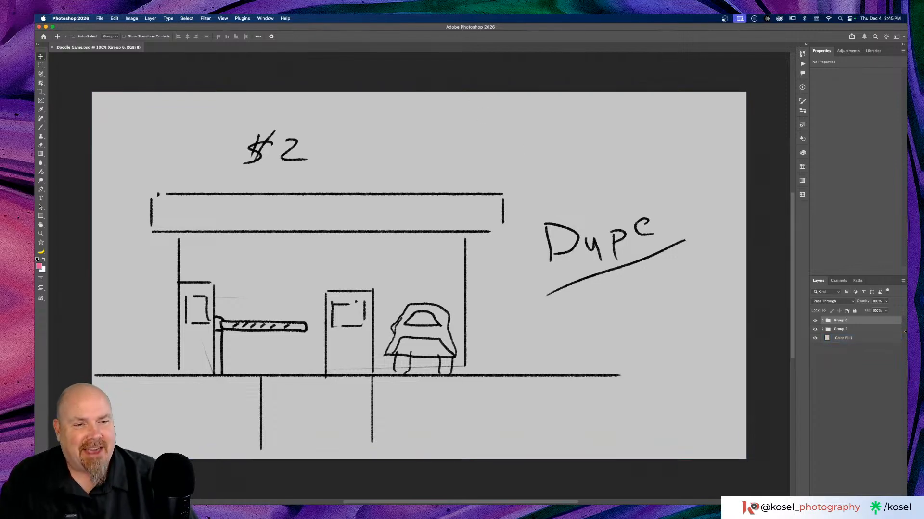
pyautogui.click(852, 321)
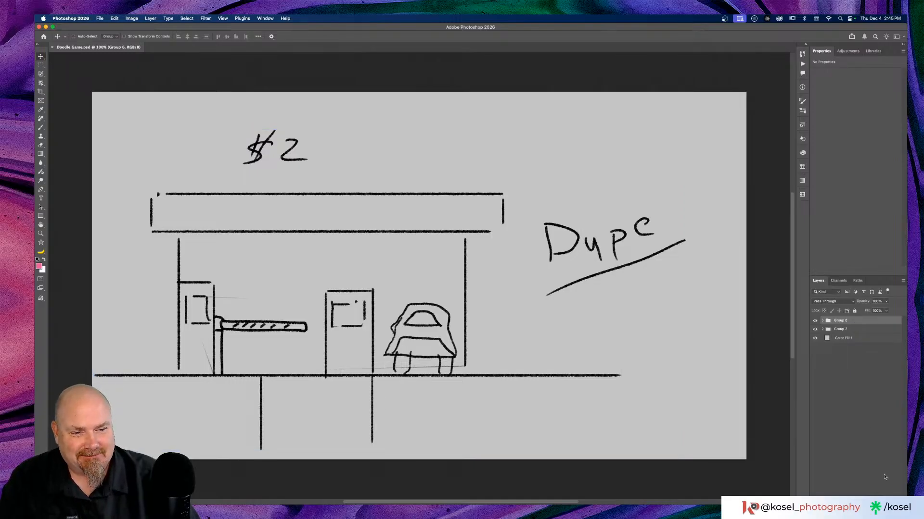
pyautogui.press('super+shift+alt+n')
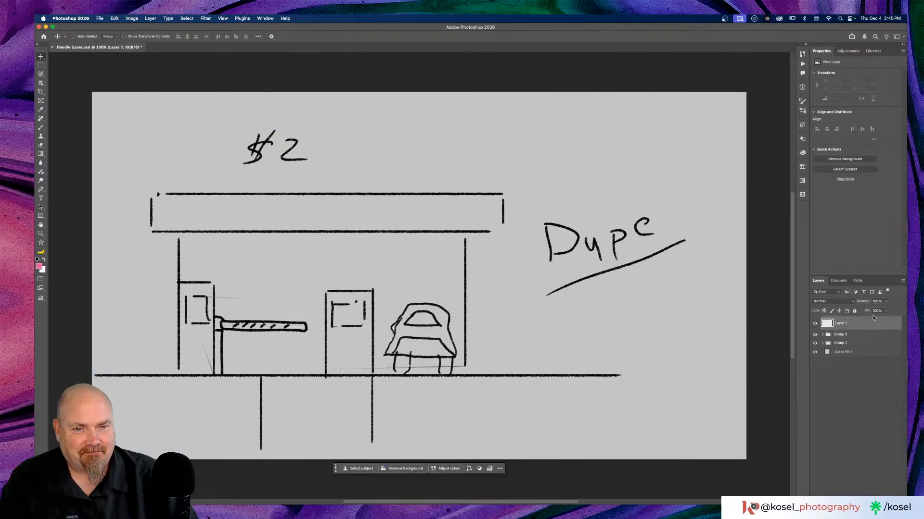
# Hide the Toll Booth layer inside Group 6 and collapse the group again.
pyautogui.click(827, 334)
pyautogui.click(822, 334)
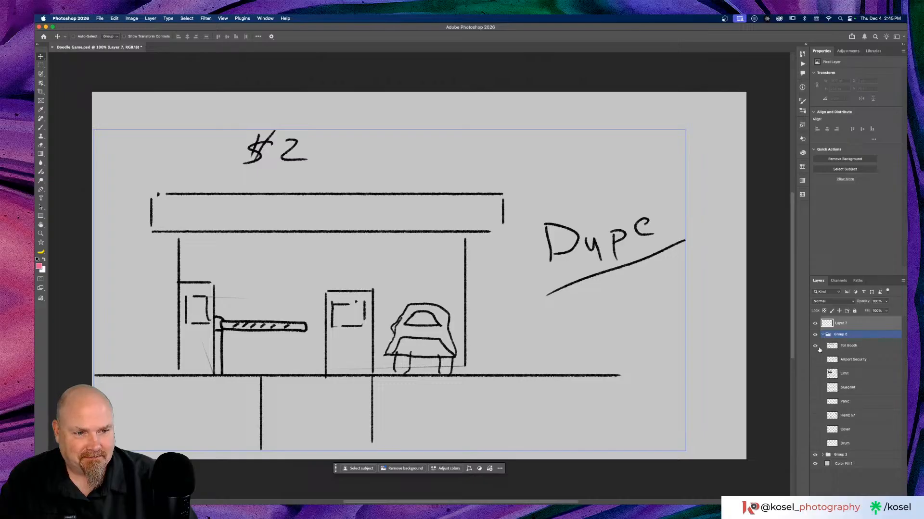
pyautogui.click(816, 346)
pyautogui.click(823, 335)
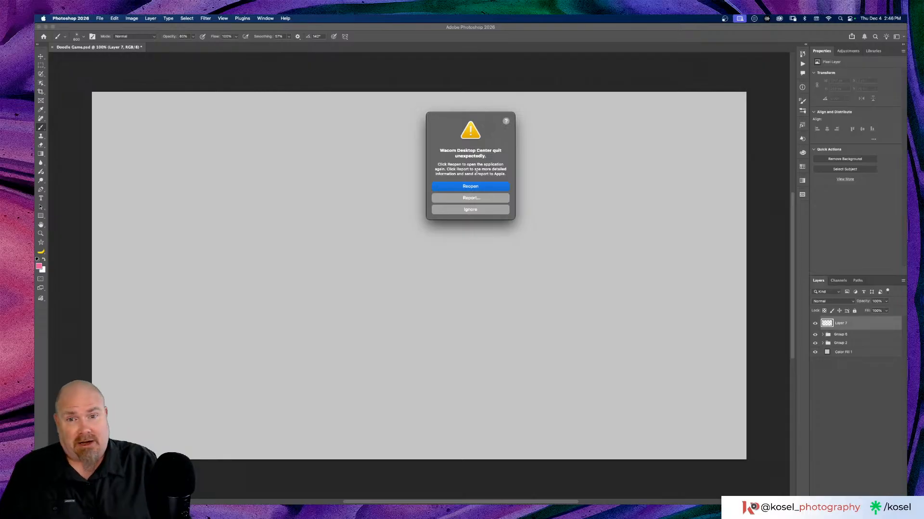
# Ignore the Wacom Desktop Center crash report, then stamp a pink test dab with the Brush tool and undo it.
pyautogui.click(461, 210)
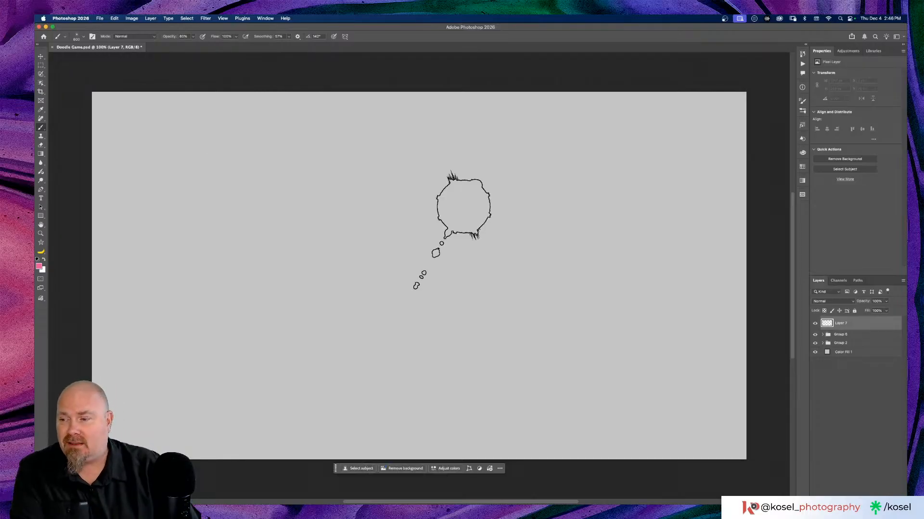
pyautogui.click(421, 188)
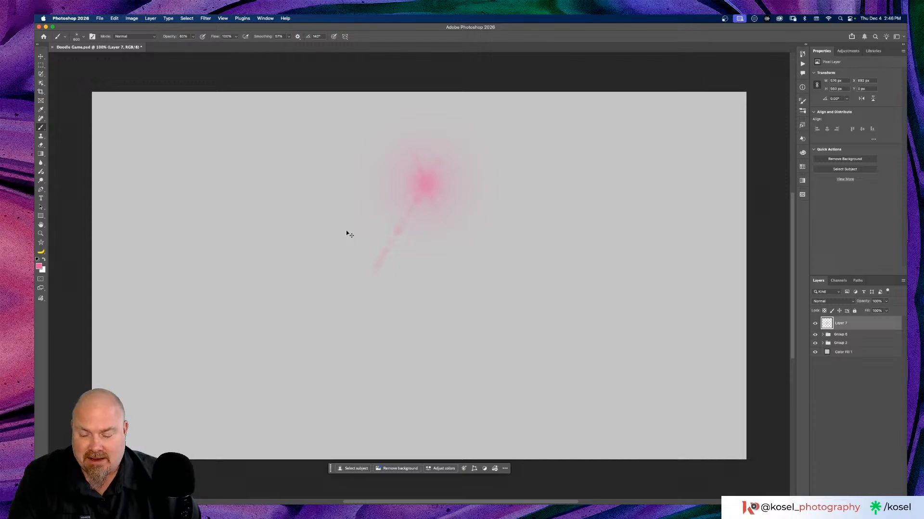
pyautogui.press('super+z')
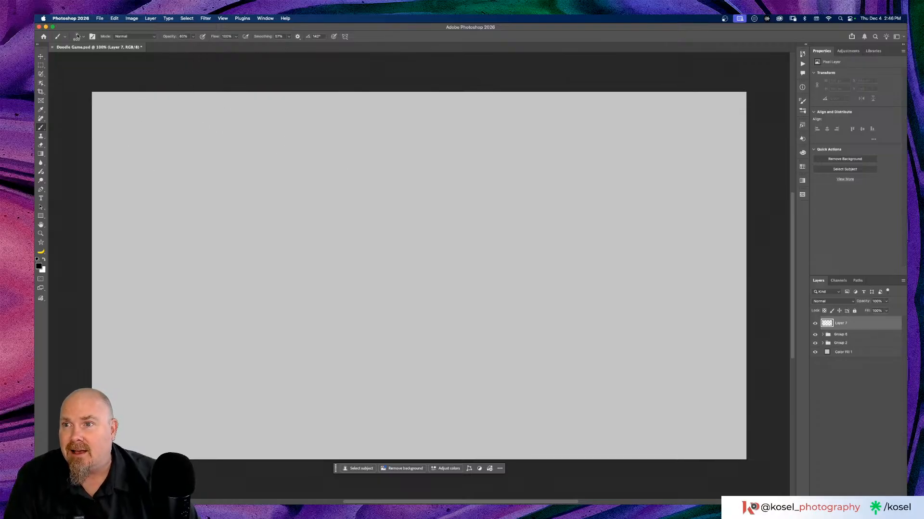
# Choose the KYLE Ultimate Pencil Hard brush from the Dry Media Brushes group.
pyautogui.click(78, 36)
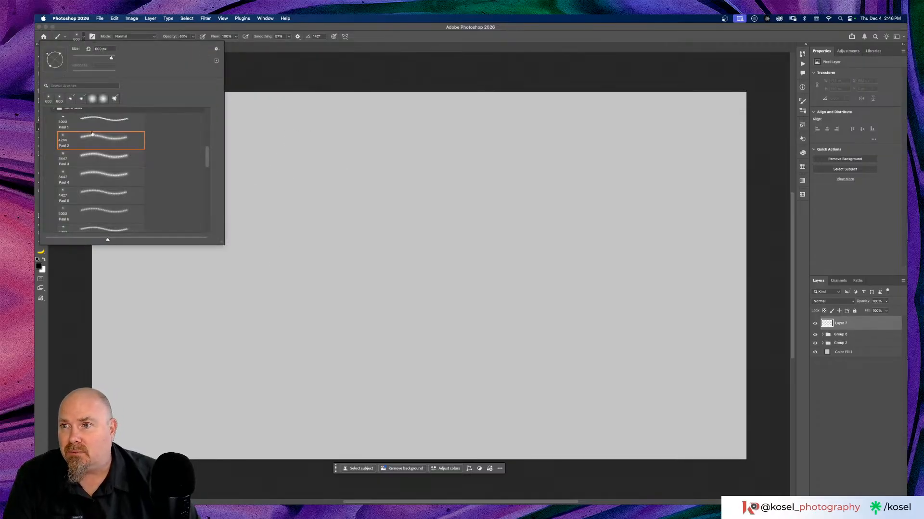
pyautogui.scroll(10, 96, 123)
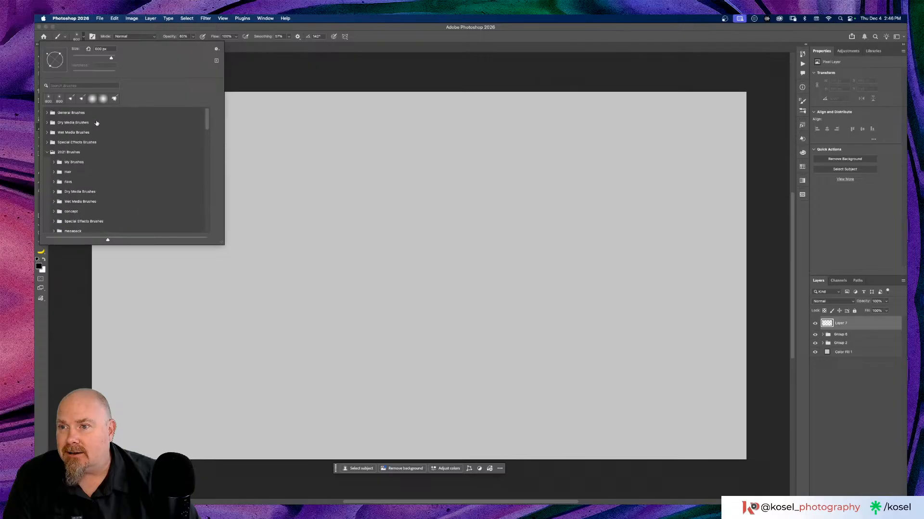
pyautogui.click(67, 123)
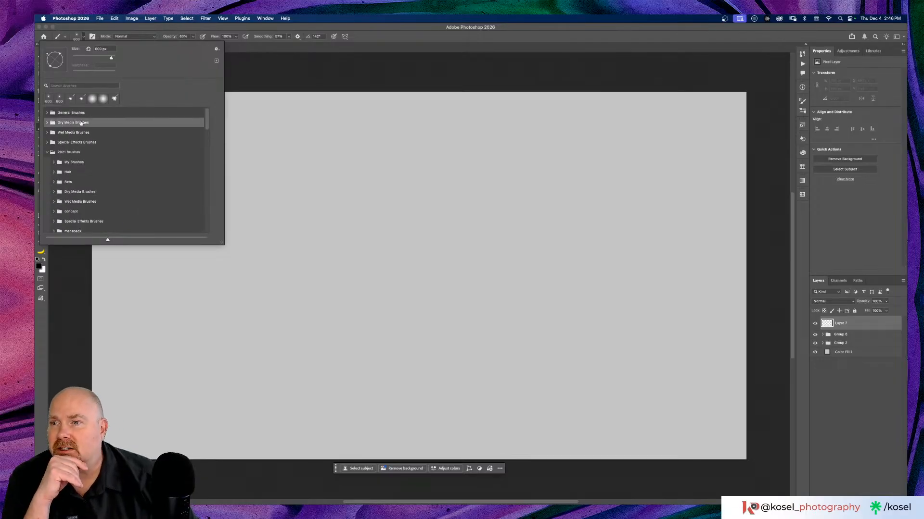
pyautogui.click(48, 123)
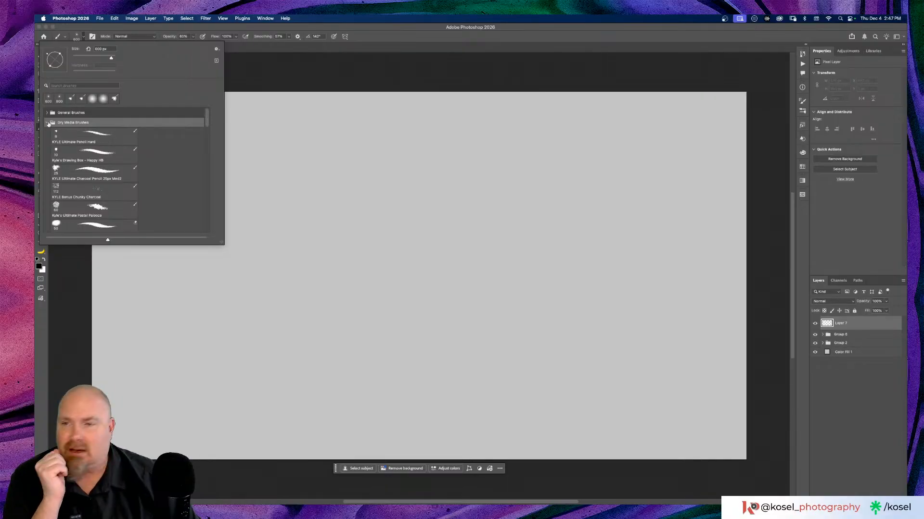
pyautogui.click(79, 135)
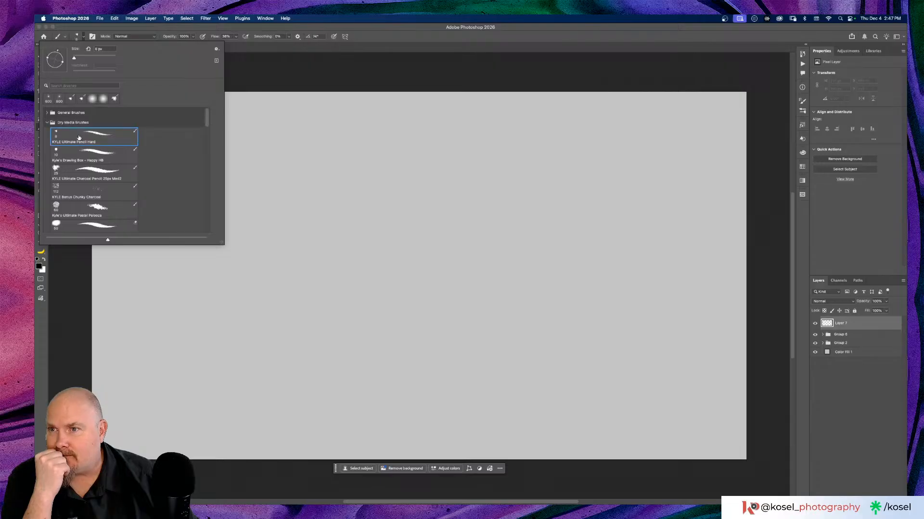
pyautogui.press('Return')
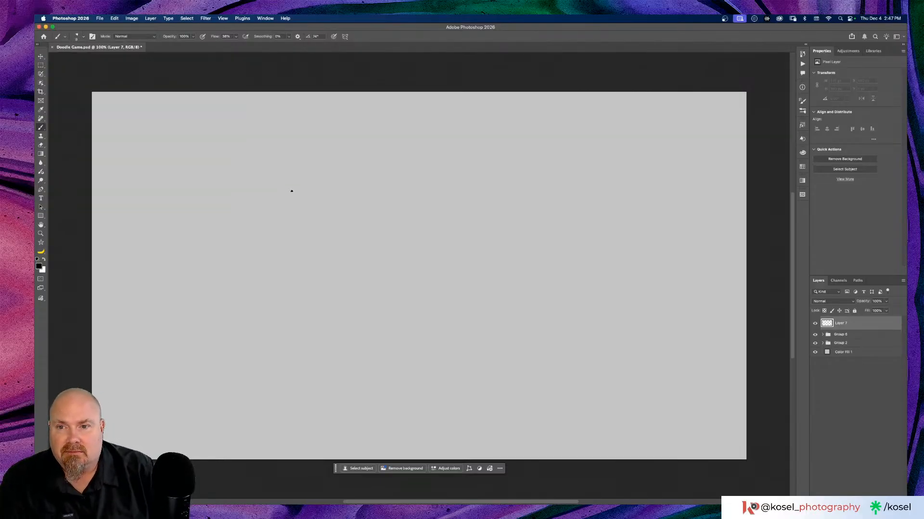
# Scribble pencil test strokes across the canvas, raising the brush flow to 47% before the last stroke, and undo all the scribbles.
pyautogui.moveTo(277, 179)
pyautogui.mouseDown()
pyautogui.moveTo(284, 219)
pyautogui.moveTo(312, 194)
pyautogui.mouseUp()
pyautogui.moveTo(287, 191)
pyautogui.mouseDown()
pyautogui.moveTo(310, 241)
pyautogui.moveTo(337, 258)
pyautogui.mouseUp()
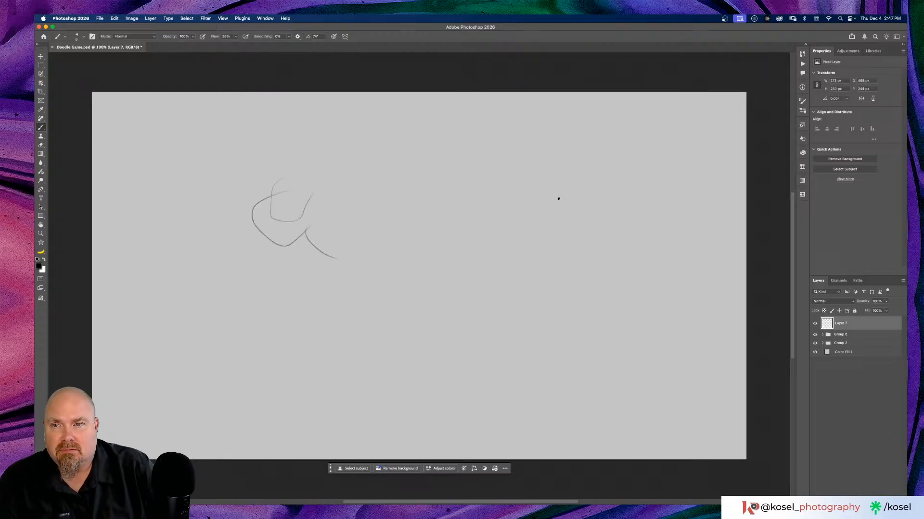
pyautogui.moveTo(418, 176)
pyautogui.mouseDown()
pyautogui.moveTo(423, 261)
pyautogui.moveTo(382, 310)
pyautogui.mouseUp()
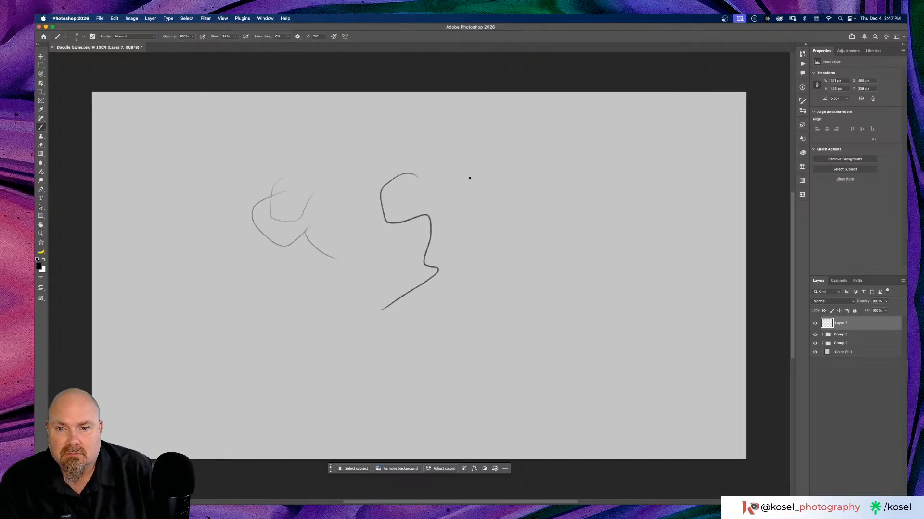
pyautogui.moveTo(474, 168)
pyautogui.mouseDown()
pyautogui.moveTo(518, 189)
pyautogui.moveTo(554, 279)
pyautogui.mouseUp()
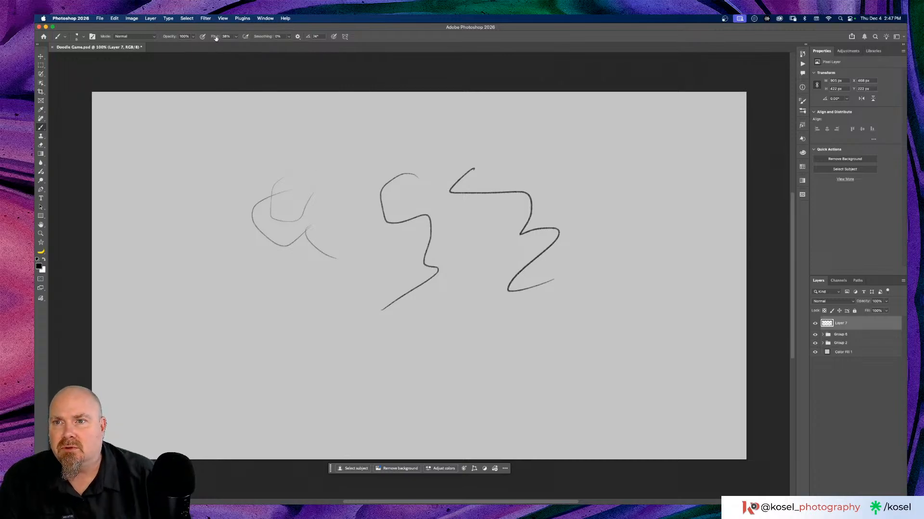
pyautogui.moveTo(215, 37); pyautogui.dragTo(219, 37)
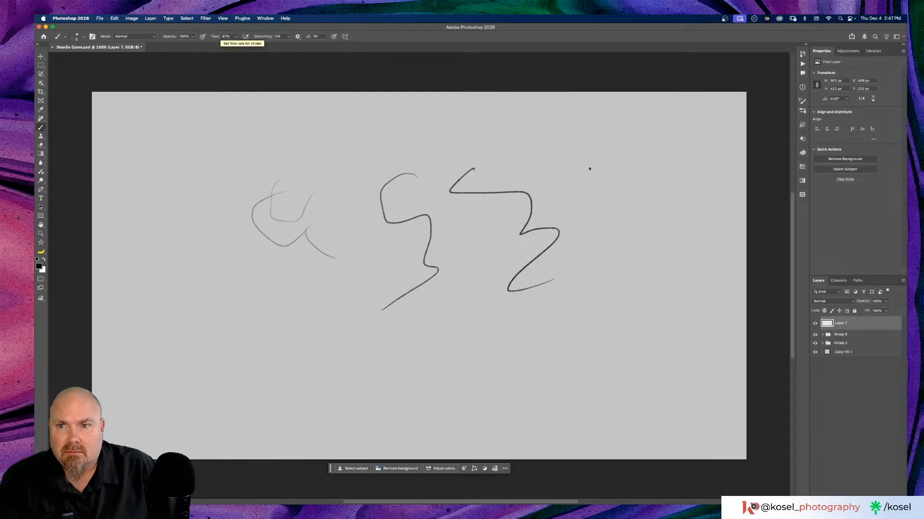
pyautogui.scroll(1, 568, 182)
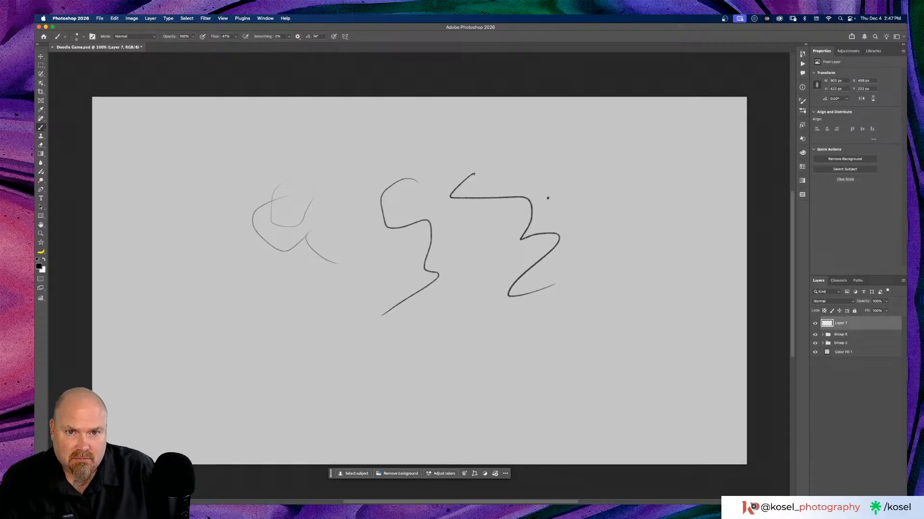
pyautogui.moveTo(599, 184)
pyautogui.mouseDown()
pyautogui.moveTo(563, 208)
pyautogui.moveTo(578, 251)
pyautogui.moveTo(596, 259)
pyautogui.moveTo(614, 331)
pyautogui.mouseUp()
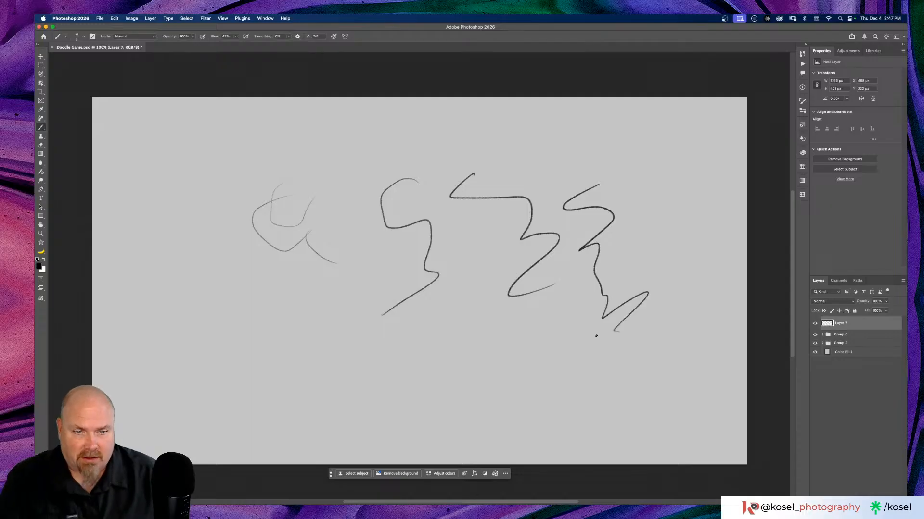
pyautogui.press('super+z')
pyautogui.press('super+z')
pyautogui.press('super+z')
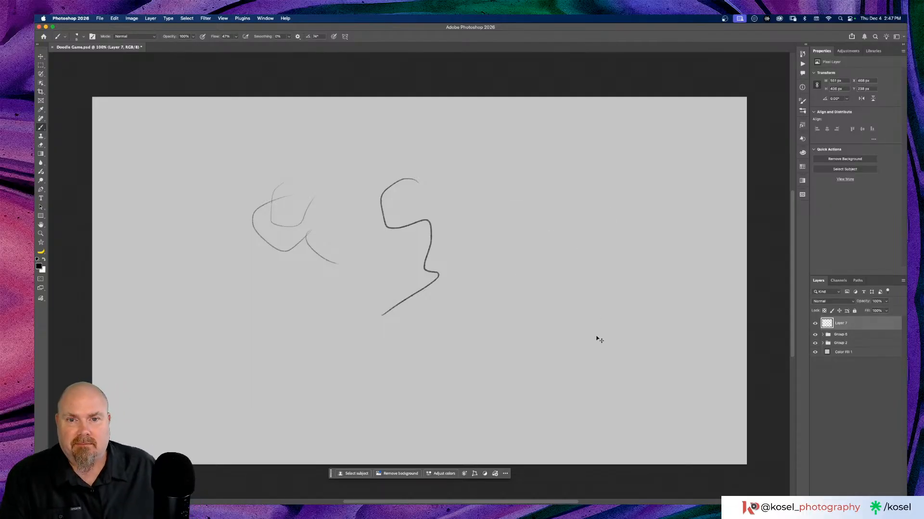
pyautogui.press('super+z')
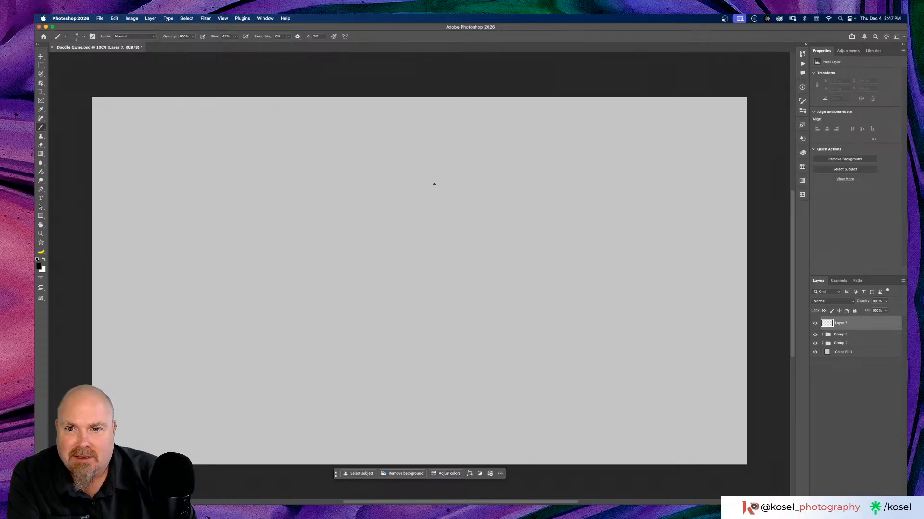
# Set the brush flow to 100%, increase its smoothing and set its angle to 0°, making test strokes and undoing them.
pyautogui.moveTo(425, 211); pyautogui.dragTo(422, 272)
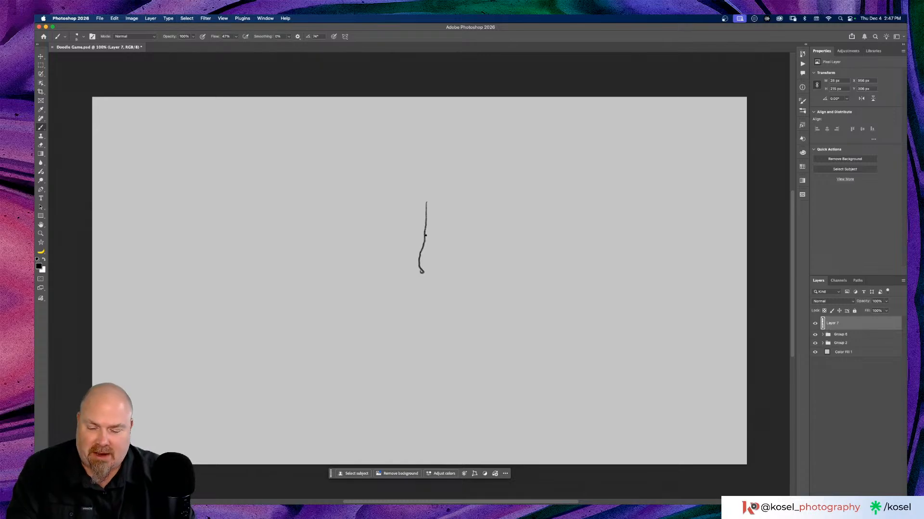
pyautogui.press('super+z')
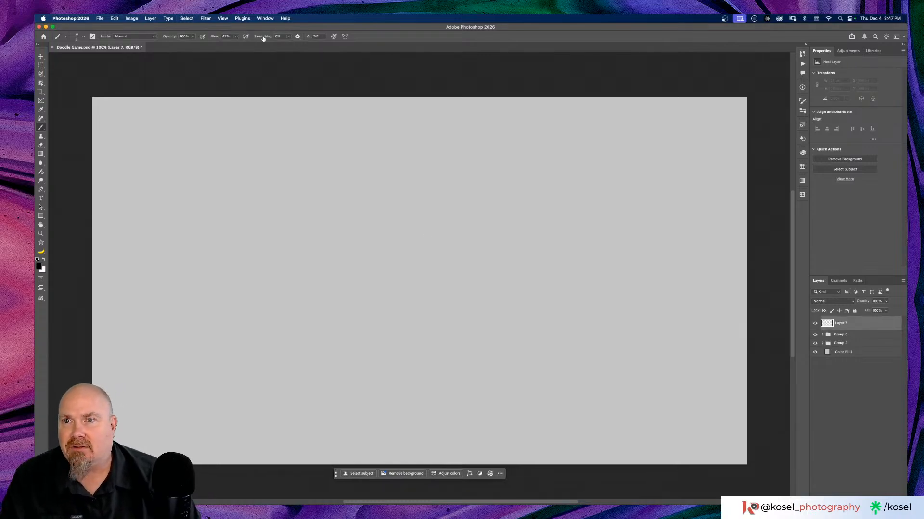
pyautogui.moveTo(215, 36); pyautogui.dragTo(271, 37)
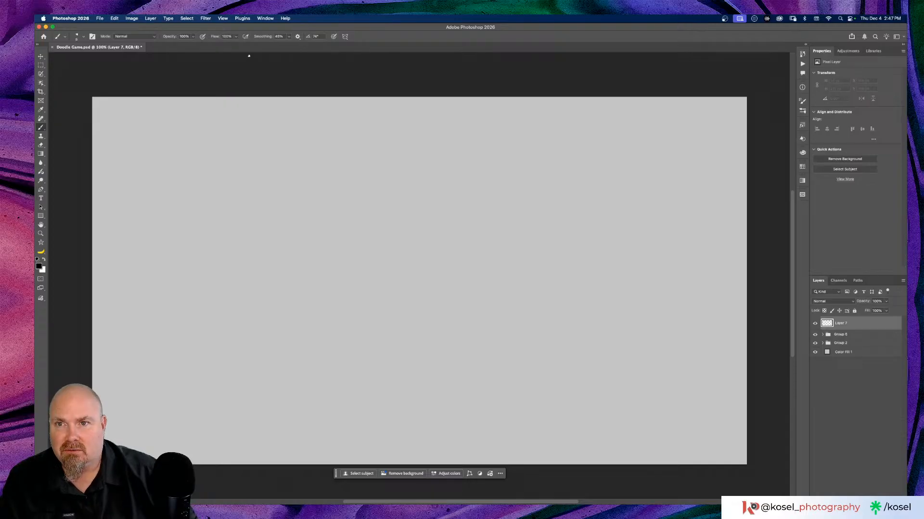
pyautogui.moveTo(305, 38)
pyautogui.mouseDown()
pyautogui.moveTo(277, 37)
pyautogui.moveTo(287, 37)
pyautogui.mouseUp()
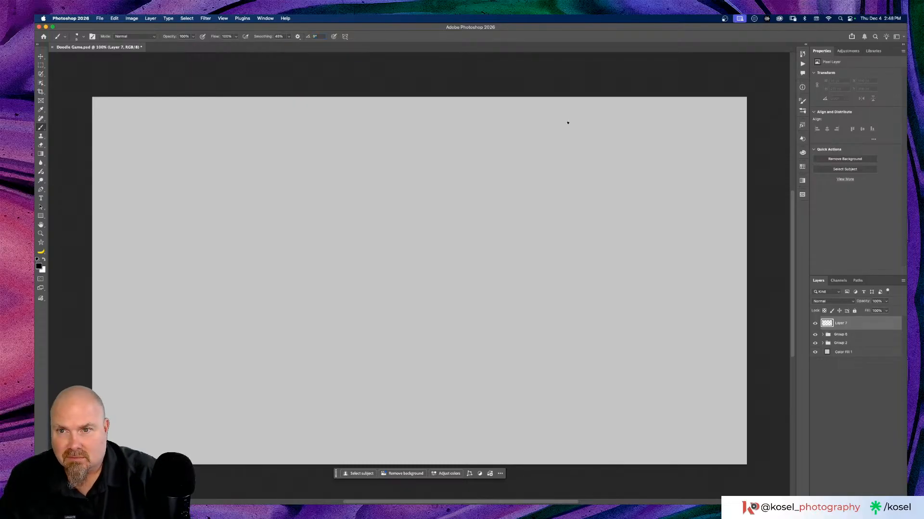
pyautogui.moveTo(341, 162); pyautogui.dragTo(330, 240)
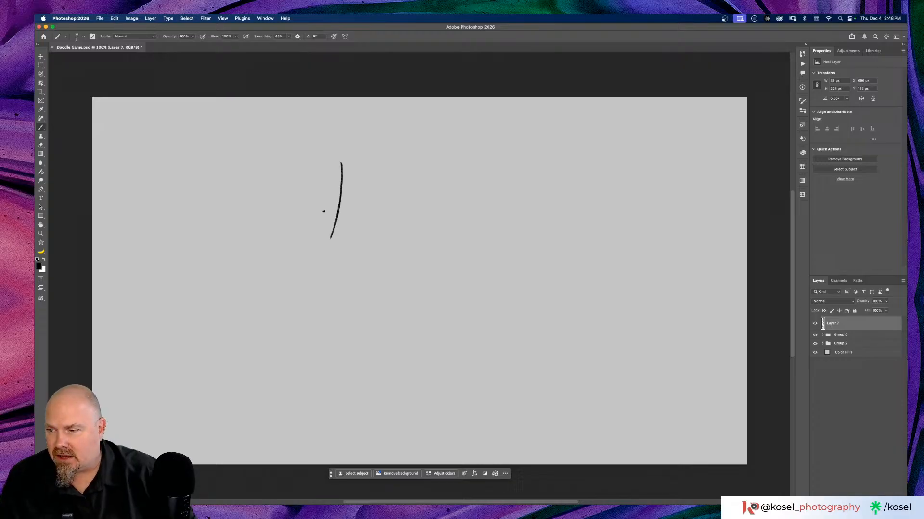
pyautogui.press('super+z')
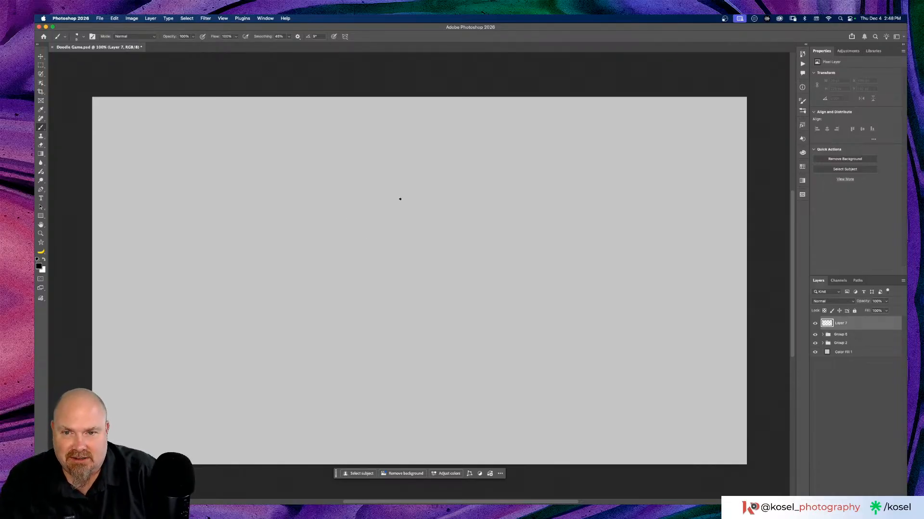
# Draw a tall boxy backpack with a rounded front, a side panel, a top and a narrow strap down its side.
pyautogui.moveTo(401, 159)
pyautogui.mouseDown()
pyautogui.moveTo(384, 252)
pyautogui.moveTo(391, 294)
pyautogui.mouseUp()
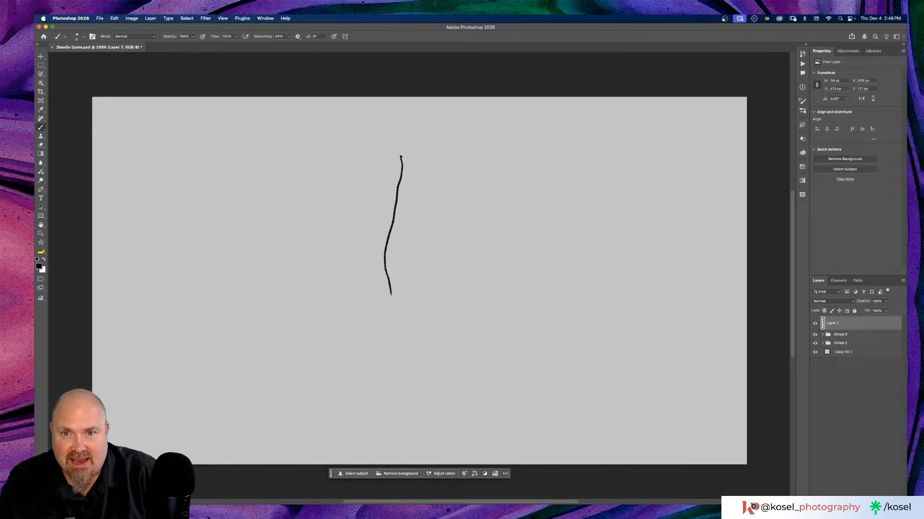
pyautogui.moveTo(402, 151)
pyautogui.mouseDown()
pyautogui.moveTo(449, 152)
pyautogui.moveTo(462, 173)
pyautogui.moveTo(461, 293)
pyautogui.moveTo(434, 306)
pyautogui.moveTo(390, 294)
pyautogui.mouseUp()
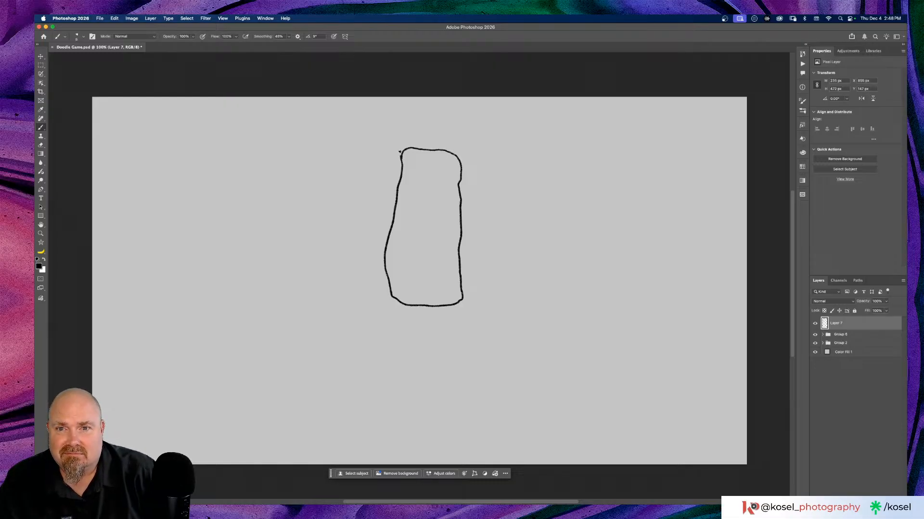
pyautogui.moveTo(400, 152); pyautogui.dragTo(360, 140)
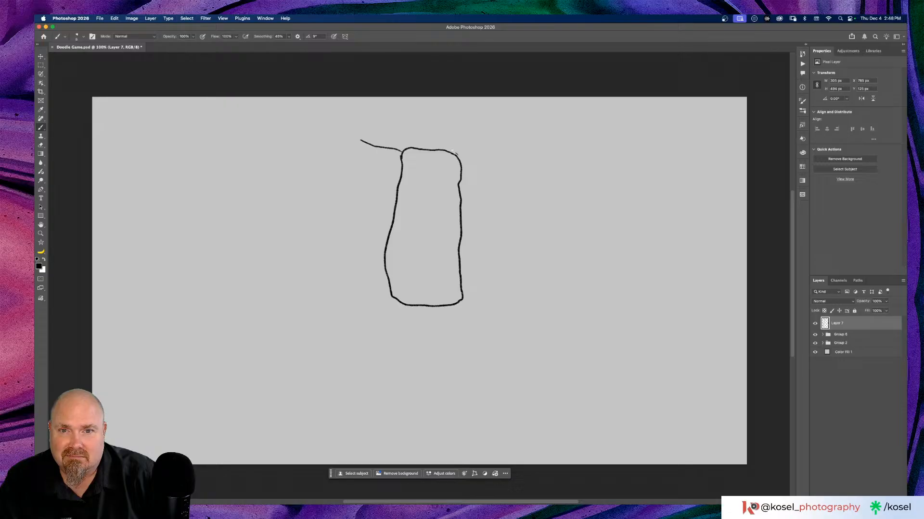
pyautogui.moveTo(452, 151)
pyautogui.mouseDown()
pyautogui.moveTo(389, 118)
pyautogui.moveTo(349, 148)
pyautogui.moveTo(332, 269)
pyautogui.moveTo(390, 297)
pyautogui.mouseUp()
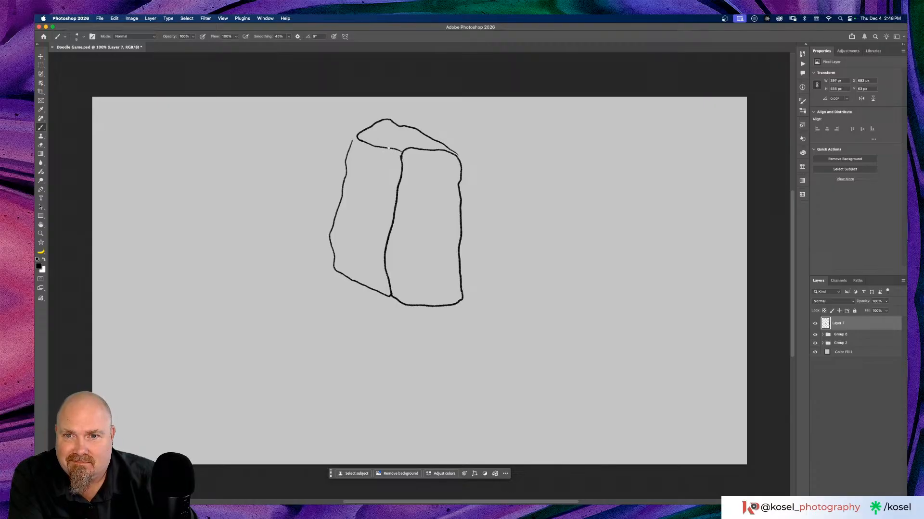
pyautogui.moveTo(383, 144)
pyautogui.mouseDown()
pyautogui.moveTo(360, 212)
pyautogui.moveTo(369, 283)
pyautogui.mouseUp()
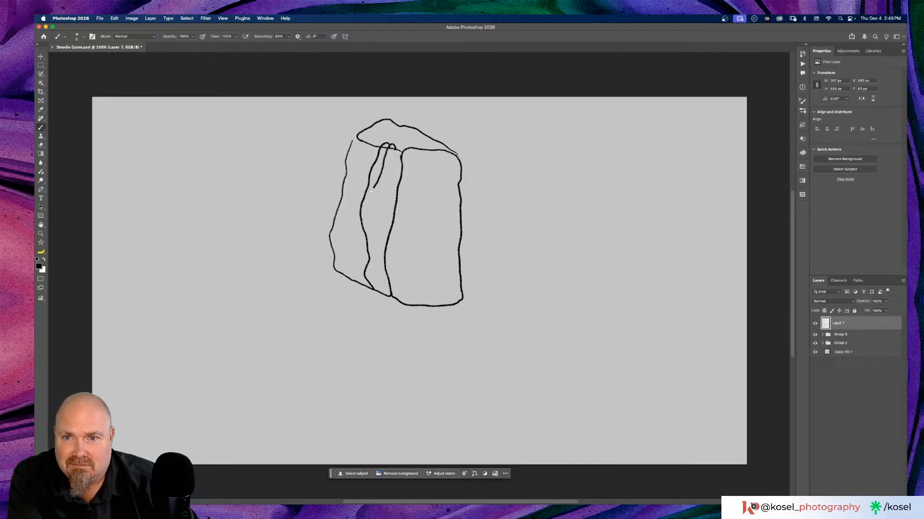
pyautogui.moveTo(371, 192); pyautogui.dragTo(368, 213)
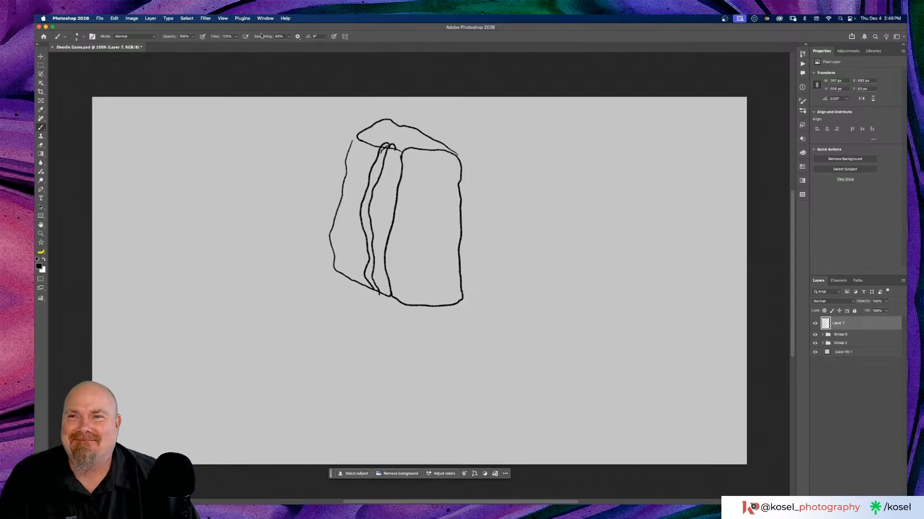
# Increase the brush smoothing and handwrite "UM A" on the empty canvas beside the backpack drawing.
pyautogui.moveTo(264, 37); pyautogui.dragTo(266, 37)
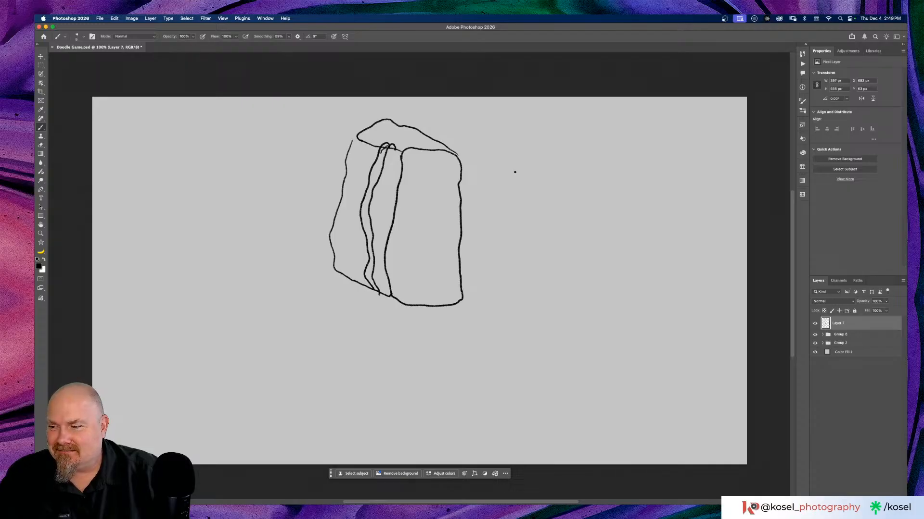
pyautogui.moveTo(514, 172)
pyautogui.mouseDown()
pyautogui.moveTo(515, 192)
pyautogui.moveTo(531, 175)
pyautogui.moveTo(560, 179)
pyautogui.moveTo(568, 193)
pyautogui.moveTo(610, 181)
pyautogui.mouseUp()
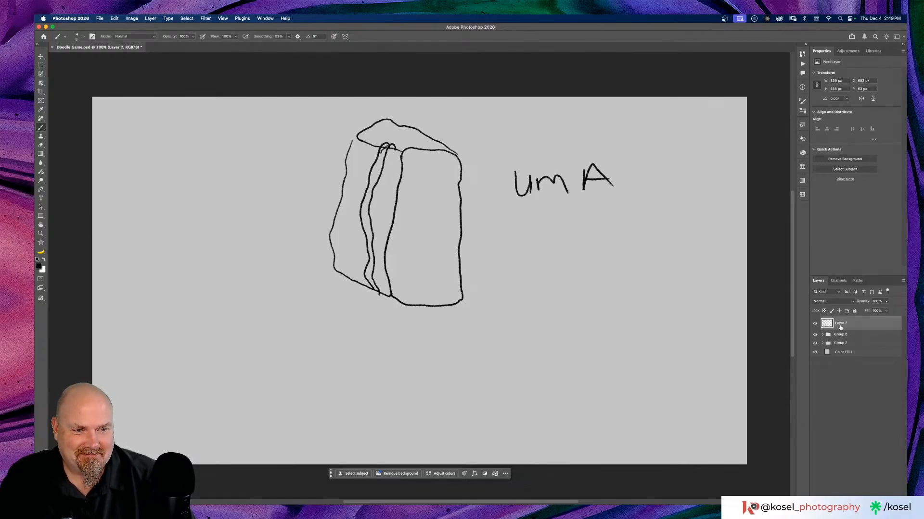
# Rename the layer holding the finished drawing as backpack.
pyautogui.doubleClick(839, 324)
pyautogui.write('b')
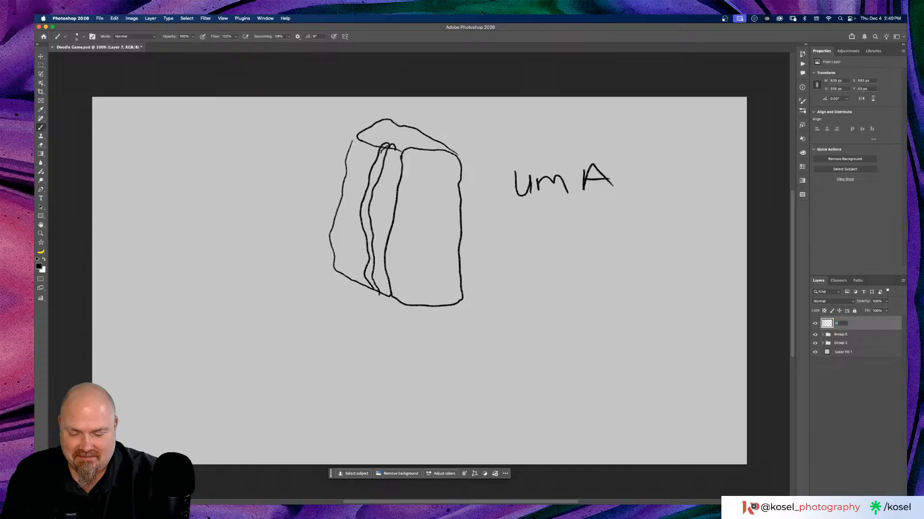
pyautogui.write('ack')
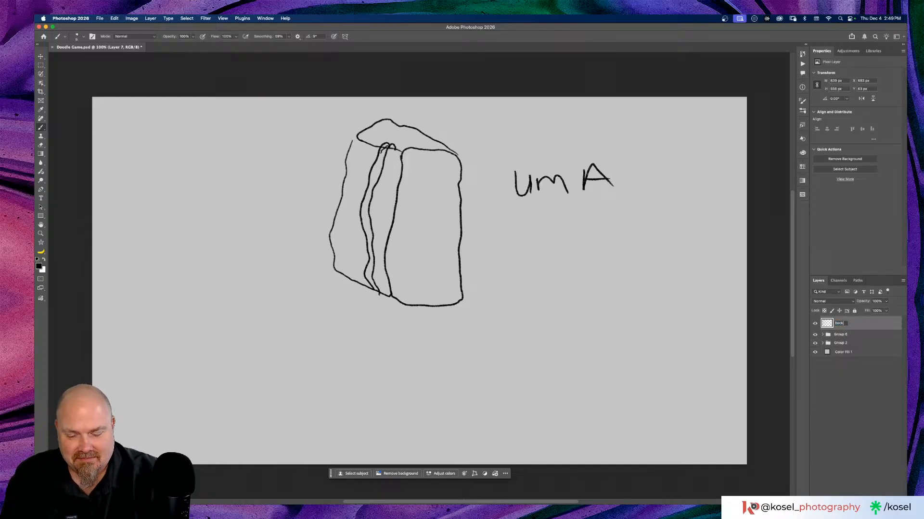
pyautogui.write('pack')
pyautogui.press('Return')
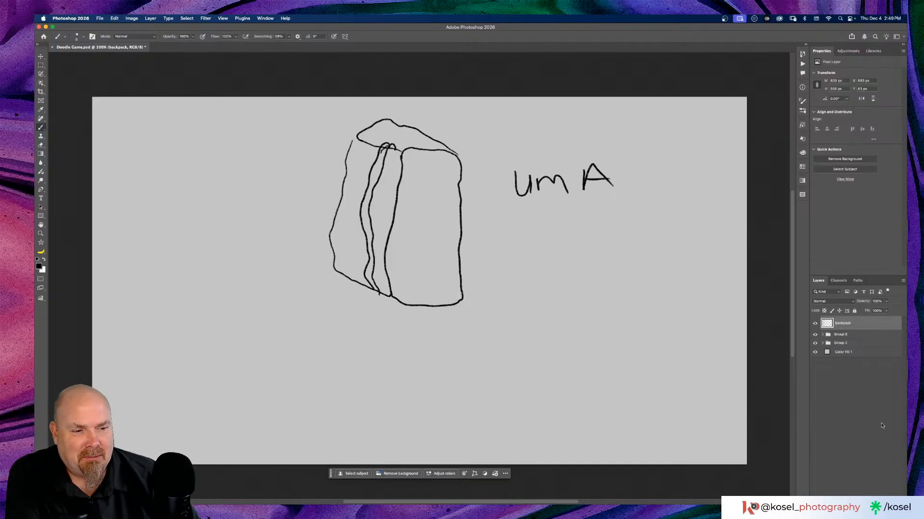
# Add a new empty layer above the backpack layer and hide the backpack layer to clear the canvas.
pyautogui.press('super+shift+alt+n')
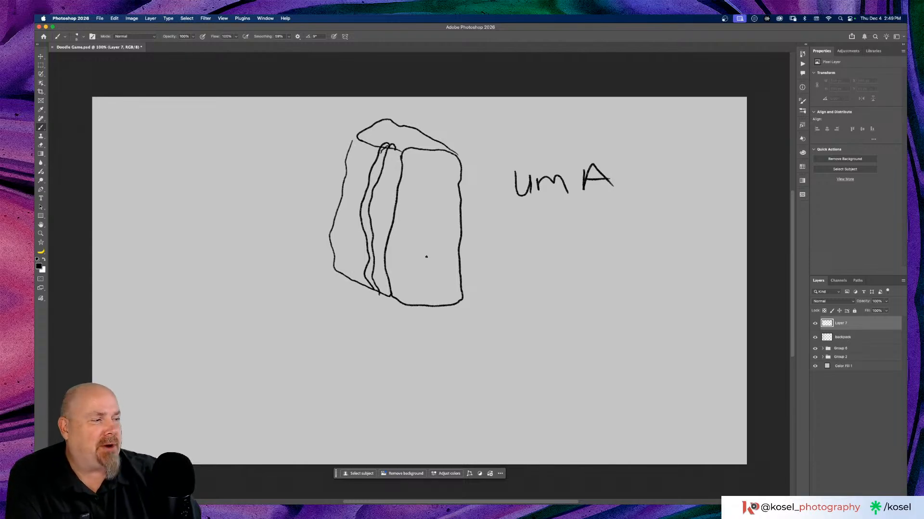
pyautogui.click(815, 339)
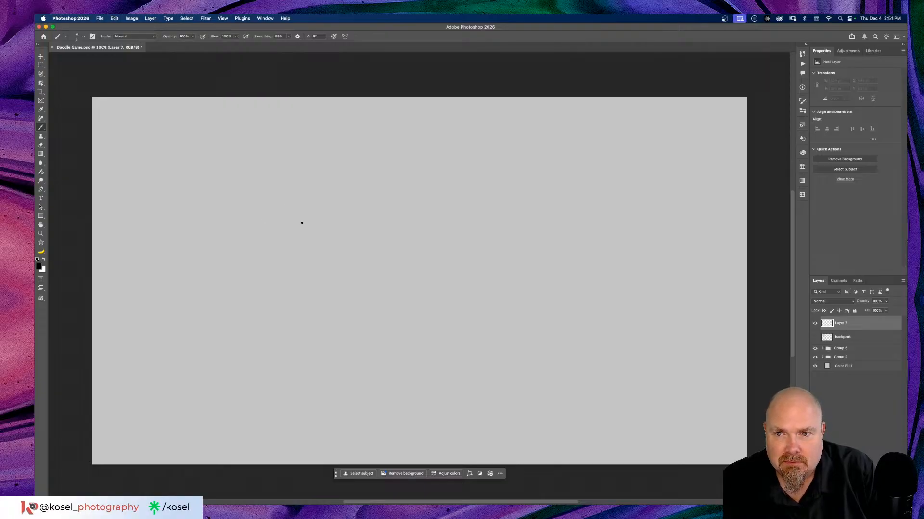
# Draw a wide rectangular keyboard outline across the middle of the canvas with three small keys in its upper row.
pyautogui.moveTo(338, 219); pyautogui.dragTo(525, 214)
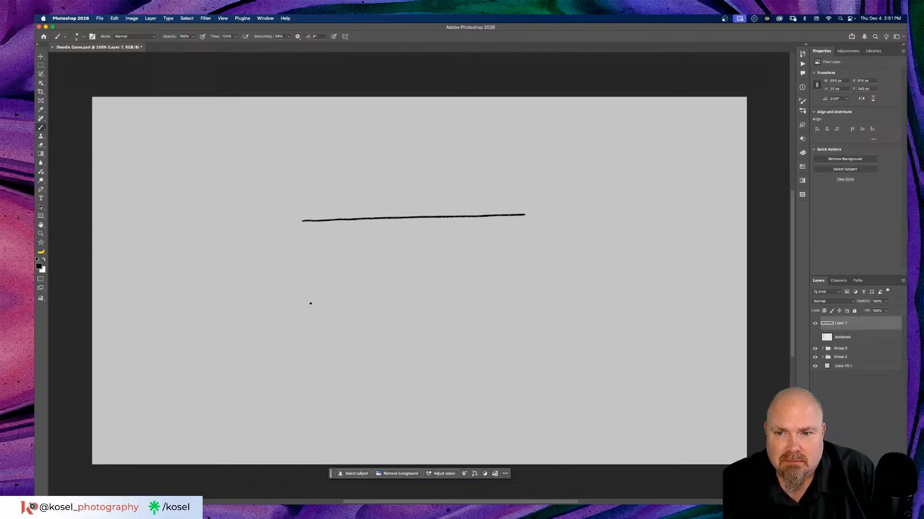
pyautogui.moveTo(308, 304); pyautogui.dragTo(539, 294)
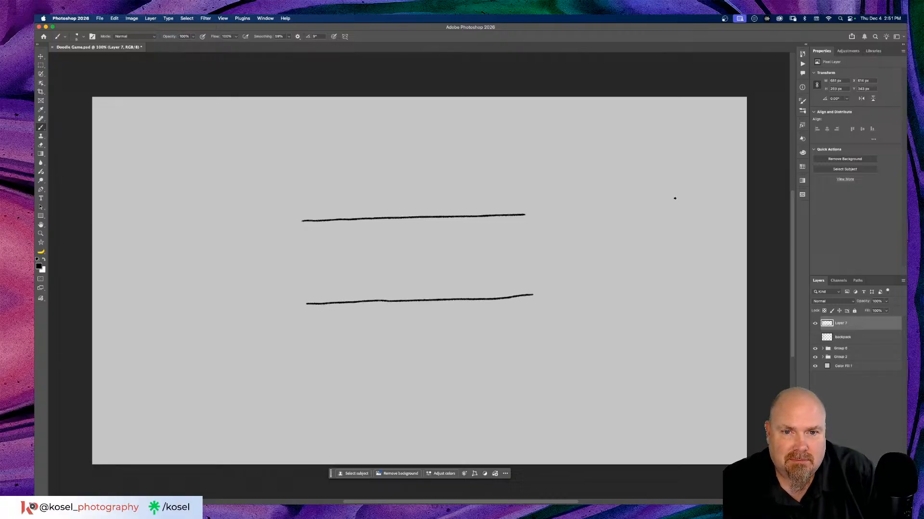
pyautogui.moveTo(525, 218); pyautogui.dragTo(527, 259)
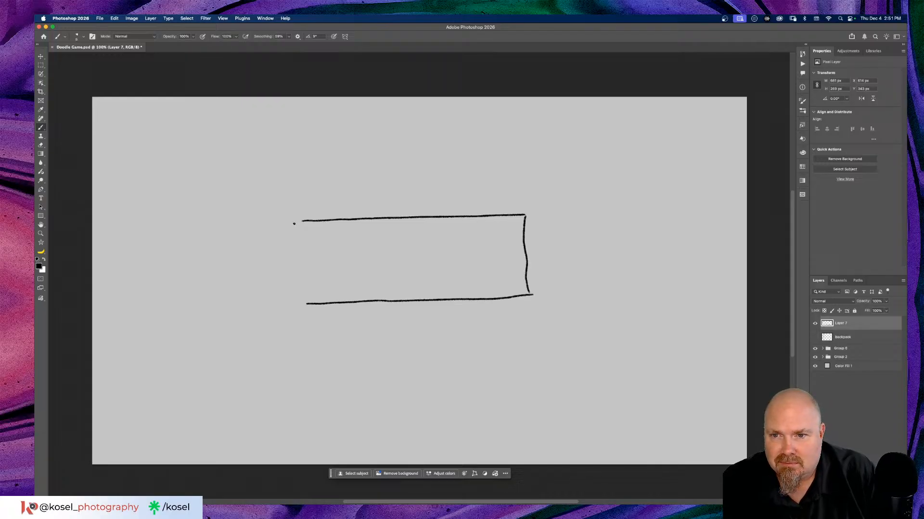
pyautogui.moveTo(305, 224); pyautogui.dragTo(302, 299)
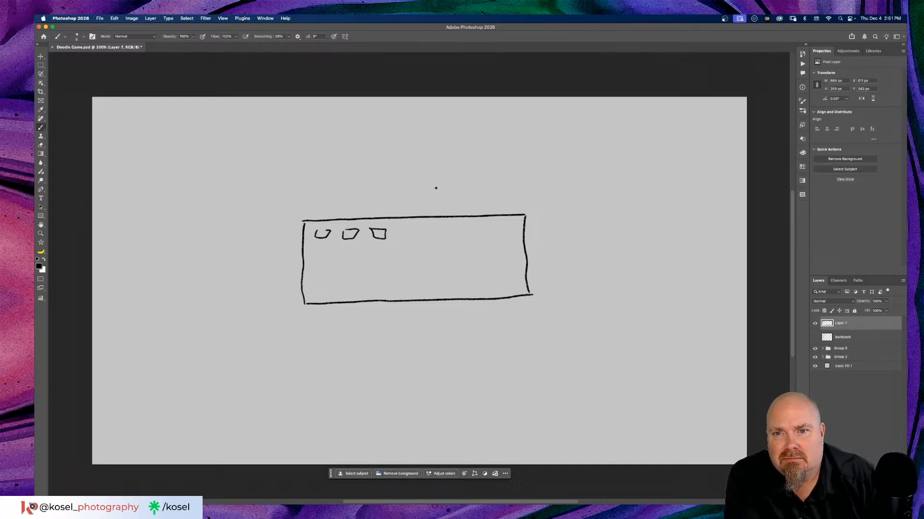
# Draw a monitor with an inner screen border and a stand above the keyboard, and add an Enter key with a return arrow.
pyautogui.moveTo(367, 206)
pyautogui.mouseDown()
pyautogui.moveTo(464, 199)
pyautogui.moveTo(427, 184)
pyautogui.moveTo(362, 182)
pyautogui.moveTo(506, 172)
pyautogui.moveTo(513, 95)
pyautogui.mouseUp()
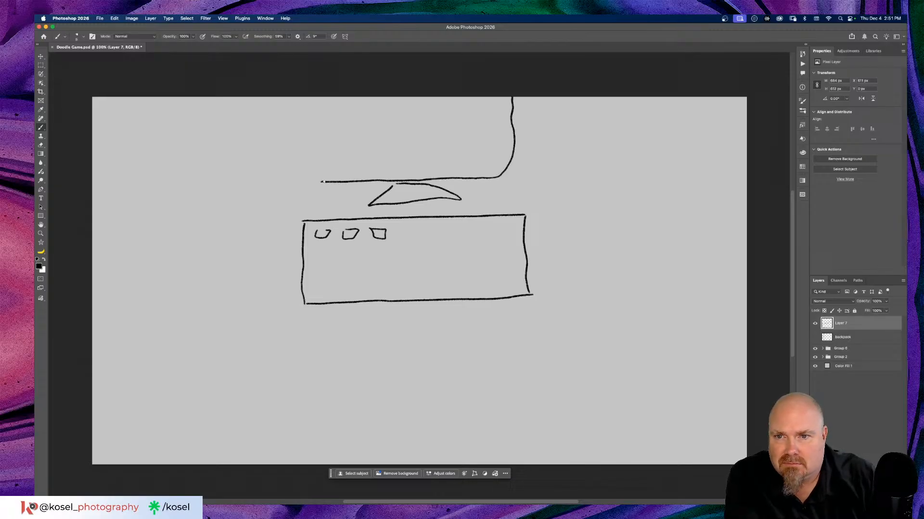
pyautogui.moveTo(317, 181)
pyautogui.mouseDown()
pyautogui.moveTo(325, 72)
pyautogui.moveTo(327, 96)
pyautogui.moveTo(344, 98)
pyautogui.moveTo(331, 91)
pyautogui.moveTo(327, 99)
pyautogui.moveTo(322, 176)
pyautogui.moveTo(450, 166)
pyautogui.mouseUp()
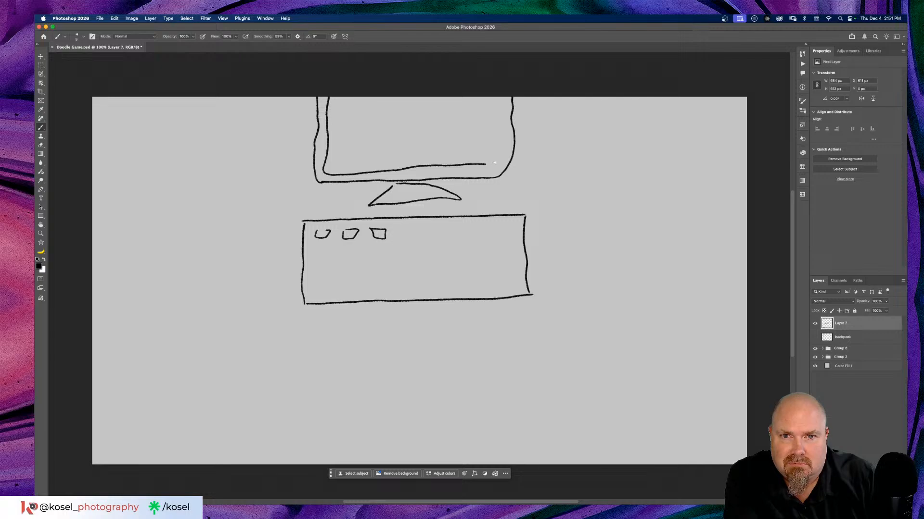
pyautogui.moveTo(503, 140); pyautogui.dragTo(506, 94)
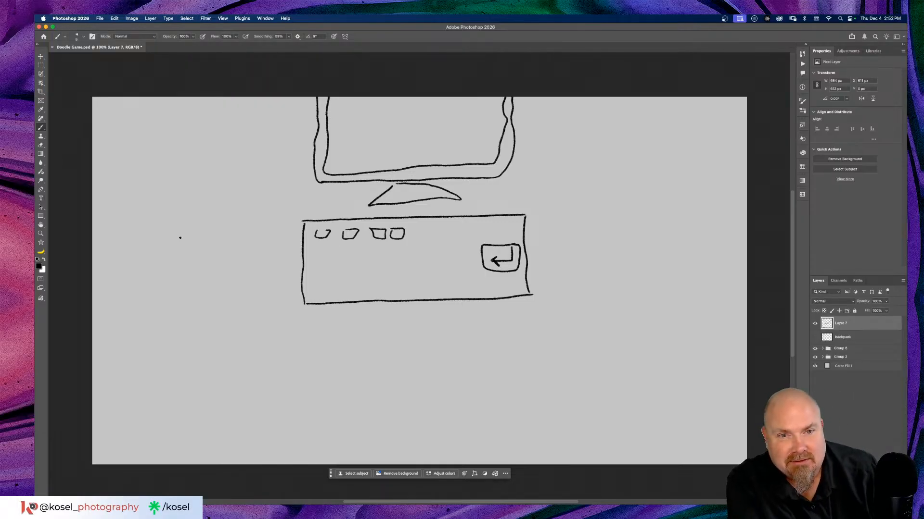
# Handwrite "Dupe" to the right of the monitor and keyboard drawing and rename its layer as Enter.
pyautogui.moveTo(545, 192)
pyautogui.mouseDown()
pyautogui.moveTo(549, 223)
pyautogui.moveTo(567, 181)
pyautogui.moveTo(555, 203)
pyautogui.mouseUp()
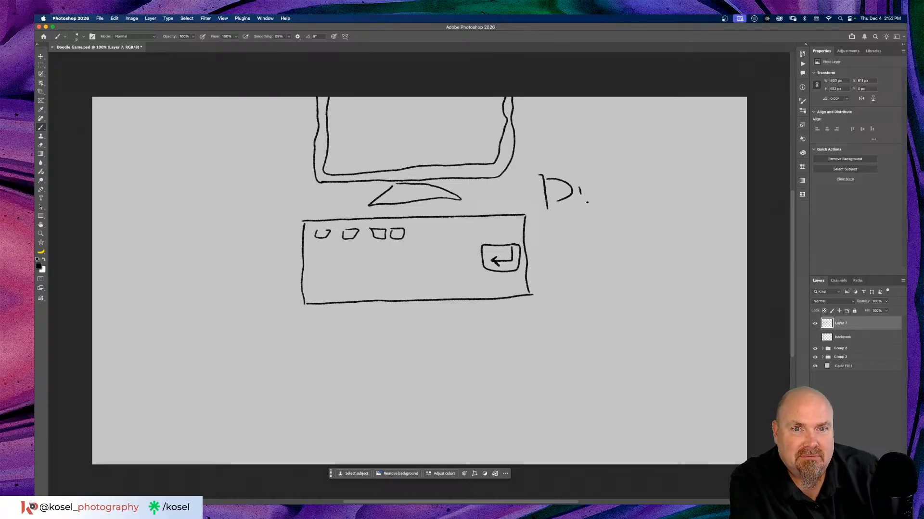
pyautogui.moveTo(599, 182)
pyautogui.mouseDown()
pyautogui.moveTo(604, 215)
pyautogui.moveTo(630, 190)
pyautogui.mouseUp()
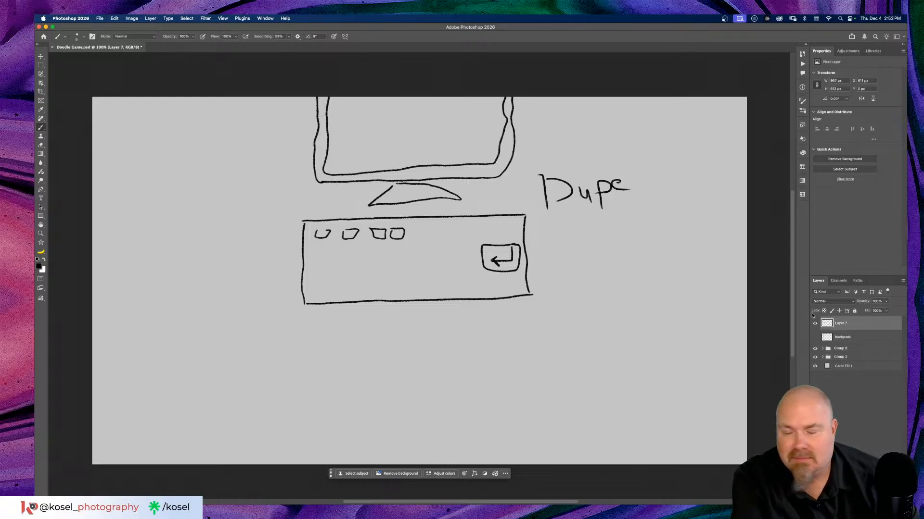
pyautogui.doubleClick(839, 324)
pyautogui.write('Enter')
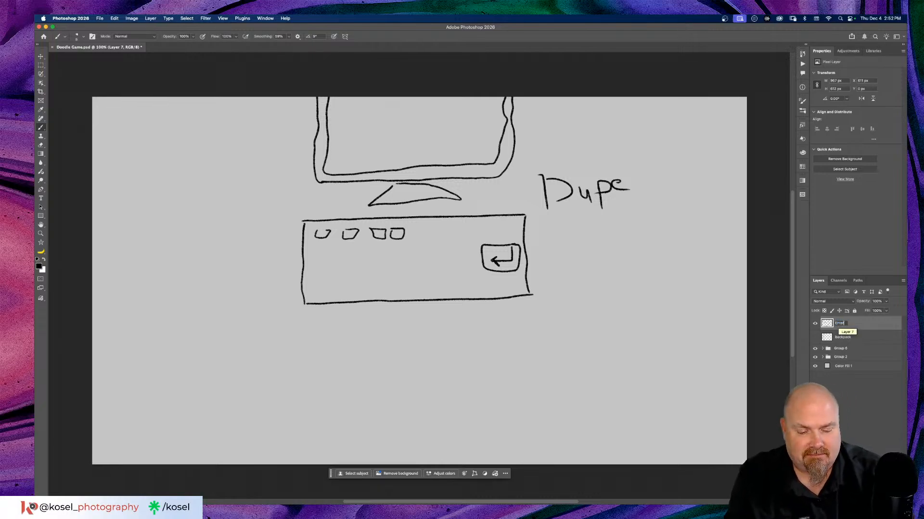
pyautogui.press('Return')
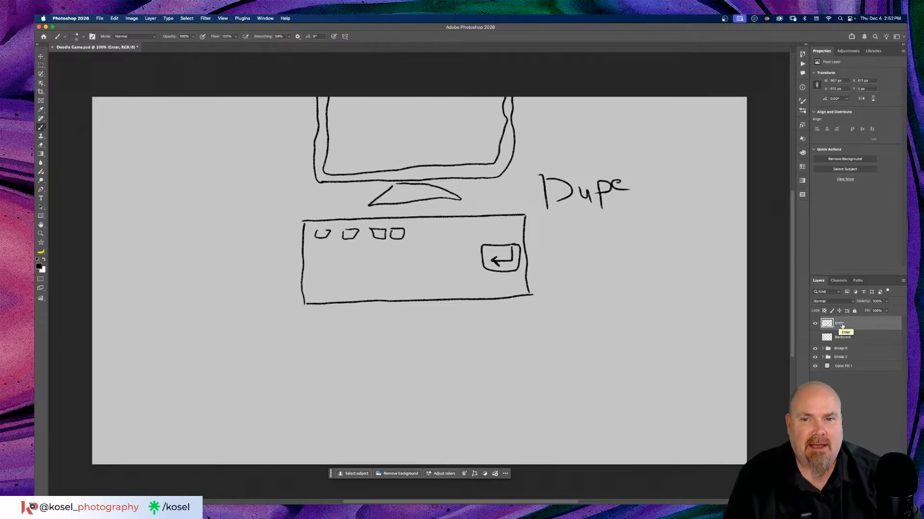
# Hide the Enter and backpack layers and add a new empty layer above them for the next drawing.
pyautogui.moveTo(815, 323); pyautogui.dragTo(815, 337)
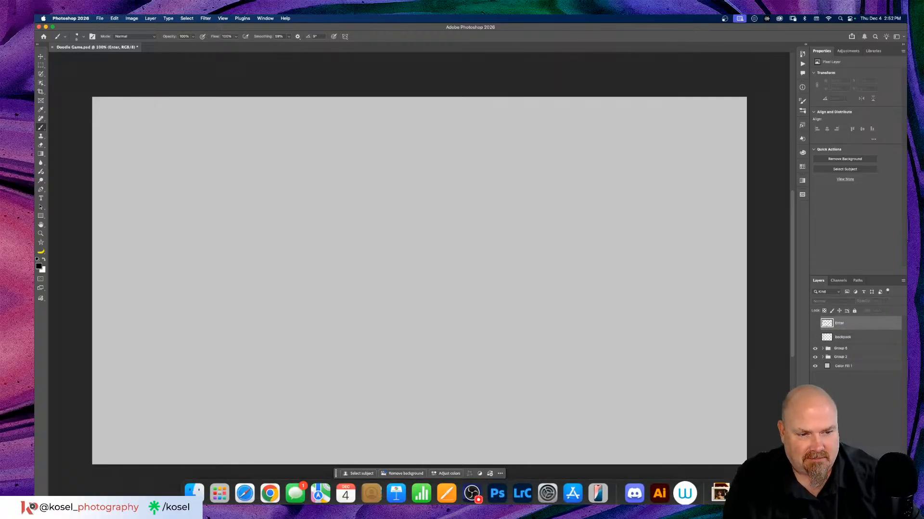
pyautogui.press('alt+shift+super+n')
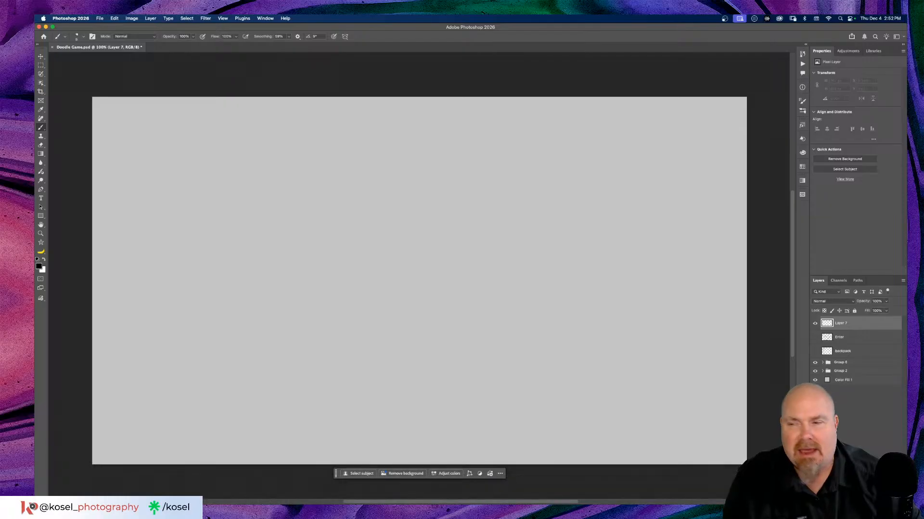
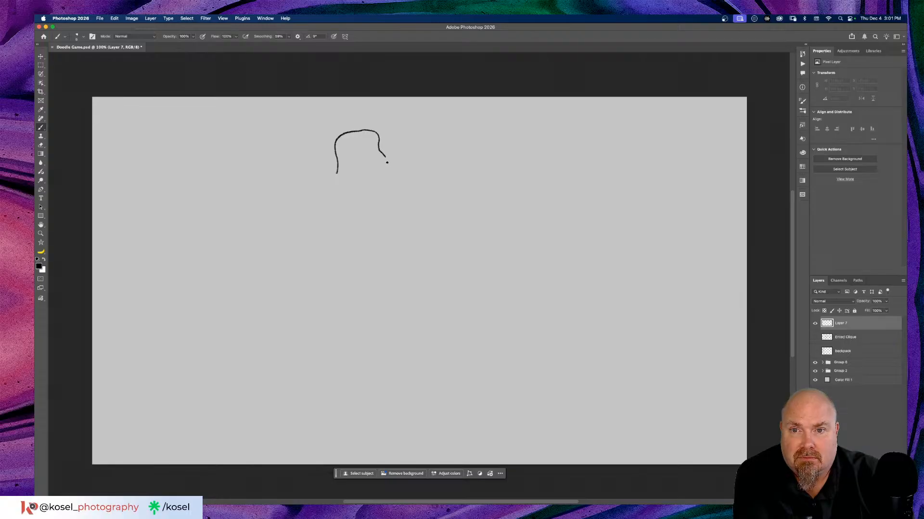
# Draw a human head in right-facing profile with an ear, and add neck lines and rounded shoulders beneath it.
pyautogui.moveTo(387, 162)
pyautogui.mouseDown()
pyautogui.moveTo(382, 191)
pyautogui.moveTo(363, 193)
pyautogui.moveTo(368, 206)
pyautogui.moveTo(336, 202)
pyautogui.mouseUp()
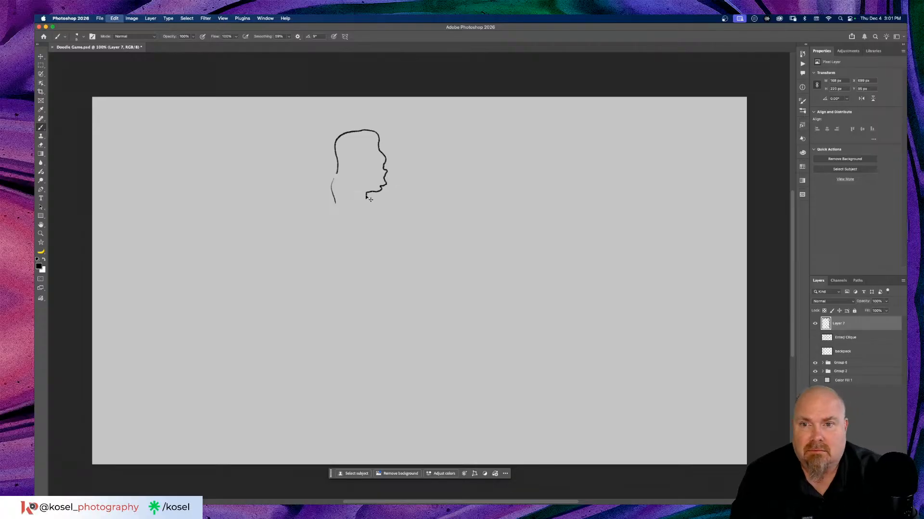
pyautogui.press('super+z')
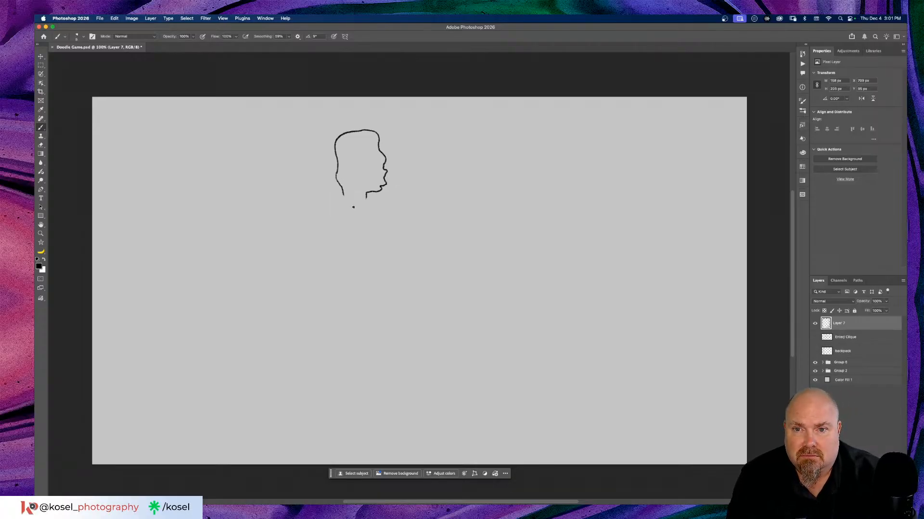
pyautogui.moveTo(298, 201); pyautogui.dragTo(337, 199)
pyautogui.moveTo(367, 201); pyautogui.dragTo(398, 200)
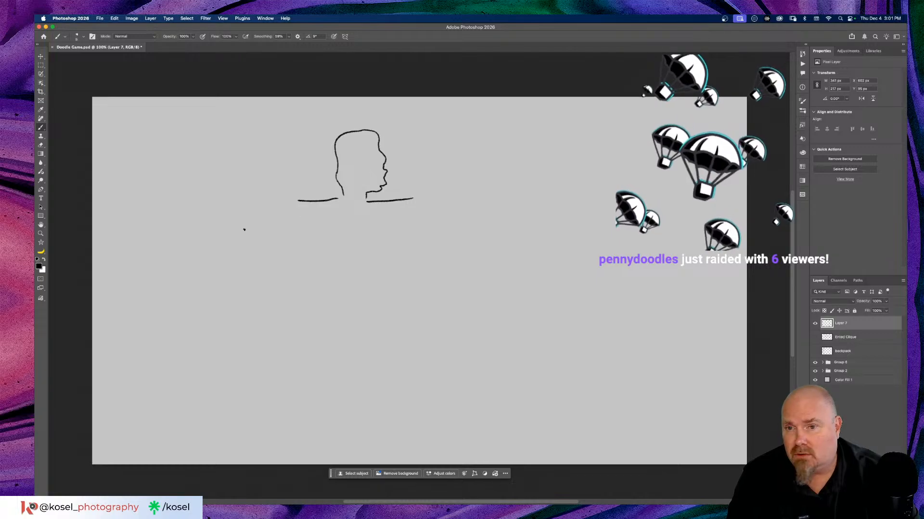
pyautogui.moveTo(414, 197); pyautogui.dragTo(417, 204)
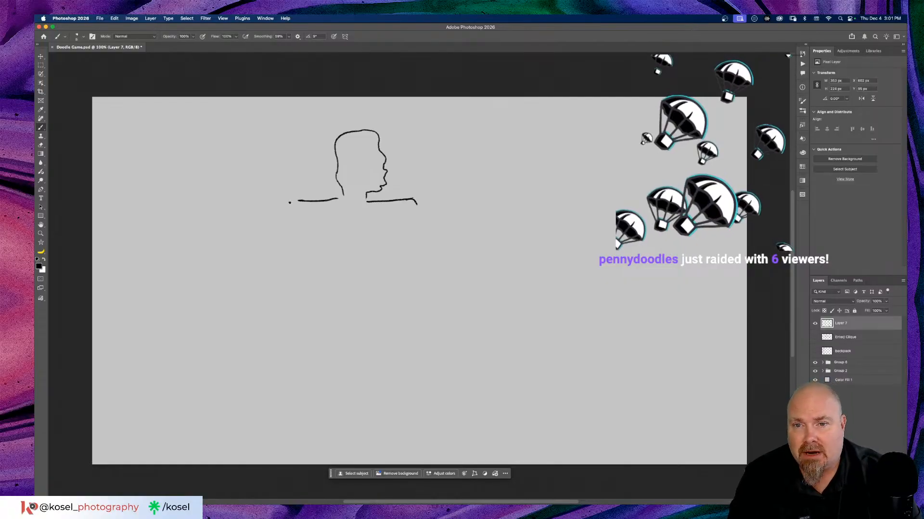
pyautogui.moveTo(290, 207); pyautogui.dragTo(297, 201)
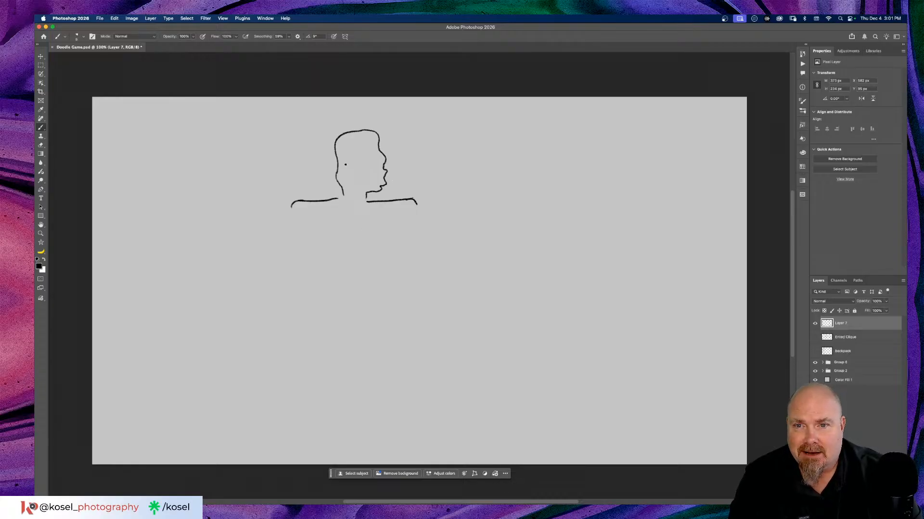
pyautogui.moveTo(351, 167); pyautogui.dragTo(356, 179)
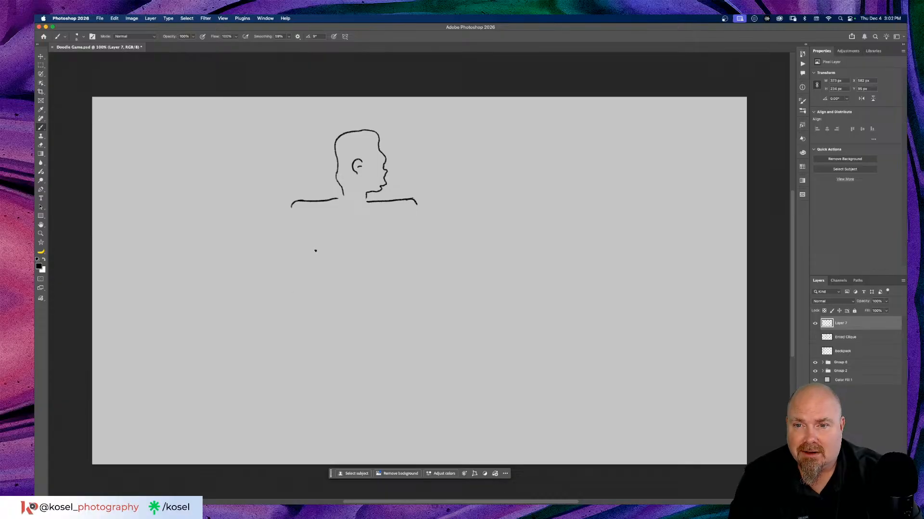
# Add short arm lines, a partly filled stomach with coiled intestines below, and an arrow pointing at the mouth.
pyautogui.moveTo(306, 236); pyautogui.dragTo(303, 257)
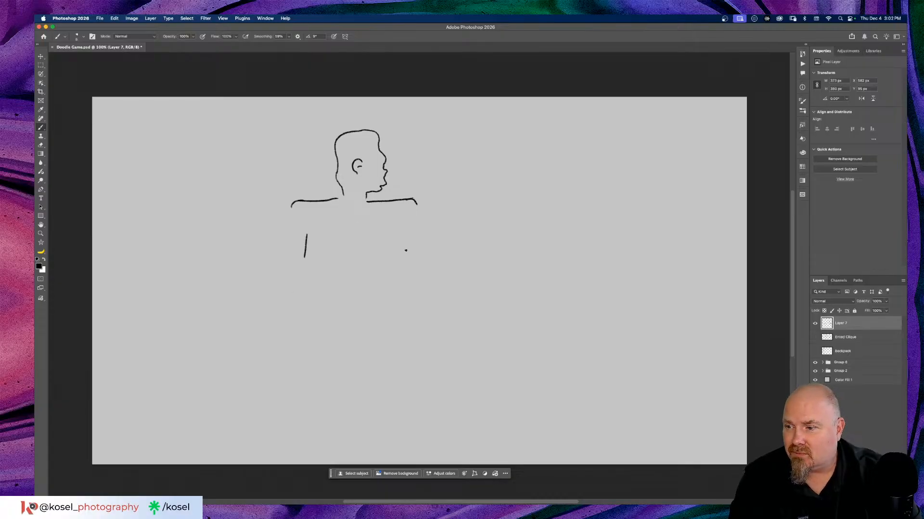
pyautogui.moveTo(413, 229); pyautogui.dragTo(425, 249)
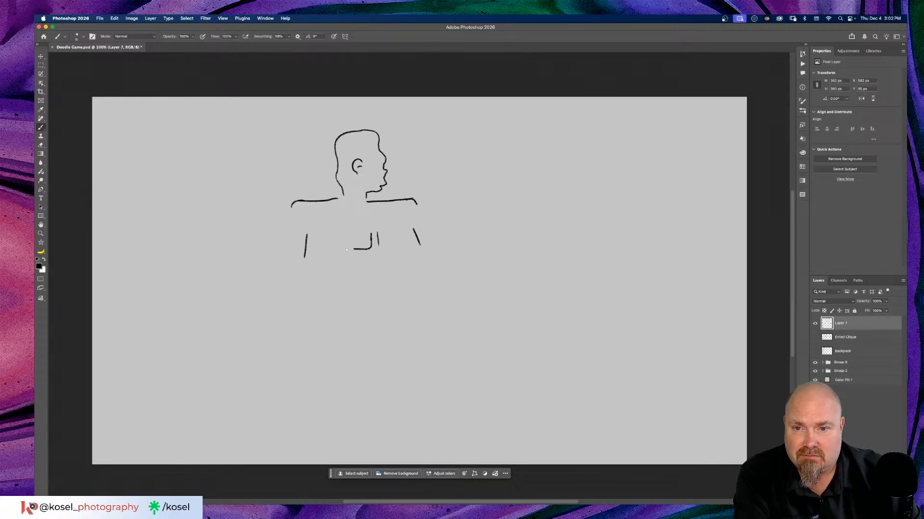
pyautogui.moveTo(333, 270); pyautogui.dragTo(337, 273)
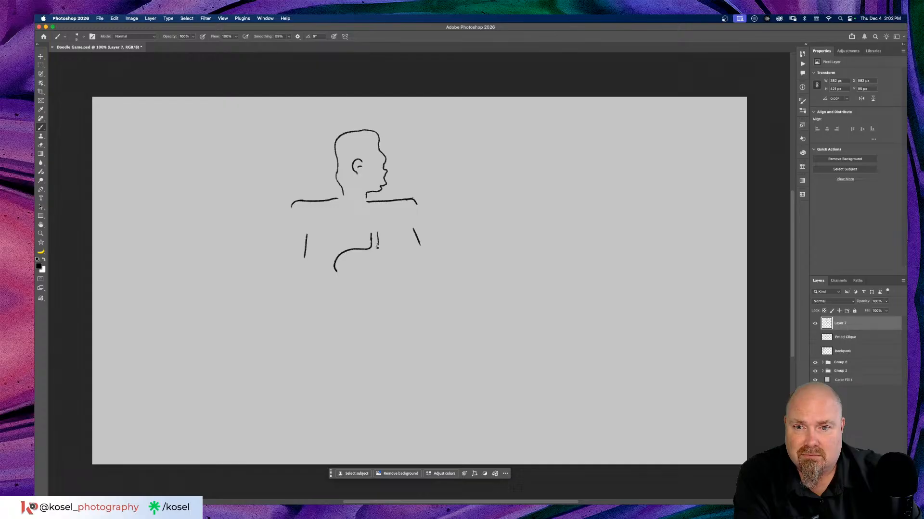
pyautogui.moveTo(384, 254)
pyautogui.mouseDown()
pyautogui.moveTo(380, 274)
pyautogui.moveTo(343, 273)
pyautogui.moveTo(376, 280)
pyautogui.moveTo(334, 288)
pyautogui.moveTo(384, 295)
pyautogui.moveTo(338, 306)
pyautogui.moveTo(389, 305)
pyautogui.mouseUp()
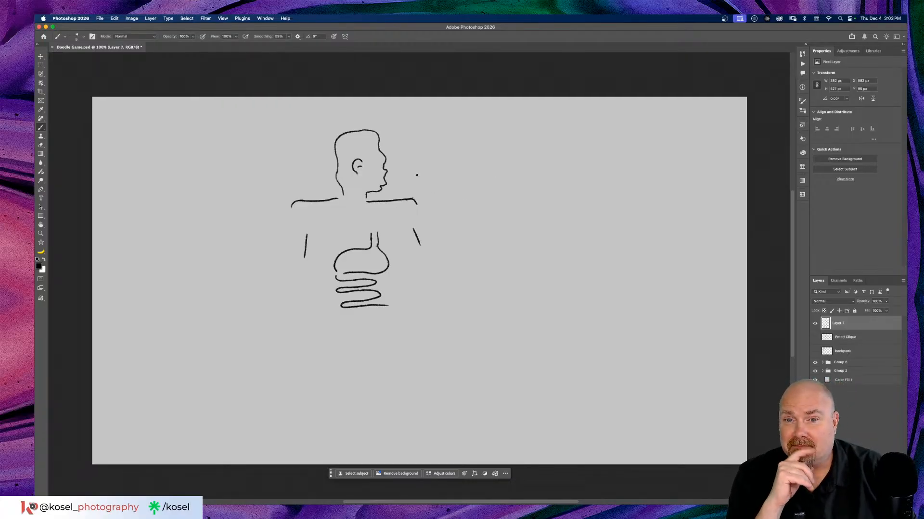
pyautogui.moveTo(419, 172); pyautogui.dragTo(406, 172)
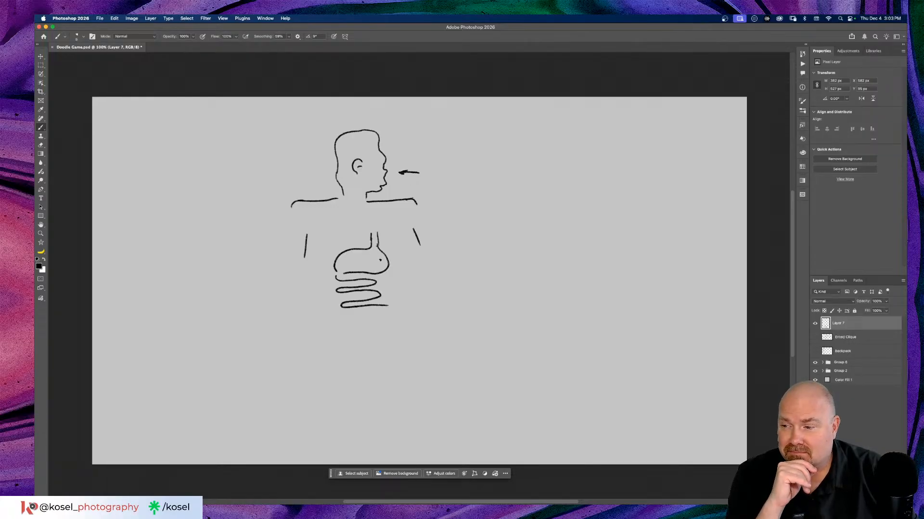
pyautogui.moveTo(374, 260); pyautogui.dragTo(330, 266)
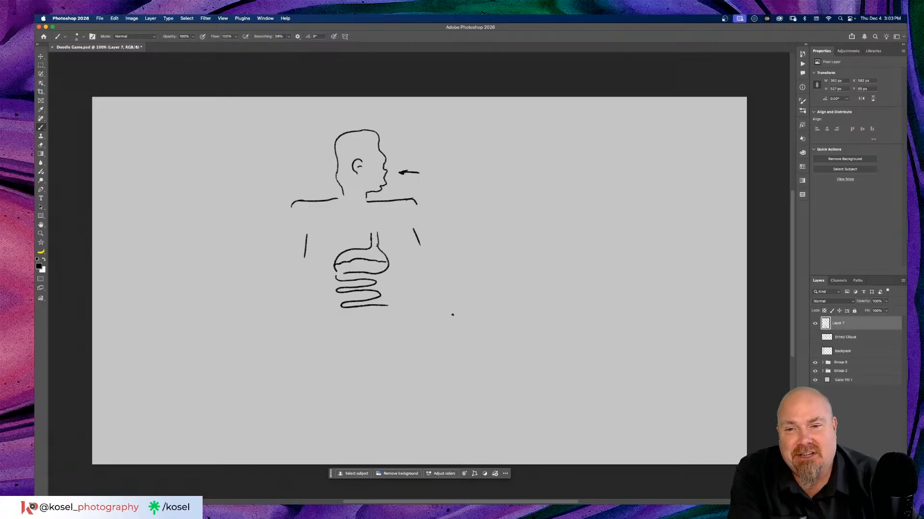
# Handwrite an underlined "Dupe" to the right of the figure and rename the layer as digestion.
pyautogui.moveTo(437, 287)
pyautogui.mouseDown()
pyautogui.moveTo(449, 311)
pyautogui.moveTo(466, 296)
pyautogui.moveTo(450, 304)
pyautogui.moveTo(497, 299)
pyautogui.moveTo(513, 310)
pyautogui.moveTo(491, 291)
pyautogui.moveTo(532, 281)
pyautogui.mouseUp()
pyautogui.moveTo(464, 331); pyautogui.dragTo(523, 307)
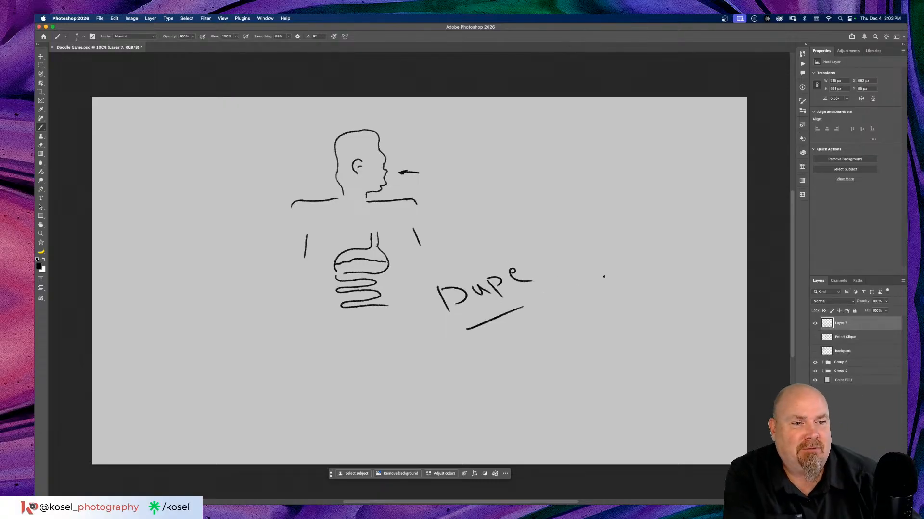
pyautogui.doubleClick(842, 323)
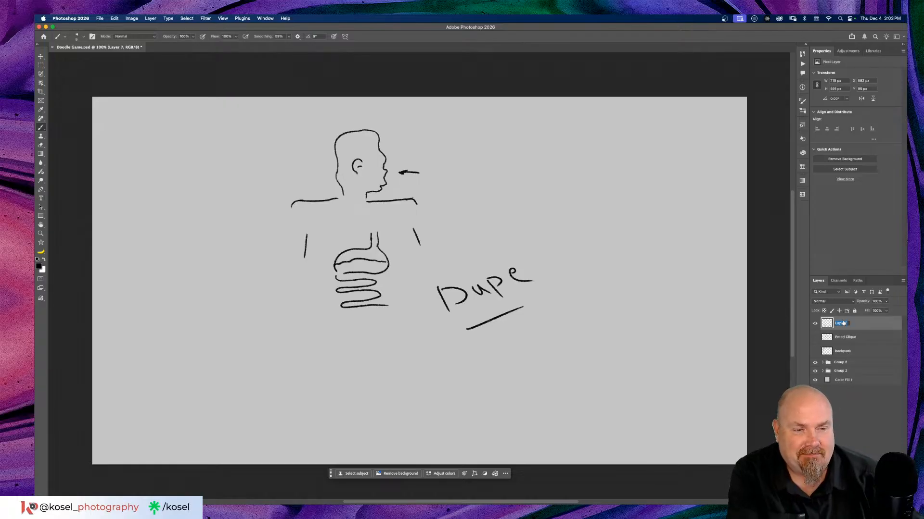
pyautogui.write('dig')
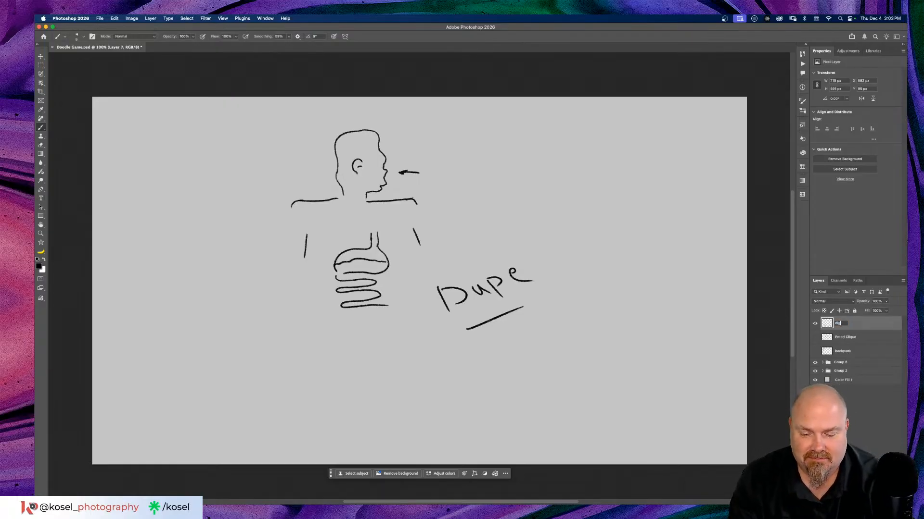
pyautogui.write('est')
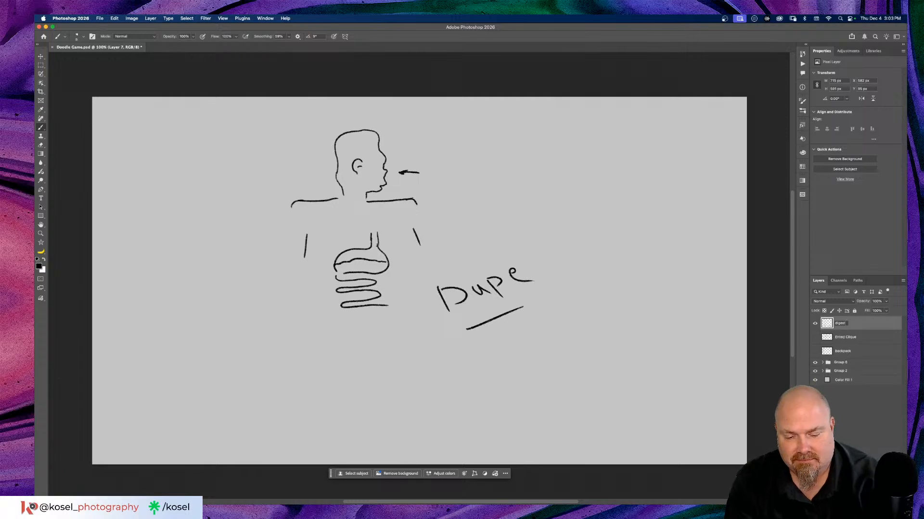
pyautogui.write('ion')
pyautogui.press('Return')
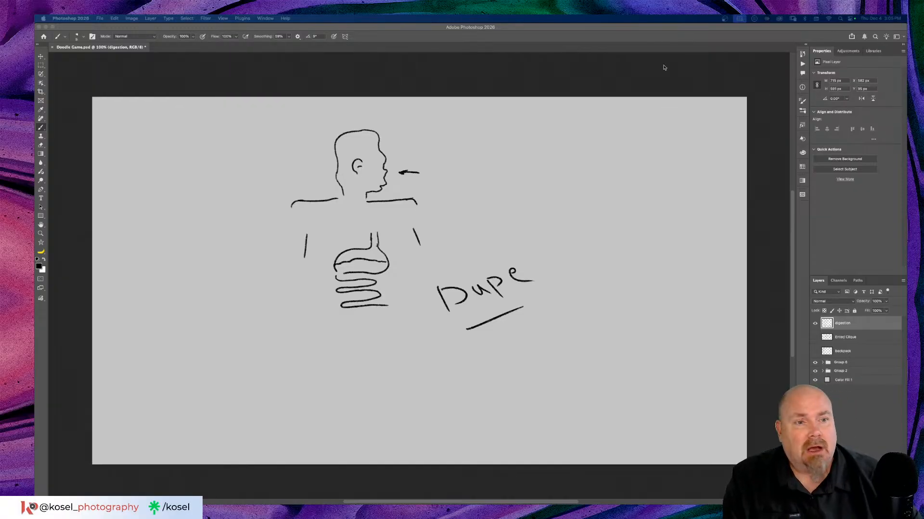
# Hide the digestion layer to clear the canvas and add a new empty layer above it.
pyautogui.click(814, 324)
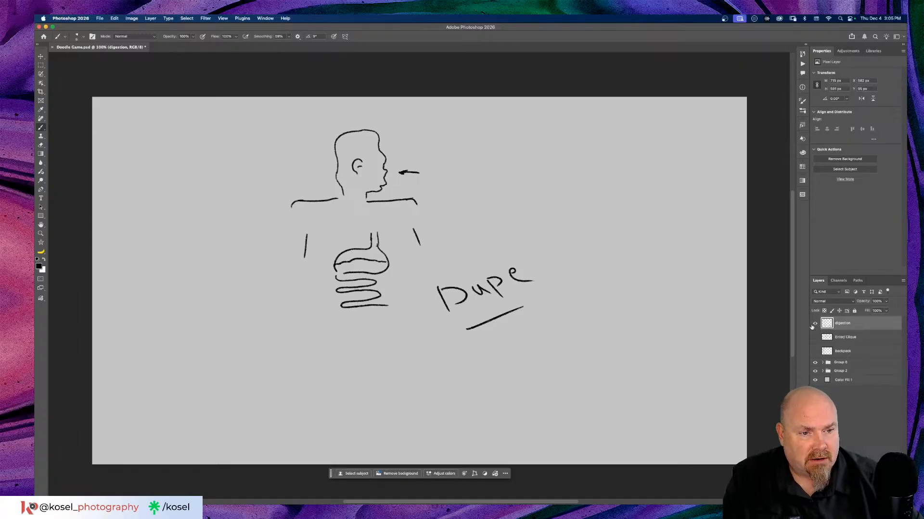
pyautogui.click(814, 324)
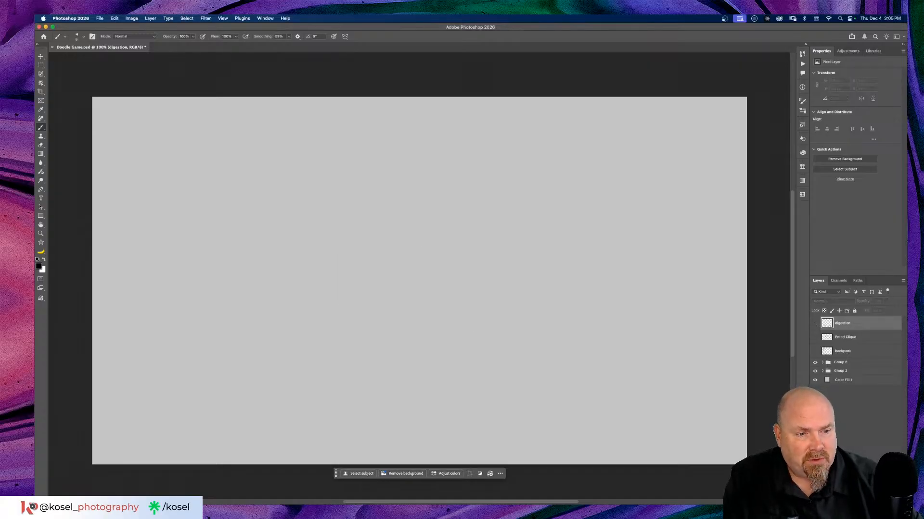
pyautogui.press('alt+shift+super+n')
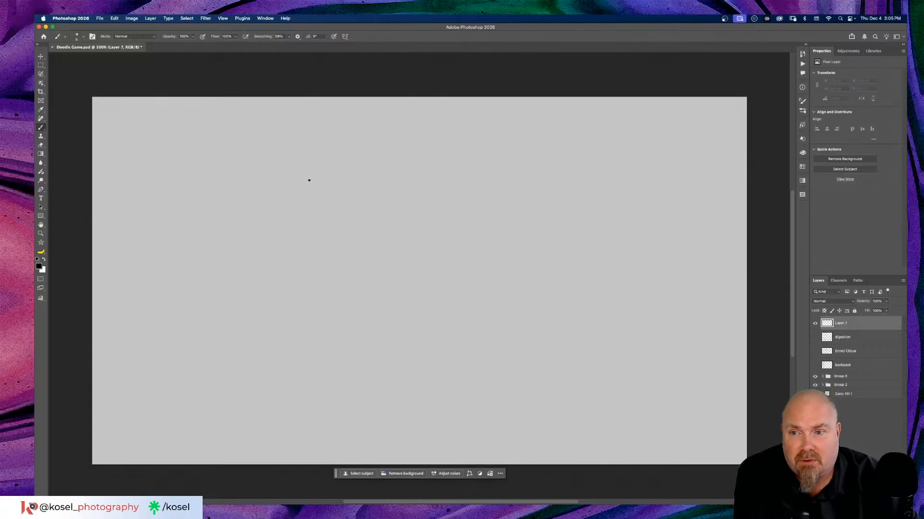
# Draw a rounded bear head outline in the canvas's upper middle, with two round ears and inner ear curves.
pyautogui.moveTo(317, 171)
pyautogui.mouseDown()
pyautogui.moveTo(346, 169)
pyautogui.moveTo(348, 187)
pyautogui.moveTo(347, 170)
pyautogui.moveTo(363, 162)
pyautogui.moveTo(412, 176)
pyautogui.moveTo(392, 169)
pyautogui.moveTo(401, 159)
pyautogui.moveTo(416, 178)
pyautogui.mouseUp()
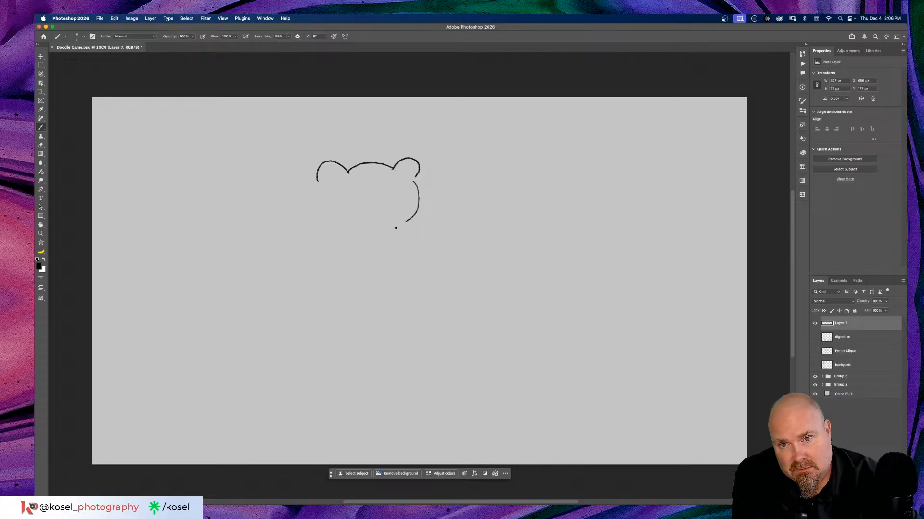
pyautogui.moveTo(395, 228); pyautogui.dragTo(396, 228)
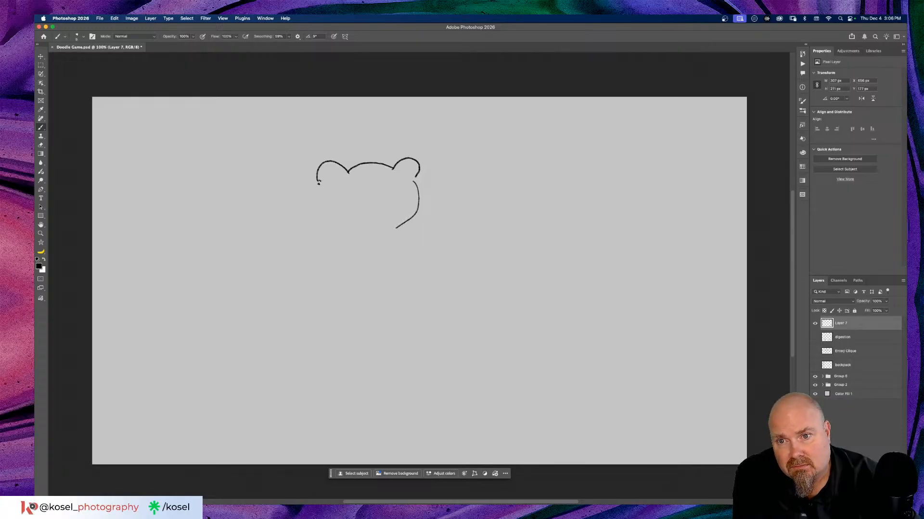
pyautogui.moveTo(315, 196)
pyautogui.mouseDown()
pyautogui.moveTo(342, 232)
pyautogui.moveTo(395, 228)
pyautogui.mouseUp()
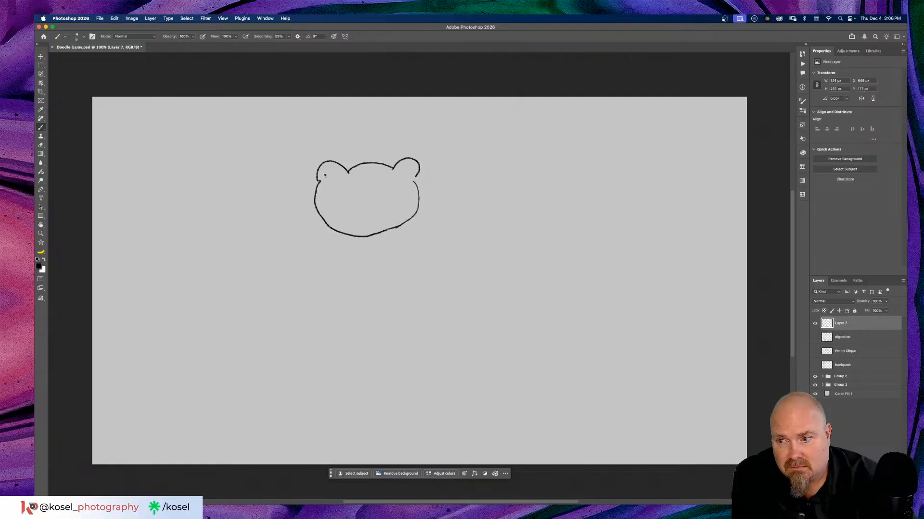
pyautogui.moveTo(329, 163); pyautogui.dragTo(337, 165)
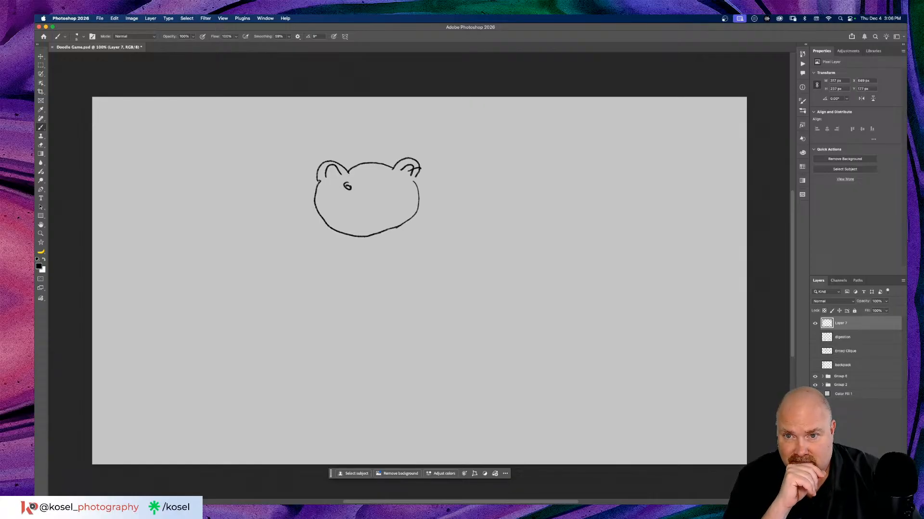
# Draw the bear's face with two filled eyes, a curved snout with nostrils, and a straight mouth crossed by short vertical lines.
pyautogui.moveTo(345, 184); pyautogui.dragTo(348, 189)
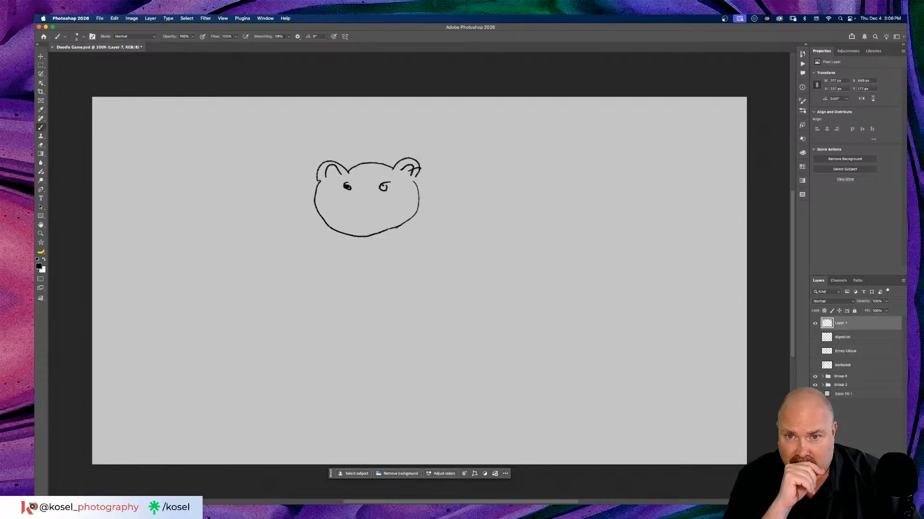
pyautogui.moveTo(383, 186); pyautogui.dragTo(388, 185)
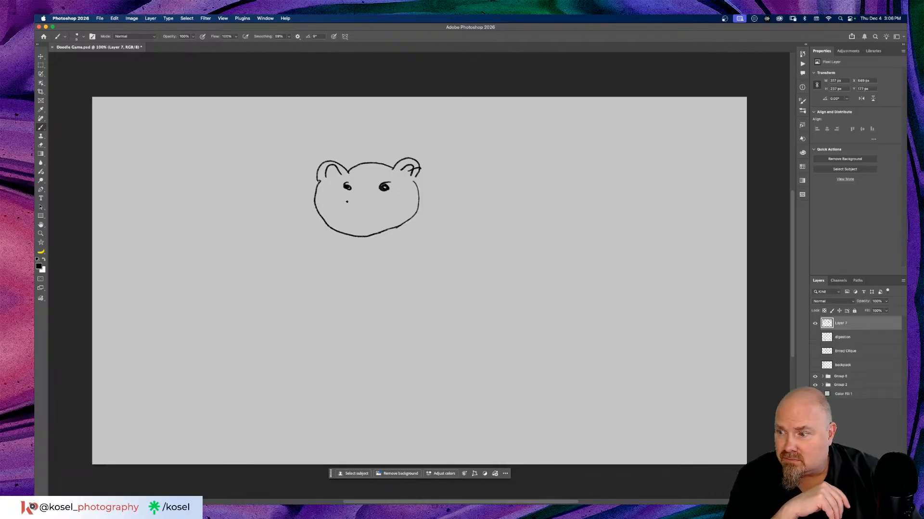
pyautogui.moveTo(348, 202); pyautogui.dragTo(374, 204)
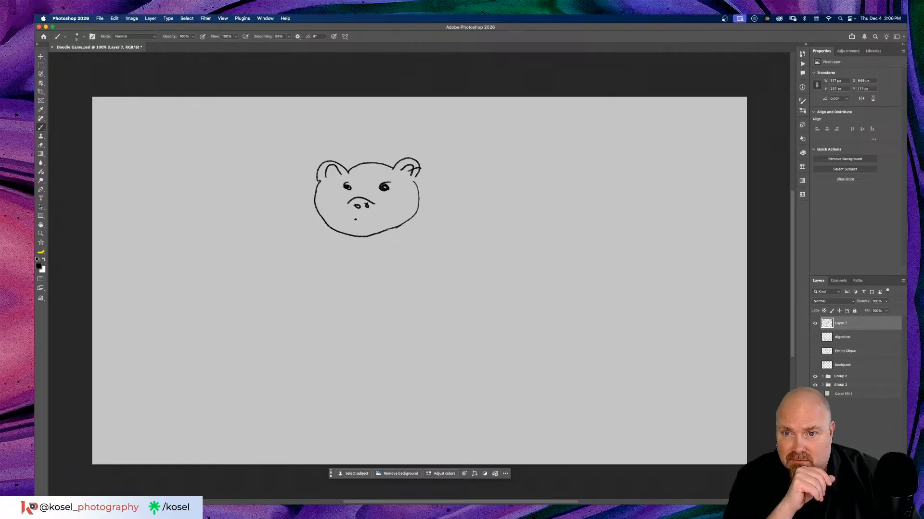
pyautogui.moveTo(340, 218); pyautogui.dragTo(378, 223)
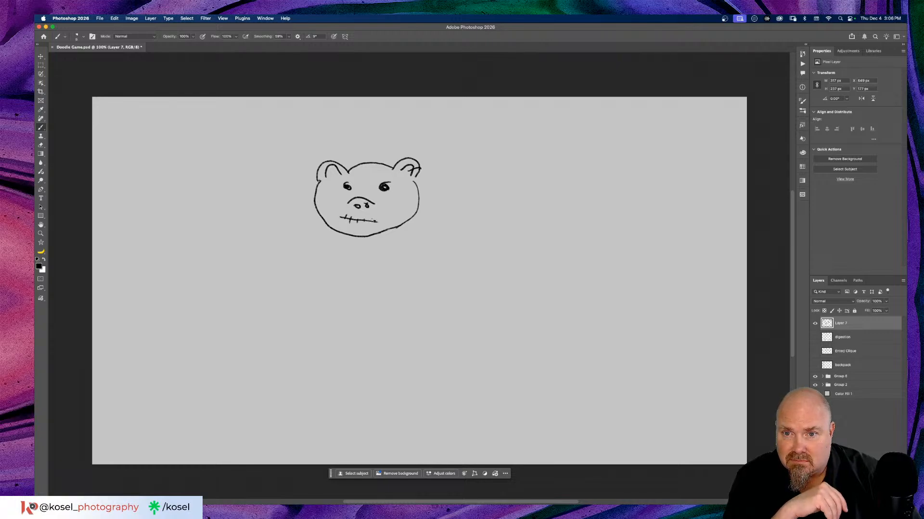
# Draw a short neck below the bear's head with a nearly horizontal shoulder line extending to each side.
pyautogui.moveTo(352, 236); pyautogui.dragTo(369, 244)
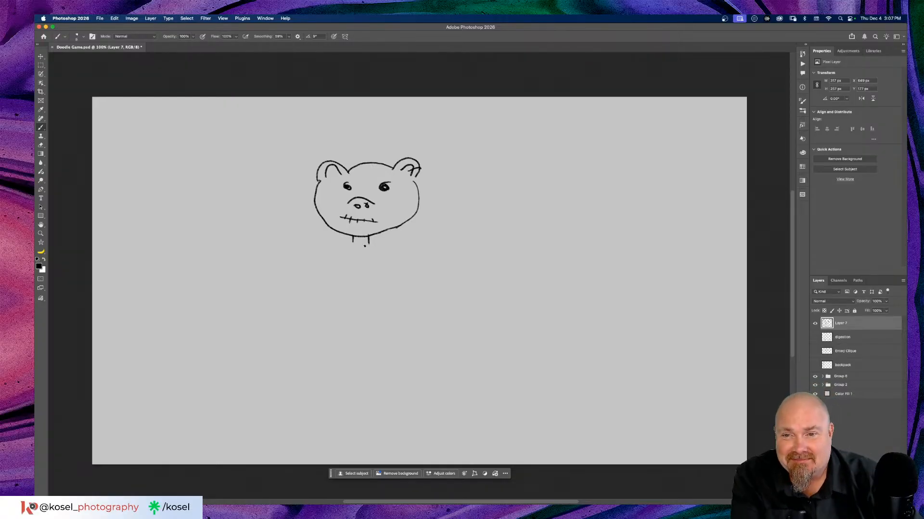
pyautogui.moveTo(368, 244); pyautogui.dragTo(426, 246)
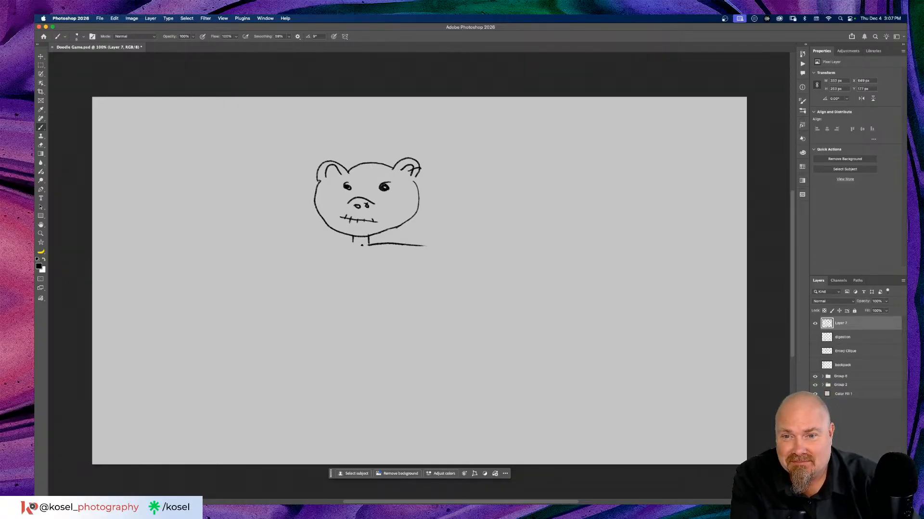
pyautogui.moveTo(354, 247); pyautogui.dragTo(312, 245)
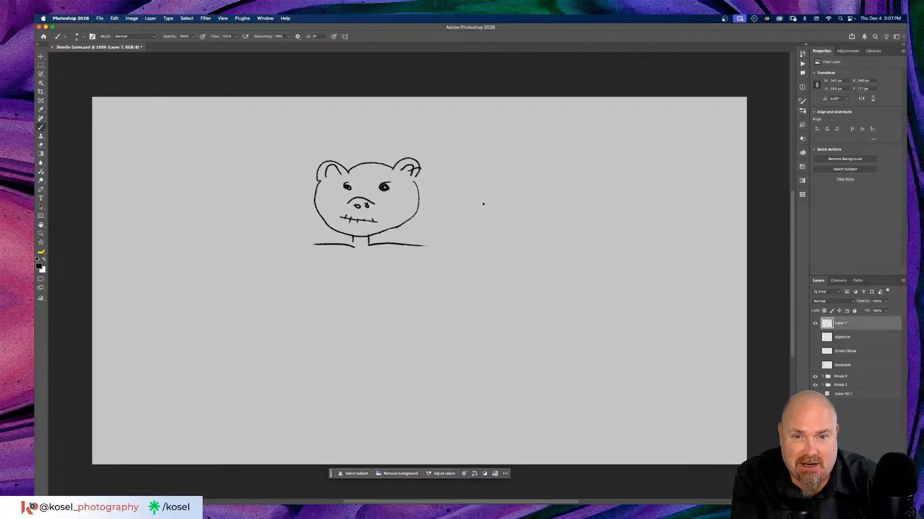
# Draw two separate upright, open-topped rectangles side by side to the right of the bear.
pyautogui.moveTo(501, 222); pyautogui.dragTo(497, 273)
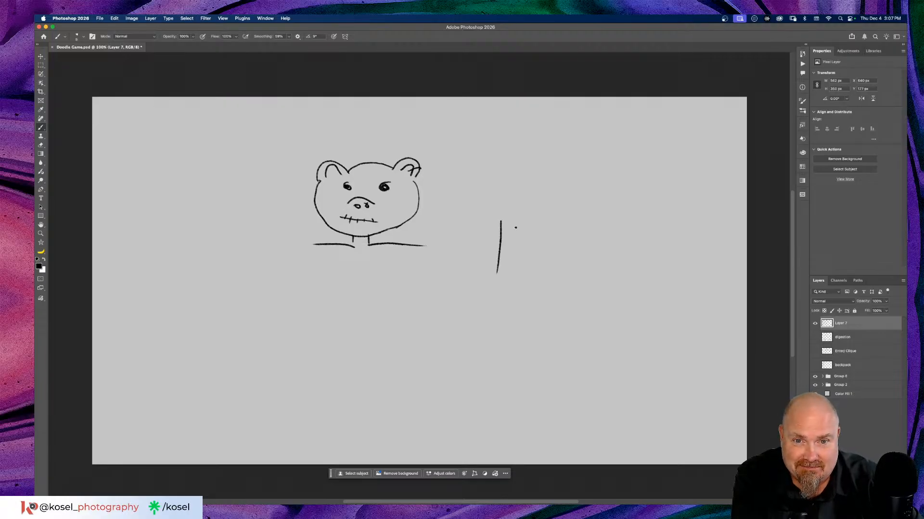
pyautogui.moveTo(519, 224)
pyautogui.mouseDown()
pyautogui.moveTo(524, 277)
pyautogui.moveTo(492, 274)
pyautogui.mouseUp()
pyautogui.moveTo(583, 249); pyautogui.dragTo(591, 275)
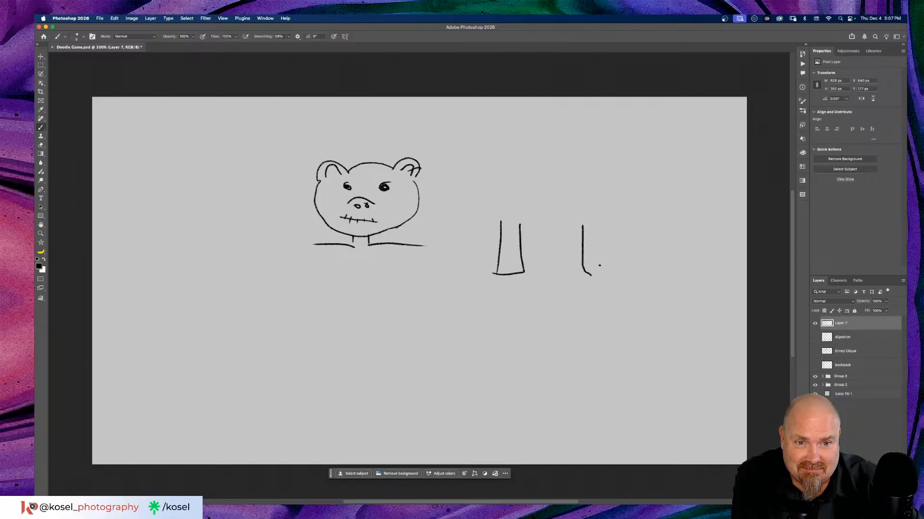
pyautogui.moveTo(609, 224)
pyautogui.mouseDown()
pyautogui.moveTo(614, 276)
pyautogui.moveTo(591, 273)
pyautogui.mouseUp()
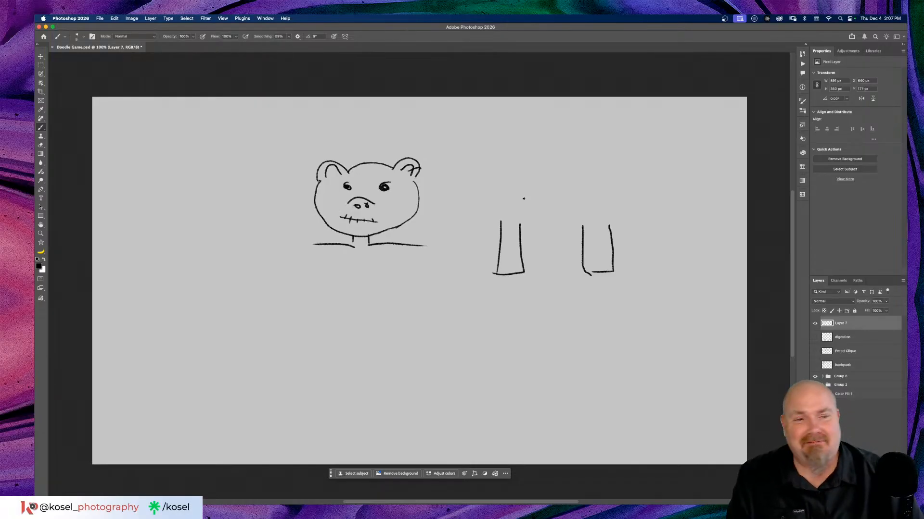
# Rename the bear layer as "stuffed, animal" and handwrite the two guessers' names joined by an ampersand in the canvas's lower left.
pyautogui.doubleClick(843, 325)
pyautogui.write('st')
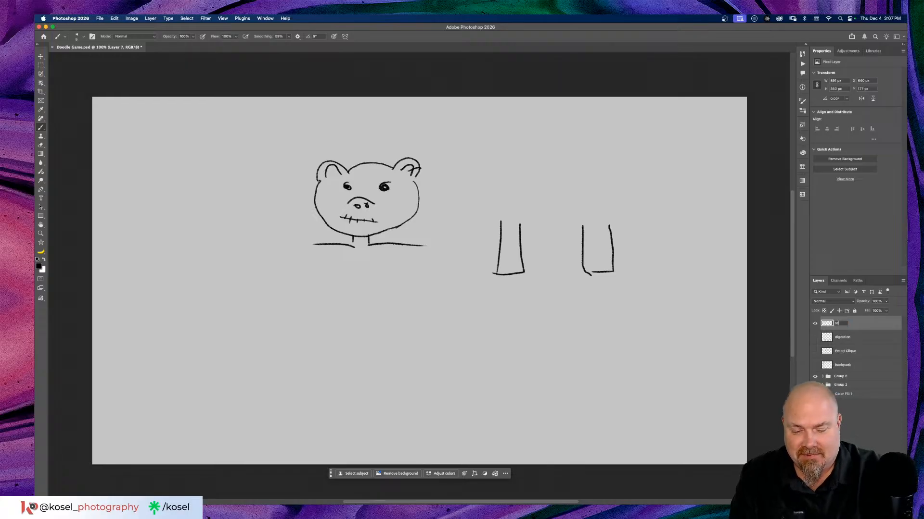
pyautogui.write('uffed. ')
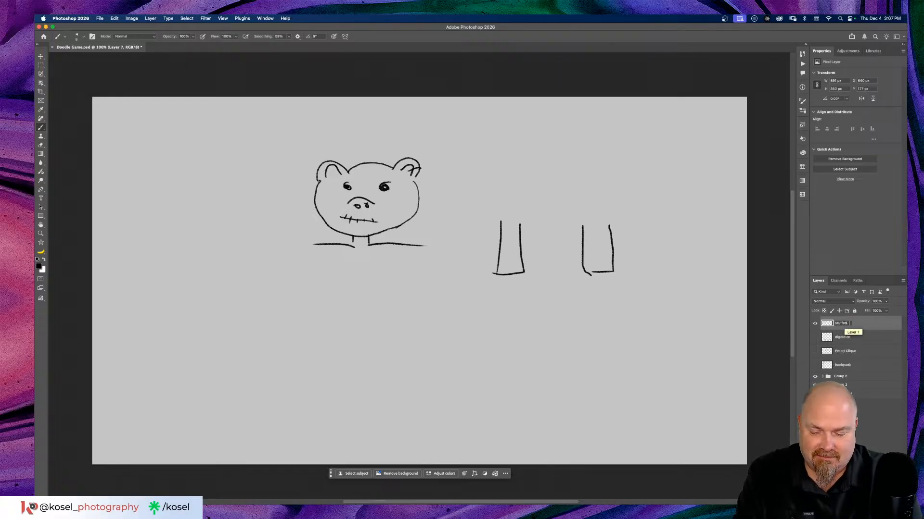
pyautogui.write('animal')
pyautogui.press('Return')
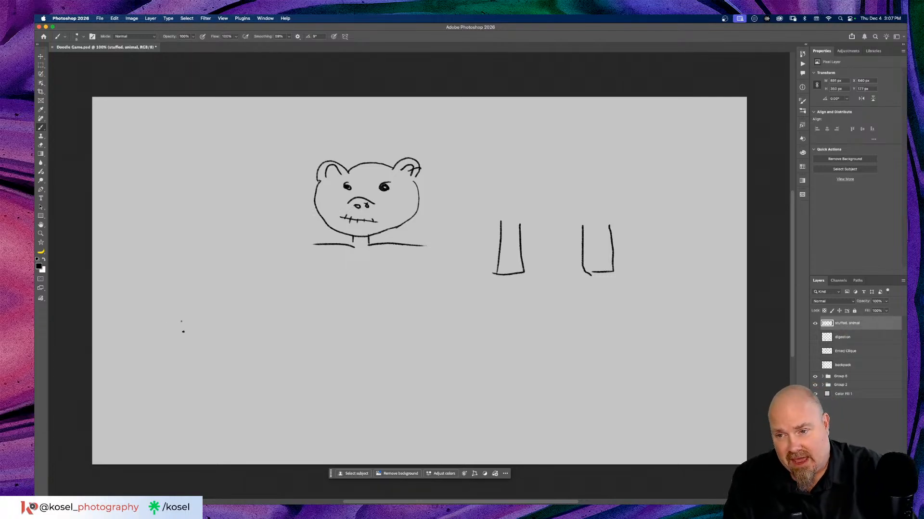
pyautogui.moveTo(182, 321)
pyautogui.mouseDown()
pyautogui.moveTo(185, 335)
pyautogui.moveTo(217, 313)
pyautogui.moveTo(205, 342)
pyautogui.moveTo(224, 353)
pyautogui.moveTo(284, 351)
pyautogui.moveTo(291, 331)
pyautogui.moveTo(315, 343)
pyautogui.moveTo(302, 327)
pyautogui.mouseUp()
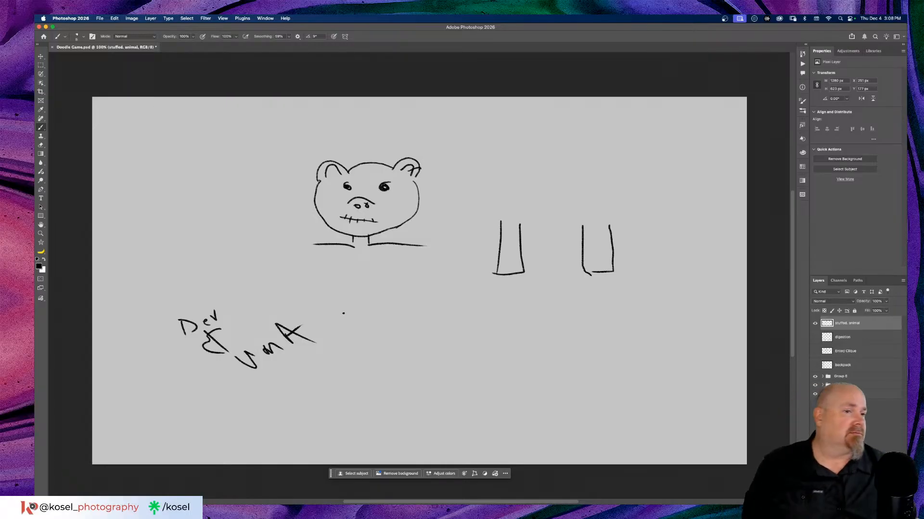
# Hide the "stuffed, animal" layer to clear the canvas and add a new empty layer above it.
pyautogui.click(815, 324)
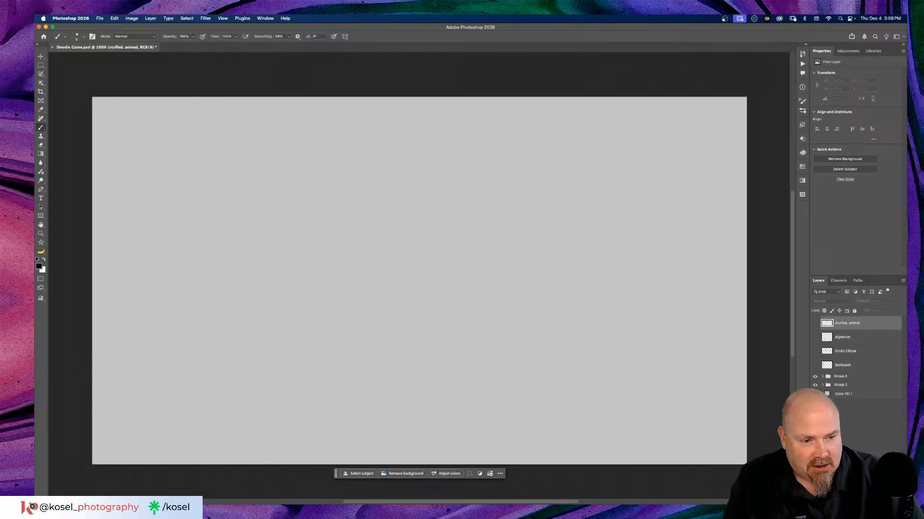
pyautogui.press('alt+shift+super+n')
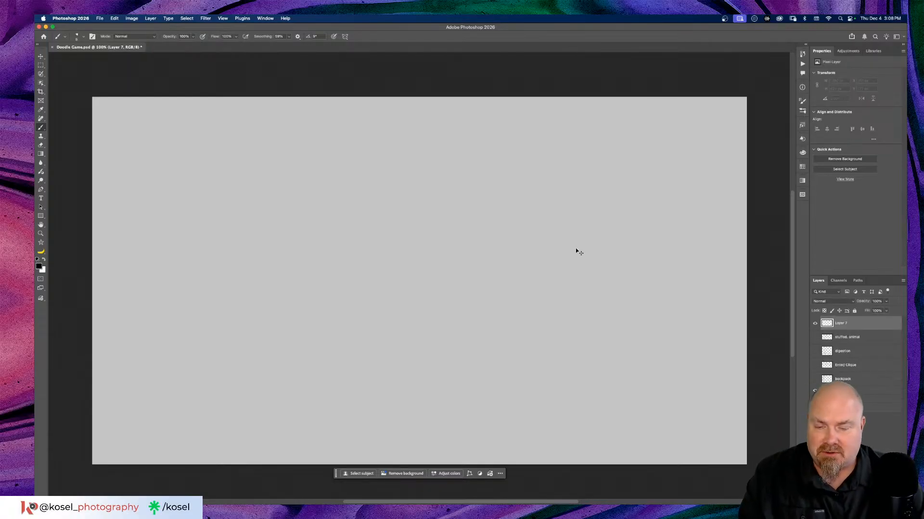
pyautogui.press('super+Tab')
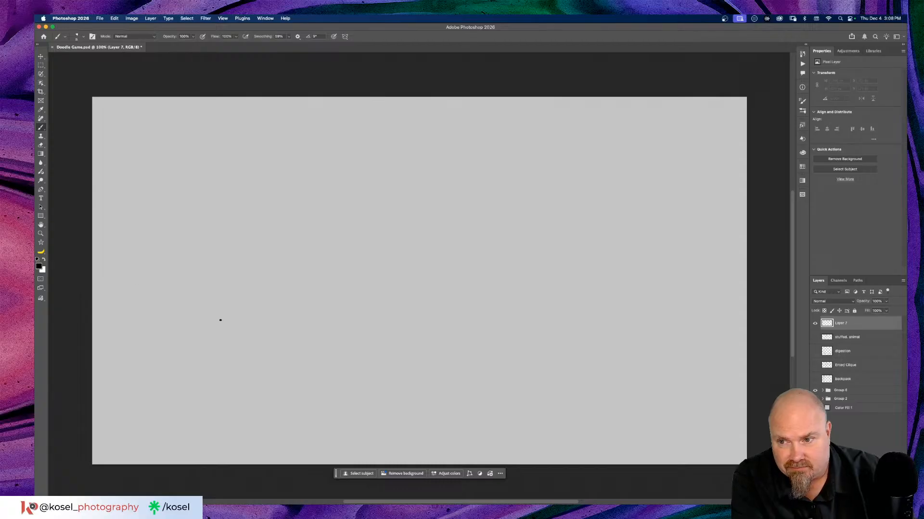
# Draw a ground line dipping into a wide pit, filled with a lumpy mound that has short curved marks inside.
pyautogui.moveTo(176, 323); pyautogui.dragTo(236, 322)
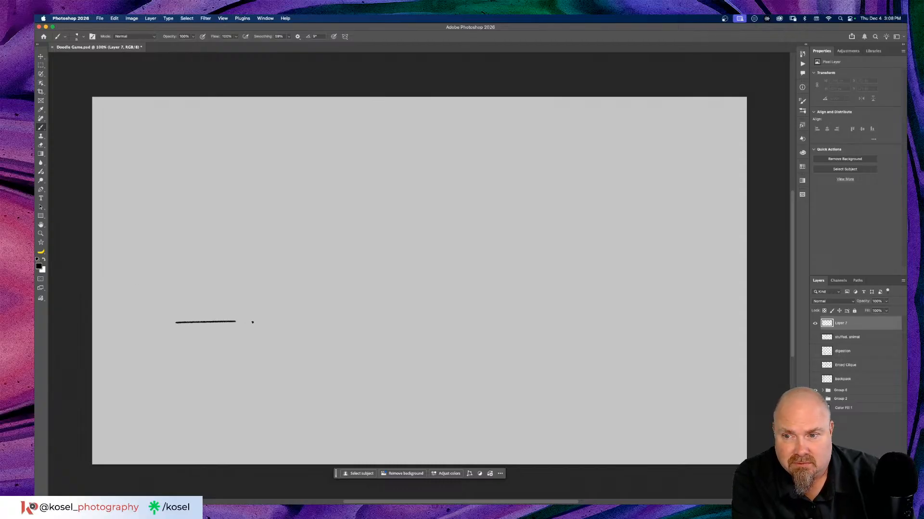
pyautogui.moveTo(281, 341)
pyautogui.mouseDown()
pyautogui.moveTo(346, 381)
pyautogui.moveTo(425, 384)
pyautogui.moveTo(456, 376)
pyautogui.moveTo(487, 329)
pyautogui.moveTo(631, 318)
pyautogui.mouseUp()
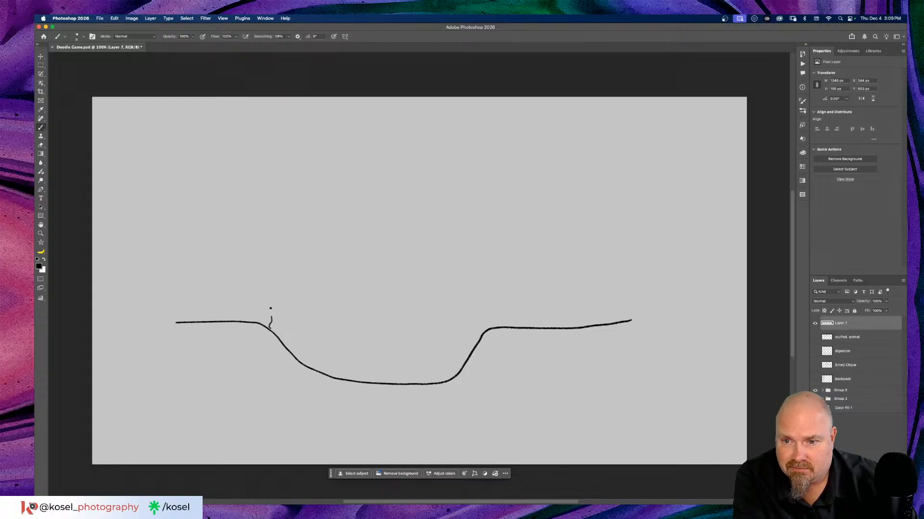
pyautogui.moveTo(283, 278)
pyautogui.mouseDown()
pyautogui.moveTo(333, 254)
pyautogui.moveTo(350, 260)
pyautogui.moveTo(374, 242)
pyautogui.moveTo(460, 258)
pyautogui.moveTo(486, 283)
pyautogui.moveTo(484, 304)
pyautogui.mouseUp()
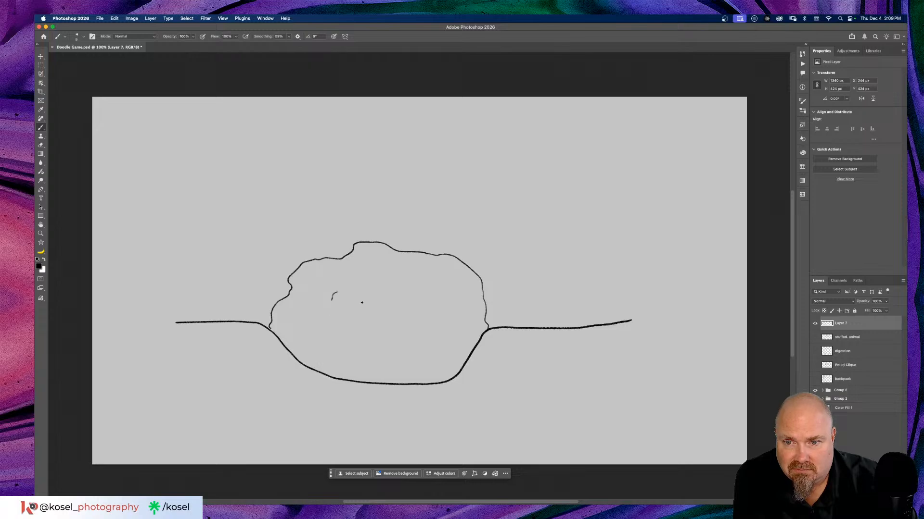
pyautogui.moveTo(388, 298)
pyautogui.mouseDown()
pyautogui.moveTo(404, 308)
pyautogui.moveTo(449, 306)
pyautogui.mouseUp()
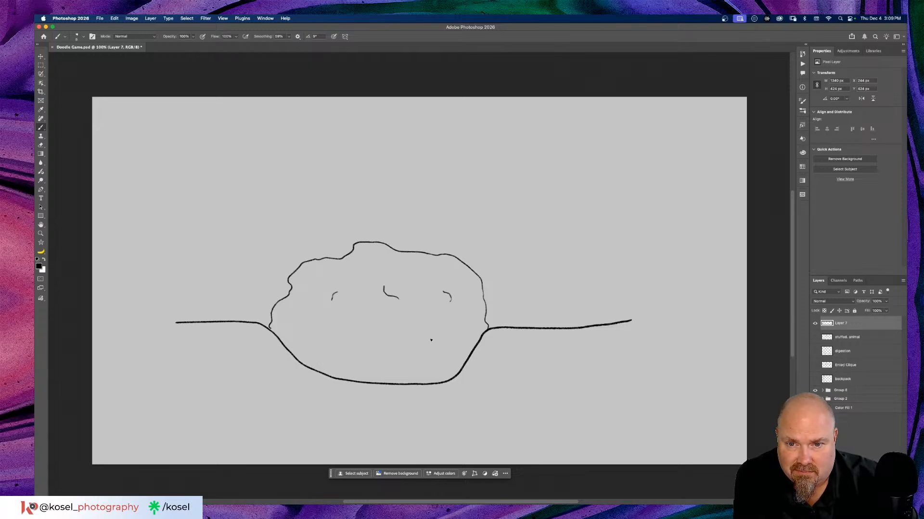
pyautogui.moveTo(357, 335); pyautogui.dragTo(300, 332)
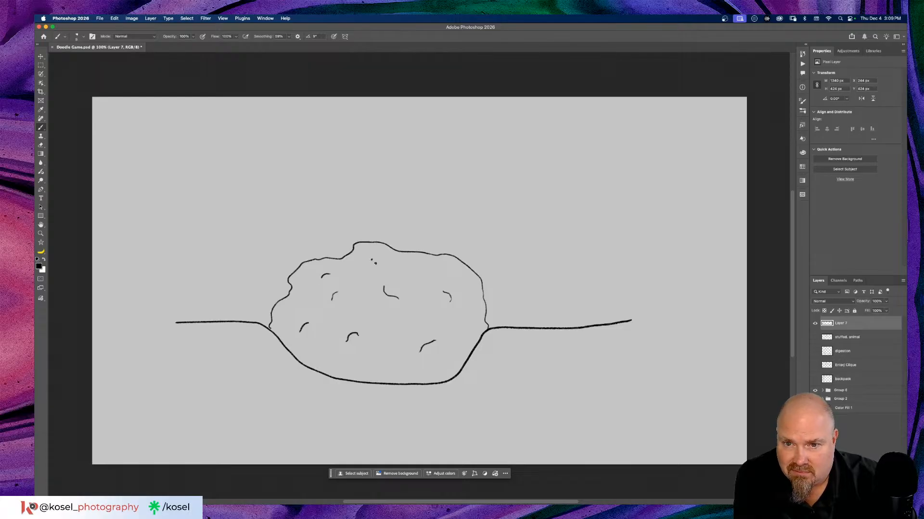
pyautogui.moveTo(460, 278); pyautogui.dragTo(460, 278)
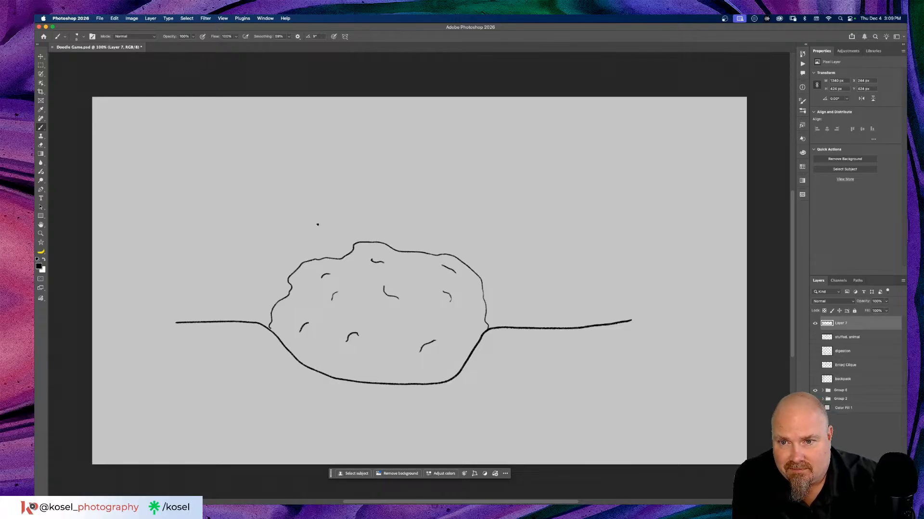
# Draw five wavy fume lines rising above the mound and two small mountain peaks above the ground line's right end.
pyautogui.moveTo(298, 227)
pyautogui.mouseDown()
pyautogui.moveTo(273, 198)
pyautogui.moveTo(270, 173)
pyautogui.mouseUp()
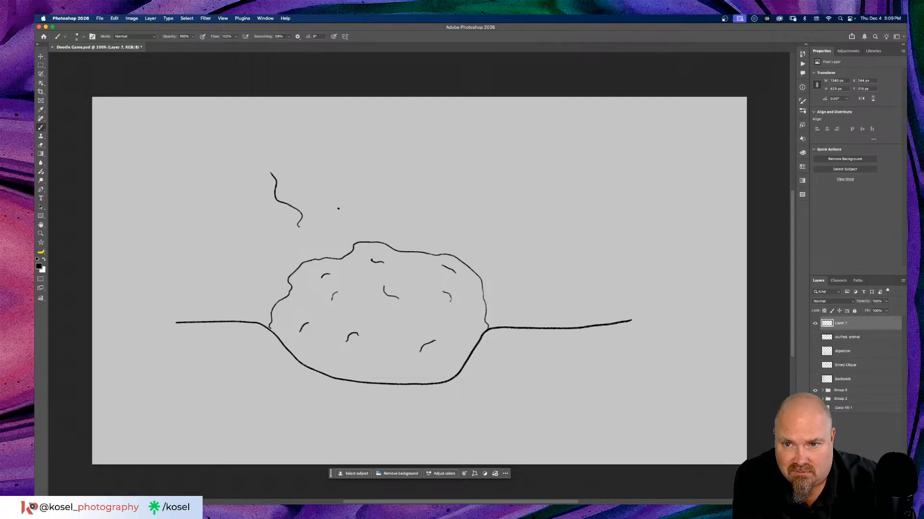
pyautogui.moveTo(328, 192); pyautogui.dragTo(324, 163)
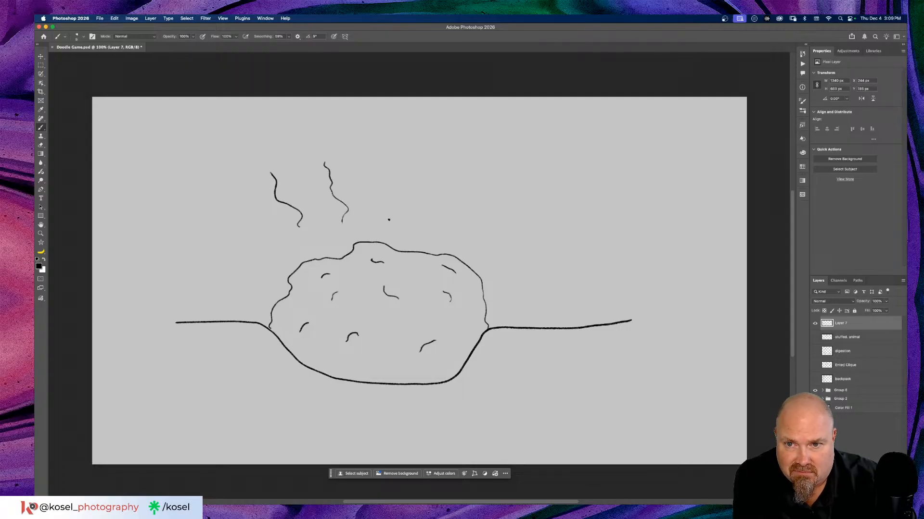
pyautogui.moveTo(394, 207)
pyautogui.mouseDown()
pyautogui.moveTo(397, 177)
pyautogui.moveTo(387, 145)
pyautogui.mouseUp()
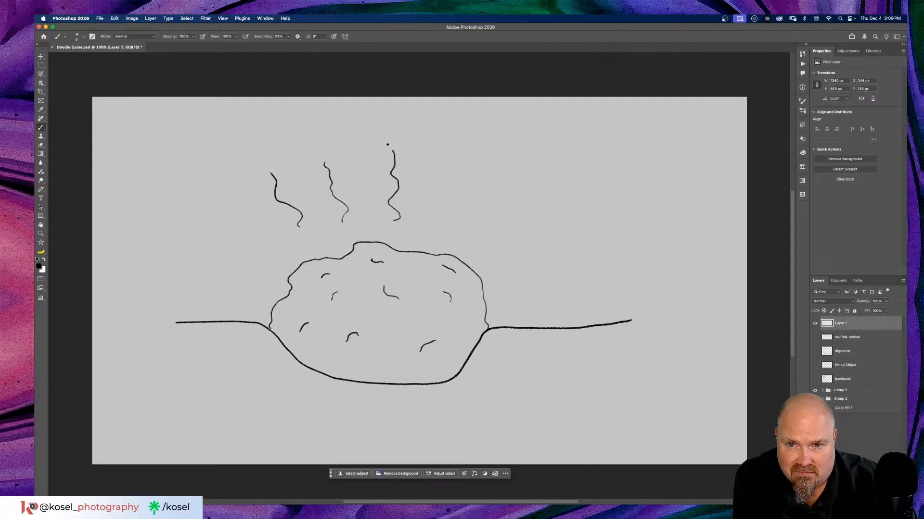
pyautogui.moveTo(450, 227); pyautogui.dragTo(466, 156)
pyautogui.moveTo(462, 233)
pyautogui.mouseDown()
pyautogui.moveTo(476, 214)
pyautogui.moveTo(470, 196)
pyautogui.moveTo(476, 167)
pyautogui.mouseUp()
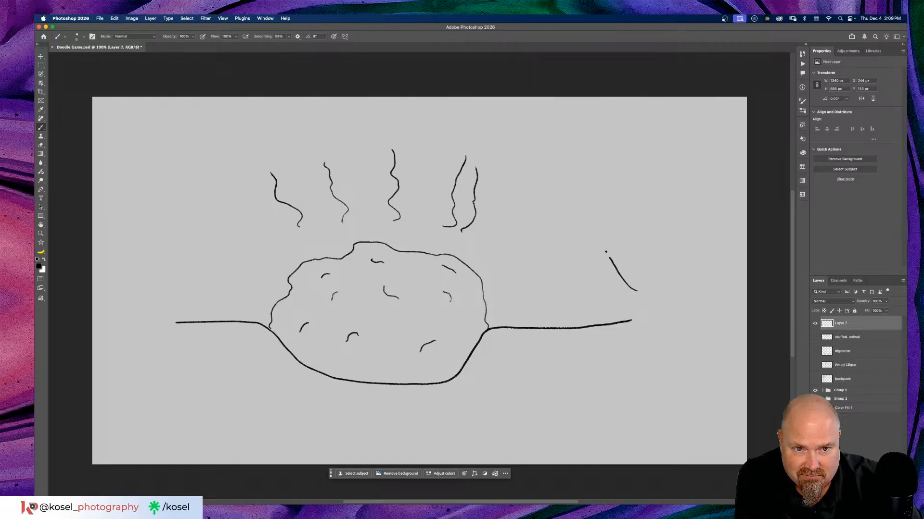
pyautogui.moveTo(576, 279); pyautogui.dragTo(558, 288)
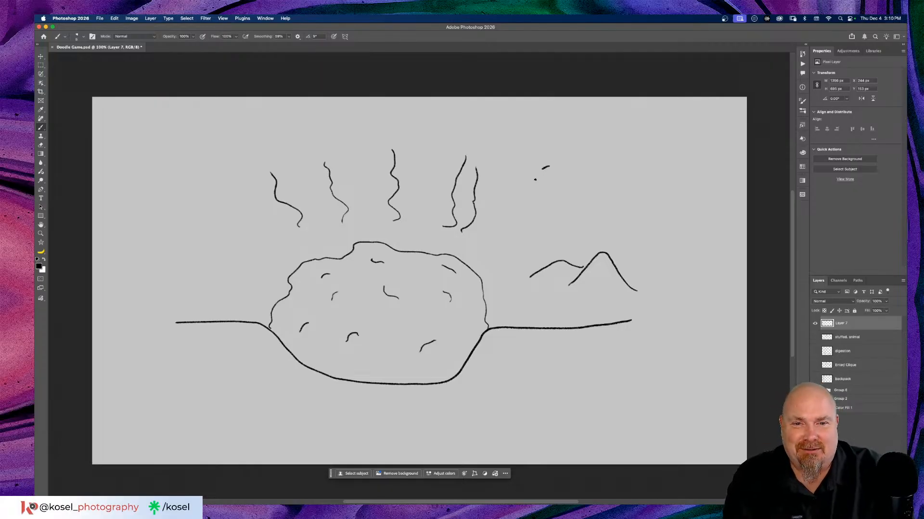
# Handwrite the guesser's name above the mountain peaks and rename the layer as Landfill.
pyautogui.moveTo(535, 180)
pyautogui.mouseDown()
pyautogui.moveTo(565, 194)
pyautogui.moveTo(564, 167)
pyautogui.moveTo(550, 176)
pyautogui.moveTo(629, 156)
pyautogui.mouseUp()
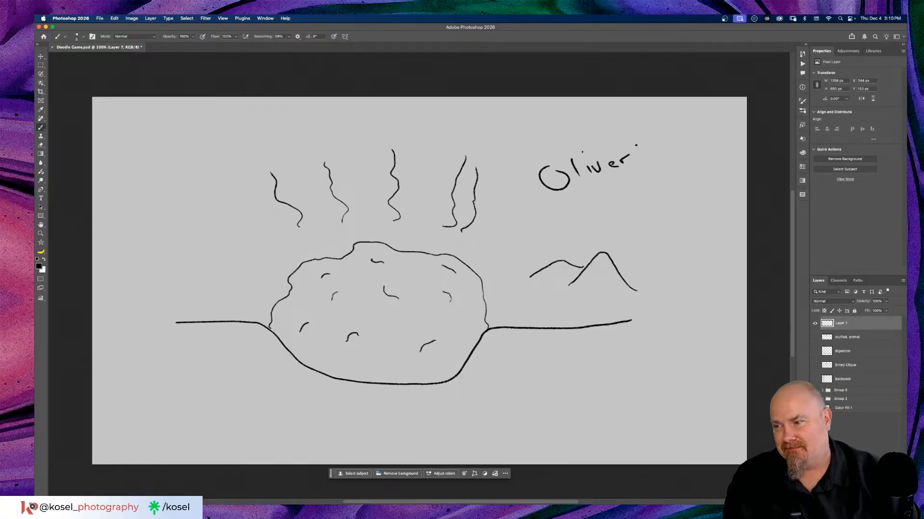
pyautogui.doubleClick(843, 325)
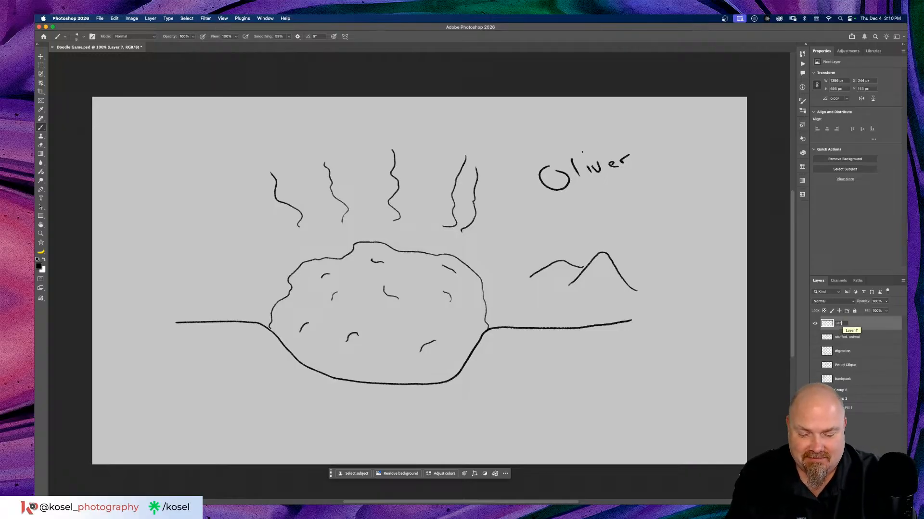
pyautogui.write('Landfill')
pyautogui.press('Return')
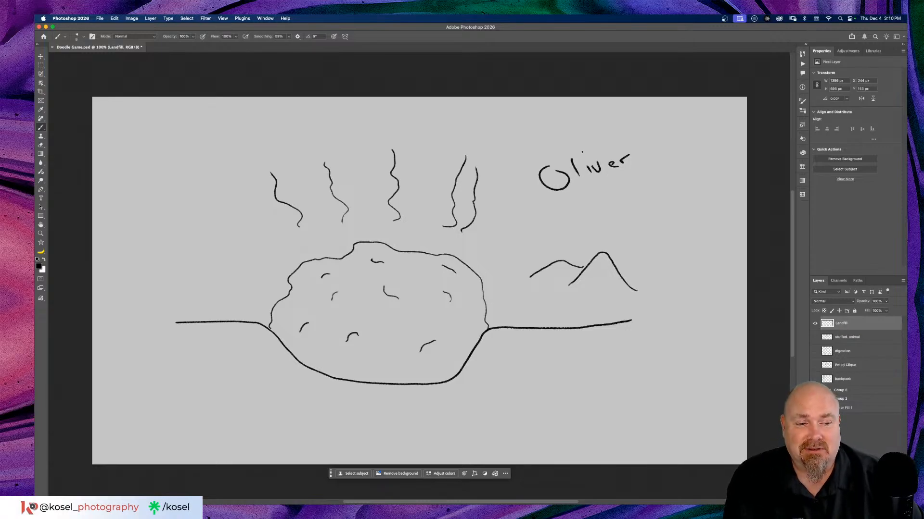
# Add a new empty layer above Landfill and hide the Landfill layer to clear the canvas.
pyautogui.press('alt+shift+super+n')
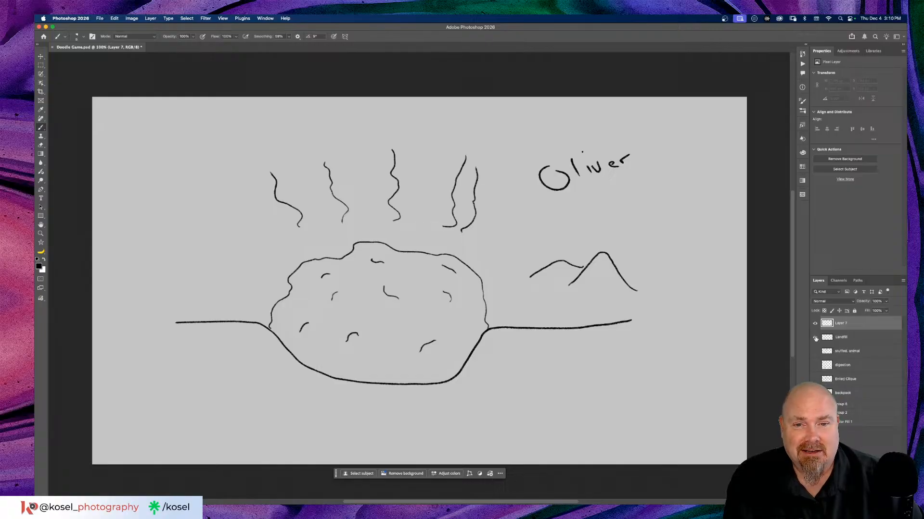
pyautogui.click(815, 338)
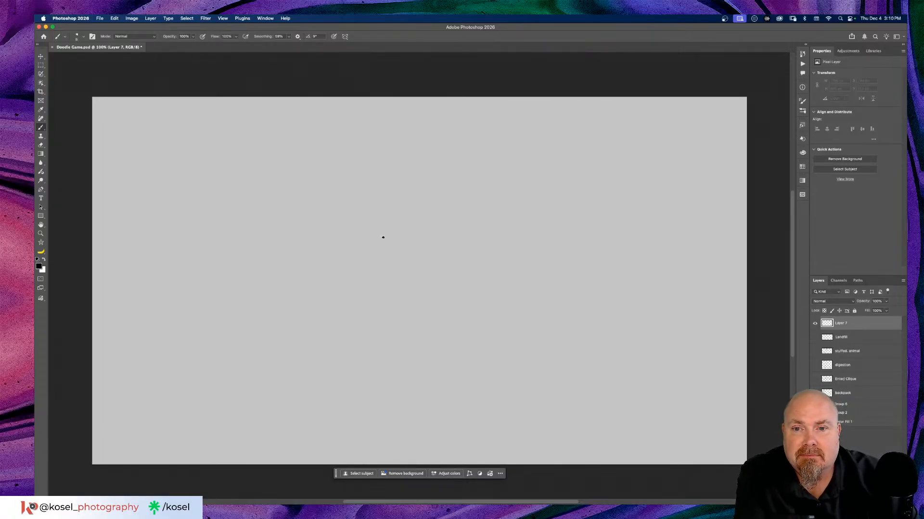
# Draw a floppy elf hat with a pompom at its drooping tip, a wavy brim and a short face line below the brim.
pyautogui.moveTo(385, 234); pyautogui.dragTo(474, 234)
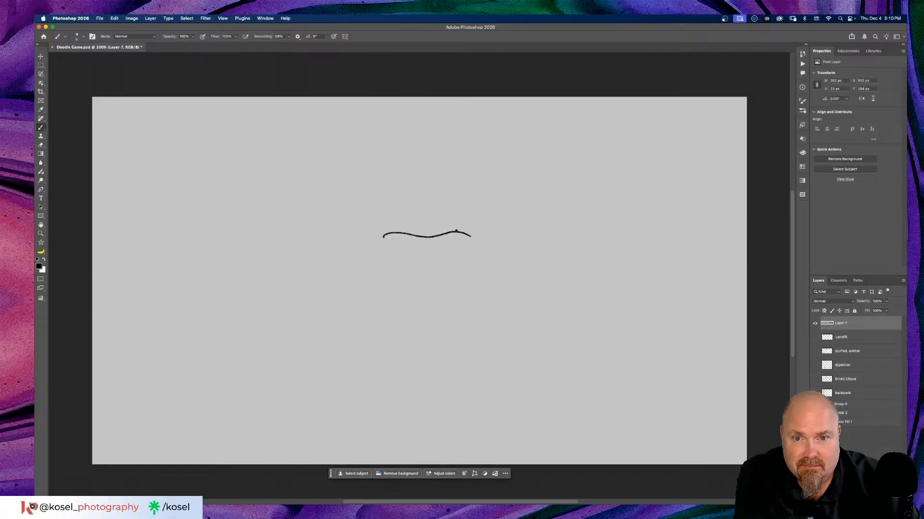
pyautogui.moveTo(456, 229); pyautogui.dragTo(435, 175)
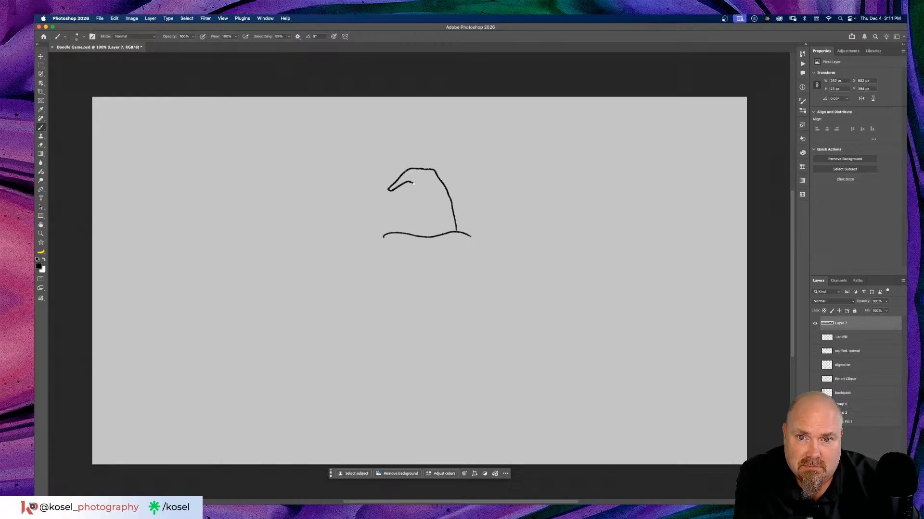
pyautogui.moveTo(414, 185); pyautogui.dragTo(408, 185)
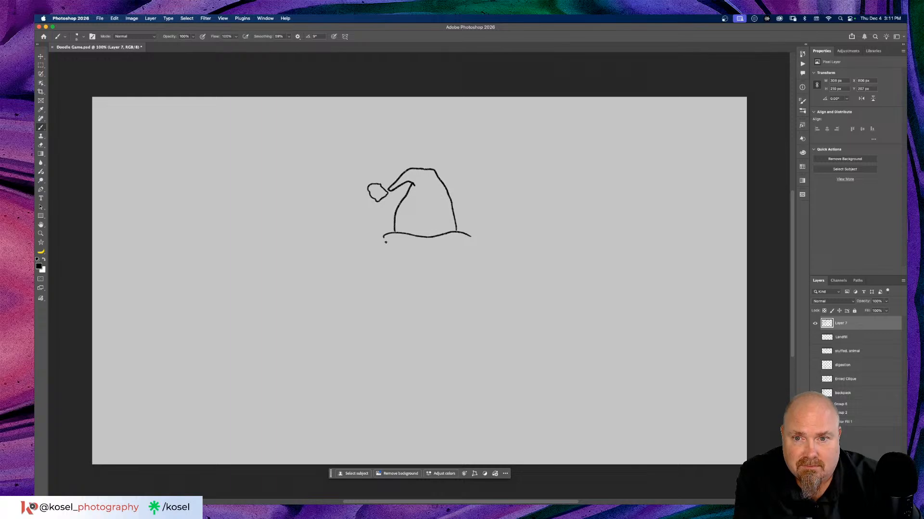
pyautogui.moveTo(388, 247); pyautogui.dragTo(392, 248)
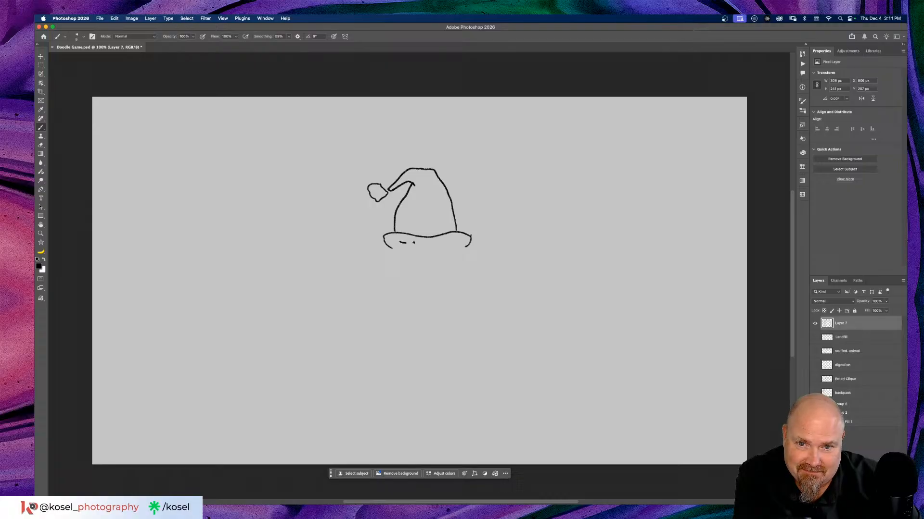
pyautogui.moveTo(414, 243); pyautogui.dragTo(468, 247)
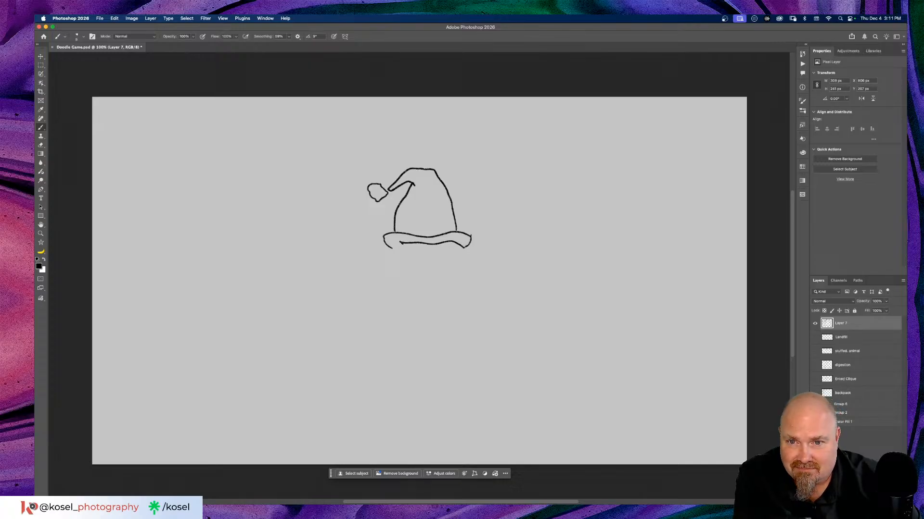
pyautogui.moveTo(396, 243); pyautogui.dragTo(387, 270)
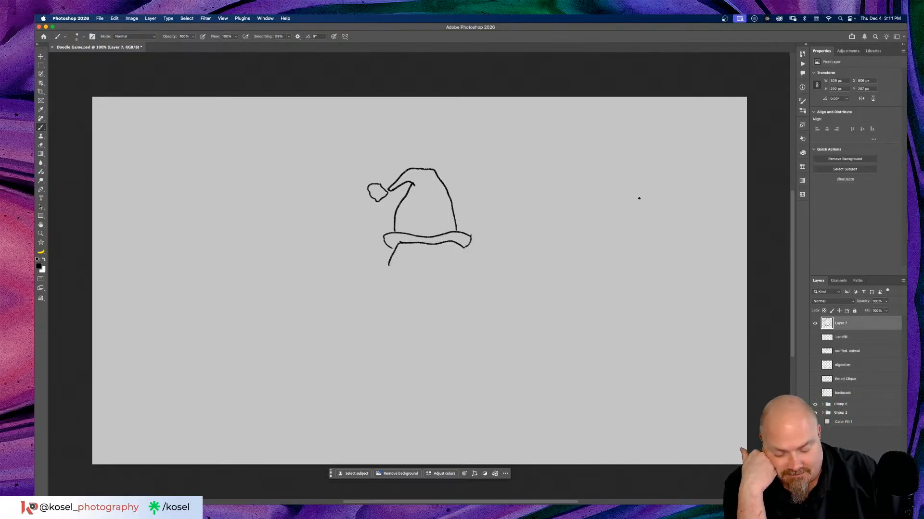
# Handwrite the guesser's name beside the hat's brim and rename the layer as elf.
pyautogui.moveTo(488, 210)
pyautogui.mouseDown()
pyautogui.moveTo(490, 232)
pyautogui.moveTo(504, 221)
pyautogui.moveTo(514, 227)
pyautogui.moveTo(510, 207)
pyautogui.moveTo(523, 223)
pyautogui.moveTo(544, 195)
pyautogui.mouseUp()
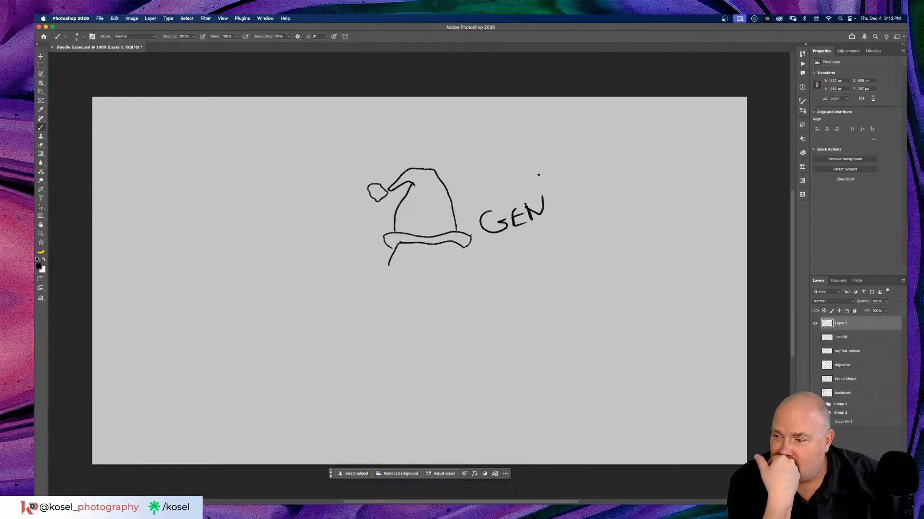
pyautogui.doubleClick(843, 325)
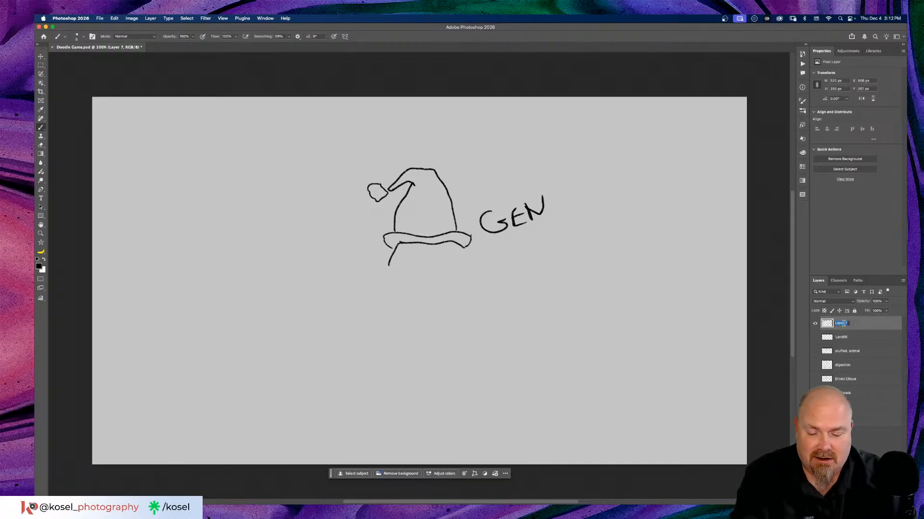
pyautogui.write('elf')
pyautogui.press('Return')
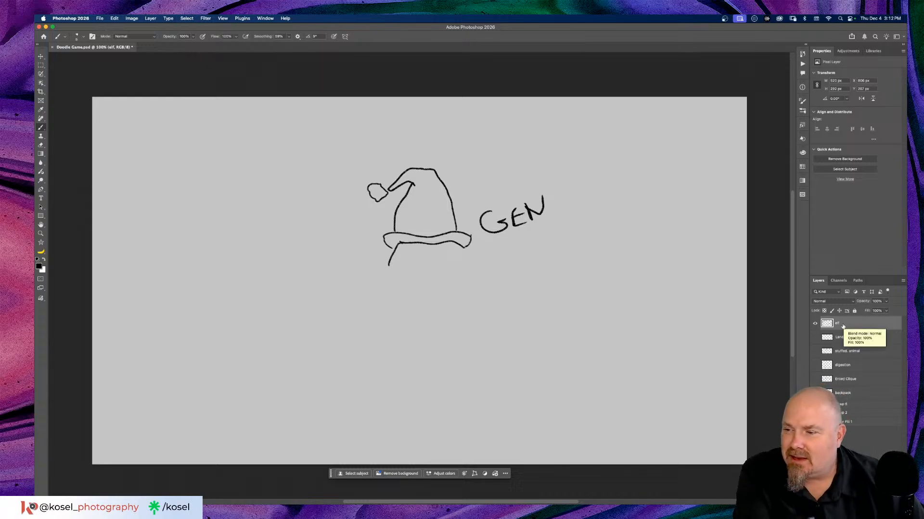
# With the elf layer hidden, draw a power drill on a new layer, including its trigger, four vent lines and flared base.
pyautogui.click(816, 323)
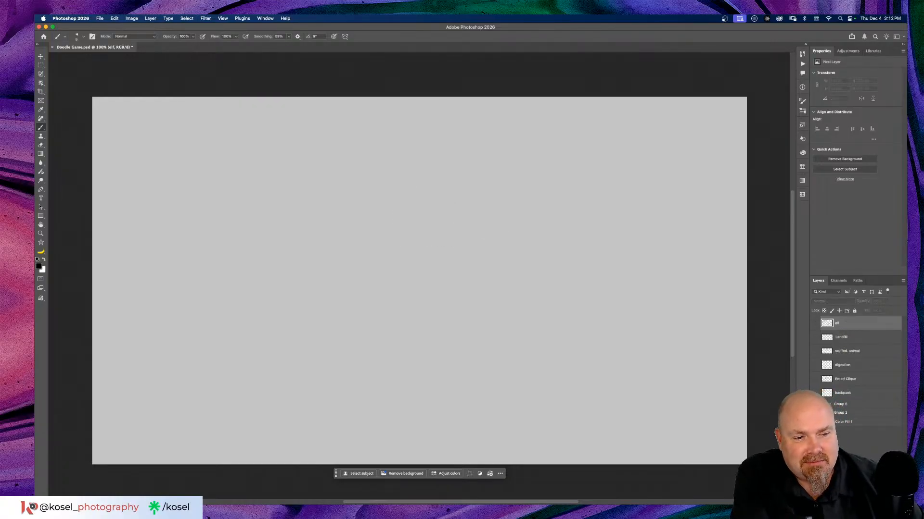
pyautogui.press('alt+shift+super+n')
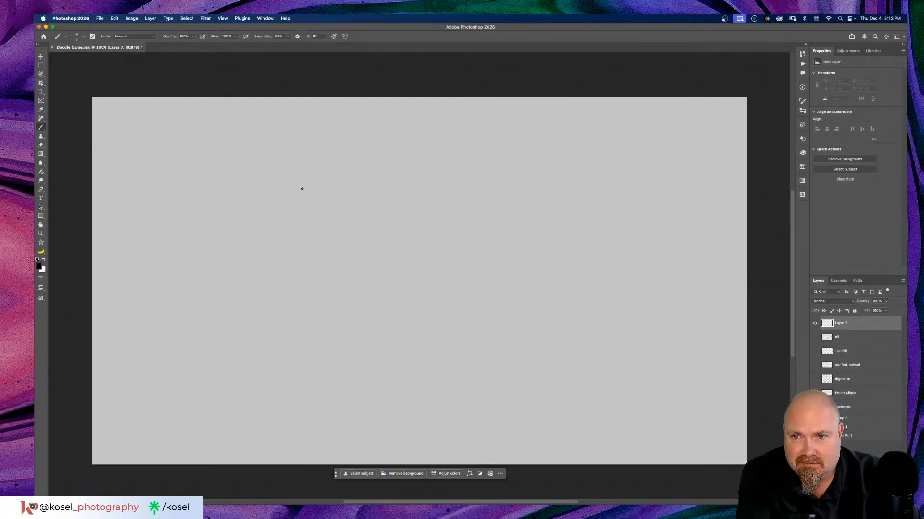
pyautogui.moveTo(304, 205)
pyautogui.mouseDown()
pyautogui.moveTo(303, 263)
pyautogui.moveTo(342, 266)
pyautogui.moveTo(339, 200)
pyautogui.moveTo(313, 182)
pyautogui.moveTo(302, 190)
pyautogui.moveTo(301, 164)
pyautogui.moveTo(394, 165)
pyautogui.moveTo(428, 178)
pyautogui.moveTo(423, 195)
pyautogui.moveTo(401, 195)
pyautogui.moveTo(401, 203)
pyautogui.moveTo(340, 203)
pyautogui.mouseUp()
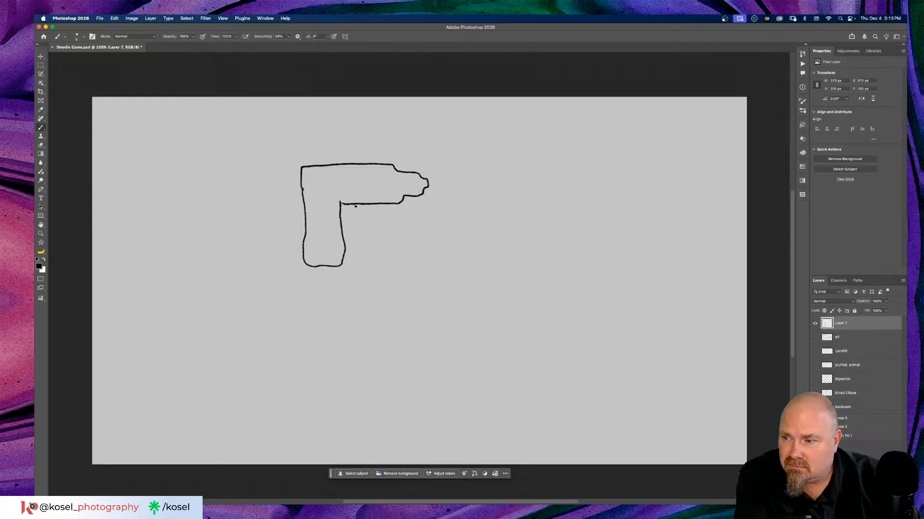
pyautogui.moveTo(356, 211); pyautogui.dragTo(344, 226)
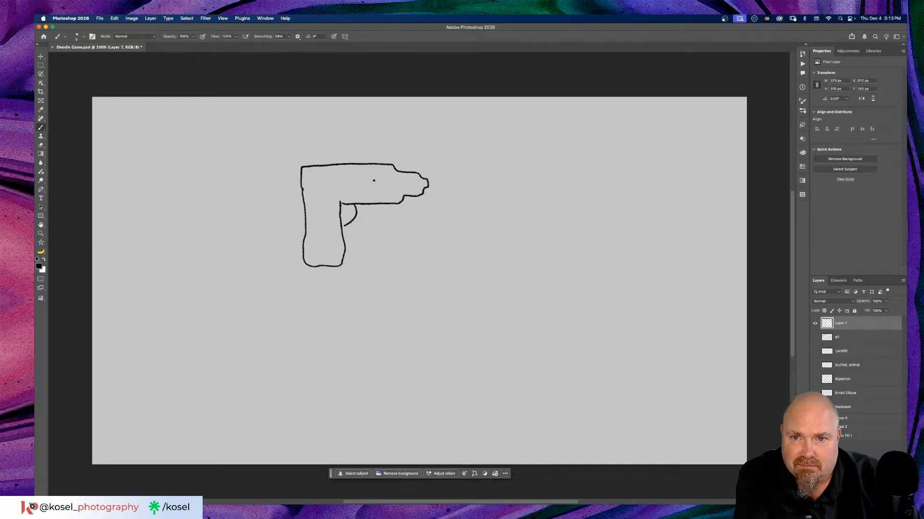
pyautogui.moveTo(375, 176); pyautogui.dragTo(360, 190)
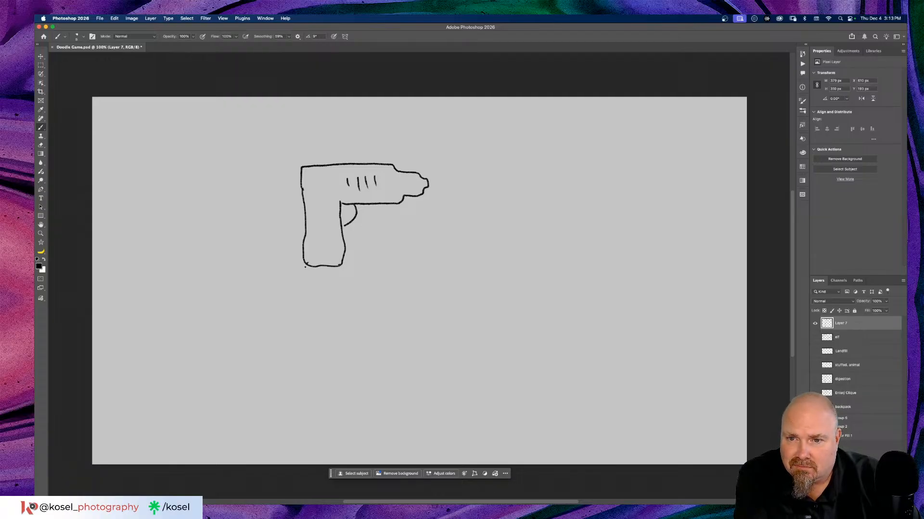
pyautogui.moveTo(352, 273)
pyautogui.mouseDown()
pyautogui.moveTo(294, 275)
pyautogui.moveTo(308, 263)
pyautogui.mouseUp()
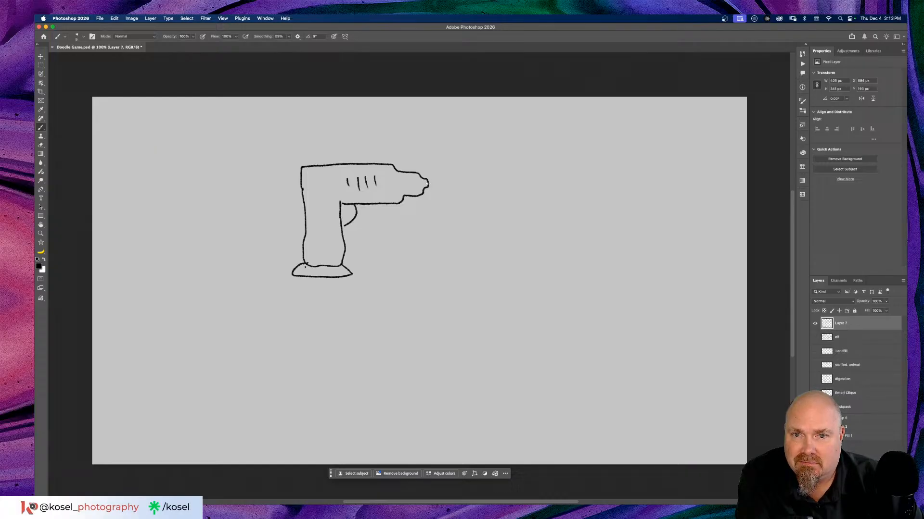
# Draw a ridged bit at the drill's tip with an arrow pointing down at it, and two vertical wall lines facing the bit.
pyautogui.moveTo(448, 183); pyautogui.dragTo(471, 183)
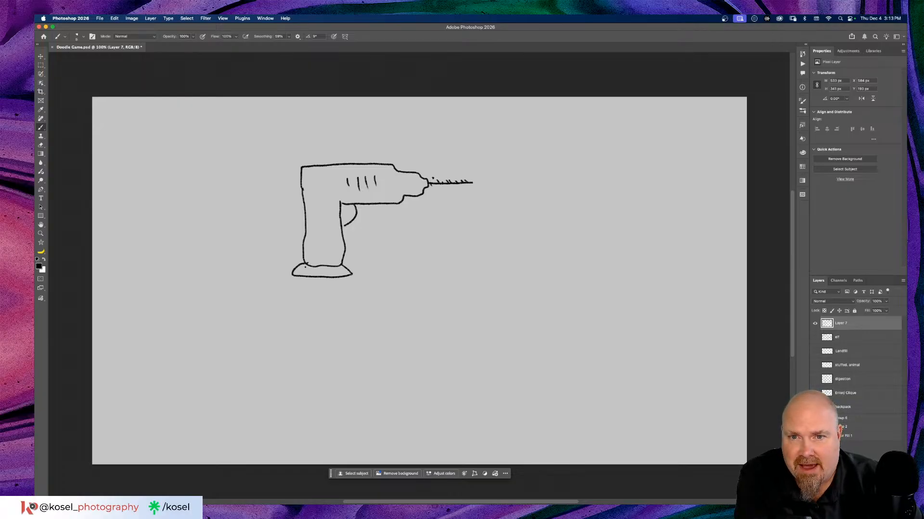
pyautogui.moveTo(435, 179); pyautogui.dragTo(471, 181)
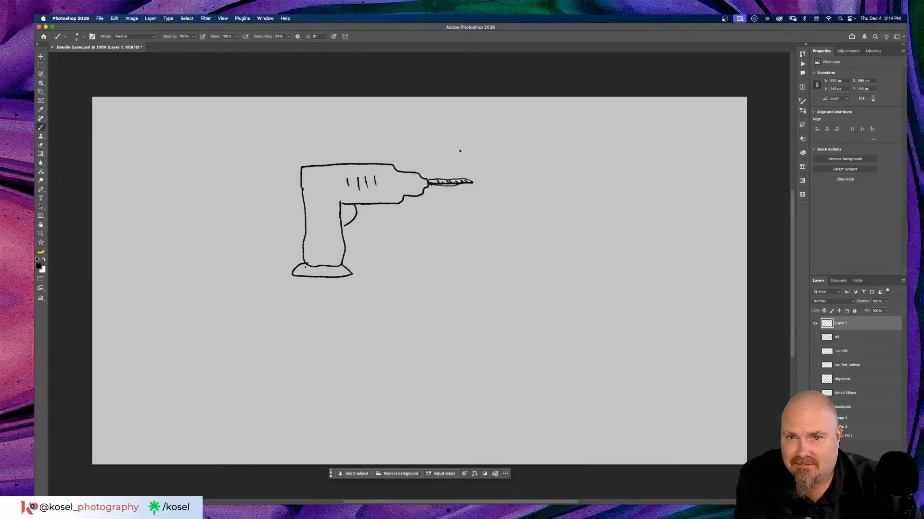
pyautogui.moveTo(458, 168); pyautogui.dragTo(456, 157)
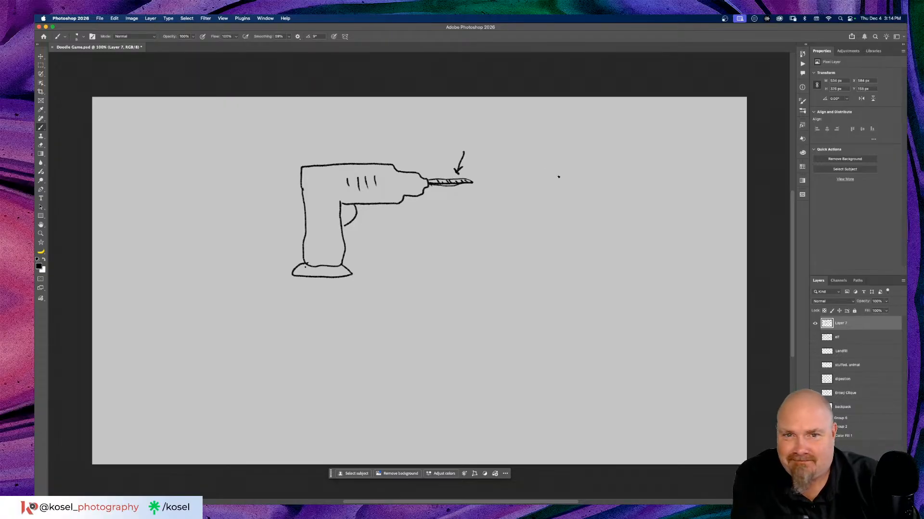
pyautogui.moveTo(541, 179); pyautogui.dragTo(536, 265)
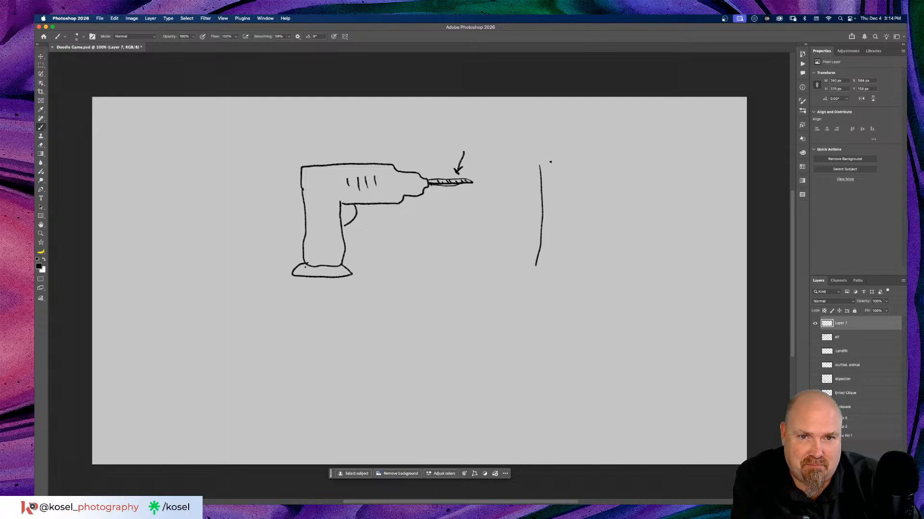
pyautogui.moveTo(550, 166); pyautogui.dragTo(555, 222)
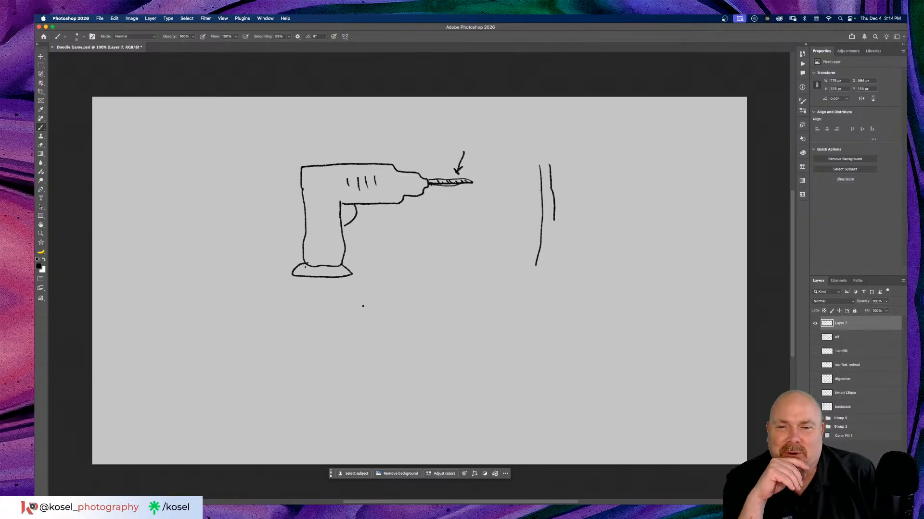
# Handwrite the two guessers' names joined by an ampersand below the drill and underline the second name.
pyautogui.moveTo(360, 311)
pyautogui.mouseDown()
pyautogui.moveTo(371, 327)
pyautogui.moveTo(395, 321)
pyautogui.mouseUp()
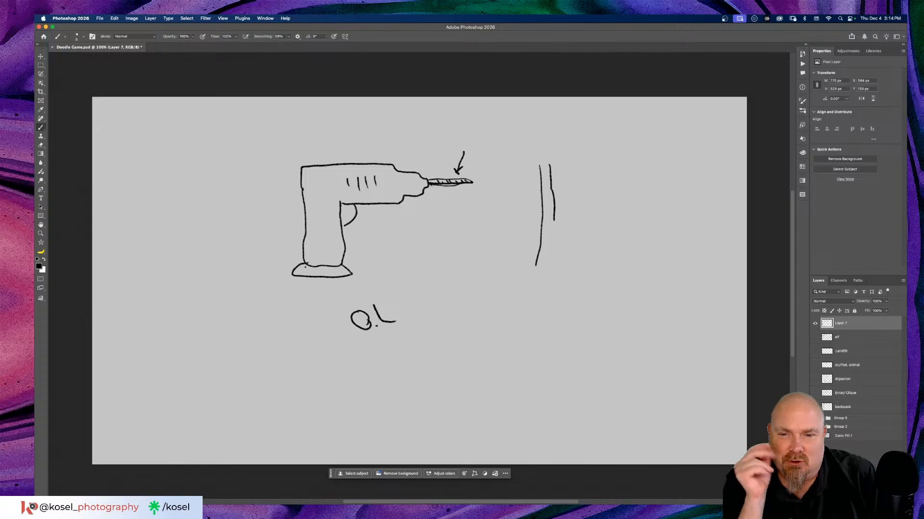
pyautogui.moveTo(391, 297)
pyautogui.mouseDown()
pyautogui.moveTo(401, 313)
pyautogui.moveTo(397, 360)
pyautogui.mouseUp()
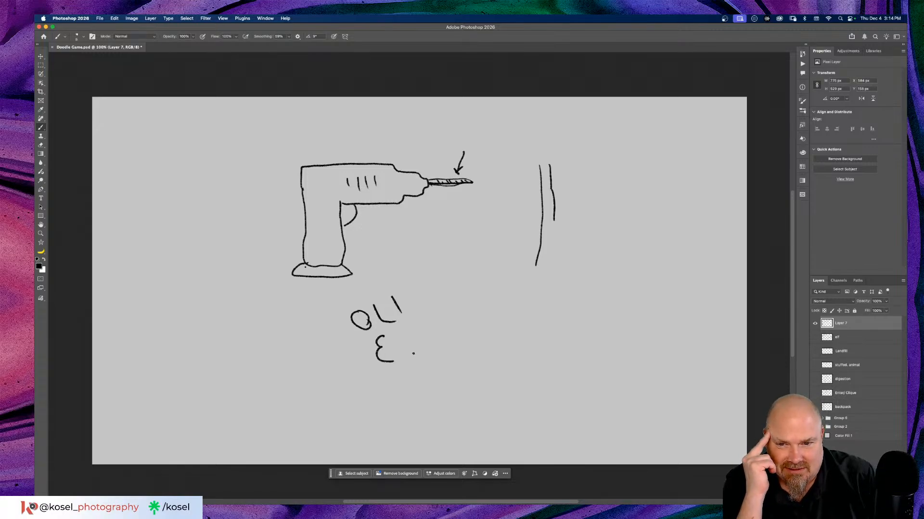
pyautogui.moveTo(372, 331)
pyautogui.mouseDown()
pyautogui.moveTo(399, 381)
pyautogui.moveTo(422, 381)
pyautogui.moveTo(435, 362)
pyautogui.moveTo(440, 368)
pyautogui.moveTo(449, 342)
pyautogui.moveTo(487, 361)
pyautogui.moveTo(468, 348)
pyautogui.mouseUp()
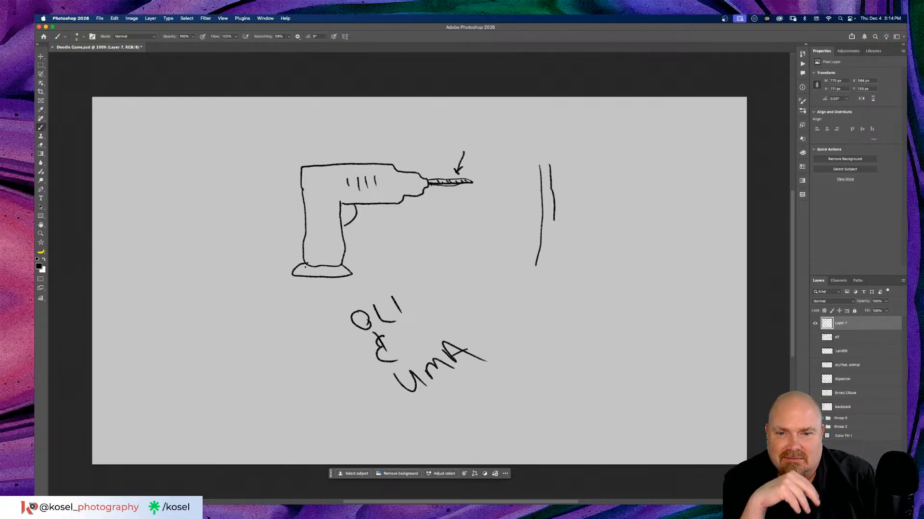
pyautogui.moveTo(400, 410); pyautogui.dragTo(455, 387)
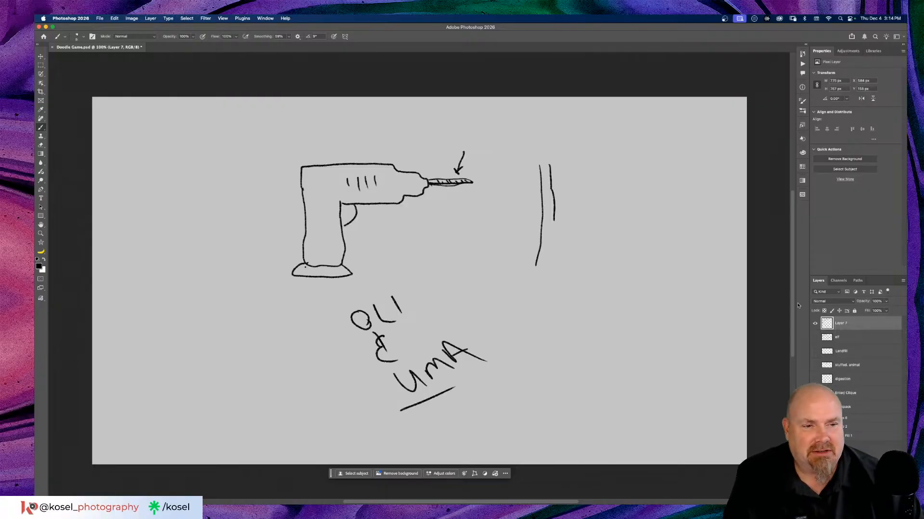
# Rename the drill drawing's layer as Drillbit.
pyautogui.doubleClick(839, 323)
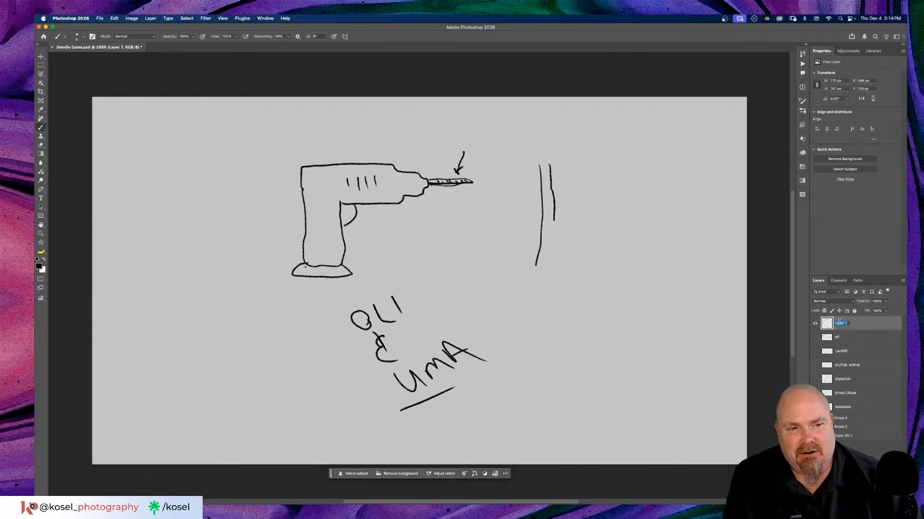
pyautogui.write('Drill')
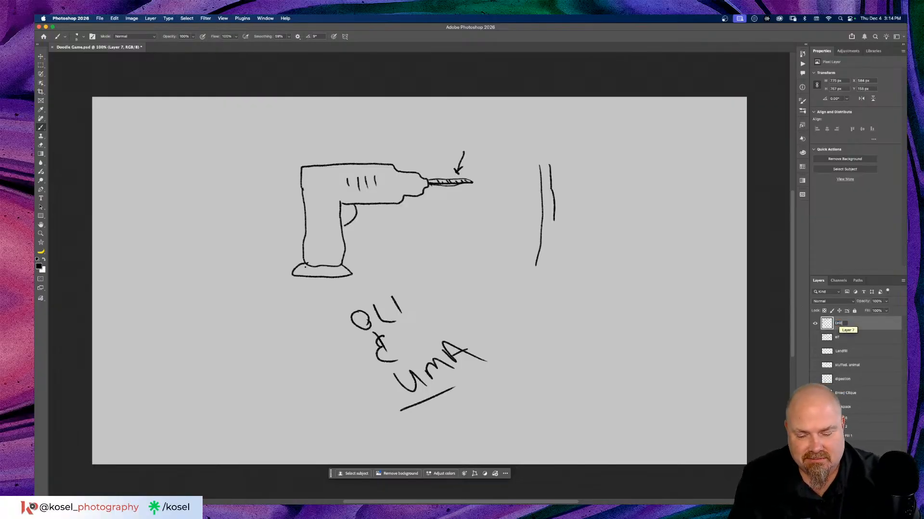
pyautogui.write('bit')
pyautogui.press('Return')
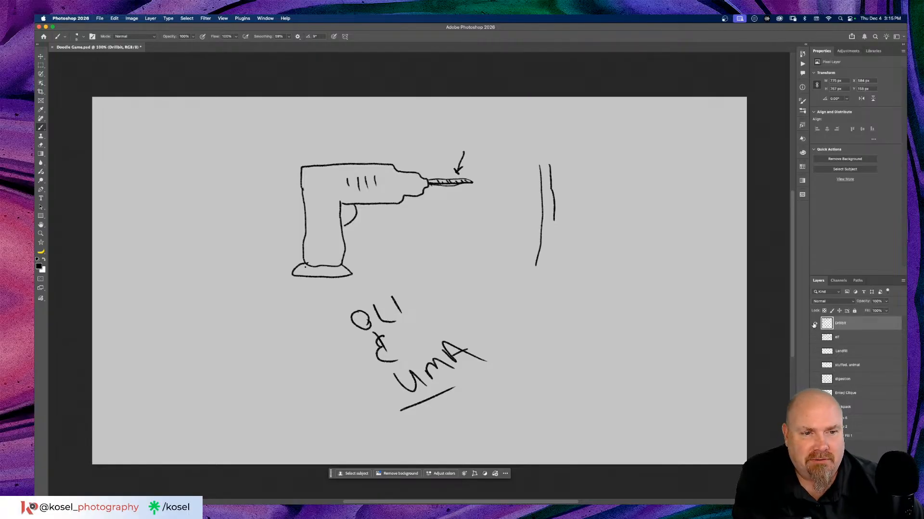
# Review the earlier doodles by switching layer visibility one at a time from Drillbit down the stack, and show Drillbit again.
pyautogui.click(813, 325)
pyautogui.click(814, 338)
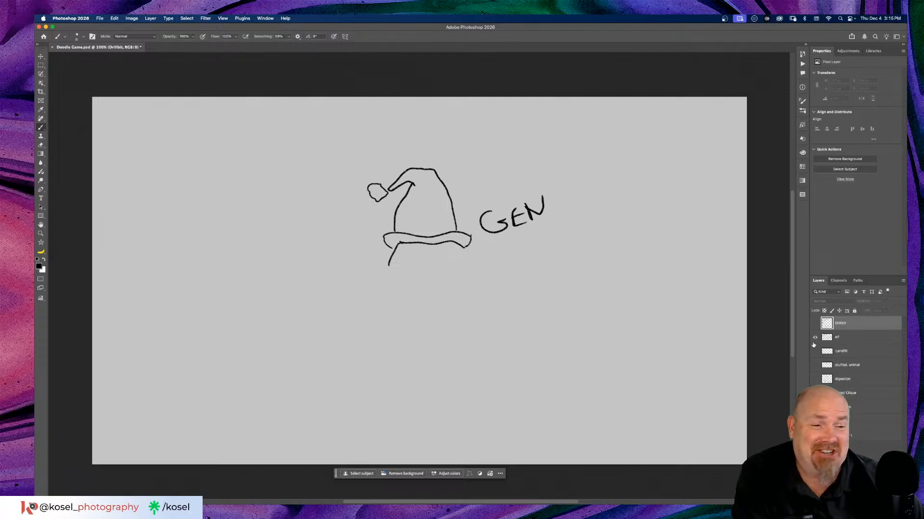
pyautogui.click(815, 338)
pyautogui.click(815, 351)
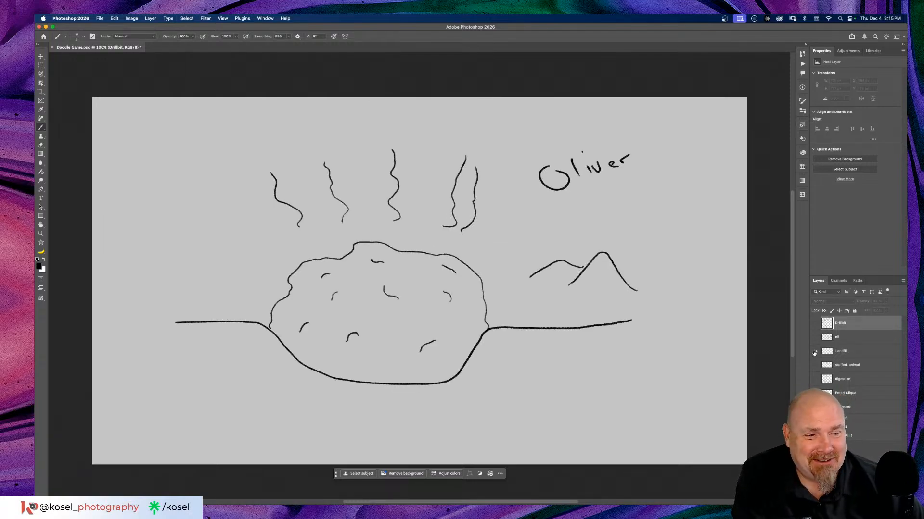
pyautogui.click(813, 351)
pyautogui.click(814, 366)
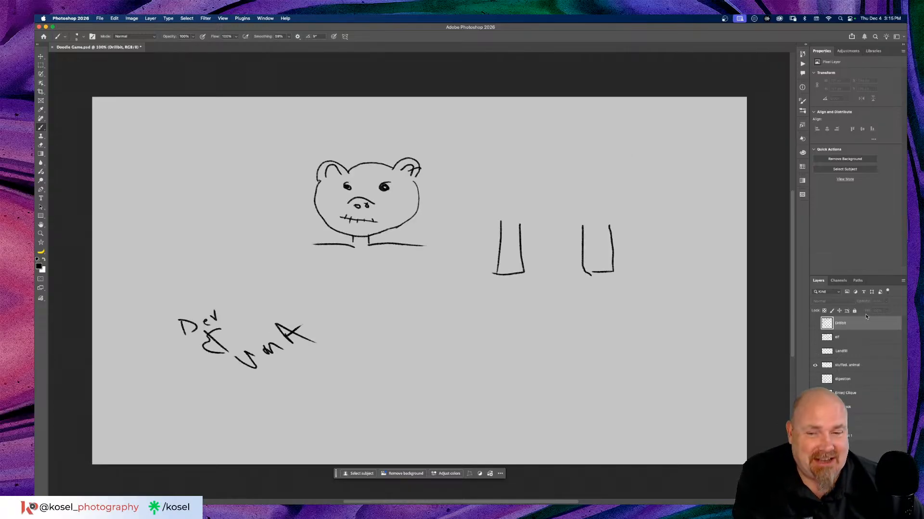
pyautogui.click(815, 365)
pyautogui.click(814, 379)
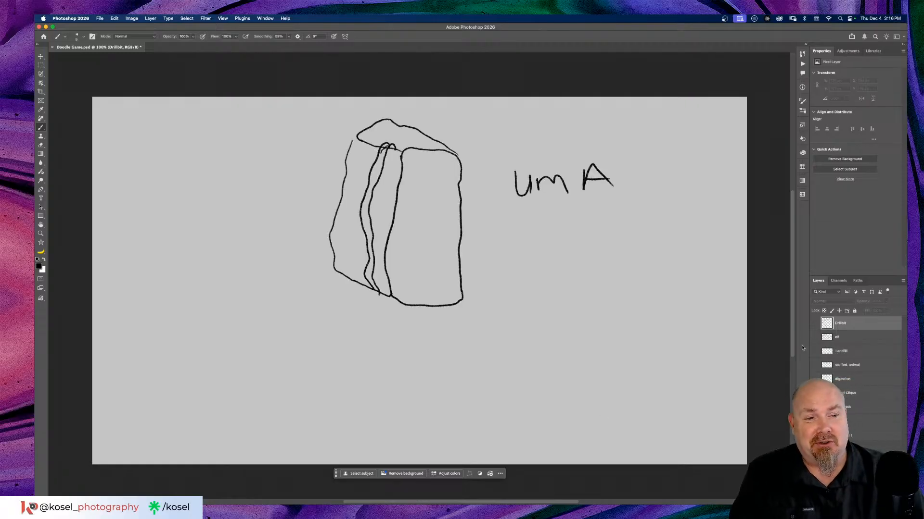
pyautogui.click(815, 326)
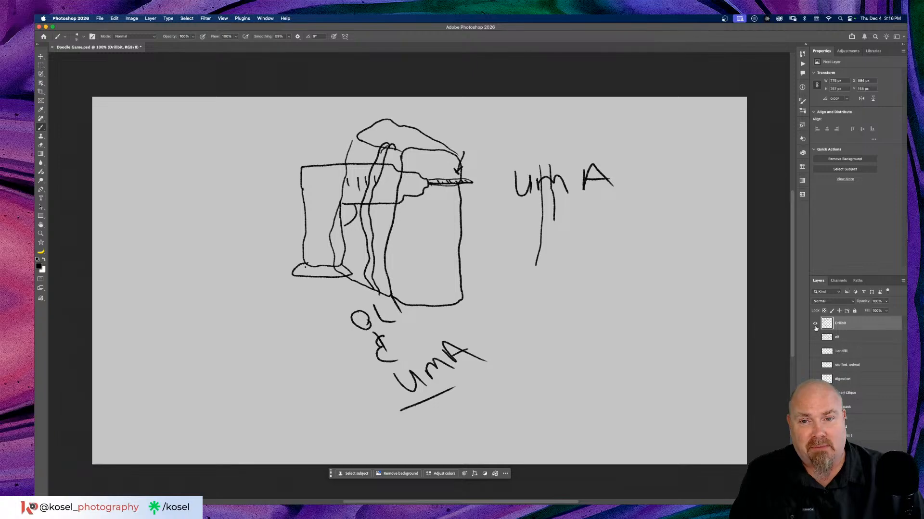